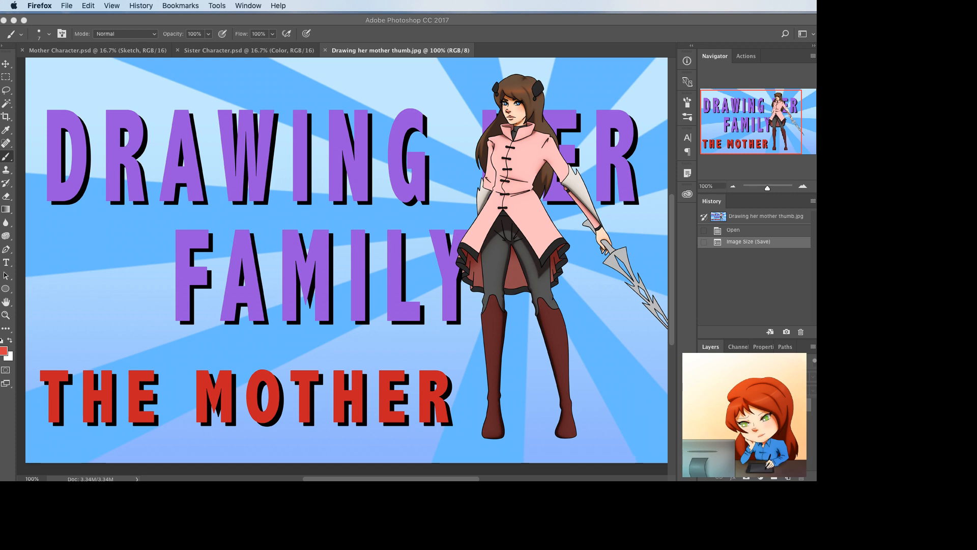
key("super+Tab")
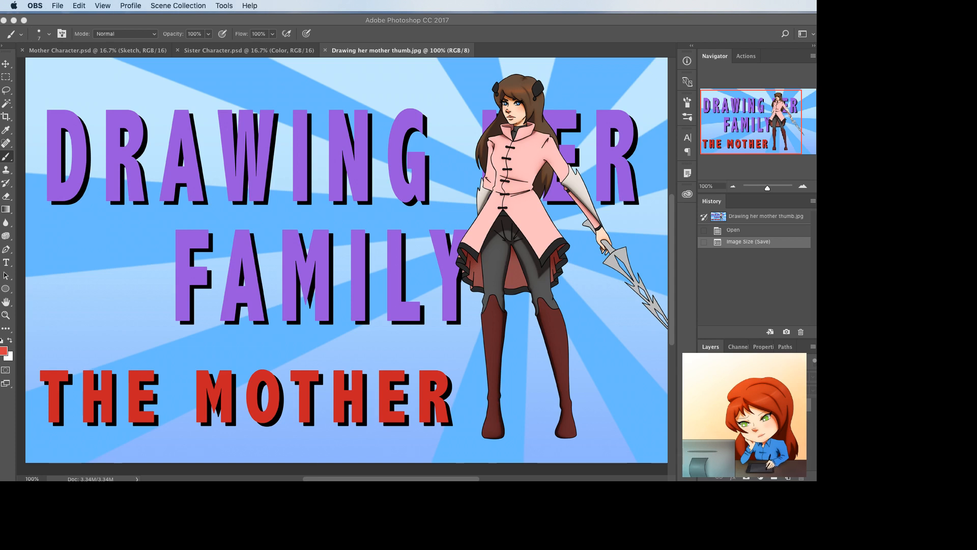
key("super+Tab")
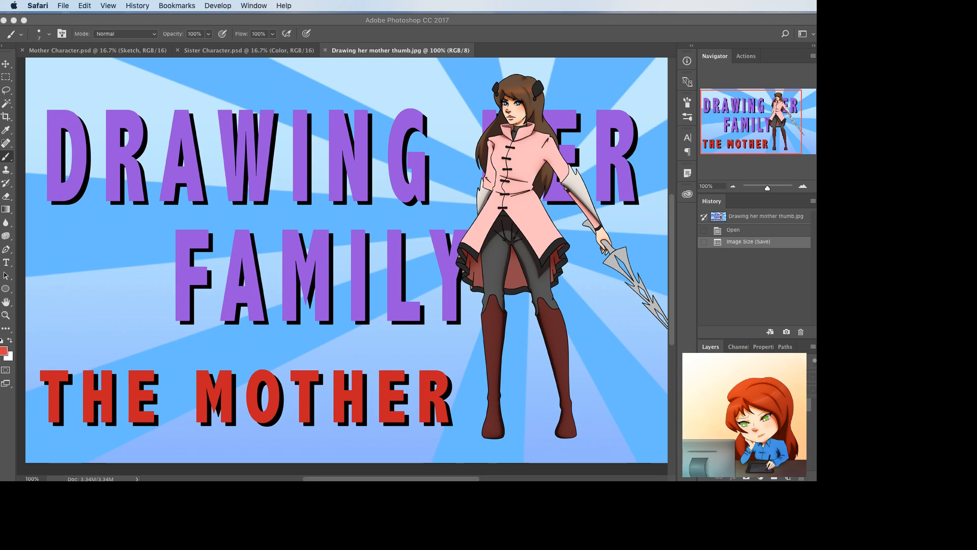
key("super+Tab")
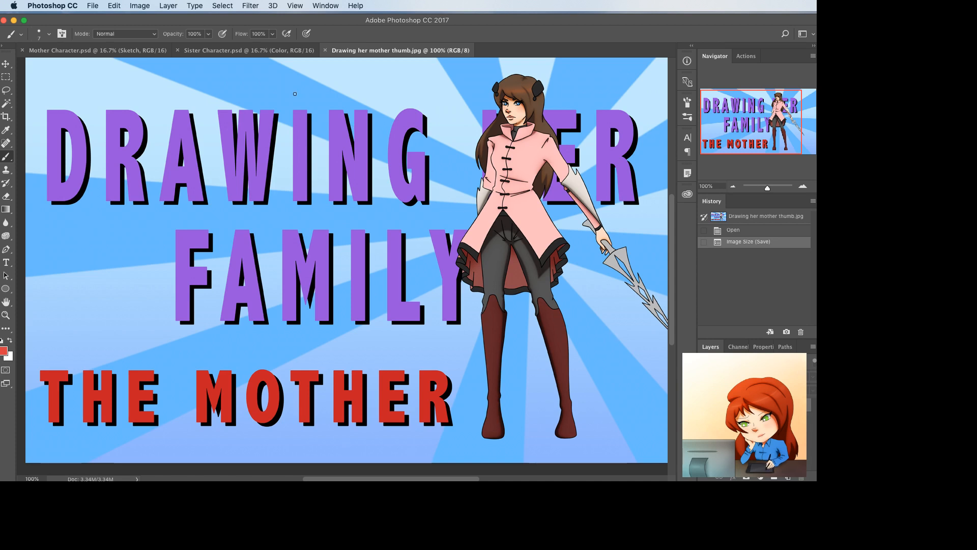
- Look over the Sister Character.psd drawing up close, and bring the blank Mother Character.psd canvas forward
left_click(228, 51)
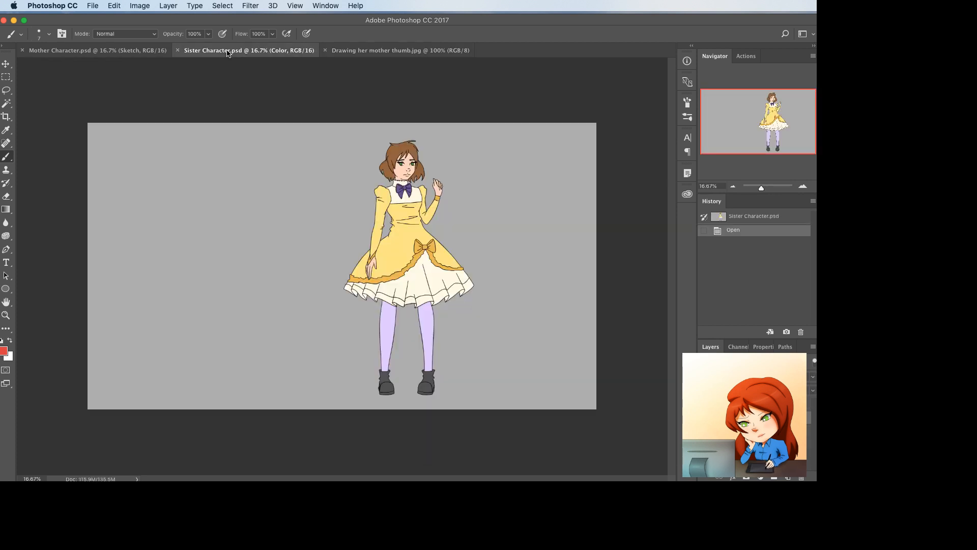
key("super+equal")
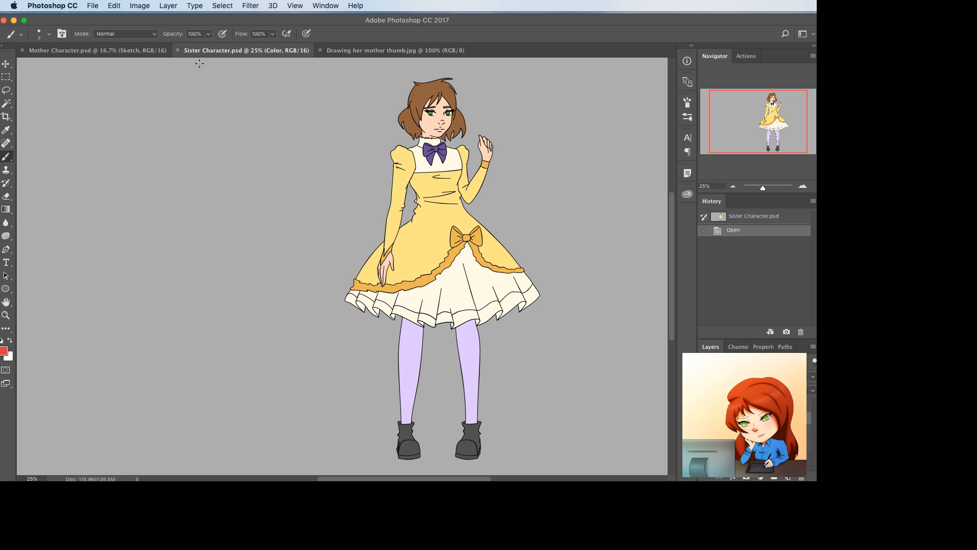
left_click(115, 48)
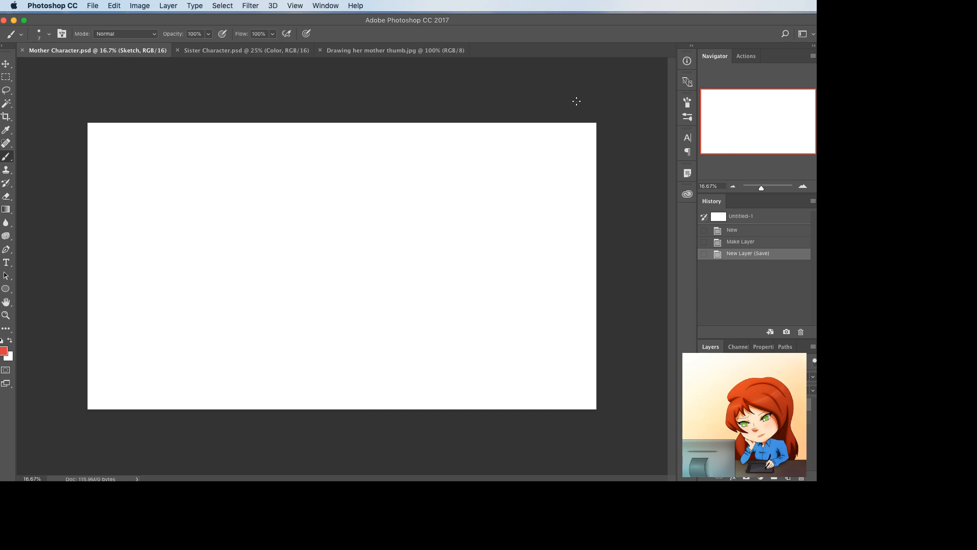
key("super+Tab")
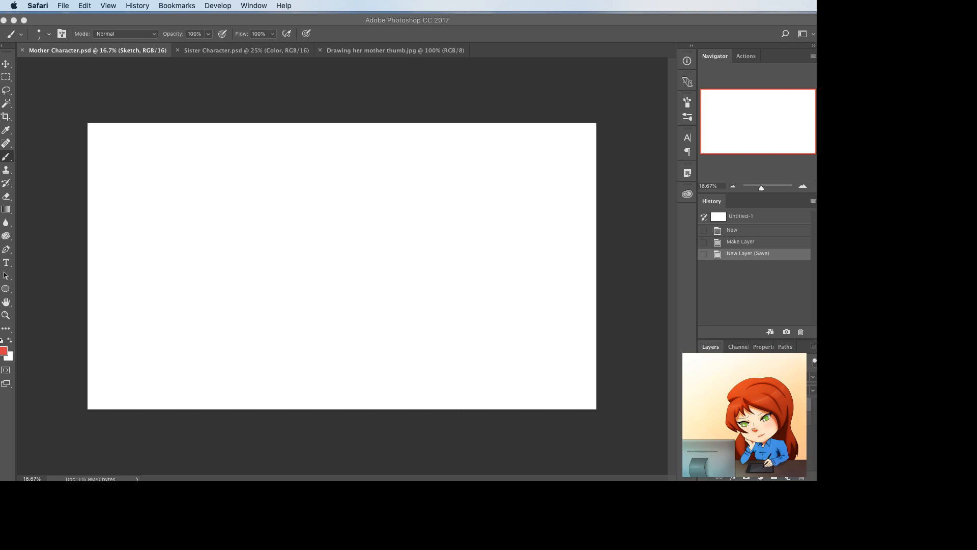
key("super+Tab")
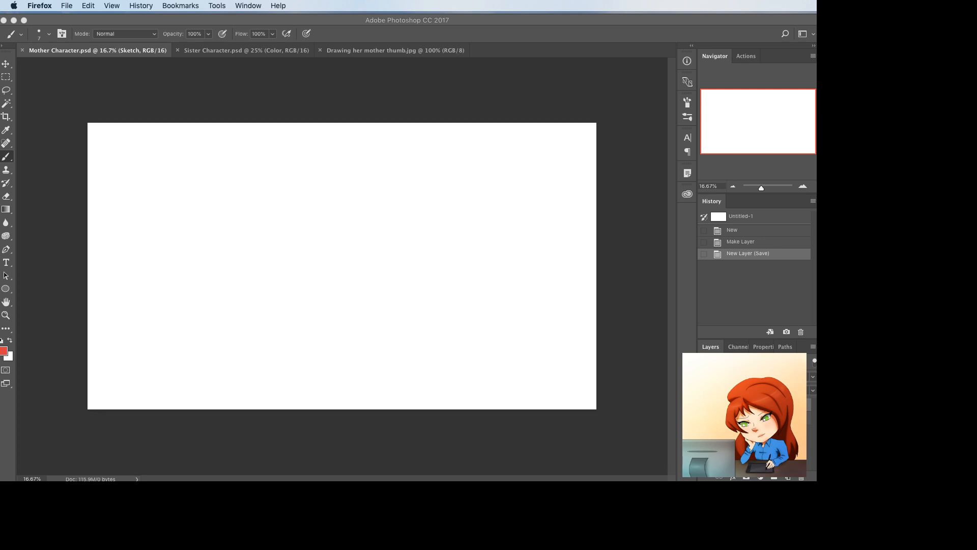
key("super+Tab")
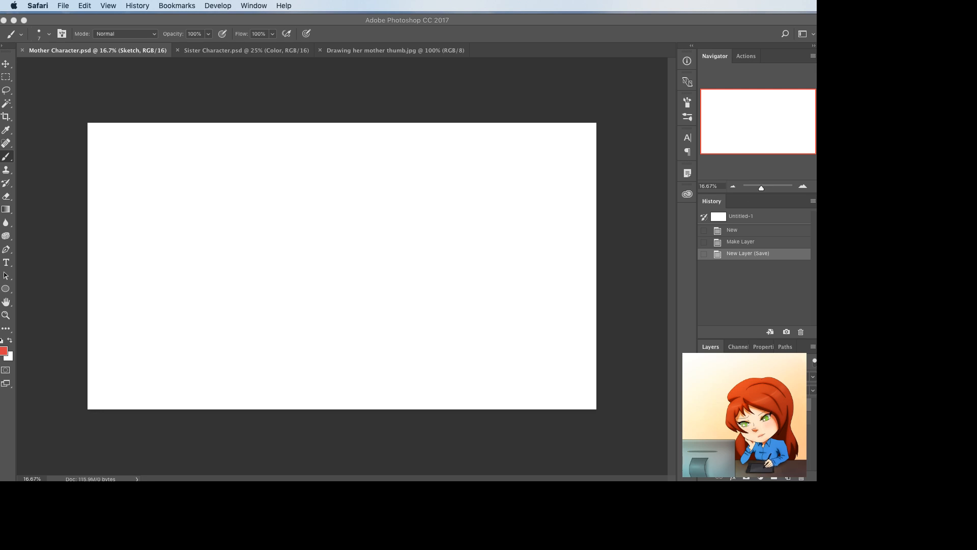
key("super+Tab")
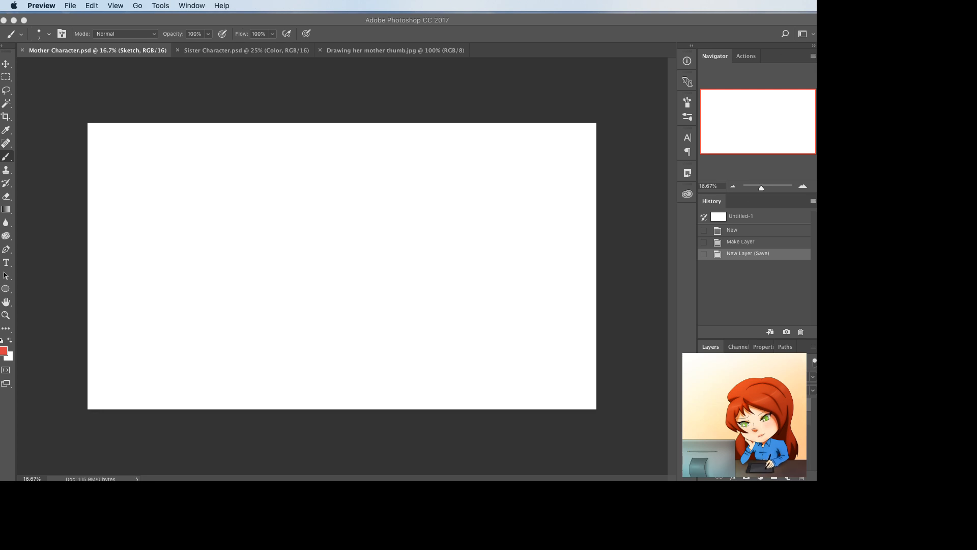
key("super+Tab")
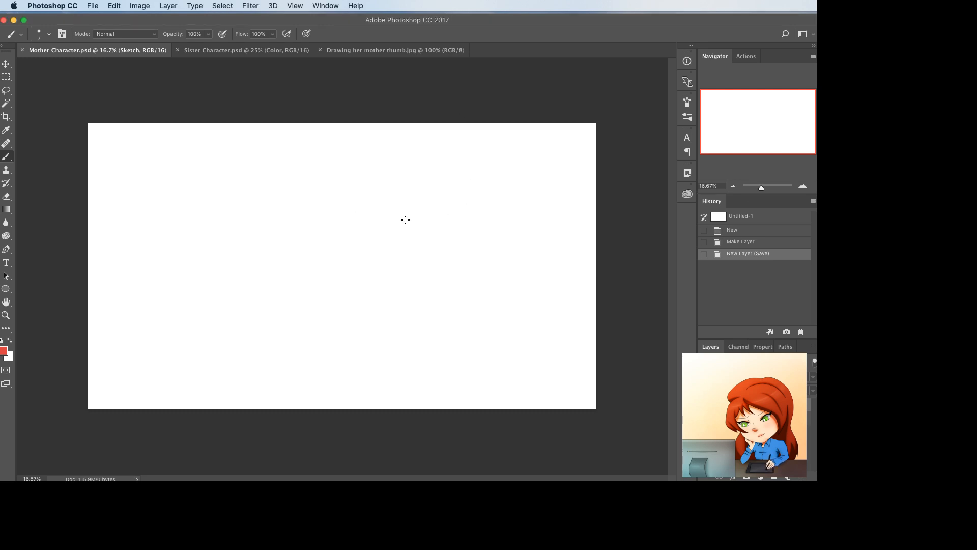
- Try out the brush on the blank canvas, enlarging it to size 10 and lowering its opacity to 60%
key("super+equal")
mouse_move(369, 208)
left_mouse_down()
mouse_move(417, 256)
mouse_move(323, 259)
left_mouse_up()
key("super+z")
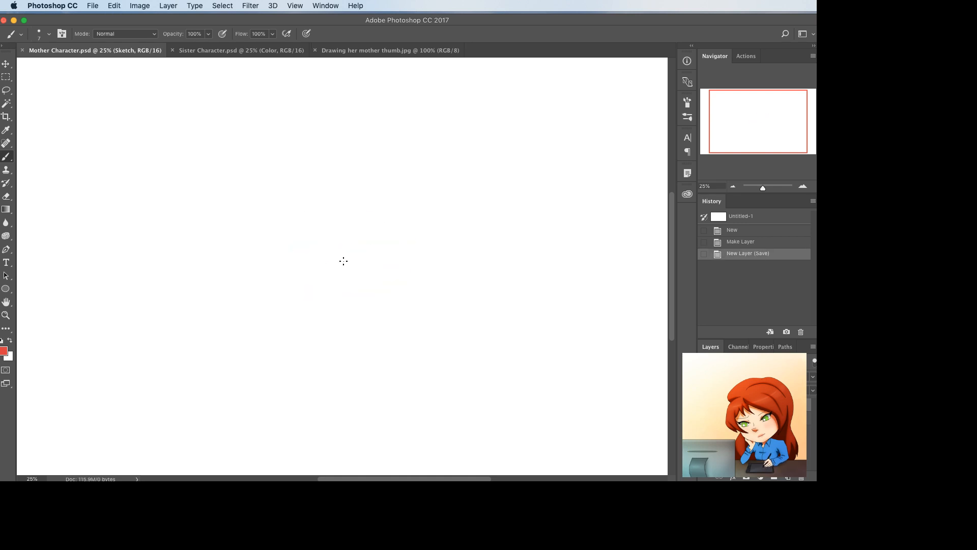
key("bracketright")
key("bracketright")
key("bracketright")
left_click_drag(390, 163, 310, 222)
mouse_move(363, 237)
left_mouse_down()
mouse_move(441, 233)
mouse_move(442, 260)
left_mouse_up()
key("super+z")
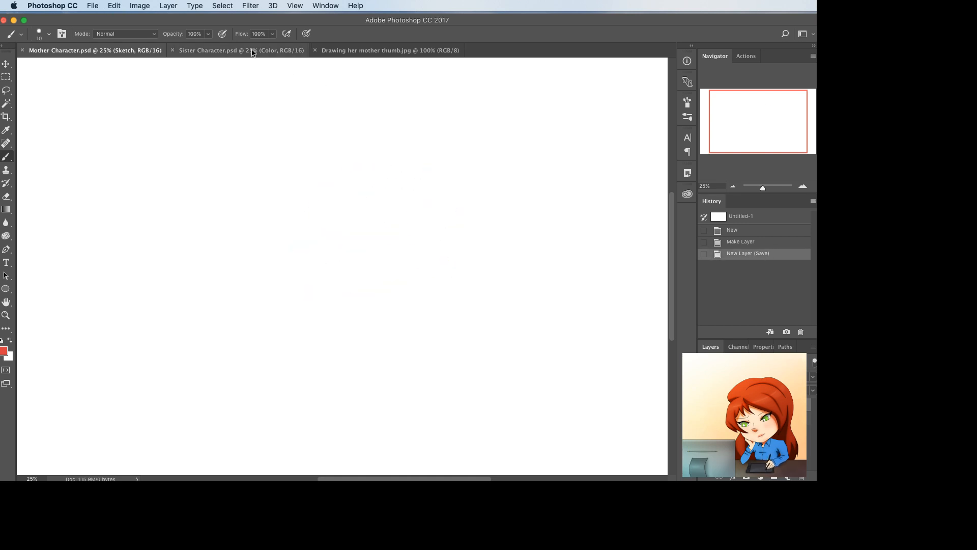
left_click(208, 35)
left_click_drag(210, 47, 190, 48)
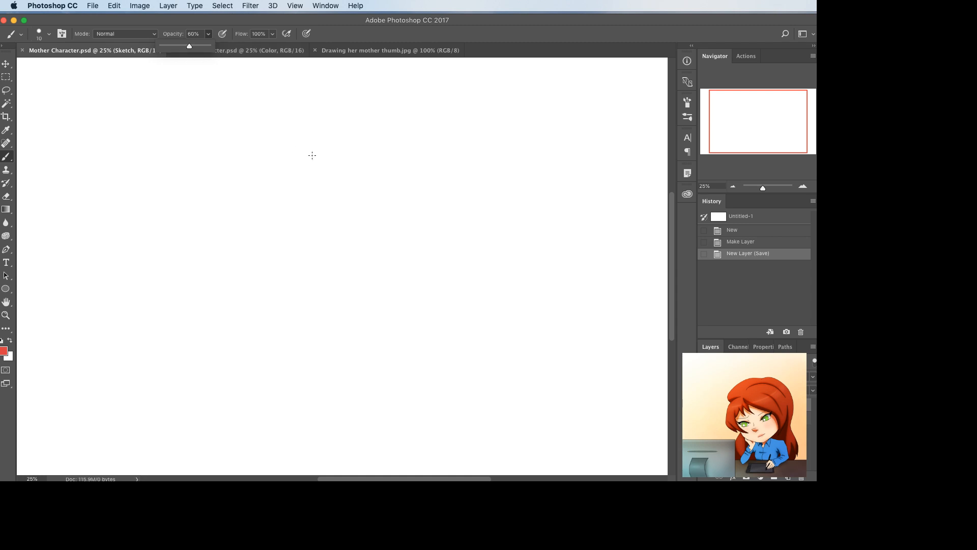
mouse_move(324, 164)
left_mouse_down()
mouse_move(297, 211)
mouse_move(425, 203)
left_mouse_up()
left_click_drag(421, 169, 284, 280)
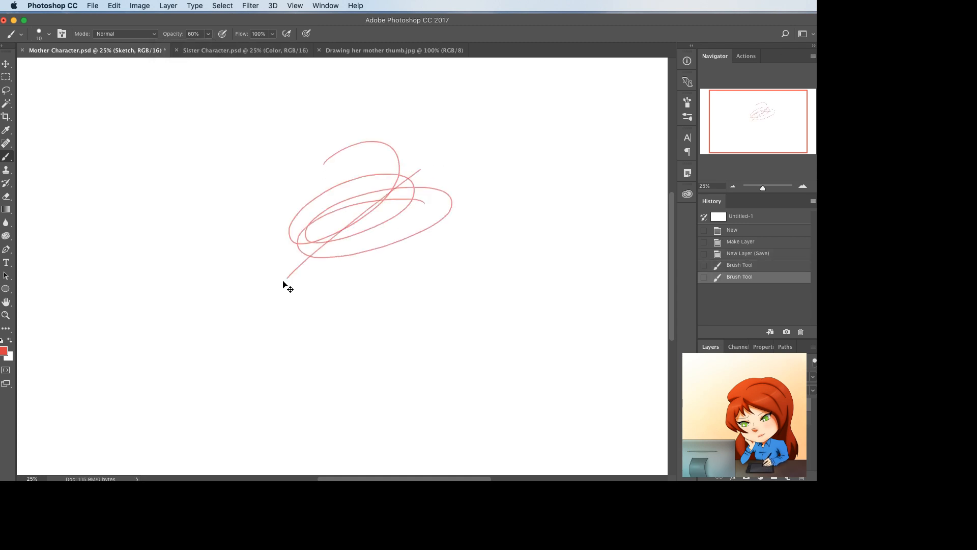
key("super+z")
key("super+a")
key("Delete")
key("super+minus")
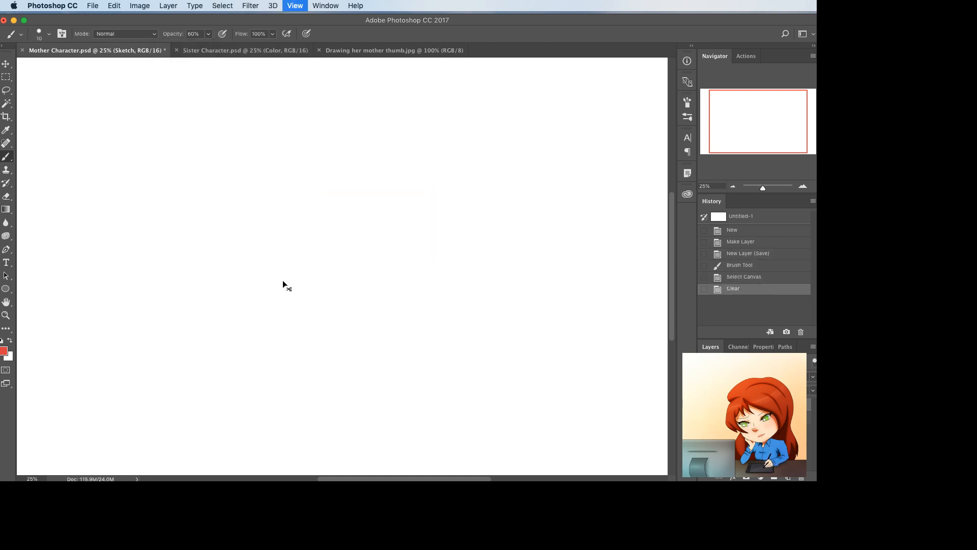
key("super+plus")
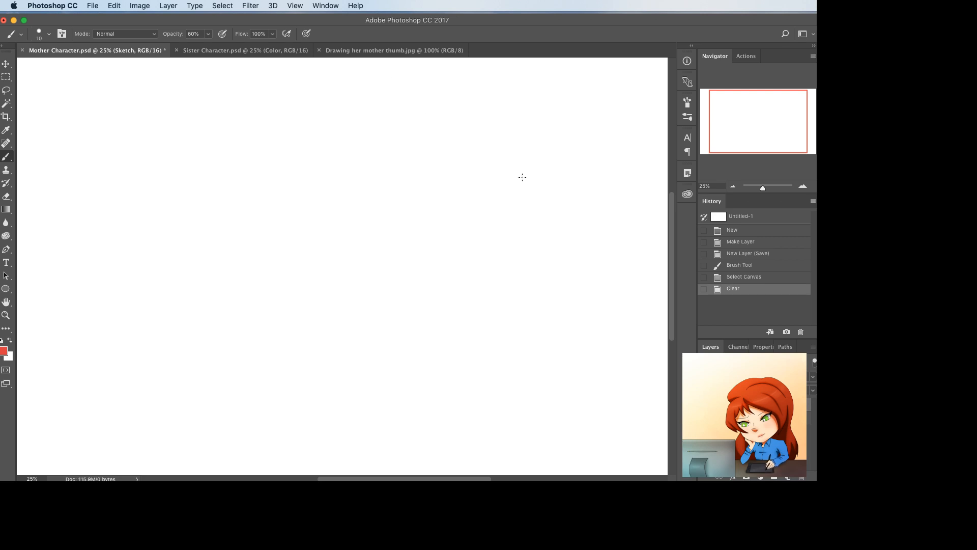
key("super+Tab")
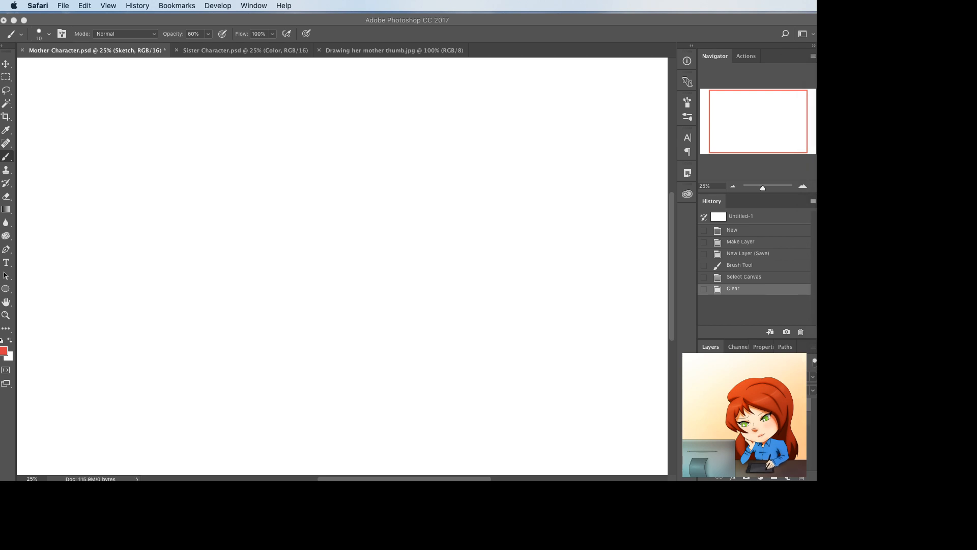
key("super+Tab")
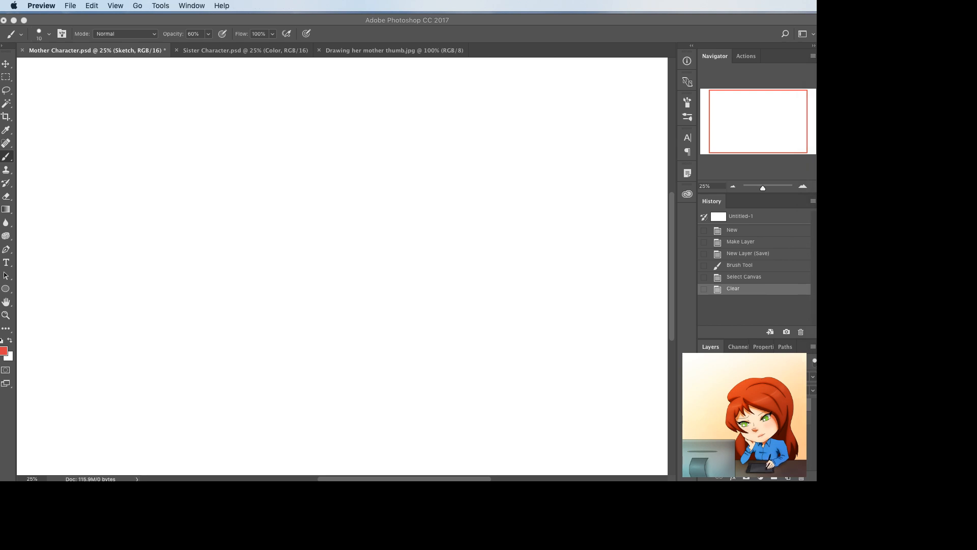
key("super+Tab")
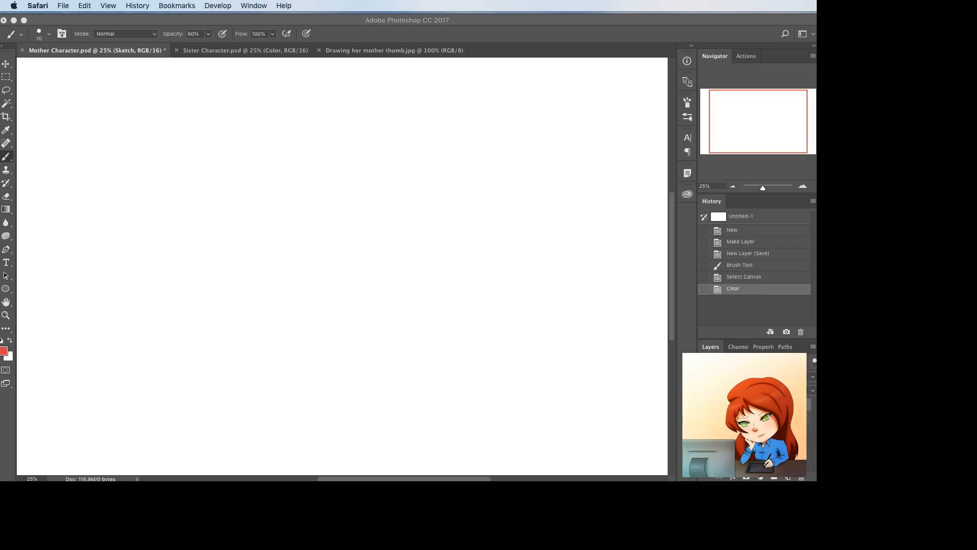
left_click(380, 285)
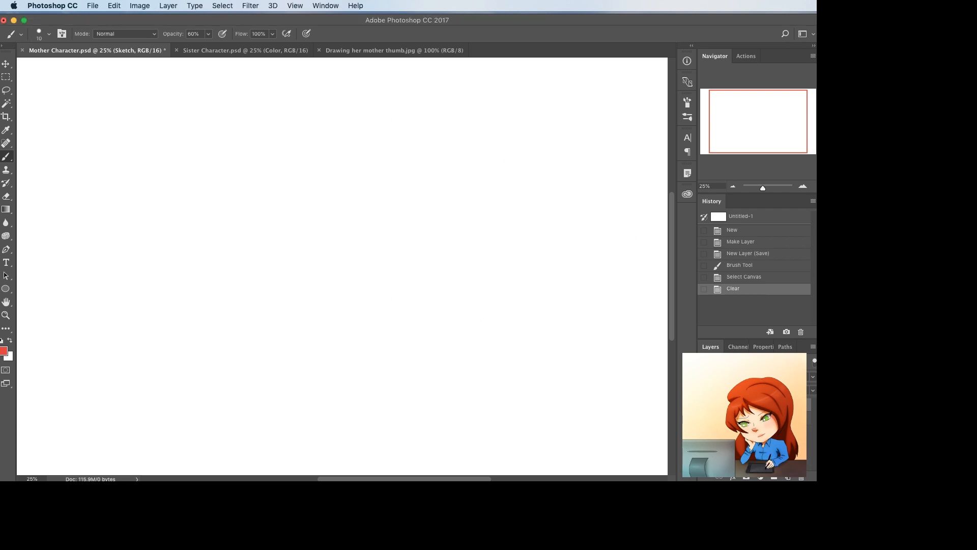
key("super+Tab")
- Sketch a small circle for the mother's head near the upper edge of the canvas, undoing unsatisfactory attempts
left_click(567, 270)
mouse_move(401, 97)
left_mouse_down()
mouse_move(441, 123)
mouse_move(429, 98)
mouse_move(412, 102)
mouse_move(436, 124)
mouse_move(413, 98)
mouse_move(393, 131)
mouse_move(416, 95)
left_mouse_up()
key("super+z")
key("super+z")
key("super+z")
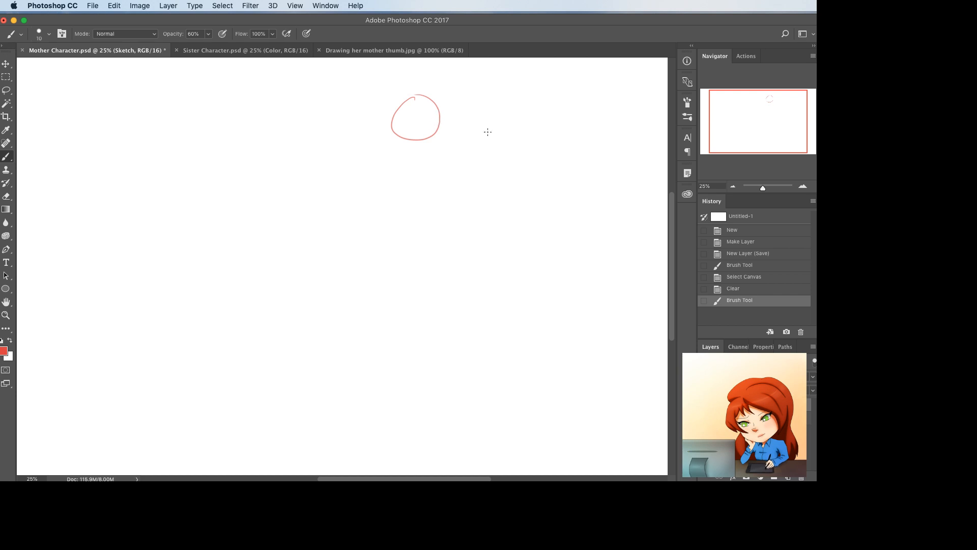
left_click_drag(415, 99, 410, 153)
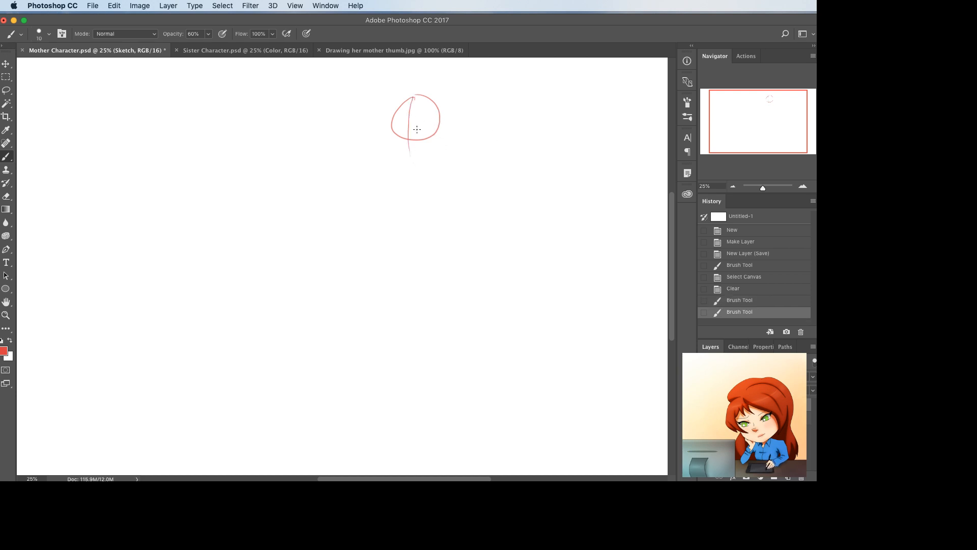
key("super+z")
left_click_drag(415, 95, 414, 134)
key("super+z")
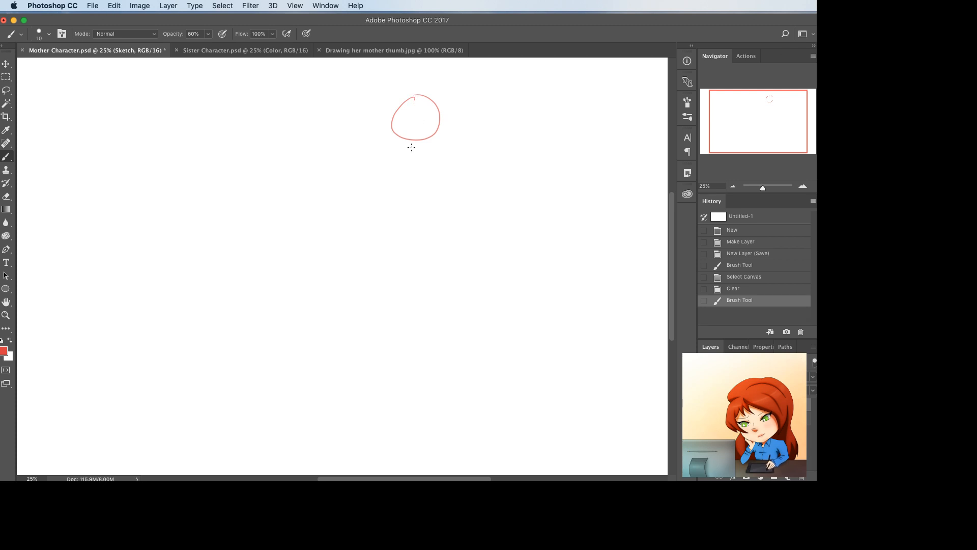
- Deselect the canvas and warp the head circle with Free Transform to make its upper-left side rounder
key("super+t")
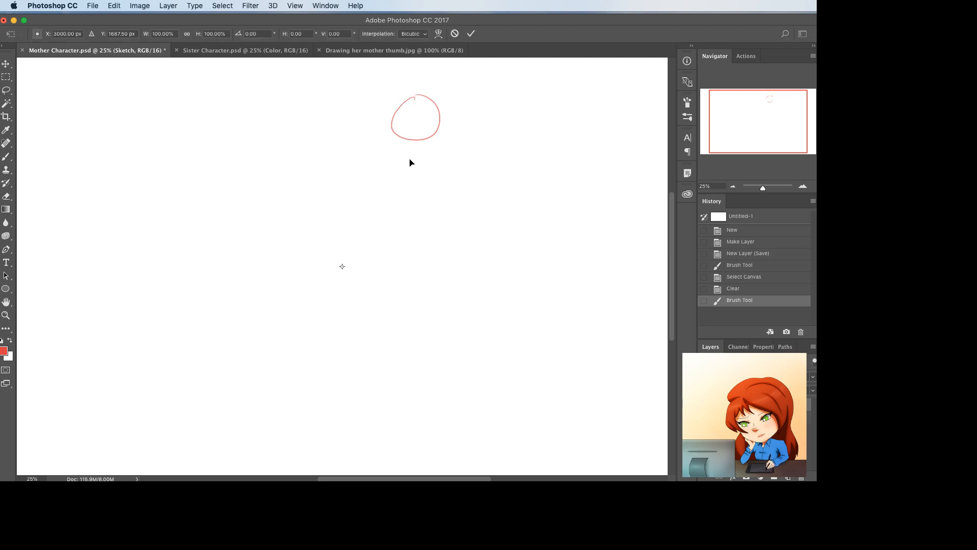
key("super+minus")
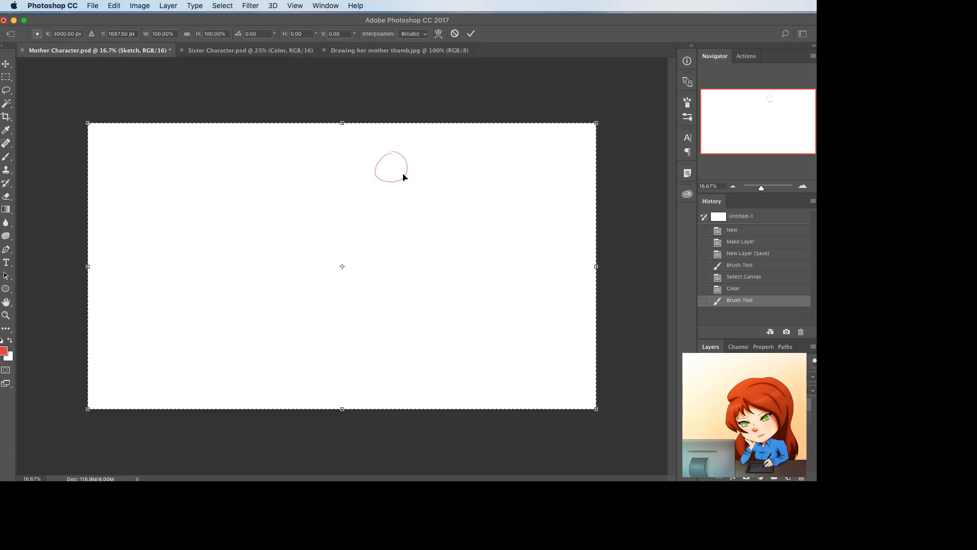
key("Escape")
key("super+d")
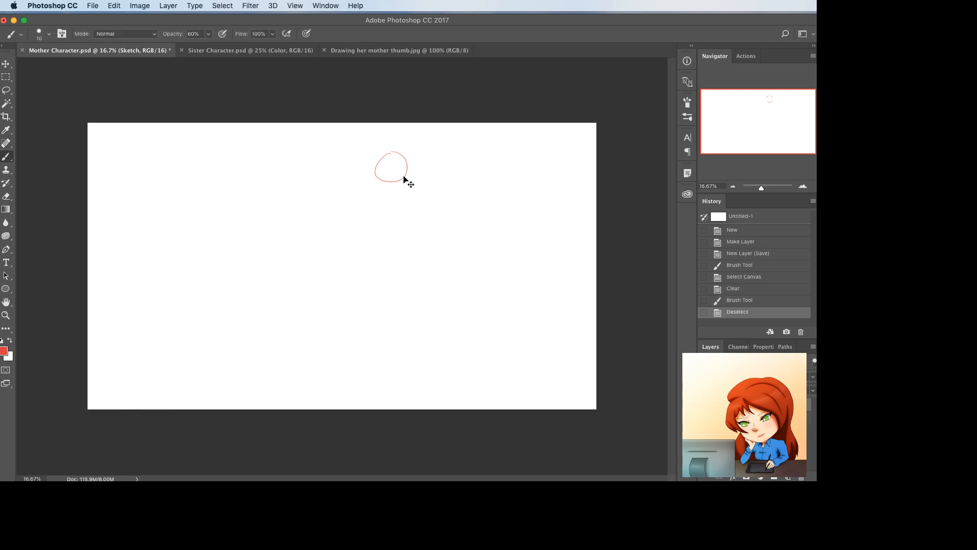
key("super+t")
key("super+plus")
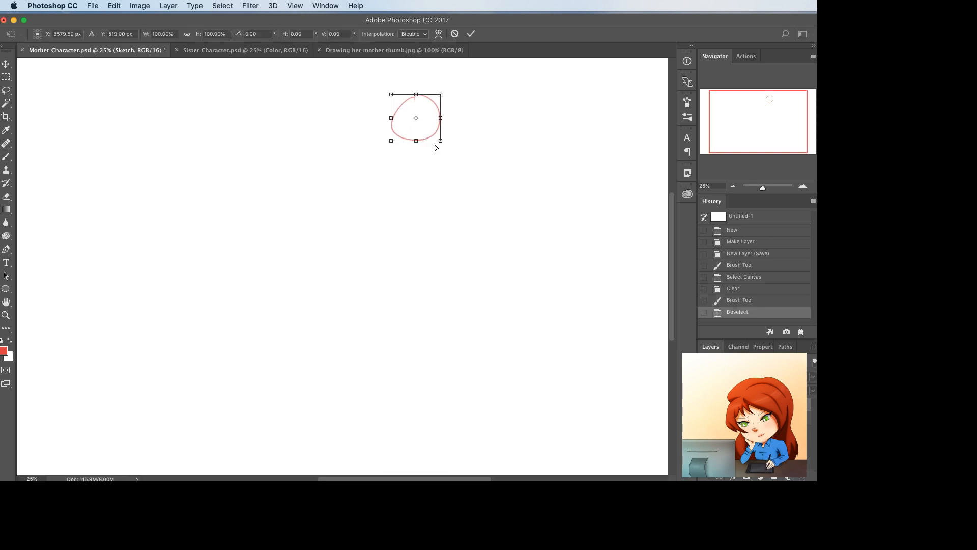
right_click(412, 115)
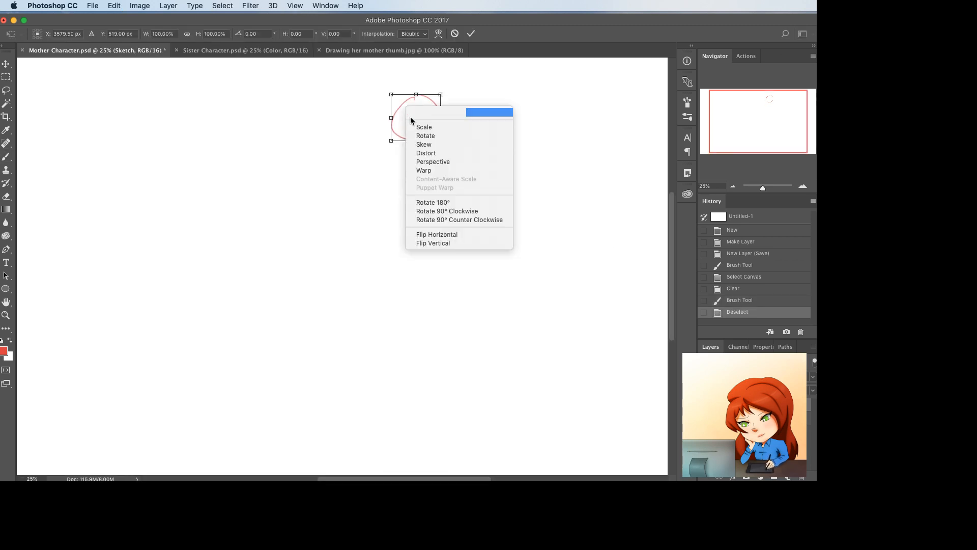
left_click(430, 168)
left_click_drag(401, 106, 402, 111)
key("Return")
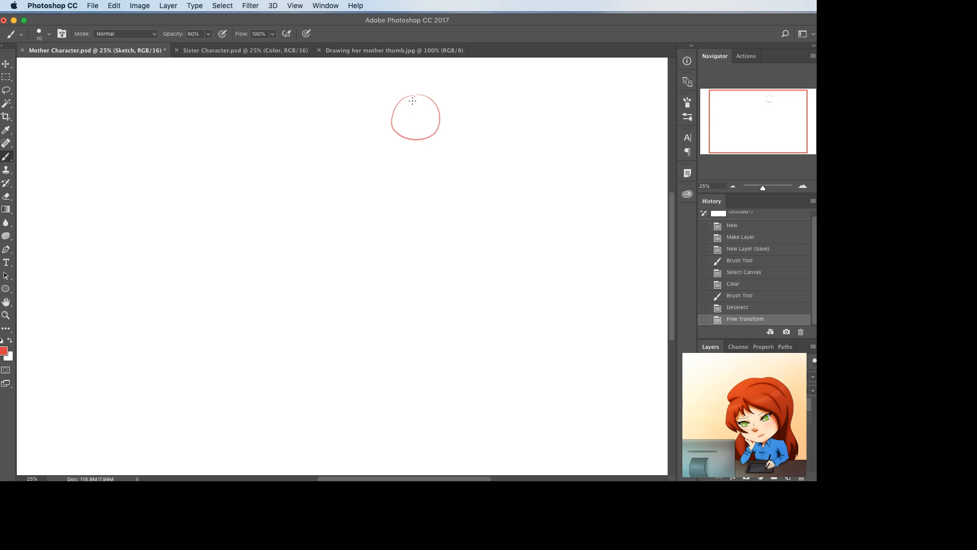
- Draw a straight vertical centre line through the head circle, extending below it to chin level
left_click_drag(413, 100, 410, 152)
key("super+z")
left_click_drag(415, 92, 416, 168)
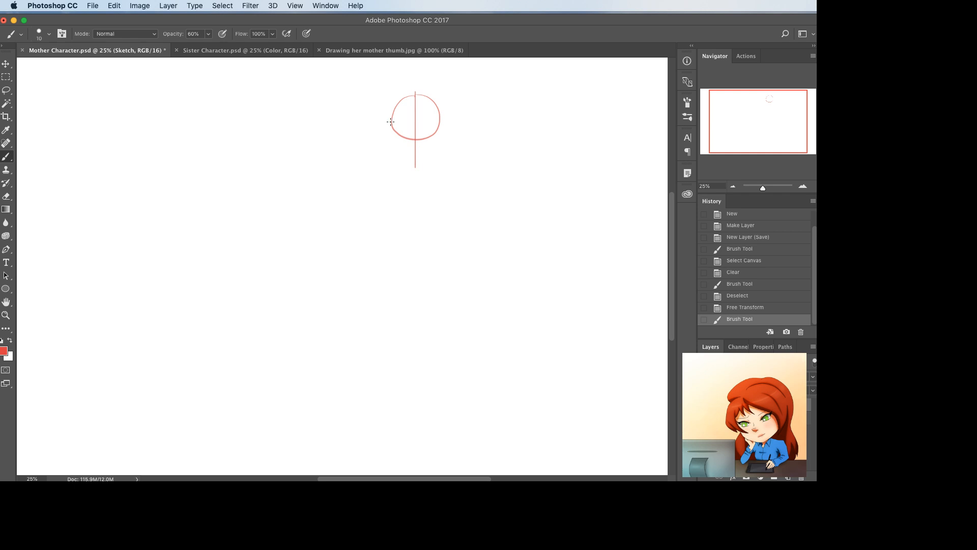
- Draw a horizontal guide line across the lower part of the head circle and sketch both jaw sides down to the chin
mouse_move(391, 125)
left_mouse_down()
mouse_move(441, 125)
mouse_move(391, 126)
mouse_move(398, 150)
left_mouse_up()
left_click_drag(393, 133, 398, 150)
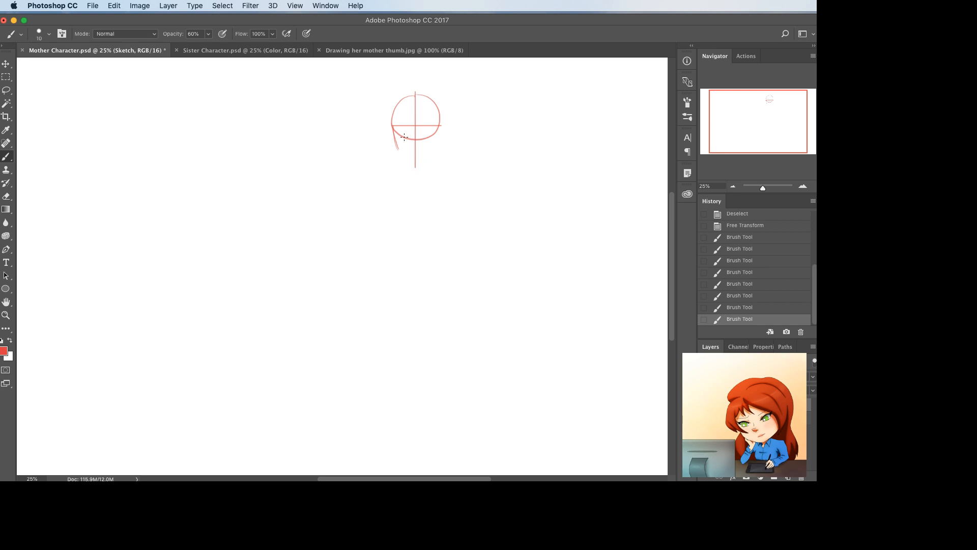
left_click_drag(393, 129, 399, 149)
left_click_drag(393, 129, 412, 165)
left_click_drag(439, 122, 420, 163)
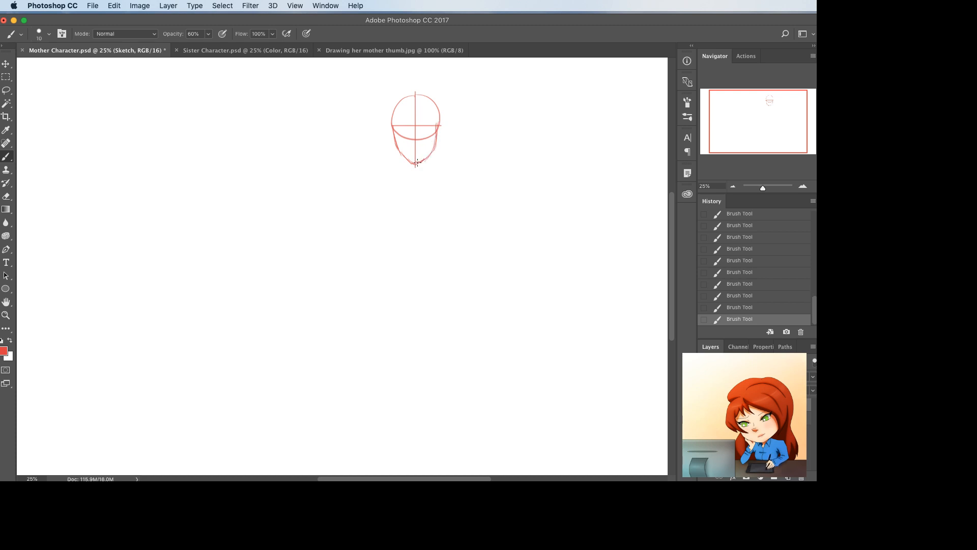
- Erase the part of the vertical centre line that sticks out below the chin
key("e")
left_click_drag(411, 170, 418, 166)
key("b")
- Select the right half of the head sketch with a rectangular marquee along the centre line and delete it
key("m")
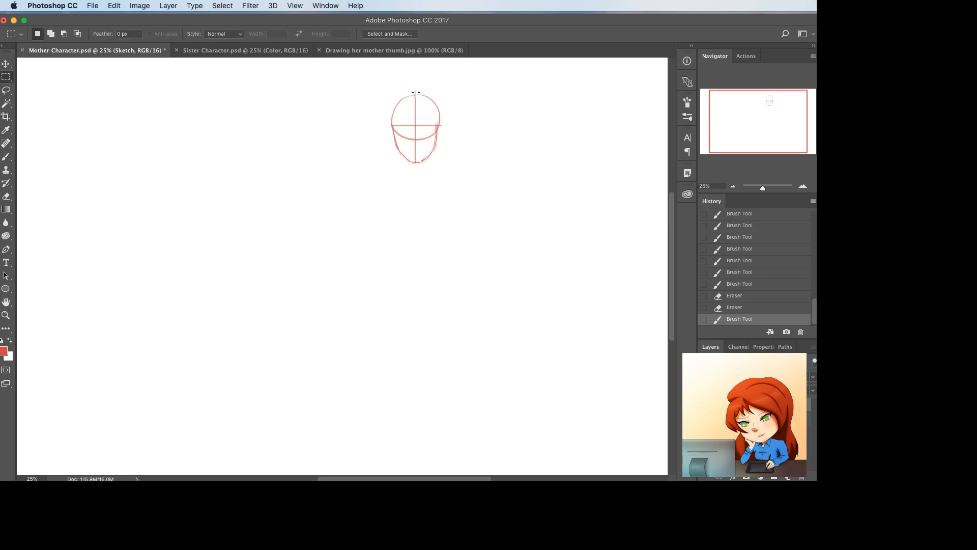
left_click_drag(416, 93, 460, 207)
key("Delete")
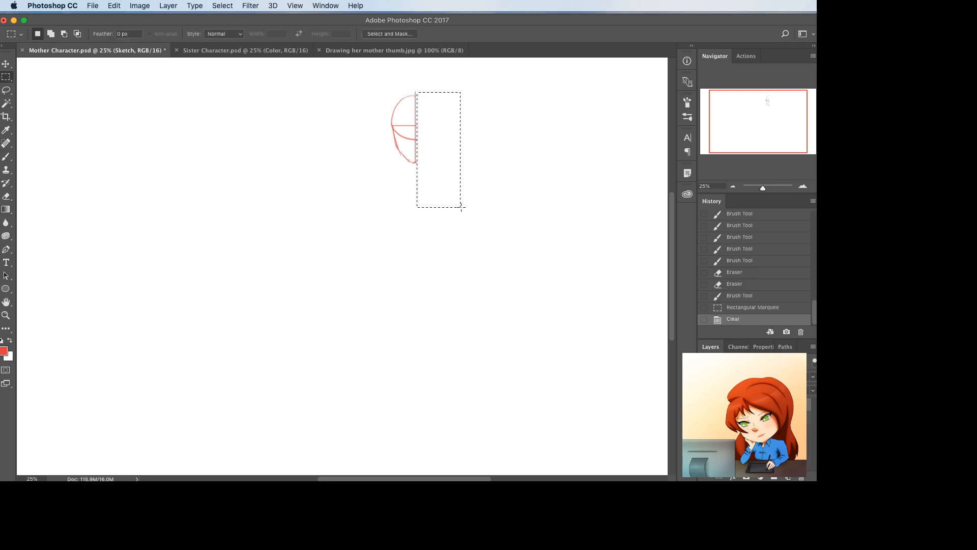
- Copy the remaining left half of the head sketch and paste it in place on a new layer
left_click_drag(436, 160, 367, 83)
left_click(443, 181)
key("super+c")
key("super+shift+v")
- Flip the pasted half horizontally and shift it right until it completes the head along the centre line
key("super+t")
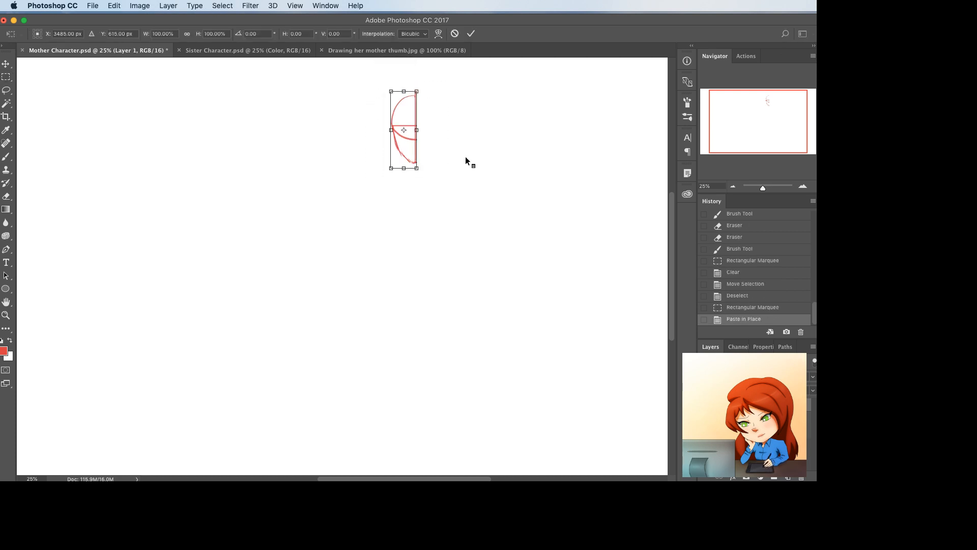
right_click(404, 105)
left_click(439, 230)
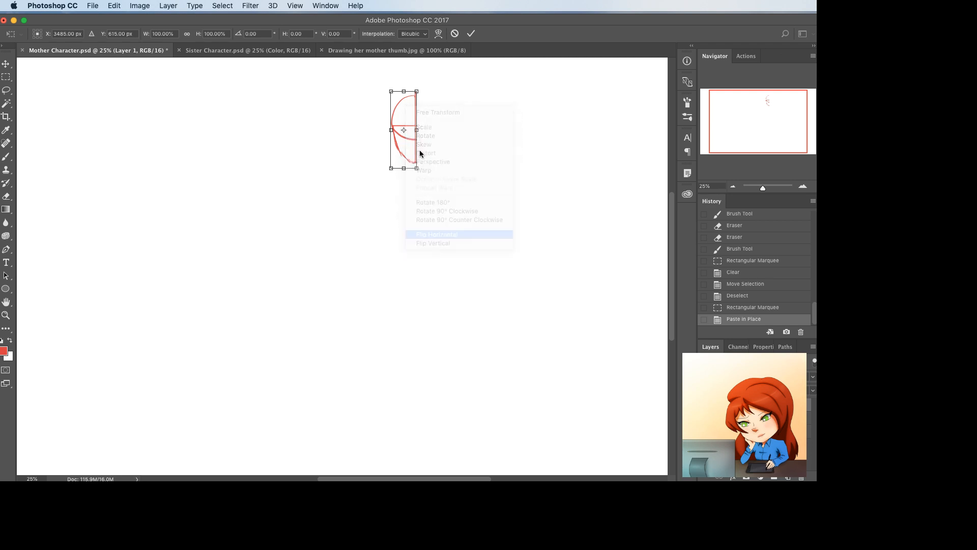
left_click_drag(410, 160, 433, 161)
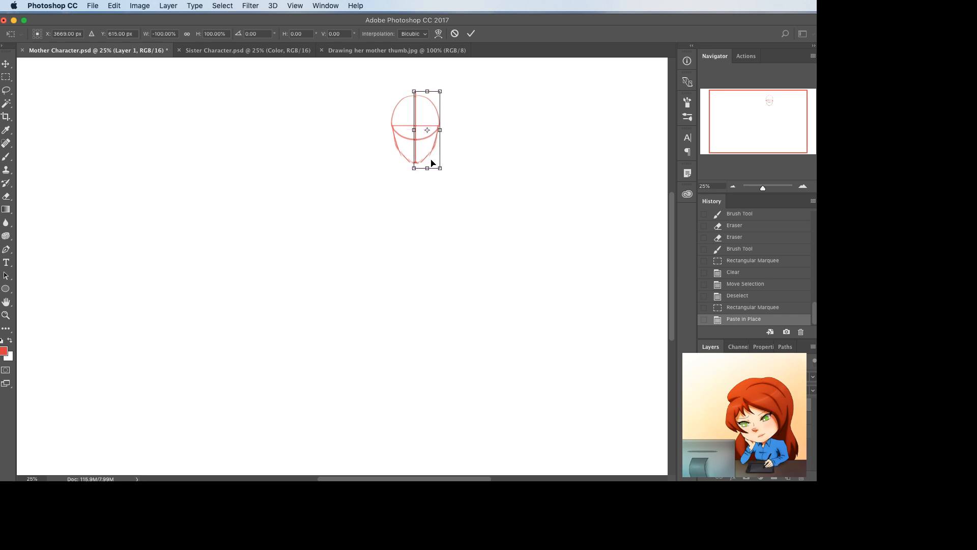
key("Return")
- Touch up the top of the mirrored head with the Eraser and save the document
key("e")
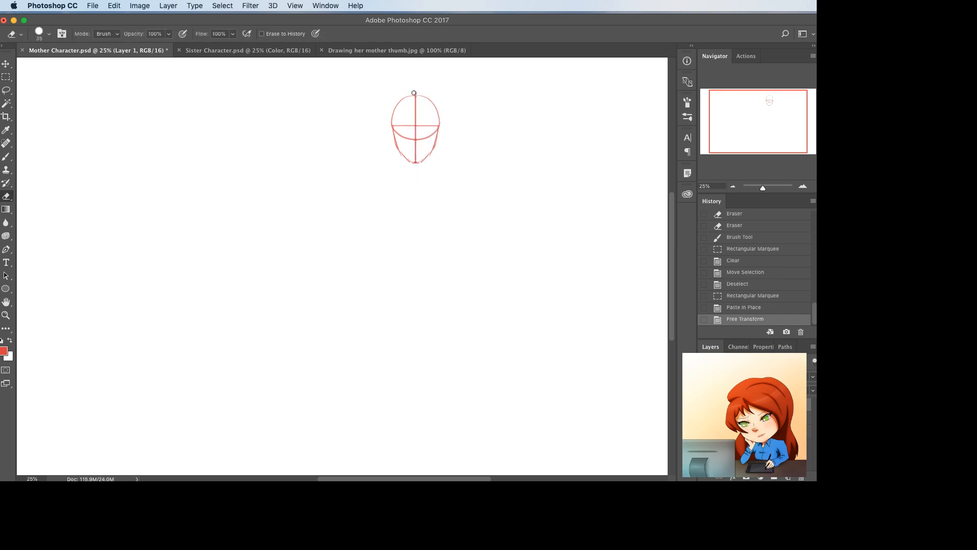
left_click(433, 89)
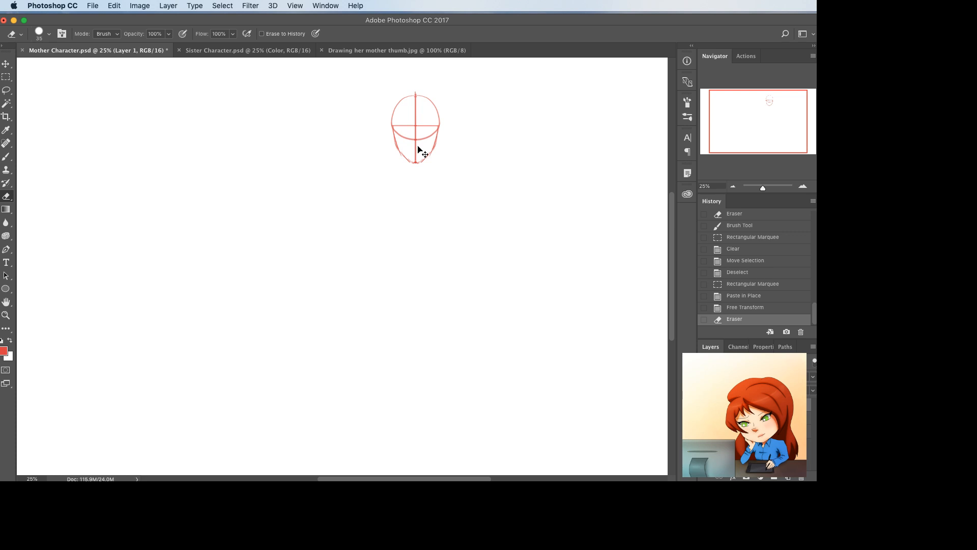
key("super+s")
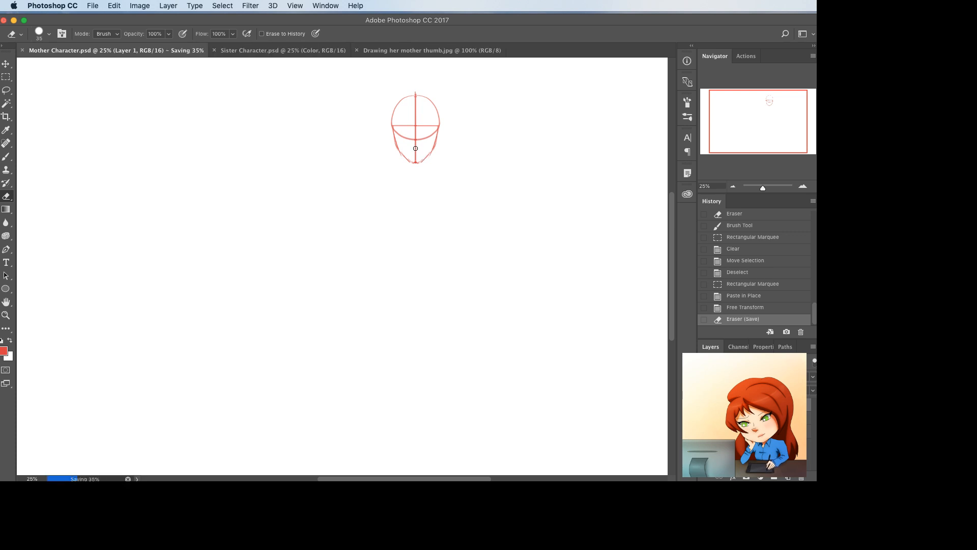
- Merge the mirrored half's layer down into the Sketch layer
key("super+equal")
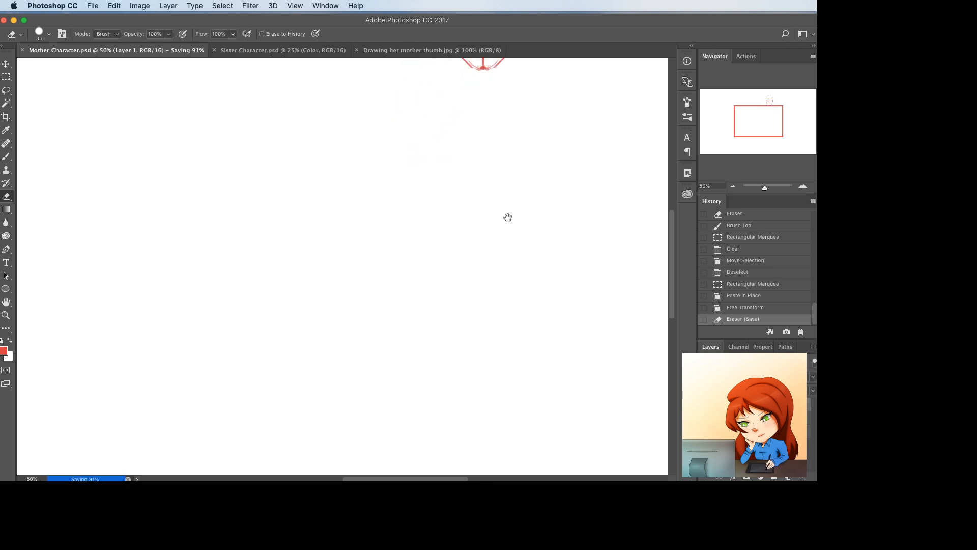
mouse_move(507, 217)
left_mouse_down()
mouse_move(499, 256)
mouse_move(537, 199)
left_mouse_up()
key("b")
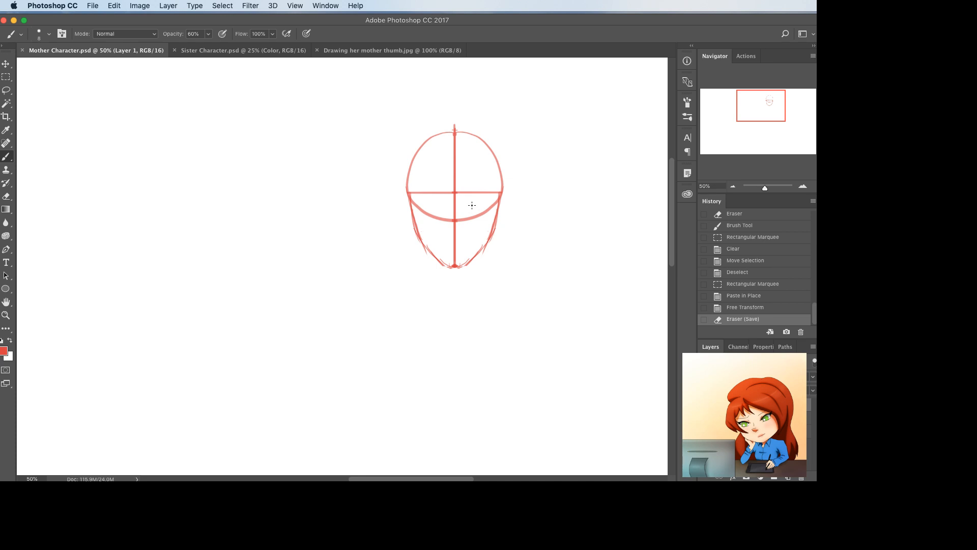
key("super+minus")
key("super+minus")
key("super+minus")
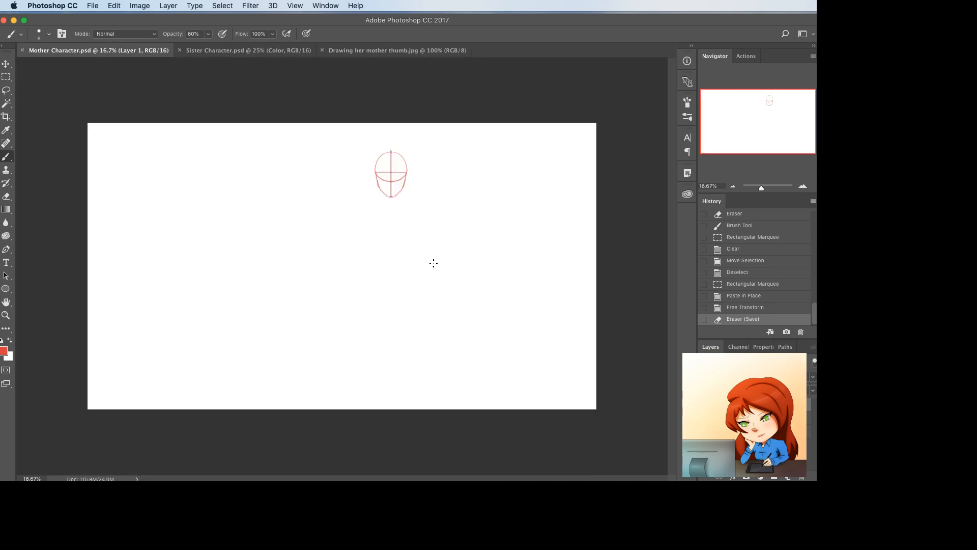
key("super+plus")
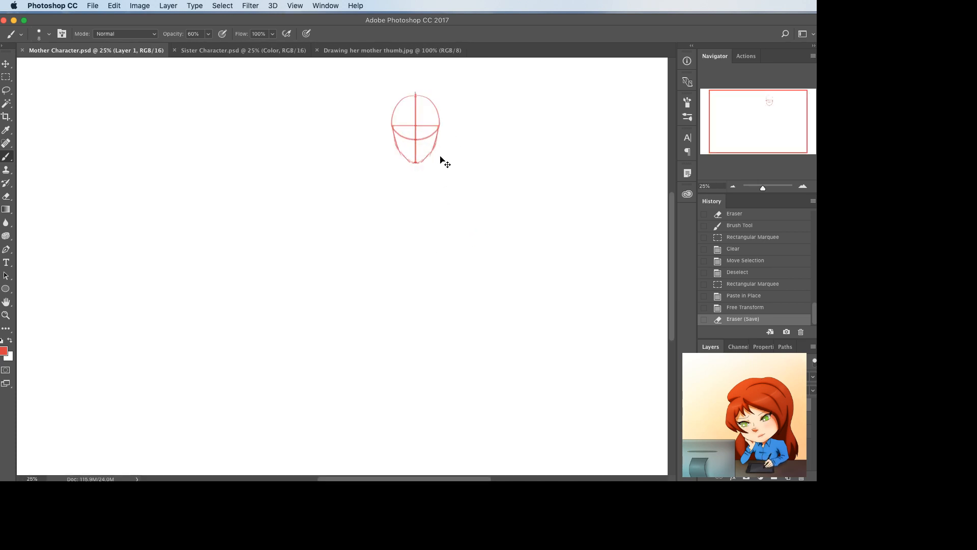
key("super+t")
key("Escape")
key("super+e")
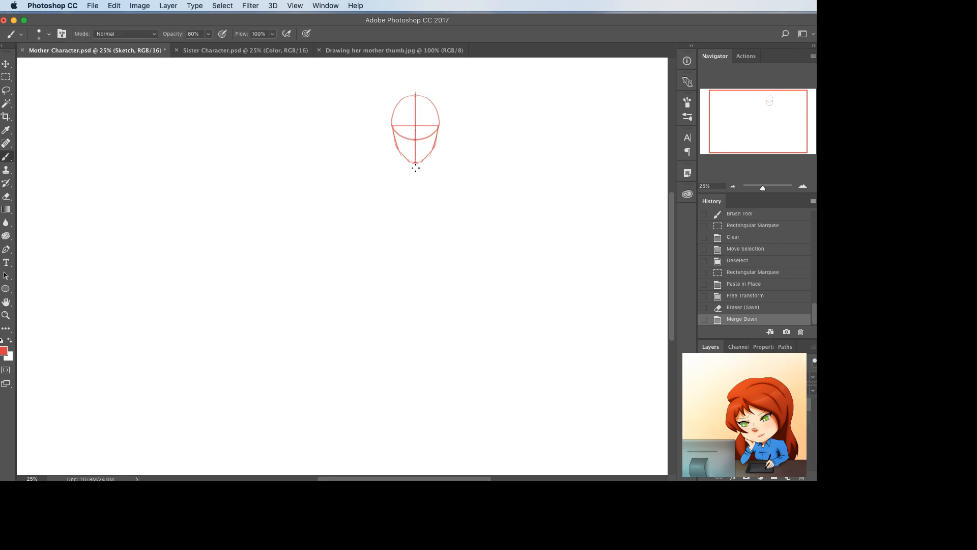
- Move the whole head sketch slightly up and to the right on the canvas
key("super+t")
mouse_move(426, 160)
left_mouse_down()
mouse_move(458, 142)
mouse_move(464, 154)
left_mouse_up()
key("Return")
- Sketch two short neck lines descending from the jaw on either side of the chin, cleaning up misplaced strokes
key("super+z")
key("e")
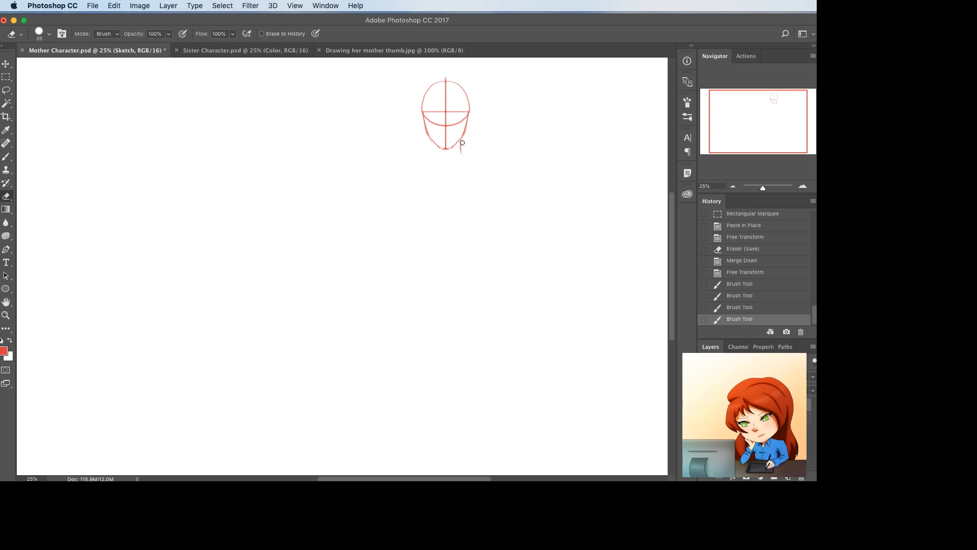
key("b")
mouse_move(462, 143)
left_mouse_down()
mouse_move(435, 145)
mouse_move(436, 154)
mouse_move(434, 144)
mouse_move(433, 157)
mouse_move(461, 153)
left_mouse_up()
key("super+z")
key("e")
key("b")
mouse_move(460, 148)
left_mouse_down()
mouse_move(462, 156)
mouse_move(435, 156)
left_mouse_up()
mouse_move(435, 149)
left_mouse_down()
mouse_move(434, 157)
mouse_move(460, 151)
left_mouse_up()
key("e")
key("b")
- Try a nearly level shoulder line beneath the neck with a joint circle at each end
mouse_move(458, 144)
left_mouse_down()
mouse_move(456, 157)
mouse_move(487, 161)
left_mouse_up()
key("e")
key("b")
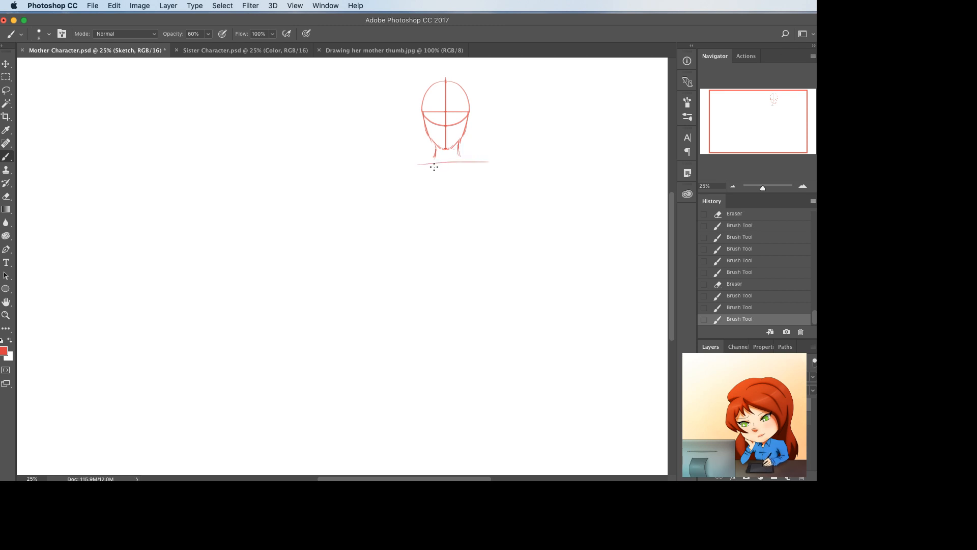
key("super+z")
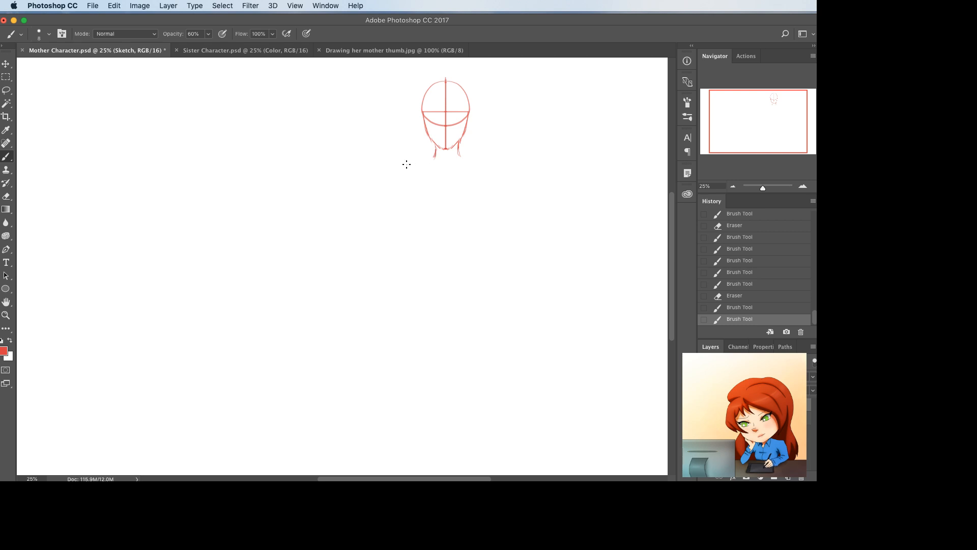
left_click_drag(406, 164, 509, 162)
key("super+z")
mouse_move(405, 163)
left_mouse_down()
mouse_move(484, 161)
mouse_move(413, 164)
left_mouse_up()
key("super+z")
key("e")
key("b")
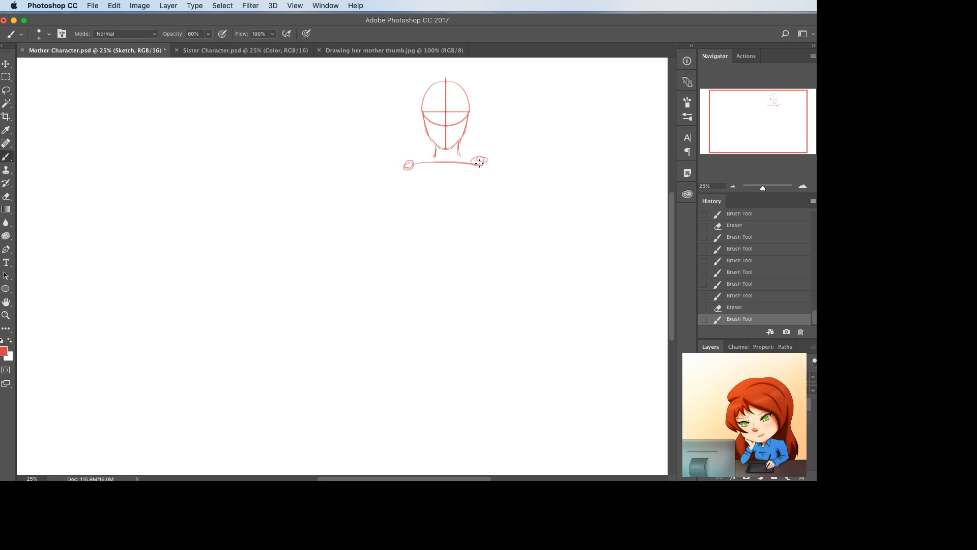
- Replace the level shoulder line with a slanted one rising to the right, with a joint circle at each end
key("e")
mouse_move(479, 162)
left_mouse_down()
mouse_move(376, 177)
mouse_move(478, 164)
mouse_move(420, 157)
mouse_move(407, 161)
mouse_move(479, 157)
left_mouse_up()
key("b")
key("super+z")
mouse_move(400, 172)
left_mouse_down()
mouse_move(510, 157)
mouse_move(496, 160)
left_mouse_up()
key("super+z")
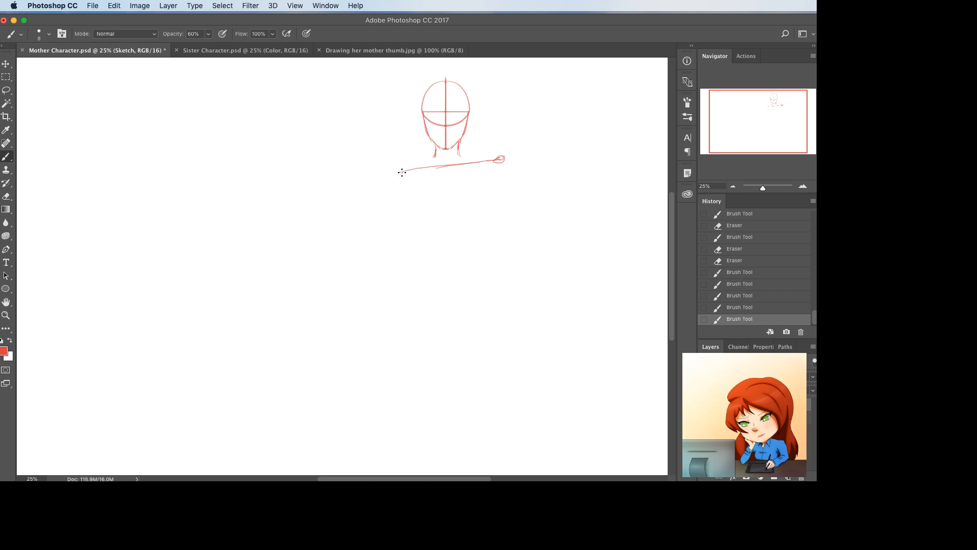
left_click_drag(404, 170, 423, 162)
- Draw the shoulder contours curving from both sides of the neck out over the shoulder joints
left_click_drag(435, 154, 391, 173)
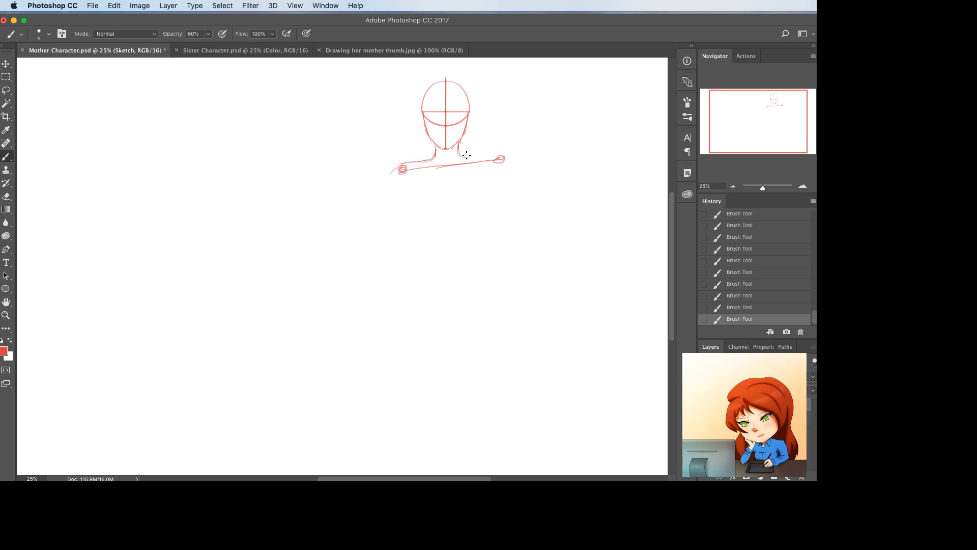
mouse_move(470, 157)
left_mouse_down()
mouse_move(497, 156)
mouse_move(484, 159)
mouse_move(496, 167)
mouse_move(490, 152)
mouse_move(505, 165)
mouse_move(481, 158)
mouse_move(498, 171)
left_mouse_up()
key("e")
key("b")
- Erase the shoulder joint circles and redraw the rounded end of the left shoulder
key("e")
left_click_drag(415, 168, 392, 175)
key("b")
key("e")
key("b")
left_click_drag(403, 167, 392, 176)
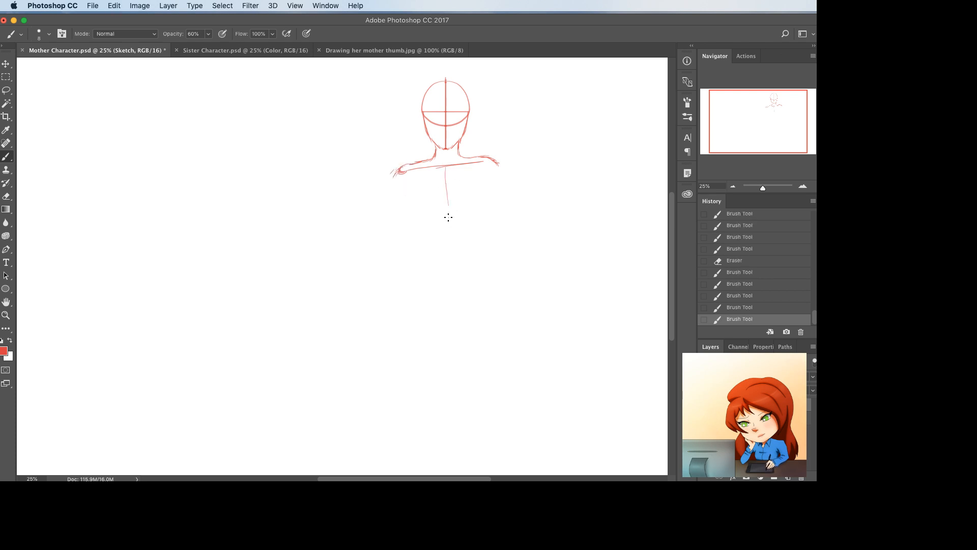
- Sketch a torso centre line down from the shoulders, plus the rib cage's tapering left side and lower edge
left_click_drag(449, 164, 448, 238)
key("super+z")
left_click_drag(447, 166, 446, 236)
left_click_drag(445, 199, 447, 258)
mouse_move(411, 182)
left_mouse_down()
mouse_move(433, 241)
mouse_move(429, 224)
mouse_move(469, 229)
left_mouse_up()
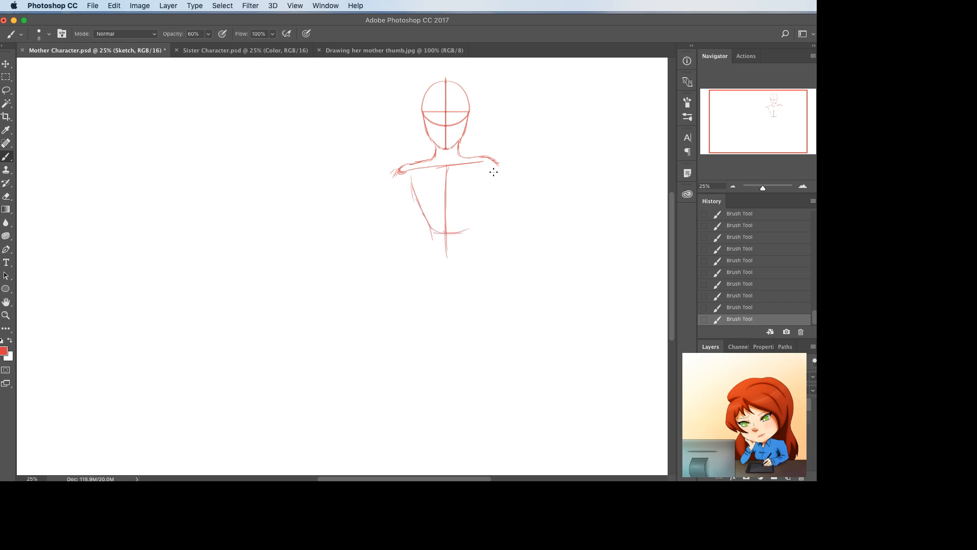
- Sketch the right side of the tapering rib cage and start the left waist line below it
mouse_move(485, 176)
left_mouse_down()
mouse_move(477, 215)
mouse_move(479, 205)
left_mouse_up()
key("e")
mouse_move(484, 188)
left_mouse_down()
mouse_move(476, 228)
mouse_move(445, 233)
left_mouse_up()
key("b")
mouse_move(428, 229)
left_mouse_down()
mouse_move(467, 232)
mouse_move(433, 234)
mouse_move(425, 223)
mouse_move(442, 259)
left_mouse_up()
- Erase the torso centre line and redraw it freehand, extending it well below the rib cage
key("e")
left_click_drag(445, 176, 443, 222)
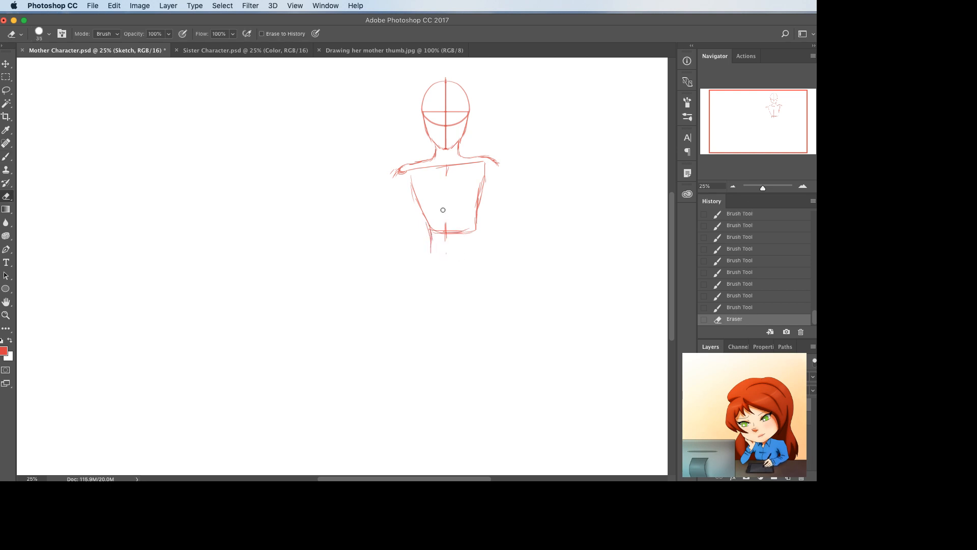
key("b")
left_click_drag(446, 178, 446, 280)
left_click_drag(447, 239, 447, 280)
key("e")
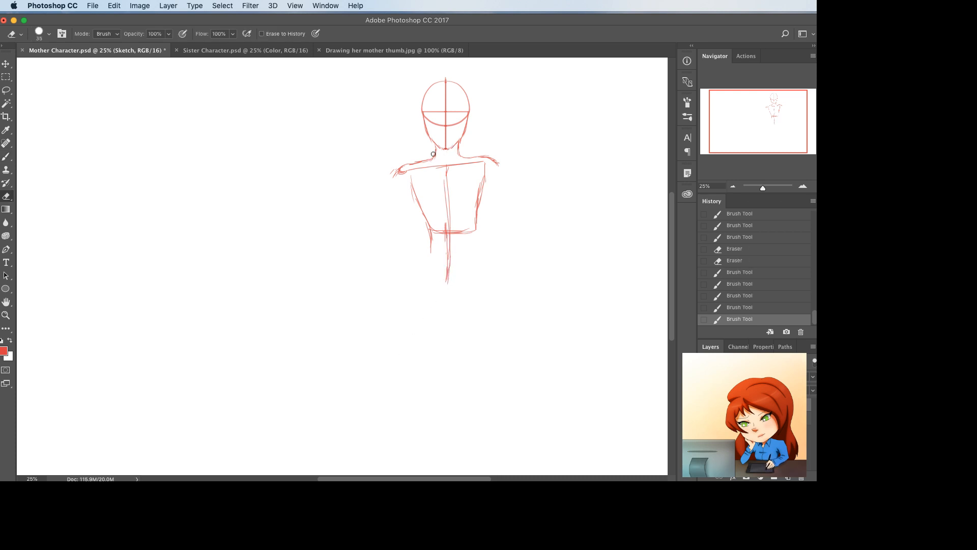
- Reinforce the curves where the neck meets the shoulders on both sides
key("b")
left_click_drag(433, 154, 424, 161)
left_click_drag(434, 159, 410, 164)
left_click_drag(459, 141, 462, 155)
key("e")
key("b")
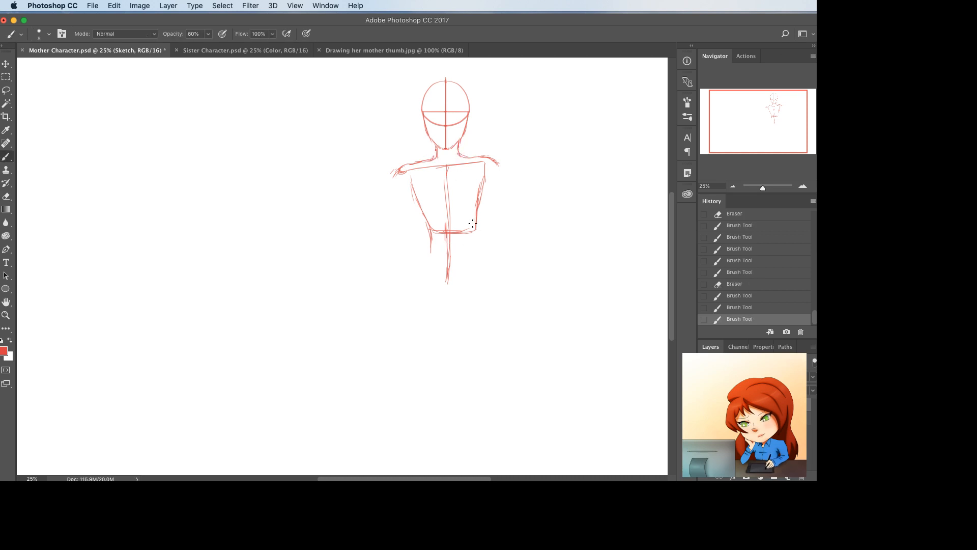
- Erase the lower torso lines, then lasso and delete the remaining rib cage and slanted shoulder line
key("e")
mouse_move(430, 231)
left_mouse_down()
mouse_move(448, 267)
mouse_move(448, 235)
mouse_move(449, 257)
mouse_move(489, 233)
left_mouse_up()
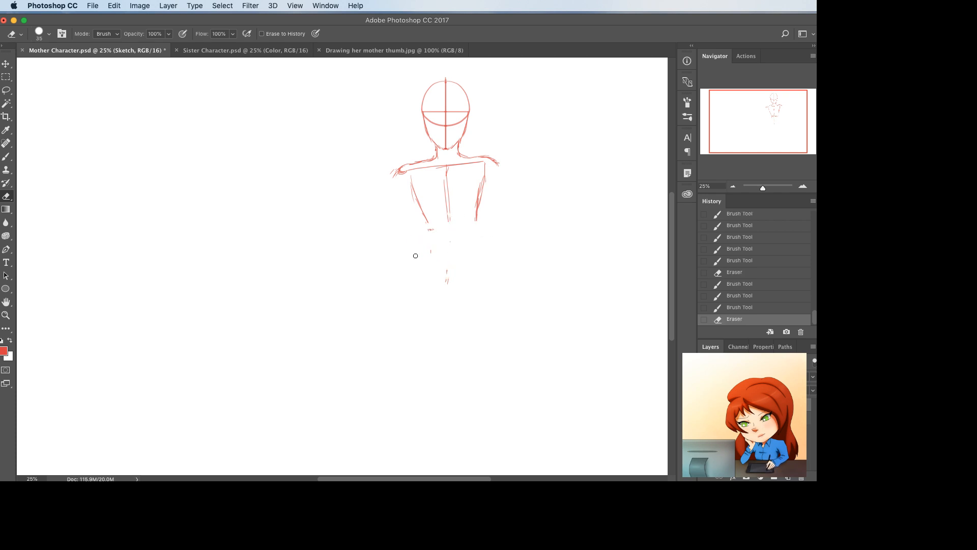
key("l")
mouse_move(398, 220)
left_mouse_down()
mouse_move(518, 228)
mouse_move(491, 168)
mouse_move(402, 176)
left_mouse_up()
key("ctrl+t")
left_click_drag(524, 259, 520, 274, "ctrl")
key("Return")
key("Delete")
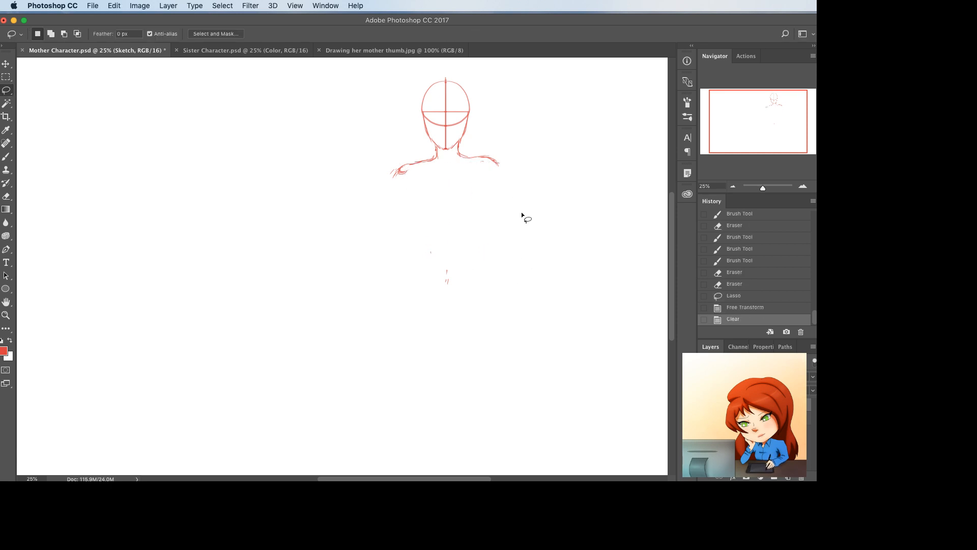
- Draw a straight vertical torso centre line from the neck base and a rounded rib cage outline around it
key("b")
left_click_drag(448, 160, 448, 275, "shift")
mouse_move(408, 178)
left_mouse_down()
mouse_move(421, 214)
mouse_move(460, 218)
mouse_move(440, 217)
left_mouse_up()
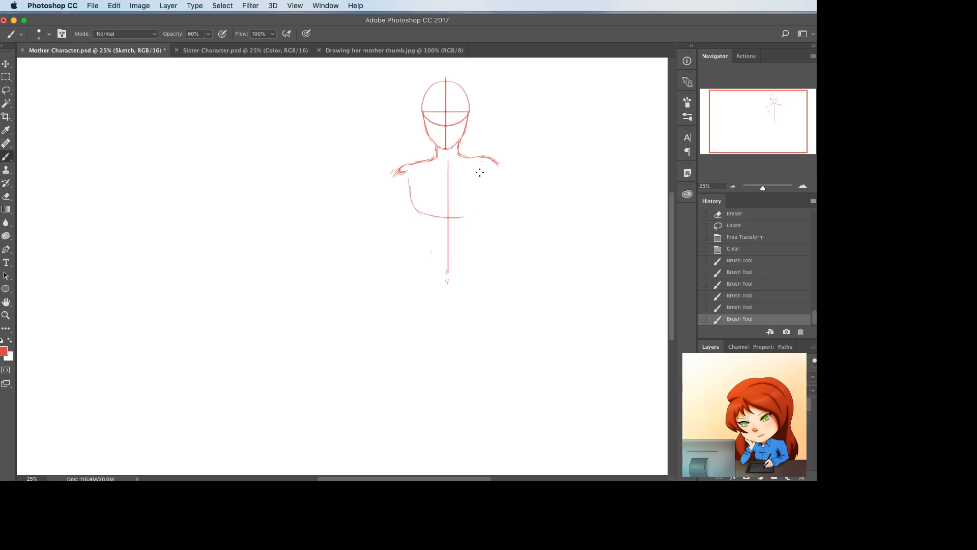
mouse_move(483, 171)
left_mouse_down()
mouse_move(482, 199)
mouse_move(440, 218)
mouse_move(428, 239)
mouse_move(430, 251)
mouse_move(472, 257)
left_mouse_up()
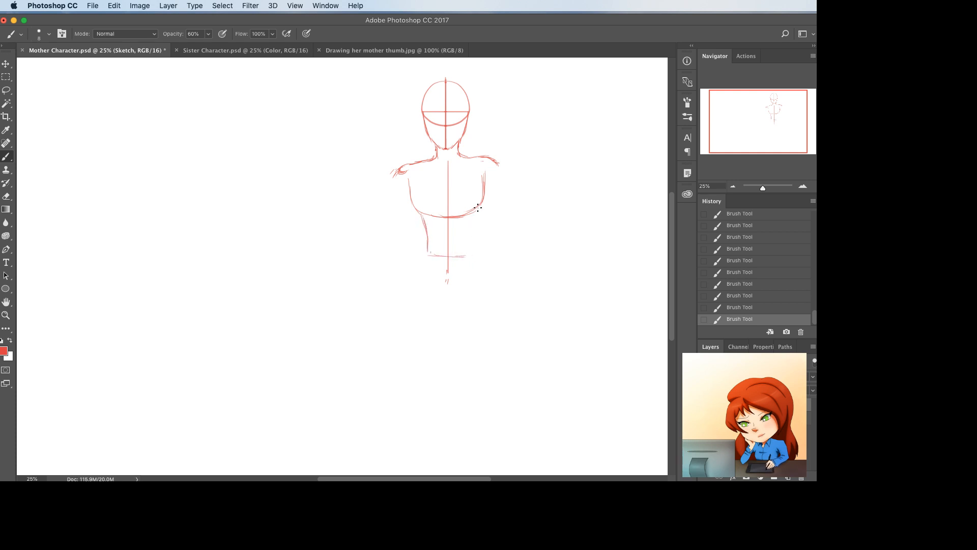
- Sketch the waist sides below the rib cage and close them with a horizontal hip line
left_click_drag(479, 203, 480, 251)
mouse_move(480, 251)
left_mouse_down()
mouse_move(465, 256)
mouse_move(473, 258)
left_mouse_up()
key("e")
key("b")
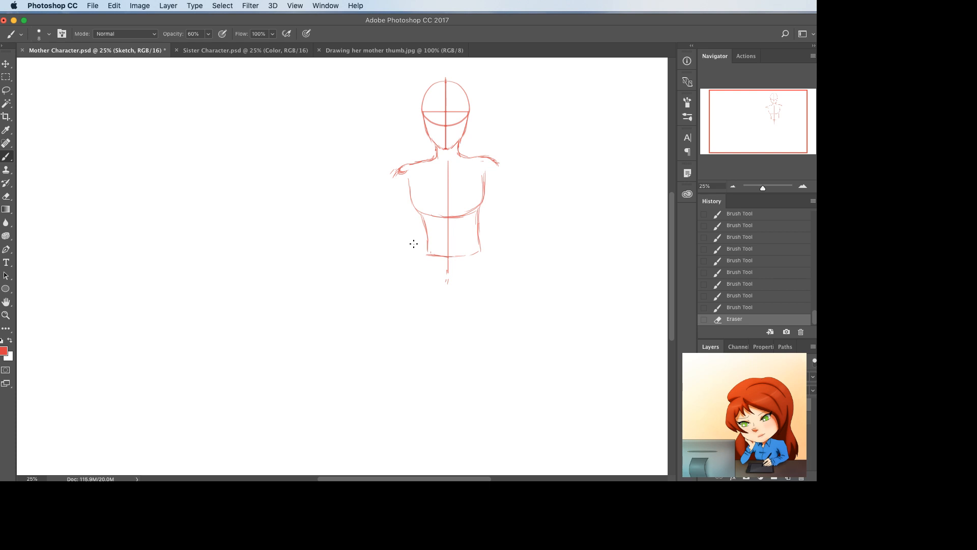
- Sketch the pelvis below the hip line as a shape narrowing to a point at the crotch
mouse_move(425, 252)
left_mouse_down()
mouse_move(426, 285)
mouse_move(444, 299)
left_mouse_up()
left_click_drag(433, 293, 455, 302)
left_click_drag(453, 304, 458, 300)
left_click_drag(480, 250, 469, 290)
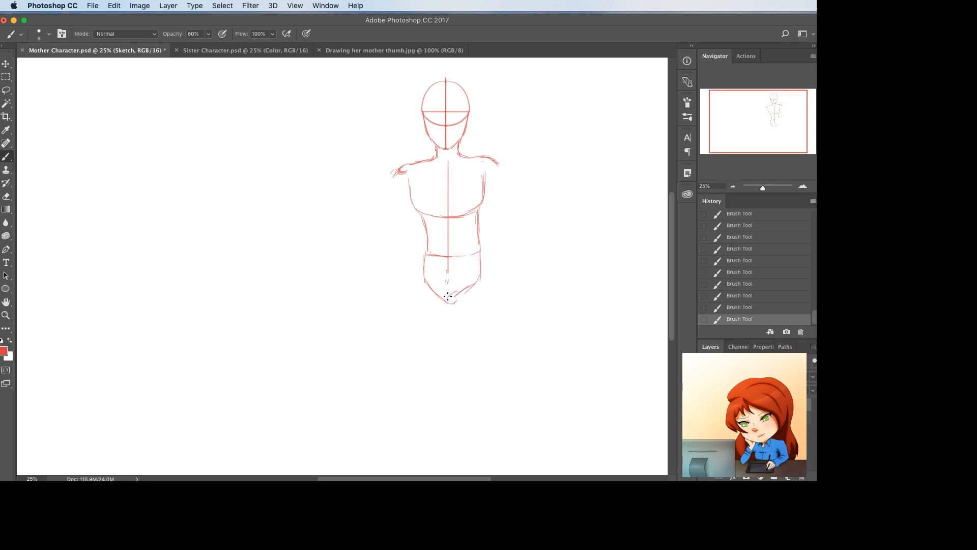
- Erase the pelvis tip and left side, and add a joint circle at each end of the hip line
mouse_move(448, 296)
left_mouse_down()
mouse_move(422, 282)
mouse_move(443, 301)
mouse_move(469, 299)
mouse_move(435, 287)
mouse_move(413, 262)
left_mouse_up()
key("e")
key("b")
left_click_drag(478, 252, 480, 256)
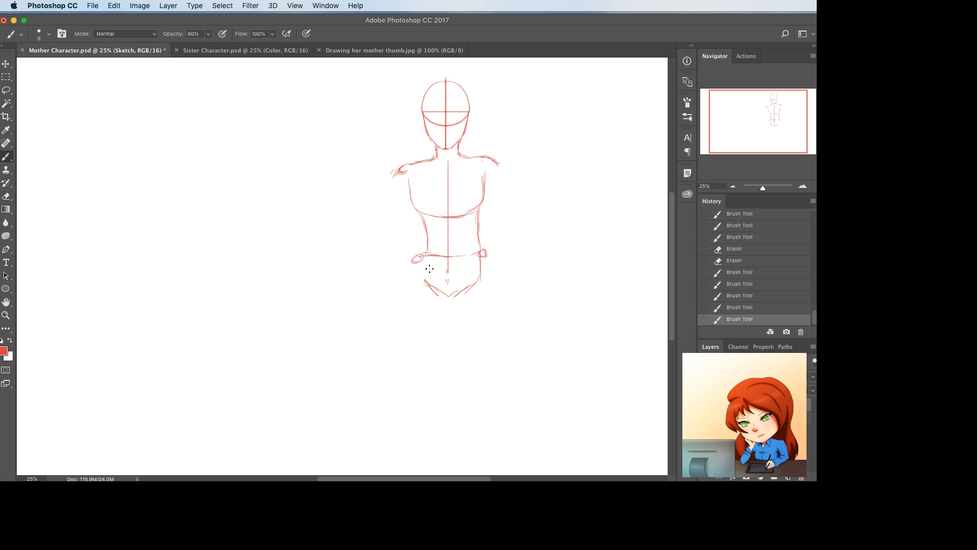
- Reshape the pelvis into a rounded bowl running between the two hip joints, erasing the old angular lines
left_click_drag(417, 288, 419, 257)
key("super+z")
left_click_drag(440, 288, 442, 292)
mouse_move(425, 279)
left_mouse_down()
mouse_move(448, 295)
mouse_move(427, 281)
mouse_move(450, 284)
mouse_move(447, 266)
mouse_move(445, 278)
mouse_move(478, 272)
mouse_move(476, 288)
mouse_move(482, 253)
mouse_move(472, 290)
mouse_move(484, 264)
mouse_move(454, 292)
left_mouse_up()
key("e")
key("b")
key("e")
key("b")
mouse_move(417, 264)
left_mouse_down()
mouse_move(446, 295)
mouse_move(439, 287)
mouse_move(467, 281)
mouse_move(455, 293)
mouse_move(473, 277)
left_mouse_up()
- Sketch long construction lines for the left leg, running down from the left hip joint
mouse_move(452, 294)
left_mouse_down()
mouse_move(482, 267)
mouse_move(470, 292)
mouse_move(486, 243)
mouse_move(473, 280)
mouse_move(415, 316)
left_mouse_up()
key("e")
key("b")
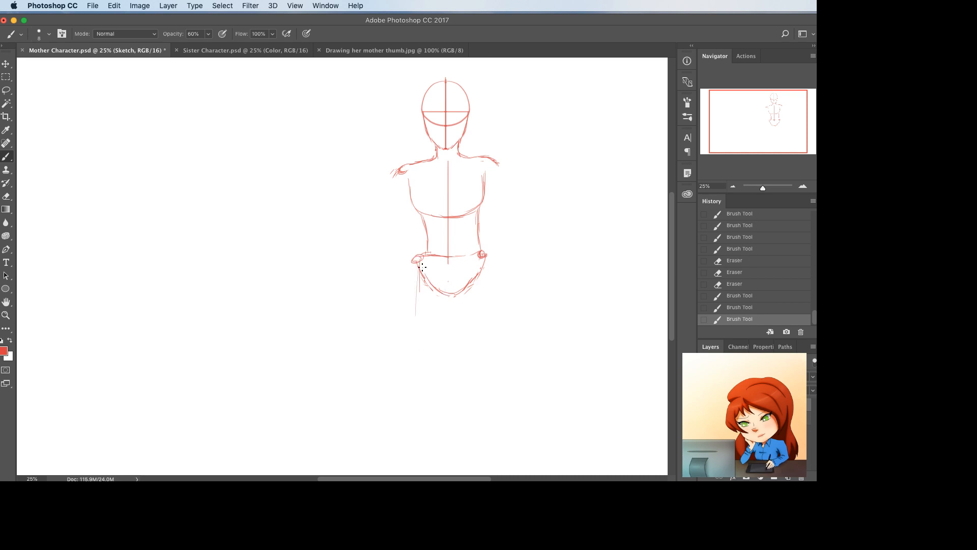
left_click_drag(423, 267, 418, 367)
left_click_drag(418, 264, 413, 371)
left_click_drag(420, 295, 422, 409)
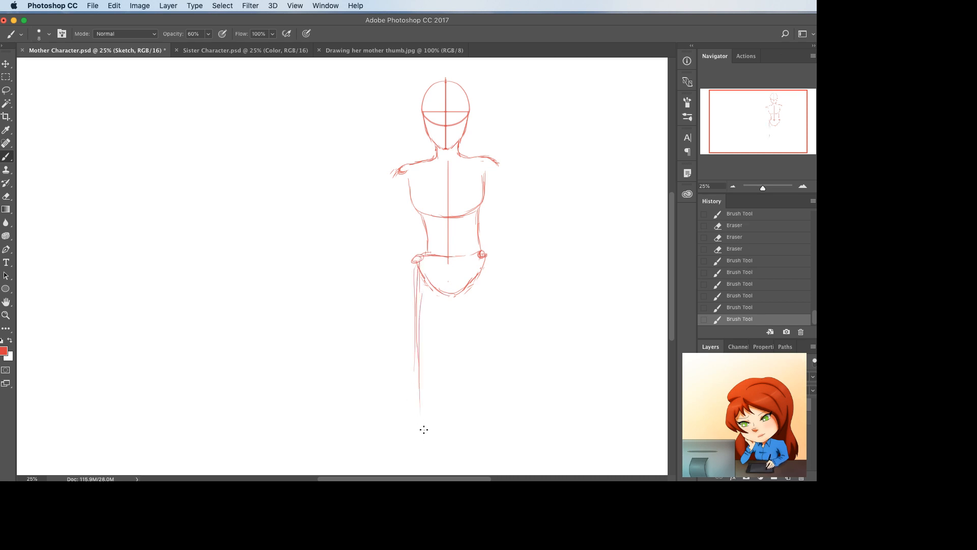
left_click_drag(413, 326, 421, 423)
- Scale the whole figure sketch down and move it right to leave room for the full legs
key("super+minus")
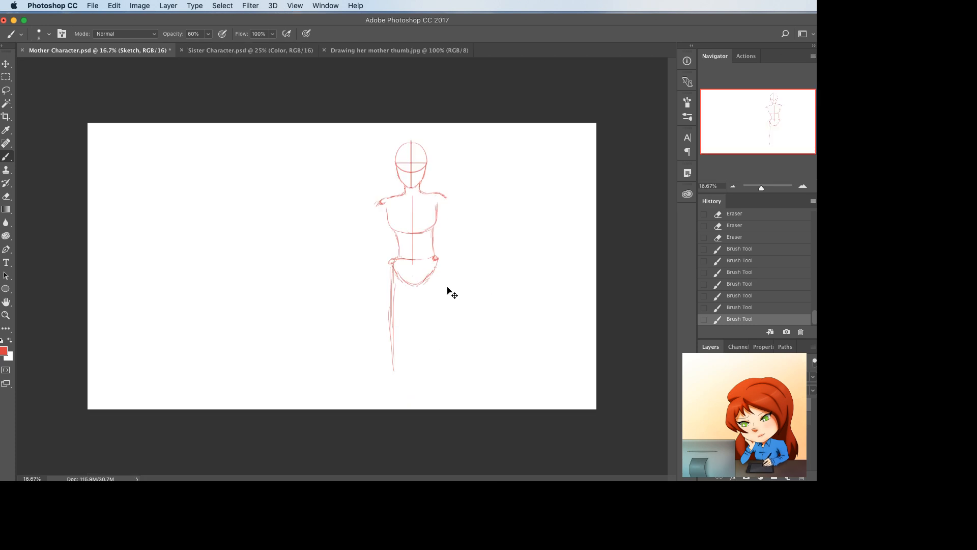
key("super+t")
left_click_drag(375, 370, 383, 326)
mouse_move(426, 294)
left_mouse_down()
mouse_move(448, 283)
mouse_move(458, 297)
left_mouse_up()
key("Return")
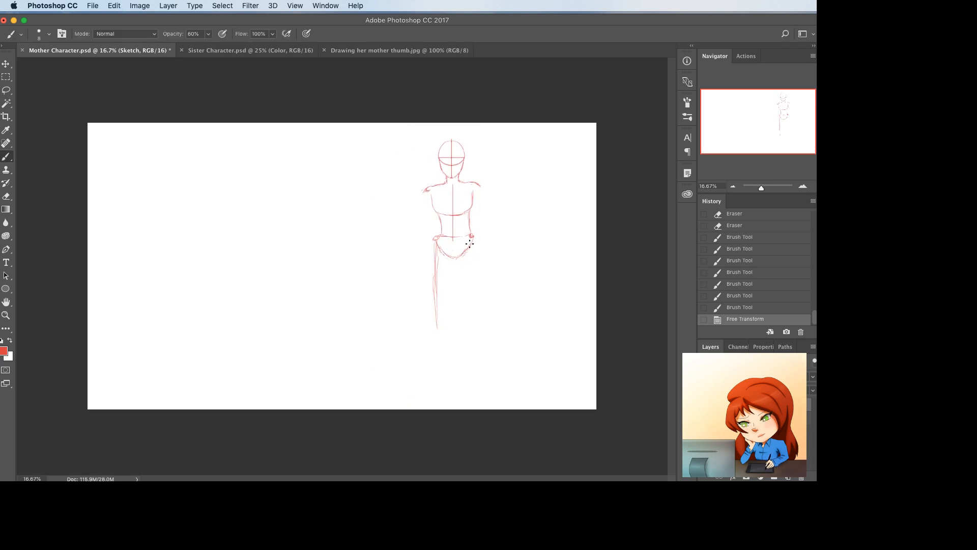
- Sketch the right thigh down from its hip joint and mark both knees with joint circles
left_click_drag(473, 237, 478, 277)
key("super+z")
left_click_drag(473, 238, 479, 293)
mouse_move(475, 259)
left_mouse_down()
mouse_move(478, 310)
mouse_move(478, 293)
left_mouse_up()
mouse_move(478, 287)
left_mouse_down()
mouse_move(474, 308)
mouse_move(478, 284)
mouse_move(433, 292)
left_mouse_up()
key("e")
key("b")
key("e")
key("b")
key("e")
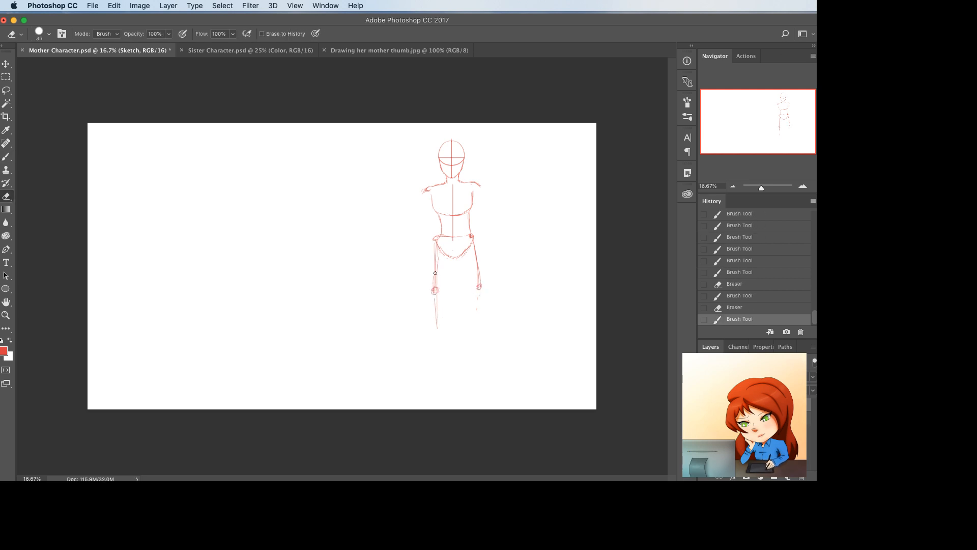
- Erase the straight left thigh lines, redraw the thigh with an outward curve and extend the lower leg to the ankle
left_click_drag(435, 256, 434, 287)
key("b")
left_click_drag(436, 239, 436, 331)
left_click_drag(435, 298, 443, 364)
left_click_drag(441, 359, 443, 351)
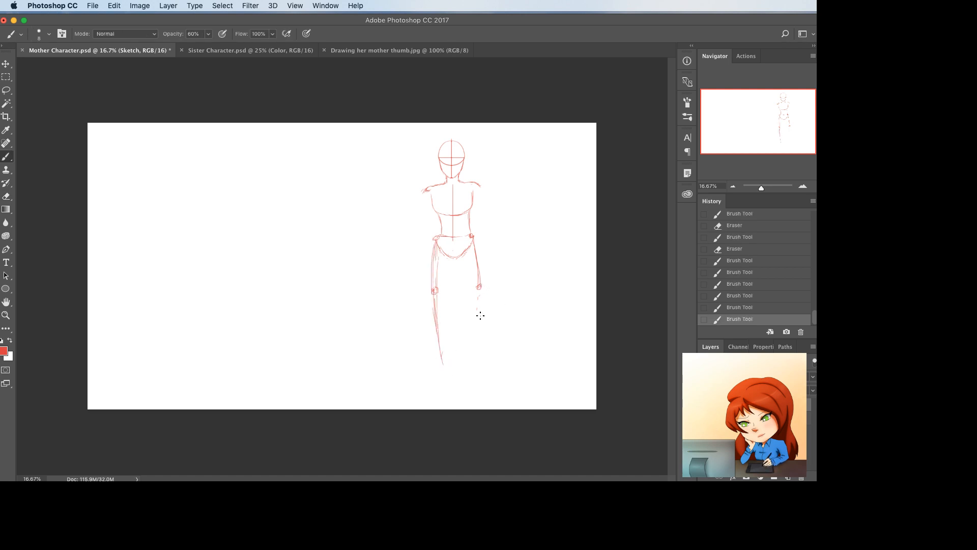
- Sketch the right lower leg from the knee joint down to the ankle
left_click_drag(479, 290, 473, 361)
left_click_drag(479, 327, 471, 363)
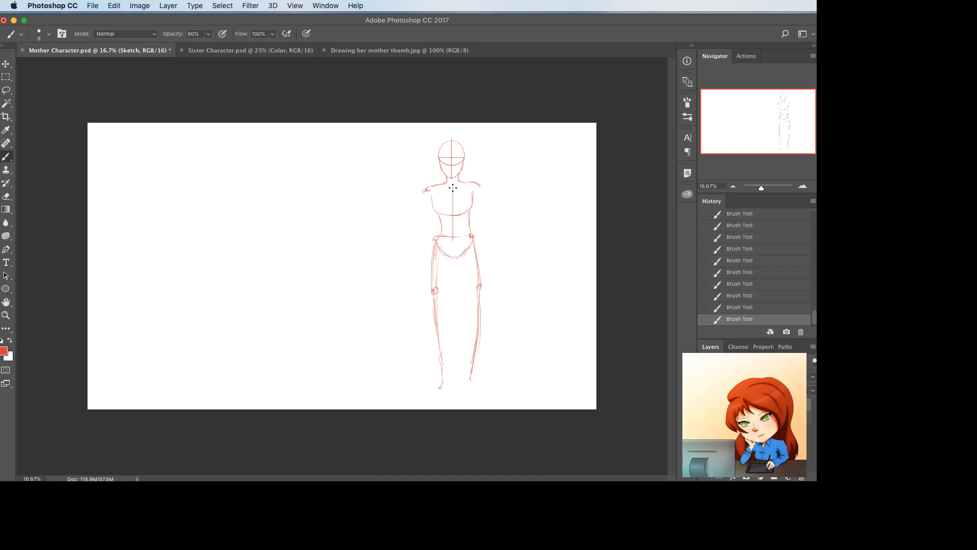
- Erase the rough left shoulder line and redraw the shoulder sloping from the neck into the left upper arm
key("super+plus")
key("super+plus")
mouse_move(530, 137)
left_mouse_down()
mouse_move(473, 235)
mouse_move(466, 276)
left_mouse_up()
key("e")
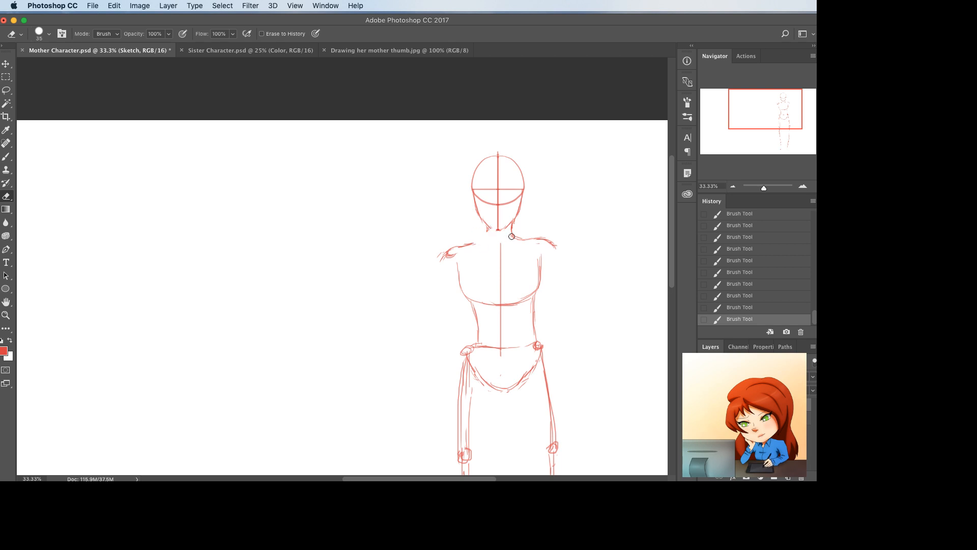
mouse_move(504, 235)
left_mouse_down()
mouse_move(495, 310)
mouse_move(489, 284)
mouse_move(460, 278)
mouse_move(494, 297)
mouse_move(540, 288)
mouse_move(520, 298)
left_mouse_up()
key("super+z")
mouse_move(481, 238)
left_mouse_down()
mouse_move(471, 263)
mouse_move(468, 244)
mouse_move(433, 254)
mouse_move(470, 242)
mouse_move(446, 262)
left_mouse_up()
key("b")
mouse_move(450, 257)
left_mouse_down()
mouse_move(441, 285)
mouse_move(452, 253)
left_mouse_up()
- Erase the right shoulder end, redraw the slope from the neck into an outward-angled right upper arm, and clean up the overlapping chest line
key("e")
mouse_move(523, 238)
left_mouse_down()
mouse_move(566, 241)
mouse_move(529, 237)
left_mouse_up()
key("b")
mouse_move(515, 233)
left_mouse_down()
mouse_move(538, 240)
mouse_move(523, 239)
mouse_move(541, 246)
mouse_move(571, 298)
left_mouse_up()
left_click_drag(547, 253, 566, 296)
key("e")
left_click_drag(538, 258, 542, 272)
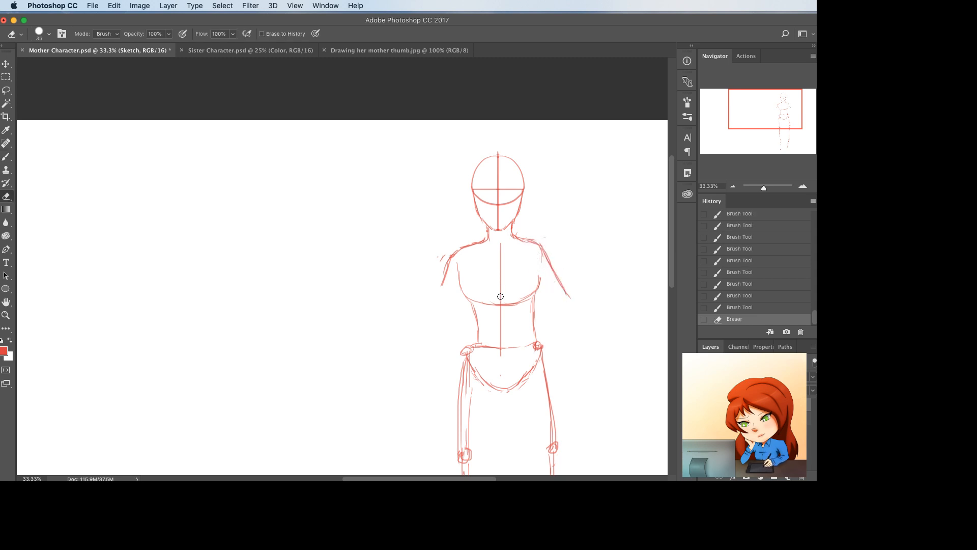
- Erase both straight waist lines, redraw them curving inward and flaring to the hip joints, and save the document
left_click_drag(476, 322, 479, 340)
key("b")
left_click_drag(475, 300, 464, 362)
key("e")
mouse_move(540, 316)
left_mouse_down()
mouse_move(536, 305)
mouse_move(530, 325)
left_mouse_up()
key("b")
mouse_move(537, 288)
left_mouse_down()
mouse_move(529, 328)
mouse_move(532, 297)
mouse_move(528, 361)
left_mouse_up()
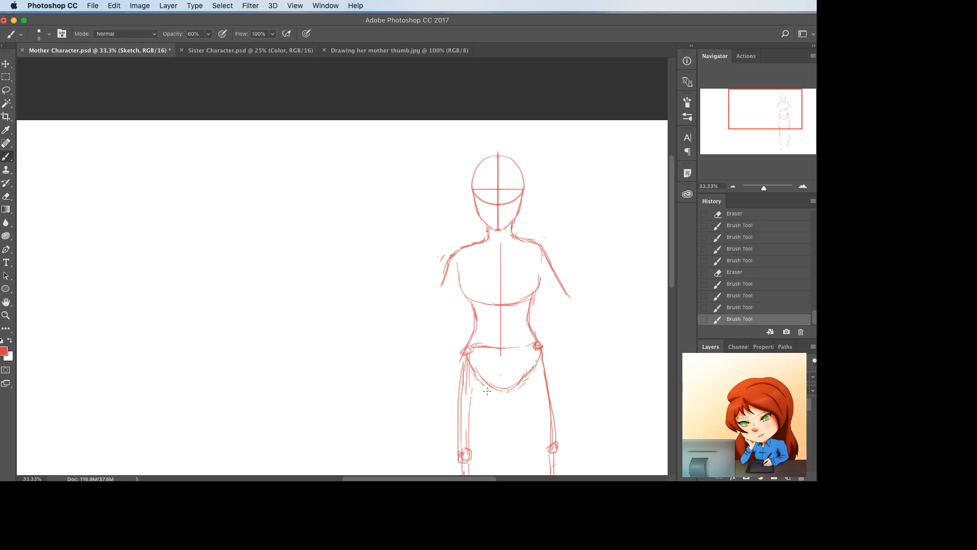
left_click_drag(467, 343, 434, 186)
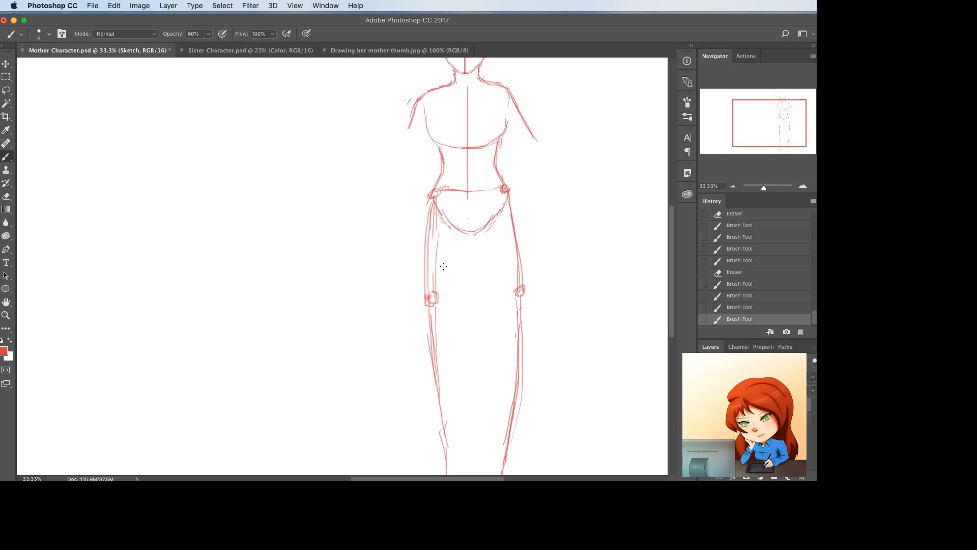
key("super+s")
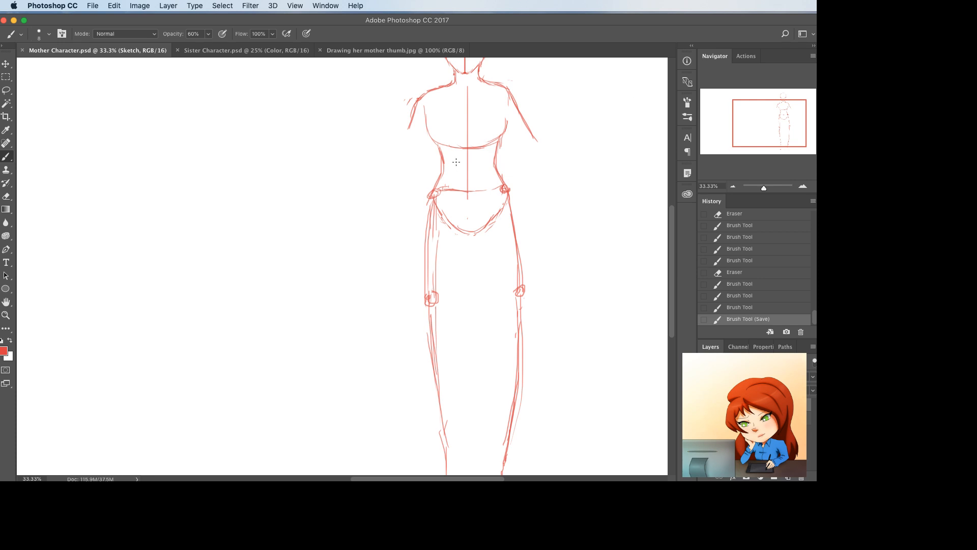
- Lasso the waist, pelvis and legs and warp them so the hips tilt lower on the left side
key("super+minus")
key("l")
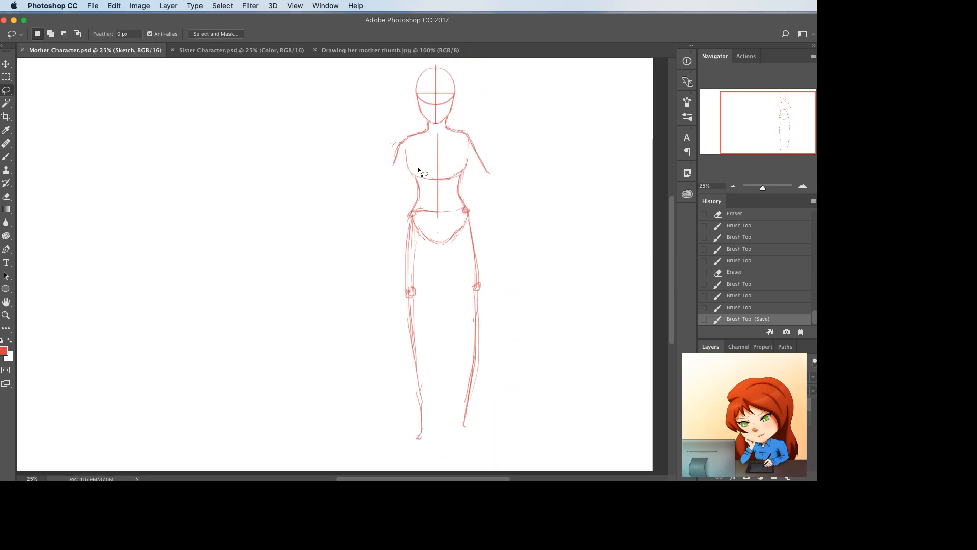
mouse_move(381, 206)
left_mouse_down()
mouse_move(373, 237)
mouse_move(534, 430)
mouse_move(522, 214)
mouse_move(468, 179)
mouse_move(419, 182)
mouse_move(375, 272)
left_mouse_up()
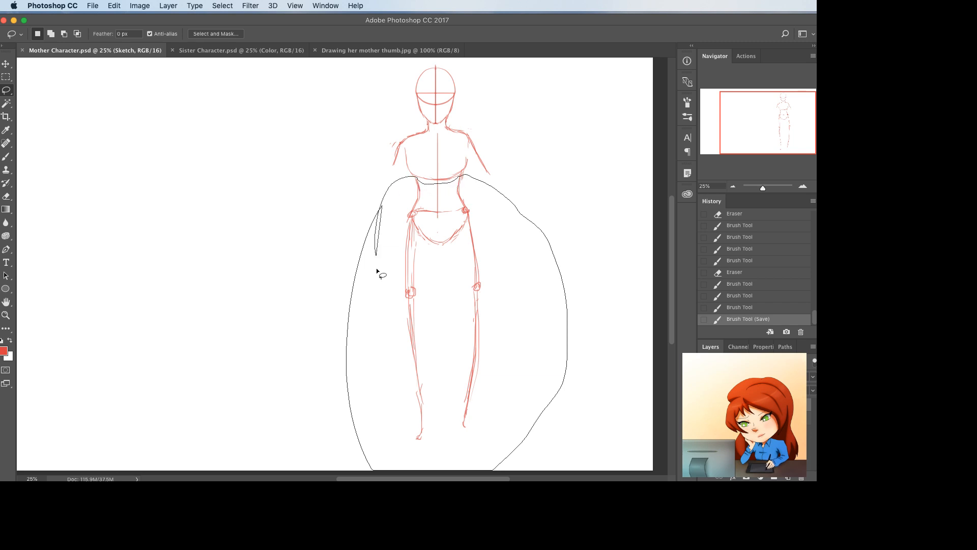
key("super+t")
right_click(509, 292)
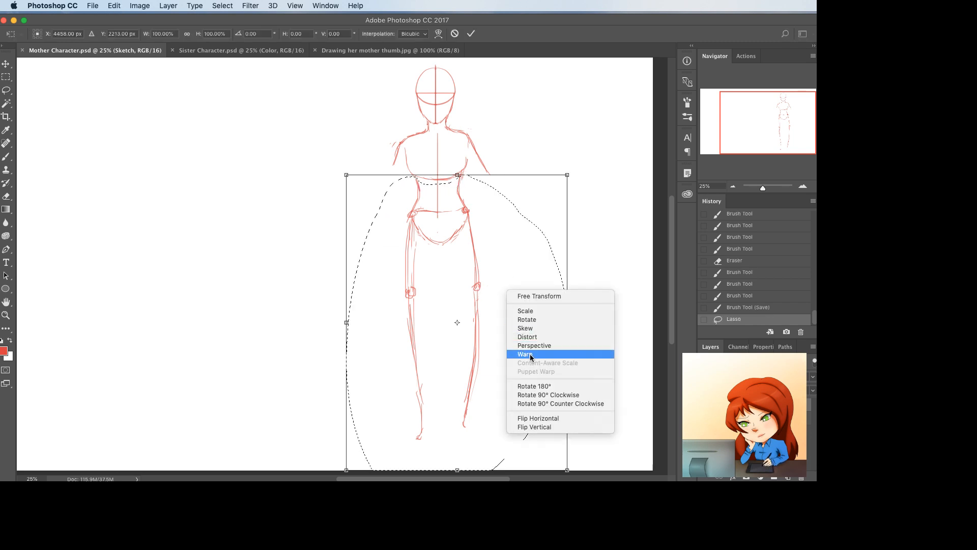
left_click(531, 354)
mouse_move(396, 271)
left_mouse_down()
mouse_move(389, 264)
mouse_move(509, 319)
mouse_move(486, 277)
mouse_move(408, 274)
mouse_move(371, 259)
mouse_move(375, 253)
left_mouse_up()
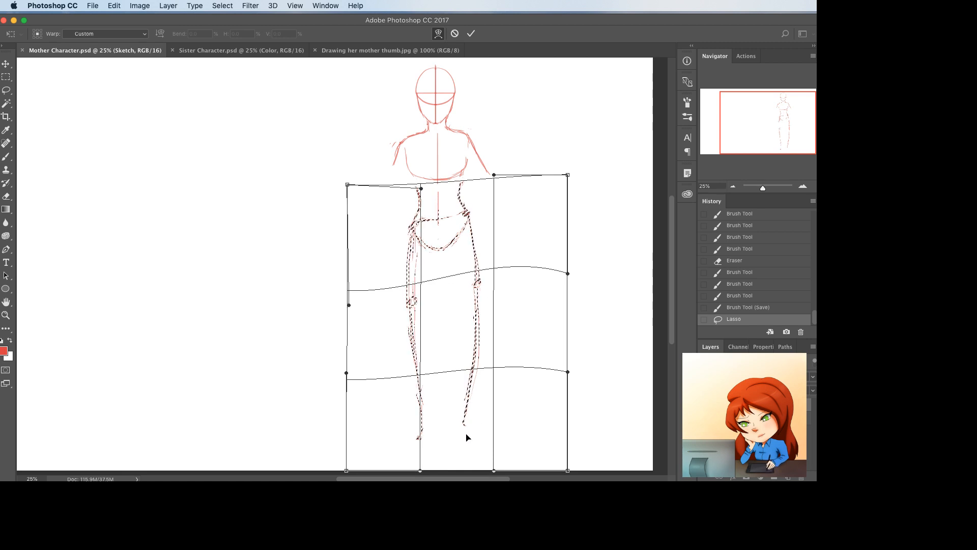
left_click_drag(468, 434, 476, 442)
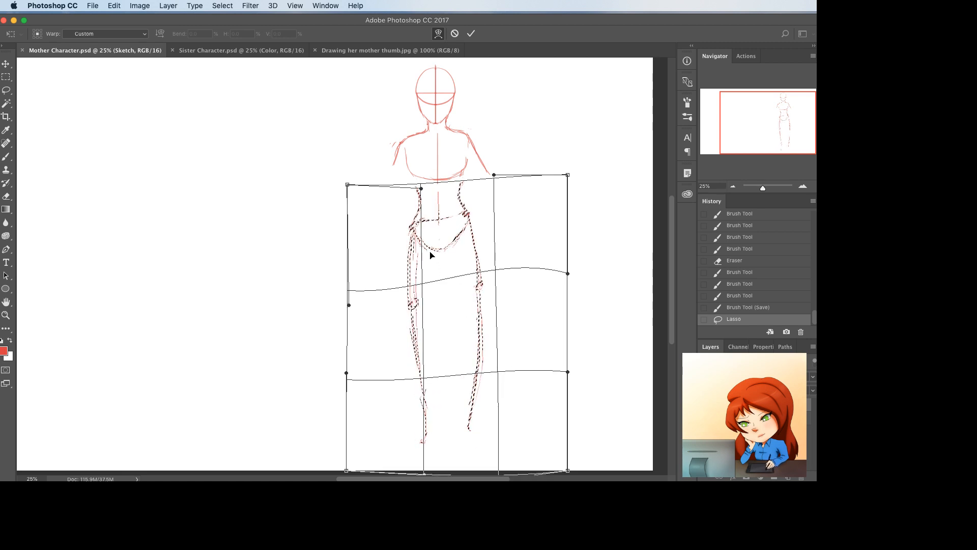
left_click_drag(447, 233, 452, 238)
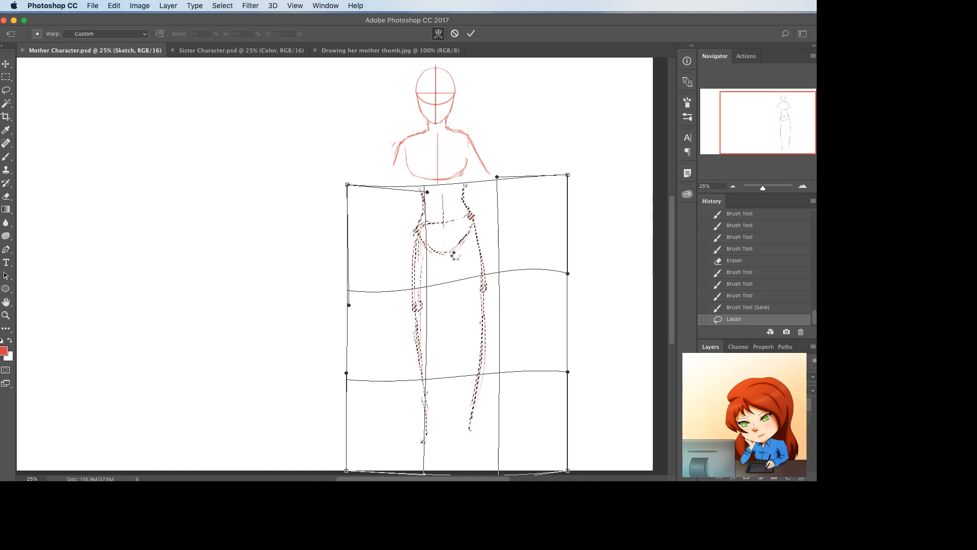
key("Return")
- Move the warped lower body slightly up and left under the chest with Free Transform, and deselect it
key("ctrl+t")
left_click_drag(447, 243, 444, 237)
key("Return")
key("cmd+d")
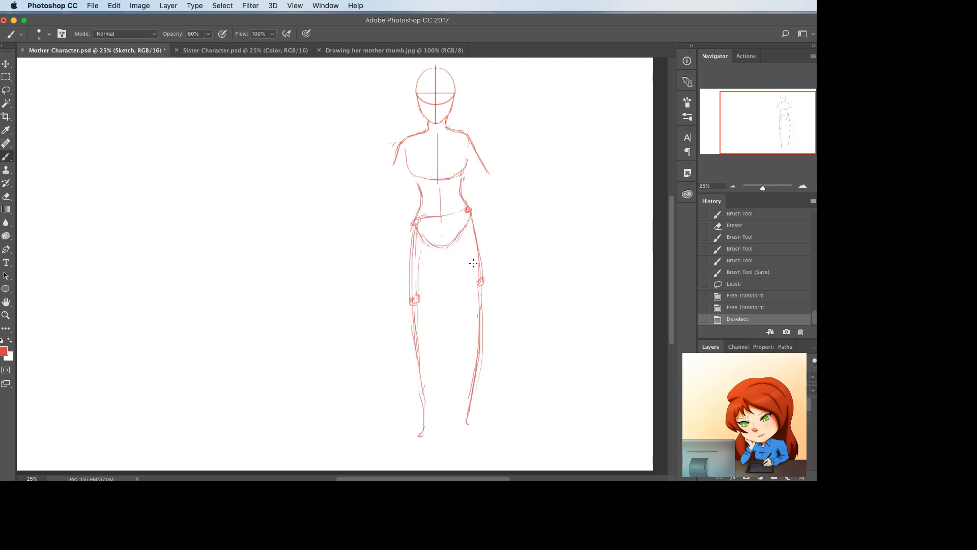
- Lasso the right leg, lengthen and skew it outward, and warp its knee inward to straighten the leg
key("l")
mouse_move(450, 379)
left_mouse_down()
mouse_move(470, 471)
mouse_move(551, 270)
mouse_move(501, 207)
mouse_move(472, 202)
mouse_move(468, 385)
left_mouse_up()
key("super+t")
mouse_move(503, 471)
left_mouse_down()
mouse_move(533, 479)
mouse_move(515, 475)
left_mouse_up()
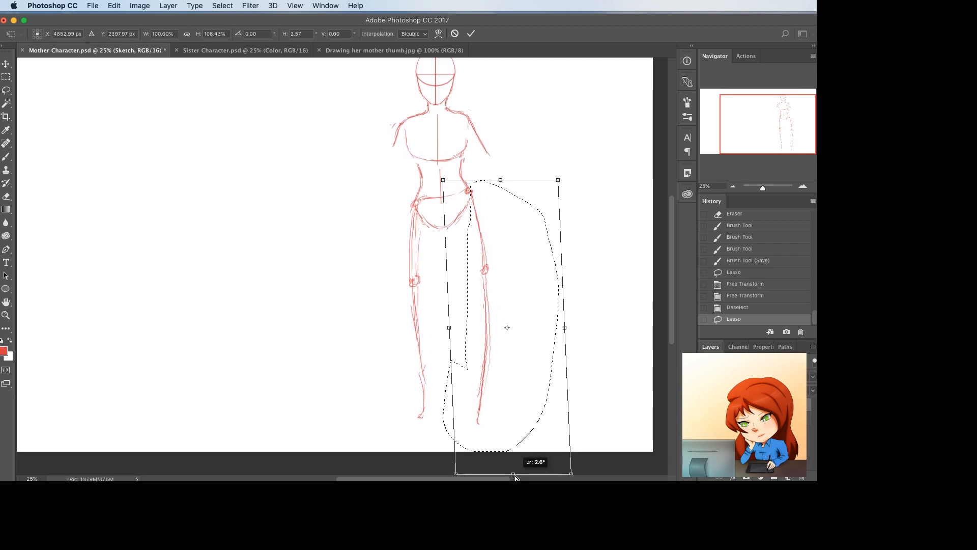
right_click(502, 290)
left_click(522, 353)
left_click_drag(493, 268, 467, 330)
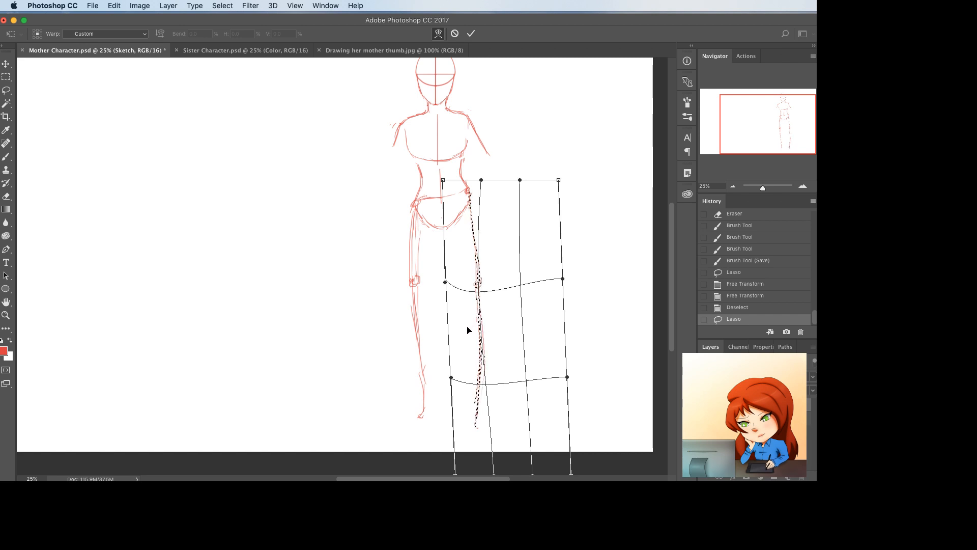
key("Return")
- Lasso the left leg, skew it outward from the hip with Free Transform, and deselect it
mouse_move(449, 375)
left_mouse_down()
mouse_move(421, 440)
mouse_move(384, 213)
left_mouse_up()
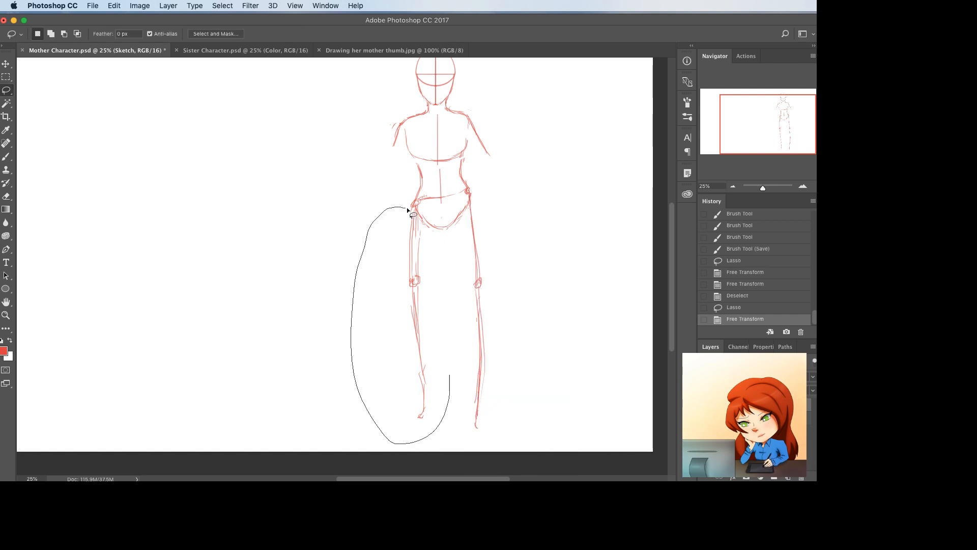
left_click_drag(432, 345, 433, 351)
key("super+t")
left_click_drag(400, 451, 371, 450)
key("Return")
key("super+d")
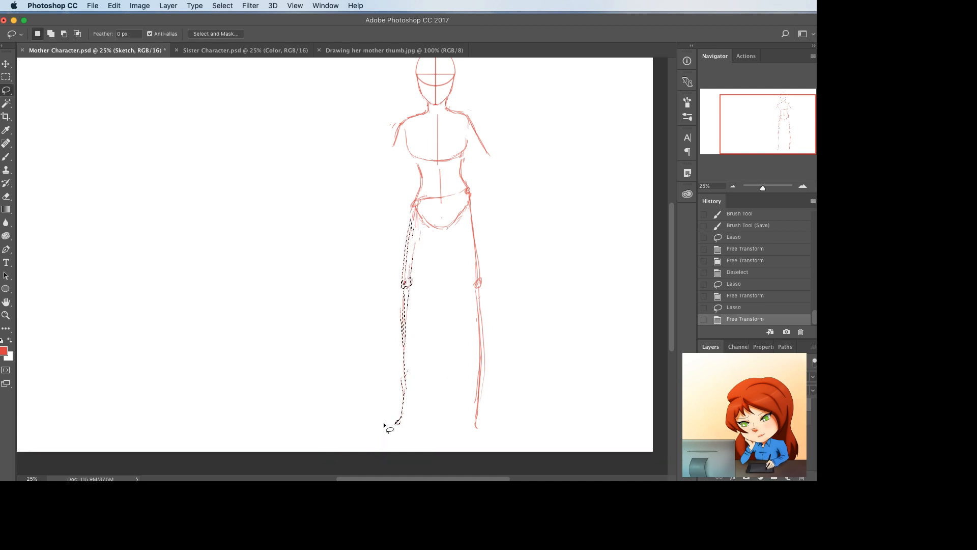
- Erase the right waist line and redraw it curving over the hip into the outer contour of the right thigh
scroll(468, 229, "up", 3)
key("e")
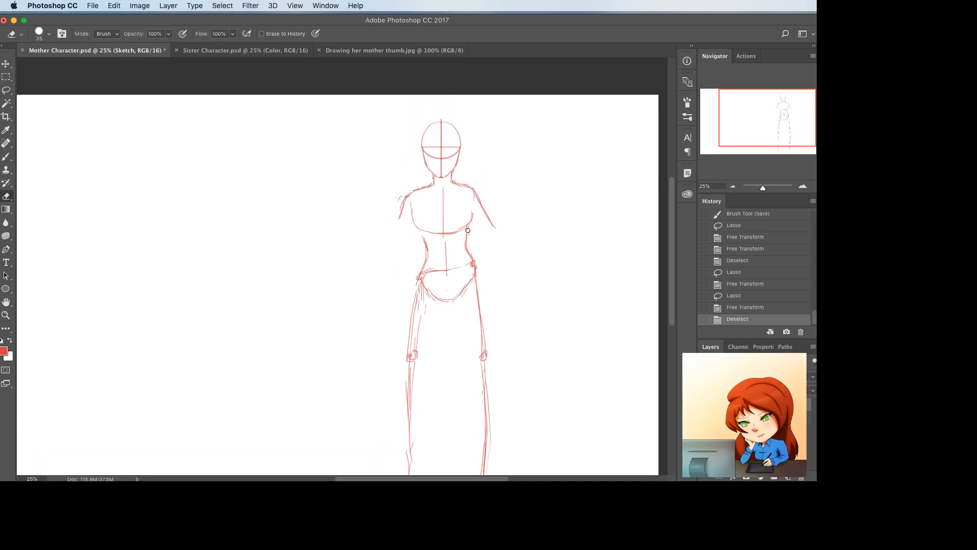
mouse_move(467, 238)
left_mouse_down()
mouse_move(468, 227)
mouse_move(472, 263)
left_mouse_up()
key("b")
left_click_drag(468, 255, 489, 331)
left_click_drag(478, 281, 487, 357)
- Sketch the right leg's inner thigh, knee line and calf contours down to the ankle
mouse_move(472, 278)
left_mouse_down()
mouse_move(462, 297)
mouse_move(466, 351)
mouse_move(486, 366)
mouse_move(492, 234)
mouse_move(481, 283)
left_mouse_up()
mouse_move(473, 245)
left_mouse_down()
mouse_move(483, 306)
mouse_move(470, 372)
left_mouse_up()
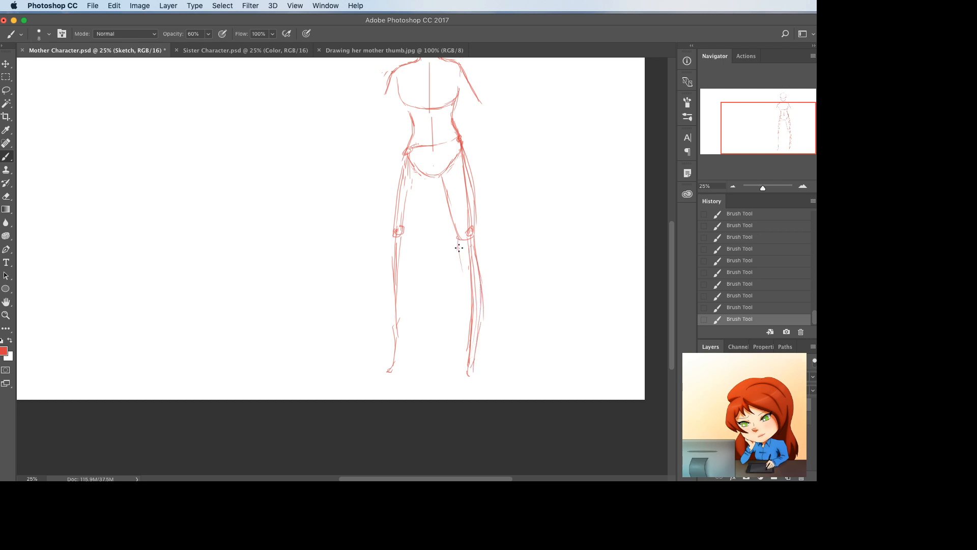
mouse_move(462, 262)
left_mouse_down()
mouse_move(456, 316)
mouse_move(469, 367)
left_mouse_up()
- Erase the left knee joint circle with its surrounding lines and redraw the outer contour of the left thigh
key("e")
mouse_move(398, 264)
left_mouse_down()
mouse_move(405, 161)
mouse_move(398, 242)
left_mouse_up()
key("b")
left_click_drag(400, 182, 394, 242)
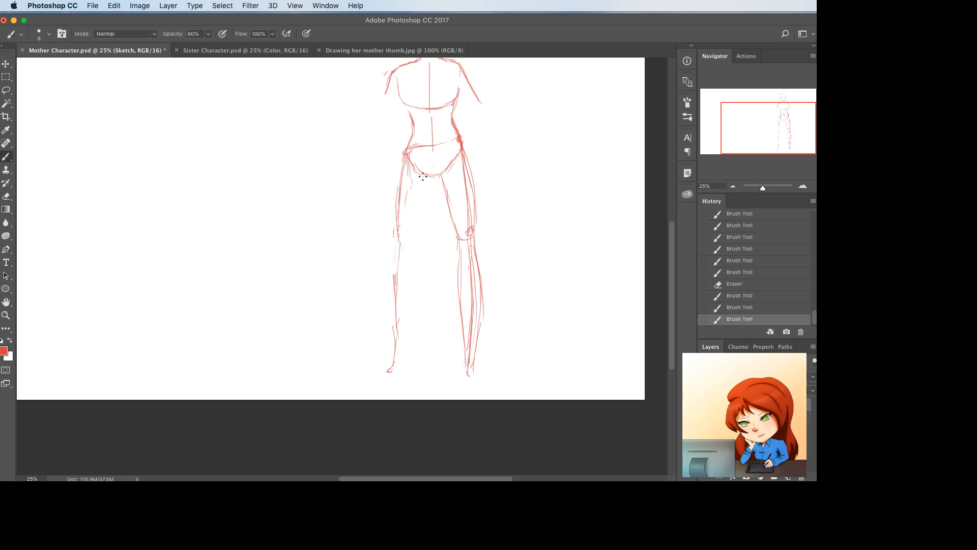
- Sketch the left leg's inner thigh, knee curve and calf contours, and rough in both feet
left_click_drag(426, 175, 408, 322)
left_click_drag(415, 281, 403, 365)
left_click_drag(407, 326, 403, 362)
left_click_drag(392, 243, 393, 365)
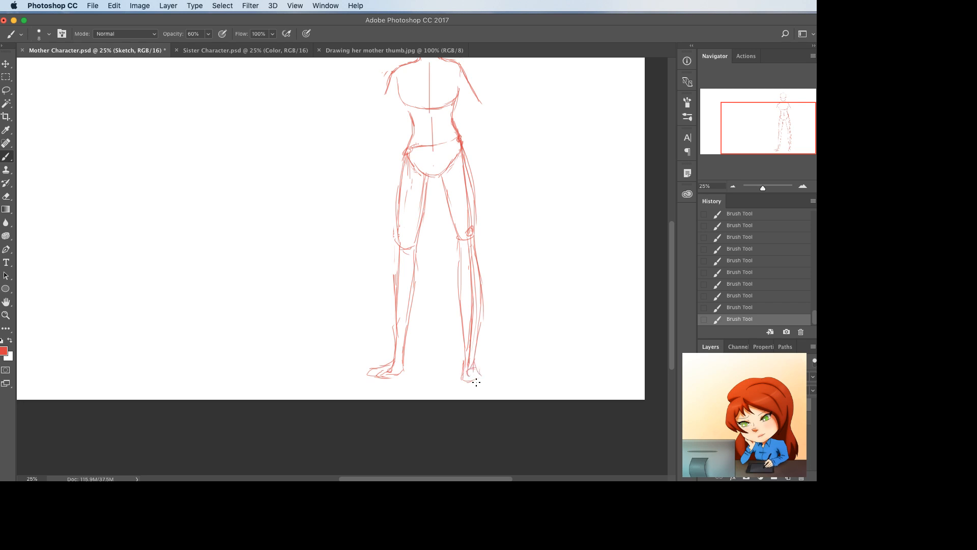
- Erase the long left foot and redraw it shorter with a rounded toe area
key("e")
mouse_move(385, 375)
left_mouse_down()
mouse_move(361, 369)
mouse_move(387, 369)
left_mouse_up()
key("b")
left_click(384, 378)
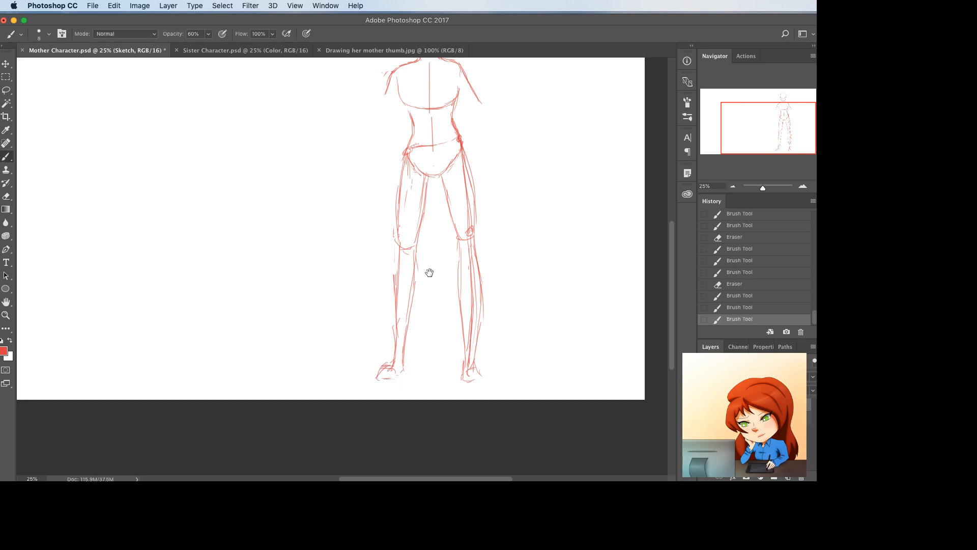
- Lasso the right leg, warp its thigh, knee and calf inward, and deselect it
scroll(427, 270, "up", 3)
key("l")
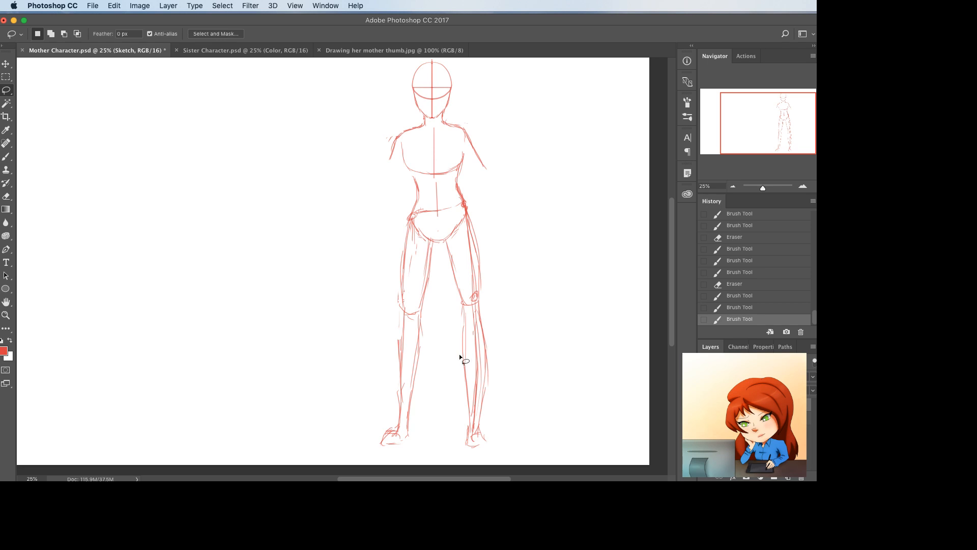
mouse_move(440, 375)
left_mouse_down()
mouse_move(511, 465)
mouse_move(530, 294)
mouse_move(495, 219)
left_mouse_up()
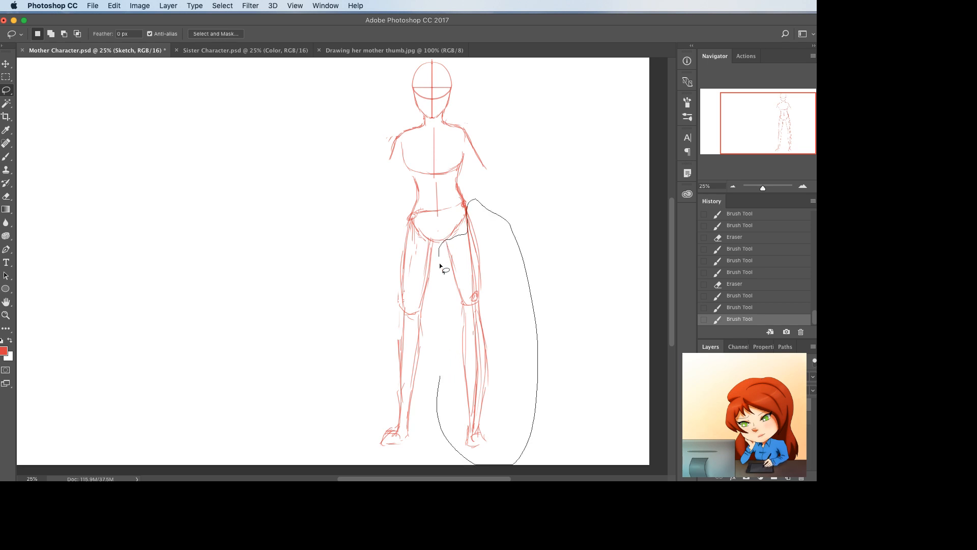
left_click_drag(439, 262, 439, 265)
key("ctrl+t")
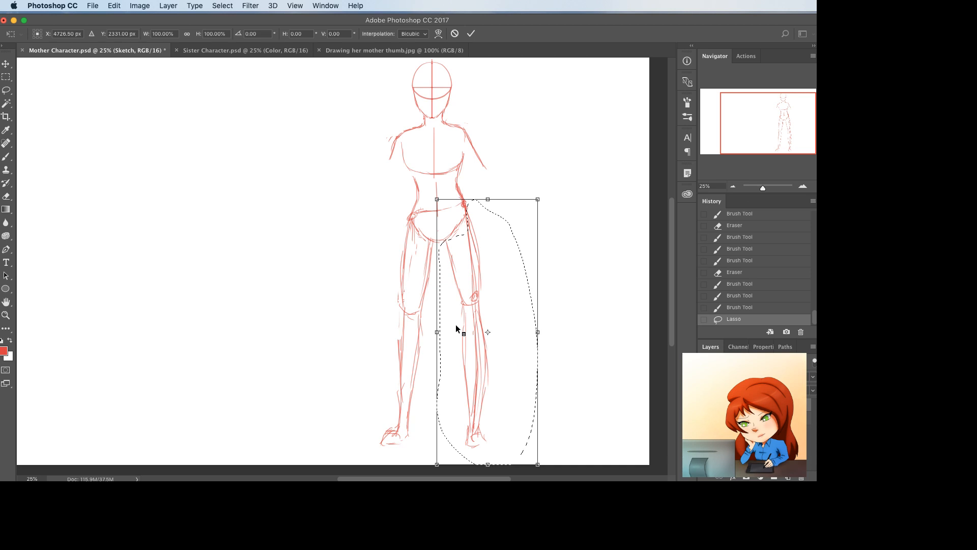
right_click(489, 284)
left_click(506, 349)
left_click_drag(468, 312, 461, 311)
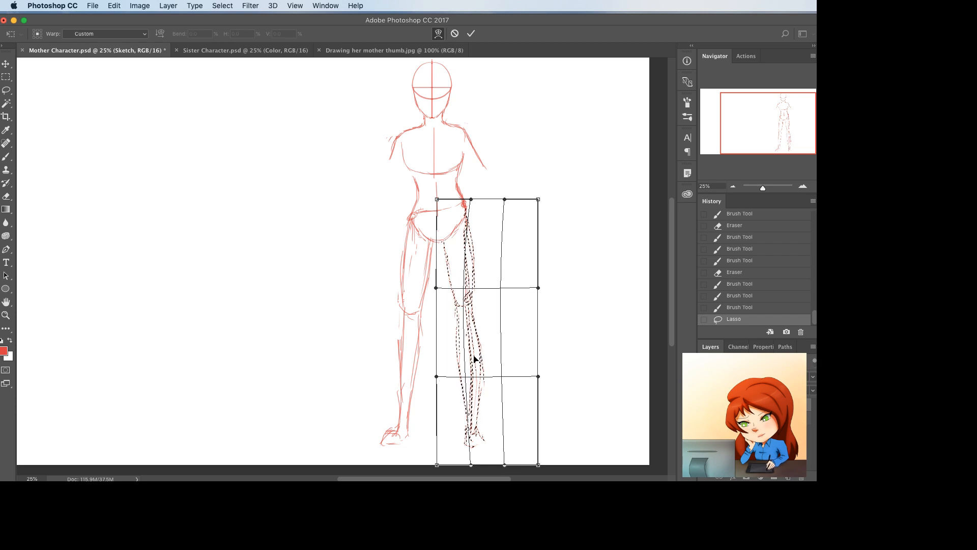
mouse_move(473, 358)
left_mouse_down()
mouse_move(475, 338)
mouse_move(461, 374)
left_mouse_up()
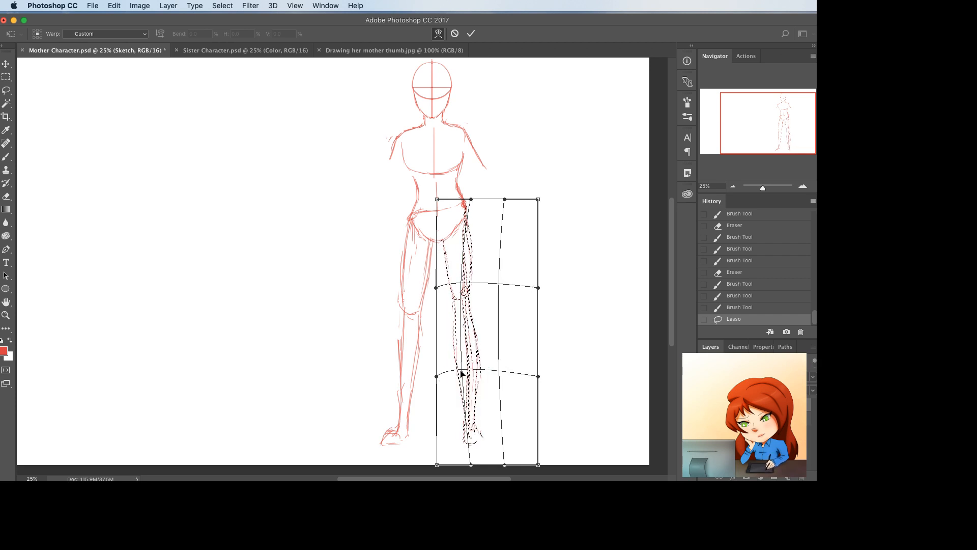
key("Return")
key("ctrl+d")
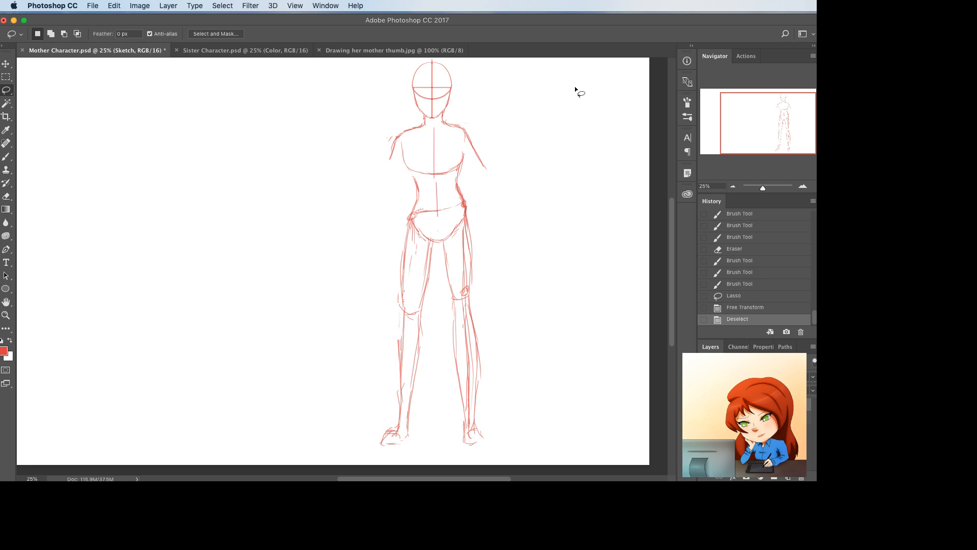
- Lasso the head, chest and upper arms, rotate them 2.85° clockwise and move them slightly down toward the waist
key("b")
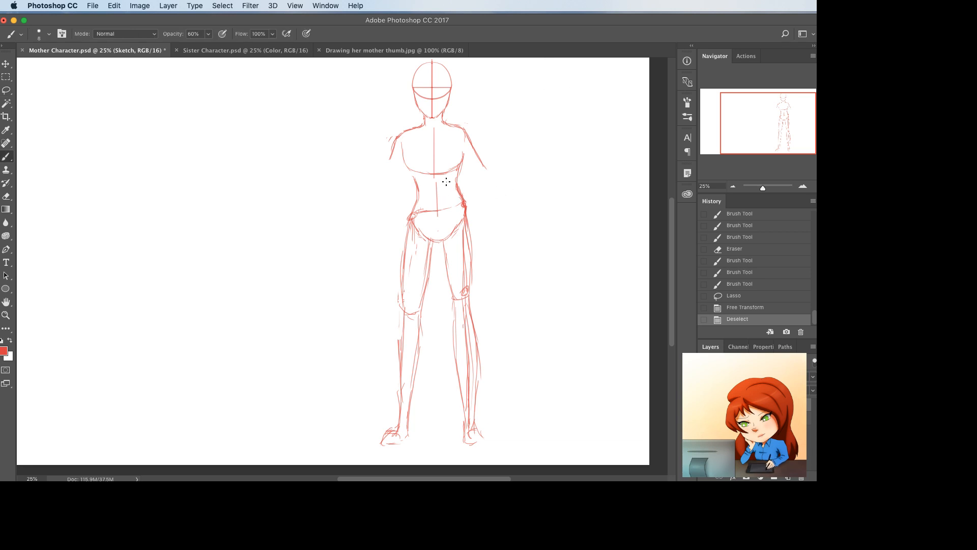
key("l")
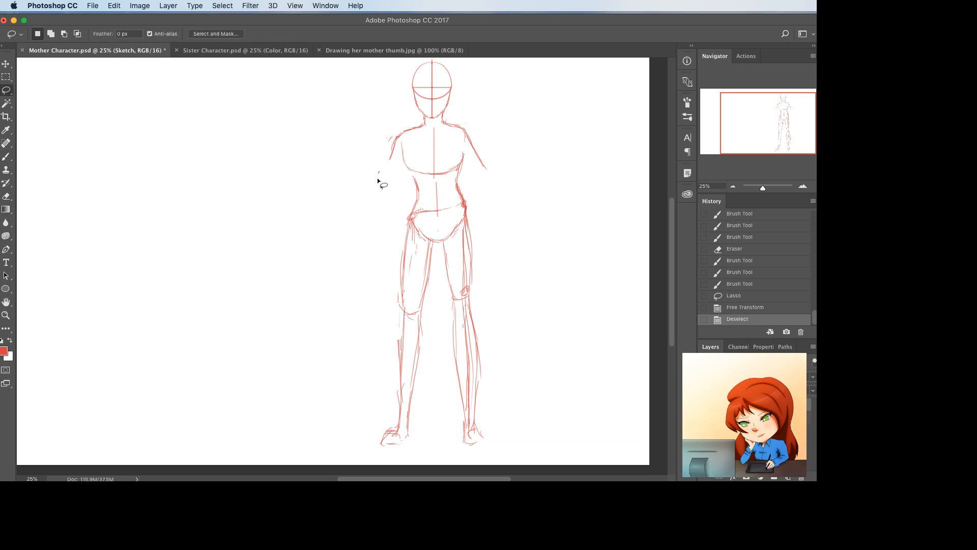
mouse_move(377, 178)
left_mouse_down()
mouse_move(499, 182)
mouse_move(425, 55)
mouse_move(362, 148)
left_mouse_up()
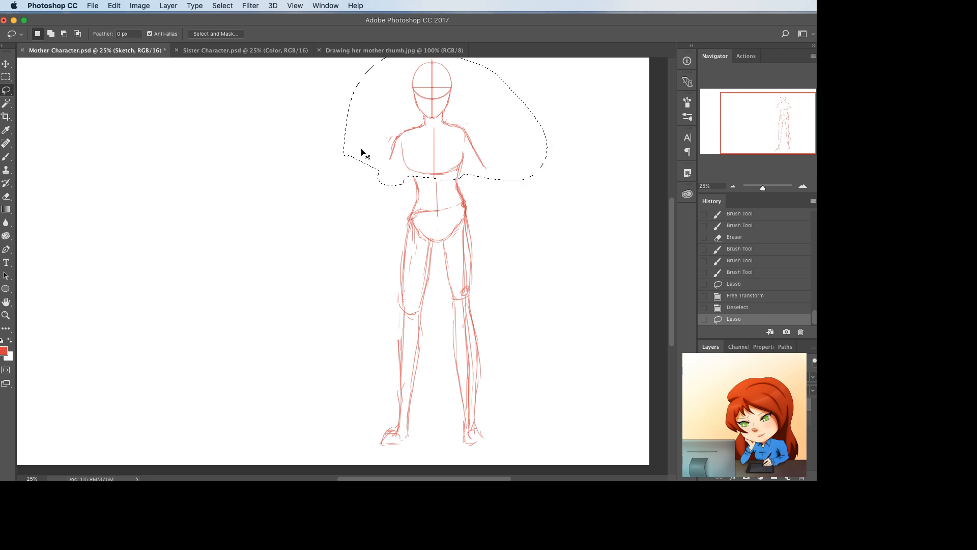
key("ctrl+t")
left_click_drag(600, 129, 604, 135)
left_click_drag(481, 133, 481, 143)
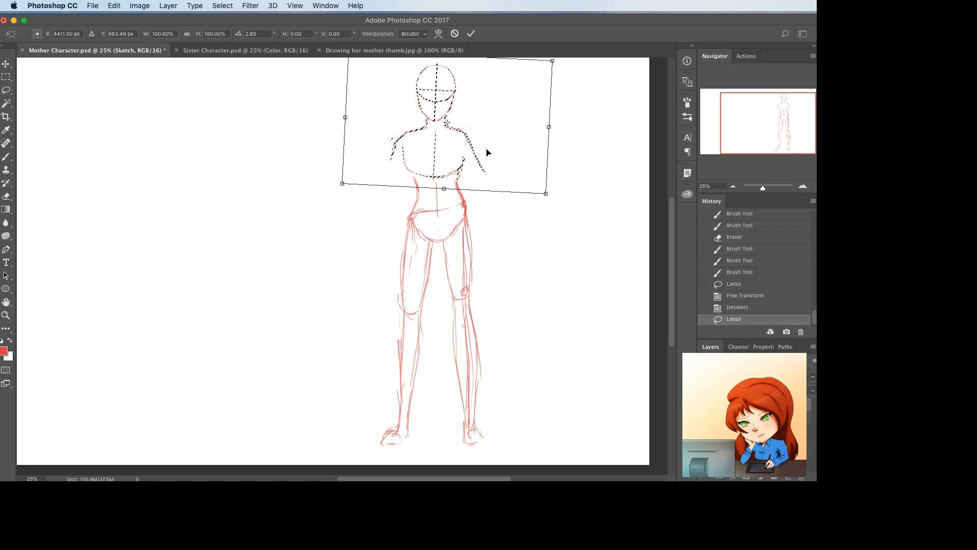
key("Return")
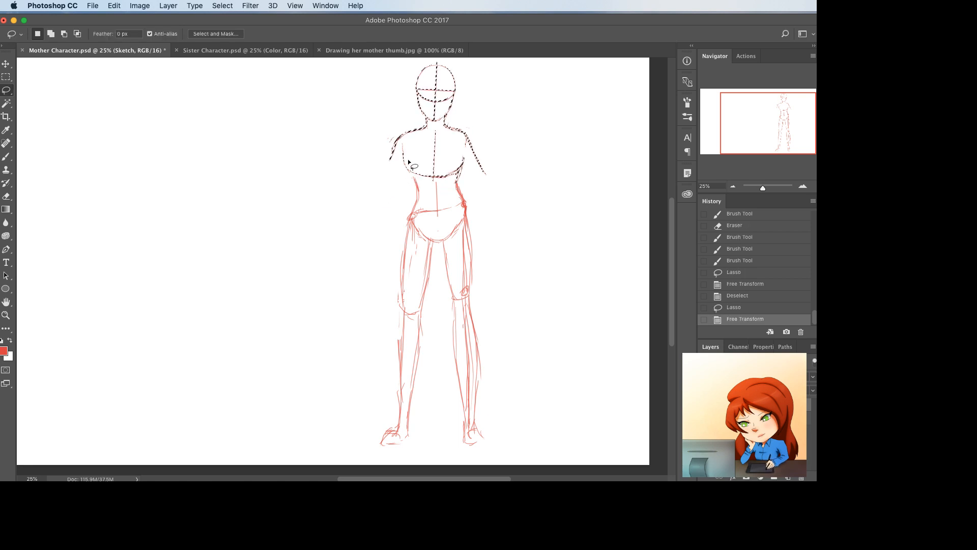
- Erase the stray marks beside the left shoulder, deselect the upper body, and redraw the shoulder joint
key("e")
left_click_drag(390, 136, 396, 144)
key("ctrl+d")
key("b")
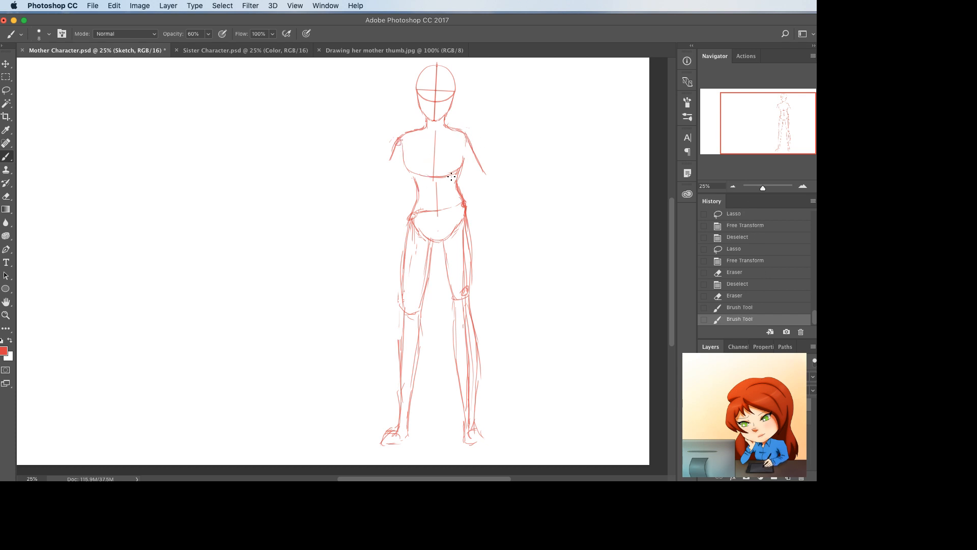
- Lasso the head, chest and upper arms, shift them slightly to the right over the waist, and deselect
key("l")
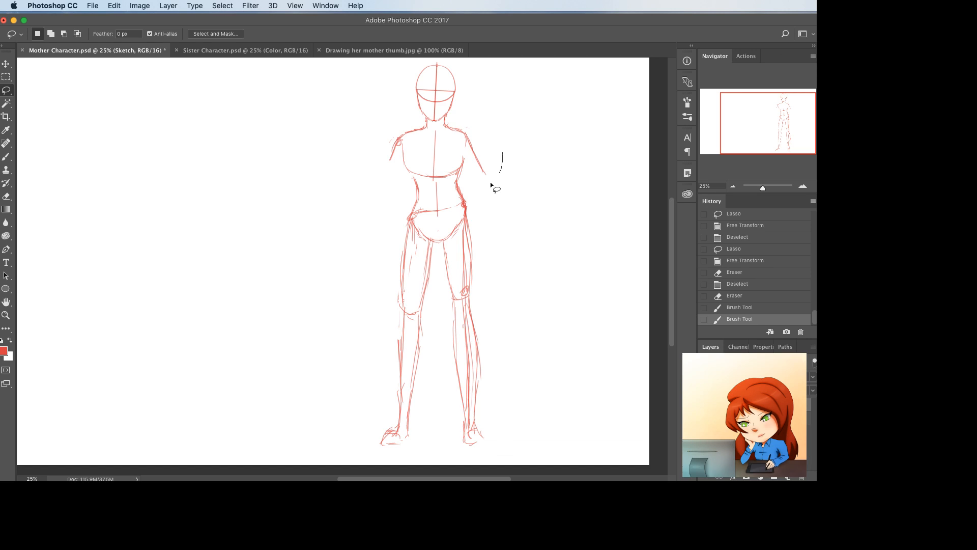
left_click_drag(490, 183, 438, 179)
mouse_move(354, 159)
left_mouse_down()
mouse_move(524, 149)
mouse_move(480, 152)
mouse_move(494, 175)
left_mouse_up()
key("super+t")
key("Return")
key("super+d")
- Sketch the right arm bent at the elbow, with the forearm coming back to the hip
key("b")
left_click_drag(490, 172, 500, 185)
key("e")
key("b")
mouse_move(473, 136)
left_mouse_down()
mouse_move(494, 169)
mouse_move(469, 212)
mouse_move(480, 215)
mouse_move(468, 194)
mouse_move(477, 221)
mouse_move(512, 138)
mouse_move(467, 116)
mouse_move(481, 178)
left_mouse_up()
key("e")
- Lasso the bent right arm, warp its elbow area slightly, and deselect
key("l")
key("ctrl+t")
right_click(500, 162)
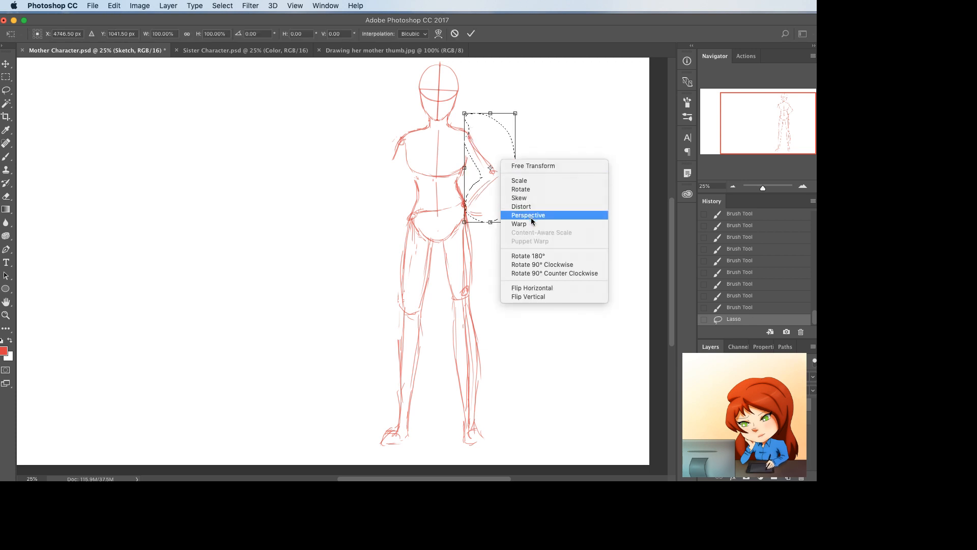
left_click(530, 222)
left_click_drag(503, 178, 499, 182)
key("Return")
key("ctrl+d")
- Erase the left upper arm stub and draw the left arm hanging straight down past the hip
key("e")
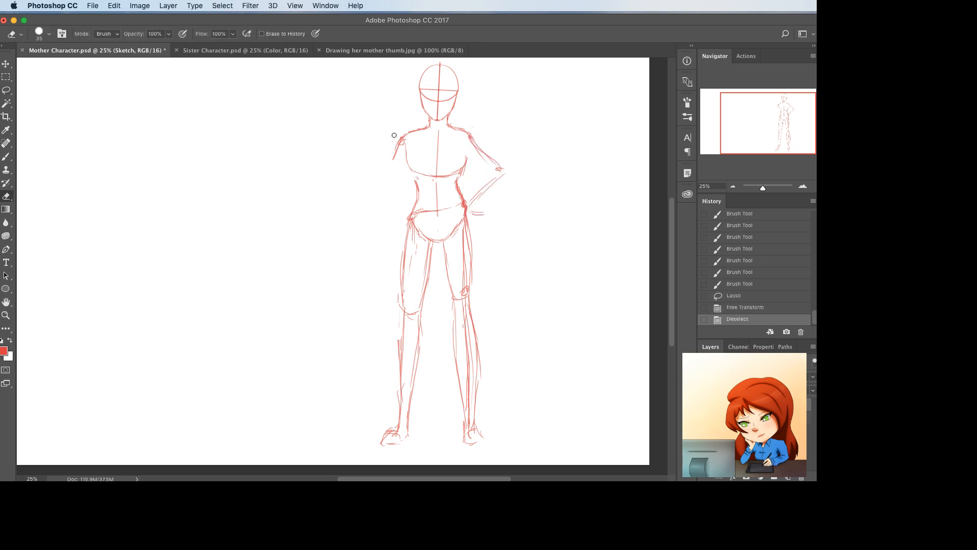
left_click(391, 162)
key("b")
left_click_drag(405, 147, 387, 249)
left_click_drag(392, 232, 386, 262)
- Erase the bent right arm and redraw the shoulder joint with the arm hanging down beside the thigh
key("e")
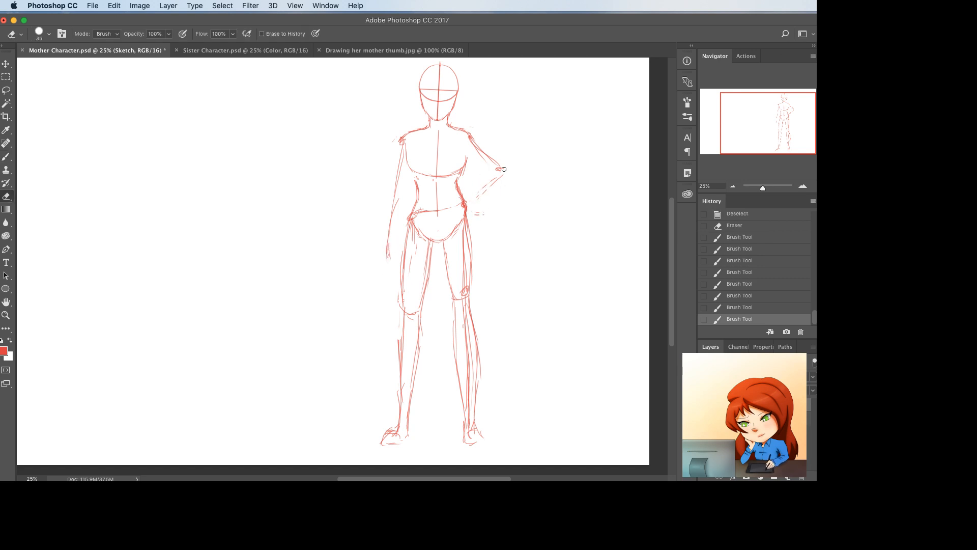
left_click_drag(472, 138, 498, 146)
key("b")
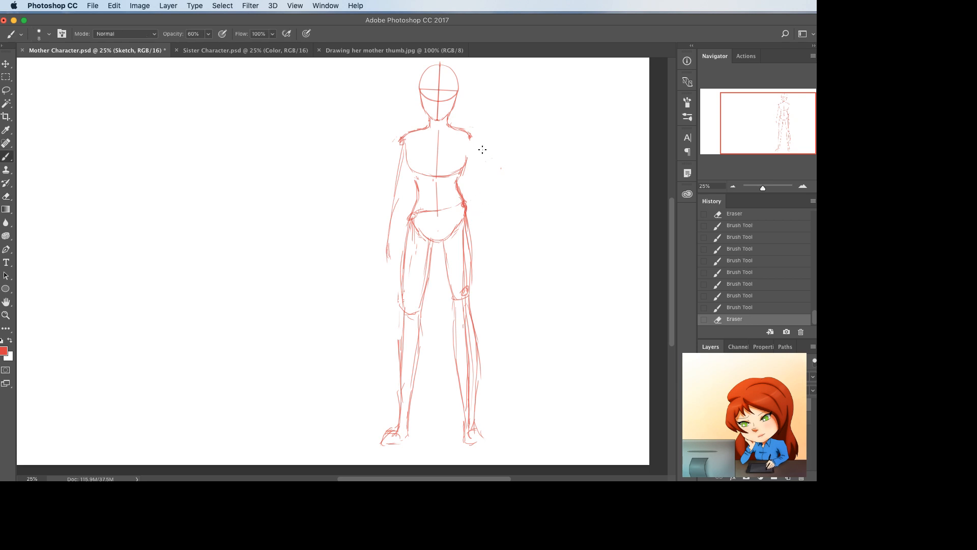
left_click_drag(467, 138, 469, 148)
left_click_drag(468, 140, 483, 192)
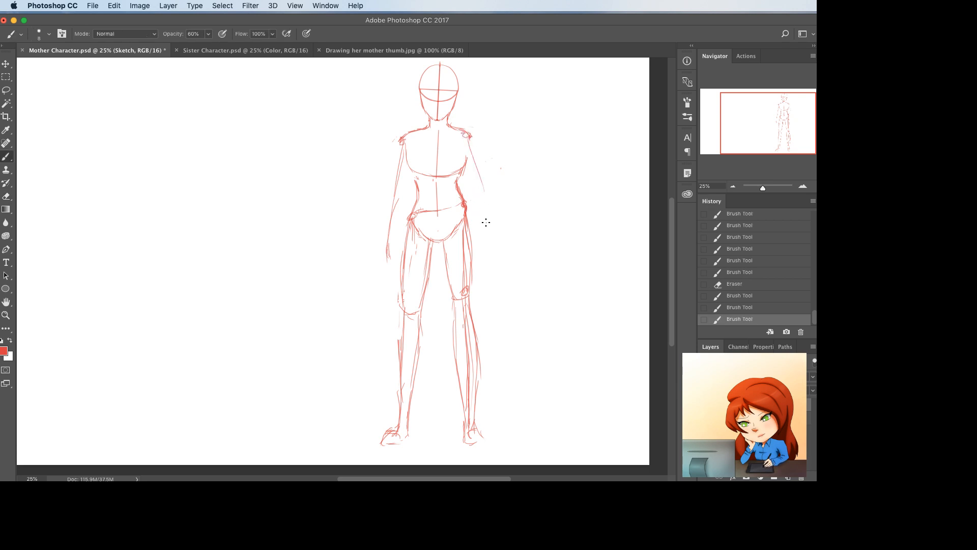
left_click_drag(466, 131, 481, 217)
left_click_drag(472, 151, 486, 264)
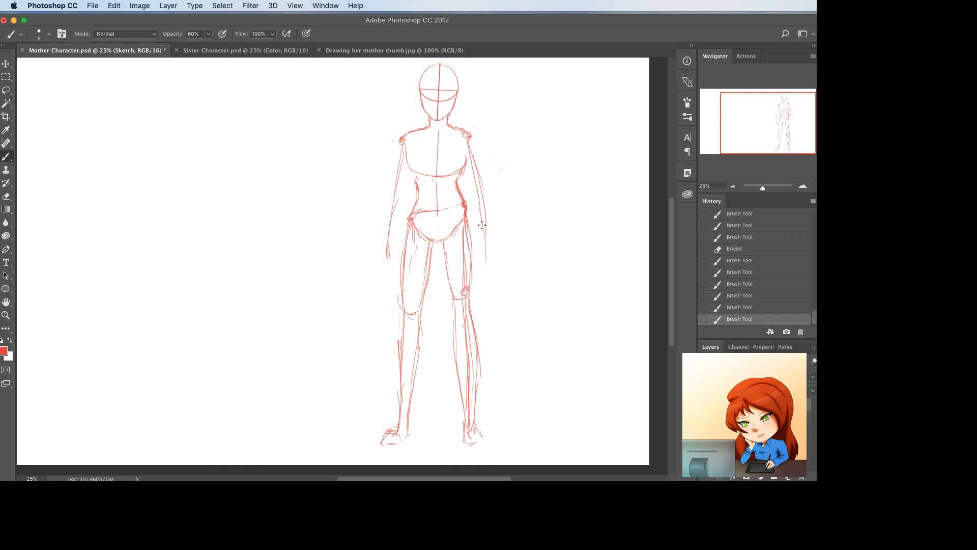
left_click_drag(481, 227, 486, 273)
- Lasso the waist and pelvis, rotate them about 4.7° clockwise, enlarge them slightly, and deselect
key("l")
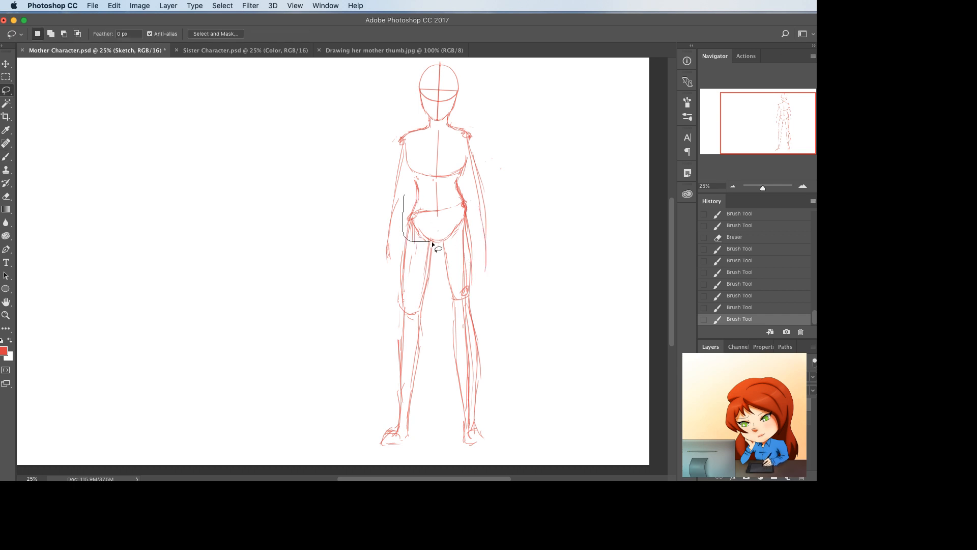
mouse_move(465, 221)
left_mouse_down()
mouse_move(469, 188)
mouse_move(427, 178)
mouse_move(399, 207)
mouse_move(470, 218)
left_mouse_up()
key("ctrl+t")
left_click_drag(470, 184, 476, 178)
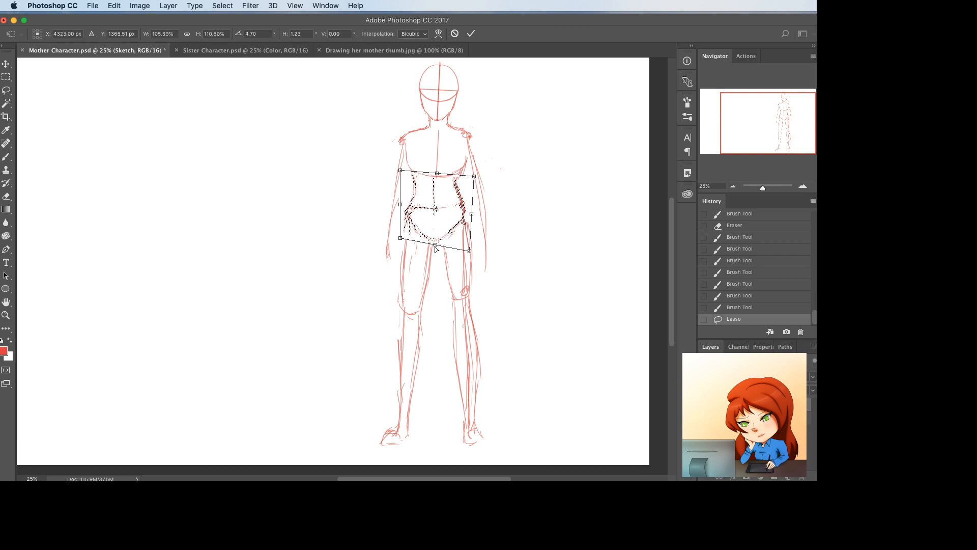
left_click_drag(435, 245, 435, 248)
key("Return")
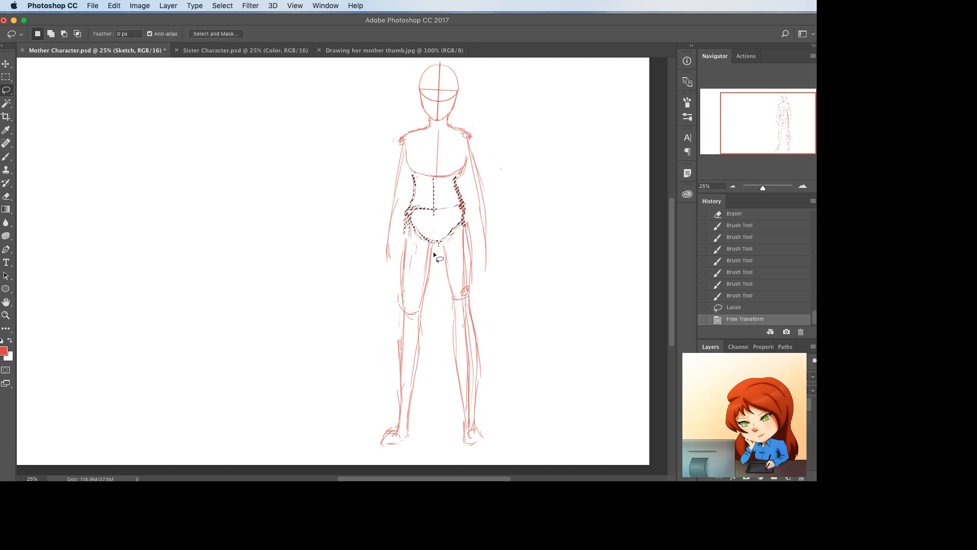
key("ctrl+d")
- Erase stray marks near the left side of the body and redraw the left waist line and hip joint
key("e")
left_click_drag(392, 285, 391, 287)
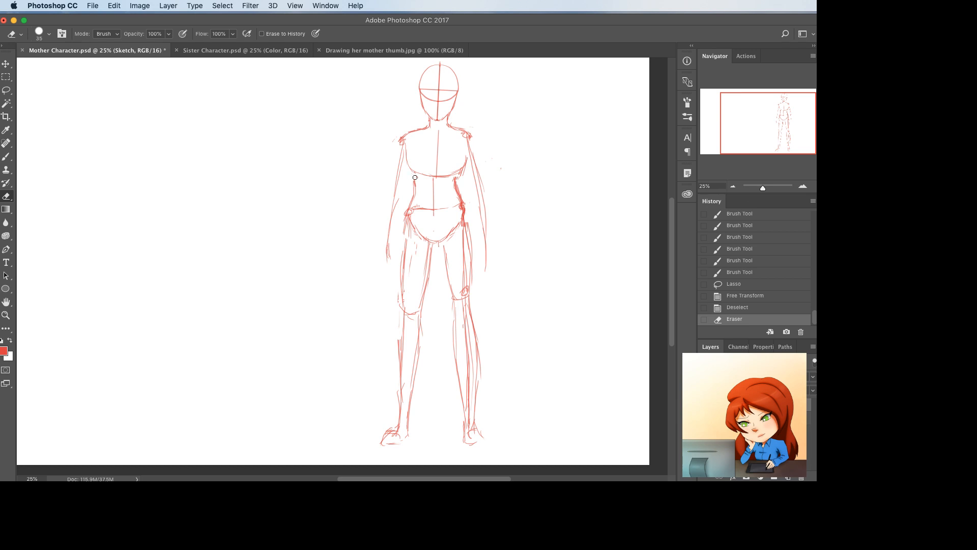
key("b")
left_click_drag(414, 177, 416, 191)
left_click_drag(417, 179, 415, 196)
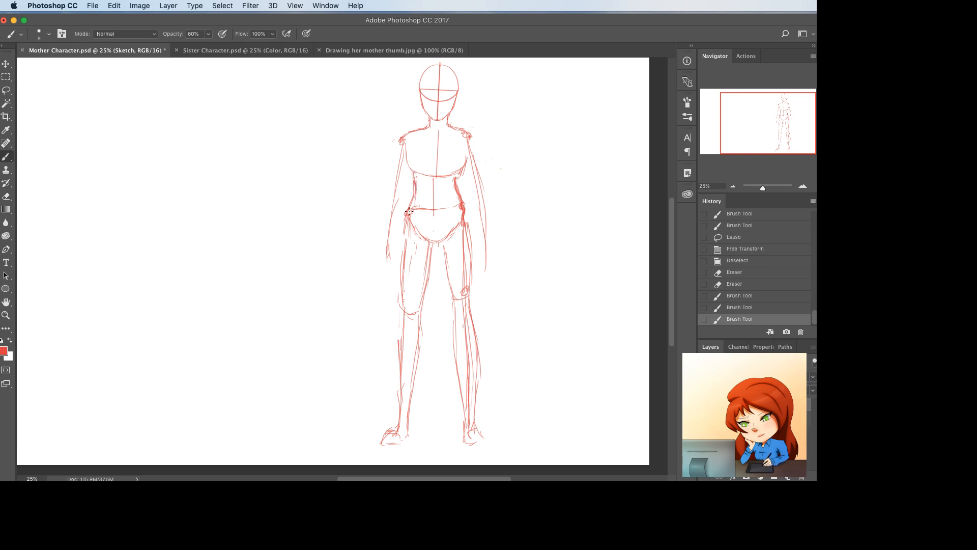
left_click(408, 212)
- Scale the whole figure sketch down so there is more room below the feet
key("ctrl+t")
left_click_drag(377, 447, 392, 402)
key("Return")
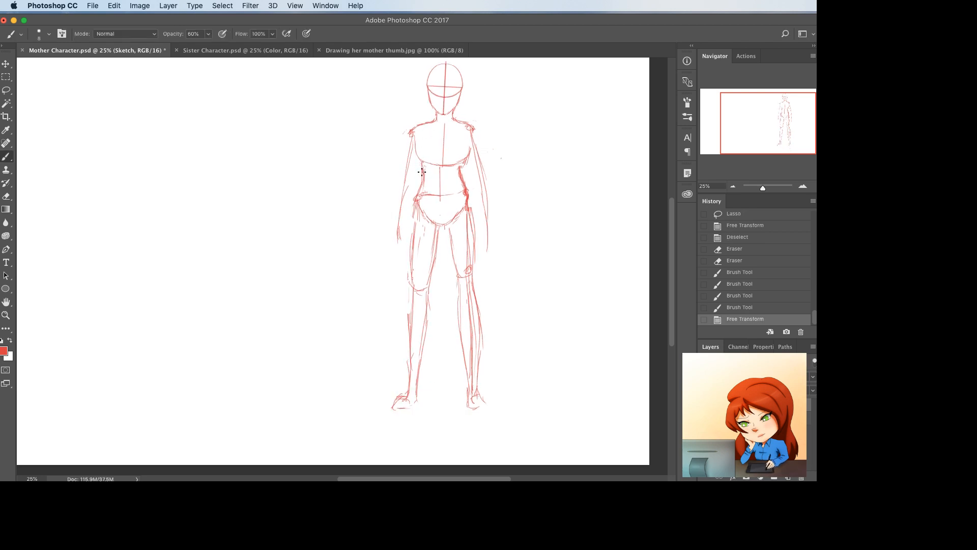
- Lasso both legs below the pelvis, stretch them to about 101.8% width and 107.6% height, and deselect
key("l")
mouse_move(406, 195)
left_mouse_down()
mouse_move(361, 424)
mouse_move(428, 447)
mouse_move(507, 357)
mouse_move(491, 276)
left_mouse_up()
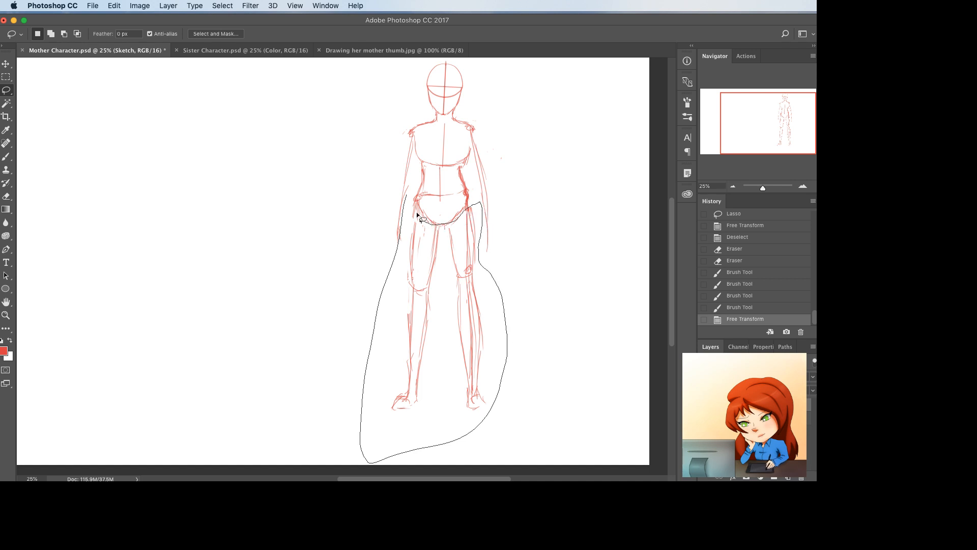
left_click_drag(404, 211, 406, 202)
key("ctrl+t")
left_click_drag(433, 463, 433, 467)
left_click_drag(507, 183, 499, 190)
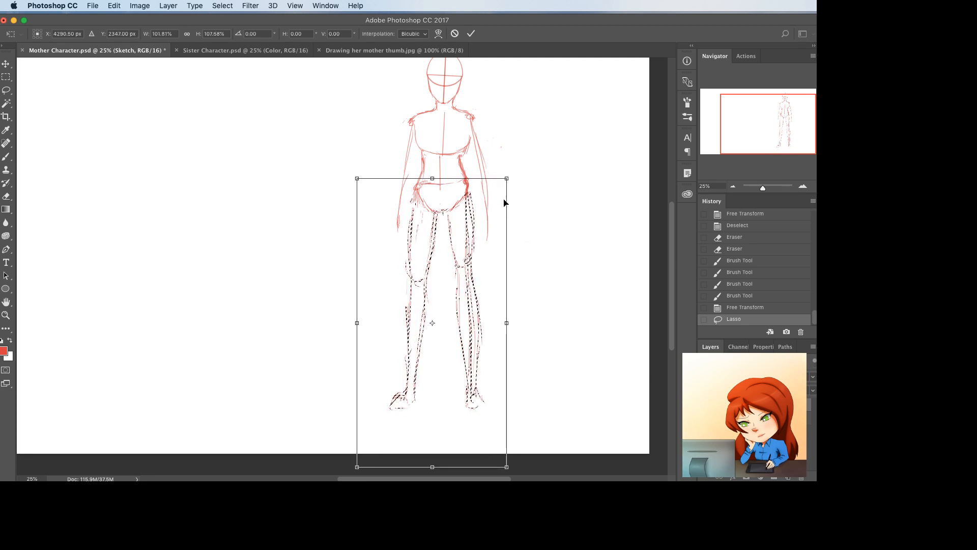
key("Return")
key("ctrl+d")
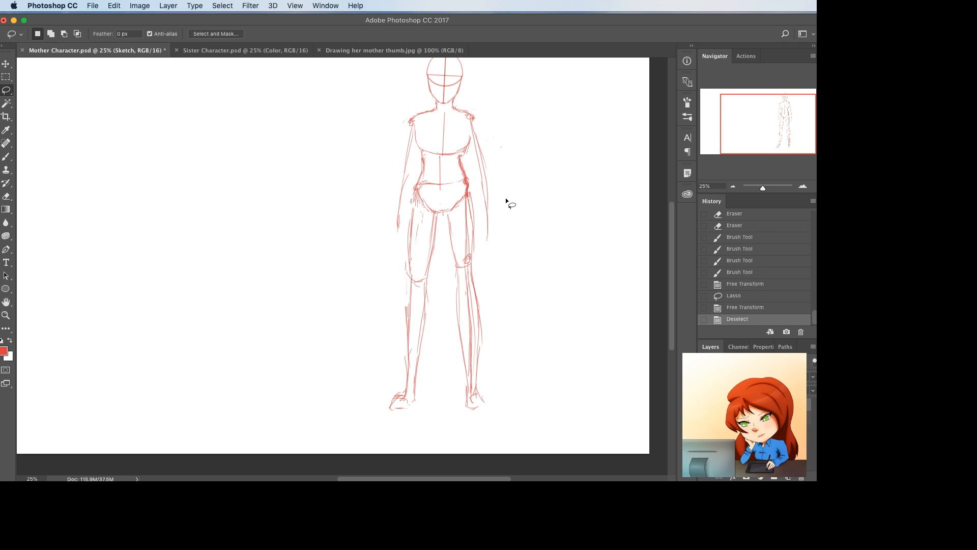
- Erase the right side of the chest outline and redraw it from the armpit down to the waist
key("super+equal")
left_click_drag(547, 236, 543, 332)
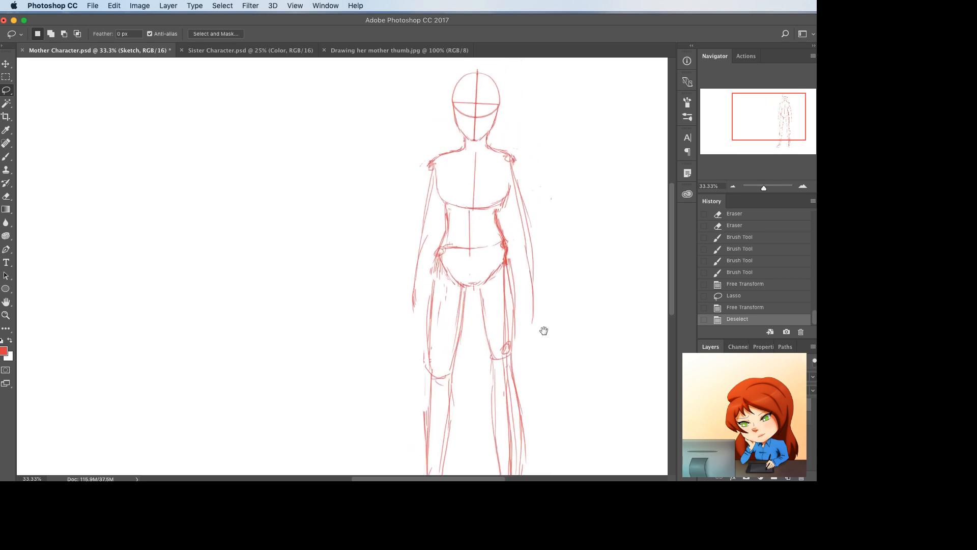
key("e")
left_click_drag(507, 204, 498, 219)
key("b")
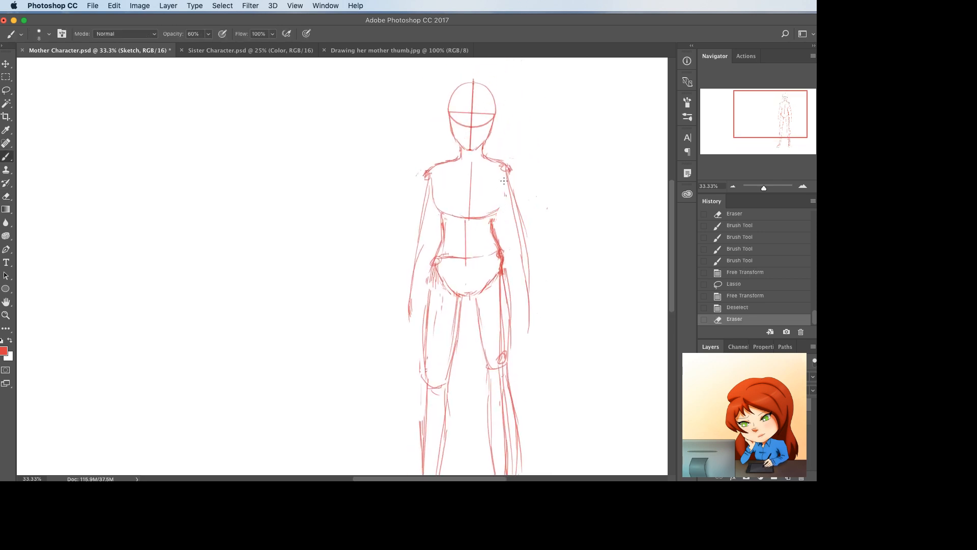
left_click_drag(499, 175, 492, 233)
- Erase the heavy right waist lines and redraw the contour through the hip to the outer thigh
key("e")
left_click_drag(491, 223, 502, 259)
key("b")
left_click_drag(503, 254, 501, 339)
- Erase the stray lines at the left hip and redraw the outer thigh contour there
key("e")
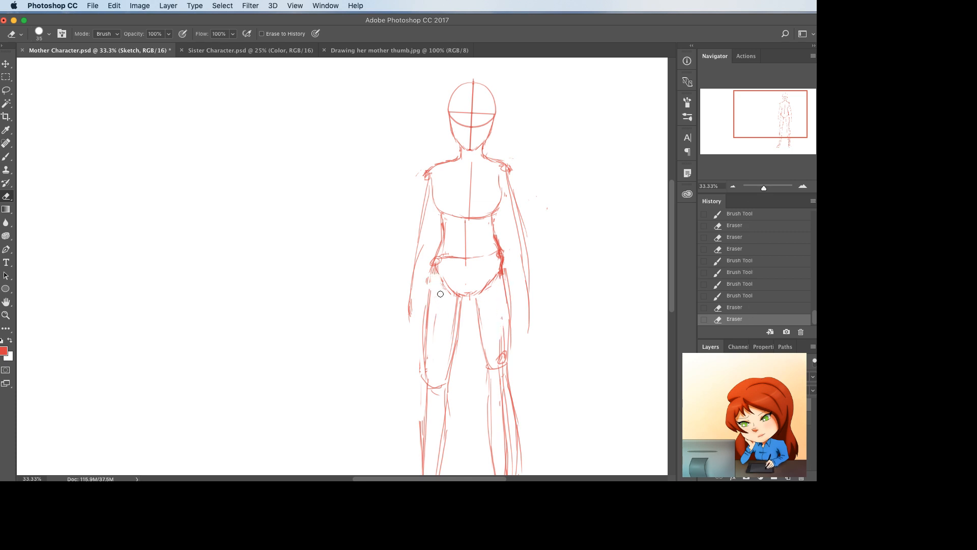
mouse_move(433, 297)
left_mouse_down()
mouse_move(428, 265)
mouse_move(426, 272)
left_mouse_up()
key("b")
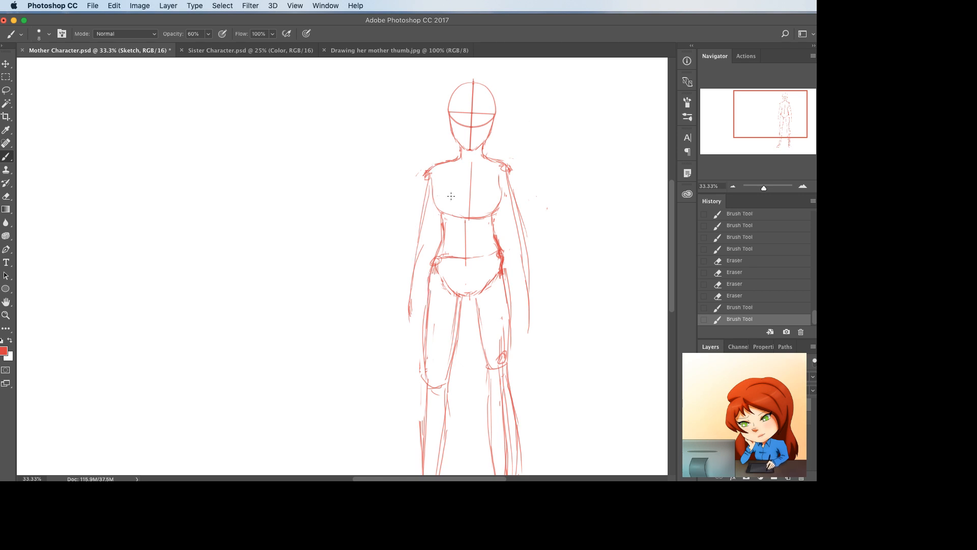
- Lasso the head, move it slightly upward above the neck, and deselect
key("space")
mouse_move(437, 213)
left_mouse_down()
mouse_move(414, 116)
mouse_move(425, 230)
mouse_move(437, 240)
mouse_move(430, 181)
mouse_move(436, 196)
left_mouse_up()
key("super+minus")
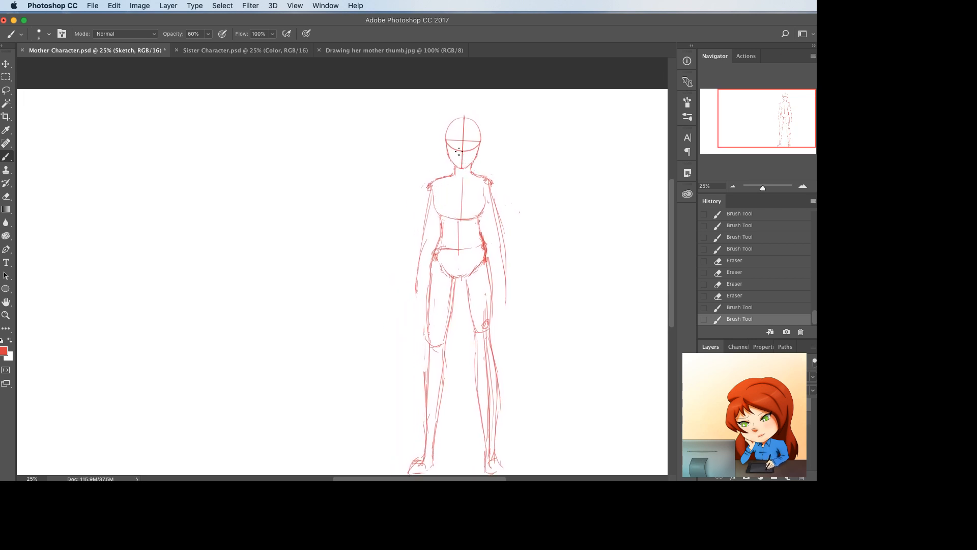
key("l")
mouse_move(436, 146)
left_mouse_down()
mouse_move(466, 169)
mouse_move(495, 141)
mouse_move(540, 146)
mouse_move(524, 141)
mouse_move(486, 158)
left_mouse_up()
key("super+t")
key("Return")
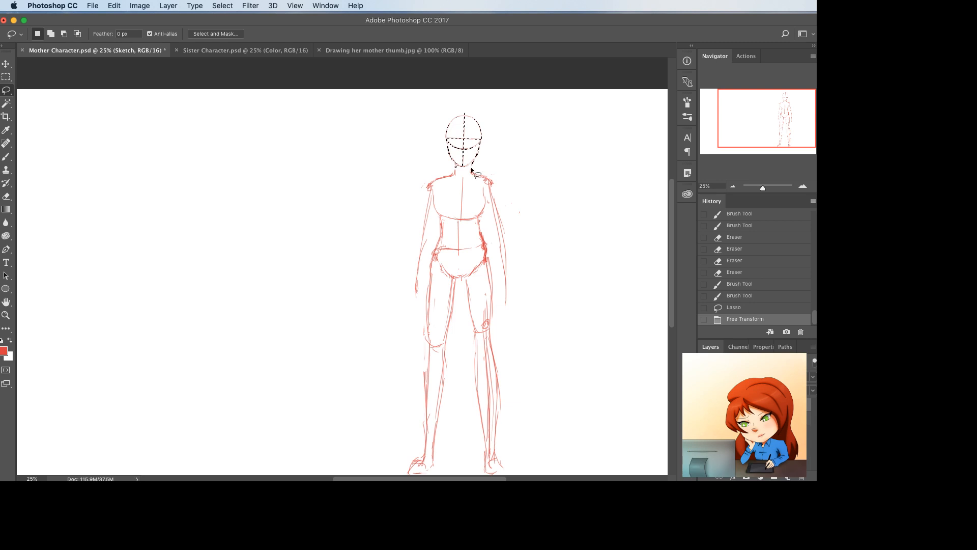
key("super+d")
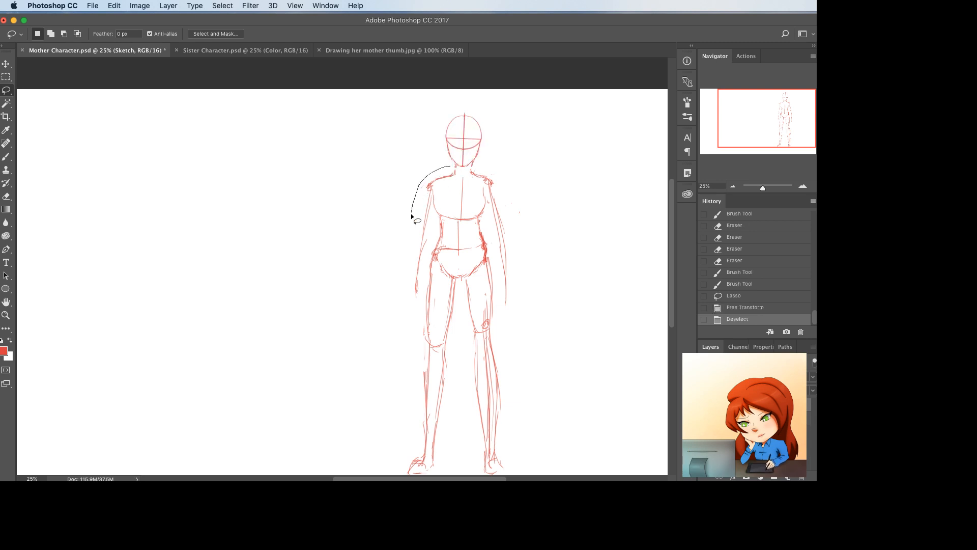
- Lasso the left shoulder and arm and warp them slightly
mouse_move(411, 215)
left_mouse_down()
mouse_move(400, 300)
mouse_move(459, 171)
mouse_move(425, 179)
left_mouse_up()
key("ctrl+t")
right_click(433, 172)
left_click(452, 234)
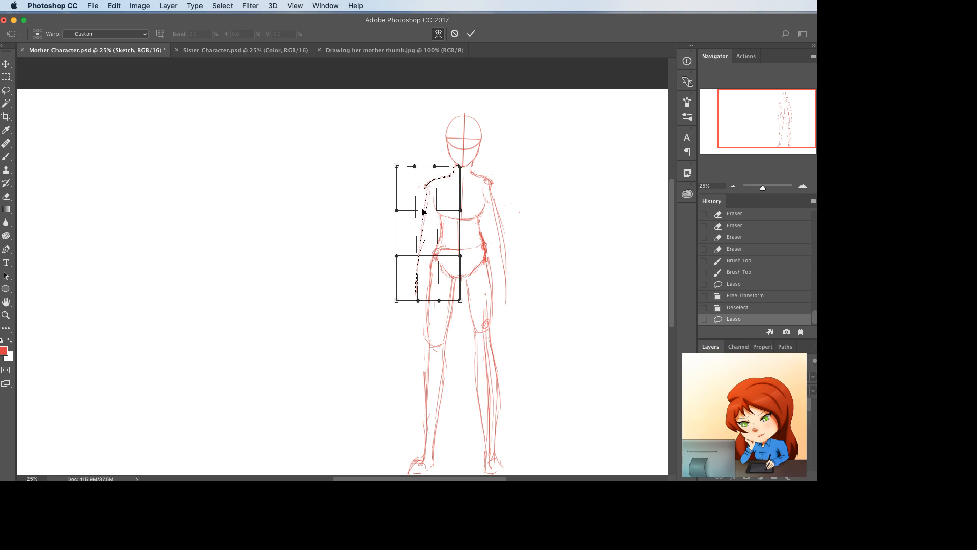
key("Return")
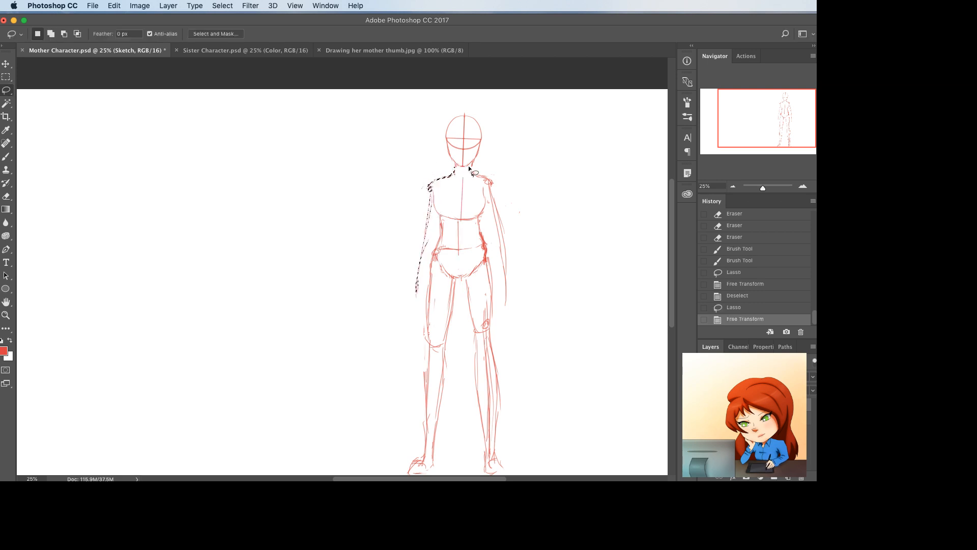
- Lasso the right shoulder and arm, warp the shoulder slightly outward, and deselect
left_click_drag(472, 170, 483, 185)
mouse_move(492, 267)
left_mouse_down()
mouse_move(552, 272)
mouse_move(497, 203)
left_mouse_up()
key("ctrl+t")
right_click(503, 180)
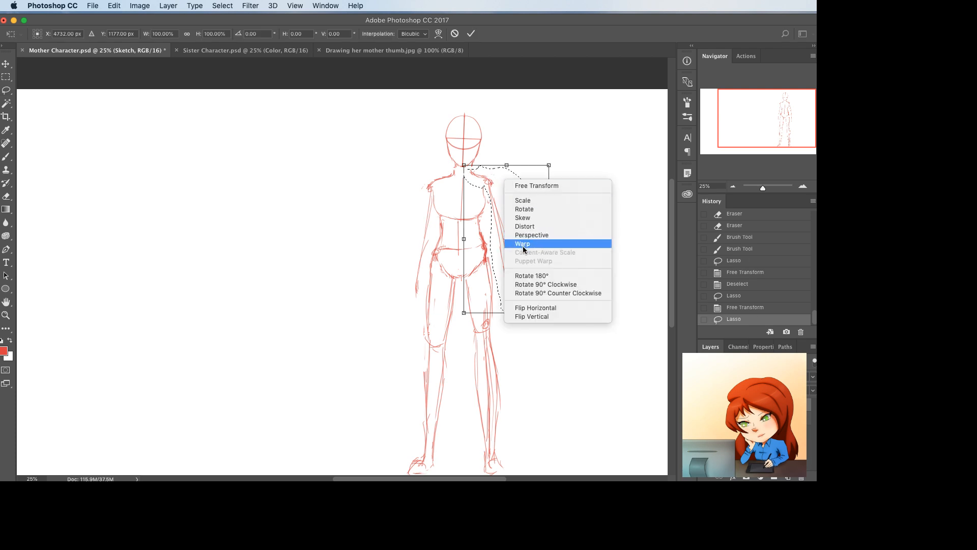
left_click(523, 247)
right_click(528, 206)
left_click(543, 271)
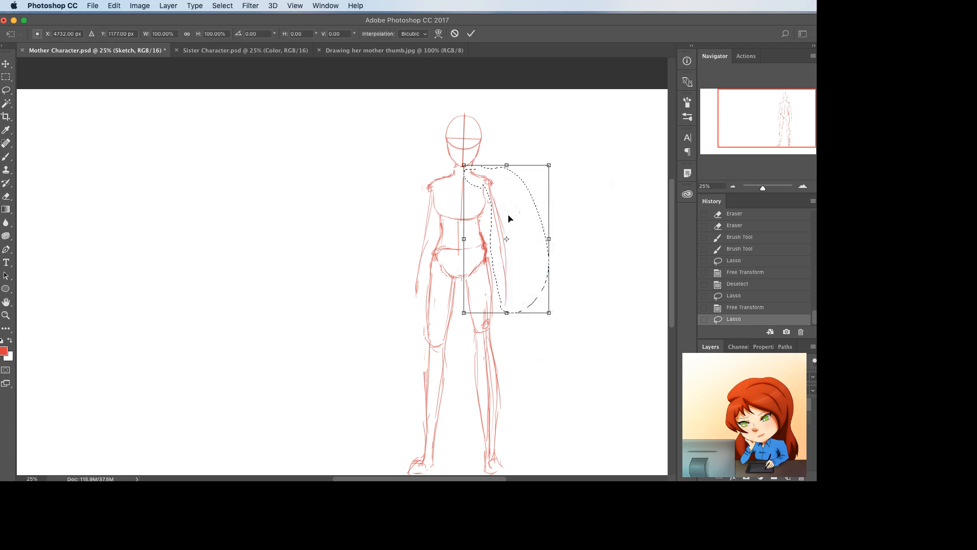
mouse_move(488, 184)
left_mouse_down()
mouse_move(473, 168)
mouse_move(456, 173)
left_mouse_up()
key("Return")
key("ctrl+d")
- Redraw the right side of the neck and erase the vertical centre line on the chest
key("e")
key("b")
left_click_drag(473, 169, 473, 165)
mouse_move(465, 186)
left_mouse_down()
mouse_move(461, 219)
mouse_move(461, 176)
left_mouse_up()
- Erase the lower left curve of the chest and redraw its side with a lighter tapering line
left_click_drag(437, 215, 443, 220)
left_click(438, 216)
key("b")
left_click_drag(433, 187, 446, 217)
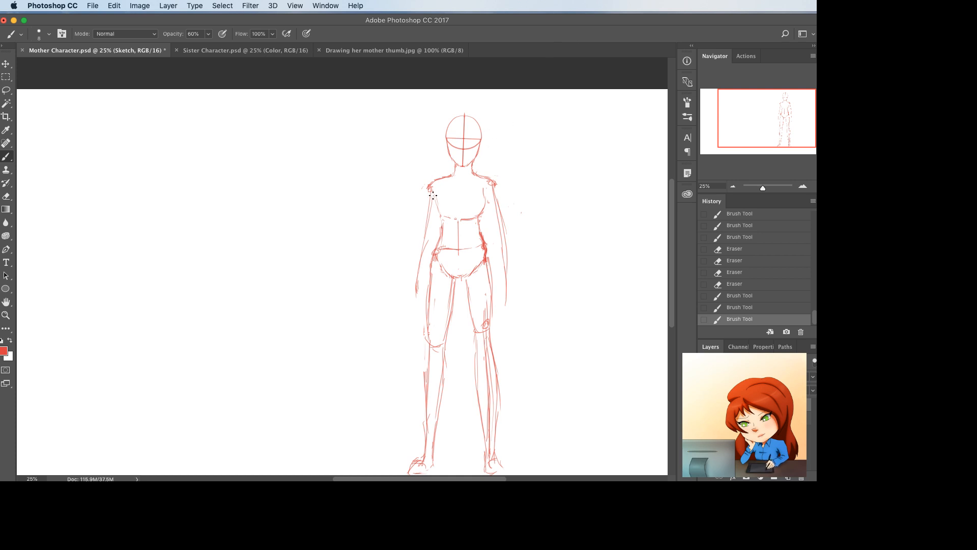
- Draw a square neckline with shoulder straps across the upper chest and refine the left waist contour
mouse_move(445, 181)
left_mouse_down()
mouse_move(476, 197)
mouse_move(465, 198)
mouse_move(483, 174)
mouse_move(442, 186)
mouse_move(473, 193)
left_mouse_up()
key("e")
key("b")
key("e")
key("b")
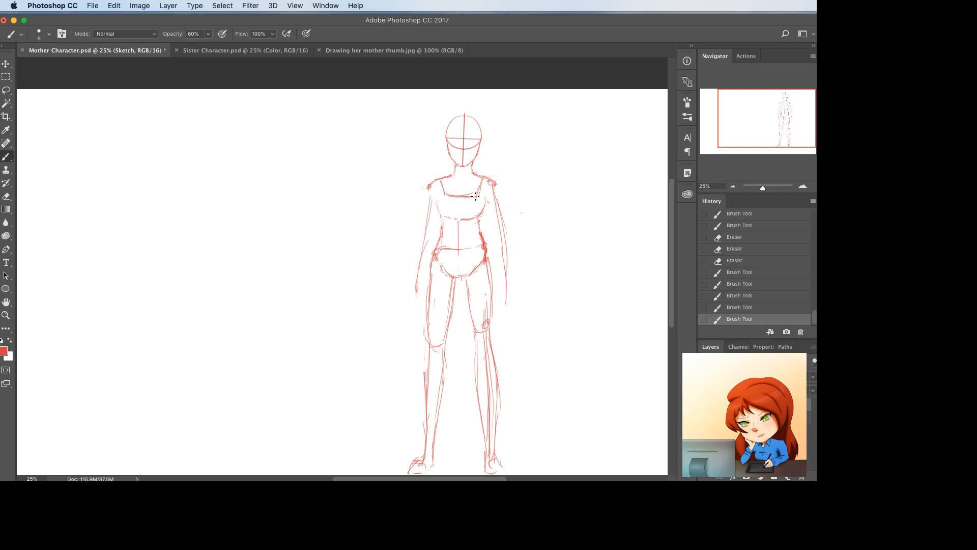
left_click_drag(442, 224, 440, 238)
left_click_drag(441, 237, 435, 249)
- Lasso the head, shoulders, neckline and arms, excluding the hips, and move them slightly up and to the left
key("l")
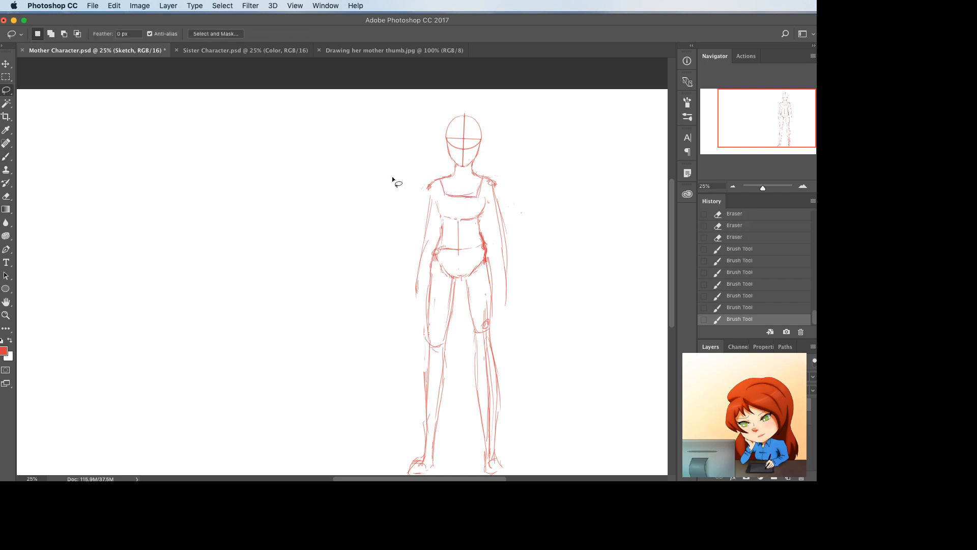
mouse_move(396, 166)
left_mouse_down()
mouse_move(417, 201)
mouse_move(473, 201)
mouse_move(482, 192)
mouse_move(502, 298)
mouse_move(572, 259)
mouse_move(483, 95)
mouse_move(385, 147)
mouse_move(372, 287)
mouse_move(407, 313)
mouse_move(428, 294)
mouse_move(431, 198)
left_mouse_up()
key("alt")
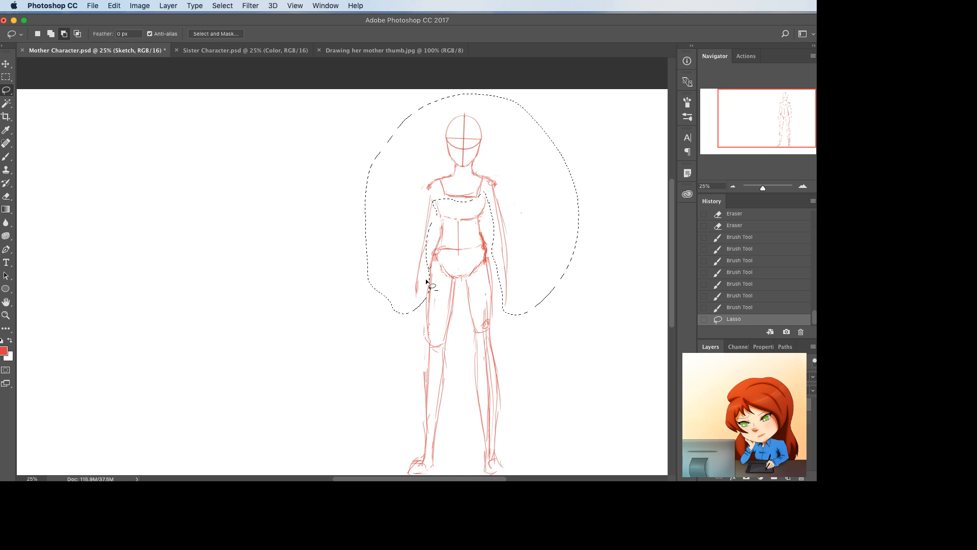
left_click_drag(440, 277, 442, 281)
key("ctrl+t")
mouse_move(530, 209)
left_mouse_down()
mouse_move(505, 201)
mouse_move(552, 194)
left_mouse_up()
key("Return")
key("ctrl+t")
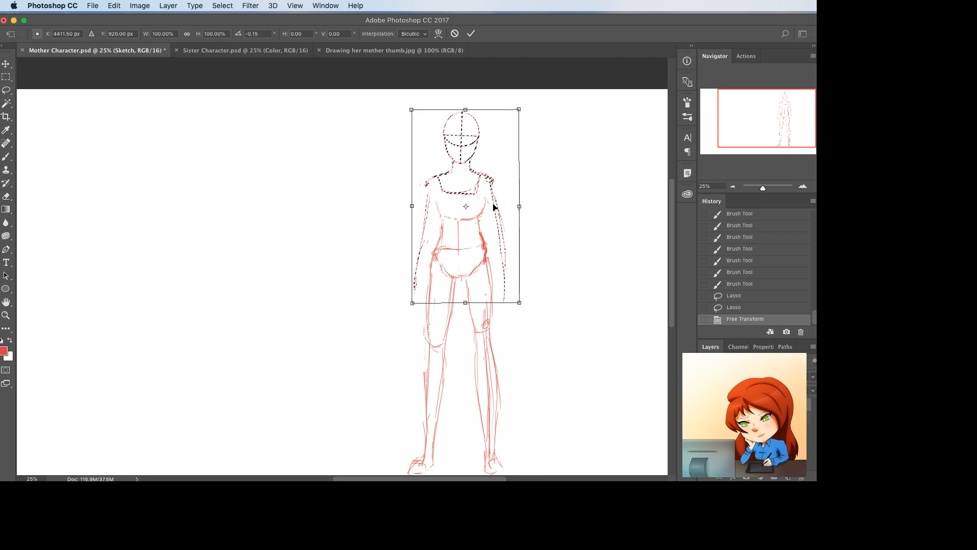
key("Return")
- Lasso the square neckline, adjust it slightly with Free Transform, and deselect
mouse_move(446, 178)
left_mouse_down()
mouse_move(449, 200)
mouse_move(471, 201)
mouse_move(484, 187)
mouse_move(481, 173)
mouse_move(447, 179)
left_mouse_up()
key("ctrl+t")
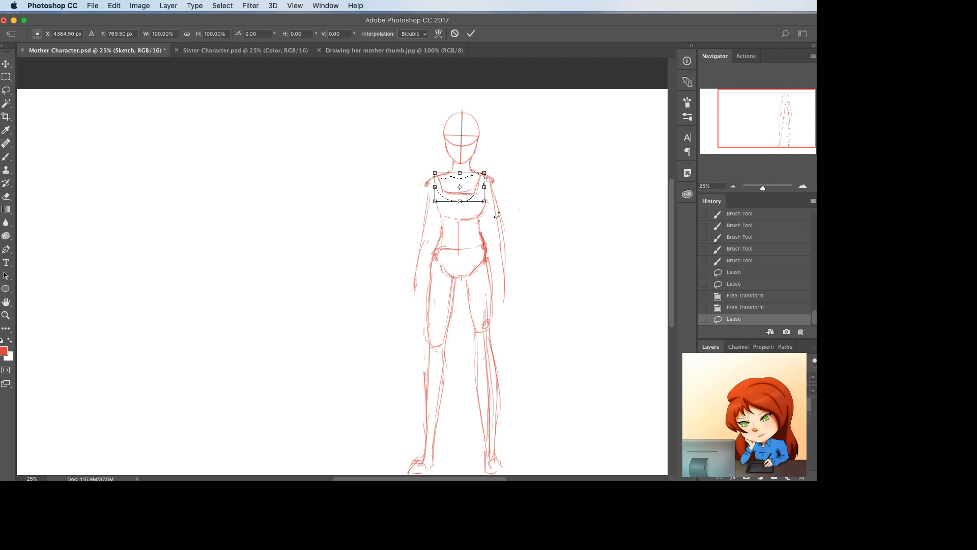
mouse_move(485, 202)
left_mouse_down()
mouse_move(435, 175)
mouse_move(418, 193)
left_mouse_up()
key("Return")
key("ctrl+d")
- Draw a short puffed sleeve over the left shoulder, cleaning up the shoulder lines beneath it
key("e")
key("b")
key("super+z")
mouse_move(419, 187)
left_mouse_down()
mouse_move(418, 197)
mouse_move(431, 183)
mouse_move(425, 179)
mouse_move(420, 194)
left_mouse_up()
key("e")
key("b")
mouse_move(429, 183)
left_mouse_down()
mouse_move(424, 200)
mouse_move(435, 209)
left_mouse_up()
left_click_drag(422, 197, 432, 208)
- Draw a matching short puffed sleeve over the right shoulder, erasing and reworking its outline
left_click_drag(484, 172, 502, 190)
key("e")
key("b")
left_click_drag(497, 180, 502, 199)
mouse_move(491, 196)
left_mouse_down()
mouse_move(500, 203)
mouse_move(484, 176)
mouse_move(500, 182)
mouse_move(488, 172)
left_mouse_up()
key("e")
key("b")
key("e")
key("b")
mouse_move(483, 173)
left_mouse_down()
mouse_move(495, 172)
mouse_move(504, 198)
left_mouse_up()
left_click_drag(499, 191, 502, 192)
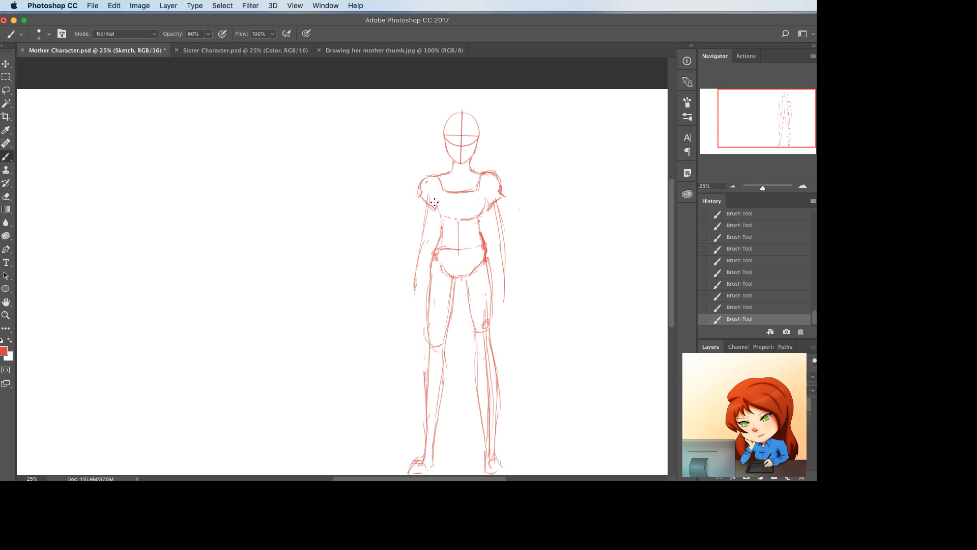
- Draw the bodice's sides and a waistline across the torso, erasing the bust curve, centre line and upper hip line
mouse_move(433, 197)
left_mouse_down()
mouse_move(445, 237)
mouse_move(480, 229)
mouse_move(484, 206)
mouse_move(478, 230)
mouse_move(437, 210)
mouse_move(437, 224)
left_mouse_up()
key("e")
key("b")
left_click_drag(438, 217, 454, 208)
key("super+z")
key("e")
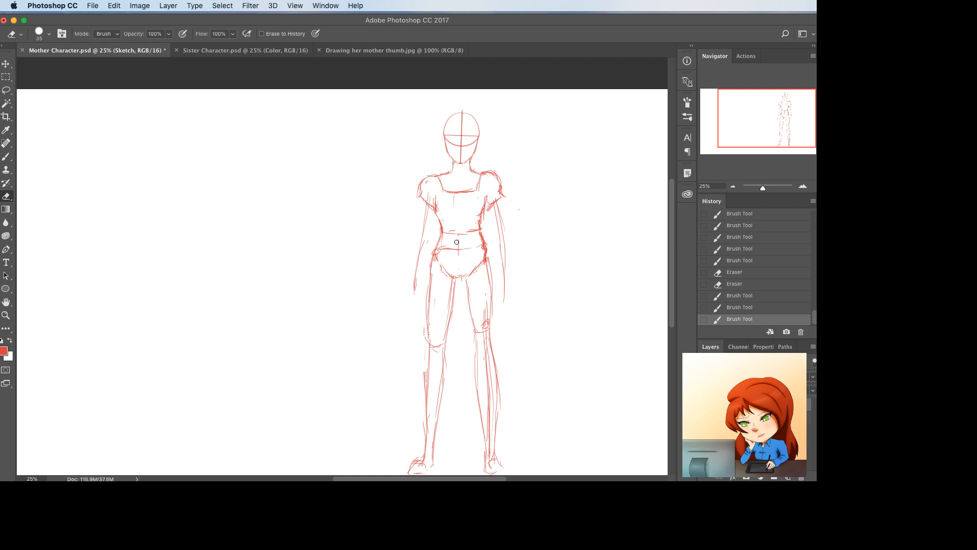
left_click_drag(452, 246, 444, 254)
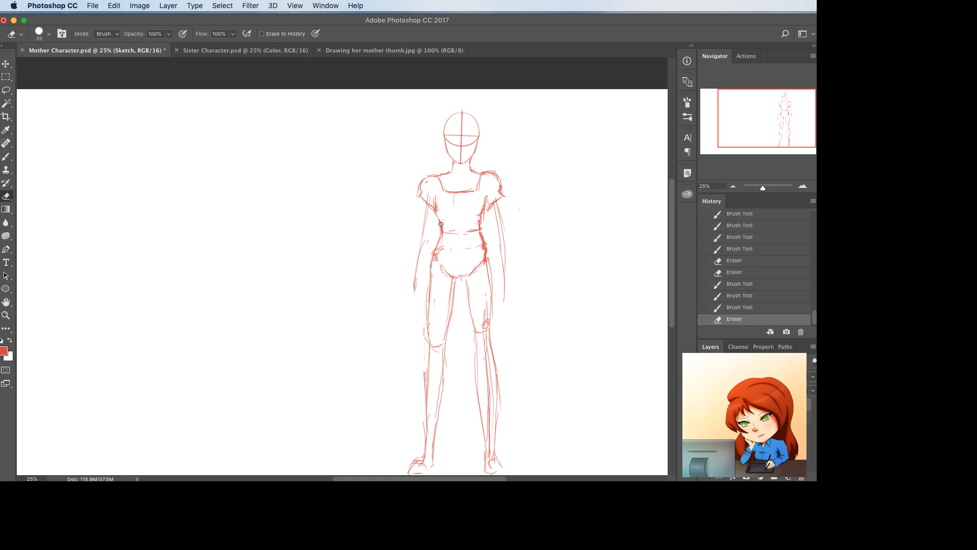
- Check the outfits in Sister Character.psd and Drawing her mother thumb.jpg, and return to Mother Character.psd
left_click(239, 51)
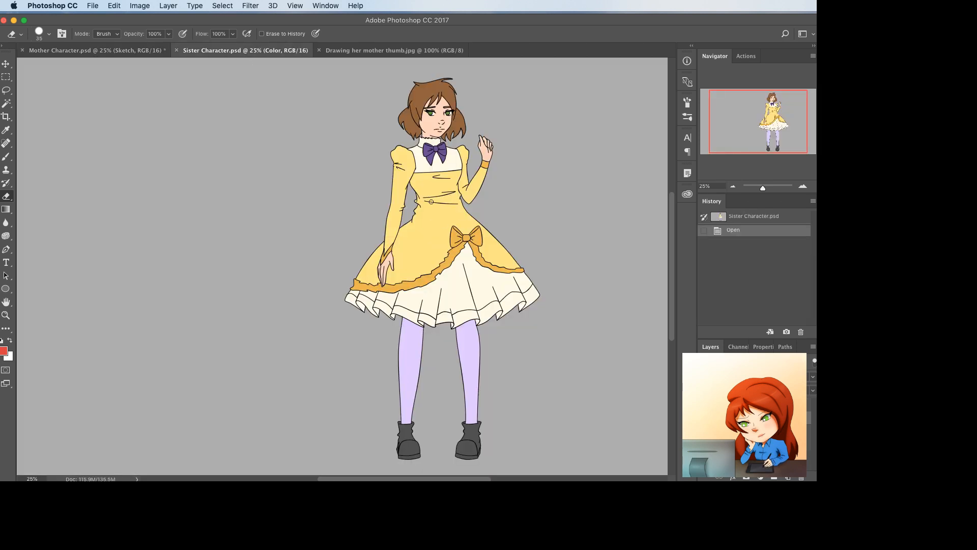
left_click(401, 51)
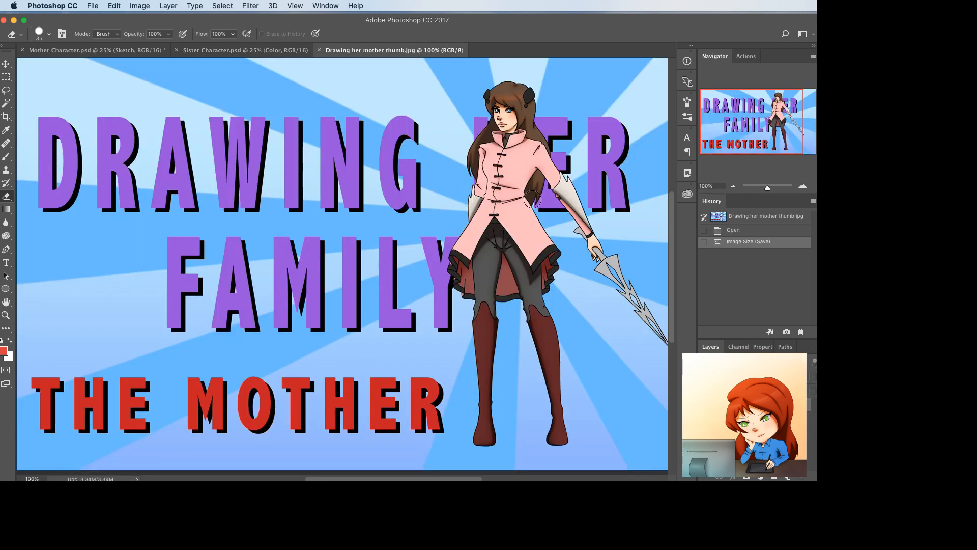
left_click(109, 51)
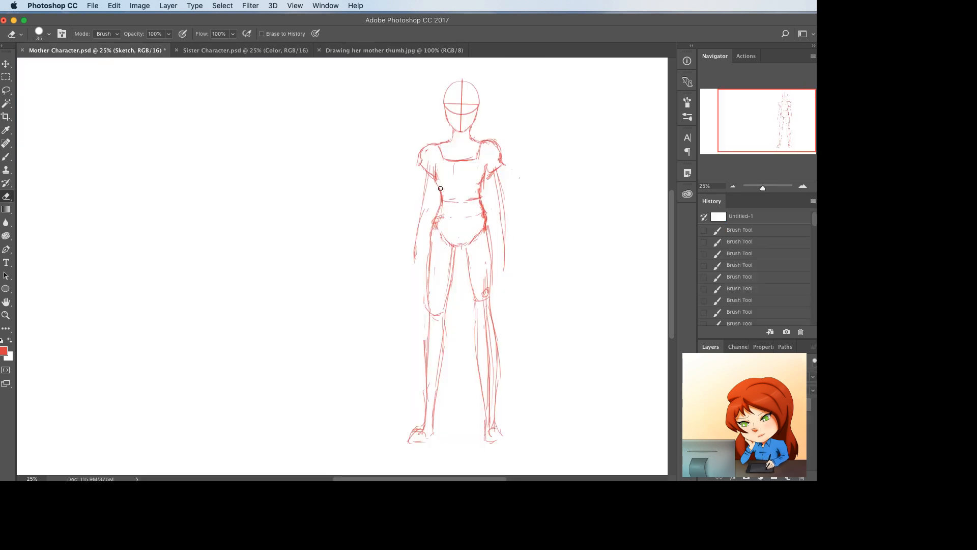
- Erase the straight waistline and redraw it as two strokes dipping toward the centre, cleaning up the right waist contour
mouse_move(449, 200)
left_mouse_down()
mouse_move(472, 195)
mouse_move(470, 219)
mouse_move(442, 203)
left_mouse_up()
key("b")
left_click_drag(442, 193, 485, 213)
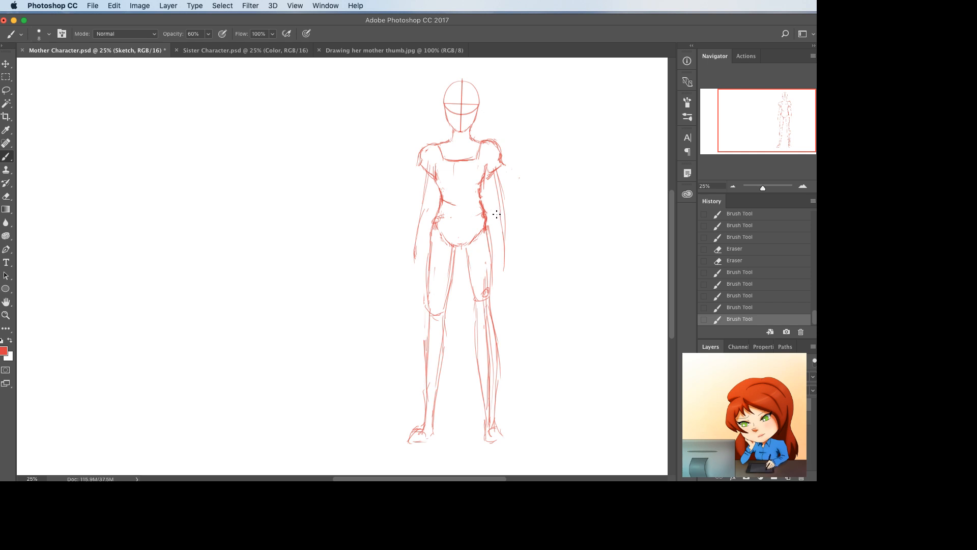
left_click_drag(480, 195, 460, 206)
key("e")
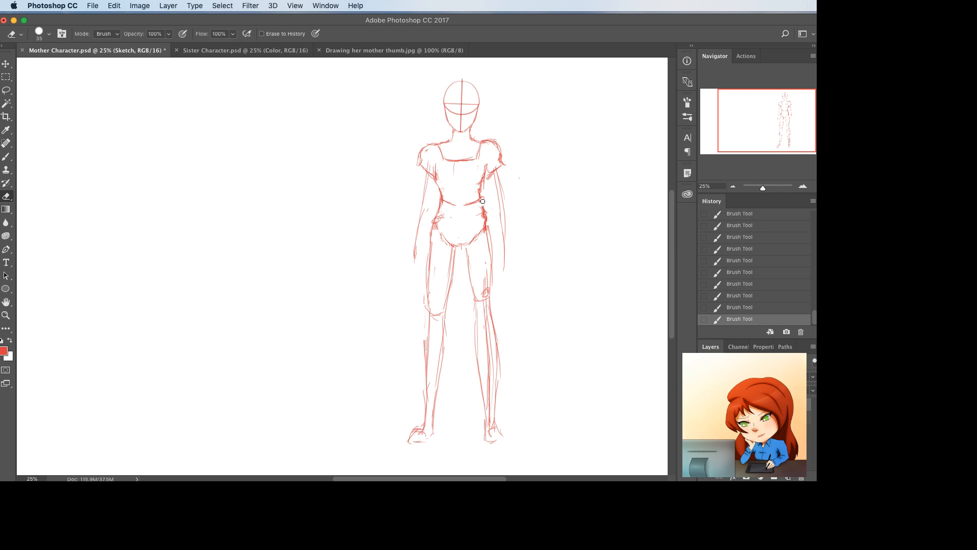
left_click_drag(482, 201, 485, 214)
- Redraw the waist and upper hip contours on both sides and join the dipped waistline at the centre
key("b")
mouse_move(483, 208)
left_mouse_down()
mouse_move(441, 204)
mouse_move(437, 214)
left_mouse_up()
key("e")
key("b")
left_click_drag(436, 208, 438, 217)
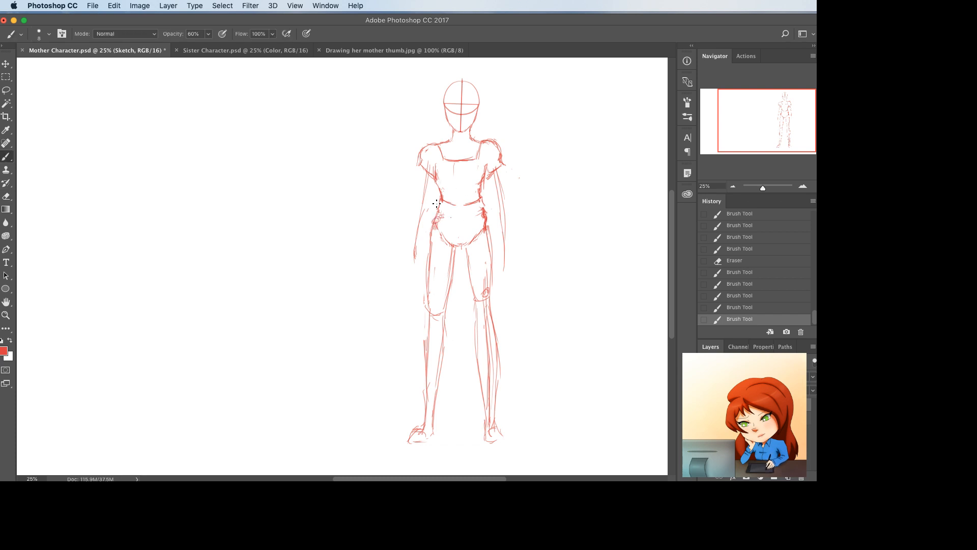
left_click_drag(438, 207, 456, 207)
- Draw a narrow belt sash around the waist with a small knot at its centre
key("e")
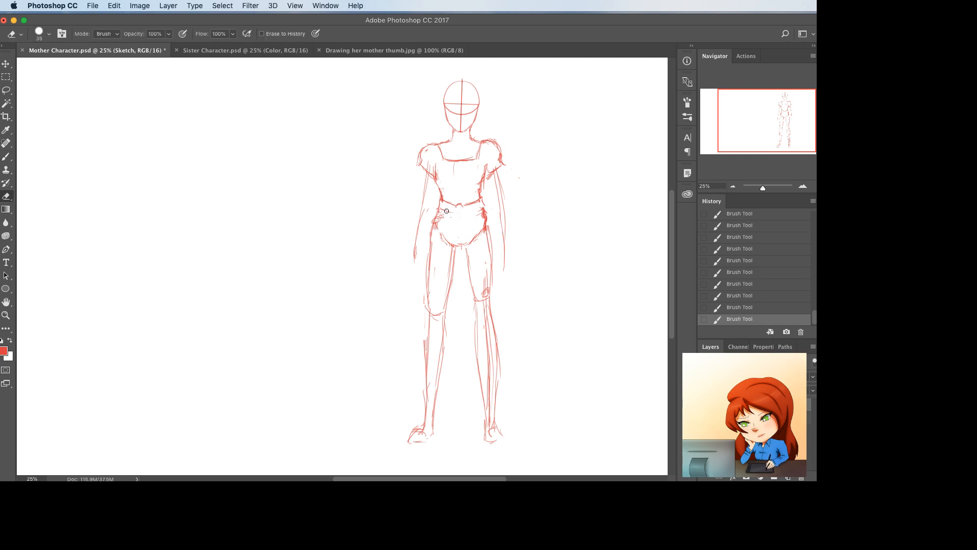
key("b")
mouse_move(459, 204)
left_mouse_down()
mouse_move(480, 200)
mouse_move(452, 199)
mouse_move(471, 200)
left_mouse_up()
mouse_move(458, 200)
left_mouse_down()
mouse_move(480, 201)
mouse_move(451, 209)
mouse_move(484, 205)
left_mouse_up()
key("e")
key("b")
left_click_drag(473, 207, 476, 200)
mouse_move(446, 208)
left_mouse_down()
mouse_move(473, 208)
mouse_move(451, 209)
left_mouse_up()
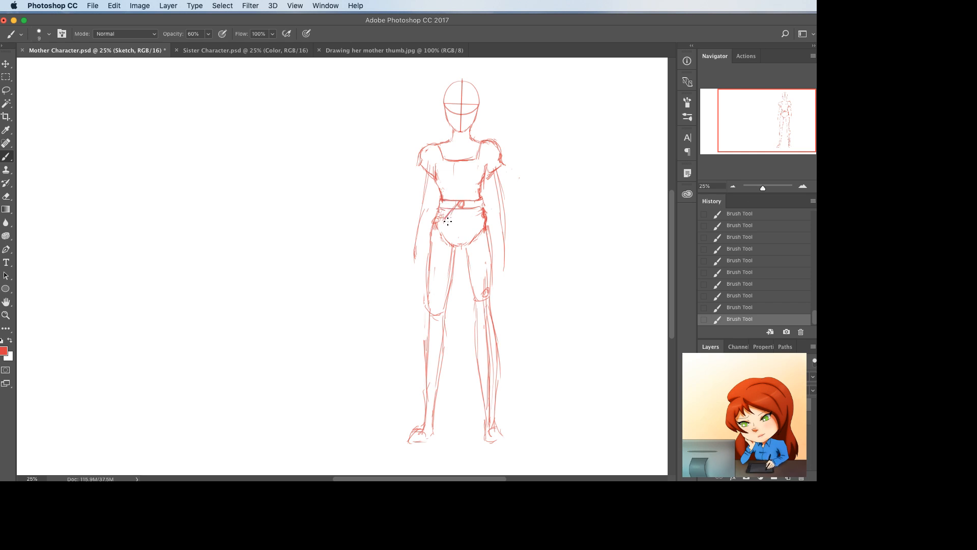
- Darken the sketch lines by duplicating the Sketch layer and merging the copy down
key("super+j")
key("super+e")
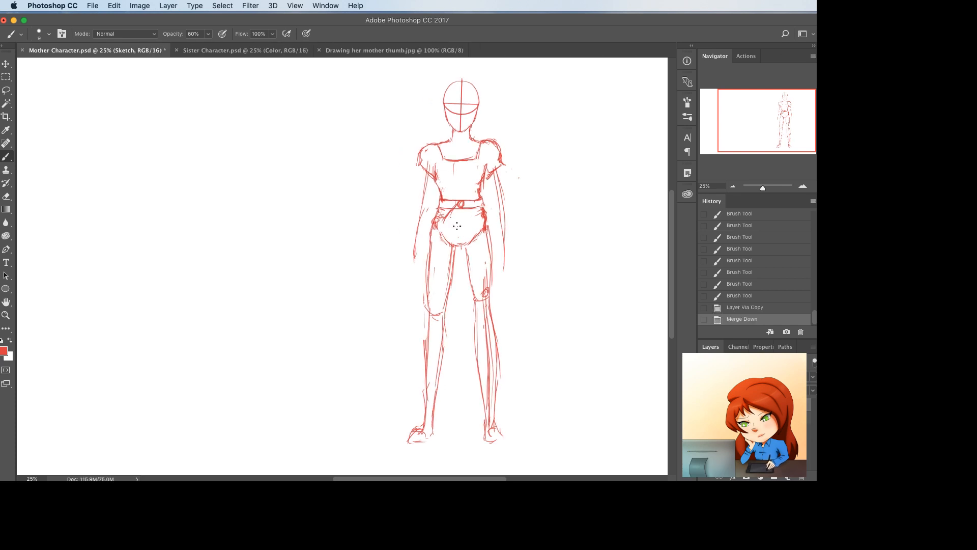
- Draw a drooping bow and ribbon folds from the belt's knot, erasing the pelvis curve beneath them
left_click_drag(456, 205, 445, 220)
left_click_drag(454, 208, 443, 222)
left_click_drag(448, 215, 450, 229)
mouse_move(459, 211)
left_mouse_down()
mouse_move(450, 229)
mouse_move(454, 219)
mouse_move(437, 221)
mouse_move(448, 224)
left_mouse_up()
key("e")
key("b")
left_click_drag(449, 224, 460, 210)
left_click_drag(459, 206, 462, 202)
mouse_move(460, 206)
left_mouse_down()
mouse_move(483, 216)
mouse_move(475, 221)
left_mouse_up()
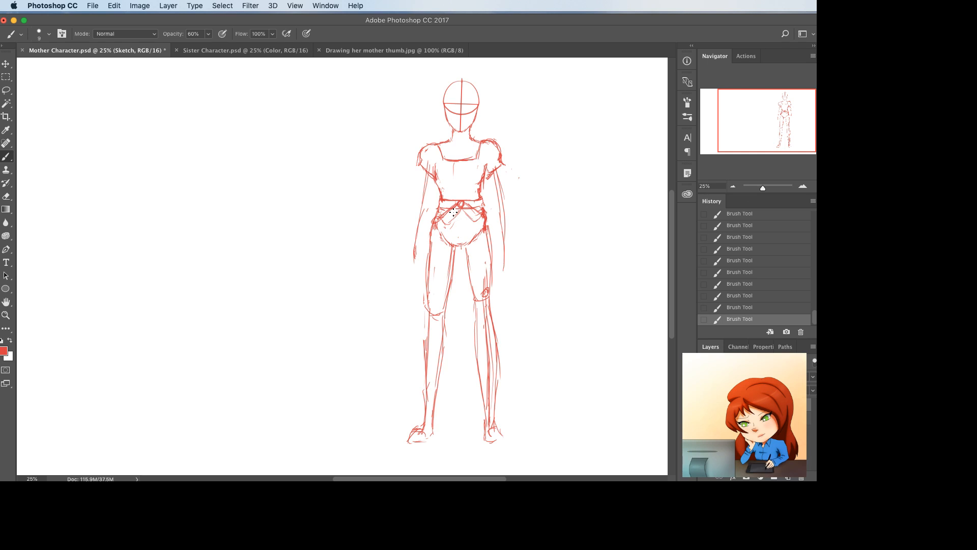
mouse_move(467, 207)
left_mouse_down()
mouse_move(472, 233)
mouse_move(443, 244)
mouse_move(478, 240)
mouse_move(485, 227)
mouse_move(433, 229)
mouse_move(437, 214)
left_mouse_up()
key("e")
key("b")
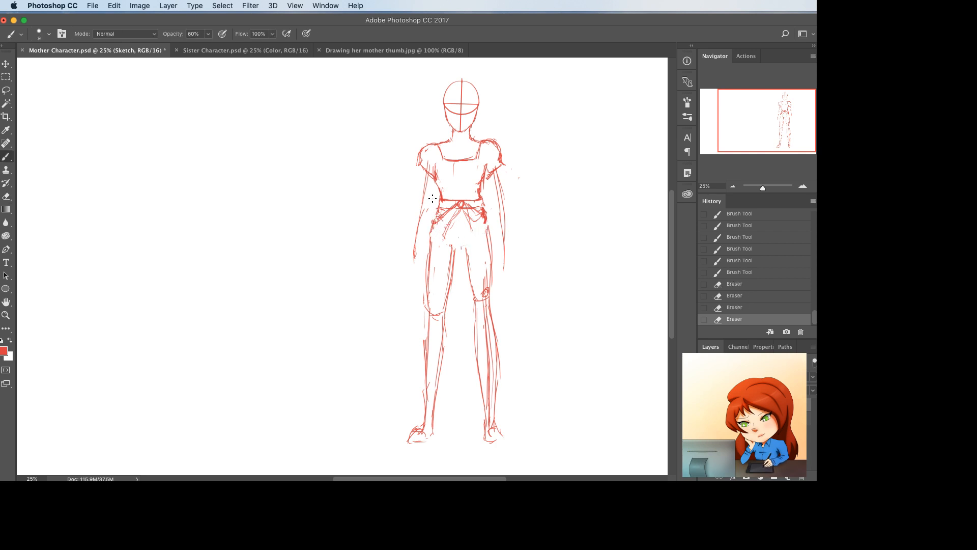
- Draw the overskirt's left outer edge sweeping from the waist out to below knee level
left_click_drag(427, 228, 420, 239)
left_click_drag(415, 244, 416, 248)
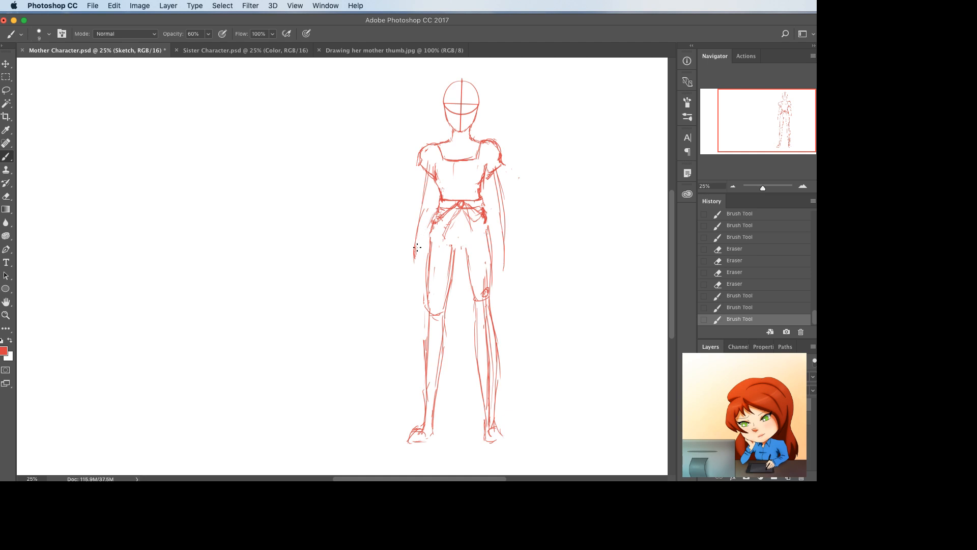
left_click_drag(437, 209, 411, 277)
mouse_move(438, 210)
left_mouse_down()
mouse_move(407, 286)
mouse_move(430, 220)
left_mouse_up()
key("e")
key("b")
left_click_drag(438, 208, 405, 281)
left_click_drag(415, 248, 390, 316)
left_click_drag(411, 261, 391, 314)
left_click_drag(393, 312, 381, 357)
left_click_drag(394, 303, 386, 335)
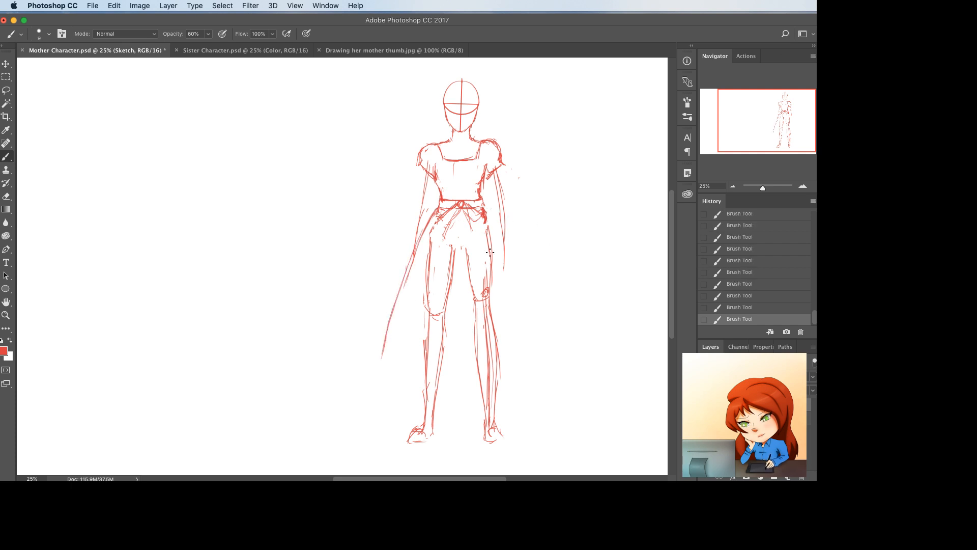
- Draw the overskirt's right outer edge flaring from the waist to below knee level, extending it to match the left side
left_click_drag(485, 203, 512, 249)
mouse_move(482, 198)
left_mouse_down()
mouse_move(513, 303)
mouse_move(485, 207)
mouse_move(517, 275)
mouse_move(520, 299)
mouse_move(483, 197)
mouse_move(521, 294)
mouse_move(487, 211)
mouse_move(511, 252)
left_mouse_up()
key("e")
key("b")
left_click_drag(488, 215, 526, 304)
left_click_drag(500, 232, 522, 328)
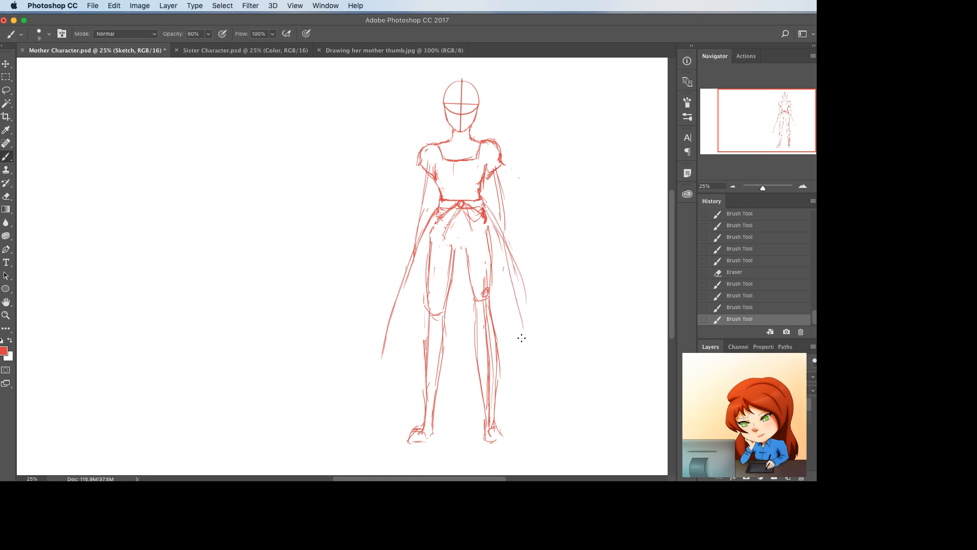
key("super+z")
left_click_drag(509, 249, 531, 325)
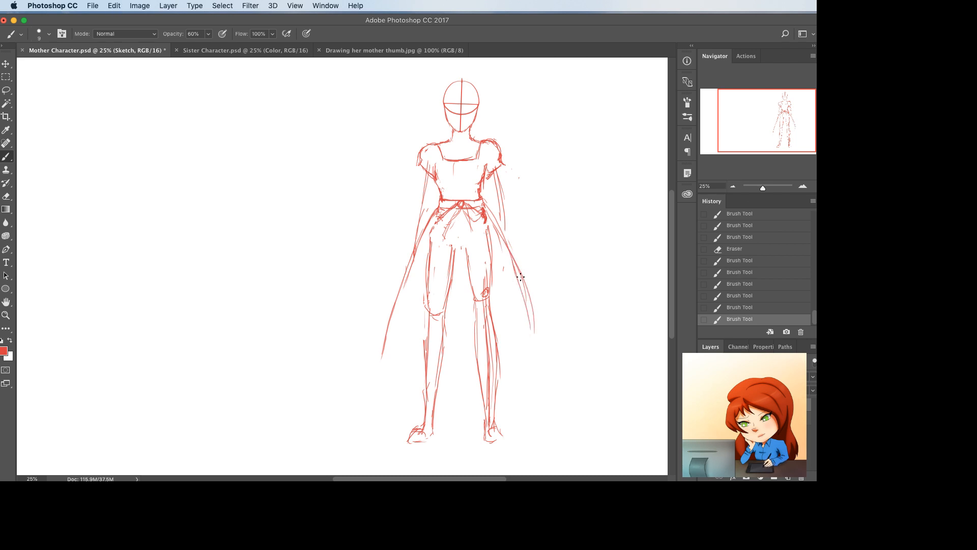
mouse_move(516, 269)
left_mouse_down()
mouse_move(535, 349)
mouse_move(527, 314)
mouse_move(535, 349)
left_mouse_up()
left_click_drag(532, 309, 538, 353)
- Thin and rework the overskirt's right outer edge into a cleaner curve
key("e")
mouse_move(514, 266)
left_mouse_down()
mouse_move(527, 351)
mouse_move(508, 241)
mouse_move(532, 330)
left_mouse_up()
key("b")
mouse_move(509, 249)
left_mouse_down()
mouse_move(527, 349)
mouse_move(513, 261)
mouse_move(534, 333)
left_mouse_up()
key("super+z")
left_click_drag(523, 295, 529, 319)
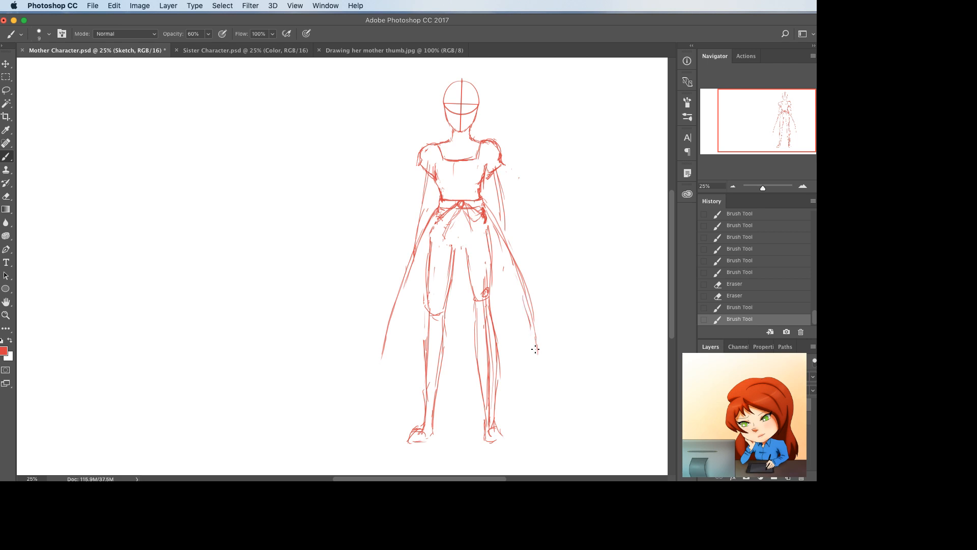
key("e")
left_click_drag(523, 274, 535, 338)
- Lighten the overskirt's left outer edge with the eraser and redraw it down to the hem corner
mouse_move(406, 248)
left_mouse_down()
mouse_move(391, 323)
mouse_move(420, 243)
mouse_move(384, 331)
left_mouse_up()
key("b")
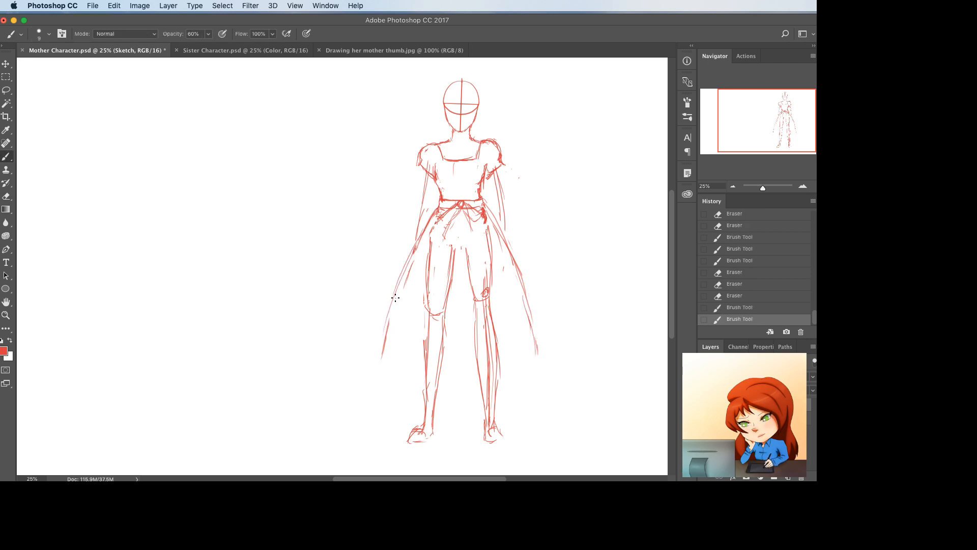
left_click_drag(409, 273, 380, 356)
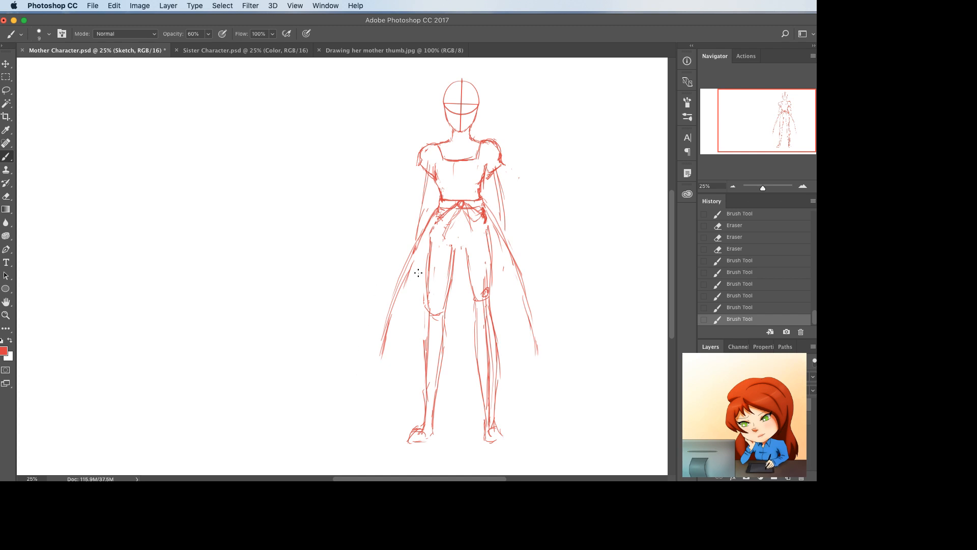
left_click_drag(382, 348, 377, 357)
left_click_drag(380, 351, 379, 359)
- Draw the overskirt's wavy hem and front opening on both sides, widening the right outer edge to meet its hem corner
mouse_move(377, 358)
left_mouse_down()
mouse_move(413, 348)
mouse_move(396, 350)
mouse_move(423, 325)
mouse_move(408, 332)
mouse_move(452, 246)
left_mouse_up()
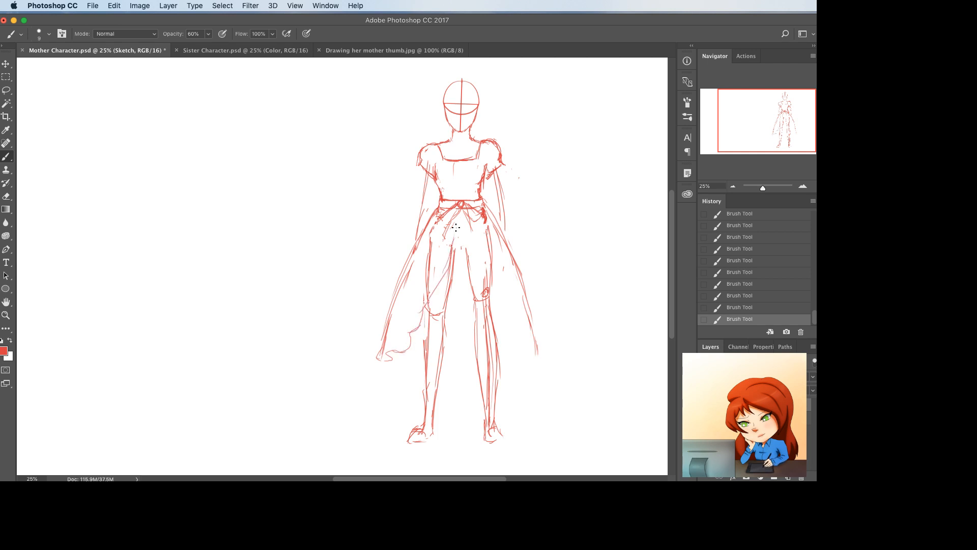
mouse_move(467, 213)
left_mouse_down()
mouse_move(496, 303)
mouse_move(480, 277)
mouse_move(504, 322)
mouse_move(554, 352)
left_mouse_up()
key("super+z")
key("e")
left_click_drag(528, 290, 534, 332)
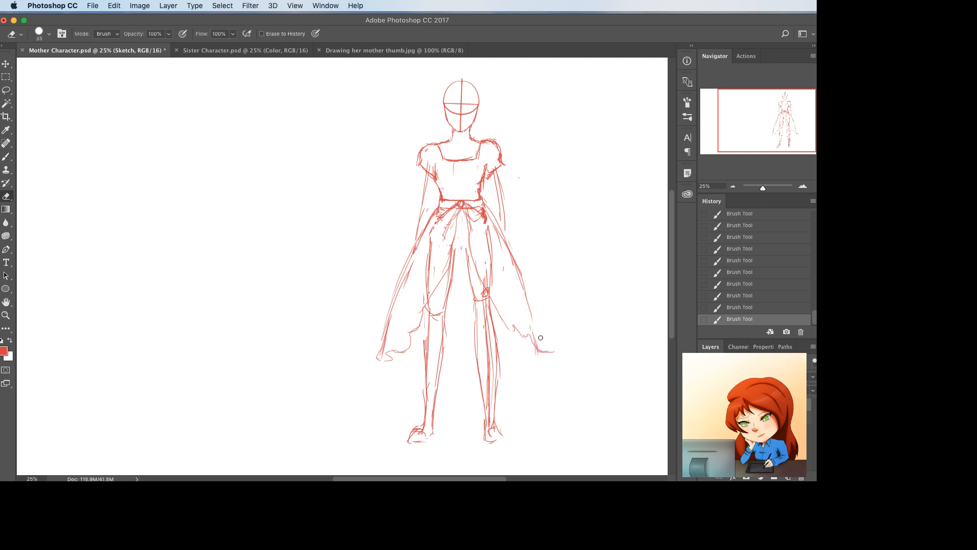
key("b")
left_click_drag(526, 291, 549, 353)
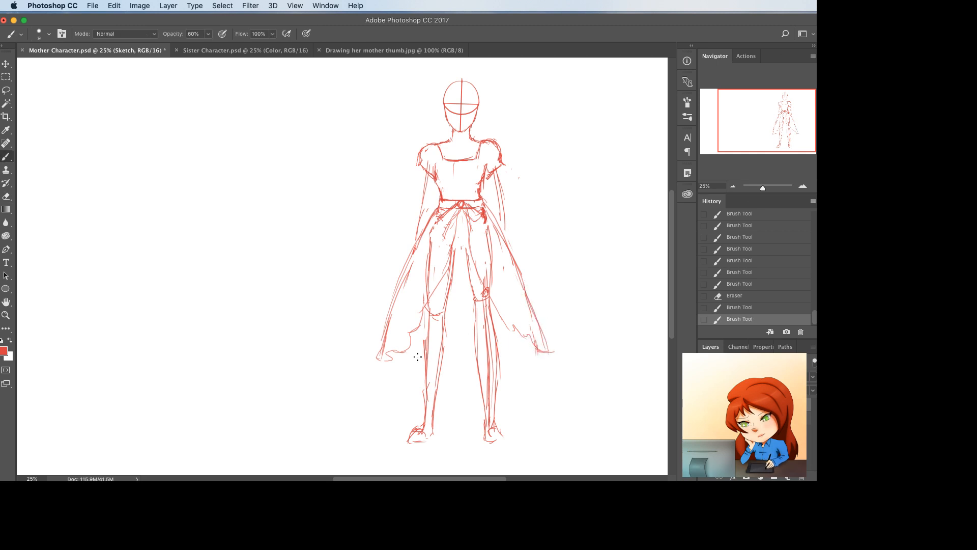
- Erase the right panel's wavy hem and redraw it with ruffles, along with its front edge past the knee
key("e")
mouse_move(518, 323)
left_mouse_down()
mouse_move(549, 355)
mouse_move(506, 330)
left_mouse_up()
key("b")
key("super+z")
key("e")
key("b")
key("e")
mouse_move(487, 281)
left_mouse_down()
mouse_move(494, 304)
mouse_move(489, 291)
left_mouse_up()
key("b")
left_click_drag(470, 247, 486, 305)
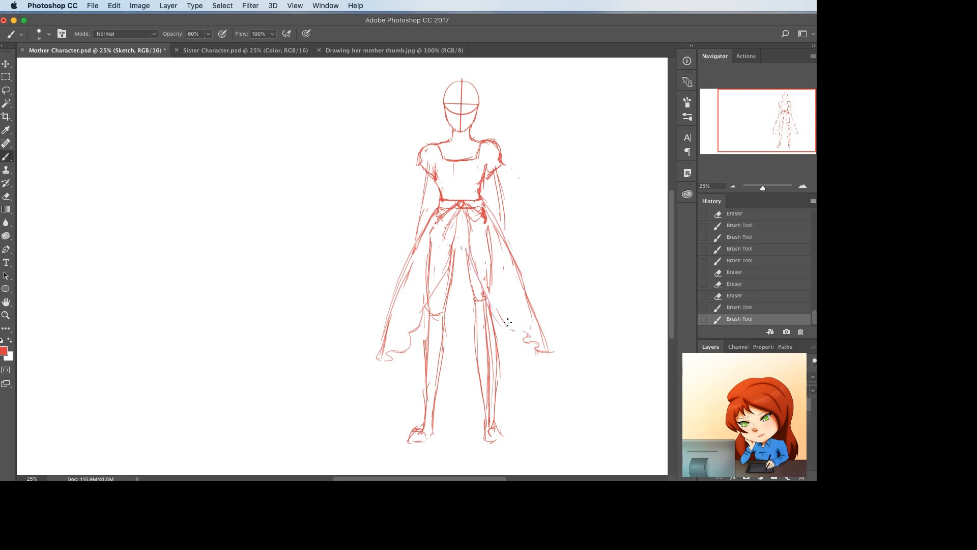
mouse_move(474, 269)
left_mouse_down()
mouse_move(501, 319)
mouse_move(530, 333)
mouse_move(515, 340)
mouse_move(524, 338)
left_mouse_up()
- Erase the thigh outlines and knee marks covered by the overskirt panels
key("e")
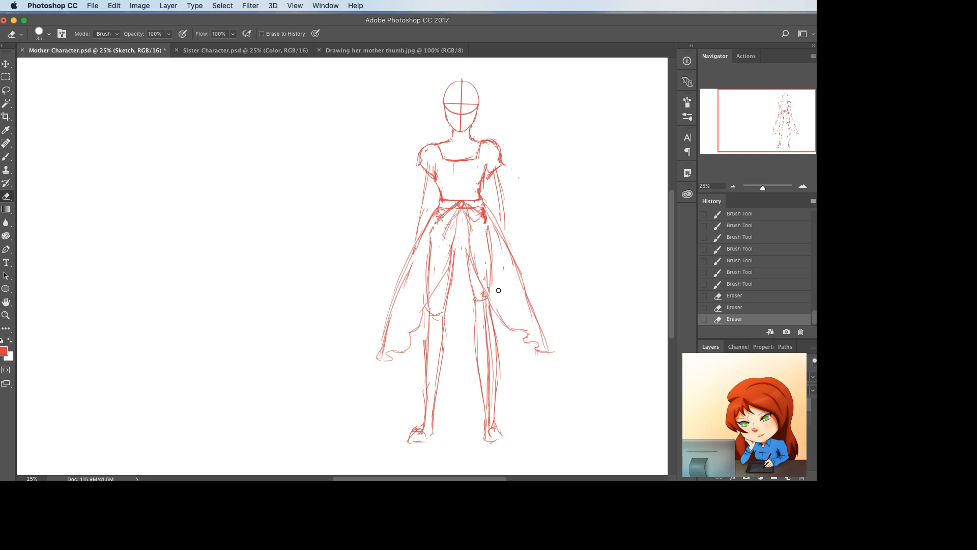
left_click_drag(495, 292, 503, 266)
left_click_drag(426, 291, 417, 324)
key("b")
key("e")
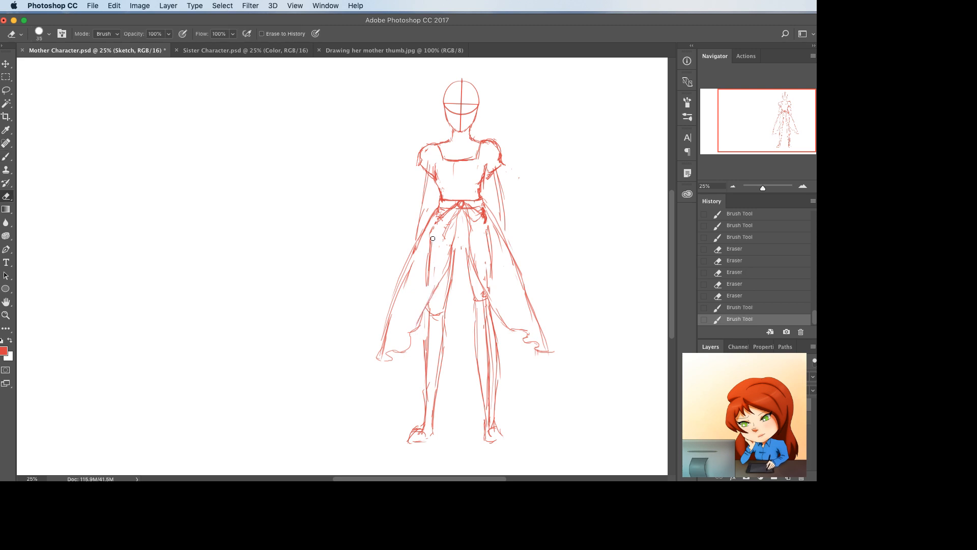
mouse_move(432, 238)
left_mouse_down()
mouse_move(426, 274)
mouse_move(434, 227)
mouse_move(421, 254)
mouse_move(429, 240)
mouse_move(436, 263)
mouse_move(446, 243)
mouse_move(440, 266)
left_mouse_up()
- Redraw the overskirt's front opening edges from the belt's knot, erasing the upper thigh lines that cross them
key("b")
left_click_drag(458, 213, 427, 298)
key("e")
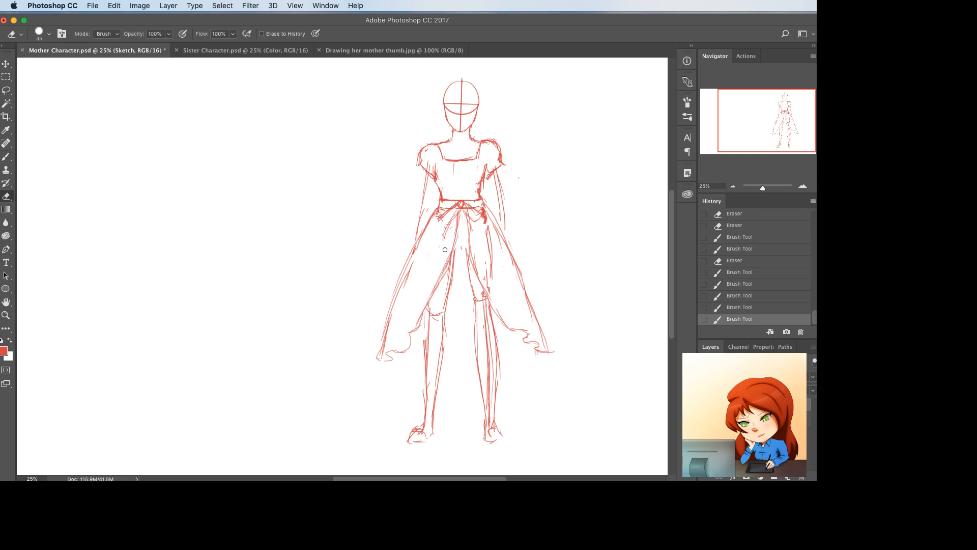
left_click_drag(444, 261, 442, 276)
left_click_drag(457, 235, 468, 264)
key("b")
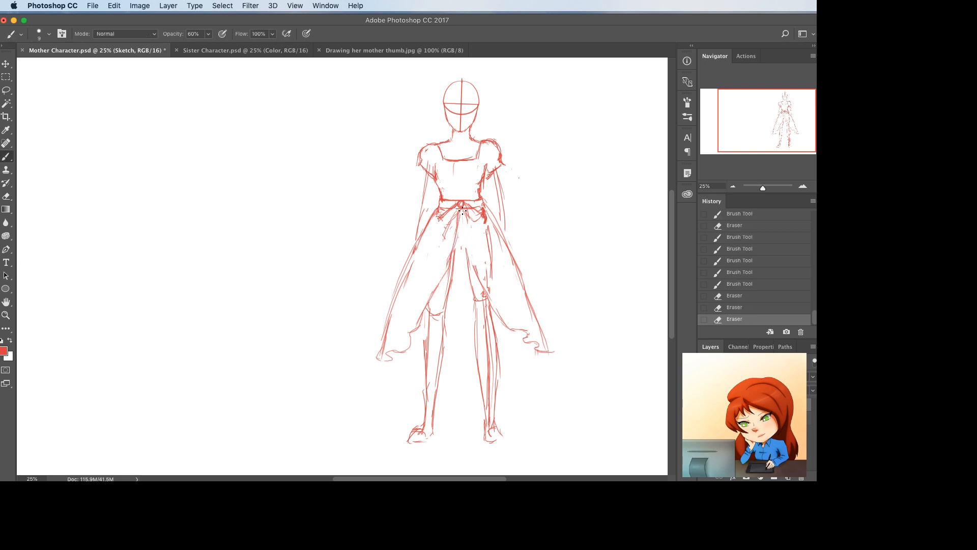
mouse_move(466, 211)
left_mouse_down()
mouse_move(459, 240)
mouse_move(469, 282)
mouse_move(490, 275)
mouse_move(499, 250)
mouse_move(505, 257)
left_mouse_up()
- Erase the remaining stray leg and fold lines inside both overskirt panels
key("e")
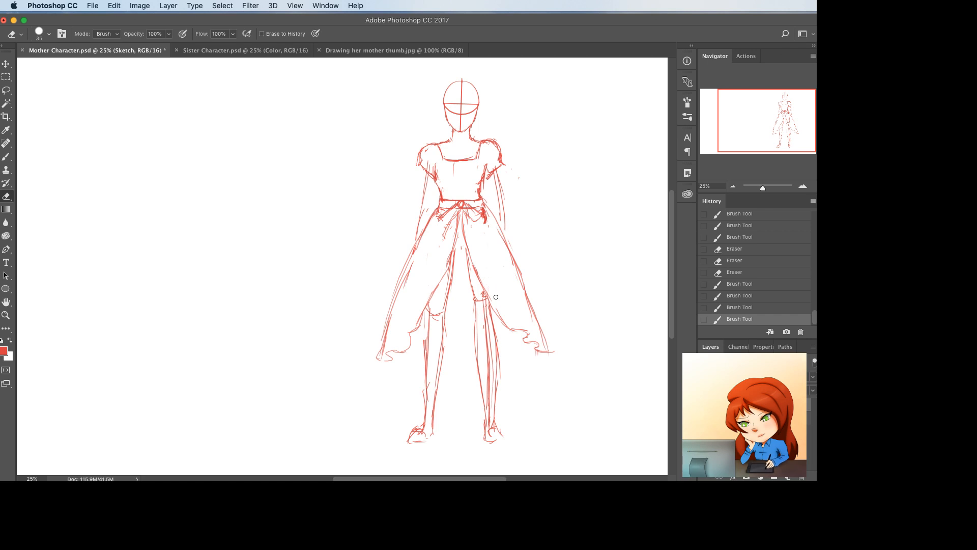
left_click_drag(496, 297, 494, 295)
left_click_drag(413, 262, 402, 333)
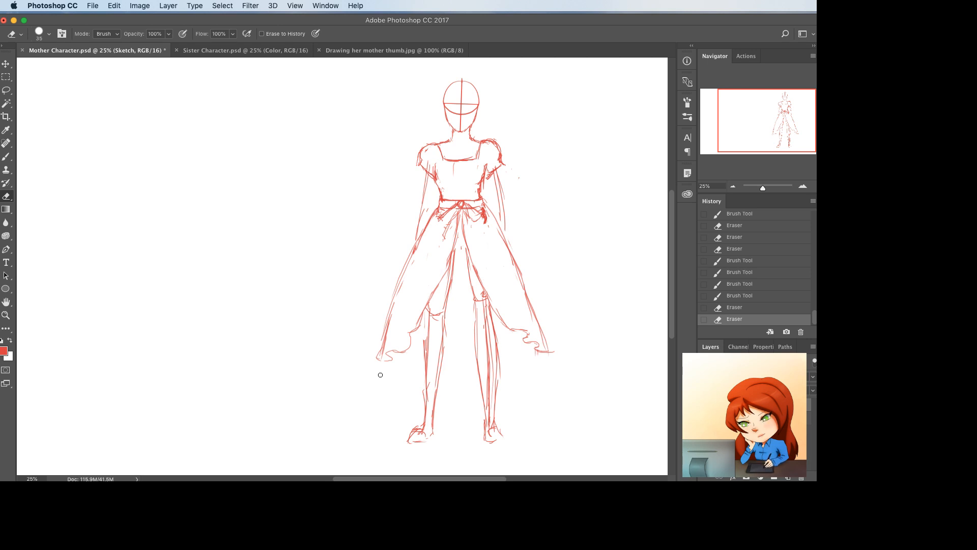
key("b")
key("e")
left_click_drag(450, 224, 446, 231)
key("b")
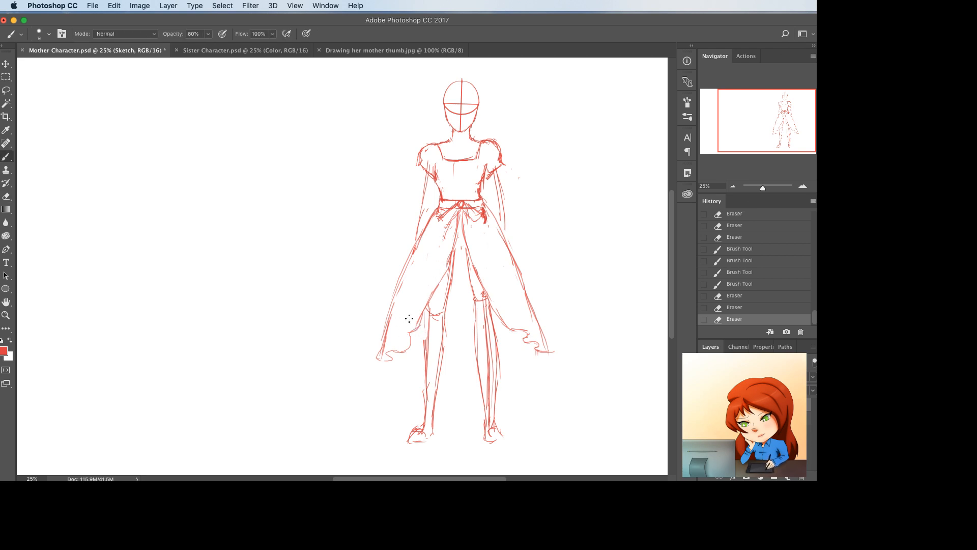
- Draw the long underskirt's left edge from the overskirt corner to the floor and its wavy hem across the feet
left_click_drag(382, 361, 346, 412)
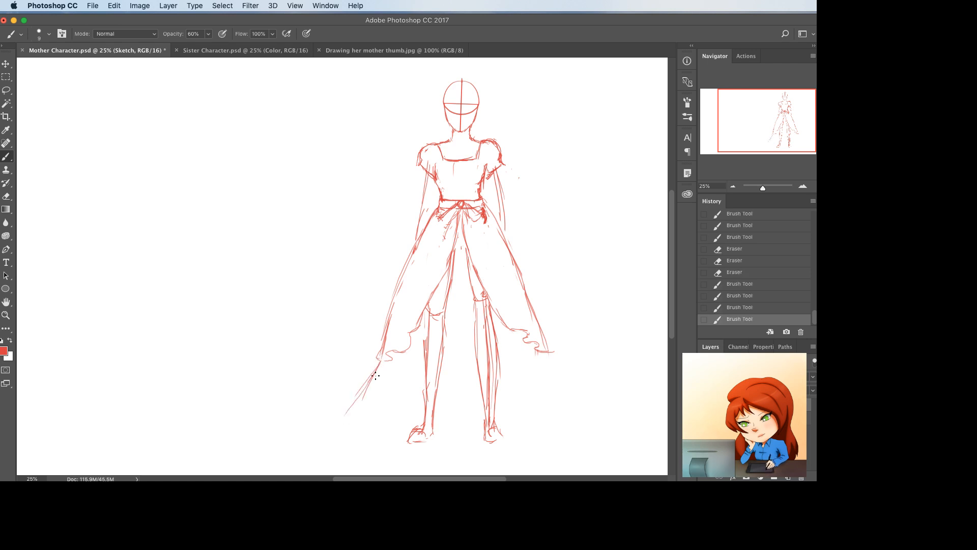
key("super+z")
left_click_drag(377, 369, 349, 412)
key("e")
mouse_move(374, 372)
left_mouse_down()
mouse_move(342, 427)
mouse_move(357, 436)
mouse_move(468, 453)
mouse_move(546, 437)
left_mouse_up()
- Draw the underskirt's right edge flaring to the floor and join it to the wavy hem
key("b")
left_click_drag(546, 352, 565, 398)
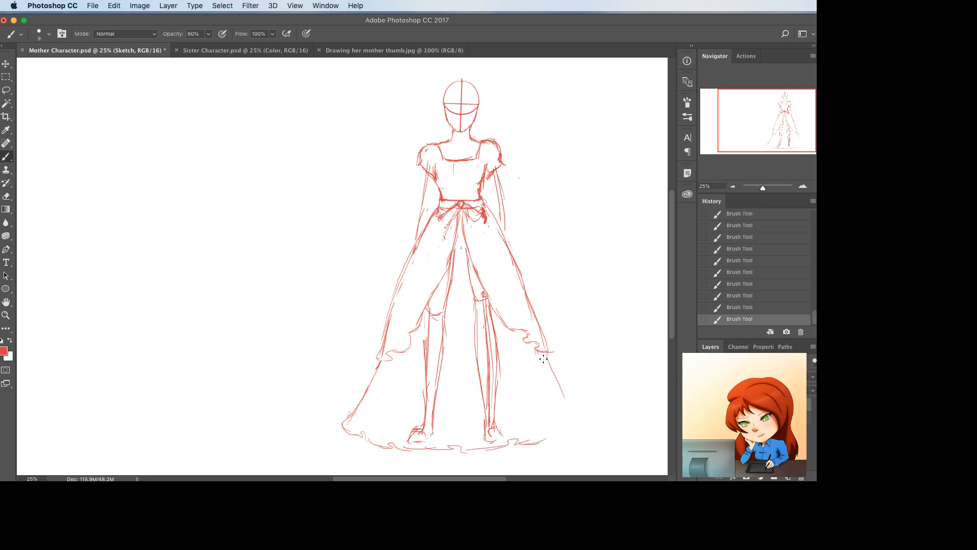
mouse_move(543, 355)
left_mouse_down()
mouse_move(564, 415)
mouse_move(558, 397)
left_mouse_up()
mouse_move(544, 359)
left_mouse_down()
mouse_move(574, 423)
mouse_move(528, 439)
left_mouse_up()
key("e")
key("b")
left_click_drag(547, 439, 519, 445)
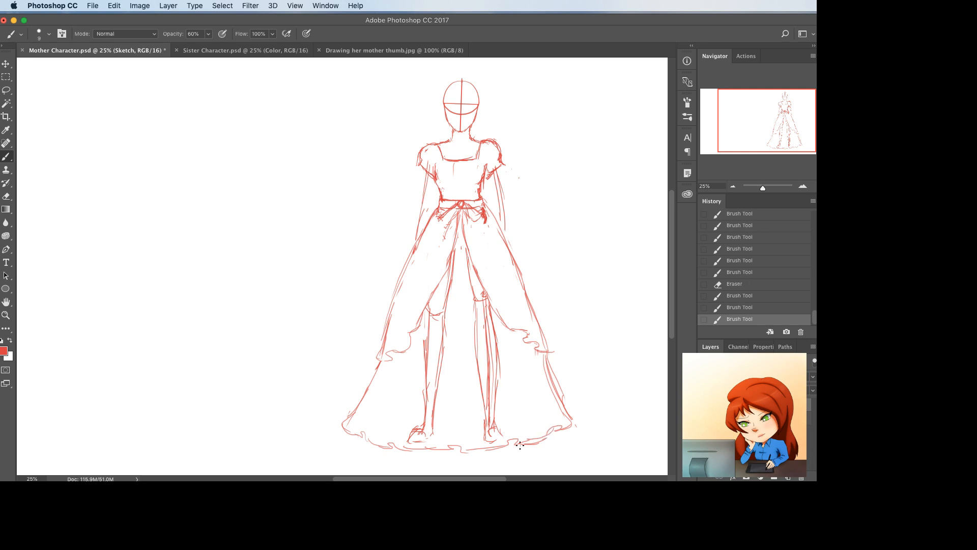
- Lasso the leg construction lines inside the underskirt, delete them and clear the selection
key("e")
key("l")
mouse_move(412, 399)
left_mouse_down()
mouse_move(398, 439)
mouse_move(478, 440)
mouse_move(514, 412)
mouse_move(499, 322)
left_mouse_up()
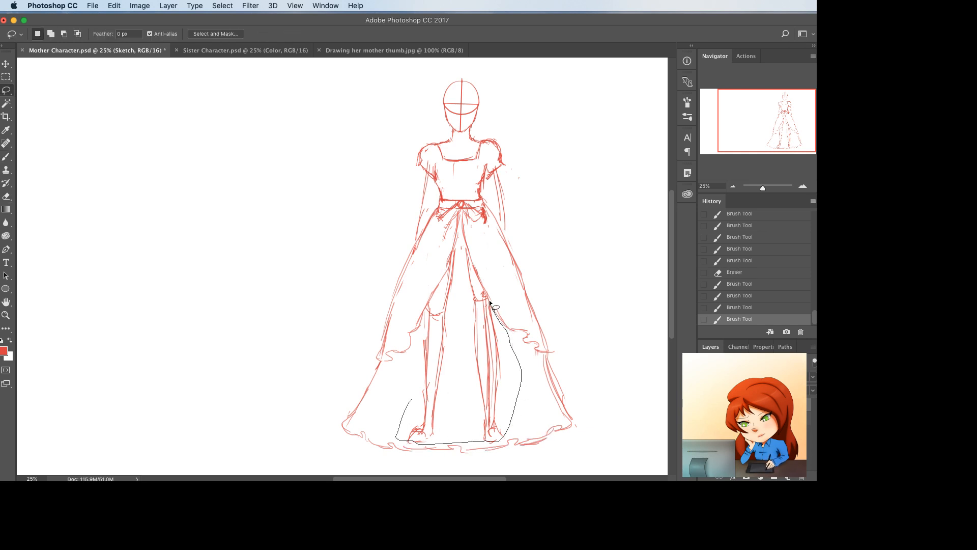
left_click_drag(467, 263, 453, 259)
left_click_drag(422, 324, 423, 386)
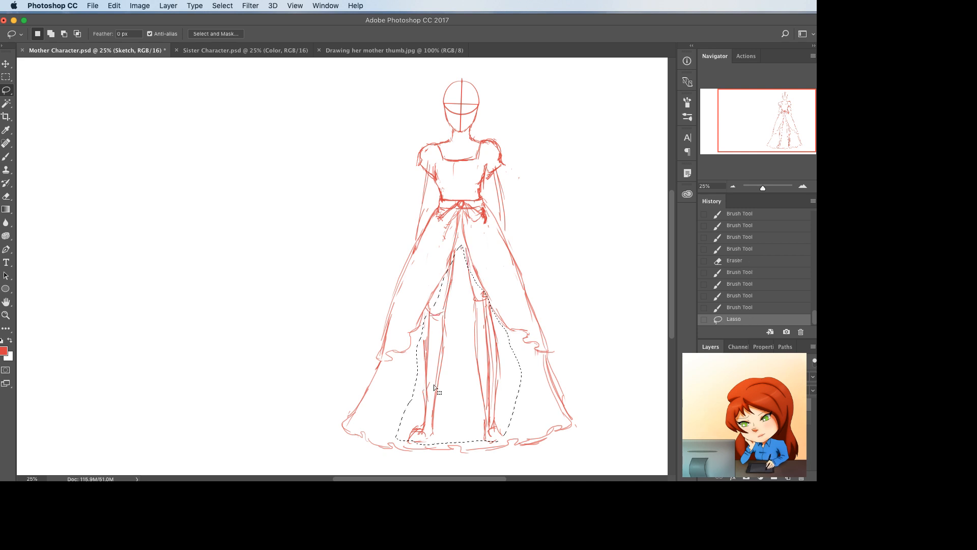
key("BackSpace")
key("super+d")
- Draw three wavy ruffle tiers across the underskirt between the overskirt opening and the floor hem
key("b")
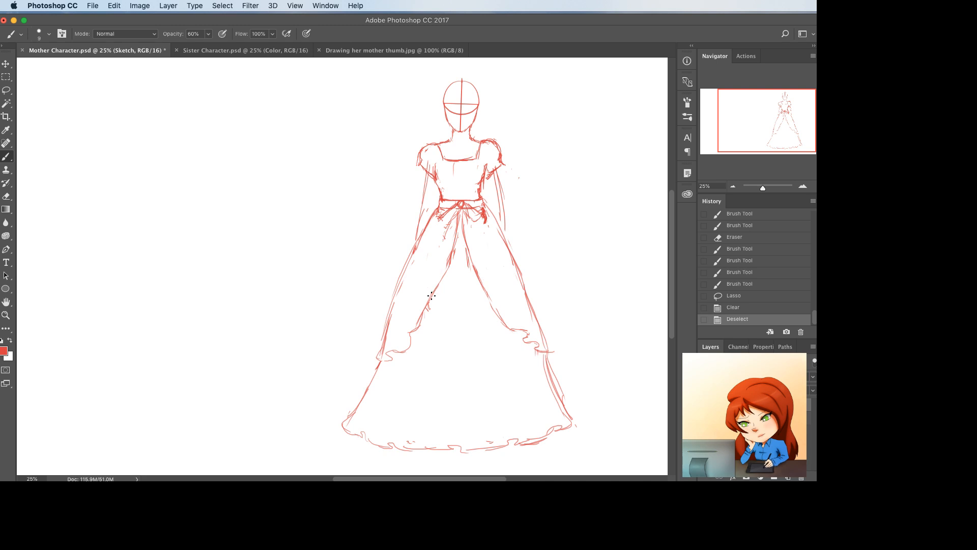
mouse_move(434, 291)
left_mouse_down()
mouse_move(483, 295)
mouse_move(435, 297)
mouse_move(444, 297)
left_mouse_up()
key("super+z")
key("e")
key("b")
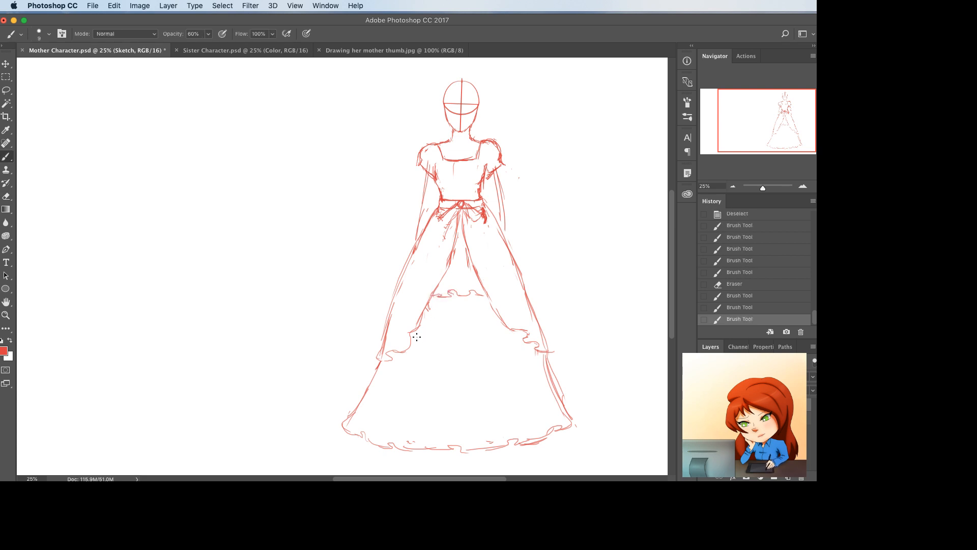
mouse_move(411, 337)
left_mouse_down()
mouse_move(480, 345)
mouse_move(445, 348)
mouse_move(523, 340)
left_mouse_up()
key("ctrl+z")
key("super+z")
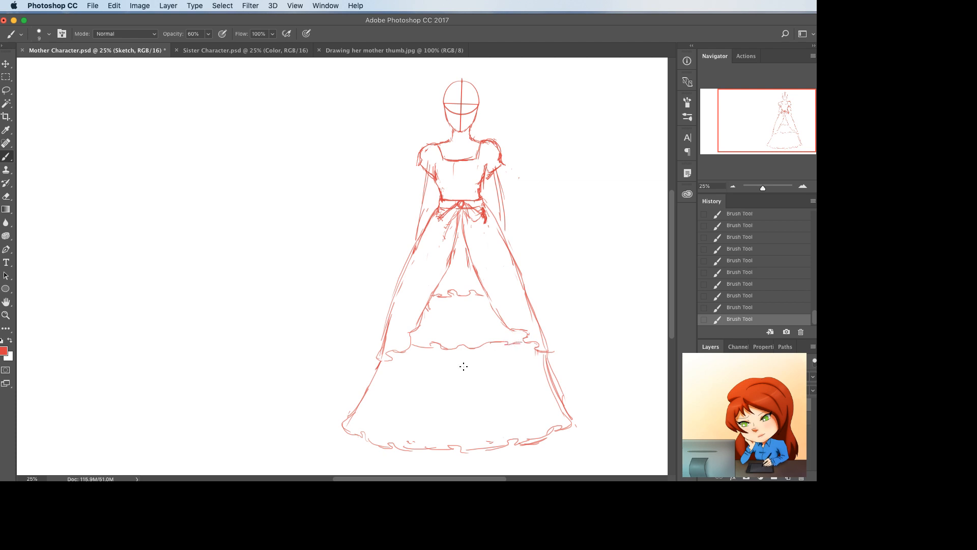
mouse_move(368, 390)
left_mouse_down()
mouse_move(450, 405)
mouse_move(555, 396)
left_mouse_up()
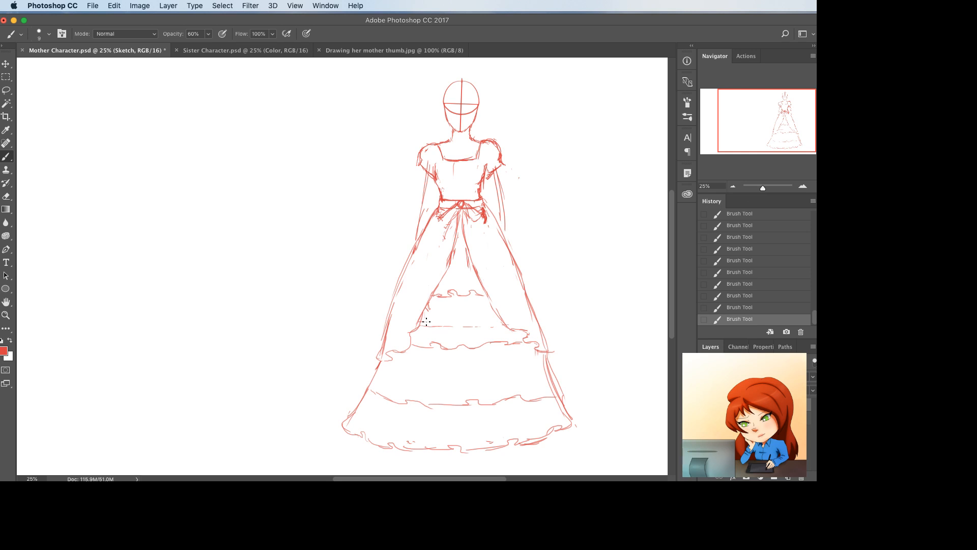
- Draw pairs of broken trim lines above the wavy edges of the upper three underskirt tiers
left_click_drag(427, 321, 467, 322)
left_click_drag(465, 274, 469, 269)
key("e")
mouse_move(395, 383)
left_mouse_down()
mouse_move(382, 378)
mouse_move(449, 377)
left_mouse_up()
key("b")
left_click(381, 372)
left_click_drag(461, 377, 491, 374)
left_click_drag(496, 373, 506, 373)
left_click_drag(512, 373, 540, 371)
- Draw two rows of broken trim lines across the lowest underskirt tier above the floor hem
left_click_drag(386, 417, 444, 423)
left_click_drag(409, 414, 421, 415)
left_click_drag(442, 418, 455, 420)
left_click_drag(465, 419, 550, 411)
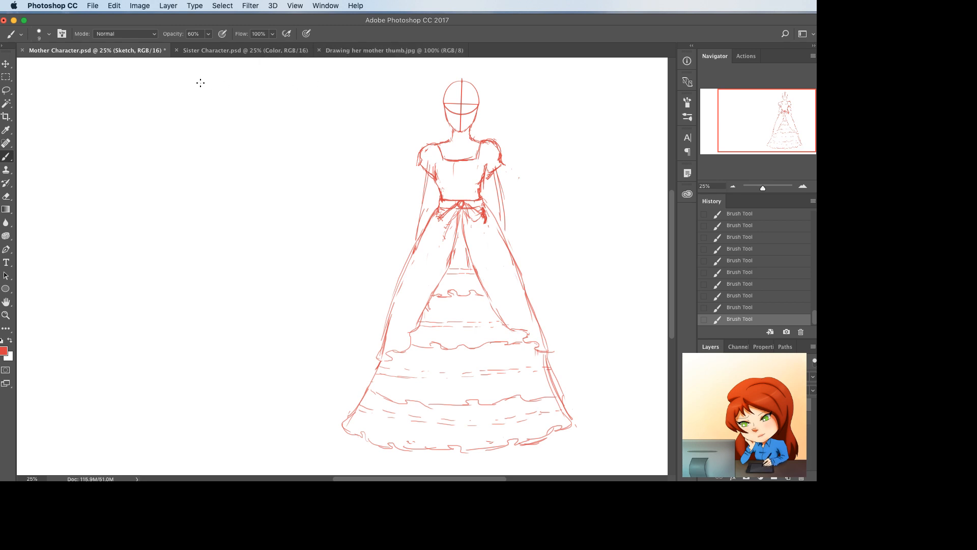
- Check the finished sister character drawing for reference and return to the mother character's head and shoulders at 100% zoom
left_click(230, 52)
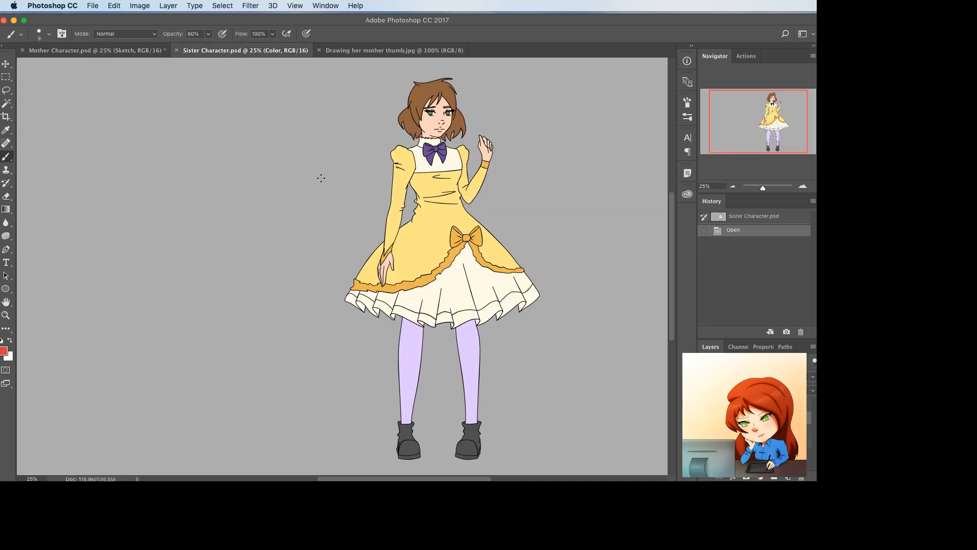
left_click(107, 52)
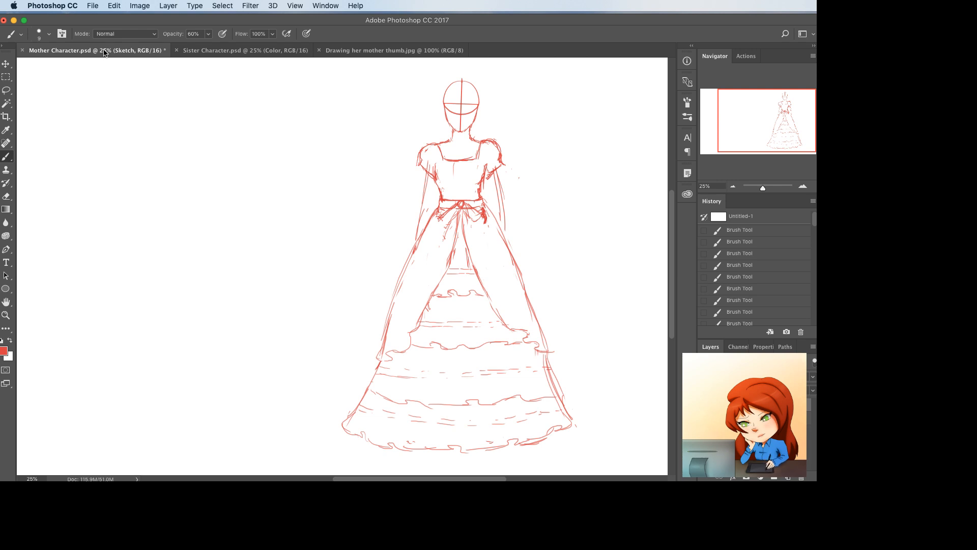
key("super+plus")
key("super+plus")
left_click_drag(582, 139, 468, 382)
key("super+plus")
left_click_drag(481, 235, 451, 321)
key("super+equal")
left_click_drag(484, 267, 392, 270)
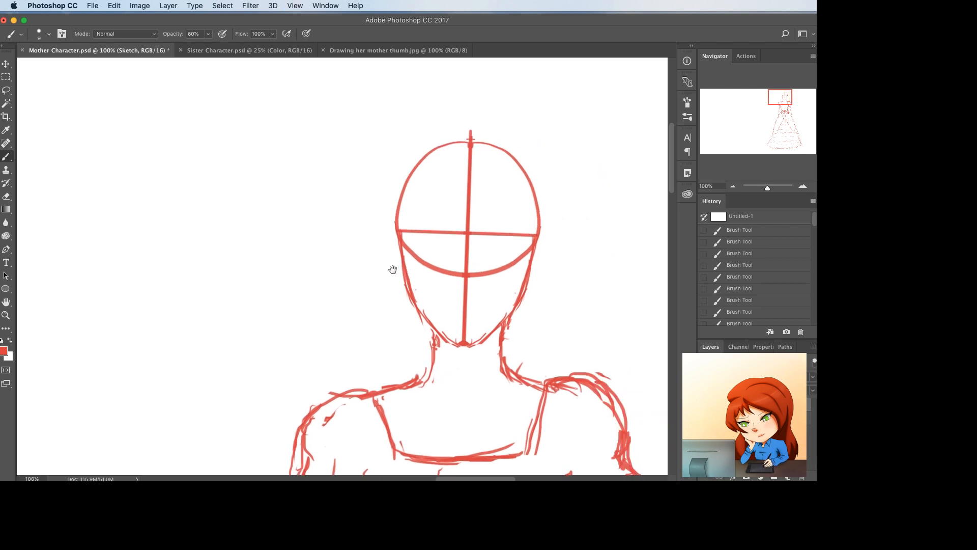
- Refine the neck lines and erase the stray marks around the left shoulder
mouse_move(519, 330)
left_mouse_down()
mouse_move(505, 366)
mouse_move(503, 331)
mouse_move(507, 383)
left_mouse_up()
left_click_drag(495, 344, 513, 381)
key("e")
mouse_move(432, 369)
left_mouse_down()
mouse_move(430, 338)
mouse_move(435, 362)
mouse_move(410, 386)
mouse_move(391, 379)
mouse_move(399, 377)
mouse_move(343, 408)
mouse_move(374, 393)
left_mouse_up()
key("b")
- Draw a wavy ruffle along the inside of the square neckline from shoulder to shoulder
key("e")
key("b")
left_click_drag(374, 391, 386, 404)
left_click_drag(384, 400, 415, 449)
mouse_move(410, 447)
left_mouse_down()
mouse_move(510, 444)
mouse_move(531, 430)
mouse_move(544, 384)
left_mouse_up()
- Draw a wavy ruffle below the left sleeve's hem and erase the arm and stray lines crossing the sleeve
scroll(552, 266, "down", 6)
scroll(552, 266, "left", 3)
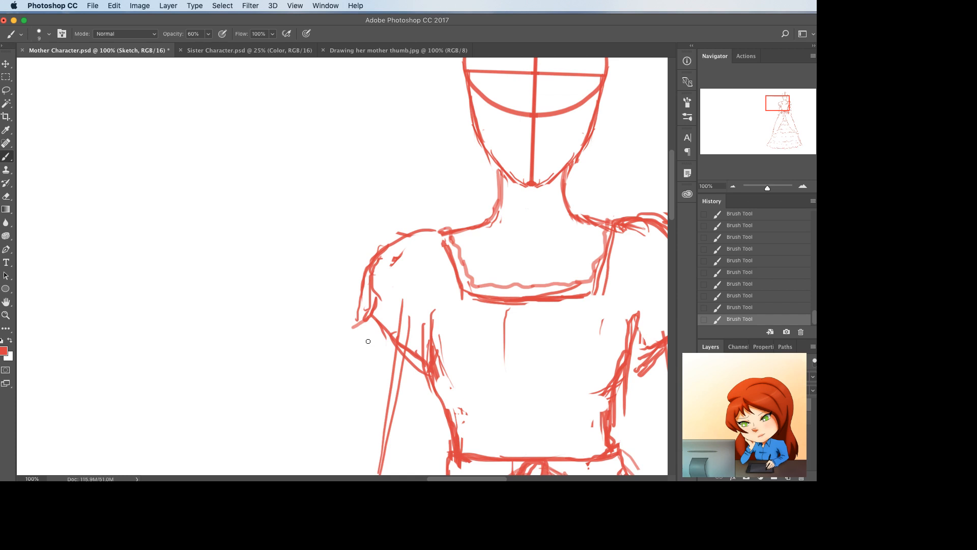
left_click_drag(352, 325, 433, 388)
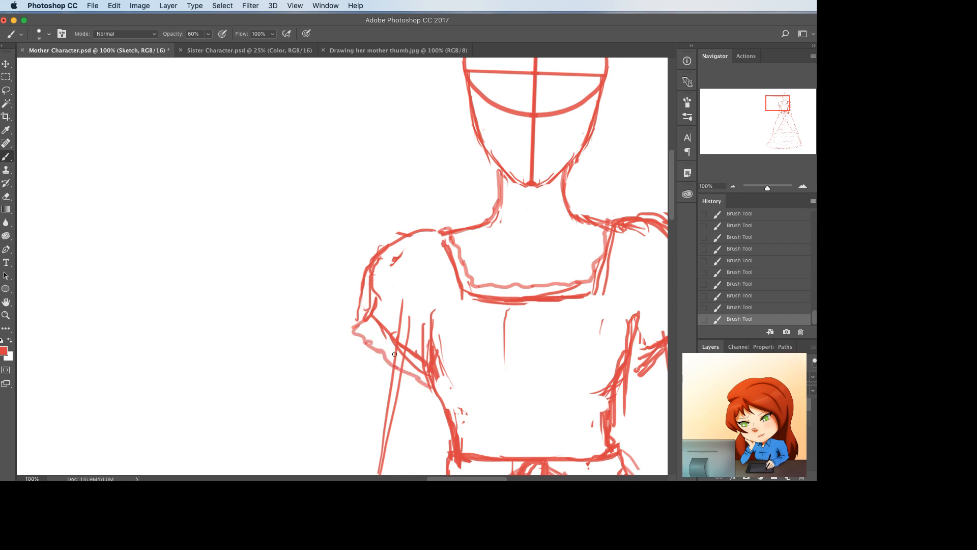
key("e")
mouse_move(394, 354)
left_mouse_down()
mouse_move(414, 369)
mouse_move(402, 323)
left_mouse_up()
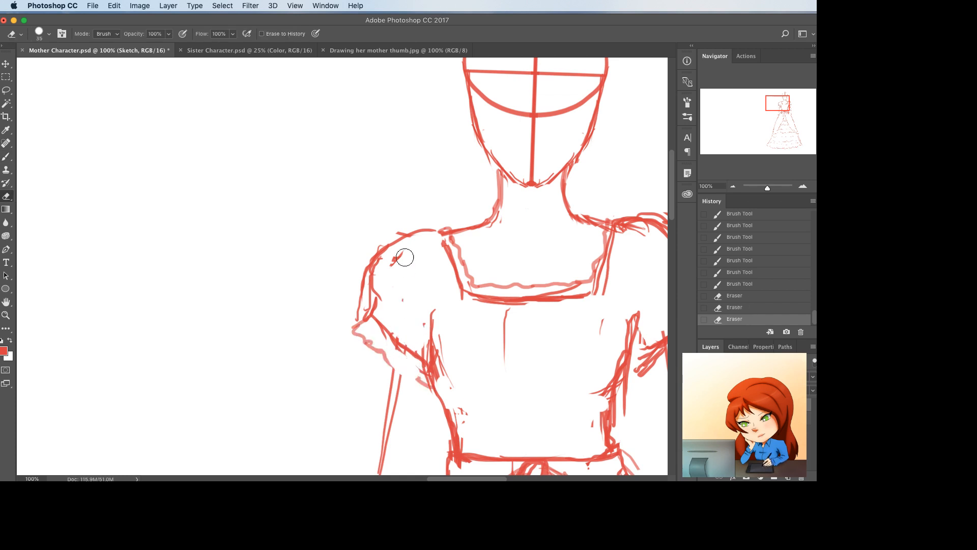
mouse_move(405, 257)
left_mouse_down()
mouse_move(354, 293)
mouse_move(360, 275)
mouse_move(358, 296)
left_mouse_up()
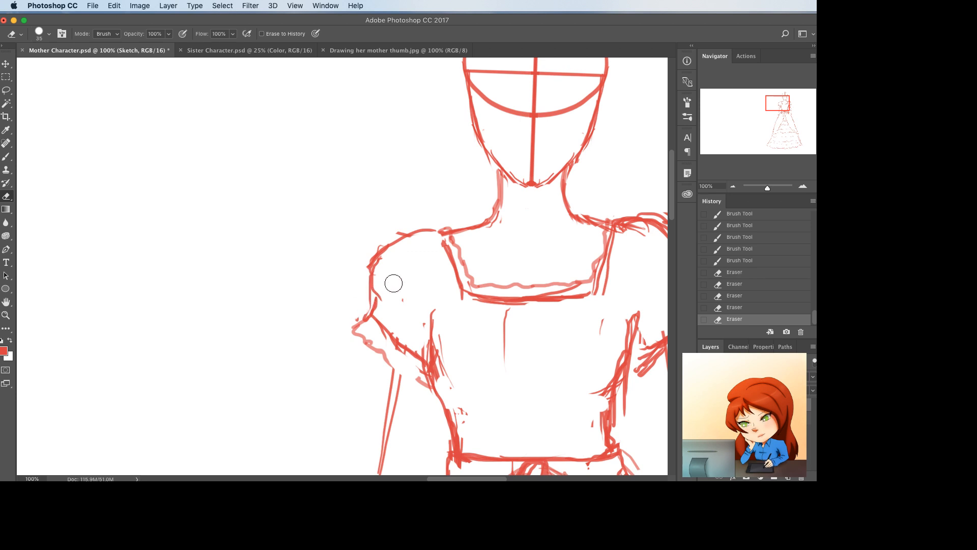
- Draw gather lines fanning out from the left puff sleeve's shoulder seam
key("b")
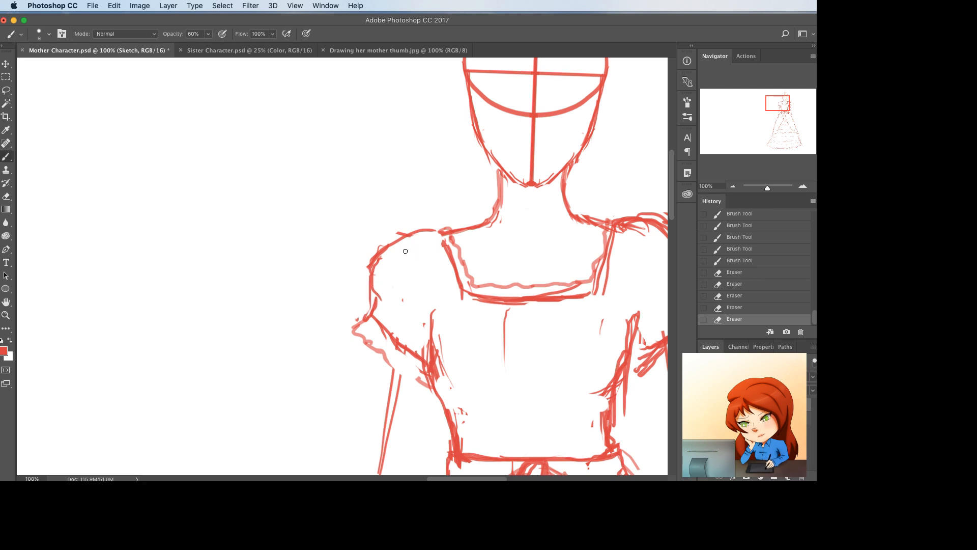
mouse_move(405, 251)
left_mouse_down()
mouse_move(436, 241)
mouse_move(427, 252)
left_mouse_up()
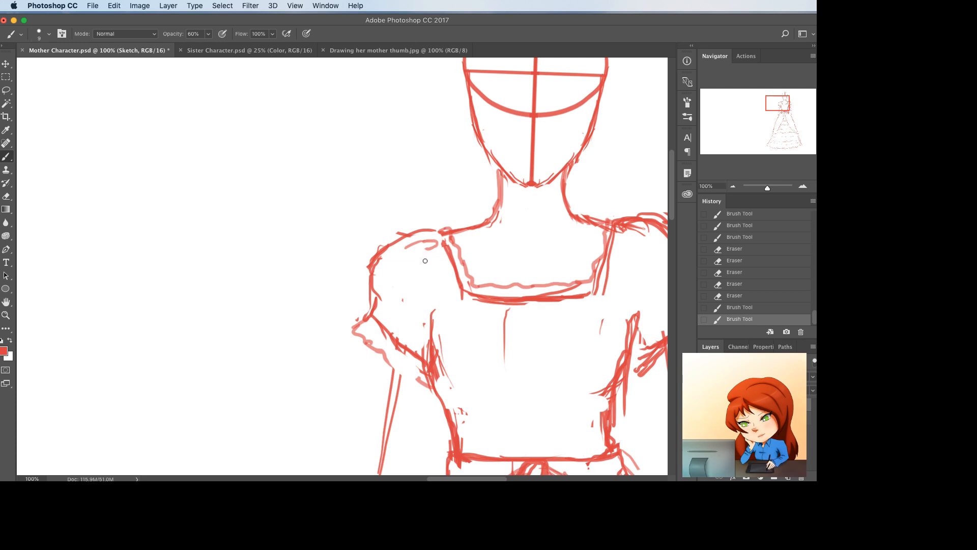
mouse_move(399, 279)
left_mouse_down()
mouse_move(439, 254)
mouse_move(425, 276)
left_mouse_up()
left_click_drag(427, 276, 408, 292)
key("super+z")
mouse_move(451, 267)
left_mouse_down()
mouse_move(433, 286)
mouse_move(441, 288)
mouse_move(398, 305)
left_mouse_up()
key("super+z")
key("e")
key("b")
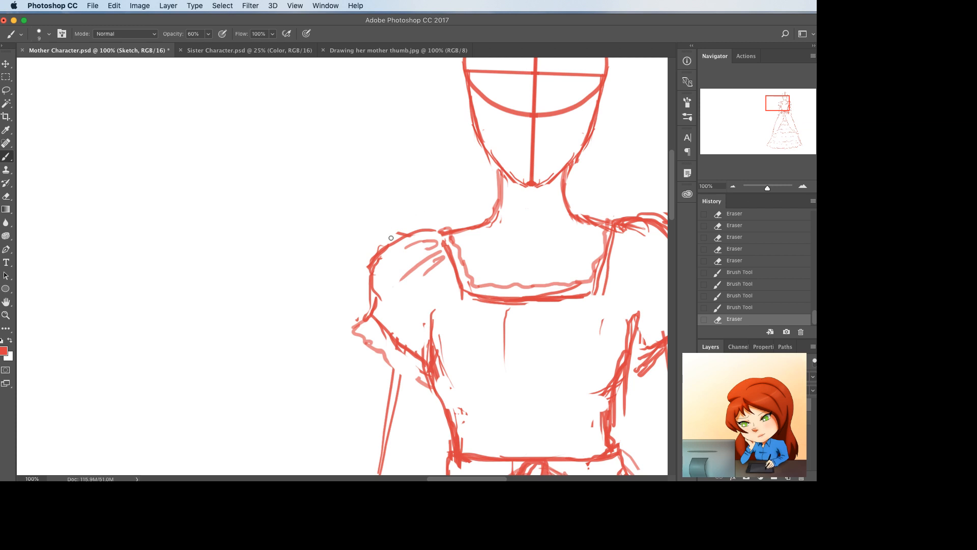
- Draw fold lines rising from the left sleeve's hem and gather lines at the right sleeve's shoulder seam
mouse_move(385, 307)
left_mouse_down()
mouse_move(382, 324)
mouse_move(402, 289)
left_mouse_up()
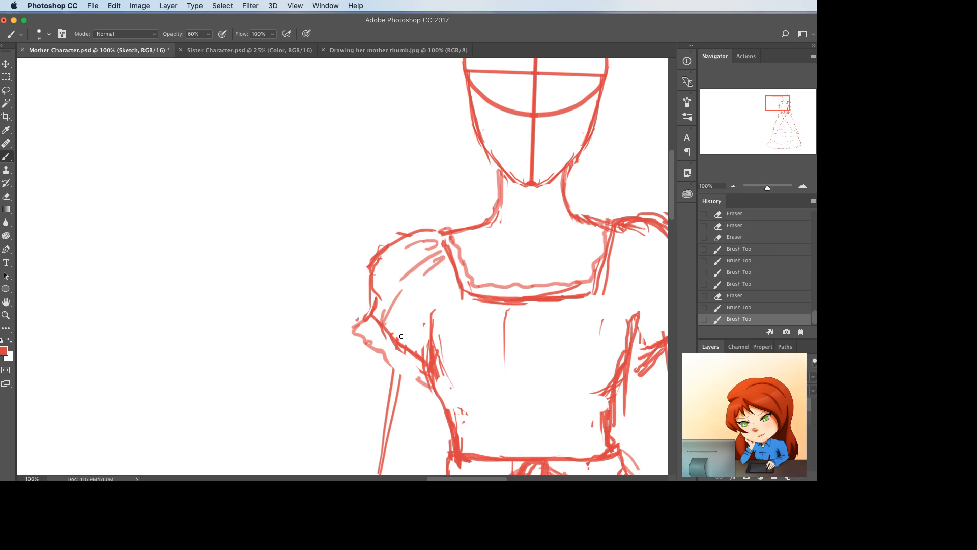
left_click_drag(402, 336, 420, 290)
left_click_drag(418, 347, 421, 326)
mouse_move(420, 334)
left_mouse_down()
mouse_move(430, 300)
mouse_move(380, 278)
mouse_move(378, 300)
left_mouse_up()
scroll(412, 232, "right", 5)
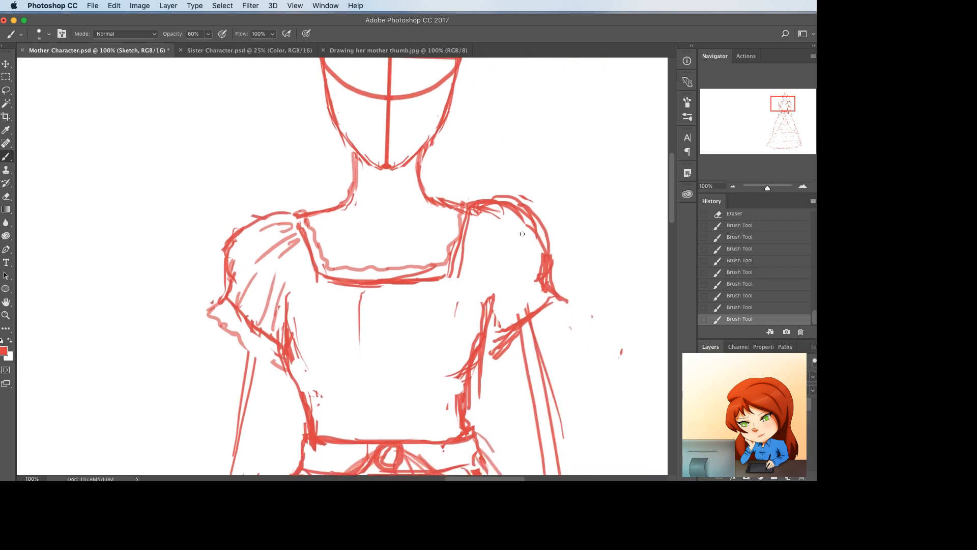
mouse_move(481, 213)
left_mouse_down()
mouse_move(510, 234)
mouse_move(489, 238)
mouse_move(510, 276)
left_mouse_up()
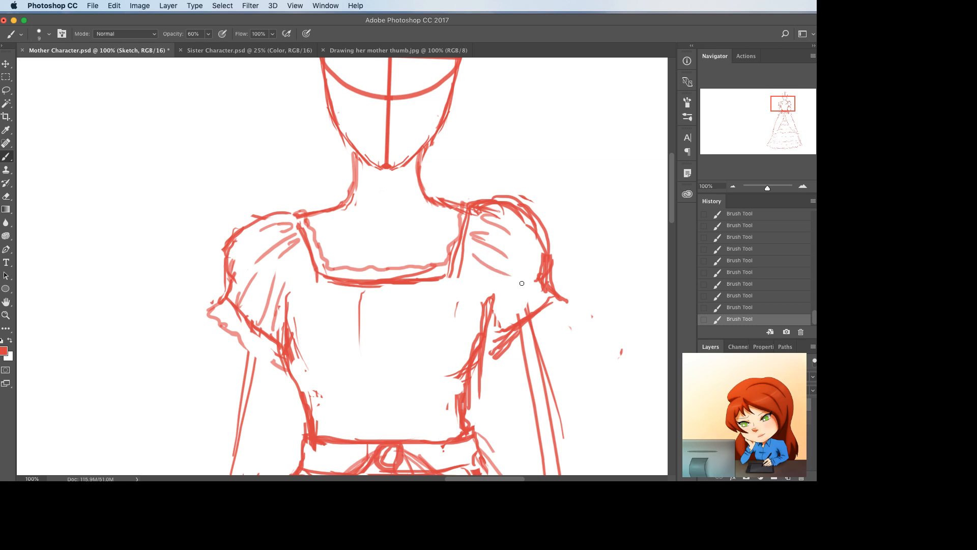
- Erase the messy lower edge of the right sleeve and redraw the bodice's right side line
key("e")
mouse_move(509, 316)
left_mouse_down()
mouse_move(501, 333)
mouse_move(550, 295)
mouse_move(493, 355)
mouse_move(474, 360)
left_mouse_up()
key("b")
mouse_move(493, 291)
left_mouse_down()
mouse_move(482, 342)
mouse_move(453, 371)
left_mouse_up()
key("e")
left_click_drag(469, 325, 448, 377)
- Erase the rough strokes on the bodice's left side and redraw its edge from armpit to waist
left_click_drag(287, 307, 304, 385)
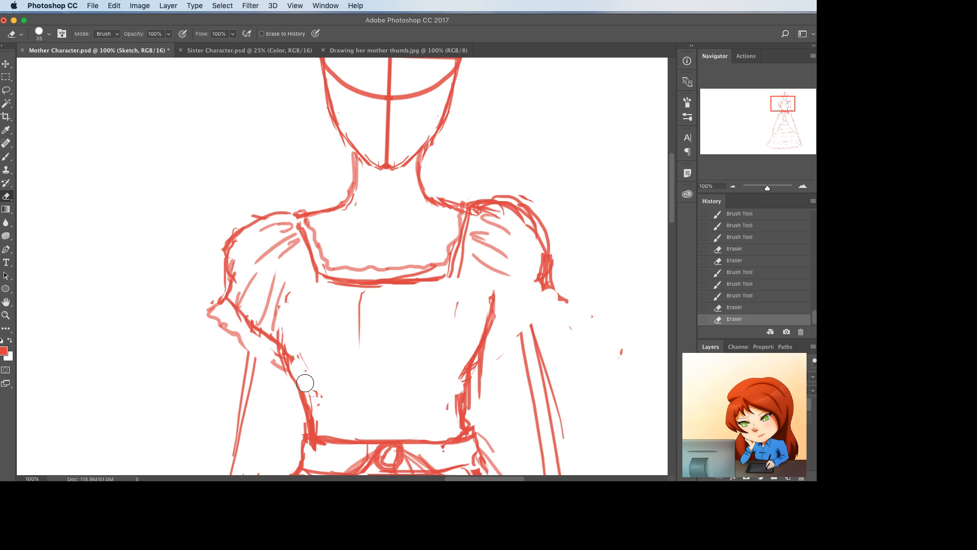
left_click_drag(295, 346, 303, 392)
key("b")
left_click_drag(285, 288, 288, 361)
left_click_drag(283, 315, 304, 381)
- Draw a gathered left waist edge and short fold lines rising from the belt on the bodice
mouse_move(288, 356)
left_mouse_down()
mouse_move(316, 394)
mouse_move(307, 400)
mouse_move(311, 432)
mouse_move(306, 419)
mouse_move(377, 423)
mouse_move(438, 397)
left_mouse_up()
key("e")
key("b")
mouse_move(394, 431)
left_mouse_down()
mouse_move(458, 422)
mouse_move(330, 405)
mouse_move(407, 430)
mouse_move(410, 412)
mouse_move(328, 417)
left_mouse_up()
key("e")
key("b")
left_click_drag(347, 438, 344, 384)
key("super+z")
left_click_drag(340, 438, 330, 421)
mouse_move(349, 433)
left_mouse_down()
mouse_move(362, 405)
mouse_move(384, 436)
mouse_move(382, 395)
mouse_move(388, 441)
mouse_move(382, 422)
mouse_move(400, 423)
mouse_move(445, 359)
mouse_move(443, 433)
mouse_move(446, 385)
mouse_move(474, 371)
mouse_move(479, 382)
mouse_move(469, 349)
mouse_move(460, 406)
left_mouse_up()
- Redraw the bodice's right waist edge with puckers and add a fold line above the belt
key("e")
key("b")
mouse_move(482, 348)
left_mouse_down()
mouse_move(465, 375)
mouse_move(494, 365)
mouse_move(494, 375)
mouse_move(480, 360)
mouse_move(473, 371)
mouse_move(471, 338)
mouse_move(462, 374)
mouse_move(471, 354)
mouse_move(491, 354)
mouse_move(466, 390)
mouse_move(458, 420)
left_mouse_up()
key("e")
key("b")
mouse_move(474, 404)
left_mouse_down()
mouse_move(468, 426)
mouse_move(455, 433)
mouse_move(448, 421)
mouse_move(449, 436)
left_mouse_up()
- Erase the stray vertical marks on the bodice and draw the placket's left edge from neckline to belt
key("e")
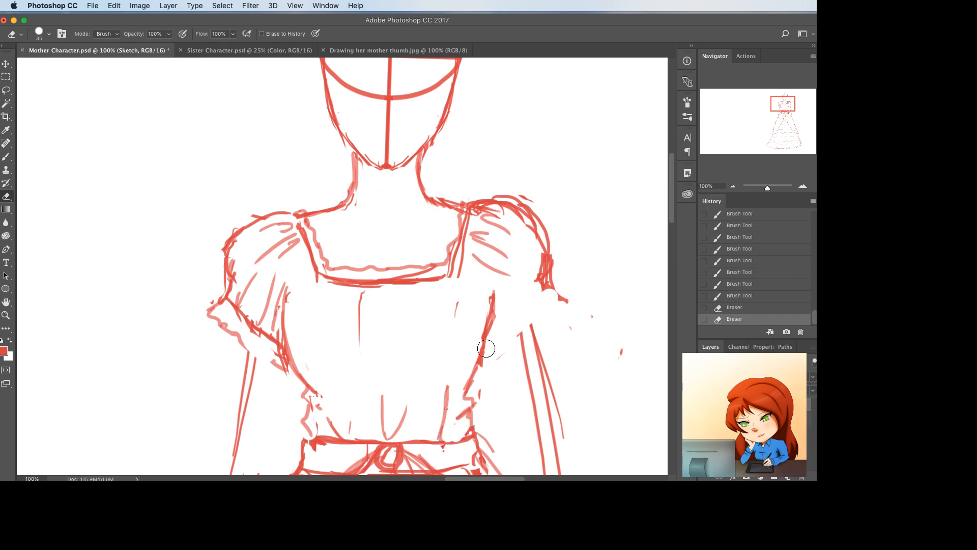
left_click_drag(458, 299, 453, 318)
left_click_drag(355, 305, 344, 342)
key("b")
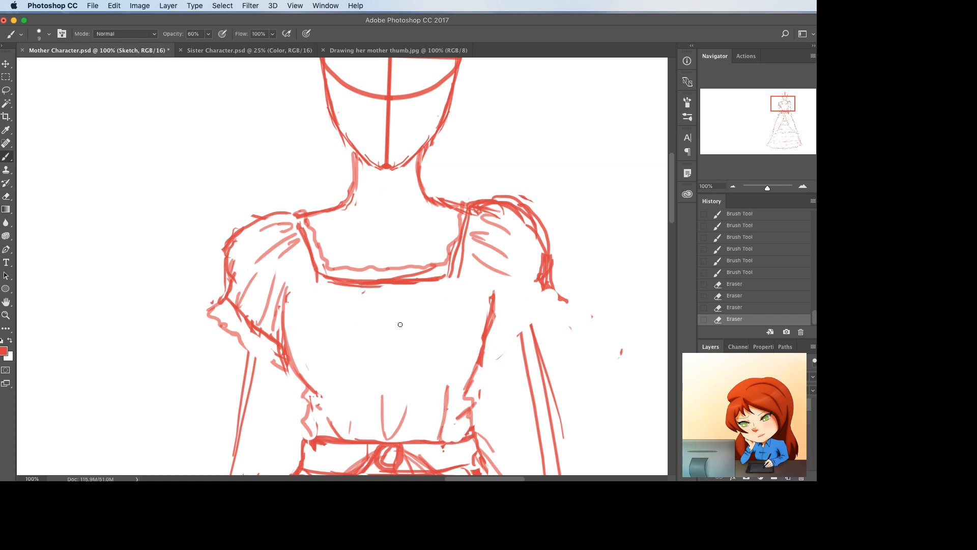
left_click_drag(365, 286, 362, 399)
left_click_drag(362, 332, 361, 421)
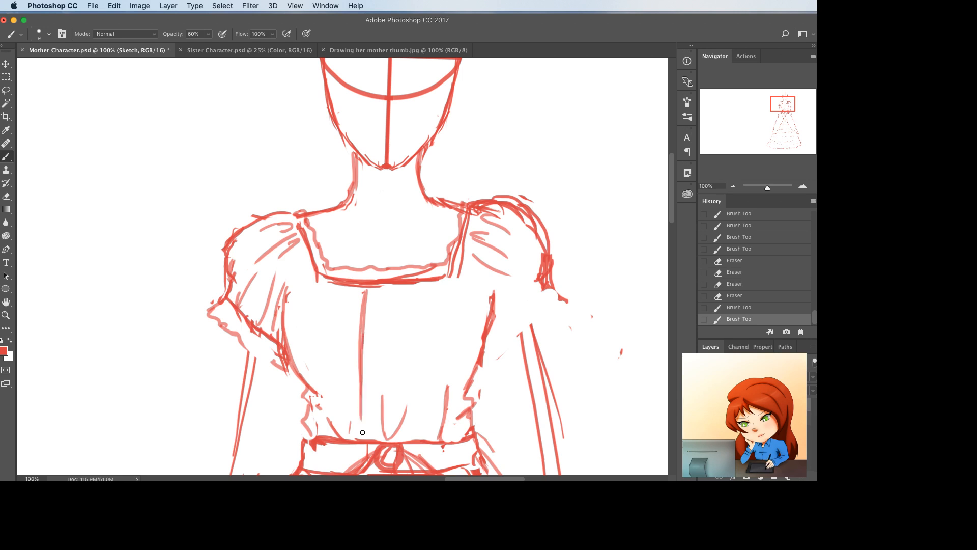
left_click_drag(362, 376, 364, 440)
- Draw the placket's right edge from neckline to belt, erasing the fold lines inside the placket
left_click_drag(417, 284, 410, 398)
mouse_move(413, 334)
left_mouse_down()
mouse_move(403, 444)
mouse_move(395, 403)
mouse_move(402, 411)
left_mouse_up()
key("e")
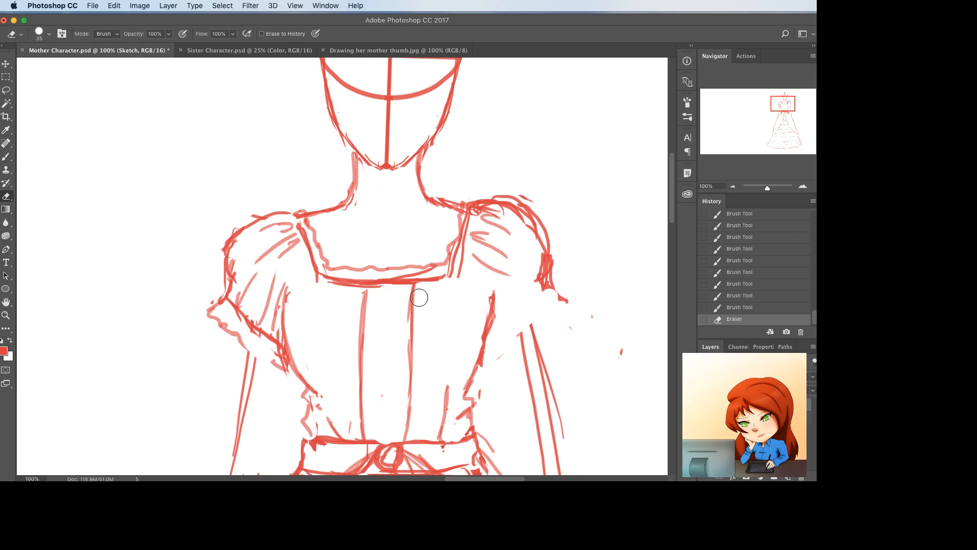
left_click_drag(418, 301, 412, 391)
key("b")
left_click_drag(414, 279, 411, 368)
left_click_drag(412, 311, 405, 421)
left_click_drag(413, 374, 405, 433)
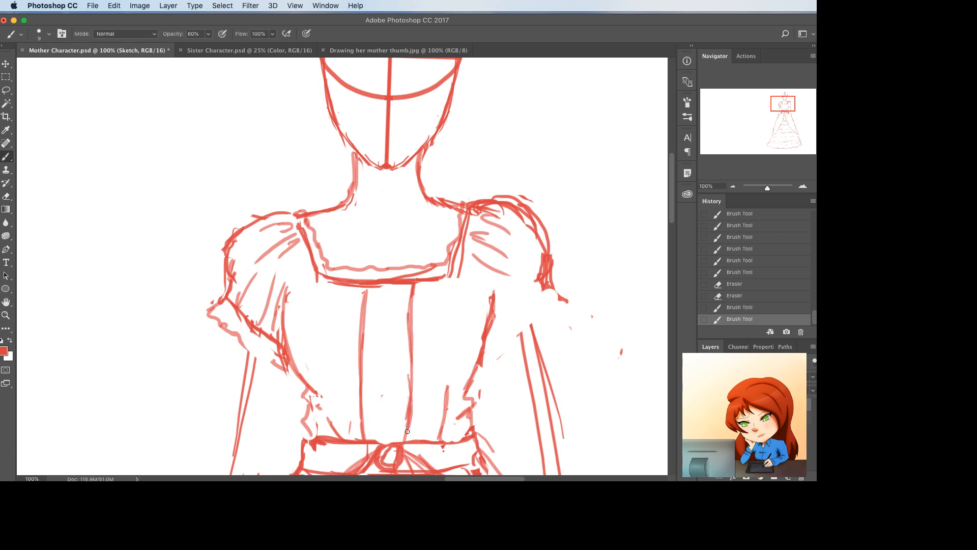
- Draw four oval buttons in a vertical row down the bodice placket
mouse_move(413, 305)
left_mouse_down()
mouse_move(411, 336)
mouse_move(393, 312)
mouse_move(375, 313)
mouse_move(396, 310)
left_mouse_up()
key("e")
key("b")
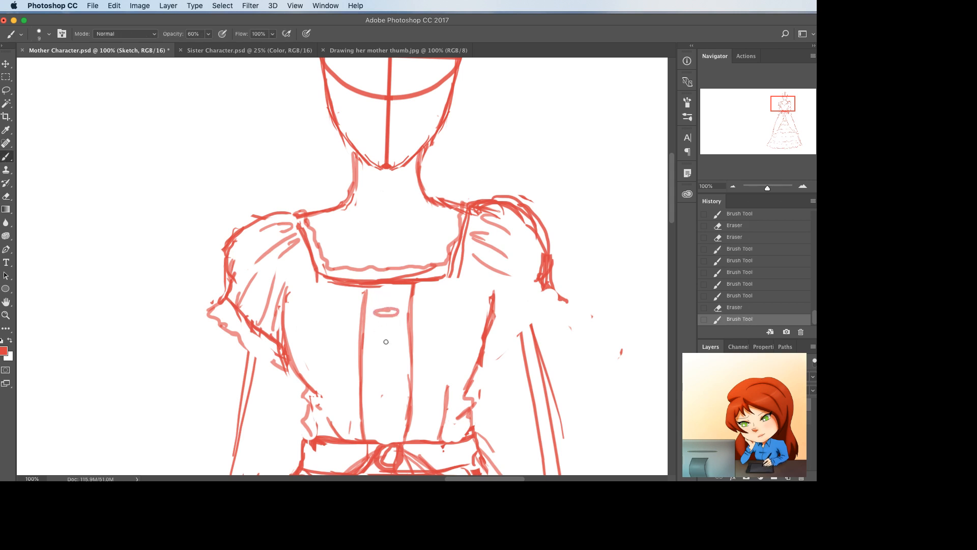
mouse_move(385, 343)
left_mouse_down()
mouse_move(395, 347)
mouse_move(376, 346)
mouse_move(377, 386)
mouse_move(398, 381)
left_mouse_up()
key("super+z")
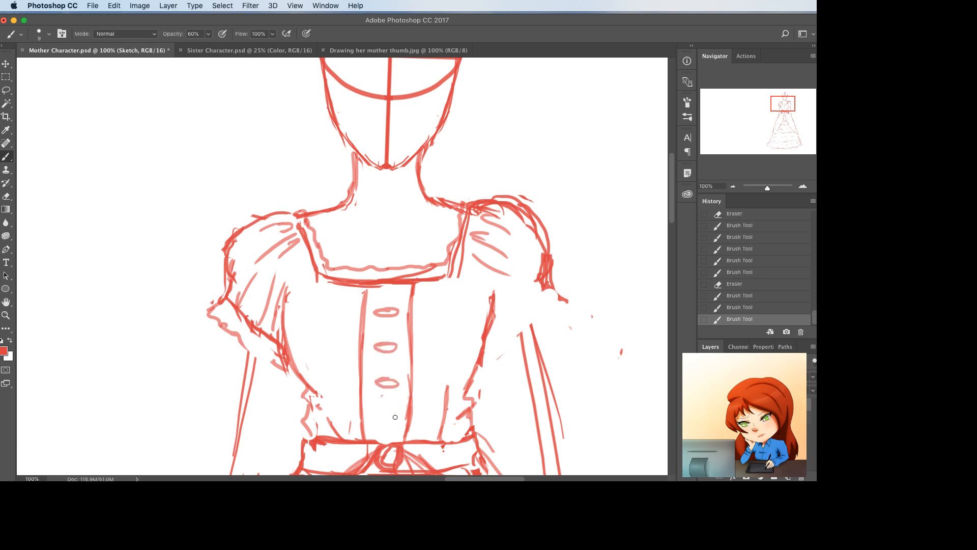
left_click_drag(382, 417, 394, 417)
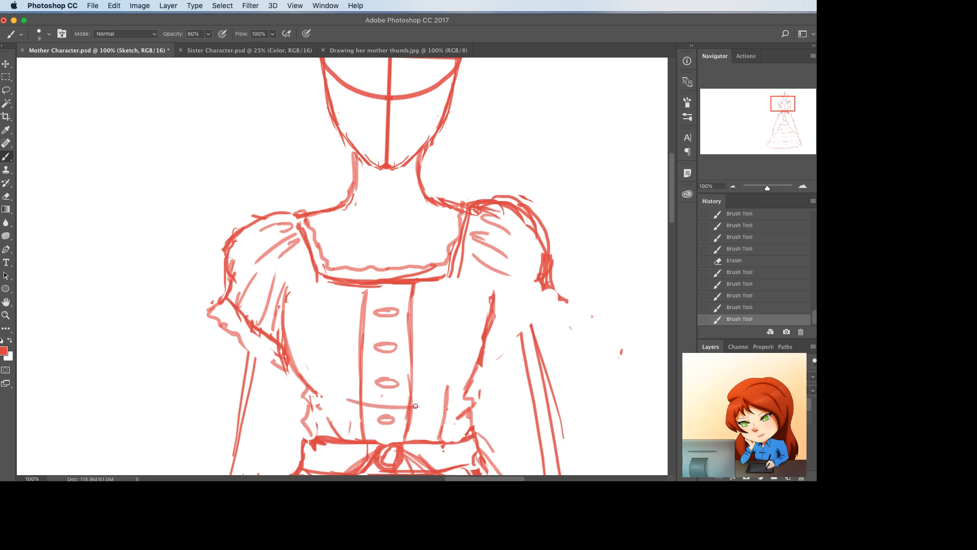
- Draw curved crease lines across the bodice's waist and clean up the neckline's lower right corner
key("super+z")
mouse_move(339, 384)
left_mouse_down()
mouse_move(425, 412)
mouse_move(431, 393)
left_mouse_up()
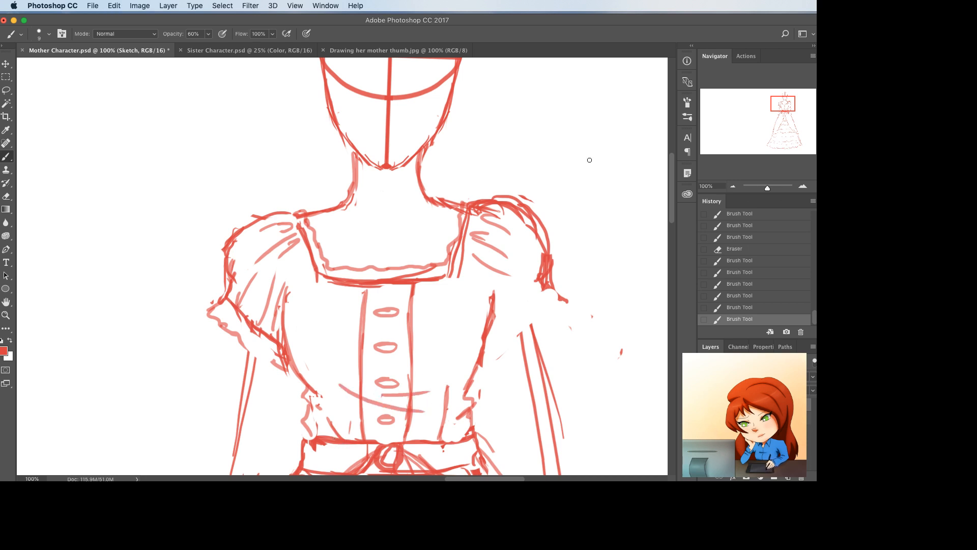
key("e")
mouse_move(458, 283)
left_mouse_down()
mouse_move(466, 259)
mouse_move(453, 278)
left_mouse_up()
key("b")
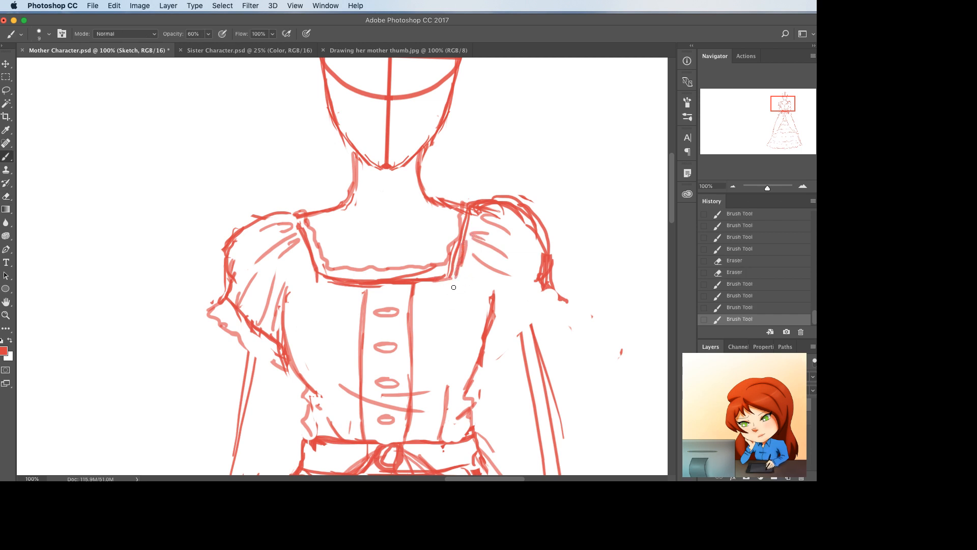
- Draw the right sleeve's hem with a wavy ruffle below it, erase the excess lines and save the document
scroll(554, 242, "down", 3)
mouse_move(538, 240)
left_mouse_down()
mouse_move(548, 252)
mouse_move(498, 282)
left_mouse_up()
mouse_move(537, 257)
left_mouse_down()
mouse_move(468, 298)
mouse_move(546, 267)
mouse_move(534, 270)
left_mouse_up()
left_click_drag(535, 270, 520, 287)
mouse_move(519, 284)
left_mouse_down()
mouse_move(467, 307)
mouse_move(486, 294)
left_mouse_up()
key("e")
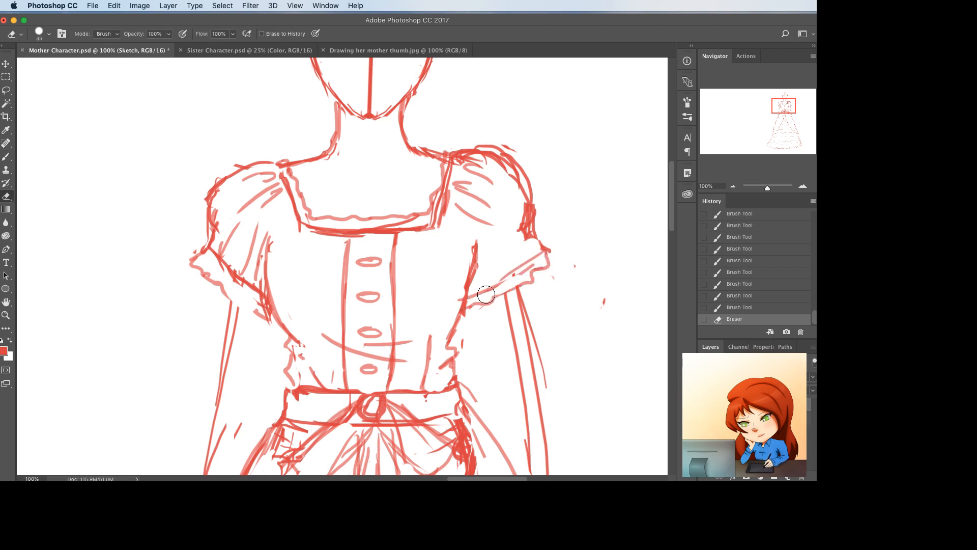
left_click_drag(524, 257, 497, 273)
key("ctrl+s")
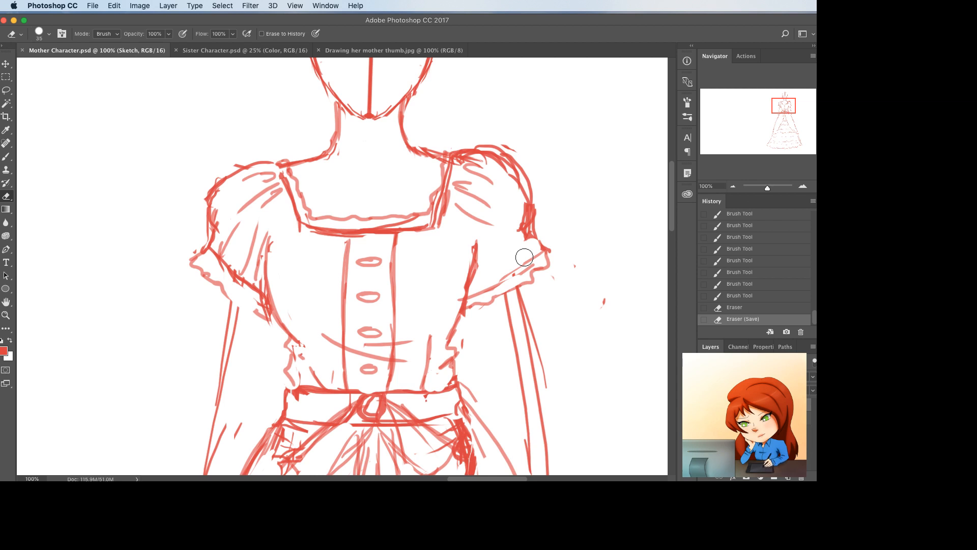
key("super+Tab")
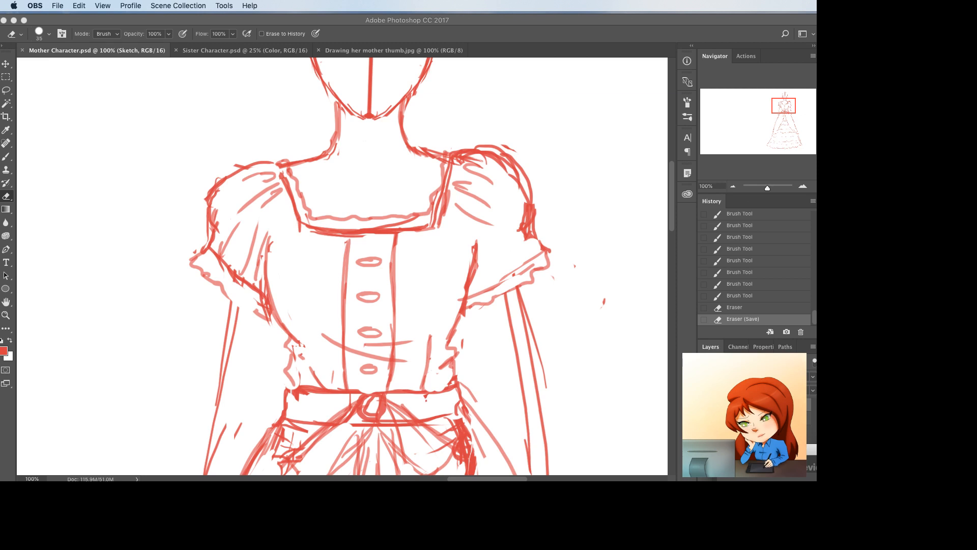
left_click(658, 460)
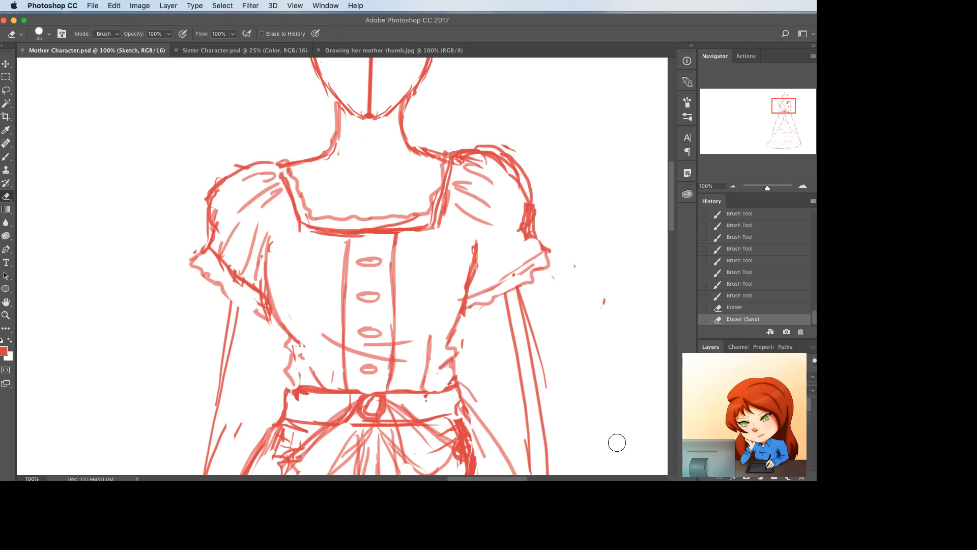
- Erase the old bow from the front of the belt and redraw the belt's upper edge
key("b")
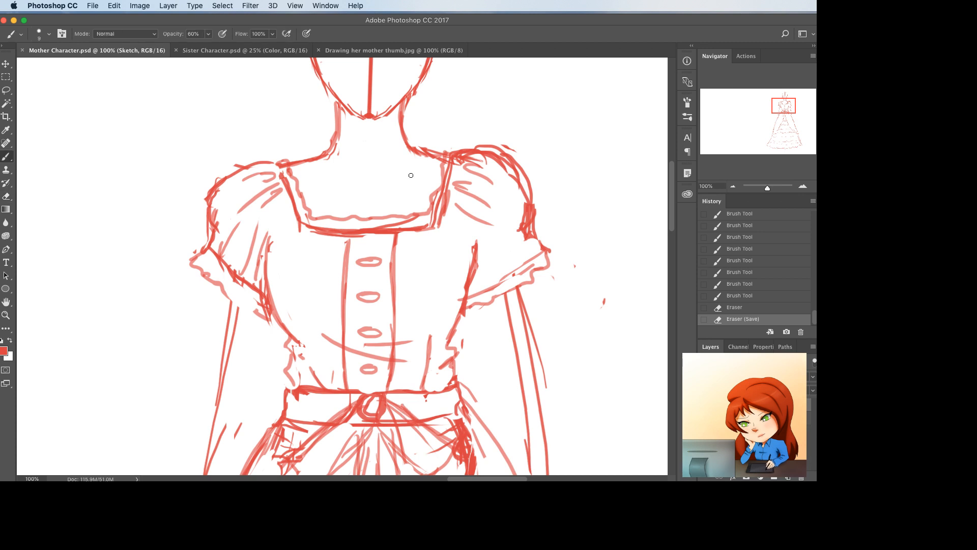
left_click_drag(349, 321, 371, 269)
key("super+minus")
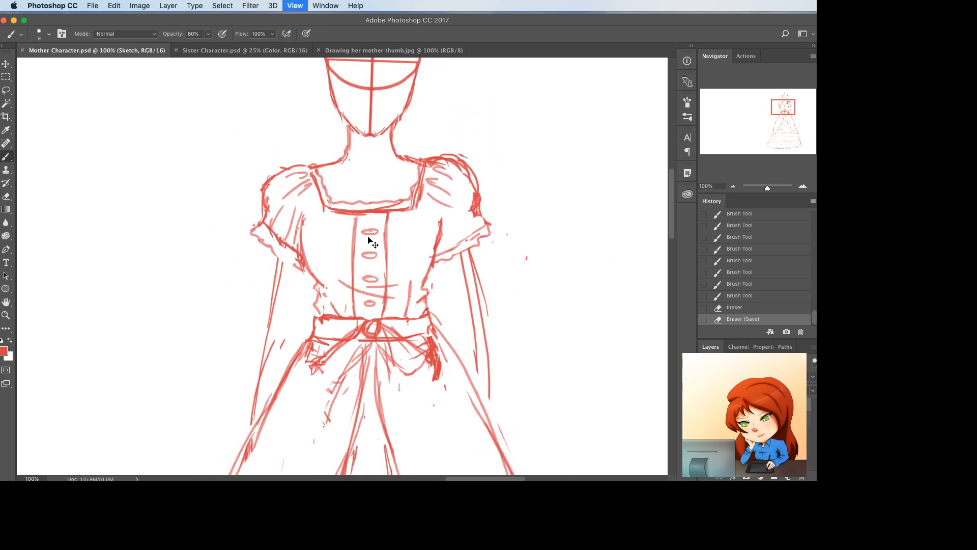
key("e")
mouse_move(379, 326)
left_mouse_down()
mouse_move(315, 379)
mouse_move(389, 354)
mouse_move(359, 342)
mouse_move(367, 321)
mouse_move(424, 313)
left_mouse_up()
key("b")
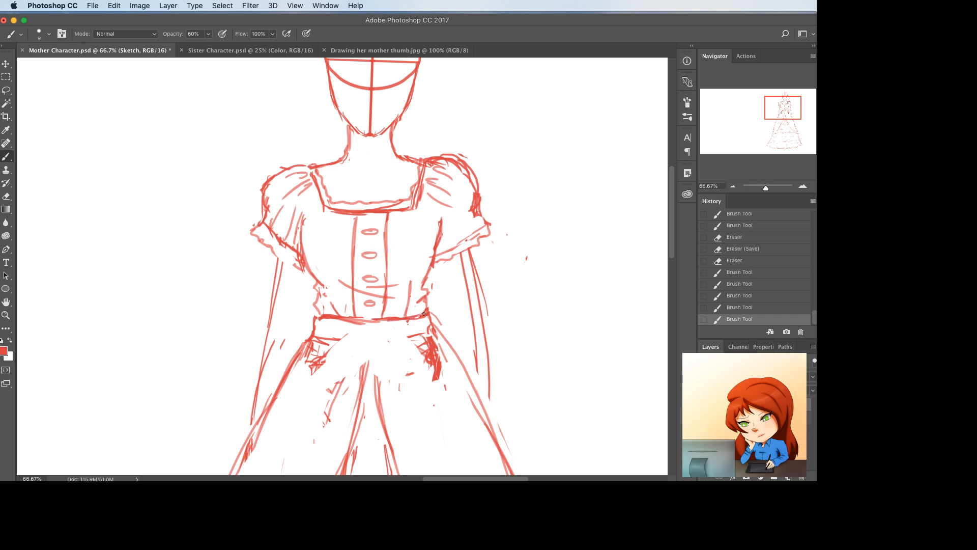
- Redraw the belt's lower edge across the waist and erase the excess marks at its right end
key("e")
key("b")
mouse_move(325, 340)
left_mouse_down()
mouse_move(366, 336)
mouse_move(319, 338)
mouse_move(345, 334)
mouse_move(307, 322)
mouse_move(415, 339)
left_mouse_up()
key("e")
key("b")
key("super+z")
key("super+z")
key("e")
mouse_move(437, 318)
left_mouse_down()
mouse_move(439, 329)
mouse_move(436, 320)
left_mouse_up()
key("b")
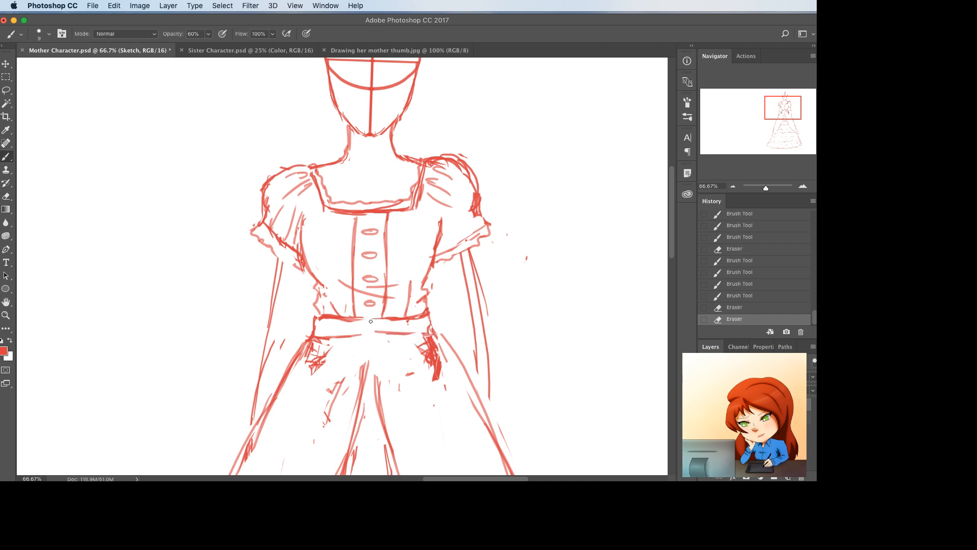
- Draw a small rounded knot at the belt's centre and erase the scribbles at the left hip
mouse_move(369, 318)
left_mouse_down()
mouse_move(363, 331)
mouse_move(376, 332)
left_mouse_up()
mouse_move(377, 321)
left_mouse_down()
mouse_move(377, 333)
mouse_move(363, 331)
mouse_move(375, 334)
left_mouse_up()
mouse_move(376, 318)
left_mouse_down()
mouse_move(321, 364)
mouse_move(348, 338)
mouse_move(321, 348)
left_mouse_up()
key("super+z")
key("e")
left_click_drag(284, 384, 296, 381)
key("b")
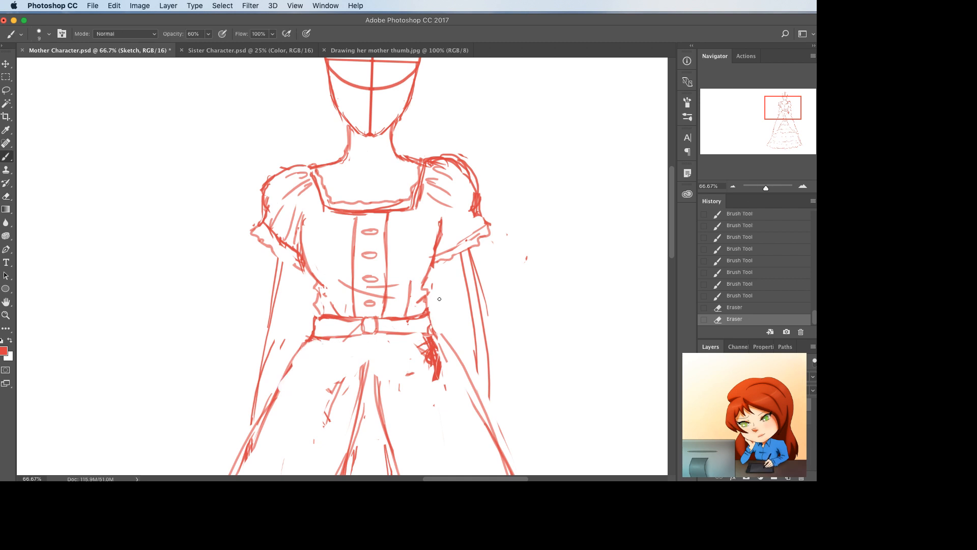
- Erase the ruffled side edges of the bodice above the belt and redraw them as smooth waist lines
key("e")
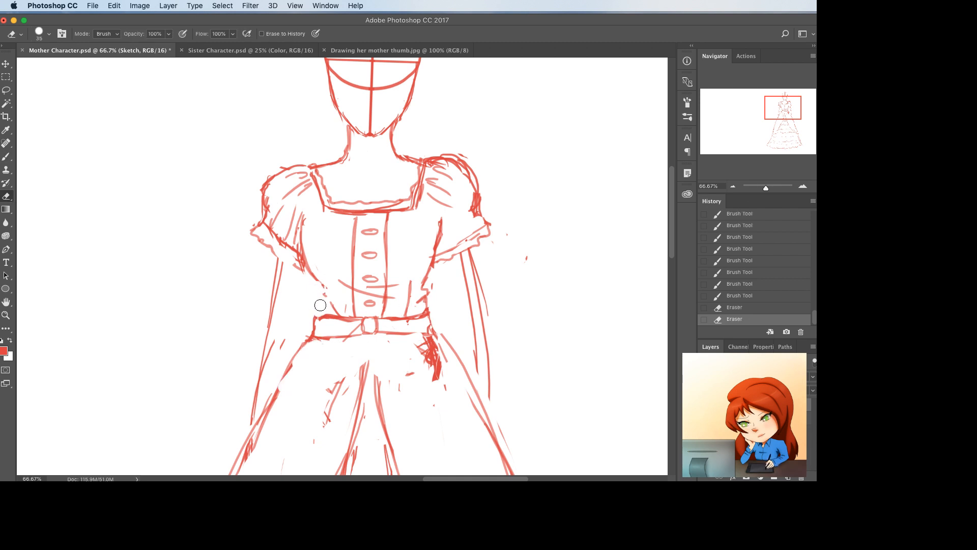
key("b")
left_click_drag(315, 277, 319, 307)
key("super+z")
left_click_drag(320, 303, 319, 316)
left_click_drag(319, 309, 320, 316)
key("e")
left_click_drag(428, 291, 426, 308)
key("b")
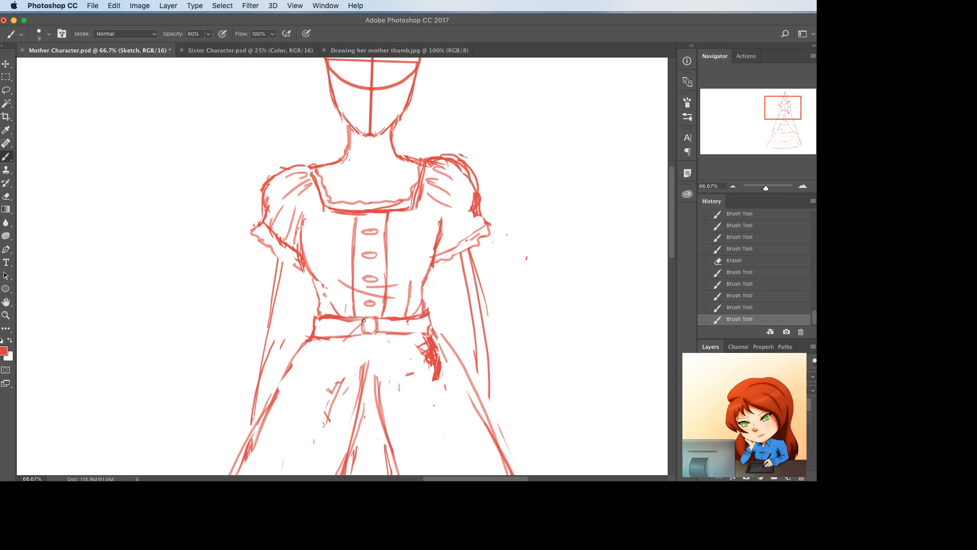
- Draw the bow's left loop hanging from the knot and erase the belt lines overlapping it
left_click_drag(364, 320, 323, 364)
key("super+z")
mouse_move(362, 321)
left_mouse_down()
mouse_move(316, 360)
mouse_move(355, 328)
mouse_move(316, 351)
mouse_move(318, 383)
mouse_move(359, 352)
mouse_move(355, 331)
left_mouse_up()
key("e")
key("b")
key("e")
key("b")
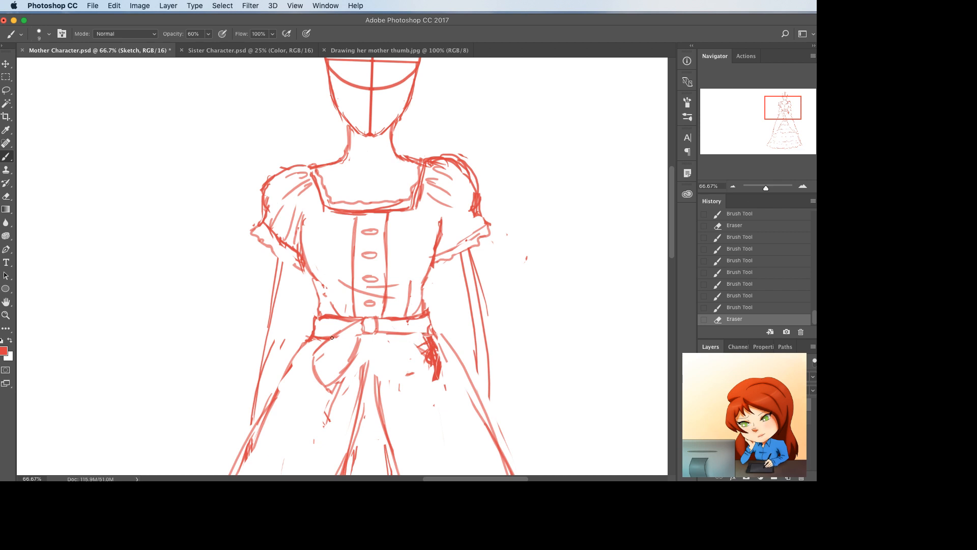
key("e")
left_click_drag(323, 357, 336, 342)
key("b")
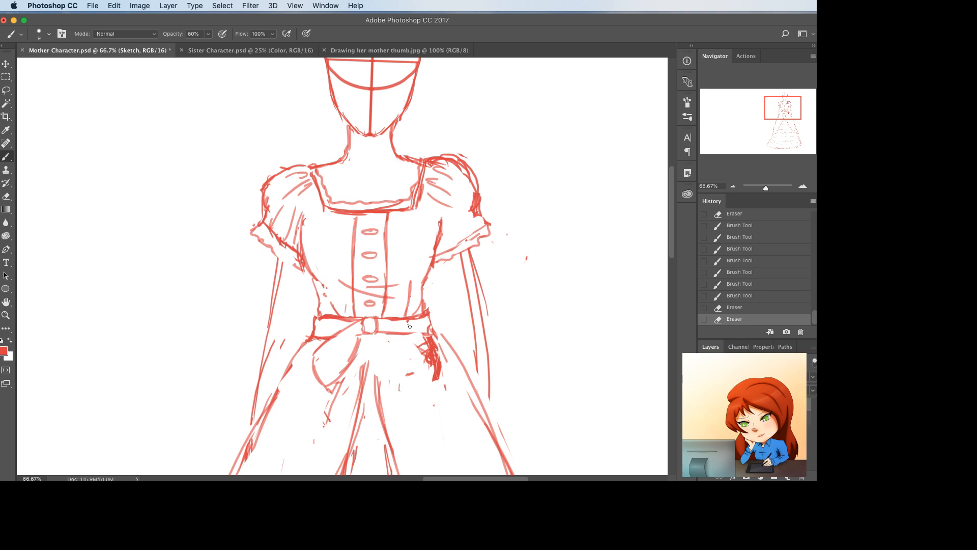
- Draw the bow's right loop curving down from the knot, erasing the belt lines it covers
key("e")
mouse_move(374, 323)
left_mouse_down()
mouse_move(354, 334)
mouse_move(407, 327)
mouse_move(379, 316)
mouse_move(414, 364)
mouse_move(376, 315)
mouse_move(415, 359)
left_mouse_up()
key("b")
key("super+z")
key("e")
key("b")
mouse_move(378, 316)
left_mouse_down()
mouse_move(415, 370)
mouse_move(378, 315)
mouse_move(410, 375)
left_mouse_up()
key("e")
key("b")
left_click_drag(422, 362, 404, 375)
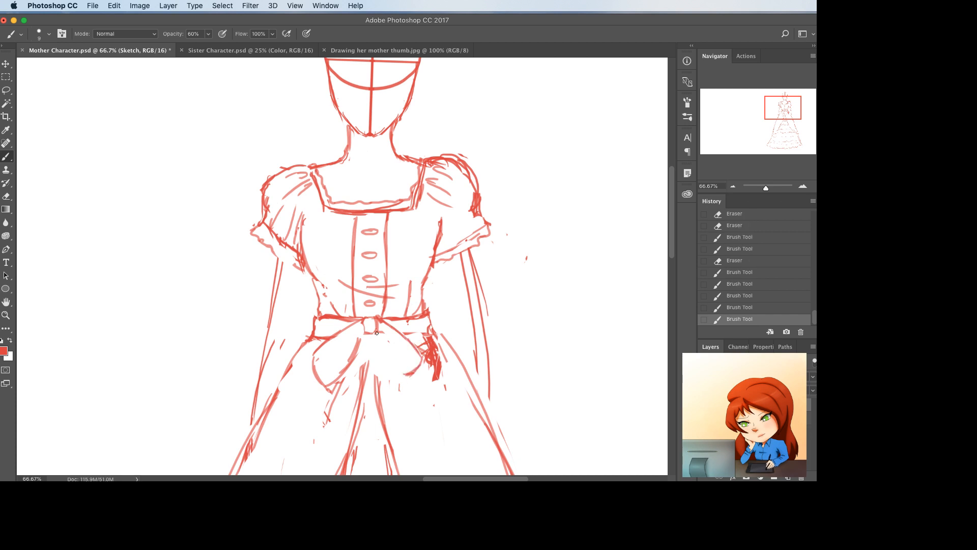
- Close the right loop with its inner edge and erase the leftover scribbles around the bow
mouse_move(377, 333)
left_mouse_down()
mouse_move(402, 379)
mouse_move(427, 347)
mouse_move(421, 337)
mouse_move(432, 405)
left_mouse_up()
key("e")
mouse_move(408, 390)
left_mouse_down()
mouse_move(389, 377)
mouse_move(394, 384)
left_mouse_up()
mouse_move(343, 379)
left_mouse_down()
mouse_move(322, 414)
mouse_move(328, 425)
left_mouse_up()
key("b")
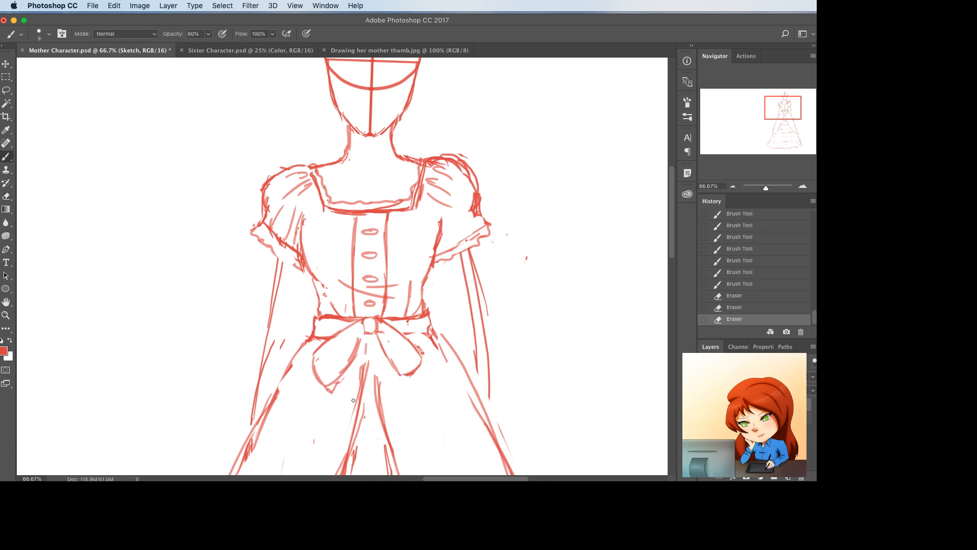
- Rework the left loop's outline and lower tip, and clean up the lines inside it
left_click_drag(366, 354, 360, 381)
left_click_drag(363, 336, 349, 358)
mouse_move(362, 319)
left_mouse_down()
mouse_move(365, 336)
mouse_move(317, 364)
left_mouse_up()
key("super+z")
mouse_move(356, 327)
left_mouse_down()
mouse_move(328, 383)
mouse_move(318, 366)
mouse_move(307, 369)
mouse_move(321, 344)
mouse_move(307, 361)
mouse_move(335, 388)
left_mouse_up()
key("e")
key("b")
left_click_drag(321, 376, 335, 379)
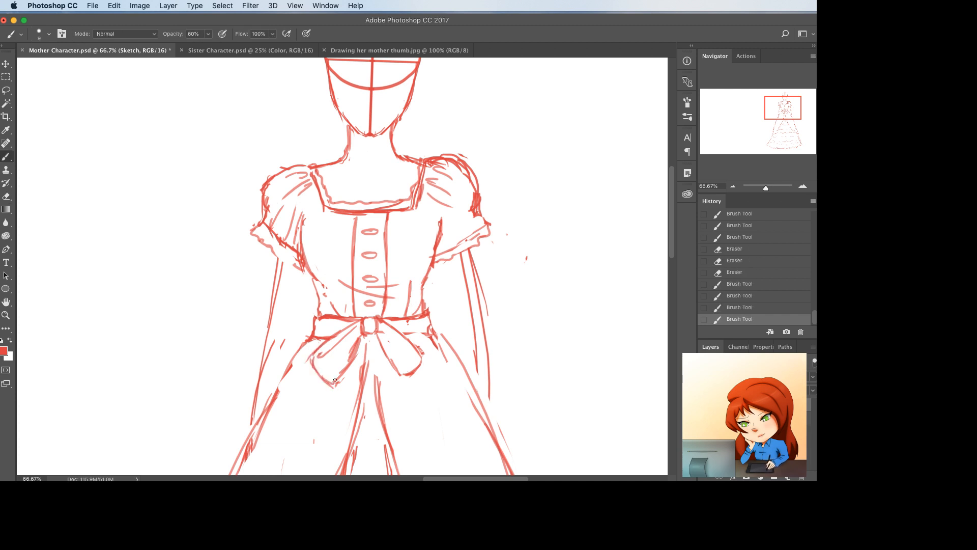
key("e")
left_click_drag(356, 340, 338, 366)
- Reshape the bow's right loop with a fold line inside it and redraw the edges of the knot
key("super+minus")
key("super+minus")
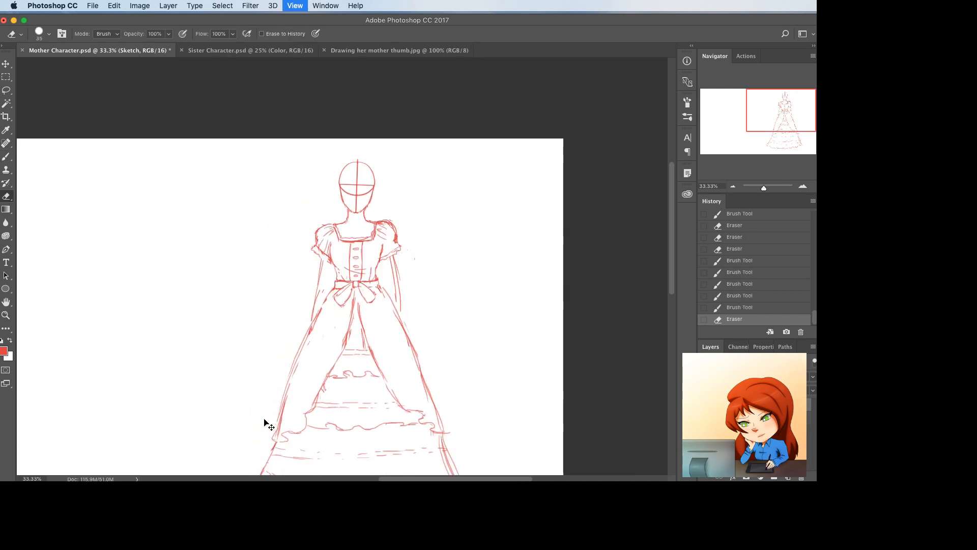
key("super+minus")
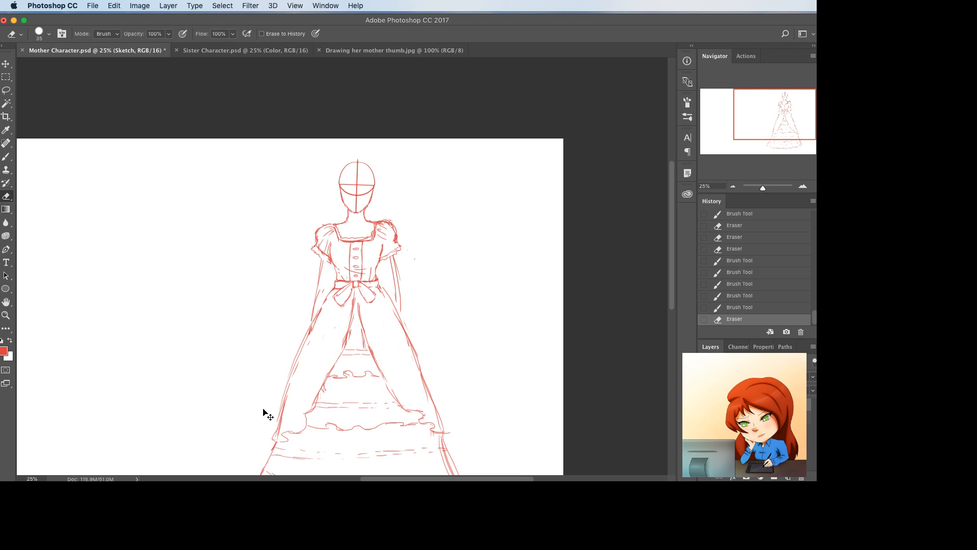
key("super+plus")
key("super+plus")
key("super+plus")
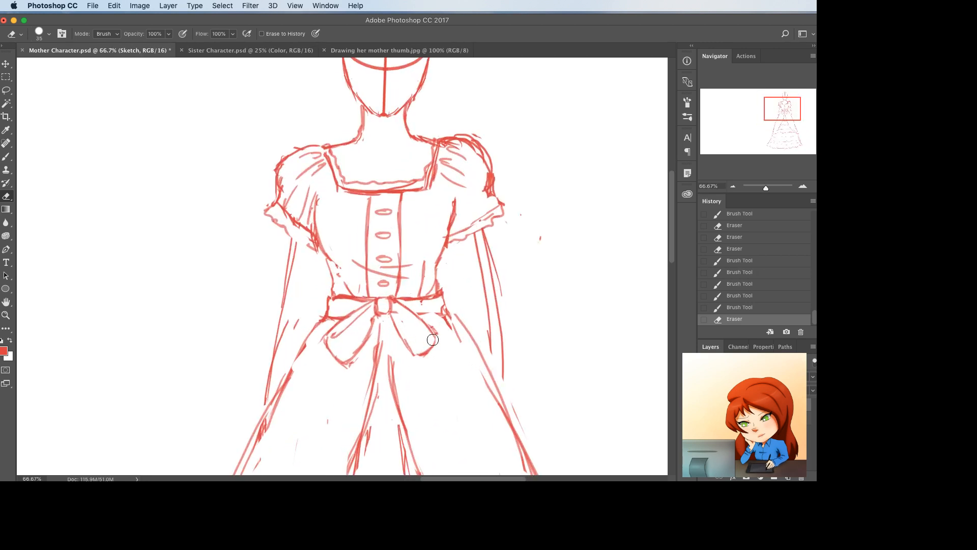
mouse_move(433, 340)
left_mouse_down()
mouse_move(440, 342)
mouse_move(399, 308)
mouse_move(390, 314)
mouse_move(410, 346)
left_mouse_up()
key("b")
mouse_move(399, 298)
left_mouse_down()
mouse_move(441, 335)
mouse_move(436, 329)
mouse_move(432, 346)
mouse_move(425, 325)
mouse_move(408, 313)
mouse_move(432, 338)
mouse_move(392, 302)
mouse_move(418, 320)
left_mouse_up()
key("e")
key("b")
key("super+z")
left_click_drag(415, 323, 428, 336)
left_click_drag(390, 300, 388, 312)
mouse_move(376, 300)
left_mouse_down()
mouse_move(375, 313)
mouse_move(404, 288)
mouse_move(379, 289)
mouse_move(384, 297)
mouse_move(400, 266)
mouse_move(409, 313)
left_mouse_up()
key("e")
key("b")
- Draw the right ribbon tail from the knot down over the skirt, with a slanted hem and reinforced inner edge
left_click_drag(402, 269, 444, 424)
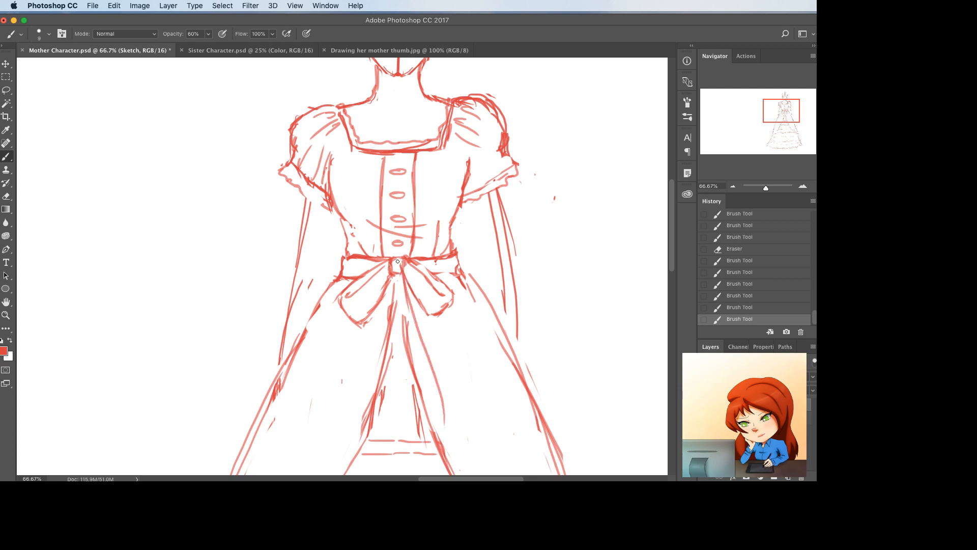
left_click_drag(405, 271, 469, 426)
mouse_move(462, 389)
left_mouse_down()
mouse_move(473, 421)
mouse_move(431, 439)
left_mouse_up()
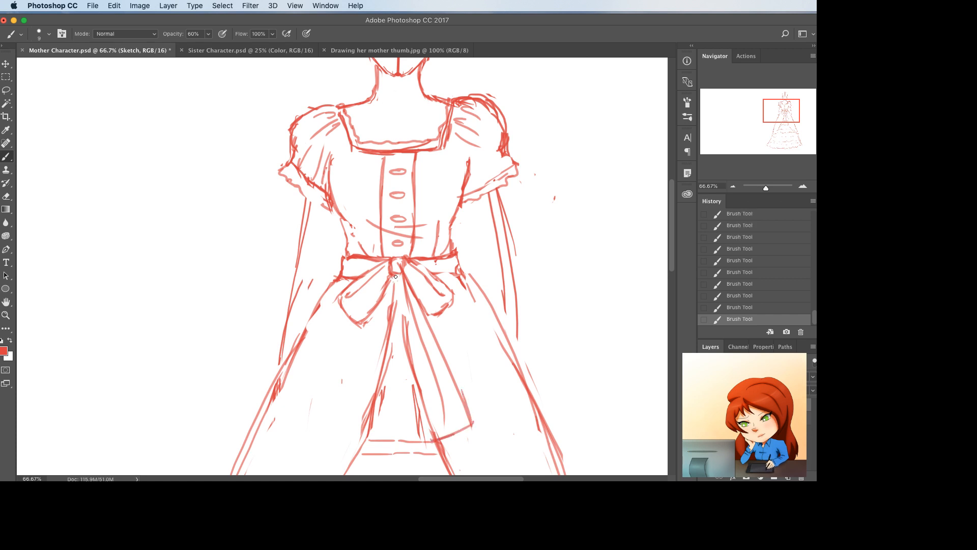
left_click_drag(396, 275, 420, 382)
left_click_drag(403, 304, 422, 435)
left_click_drag(415, 387, 423, 443)
- Erase the old skirt lines running through the right ribbon tail and along its inner edge
key("e")
mouse_move(411, 315)
left_mouse_down()
mouse_move(434, 425)
mouse_move(420, 347)
mouse_move(436, 381)
left_mouse_up()
key("super+Tab")
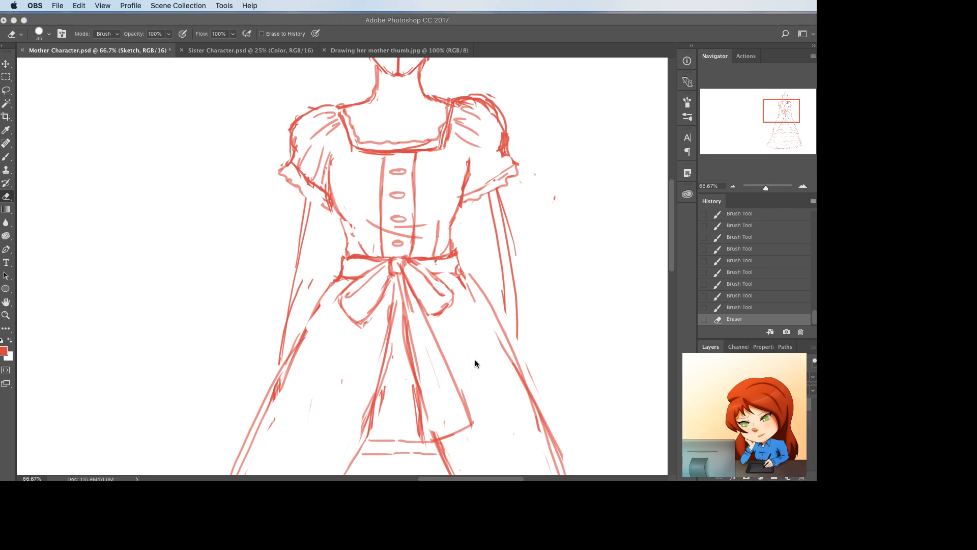
left_click(410, 324)
left_click_drag(404, 290, 421, 340)
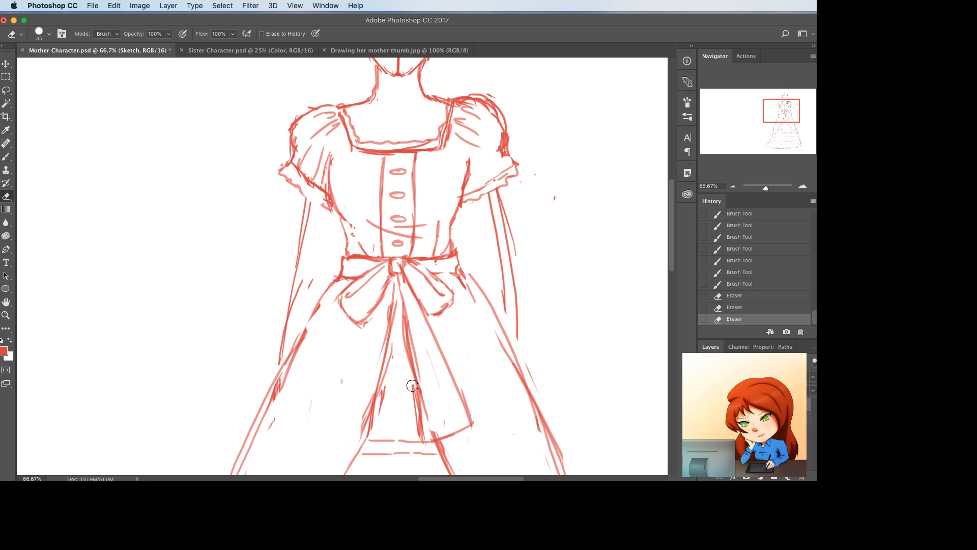
left_click_drag(413, 385, 412, 370)
- Draw a long curved edge for the left ribbon tail, starting beneath the left bow loop
mouse_move(389, 298)
left_mouse_down()
mouse_move(386, 326)
mouse_move(369, 325)
mouse_move(346, 364)
left_mouse_up()
key("b")
key("super+z")
left_click_drag(359, 330, 330, 424)
left_click_drag(350, 364, 322, 468)
left_click_drag(332, 424, 319, 473)
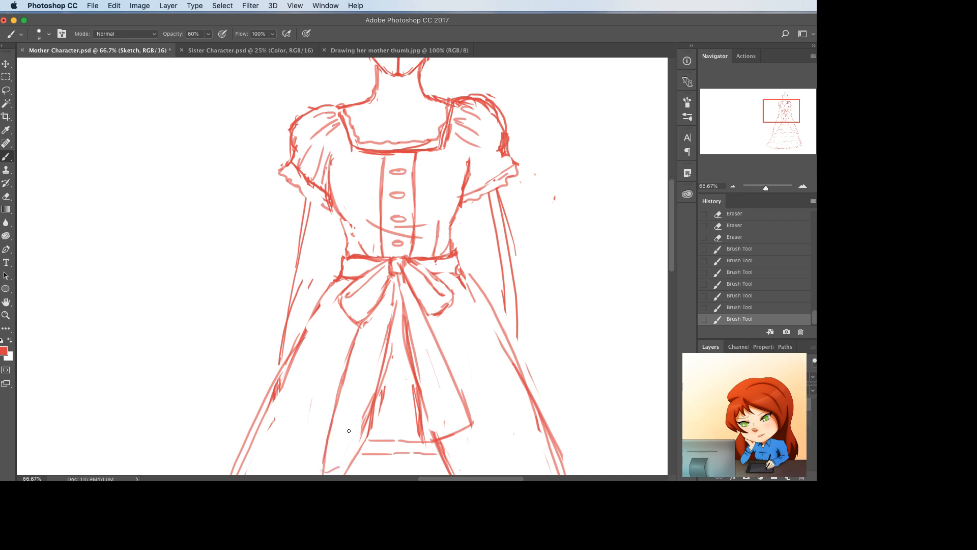
mouse_move(351, 446)
left_mouse_down()
mouse_move(338, 351)
mouse_move(359, 290)
mouse_move(307, 392)
left_mouse_up()
key("super+z")
- Redraw the left ribbon tail's outer edge farther out and close its lower end with a hem
key("e")
key("b")
left_click_drag(329, 324, 298, 424)
left_click_drag(305, 384, 299, 415)
left_click_drag(296, 421, 327, 428)
mouse_move(323, 429)
left_mouse_down()
mouse_move(334, 409)
mouse_move(337, 430)
left_mouse_up()
key("super+z")
left_click_drag(325, 432, 337, 432)
left_click_drag(397, 230, 348, 359)
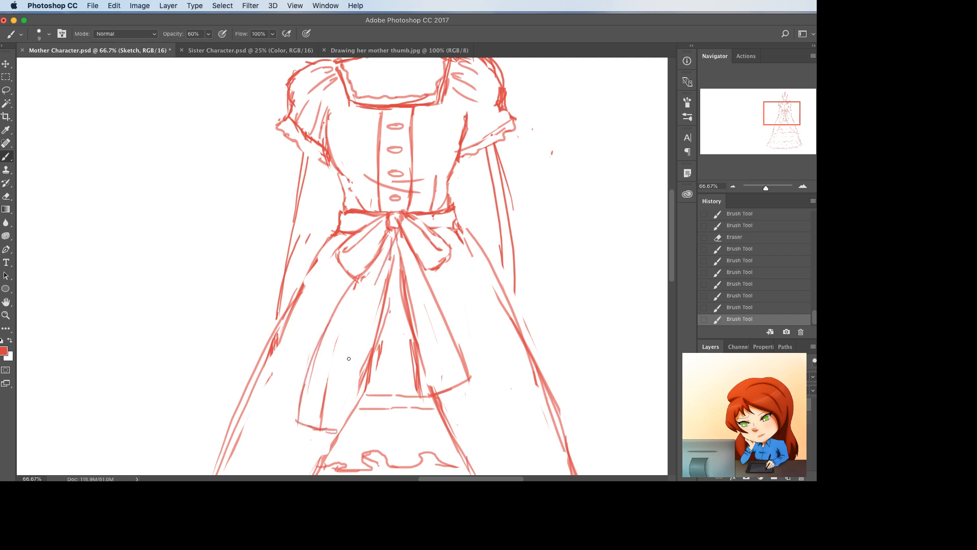
key("super+z")
- Draw the left ribbon tail's inner edge from the knot down to its hem
left_click_drag(396, 232, 377, 281)
left_click_drag(397, 230, 362, 332)
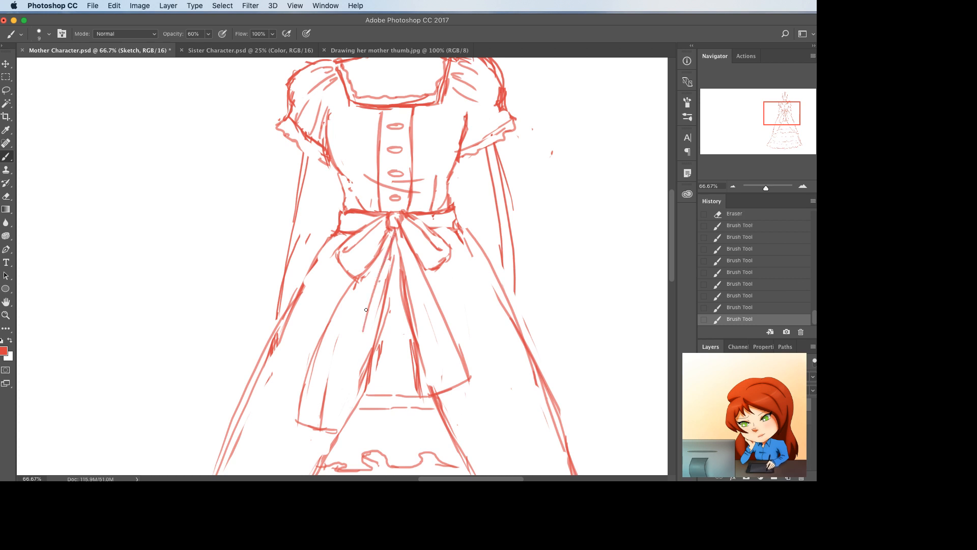
left_click_drag(380, 281, 336, 434)
left_click_drag(350, 359, 335, 441)
mouse_move(342, 402)
left_mouse_down()
mouse_move(329, 444)
mouse_move(301, 418)
mouse_move(336, 434)
mouse_move(333, 408)
mouse_move(331, 425)
left_mouse_up()
- Reshape both ribbon tails with steeper slanted ends and erase the skirt lines beside the left tail
key("e")
key("b")
key("e")
mouse_move(469, 375)
left_mouse_down()
mouse_move(432, 396)
mouse_move(463, 359)
mouse_move(453, 383)
left_mouse_up()
key("b")
key("e")
left_click_drag(383, 289, 381, 306)
left_click_drag(389, 263, 371, 381)
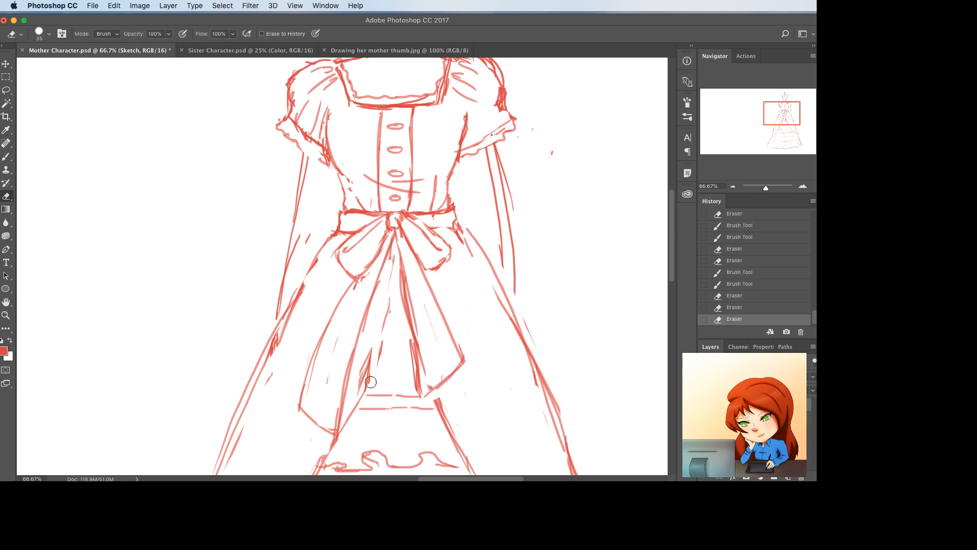
left_click_drag(380, 335, 365, 393)
- Redraw the left edge of the overskirt's front opening from the knot down past the left ribbon tail
key("b")
left_click_drag(394, 235, 385, 314)
left_click_drag(388, 281, 369, 382)
left_click_drag(382, 321, 366, 395)
left_click_drag(368, 384, 356, 403)
left_click_drag(363, 395, 347, 415)
- Erase the old left arm lines and draw the upper arm from the sleeve to the elbow
mouse_move(421, 229)
left_mouse_down()
mouse_move(435, 341)
mouse_move(452, 354)
left_mouse_up()
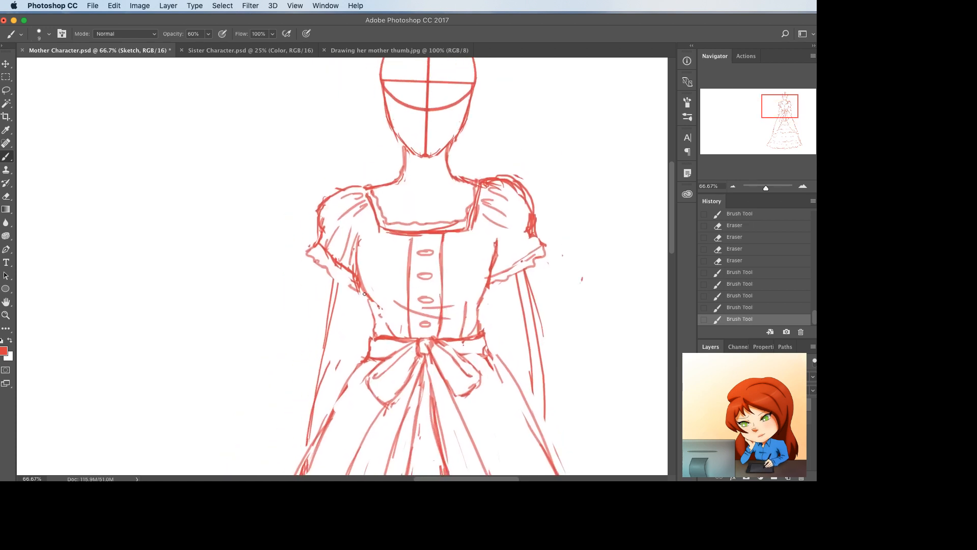
key("e")
mouse_move(338, 359)
left_mouse_down()
mouse_move(325, 285)
mouse_move(314, 338)
left_mouse_up()
key("b")
mouse_move(321, 279)
left_mouse_down()
mouse_move(309, 364)
mouse_move(331, 362)
left_mouse_up()
left_click_drag(317, 359, 335, 366)
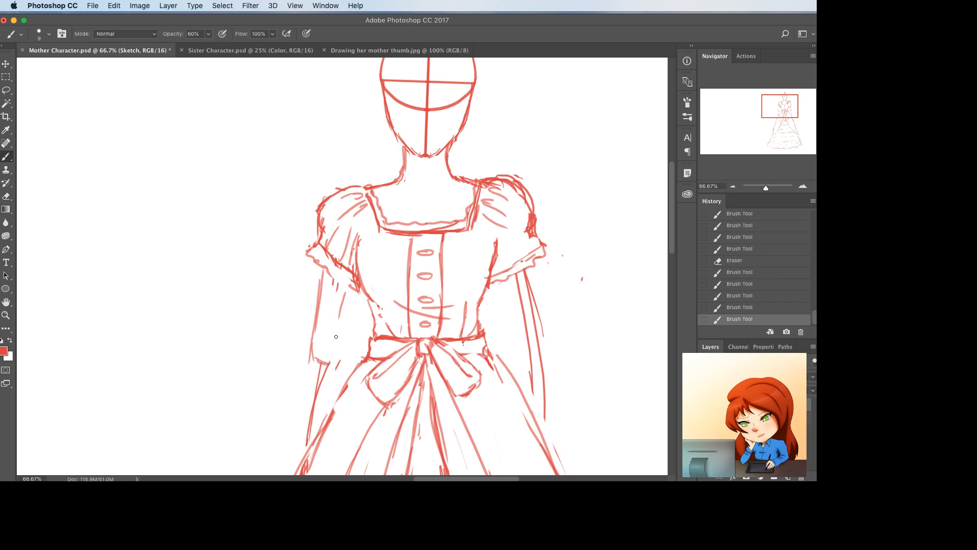
left_click_drag(350, 299, 330, 357)
mouse_move(350, 300)
left_mouse_down()
mouse_move(331, 360)
mouse_move(334, 325)
left_mouse_up()
key("e")
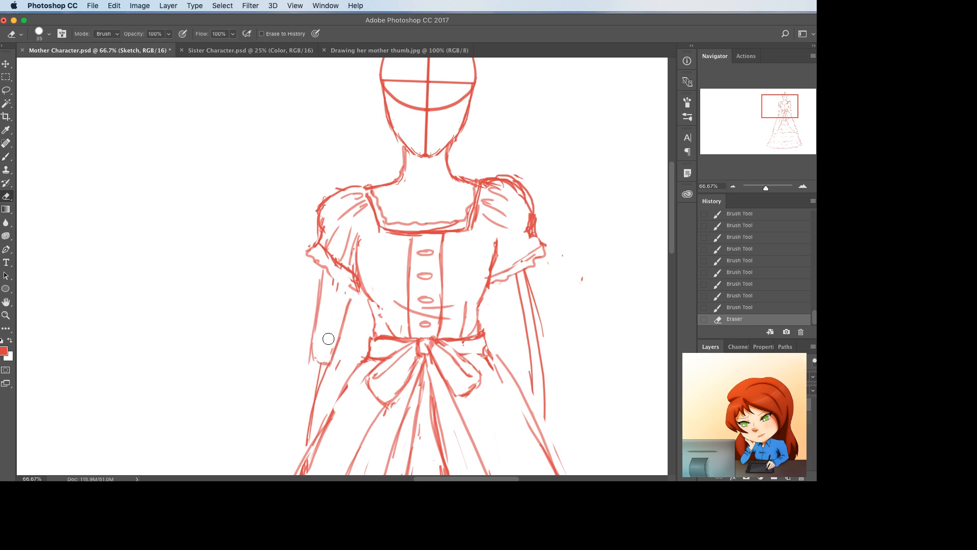
- Draw the left forearm's outer edge from the elbow to the skirt and erase the elbow curve
key("b")
mouse_move(314, 357)
left_mouse_down()
mouse_move(329, 365)
mouse_move(303, 389)
mouse_move(303, 421)
left_mouse_up()
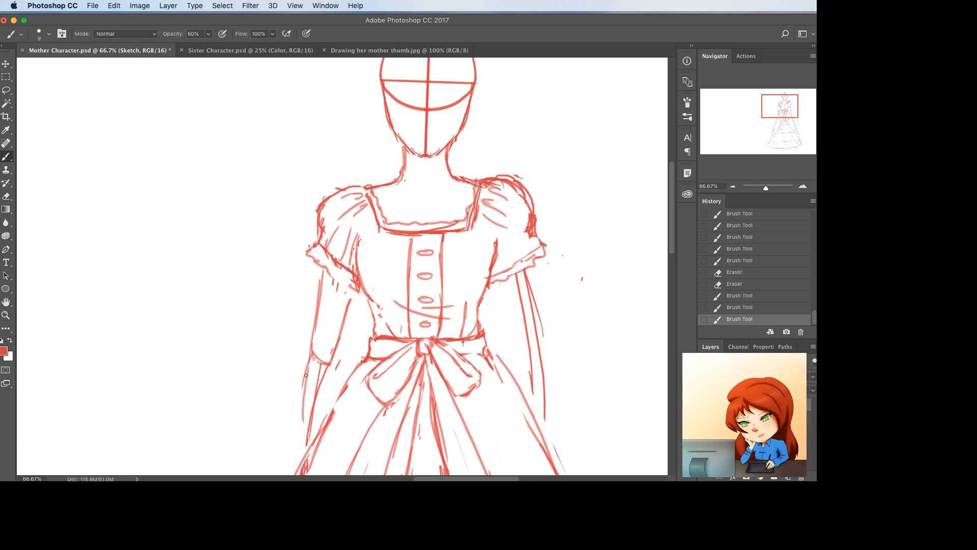
left_click_drag(306, 379, 302, 422)
mouse_move(303, 407)
left_mouse_down()
mouse_move(297, 469)
mouse_move(323, 371)
mouse_move(312, 377)
left_mouse_up()
key("e")
key("b")
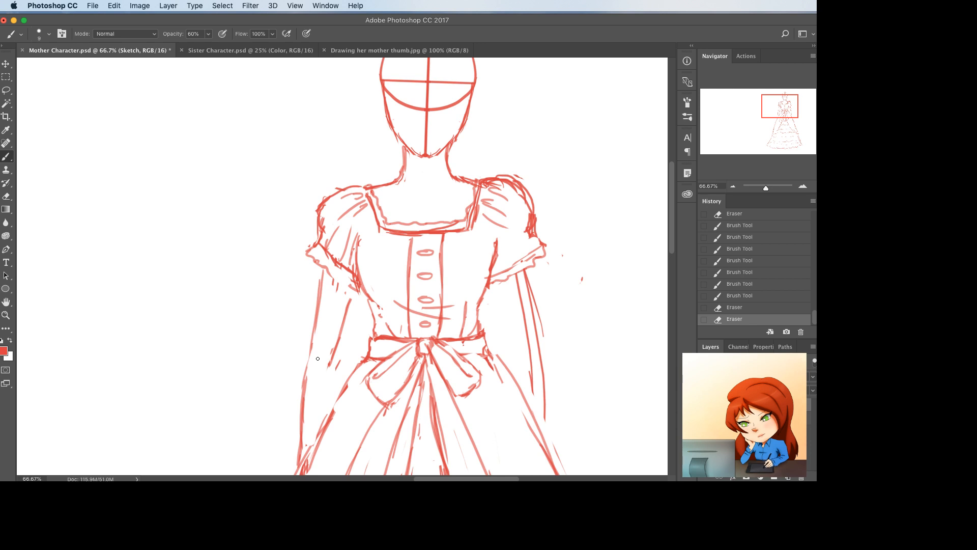
- Erase the ragged part of the left sleeve's ruffle and redraw its wavy edge up to the bodice
key("e")
left_click_drag(335, 298, 345, 281)
key("b")
left_click_drag(344, 281, 353, 287)
left_click_drag(351, 286, 356, 290)
left_click_drag(354, 288, 359, 292)
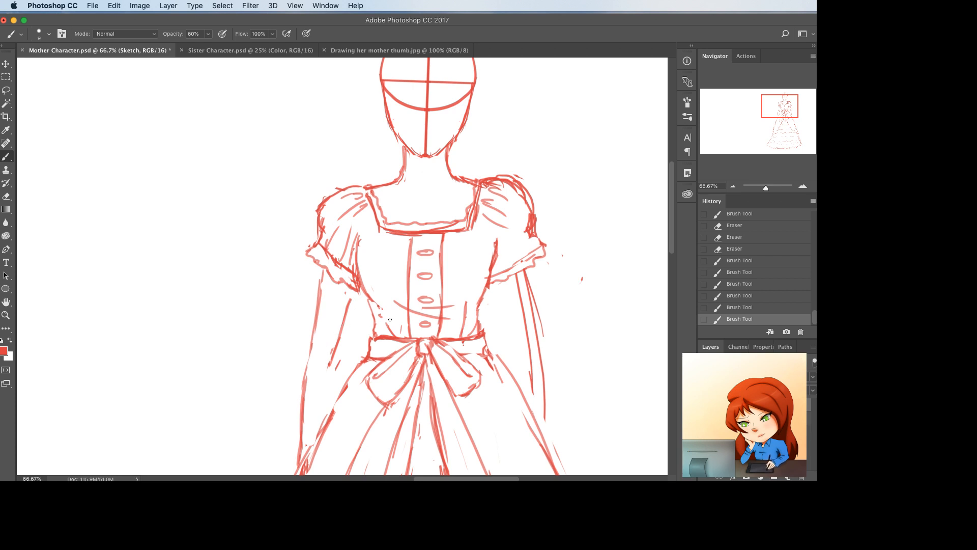
- Erase the upper part of the left forearm and try a shorter upper arm with an elbow line
left_click_drag(339, 343, 332, 356)
mouse_move(354, 291)
left_mouse_down()
mouse_move(333, 361)
mouse_move(305, 384)
left_mouse_up()
key("e")
key("b")
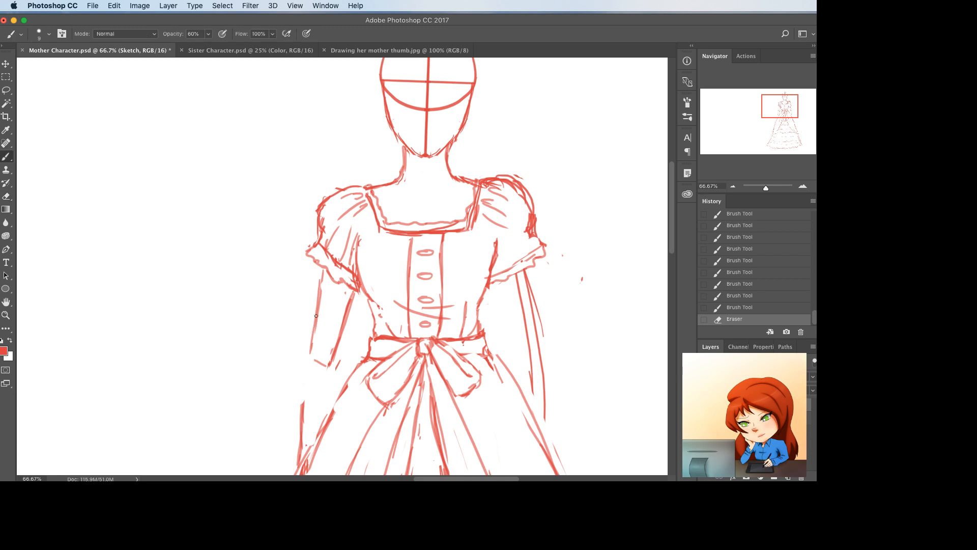
left_click_drag(319, 312, 306, 368)
left_click_drag(311, 328, 331, 367)
left_click_drag(296, 420, 297, 438)
mouse_move(307, 355)
left_mouse_down()
mouse_move(299, 473)
mouse_move(303, 374)
left_mouse_up()
- Erase the whole left arm below the sleeve and redraw both edges of the upper arm with a line across its lower end
key("e")
left_click_drag(350, 310, 410, 232)
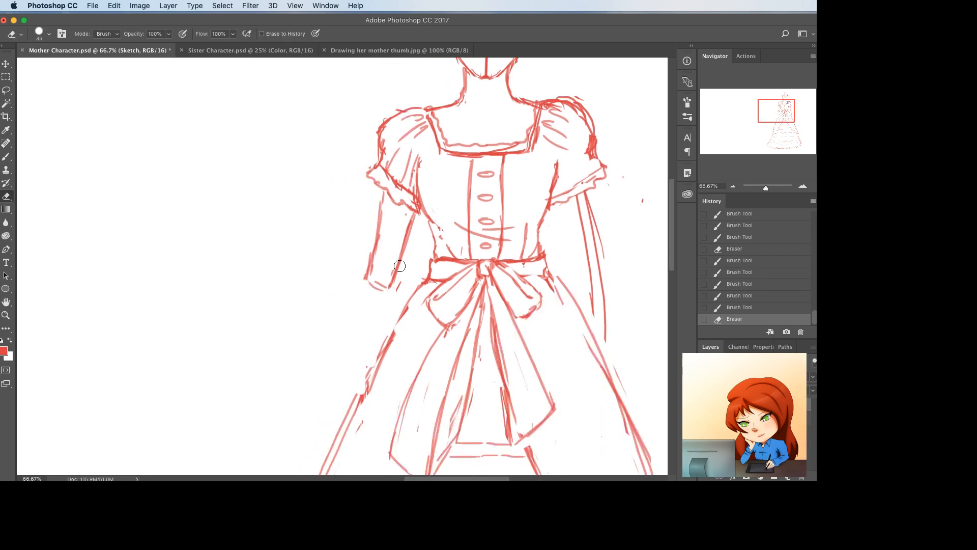
mouse_move(400, 266)
left_mouse_down()
mouse_move(395, 285)
mouse_move(405, 253)
mouse_move(381, 204)
mouse_move(375, 250)
left_mouse_up()
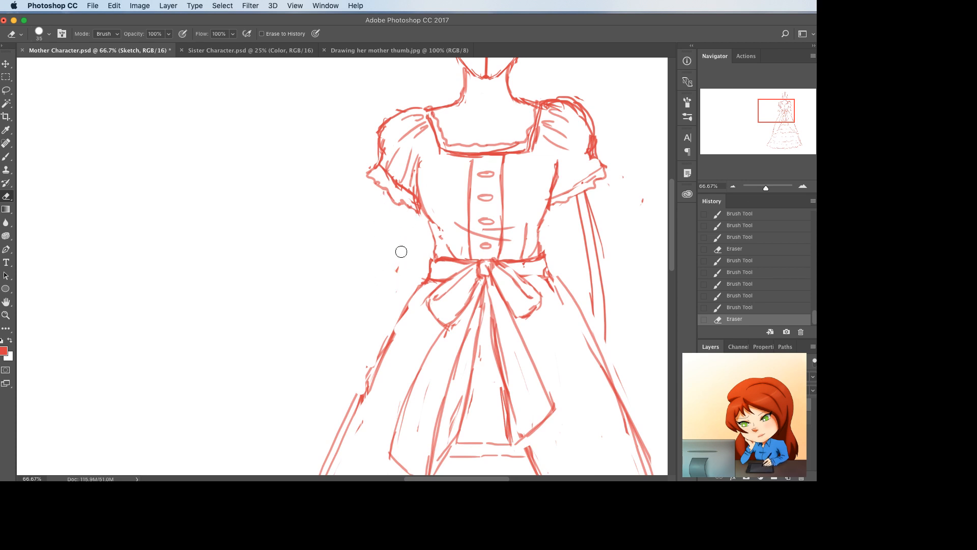
key("b")
left_click_drag(381, 201, 378, 303)
mouse_move(380, 293)
left_mouse_down()
mouse_move(379, 309)
mouse_move(389, 309)
left_mouse_up()
left_click_drag(414, 222, 410, 250)
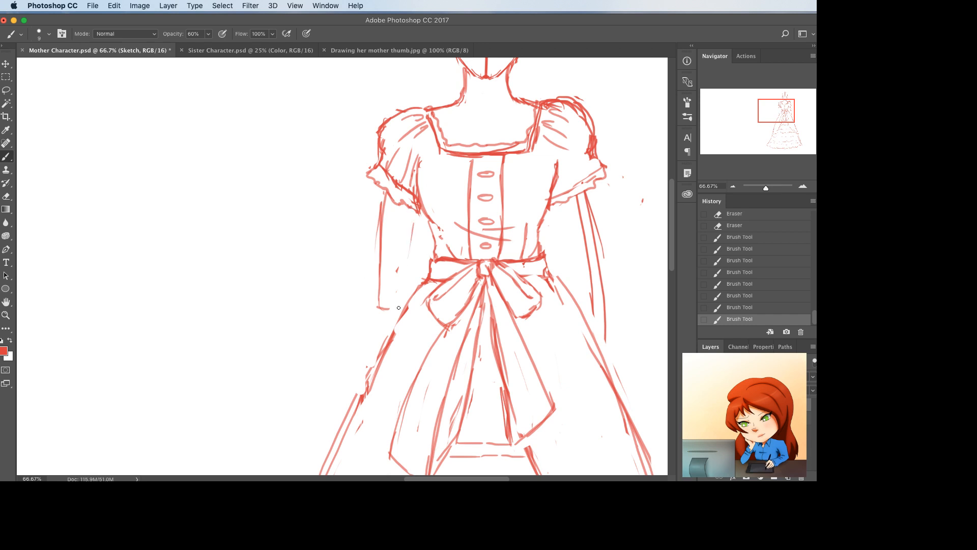
left_click_drag(413, 214, 394, 312)
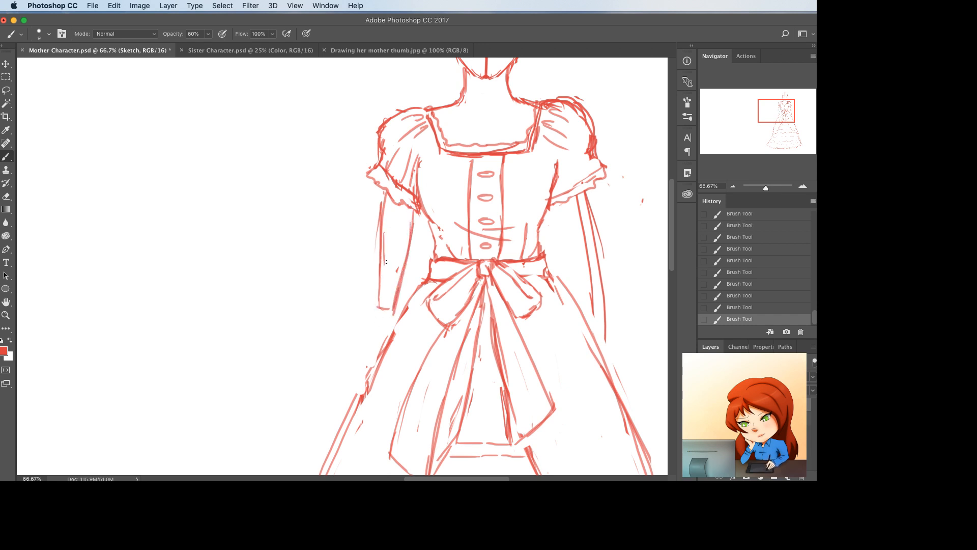
- Erase the lower end of the left upper arm, draw a higher elbow line and sketch the forearm's outer edge to the skirt
key("e")
mouse_move(392, 272)
left_mouse_down()
mouse_move(382, 302)
mouse_move(397, 285)
mouse_move(379, 272)
mouse_move(366, 363)
left_mouse_up()
key("b")
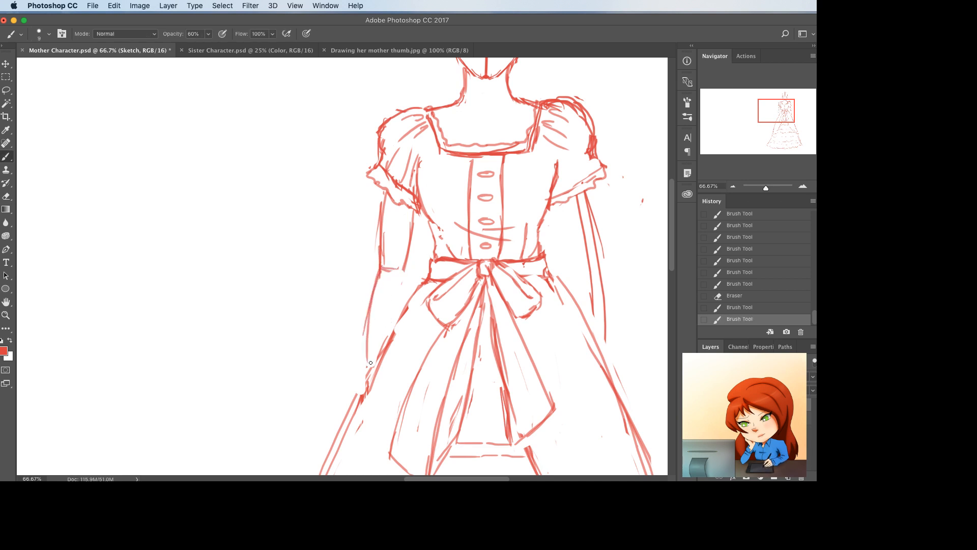
left_click_drag(371, 324, 366, 373)
- Redraw the right arm from the sleeve through the elbow to the skirt and erase its old lines
left_click_drag(526, 295, 417, 341)
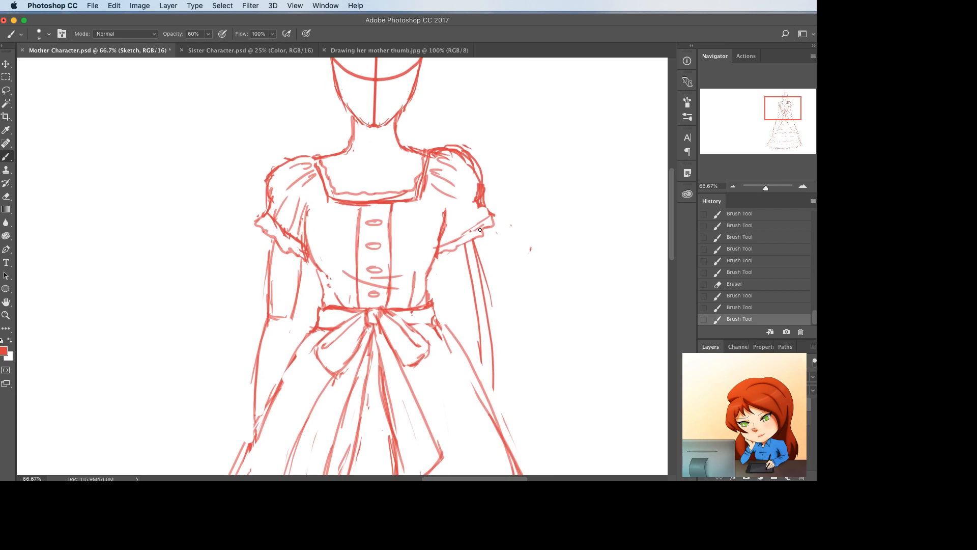
left_click_drag(477, 240, 492, 307)
mouse_move(493, 291)
left_mouse_down()
mouse_move(487, 305)
mouse_move(458, 308)
left_mouse_up()
left_click_drag(449, 247, 498, 378)
key("e")
left_click_drag(489, 308, 500, 408)
left_click_drag(497, 370, 502, 418)
- Examine the proportions of the whole figure and the redrawn arms
key("super+minus")
key("super+minus")
key("super+minus")
key("super+minus")
key("super+minus")
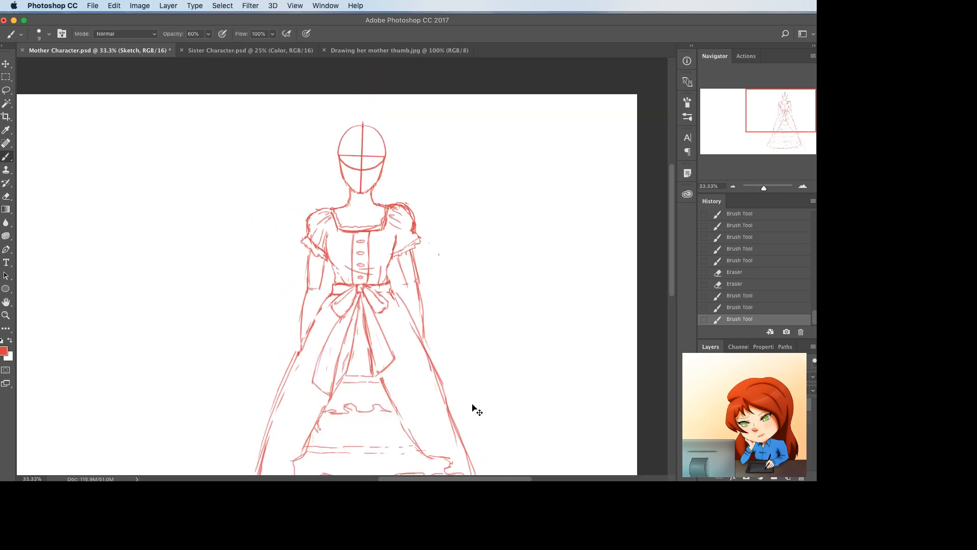
key("super+equal")
key("super+equal")
key("super+equal")
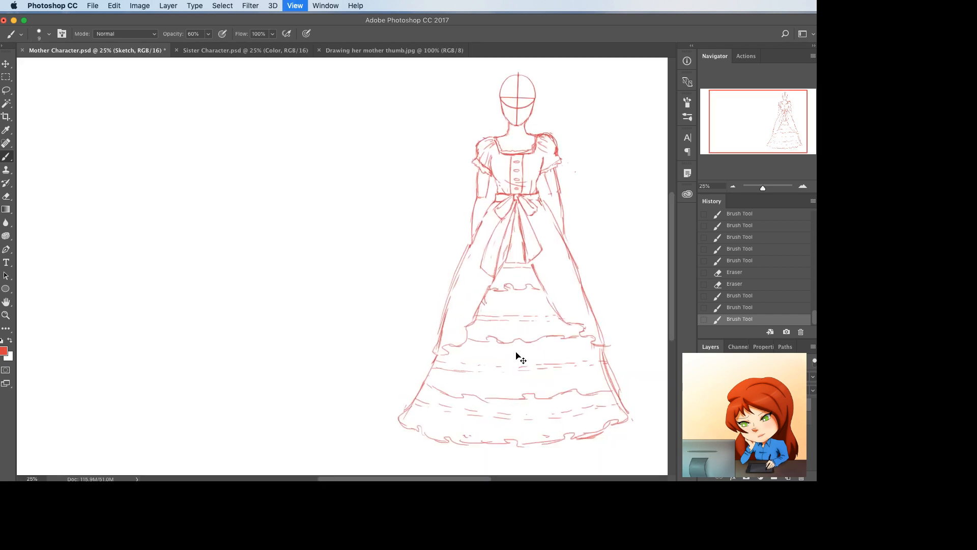
left_click_drag(518, 249, 248, 366)
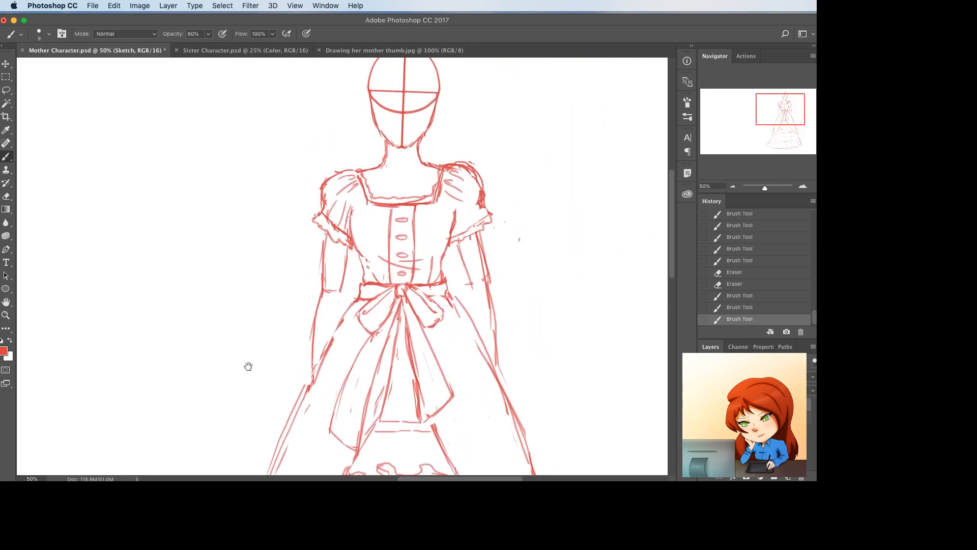
- Lasso the waist and upper skirt edges, warp the right side of that area slightly, and deselect
key("l")
left_click_drag(346, 294, 316, 366)
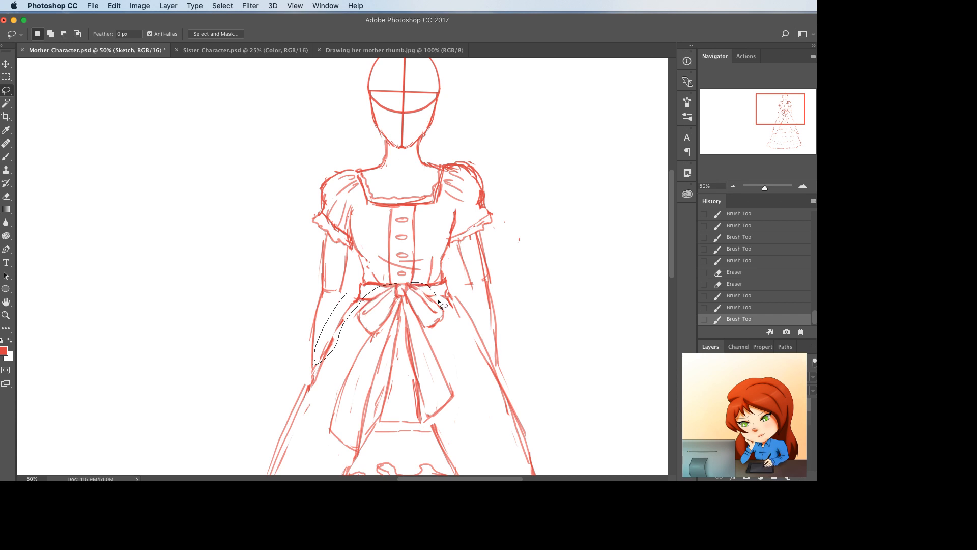
mouse_move(438, 258)
left_mouse_down()
mouse_move(357, 258)
mouse_move(336, 296)
left_mouse_up()
key("super+t")
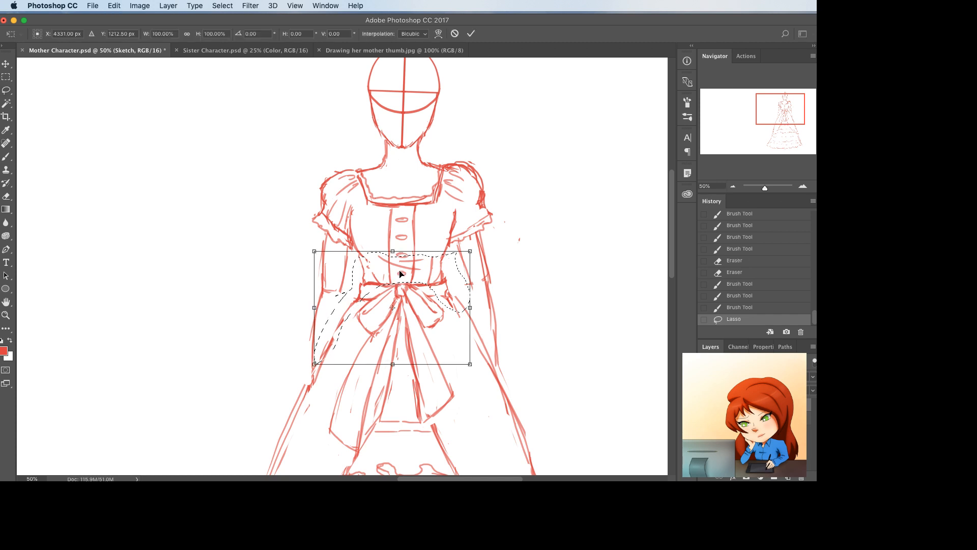
right_click(400, 265)
left_click(422, 332)
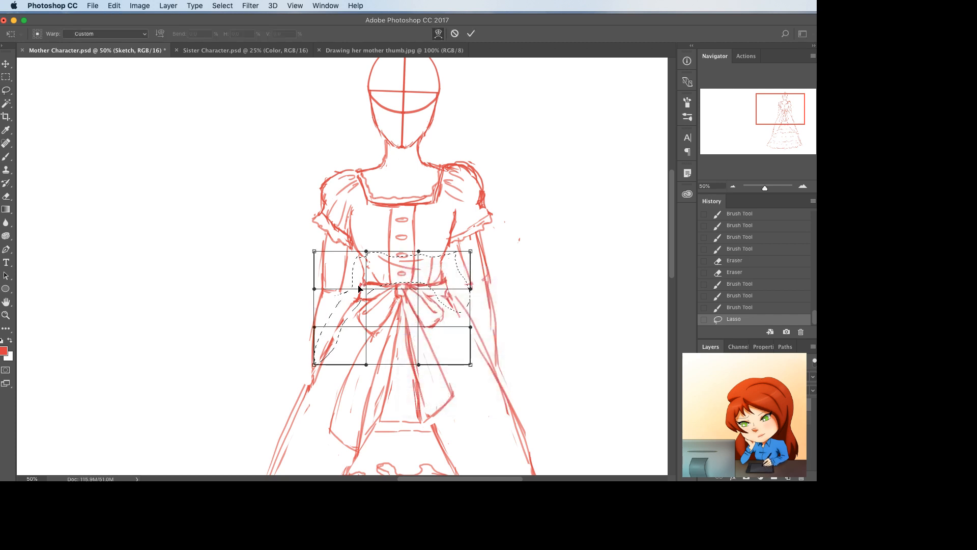
left_click_drag(456, 289, 447, 249)
left_click_drag(453, 342, 458, 344)
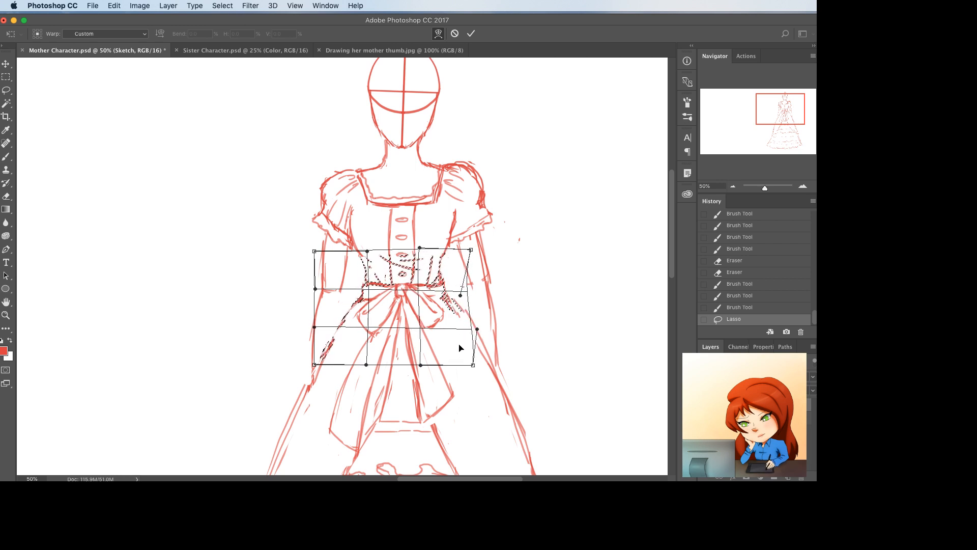
key("Return")
key("super+z")
key("super+z")
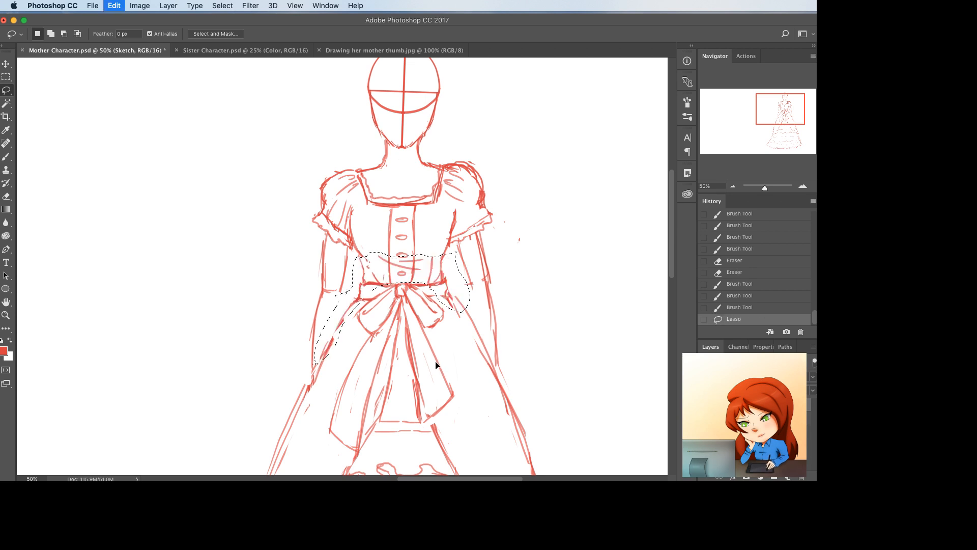
key("super+d")
- Draw the left forearm's inner edge down from the elbow and extend its outer edge to the skirt
scroll(425, 327, "up", 4)
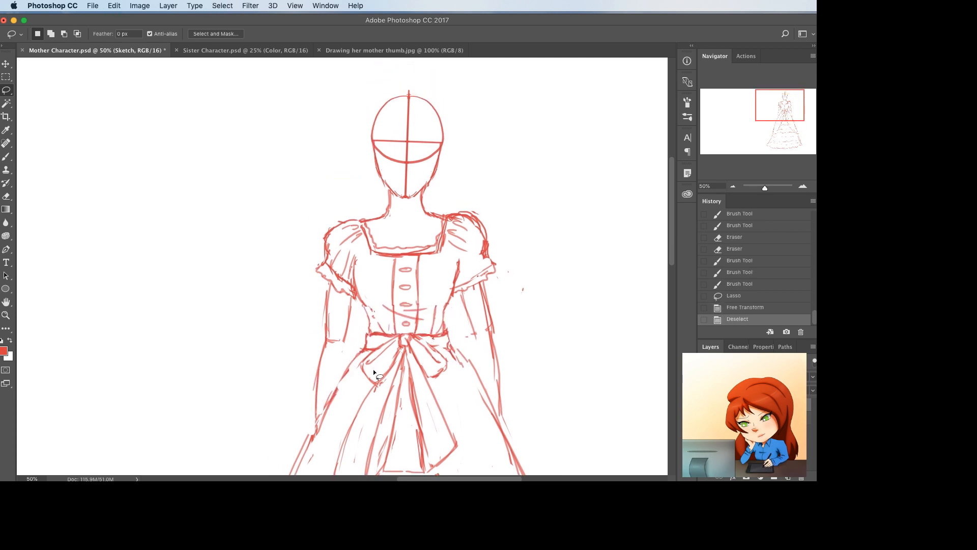
key("b")
left_click_drag(472, 334, 484, 374)
key("super+z")
key("space")
left_click_drag(407, 304, 410, 214)
left_click_drag(343, 254, 329, 358)
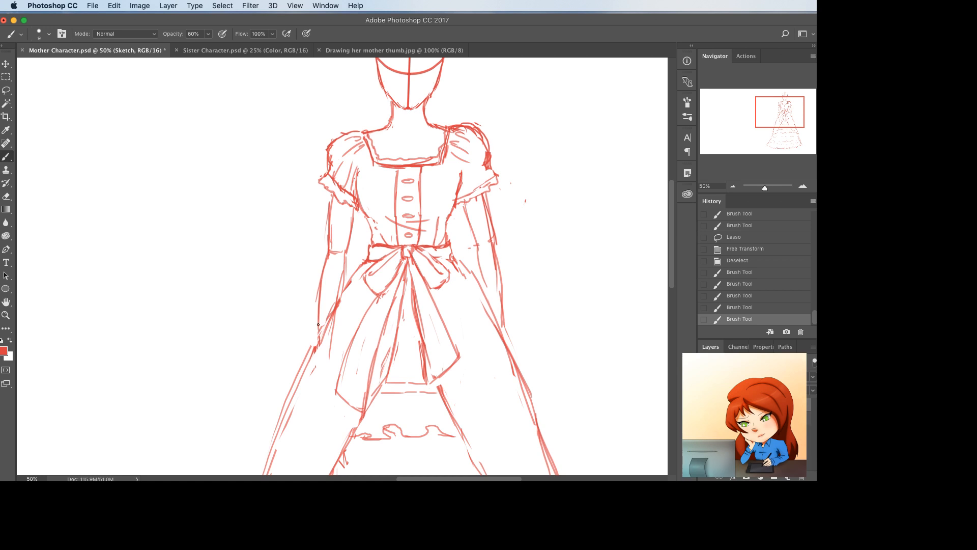
left_click_drag(319, 308, 319, 345)
- Erase the left forearm's outer edge and redraw it slanting outward, continuing over the skirt to a small fingertip curve
key("e")
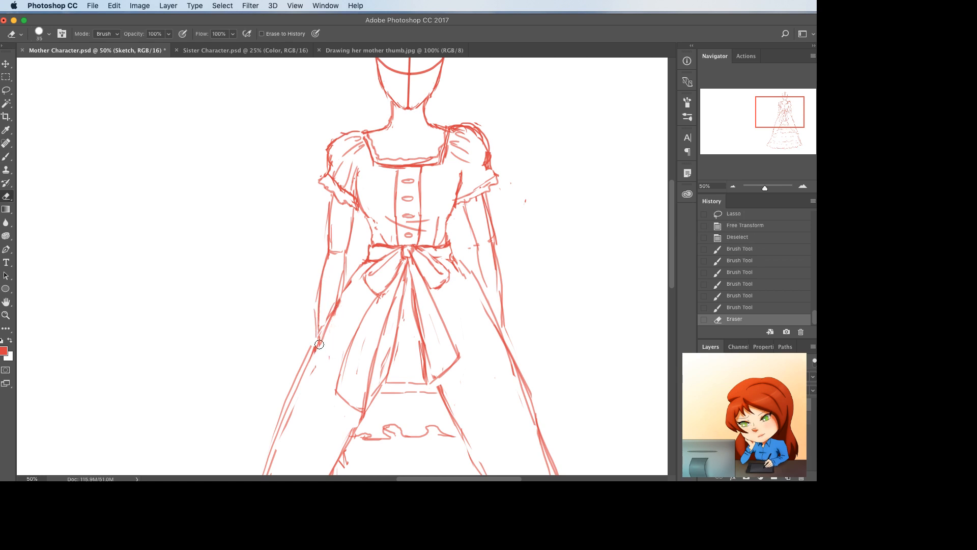
left_click_drag(328, 257, 315, 350)
key("b")
left_click_drag(328, 252, 302, 355)
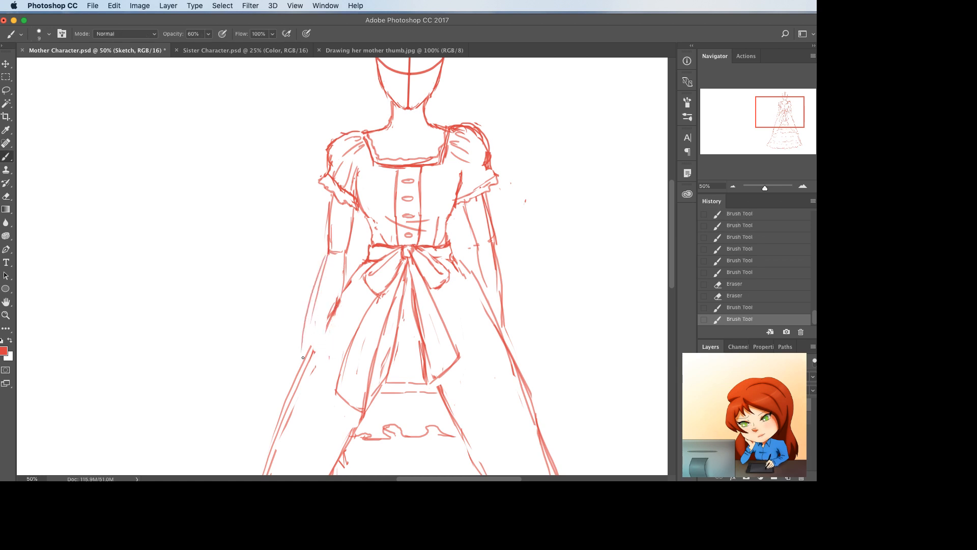
key("super+z")
left_click_drag(327, 257, 305, 377)
left_click_drag(304, 381, 306, 380)
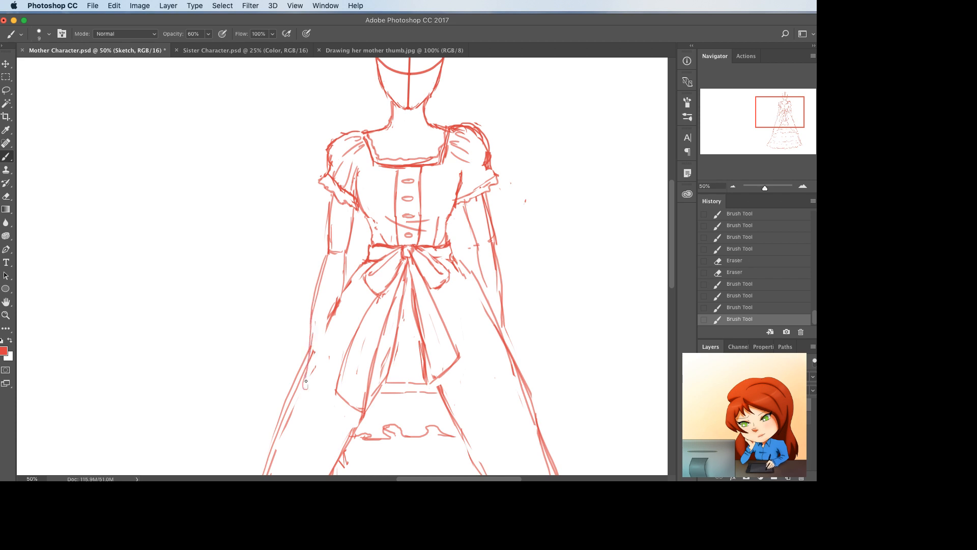
- Draw the left forearm's lower inner edge, a wrist line and the hand's outline over the skirt
left_click_drag(332, 315, 322, 347)
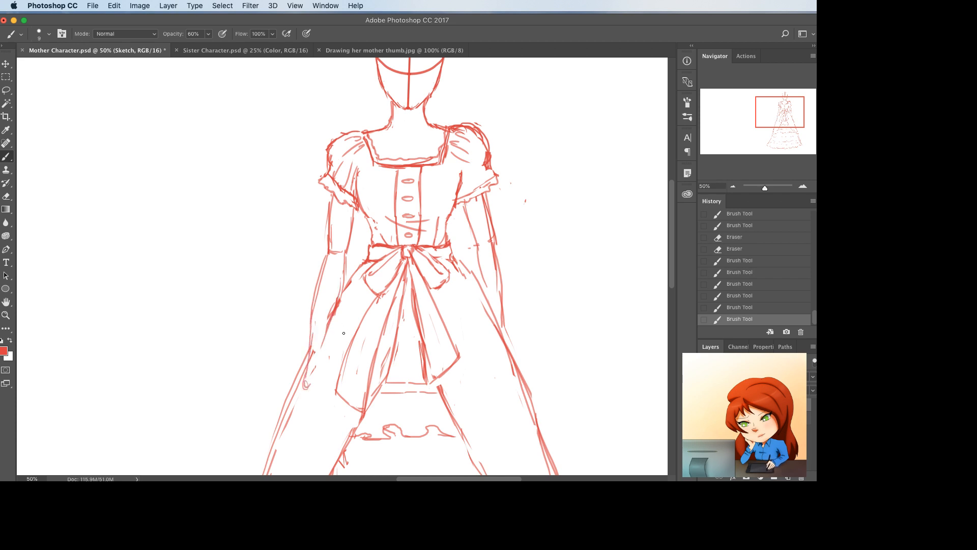
mouse_move(330, 309)
left_mouse_down()
mouse_move(324, 364)
mouse_move(309, 375)
left_mouse_up()
key("e")
key("b")
mouse_move(313, 333)
left_mouse_down()
mouse_move(310, 346)
mouse_move(323, 345)
mouse_move(301, 377)
left_mouse_up()
left_click_drag(303, 358, 303, 399)
left_click_drag(302, 389, 309, 398)
left_click_drag(322, 364, 312, 387)
- Check the full figure and save the document
key("super+minus")
key("super+minus")
key("super+minus")
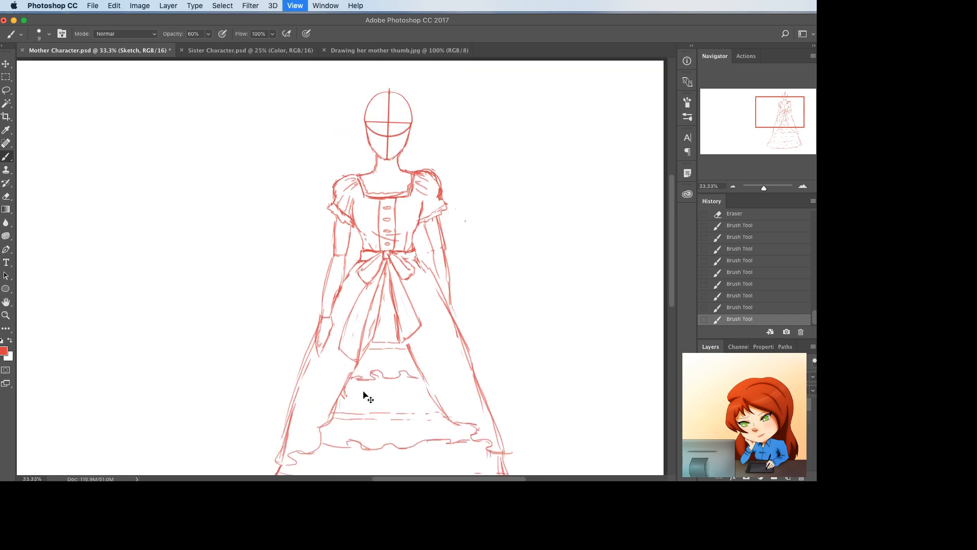
key("super+plus")
key("super+plus")
key("super+plus")
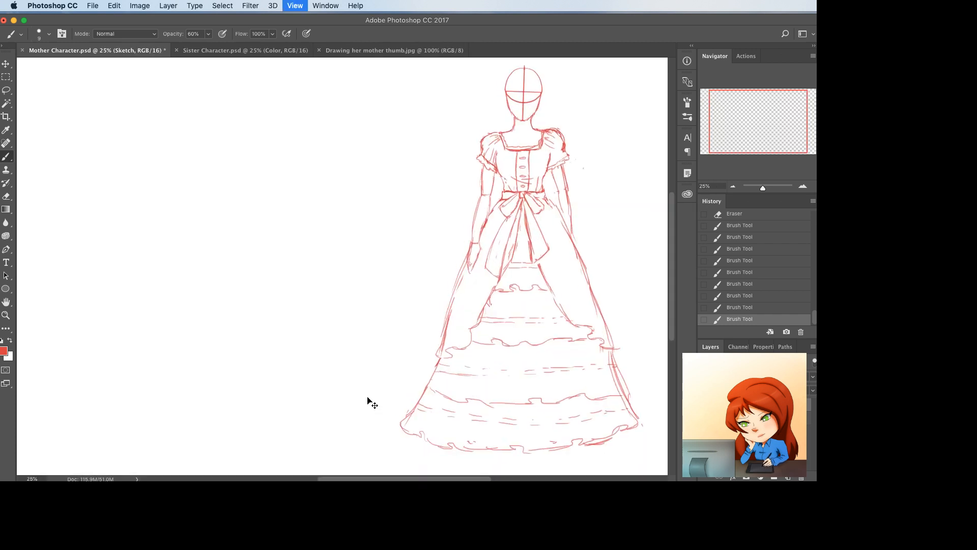
key("super+s")
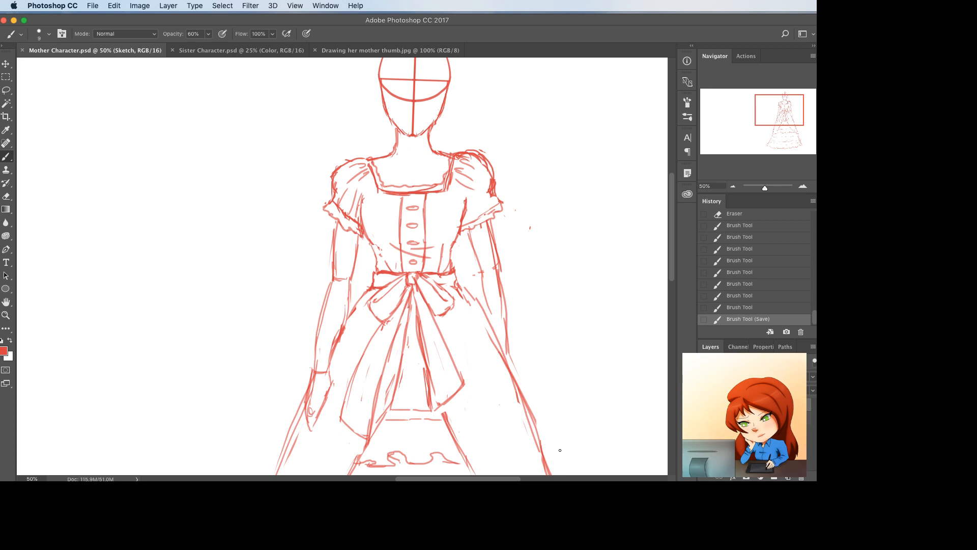
- Erase the rough line where the right side of the neck meets the shoulder
key("p")
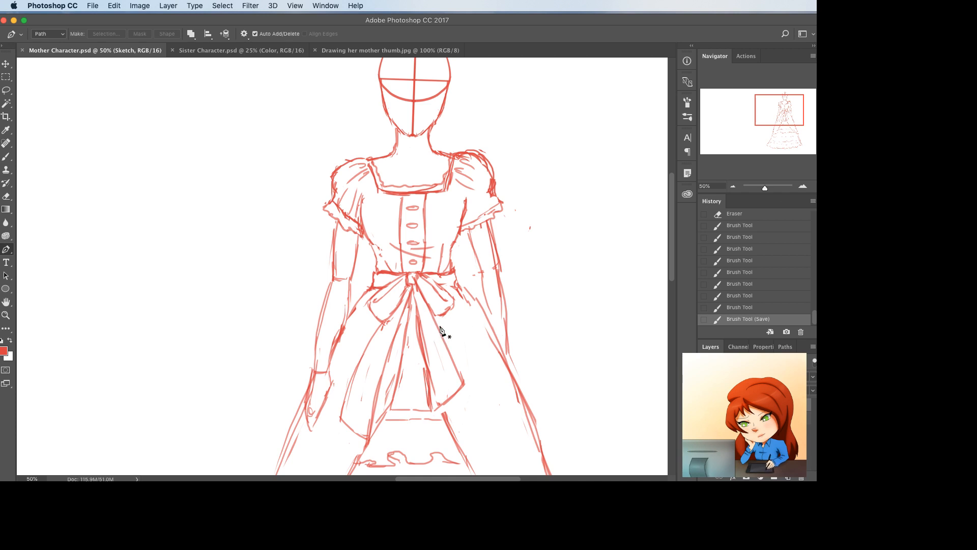
key("super+minus")
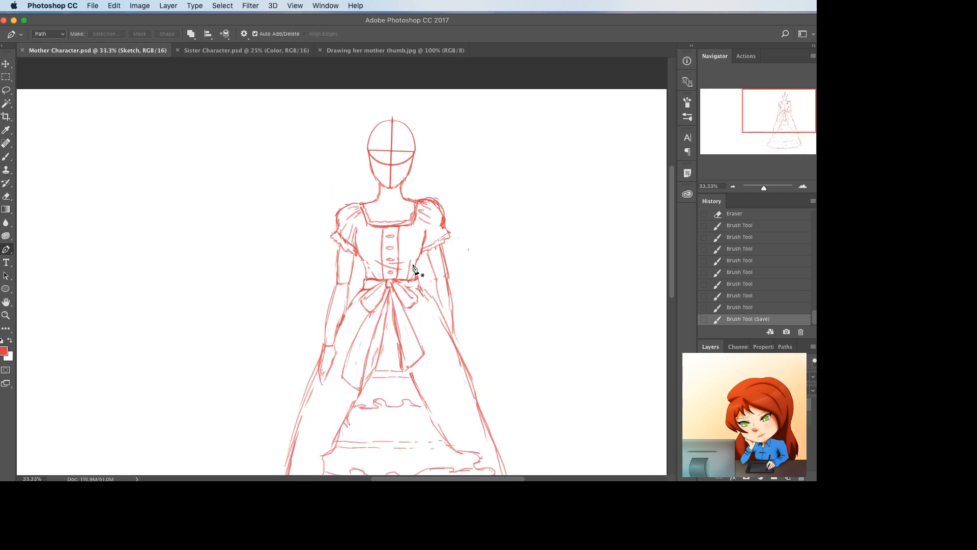
key("super+plus")
key("super+equal")
key("super+equal")
key("e")
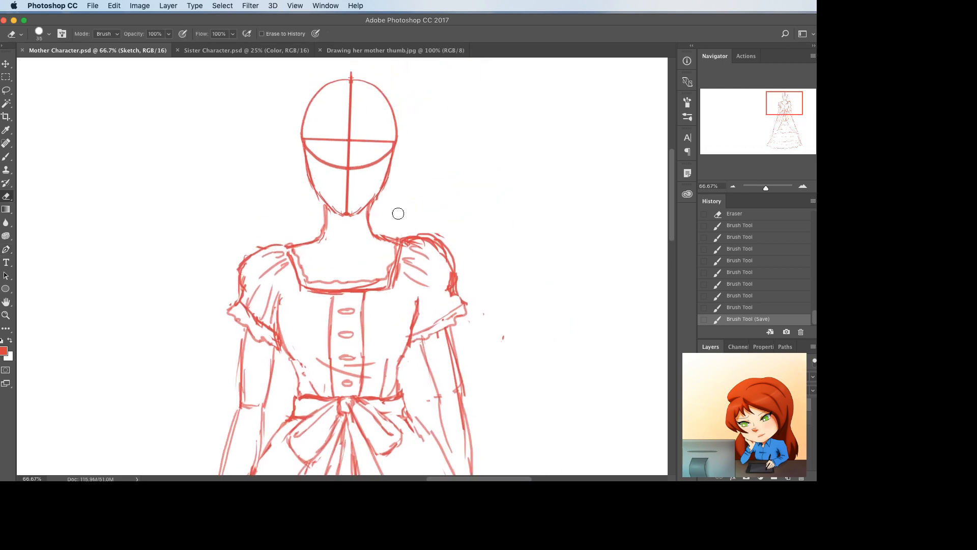
left_click_drag(381, 224, 389, 235)
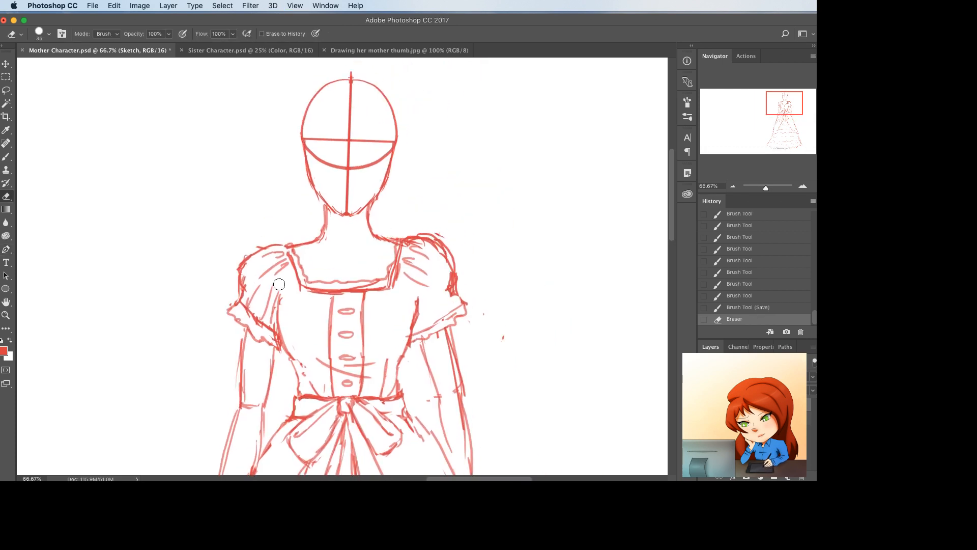
- Draw a wavy collar line across the neck and fill the area above the square neckline with small scalloped lace marks
key("b")
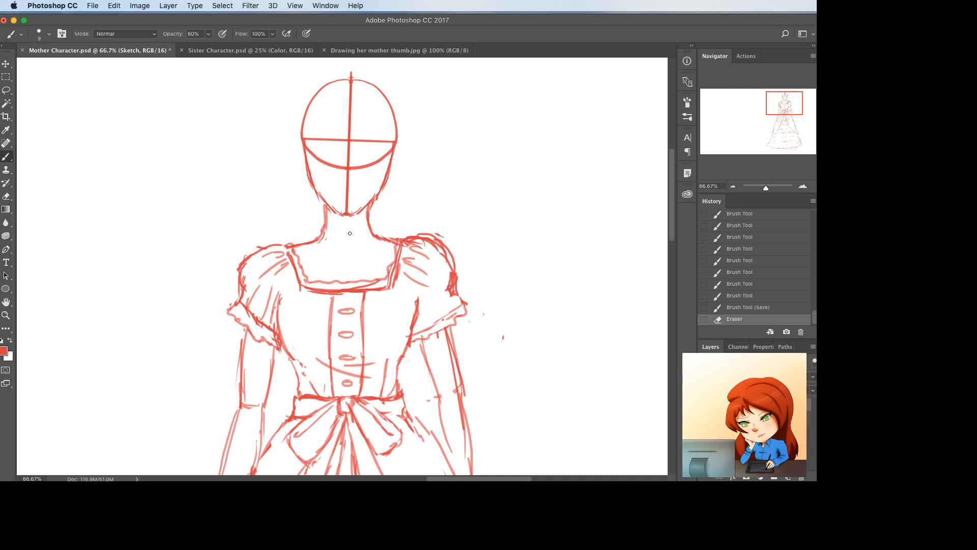
left_click_drag(329, 228, 330, 224)
mouse_move(331, 225)
left_mouse_down()
mouse_move(371, 229)
mouse_move(325, 221)
mouse_move(313, 258)
mouse_move(350, 267)
left_mouse_up()
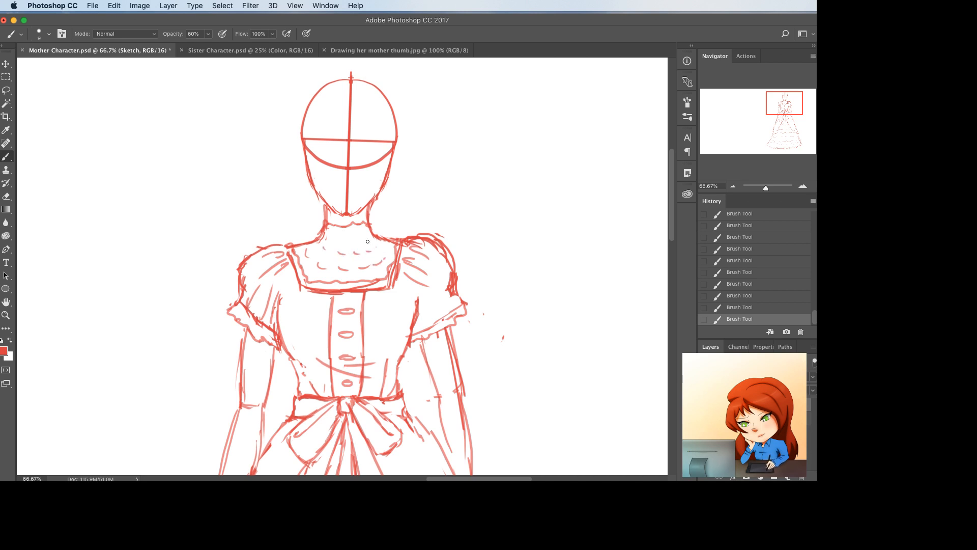
- Erase stray sketch marks around the neck and jaw
left_click_drag(385, 264, 430, 116)
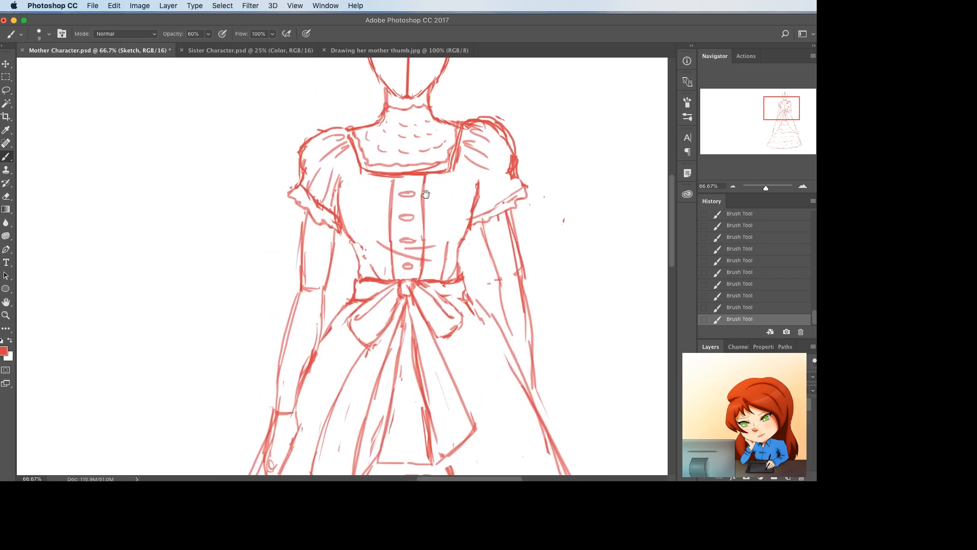
left_click_drag(408, 155, 410, 281)
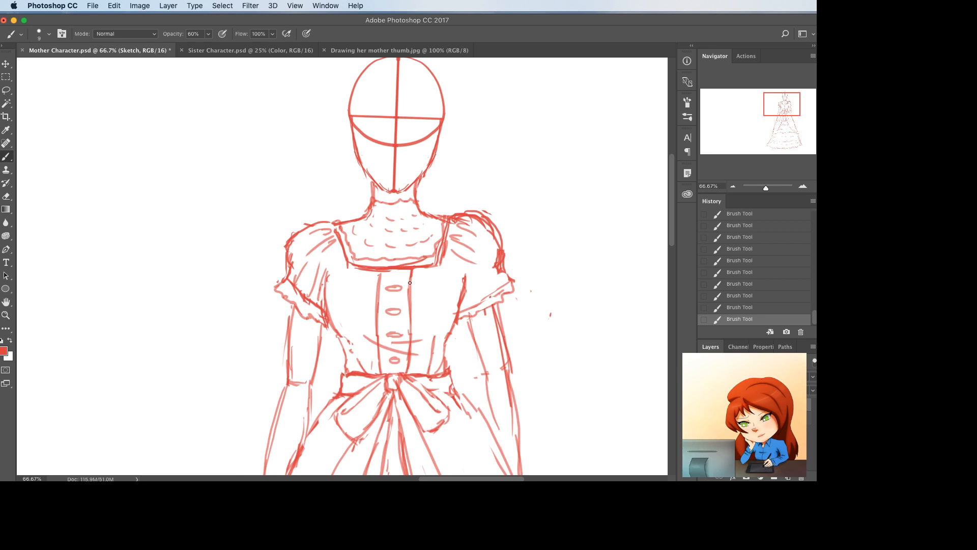
mouse_move(360, 157)
left_mouse_down()
mouse_move(370, 306)
mouse_move(385, 346)
mouse_move(425, 348)
left_mouse_up()
key("e")
key("super+plus")
left_click_drag(451, 273, 428, 236)
- Select the head guides with the Lasso tool, raise their Hue/Saturation lightness to +38, deselect and save the document
key("b")
key("l")
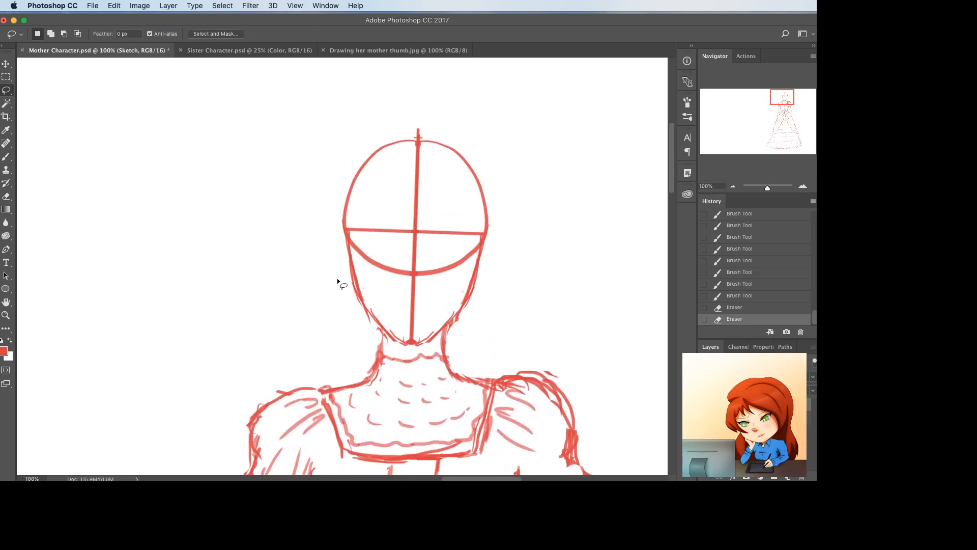
mouse_move(433, 350)
left_mouse_down()
mouse_move(547, 184)
mouse_move(336, 277)
left_mouse_up()
key("super+u")
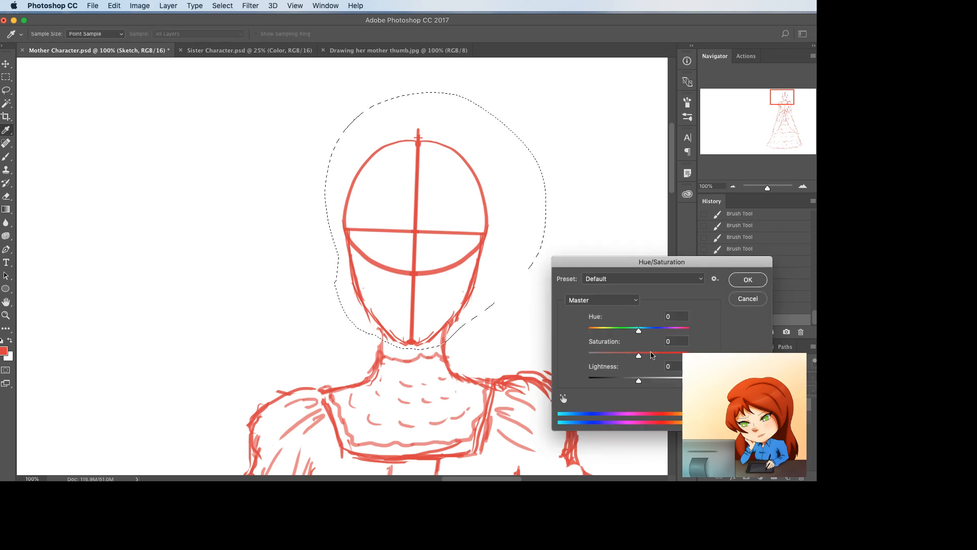
left_click_drag(645, 382, 659, 382)
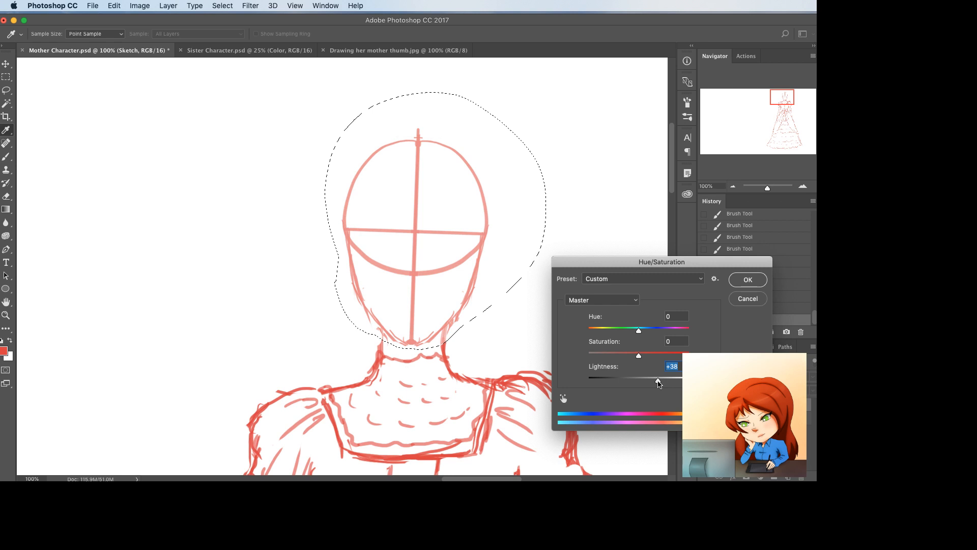
left_click(748, 279)
key("super+d")
key("super+s")
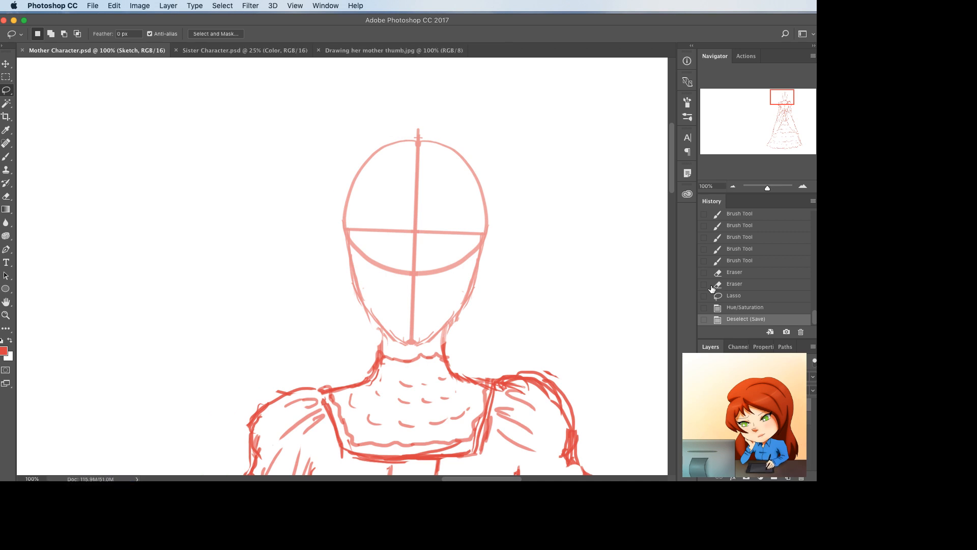
- Draw the upper eyelid lines of both eyes just below the horizontal head guide
mouse_move(399, 400)
left_mouse_down()
mouse_move(392, 148)
mouse_move(401, 400)
left_mouse_up()
key("b")
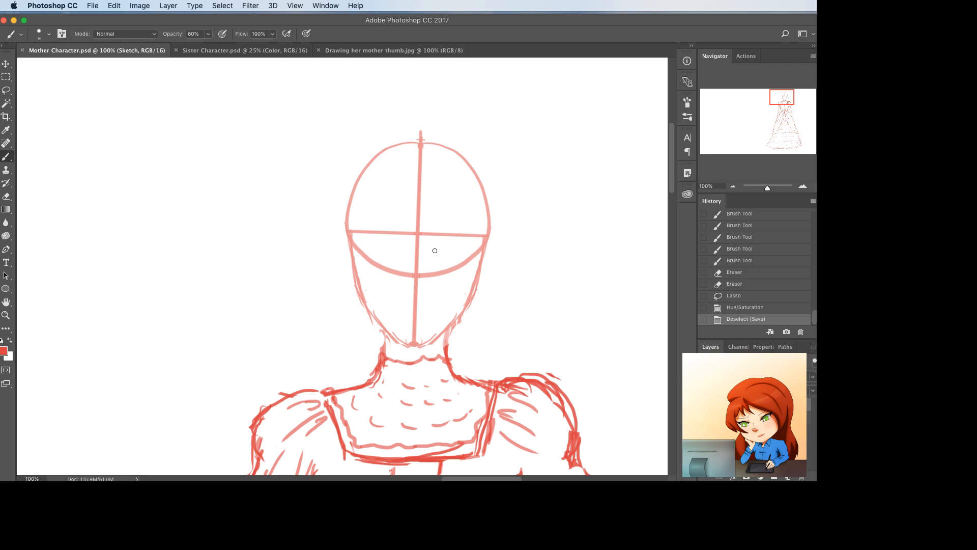
left_click_drag(437, 250, 443, 245)
left_click_drag(440, 248, 472, 245)
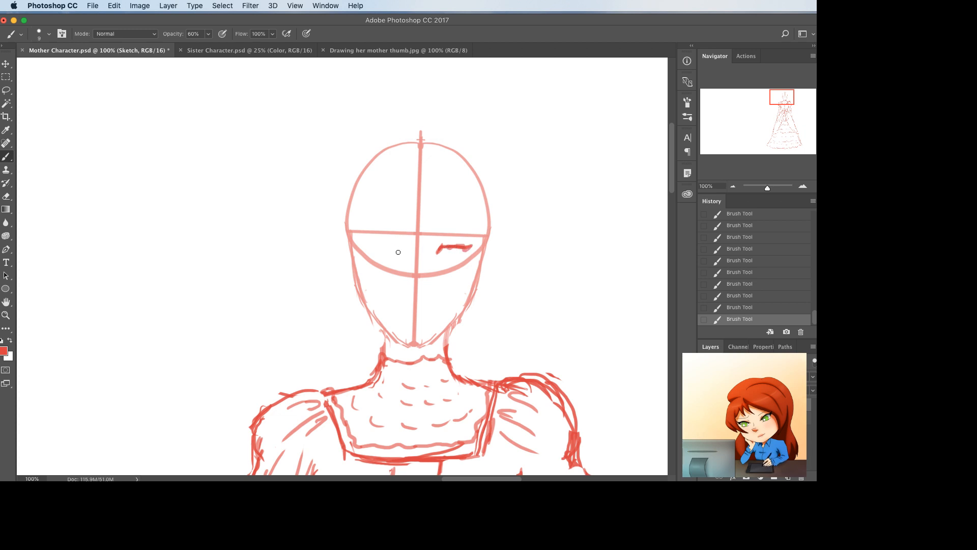
mouse_move(399, 253)
left_mouse_down()
mouse_move(377, 244)
mouse_move(475, 248)
mouse_move(437, 248)
left_mouse_up()
key("e")
key("b")
mouse_move(433, 255)
left_mouse_down()
mouse_move(469, 244)
mouse_move(412, 257)
left_mouse_up()
key("super+plus")
key("super+equal")
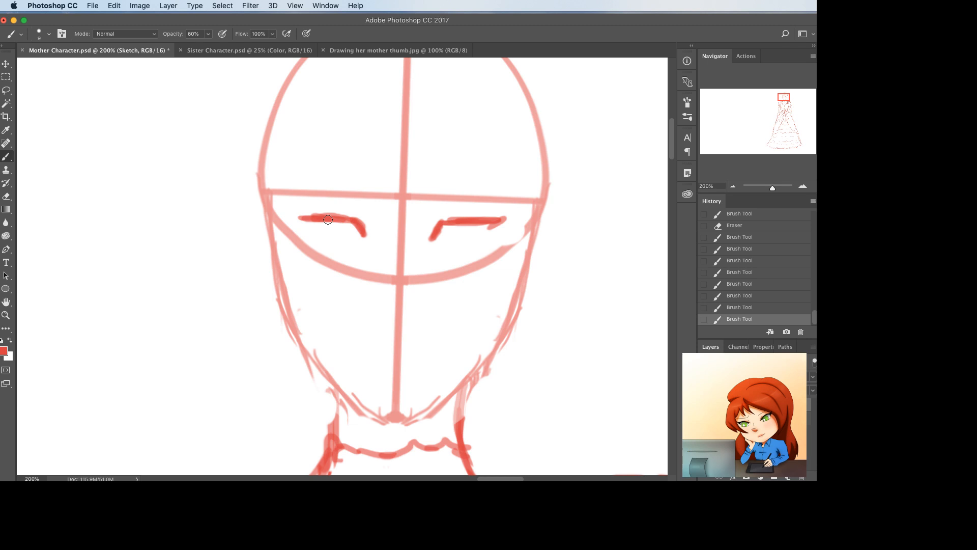
left_click_drag(300, 219, 308, 224)
left_click_drag(300, 218, 307, 224)
- Erase the guide lines crossing the middle of the face between the eyes
key("e")
mouse_move(401, 251)
left_mouse_down()
mouse_move(390, 206)
mouse_move(410, 294)
mouse_move(383, 251)
mouse_move(359, 273)
left_mouse_up()
key("b")
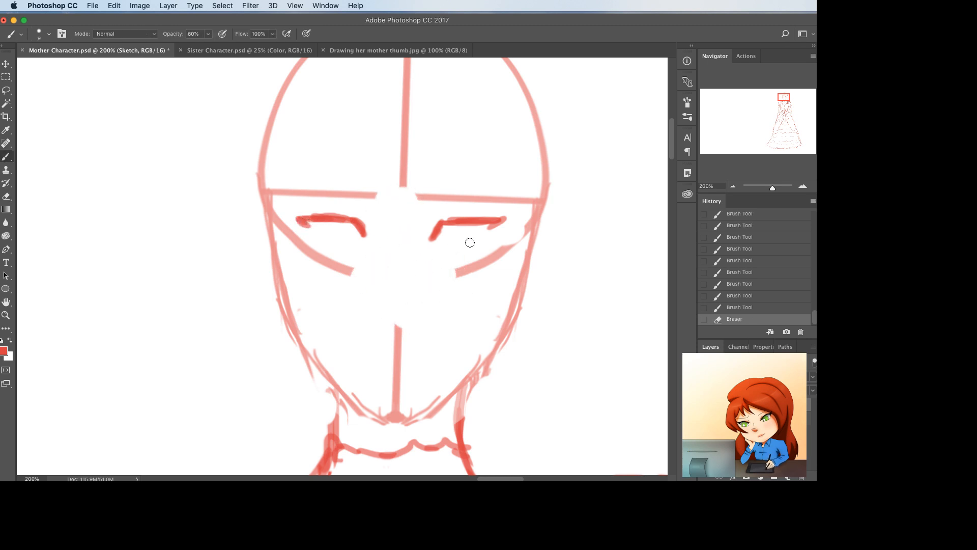
- Reshape both upper eyelids with thicker curved strokes and flared outer lashes, erasing the guides around them
mouse_move(445, 251)
left_mouse_down()
mouse_move(479, 244)
mouse_move(489, 209)
mouse_move(478, 214)
mouse_move(496, 207)
mouse_move(467, 222)
mouse_move(496, 204)
mouse_move(479, 219)
mouse_move(510, 221)
mouse_move(434, 230)
mouse_move(433, 213)
mouse_move(467, 192)
mouse_move(415, 186)
mouse_move(446, 209)
mouse_move(438, 224)
mouse_move(430, 216)
mouse_move(459, 217)
mouse_move(433, 235)
left_mouse_up()
key("e")
key("b")
left_click_drag(448, 224, 430, 235)
key("e")
mouse_move(359, 227)
left_mouse_down()
mouse_move(298, 215)
mouse_move(301, 224)
mouse_move(353, 220)
mouse_move(377, 242)
mouse_move(333, 212)
mouse_move(295, 209)
left_mouse_up()
key("b")
mouse_move(308, 214)
left_mouse_down()
mouse_move(285, 200)
mouse_move(301, 217)
mouse_move(336, 218)
mouse_move(311, 204)
mouse_move(349, 280)
left_mouse_up()
key("e")
key("b")
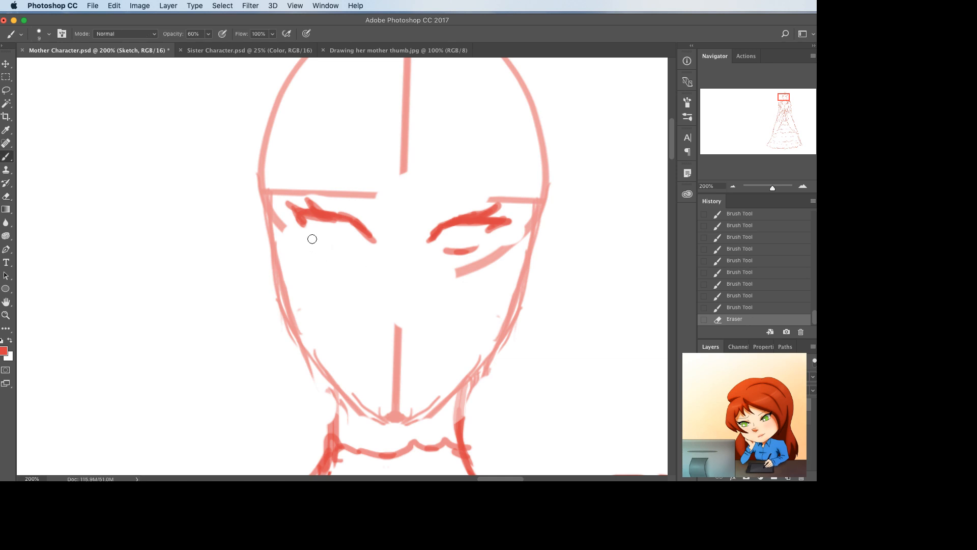
- Draw short lower eyelid lines under both eyes and erase the curved guide beneath the right one
left_click_drag(311, 240, 342, 252)
key("e")
mouse_move(488, 259)
left_mouse_down()
mouse_move(474, 274)
mouse_move(453, 266)
left_mouse_up()
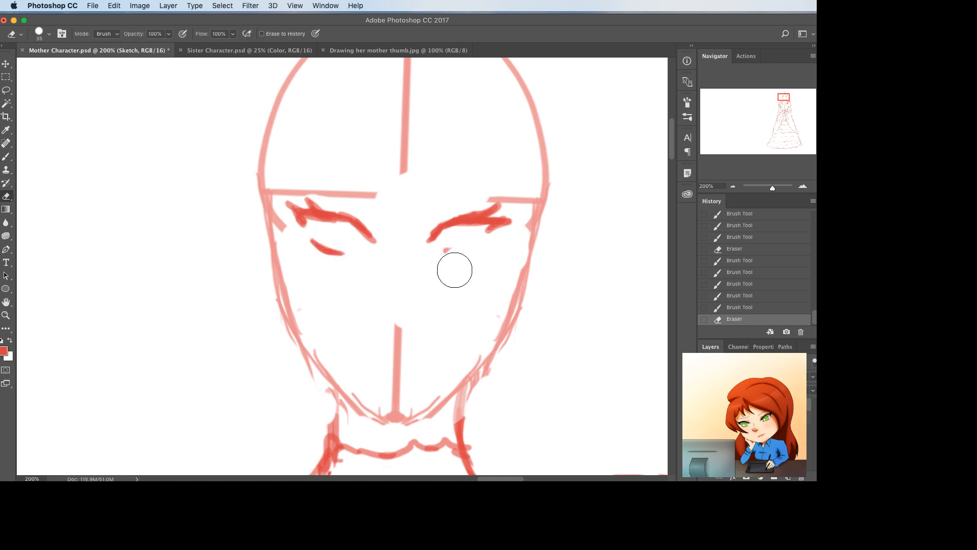
key("b")
key("e")
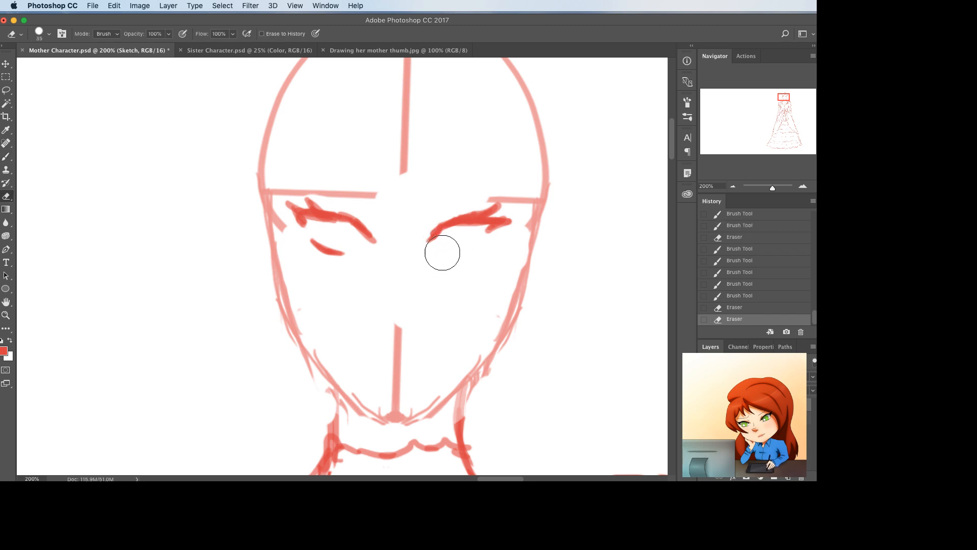
key("b")
left_click_drag(435, 255, 427, 243)
mouse_move(440, 228)
left_mouse_down()
mouse_move(430, 242)
mouse_move(457, 259)
mouse_move(477, 257)
mouse_move(439, 259)
mouse_move(478, 254)
left_mouse_up()
key("super+z")
key("e")
key("b")
key("e")
mouse_move(323, 254)
left_mouse_down()
mouse_move(313, 245)
mouse_move(351, 254)
left_mouse_up()
key("b")
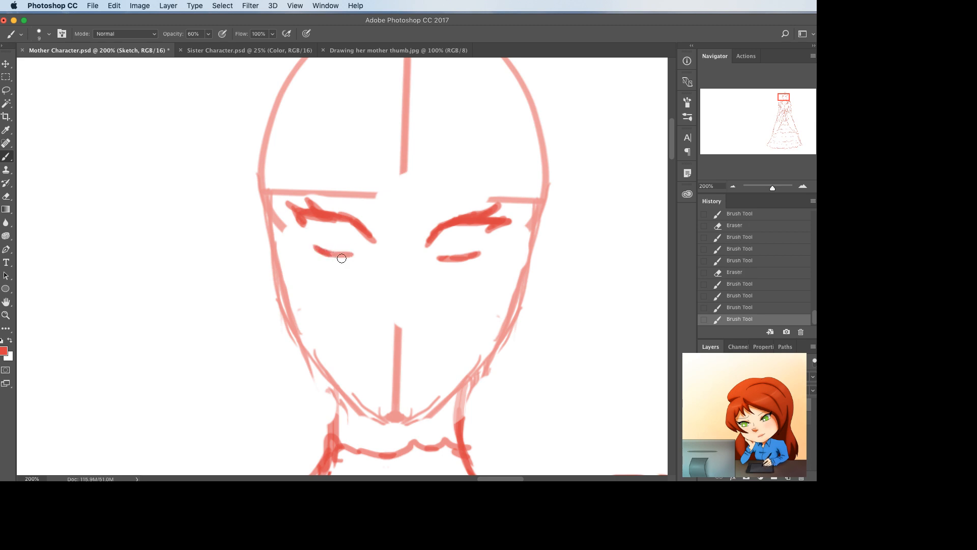
left_click(342, 258)
- Select the right eye with the Lasso tool, shift it slightly with Free Transform and deselect
key("l")
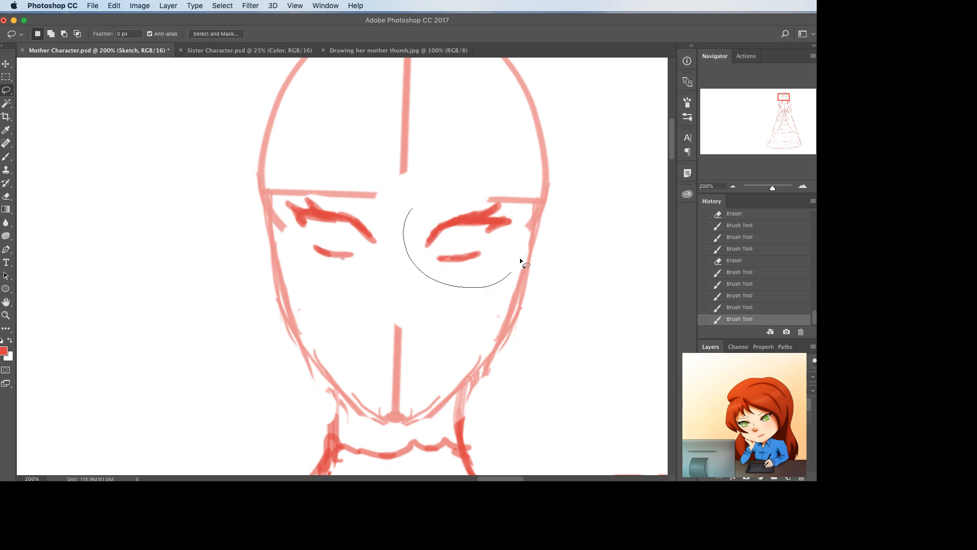
left_click_drag(520, 257, 421, 207)
key("ctrl+t")
left_click_drag(501, 259, 502, 261)
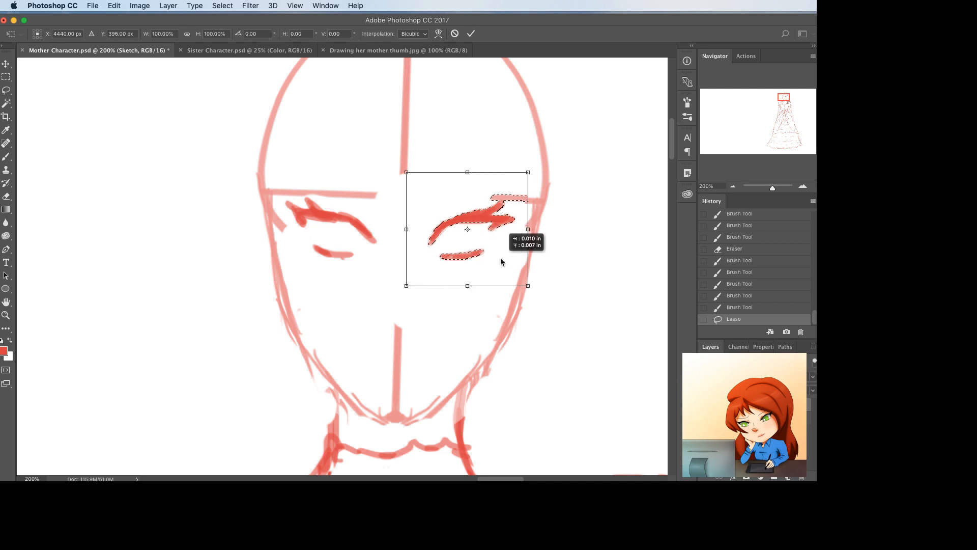
key("Return")
key("ctrl+d")
- Add a short curved stroke at the inner corner of the left eye
key("b")
left_click_drag(374, 224, 382, 247)
key("super+z")
- Erase the vertical guide line from the nose area down to the chin
key("e")
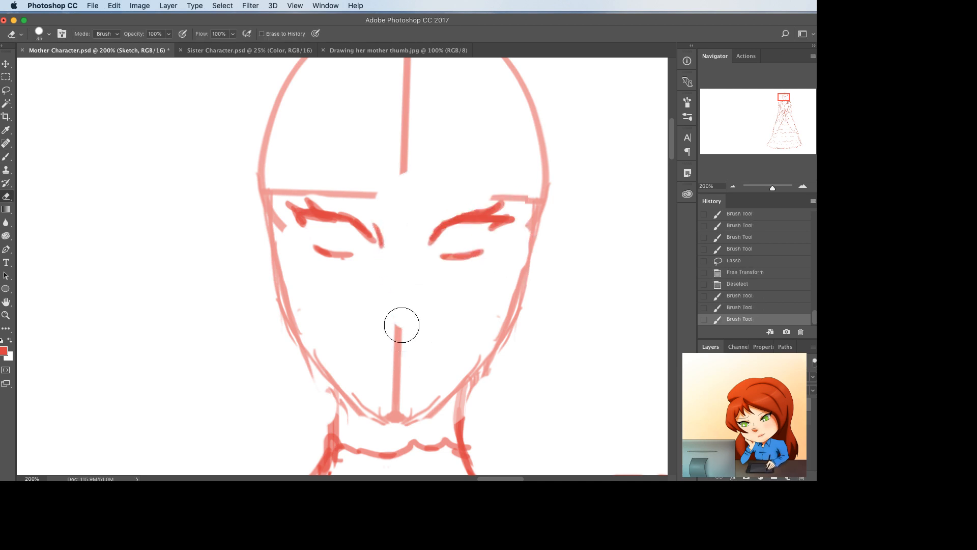
left_click_drag(401, 323, 396, 413)
key("b")
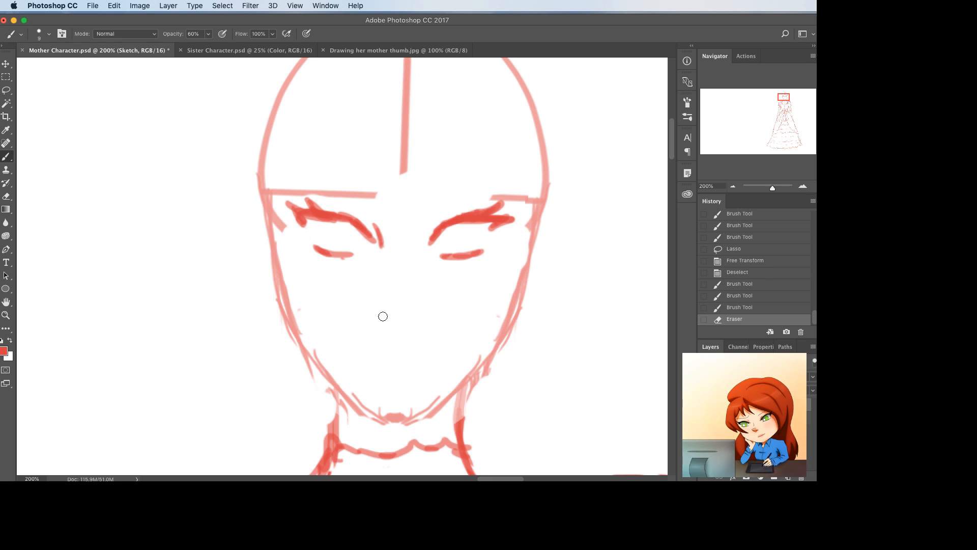
- Mark the nostrils and nose tip with small strokes and draw a straight mouth line below them
left_click(414, 315)
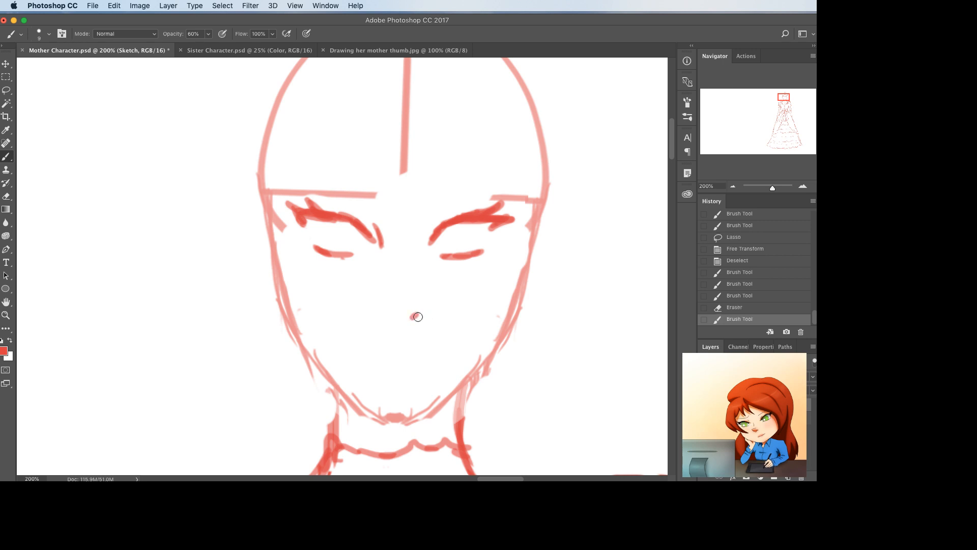
left_click(416, 316)
left_click_drag(411, 317, 419, 314)
mouse_move(419, 314)
left_mouse_down()
mouse_move(427, 316)
mouse_move(381, 320)
mouse_move(405, 296)
mouse_move(387, 296)
left_mouse_up()
left_click(381, 320)
mouse_move(403, 358)
left_mouse_down()
mouse_move(380, 360)
mouse_move(436, 359)
left_mouse_up()
key("super+z")
key("super+z")
- Draw the left face contour from the horizontal guide down along the cheek and jaw to the chin
left_click_drag(266, 186, 280, 325)
left_click_drag(274, 242, 283, 336)
left_click_drag(275, 281, 297, 373)
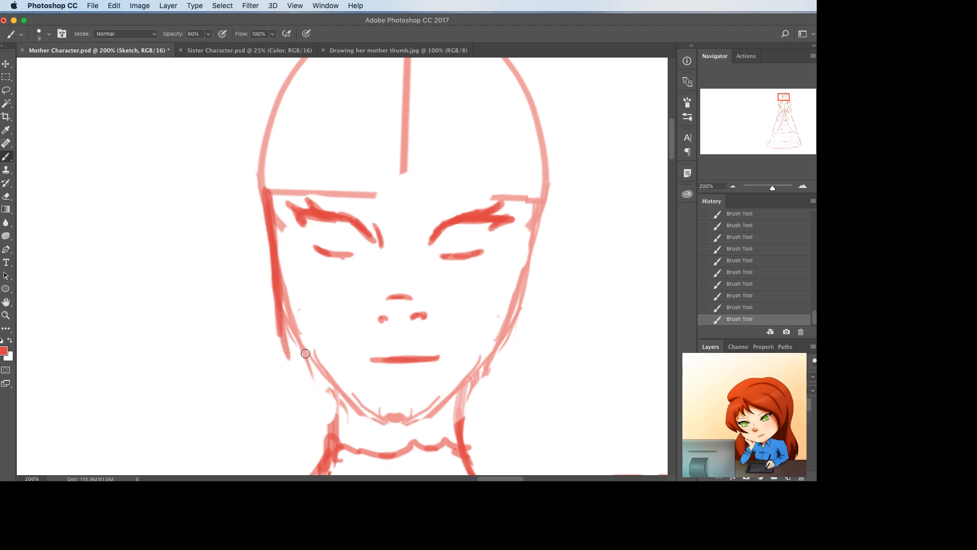
key("super+z")
left_click_drag(278, 281, 301, 362)
left_click_drag(283, 305, 318, 385)
left_click_drag(280, 330, 321, 389)
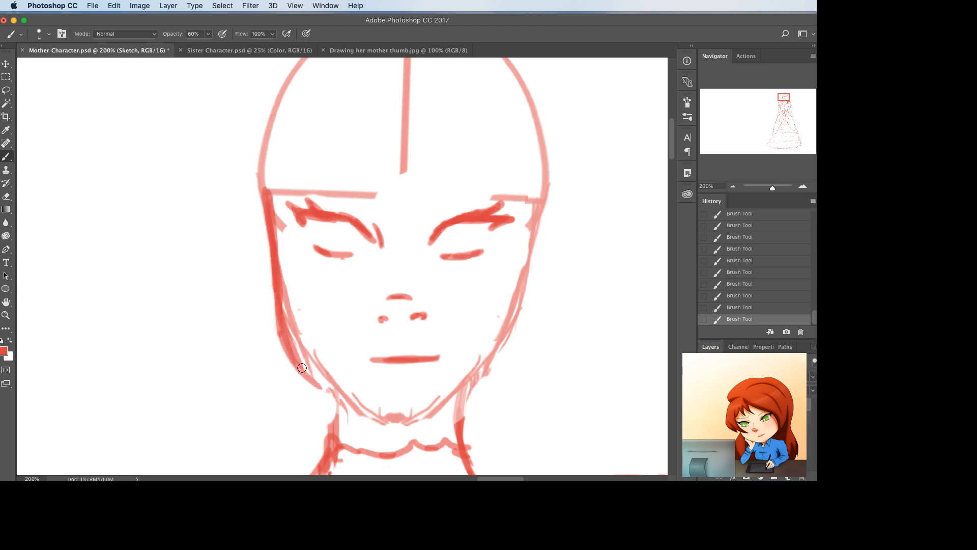
key("super+z")
left_click_drag(284, 319, 325, 391)
mouse_move(288, 349)
left_mouse_down()
mouse_move(355, 420)
mouse_move(385, 431)
left_mouse_up()
- Erase the old guide lines inside the left jaw and trim the outer edge of the left cheek
key("e")
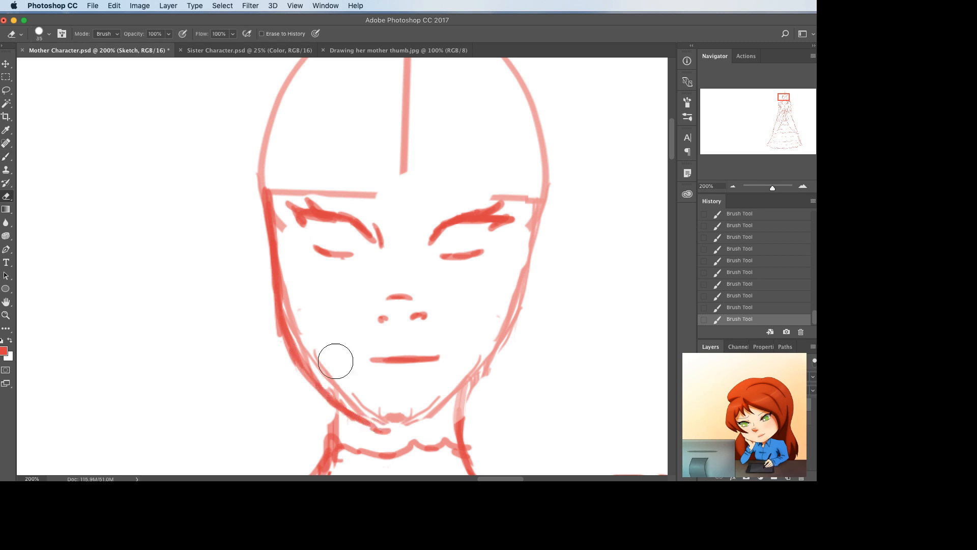
left_click_drag(305, 331, 359, 402)
mouse_move(303, 312)
left_mouse_down()
mouse_move(302, 351)
mouse_move(252, 278)
mouse_move(269, 363)
mouse_move(258, 325)
left_mouse_up()
mouse_move(259, 285)
left_mouse_down()
mouse_move(262, 239)
mouse_move(271, 286)
left_mouse_up()
key("b")
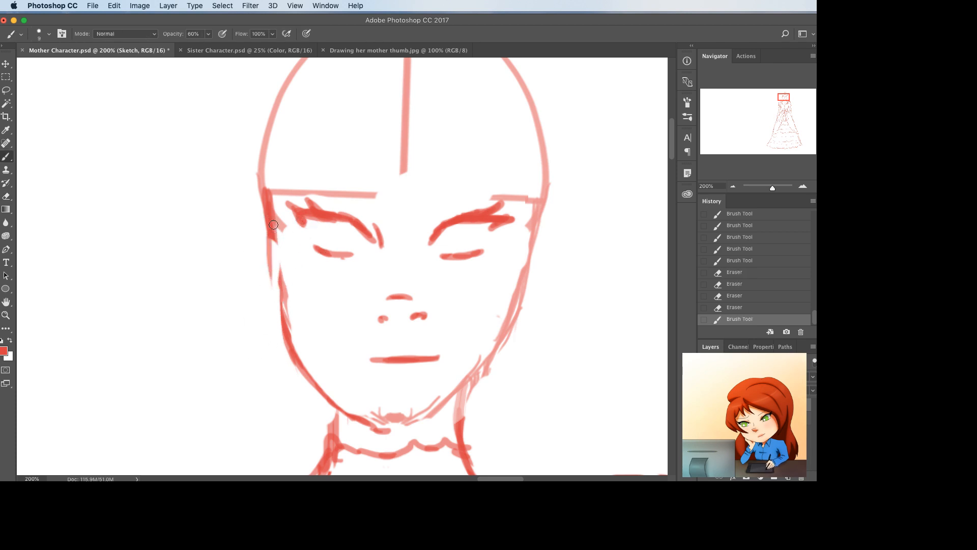
- Redraw the left cheek contour, strengthen the chin line and erase the old guide marks at the chin
left_click_drag(269, 239, 308, 368)
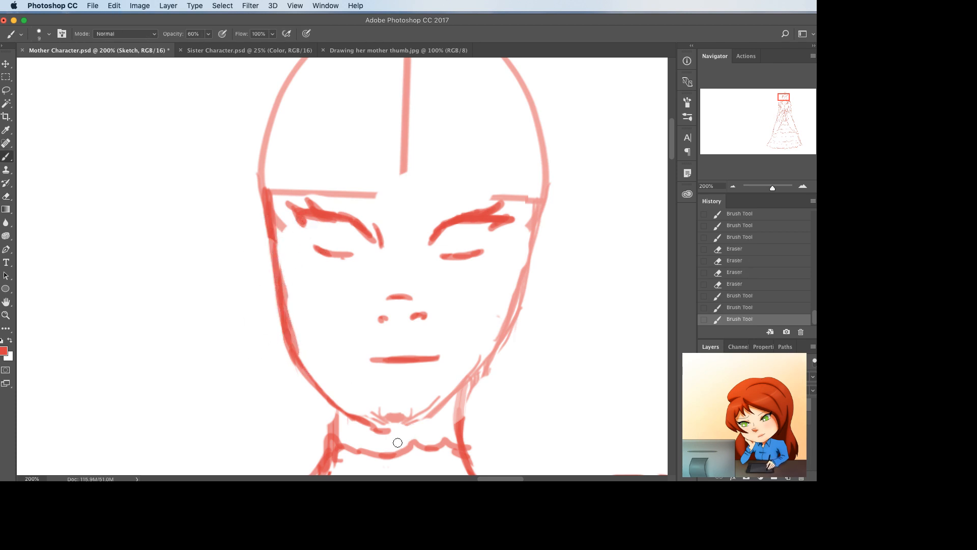
mouse_move(362, 416)
left_mouse_down()
mouse_move(407, 415)
mouse_move(356, 402)
mouse_move(381, 409)
mouse_move(344, 412)
mouse_move(390, 431)
left_mouse_up()
key("super+z")
key("e")
key("b")
left_click(539, 195, "shift")
left_click_drag(539, 196, 536, 253)
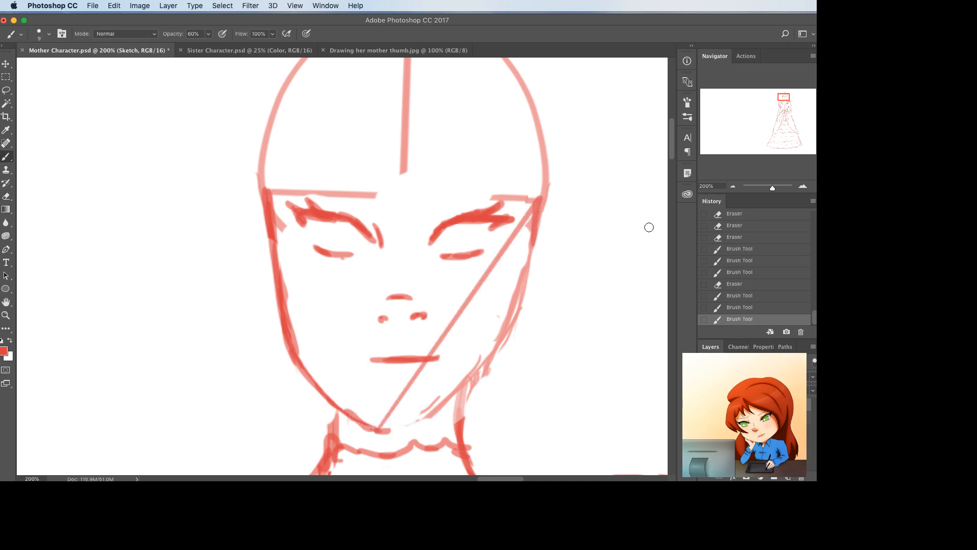
left_click(746, 309)
left_click(741, 297)
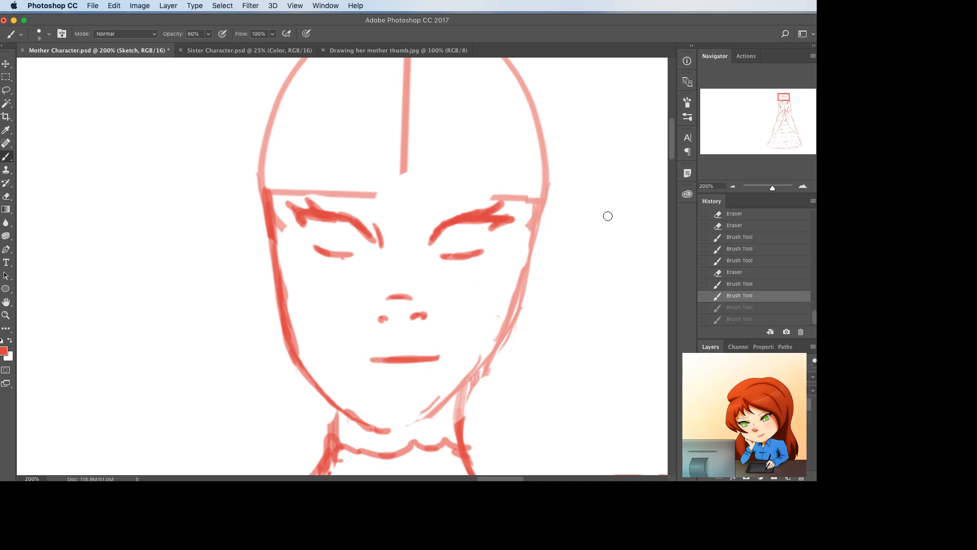
- Draw the right face contour from the brow guide down along the cheek
left_click_drag(540, 192, 531, 256)
key("super+z")
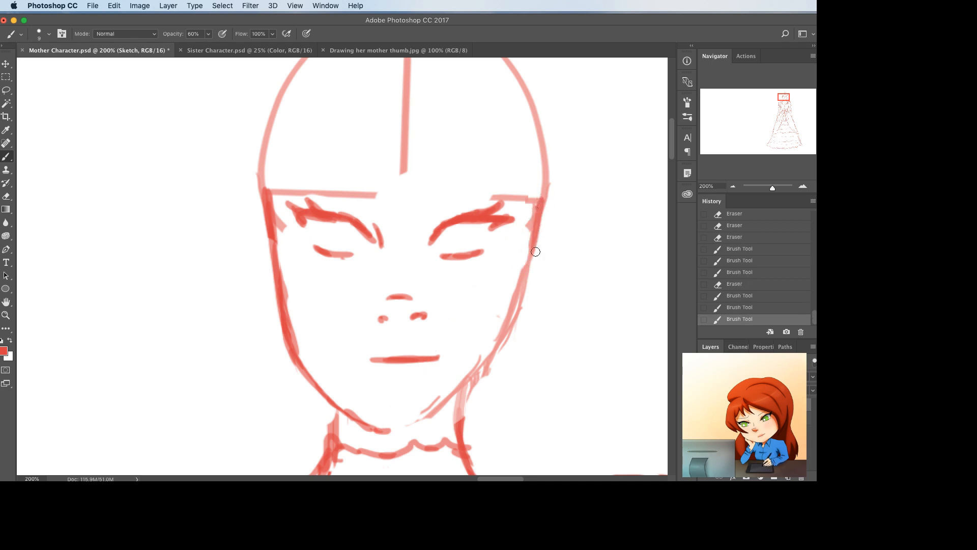
left_click_drag(541, 211, 535, 289)
key("super+z")
left_click_drag(538, 233, 527, 331)
key("super+z")
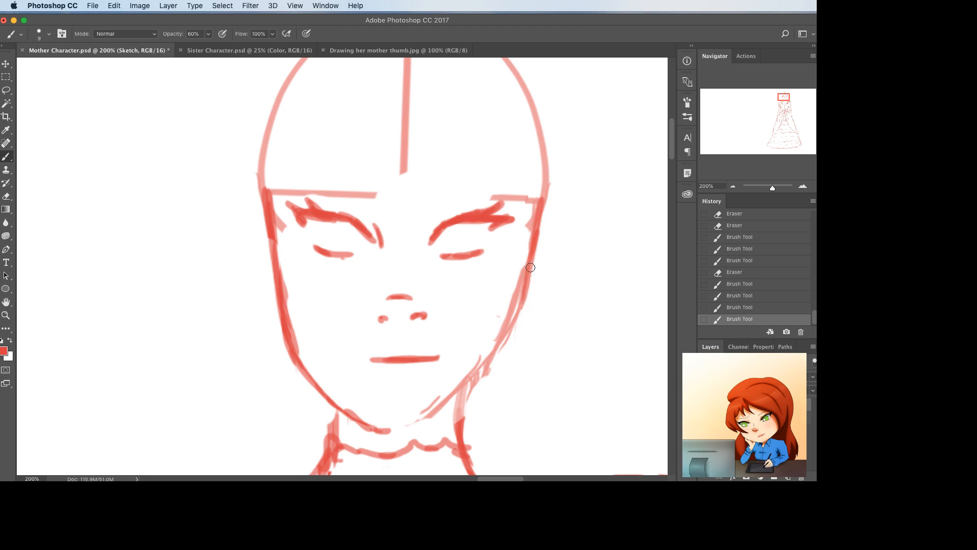
left_click_drag(532, 264, 518, 337)
left_click_drag(531, 268, 503, 352)
left_click_drag(511, 342, 477, 384)
key("super+z")
- Draw the right jaw line down to meet the chin, tidying stray marks there, and save the document
left_click_drag(519, 309, 501, 351)
left_click_drag(517, 329, 469, 386)
left_click_drag(490, 362, 420, 428)
mouse_move(425, 425)
left_mouse_down()
mouse_move(376, 424)
mouse_move(418, 431)
mouse_move(380, 430)
mouse_move(427, 425)
mouse_move(402, 429)
mouse_move(489, 365)
mouse_move(421, 432)
mouse_move(445, 415)
mouse_move(407, 425)
mouse_move(471, 388)
mouse_move(421, 425)
mouse_move(477, 351)
mouse_move(407, 403)
left_mouse_up()
key("super+z")
key("super+z")
key("super+z")
key("e")
key("b")
key("super+z")
key("super+s")
key("e")
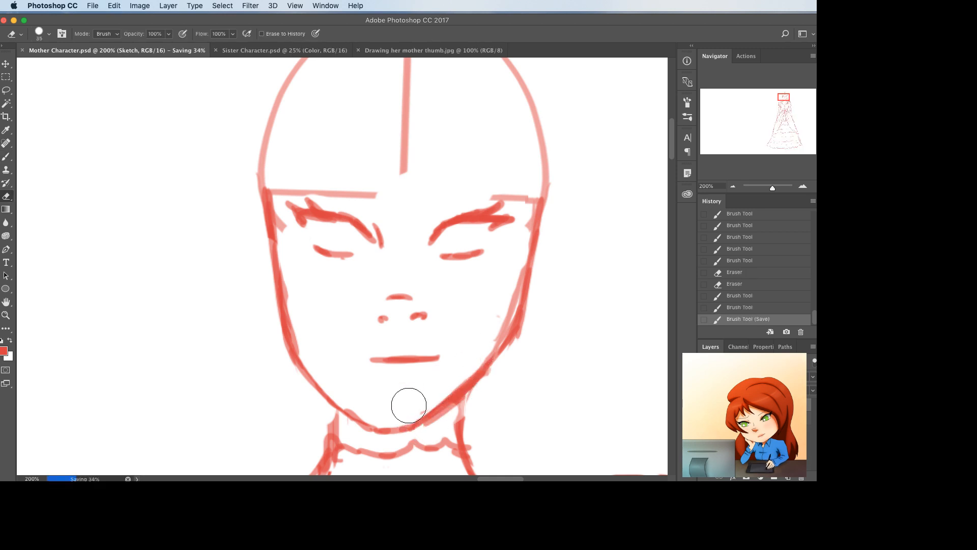
key("b")
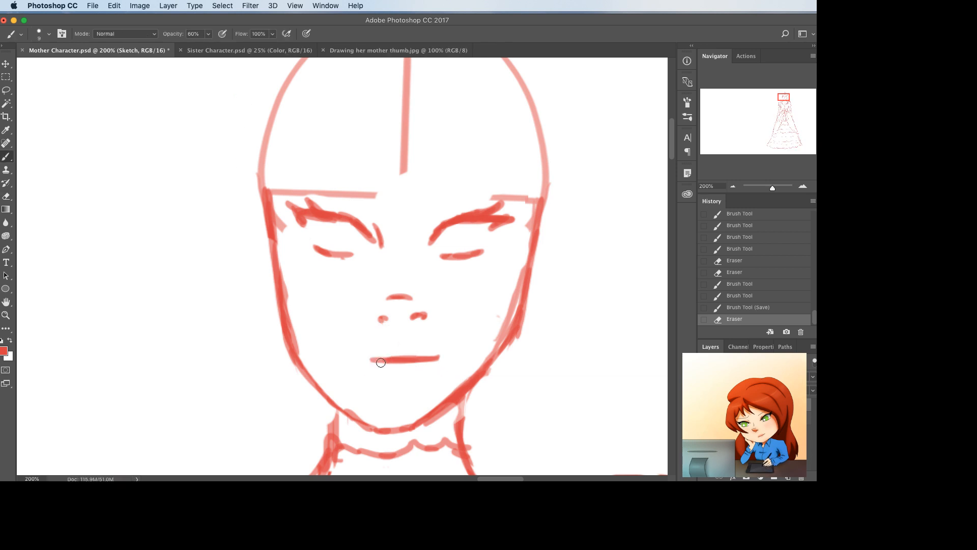
- Widen the mouth line at both ends and add short strokes for the upper and lower lips
left_click_drag(358, 362, 380, 361)
left_click_drag(352, 361, 377, 361)
left_click_drag(345, 361, 355, 362)
mouse_move(426, 360)
left_mouse_down()
mouse_move(449, 359)
mouse_move(437, 358)
left_mouse_up()
left_click_drag(378, 380, 414, 382)
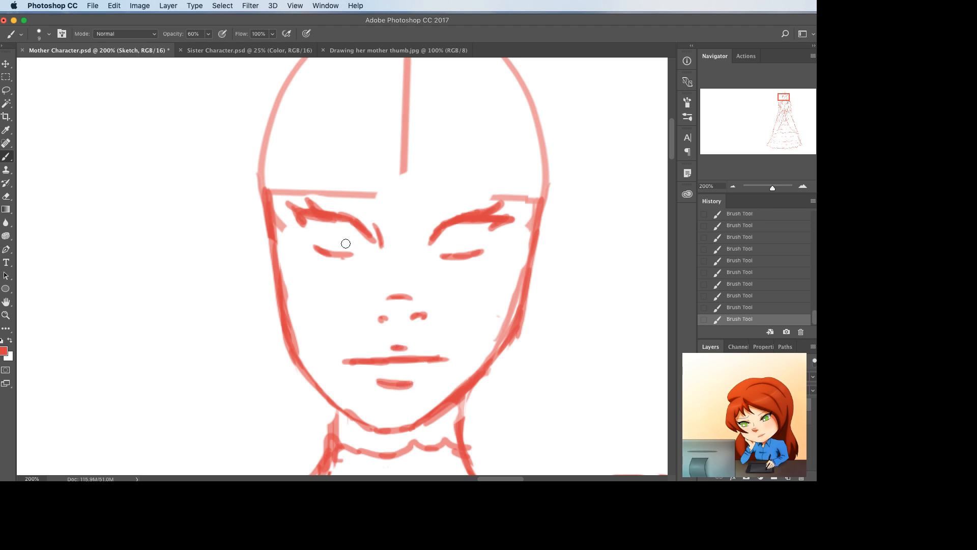
- Draw the irises and short eyelid creases on both eyes, erasing the guide line above the left eye
left_click_drag(325, 229, 355, 235)
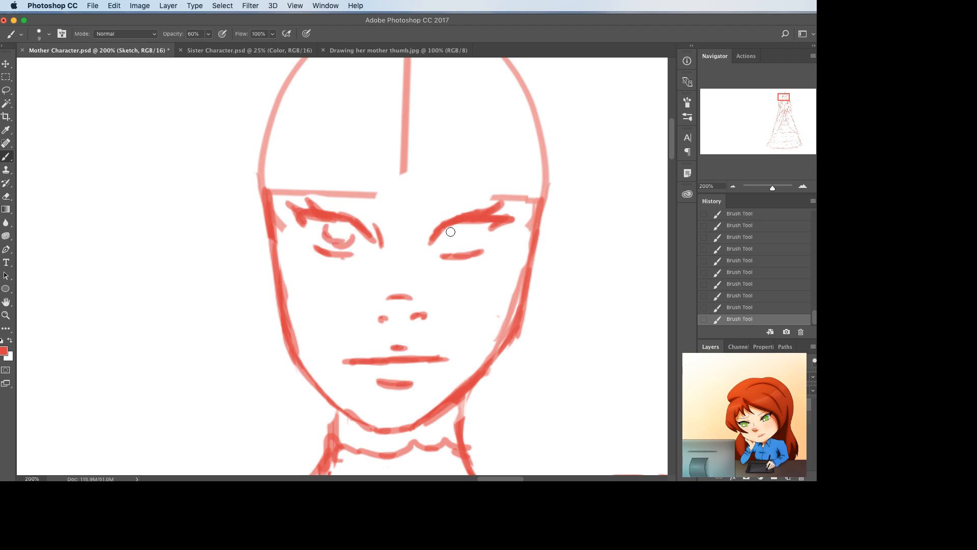
mouse_move(450, 232)
left_mouse_down()
mouse_move(473, 241)
mouse_move(471, 224)
mouse_move(462, 246)
left_mouse_up()
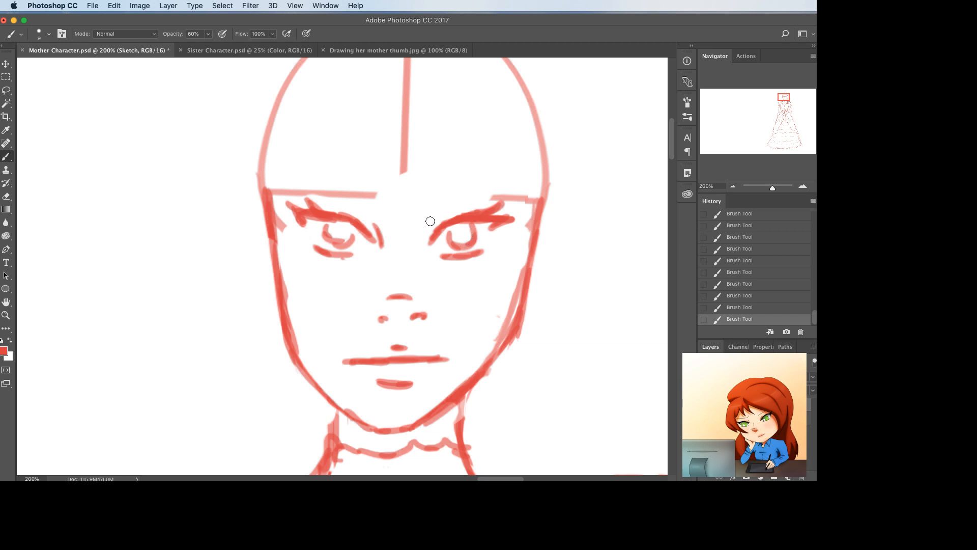
left_click_drag(440, 211, 452, 206)
key("e")
left_click_drag(382, 201, 262, 172)
key("b")
mouse_move(352, 204)
left_mouse_down()
mouse_move(340, 205)
mouse_move(362, 209)
left_mouse_up()
- Draw long, thin eyebrows above both eyes, reaching out to the sides of the face
mouse_move(415, 192)
left_mouse_down()
mouse_move(420, 200)
mouse_move(527, 198)
left_mouse_up()
key("super+z")
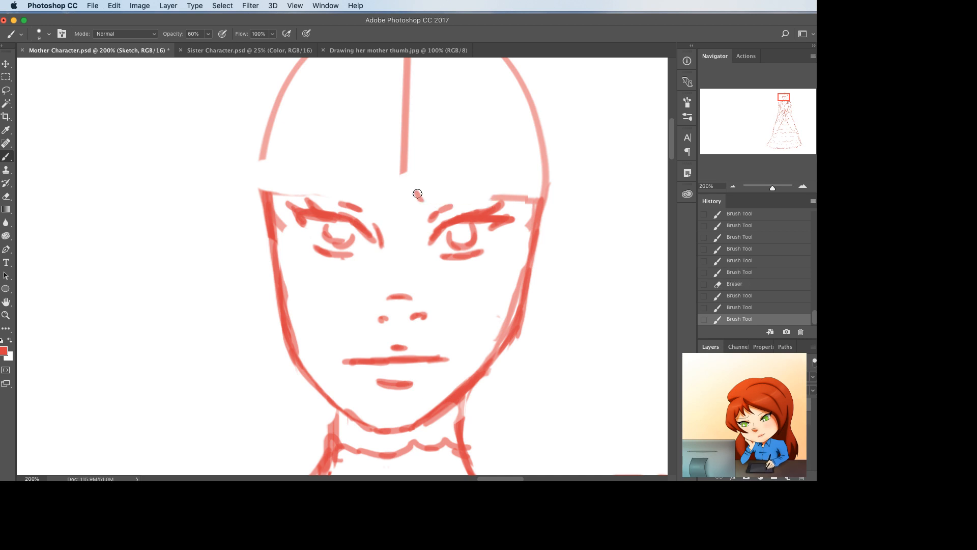
left_click_drag(416, 192, 421, 197)
left_click_drag(417, 193, 526, 197)
left_click_drag(477, 194, 503, 194)
left_click_drag(370, 187, 360, 192)
left_click_drag(370, 191, 296, 192)
left_click_drag(351, 190, 270, 196)
- Redraw the nostrils and the underside of the nose with small strokes
key("super+minus")
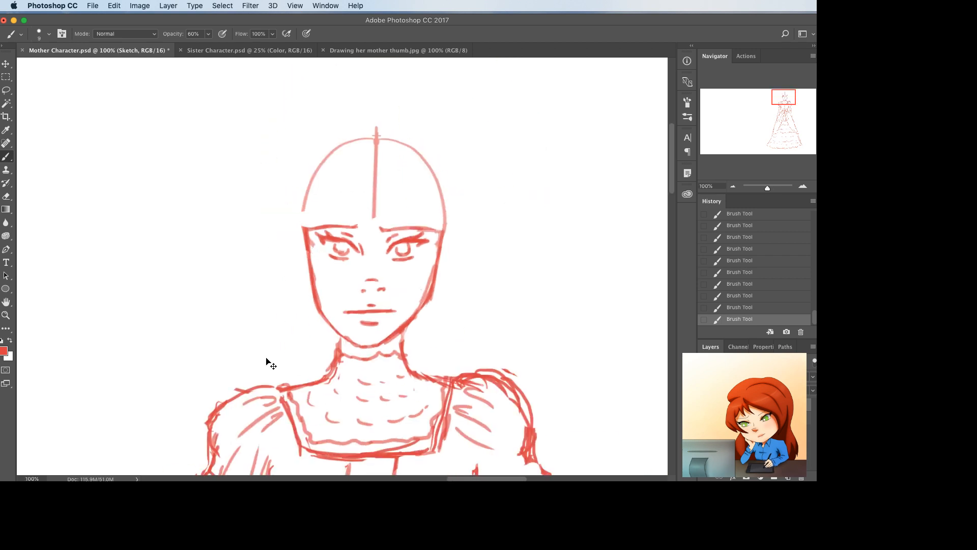
key("e")
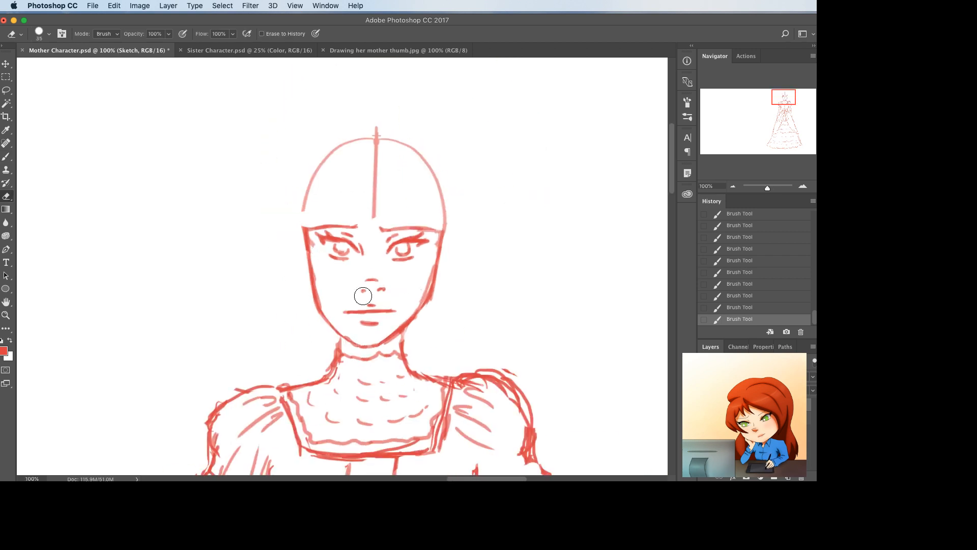
key("b")
left_click_drag(366, 290, 368, 292)
key("e")
key("b")
left_click_drag(365, 293, 371, 292)
left_click_drag(369, 293, 382, 291)
key("e")
key("b")
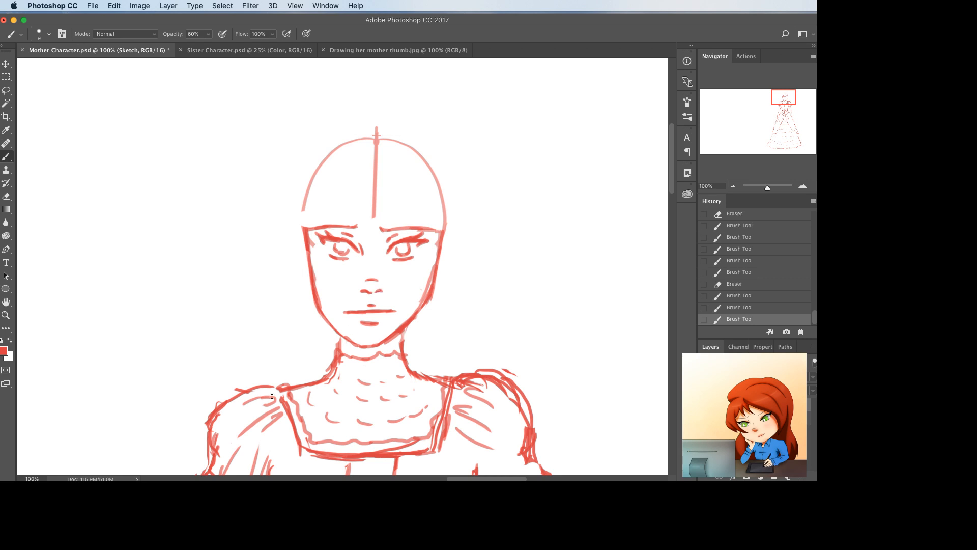
- Select the nose and mouth with the Lasso and move them slightly up on the face
key("l")
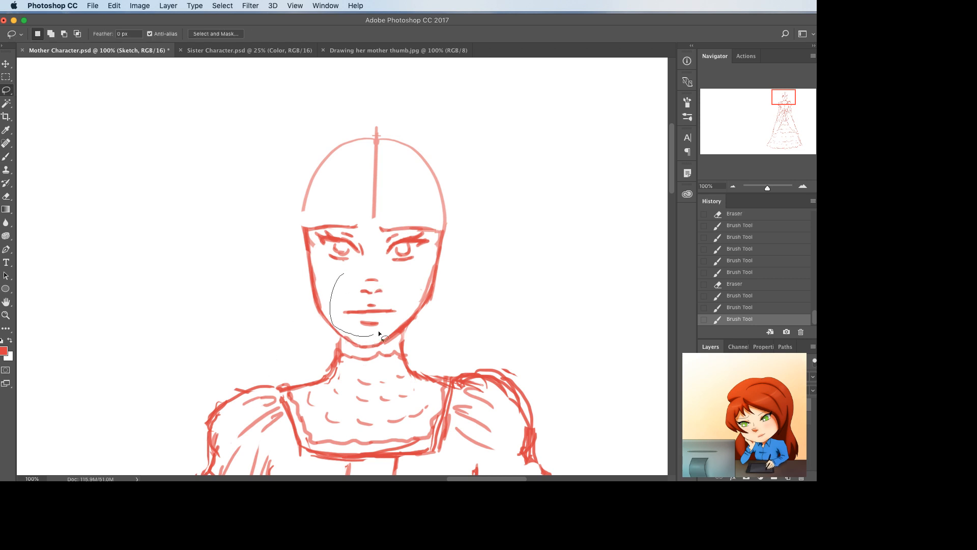
left_click_drag(380, 271, 344, 274)
key("ctrl+t")
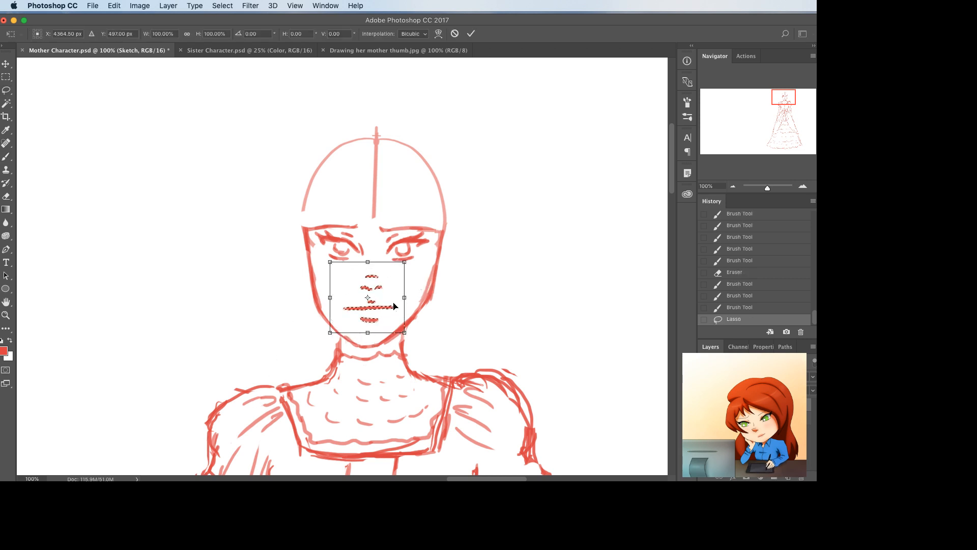
key("Return")
key("ctrl+d")
- Erase the rough cheek and jaw strokes on both sides of the face and redraw them as a slimmer contour
key("e")
mouse_move(307, 298)
left_mouse_down()
mouse_move(307, 257)
mouse_move(314, 296)
left_mouse_up()
key("b")
mouse_move(308, 254)
left_mouse_down()
mouse_move(331, 326)
mouse_move(310, 311)
left_mouse_up()
key("e")
left_click_drag(312, 316, 322, 329)
mouse_move(417, 277)
left_mouse_down()
mouse_move(414, 304)
mouse_move(426, 275)
mouse_move(427, 315)
left_mouse_up()
key("b")
left_click_drag(442, 233, 418, 319)
left_click_drag(421, 303, 401, 328)
mouse_move(417, 317)
left_mouse_down()
mouse_move(387, 340)
mouse_move(377, 328)
mouse_move(396, 321)
mouse_move(374, 338)
mouse_move(434, 314)
mouse_move(399, 308)
left_mouse_up()
- Erase the vertical guide line above the forehead and draw a fringe sweeping left with a hair edge beside the temple
key("e")
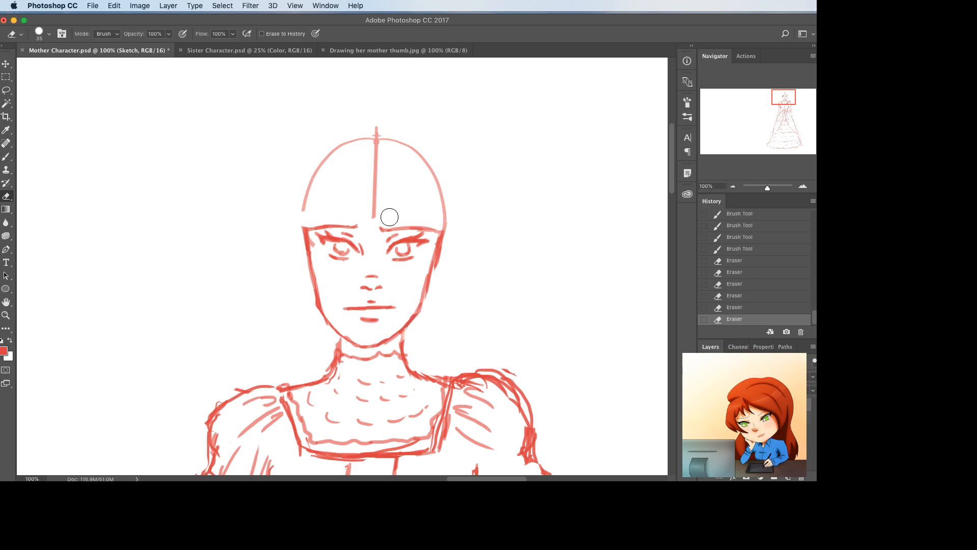
left_click_drag(377, 197, 377, 139)
key("b")
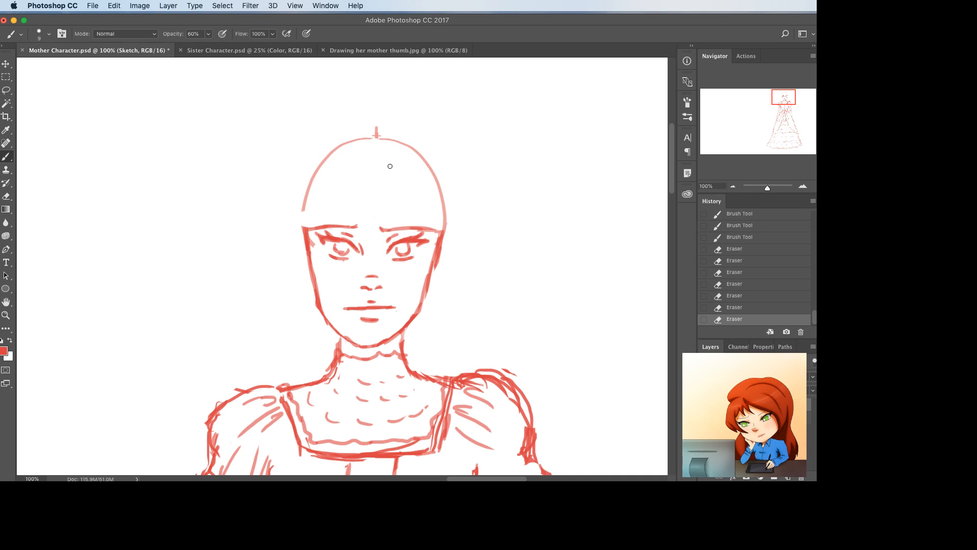
mouse_move(397, 165)
left_mouse_down()
mouse_move(383, 204)
mouse_move(324, 234)
mouse_move(294, 281)
left_mouse_up()
left_click_drag(304, 261, 301, 288)
mouse_move(304, 169)
left_mouse_down()
mouse_move(283, 279)
mouse_move(295, 286)
mouse_move(282, 270)
mouse_move(293, 237)
left_mouse_up()
- Redraw the outer hair edge on the left side, curving down past the temple to the cheek
key("e")
key("b")
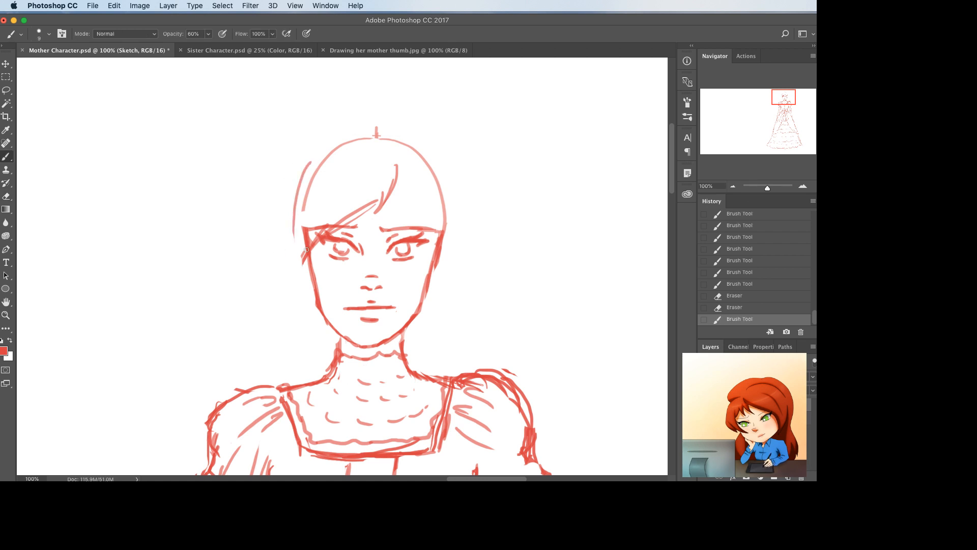
left_click_drag(296, 181, 295, 283)
key("super+z")
key("super+z")
left_click_drag(291, 208, 307, 297)
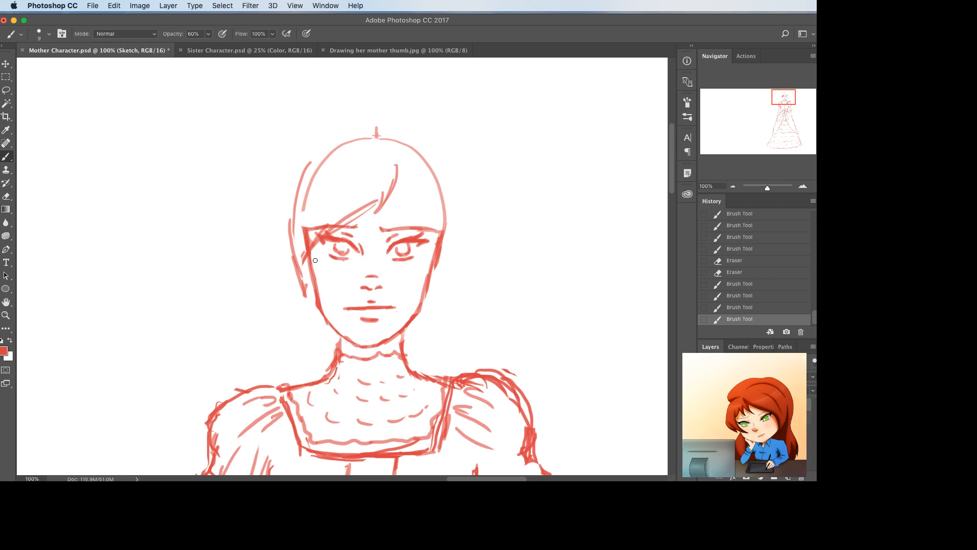
- Draw the right part of the fringe down to the ear and erase the round skull guide
mouse_move(397, 173)
left_mouse_down()
mouse_move(412, 220)
mouse_move(420, 197)
mouse_move(441, 272)
left_mouse_up()
key("e")
mouse_move(438, 166)
left_mouse_down()
mouse_move(453, 242)
mouse_move(458, 189)
mouse_move(399, 129)
mouse_move(332, 167)
left_mouse_up()
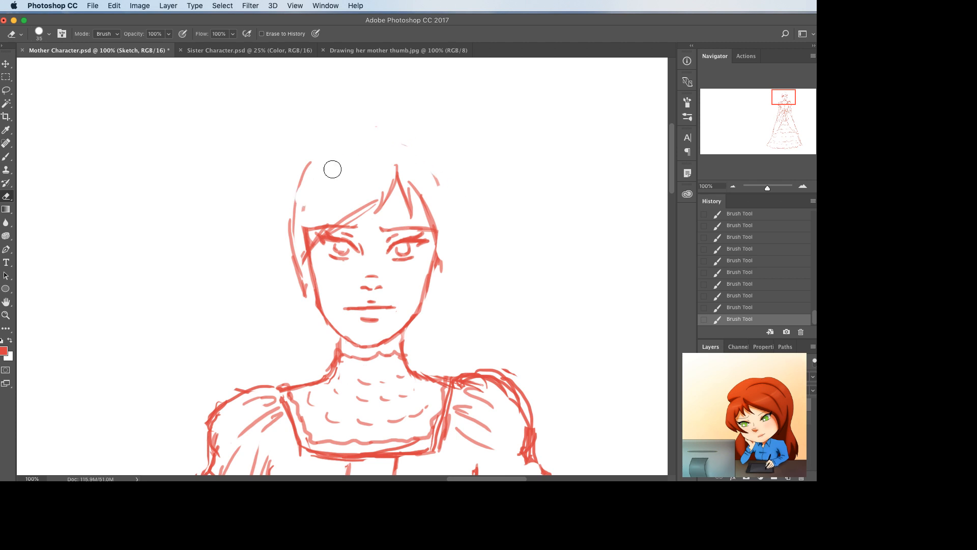
- Draw the hair outline over the crown and down the upper right side, erasing the stray strokes at the top
key("b")
mouse_move(402, 136)
left_mouse_down()
mouse_move(356, 127)
mouse_move(328, 140)
mouse_move(299, 177)
left_mouse_up()
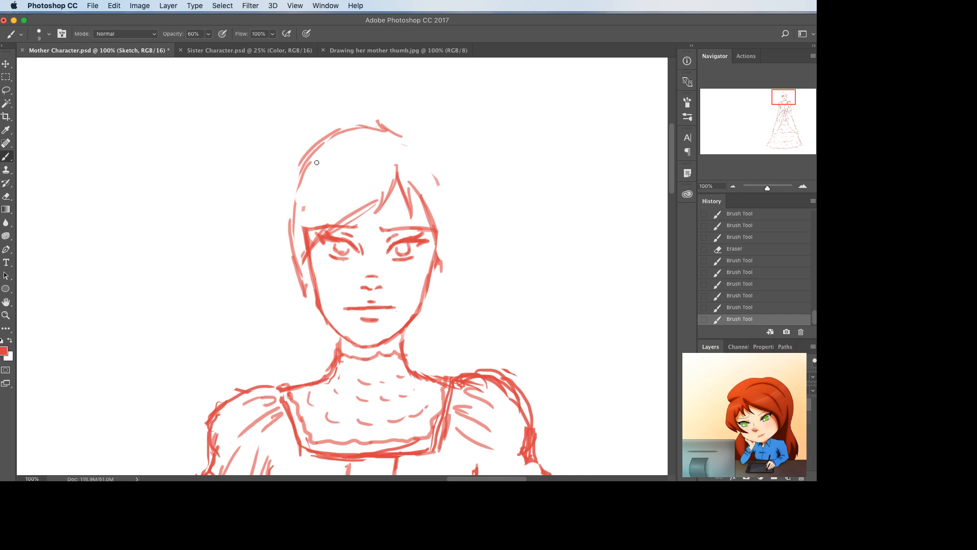
left_click(397, 51)
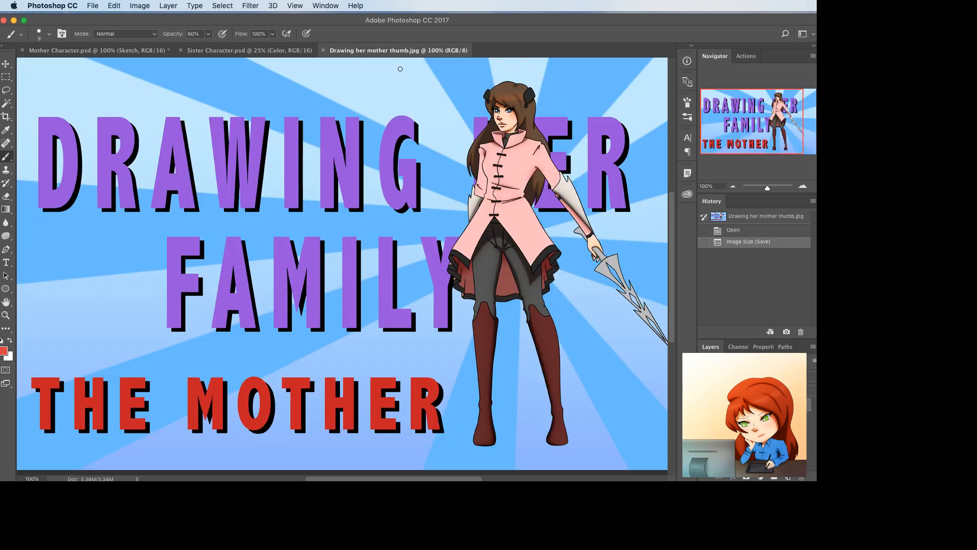
left_click(113, 53)
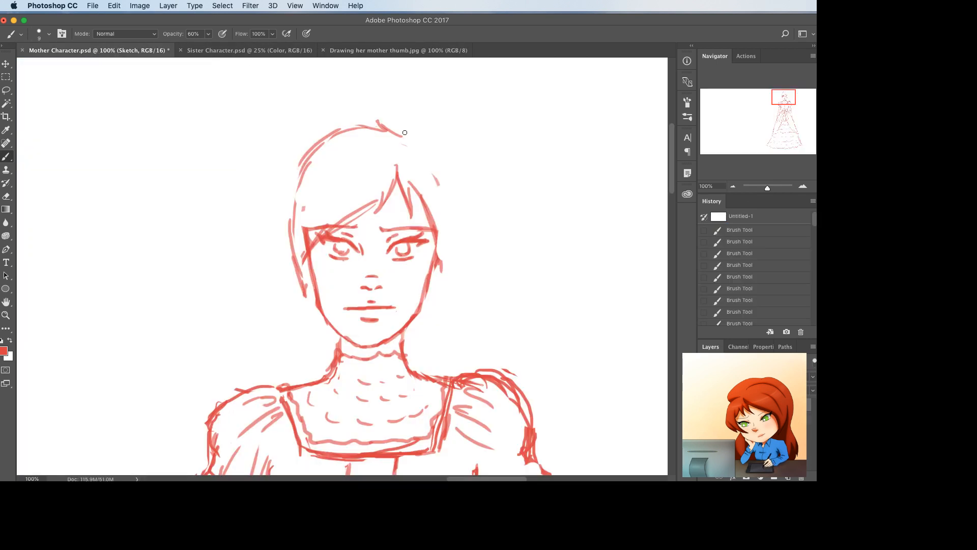
key("e")
left_click_drag(385, 123, 392, 118)
left_click_drag(392, 119, 415, 134)
key("b")
mouse_move(389, 129)
left_mouse_down()
mouse_move(430, 138)
mouse_move(458, 170)
left_mouse_up()
left_click_drag(421, 129, 456, 196)
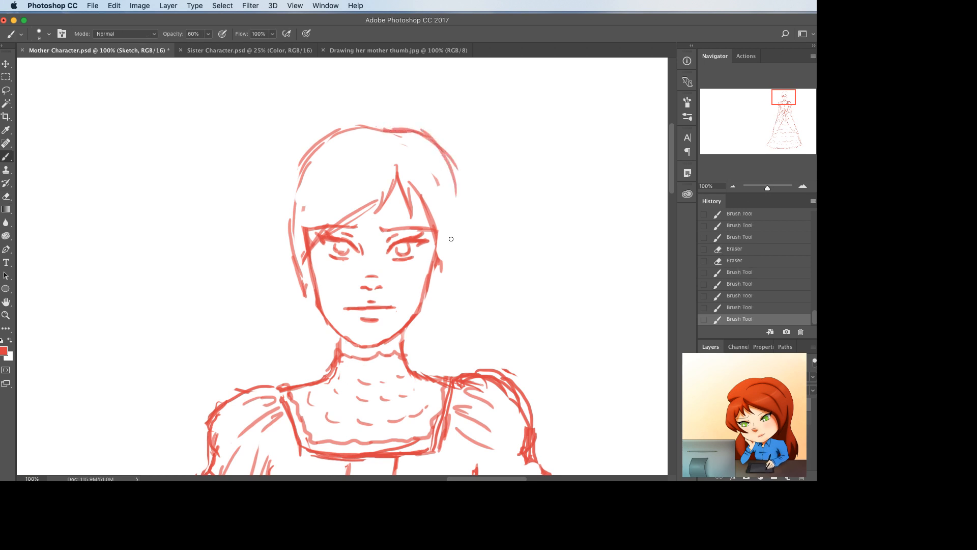
- Extend the right hair outline down the side of the head and curve it in to the ear
left_click_drag(442, 147, 463, 245)
key("super+z")
left_click_drag(444, 156, 455, 235)
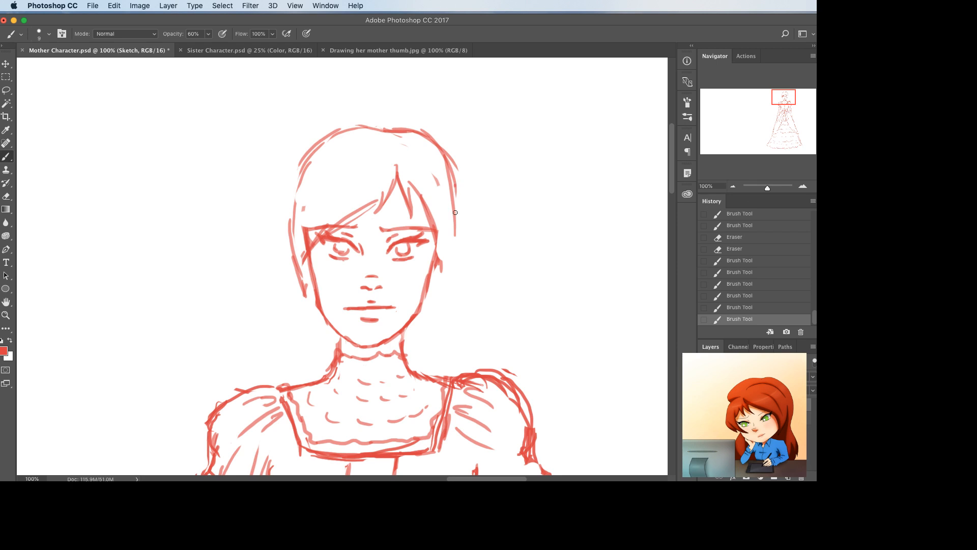
left_click_drag(456, 188, 440, 283)
left_click_drag(445, 270, 437, 284)
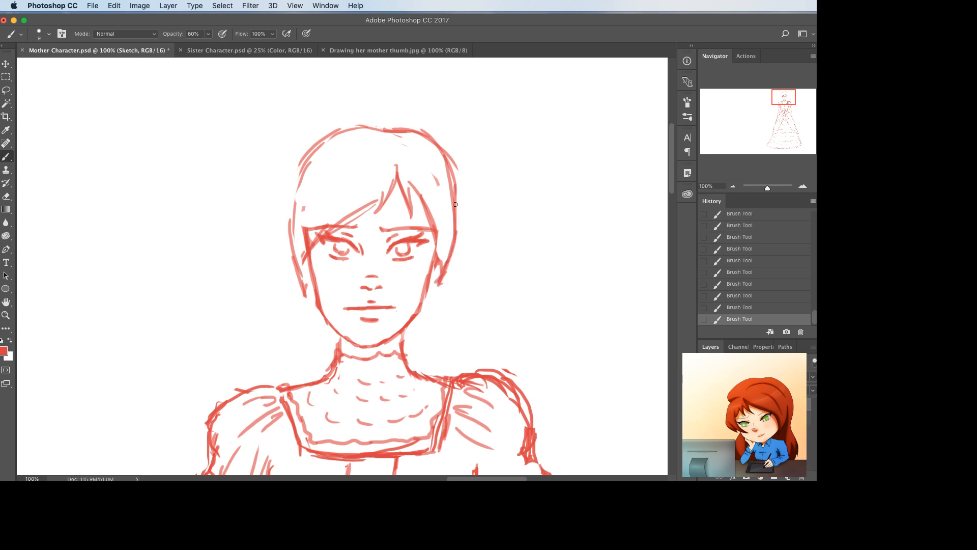
- Draw a wavy ponytail falling from the right side of the head onto the shoulder
left_click_drag(455, 204, 505, 300)
key("super+z")
left_click_drag(455, 202, 486, 286)
left_click_drag(477, 307, 467, 315)
mouse_move(481, 268)
left_mouse_down()
mouse_move(450, 329)
mouse_move(483, 359)
mouse_move(462, 366)
left_mouse_up()
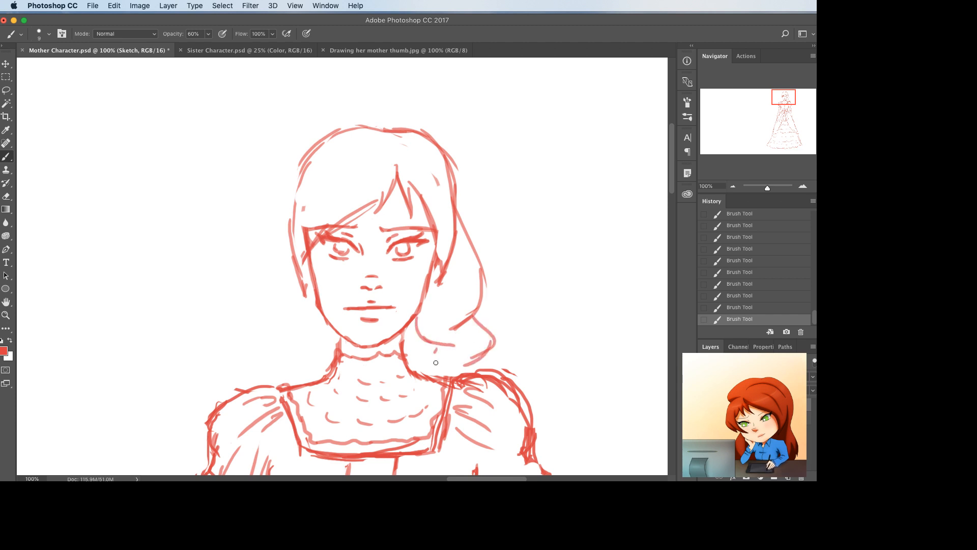
- Erase the lower end of the left hair edge and draw the left ear in its place
key("e")
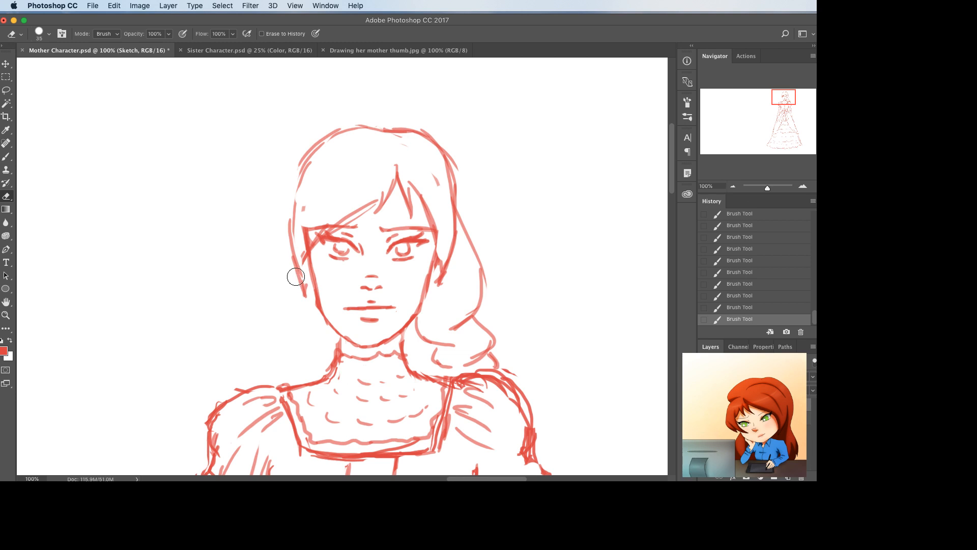
left_click_drag(294, 277, 285, 312)
key("b")
mouse_move(301, 262)
left_mouse_down()
mouse_move(308, 268)
mouse_move(304, 243)
left_mouse_up()
mouse_move(296, 254)
left_mouse_down()
mouse_move(304, 278)
mouse_move(300, 261)
left_mouse_up()
left_click_drag(302, 262, 306, 267)
left_click_drag(297, 261, 315, 295)
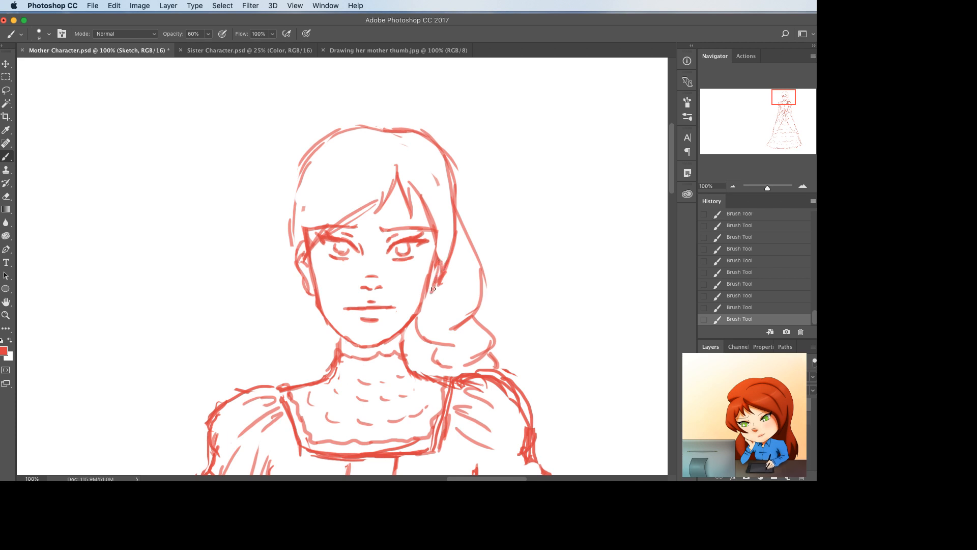
- Erase the old guide corner at the left temple and redraw the face edge above the ear
key("e")
left_click_drag(303, 262, 304, 256)
key("b")
mouse_move(301, 256)
left_mouse_down()
mouse_move(307, 221)
mouse_move(303, 237)
left_mouse_up()
- Replace the left hair outline with a fuller curve from the crown to the ear and add strands at the temple
key("e")
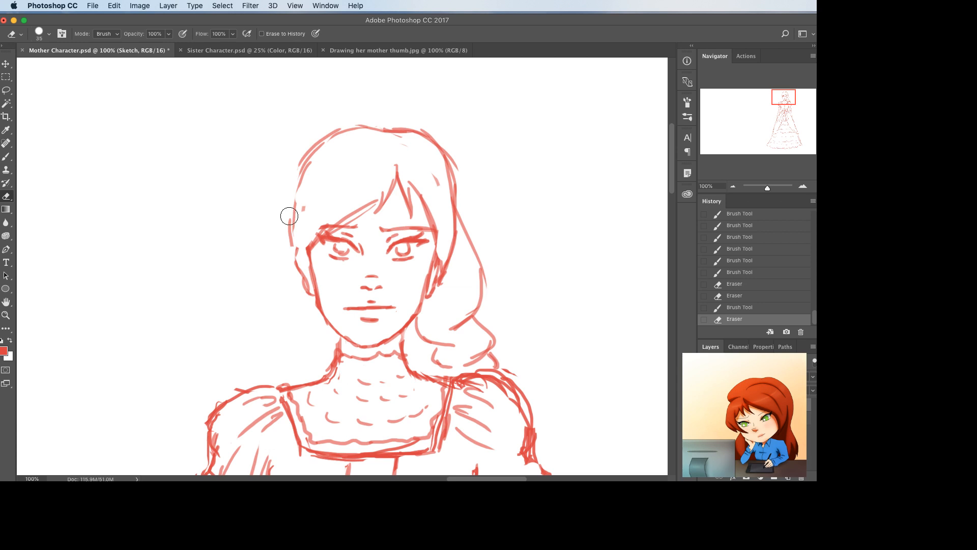
left_click_drag(301, 172, 296, 200)
key("b")
left_click_drag(324, 137, 277, 223)
left_click_drag(286, 184, 292, 265)
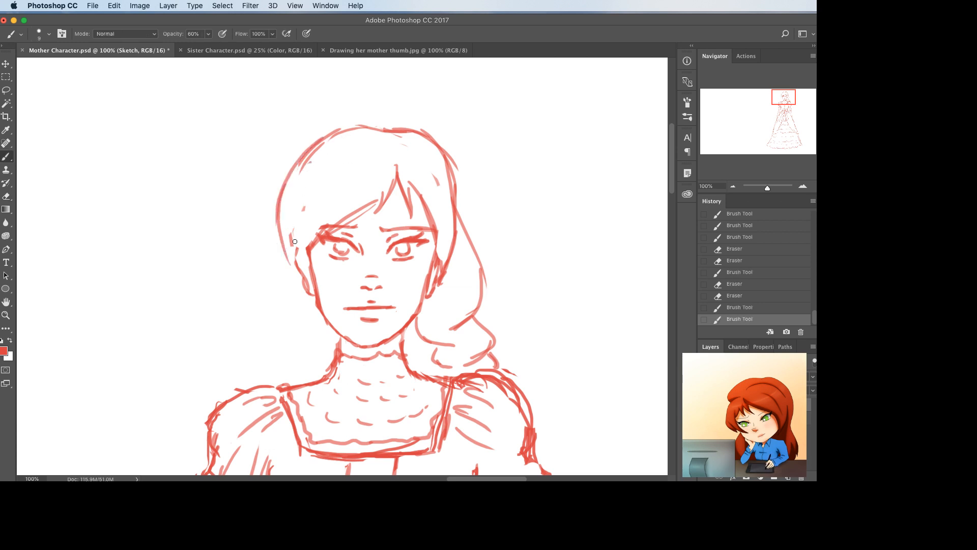
left_click_drag(277, 218, 297, 292)
left_click_drag(307, 251, 291, 282)
left_click_drag(327, 228, 310, 247)
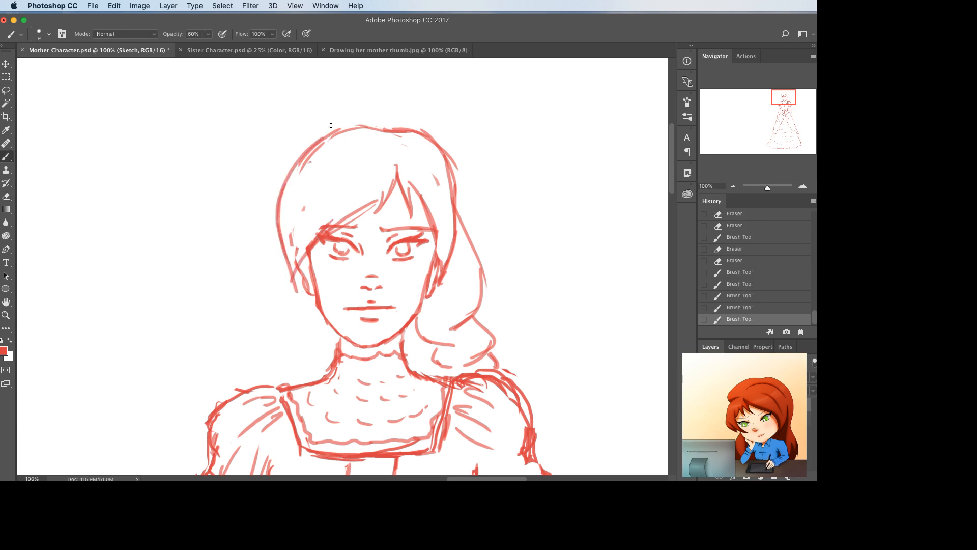
key("l")
left_click_drag(274, 138, 242, 206)
left_click_drag(294, 222, 390, 169)
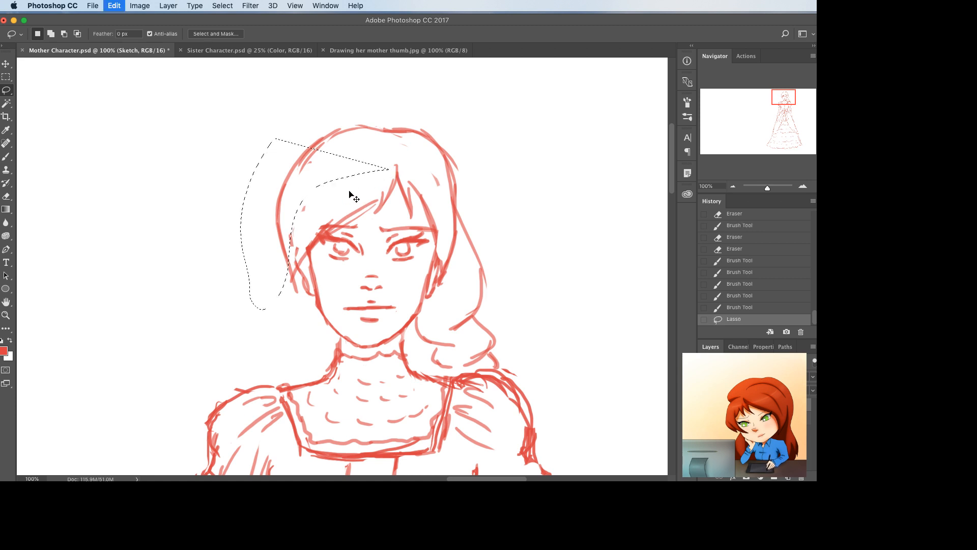
key("super+z")
- Select the hair around the head with the Lasso, reduce its height to about 94%, and warp the crown and fringe into shape
mouse_move(238, 173)
left_mouse_down()
mouse_move(262, 284)
mouse_move(319, 193)
left_mouse_up()
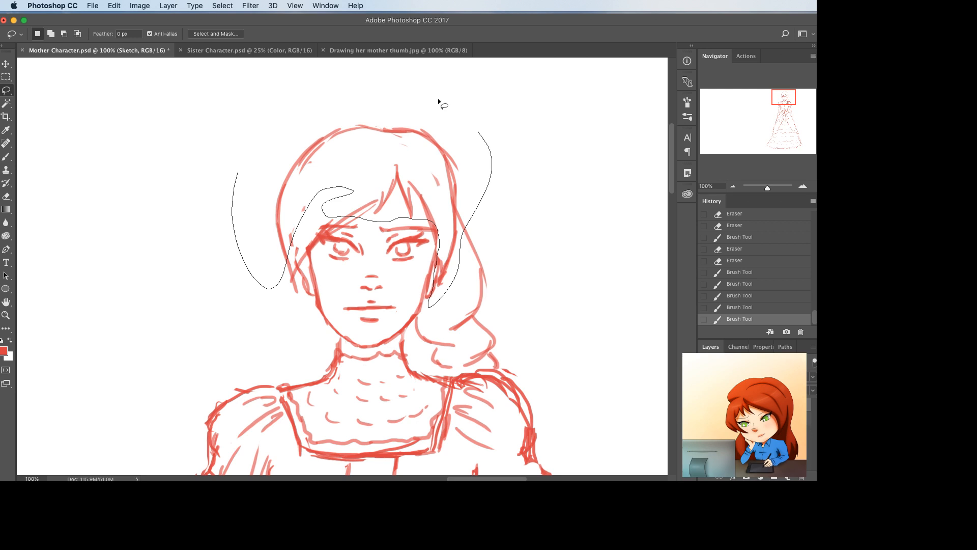
left_click_drag(438, 99, 264, 178)
key("super+t")
left_click_drag(362, 88, 350, 99)
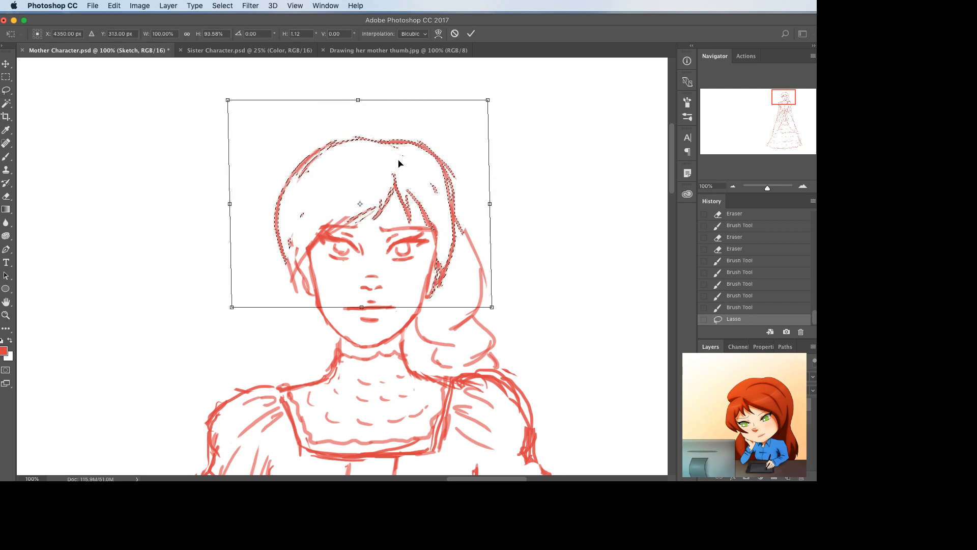
right_click(398, 157)
left_click(417, 223)
left_click_drag(374, 236, 383, 135)
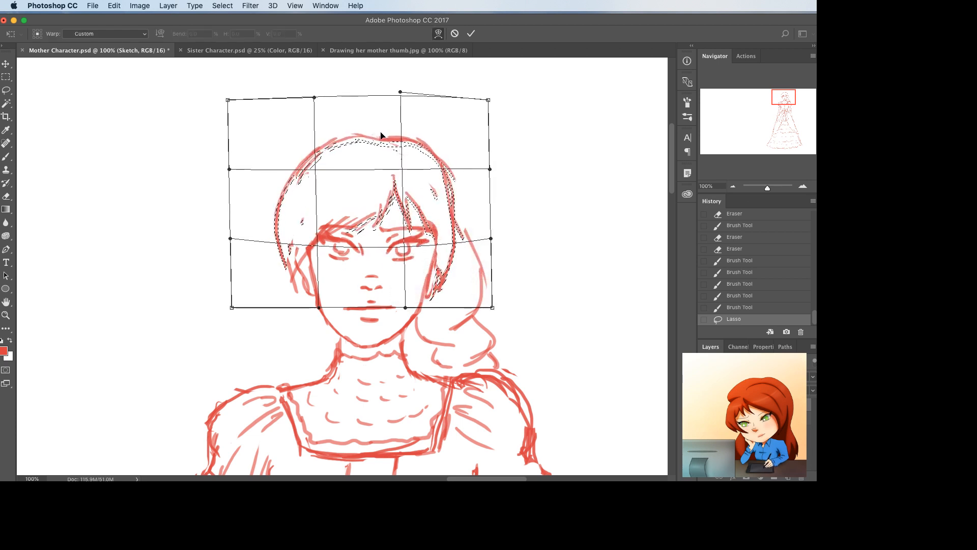
key("Return")
key("ctrl+d")
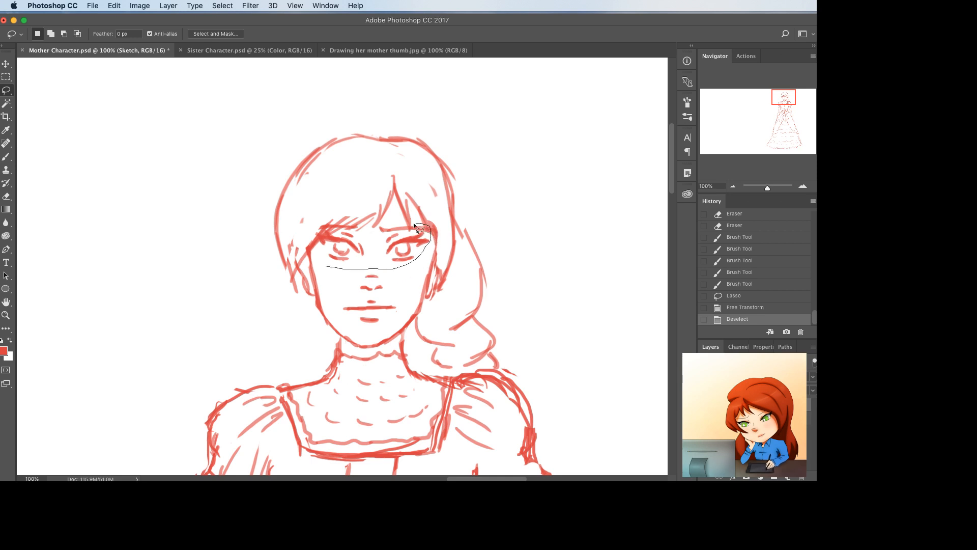
- Select the eyes and eyebrows with the Lasso and move them slightly down
left_click_drag(328, 262, 329, 263)
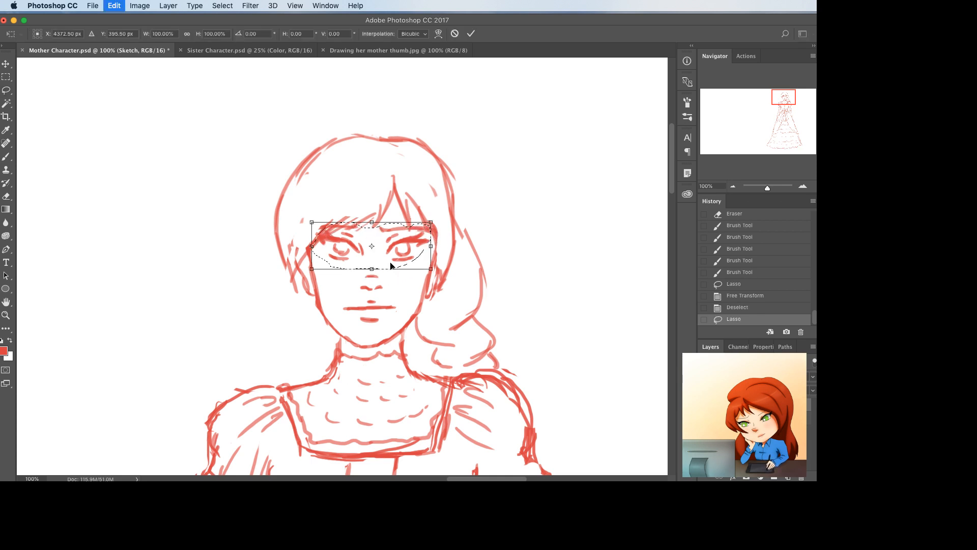
key("cmd+t")
left_click_drag(394, 266, 395, 270)
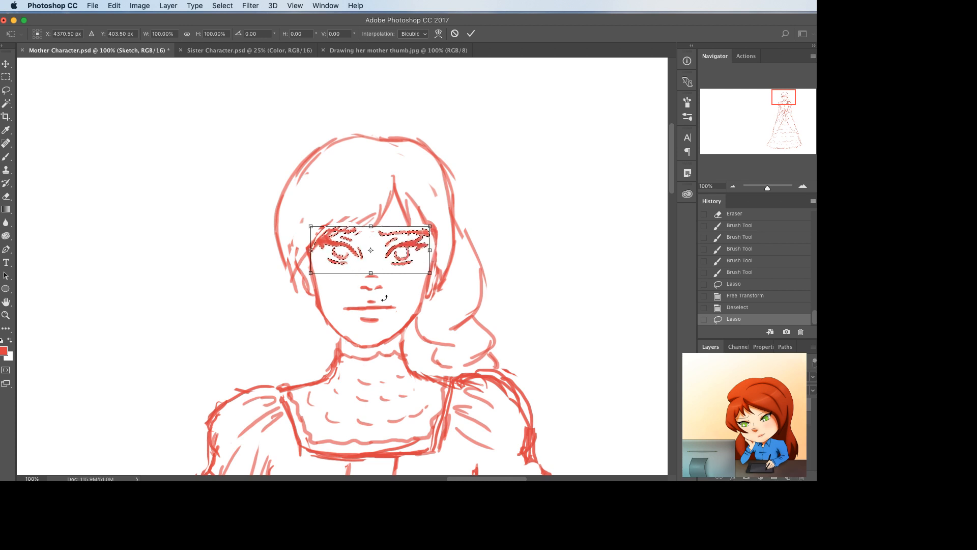
key("Return")
key("cmd+d")
- Flip the whole character sketch horizontally with Free Transform
key("cmd+minus")
key("cmd+minus")
key("cmd+minus")
key("cmd+minus")
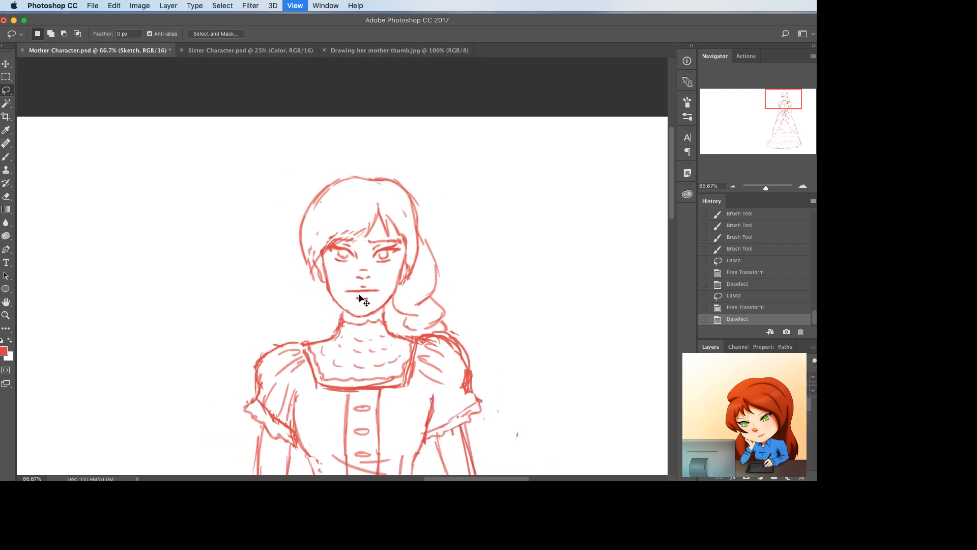
key("cmd+minus")
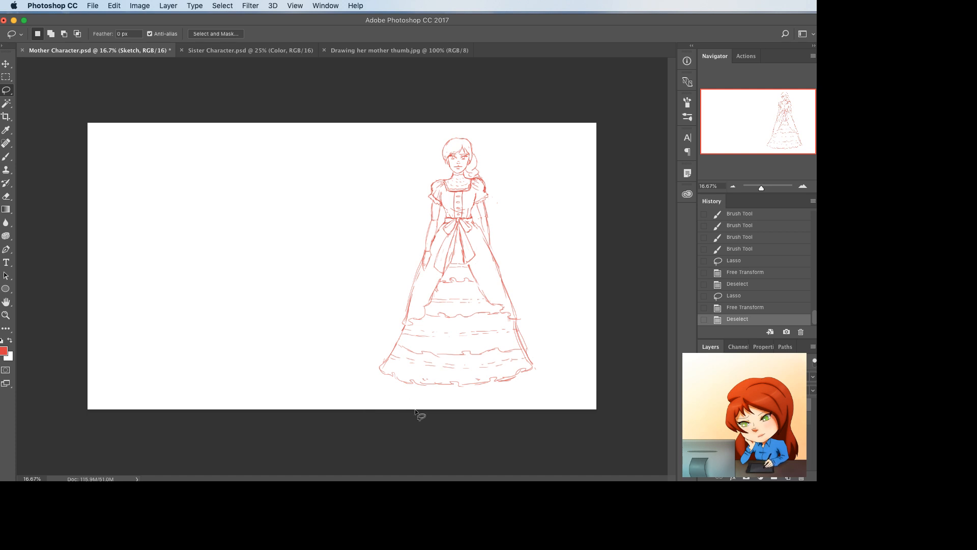
key("super+t")
right_click(469, 318)
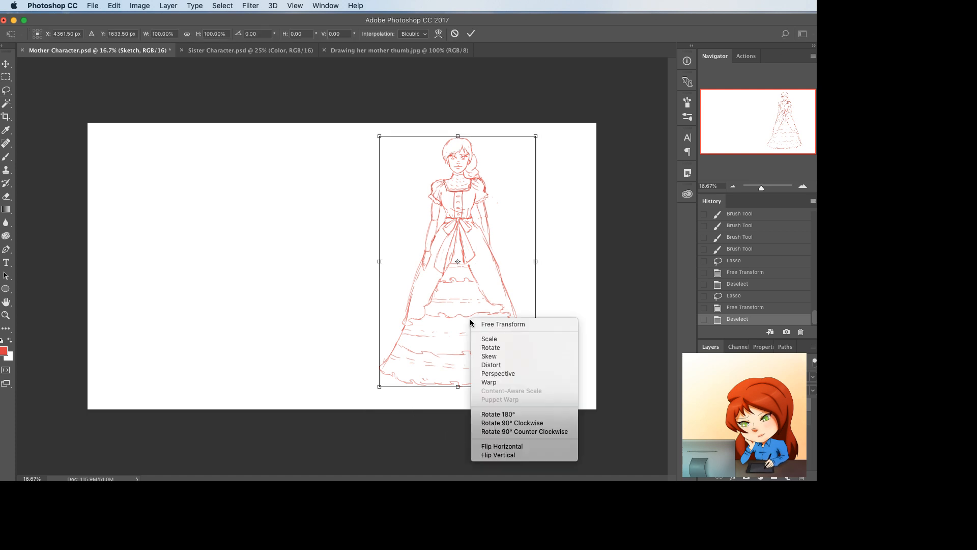
left_click(488, 446)
key("Return")
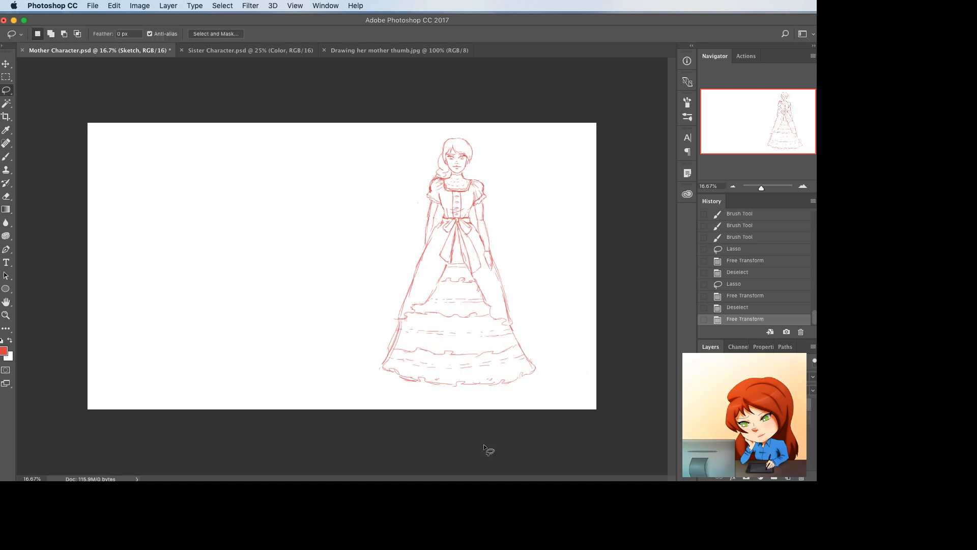
- Select the left side of the hair with the Lasso and warp its lower part slightly in toward the face
key("super+plus")
key("super+plus")
left_click_drag(611, 200, 536, 324)
key("super+plus")
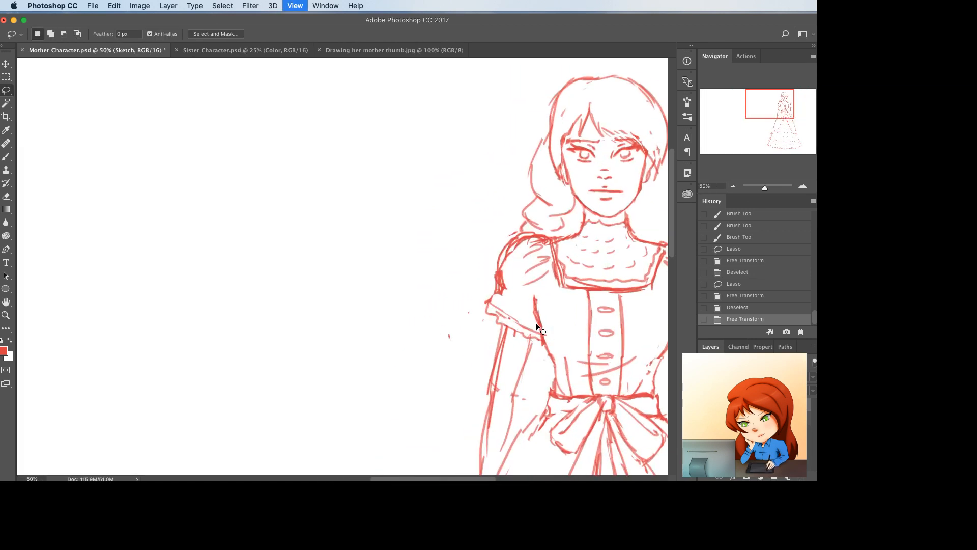
scroll(535, 322, "up", 5)
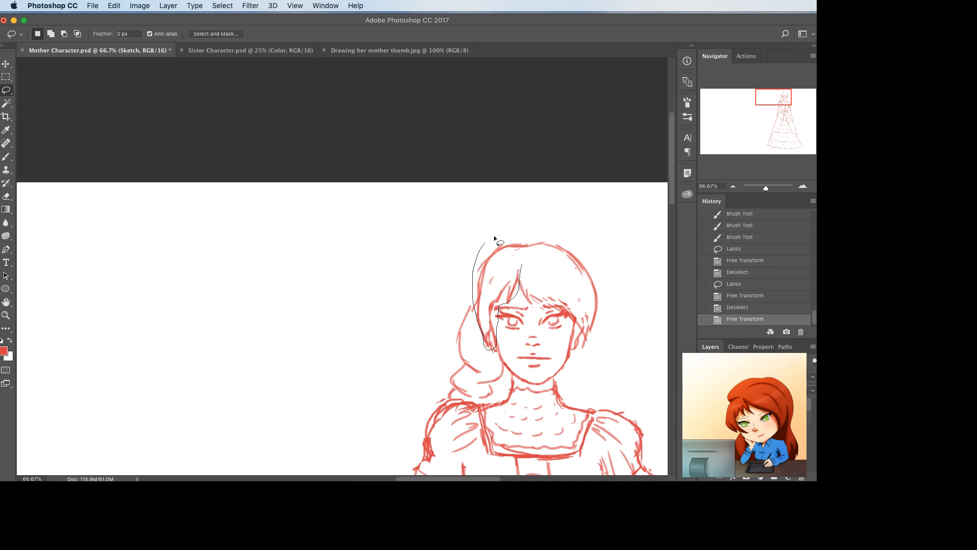
left_click_drag(523, 252, 524, 254)
key("super+t")
right_click(506, 265)
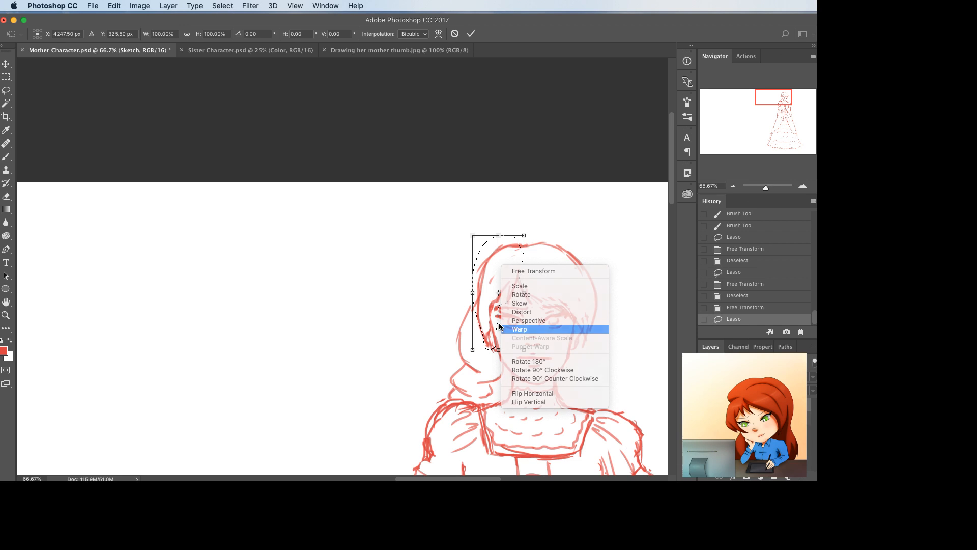
left_click(514, 328)
left_click_drag(489, 329, 498, 331)
key("Return")
- Select the right cheek and jaw line with the Lasso, warp it slightly inward, and clear the selection
mouse_move(531, 376)
left_mouse_down()
mouse_move(545, 383)
mouse_move(565, 373)
mouse_move(574, 329)
left_mouse_up()
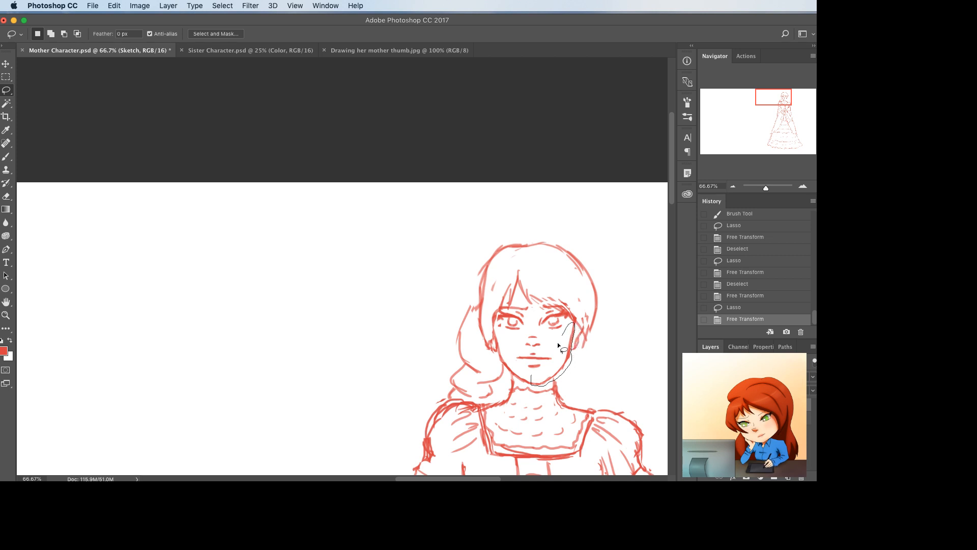
left_click_drag(551, 365, 551, 367)
key("super+t")
right_click(569, 346)
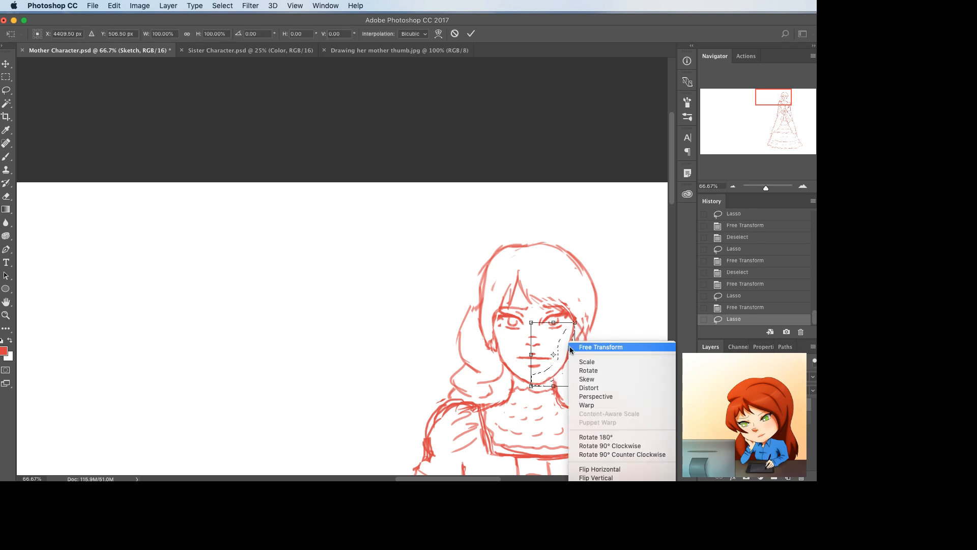
left_click(586, 405)
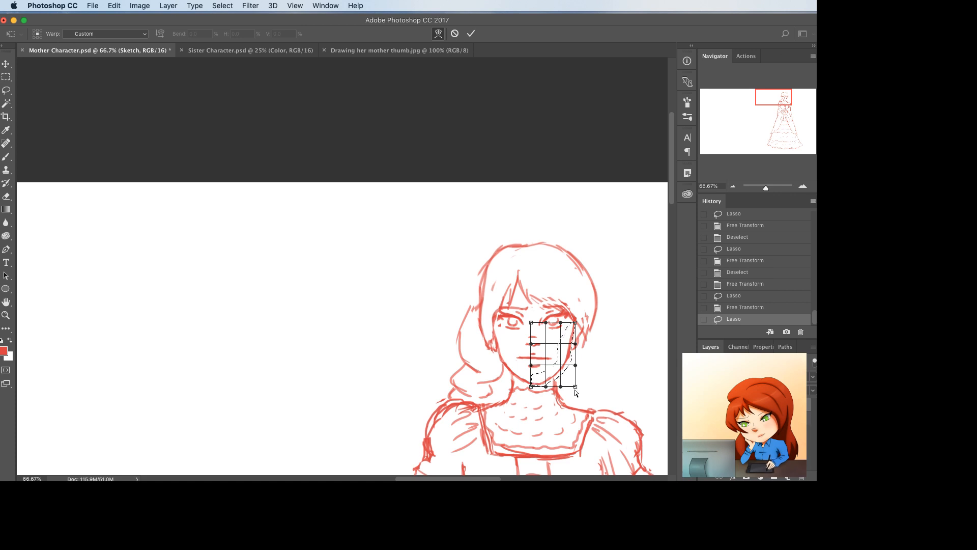
left_click_drag(568, 378, 568, 358)
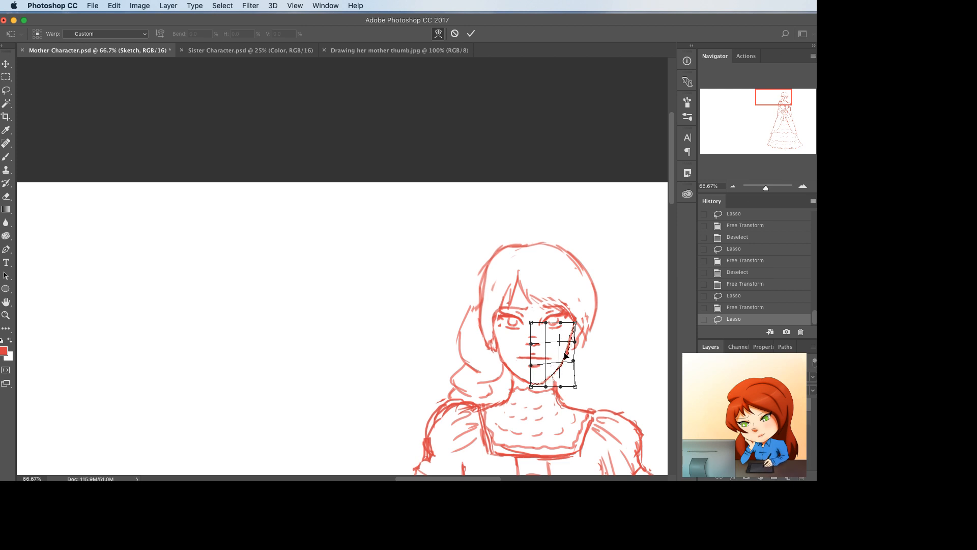
key("Return")
mouse_move(574, 322)
left_mouse_down()
mouse_move(564, 356)
mouse_move(540, 377)
left_mouse_up()
key("super+d")
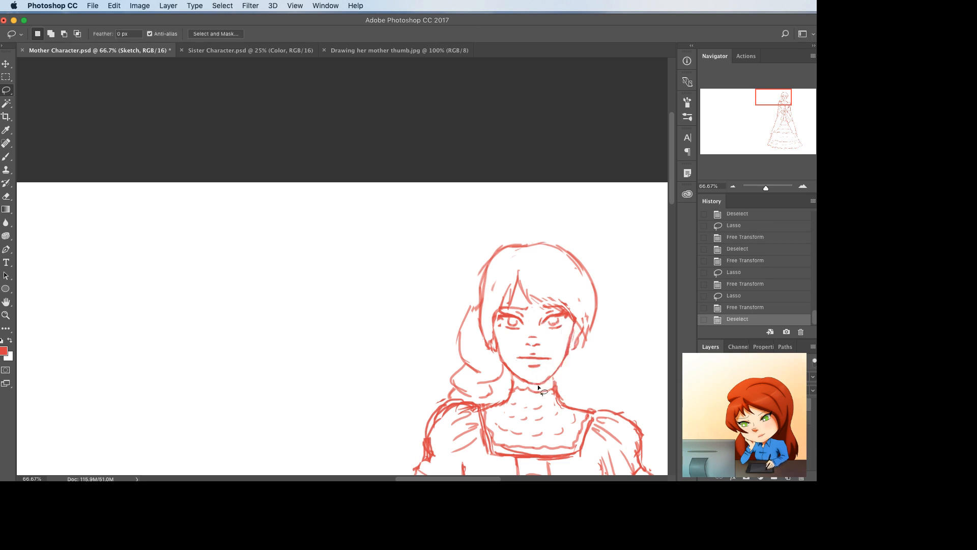
key("e")
key("b")
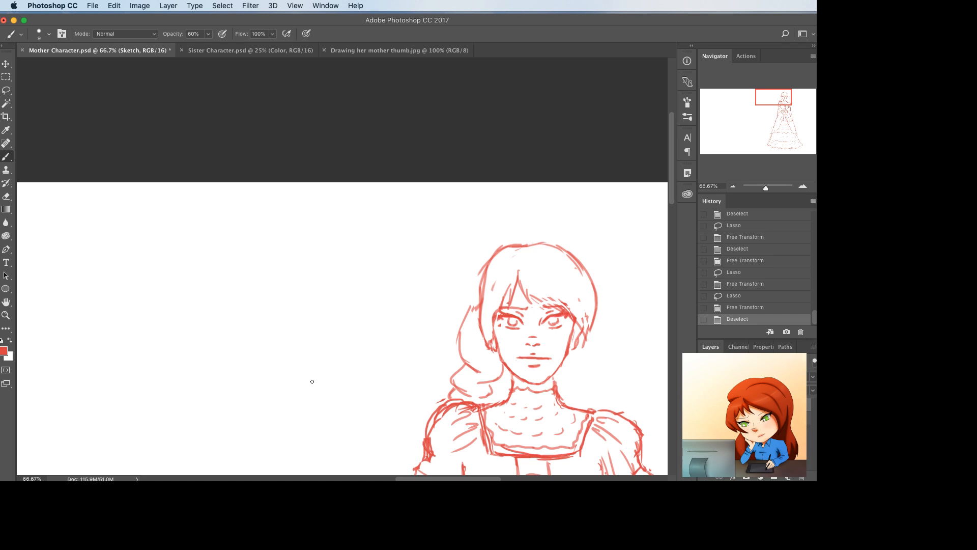
- Erase stray sketch lines along the chin and jaw where they meet the neck
key("e")
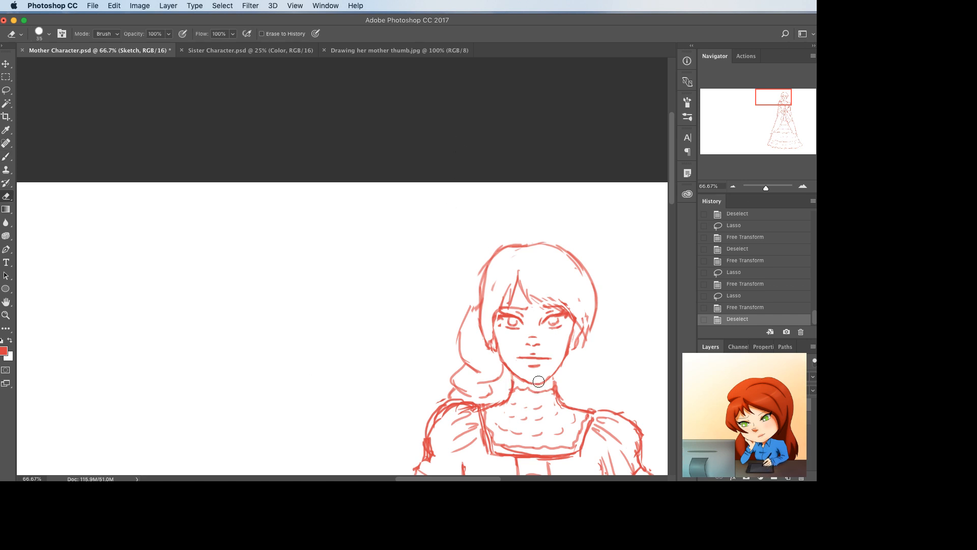
mouse_move(539, 381)
left_mouse_down()
mouse_move(530, 381)
mouse_move(561, 379)
left_mouse_up()
key("b")
key("e")
left_click_drag(563, 384, 564, 391)
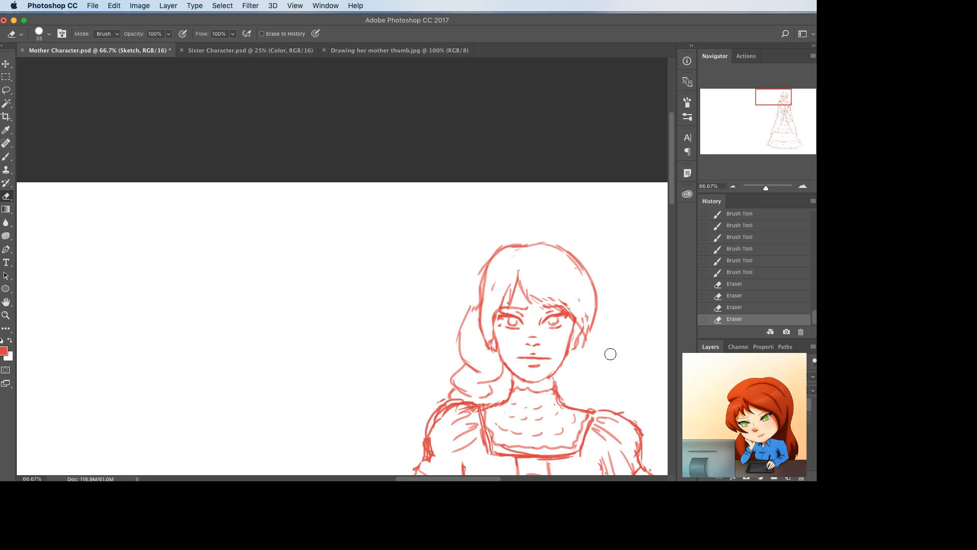
- Clean up the bangs and redraw the hair's outer contour above the ponytail, erasing the old contour strokes
mouse_move(541, 292)
left_mouse_down()
mouse_move(579, 307)
mouse_move(548, 295)
mouse_move(576, 307)
mouse_move(556, 312)
mouse_move(577, 319)
left_mouse_up()
key("b")
left_click_drag(490, 259, 477, 286)
left_click_drag(478, 284, 475, 305)
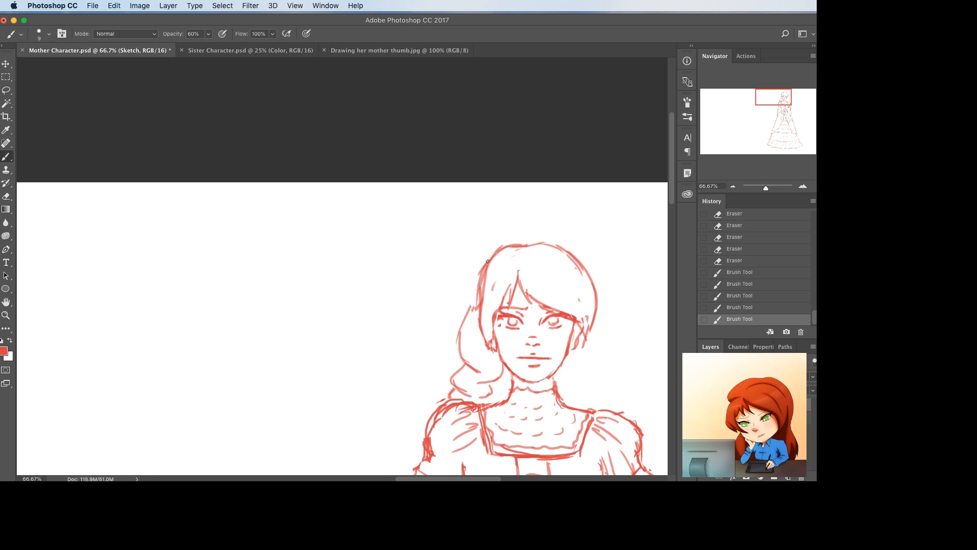
mouse_move(482, 267)
left_mouse_down()
mouse_move(487, 334)
mouse_move(476, 289)
mouse_move(479, 332)
left_mouse_up()
key("e")
mouse_move(475, 313)
left_mouse_down()
mouse_move(486, 339)
mouse_move(488, 279)
mouse_move(486, 289)
left_mouse_up()
left_click_drag(491, 300, 483, 326)
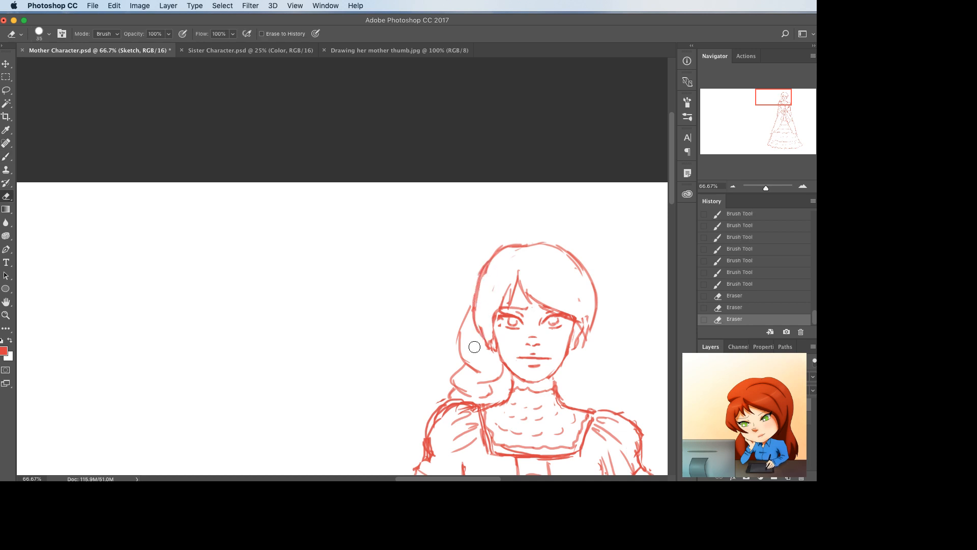
- Flip the whole character sketch horizontally with Free Transform
key("space")
mouse_move(417, 379)
left_mouse_down()
mouse_move(392, 320)
mouse_move(399, 182)
mouse_move(386, 189)
left_mouse_up()
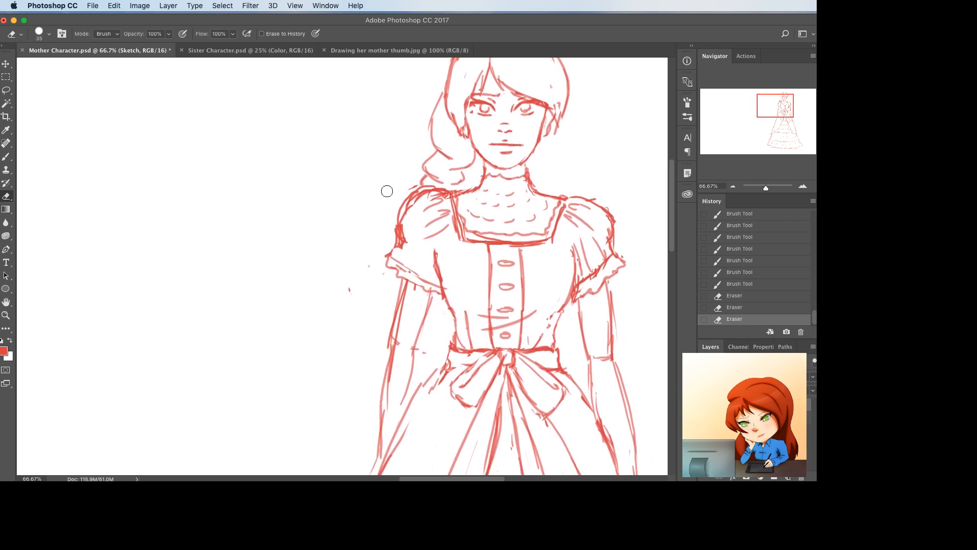
key("super+minus")
key("super+minus")
key("super+minus")
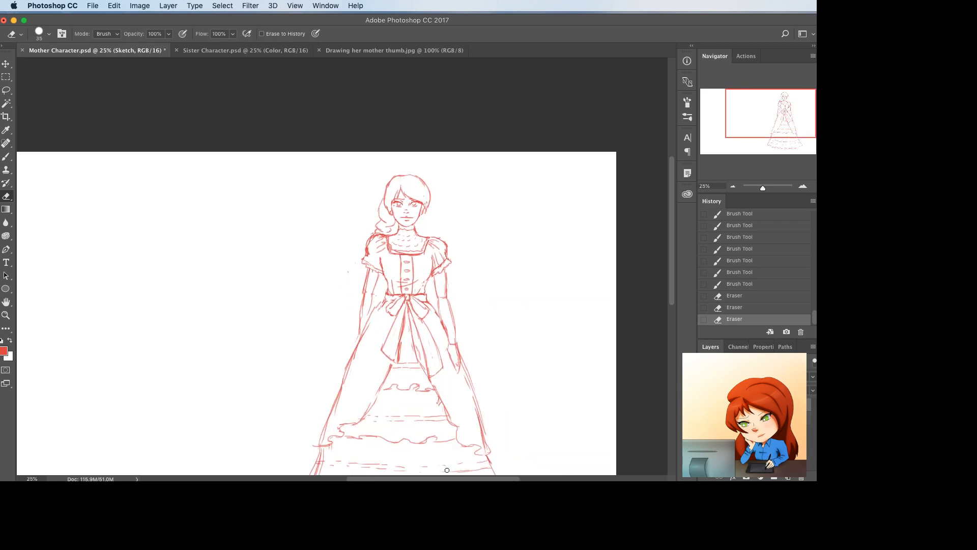
key("super+t")
right_click(418, 373)
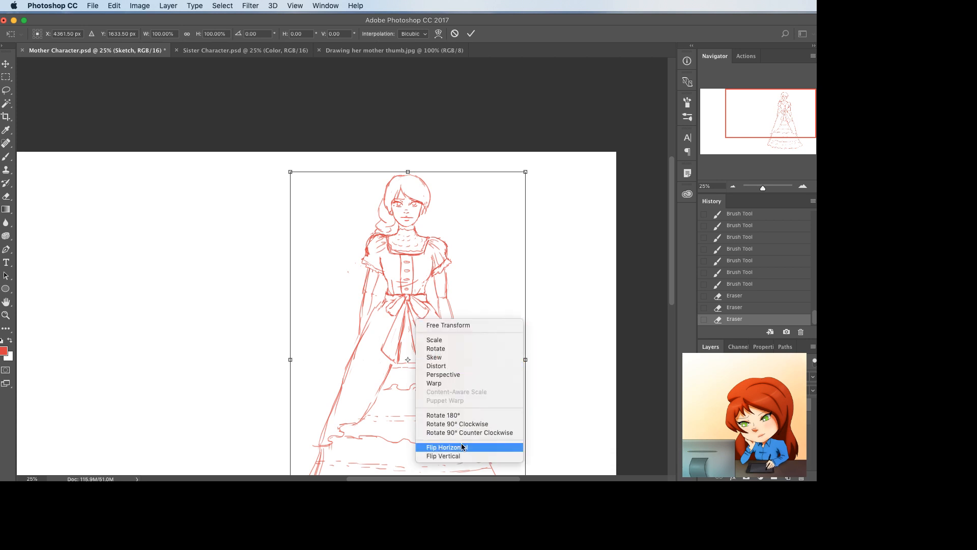
left_click(456, 450)
key("Return")
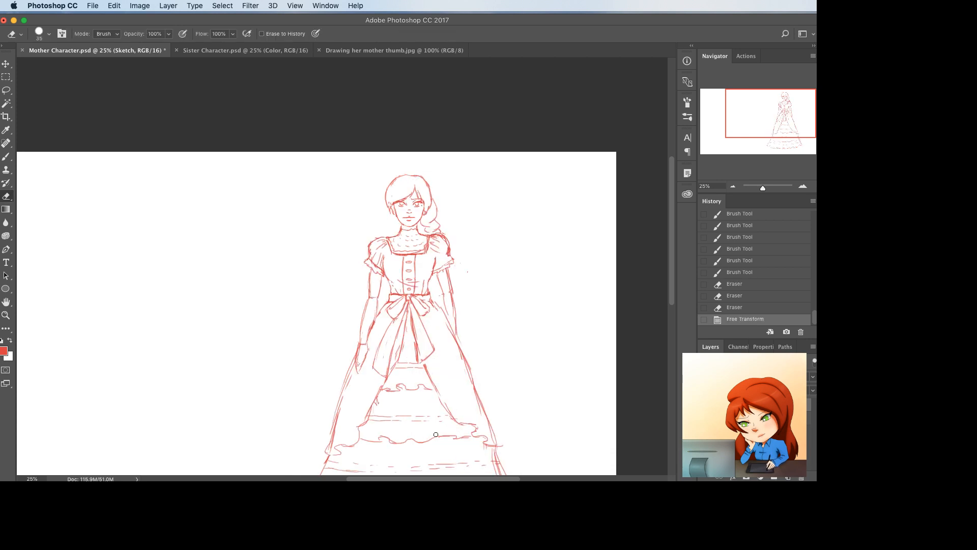
- Lasso the neckline, puffed sleeve and arm on the ponytail side, adjust them with Free Transform, and deselect
key("l")
mouse_move(493, 308)
left_mouse_down()
mouse_move(468, 333)
mouse_move(455, 330)
mouse_move(435, 250)
mouse_move(387, 249)
left_mouse_up()
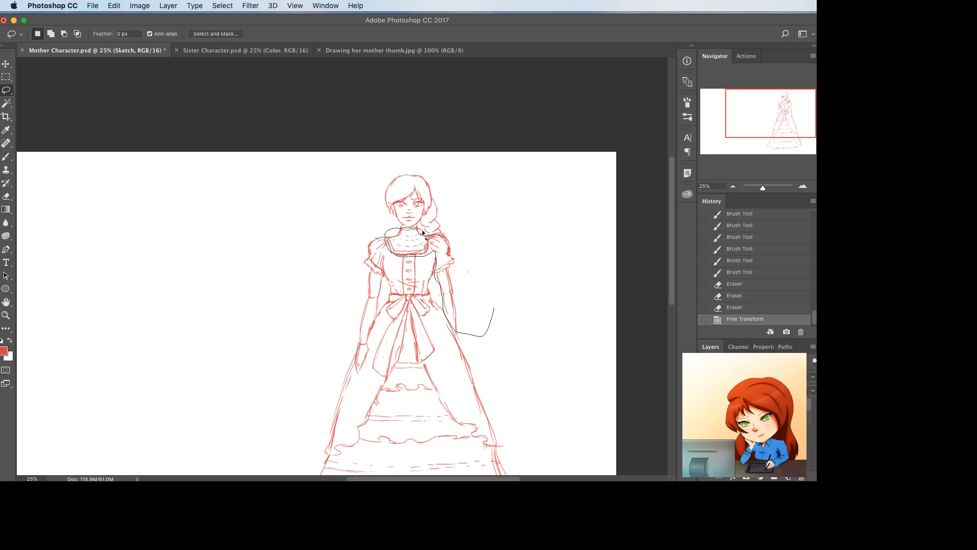
key("super+t")
mouse_move(453, 232)
left_mouse_down()
mouse_move(468, 259)
mouse_move(453, 298)
left_mouse_up()
right_click(462, 256)
left_click(484, 316)
key("Return")
key("super+d")
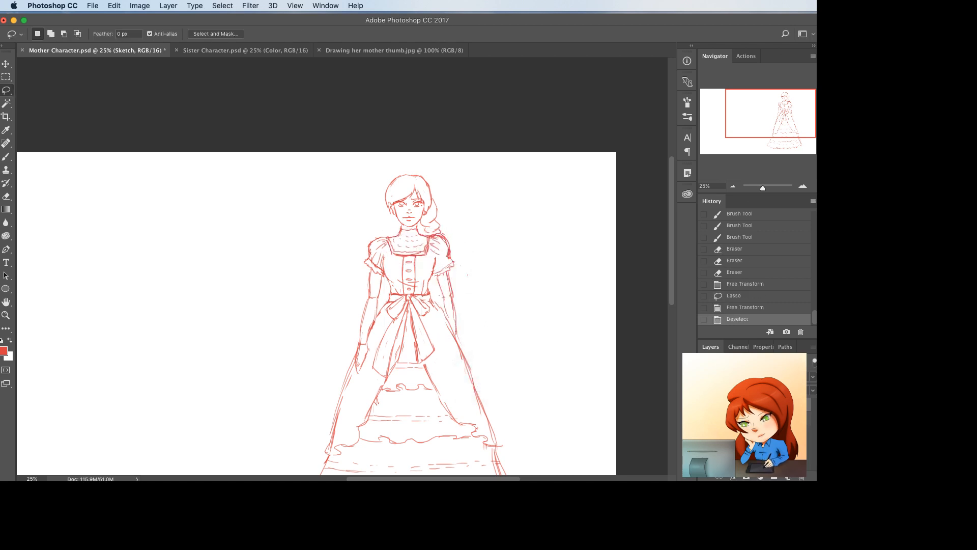
- Lower the Sketch layer's opacity to a faint guide for tracing
left_click(813, 378)
mouse_move(812, 389)
left_mouse_down()
mouse_move(766, 390)
mouse_move(776, 390)
left_mouse_up()
- Trace the first pointed bang with a pen path curving from the parting to its tip and back up
key("p")
key("super+plus")
key("super+plus")
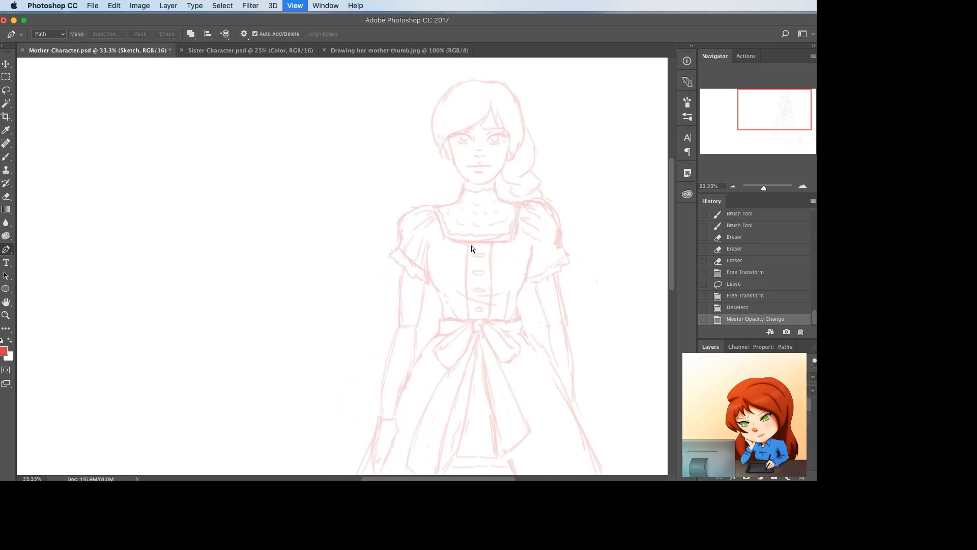
key("super+plus")
key("super+plus")
key("super+plus")
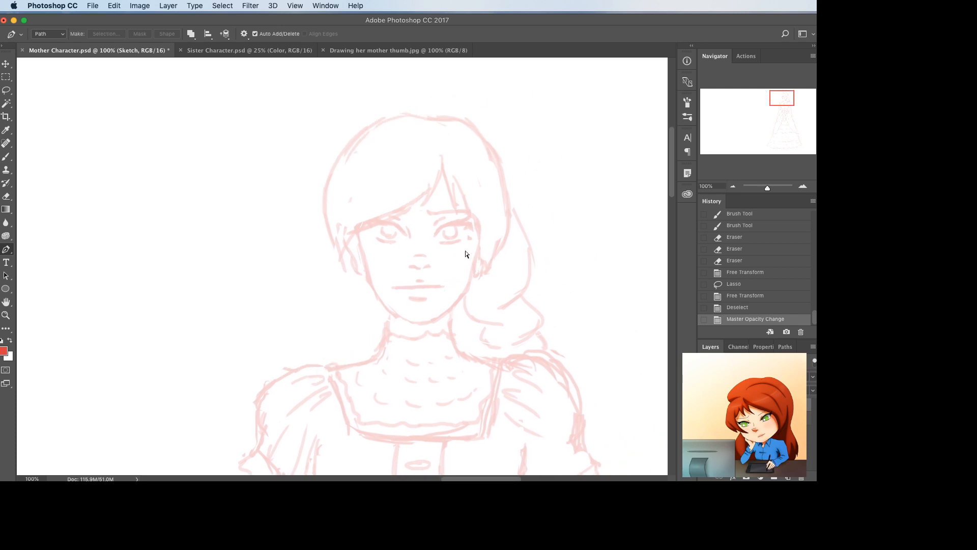
key("super+plus")
left_click(482, 127)
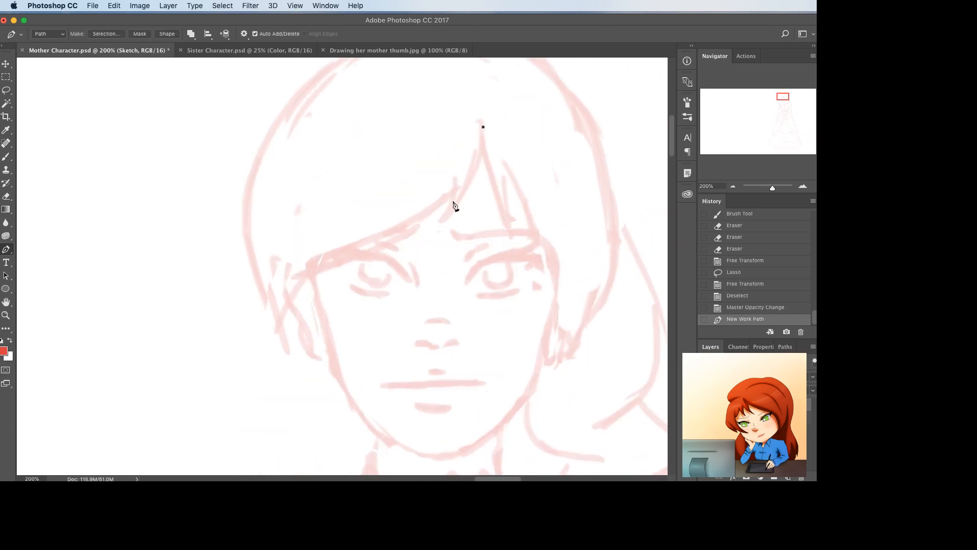
left_click(448, 223)
left_click_drag(465, 181, 477, 178)
mouse_move(448, 224)
left_mouse_down()
mouse_move(434, 229)
mouse_move(451, 204)
left_mouse_up()
left_click(436, 230)
left_click(455, 179)
- Extend the path along the swept fringe and bend it over the eye down to the side of the face
left_click(288, 307)
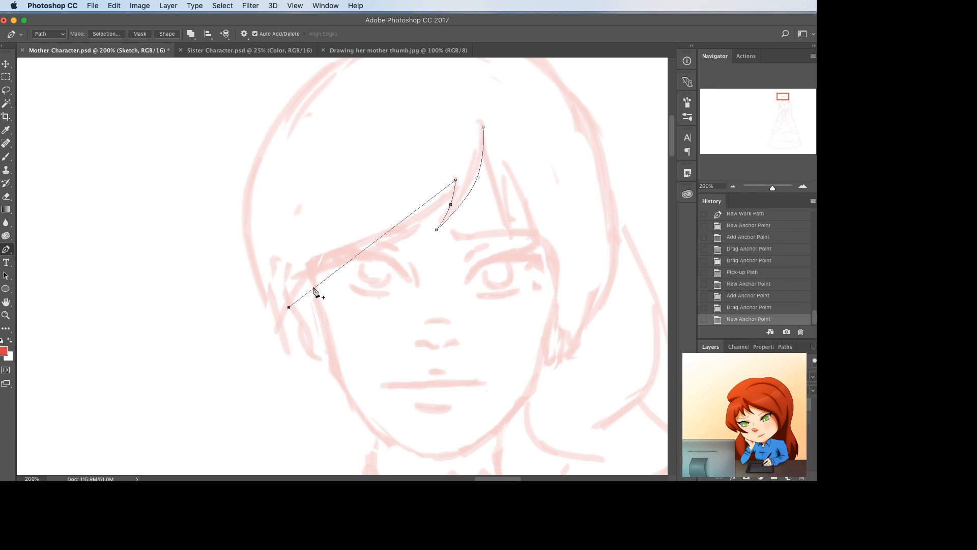
left_click_drag(314, 288, 312, 279)
left_click(404, 237)
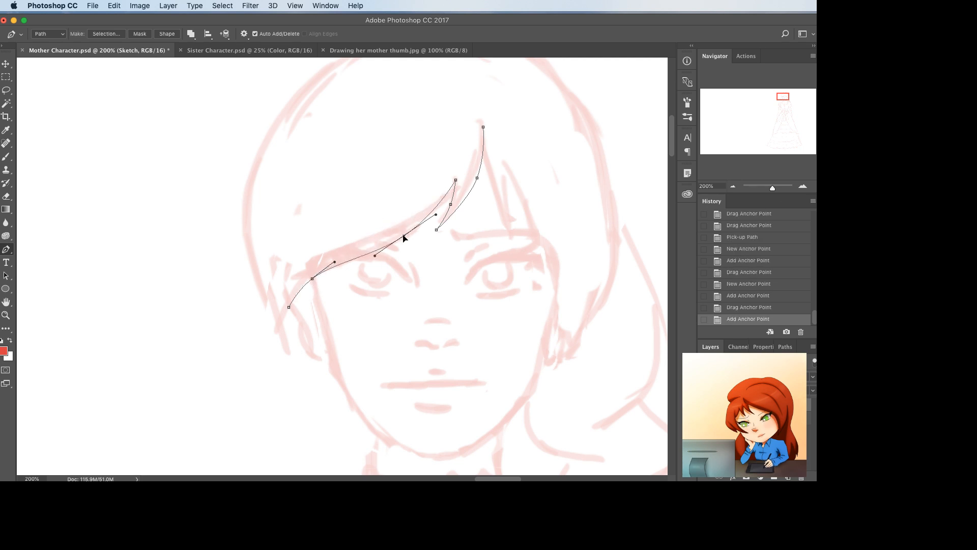
left_click_drag(404, 236, 404, 233)
left_click(429, 270, "super")
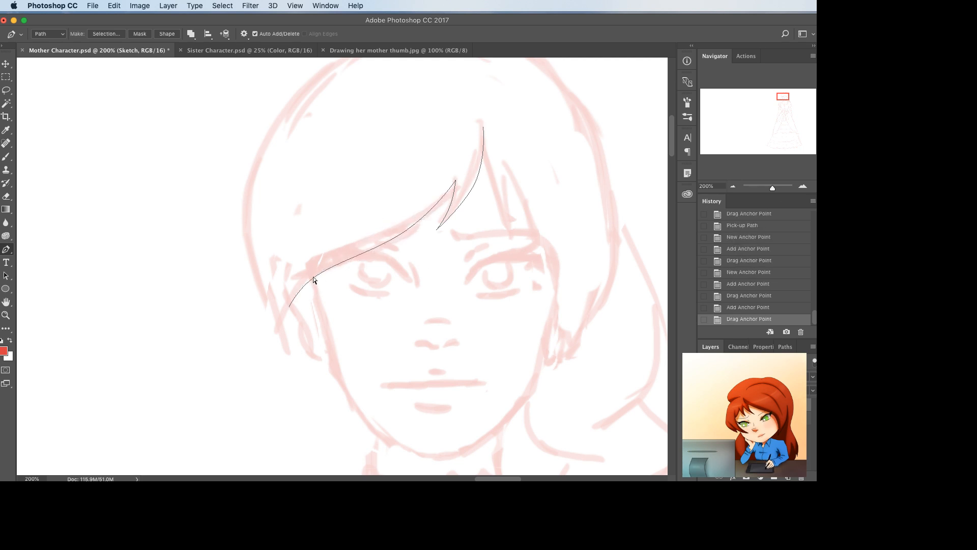
left_click_drag(312, 278, 326, 275)
left_click_drag(288, 306, 305, 339)
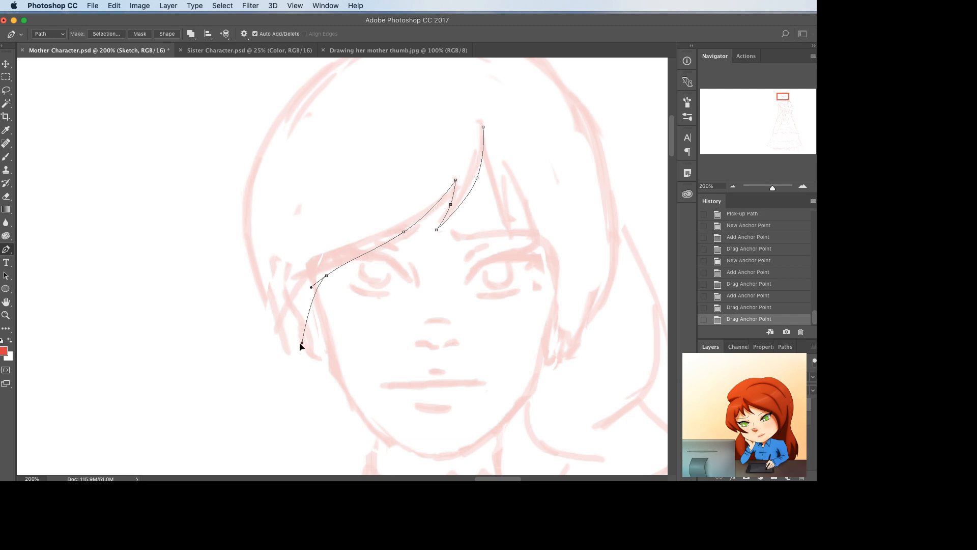
left_click(326, 275)
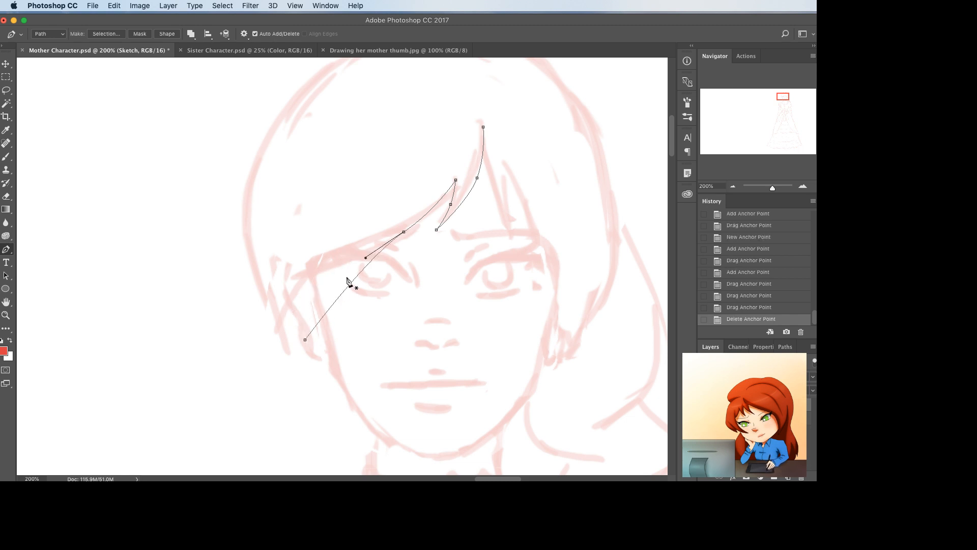
left_click(336, 282)
left_click_drag(337, 282, 338, 279)
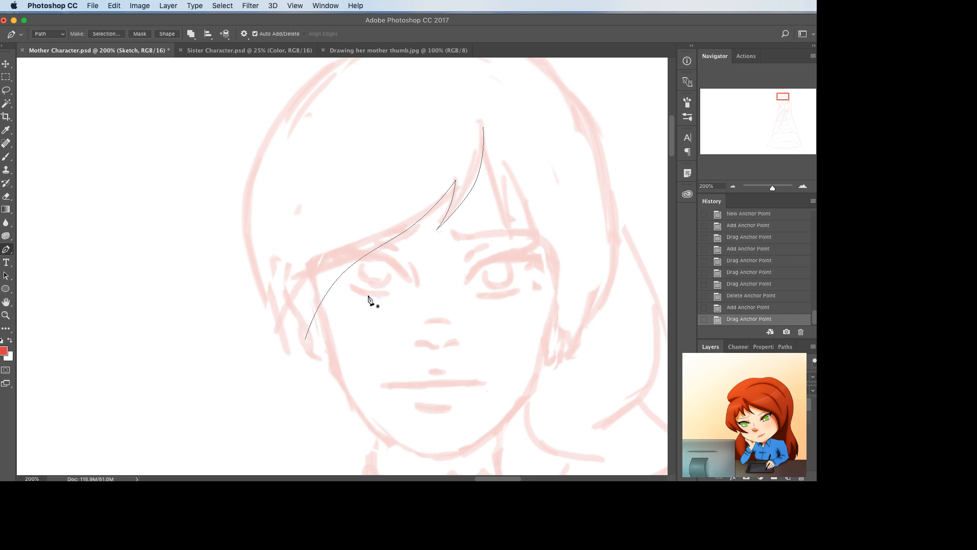
- Trace the outer hair contour opposite the ponytail as a new curved path from the crown to beside the jaw
scroll(382, 229, "up", 3)
left_click(451, 105)
scroll(442, 114, "down", 3)
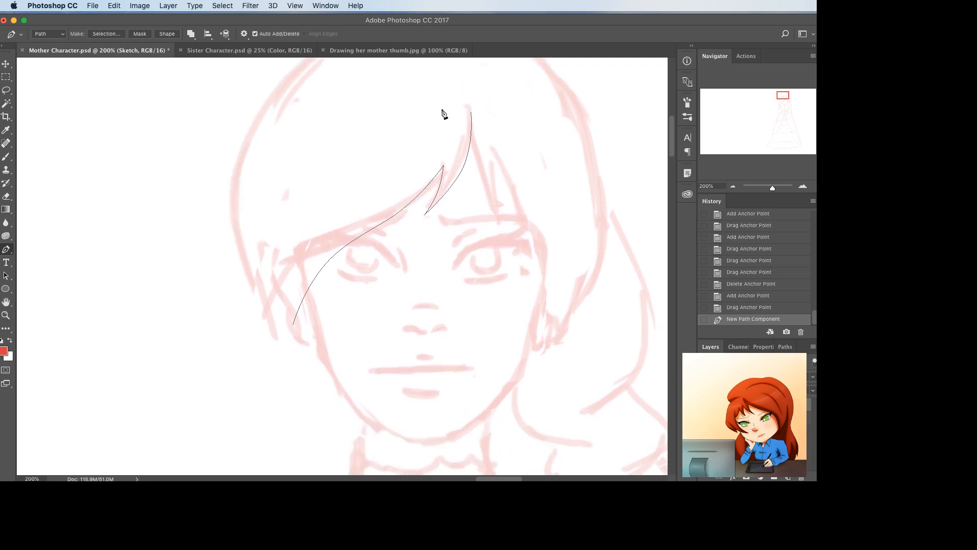
left_click(292, 350)
scroll(295, 354, "up", 4)
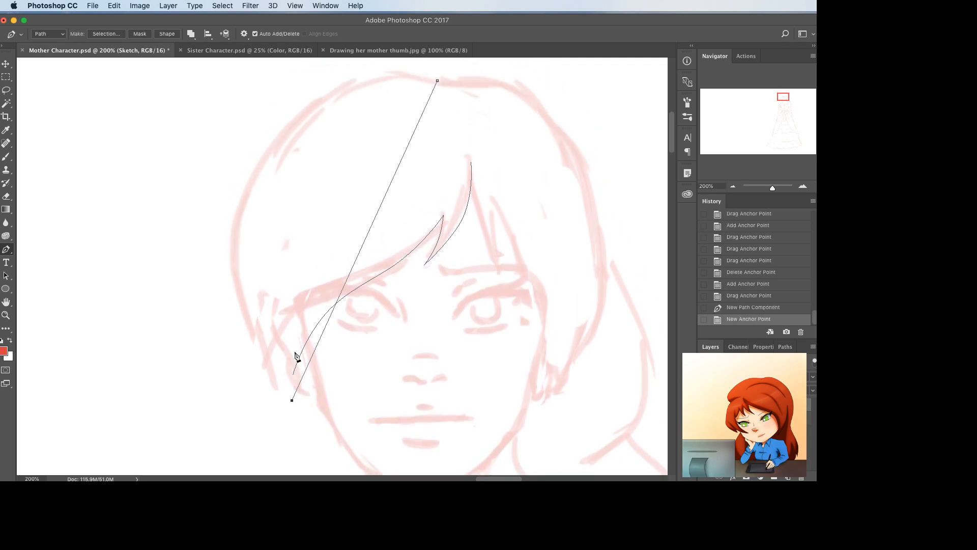
left_click_drag(369, 281, 262, 218)
left_click_drag(360, 149, 434, 140)
left_click(413, 126)
scroll(458, 168, "down", 3)
scroll(458, 168, "right", 2)
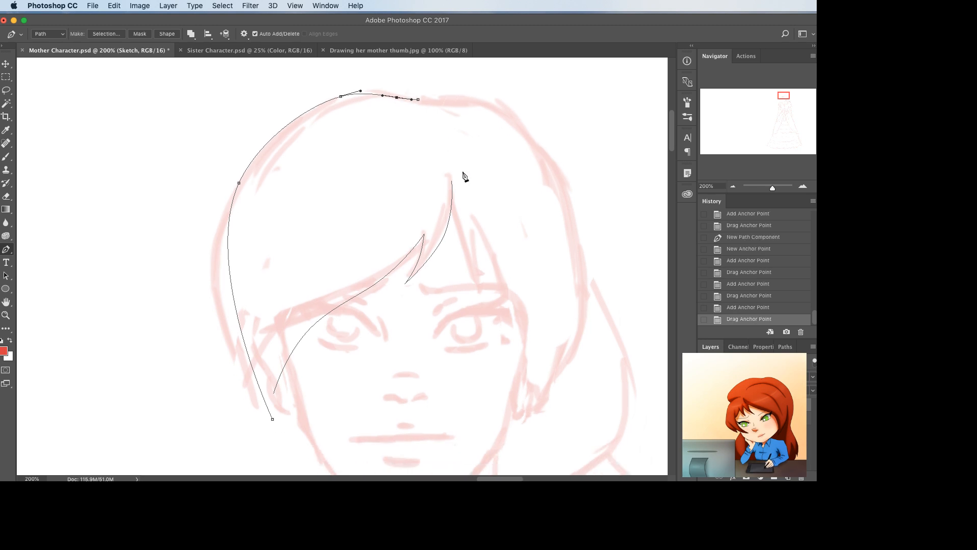
- Resume the hair contour path at the crown and add a small zigzag of tufts along the top
left_click(514, 432)
key("super+z")
left_click(418, 100)
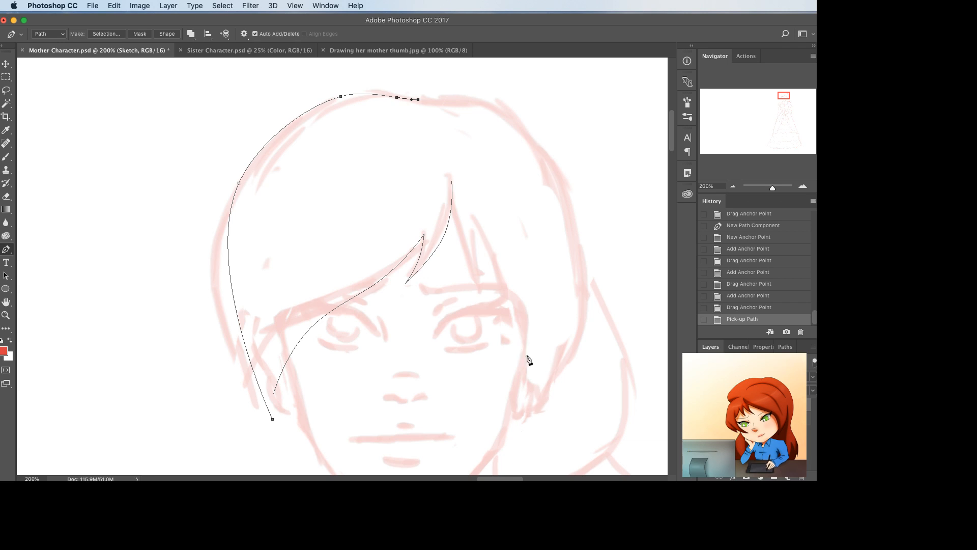
left_click(414, 88)
left_click(429, 99)
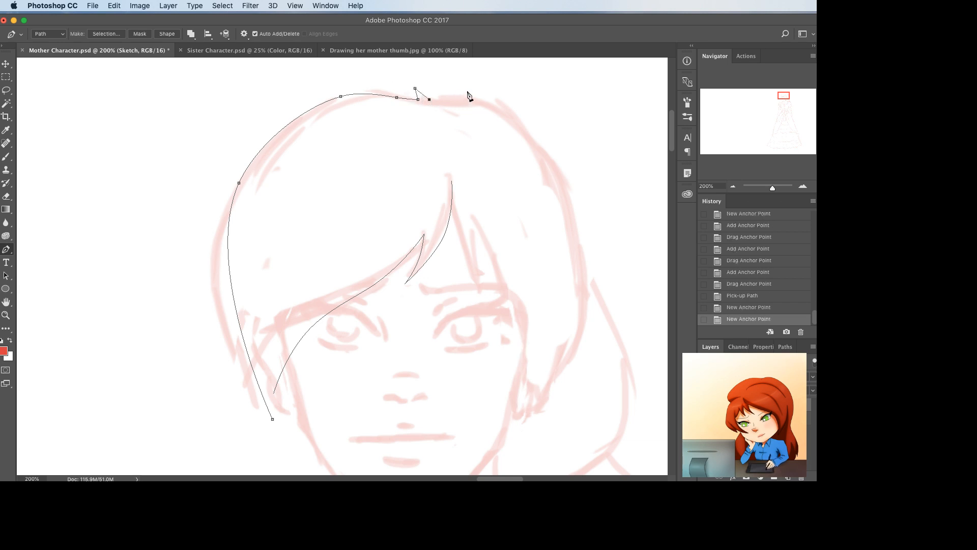
left_click(467, 91)
left_click(444, 104)
- Continue the hair contour down the ponytail side to the jaw and curve it to follow the sketch
left_click(510, 440)
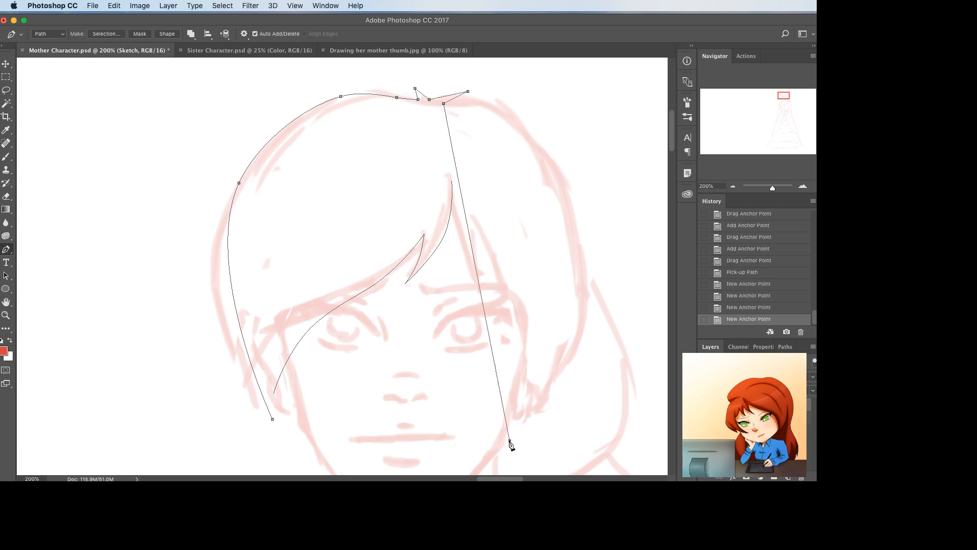
left_click_drag(470, 233, 576, 206)
left_click_drag(501, 125, 504, 105)
left_click_drag(563, 332, 573, 345)
left_click_drag(467, 91, 443, 98)
scroll(484, 136, "down", 5)
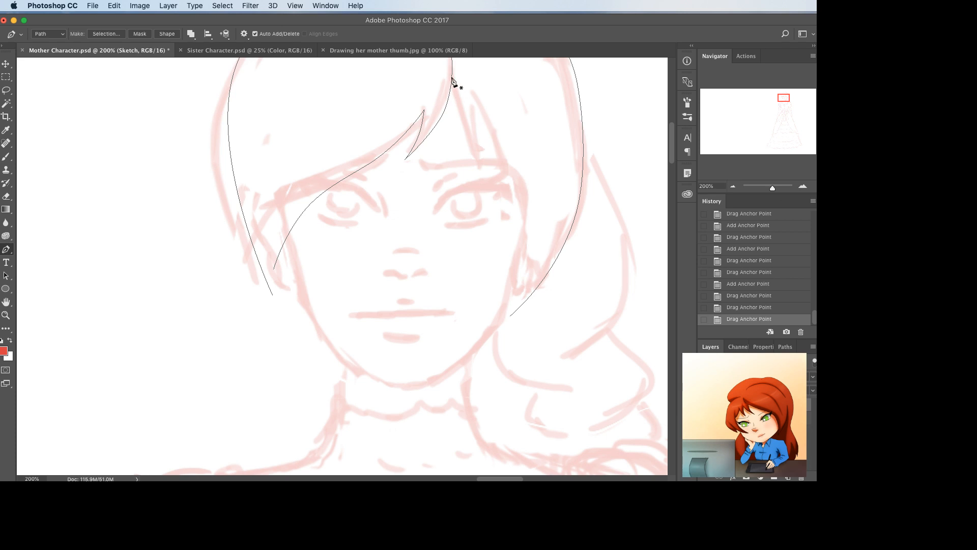
- Reshape the upper end of the first bang's path so it slants across the parting, and save the document
scroll(484, 179, "up", 3)
left_click_drag(453, 121, 458, 178)
left_click(445, 170)
left_click(452, 168)
left_click(468, 183, "super")
key("super+s")
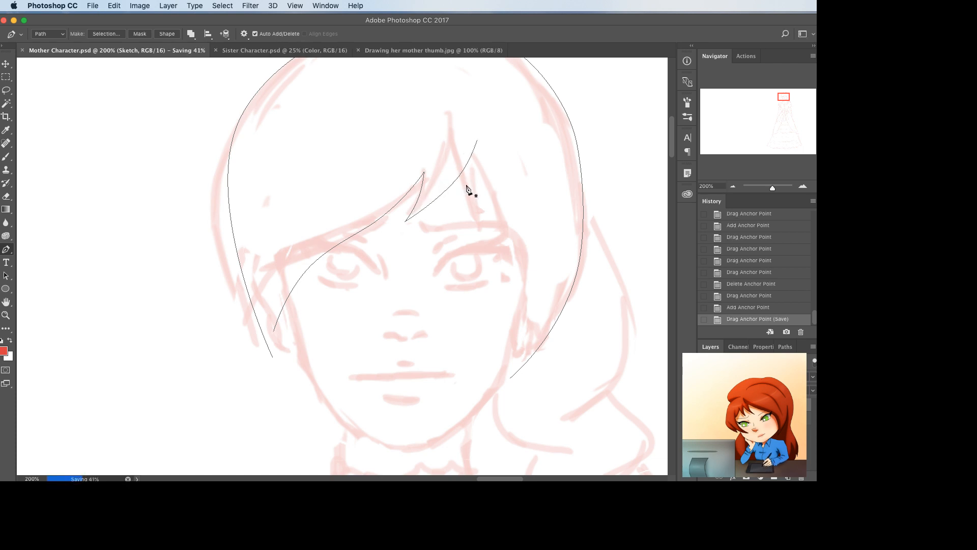
- Trace a narrow pointed hair strand over the forehead beside the parting as a new curved path
left_click(467, 162)
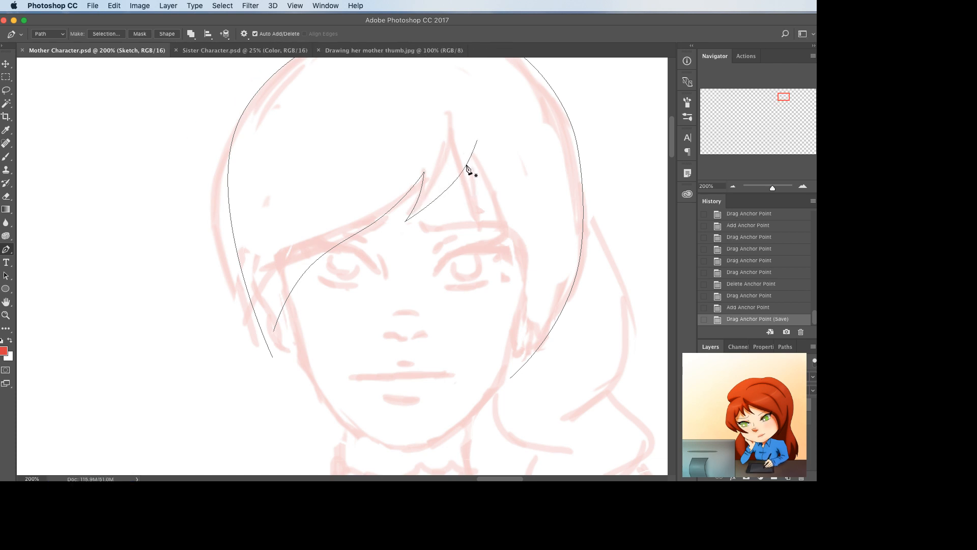
left_click(481, 225)
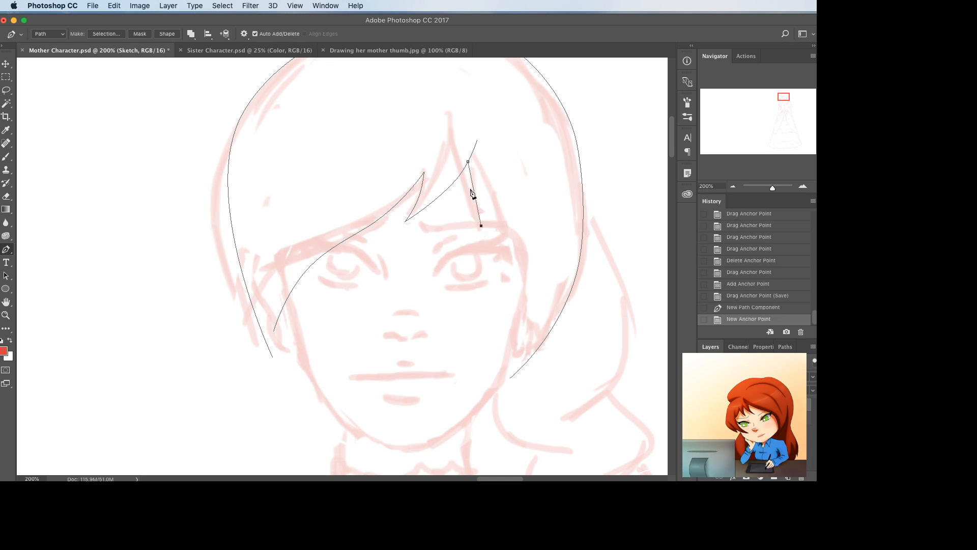
left_click(477, 190)
left_click_drag(474, 188, 487, 192)
left_click(487, 171)
left_click(486, 191)
- Trace the long side lock down to the jaw and partway back up, deleting the surplus upper end point
left_click(495, 370)
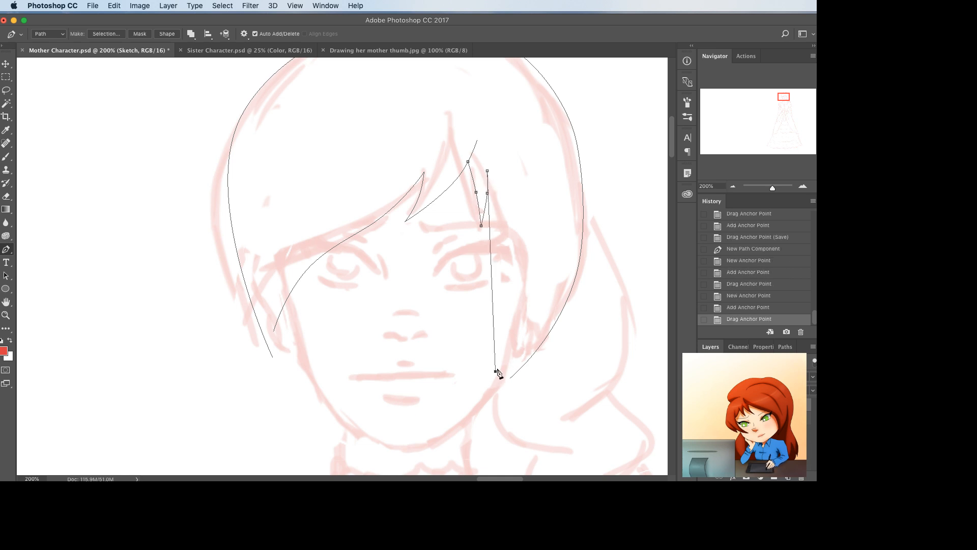
left_click_drag(491, 257, 525, 288)
left_click(531, 237)
left_click_drag(535, 239, 536, 239)
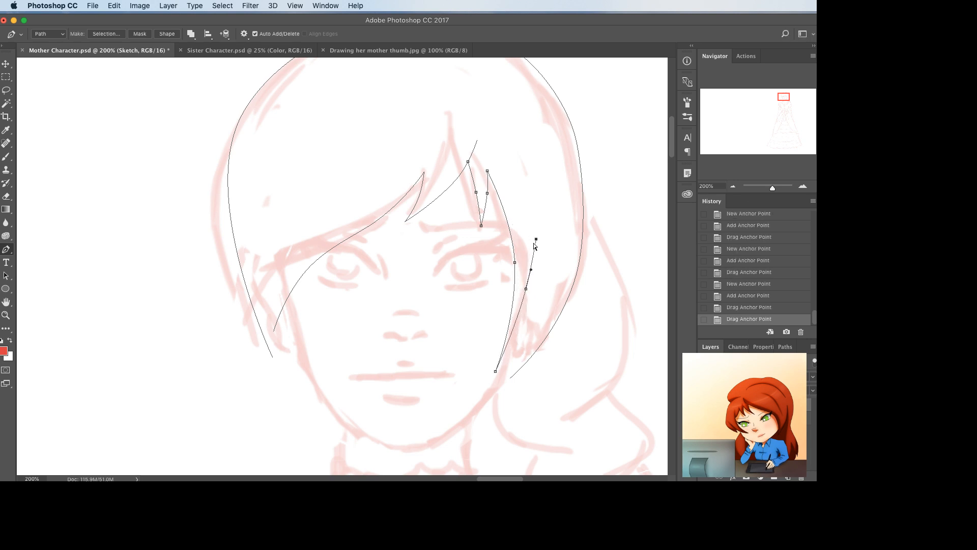
left_click(526, 290)
left_click_drag(521, 285, 524, 304)
left_click(546, 230, "super")
left_click(535, 239, "super")
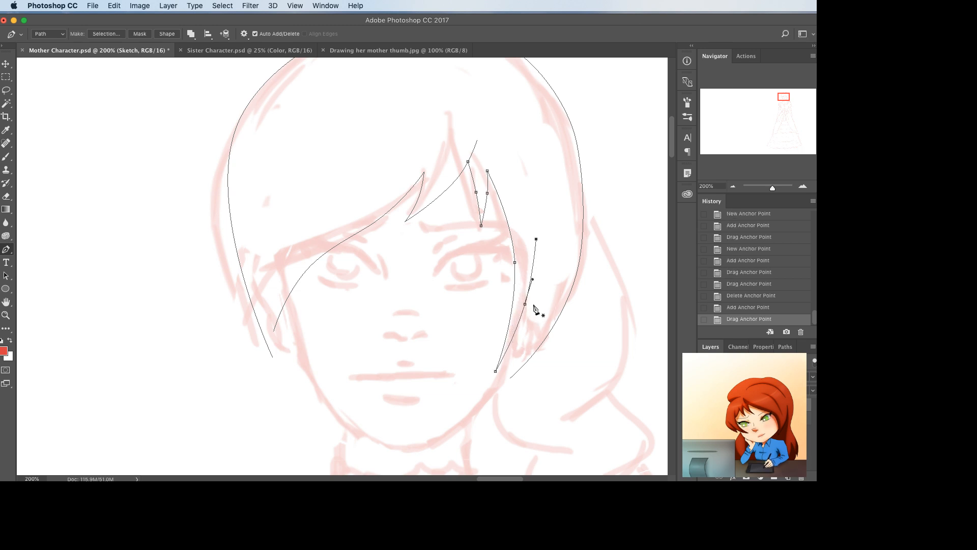
key("Delete")
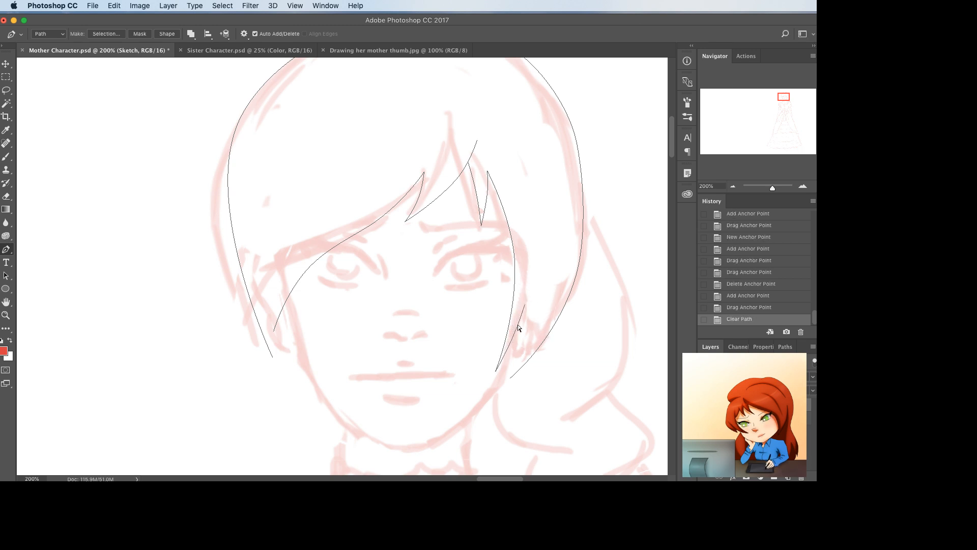
- Trace the face outline below the bangs as a new path, curving it along the cheek and jaw opposite the ponytail to the chin
left_click(291, 293)
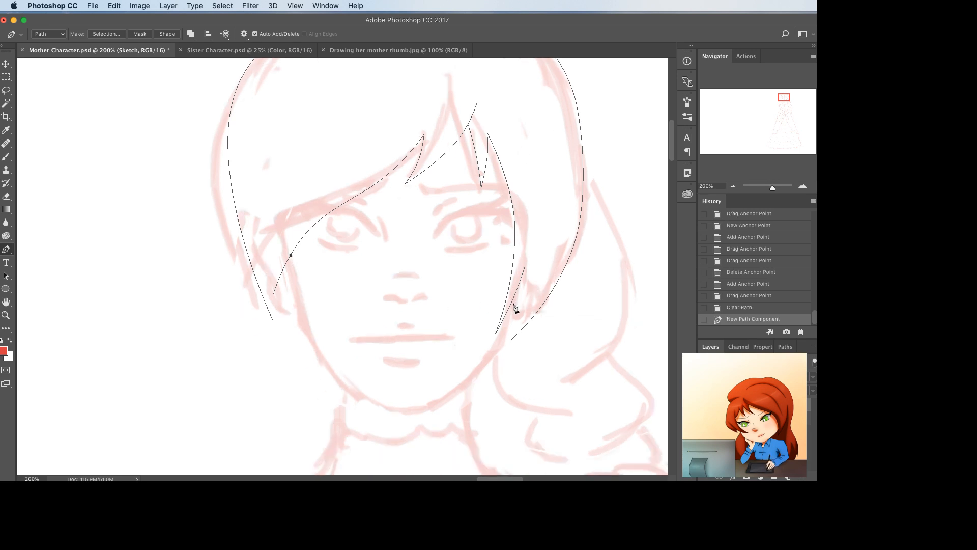
left_click(510, 312)
left_click(401, 283)
left_click_drag(401, 284, 414, 351)
left_click(397, 346, "alt")
left_click(361, 291)
left_click(360, 291, "alt")
left_click_drag(360, 291, 337, 318)
left_click(309, 253)
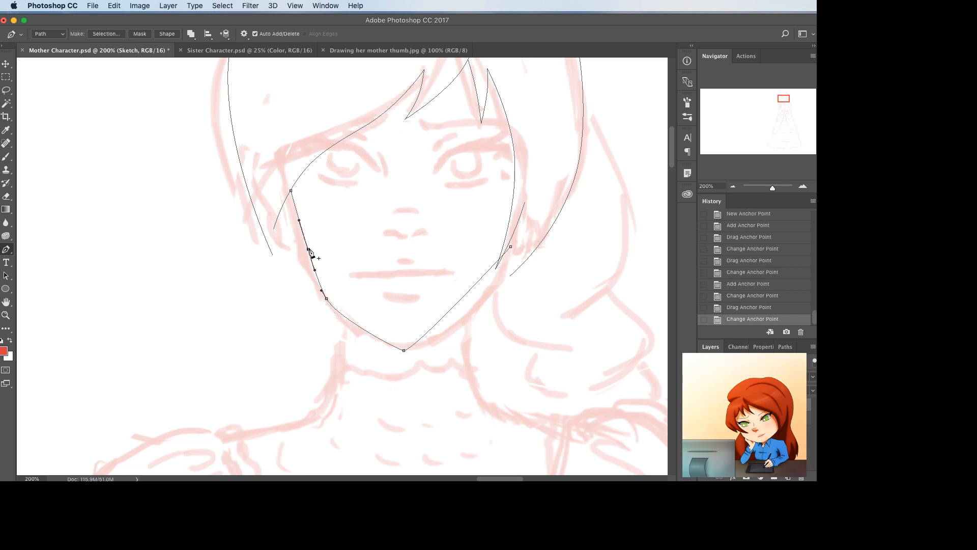
left_click_drag(310, 252, 305, 253)
- Curve the ponytail-side jaw along the sketch with an added anchor point and adjust the chin's curve handle
left_click(449, 310)
left_click(449, 310, "alt")
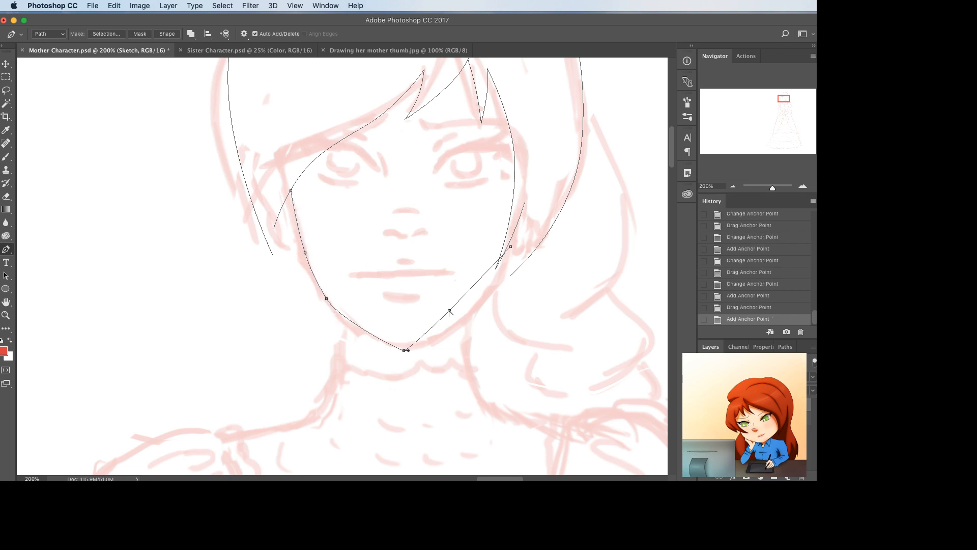
left_click_drag(449, 309, 484, 300)
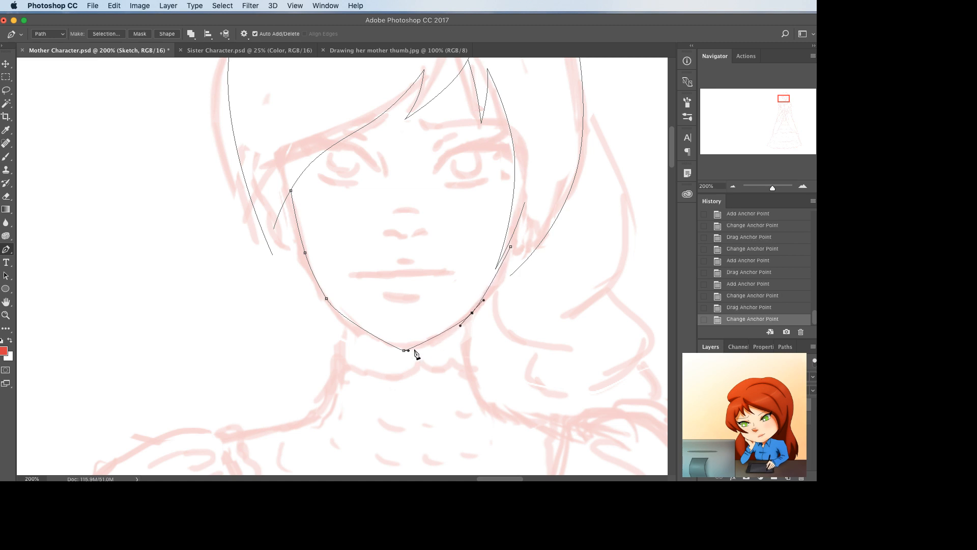
left_click_drag(408, 350, 389, 348)
left_click(551, 359, "super")
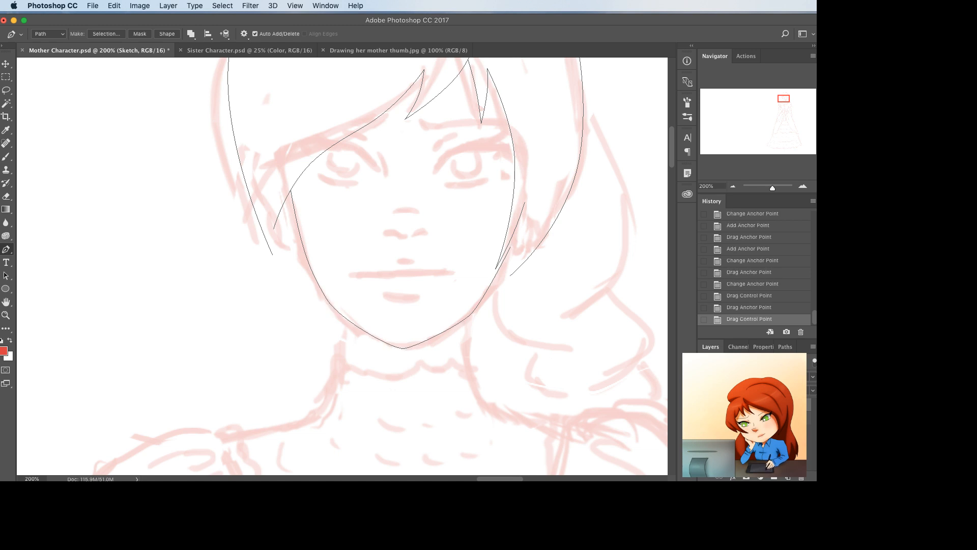
- Hide the sketch and round the chin by lengthening its curve handles and shifting the neighbouring jaw point
left_click(705, 404)
left_click(401, 348, "super")
left_click_drag(401, 348, 421, 346)
left_click(474, 335, "super")
left_click(473, 311, "super")
left_click_drag(473, 313, 475, 309)
left_click(404, 347, "super")
left_click_drag(391, 347, 363, 349)
left_click(460, 356, "super")
left_click(407, 346, "super")
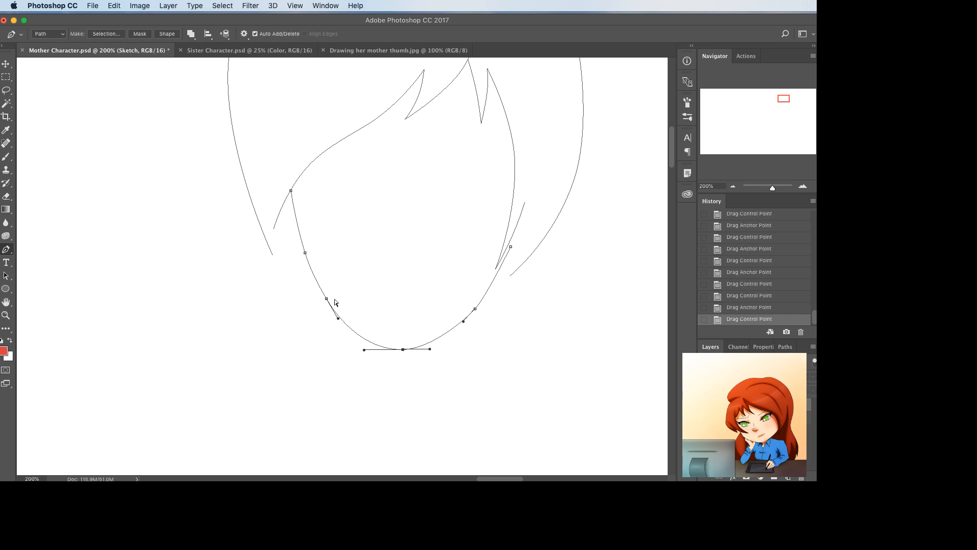
- Fine-tune the jaw points on both sides of the face outline and show the sketch again
left_click(326, 299, "super")
left_click(424, 355, "super")
left_click_drag(475, 307, 476, 308, "super")
left_click(480, 354, "super")
left_click(703, 405)
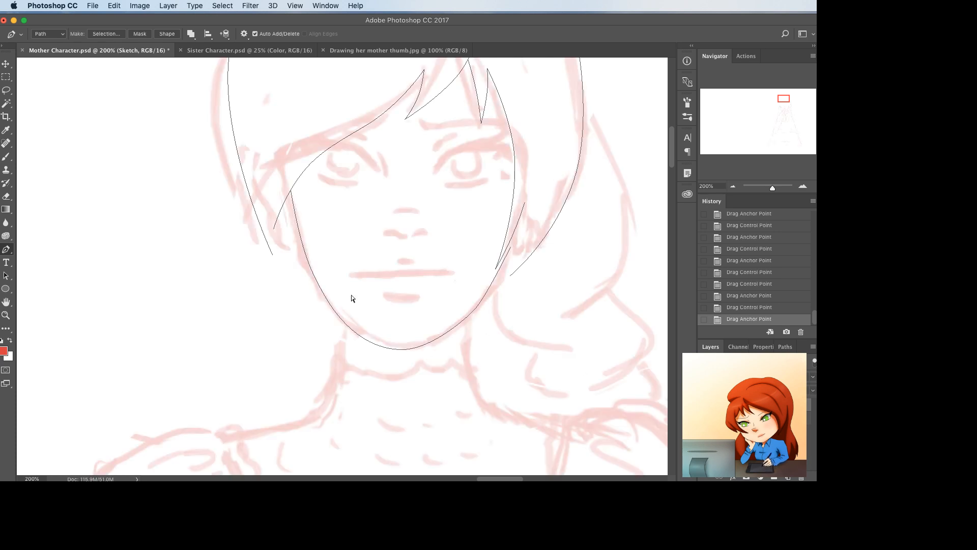
- Reshape the cheek opposite the ponytail by repositioning its points and adding an anchor point just below the bangs
left_click(314, 279, "super")
left_click_drag(320, 296, 322, 300, "super")
key("super+z")
left_click_drag(305, 254, 302, 254)
left_click(295, 203)
mouse_move(295, 204)
left_mouse_down()
mouse_move(294, 184)
mouse_move(296, 203)
left_mouse_up()
left_click_drag(301, 252, 303, 250)
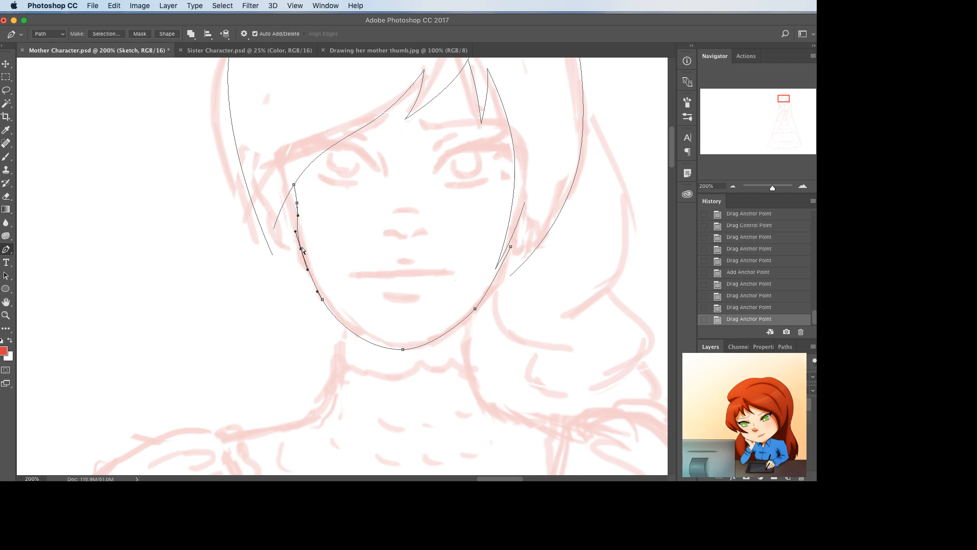
- Adjust the jaw corner opposite the ponytail, add an anchor point between it and the chin, and hide the sketch
left_click_drag(322, 303, 324, 297)
left_click(358, 330)
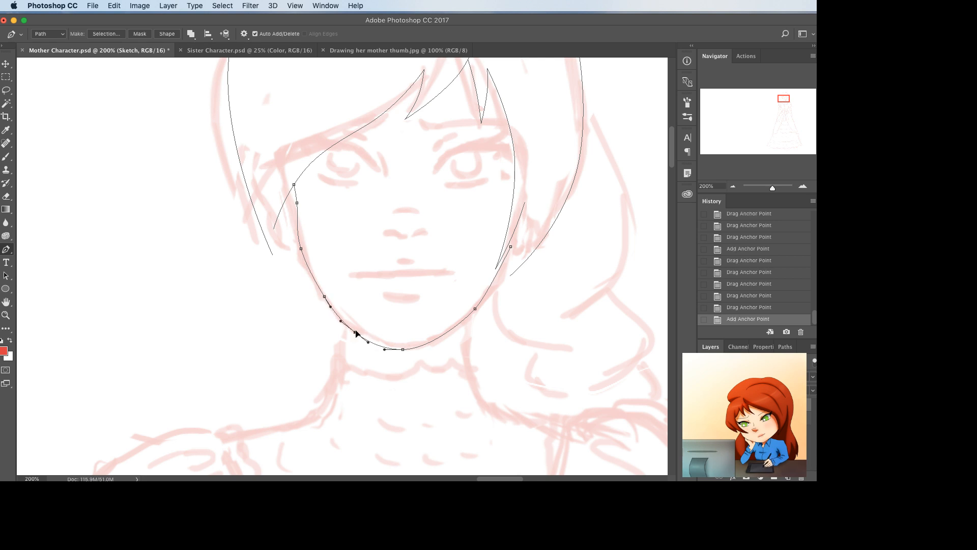
left_click_drag(356, 329, 357, 331)
left_click(360, 352, "super")
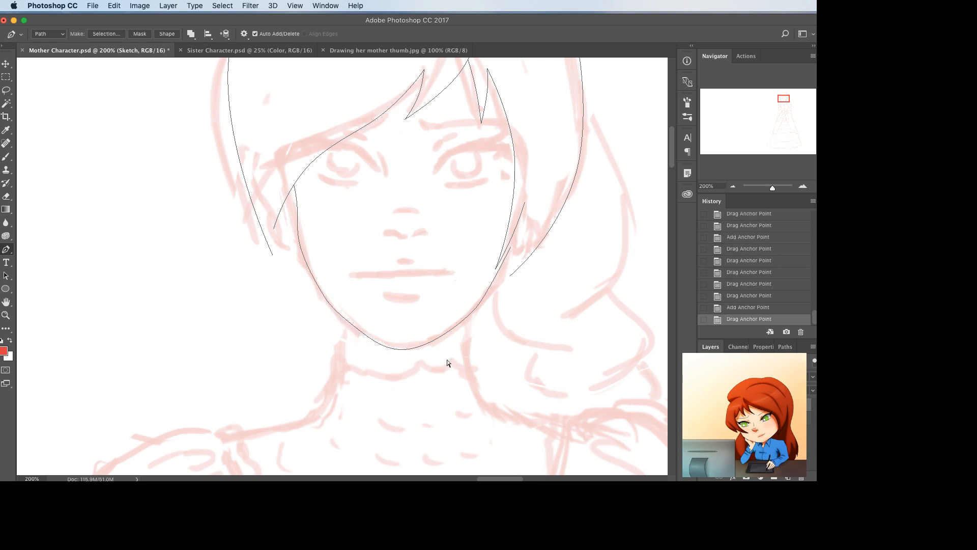
left_click(323, 299, "ctrl")
left_click_drag(322, 296, 322, 298)
left_click(470, 321, "ctrl")
left_click(704, 404)
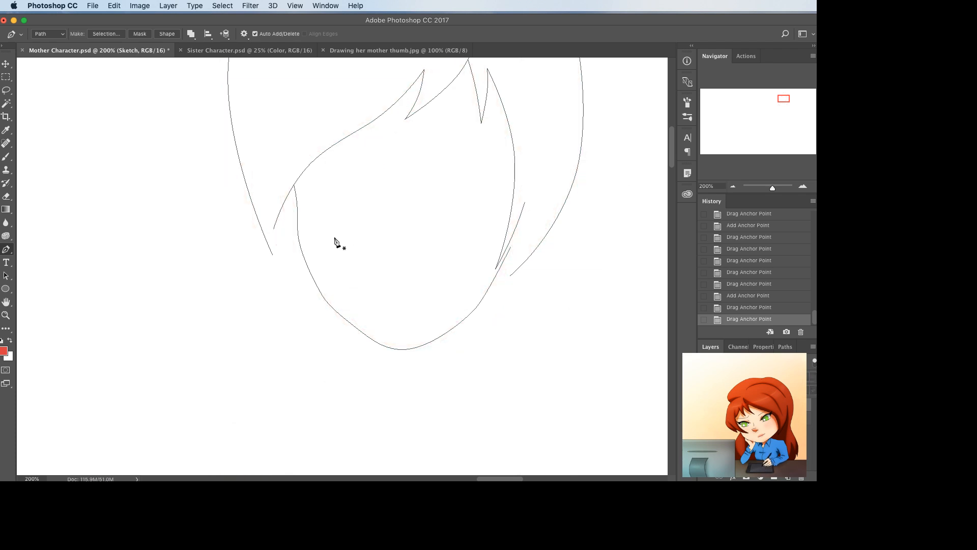
- Refine the curve from cheek to jaw corner opposite the ponytail by adjusting its anchor points and handles
left_click(319, 292, "super")
mouse_move(312, 282)
left_mouse_down()
mouse_move(307, 274)
mouse_move(324, 297)
left_mouse_up()
key("super+z")
left_click(329, 279, "super")
left_click(363, 283, "ctrl")
left_click(315, 289, "ctrl")
left_click(302, 249, "ctrl")
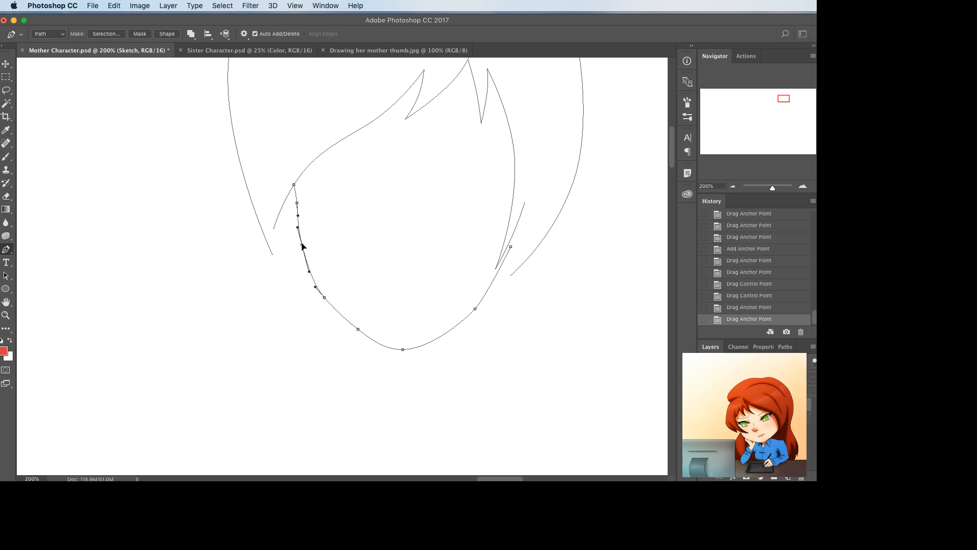
left_click_drag(302, 244, 302, 244)
left_click(333, 296, "ctrl")
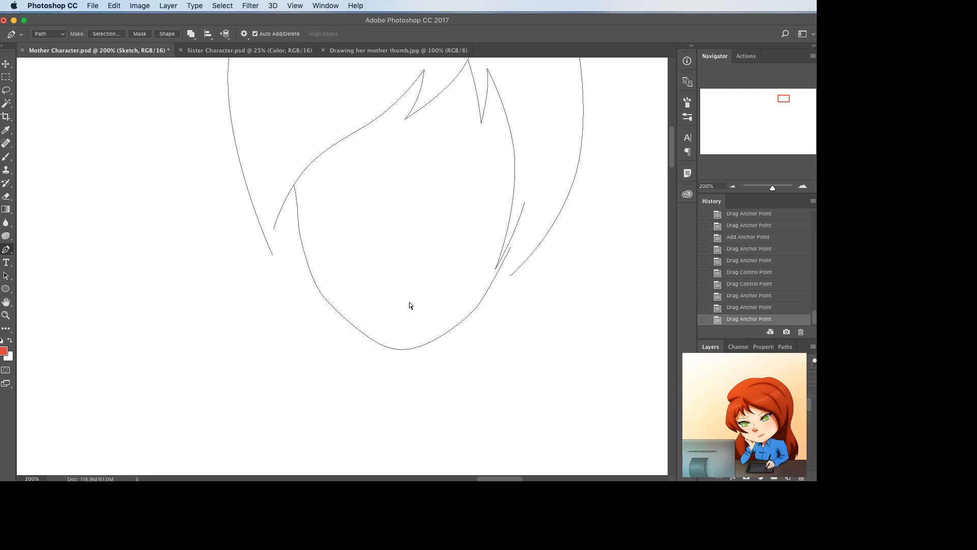
- Delete the ponytail-side half of the face outline from the chin up to the side lock
left_click(430, 344, "ctrl")
key("BackSpace")
left_click(477, 303, "ctrl")
key("BackSpace")
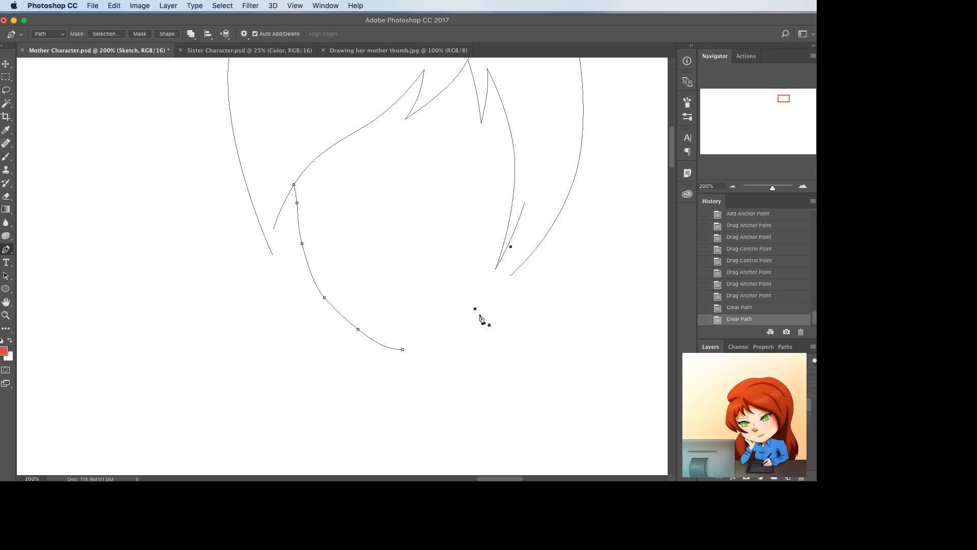
key("BackSpace")
- Duplicate the remaining half of the face outline, flip the copy horizontally, and move it to the ponytail side
left_click(411, 368, "super")
key("super+c")
key("super+v")
key("super+t")
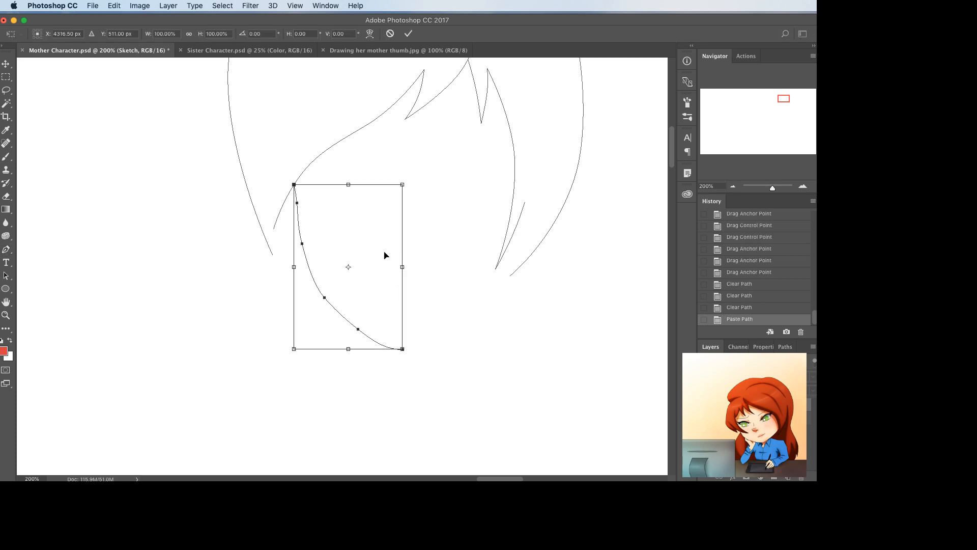
right_click(384, 251)
left_click(436, 382)
left_click_drag(377, 316, 484, 321)
key("Return")
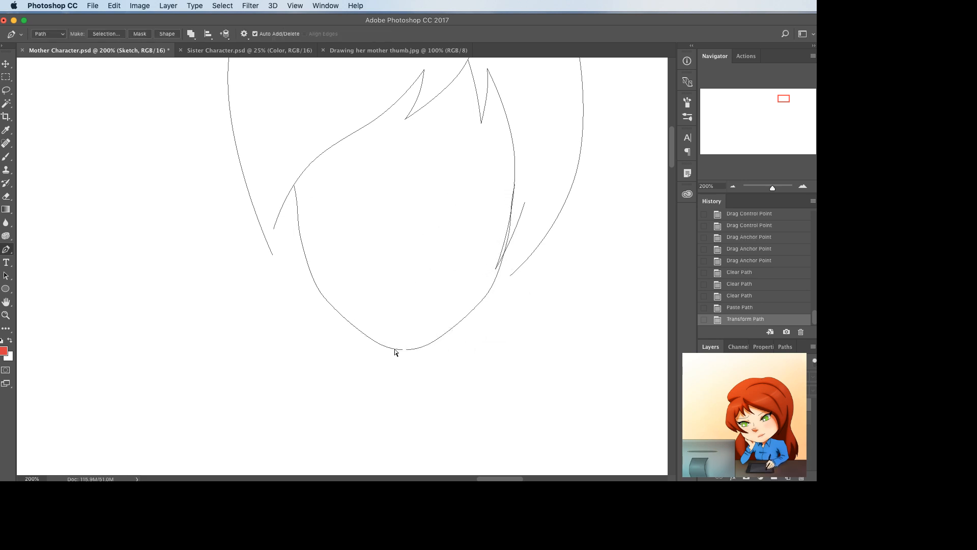
- Join the two halves of the face outline at the chin
left_click(406, 349)
left_click(406, 350)
left_click(405, 350)
left_click(405, 350, "alt")
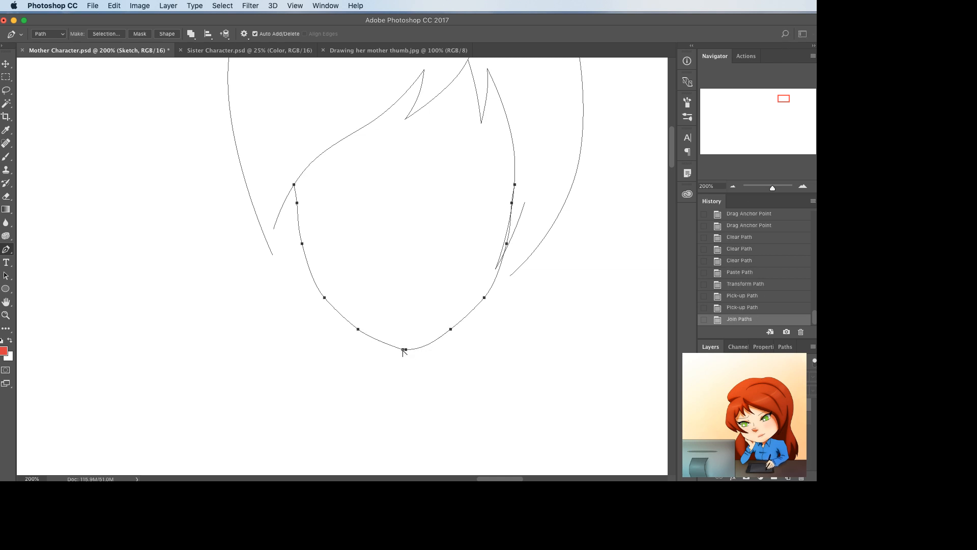
- Remove the surplus anchor point at the chin and smooth the remaining one into a rounded tip
left_click(357, 335, "ctrl")
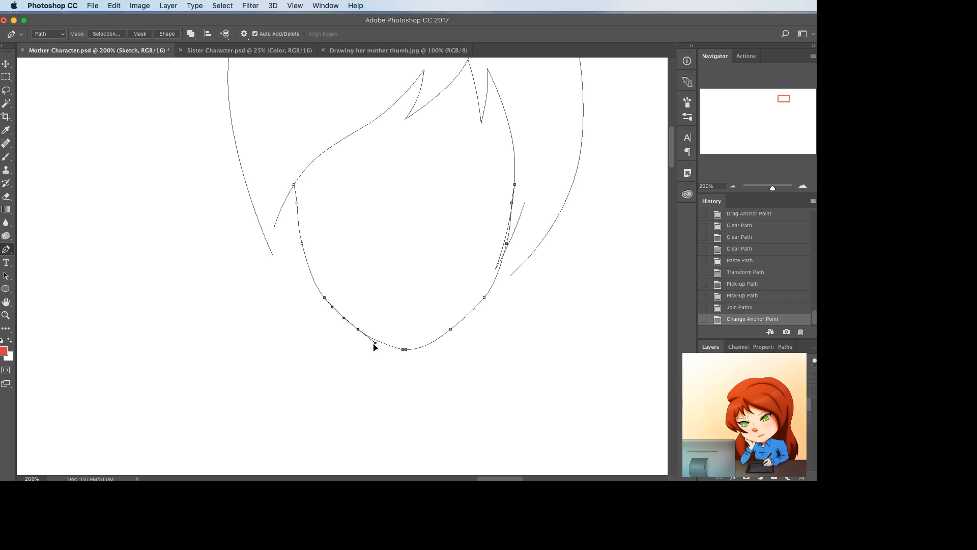
left_click_drag(358, 334, 357, 335)
left_click(402, 350)
key("super+z")
left_click(405, 349, "super")
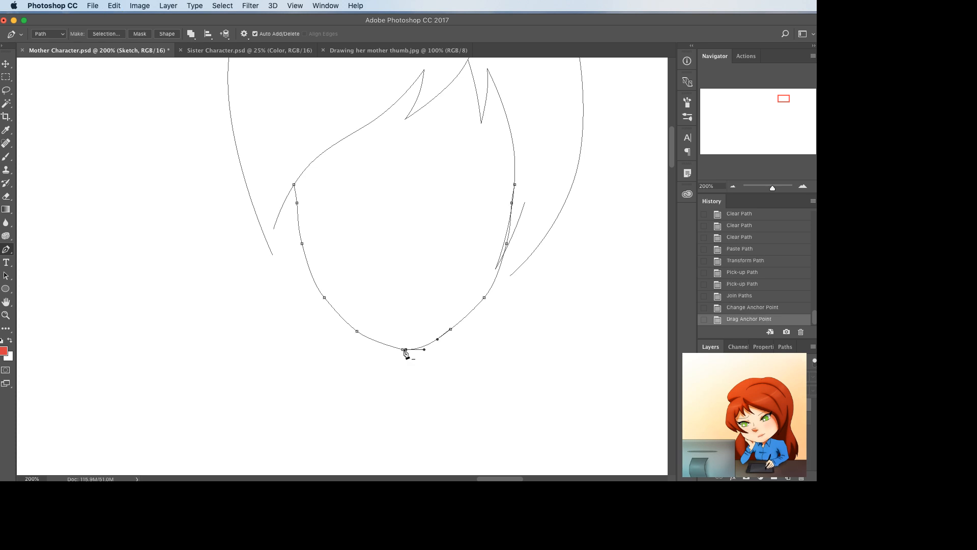
left_click(405, 350)
left_click_drag(405, 350, 398, 355)
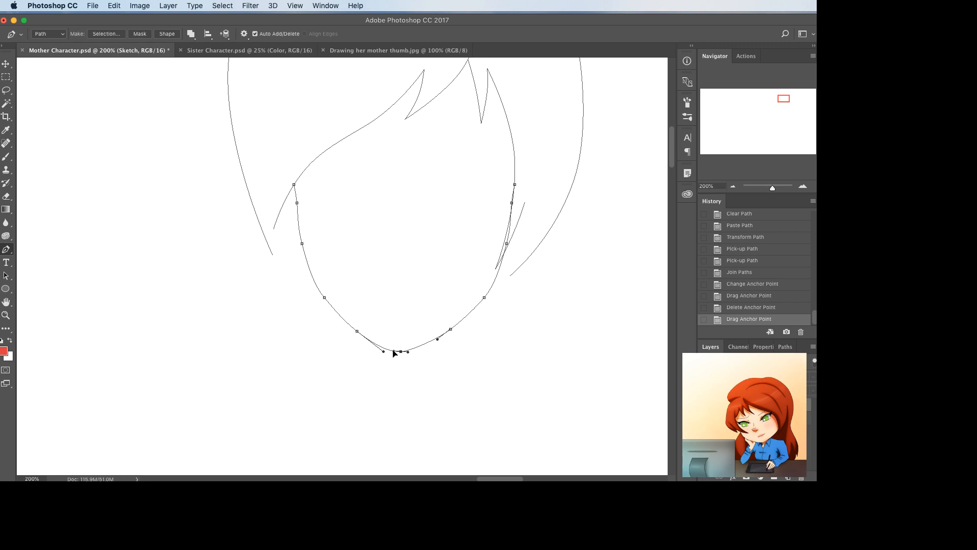
left_click(393, 351, "alt")
- Stretch the jaw and chin points downward to about 104.7% height
left_click_drag(299, 276, 541, 399)
key("ctrl+t")
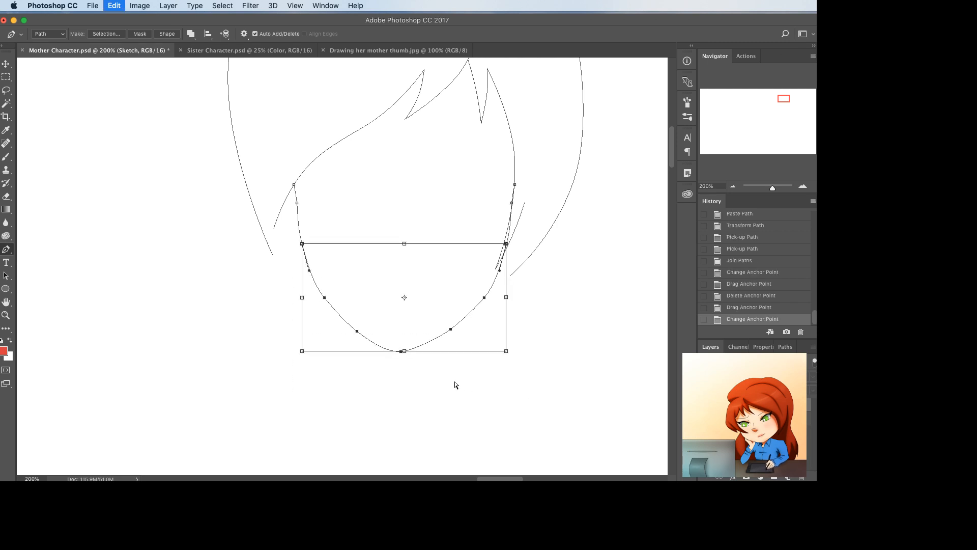
left_click_drag(404, 351, 404, 356)
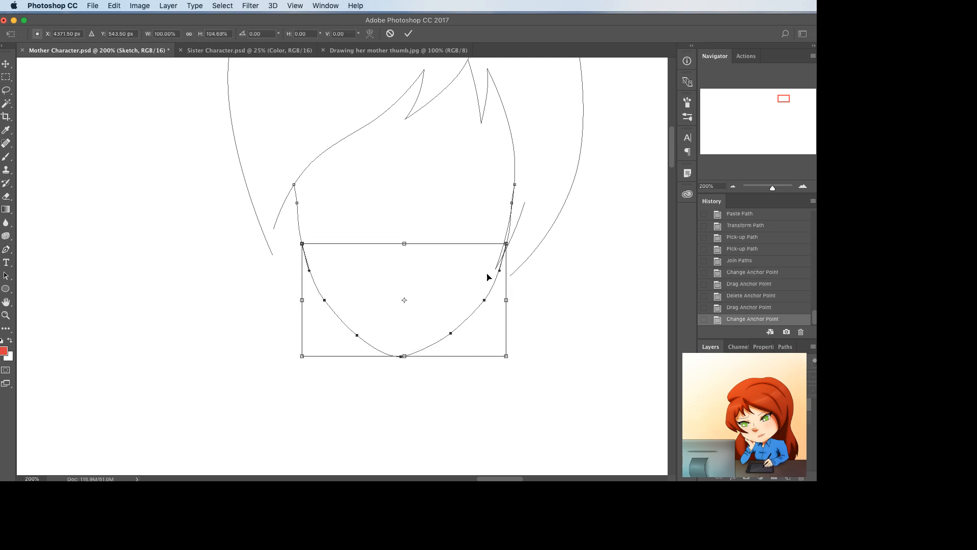
key("Return")
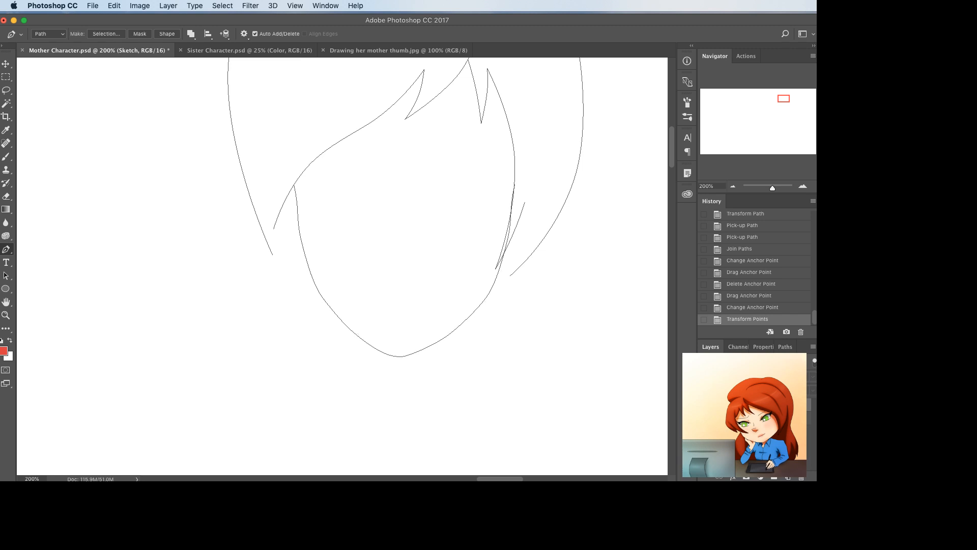
- Show the sketch, nudge the face outline slightly upward with a free transform, and save the document
left_click(704, 405)
scroll(554, 383, "up", 5)
key("super+t")
left_click_drag(447, 314, 447, 311)
key("Return")
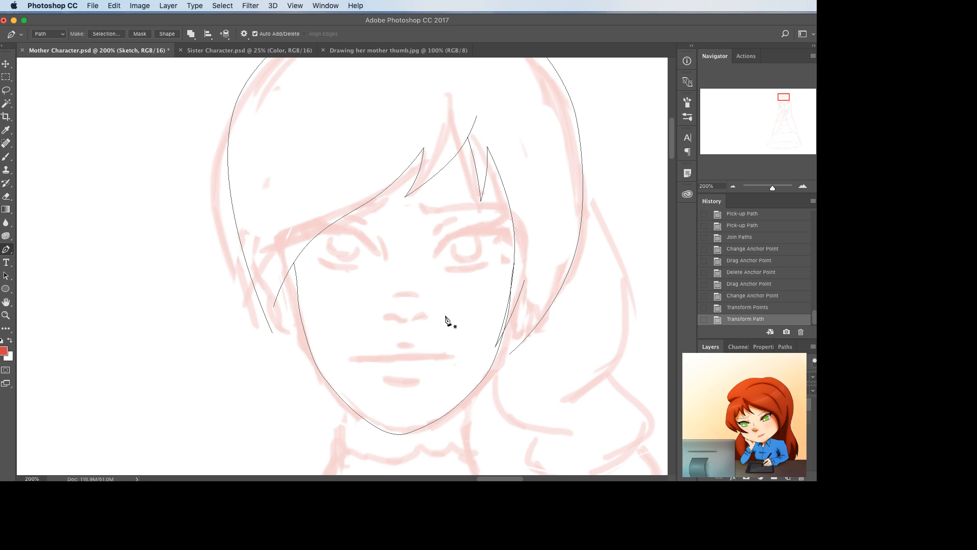
key("ctrl+s")
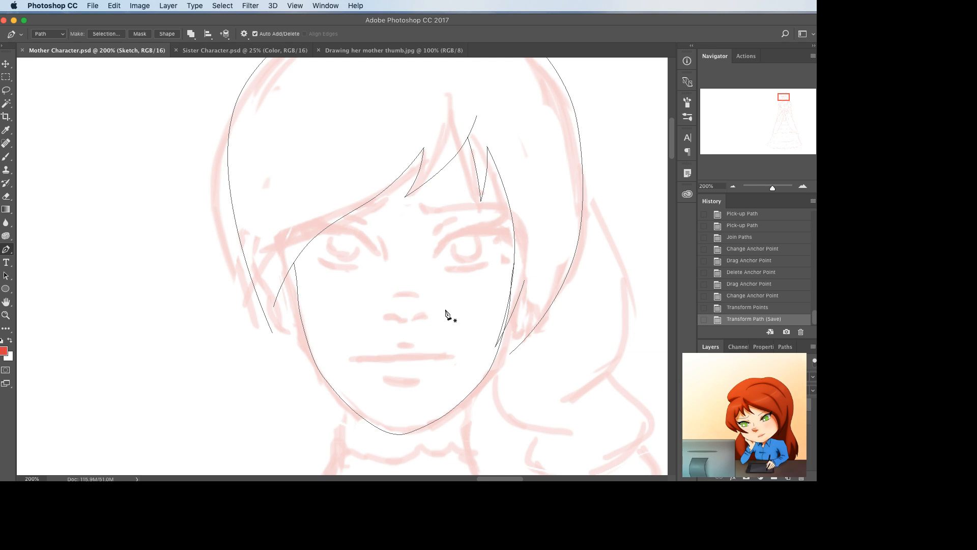
- Trace the upper edge of the ponytail-side eye's upper lash line as a new path, notching back below its outer tip
left_click(434, 256)
left_click(510, 217)
left_click(451, 247)
left_click(451, 248, "alt")
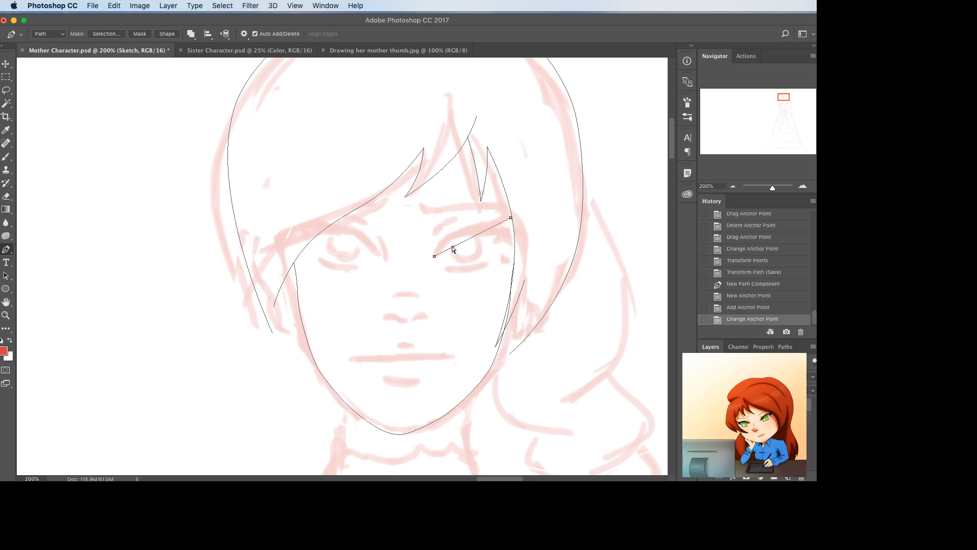
left_click_drag(452, 247, 503, 225)
left_click(488, 227)
left_click(493, 232)
left_click(501, 226)
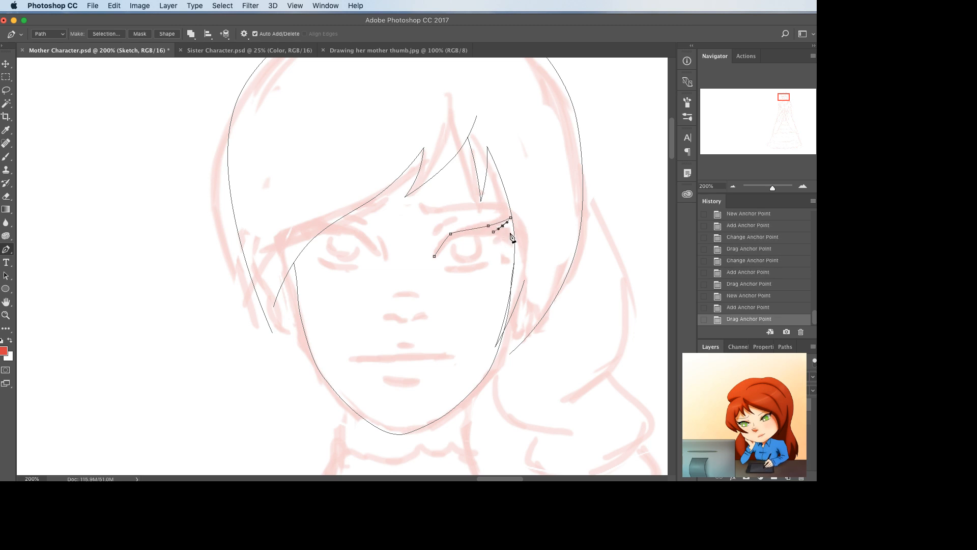
- Add the remaining pointed lash tips at the eye's outer corner and close the path at the inner corner
left_click(511, 233)
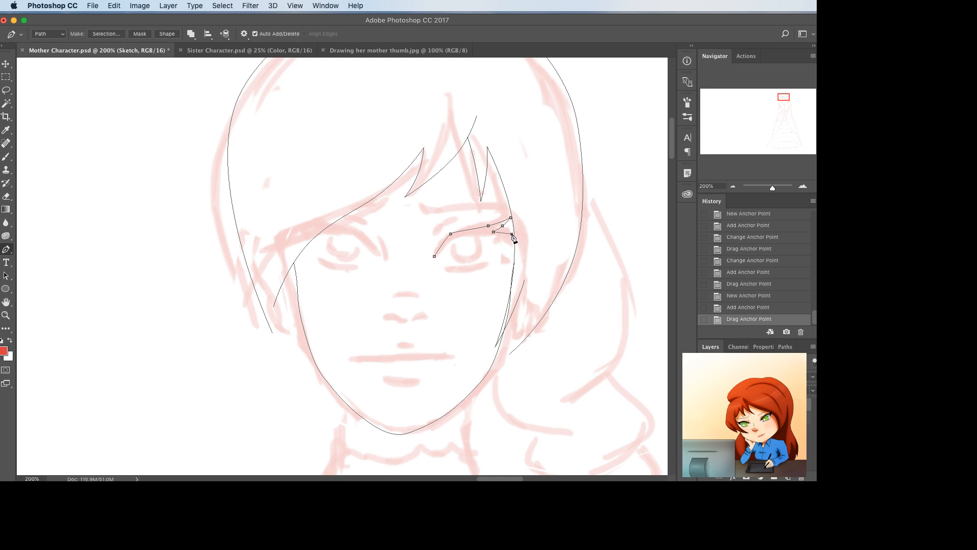
left_click(486, 244)
left_click(488, 235)
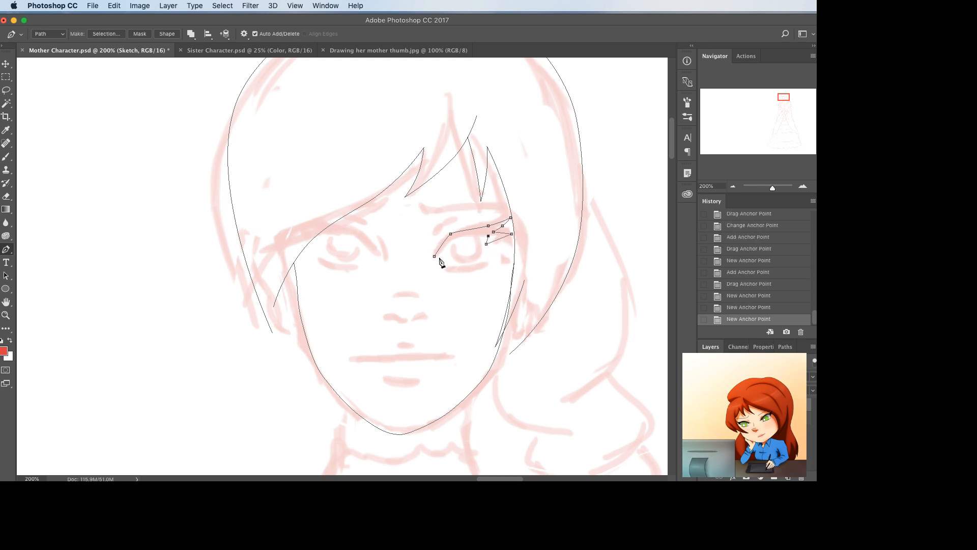
left_click(434, 256)
- Curve the lower edge of the lash shape over the iris and adjust its inner corner point
left_click(450, 238)
left_click(451, 239, "alt")
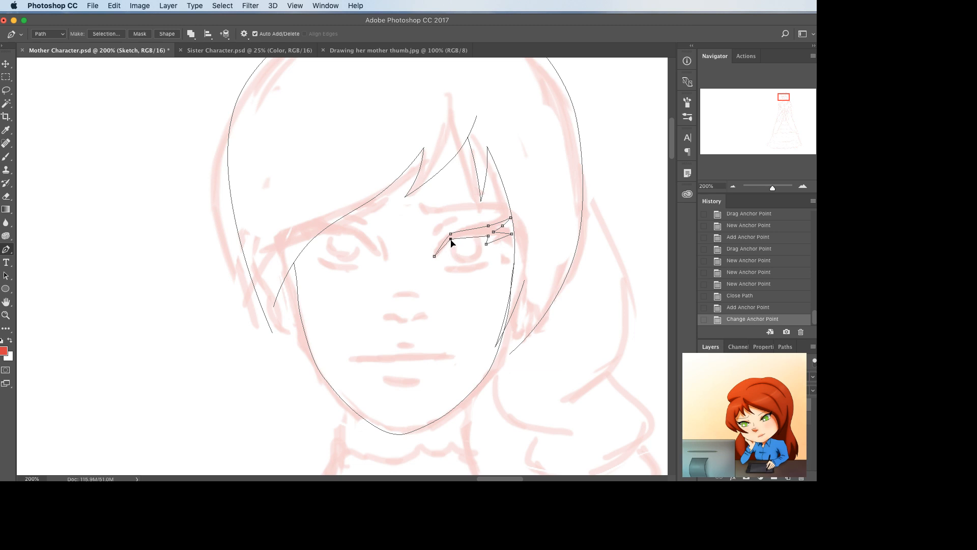
left_click_drag(451, 240, 441, 247)
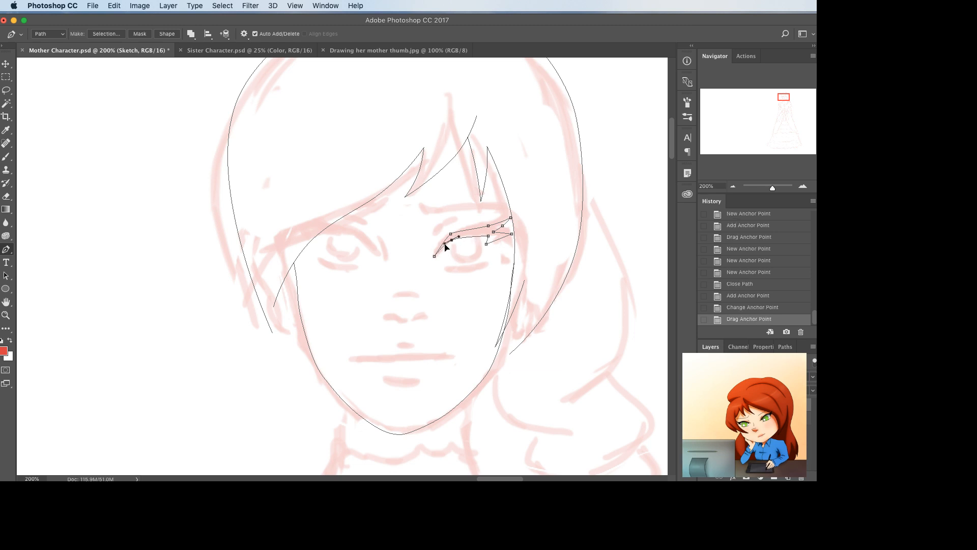
left_click(445, 245, "alt")
left_click_drag(435, 262, 433, 255)
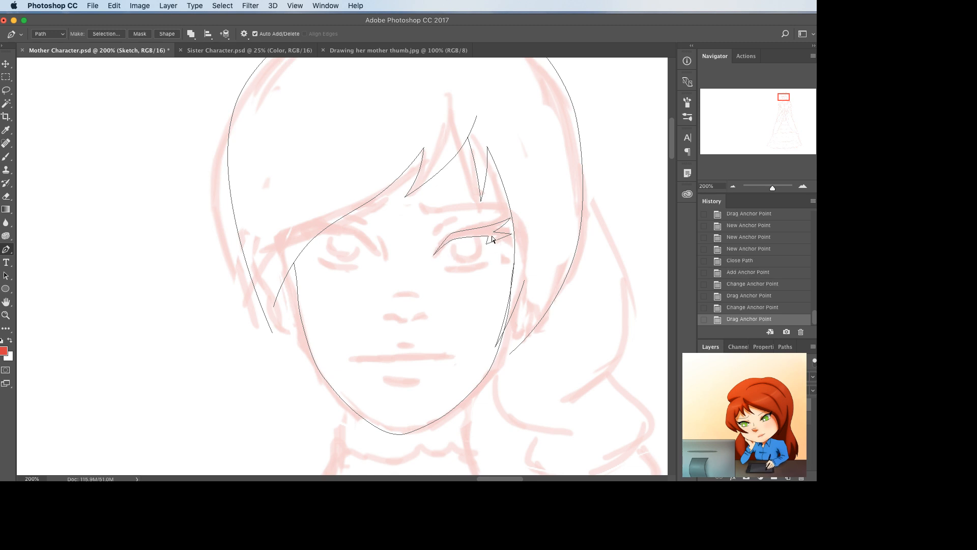
- Reshape the lowest outer lash by moving its tip outward, curving its base, and adding an anchor point
left_click_drag(493, 238, 490, 237)
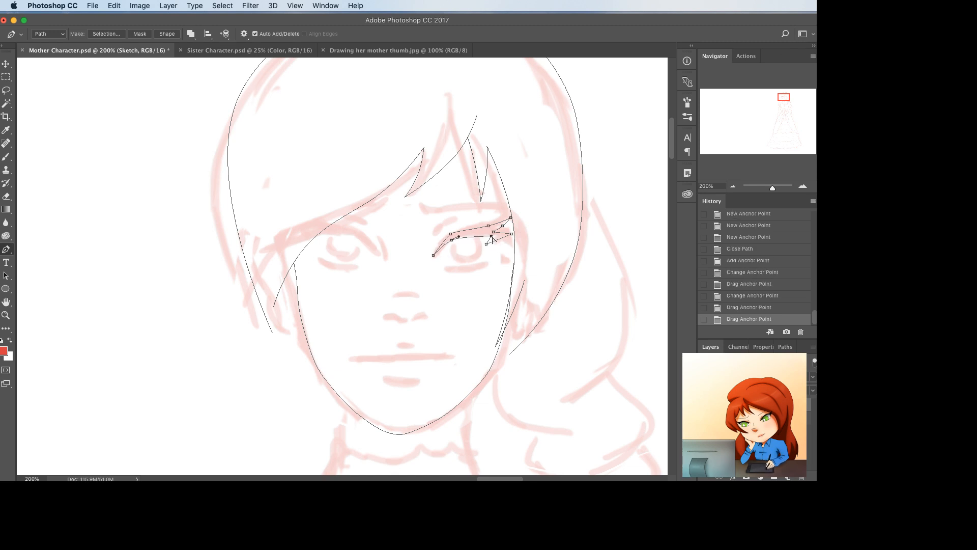
left_click(490, 235, "alt")
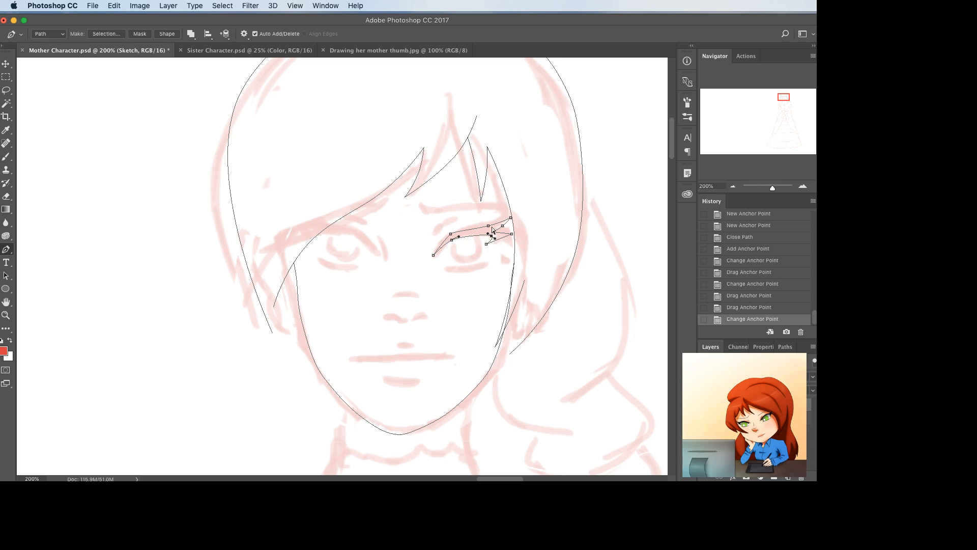
left_click_drag(487, 247, 503, 241)
left_click(499, 239)
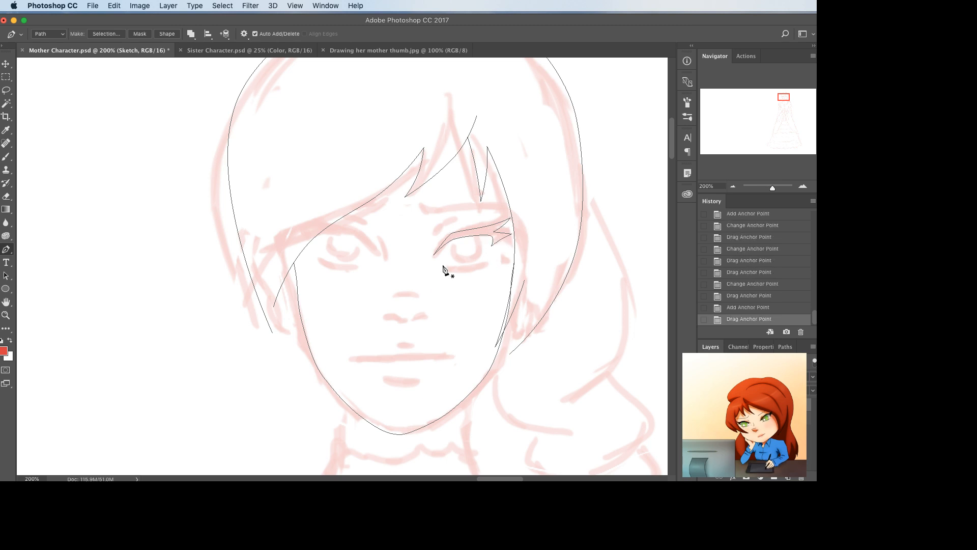
- Trace the ponytail-side eye's lower lid as an open curve and draw a circular Ellipse path over its iris
left_click(442, 265)
left_click(486, 259)
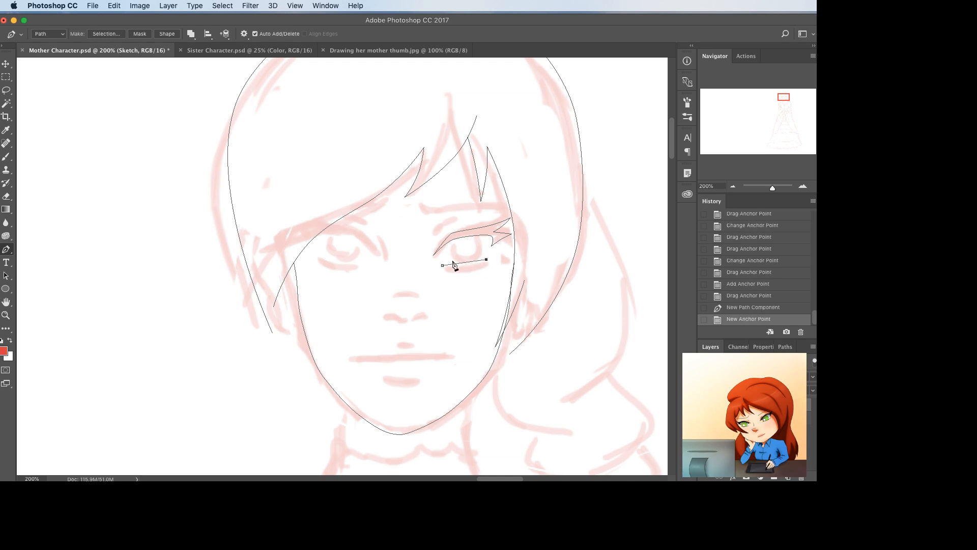
left_click(472, 267)
left_click_drag(473, 269, 472, 269)
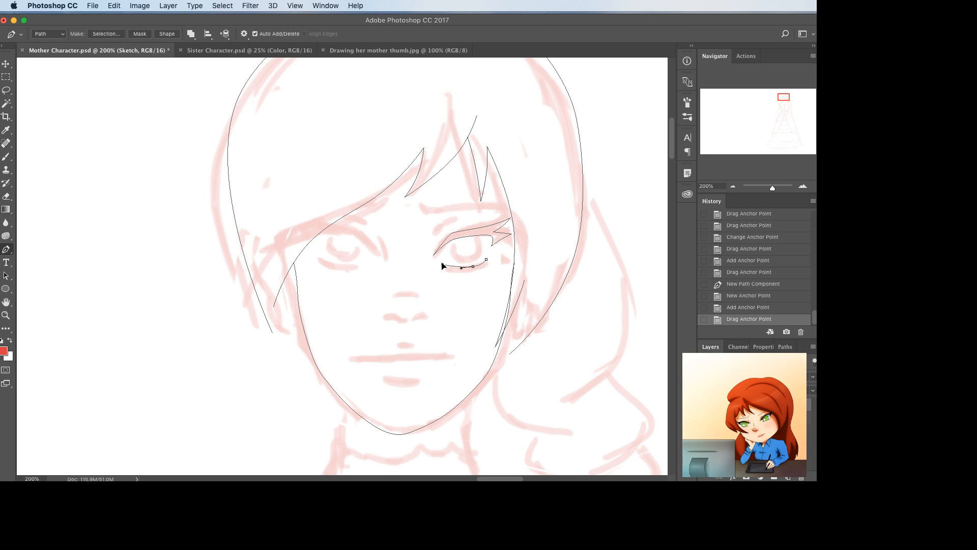
left_click_drag(442, 266, 433, 254)
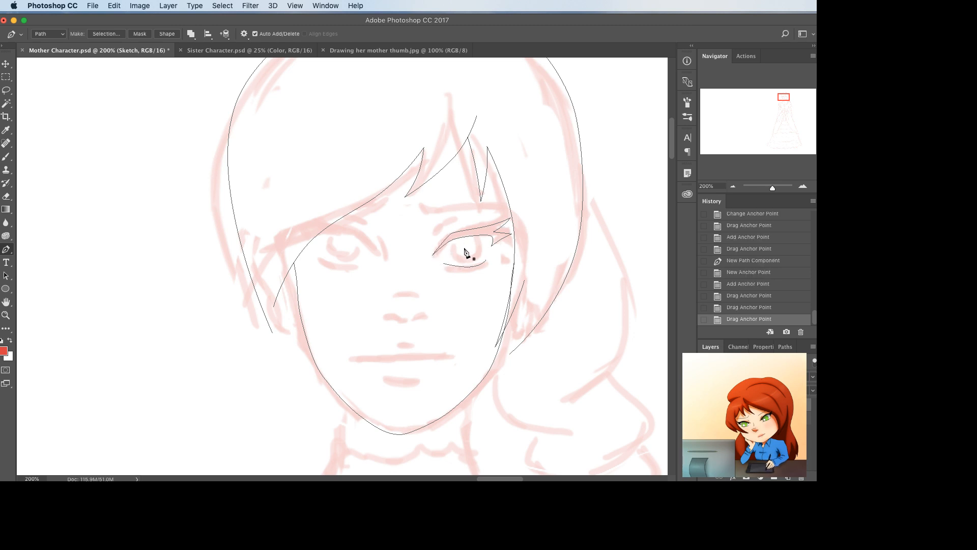
key("u")
left_click_drag(453, 235, 481, 262)
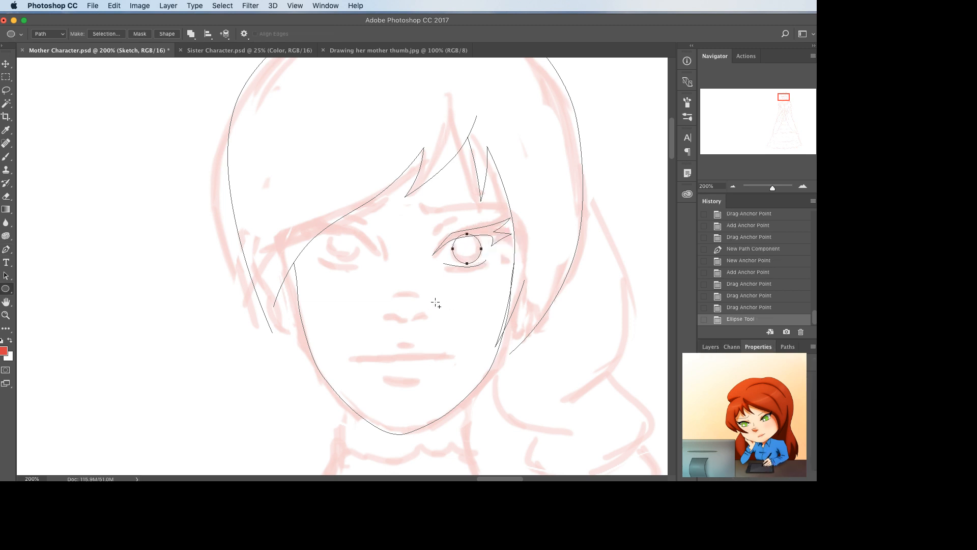
- Trace the eyelid crease above the lash shape with a short curved Pen path, and check the paths with the sketch hidden
key("p")
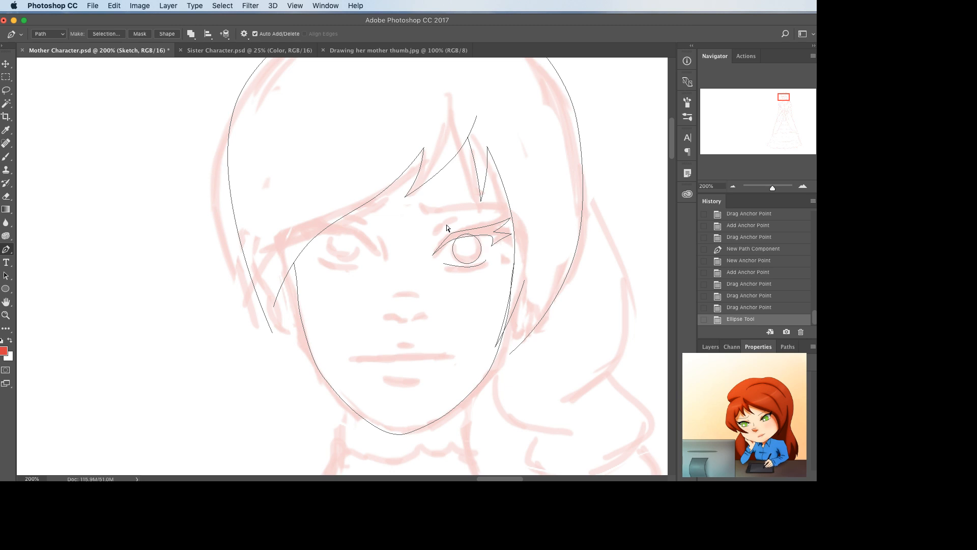
left_click(442, 236)
left_click(462, 222)
left_click(453, 229)
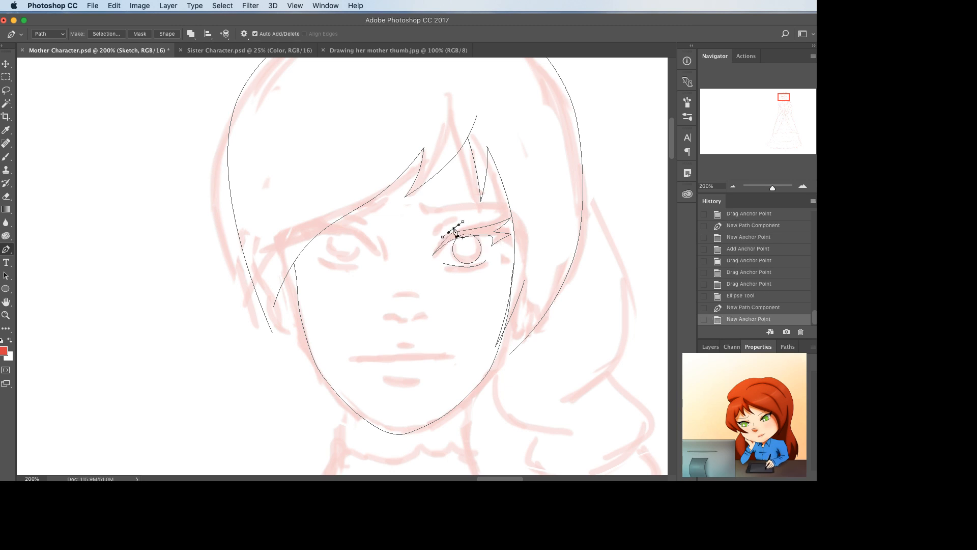
left_click_drag(454, 230, 447, 224)
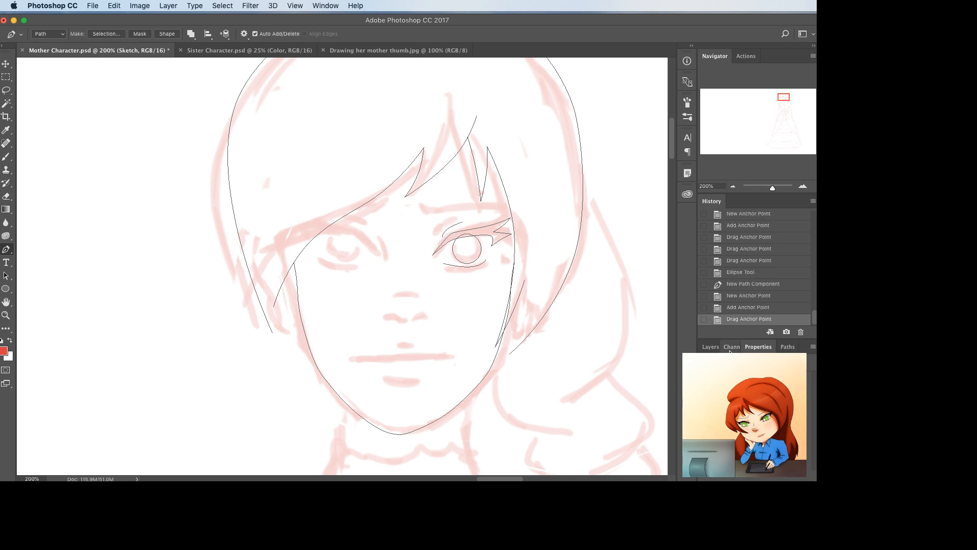
left_click(711, 347)
left_click(704, 404)
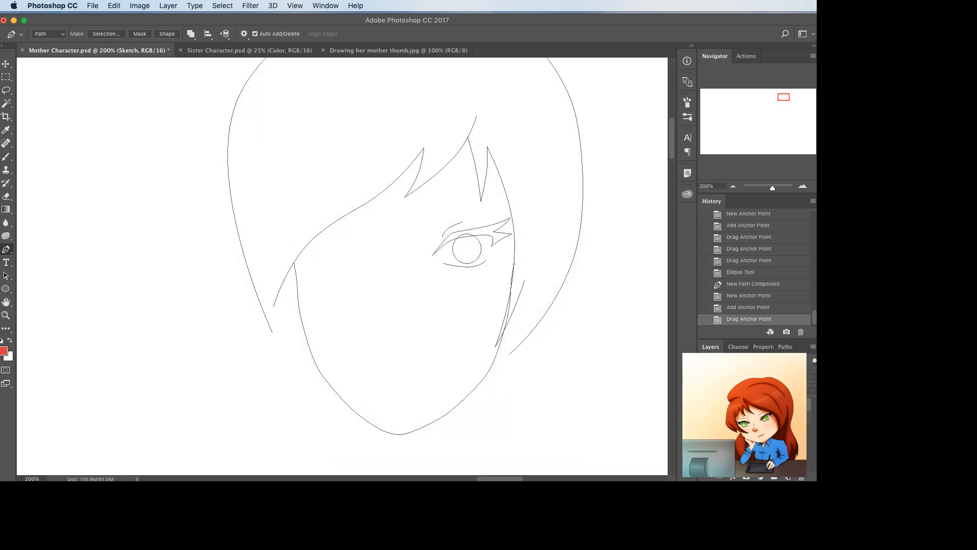
left_click(704, 404)
- Trace the ponytail-side eyebrow as a thin, closed, curved path tapering at both ends, and save the document
left_click(421, 212)
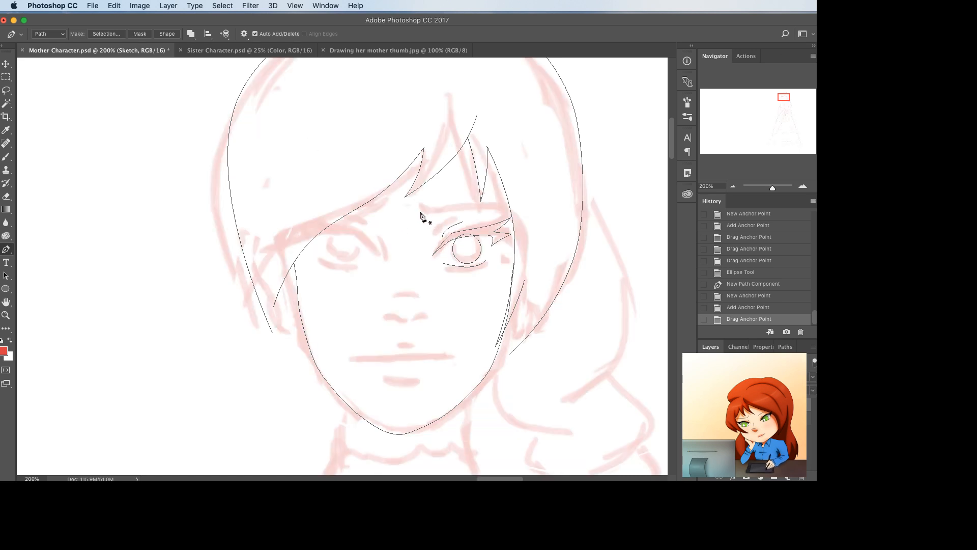
left_click(508, 211)
left_click(437, 213)
mouse_move(436, 212)
left_mouse_down()
mouse_move(435, 222)
mouse_move(479, 207)
mouse_move(443, 213)
left_mouse_up()
left_click(420, 212)
key("ctrl+s")
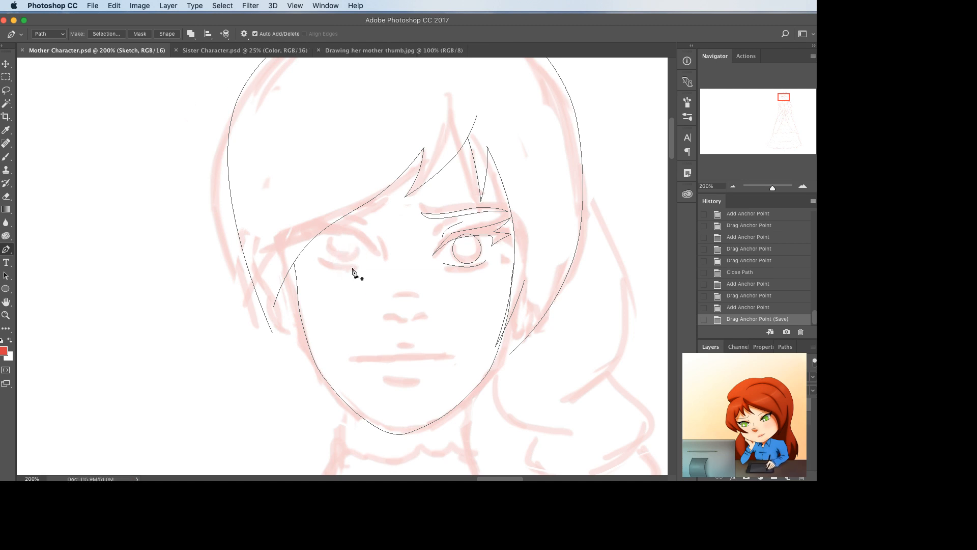
- Select all paths of the finished eye and eyebrow and paste a duplicate of them in place
left_click_drag(480, 287, 437, 220)
key("super+z")
left_click(454, 268, "ctrl")
left_click(451, 249, "ctrl")
key("ctrl+v")
- Flip the duplicated eye and eyebrow paths horizontally and move them over the other sketched eye
key("ctrl+t")
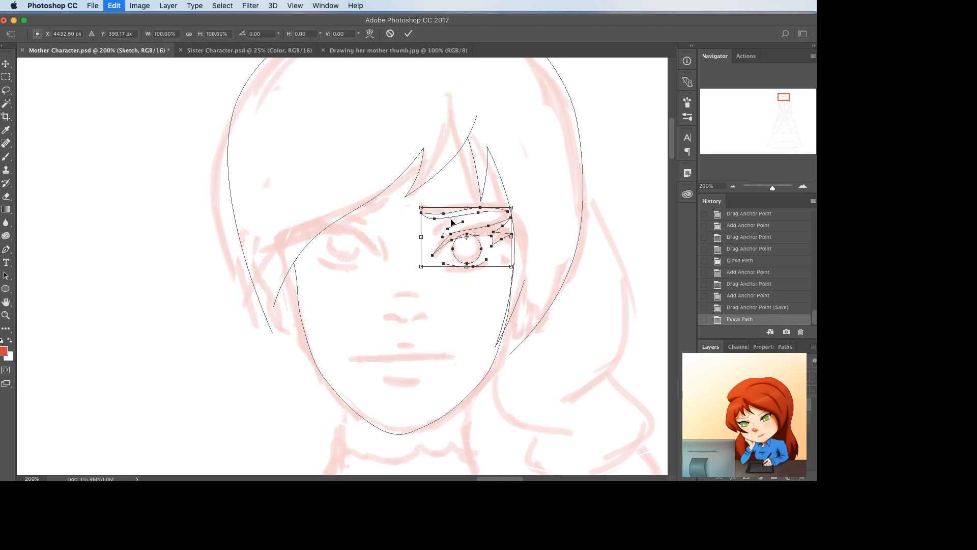
right_click(489, 225)
left_click(520, 352)
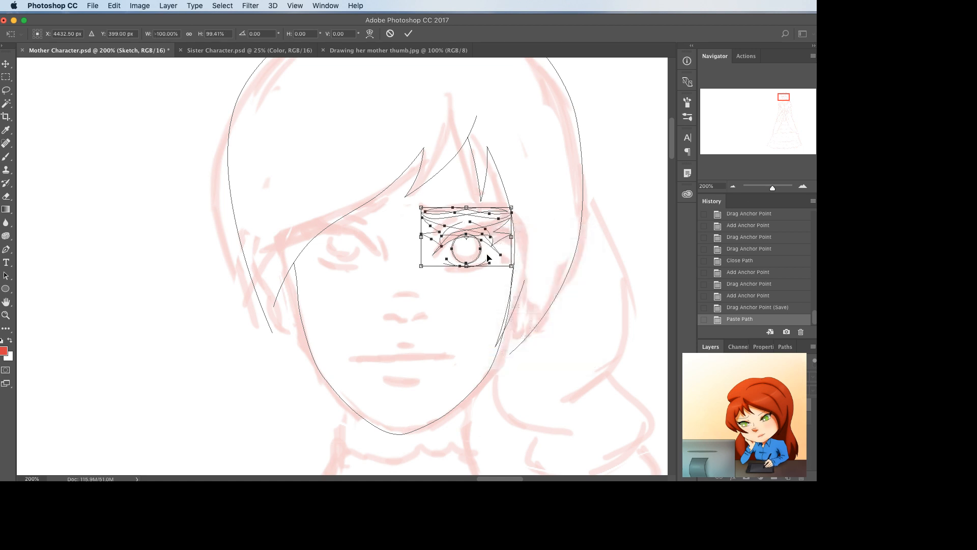
left_click_drag(487, 258, 365, 256)
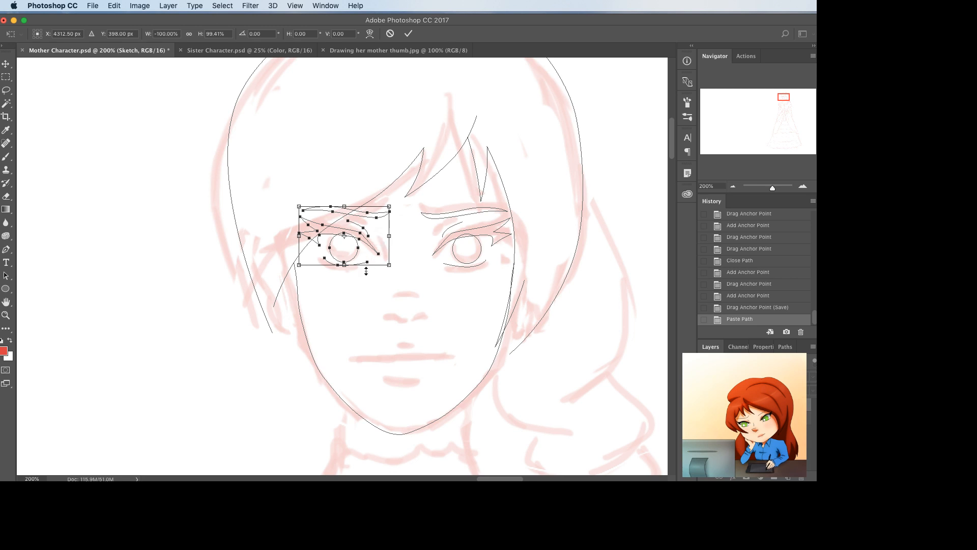
key("Return")
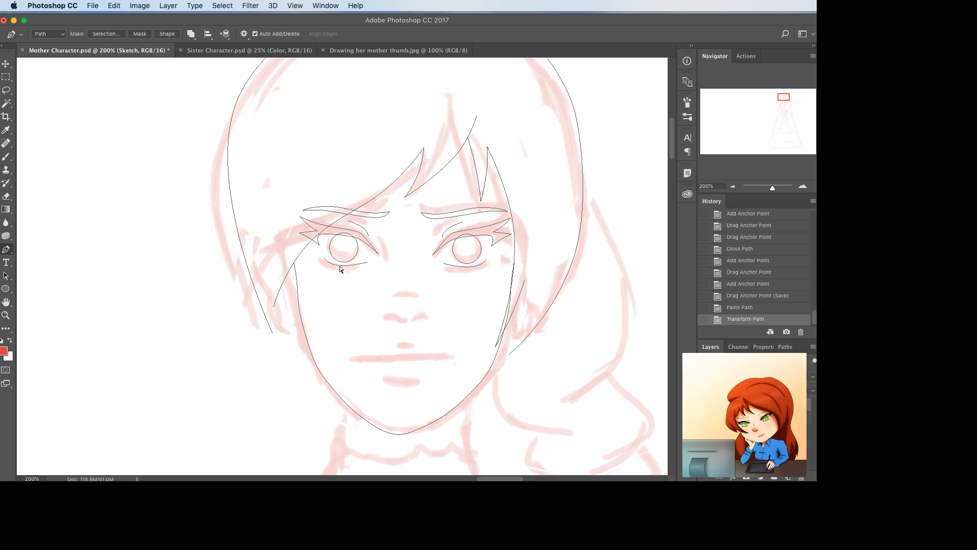
- Trace the short curved nose-bridge line beside the mirrored eye's inner corner as an open path
left_click(379, 238)
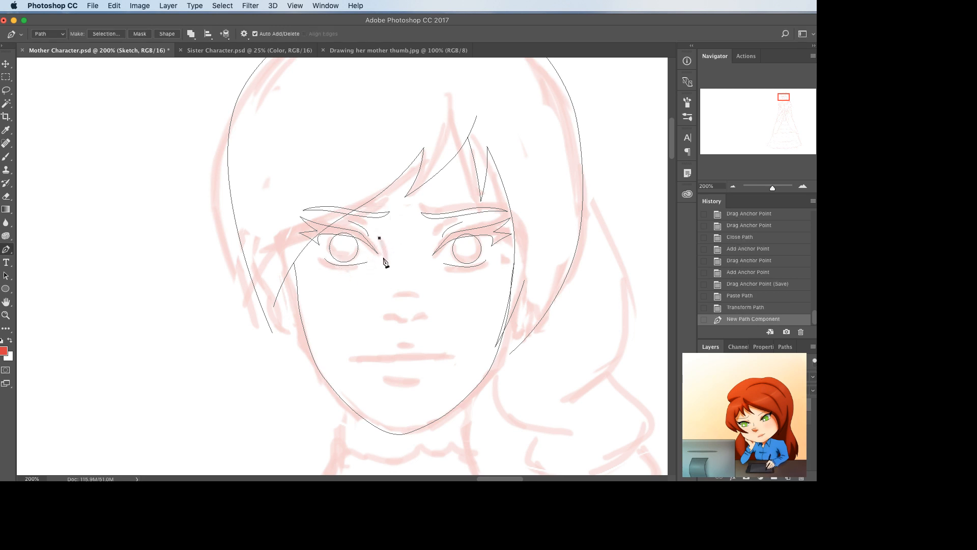
left_click(386, 263)
left_click(384, 244)
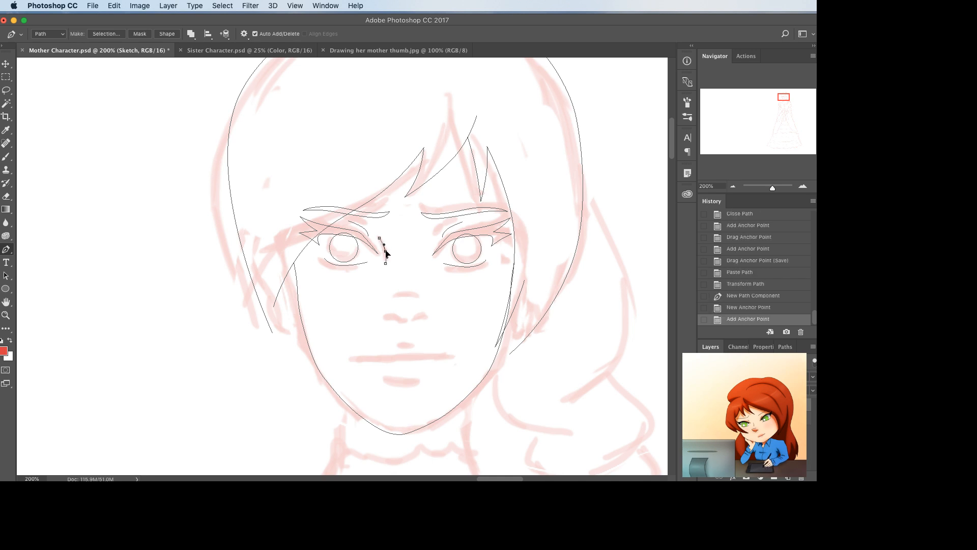
left_click_drag(385, 246, 387, 254)
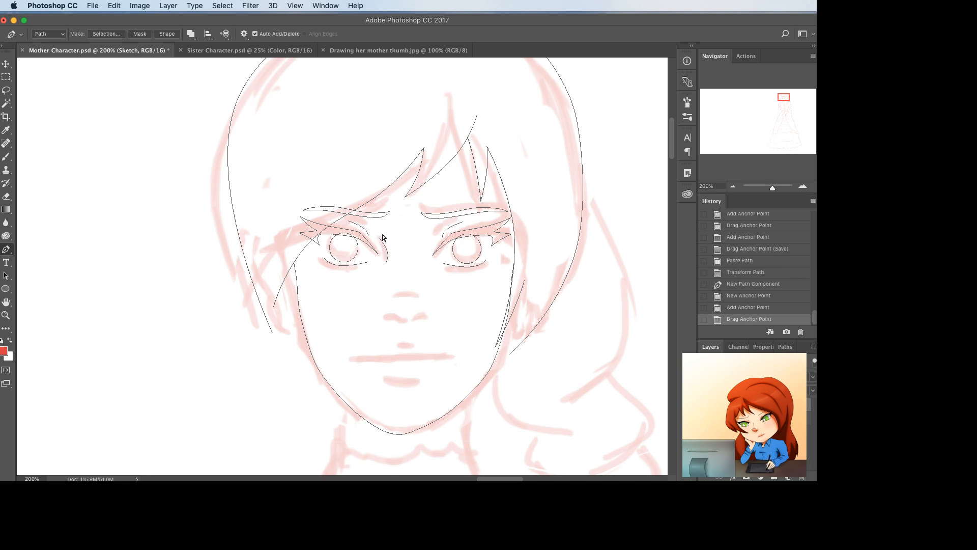
- Add anchor points where the fringe crosses the mirrored eyebrow and delete the eyebrow's outer part beyond them
left_click(350, 210)
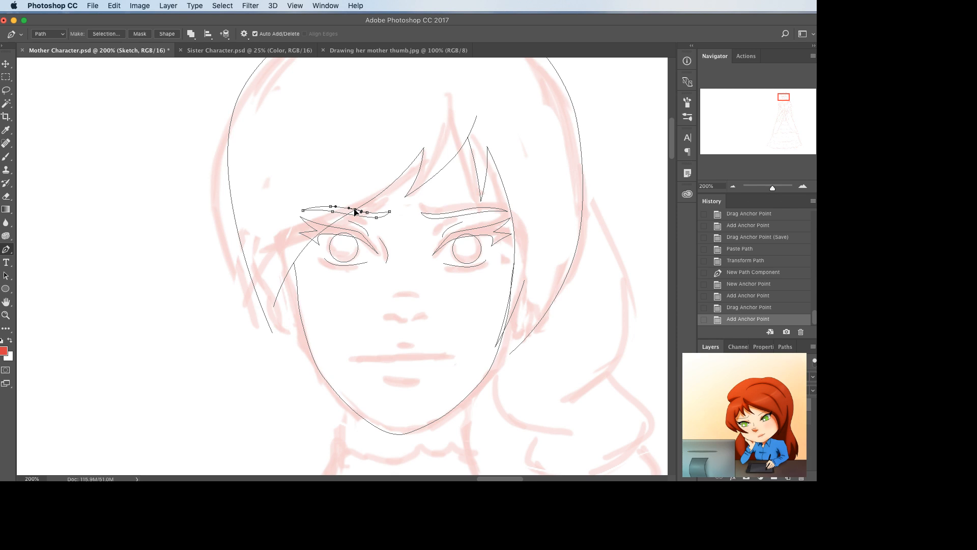
left_click_drag(353, 209, 349, 212)
left_click(349, 214)
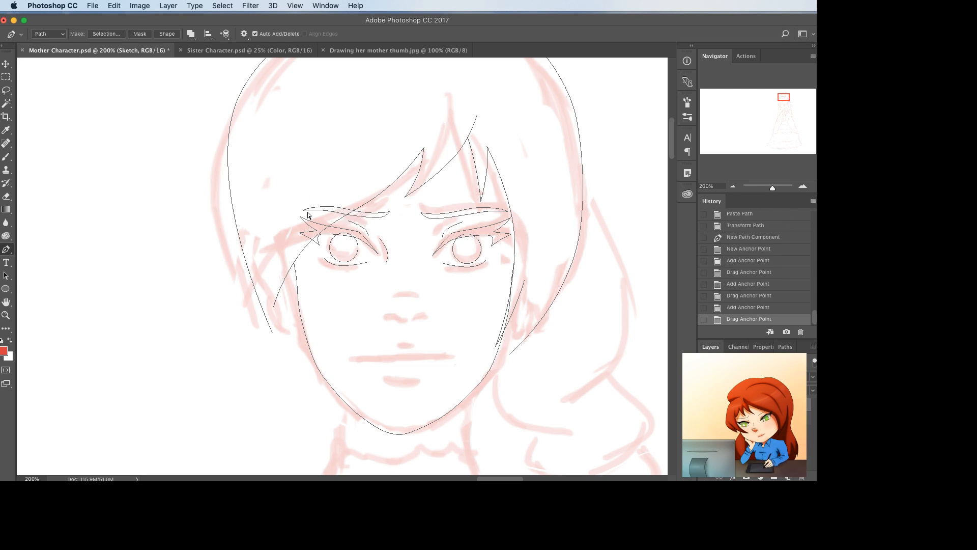
left_click(330, 206, "shift+super")
left_click(333, 211, "shift+super")
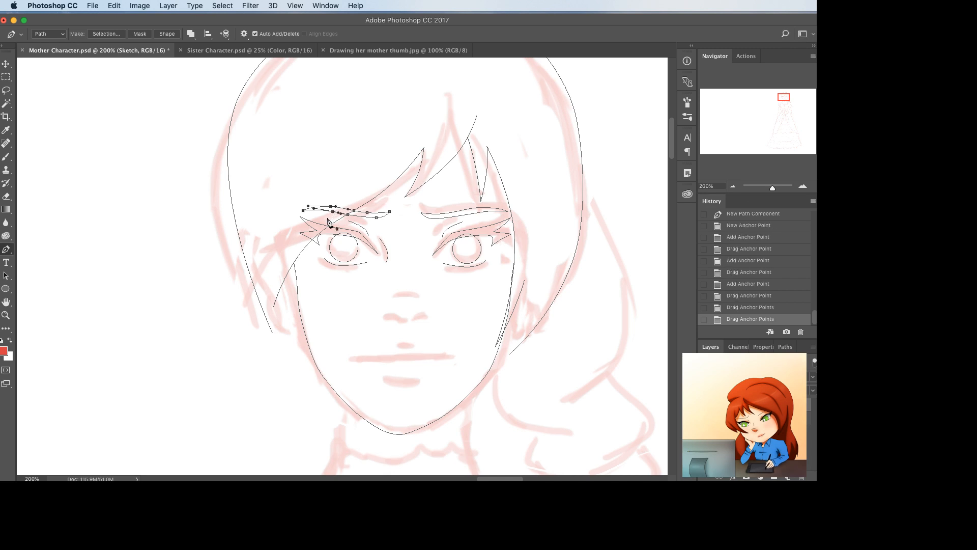
key("Delete")
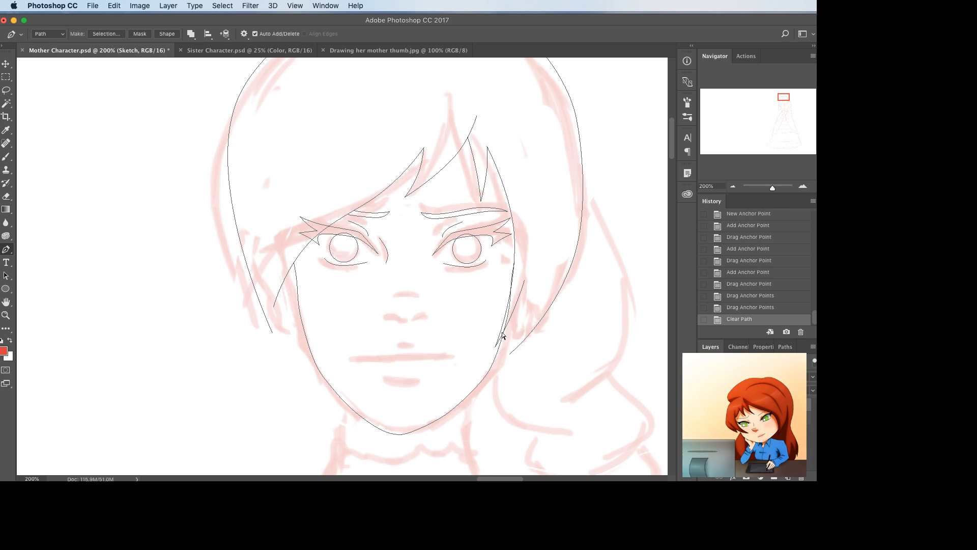
- Reshape the ponytail-side face lock by curving its inner edge inward over the cheek and moving its tip and outer end
left_click_drag(495, 348, 482, 352)
left_click(513, 237)
left_click_drag(484, 272, 531, 283)
left_click_drag(482, 353, 477, 347)
left_click_drag(500, 295, 503, 309)
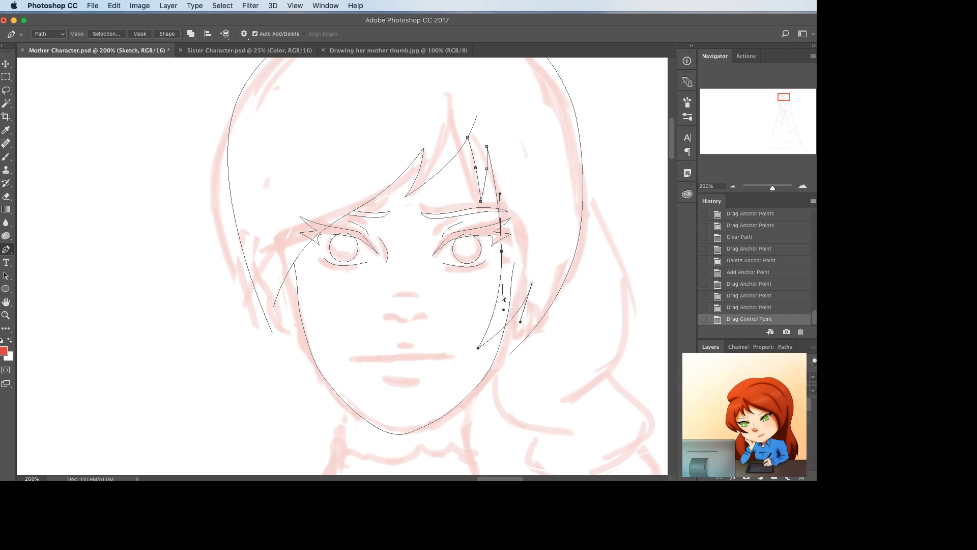
left_click_drag(478, 348, 474, 352)
mouse_move(532, 284)
left_mouse_down()
mouse_move(536, 306)
mouse_move(539, 291)
left_mouse_up()
left_click(530, 254, "super")
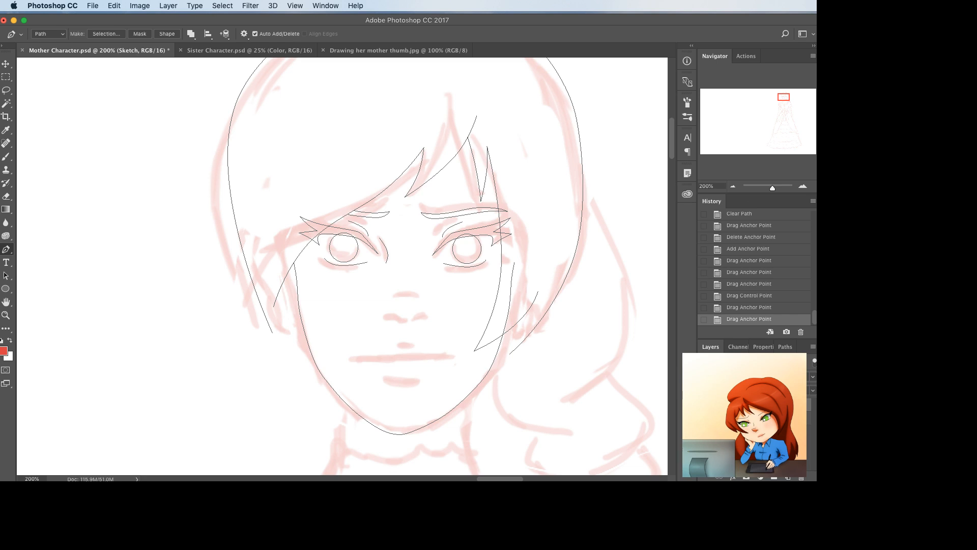
- Extend the fringe's end down past the other cheek and replace its lower anchor point to curve the strand along the face
left_click(705, 405)
key("super+comma")
left_click_drag(274, 310, 288, 339)
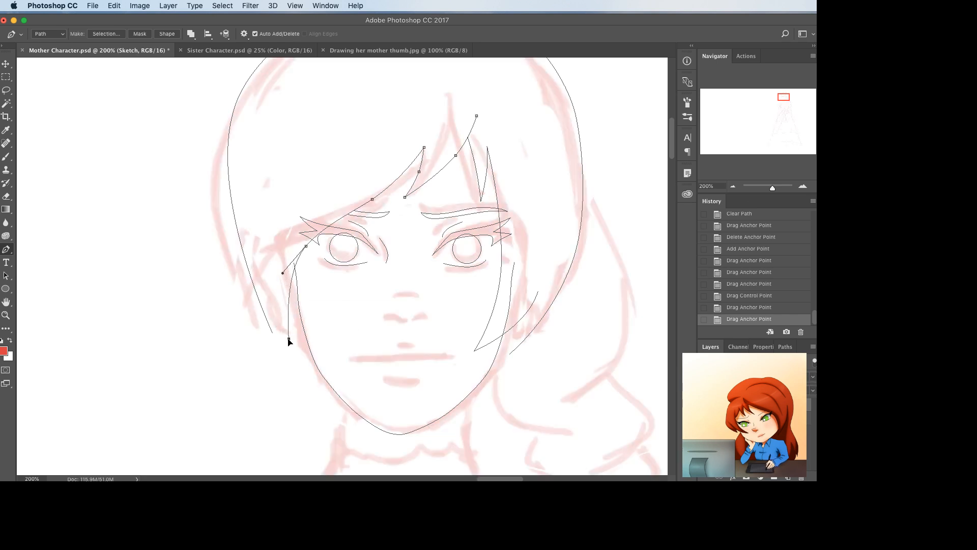
left_click(305, 251)
key("super+z")
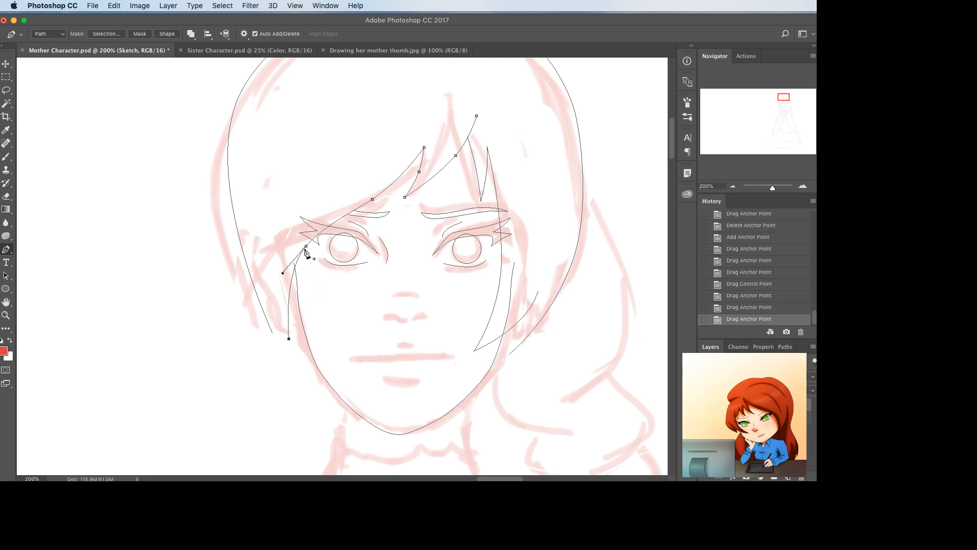
left_click(306, 249)
left_click(314, 283)
left_click_drag(315, 284, 314, 279)
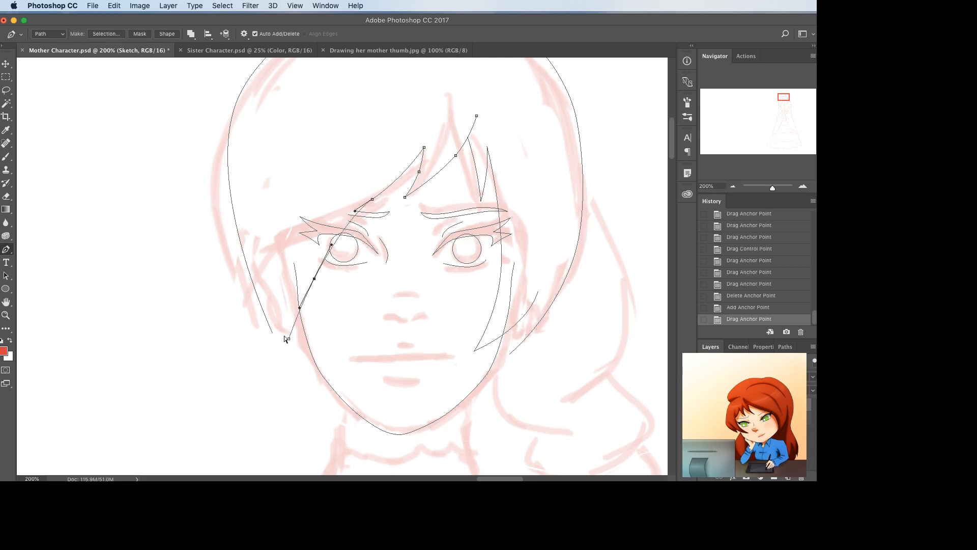
left_click(288, 338, "super")
left_click_drag(288, 339, 300, 361)
left_click_drag(314, 278, 308, 273)
left_click(266, 329, "super")
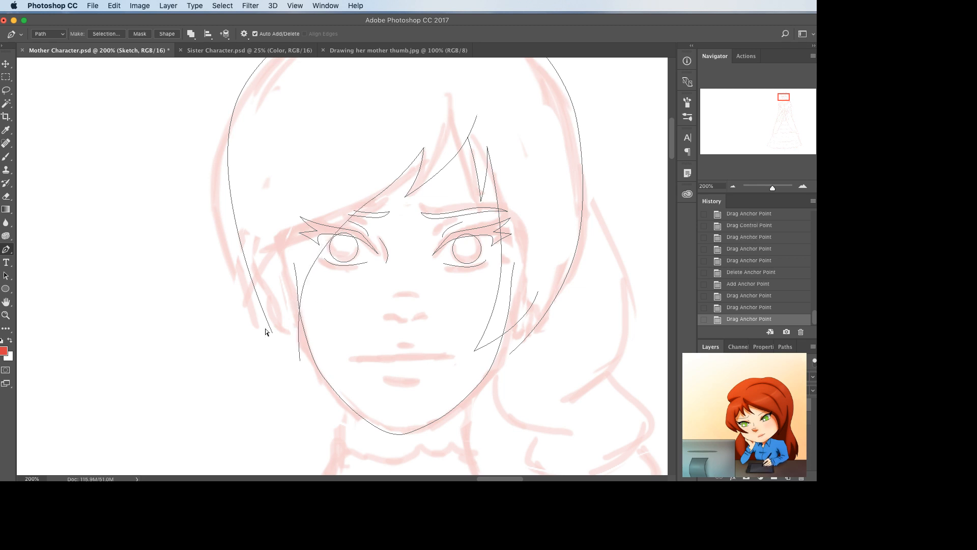
- Extend the outer hair contour opposite the ponytail down toward the jaw and round its side with adjusted anchor points
left_click_drag(272, 332, 302, 384)
left_click_drag(247, 292, 237, 335)
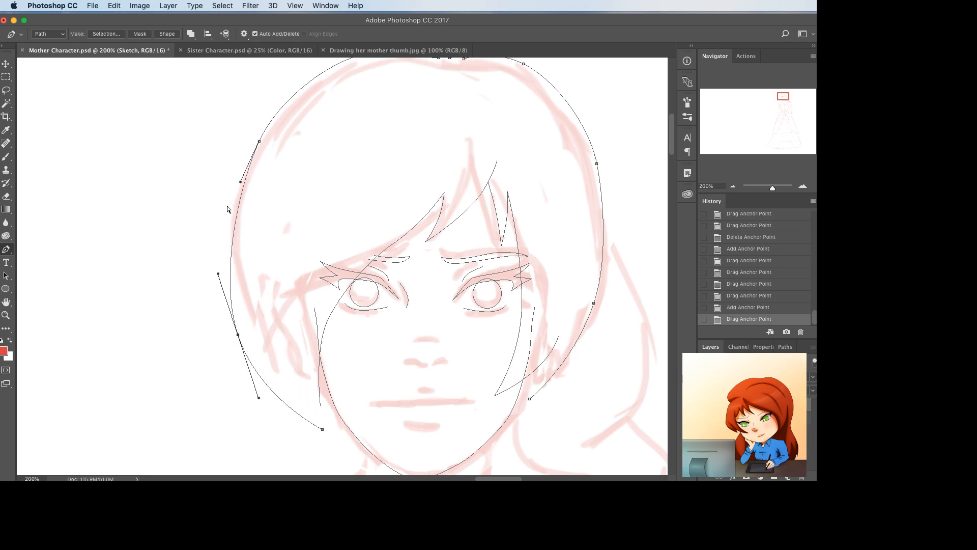
left_click(232, 247)
left_click_drag(232, 247, 236, 245)
scroll(274, 249, "down", 4)
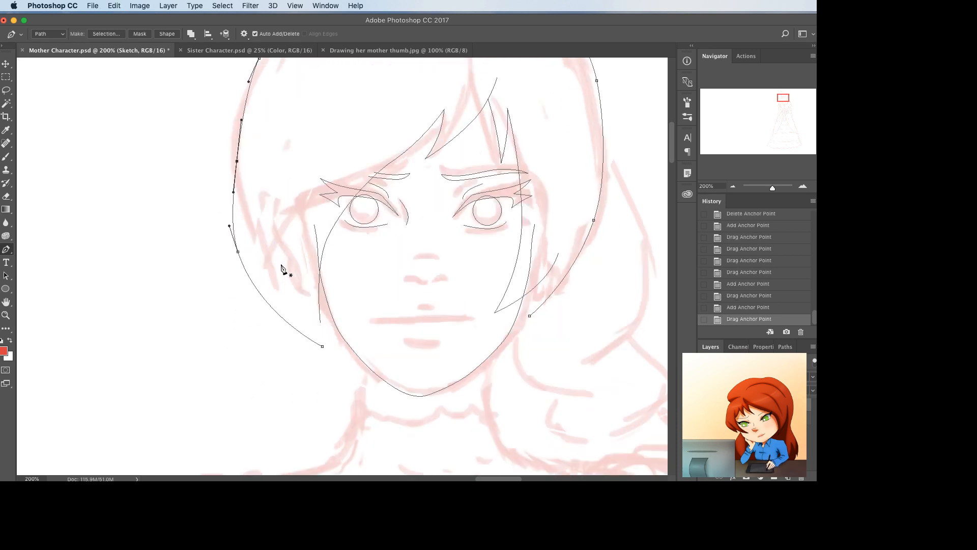
- Finish that hair contour in a pointed tip beside the jaw, with a short curved edge returning up to the face outline
mouse_move(322, 347)
left_mouse_down()
mouse_move(327, 355)
mouse_move(293, 323)
mouse_move(323, 358)
left_mouse_up()
left_click(293, 328)
left_click(323, 358)
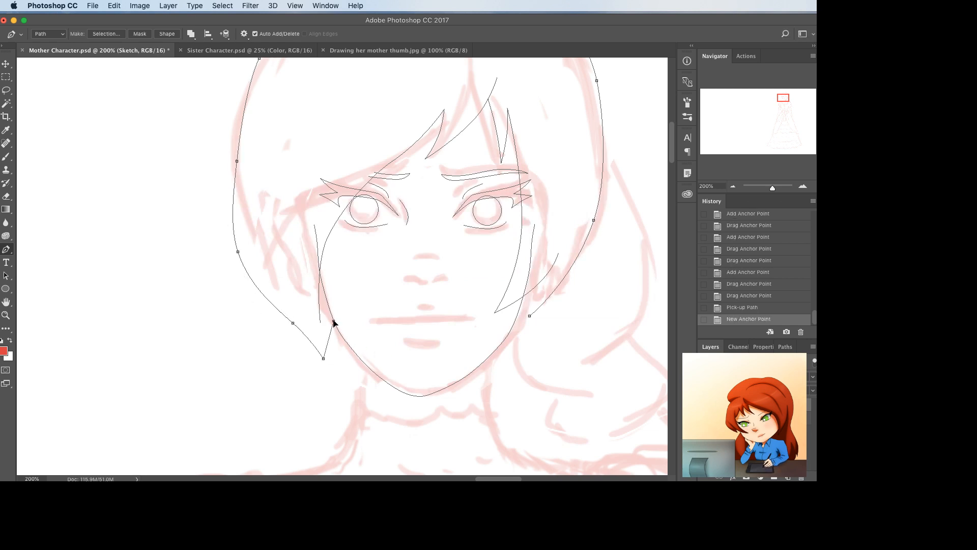
left_click(331, 315)
left_click_drag(330, 314, 328, 340)
left_click(328, 337)
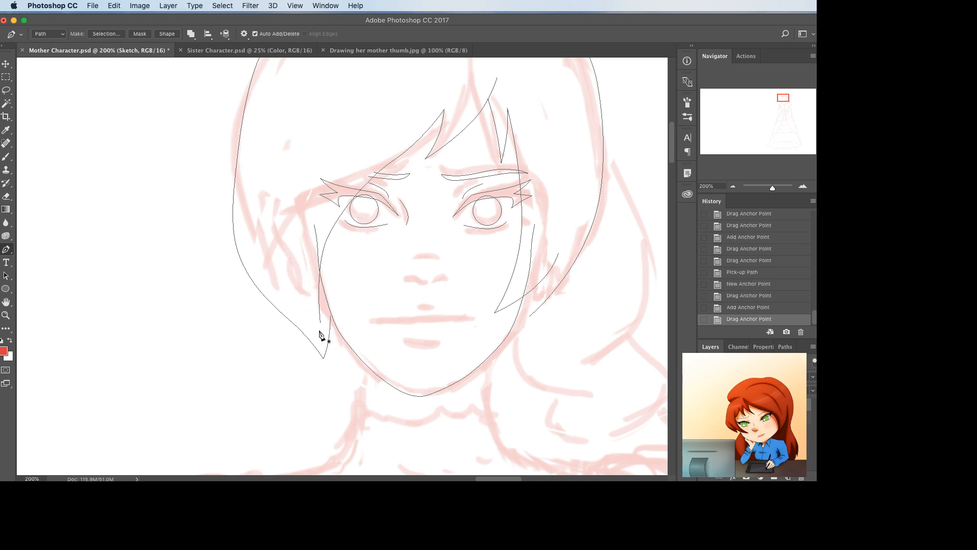
- Hide the sketch to check the paths, lengthen the ponytail-side face lock by lowering its tip, and show the sketch again
left_click(704, 405)
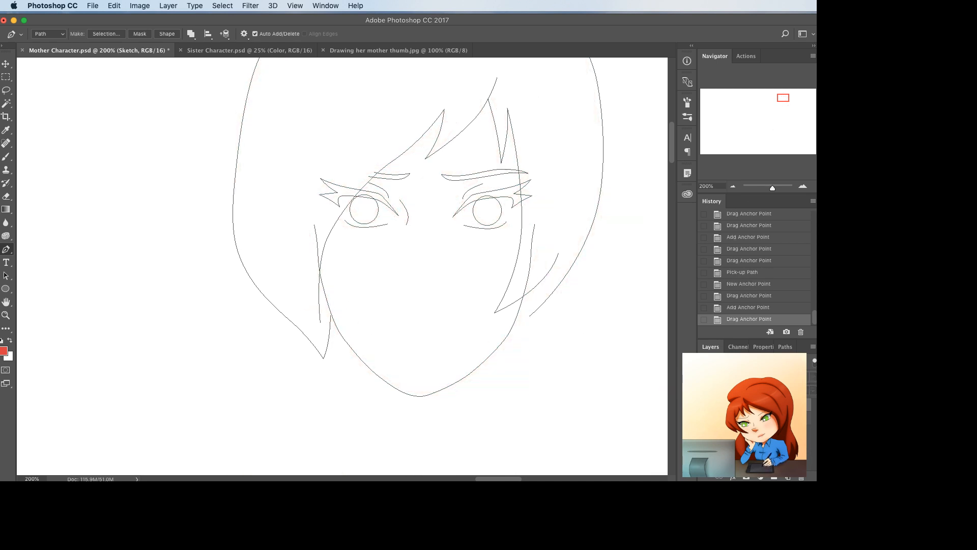
scroll(495, 345, "up", 3)
scroll(495, 345, "right", 4)
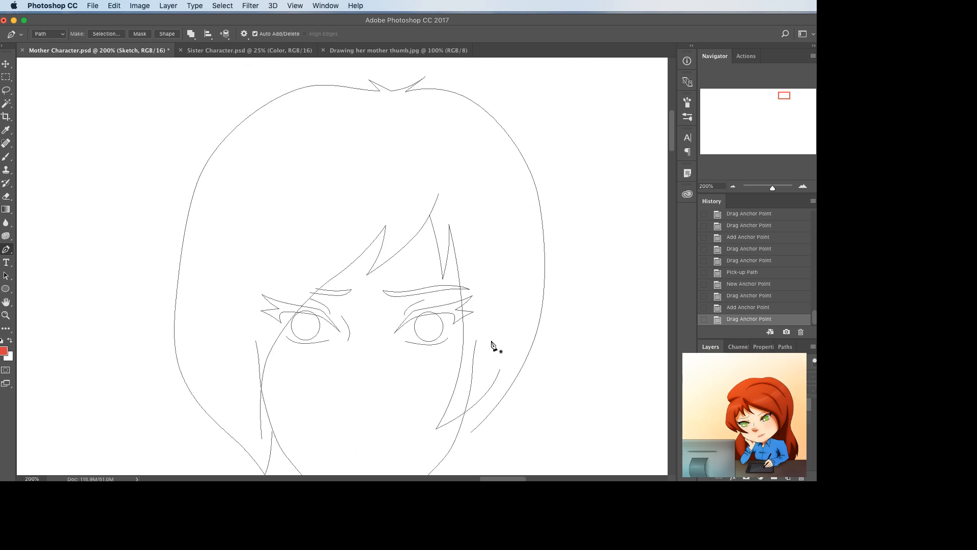
left_click_drag(436, 350, 436, 365)
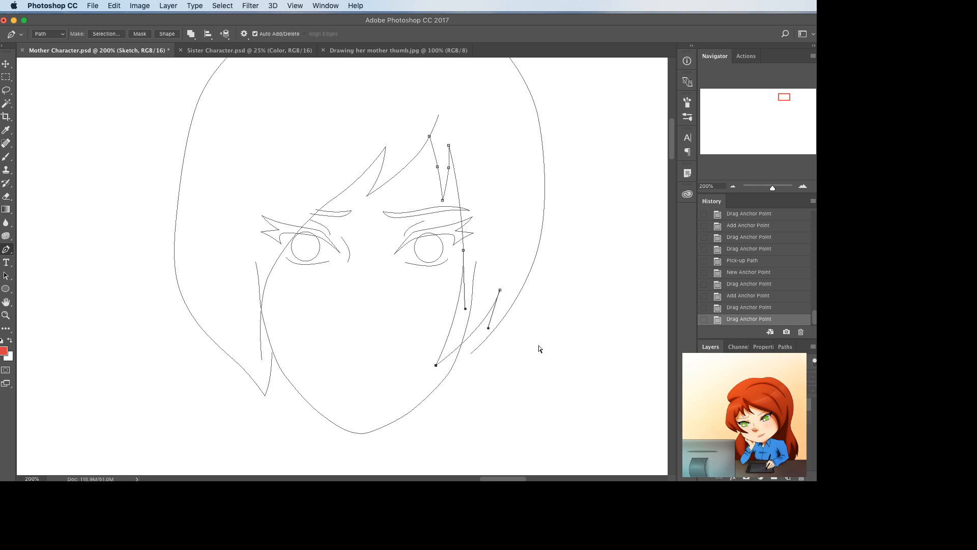
left_click(703, 404)
scroll(527, 366, "down", 2)
scroll(527, 367, "right", 1)
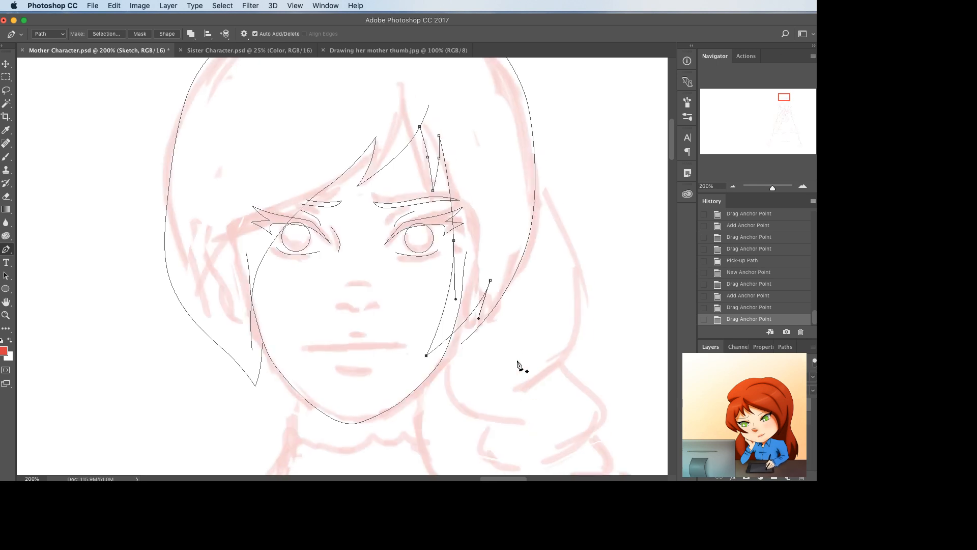
- Delete the lower end of the outer hair contour on the ponytail side, start the ponytail path on that contour and save the document
left_click(464, 334, "super")
key("BackSpace")
scroll(497, 331, "up", 2)
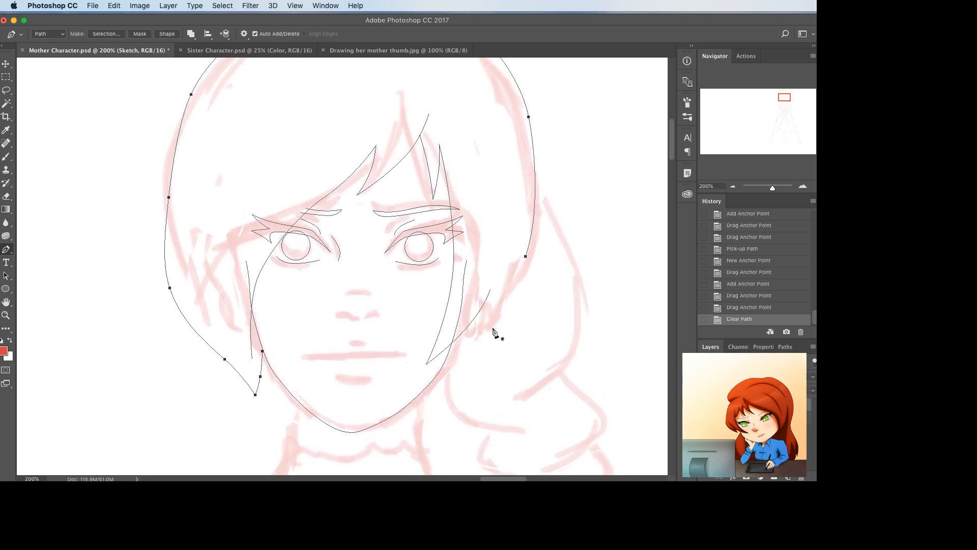
left_click(534, 219)
scroll(549, 236, "down", 4)
key("super+s")
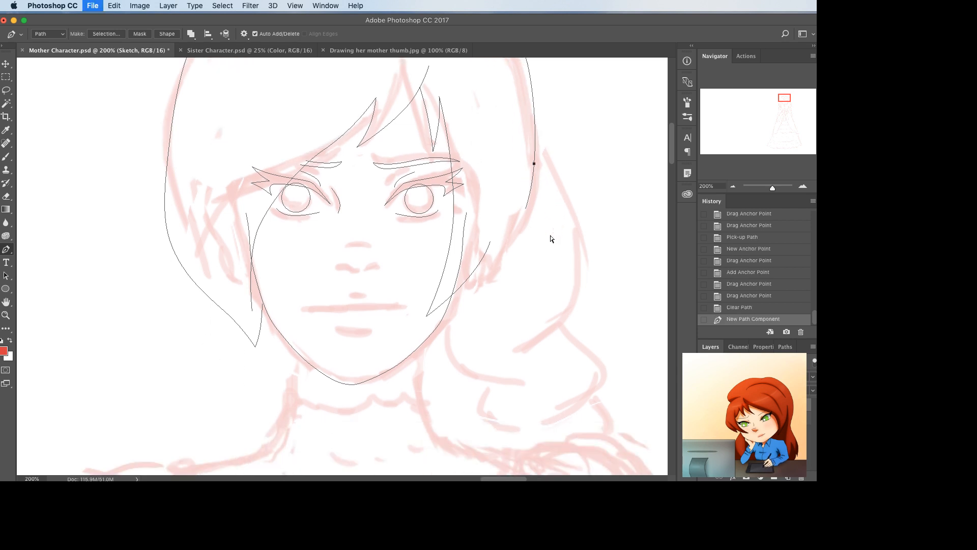
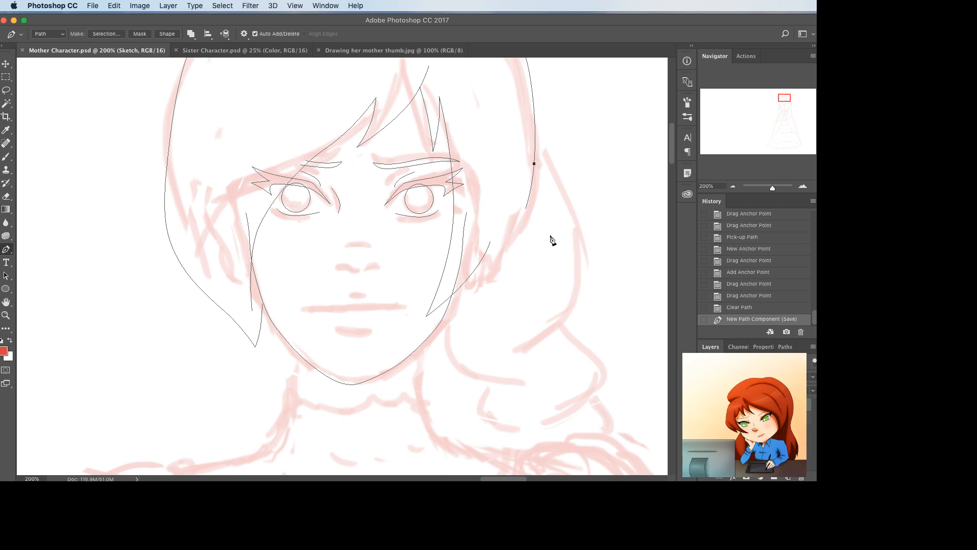
- Trace the ponytail's upper outer wave from the hair contour, adding anchor points to bulge it outward and curve its end back in
left_click(519, 352)
left_click_drag(527, 267, 589, 266)
left_click_drag(560, 194, 553, 217)
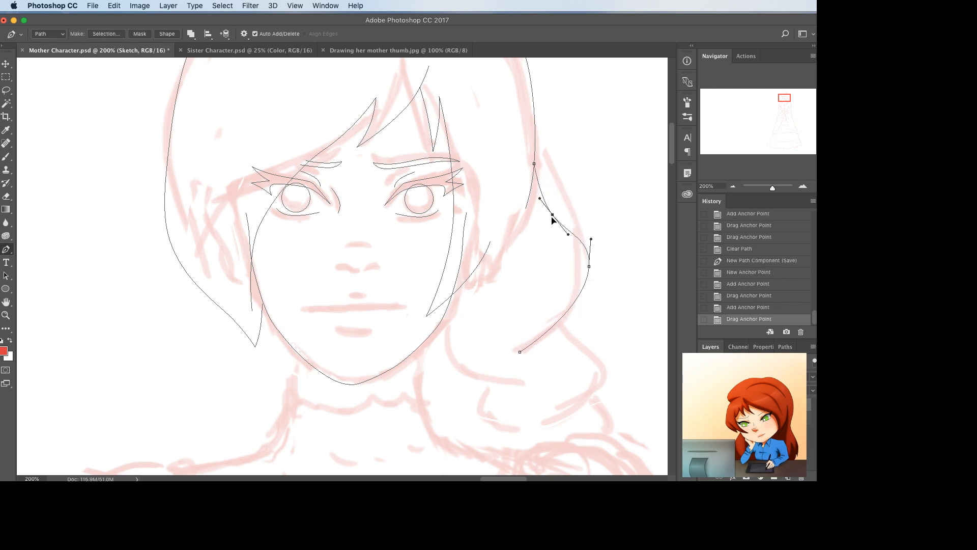
left_click(549, 322)
left_click_drag(562, 340, 565, 343)
- Draw a second, lower ponytail wave branching from the upper one and shape it along the sketch with two added anchor points
scroll(564, 342, "down", 5)
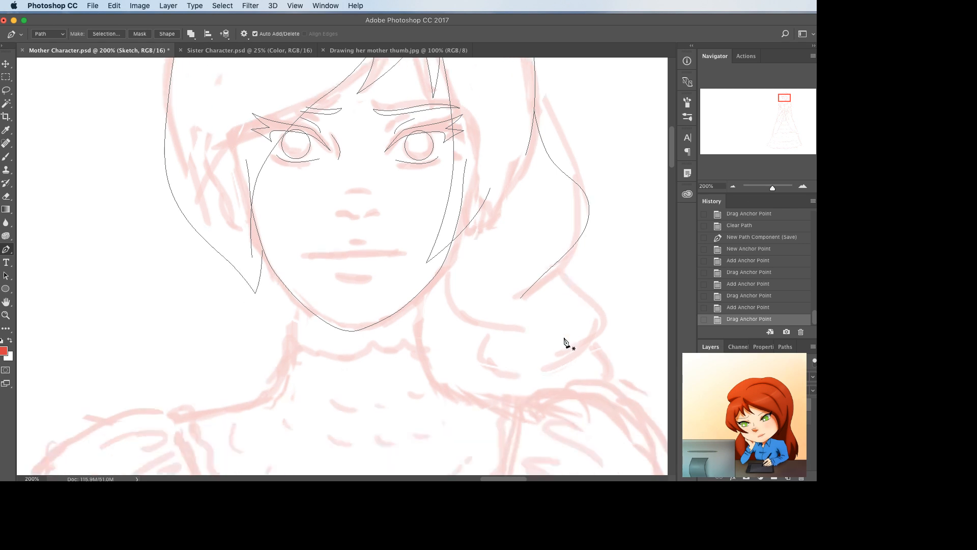
left_click(559, 235)
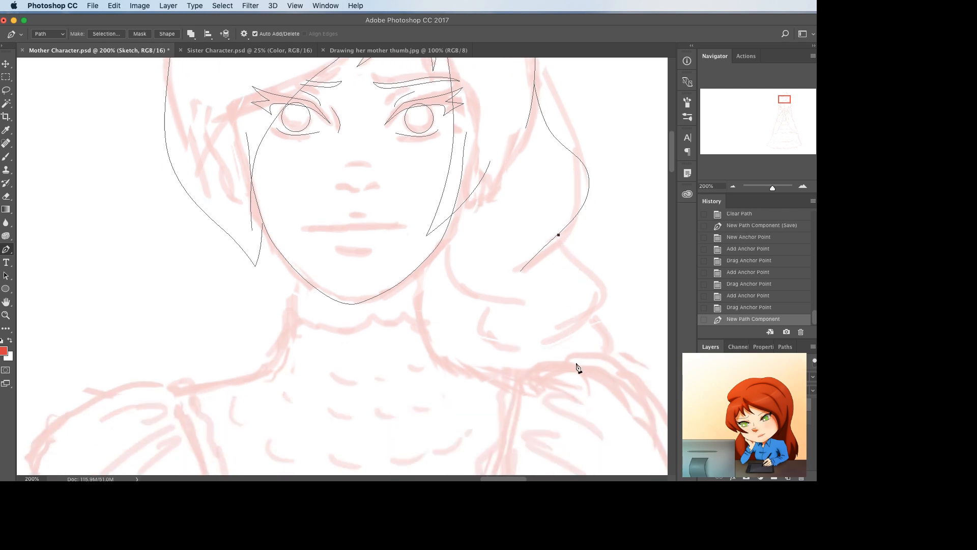
left_click(549, 344)
left_click(554, 279)
left_click_drag(555, 279, 608, 294)
left_click(579, 250)
left_click_drag(579, 250, 574, 263)
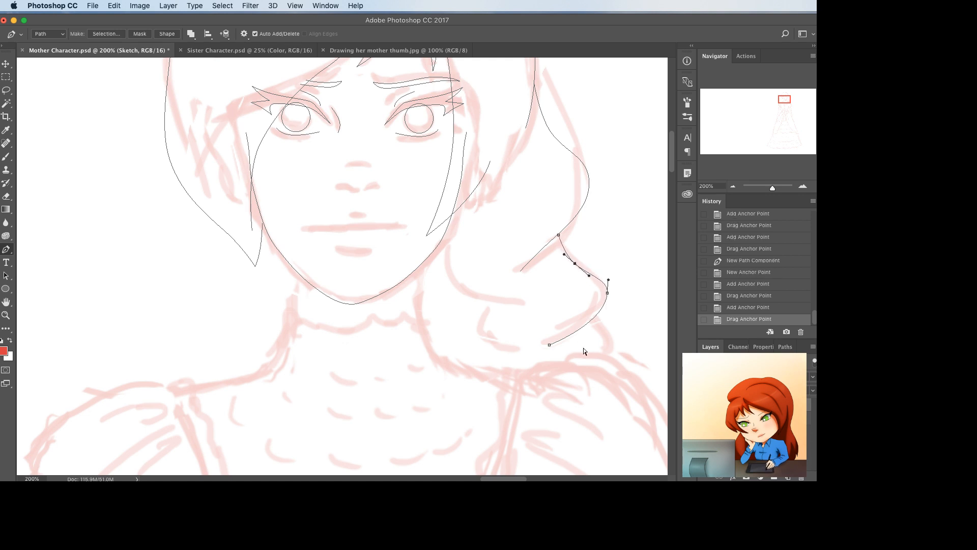
- Trace the ponytail's inner contour from the jaw down to the first curl and bend it with adjusted anchor points
left_click(440, 244)
left_click(522, 304)
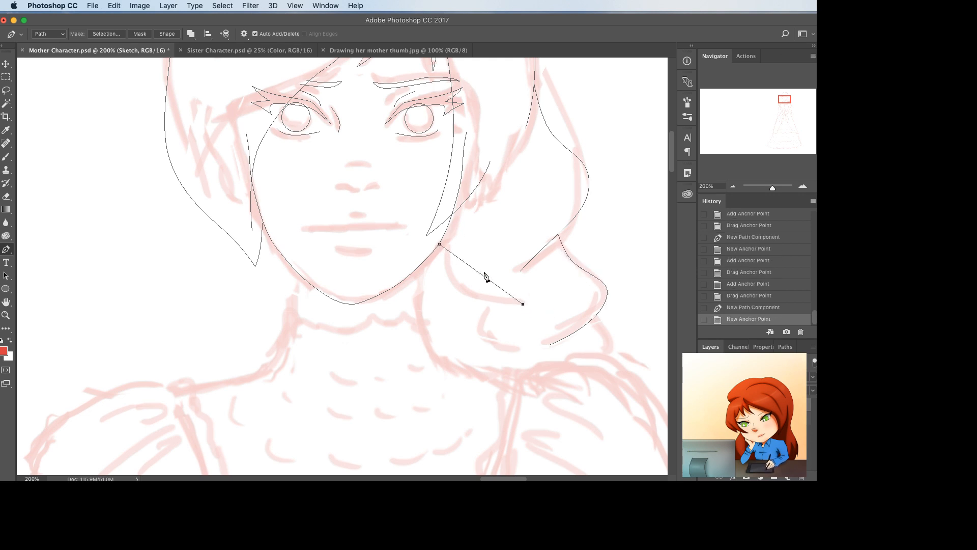
left_click_drag(481, 274, 462, 297)
left_click_drag(442, 263, 447, 257)
left_click_drag(461, 297, 460, 300)
- Draw the ponytail's lower inner curl from the inner contour down to the shoulder and round it with an added anchor point
left_click(480, 307)
scroll(515, 341, "down", 2)
left_click(519, 332)
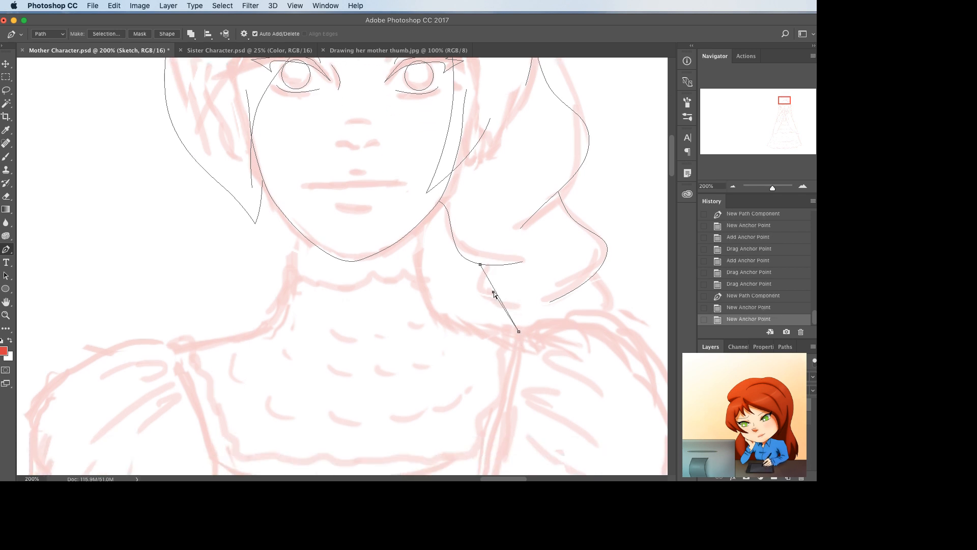
left_click_drag(495, 291, 479, 304)
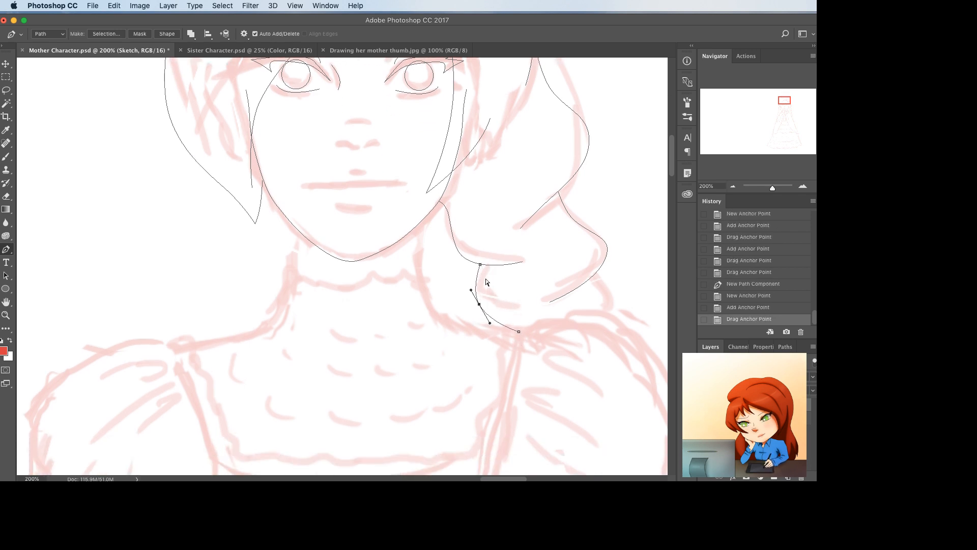
left_click_drag(480, 267, 482, 306)
left_click(483, 275)
- Adjust the end, outer bulge and handles of the lower ponytail wave to smooth its curve
left_click_drag(519, 332, 565, 309)
left_click(571, 295, "super")
left_click_drag(609, 254, 600, 258)
left_click_drag(573, 220, 575, 212)
left_click_drag(599, 261, 610, 281)
mouse_move(605, 242)
left_mouse_down()
mouse_move(610, 256)
mouse_move(589, 222)
mouse_move(606, 245)
left_mouse_up()
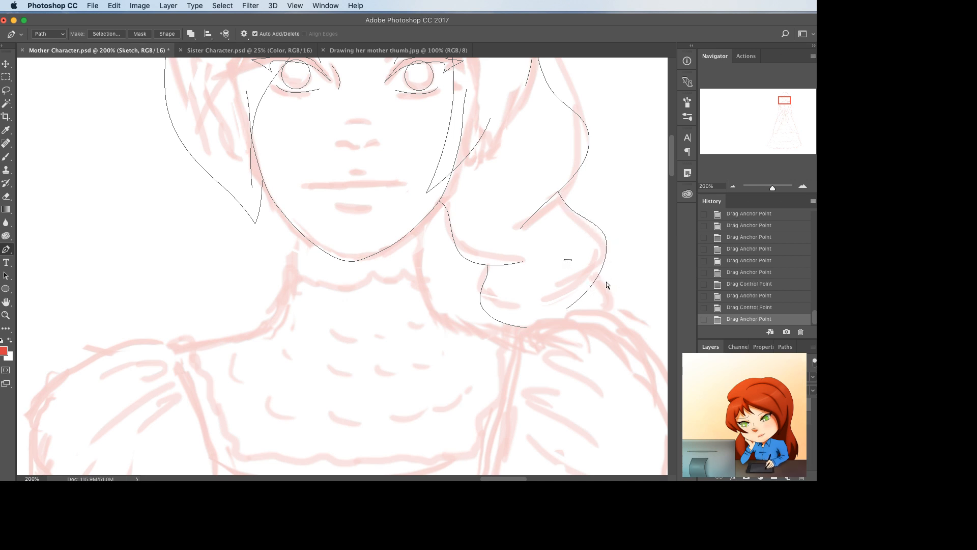
- Hide the sketch and re-curve the inward ends of the upper ponytail wave and the jaw-side contour
left_click(705, 405)
scroll(589, 382, "up", 2)
mouse_move(521, 281)
left_mouse_down()
mouse_move(536, 334)
mouse_move(502, 319)
left_mouse_up()
left_click(504, 326)
left_click(560, 288, "super")
left_click(558, 245, "ctrl")
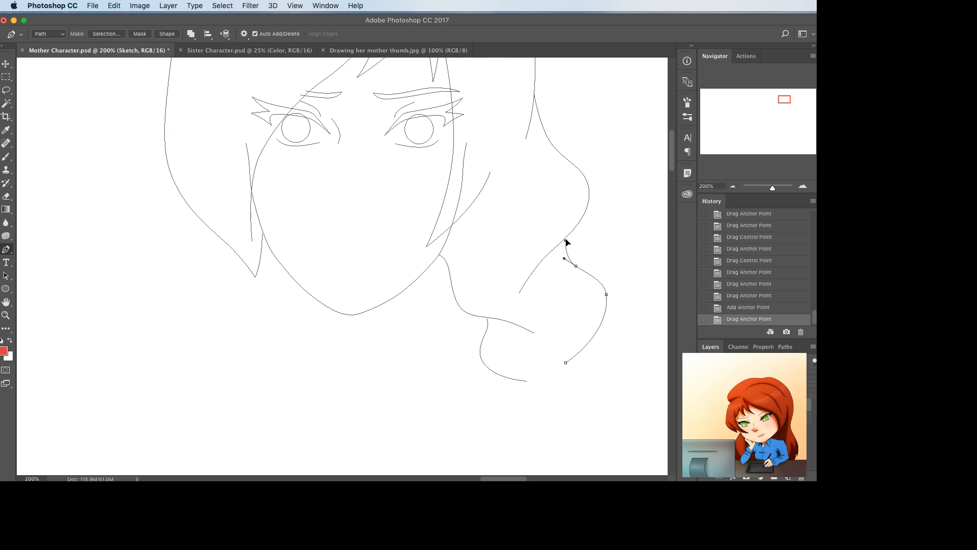
- Reshape the lower ponytail wave by replacing its upper anchor point and pulling its outer bulge inward
left_click_drag(565, 240, 566, 235)
left_click(576, 267)
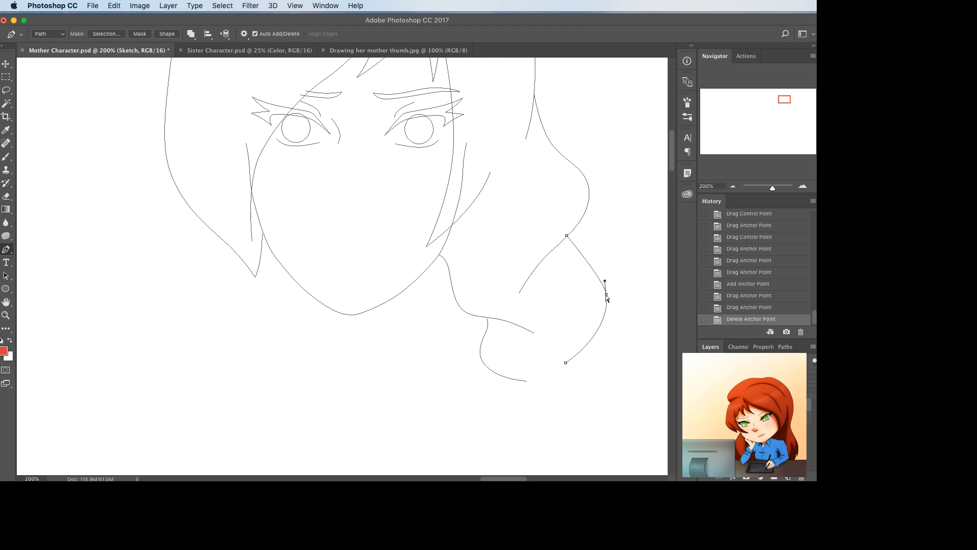
left_click_drag(606, 295, 590, 307)
mouse_move(571, 251)
left_mouse_down()
mouse_move(559, 274)
mouse_move(569, 232)
mouse_move(564, 238)
left_mouse_up()
key("super+z")
left_click(561, 266, "super")
left_click(488, 300, "super")
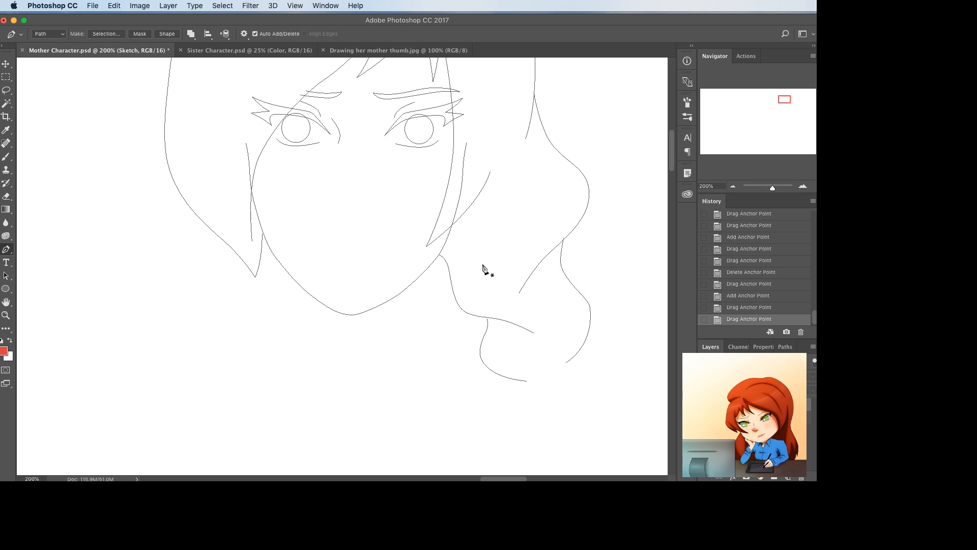
- Delete the jaw-side ponytail contour and redraw it as a gentler curve from the jaw toward the lower wave
left_click(448, 267, "ctrl")
key("BackSpace")
key("BackSpace")
left_click(438, 257)
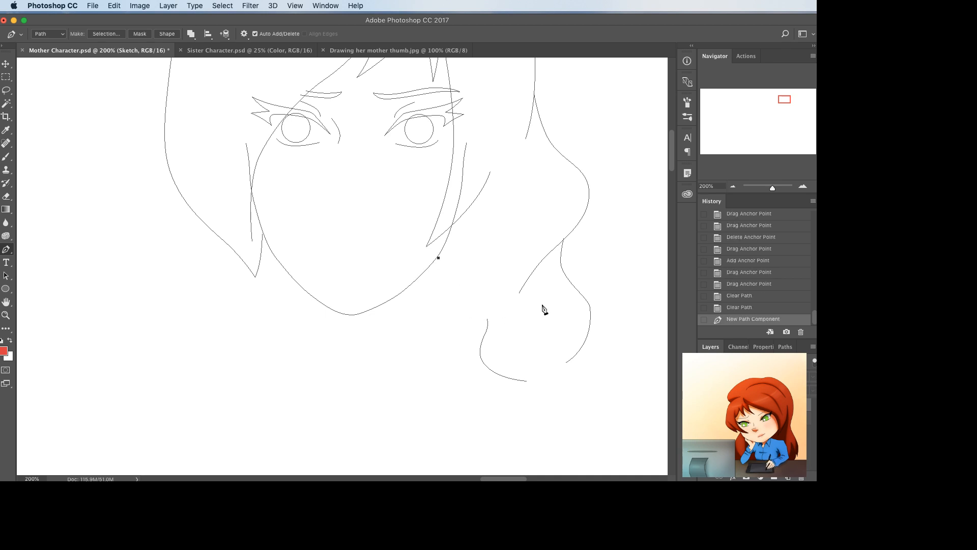
left_click(546, 310)
left_click_drag(501, 284, 545, 323)
left_click(515, 309)
- Draw a short curved strand inside the lower wave and delete the lower inner curl
left_click(551, 284)
left_click(522, 357)
left_click(504, 334, "super")
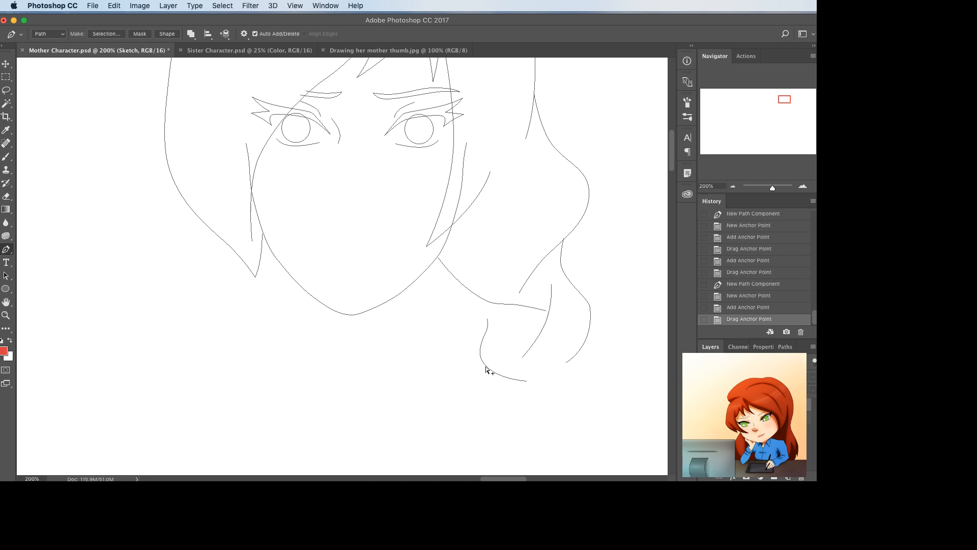
key("BackSpace")
- Simplify the jaw-side contour's end by removing its extra anchor point and smoothing the curve
left_click(588, 305, "ctrl")
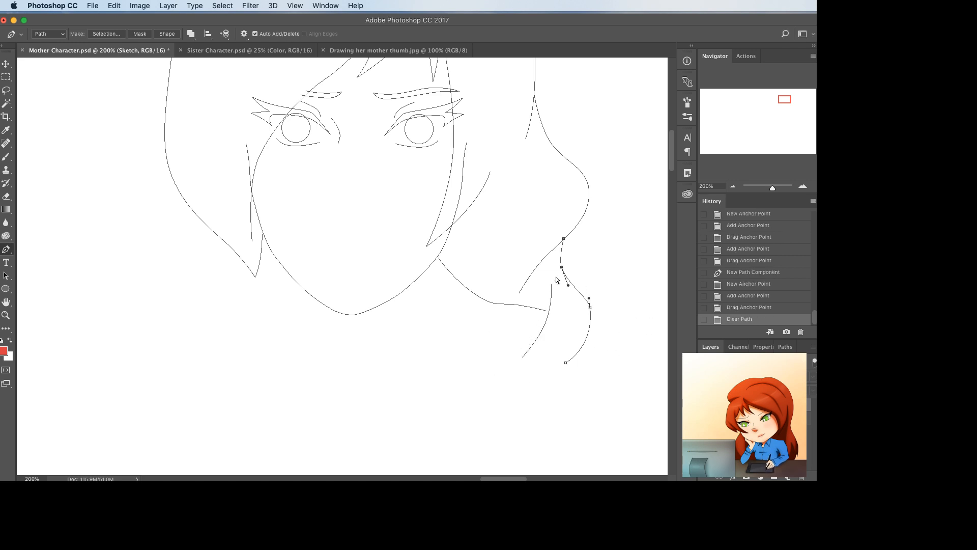
left_click_drag(546, 311, 511, 312)
left_click(517, 306)
- Delete the short inner strand and all the remaining ponytail paths
left_click(511, 313, "ctrl")
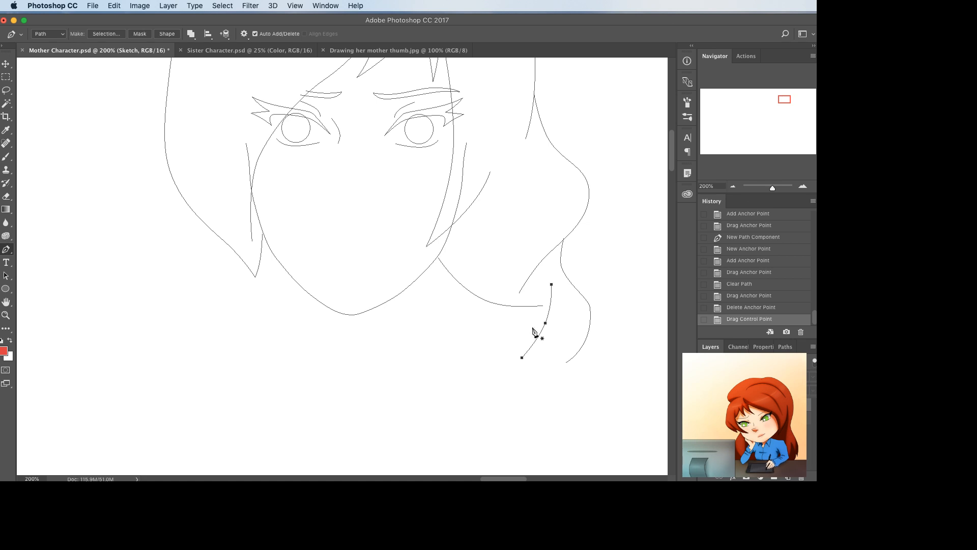
key("BackSpace")
scroll(565, 363, "up", 3)
scroll(565, 364, "right", 1)
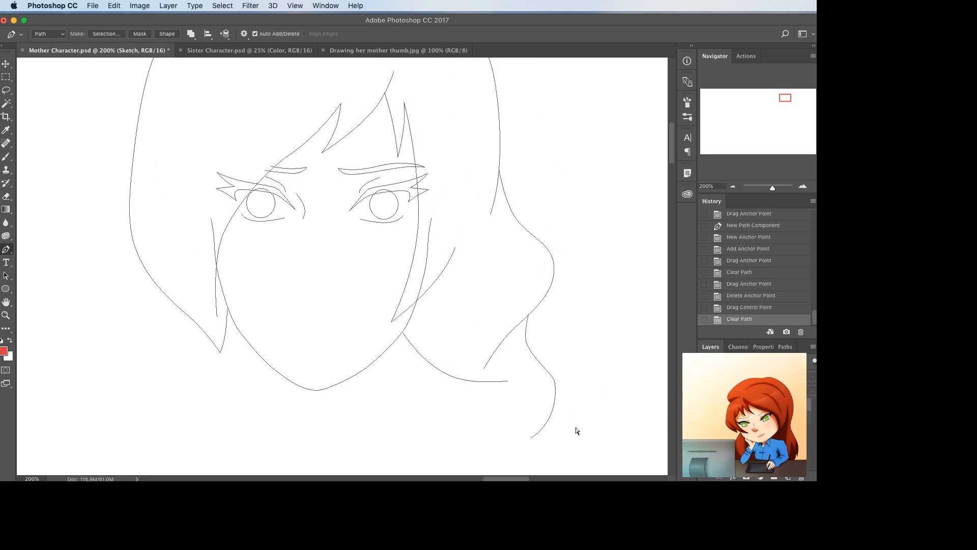
left_click_drag(576, 431, 435, 336)
key("BackSpace")
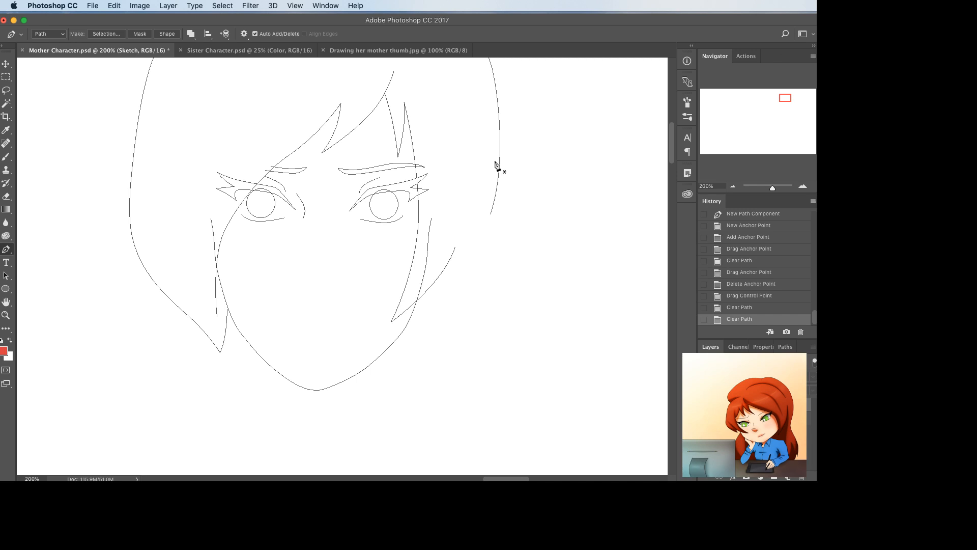
- Redraw the ponytail's upper wave from the outer hair contour with a wide outward bulge and an inward-curling end
left_click(519, 388)
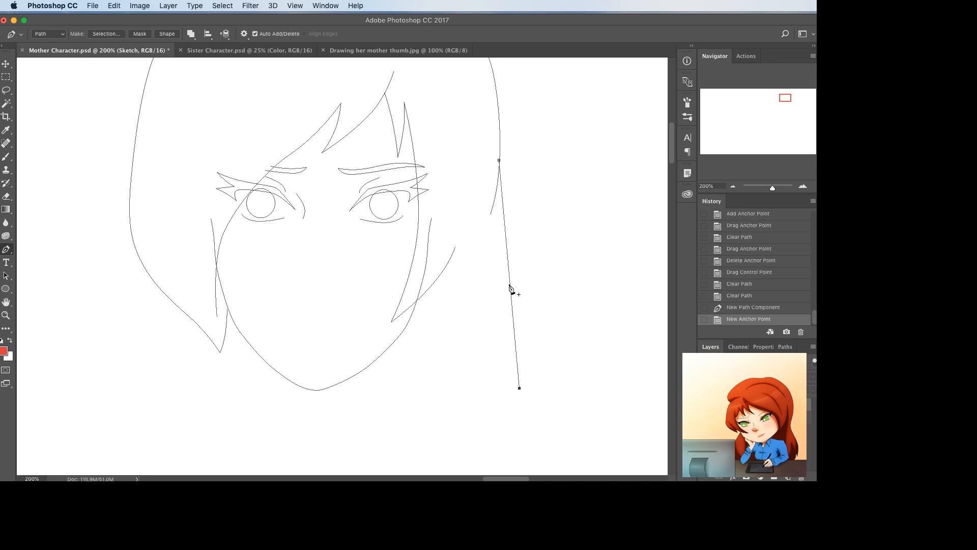
left_click(511, 288)
left_click_drag(510, 287, 580, 284)
left_click_drag(526, 182, 528, 205)
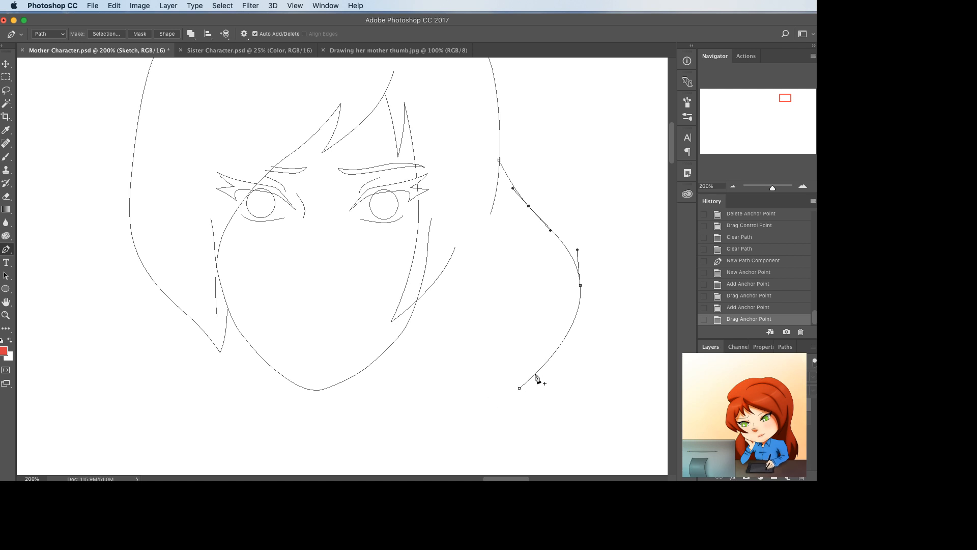
left_click_drag(534, 373, 447, 411)
- Draw the ponytail's inner contour from the cheek beside the face lock, curving down and outward below the jaw
left_click(429, 300)
left_click(545, 432)
left_click_drag(429, 304, 418, 298)
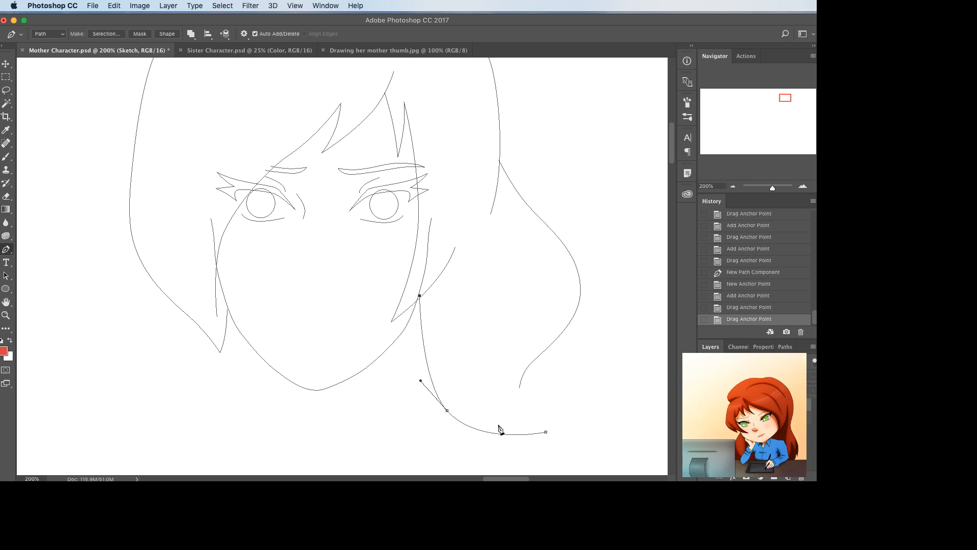
mouse_move(499, 428)
left_mouse_down()
mouse_move(493, 434)
mouse_move(501, 423)
left_mouse_up()
left_click(447, 410)
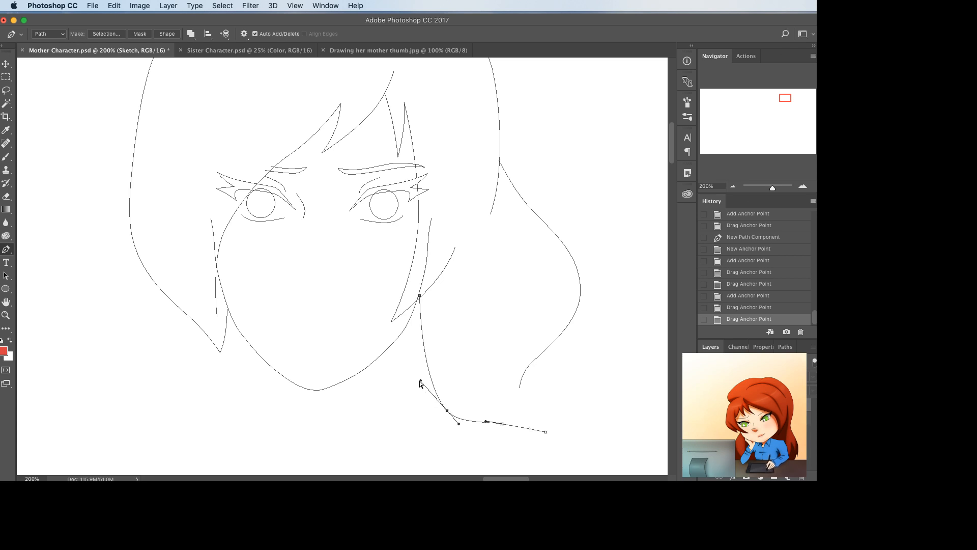
left_click_drag(420, 382, 392, 377)
scroll(509, 375, "down", 3)
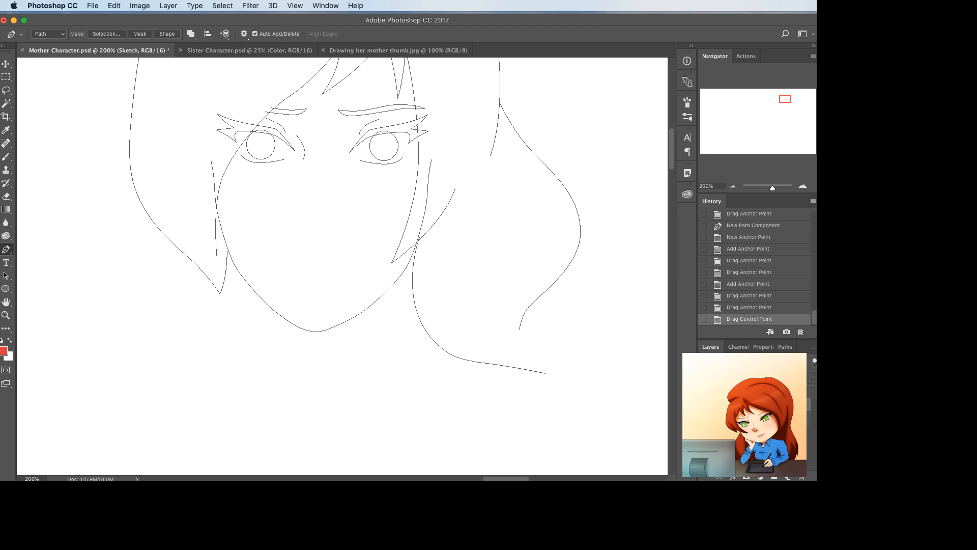
- Show the sketch and draw a lower ponytail wave branching from the upper one down to the shoulder, shaped with two added anchor points
left_click(703, 405)
scroll(554, 376, "down", 1)
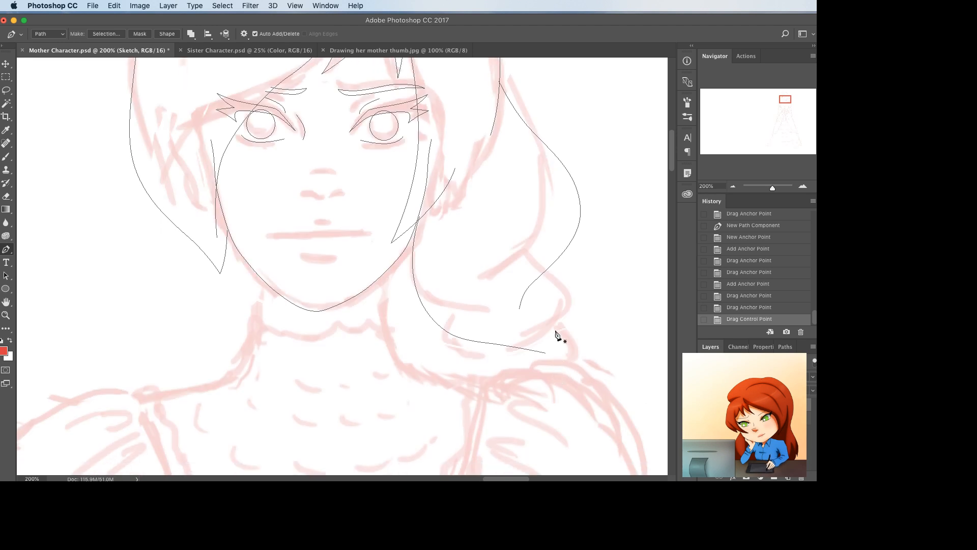
left_click(561, 256)
left_click(611, 402)
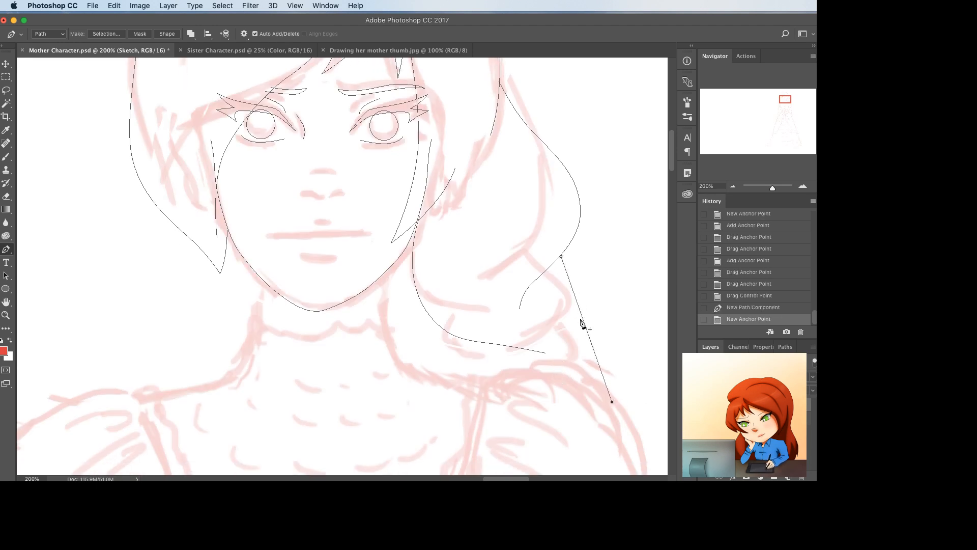
left_click_drag(583, 323, 611, 329)
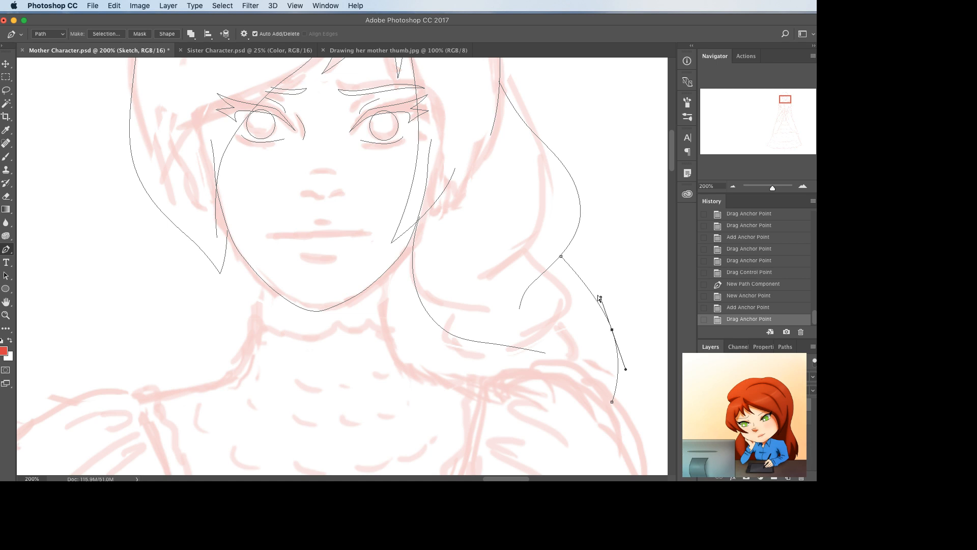
left_click(565, 283)
left_click_drag(565, 284, 567, 277)
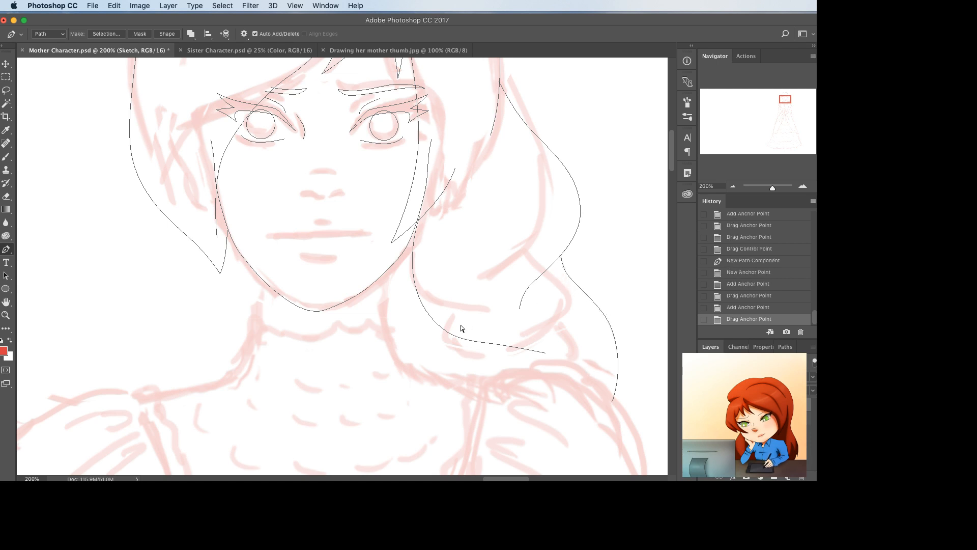
- Delete the inner ponytail contour, then move the two outer waves inward and rotate them about 11.4° to follow the sketch
key("BackSpace")
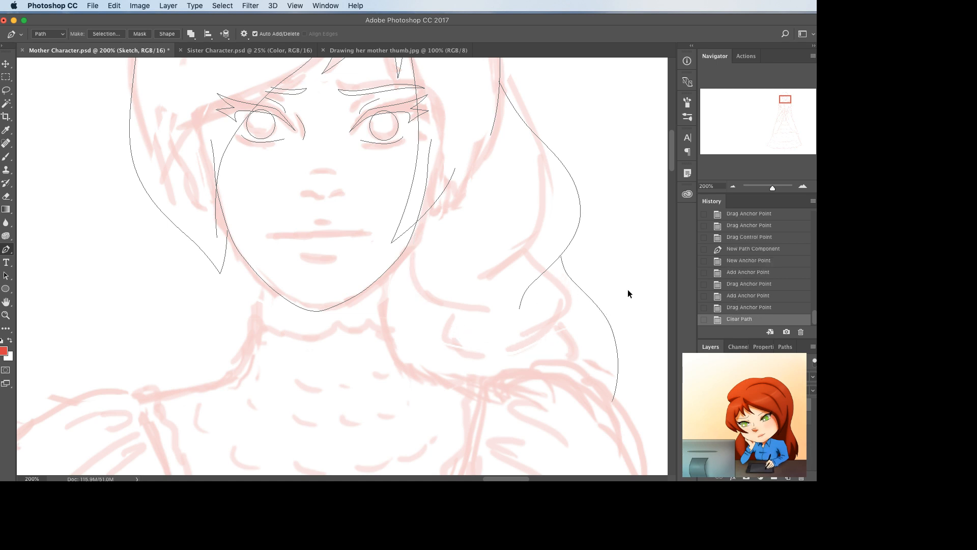
left_click_drag(626, 295, 540, 240)
key("super+t")
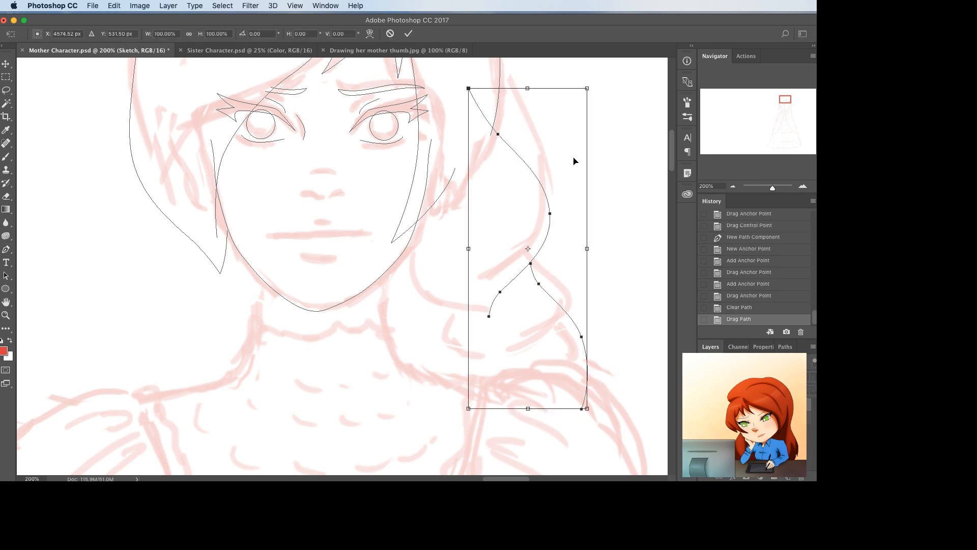
left_click_drag(574, 161, 606, 232)
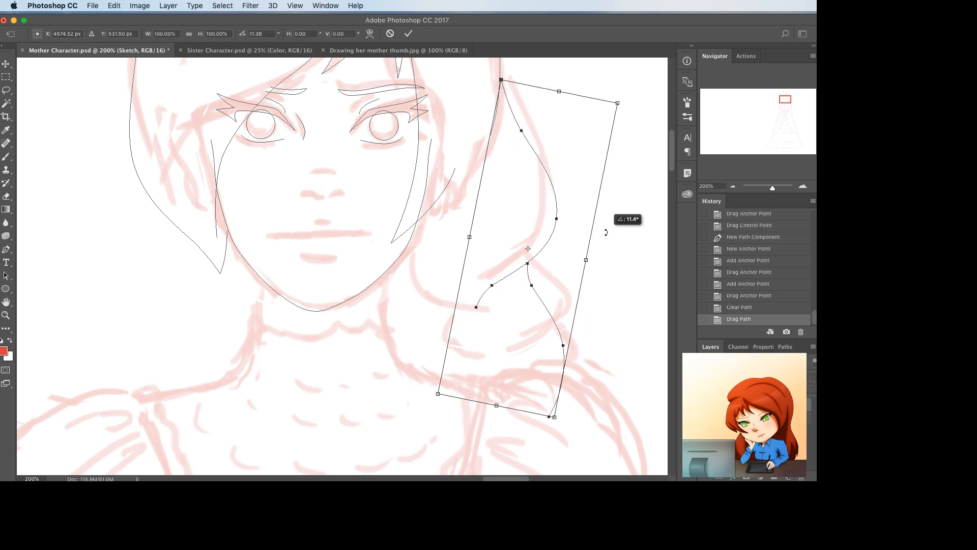
key("Return")
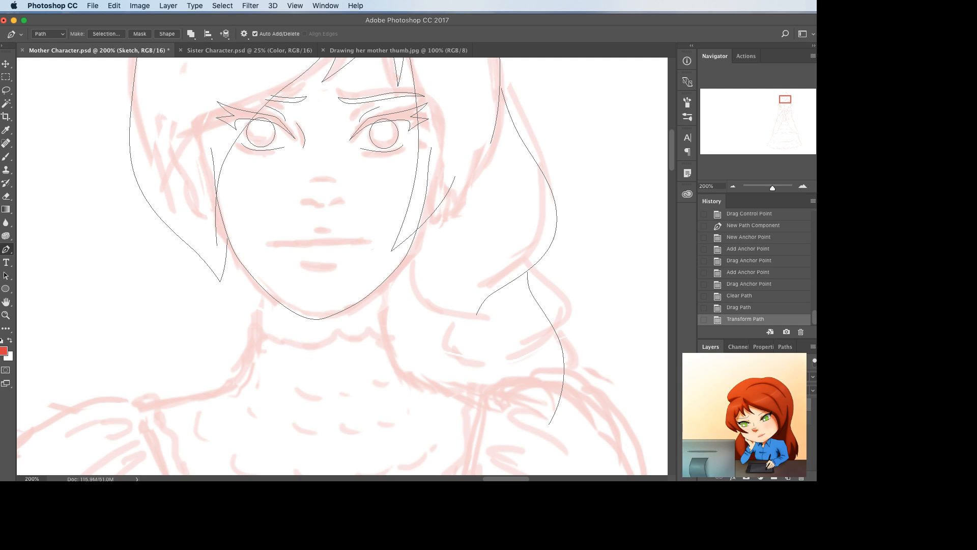
- Compare the paths with the sketch hidden and shown, and delete the end segment of the lower ponytail wave
left_click(703, 405)
left_click(703, 404)
left_click_drag(549, 424, 551, 417)
key("BackSpace")
scroll(549, 400, "up", 3)
scroll(534, 389, "left", 4)
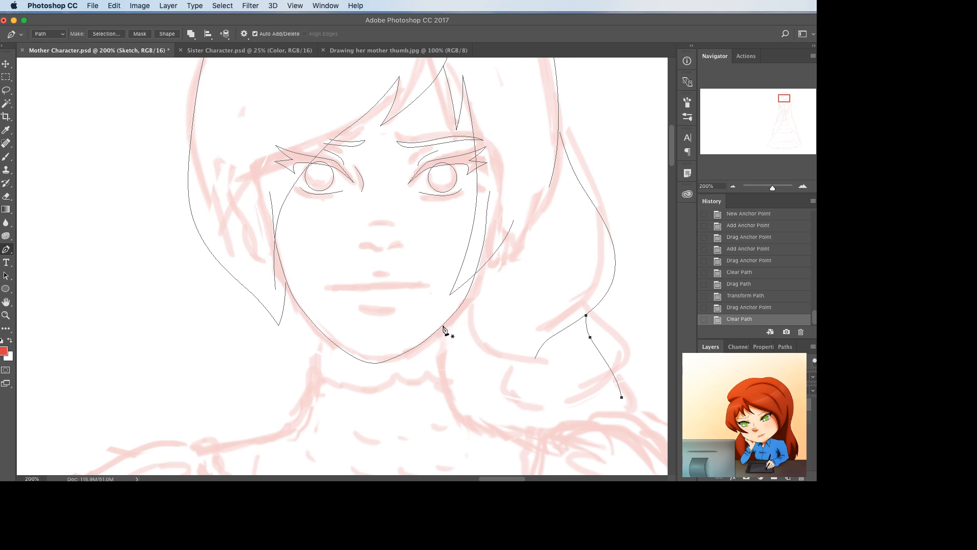
- Draw the neck line on the ponytail side from the jaw to the collar, bowed inward with an added anchor point, and save the document
left_click(444, 325)
key("super+s")
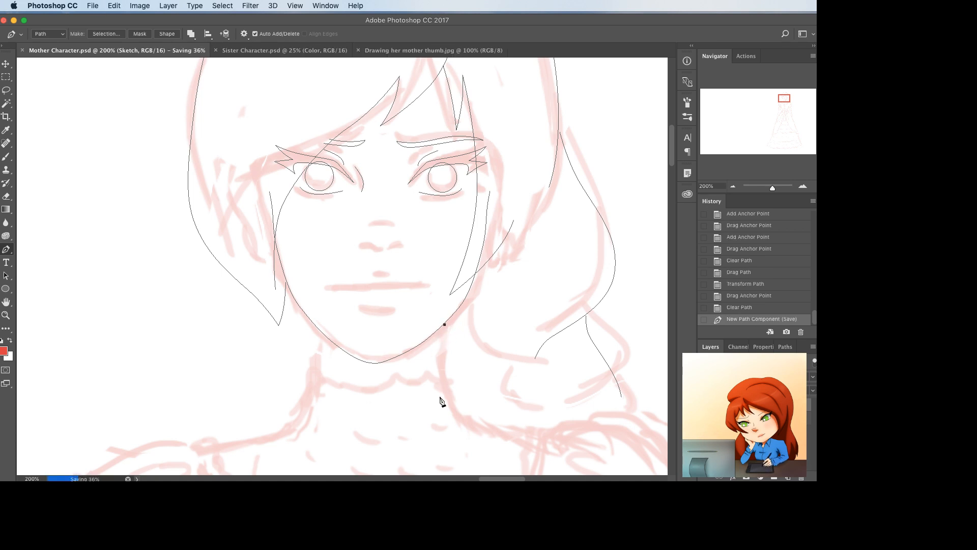
left_click(446, 385)
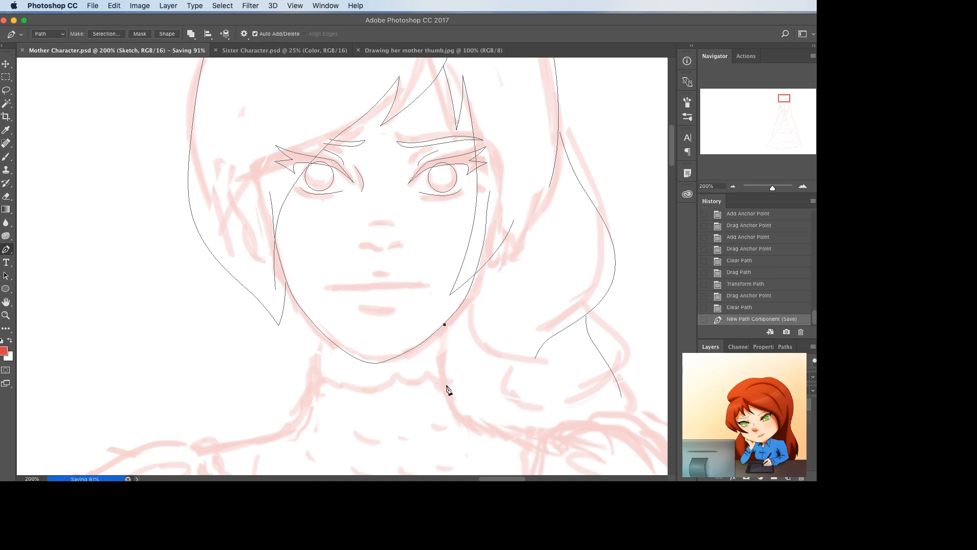
left_click(442, 357)
left_click_drag(442, 358, 440, 358)
- Draw the opposite neck line from the jaw down to the collar and bend it inward with an added anchor point
left_click(320, 330)
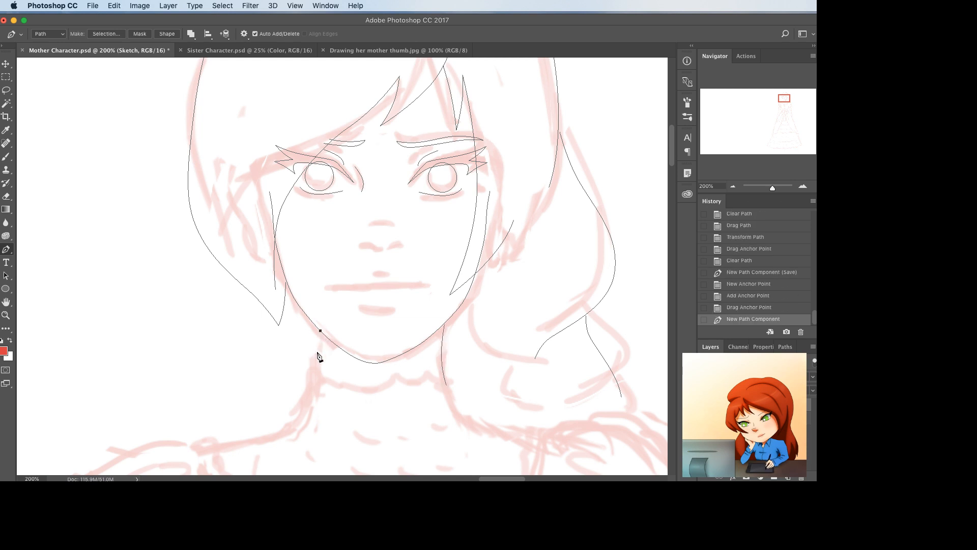
left_click(320, 377)
left_click(319, 344)
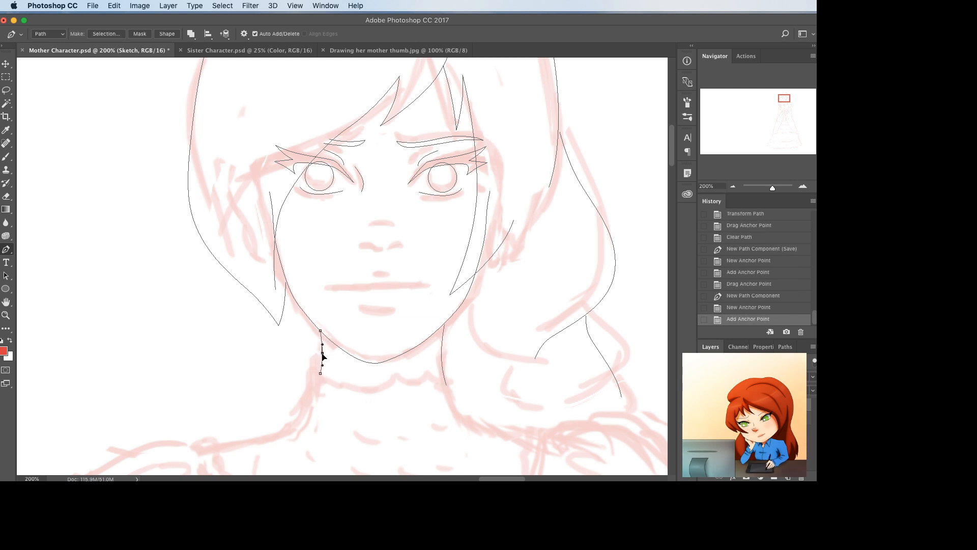
left_click_drag(323, 355, 323, 355)
- Store the work path as a saved path, then return to the layers and deselect the paths
left_click(786, 347)
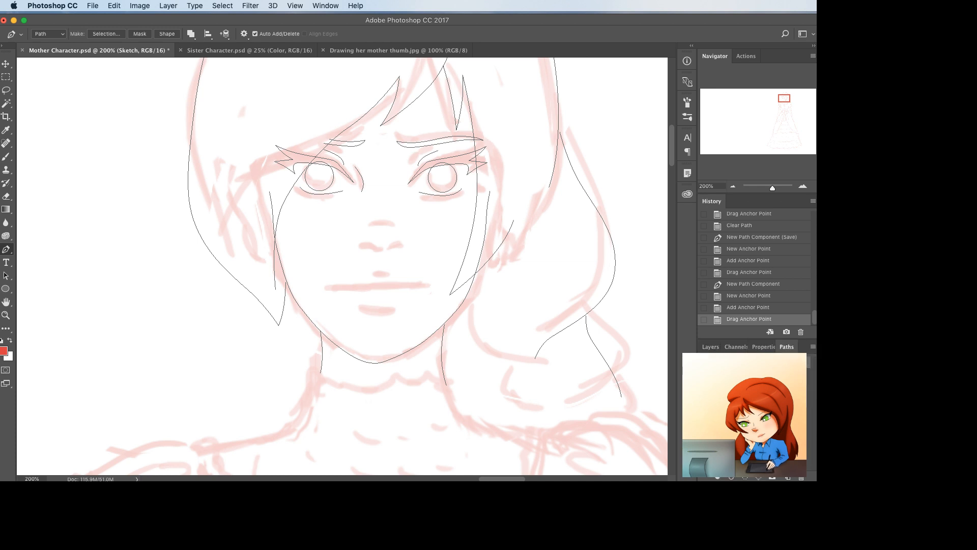
double_click(732, 362)
left_click(721, 349)
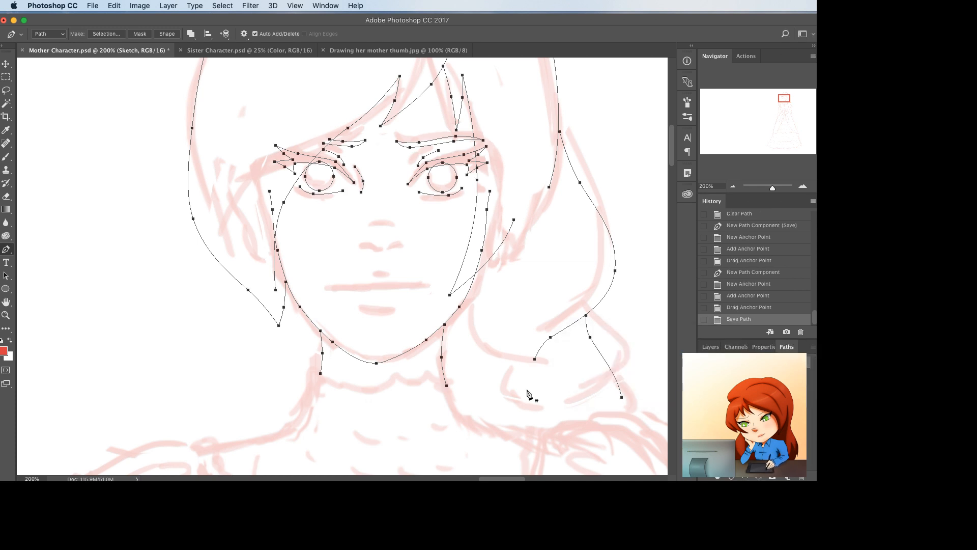
scroll(427, 383, "down", 3)
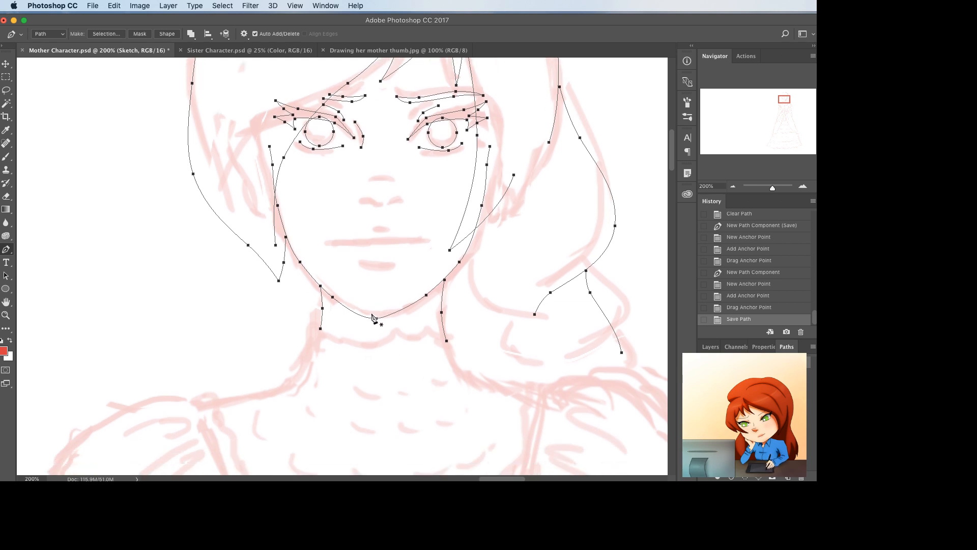
scroll(399, 305, "up", 5)
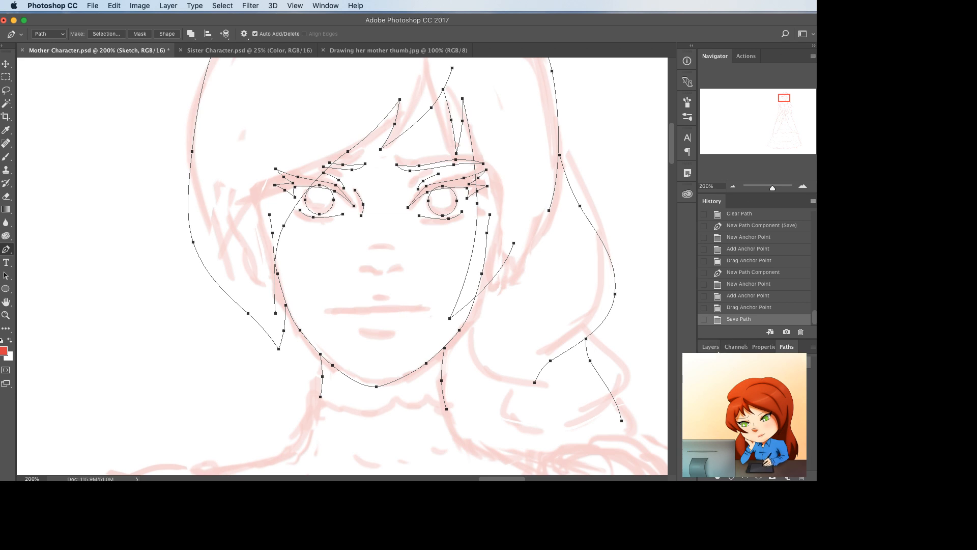
left_click(711, 346)
left_click(357, 312, "super")
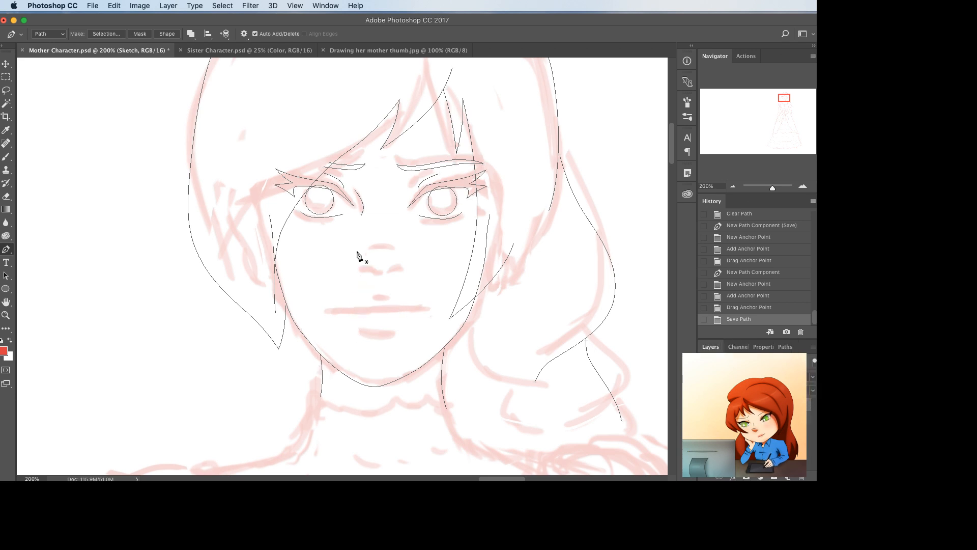
- Try a short arched path for the nose bridge along the sketch, bent upward with an added middle anchor point
key("super+equal")
scroll(403, 279, "up", 2)
scroll(403, 279, "right", 4)
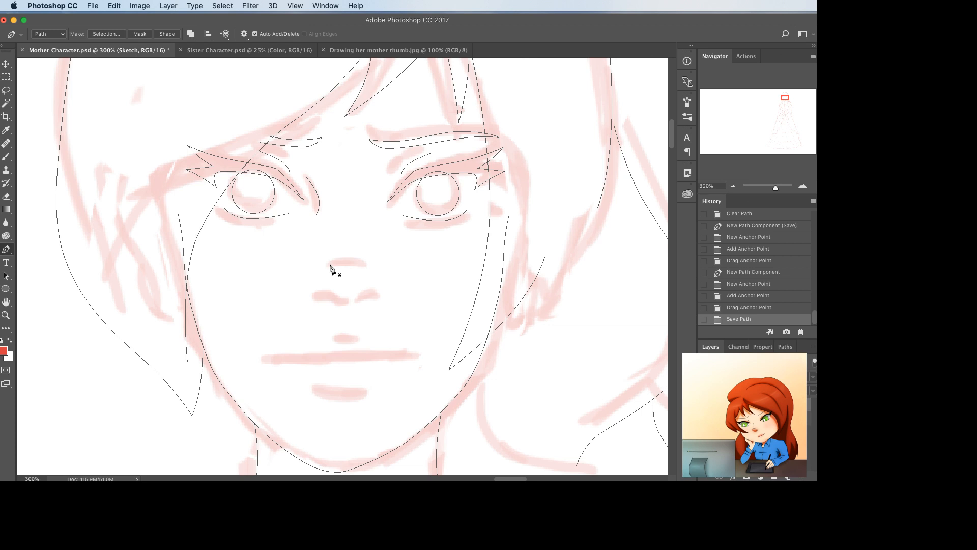
left_click(327, 264)
left_click(364, 264)
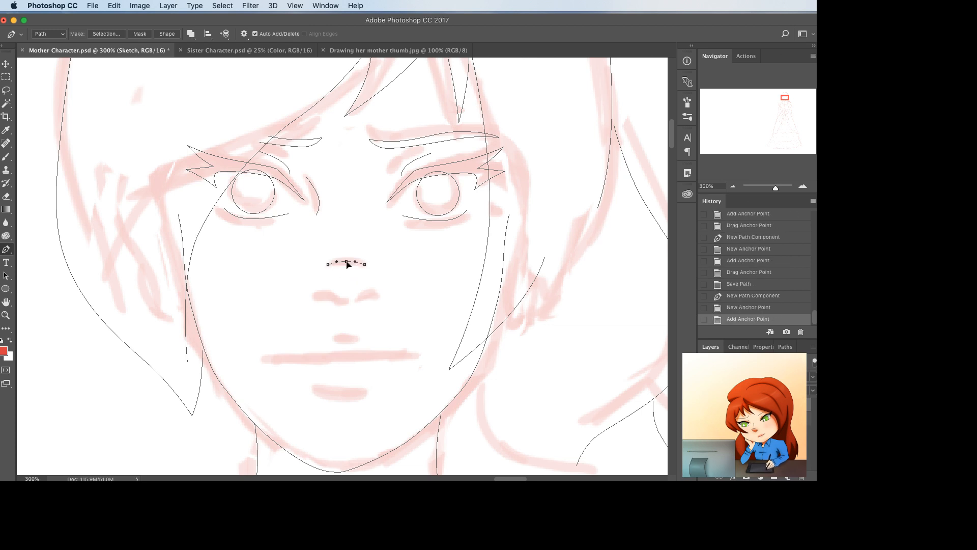
left_click_drag(347, 264, 347, 261)
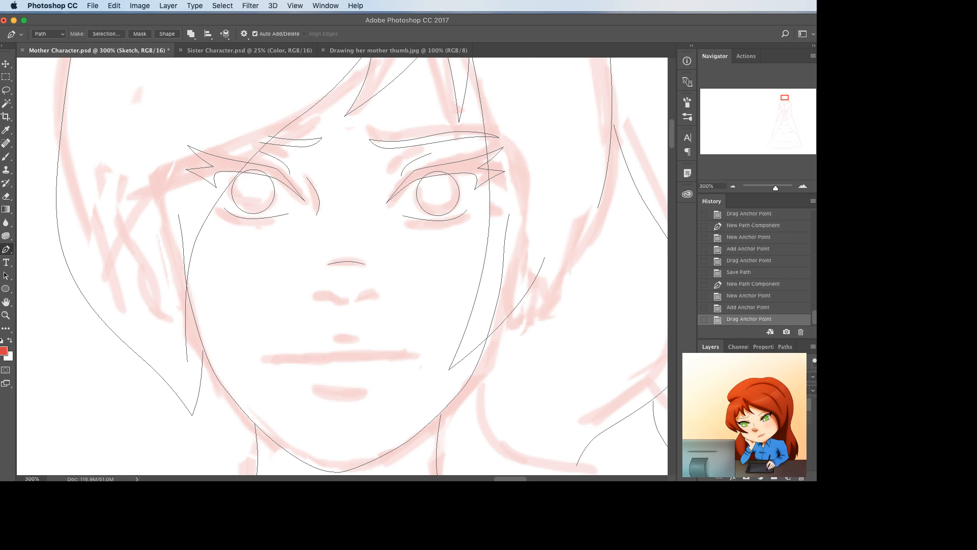
- Hide the sketch and delete the nose bridge curve
left_click(704, 404)
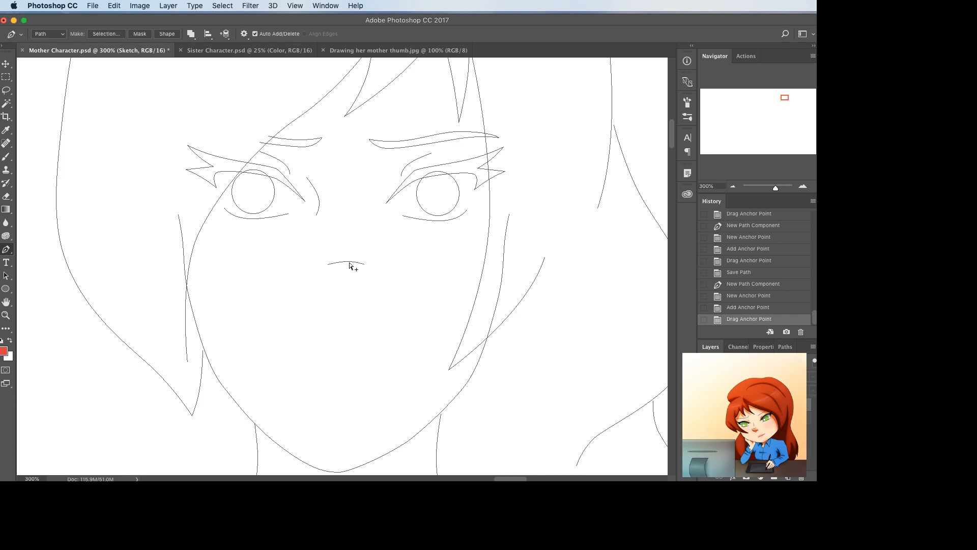
key("BackSpace")
scroll(310, 203, "down", 3)
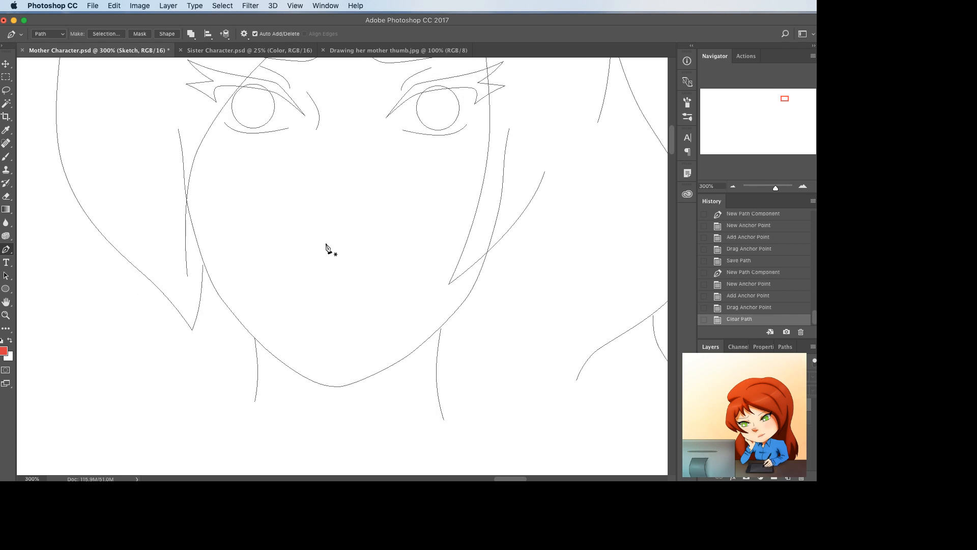
scroll(326, 247, "up", 2)
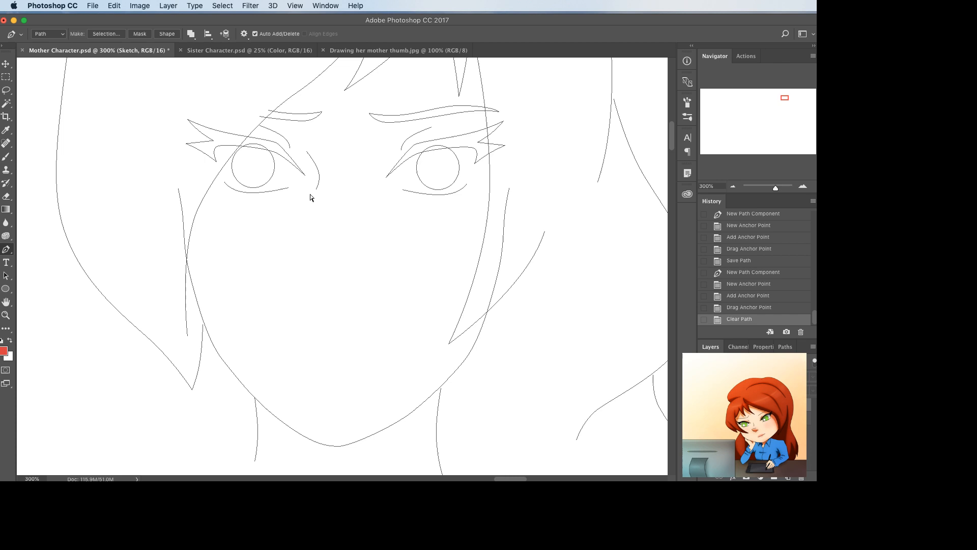
- Select the paths of both eyes and move them slightly down the face, then move both eyebrows down to match
left_click_drag(433, 226, 256, 149)
key("super+z")
scroll(266, 171, "up", 2)
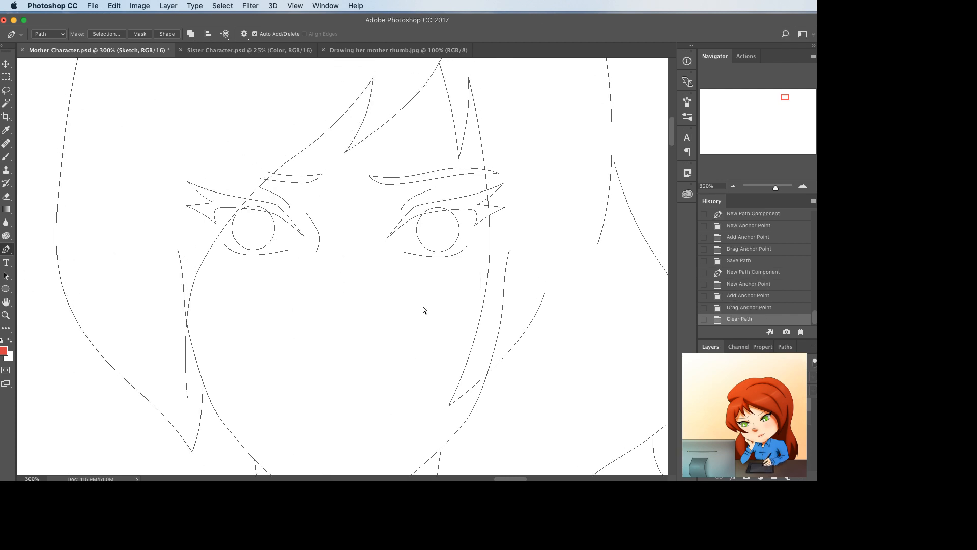
left_click_drag(443, 305, 295, 239)
key("super+z")
left_click(440, 253, "super")
left_click(278, 216, "super")
left_click_drag(311, 224, 309, 236)
scroll(307, 271, "down", 3)
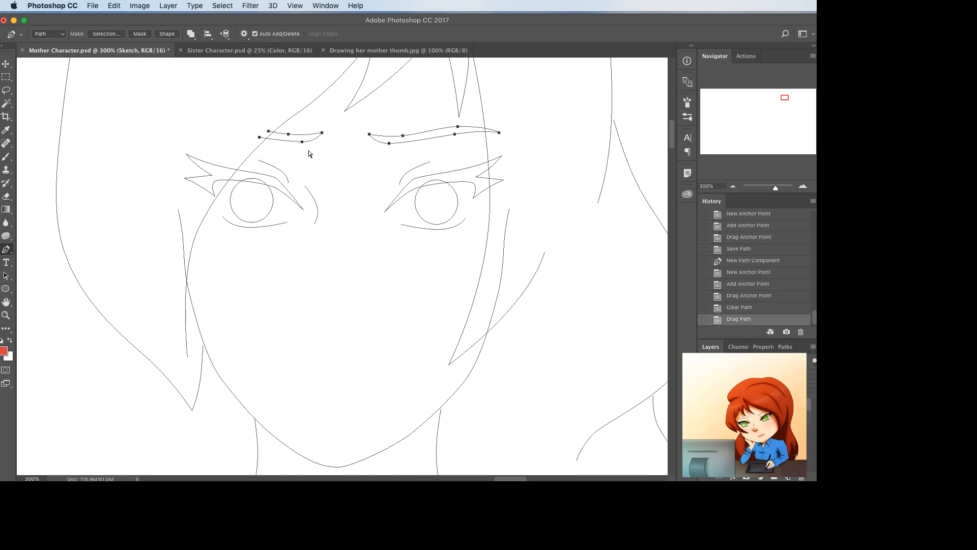
left_click_drag(309, 153, 309, 166)
- Select the fringe's pointed strands and free-transform them down toward the eyebrows
scroll(379, 176, "up", 8)
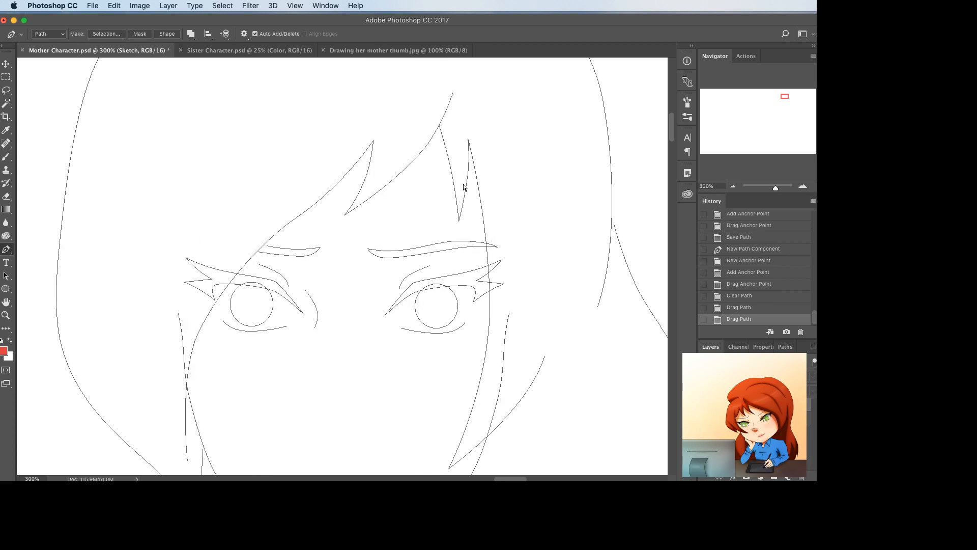
left_click_drag(295, 81, 531, 230)
key("super+t")
left_click_drag(430, 182, 426, 210)
key("Return")
scroll(430, 213, "up", 5)
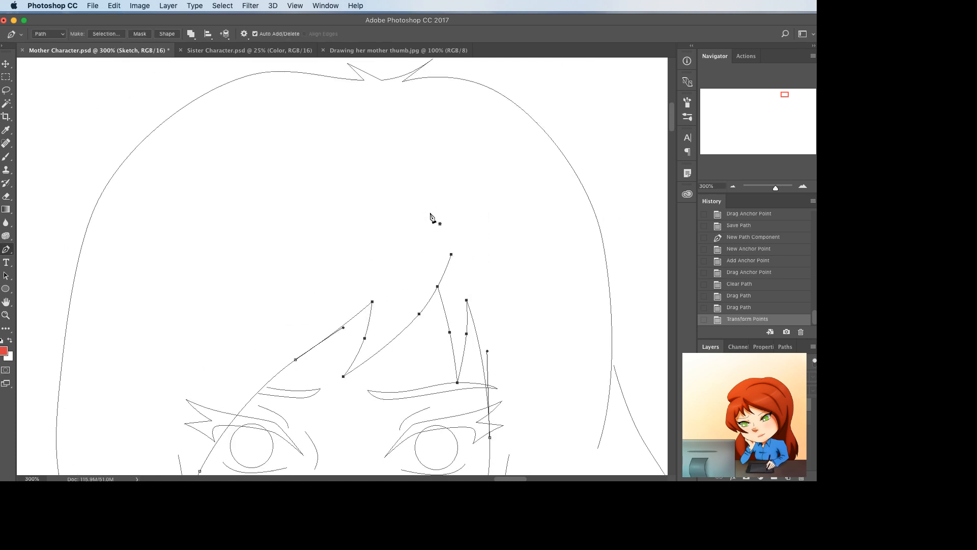
scroll(431, 214, "down", 2)
scroll(433, 214, "up", 1)
scroll(434, 218, "up", 3)
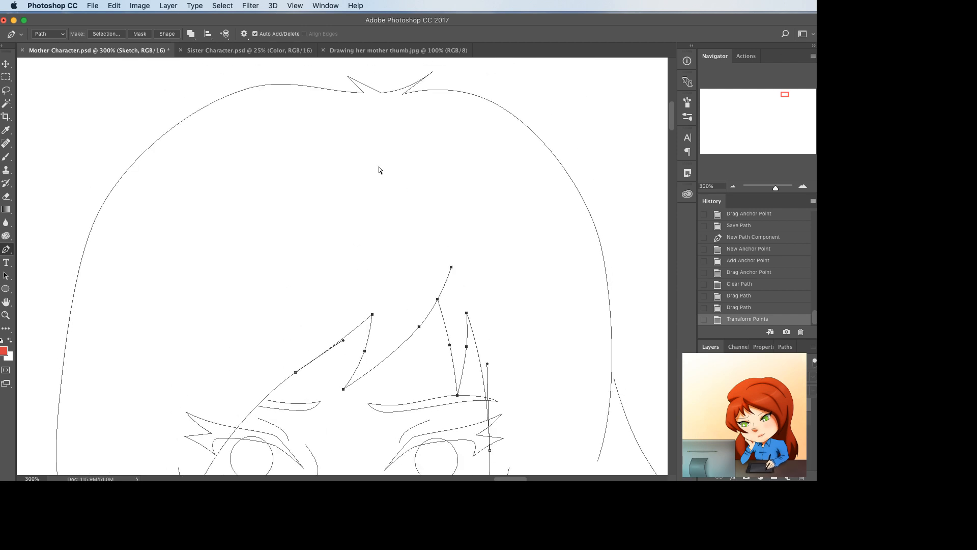
key("Escape")
- Draw an inner hair strand from near the crown down beside the face, curved parallel to the outer hair contour with an added anchor point
scroll(280, 155, "left", 5)
key("super+minus")
key("super+minus")
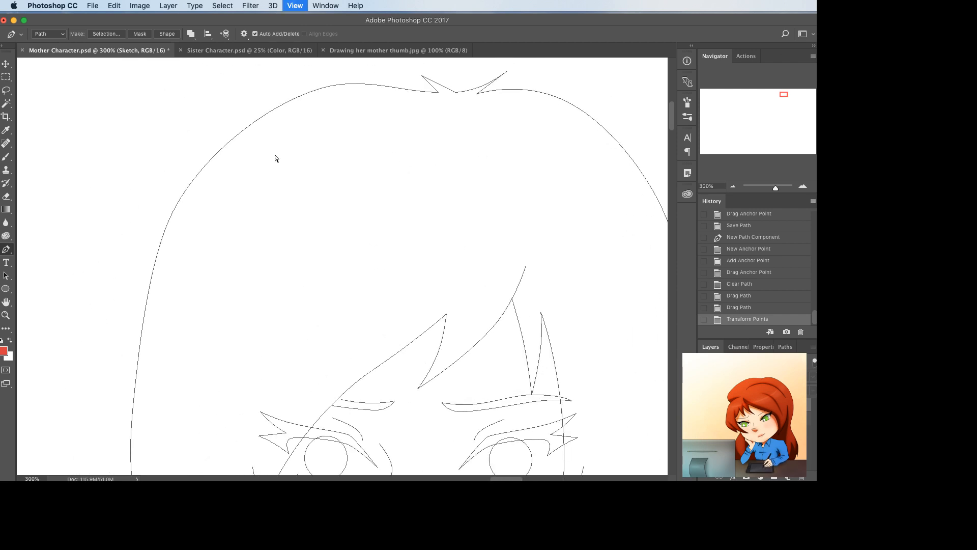
left_click(350, 228)
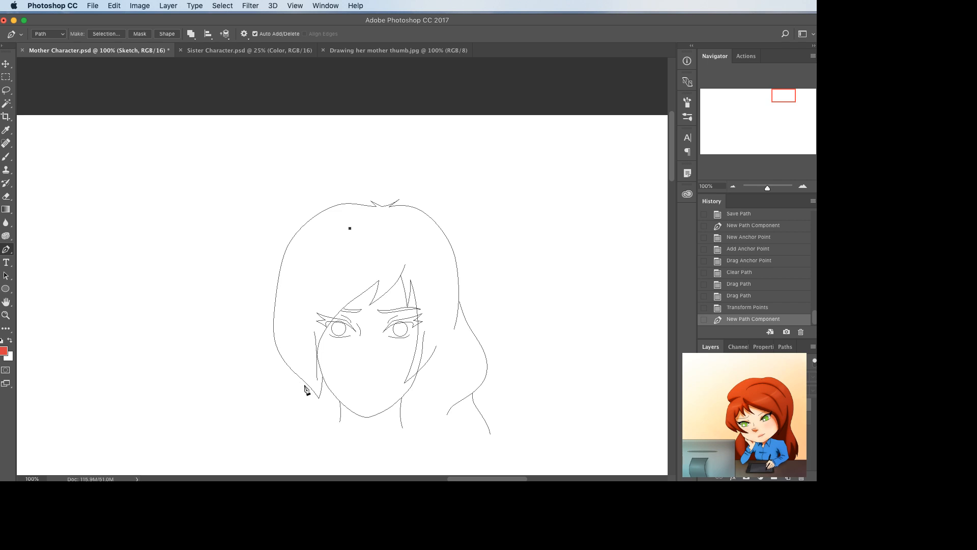
left_click(303, 368)
left_click_drag(333, 279, 306, 245)
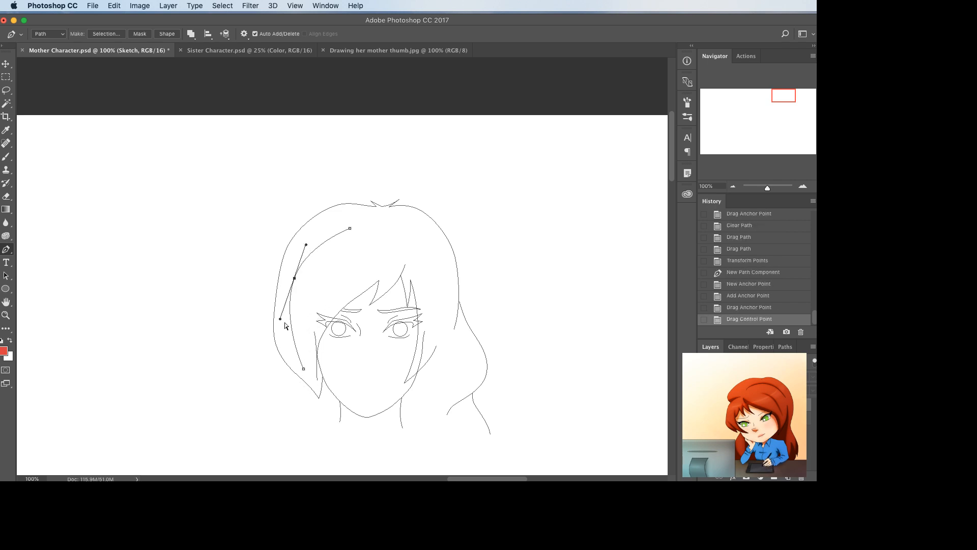
left_click_drag(279, 320, 274, 325)
left_click(309, 366)
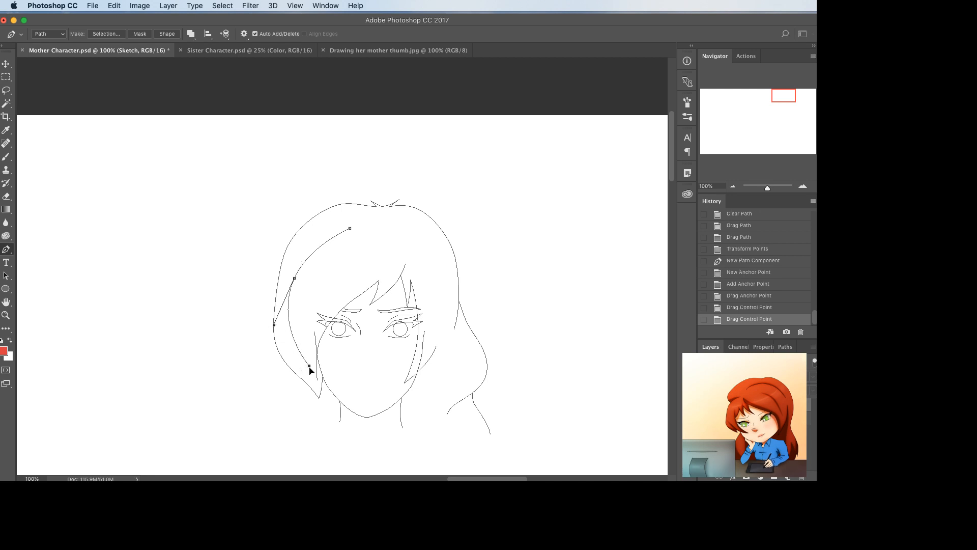
left_click_drag(309, 367, 309, 365)
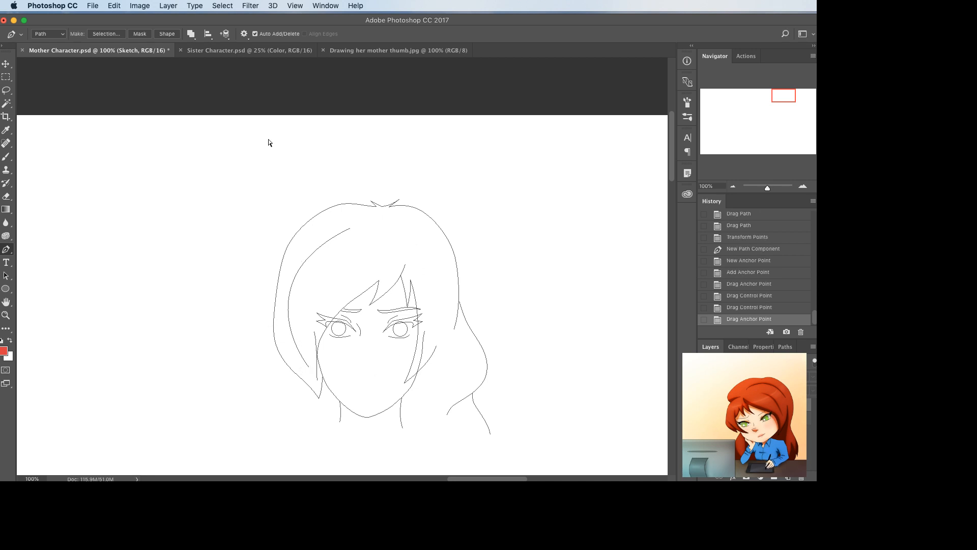
- Lower the crown of the hair outline with Free Transform, nudge the upper side anchor point inward, and save the document
left_click_drag(252, 149, 521, 224)
key("ctrl+t")
left_click_drag(417, 221, 410, 235)
key("Return")
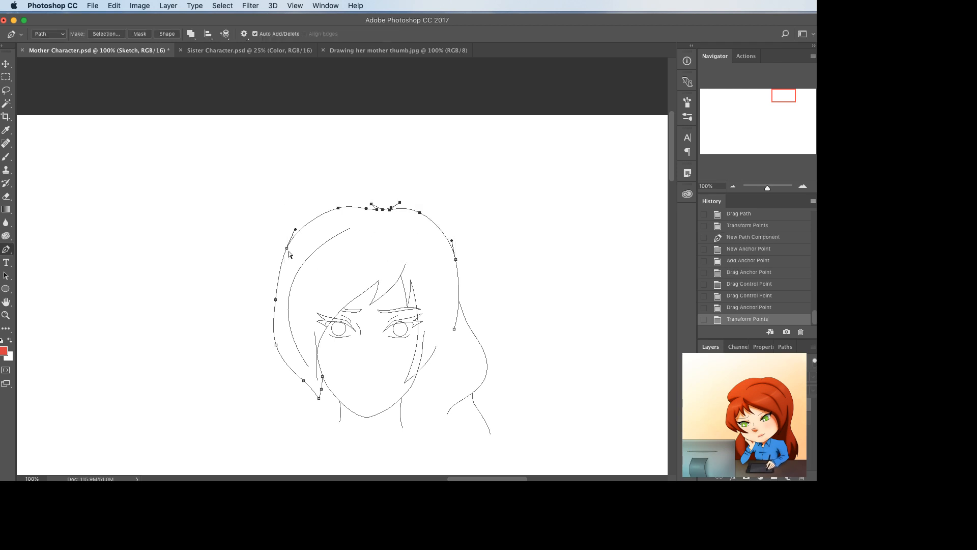
left_click_drag(288, 249, 292, 253)
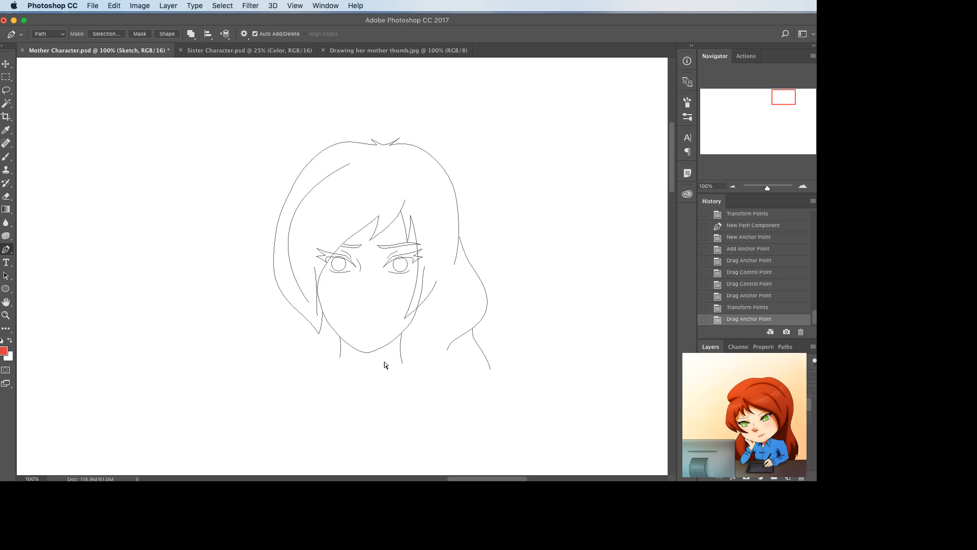
key("ctrl+plus")
key("super+plus")
key("super+s")
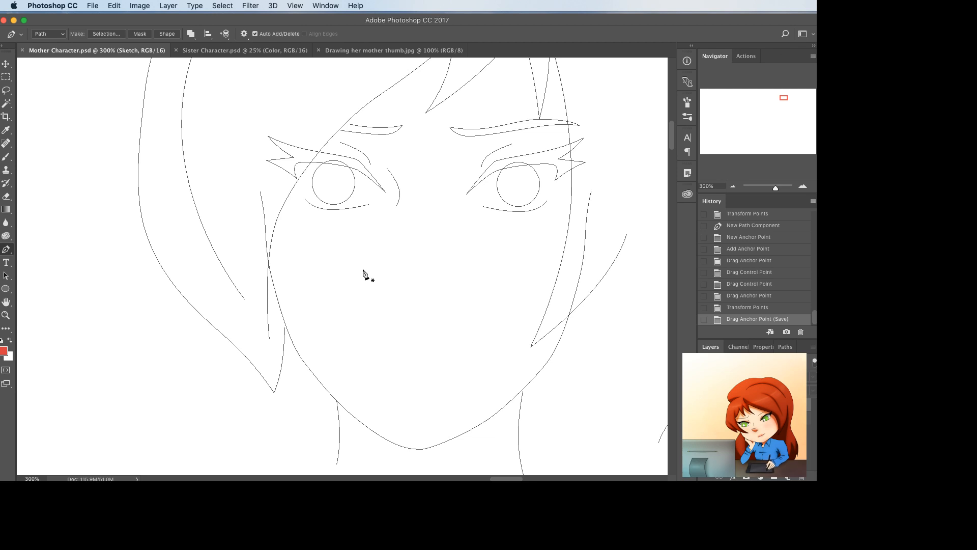
- Draw a small hooked nostril curve on the ponytail side of the nose, rounded with an added anchor point
left_click(439, 286)
left_click(457, 282)
left_click(452, 282)
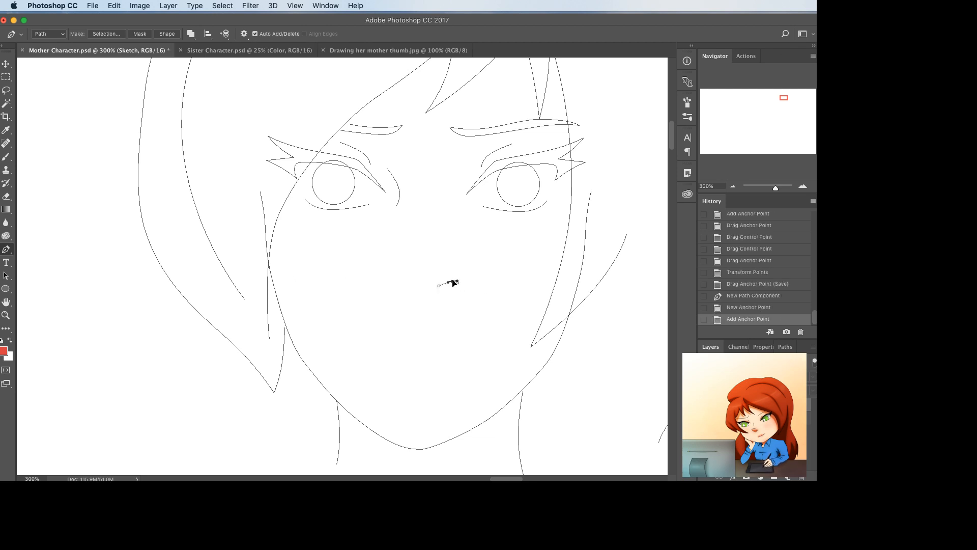
left_click_drag(454, 279, 455, 280)
left_click(424, 287, "super")
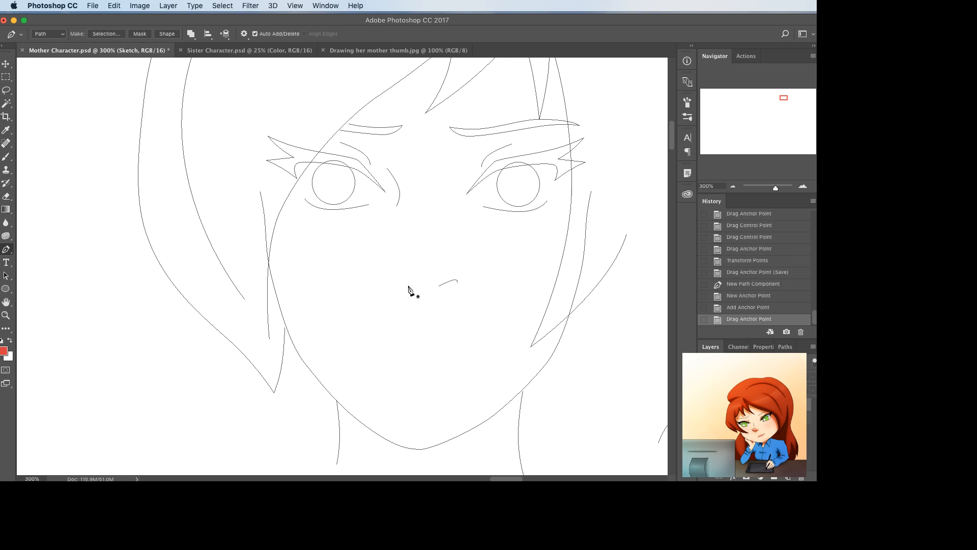
- Draw the nose's underside and other nostril as one wavy path, shaping it with added anchor points and adjusted handles
left_click(402, 284)
key("super+z")
left_click(431, 290)
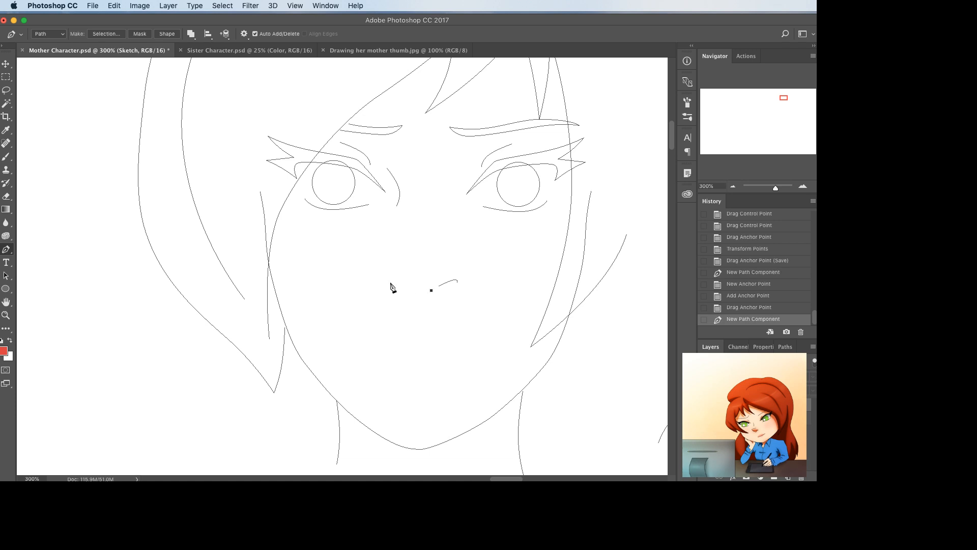
left_click(382, 280)
left_click(391, 283)
mouse_move(392, 282)
left_mouse_down()
mouse_move(402, 287)
mouse_move(379, 284)
mouse_move(415, 280)
mouse_move(413, 296)
mouse_move(395, 285)
left_mouse_up()
left_click(414, 287)
left_click(402, 282, "super")
left_click(447, 301, "super")
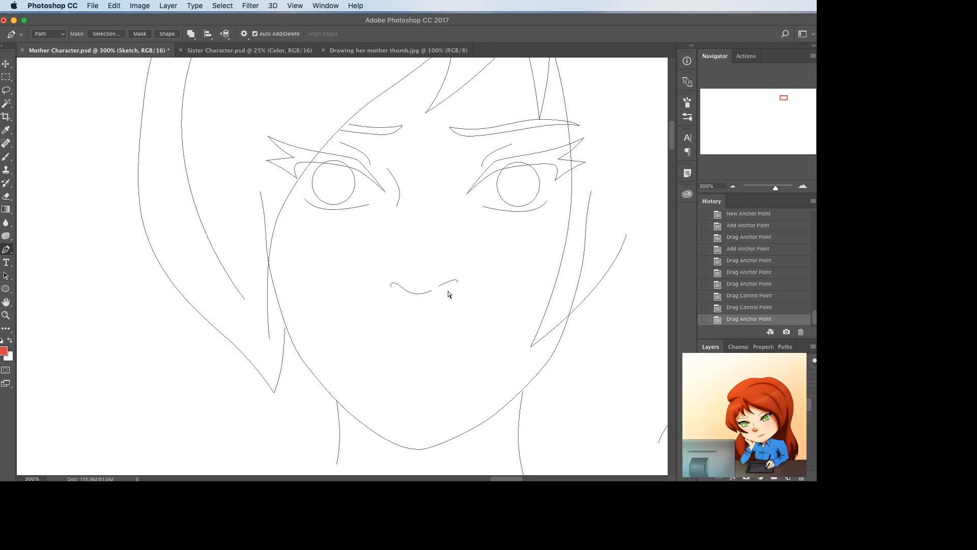
- Reshape the small nostril curve on the ponytail side and move it closer to the nose's underside
left_click(436, 292, "super")
left_click(445, 284, "alt+super")
left_click_drag(428, 290, 446, 285)
left_click(446, 284, "super")
- Draw a short nose bridge line above the nostrils and arch it upward with an added middle anchor point
left_click(400, 261)
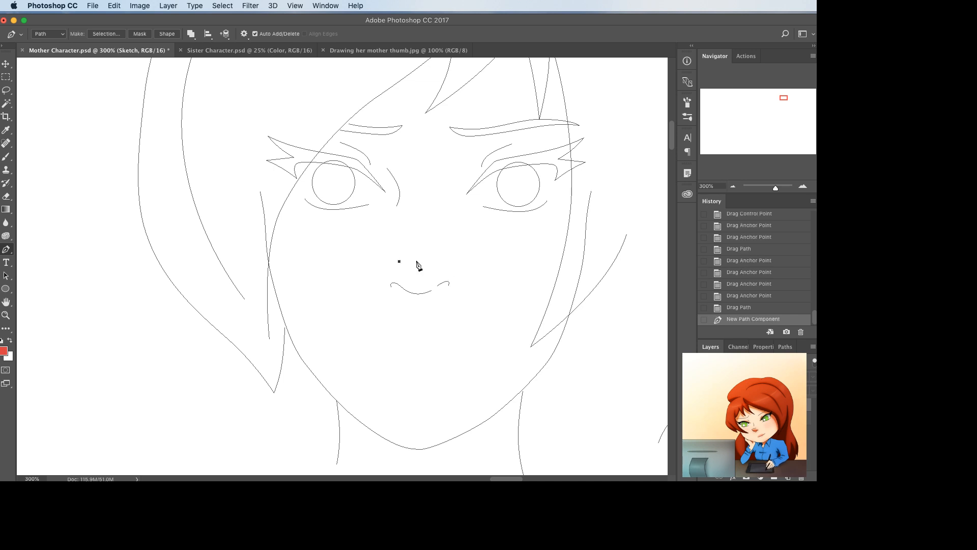
left_click(439, 263)
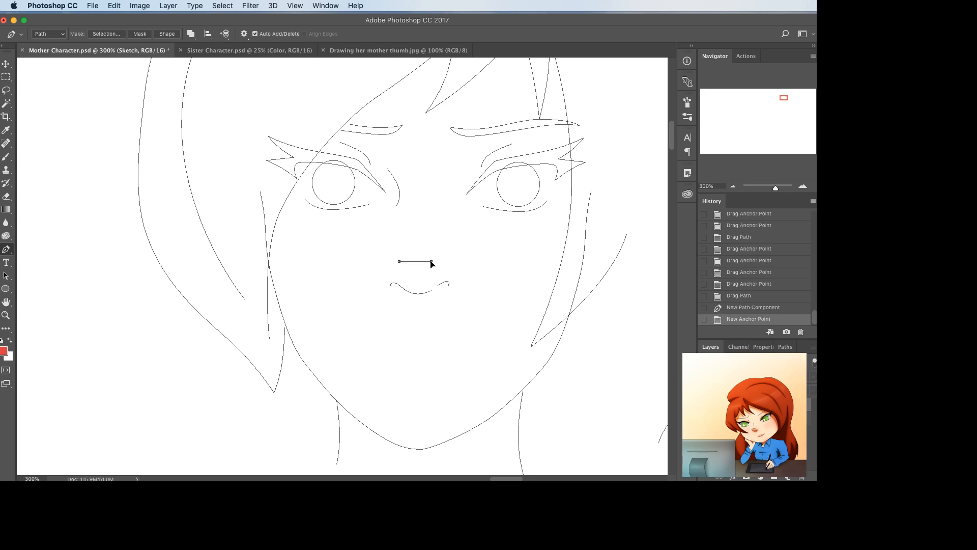
left_click_drag(399, 262, 418, 256)
left_click(417, 261)
left_click(421, 274, "super")
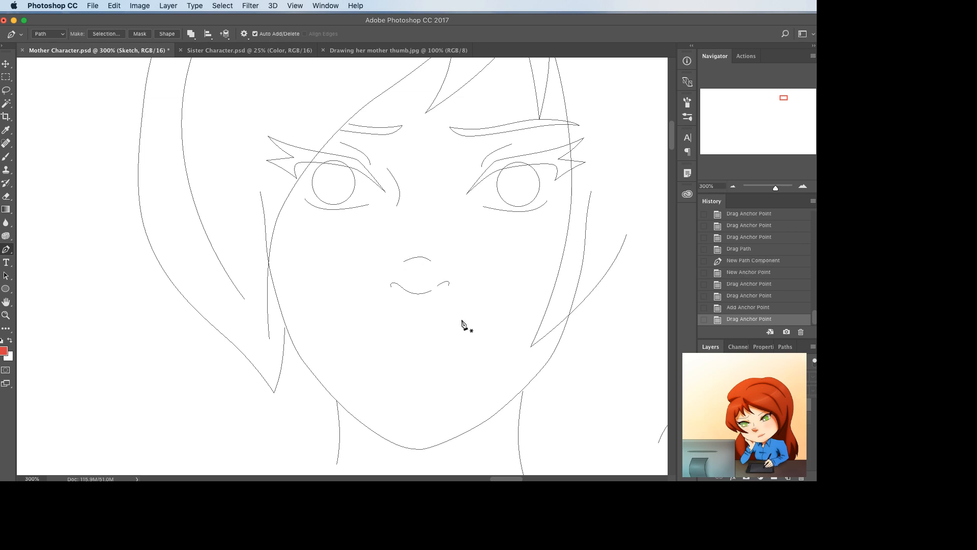
- Select the nose bridge, underside and nostril paths together and move them slightly up and toward the ponytail side
left_click(430, 261, "ctrl")
left_click_drag(446, 286, 426, 290)
key("ctrl+t")
key("super+z")
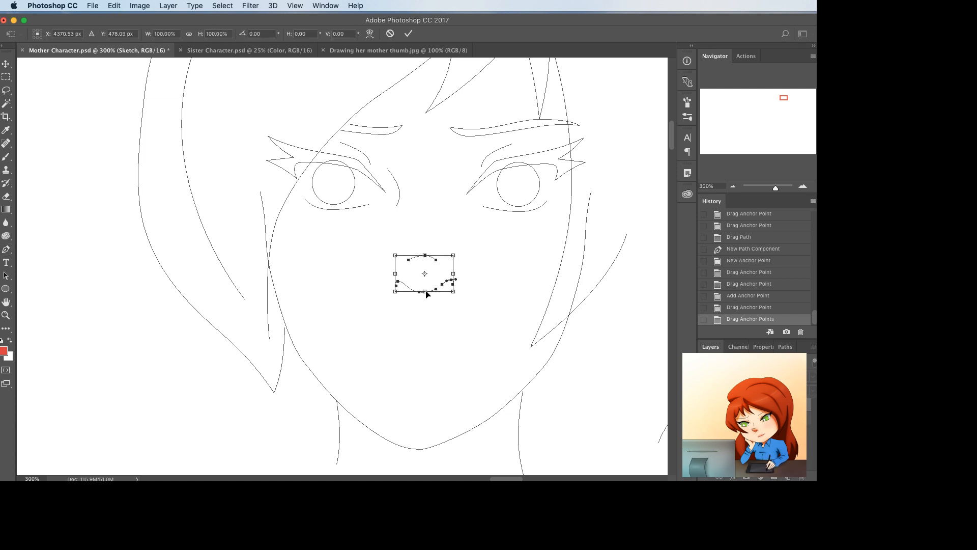
key("Escape")
- Free-transform the nose paths, narrowing them to 96.48% width and rotating them 0.24°
key("super+t")
left_click_drag(424, 292, 430, 294)
key("super+z")
key("super+equal")
key("super+equal")
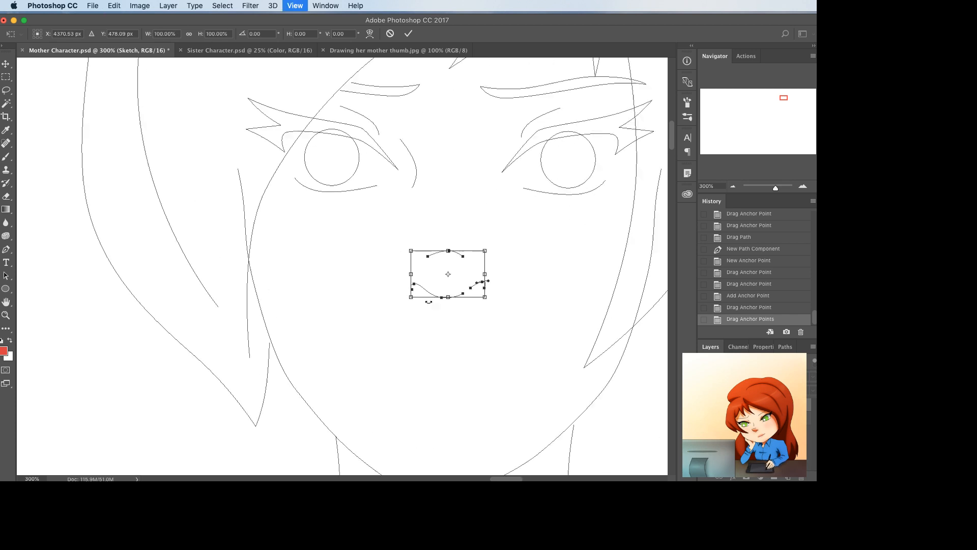
left_click_drag(482, 304, 530, 308)
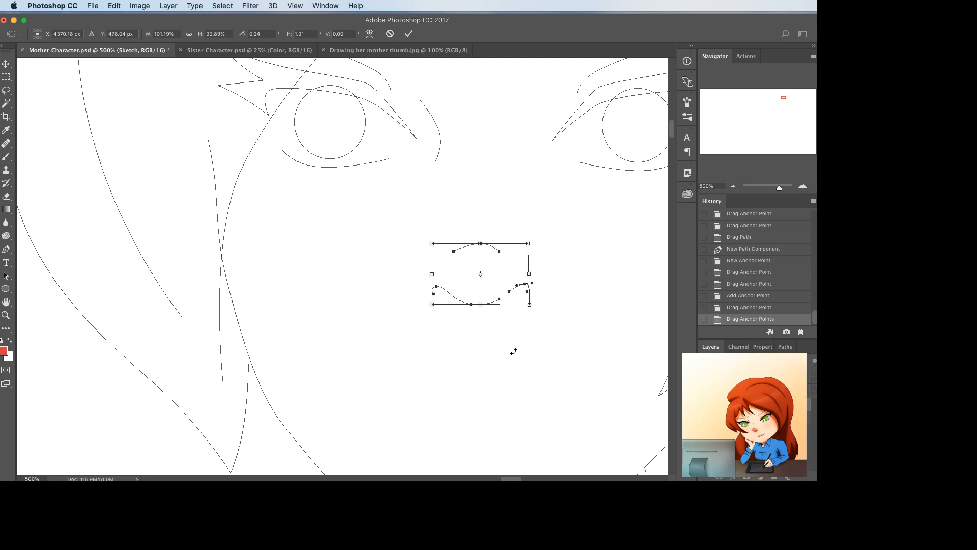
left_click_drag(432, 275, 434, 275)
left_click_drag(530, 273, 526, 273)
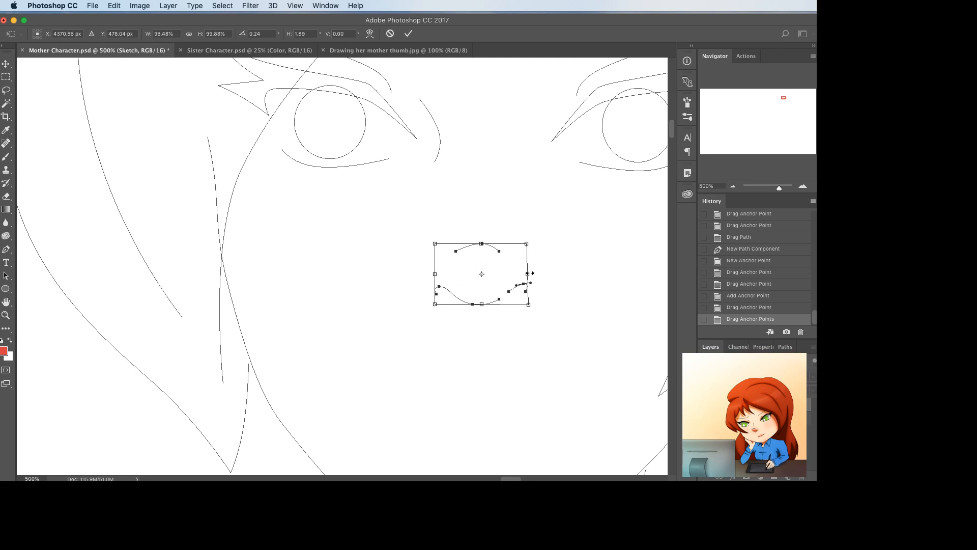
key("Return")
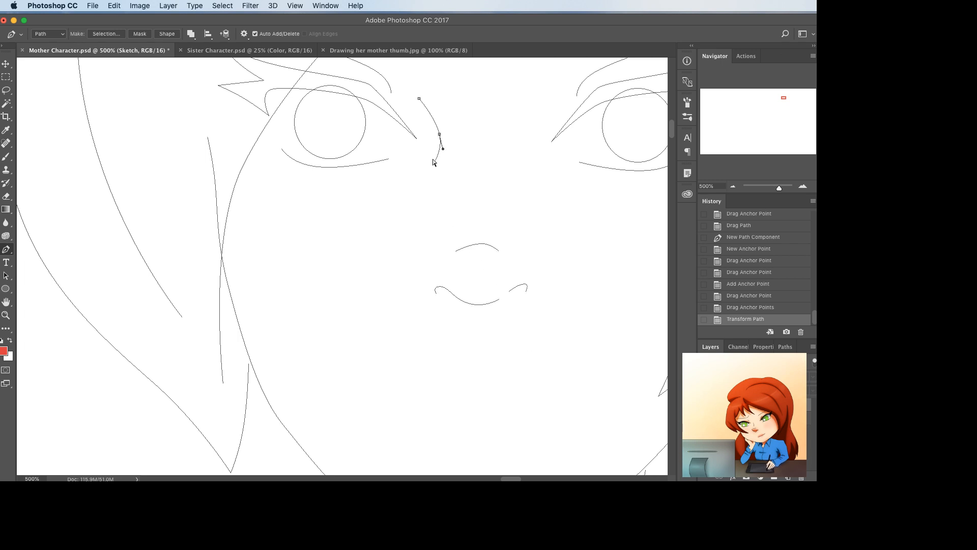
- Extend the line beside the inner eye down to the nostril and curve it with added anchor points
left_click(437, 277)
left_click_drag(440, 196, 449, 190)
mouse_move(439, 262)
left_mouse_down()
mouse_move(431, 290)
mouse_move(427, 271)
left_mouse_up()
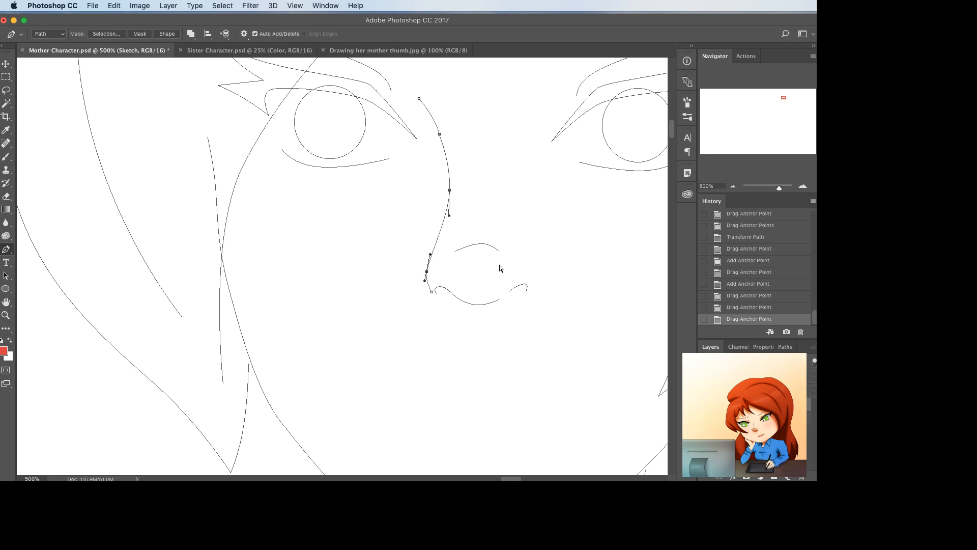
key("super+minus")
scroll(529, 262, "up", 3)
scroll(529, 262, "right", 2)
key("super+minus")
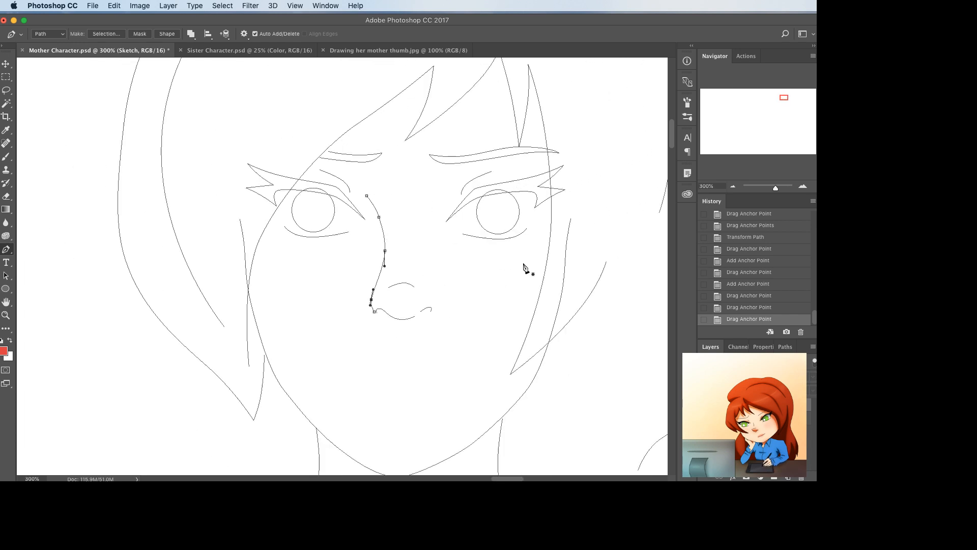
- Delete the lower part of the line along the nose's side and adjust its end so it stops well above the nostril
left_click(451, 261, "super")
left_click(370, 303, "super")
left_click(371, 305)
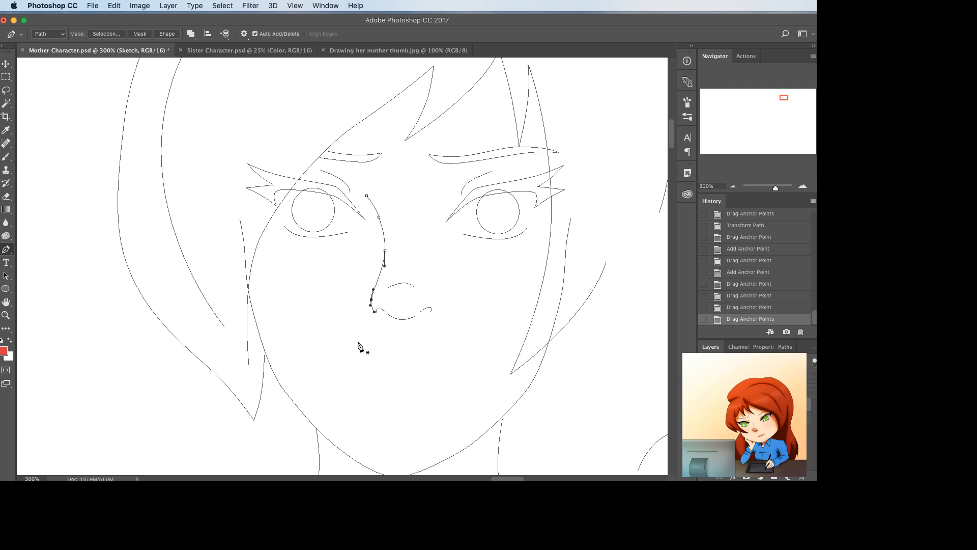
key("Delete")
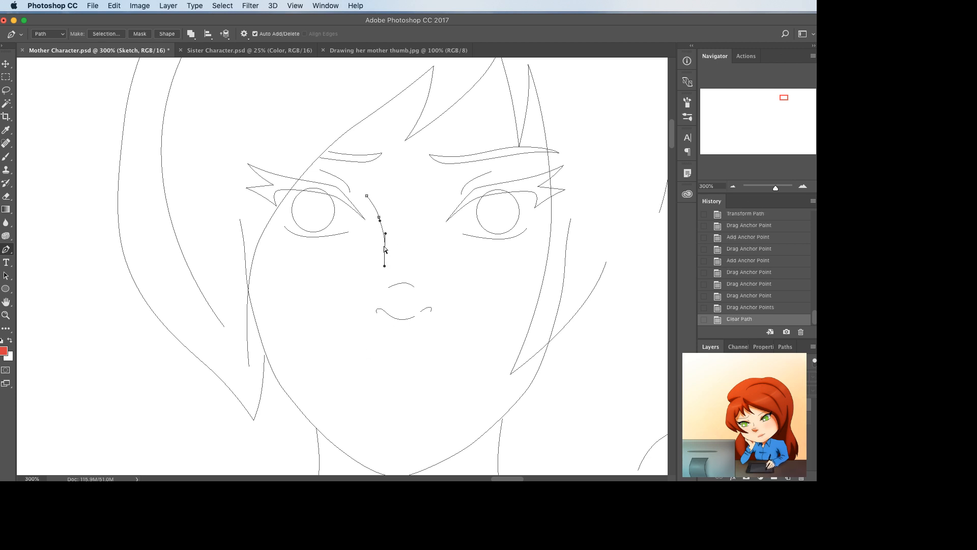
left_click(384, 243, "super")
left_click(392, 239, "super")
left_click(383, 261)
left_click_drag(382, 245, 382, 246)
left_click(397, 238, "super")
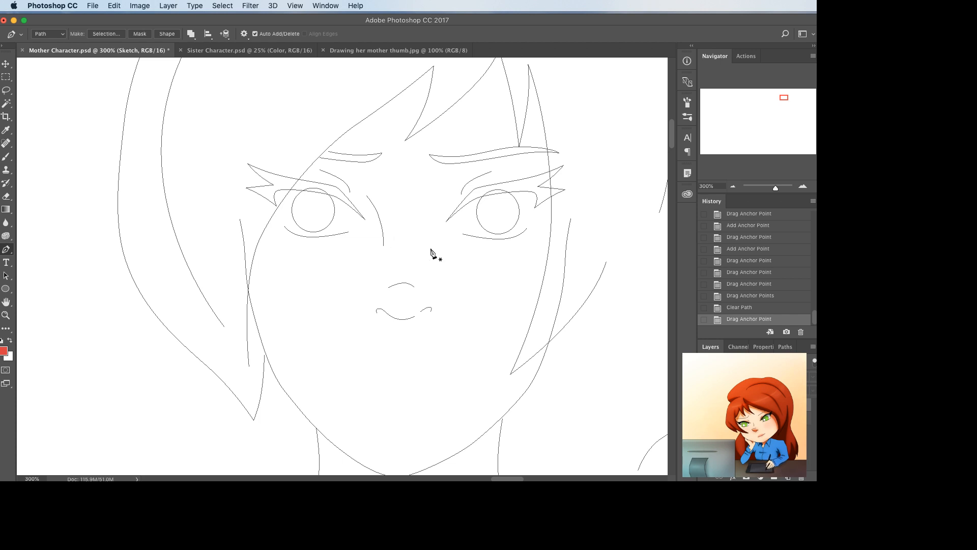
- Shorten the inner ends of the lines under both eyes and save the document
scroll(437, 250, "down", 3)
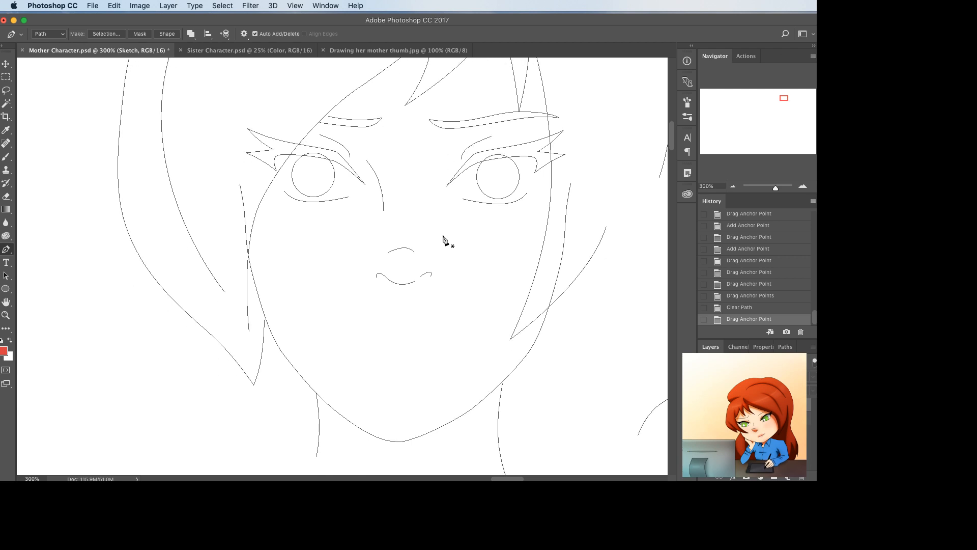
left_click(467, 202)
left_click_drag(471, 202, 470, 201)
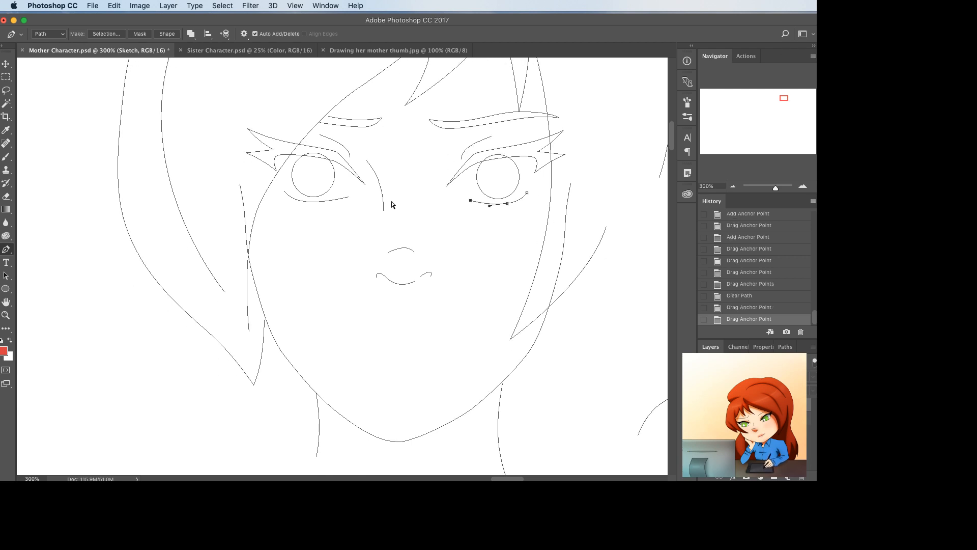
left_click(349, 199)
left_click_drag(342, 200, 345, 200)
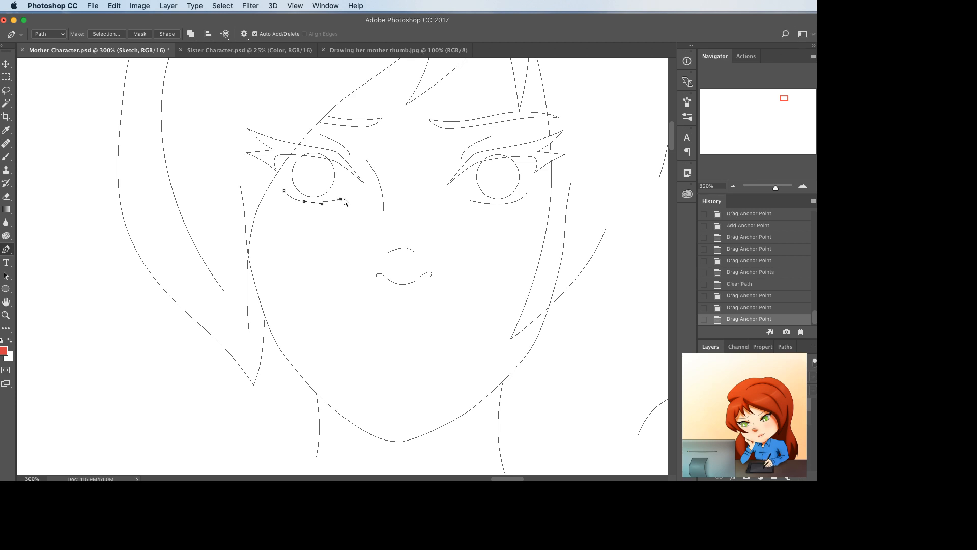
key("super+s")
- Move the nose bridge and nostril paths slightly higher with Free Transform and show the rough sketch underneath
scroll(442, 261, "down", 1)
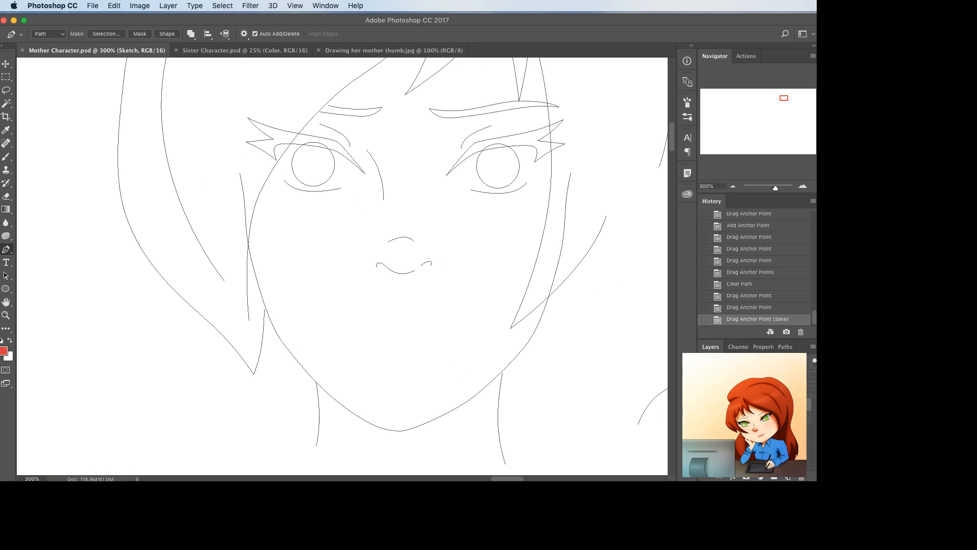
left_click(704, 404)
key("super+comma")
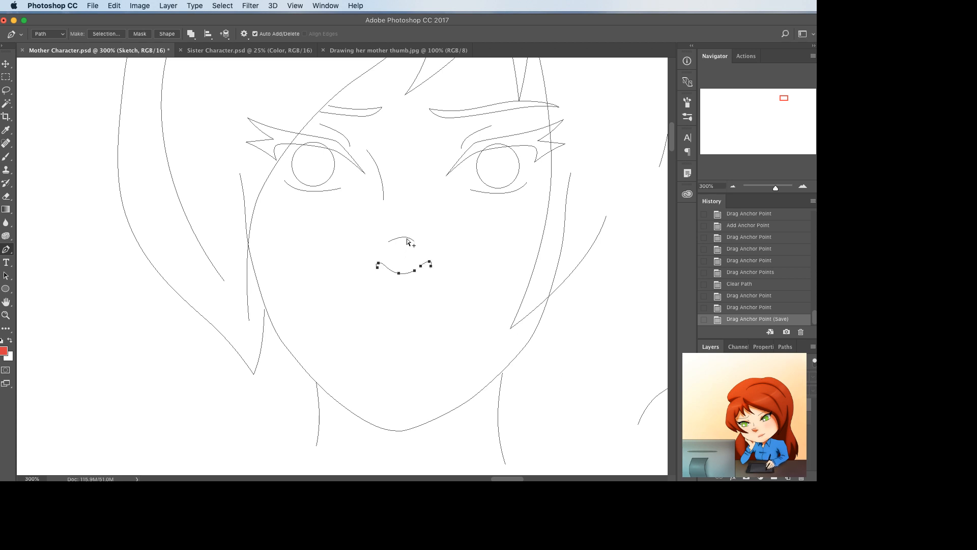
key("super+t")
left_click_drag(431, 275, 435, 277)
key("super+z")
key("super+z")
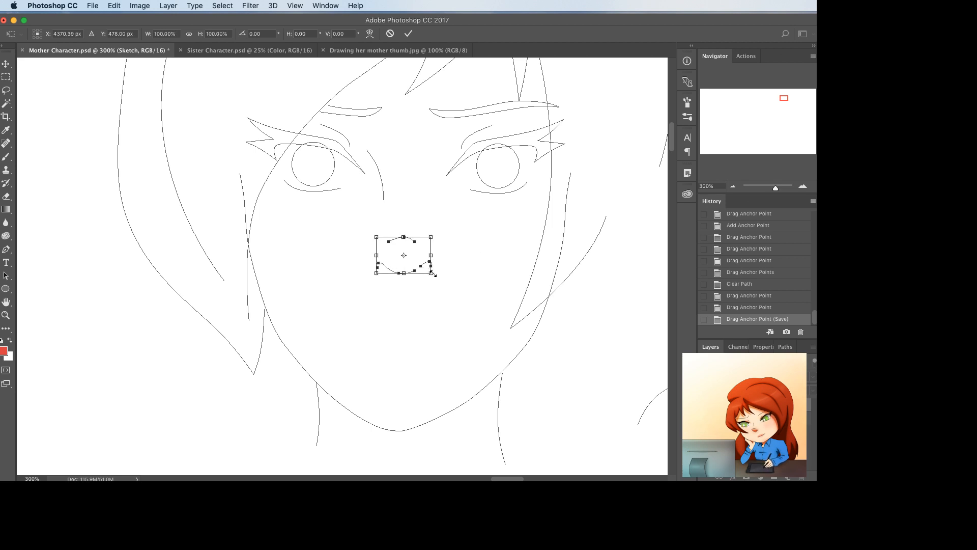
mouse_move(419, 261)
left_mouse_down()
mouse_move(367, 273)
mouse_move(417, 253)
left_mouse_up()
key("Return")
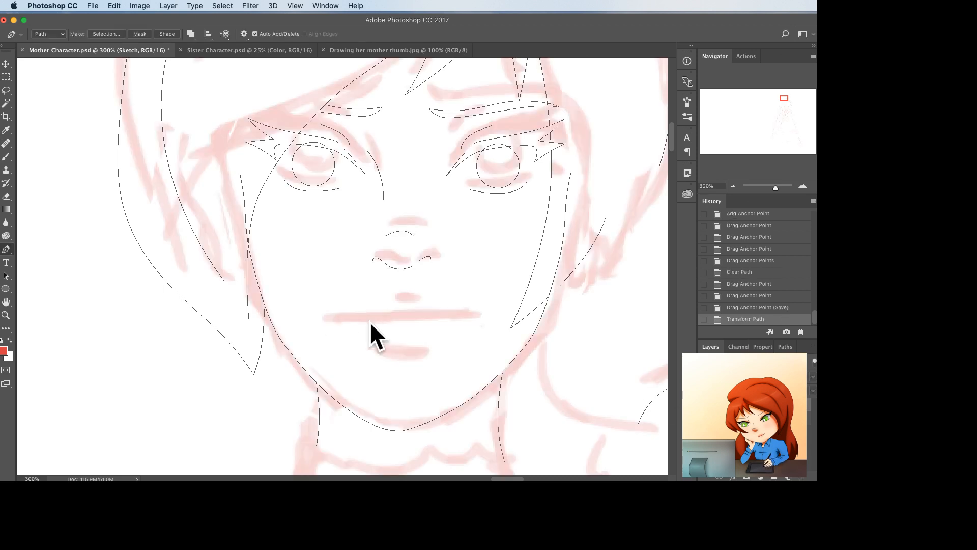
- Draw a straight mouth path along the sketched mouth line and shorten its end opposite the ponytail side
left_click(324, 314)
left_click(483, 316)
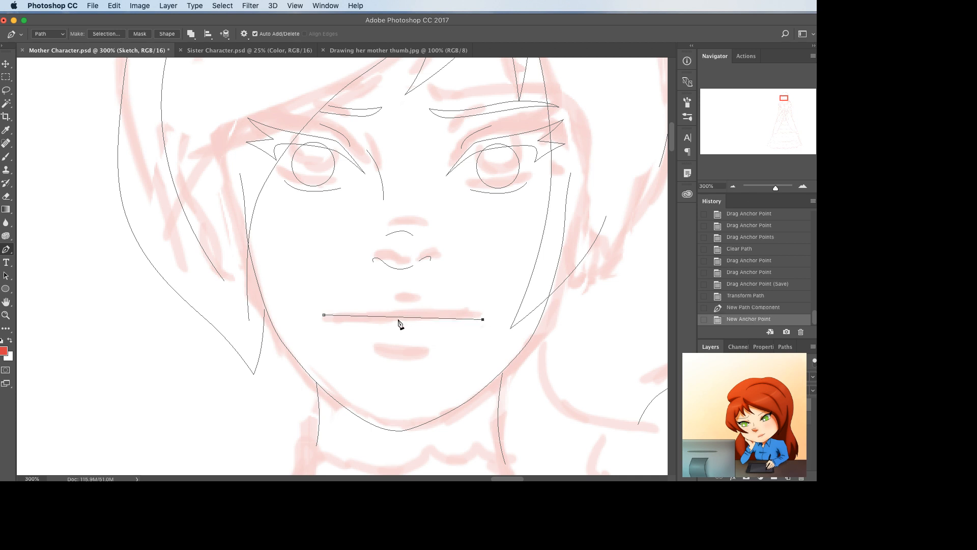
key("super+z")
left_click(479, 316)
left_click_drag(324, 315, 347, 315)
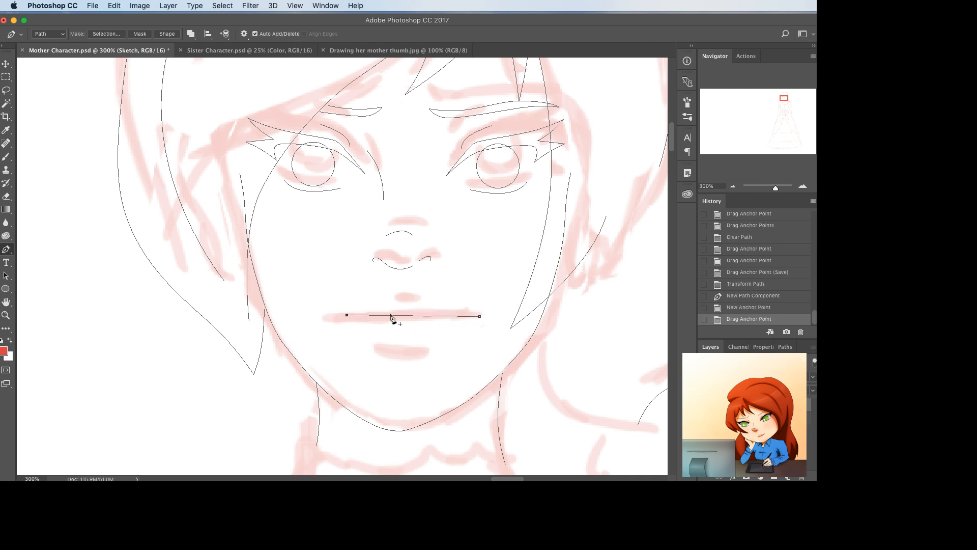
- Add anchor points along the mouth line and shape them into a gentle wave with a central dip, then hide the rough sketch
left_click(404, 319)
left_click_drag(405, 319, 354, 318)
left_click(423, 320)
left_click(387, 318)
left_click(345, 315, "super")
left_click(354, 315)
left_click(457, 316)
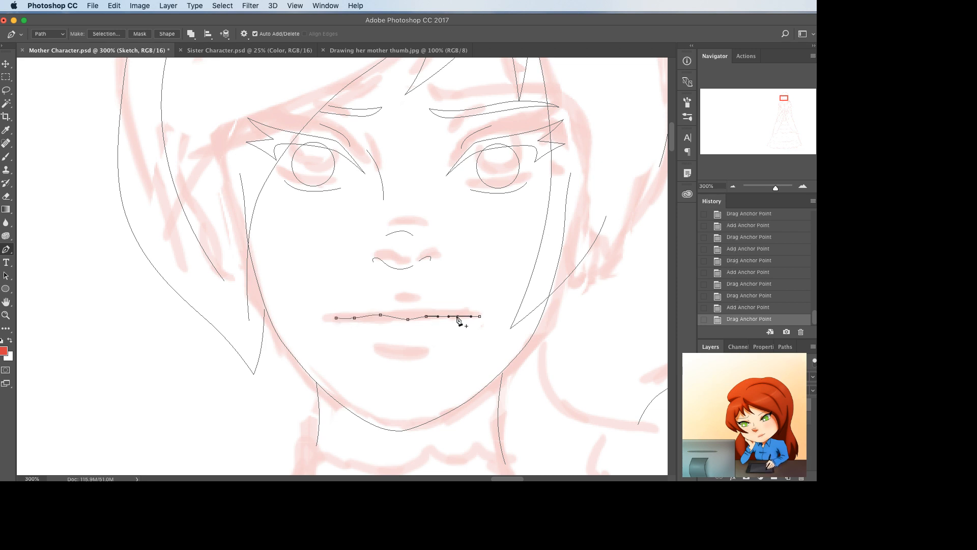
left_click_drag(457, 316, 456, 318)
left_click(433, 340, "super")
left_click(703, 405)
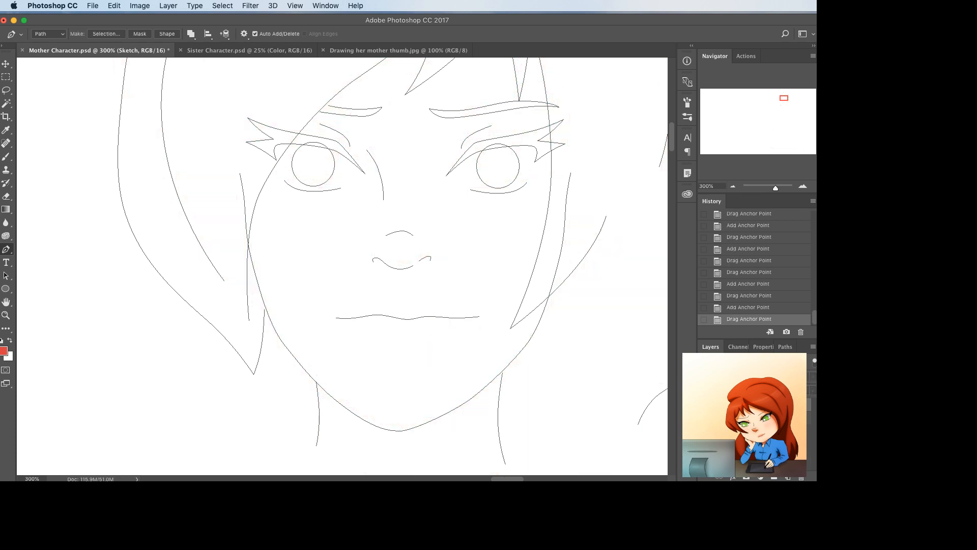
- Draw a short downward-curved line just above the center of the mouth, rounded with an added middle anchor point
left_click(394, 299)
left_click(418, 301)
mouse_move(418, 301)
left_mouse_down()
mouse_move(406, 302)
mouse_move(418, 301)
left_mouse_up()
left_click(406, 299)
left_click(382, 343, "super")
- Draw the lower lip line over the sketched mark below the mouth and bow its middle downward
left_click(377, 347)
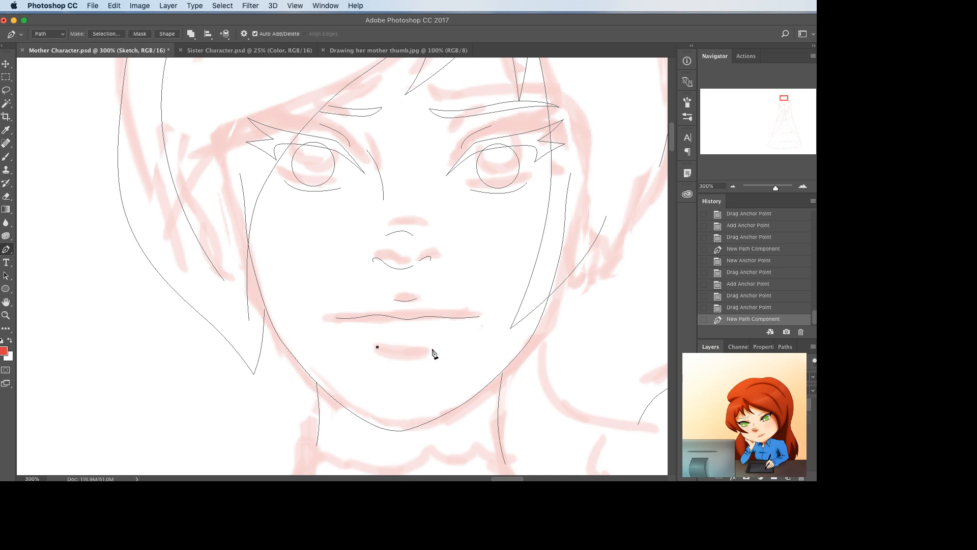
left_click(432, 348)
left_click_drag(404, 348, 403, 355)
left_click(412, 330, "super")
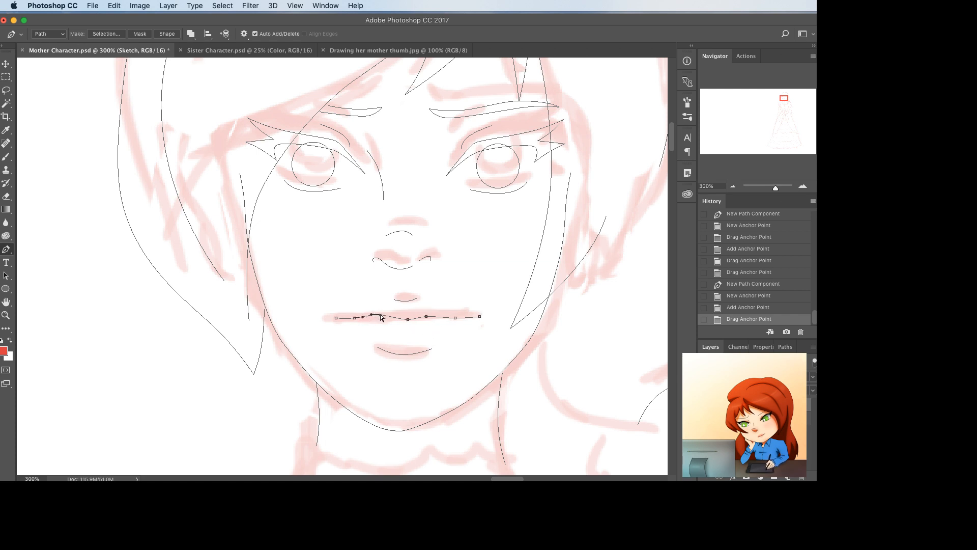
- Tighten the mouth line's central dip by repositioning the anchor points around it
left_click_drag(380, 313, 423, 317)
left_click(405, 319)
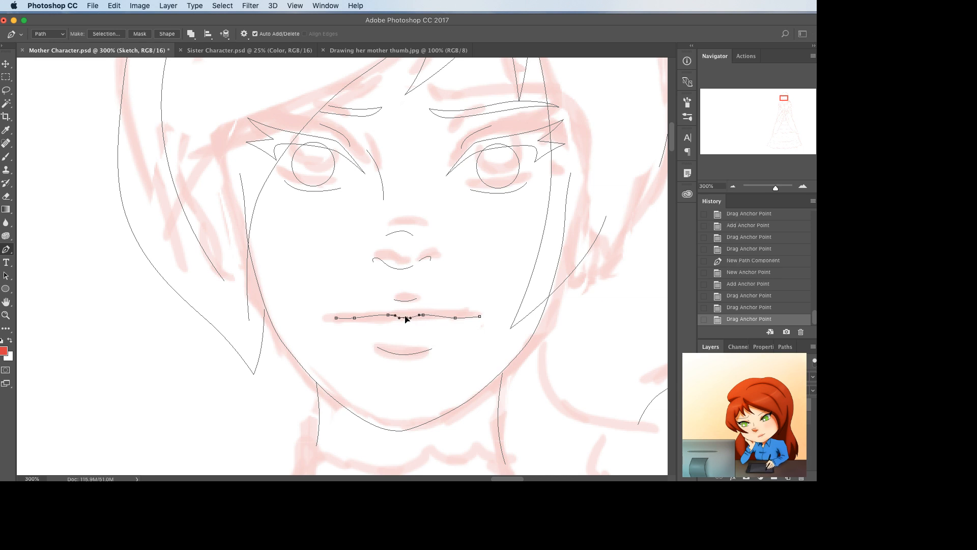
left_click_drag(404, 317, 405, 317)
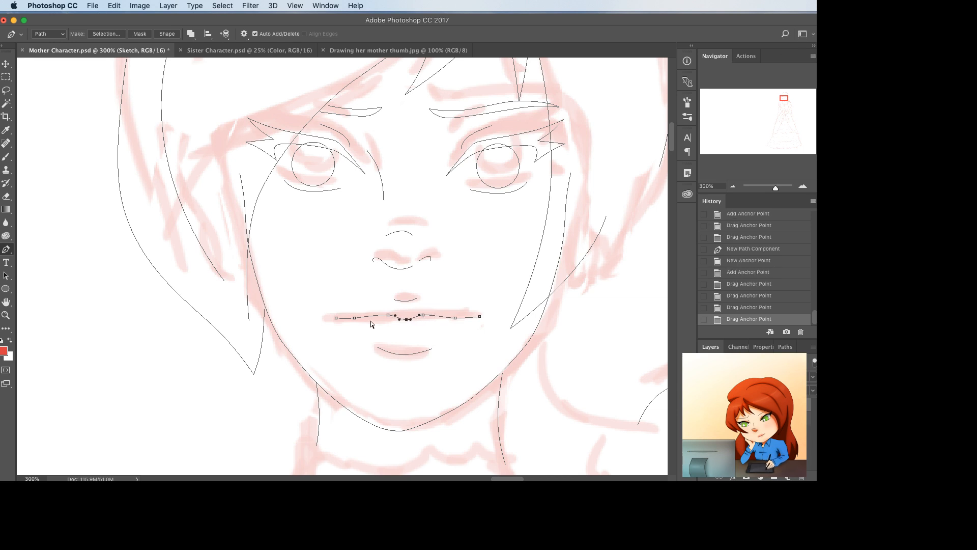
- Delete the mouth segment opposite the ponytail side and extend the central part partway back, leaving a short gap
left_click(368, 319, "super")
left_click(367, 317, "super")
key("Delete")
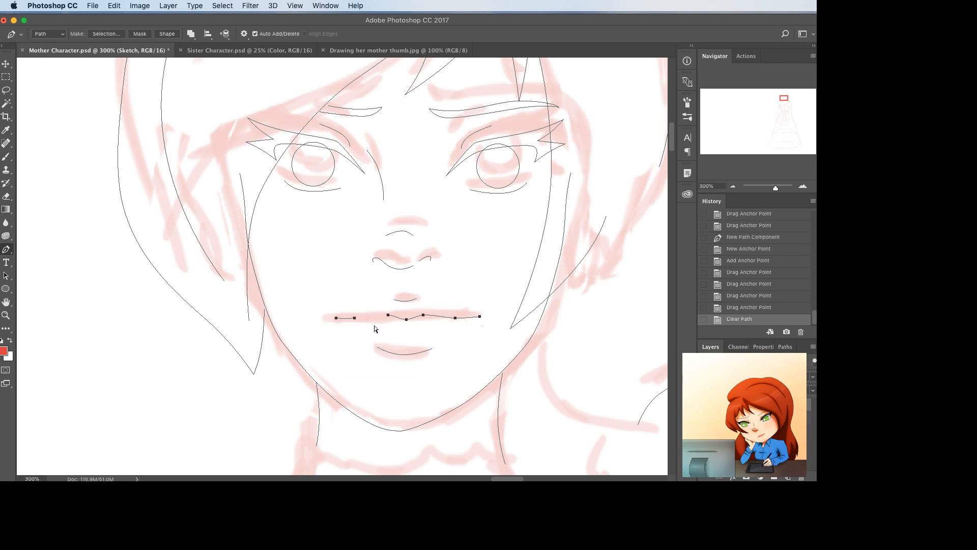
left_click_drag(388, 315, 374, 316)
left_click(377, 315)
left_click(572, 390, "super")
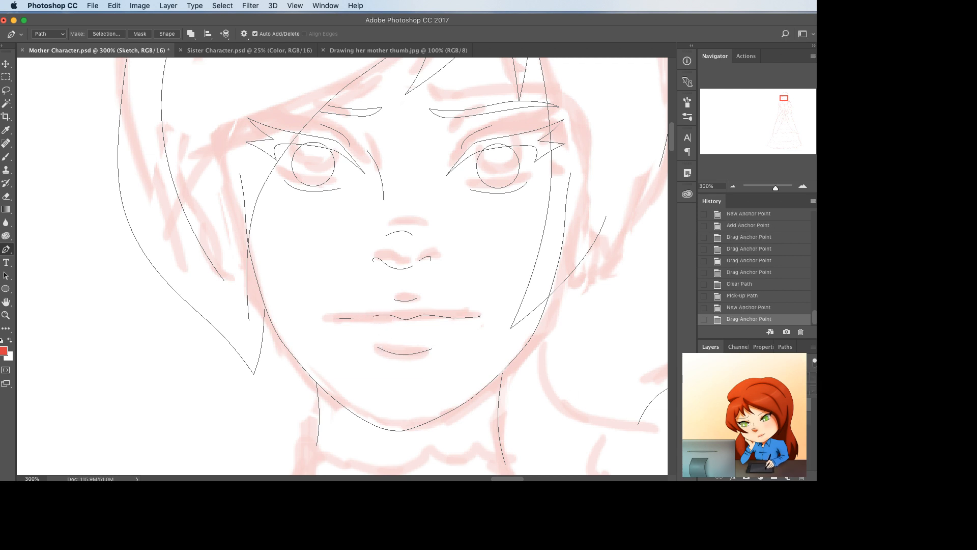
- Hide the rough sketch and fine-tune the anchor point at the mouth line's central dip
left_click(704, 404)
scroll(427, 396, "down", 2)
scroll(424, 393, "up", 4)
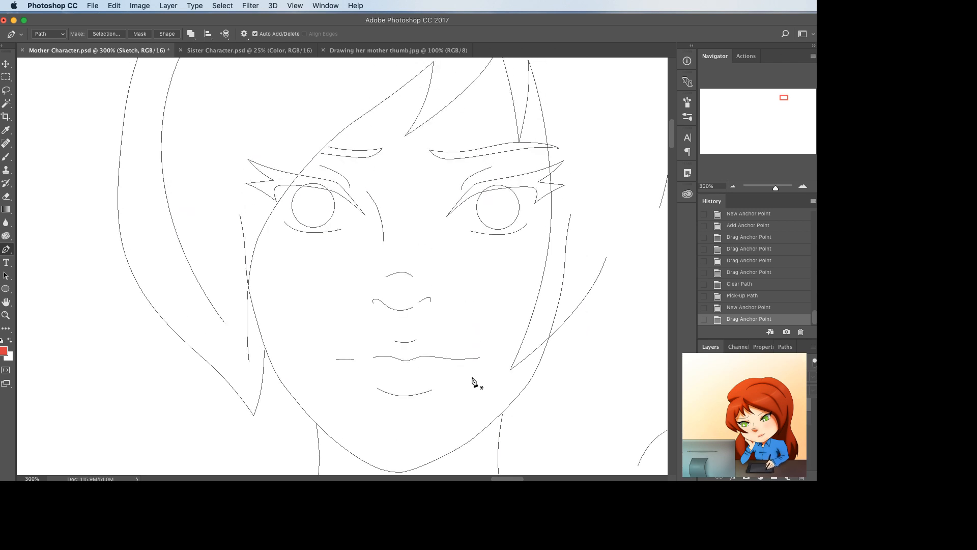
left_click(404, 361, "super")
left_click_drag(406, 360, 406, 361)
left_click(409, 375, "super")
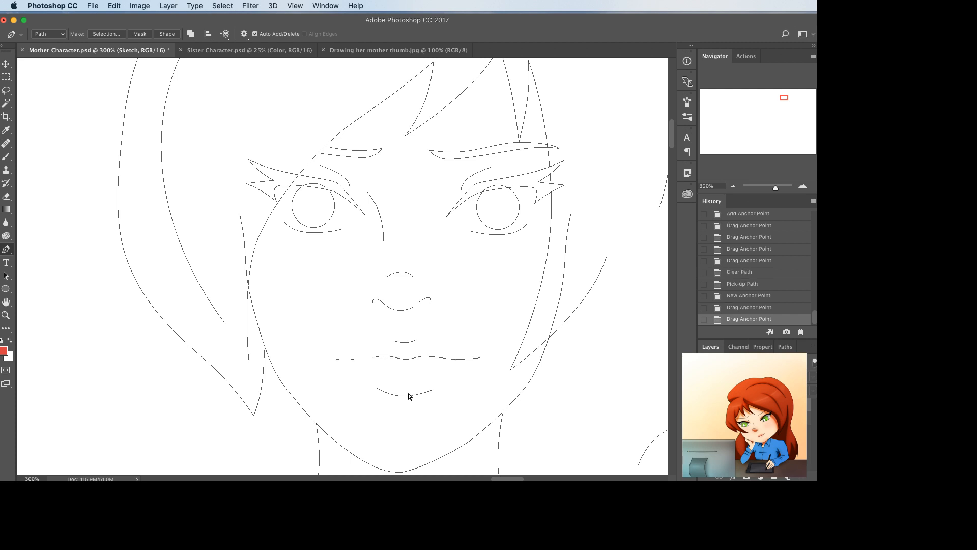
- Delete the segment leading into the central dip and join all the mouth pieces into one continuous line
left_click(403, 359, "super")
key("Delete")
left_click(374, 357)
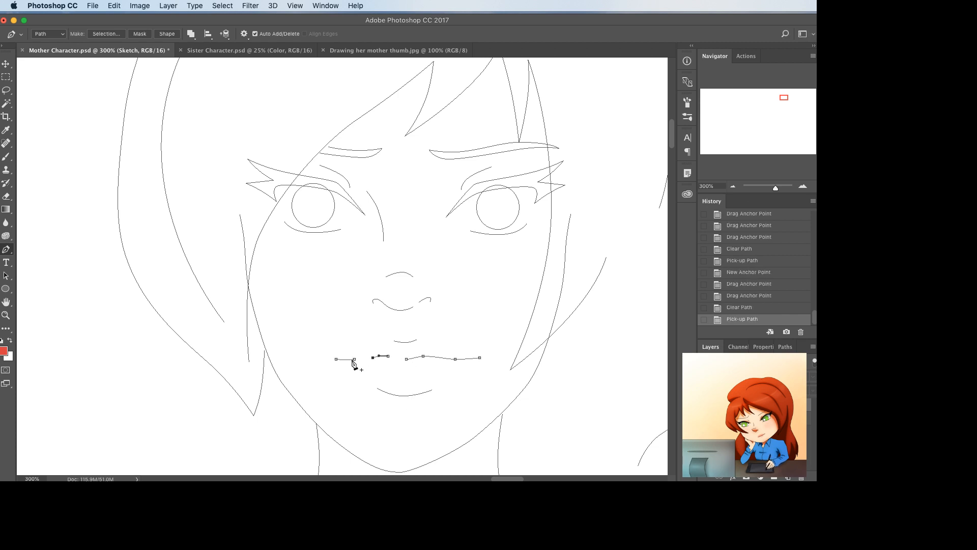
left_click(355, 358)
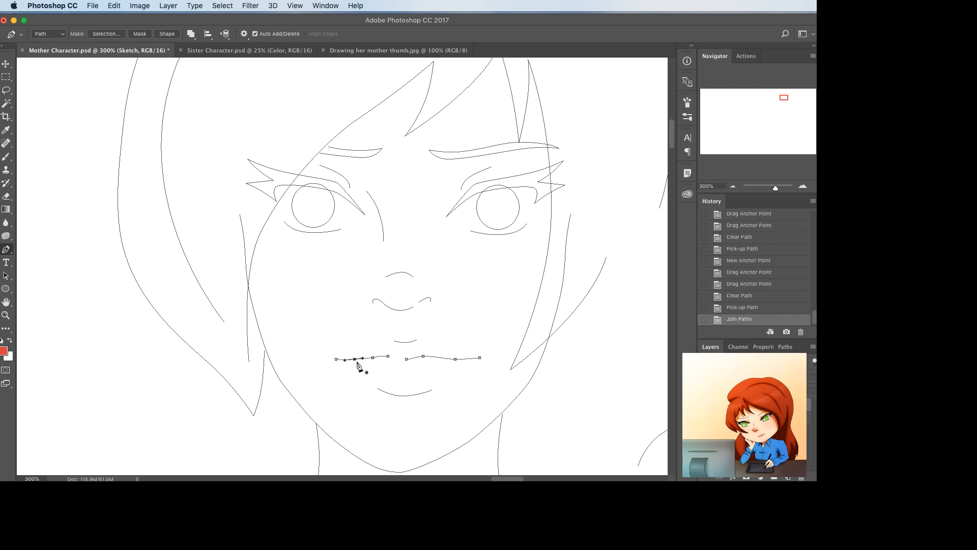
left_click(388, 356)
left_click(406, 359)
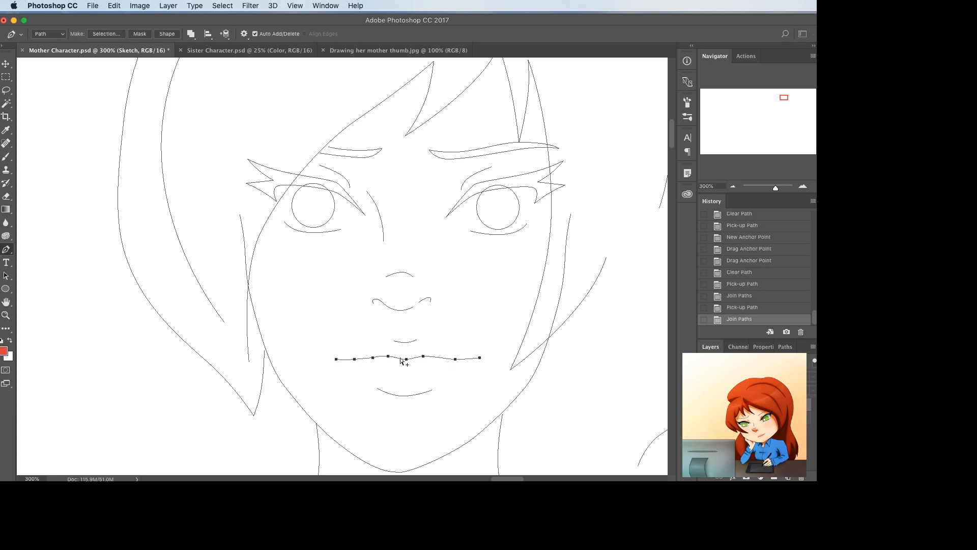
- Narrow the mouth line from both ends with Free Transform and pull both mouth corners downward
key("ctrl+t")
left_click_drag(480, 357, 467, 359)
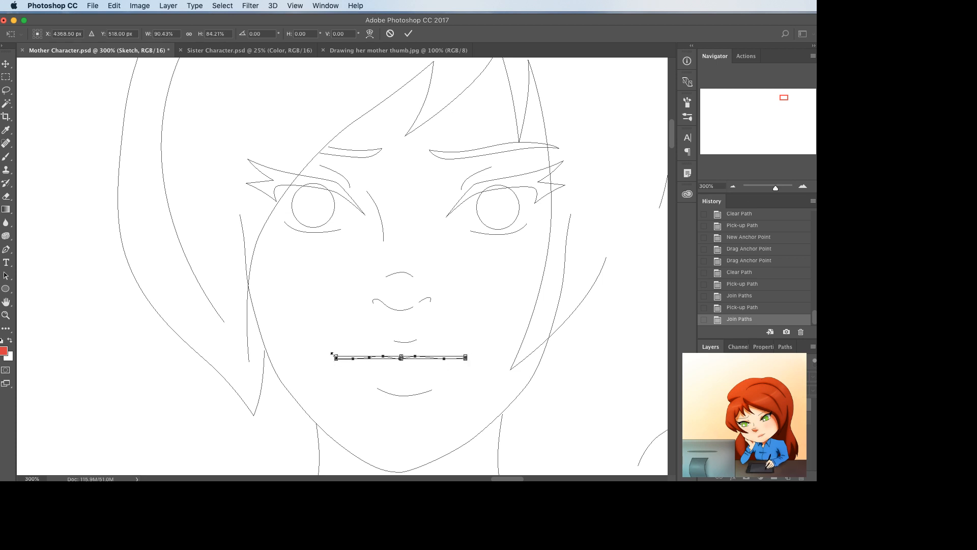
left_click_drag(333, 357, 348, 358)
key("Return")
left_click_drag(465, 357, 471, 364)
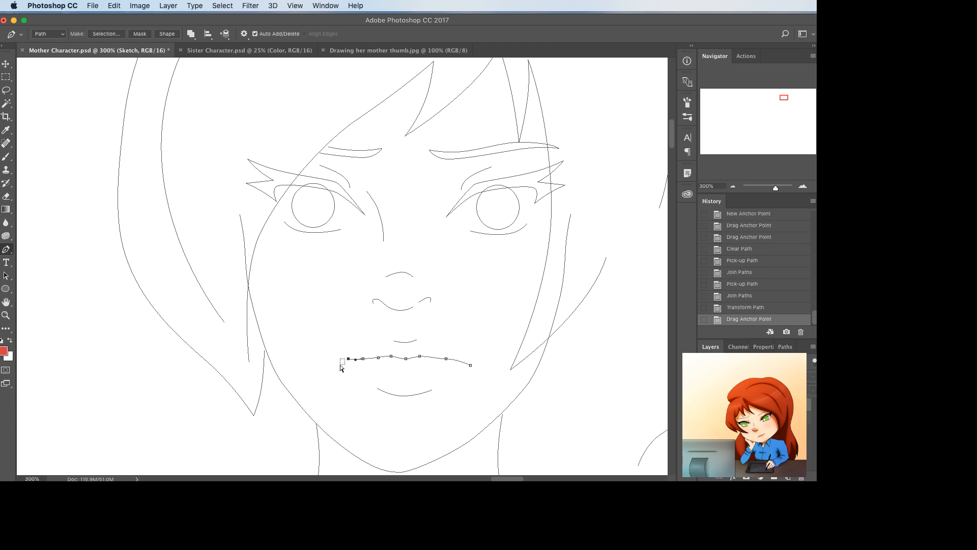
left_click_drag(348, 358, 342, 366)
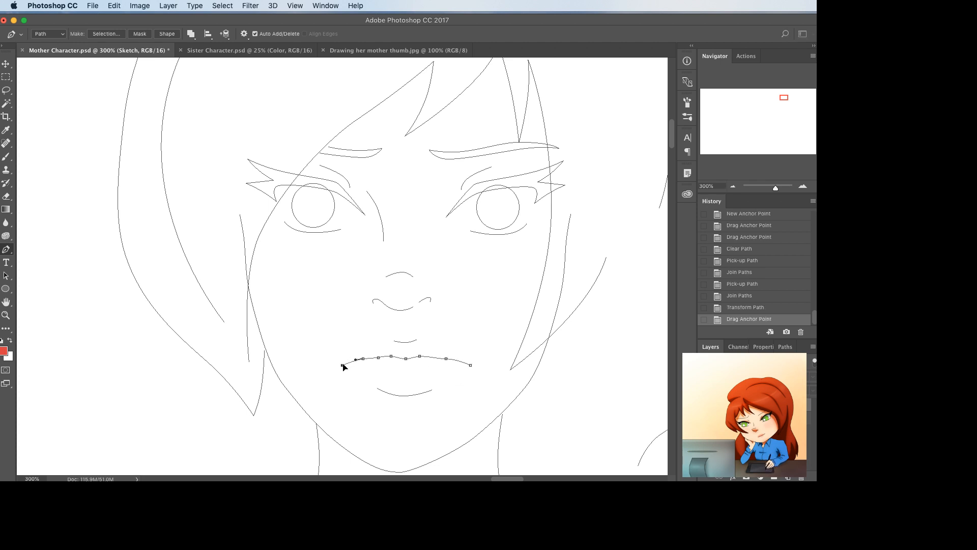
- Raise the chin slightly by shortening the face outline with Free Transform
left_click(437, 395, "super")
scroll(445, 402, "down", 3)
scroll(464, 403, "up", 3)
scroll(464, 405, "left", 2)
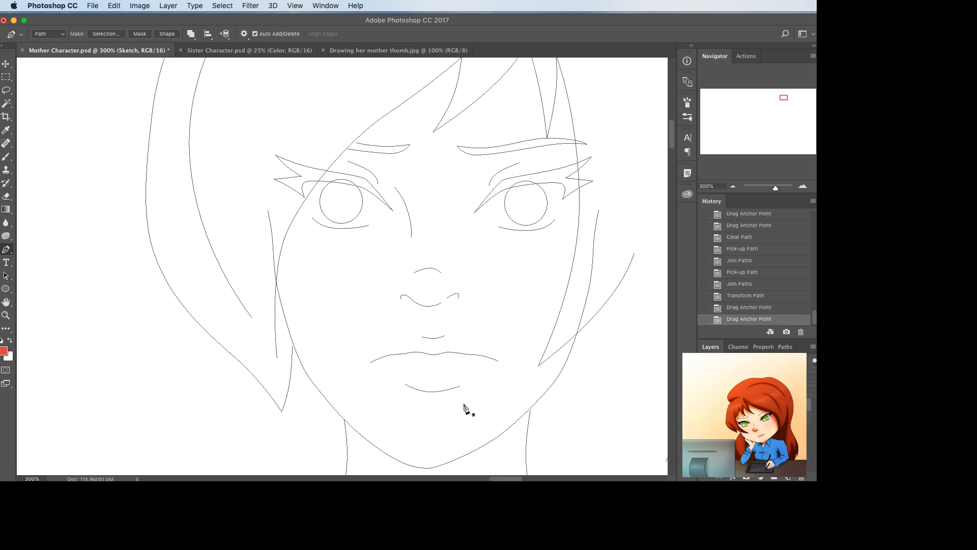
key("super+minus")
key("super+minus")
key("super+minus")
key("super+minus")
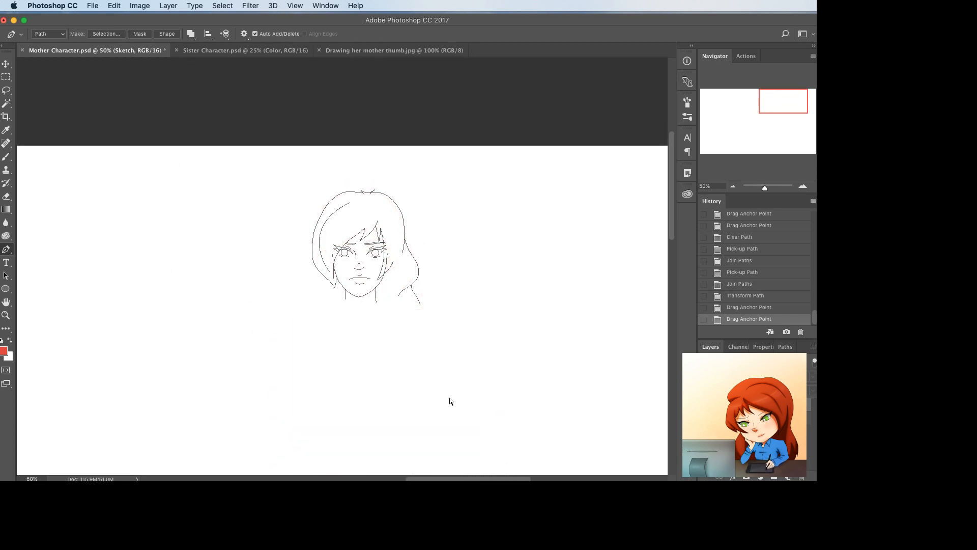
key("super+plus")
key("super+plus")
key("super+plus")
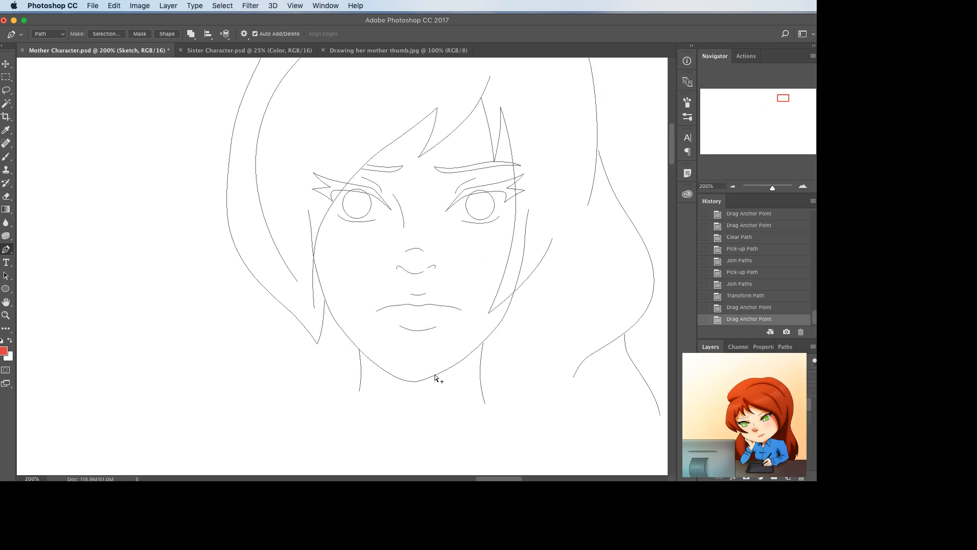
key("super+t")
left_click_drag(417, 381, 418, 378)
key("Return")
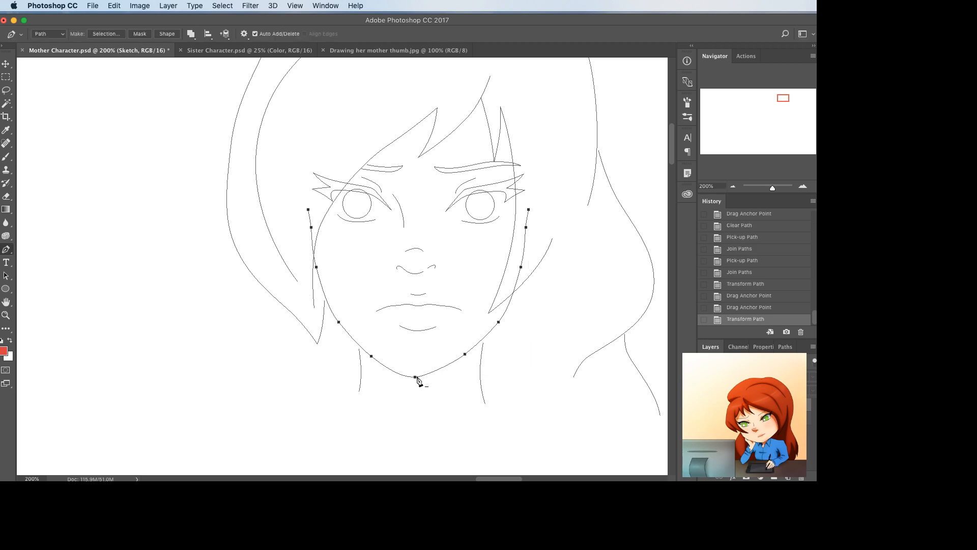
- Delete the surplus anchor point between the central dip and the corner on each side of the mouth line
left_click(389, 307, "super")
left_click(409, 311, "super")
left_click(388, 306)
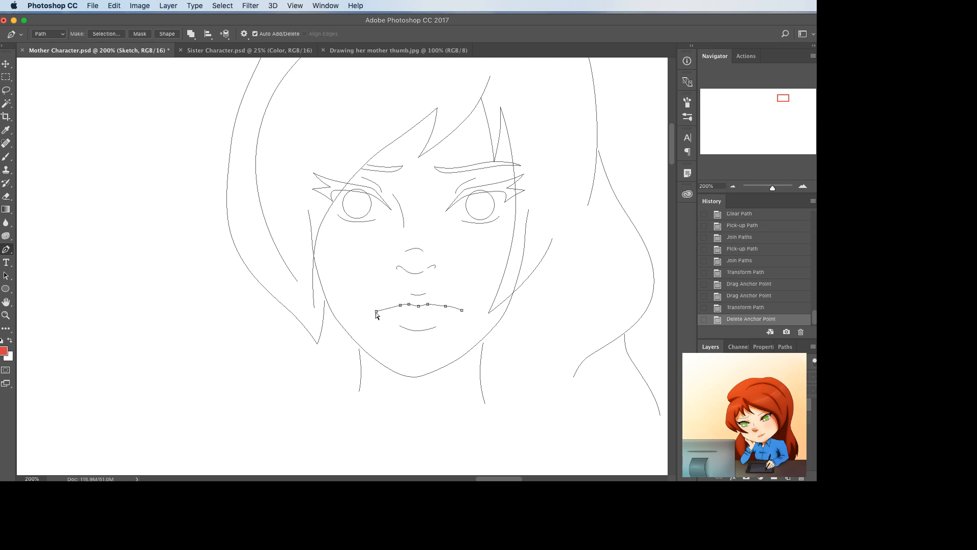
left_click_drag(375, 311, 399, 304)
key("super+z")
left_click(446, 306)
- Remove another extra anchor point beside the mouth's central dip and smooth the adjoining curve with its control handle
left_click(399, 305, "super")
left_click(395, 306)
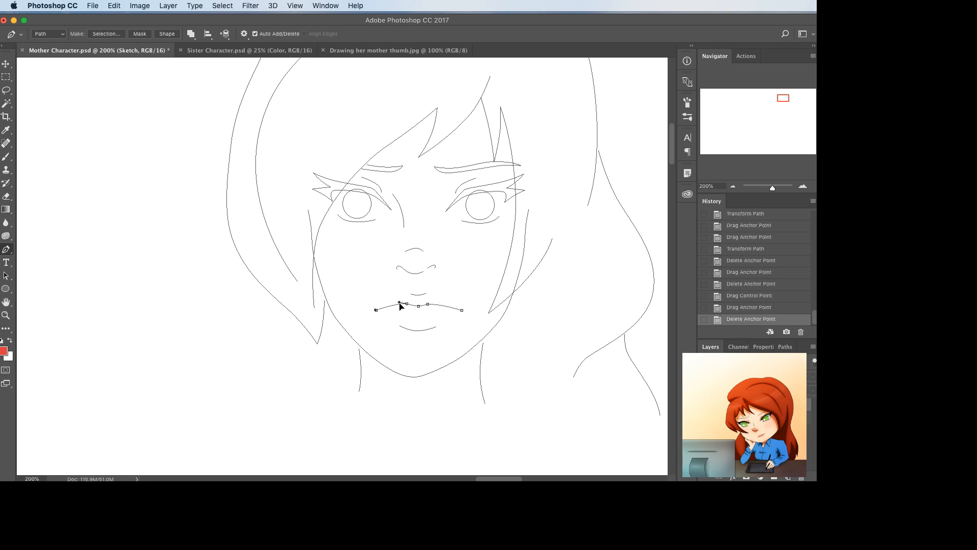
key("super+z")
left_click(408, 304, "super")
left_click_drag(402, 305, 403, 307)
scroll(487, 335, "left", 2)
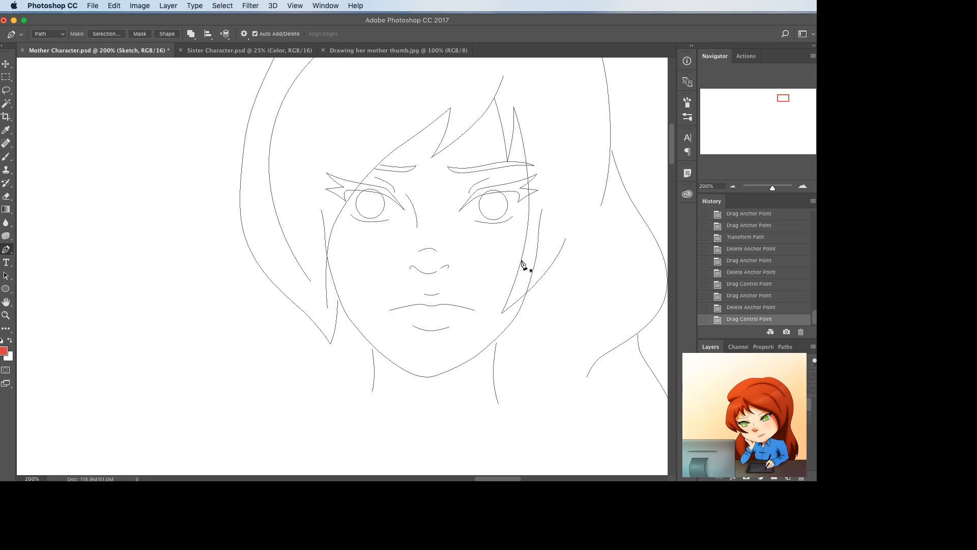
- Split the face outline where it meets the ponytail-side hair strand, delete the section above that point, and save the file
left_click(527, 294, "super")
left_click(525, 295)
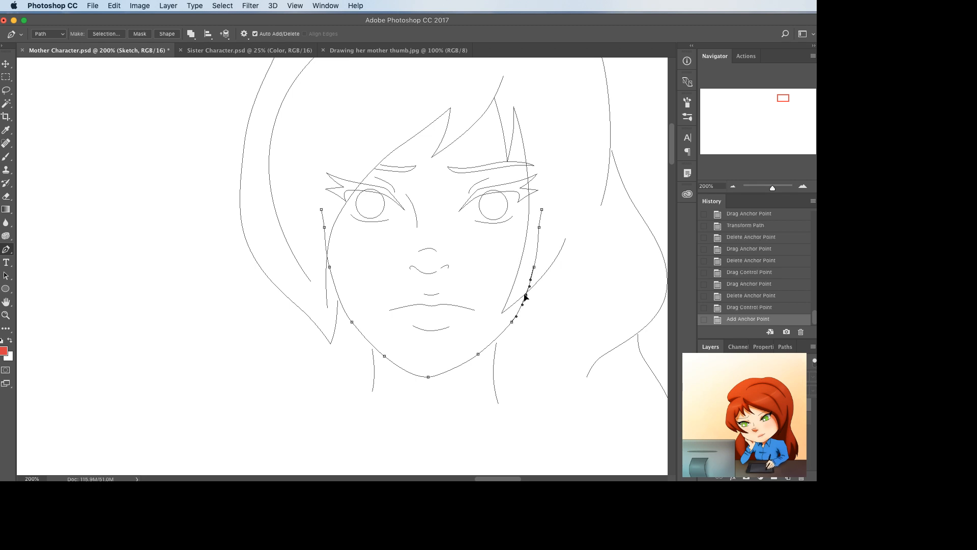
left_click(534, 267, "super")
left_click(540, 227, "shift+super")
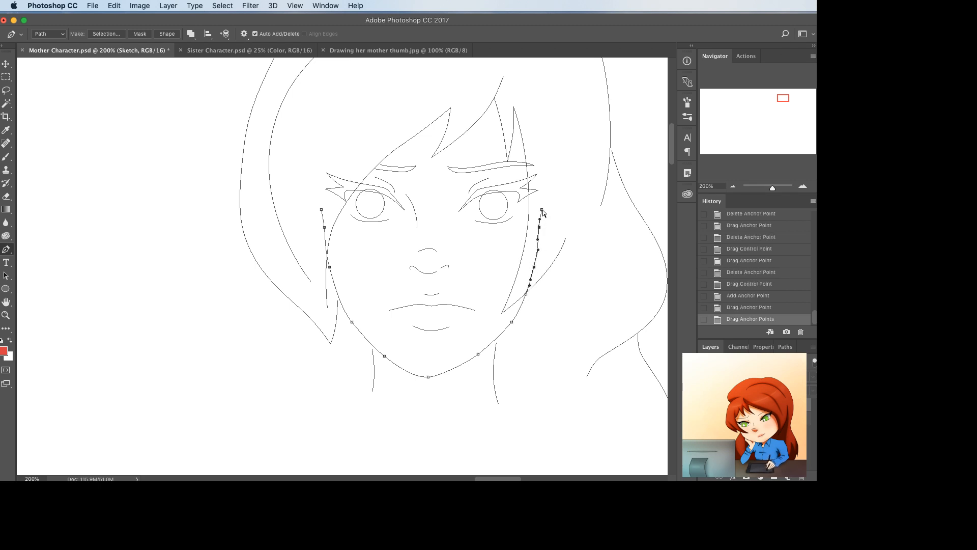
left_click(541, 210, "shift+super")
key("BackSpace")
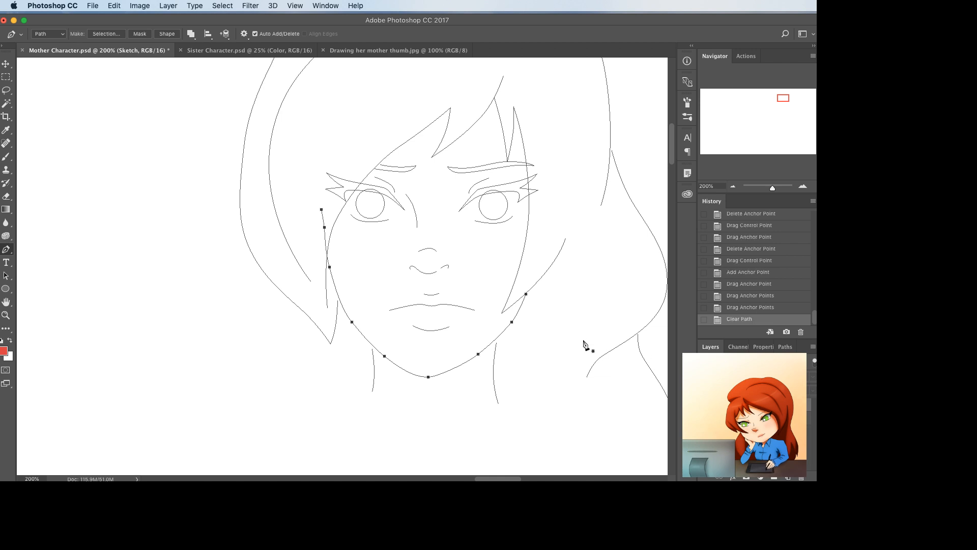
key("super+s")
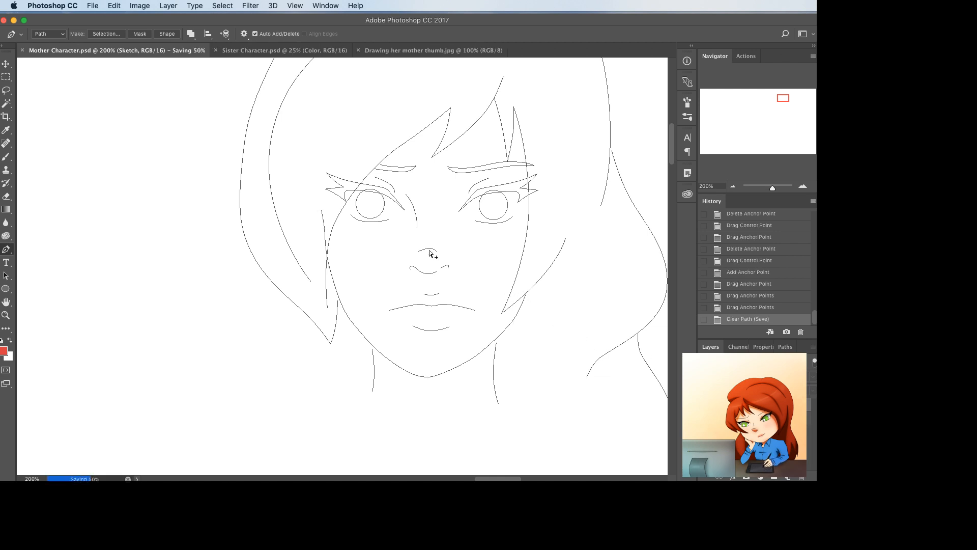
- Select the nose bridge, nose tip and nostril lines together, enlarge them slightly with Free Transform and move them down a little
left_click(429, 248, "super")
key("super+z")
left_click(425, 274, "shift+super")
left_click(426, 275, "alt+shift+super")
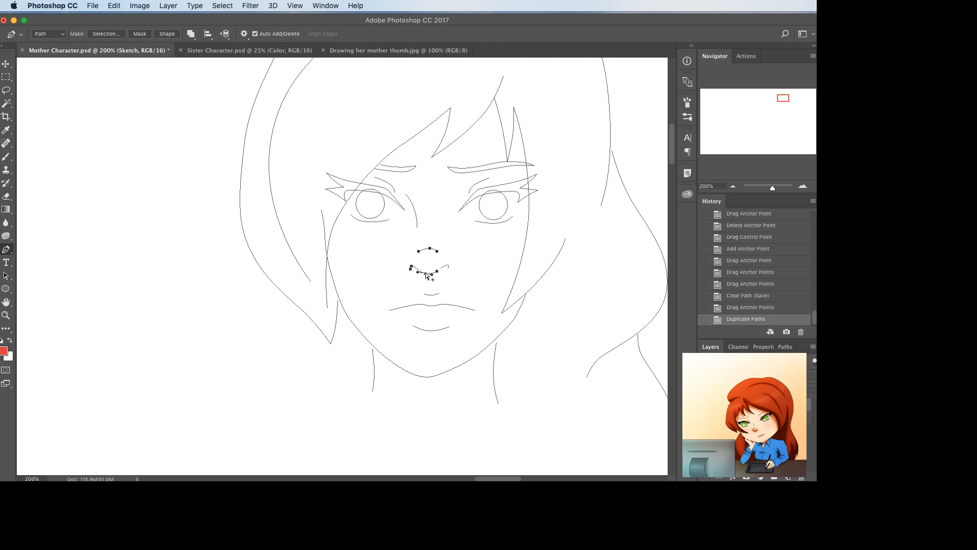
key("super+z")
left_click(447, 266, "alt+shift+super")
key("super+t")
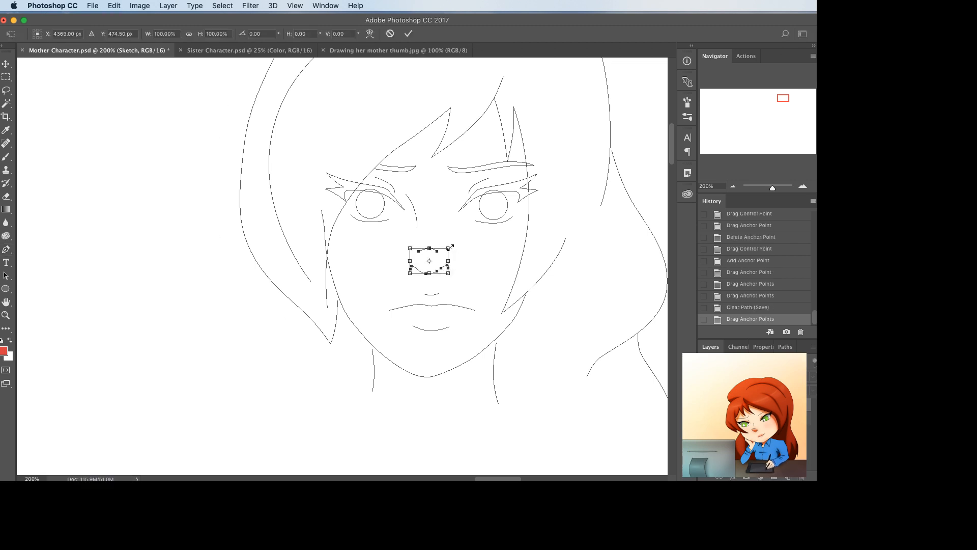
left_click_drag(450, 246, 452, 246)
left_click_drag(406, 275, 446, 270)
key("Return")
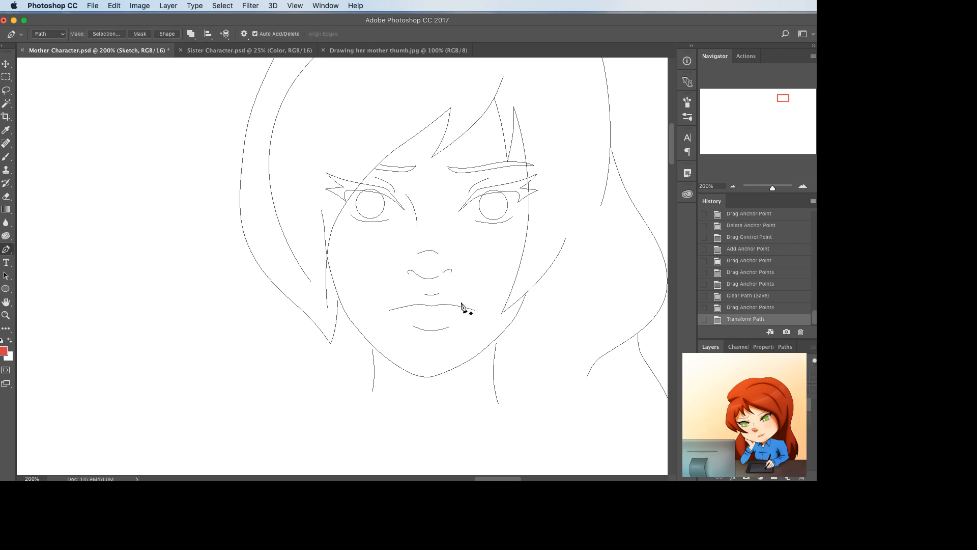
- Shrink both iris circles to about 93% with Free Transform and reposition each one within its eye
key("super+minus")
key("super+minus")
key("super+minus")
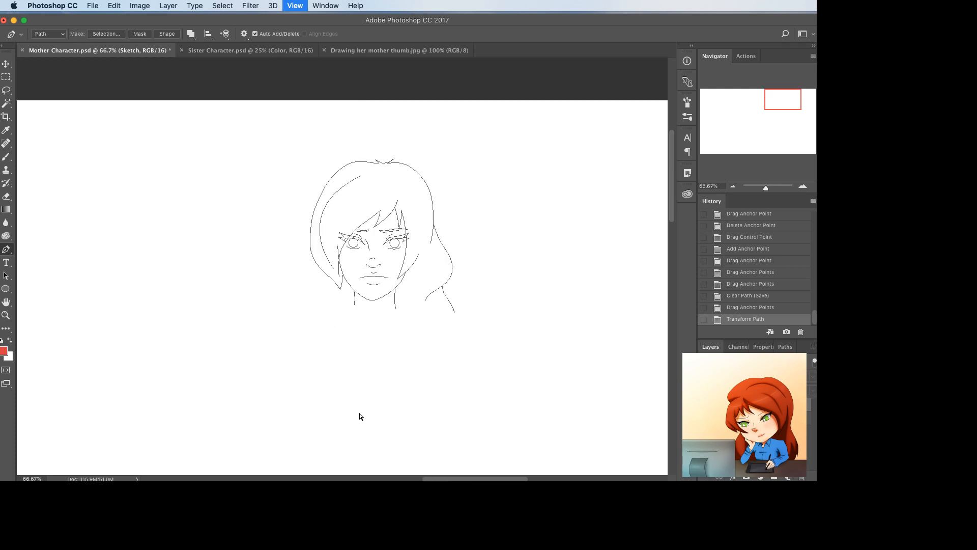
key("super+plus")
key("super+plus")
key("super+plus")
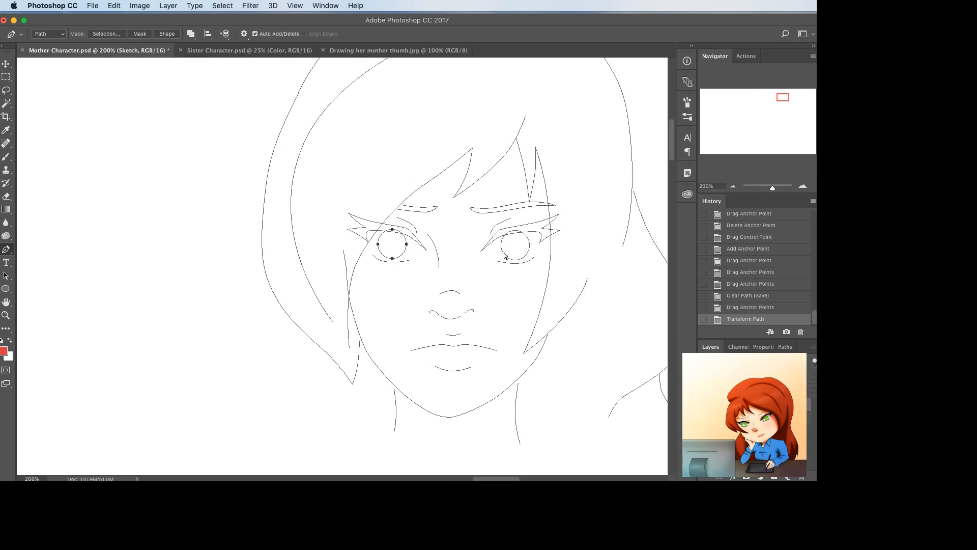
key("super+t")
left_click_drag(378, 259, 386, 248)
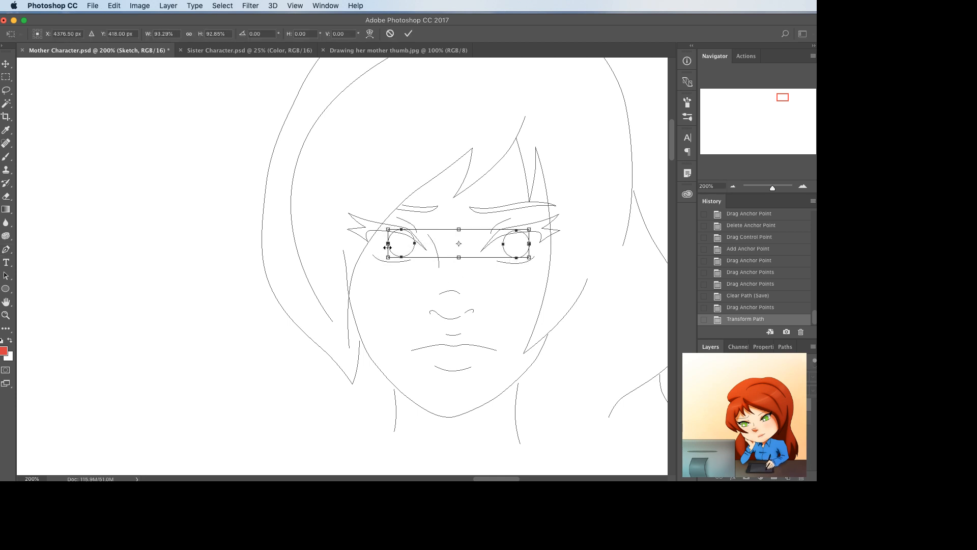
key("Return")
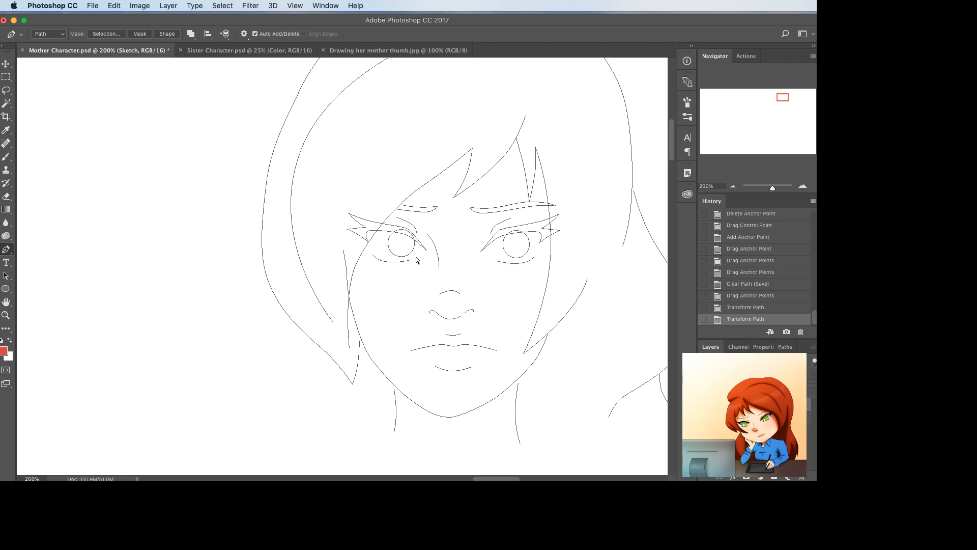
left_click_drag(519, 257, 523, 256)
left_click_drag(405, 254, 408, 257)
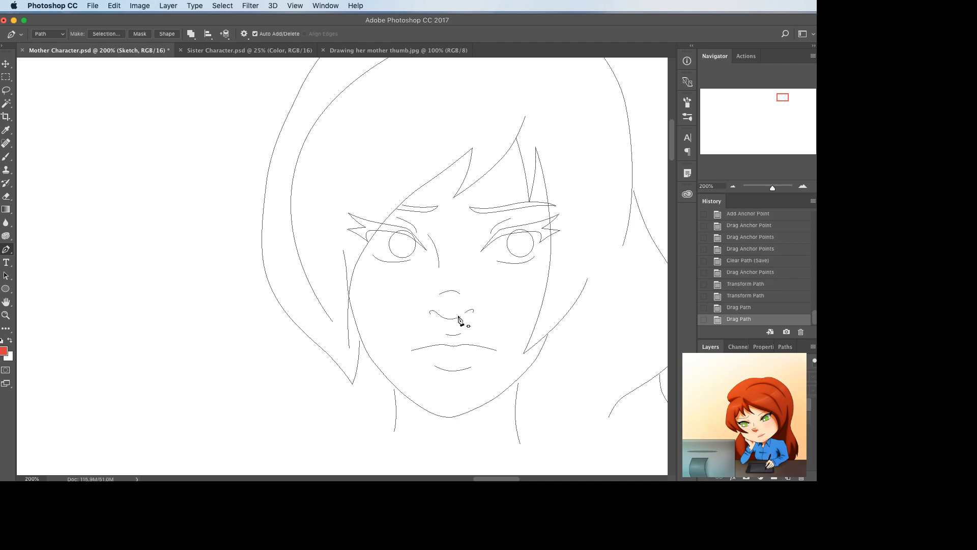
- Show the rough sketch again beneath the line-art paths
key("super+minus")
key("super+minus")
key("super+minus")
key("super+minus")
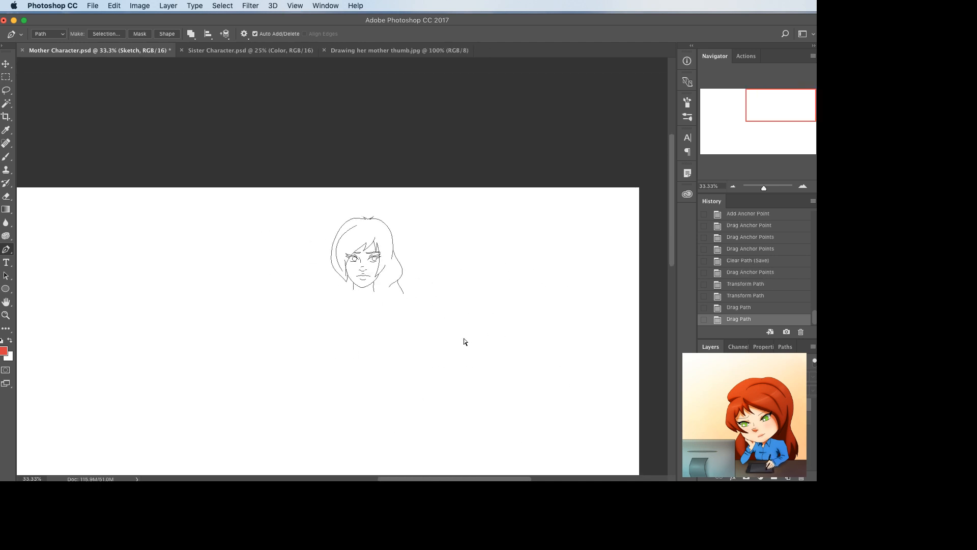
key("super+plus")
key("super+plus")
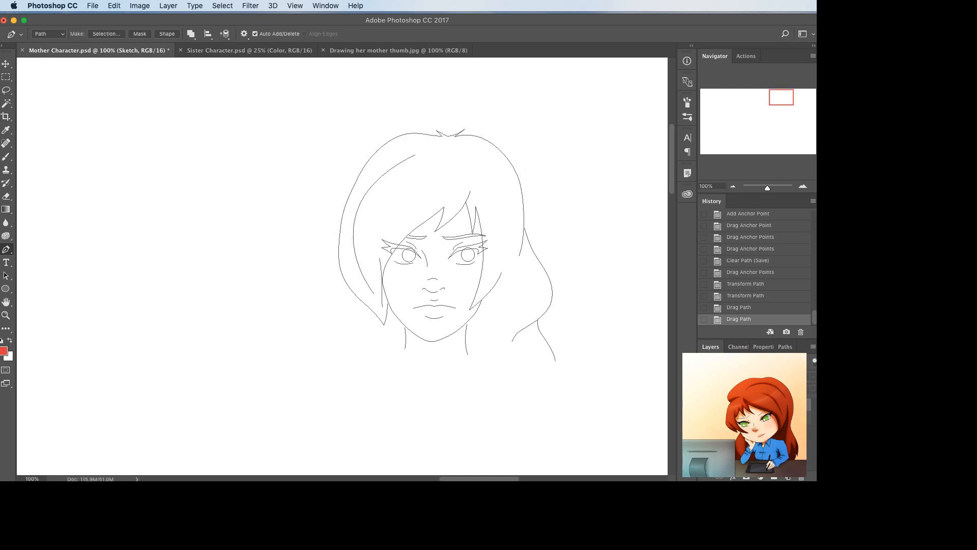
left_click(704, 404)
scroll(540, 370, "down", 2)
scroll(417, 341, "down", 1)
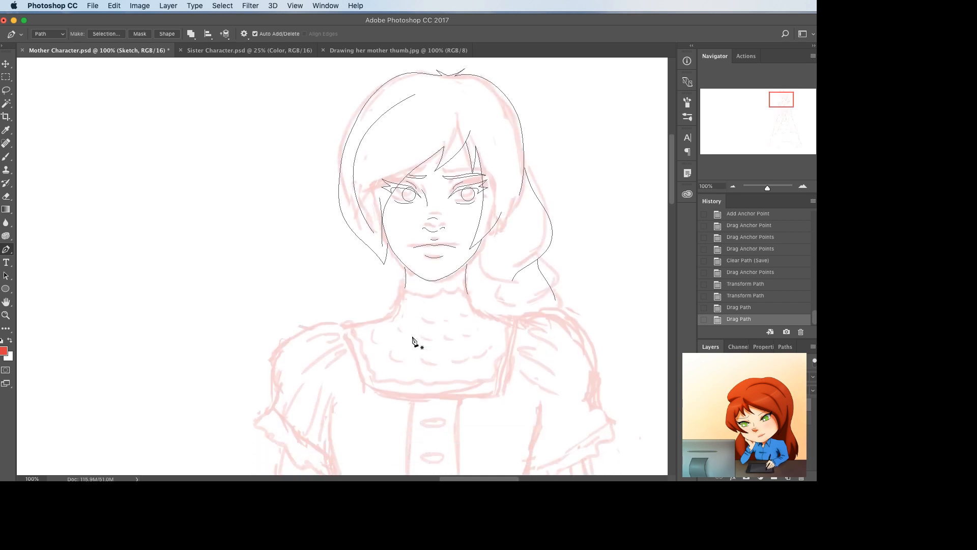
- Draw the collar side from the neck to the shoulder seam opposite the ponytail, bend it along the sketch, and save
key("super+plus")
scroll(481, 325, "down", 2)
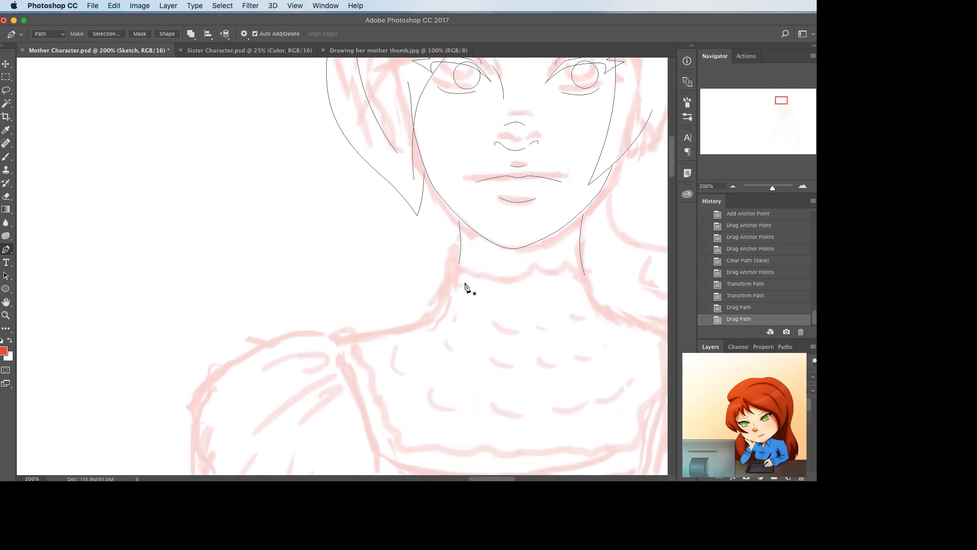
left_click(459, 253)
left_click(343, 340)
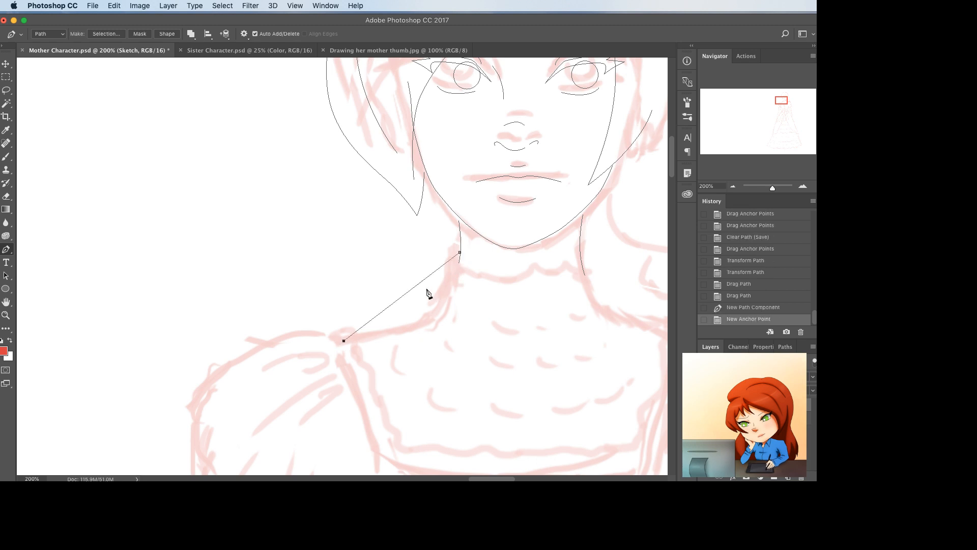
left_click_drag(415, 285, 409, 331)
left_click(409, 328)
key("super+s")
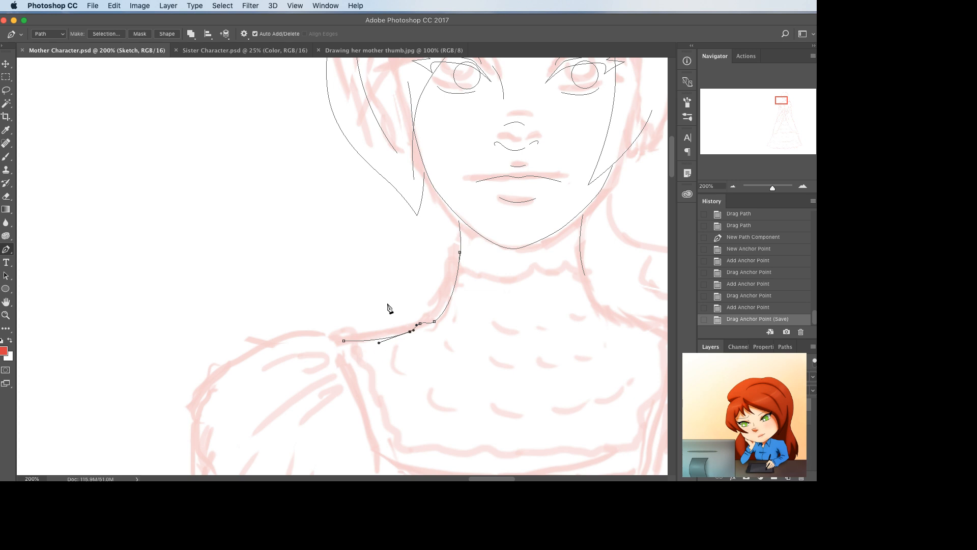
- Add and shift anchor points along the collar and shoulder line to give the fabric edge gentle waves
left_click(396, 336)
left_click_drag(396, 336, 365, 340)
left_click(380, 334)
left_click(365, 336)
left_click(444, 311, "super")
left_click(444, 311)
left_click_drag(445, 311, 458, 263)
left_click(449, 299)
left_click(453, 288)
key("super+z")
key("super+z")
- Draw a straight path across the front of the neck for the collar's upper edge
left_click(462, 270, "super")
left_click(458, 265)
left_click(539, 269)
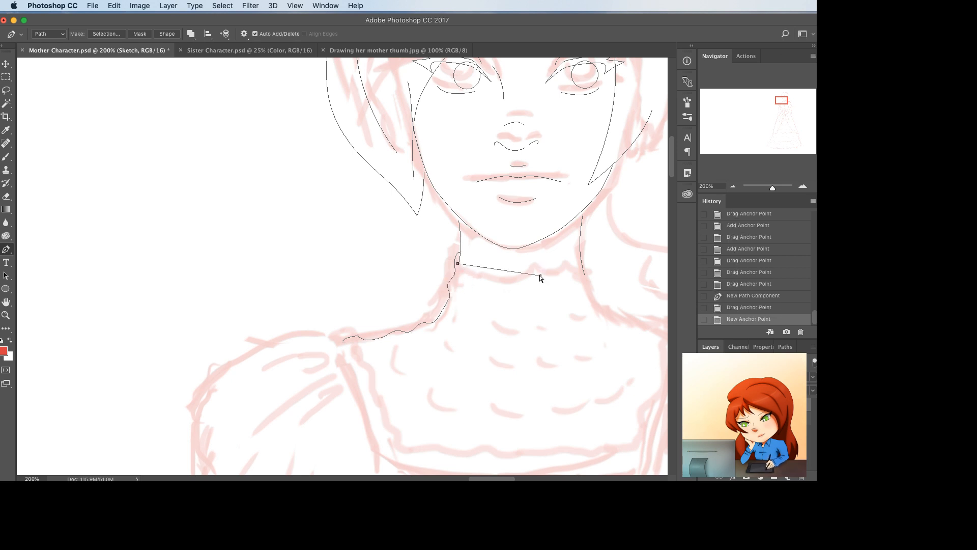
left_click_drag(538, 270, 579, 266)
- Delete two surplus anchor points on the upper collar side opposite the ponytail and shape its top into a rounded corner
left_click(448, 284)
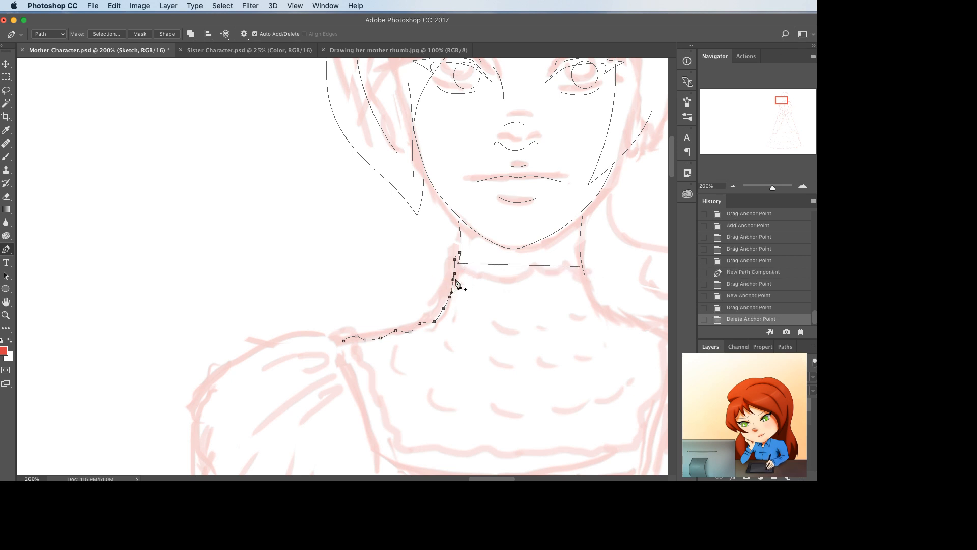
left_click(454, 274)
left_click(454, 259, "super")
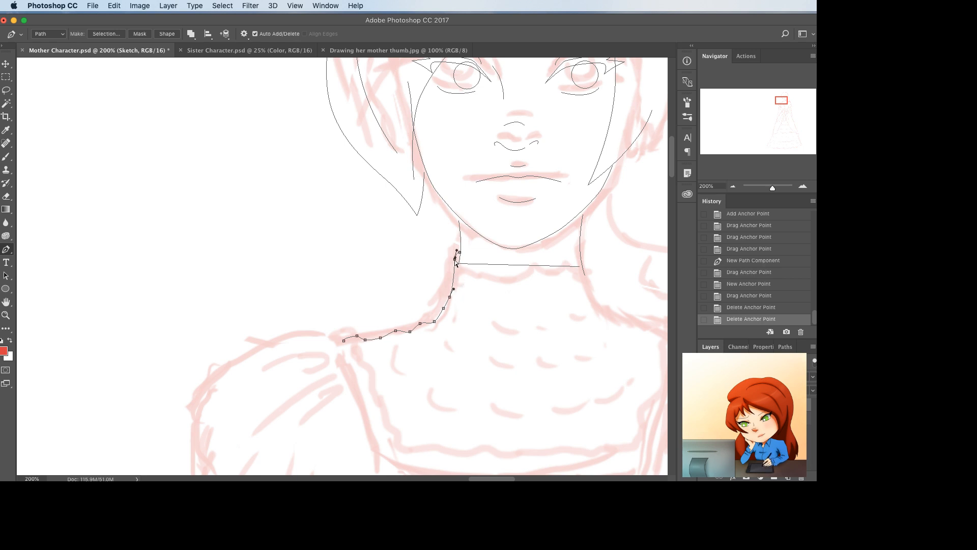
mouse_move(455, 259)
left_mouse_down()
mouse_move(445, 265)
mouse_move(508, 273)
mouse_move(449, 259)
left_mouse_up()
- Bend the collar's upper edge downward at its middle and extend both ends outward past the neck lines
left_click(500, 265)
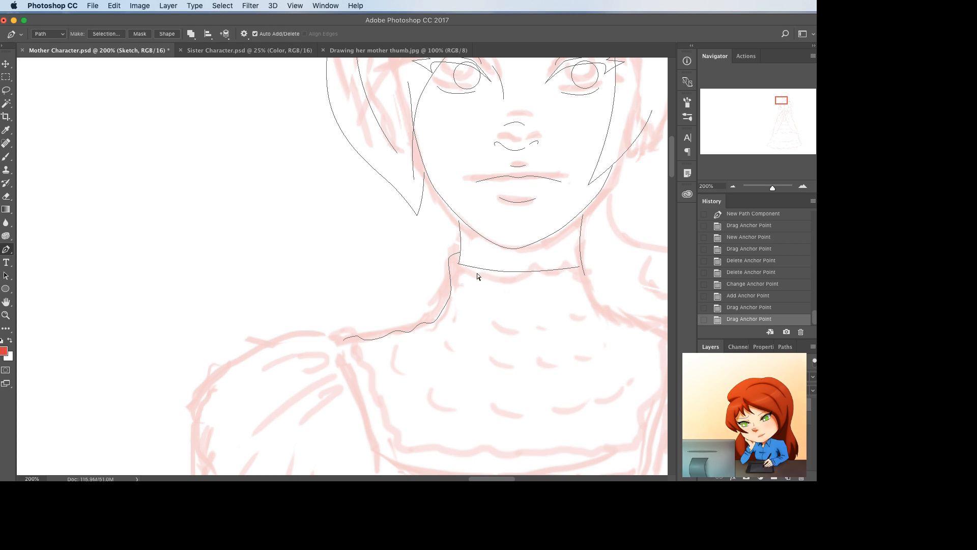
left_click(465, 266, "ctrl")
left_click_drag(452, 263, 454, 262)
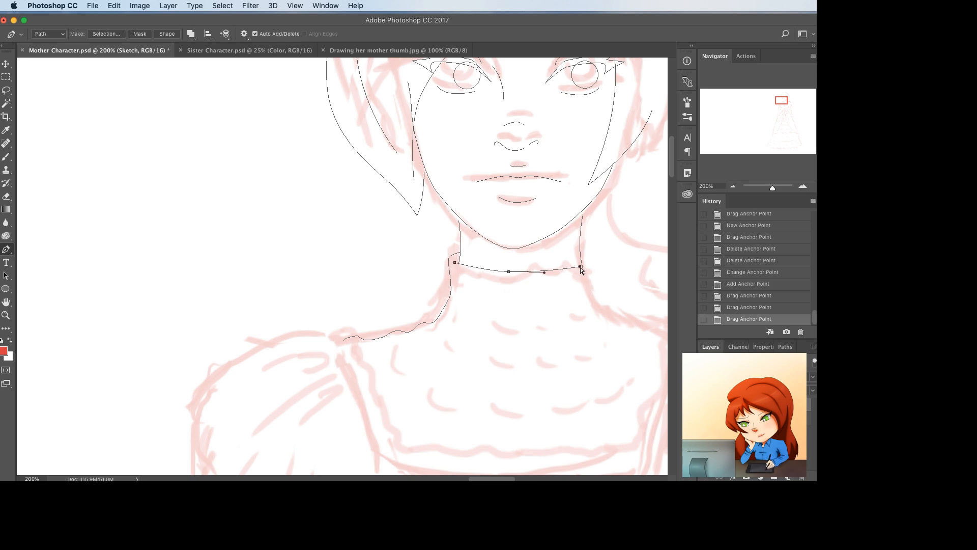
left_click_drag(580, 266, 590, 266)
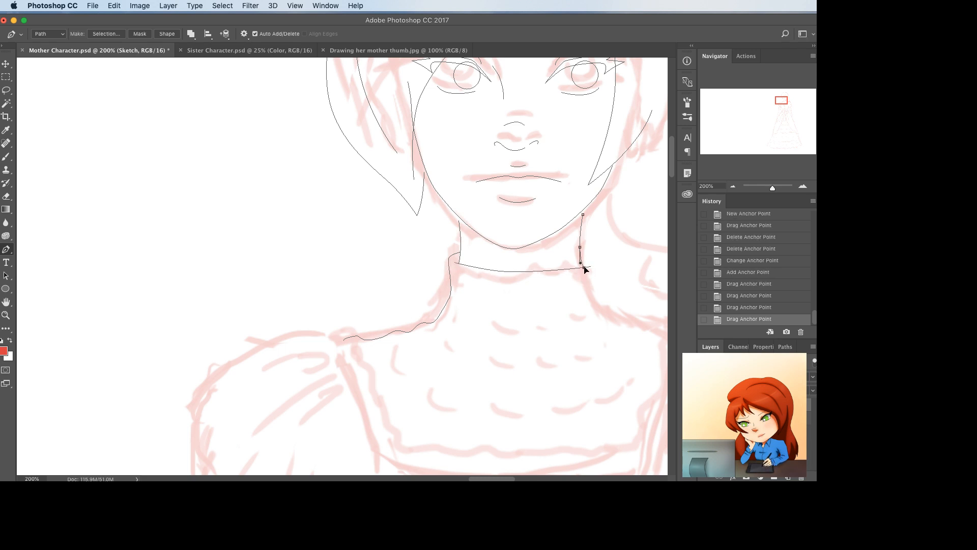
- Draw the ponytail-side collar edge down from the neck line and push its top outward into a corner
left_click(580, 254)
scroll(586, 260, "right", 4)
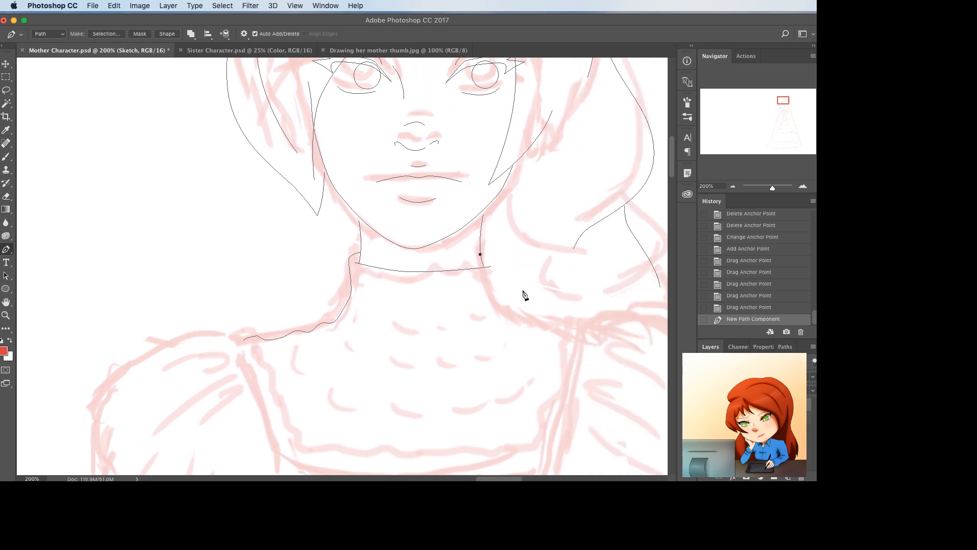
left_click(499, 315)
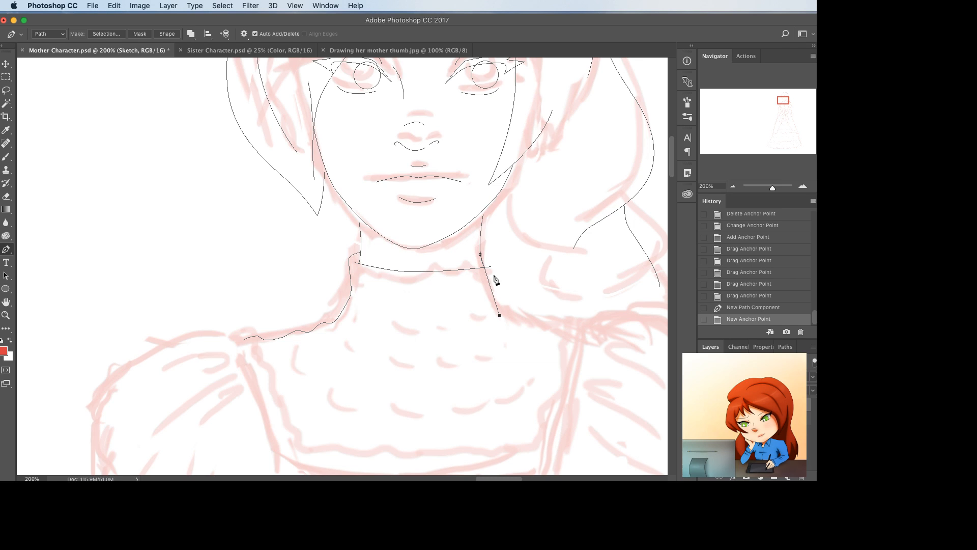
left_click(489, 282)
left_click(489, 282, "alt")
mouse_move(488, 281)
left_mouse_down()
mouse_move(496, 261)
mouse_move(486, 257)
mouse_move(494, 266)
left_mouse_up()
left_click(495, 273)
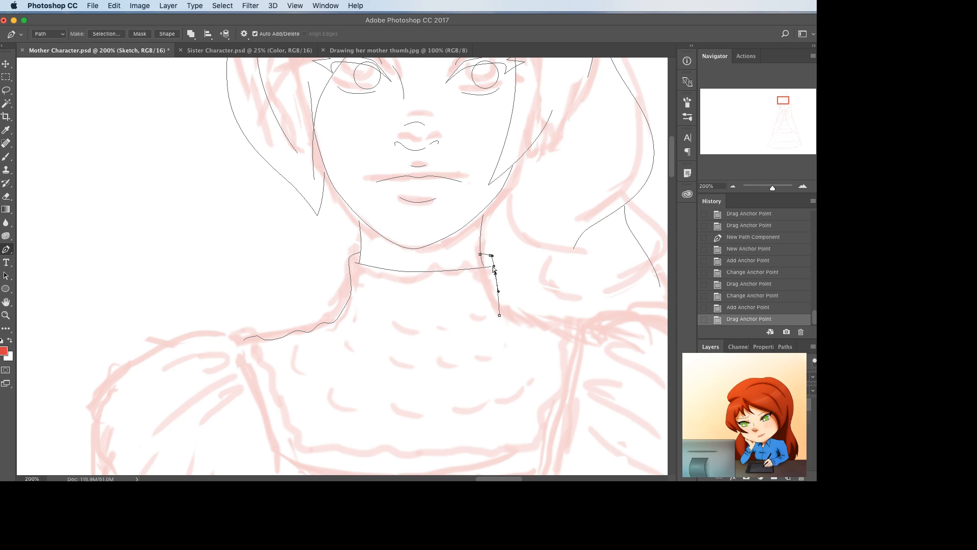
- Curve the ponytail-side collar edge inward along the neck and flare its lower end out toward the shoulder
left_click(491, 266, "ctrl")
left_click(494, 274, "super")
left_click_drag(487, 265, 494, 274)
left_click(496, 277)
key("super+z")
mouse_move(499, 315)
left_mouse_down()
mouse_move(512, 316)
mouse_move(498, 302)
left_mouse_up()
left_click(502, 297)
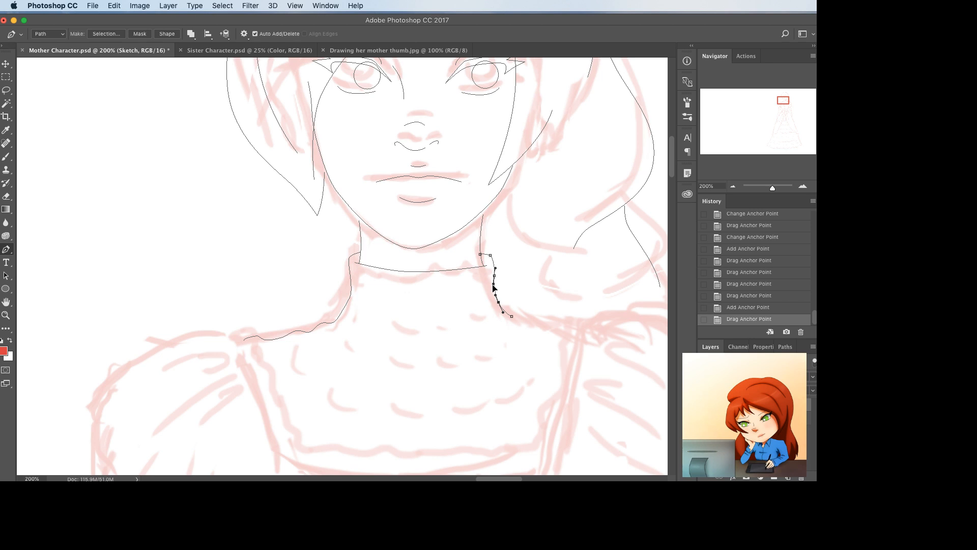
left_click_drag(493, 284, 493, 275)
left_click(523, 292, "super")
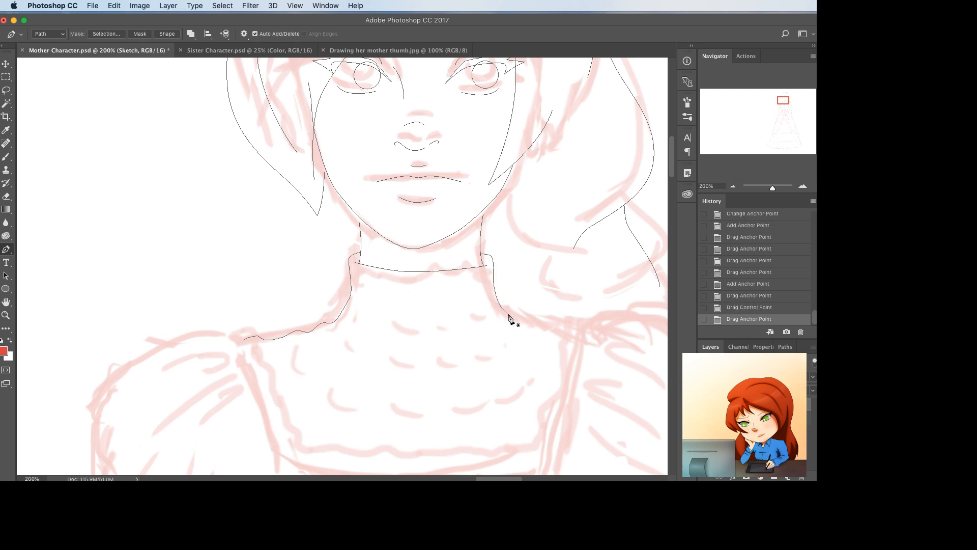
- Extend the ponytail-side collar path along the shoulder to the sleeve seam and shape it into small ruffle waves
left_click(511, 317)
left_click(592, 331)
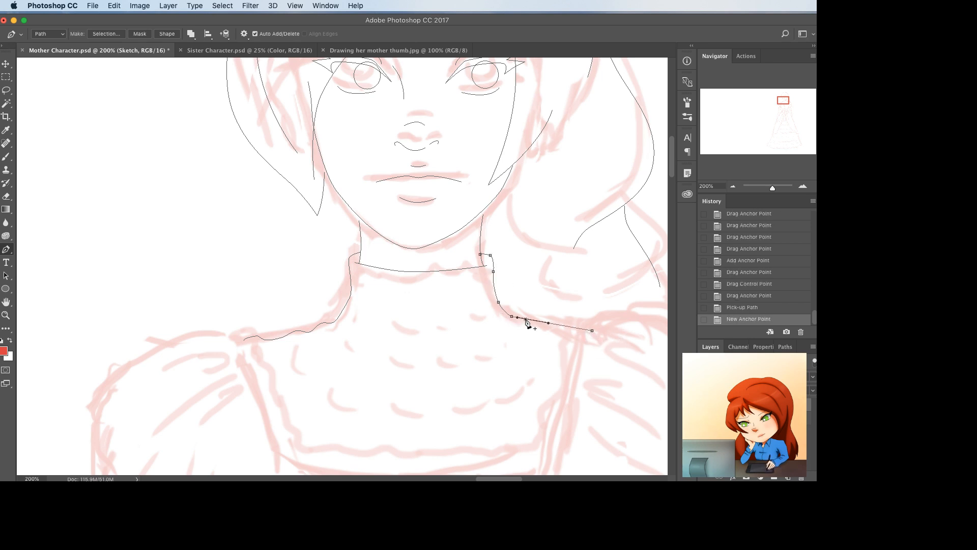
left_click(525, 319)
left_click_drag(525, 319, 581, 330)
left_click(539, 320)
left_click(552, 324)
left_click(566, 325)
left_click(566, 325)
left_click(580, 330)
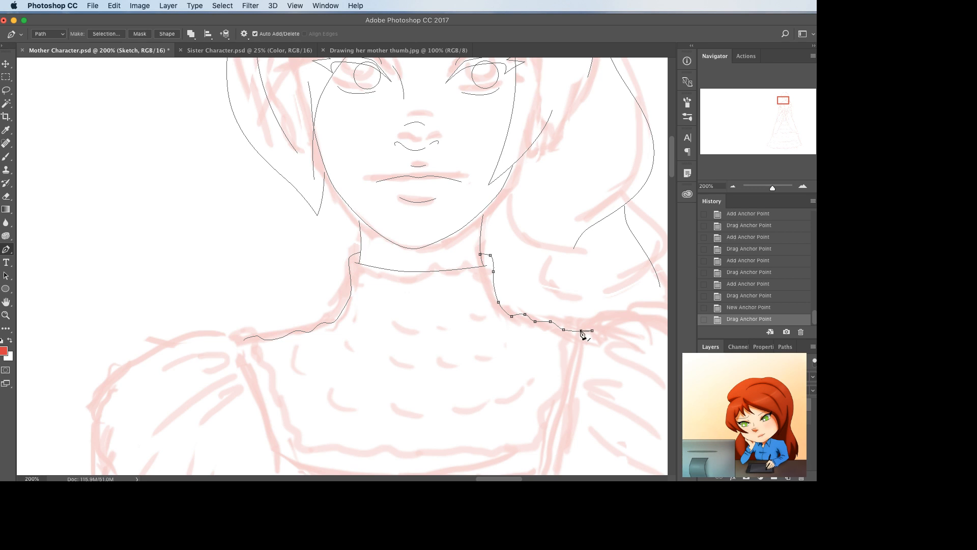
key("BackSpace")
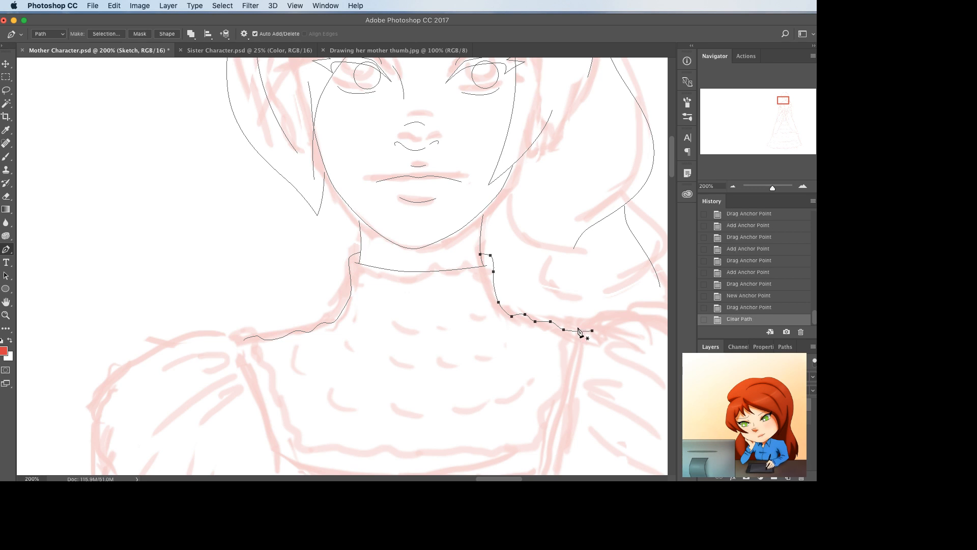
- Trace the puffed sleeve's outer outline opposite the ponytail, from the shoulder seam down to the cuff, curving it along the sketch
key("super+minus")
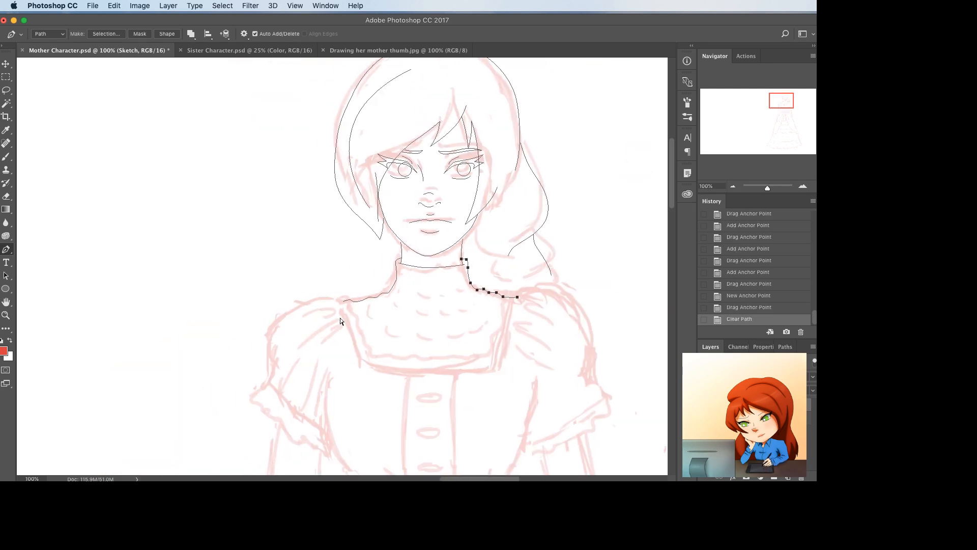
key("super+plus")
scroll(340, 317, "left", 3)
scroll(340, 317, "down", 2)
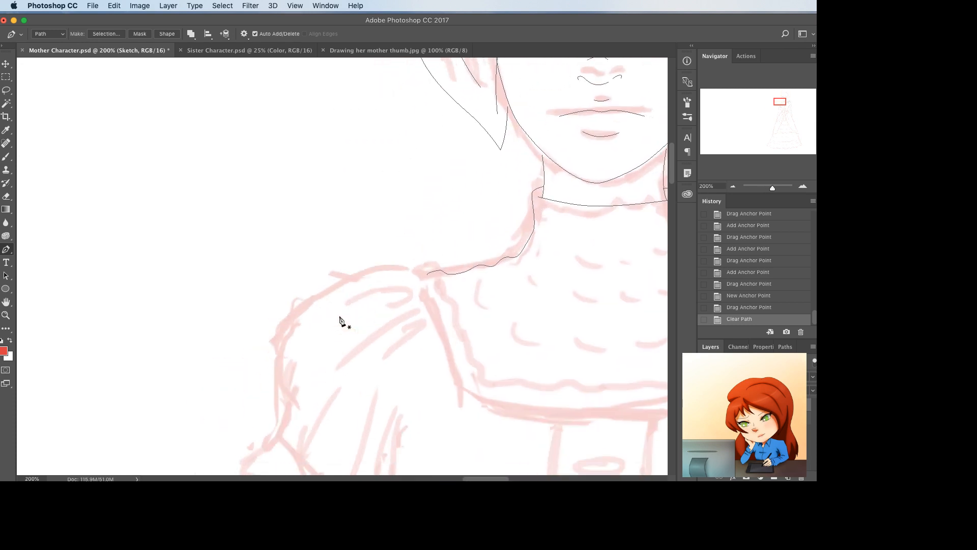
left_click(425, 276)
scroll(429, 279, "down", 5)
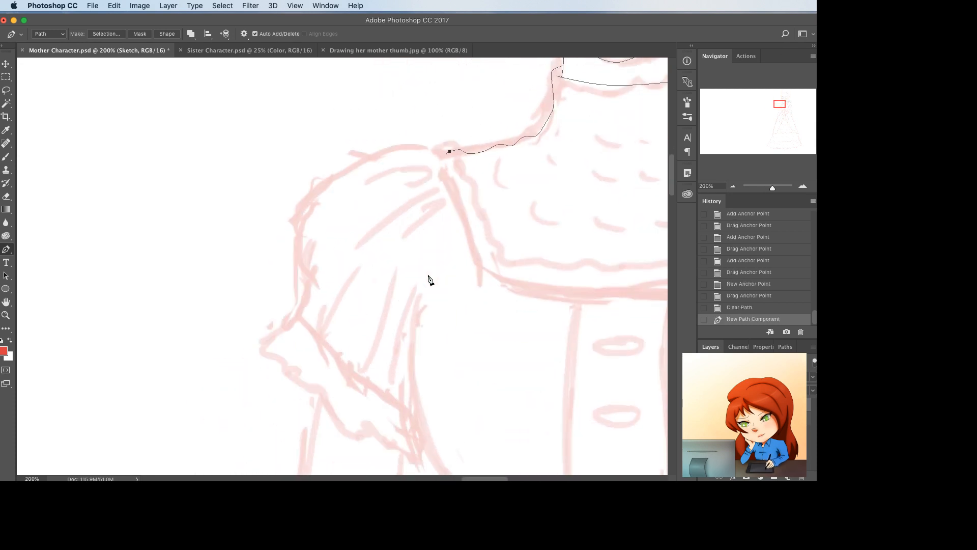
left_click(298, 311)
scroll(336, 306, "up", 2)
left_click_drag(373, 282, 309, 240)
left_click_drag(395, 200, 360, 213)
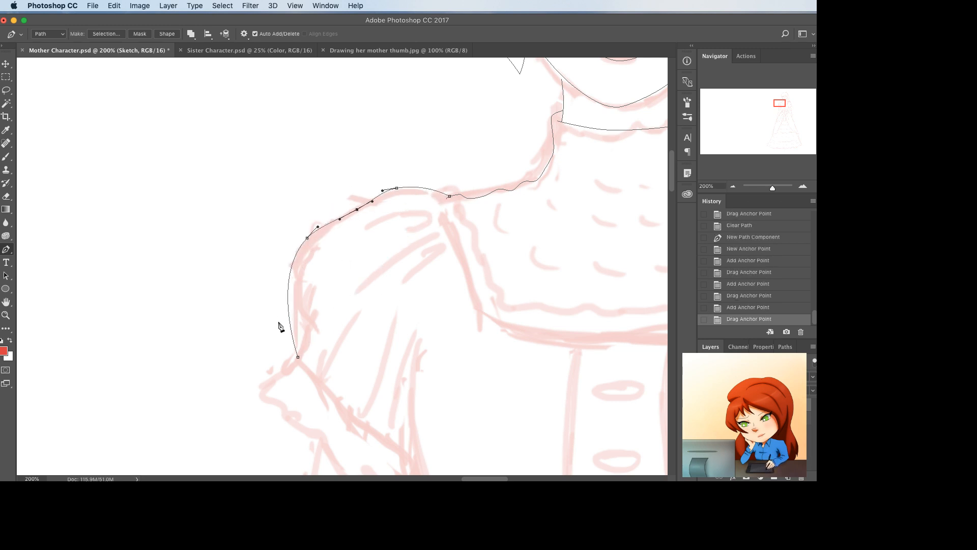
left_click_drag(292, 324, 298, 321)
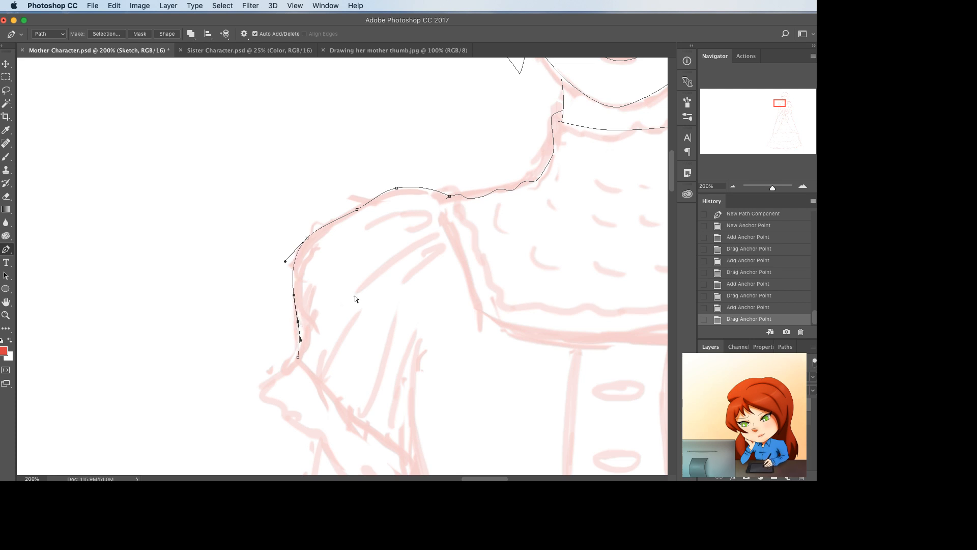
key("Escape")
- Draw the top fold of the sleeve opposite the ponytail as a hooked curve turning back near the shoulder seam
left_click(368, 227)
left_click(411, 231)
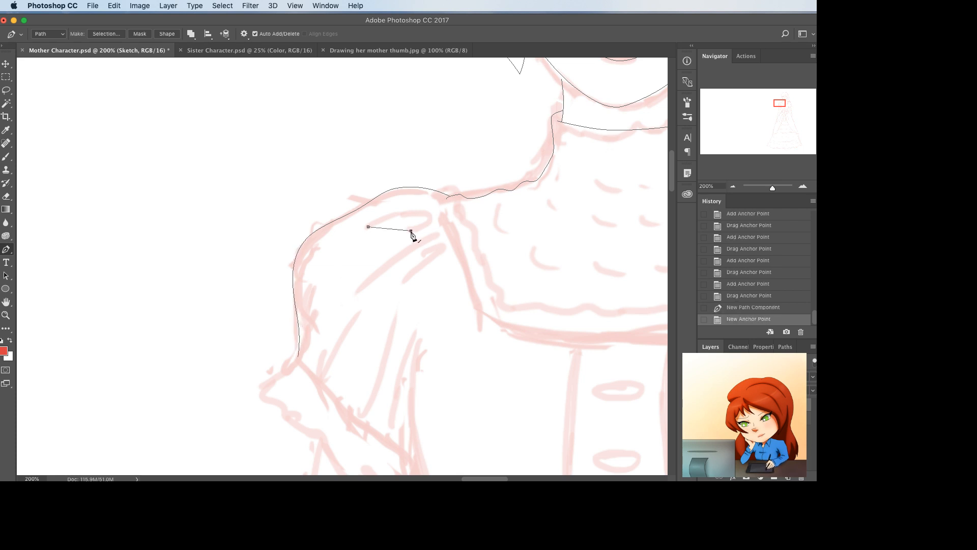
left_click_drag(402, 230, 427, 202)
key("Escape")
key("Escape")
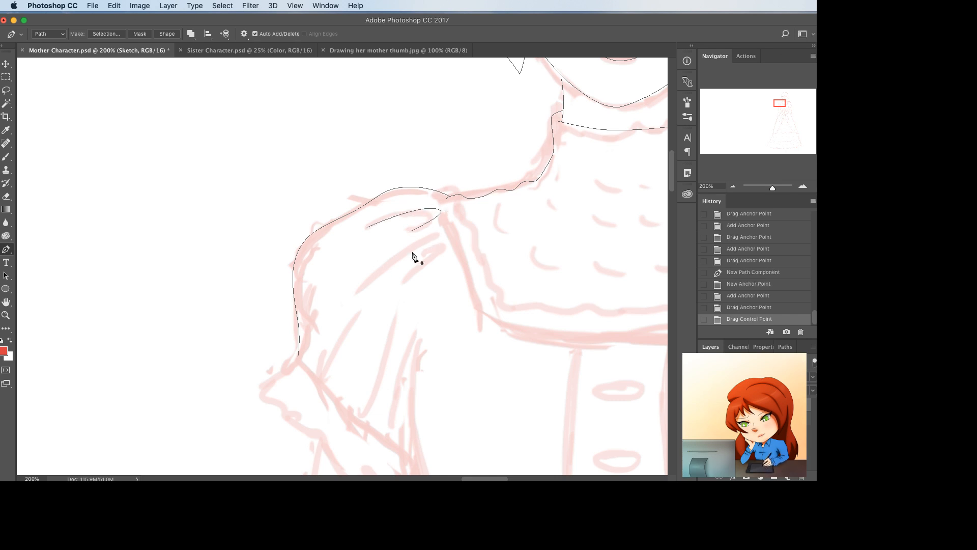
- Draw a long, slightly curved fold line below the hooked fold on the same sleeve and save the document
left_click(440, 221)
left_click(368, 298)
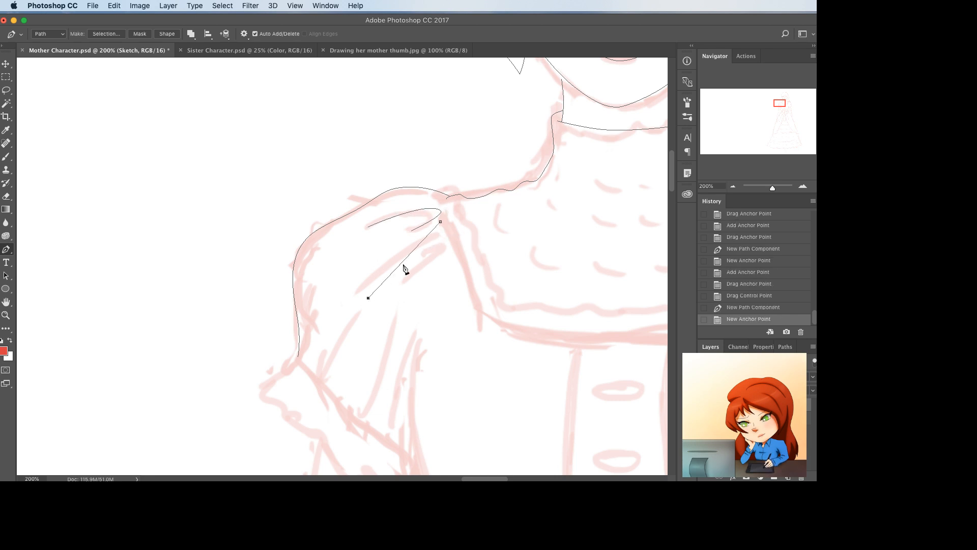
left_click(407, 252)
left_click_drag(407, 251, 410, 249)
key("super+s")
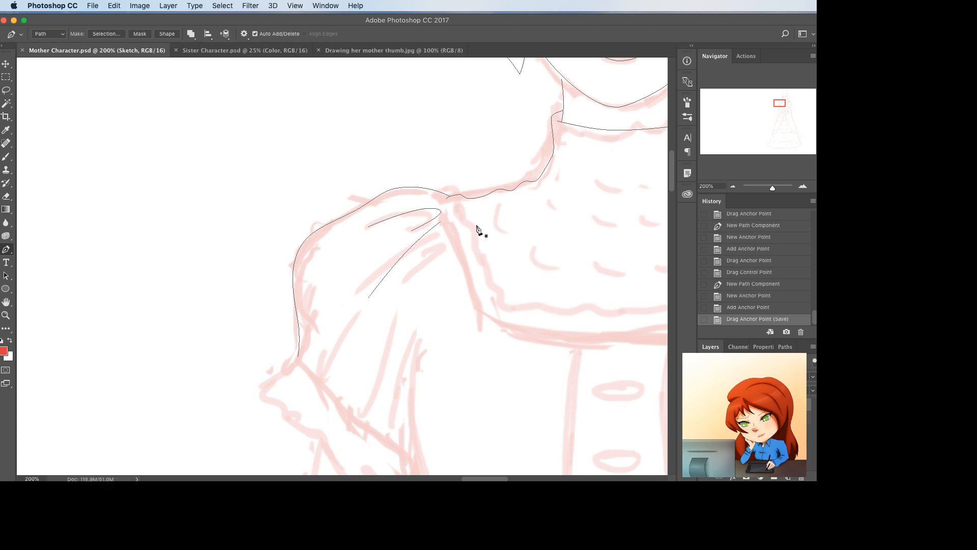
- Draw the bib outline with straight segments from one shoulder seam down, across the chest and up to the ponytail-side shoulder
left_click(448, 200)
scroll(449, 211, "down", 5)
scroll(450, 211, "right", 3)
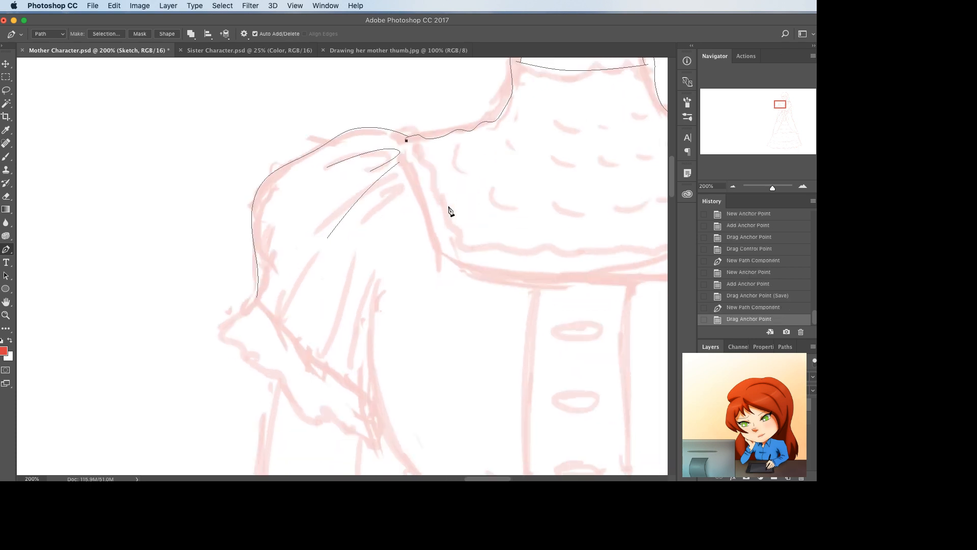
left_click(442, 254)
scroll(458, 257, "right", 8)
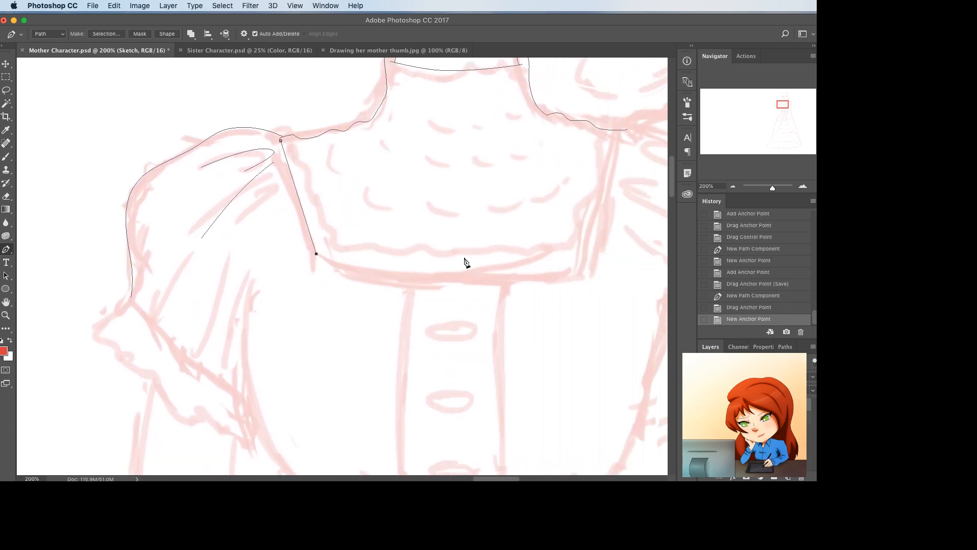
left_click(578, 270)
scroll(611, 219, "up", 10)
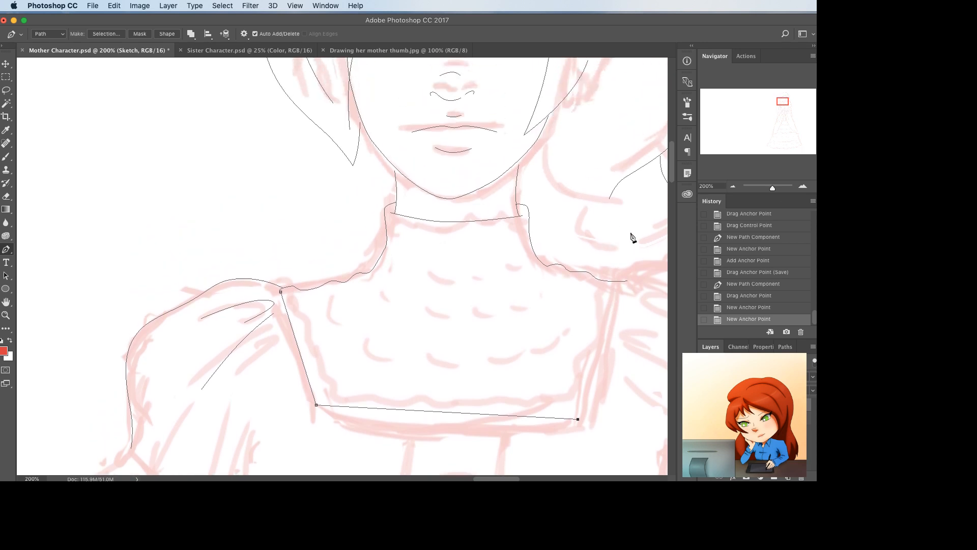
scroll(631, 236, "down", 3)
scroll(612, 291, "down", 2)
left_click(615, 220)
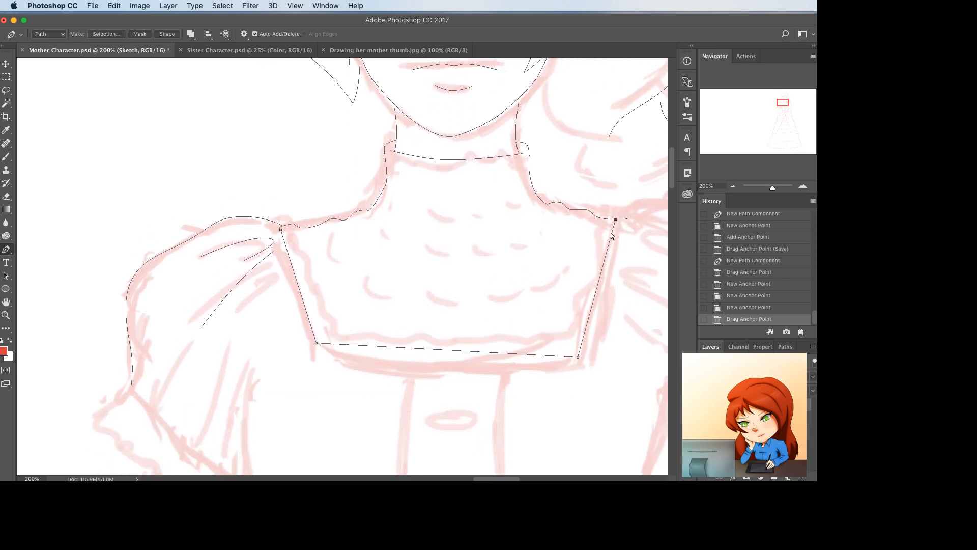
- Move the bib's two lower corners onto the sketch and soften them into curves
left_click_drag(316, 344, 316, 355)
left_click_drag(577, 356, 597, 346)
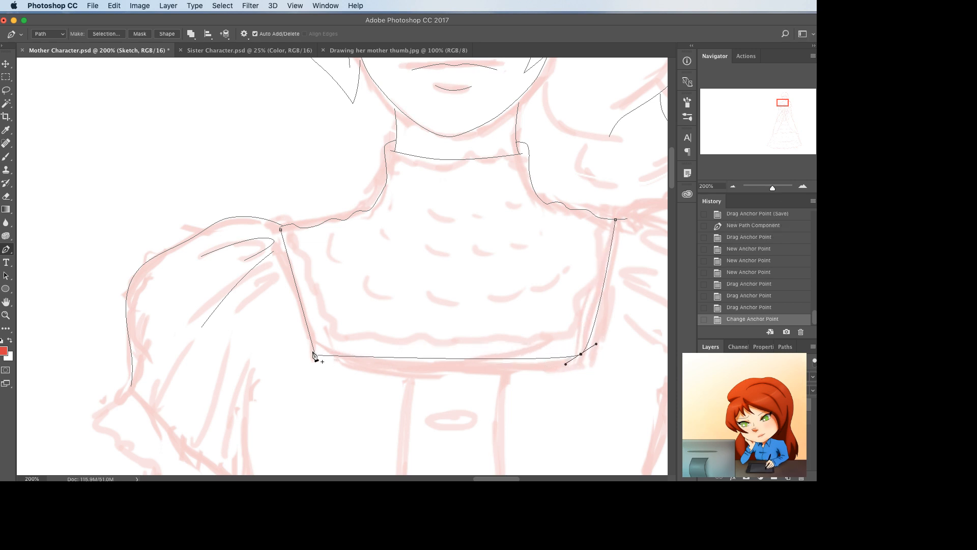
left_click_drag(316, 355, 324, 370)
- Bow both sides of the bib outward and bend its lower edge downward at the middle
left_click(292, 275)
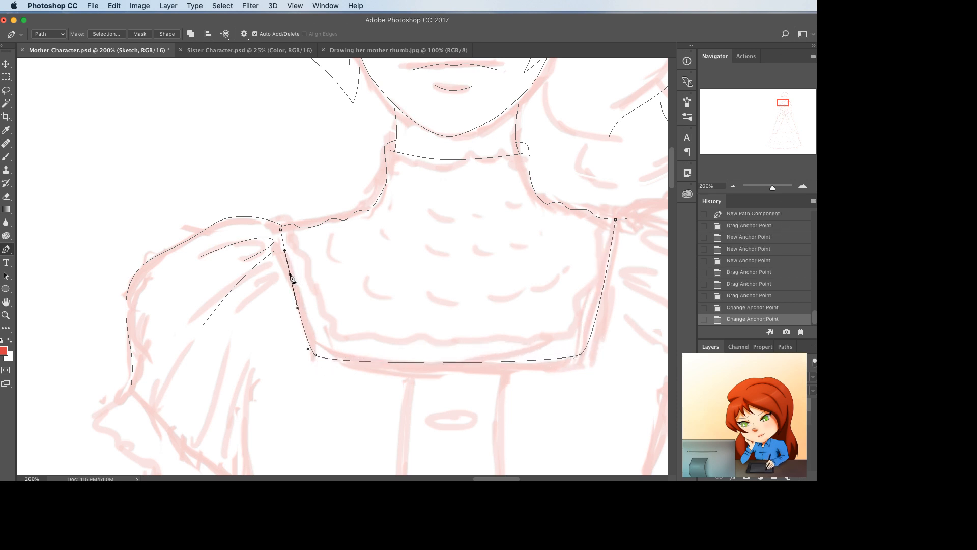
left_click_drag(291, 276, 285, 269)
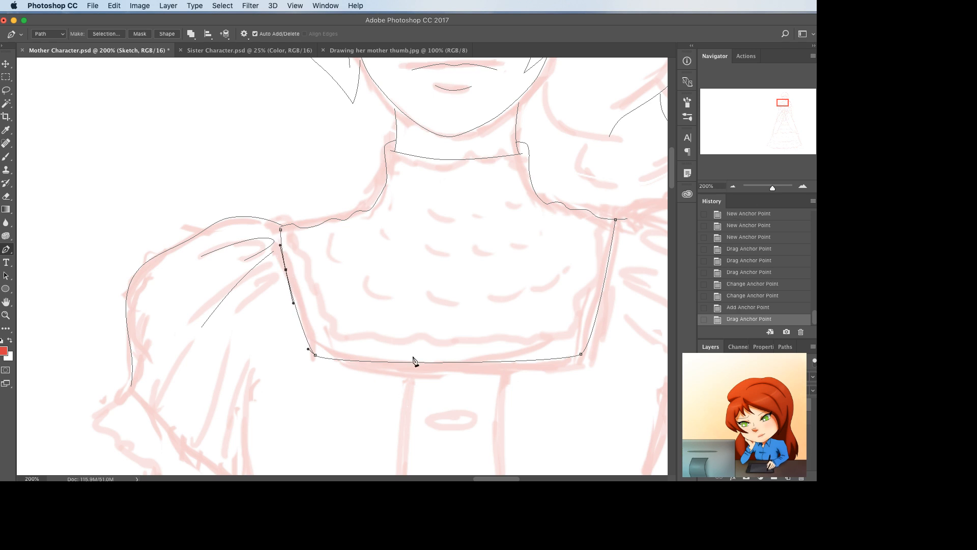
left_click(458, 363)
left_click_drag(458, 363, 461, 368)
left_click(605, 279)
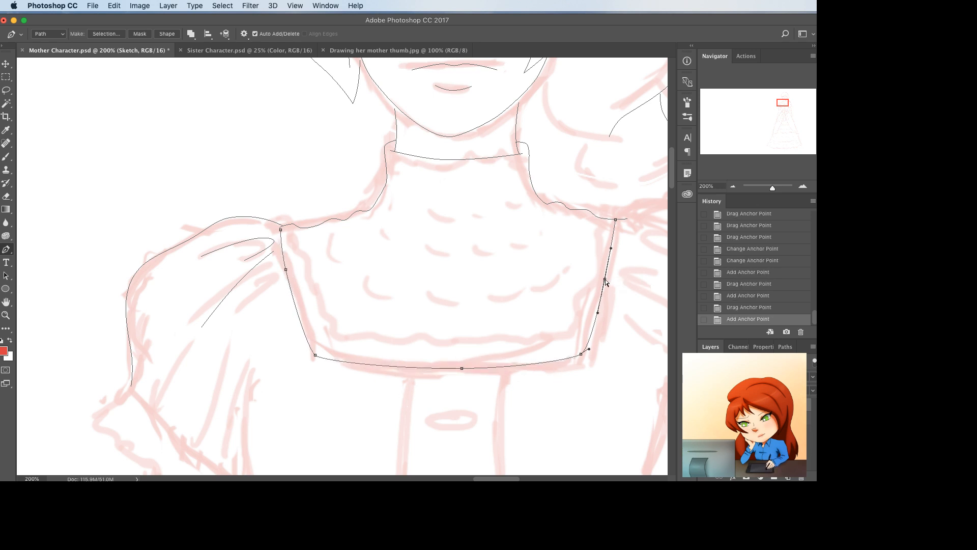
left_click_drag(605, 278, 607, 281)
left_click(495, 273, "super")
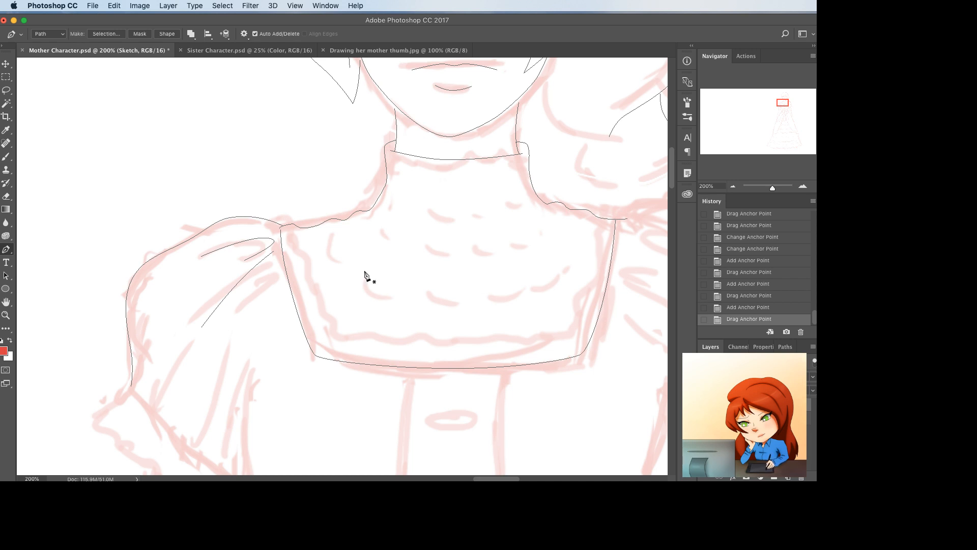
- Move the bib's upper corner onto the sleeve seam and shorten the ponytail-side shoulder line to end at the opposite bib corner
scroll(365, 275, "down", 2)
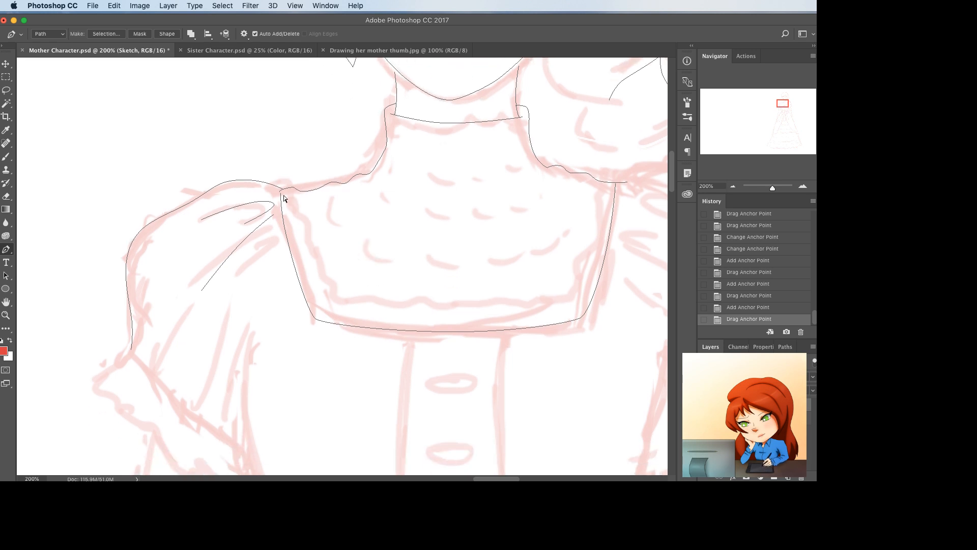
left_click_drag(282, 197, 279, 191)
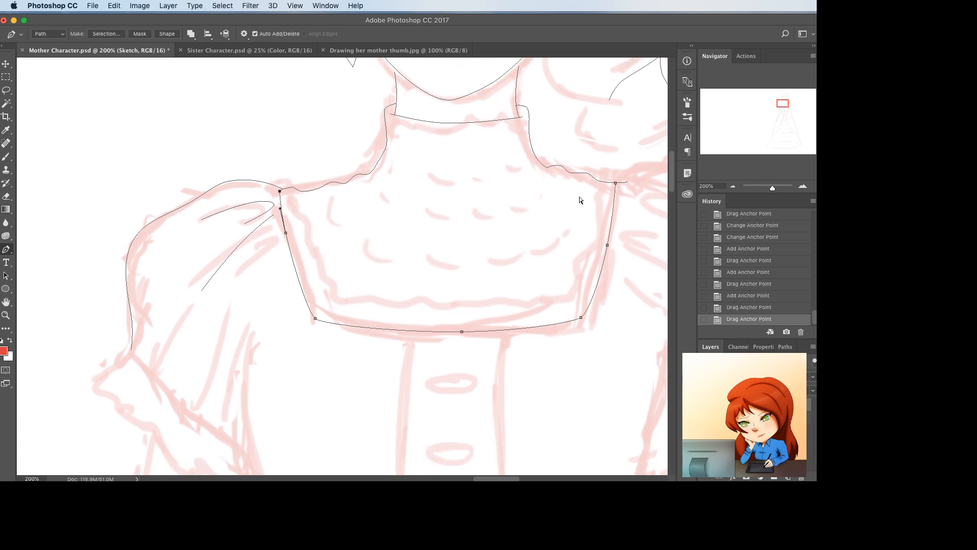
key("Return")
scroll(614, 187, "right", 3)
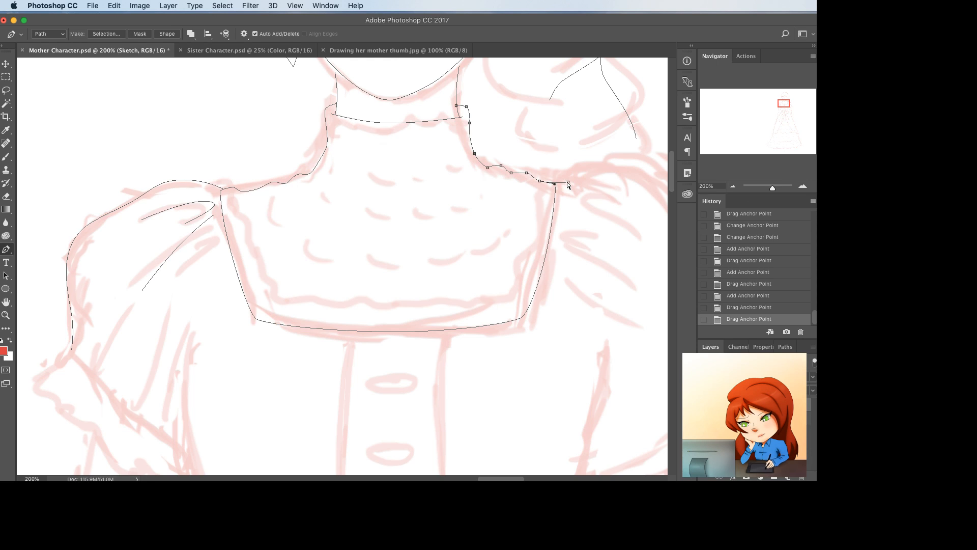
left_click_drag(567, 181, 558, 185)
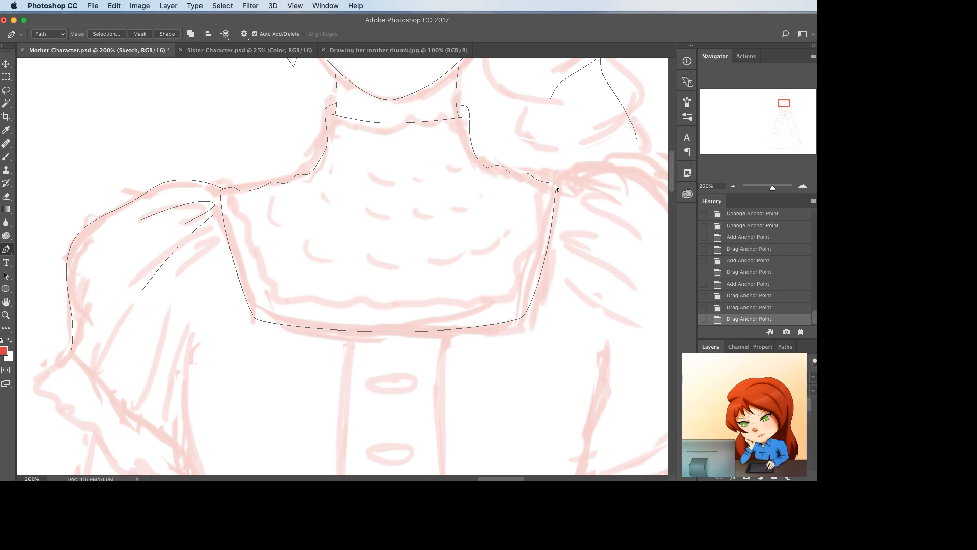
left_click(554, 184)
- Trace the ponytail-side puffed sleeve's outer outline from the bib corner to the cuff, shaping its bumps along the sketch
scroll(585, 174, "right", 5)
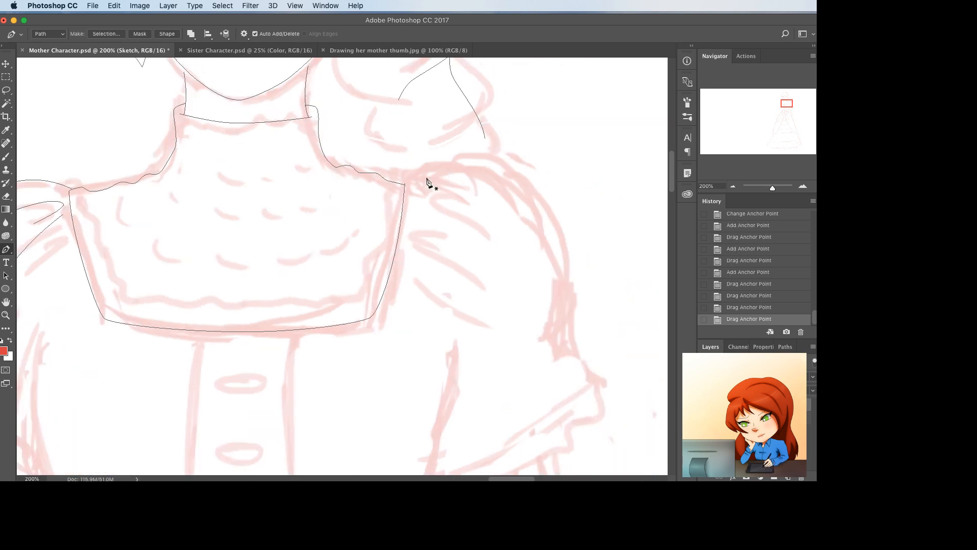
left_click(405, 186)
left_click_drag(402, 186, 415, 193)
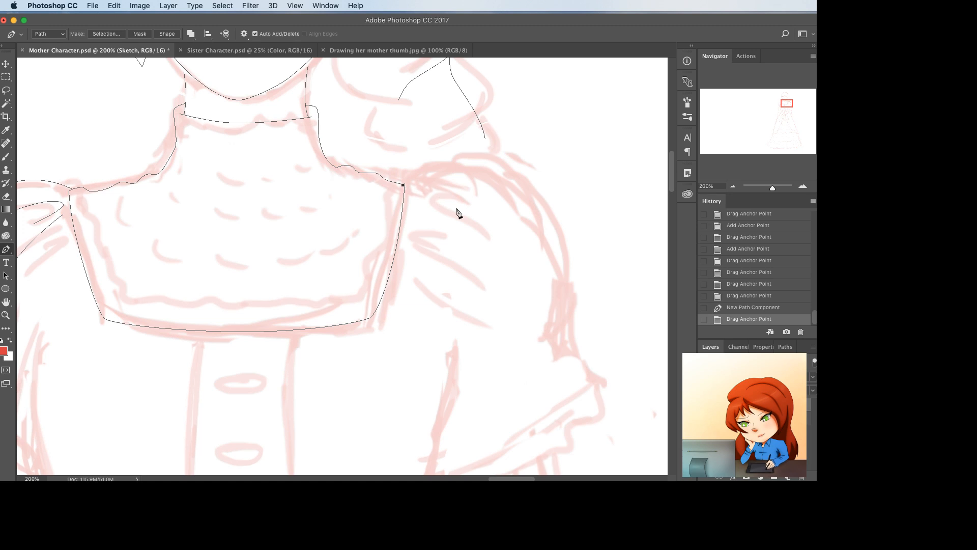
left_click(588, 377)
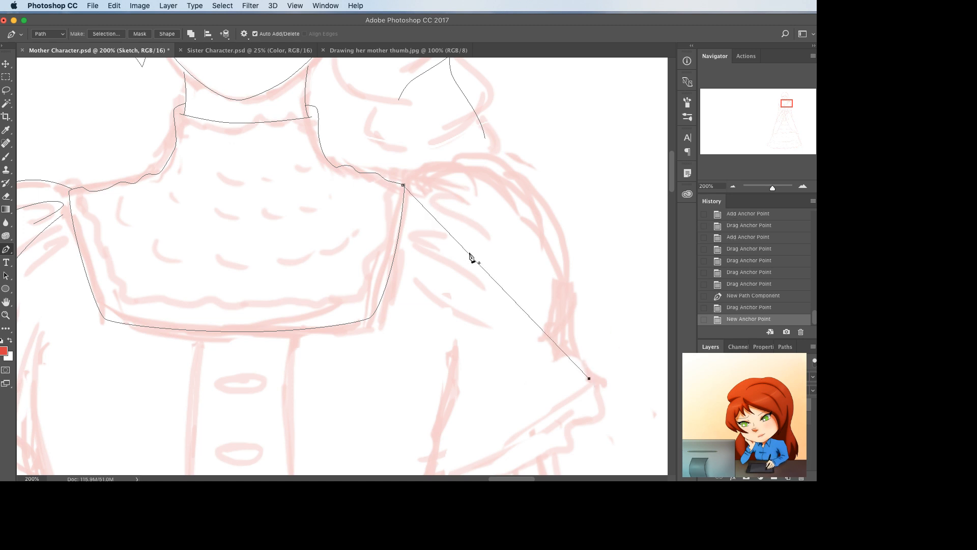
left_click_drag(471, 258, 512, 172)
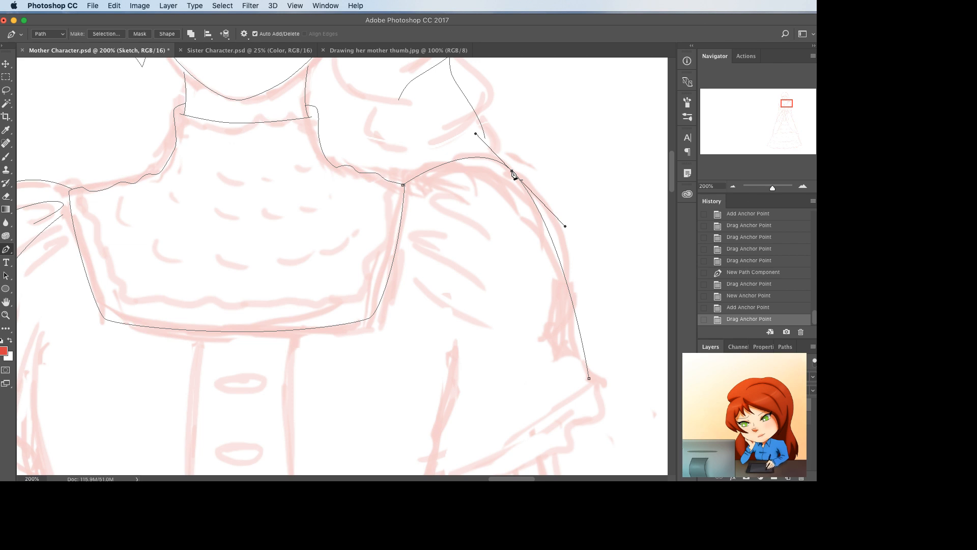
left_click(445, 167)
left_click_drag(443, 166, 515, 165)
left_click(465, 155)
left_click_drag(545, 224, 557, 221)
left_click_drag(574, 269, 577, 298)
scroll(568, 289, "down", 1)
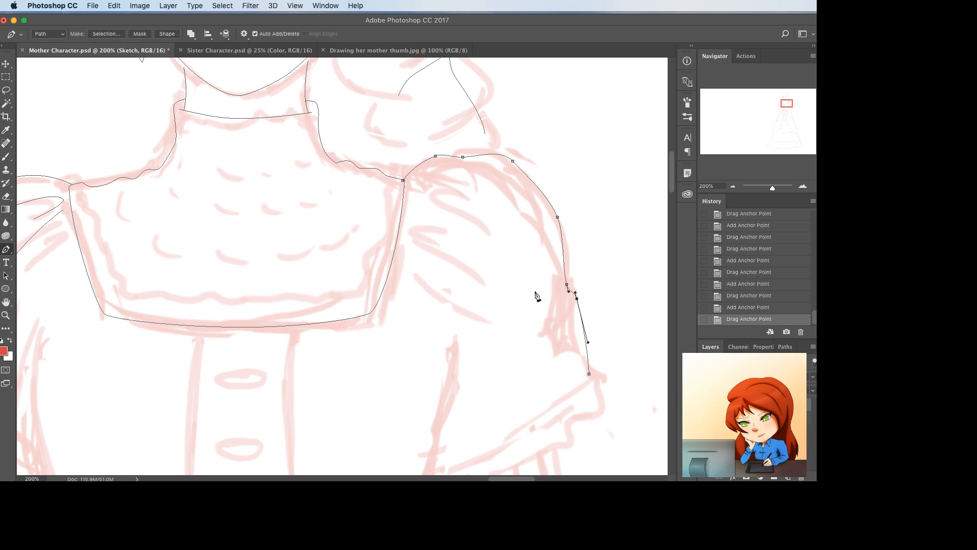
left_click(479, 257, "super")
- Draw a short hooked fold below the long fold line on the sleeve opposite the ponytail, bending it toward the bib
scroll(500, 316, "left", 3)
scroll(499, 316, "up", 1)
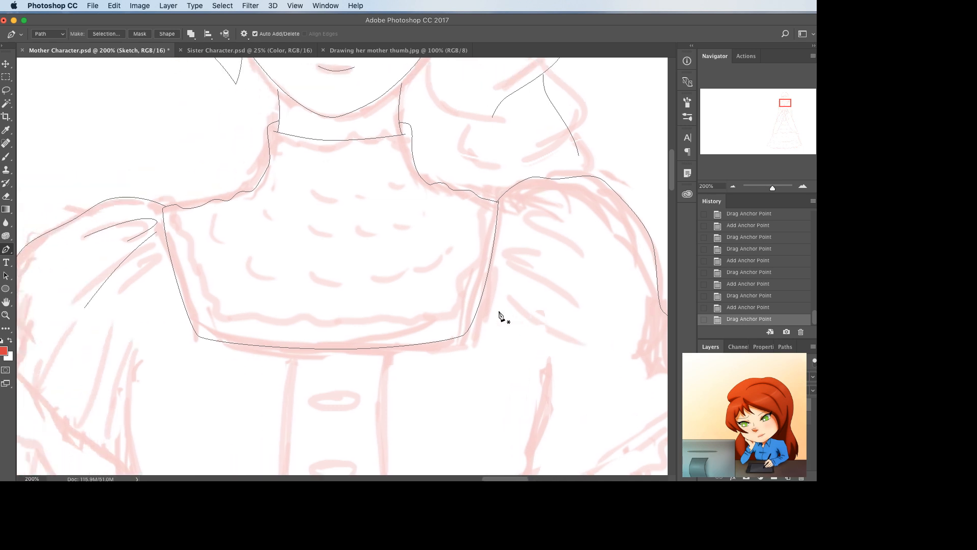
left_click(147, 261)
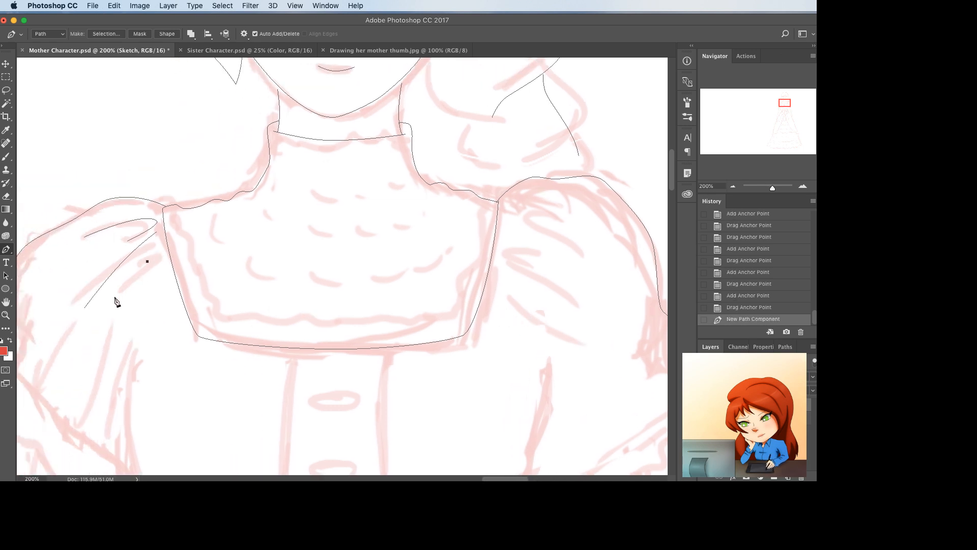
left_click(122, 299)
left_click(135, 280)
left_click_drag(135, 280, 158, 267)
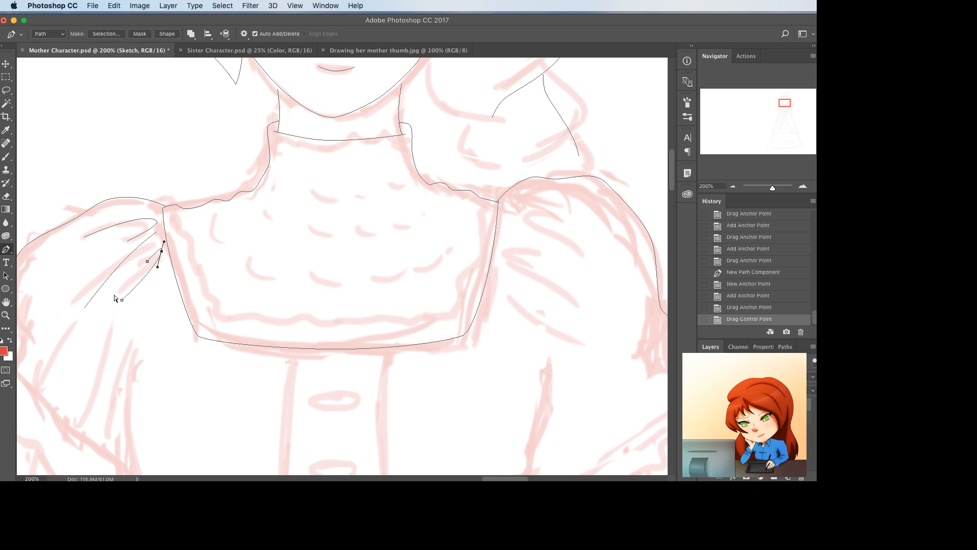
- Adjust the outer end of the short hooked fold near the bib and finish its path
left_click_drag(121, 299, 117, 297)
left_click(136, 322, "super")
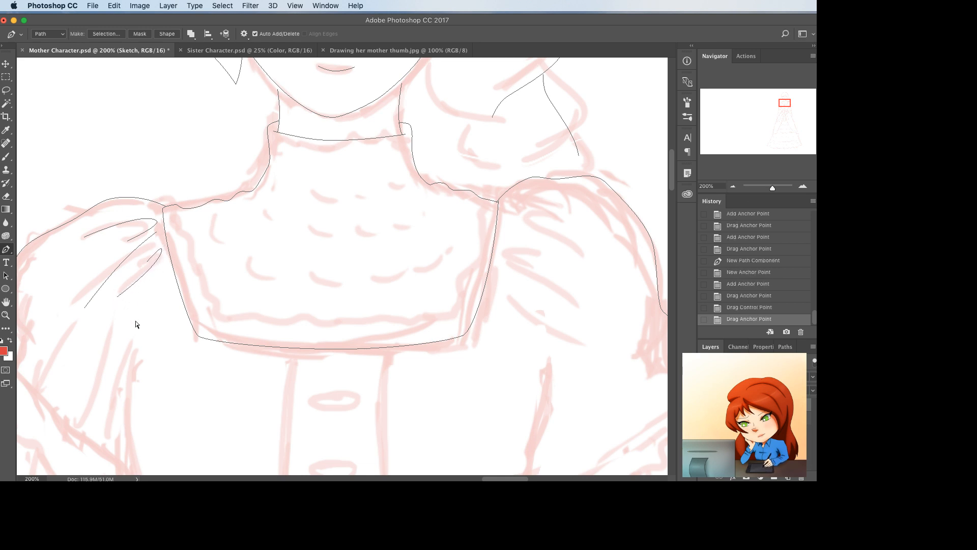
- Draw a hooked fold on the sleeve opposite the ponytail, running down to the cuff's outer corner with a short upturned end
scroll(122, 322, "left", 5)
left_click(126, 268)
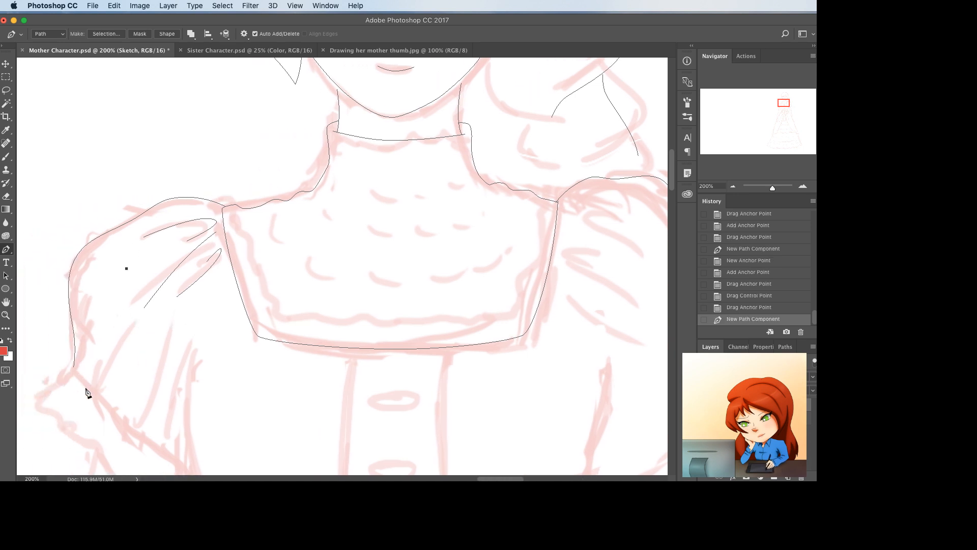
key("super+z")
left_click(97, 358)
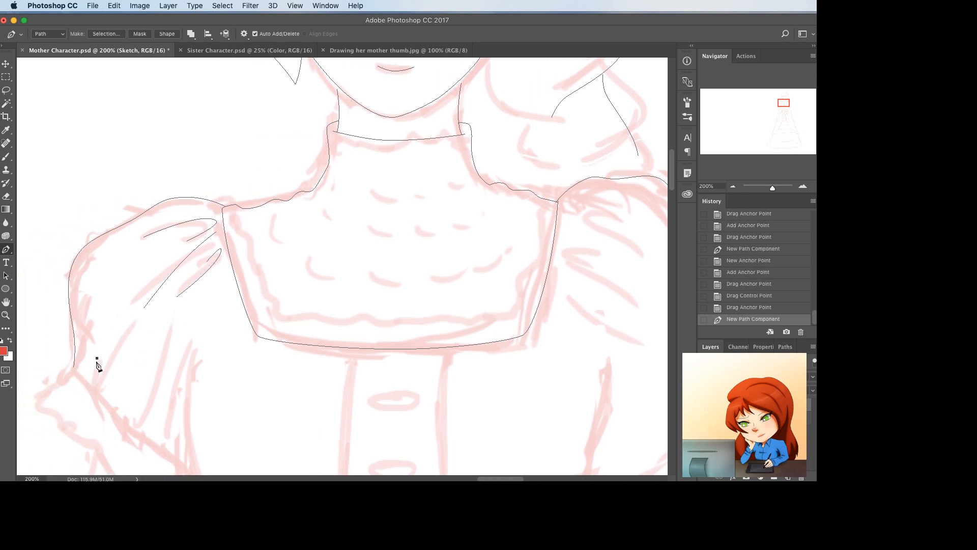
left_click(125, 304)
left_click_drag(108, 338, 102, 389)
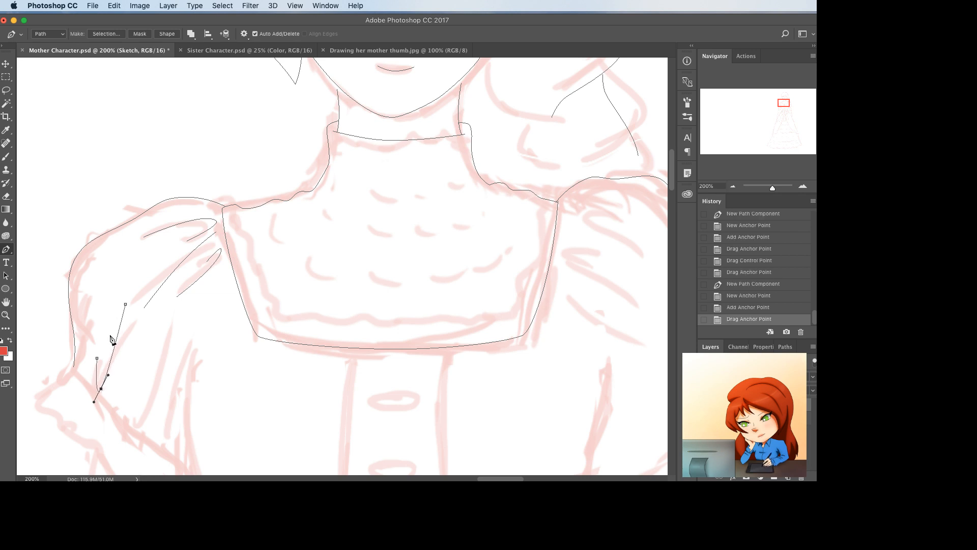
left_click(114, 344)
left_click_drag(114, 344, 110, 344)
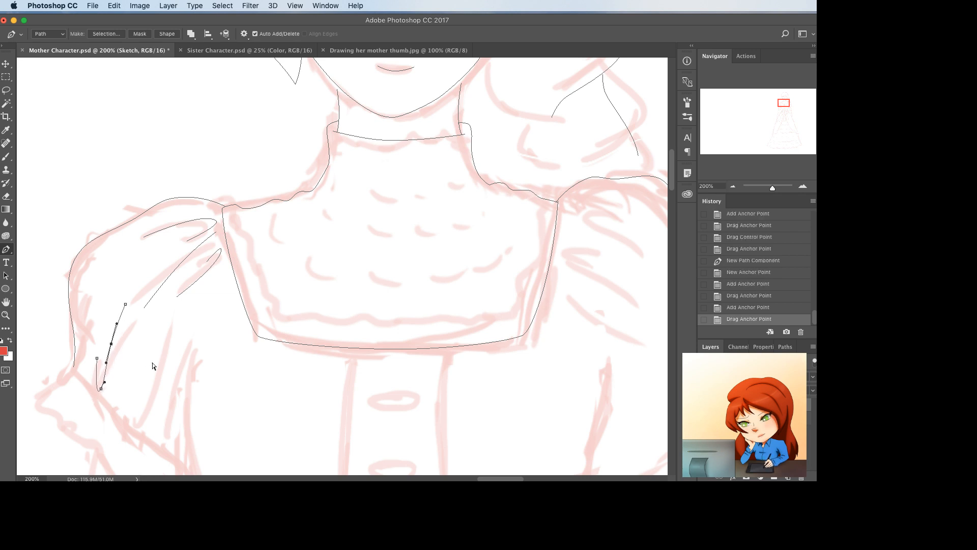
- Try a second hooked fold above the middle of the cuff, bending it along the sketched line
left_click(130, 412)
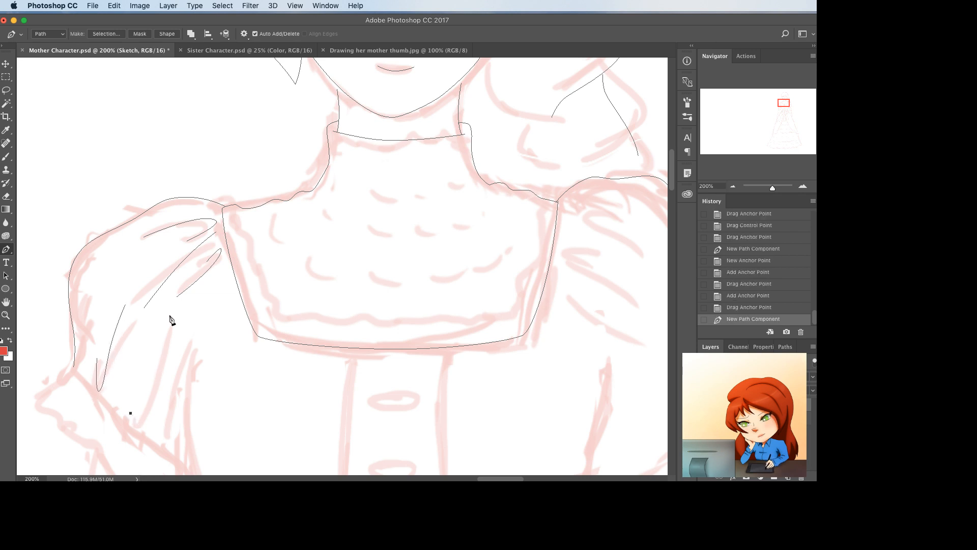
left_click(170, 315)
left_click(144, 380)
left_click_drag(144, 381, 135, 399)
left_click_drag(135, 434, 134, 425)
left_click(158, 360)
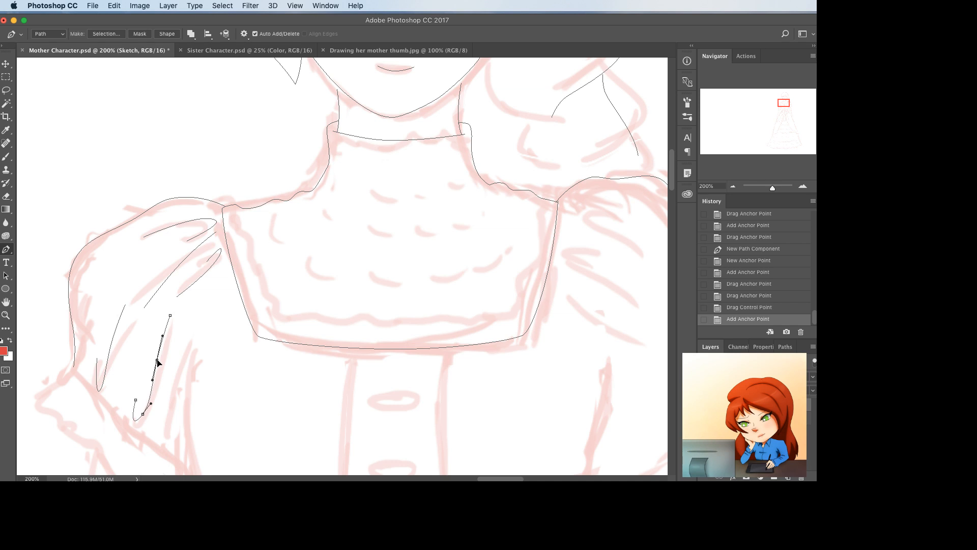
left_click_drag(157, 360, 157, 359)
- Reshape the second hooked fold with a sharper hook at the cuff and a smoother bend along its length
left_click(125, 379, "super")
left_click(147, 407, "super")
left_click(142, 414)
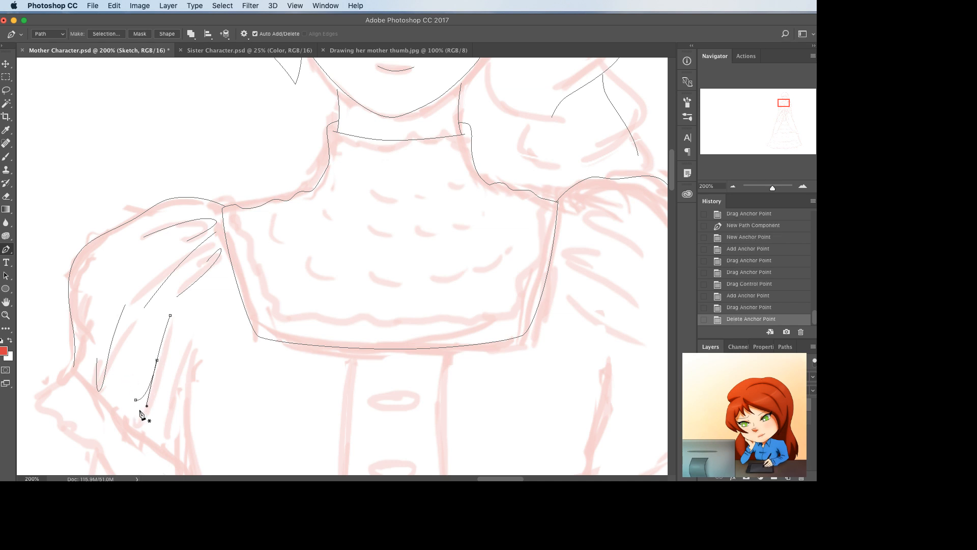
mouse_move(136, 400)
left_mouse_down()
mouse_move(147, 425)
mouse_move(136, 423)
mouse_move(155, 405)
mouse_move(135, 407)
left_mouse_up()
left_click(147, 414)
left_click(139, 417, "super")
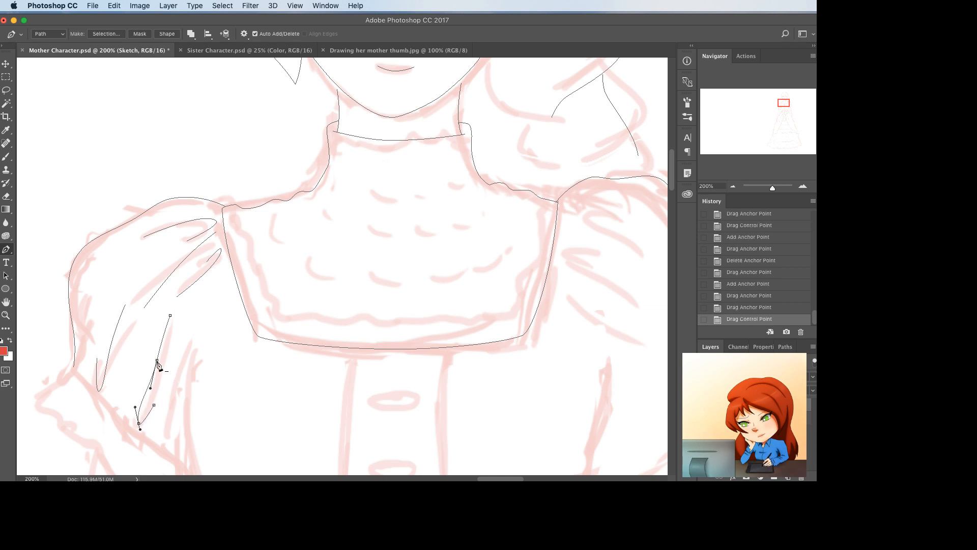
left_click(156, 360)
left_click(153, 361)
left_click_drag(153, 360, 151, 361)
left_click(164, 387, "super")
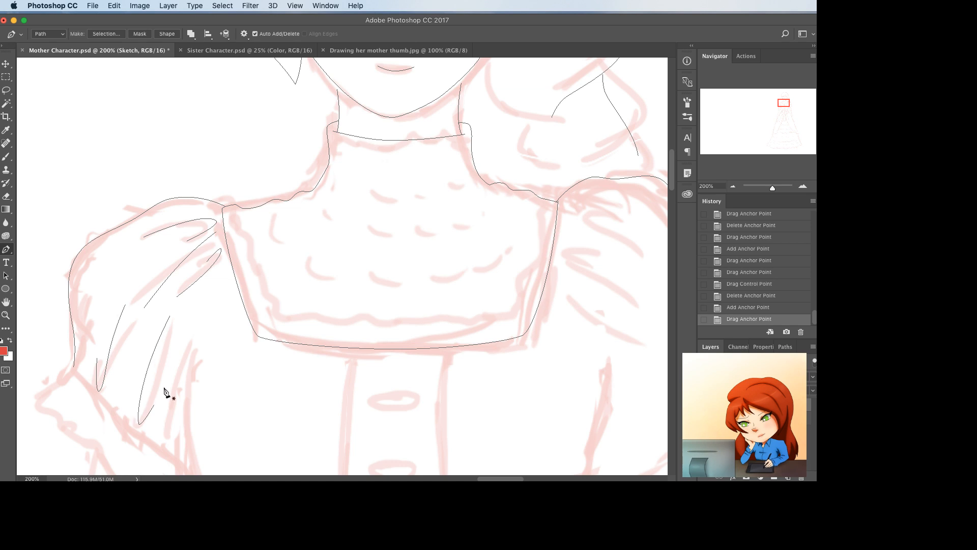
- Delete the second hooked fold above the cuff
scroll(164, 390, "down", 3)
scroll(164, 389, "left", 3)
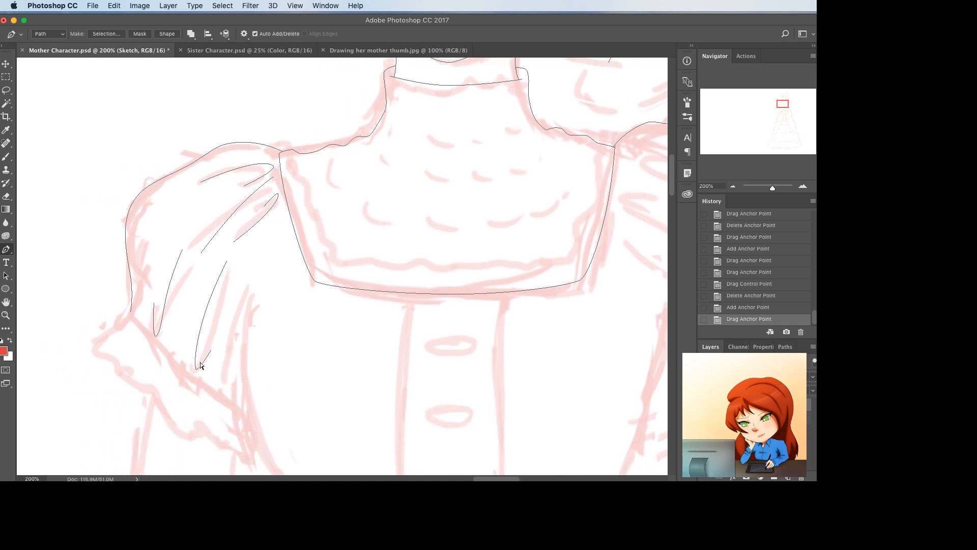
key("BackSpace")
- Draw a single gently curved fold from the middle of the sleeve down to the cuff
left_click(228, 257)
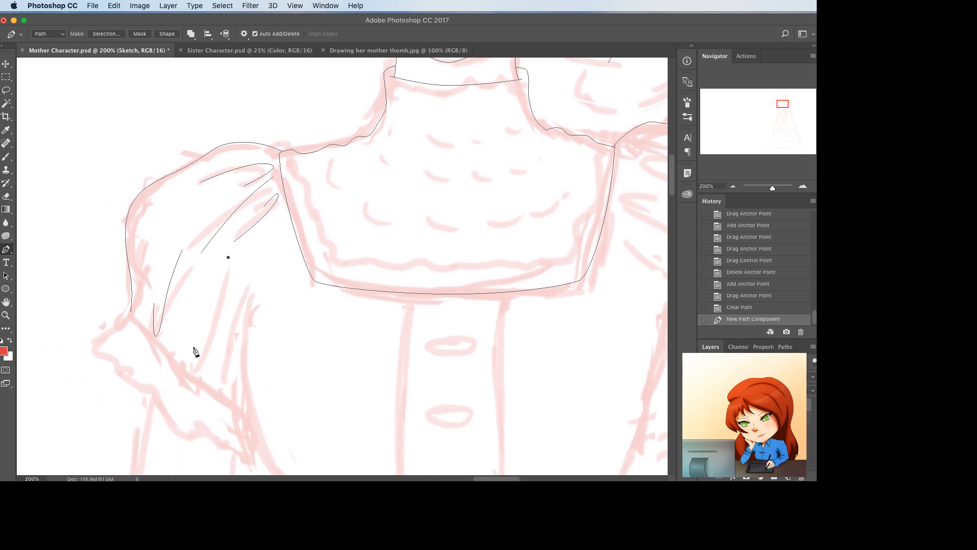
left_click(192, 366)
mouse_move(210, 311)
left_mouse_down()
mouse_move(192, 329)
mouse_move(201, 317)
left_mouse_up()
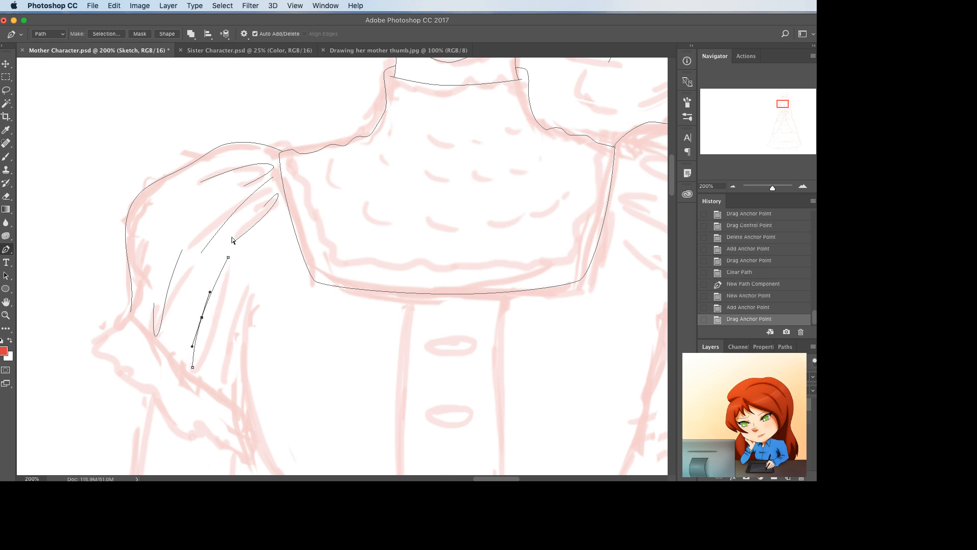
- Delete the long fold line near the bib and the upper segment of the hooked fold by the cuff's outer corner
left_click_drag(228, 257, 174, 261)
key("BackSpace")
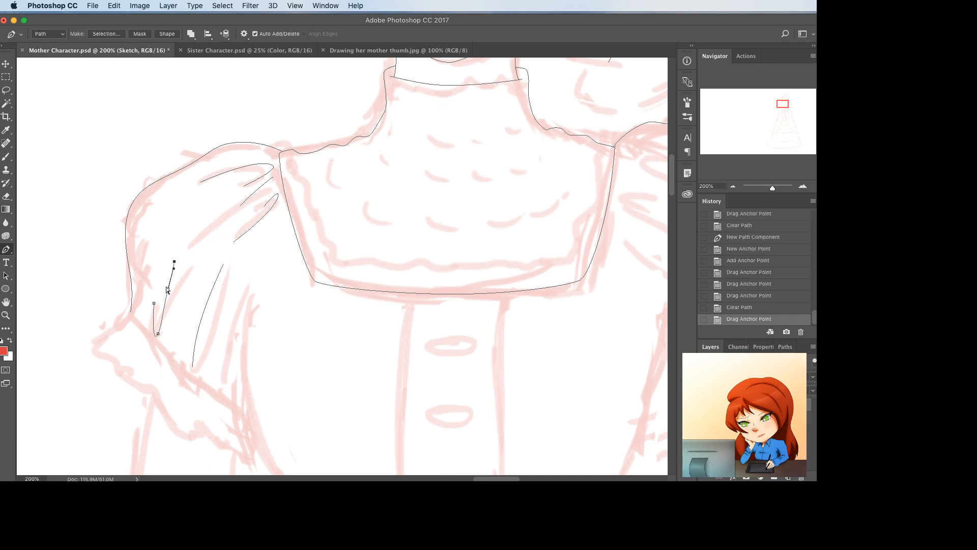
key("BackSpace")
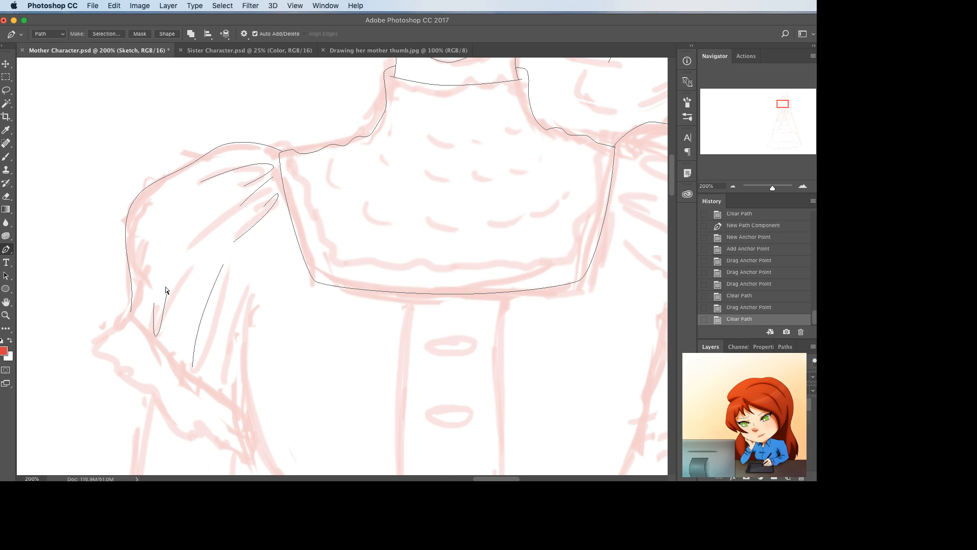
- Draw a curved fold just inside the sleeve's outer edge, bowing it outward and ending it at the cuff
left_click(164, 223)
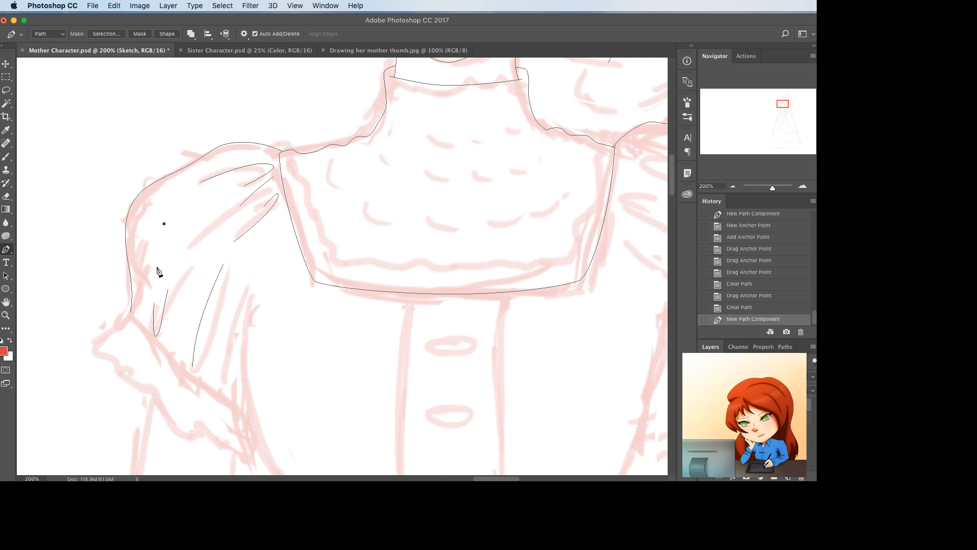
left_click(136, 319)
left_click(153, 259)
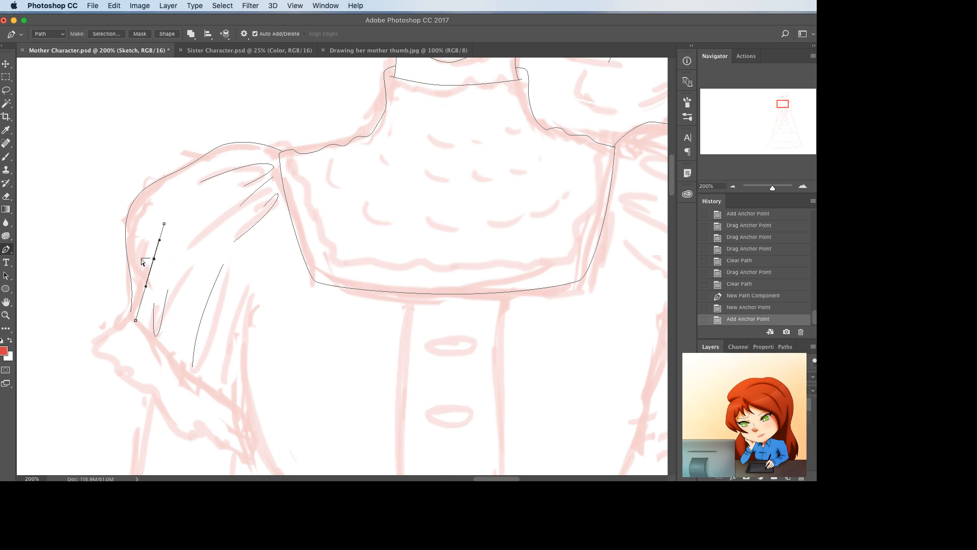
left_click_drag(153, 259, 147, 258)
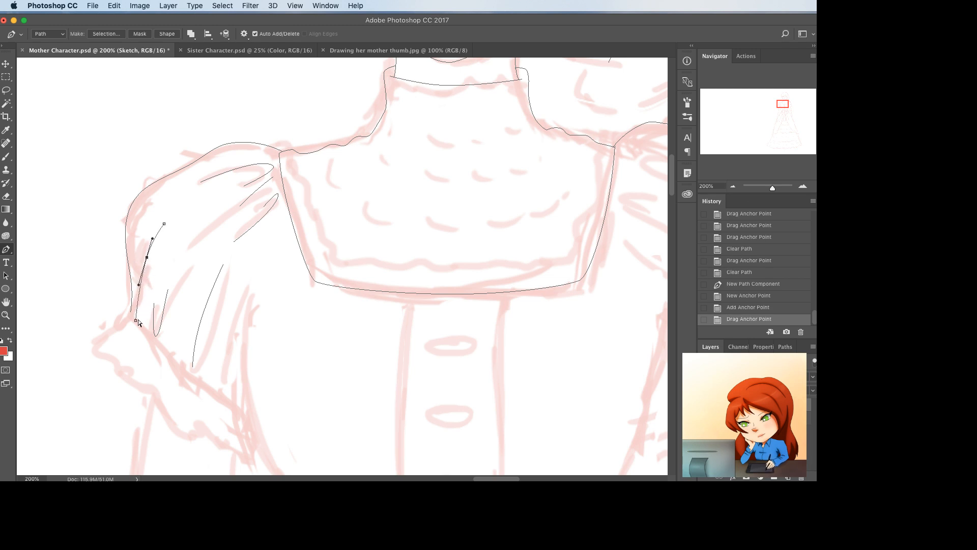
left_click_drag(137, 320, 147, 332)
- Reshape the middle sleeve fold, moving its lower end along the cuff and bending it toward the bodice
left_click_drag(193, 367, 178, 358)
left_click(201, 317)
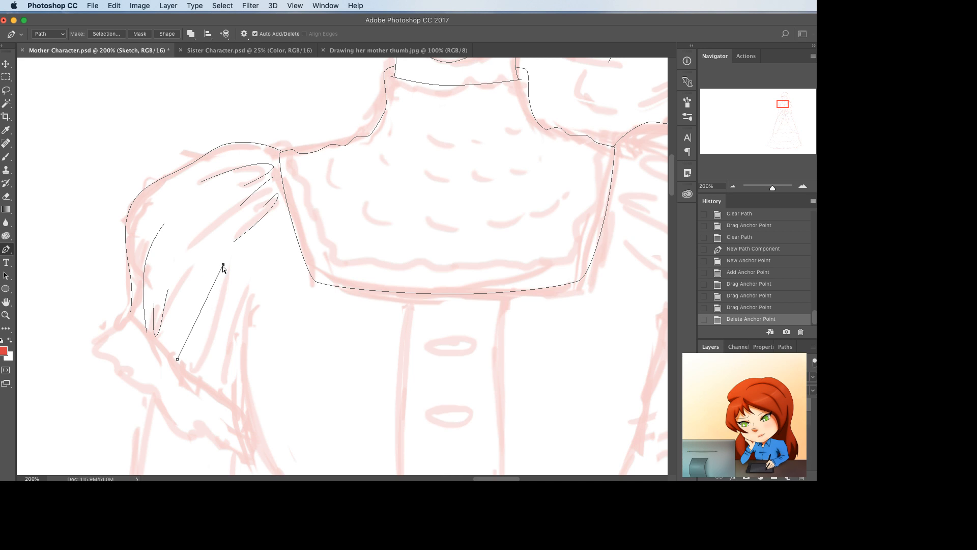
left_click_drag(222, 265, 227, 302)
left_click(218, 296)
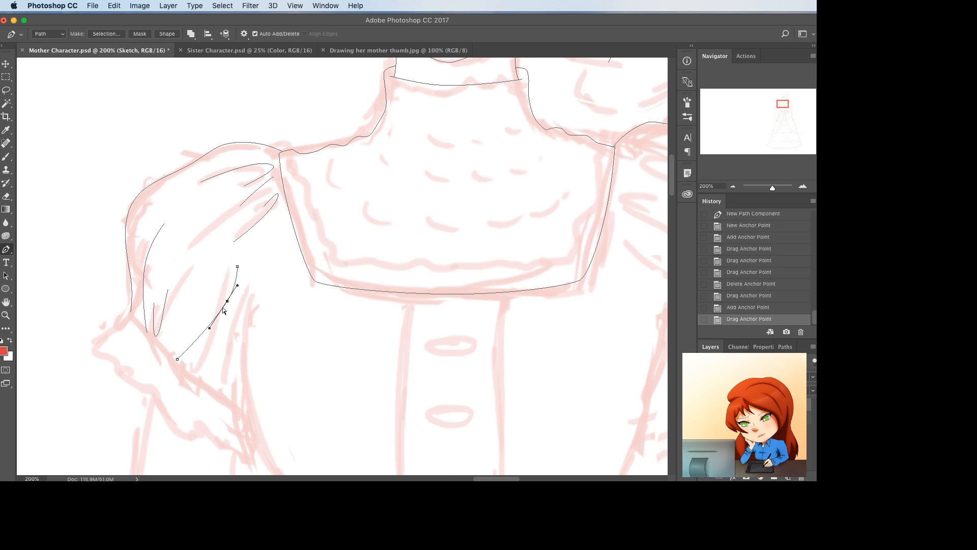
left_click_drag(178, 359, 176, 351)
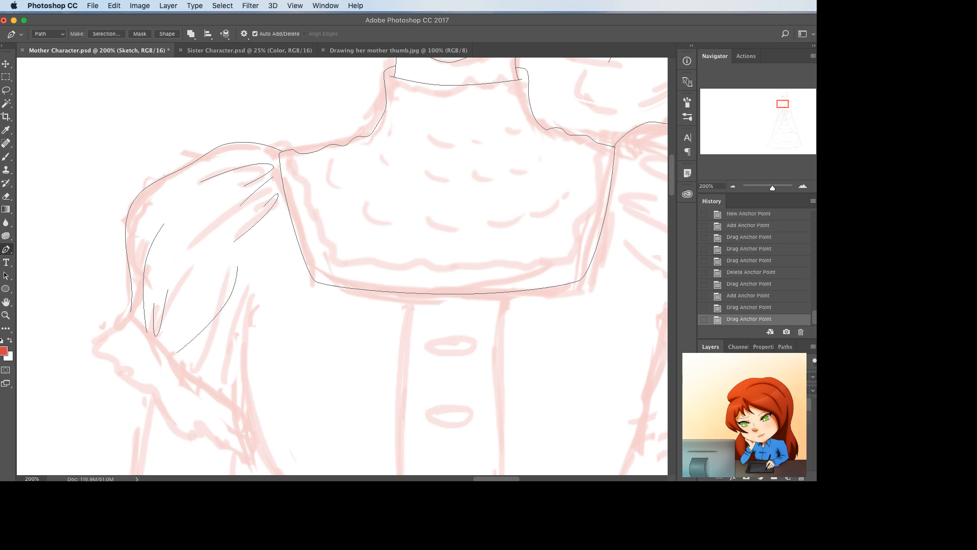
- Extend the middle fold's upper end toward the bib, smooth its curve with a new anchor point, and save the document
left_click(704, 404)
left_click(704, 405)
mouse_move(237, 267)
left_mouse_down()
mouse_move(261, 266)
mouse_move(251, 269)
left_mouse_up()
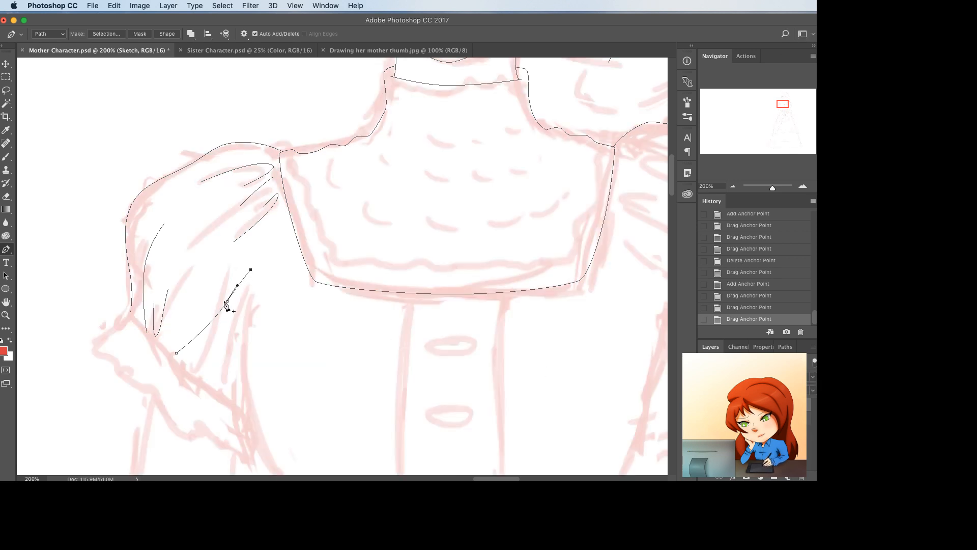
left_click(226, 301)
left_click(227, 301)
left_click_drag(227, 301, 225, 309)
left_click(270, 307, "super")
key("super+s")
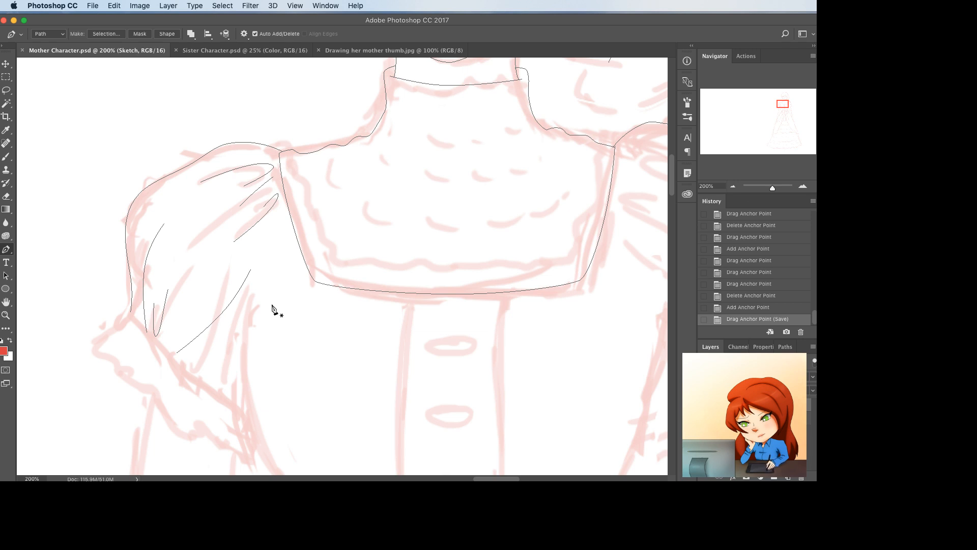
- Trace the button placket's edge opposite the ponytail from the bib's lower edge to the waistband, bowing it slightly outward
scroll(273, 308, "down", 5)
scroll(272, 307, "right", 2)
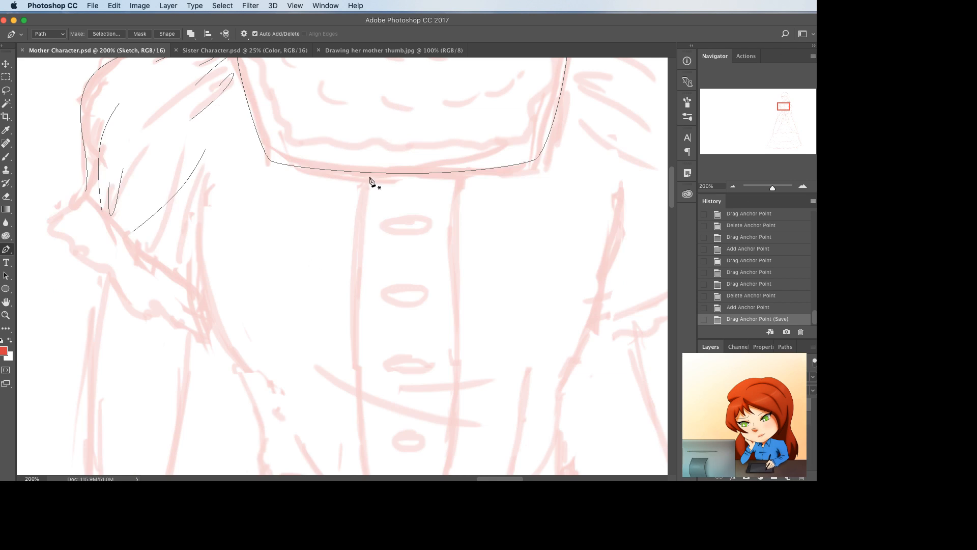
scroll(370, 179, "down", 5)
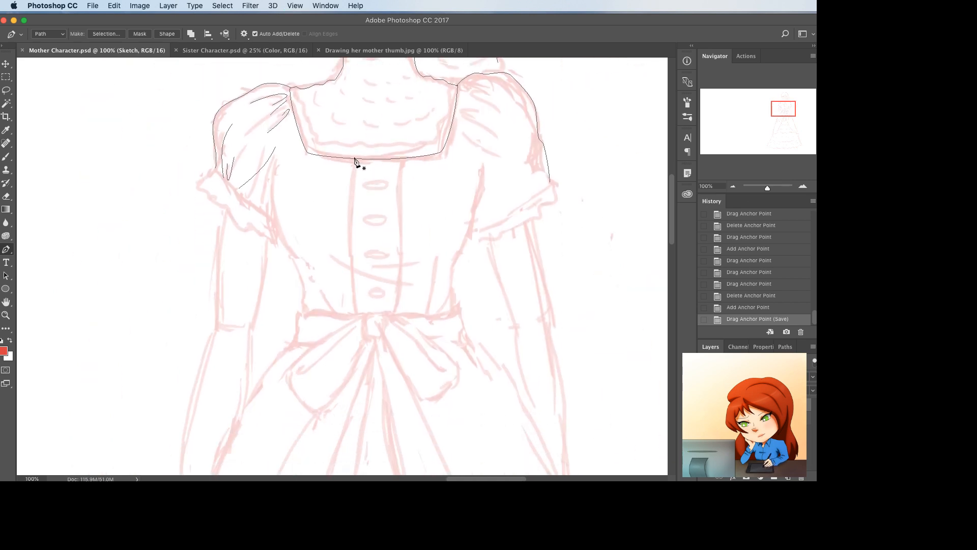
left_click(355, 157)
left_click(357, 314)
left_click_drag(356, 229, 350, 236)
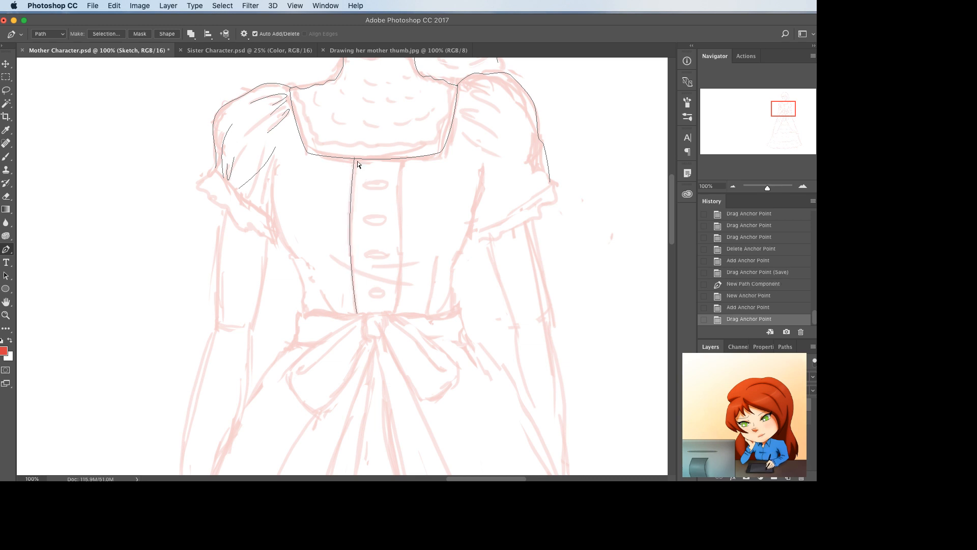
left_click_drag(354, 155, 356, 159)
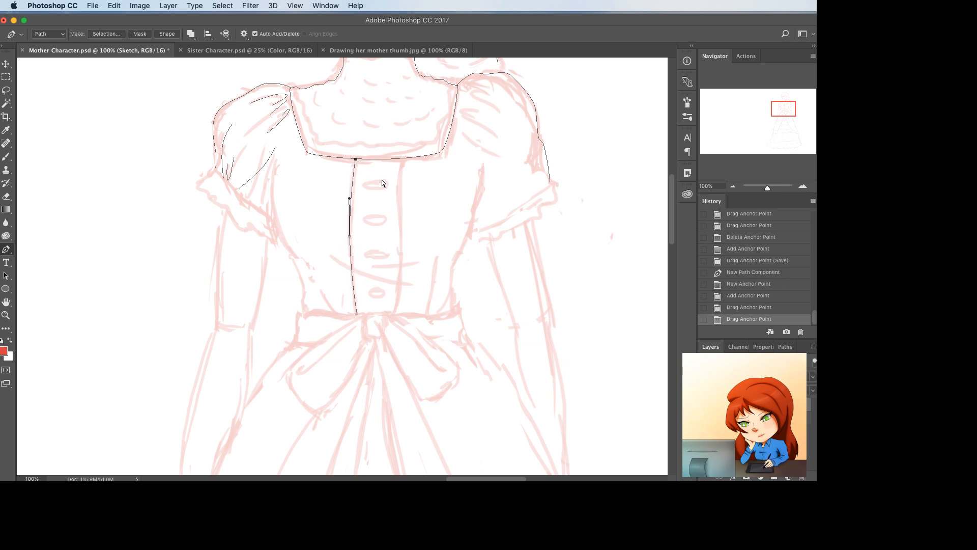
- Trace the placket's ponytail-side edge from the bib to the waistband with a slight outward bow, and save the document
left_click(398, 159)
left_click(394, 312)
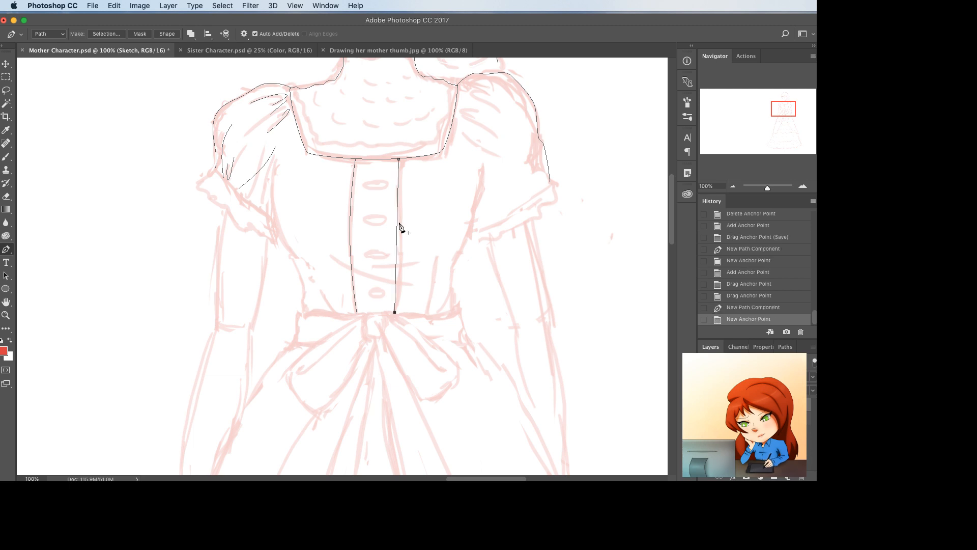
left_click_drag(399, 227, 398, 258)
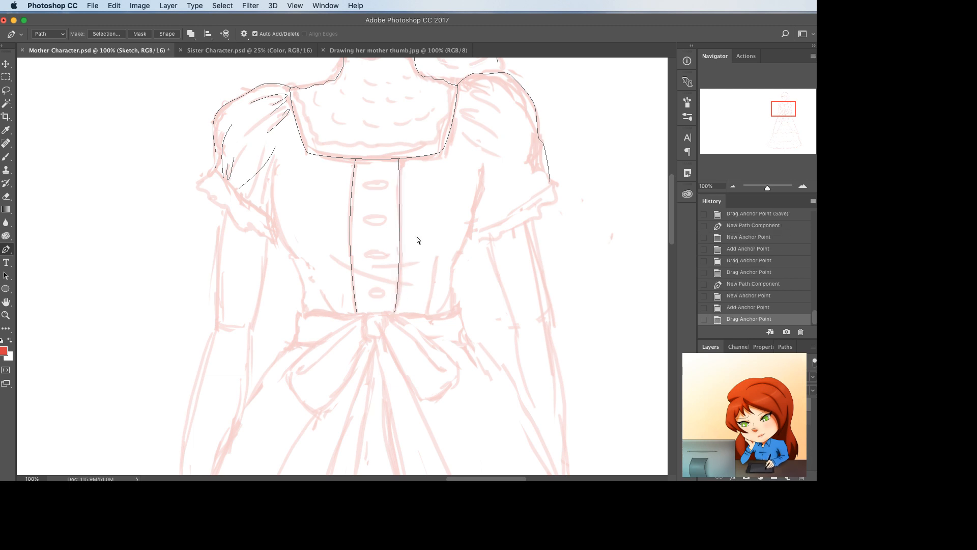
key("cmd+s")
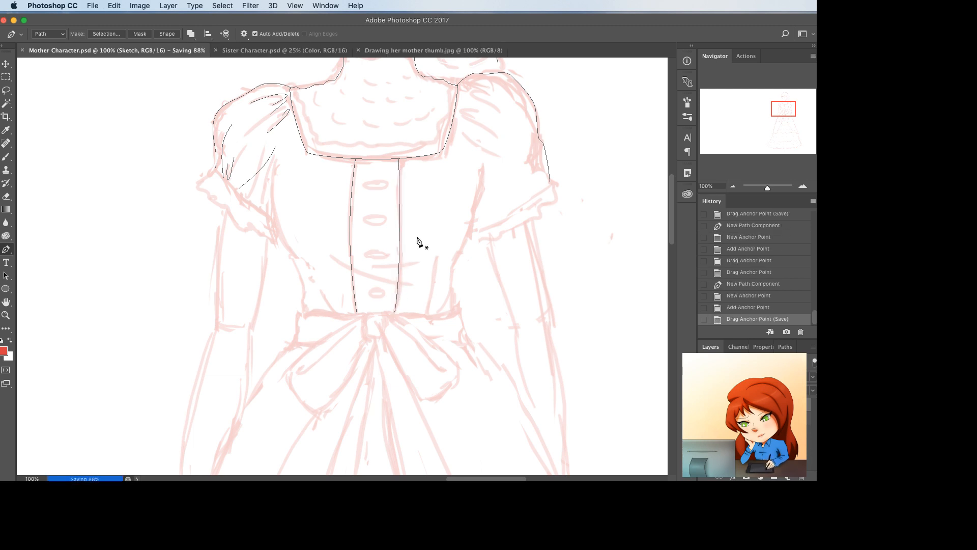
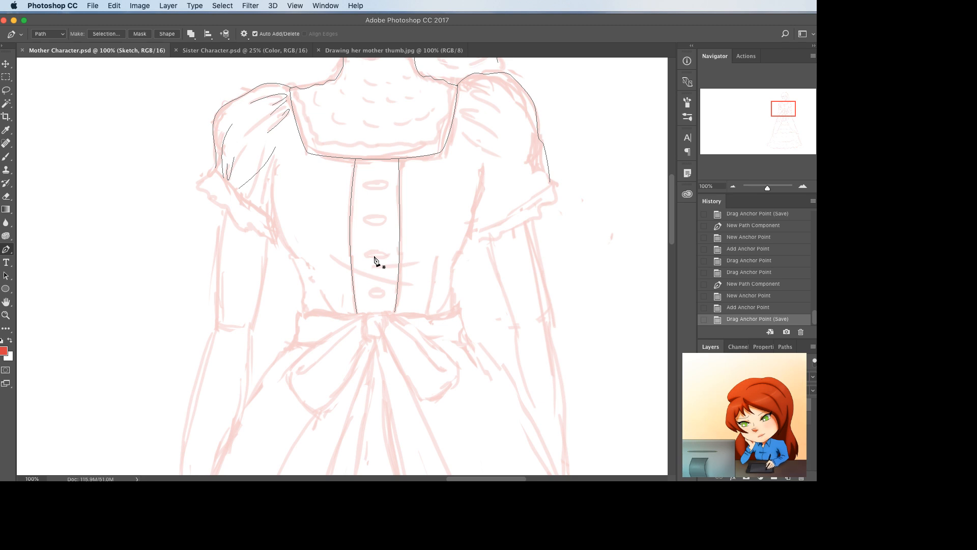
- Draw a hooked bodice fold opposite the ponytail, curving down to the waistband beside the placket with a short upturned end
key("super+equal")
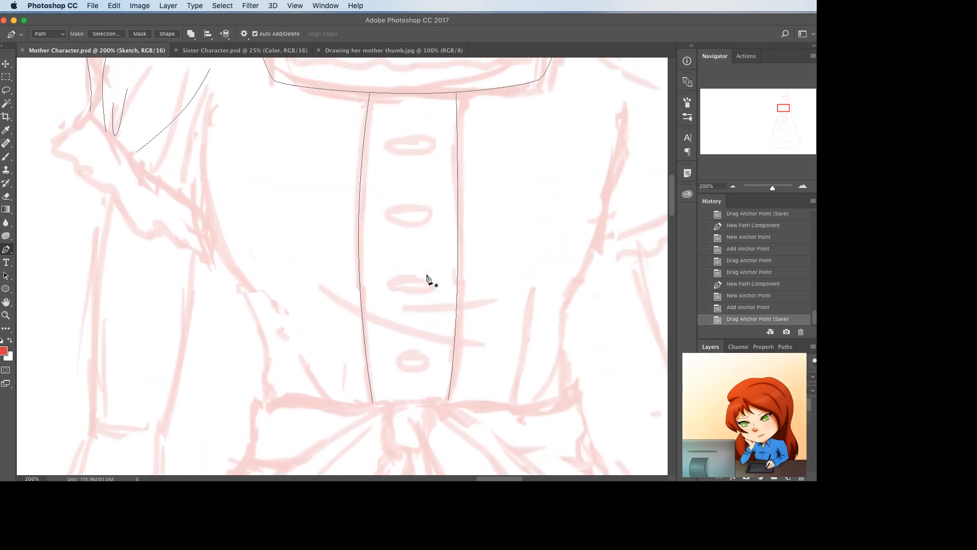
left_click(286, 313)
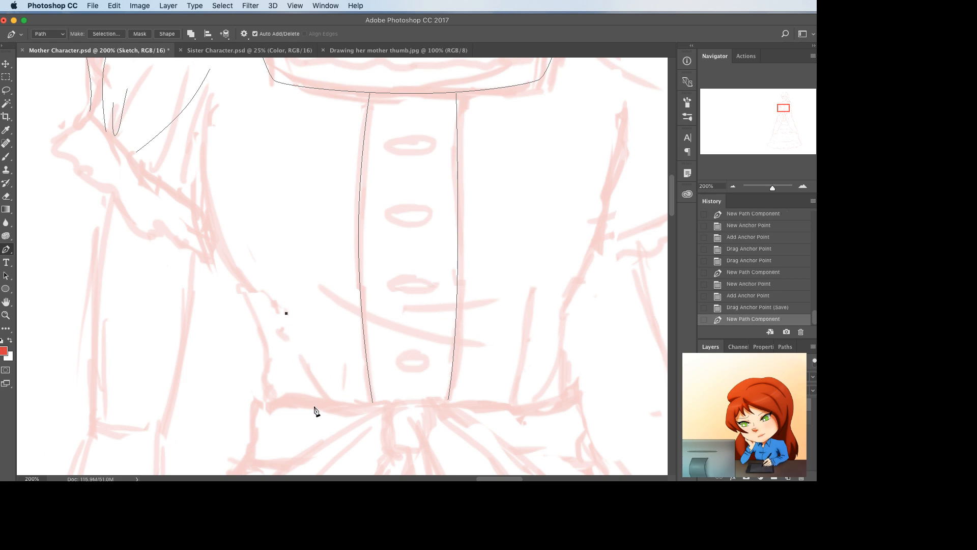
left_click(341, 390)
left_click(333, 378)
mouse_move(332, 378)
left_mouse_down()
mouse_move(331, 401)
mouse_move(305, 378)
left_mouse_up()
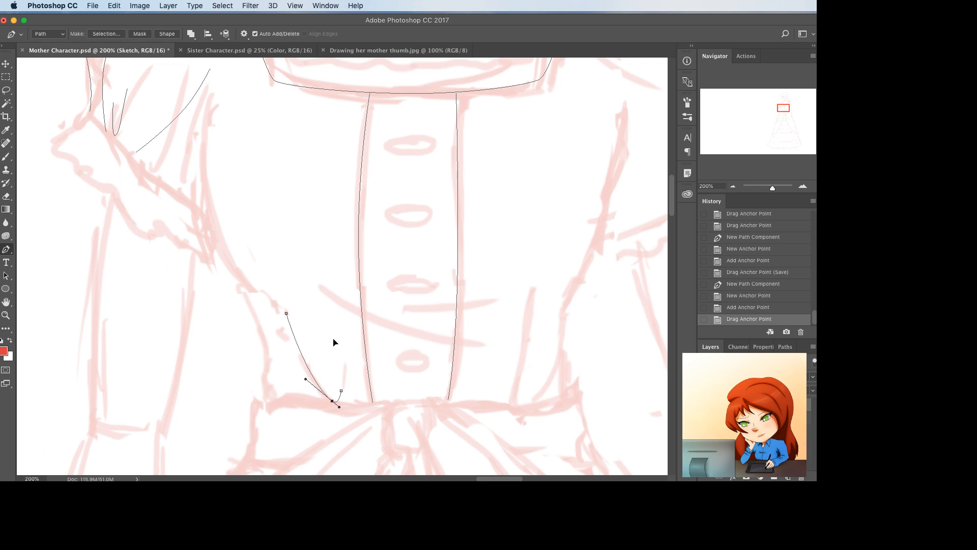
left_click(333, 340, "super")
- Draw a hooked bodice fold on the ponytail side, running down to the waistband beside the placket with a short upturned end
left_click(538, 281)
left_click(499, 400)
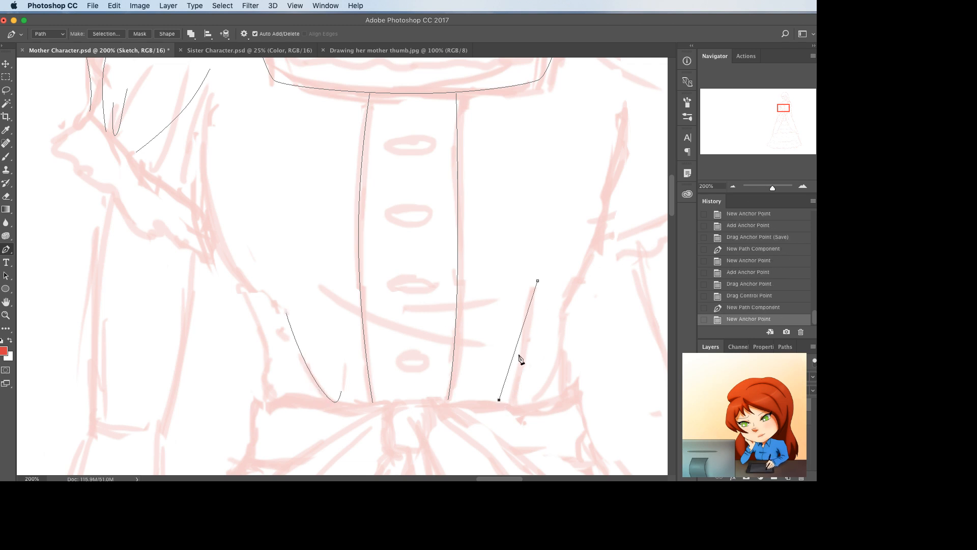
left_click(516, 347)
left_click_drag(516, 347, 510, 389)
left_click(543, 376, "super")
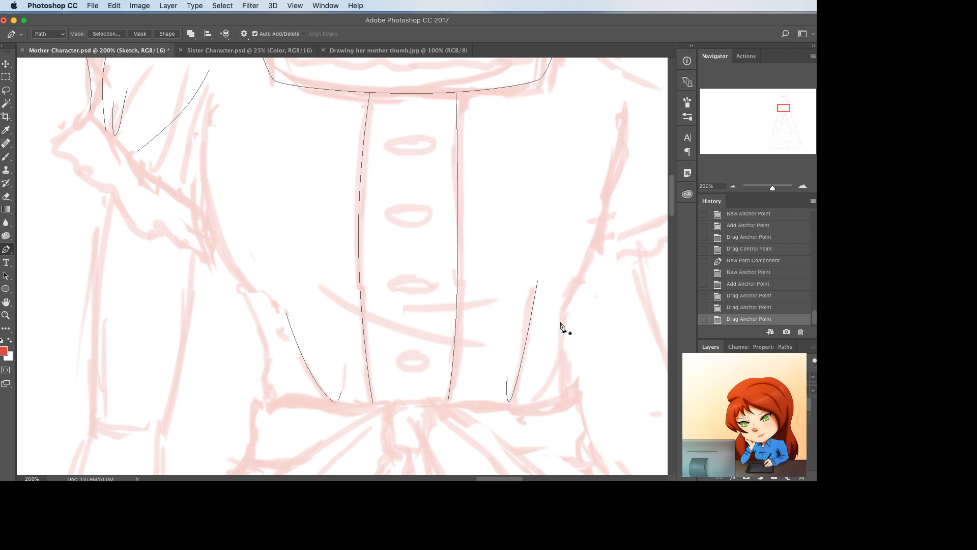
- Trace the bodice's side outline opposite the ponytail from underarm to waistband, curving it inward at the waist with added anchor points
scroll(561, 326, "up", 1)
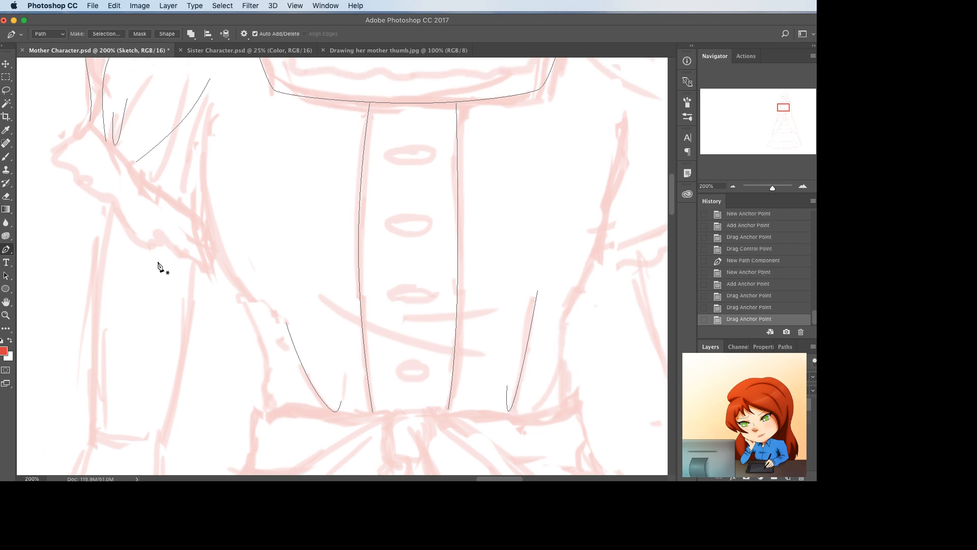
left_click(207, 113)
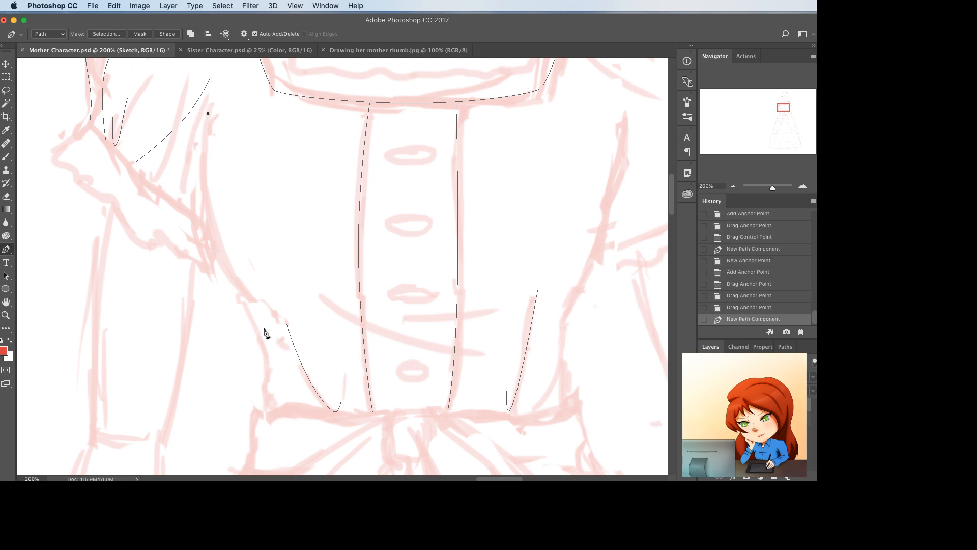
left_click(271, 409)
left_click(268, 396)
left_click_drag(268, 396, 263, 397)
left_click(260, 385)
left_click_drag(268, 362, 267, 363)
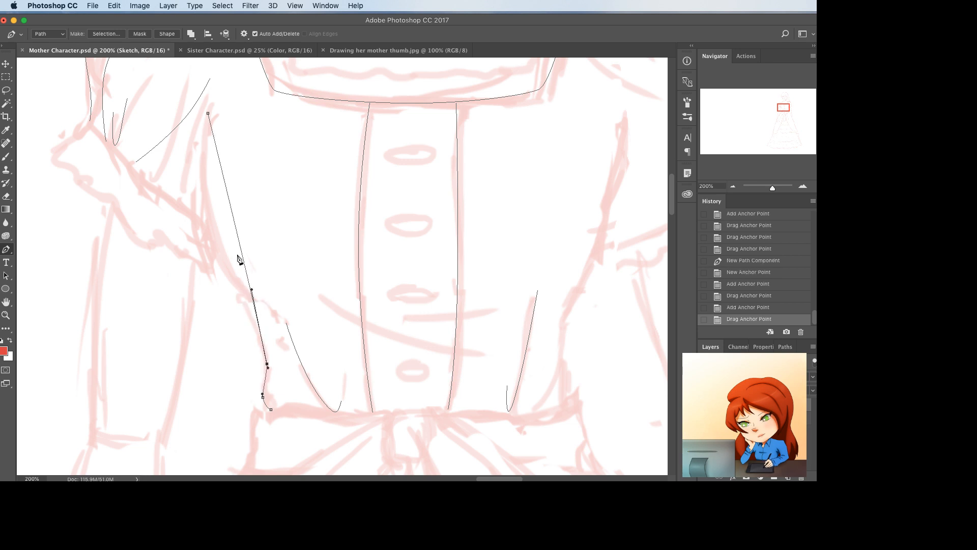
left_click_drag(245, 258, 215, 256)
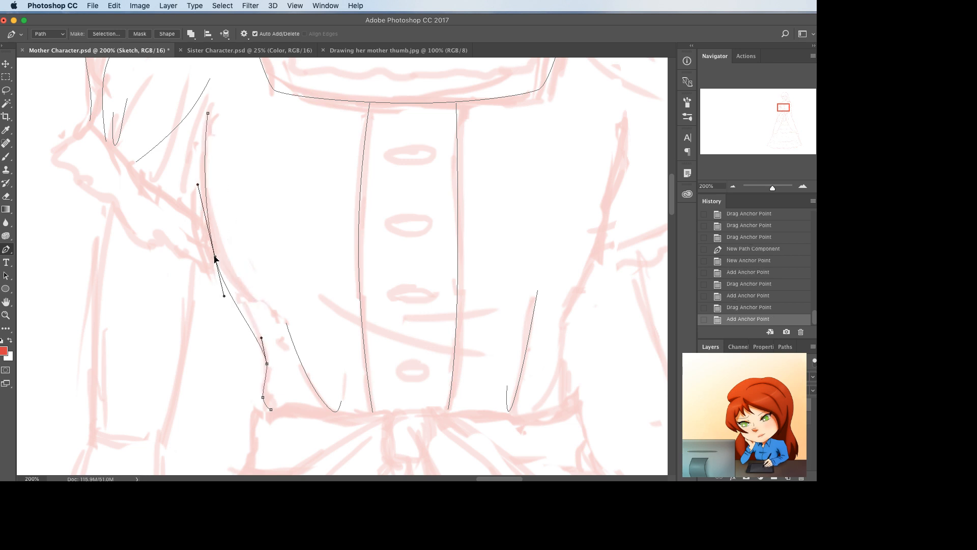
left_click(209, 152)
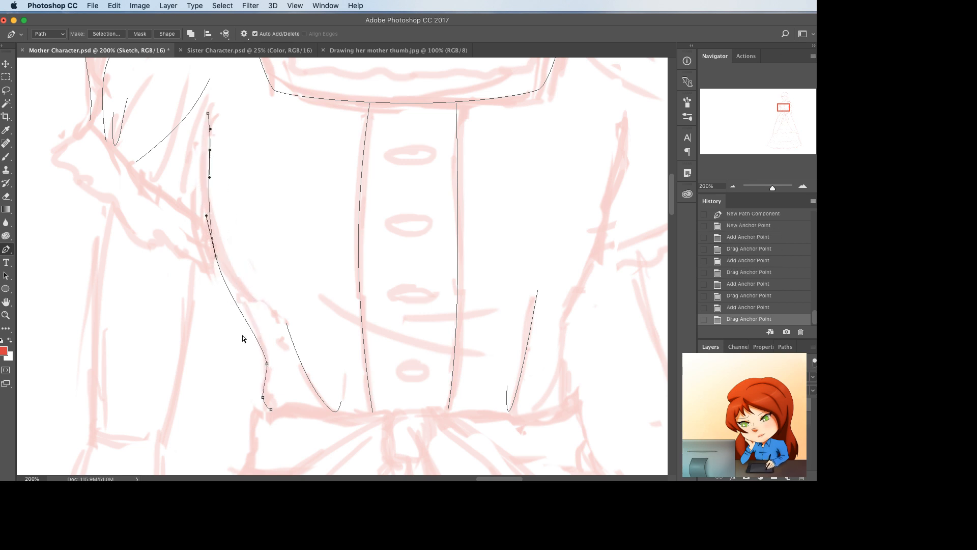
left_click_drag(241, 311, 243, 310)
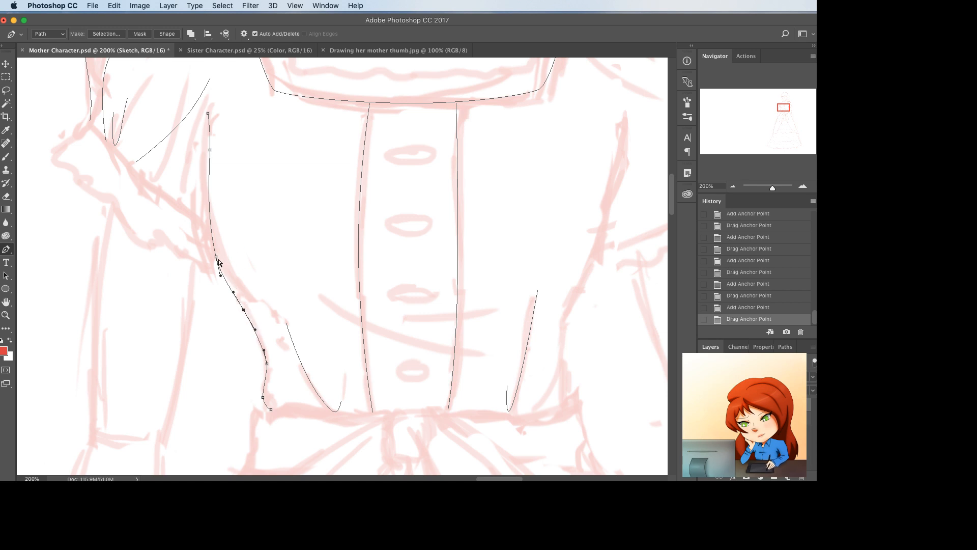
left_click_drag(216, 257, 211, 242)
left_click(310, 358, "super")
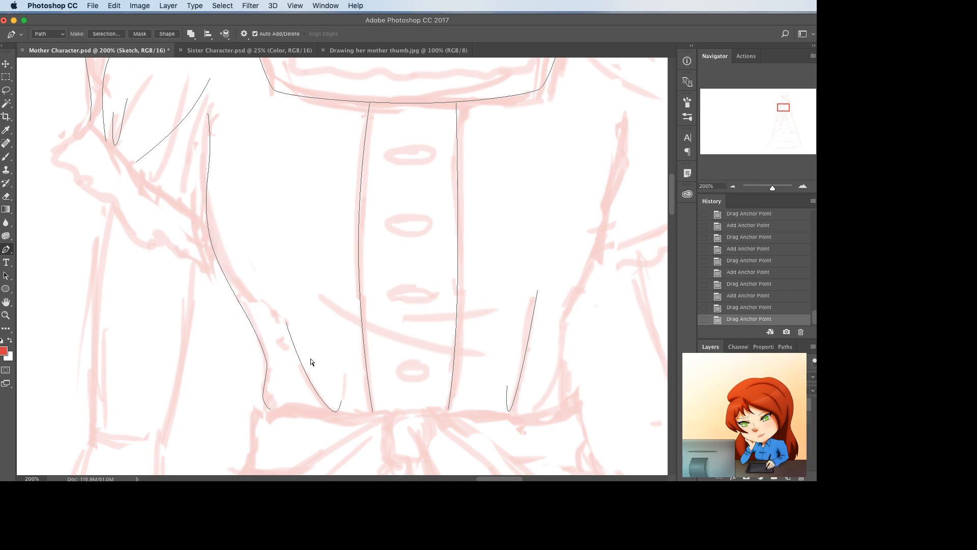
- Trace the bodice's ponytail-side outline from underarm to waistband, shaping the bust, narrow waist and flared lower end with added anchor points
scroll(310, 359, "down", 3)
scroll(544, 284, "right", 4)
scroll(544, 284, "up", 2)
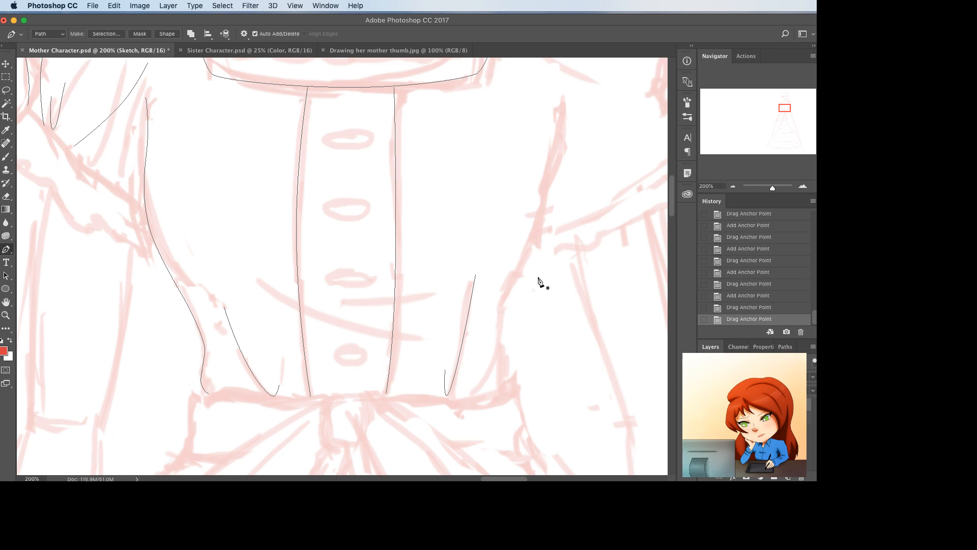
left_click(567, 99)
left_click(489, 393)
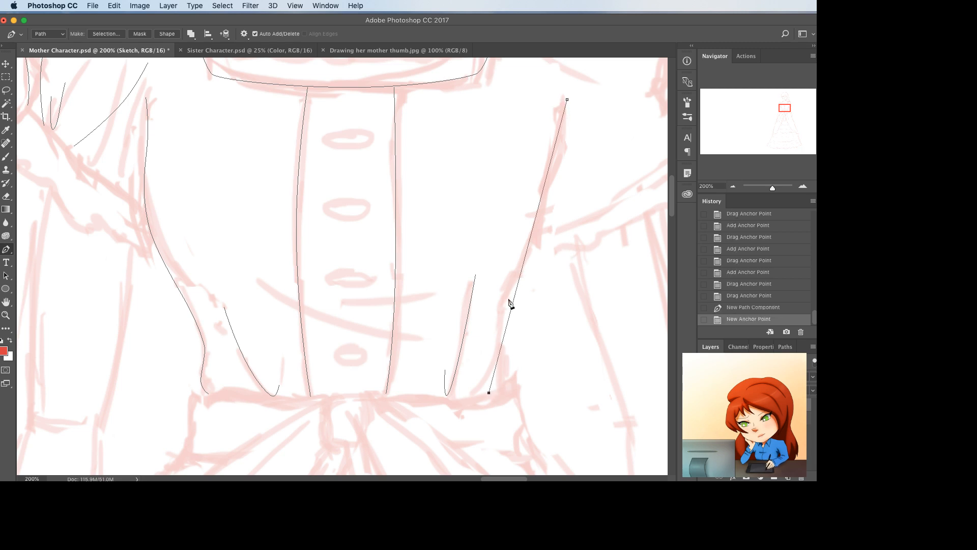
left_click_drag(511, 307, 506, 299)
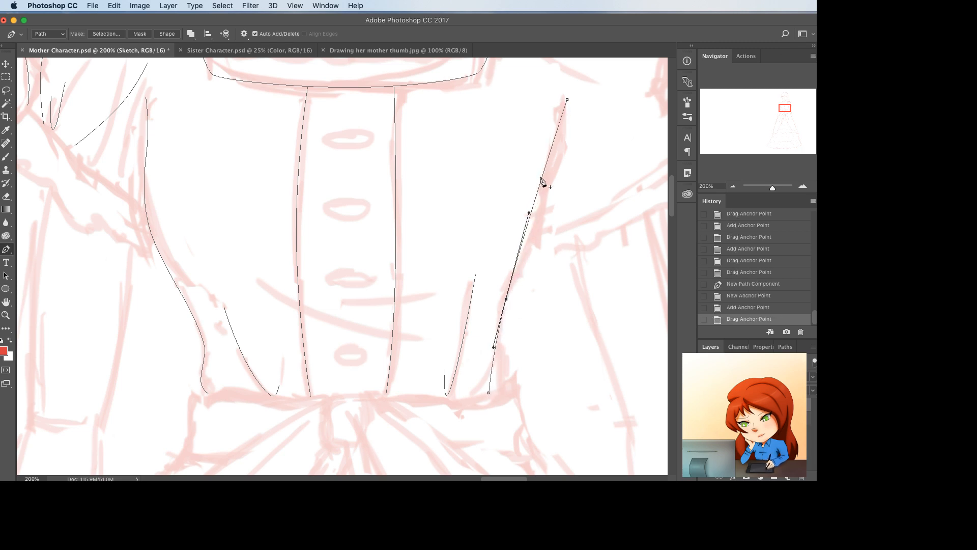
left_click_drag(542, 181, 555, 197)
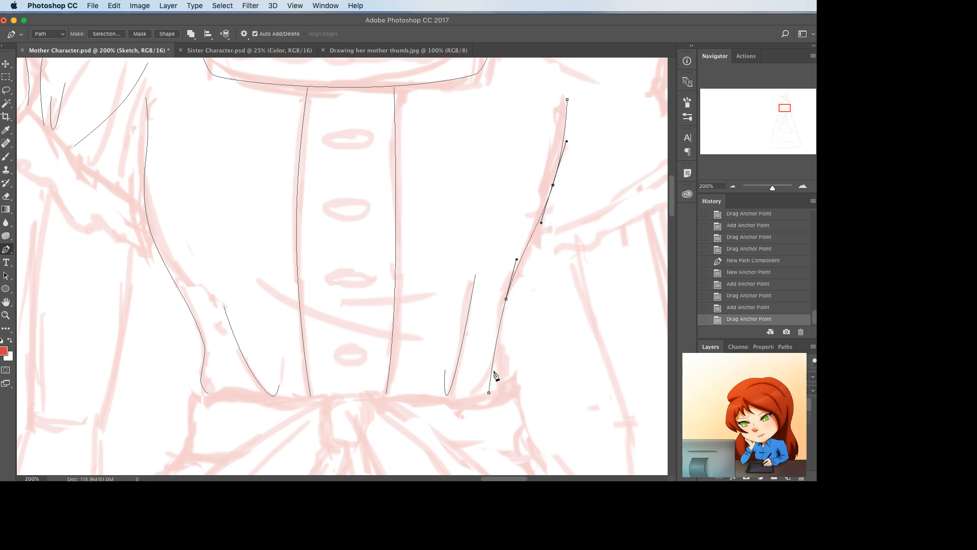
left_click_drag(494, 372, 502, 340)
left_click(500, 340)
left_click(462, 413, "super")
- Reshape the lower part of the placket edge opposite the ponytail with two added anchor points, bending it inward and straightening it toward the waistband
scroll(465, 412, "left", 4)
scroll(466, 411, "up", 3)
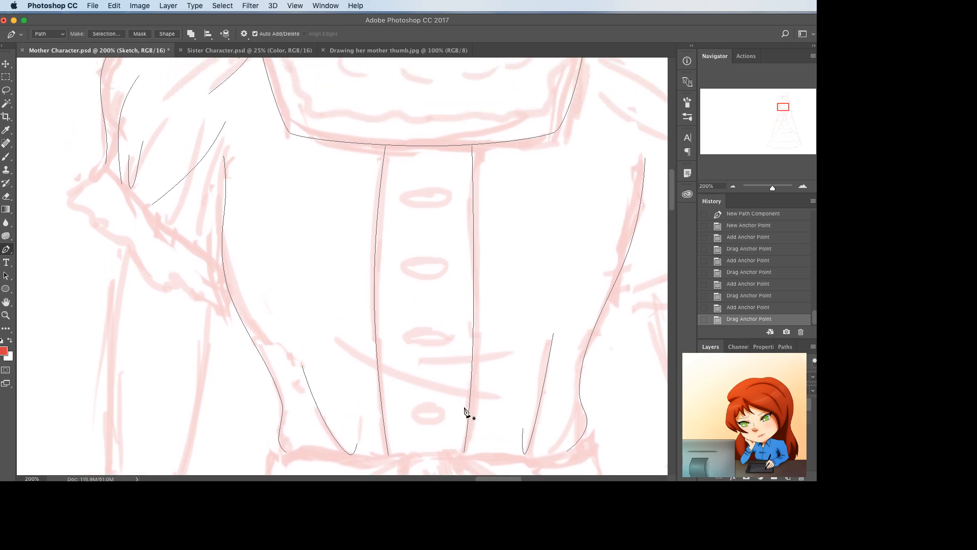
scroll(465, 409, "up", 3)
scroll(464, 410, "down", 3)
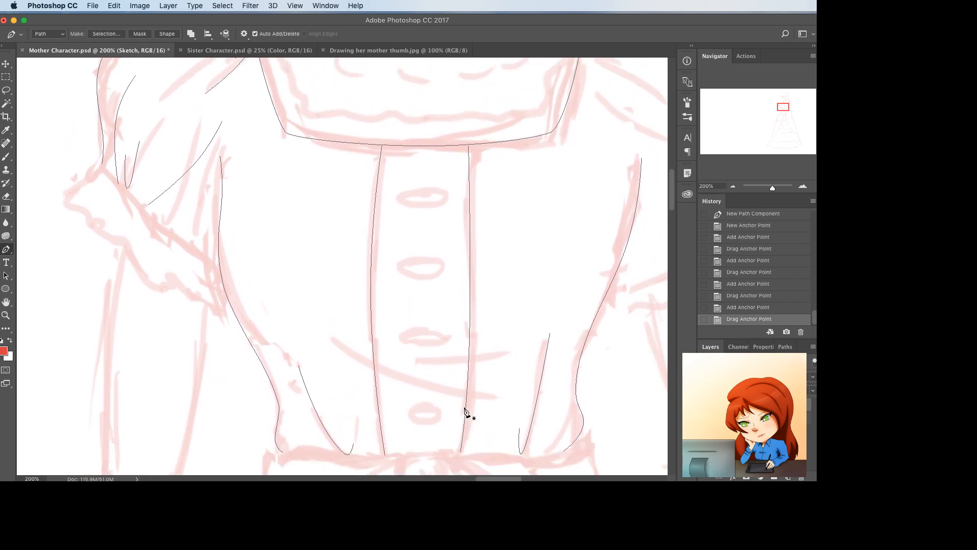
left_click(377, 381)
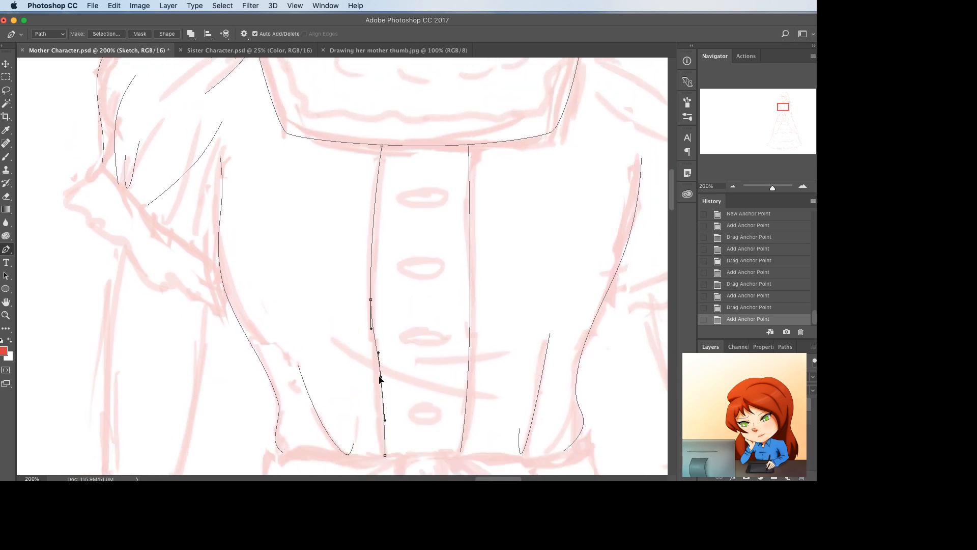
left_click_drag(378, 374, 377, 362)
left_click(378, 421)
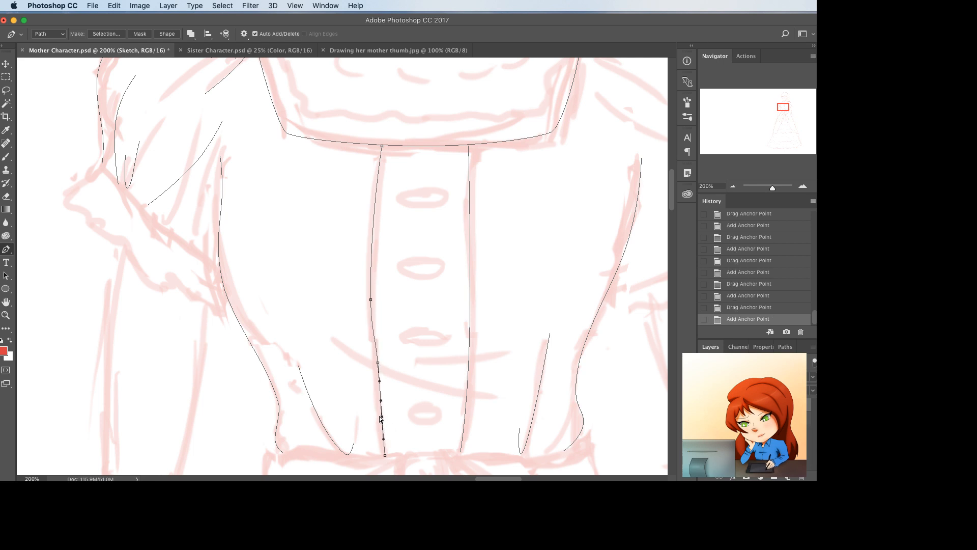
left_click_drag(378, 418, 376, 418)
left_click(469, 357, "super")
- Reshape the lower part of the placket's ponytail-side edge, adding anchor points and shifting its waistband end slightly outward
left_click(469, 360)
key("super+z")
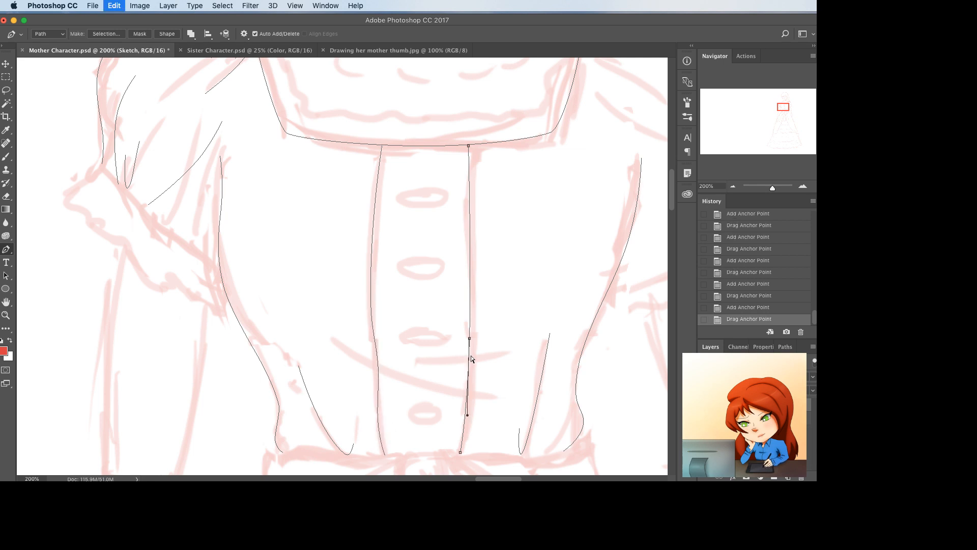
left_click_drag(470, 339, 472, 328)
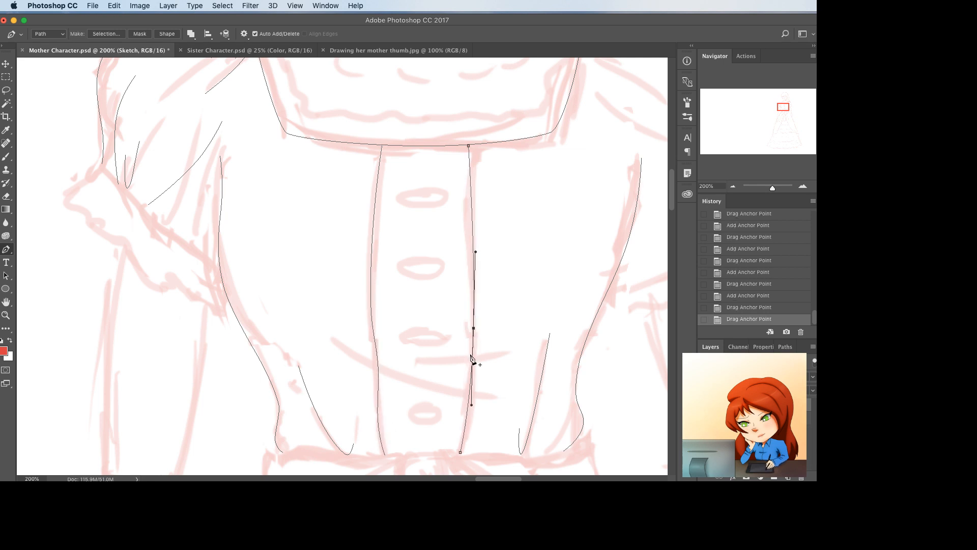
left_click(469, 357)
left_click_drag(469, 362, 472, 363)
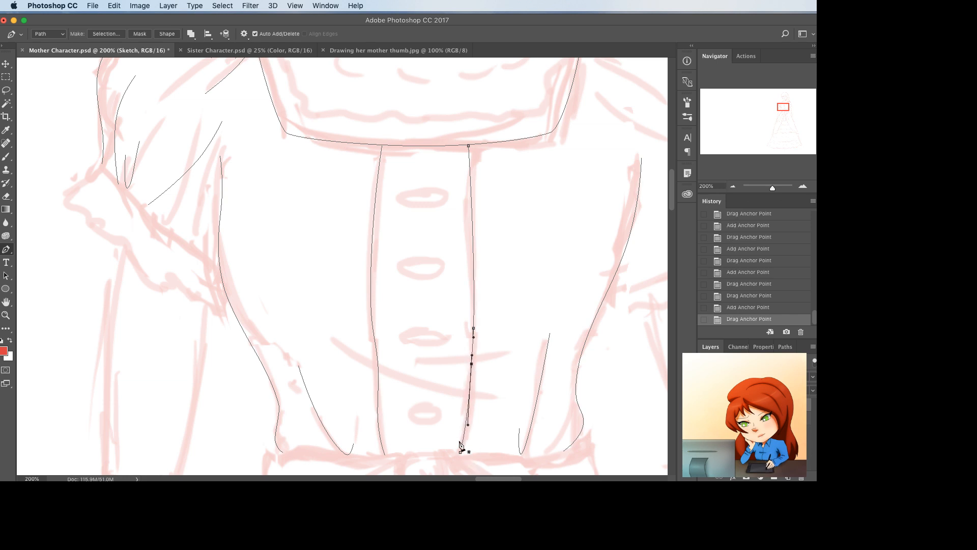
left_click_drag(460, 450, 463, 452)
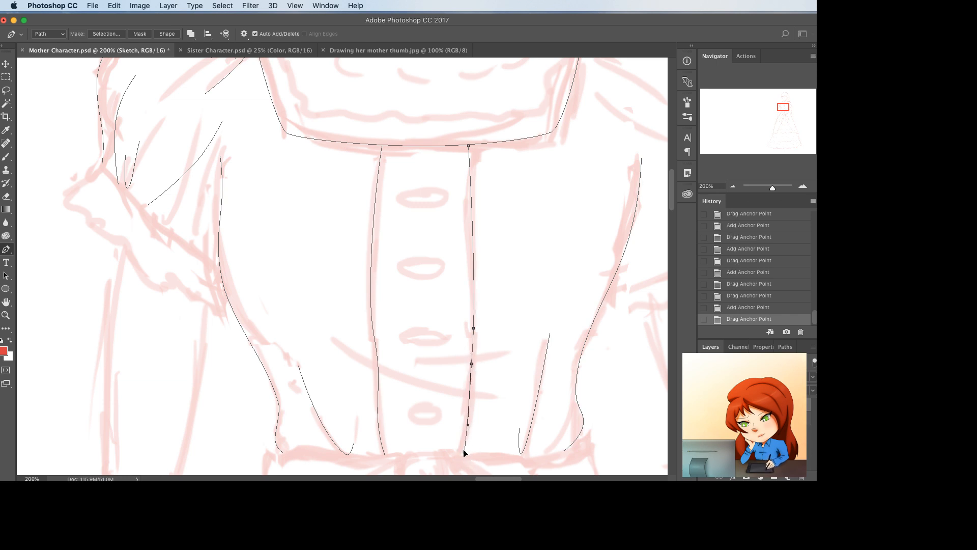
left_click(468, 412)
left_click_drag(468, 413, 472, 413)
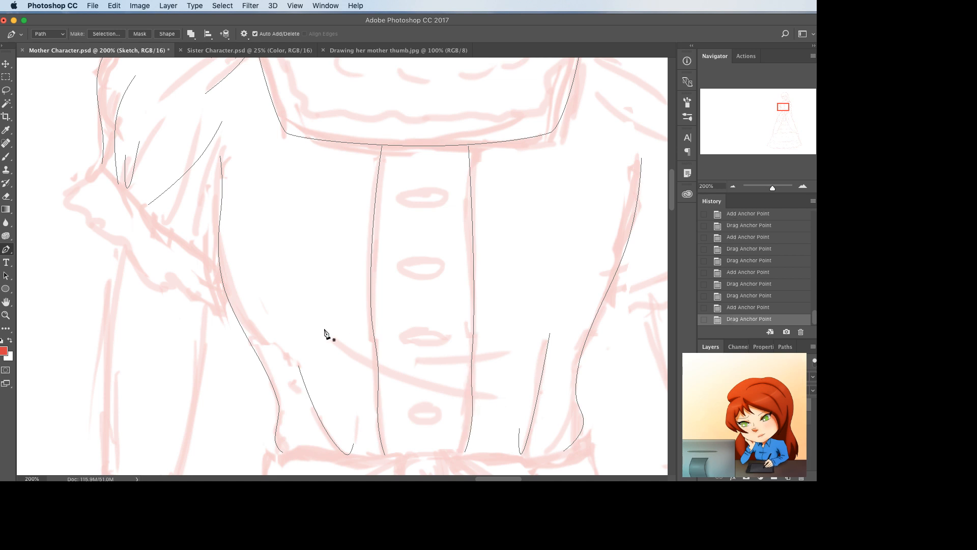
- Draw two curved creases crossing the lower placket, a long one sloping down toward the ponytail side and a shorter, nearly horizontal one
left_click(323, 330)
left_click(499, 398)
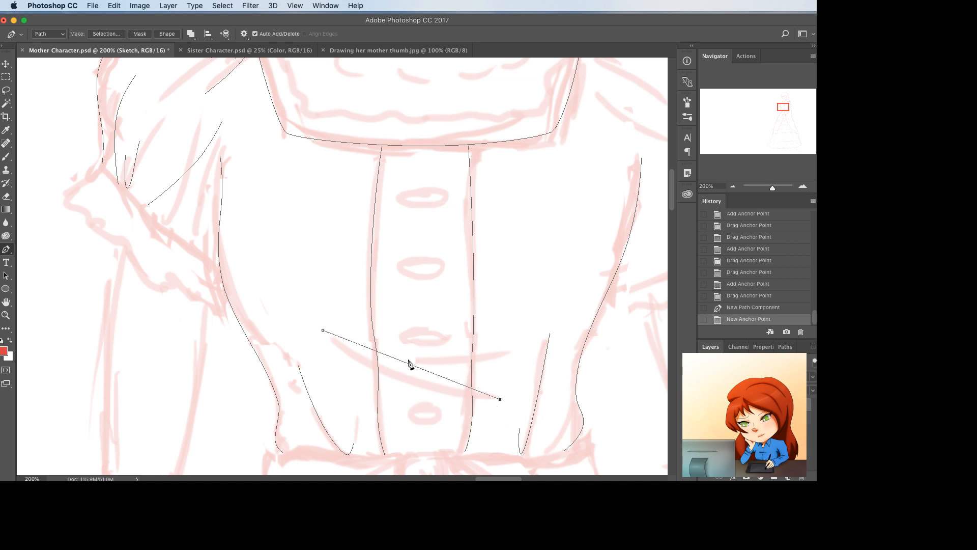
left_click_drag(410, 364, 450, 364)
left_click(385, 360)
left_click(516, 353)
left_click(449, 357)
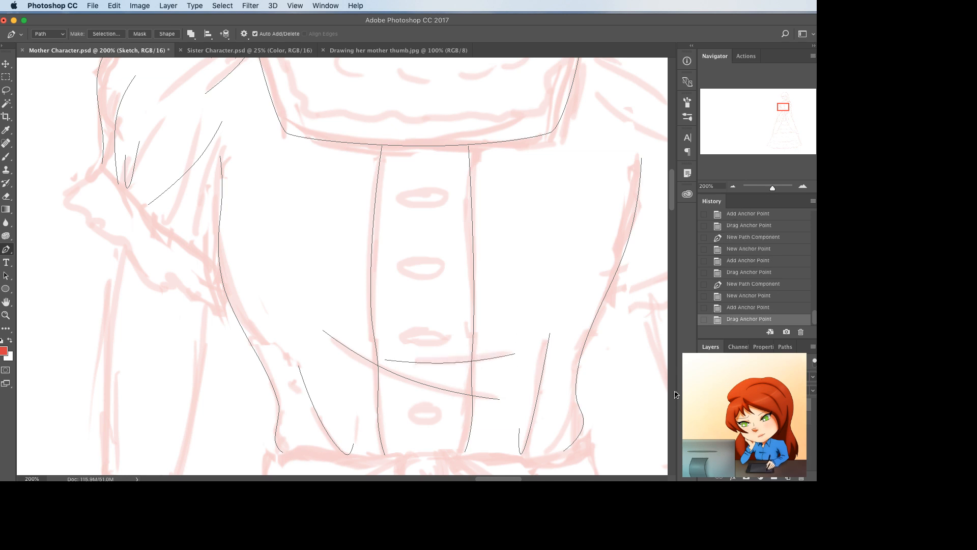
- Hide the sketch to check the bodice and sleeve paths on white, show it again, and save the document
left_click(704, 404)
scroll(410, 427, "down", 3)
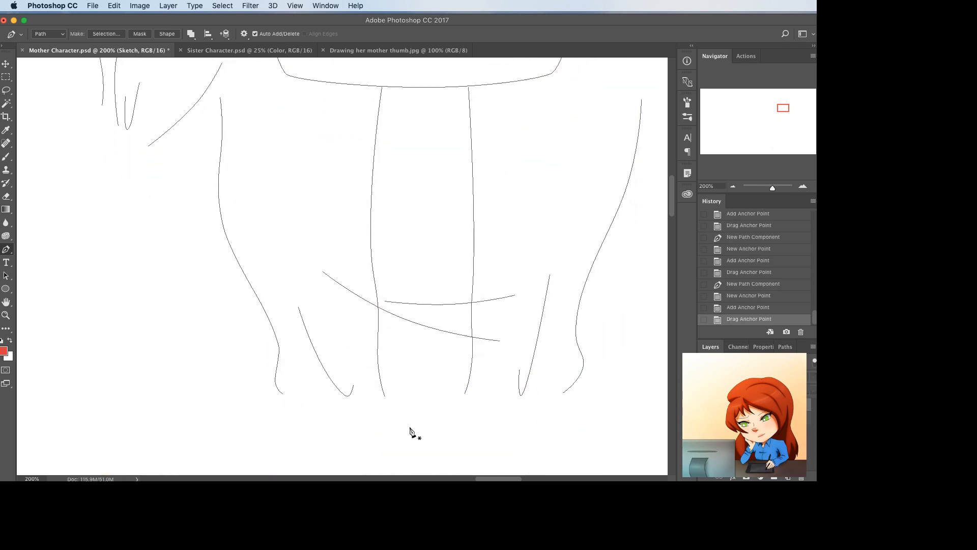
scroll(410, 427, "up", 5)
scroll(410, 428, "right", 2)
scroll(410, 431, "up", 1)
scroll(410, 431, "left", 1)
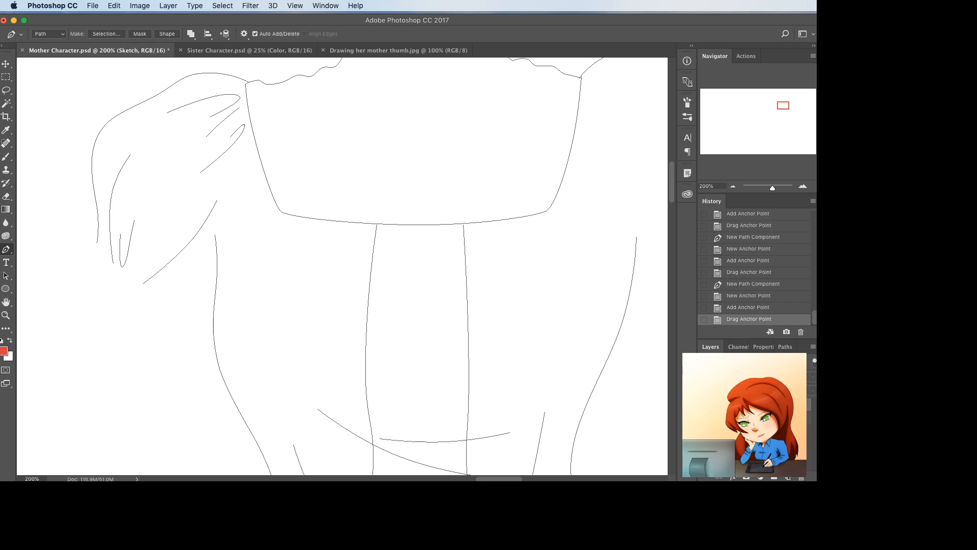
key("super+comma")
key("super+s")
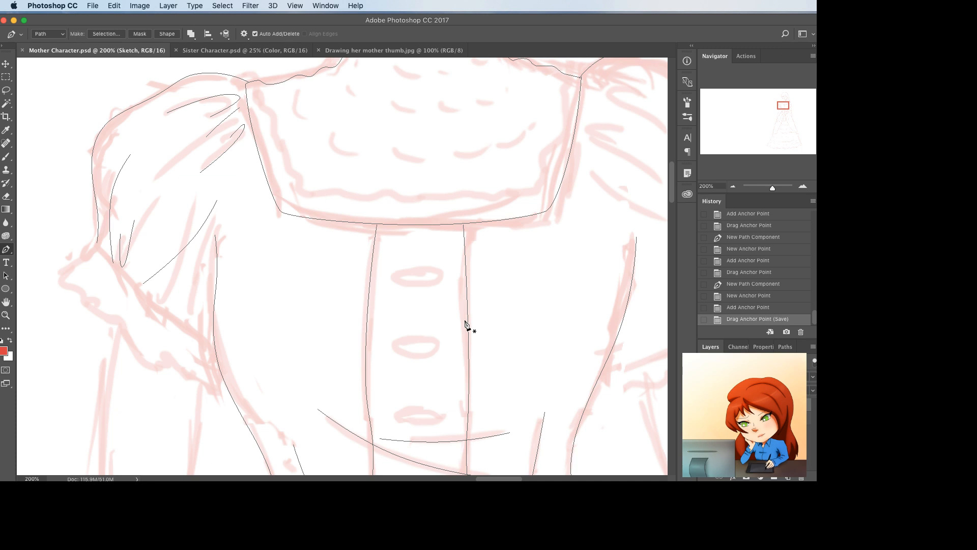
- Draw an elliptical path over the placket's top button and duplicate it down onto the other three buttons
scroll(466, 323, "down", 5)
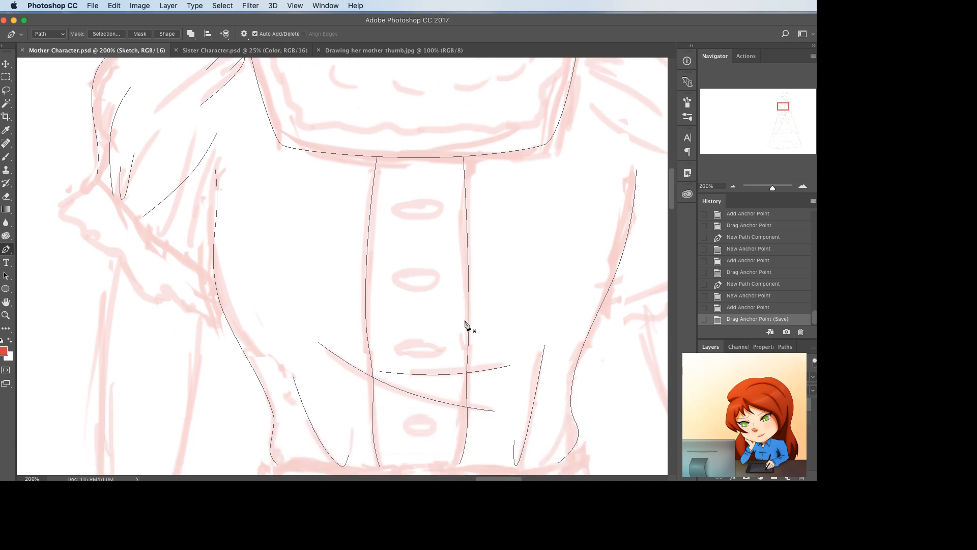
key("u")
left_click_drag(390, 202, 430, 355)
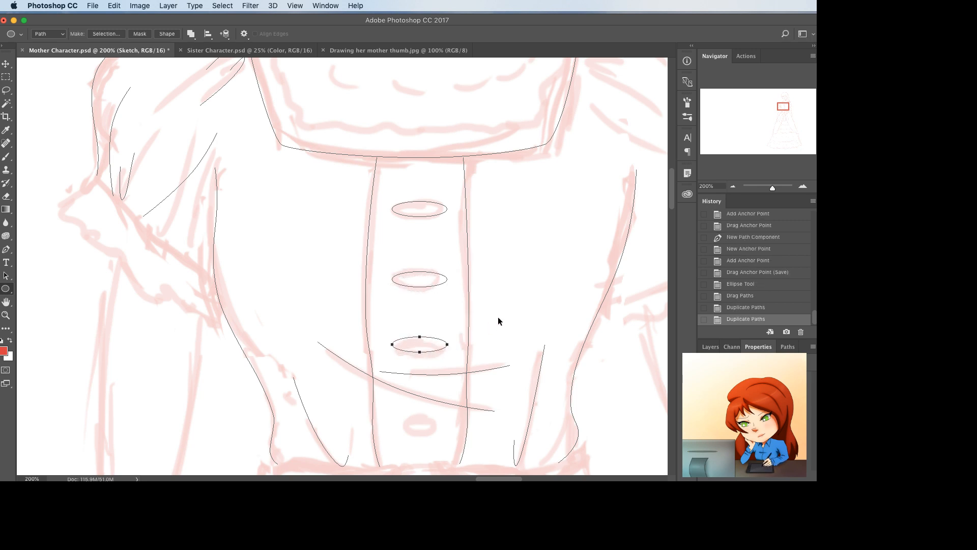
scroll(498, 320, "down", 5)
left_click_drag(414, 221, 414, 305, "alt+super")
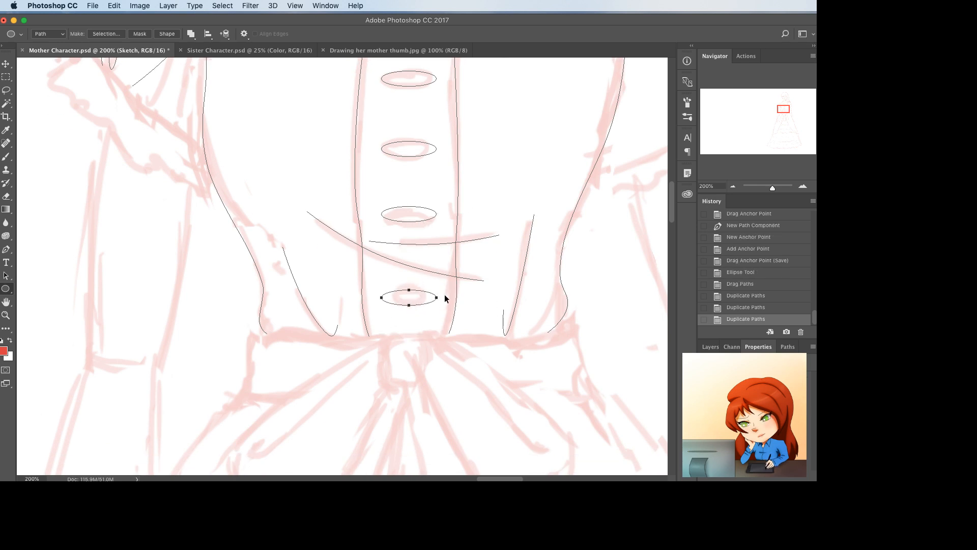
- Trace the waistband's upper edge opposite the ponytail with the Pen tool, from the bodice side to the bow knot
scroll(438, 321, "down", 1)
key("p")
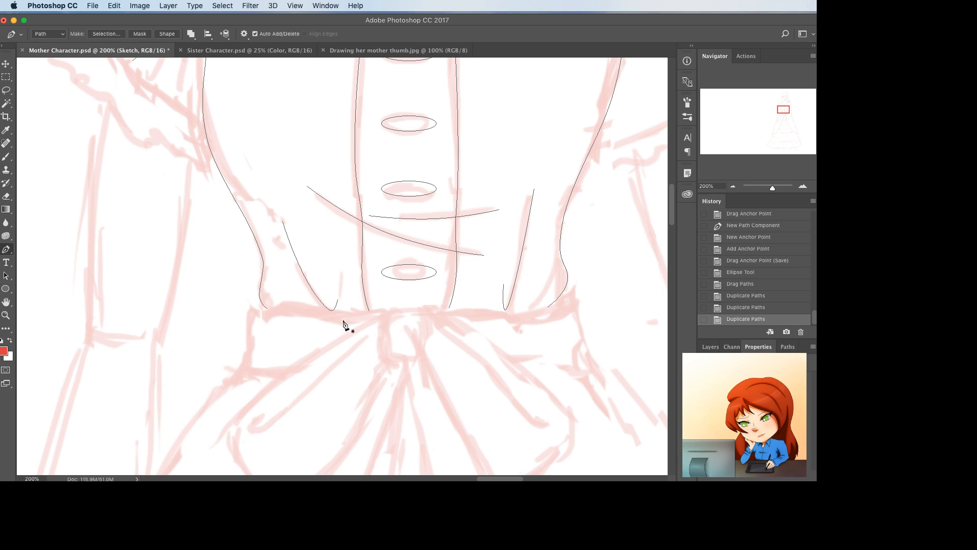
left_click(257, 310)
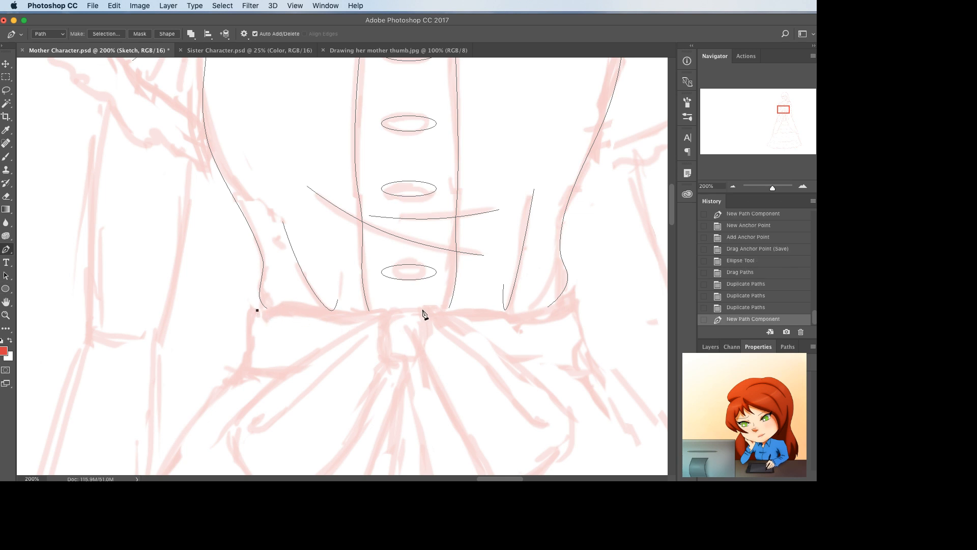
left_click(383, 313)
left_click_drag(253, 310, 259, 308)
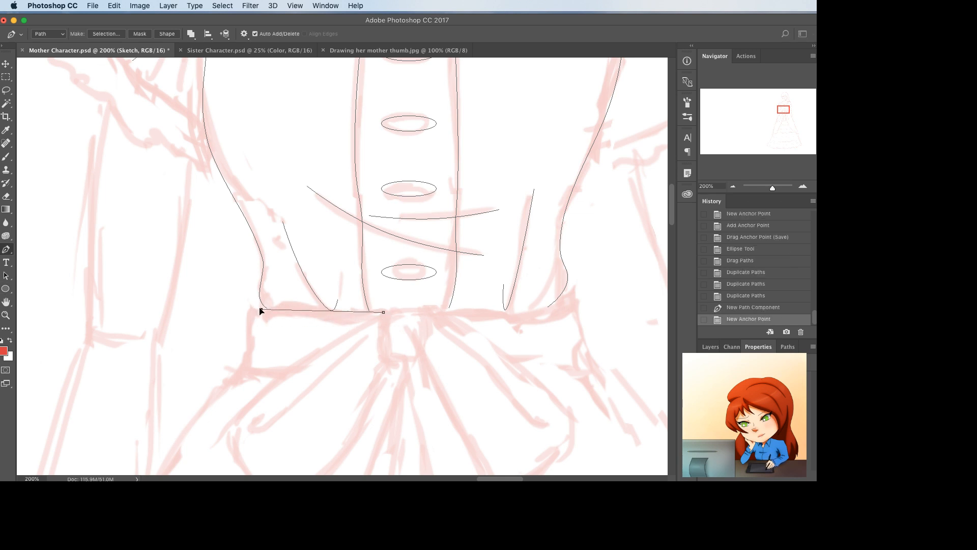
- Bend the waistband's upper-left path line slightly downward with an added anchor point and finish that path
left_click(305, 312)
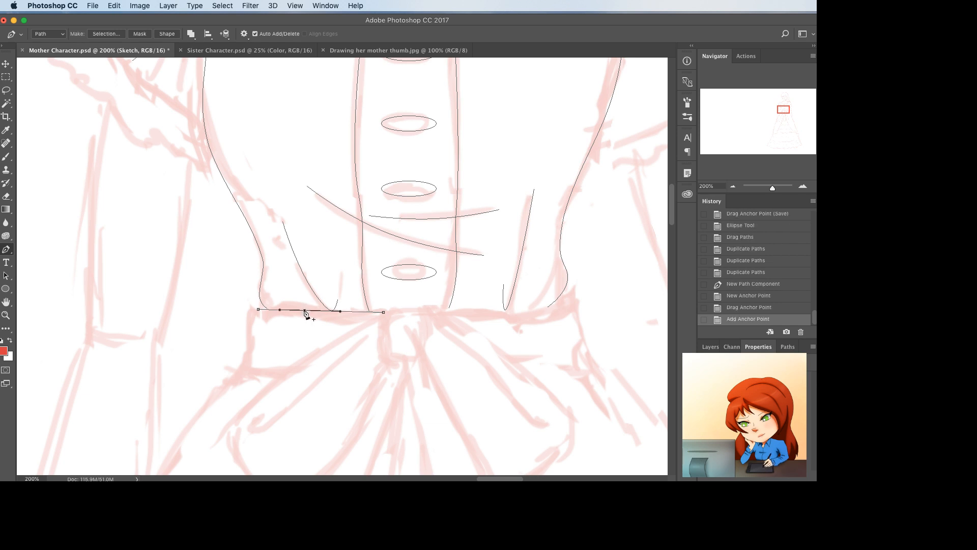
left_click_drag(307, 312, 307, 313)
key("Escape")
- Trace the waistband's left end with the Pen tool, from the bodice corner down and along the lower edge, curving side and corners
left_click(260, 300)
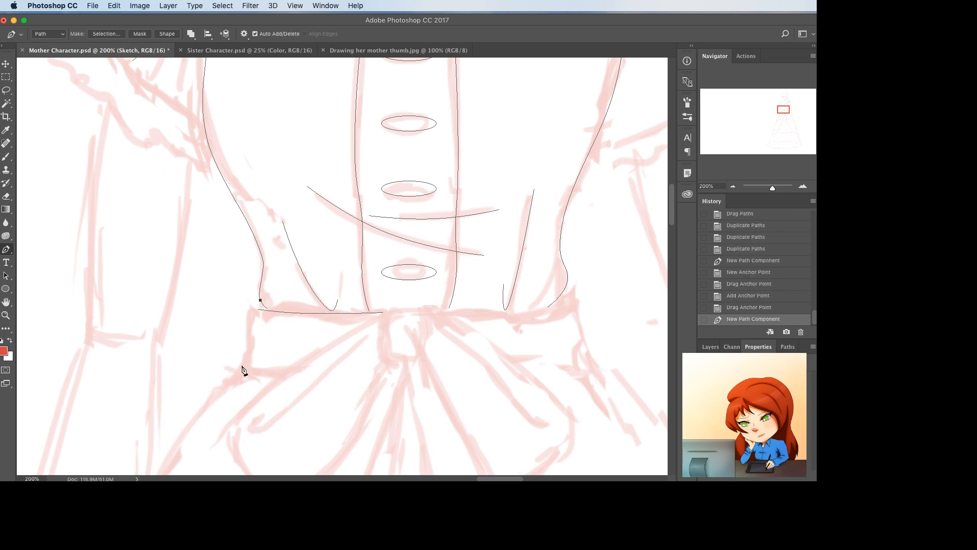
left_click(243, 372)
left_click(284, 376)
left_click(256, 315)
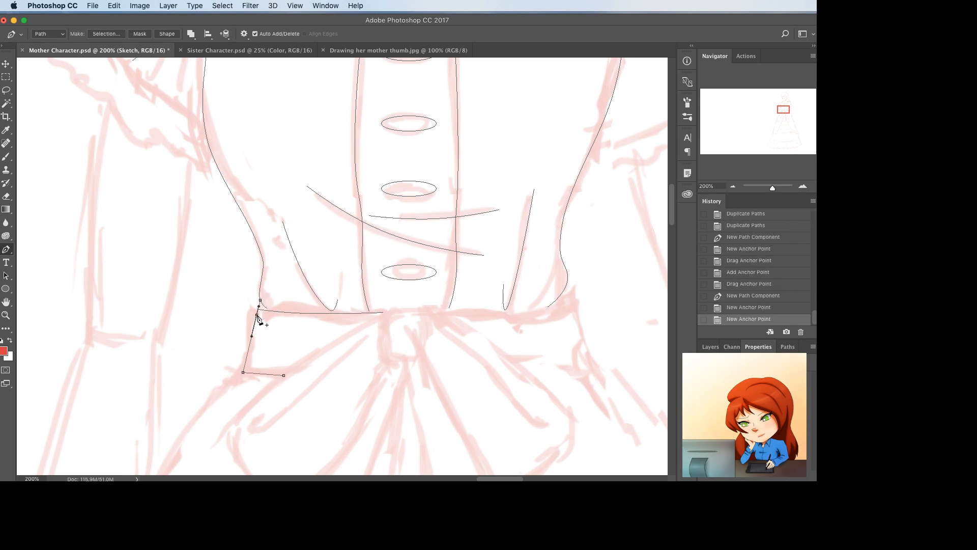
left_click(256, 314, "alt")
mouse_move(256, 314)
left_mouse_down()
mouse_move(254, 303)
mouse_move(251, 332)
left_mouse_up()
left_click(250, 329)
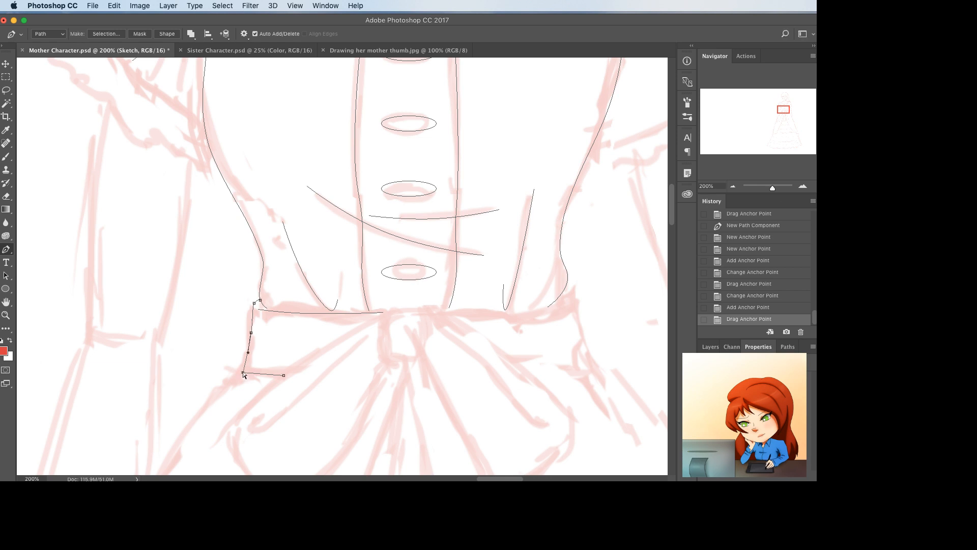
left_click_drag(242, 371, 245, 374)
left_click(484, 316, "super")
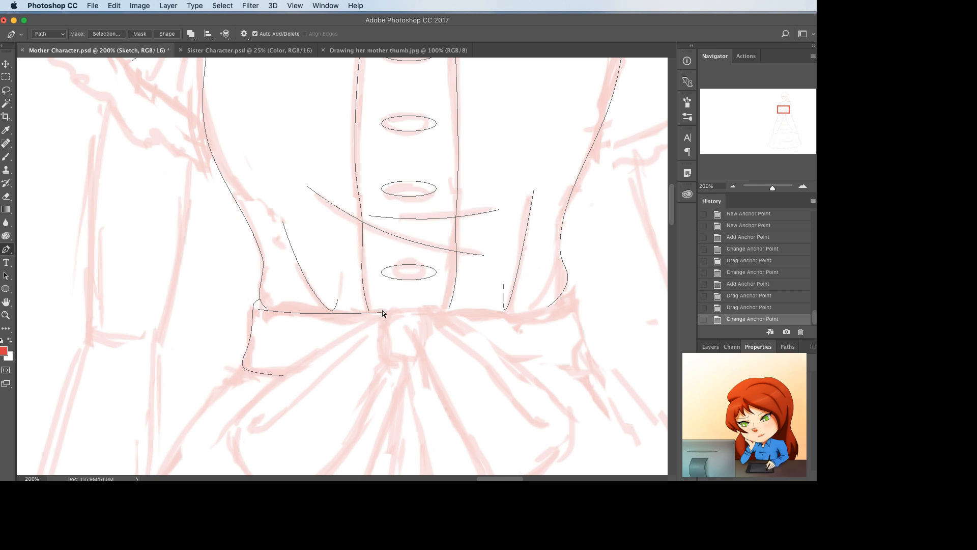
- Trace the waistband's upper edge from right of the knot to the bodice corner, sagging it slightly and adjusting its right end
left_click(446, 311)
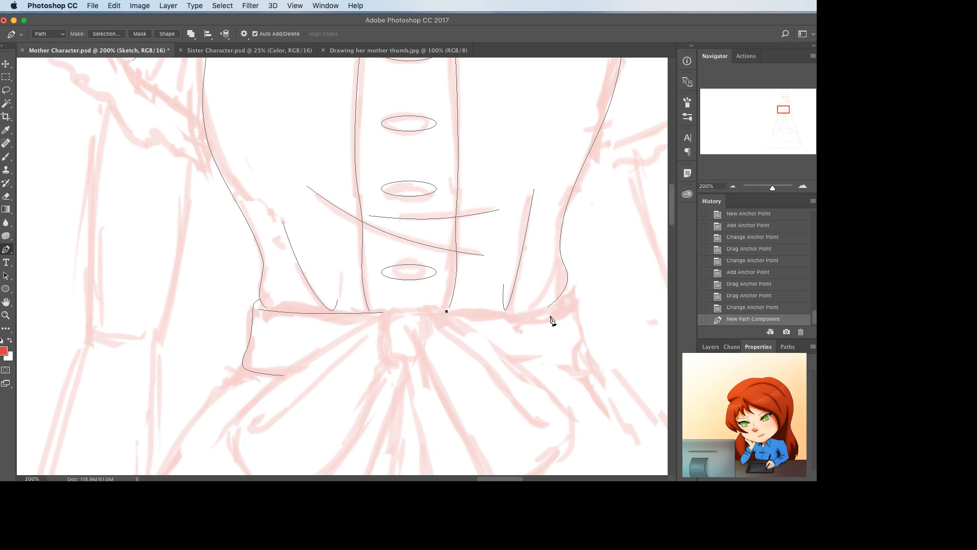
left_click(554, 313)
left_click_drag(555, 313, 566, 300)
left_click(490, 309)
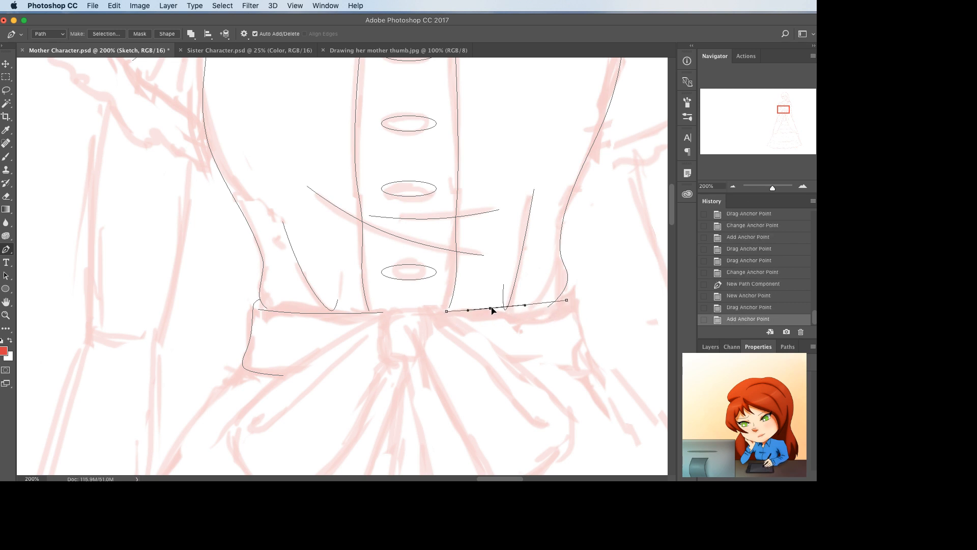
left_click_drag(492, 310, 511, 311)
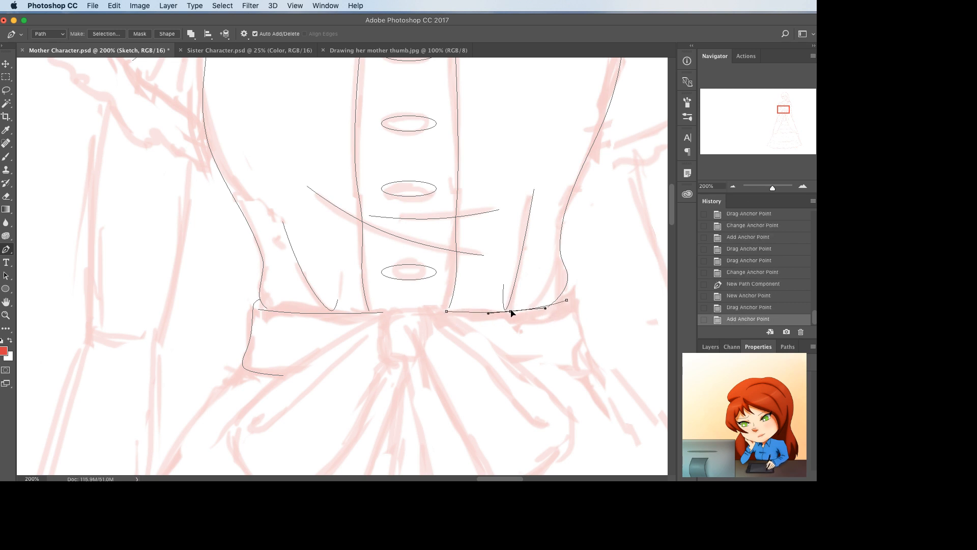
left_click(549, 307, "super")
left_click_drag(548, 306, 567, 322)
- Trace the waistband's right end from the bodice corner down and inward along the lower edge, shaping it with curved anchor points
left_click(559, 296)
left_click(579, 371)
left_click(561, 306)
left_click(561, 305, "alt")
left_click(564, 297, "alt")
left_click(569, 322)
left_click(576, 360)
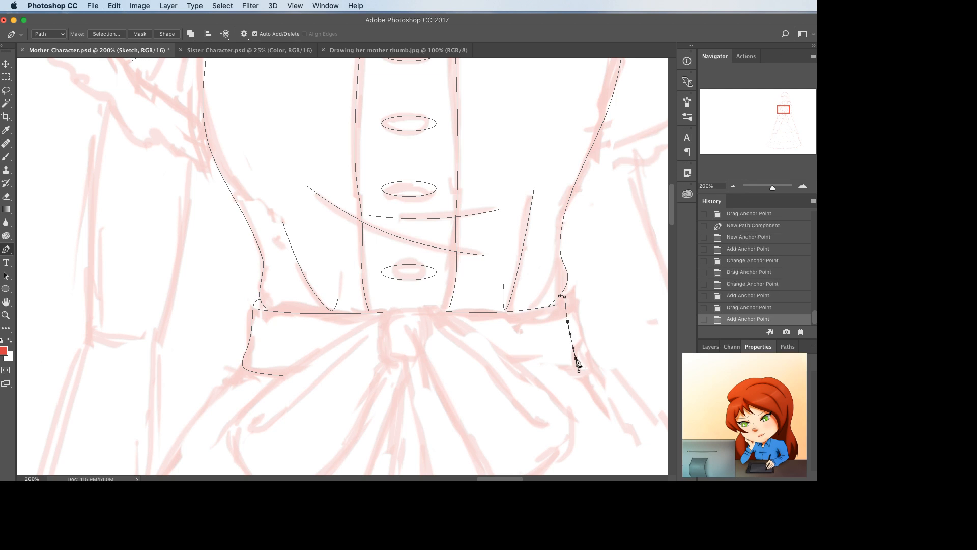
left_click_drag(577, 359, 530, 373)
- Trace the bow knot at the waistband's centre as a rounded square path left open on its right side
scroll(359, 335, "down", 2)
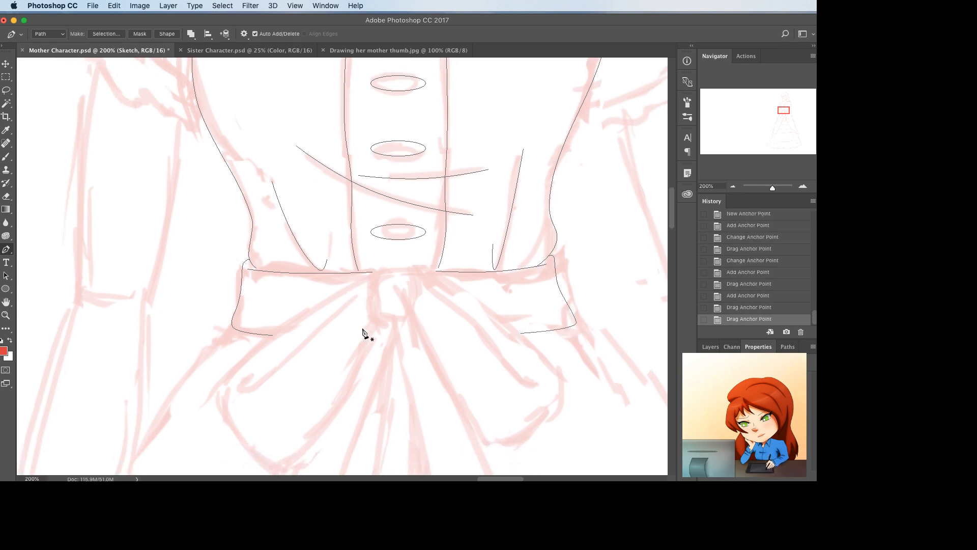
left_click(366, 313)
left_click(422, 277)
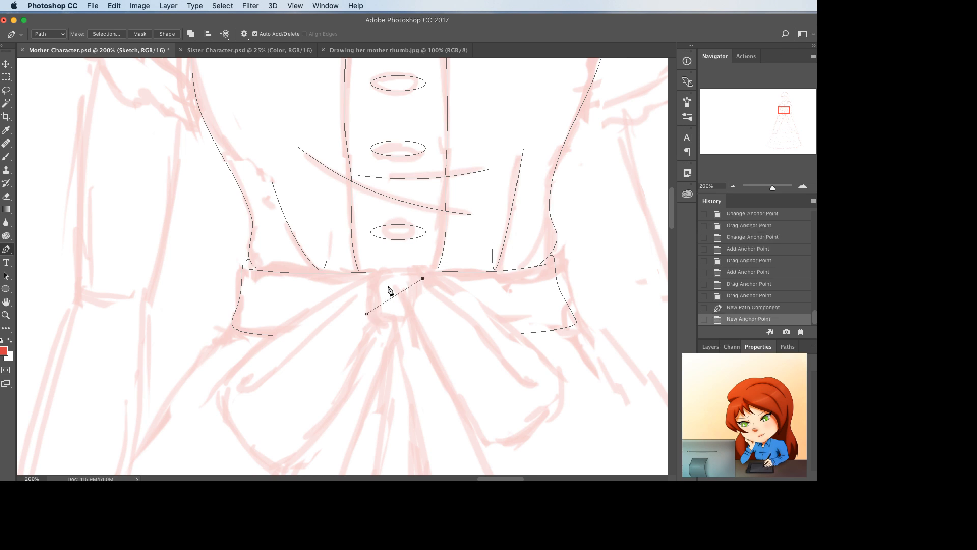
left_click(392, 297)
left_click_drag(392, 297, 416, 268)
left_click(413, 272)
left_click_drag(416, 322, 372, 318)
left_click(394, 301)
left_click(393, 301, "alt")
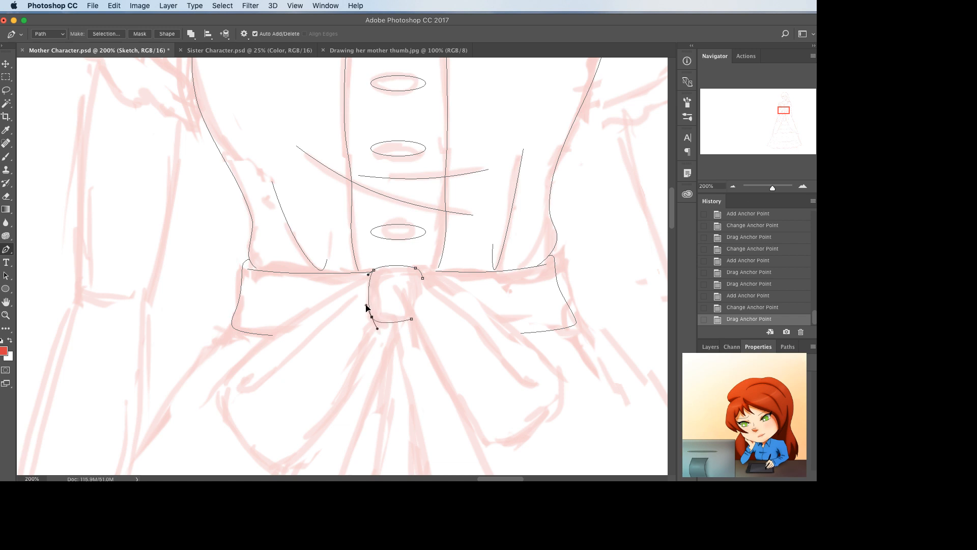
left_click(372, 316, "alt")
- Try tracing the right bow loop from the knot's top edge, curving its outer and lower corners along the sketch
scroll(414, 284, "down", 3)
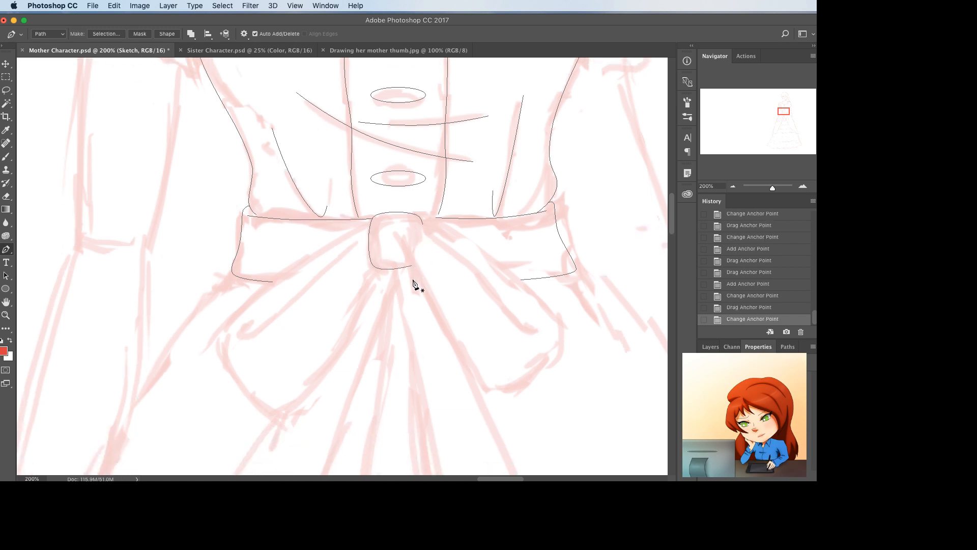
left_click(391, 214)
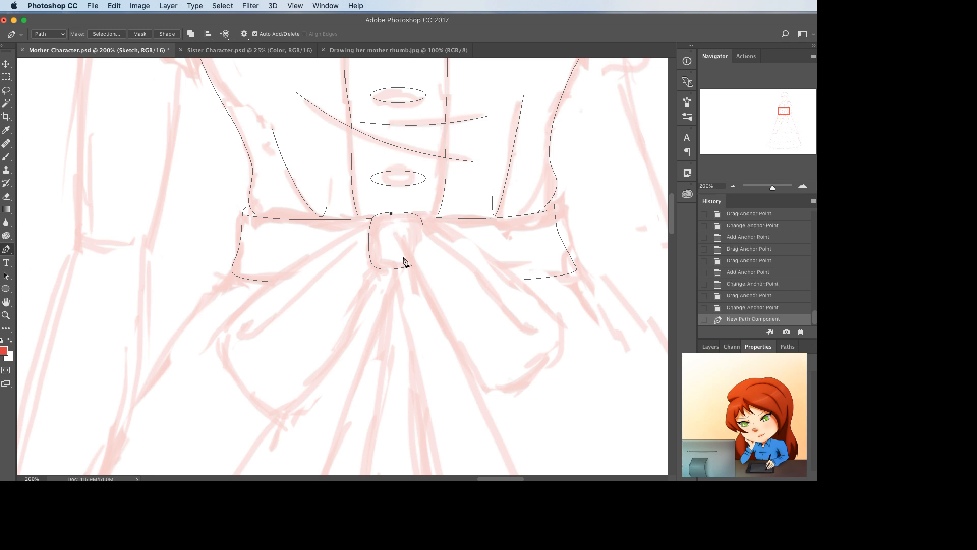
scroll(501, 387, "down", 3)
left_click(491, 342)
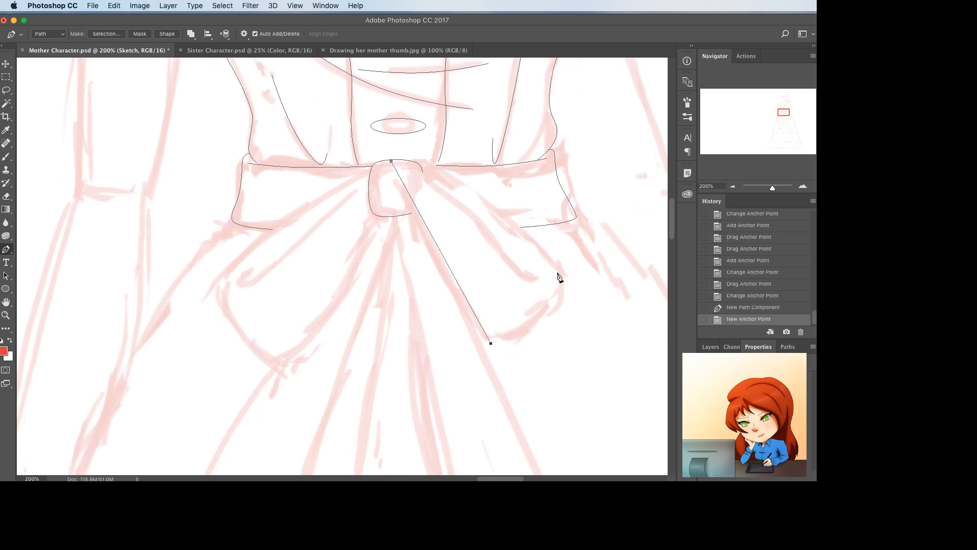
left_click(577, 271)
left_click(412, 163)
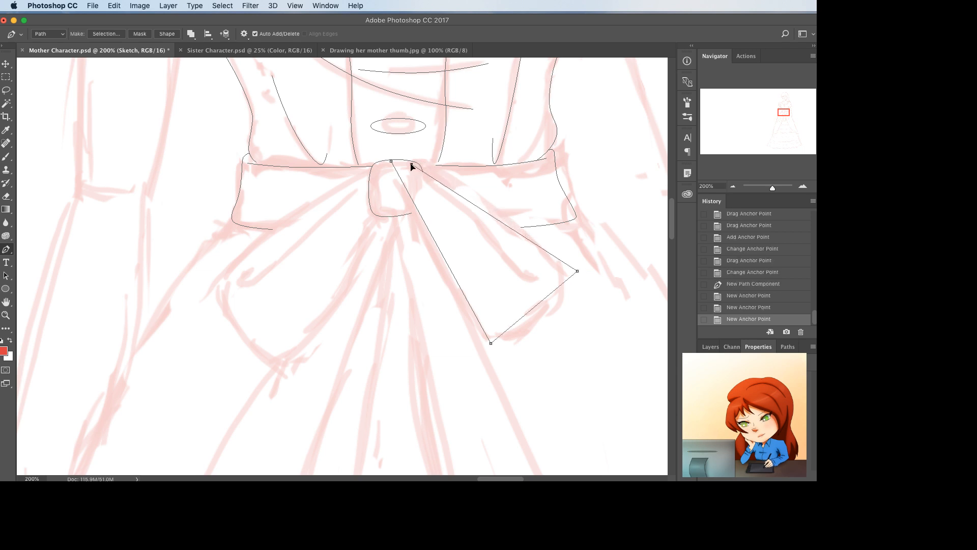
left_click_drag(412, 163, 413, 160)
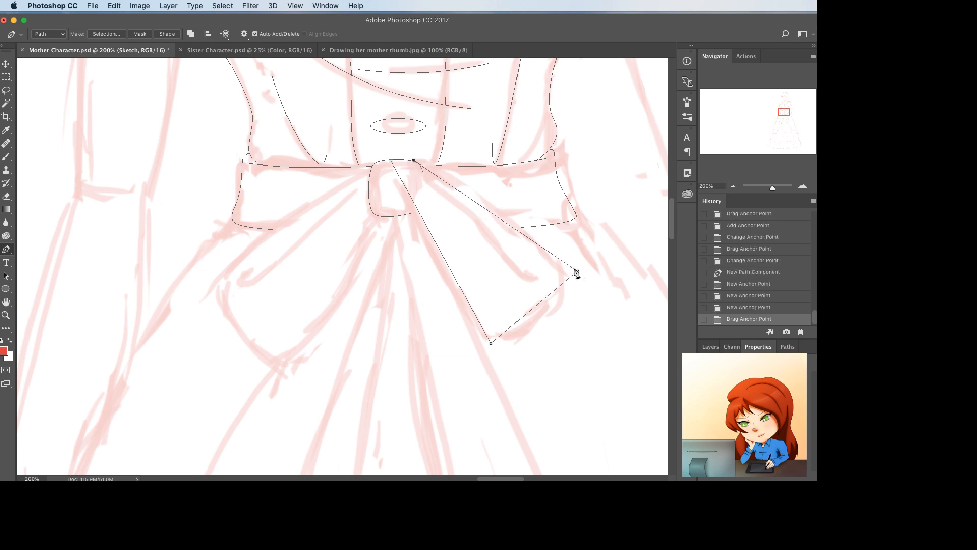
left_click_drag(576, 273, 581, 245)
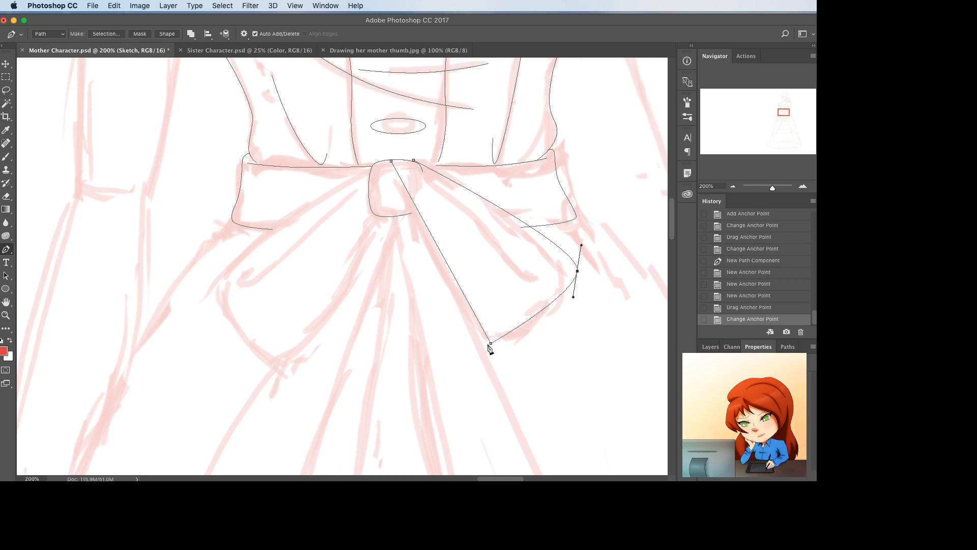
left_click_drag(490, 345, 507, 349)
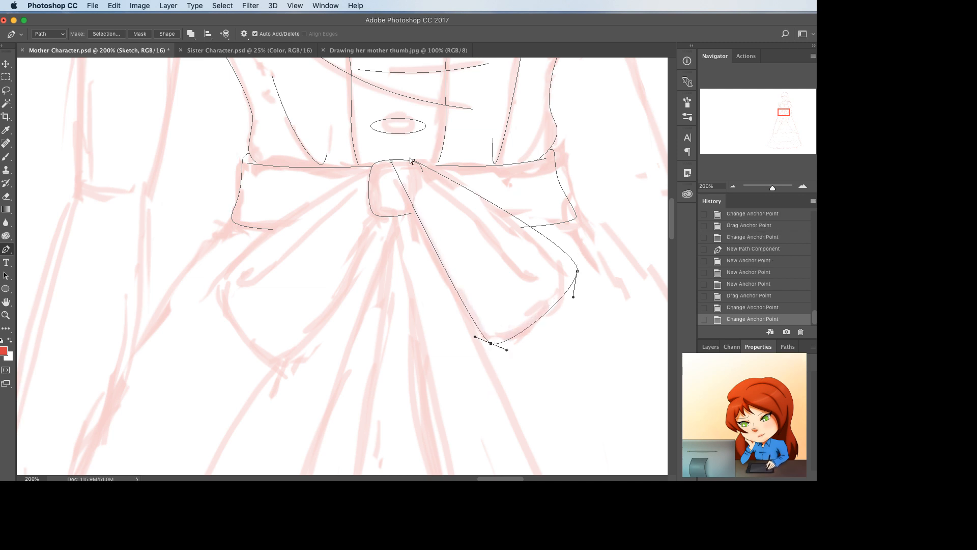
- Trim the knot outline by adding a point on its top edge and deleting the segments over its right corner
left_click(423, 171, "super")
key("Delete")
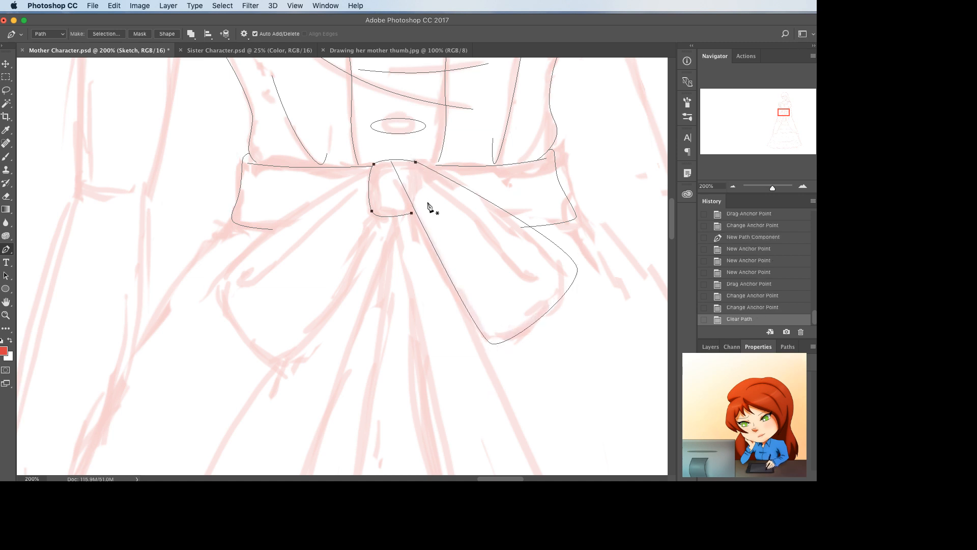
left_click_drag(413, 162, 391, 160)
left_click(396, 160, "super")
left_click(394, 160)
left_click(415, 162, "ctrl")
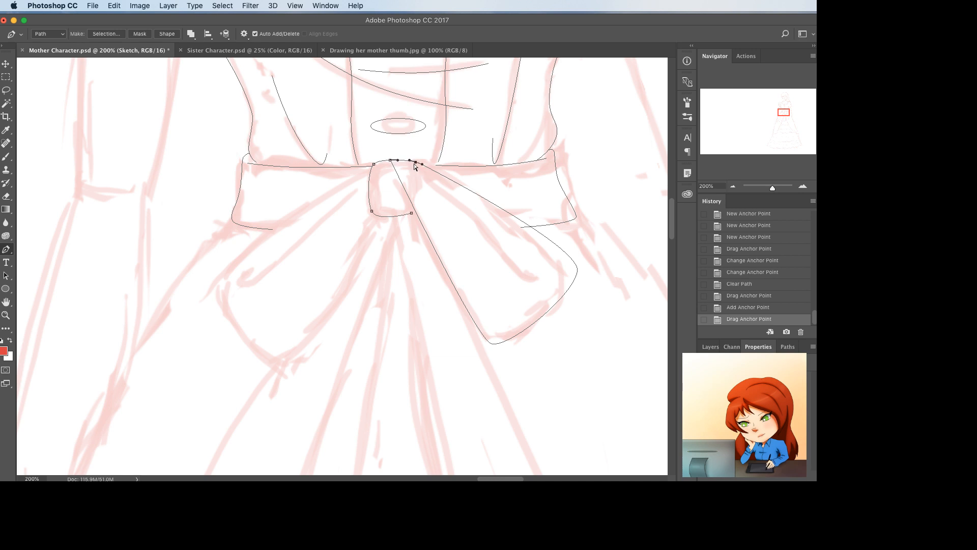
key("BackSpace")
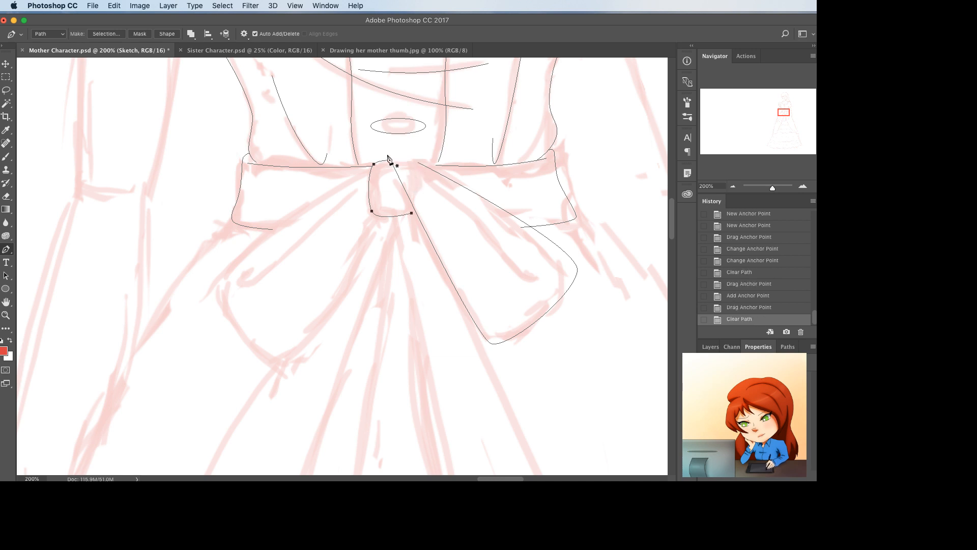
- Close the right bow loop across the top of the knot and curve the closing edge
left_click(416, 163)
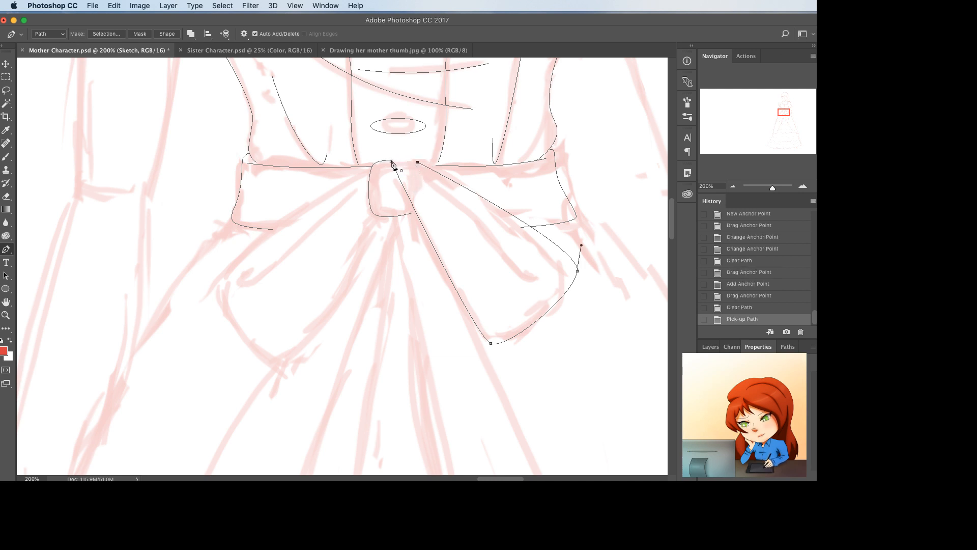
left_click(390, 162)
left_click_drag(402, 162, 444, 204)
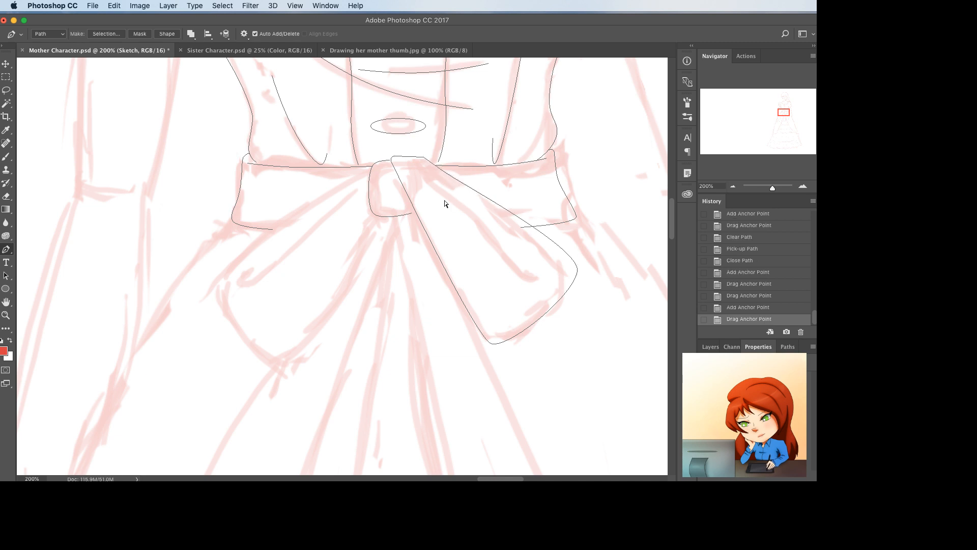
- Draw a curved inner fold line in the right bow loop and pull the waistband's lower line back to the loop's edge
left_click(425, 162)
left_click(570, 270)
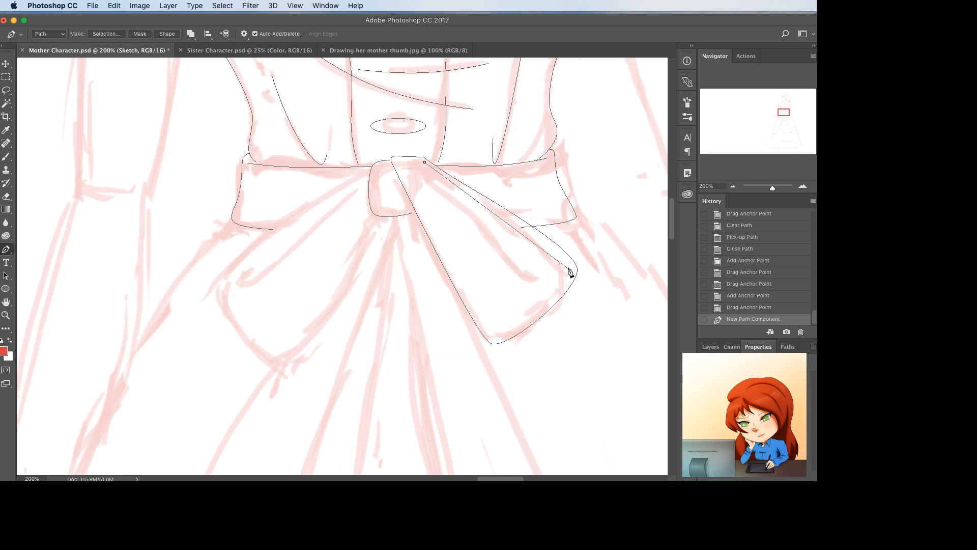
left_click(545, 256)
left_click_drag(544, 257, 530, 228)
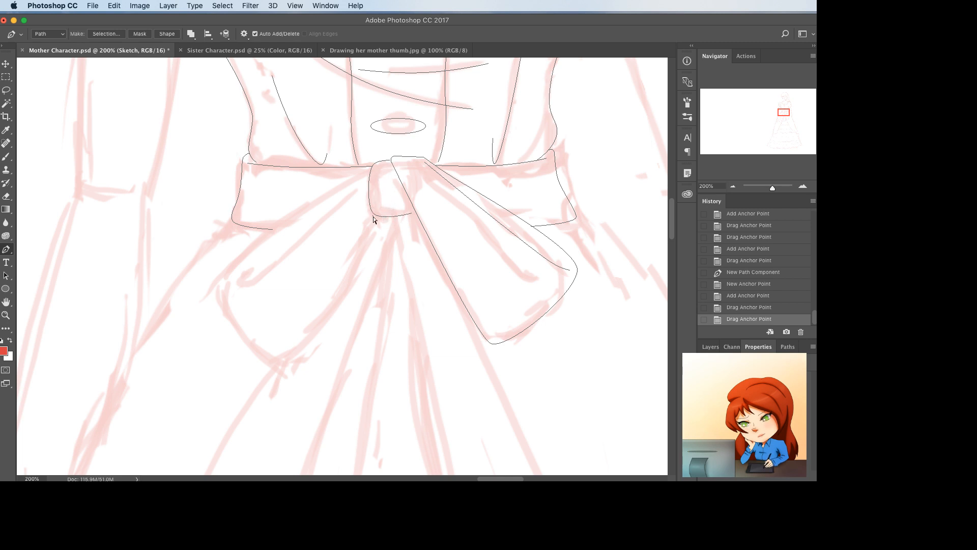
- Reshape the knot's left side so it curves slightly inward, then deselect its path
left_click_drag(374, 213, 376, 188)
left_click(371, 188)
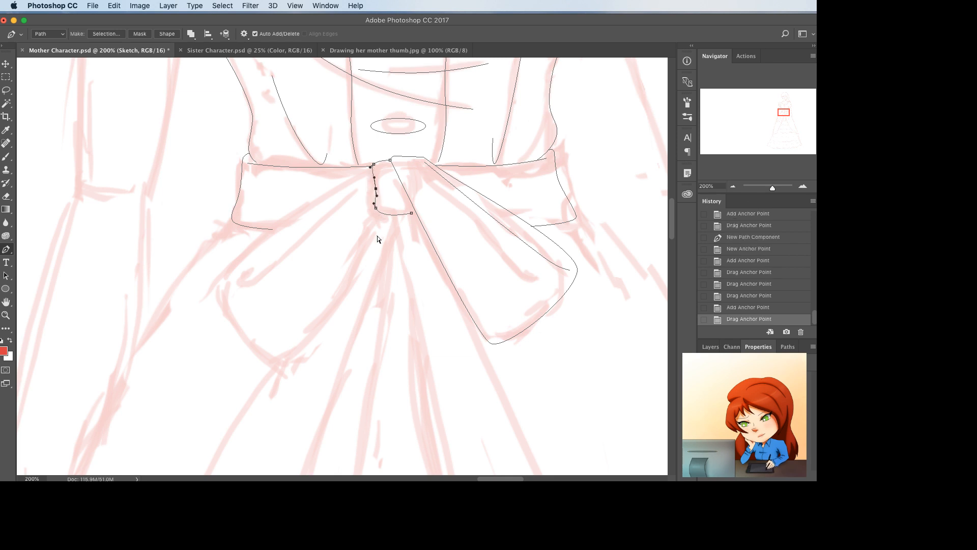
left_click(377, 239, "super")
- Undo the stray path point below the knot and delete the right bow loop together with its inner fold line
left_click(398, 220)
scroll(397, 222, "down", 5)
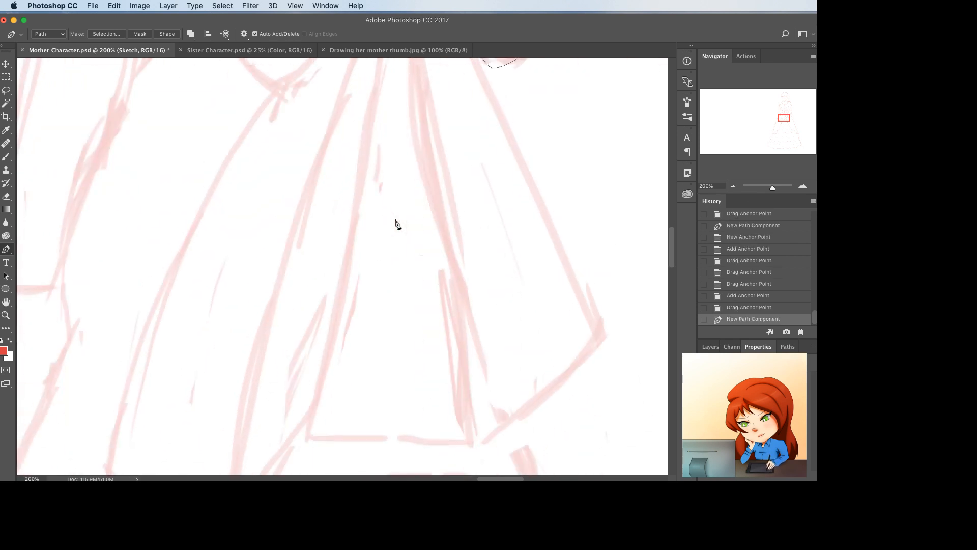
scroll(397, 222, "up", 6)
key("super+z")
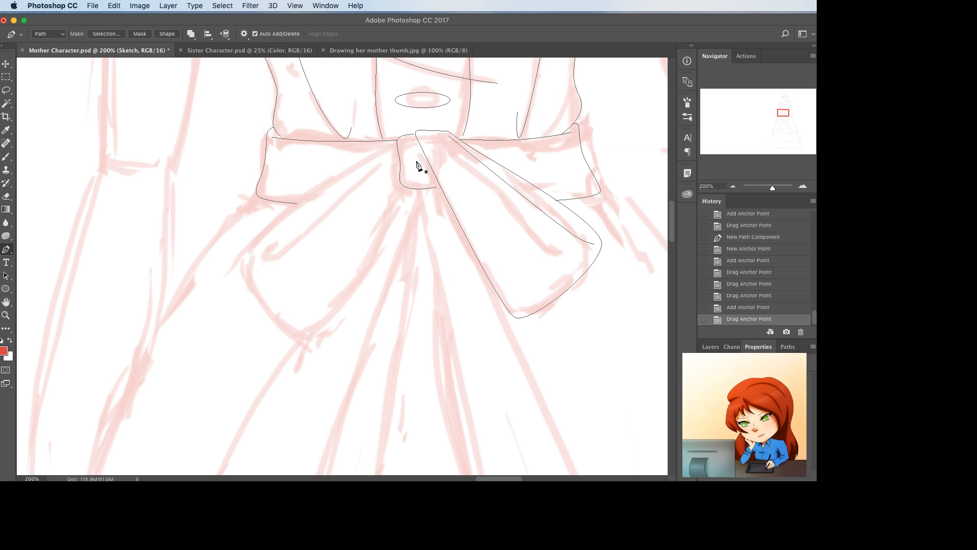
left_click_drag(600, 330, 487, 235)
key("BackSpace")
- Complete the knot outline by continuing its open path up the right side, bulging that side outward and closing it at the top
left_click(436, 188)
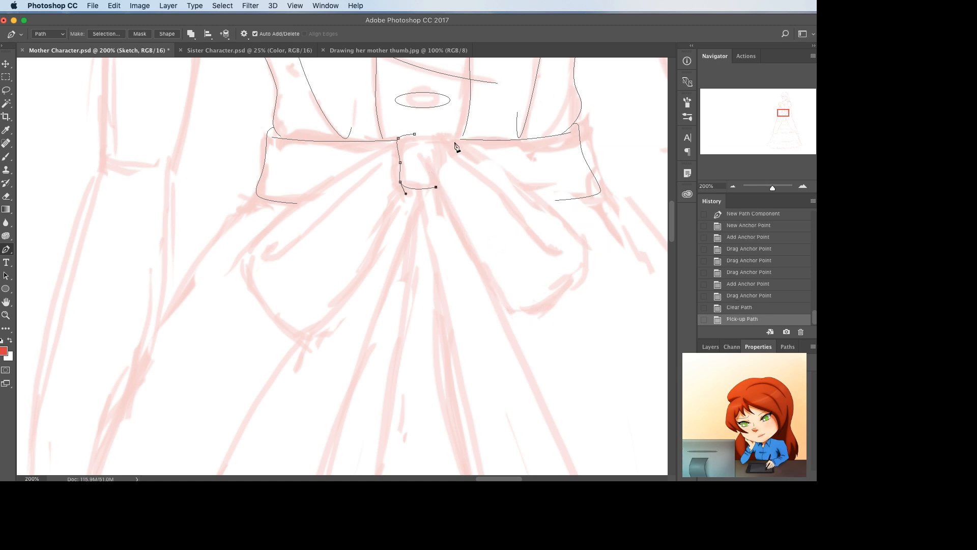
left_click(440, 136)
left_click_drag(438, 164, 434, 131)
left_click(441, 136)
left_click(415, 134)
left_click(440, 137, "super")
left_click(449, 142, "super")
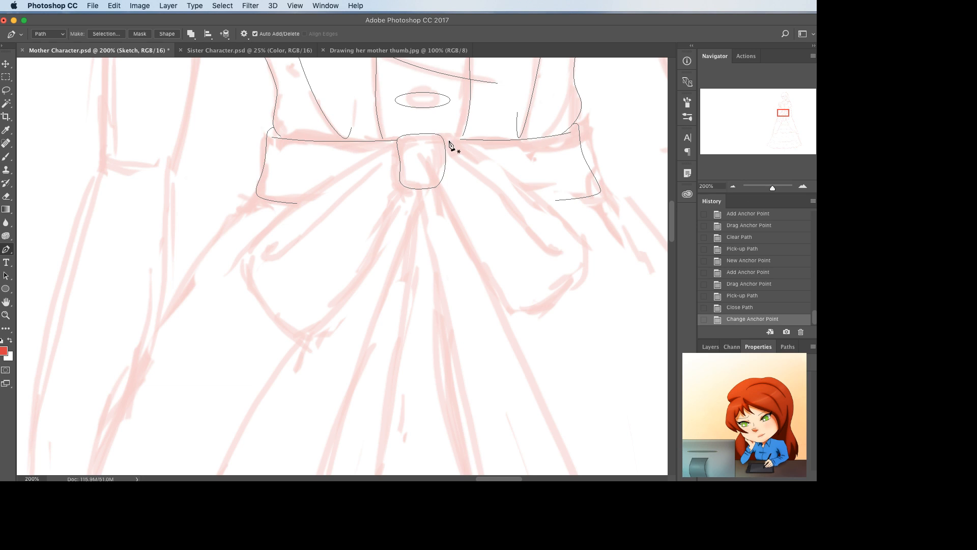
- Trace the right bow loop from the knot's upper-right corner to its lower-right corner, rounding the outer corners and bowing the upper edge
left_click(443, 137)
left_click(509, 325)
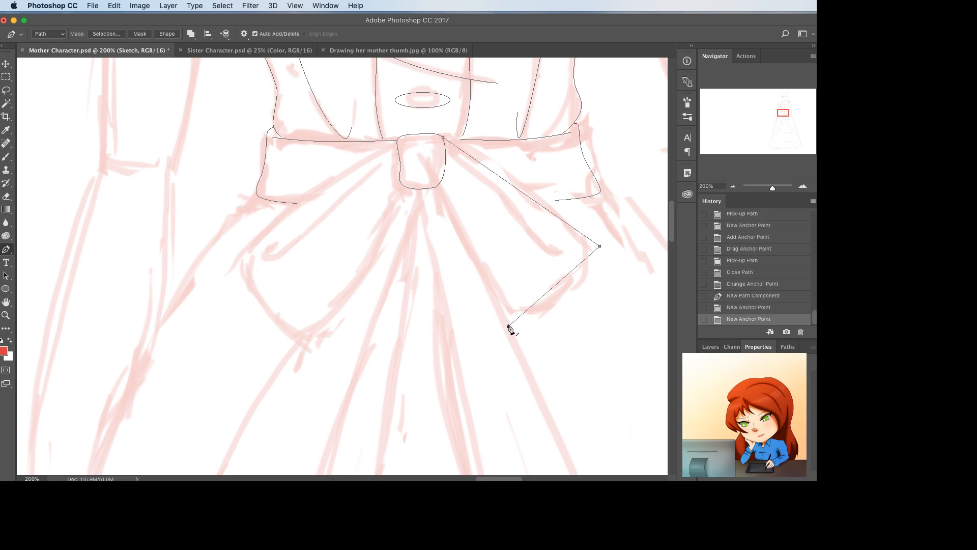
left_click(438, 188)
mouse_move(508, 326)
left_mouse_down()
mouse_move(523, 334)
mouse_move(495, 328)
left_mouse_up()
left_click_drag(599, 246, 605, 271)
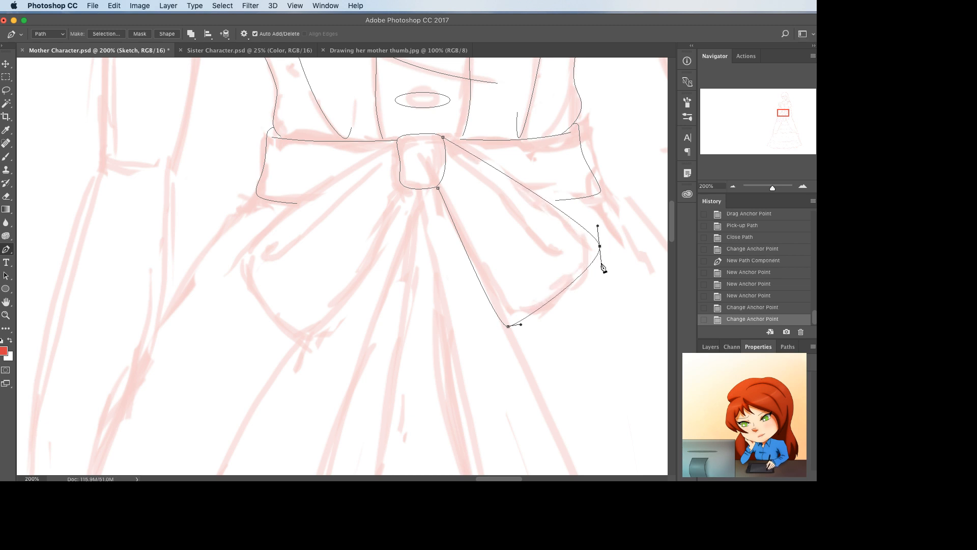
left_click_drag(556, 210, 554, 199)
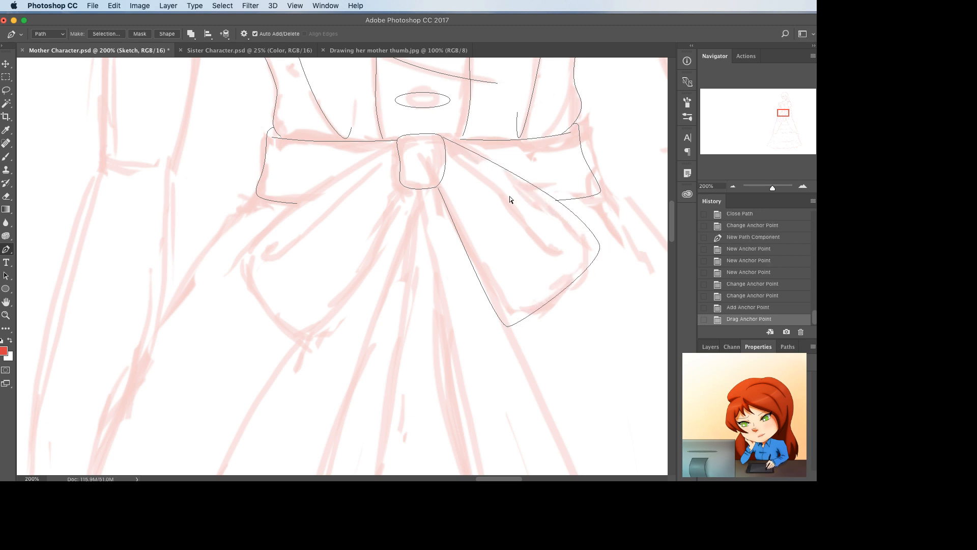
- Draw a fold line inside the right bow loop from the knot's upper-right corner to near the outer corner, curving its end and middle slightly
left_click(450, 144)
left_click_drag(450, 144, 444, 140)
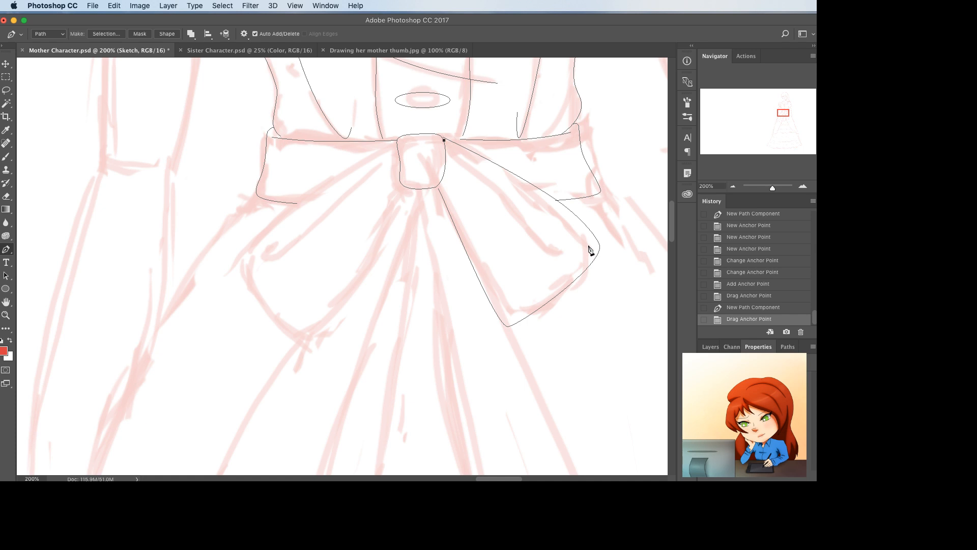
left_click(589, 246)
left_click(571, 234)
left_click_drag(572, 234, 570, 239)
left_click(497, 183)
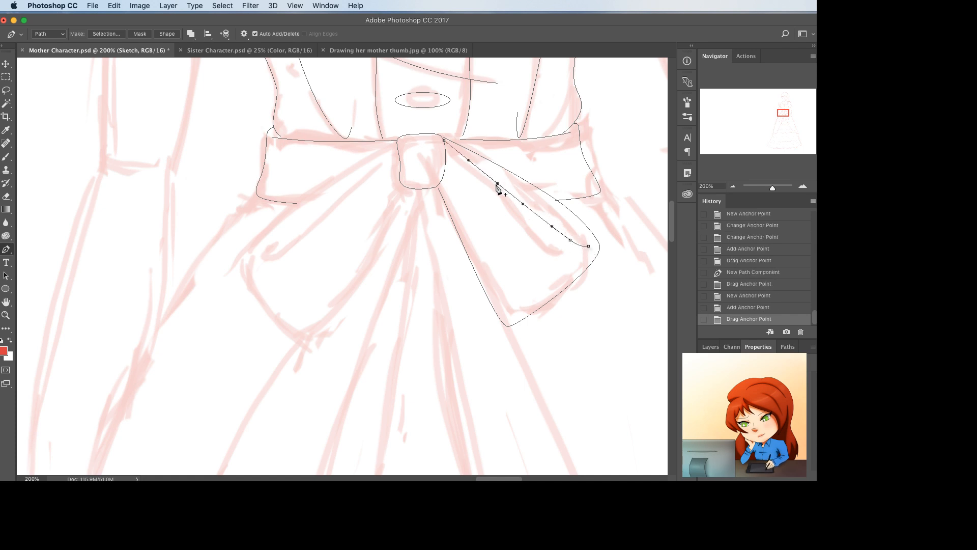
left_click(497, 188)
left_click_drag(497, 187, 497, 183)
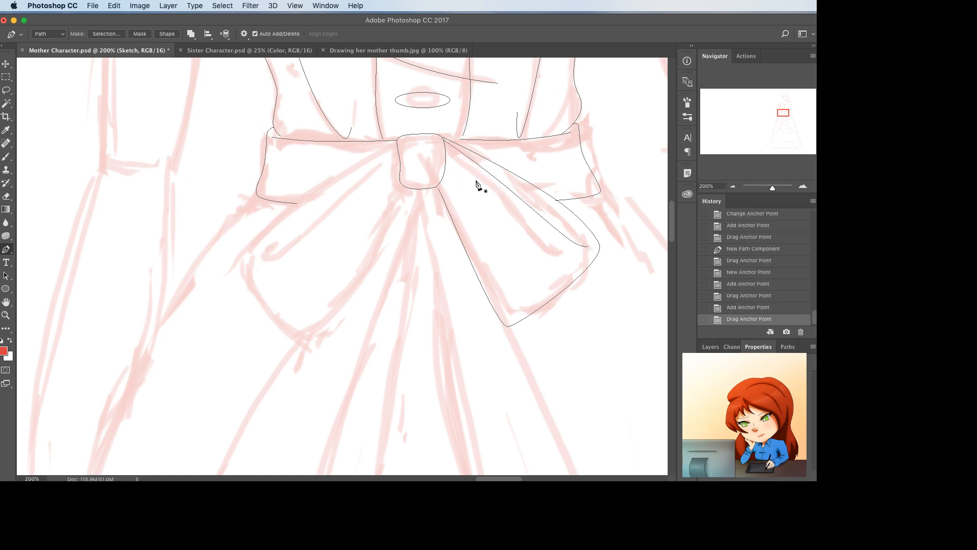
- Add a short V-shaped crease inside the right bow loop with its point beside the knot's right side
left_click(478, 189)
left_click(500, 237)
left_click_drag(490, 214, 448, 171)
left_click_drag(499, 238, 479, 225)
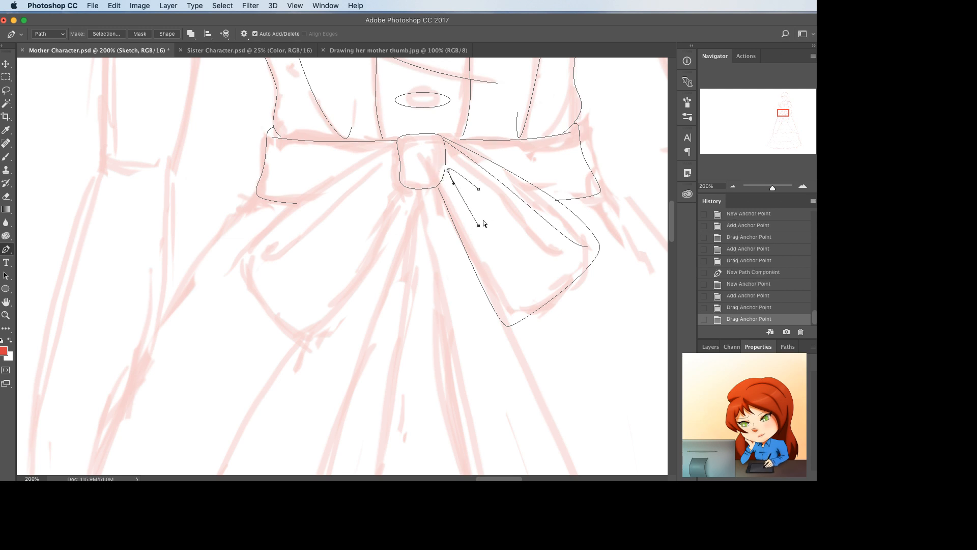
- Trace the left bow loop with straight segments from the knot's upper-left corner through two outer corners to its lower-left corner
left_click(396, 141)
left_click(239, 252)
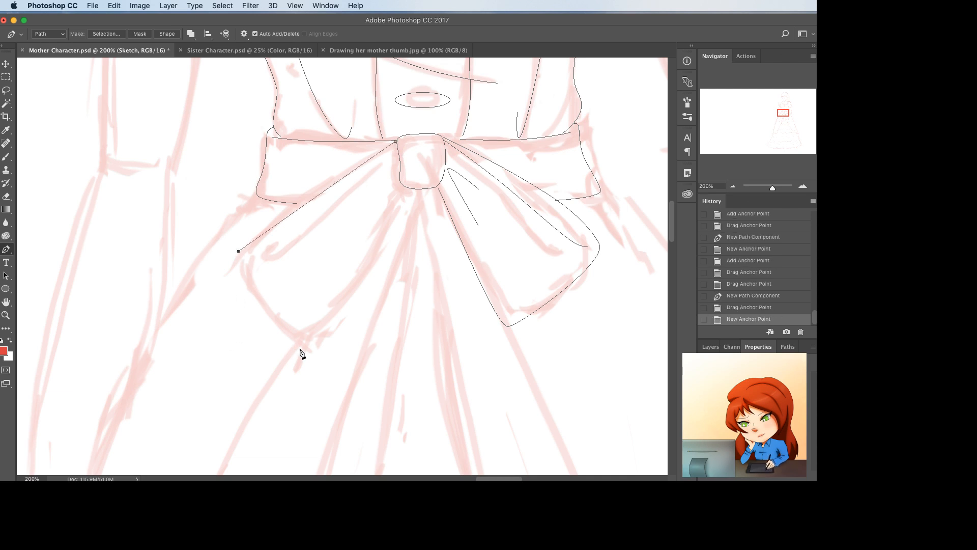
left_click(304, 351)
left_click(411, 210)
left_click_drag(411, 210, 403, 187)
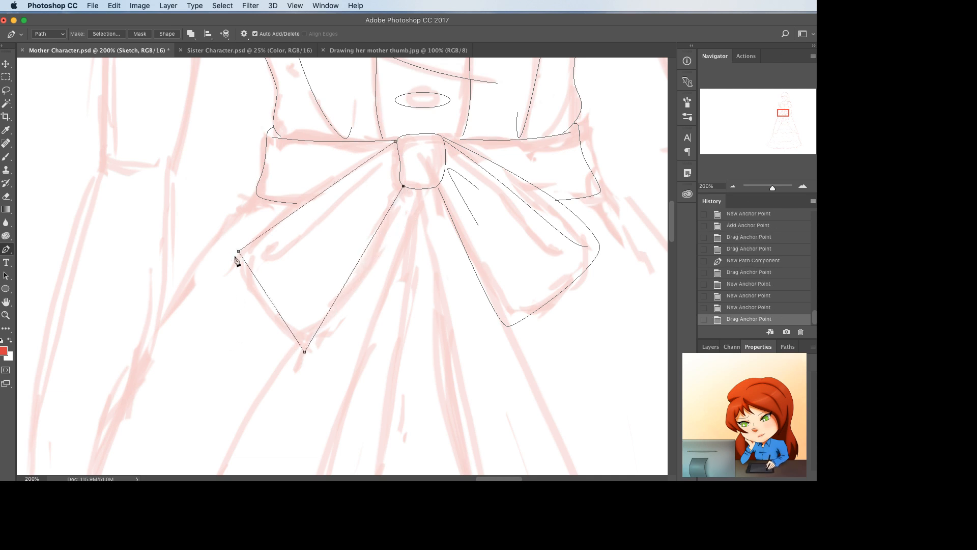
- Round the left loop's outer corners and pull them inward, and shorten the waistband's lower-left line to meet the loop
left_click_drag(238, 251, 239, 275)
left_click_drag(304, 351, 327, 351)
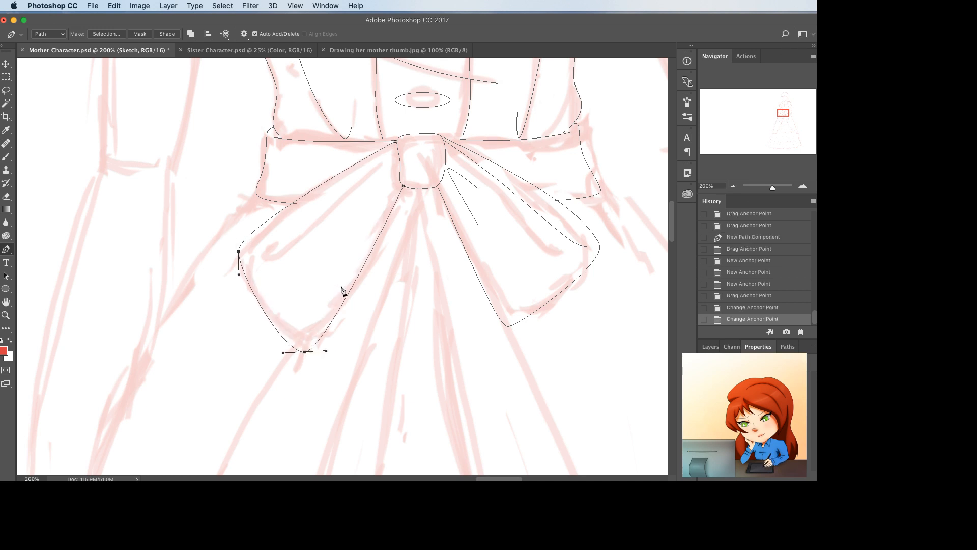
left_click(366, 255)
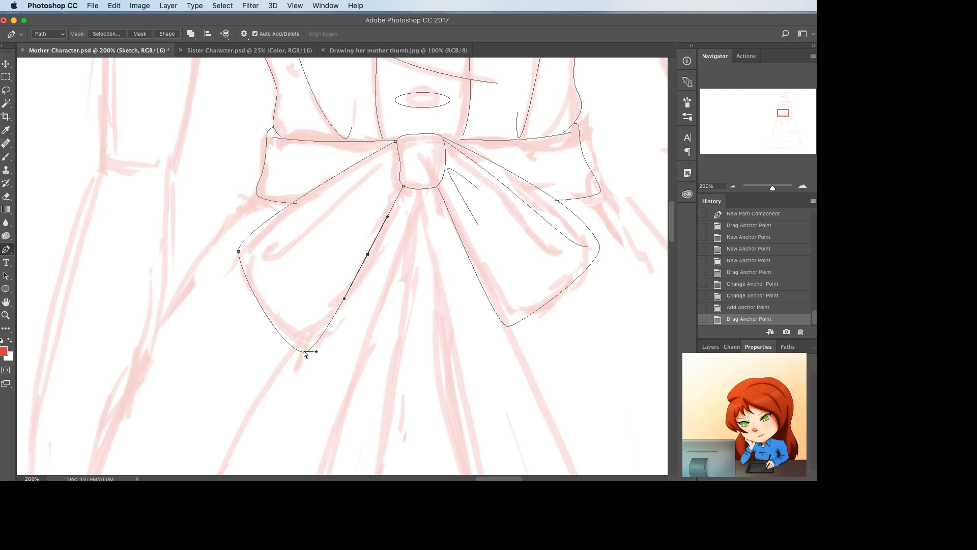
left_click_drag(304, 350, 310, 343)
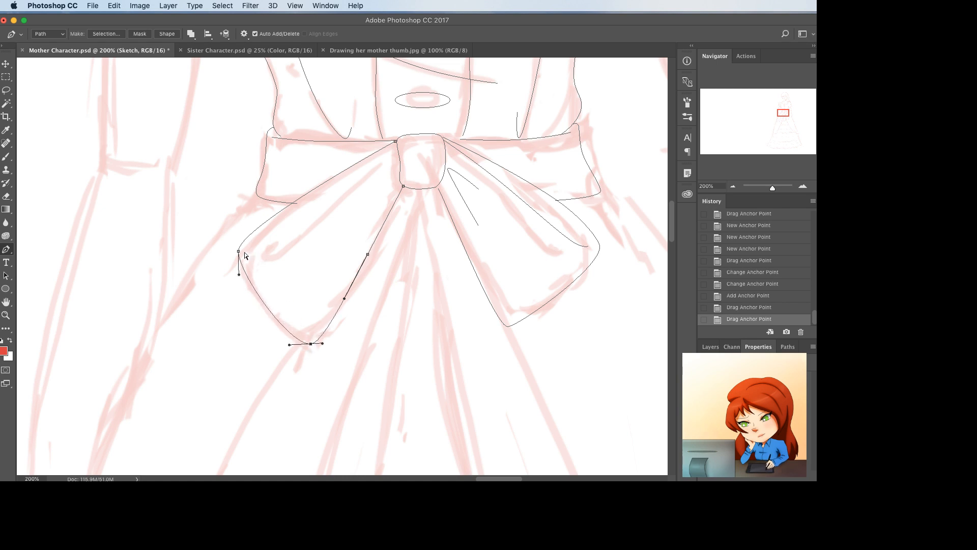
left_click_drag(238, 252, 247, 239)
left_click(296, 210, "super")
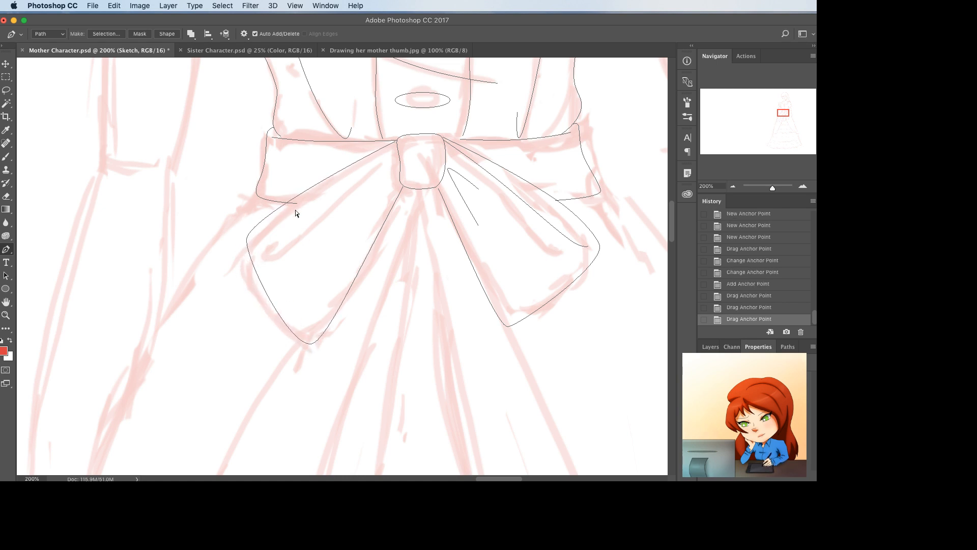
mouse_move(298, 206)
left_mouse_down()
mouse_move(277, 201)
mouse_move(285, 205)
left_mouse_up()
- Draw a fold line inside the left bow loop from near the knot to the outer corner, hooking its outer end and bowing it slightly
left_click(380, 162)
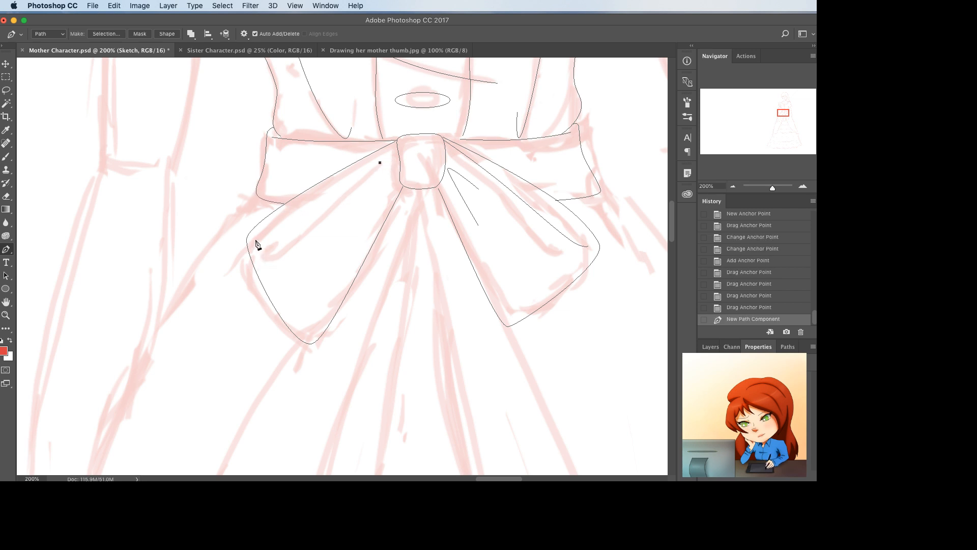
left_click(256, 240)
left_click(282, 223)
left_click_drag(281, 224, 269, 243)
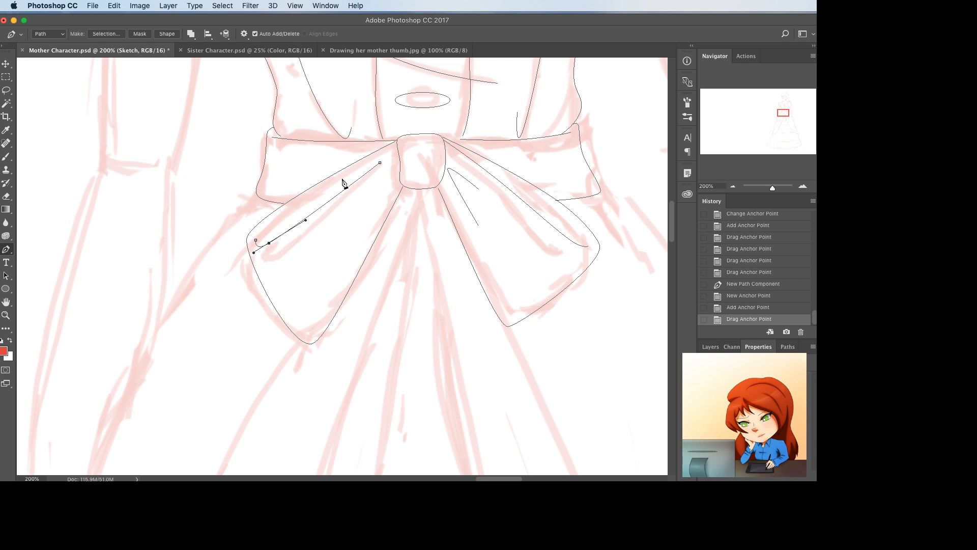
left_click(340, 191)
left_click_drag(340, 191, 340, 187)
left_click(378, 213, "super")
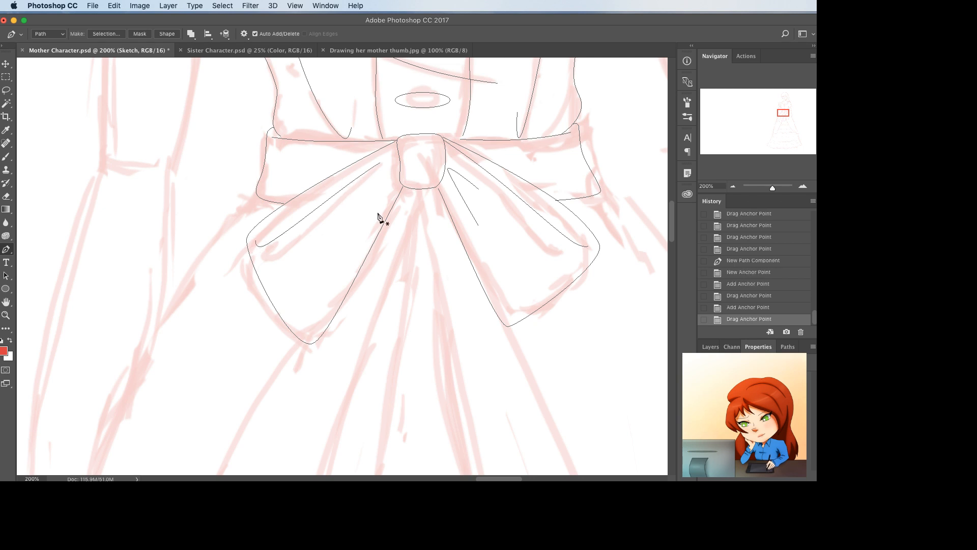
- Outline the left ribbon tail with straight segments from below the knot, around its lower end and up to the left loop's lower corner
key("super+minus")
left_click_drag(381, 221, 381, 145)
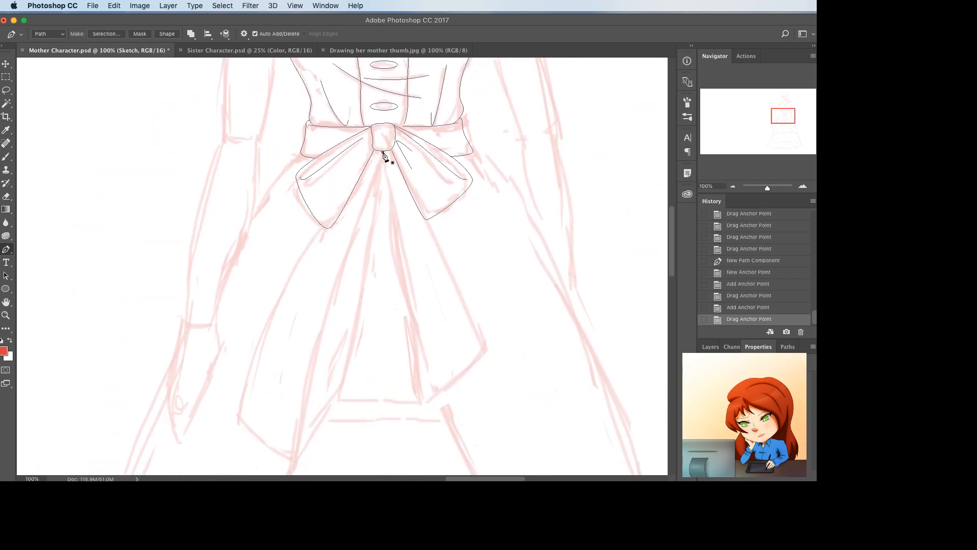
left_click(383, 152)
left_click(311, 429)
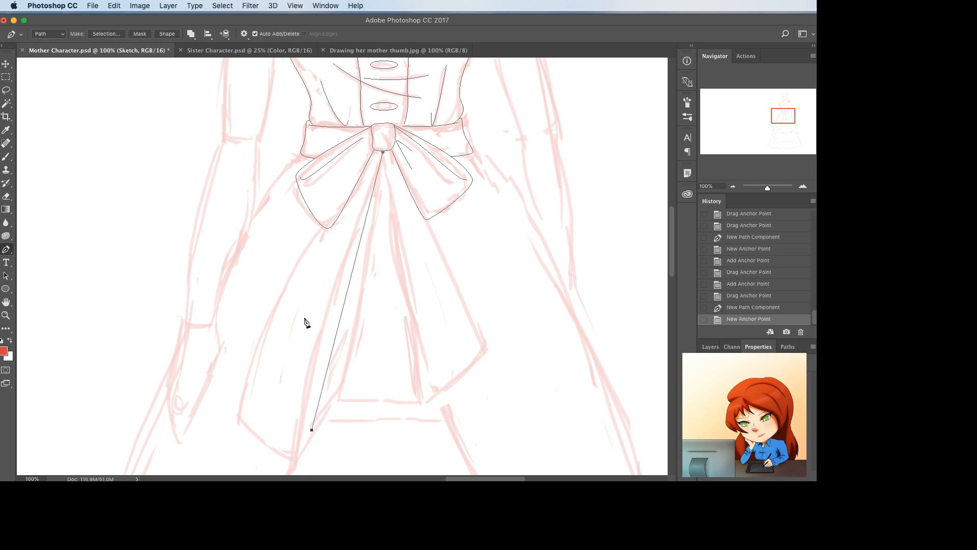
left_click(252, 388)
left_click(332, 232)
left_click_drag(332, 232, 320, 225)
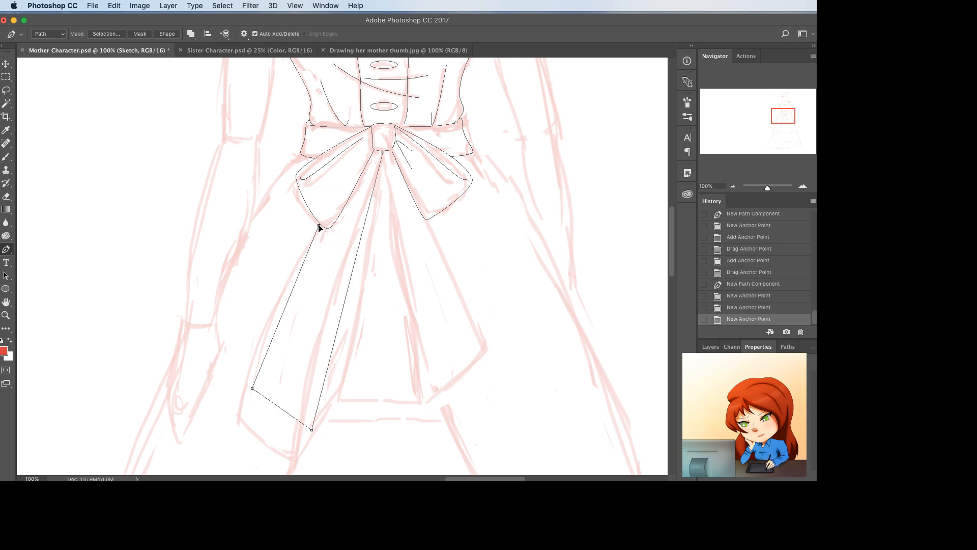
- Reshape the left ribbon tail by rounding its two lower corners and curving its end and long sides
left_click_drag(253, 388, 242, 370)
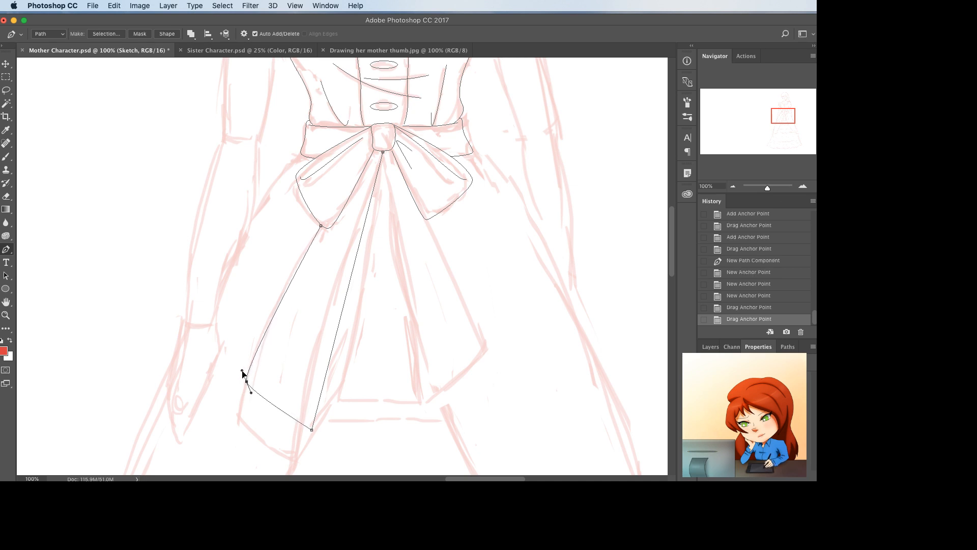
left_click(273, 405)
left_click_drag(273, 405, 305, 433)
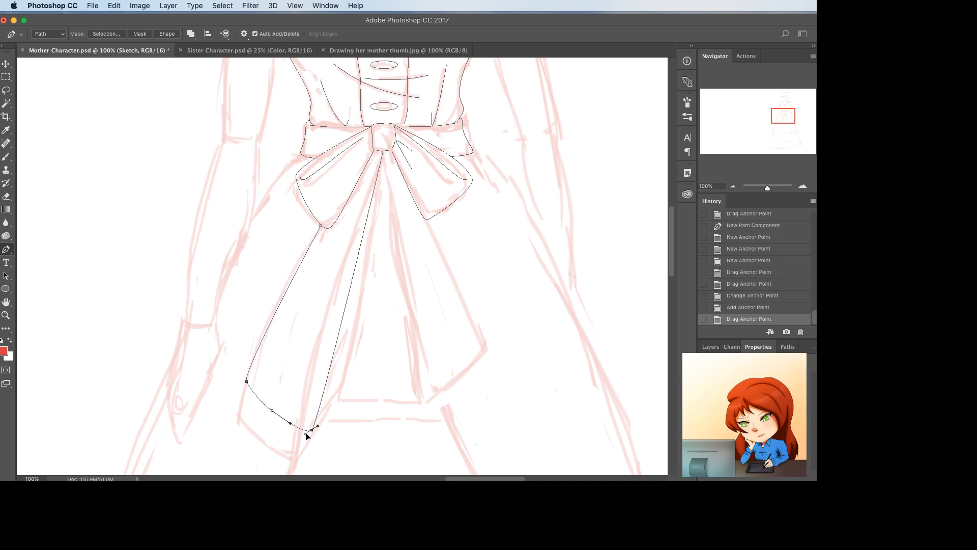
left_click_drag(371, 212, 365, 218)
left_click_drag(280, 305, 274, 300)
- Outline the right ribbon tail with straight segments from the right loop's lower corner, around its lower end and up to below the knot
left_click(428, 219)
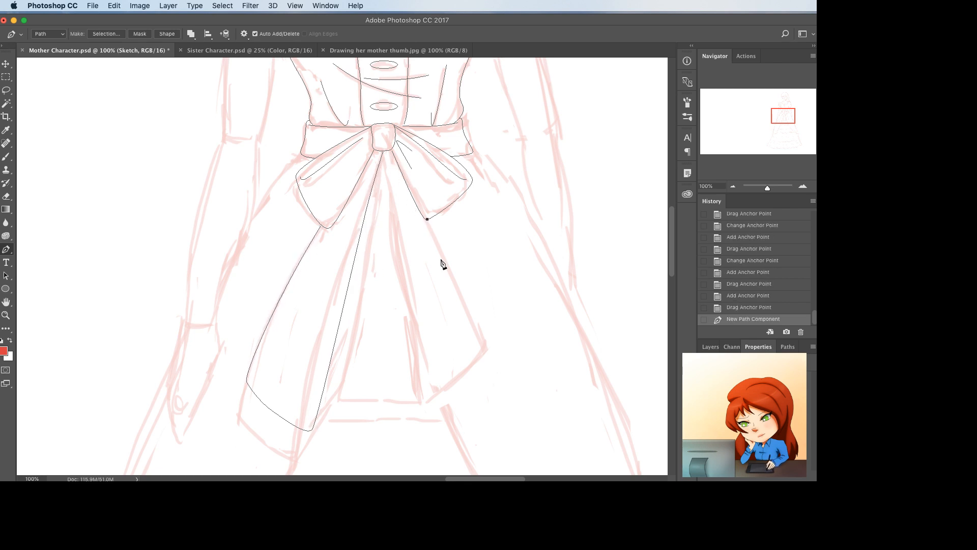
left_click(493, 355)
left_click(425, 410)
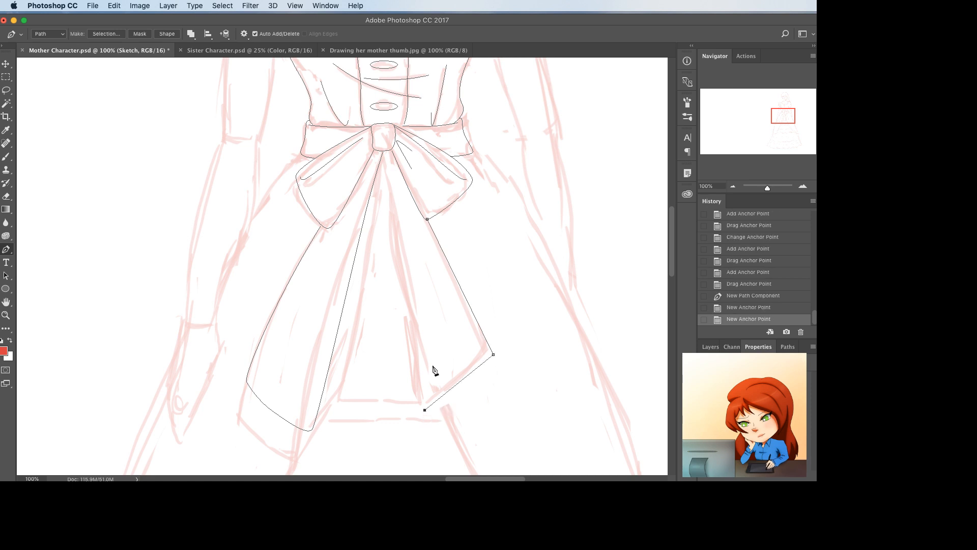
left_click(384, 151)
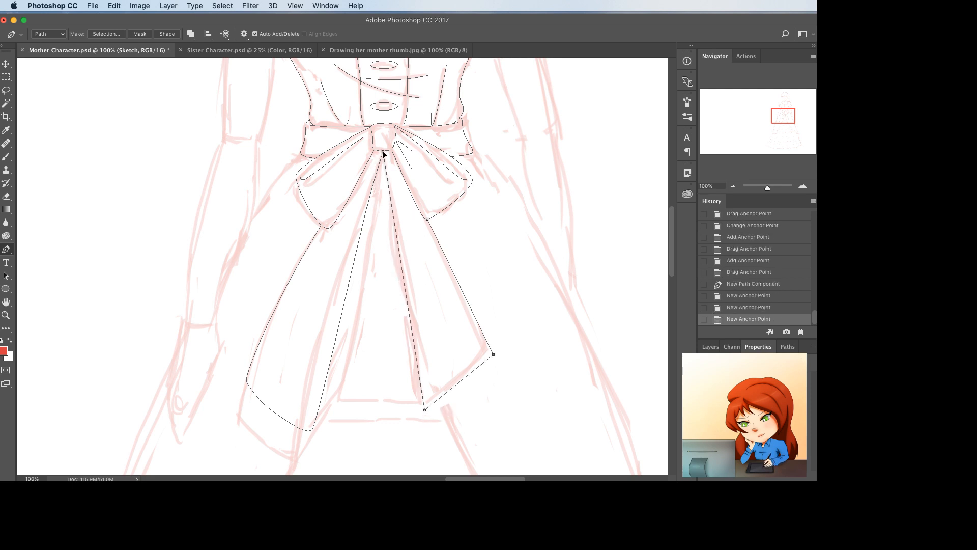
- Reshape the right ribbon tail by rounding its two lower corners and bending both long sides slightly outward
left_click(406, 293)
left_click_drag(406, 294, 412, 303)
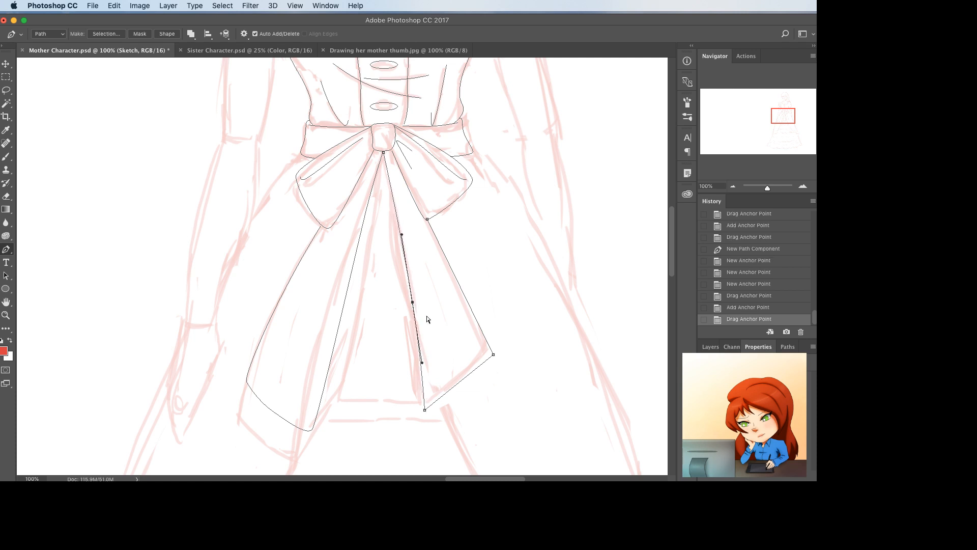
left_click_drag(493, 355, 490, 362)
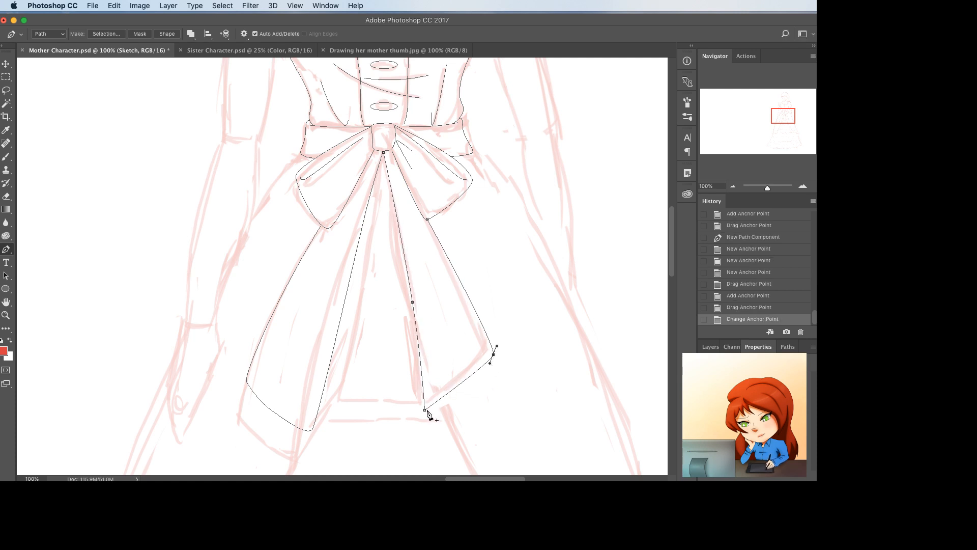
left_click_drag(425, 410, 429, 403)
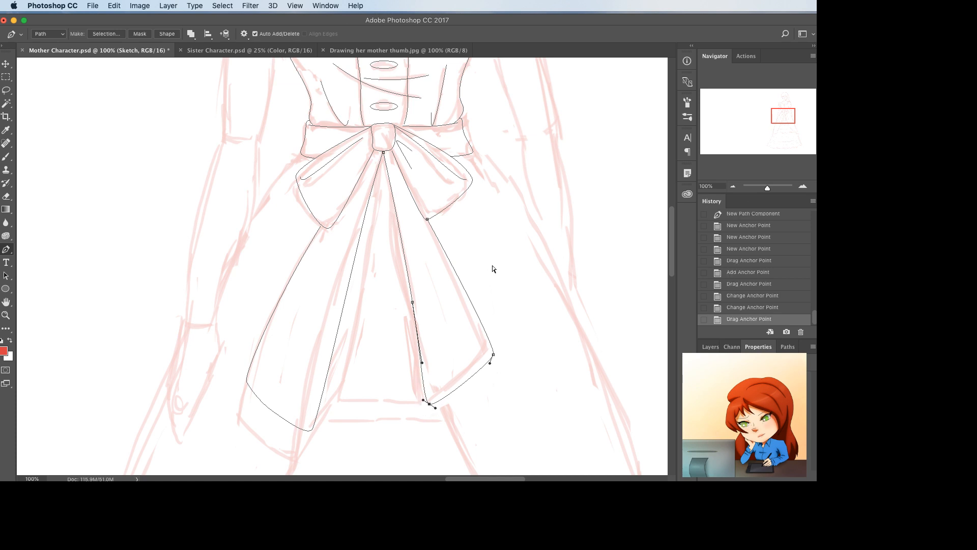
left_click(461, 282)
left_click_drag(461, 282, 461, 279)
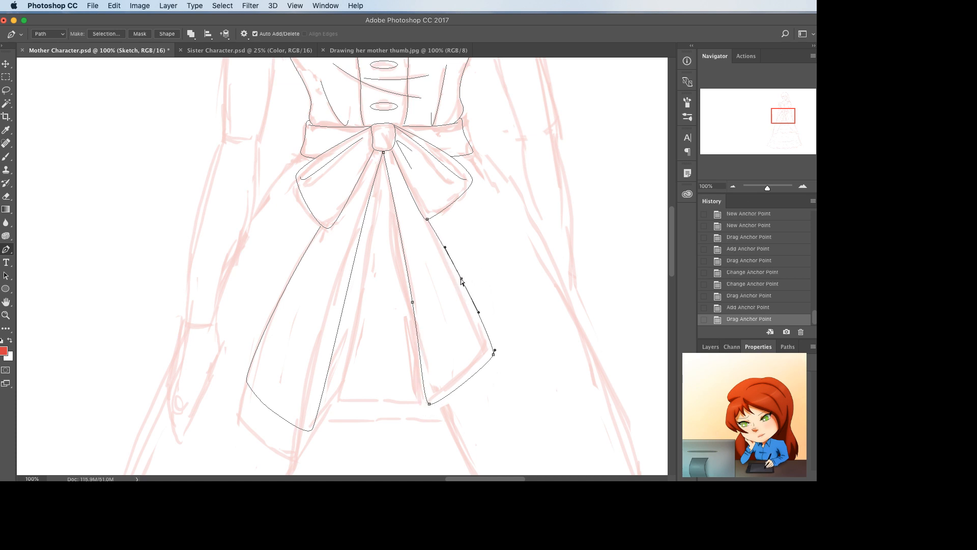
- Bring up the layer list and toggle the sketch layer off and on to check the traced tails
left_click(711, 347)
left_click(704, 405)
left_click(703, 405)
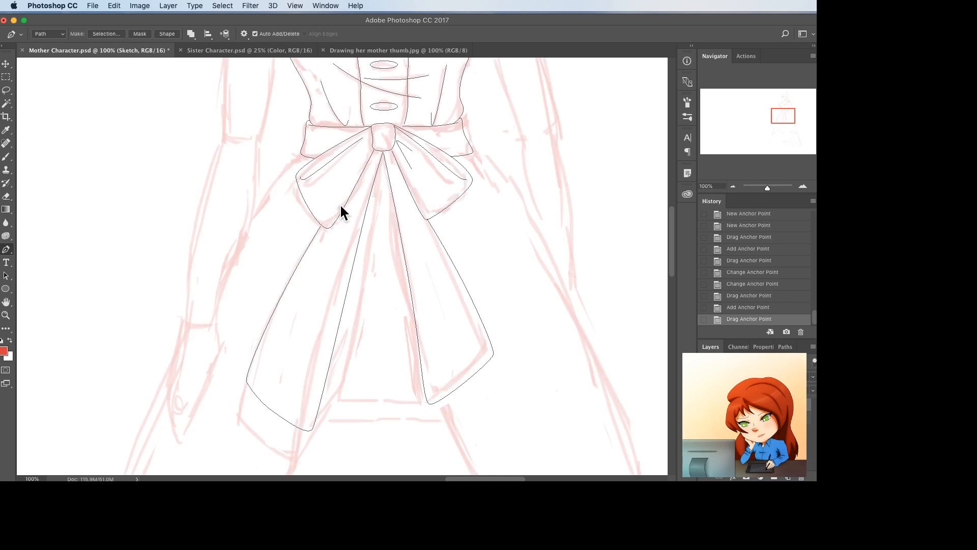
- Draw a slightly curved fold line on the left ribbon tail from the knot's lower-left corner down past the loop
left_click(372, 162)
left_click(327, 261)
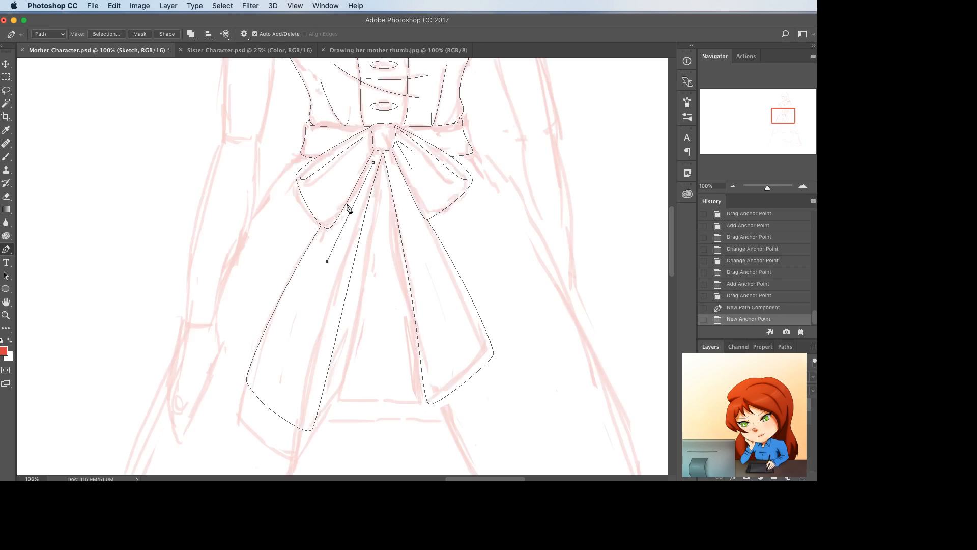
left_click(350, 209)
left_click_drag(351, 203, 351, 201)
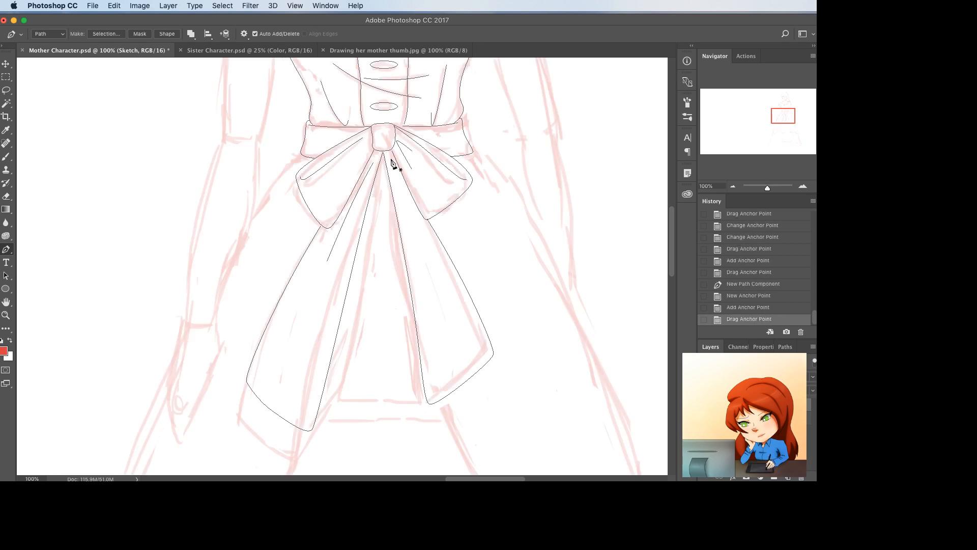
- Draw a V-shaped fold line below the knot's right side, with a short inner stroke and a long stroke onto the right tail
left_click(392, 167)
left_click(426, 240)
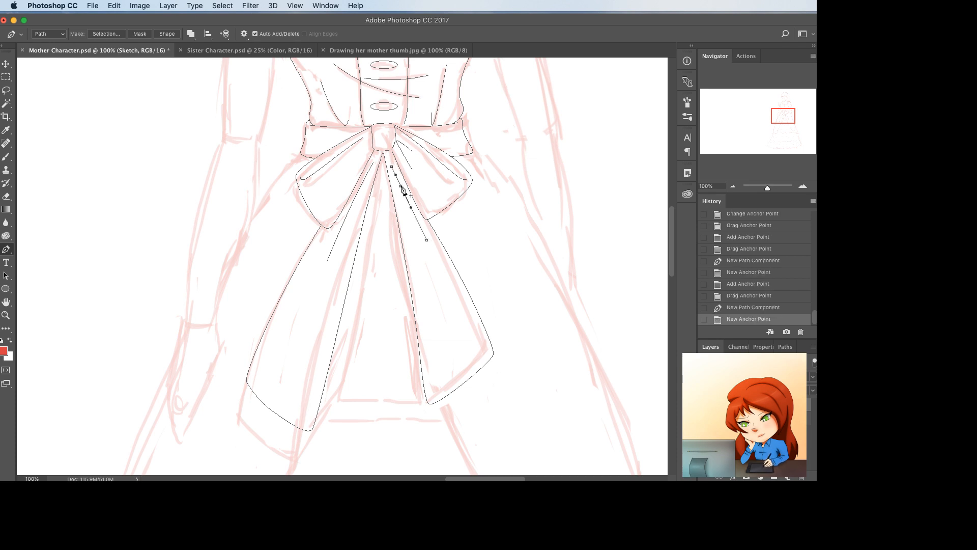
left_click_drag(399, 183, 391, 156)
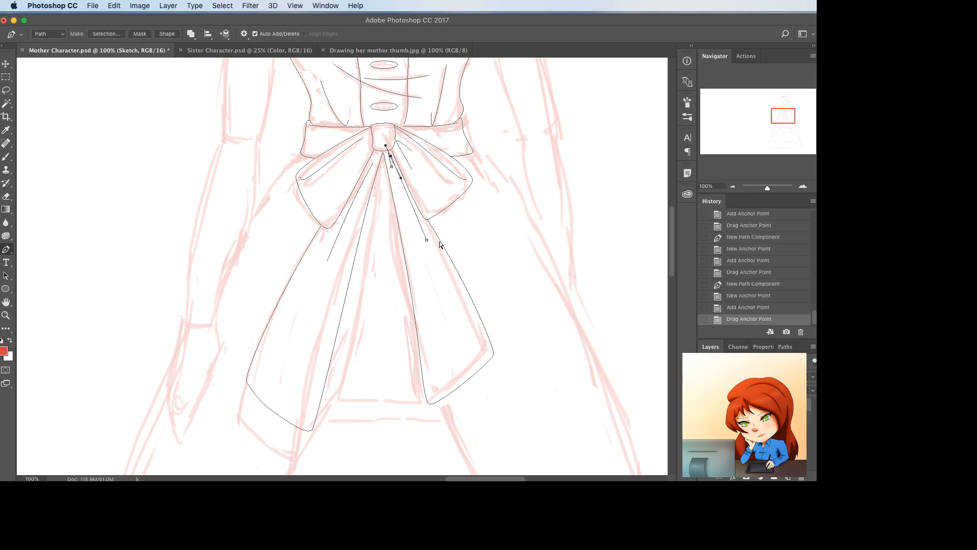
left_click_drag(425, 237, 428, 234)
left_click_drag(394, 180, 395, 182)
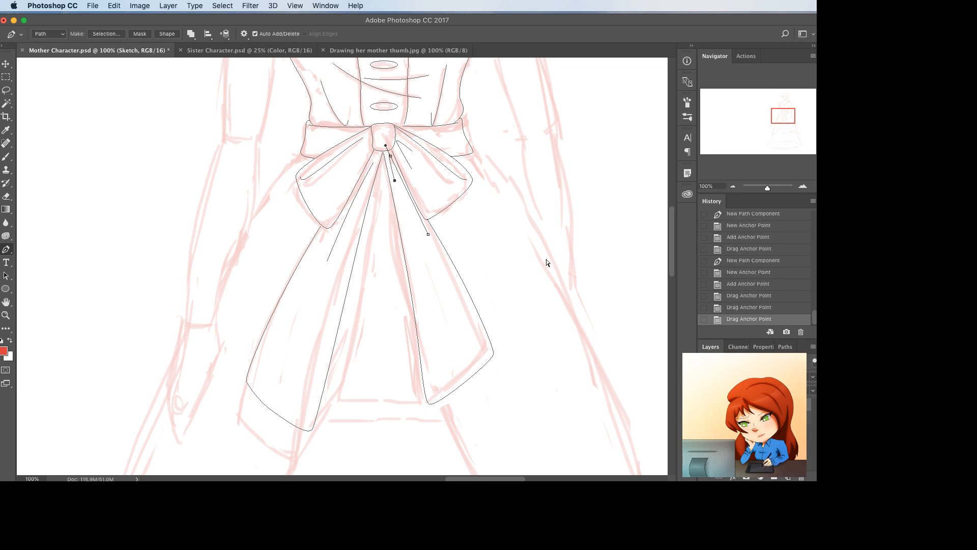
left_click(545, 259, "super")
- Hide the sketch layer to examine the traced bow and tails on their own, and show the sketch again
left_click_drag(526, 285, 485, 186)
left_click(704, 405)
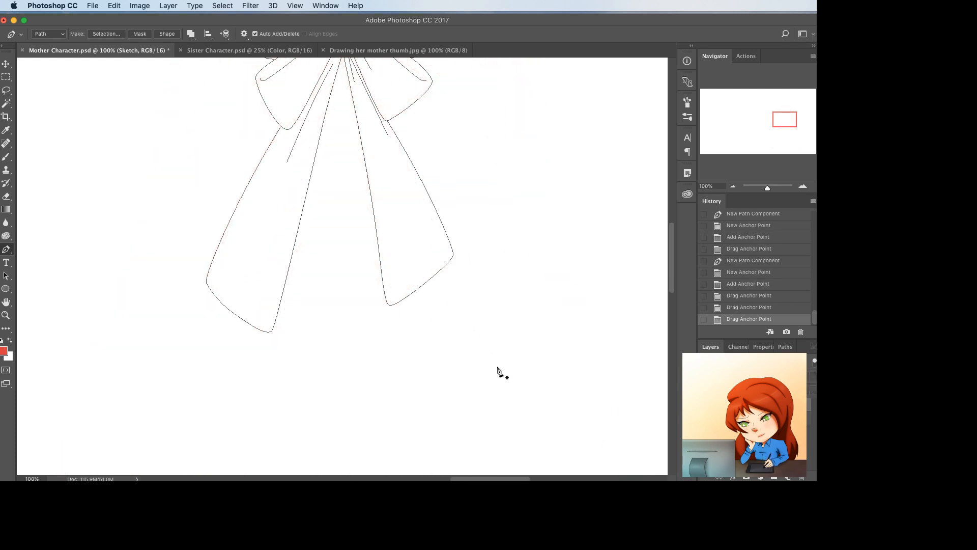
scroll(498, 368, "up", 5)
scroll(498, 368, "left", 2)
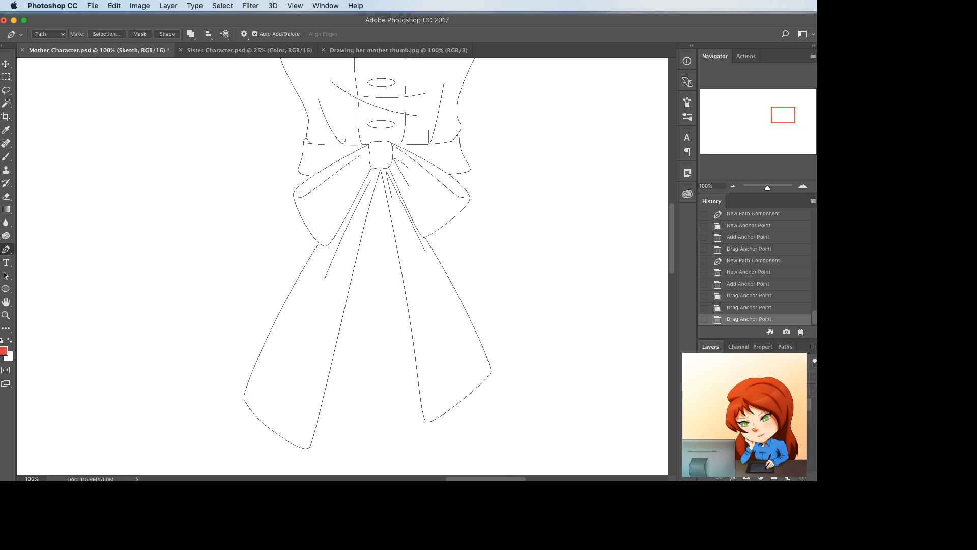
key("super+comma")
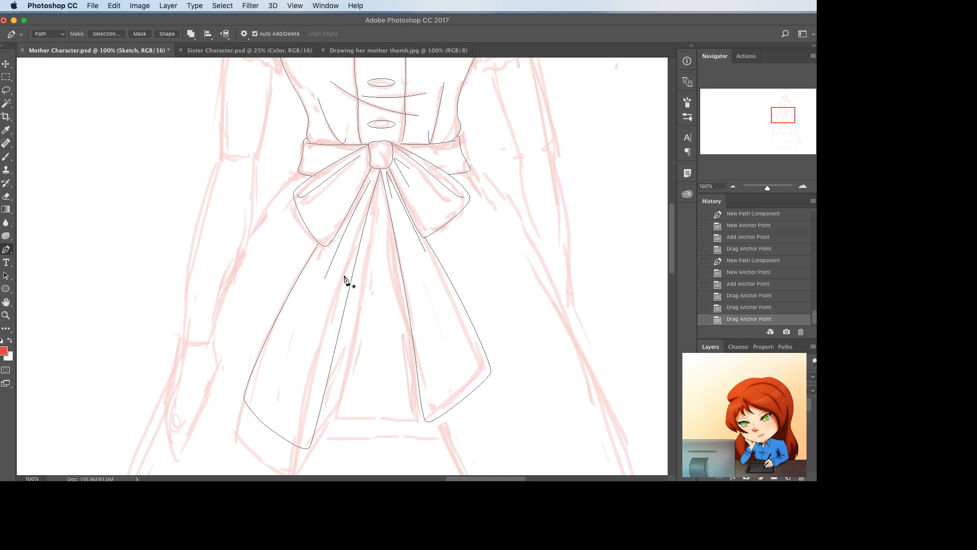
scroll(280, 260, "down", 3)
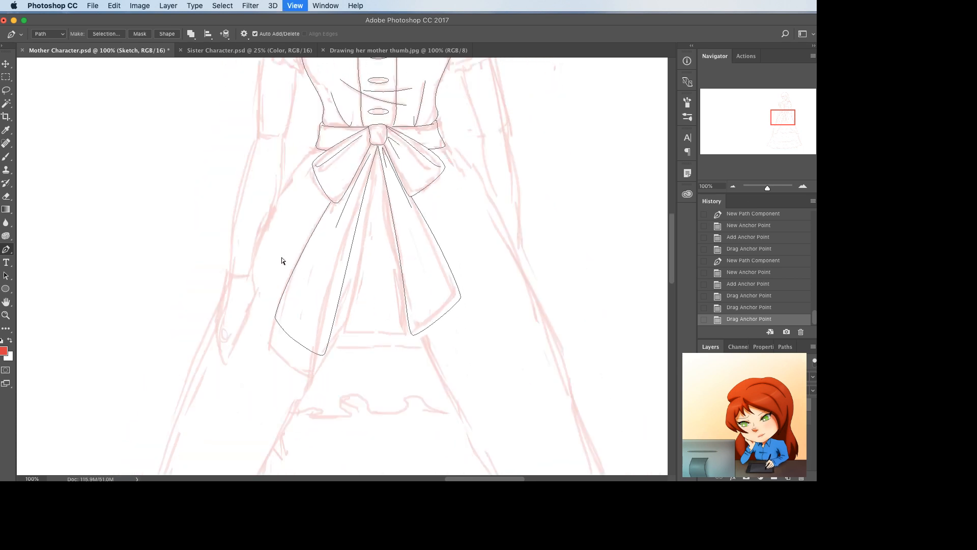
- Draw the left skirt edge from the waistband's left end down to the overskirt's lower corner, finishing with a short hooked hem
left_click(319, 162)
scroll(312, 196, "down", 5)
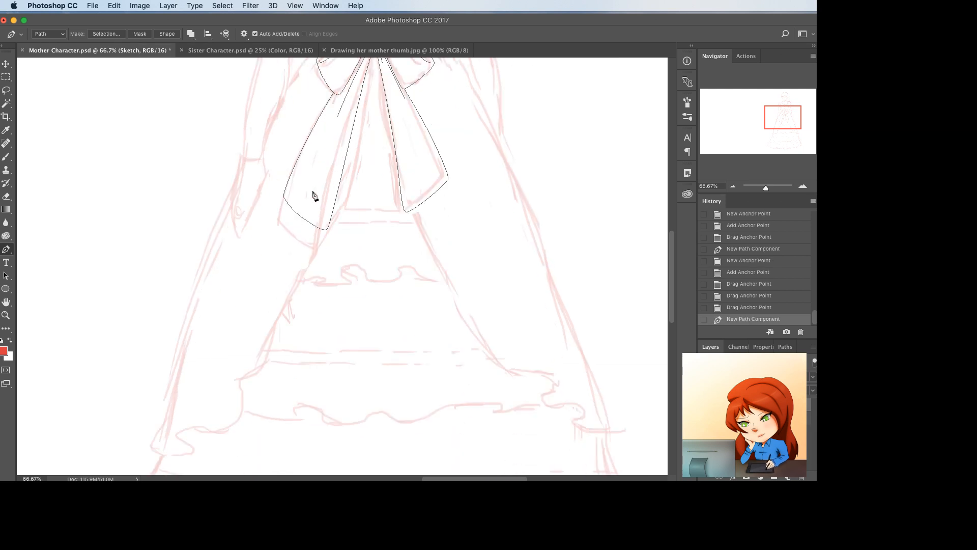
scroll(284, 269, "down", 1)
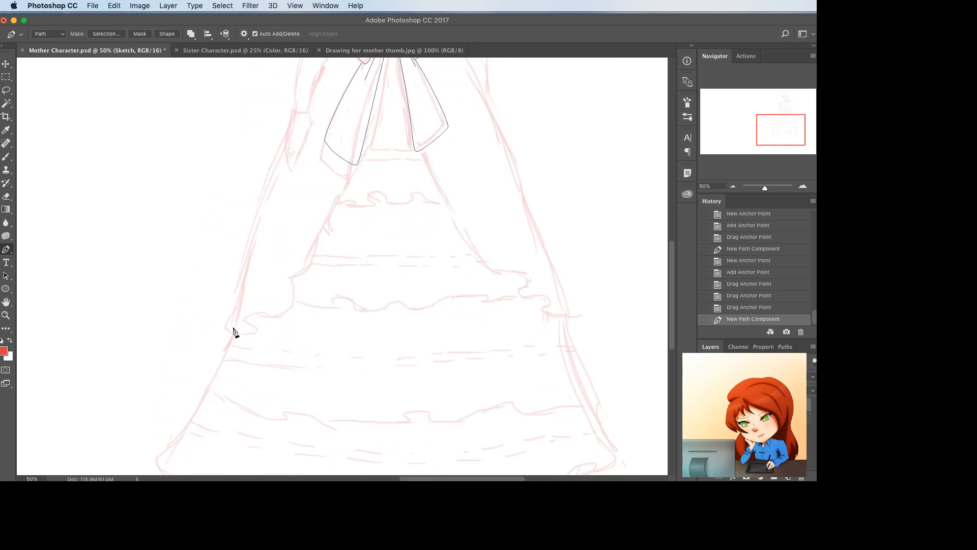
left_click(230, 334)
left_click(236, 322)
left_click_drag(236, 322, 222, 331)
left_click(223, 325, "alt")
- Bend the left skirt edge into a bell-shaped curve along the sketch by adding and moving anchor points between waist and hem
left_click(236, 298)
left_click_drag(236, 298, 269, 297)
scroll(241, 304, "up", 4)
scroll(242, 305, "up", 2)
left_click(285, 305)
left_click(315, 204)
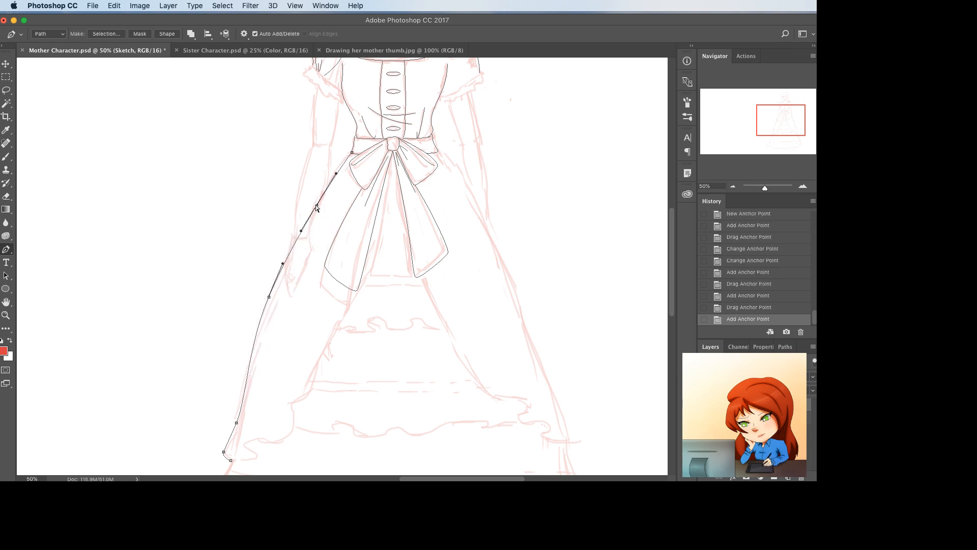
left_click_drag(315, 204, 310, 196)
left_click(328, 211, "super")
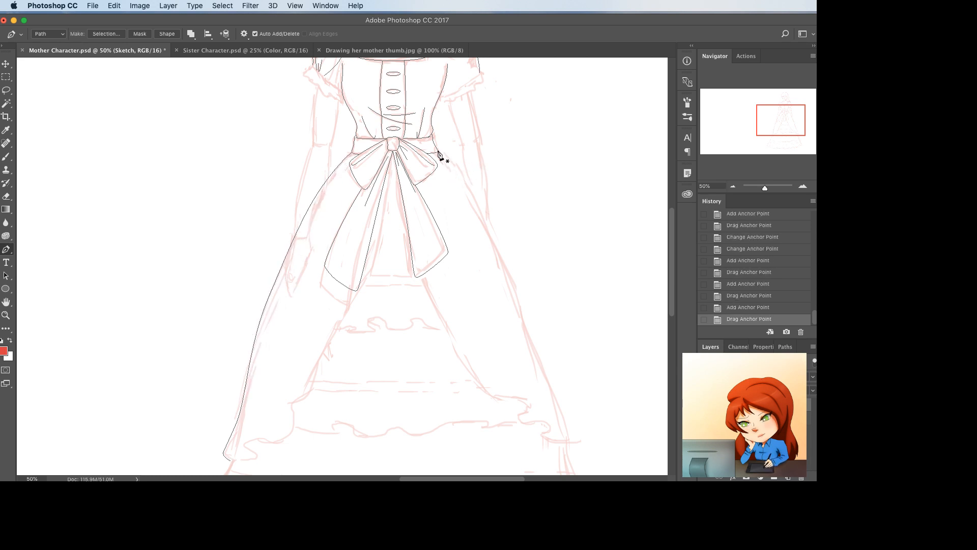
- Draw the right skirt edge from the waistband to a short hooked hem, and bend it outward along the sketch
left_click(439, 150)
scroll(462, 172, "down", 3)
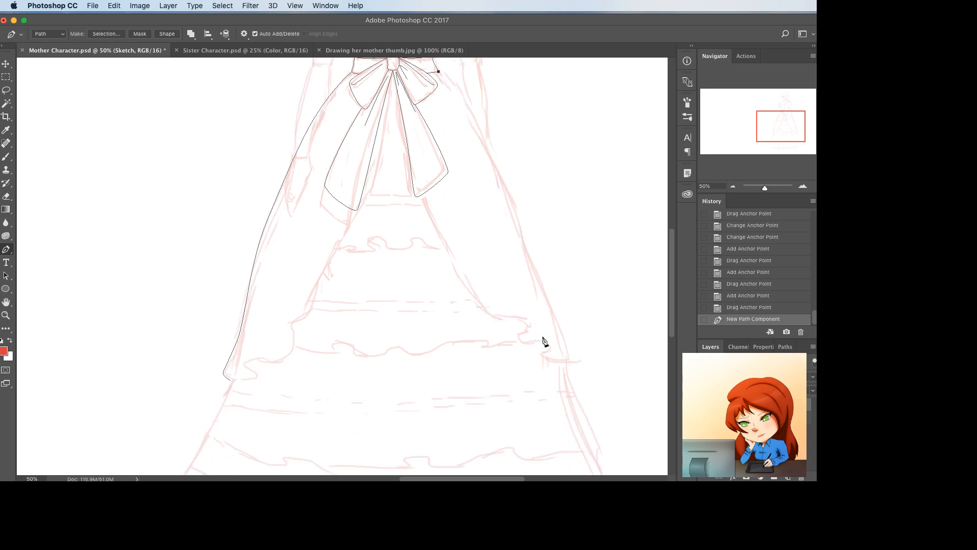
left_click(574, 350)
left_click_drag(577, 358, 578, 367)
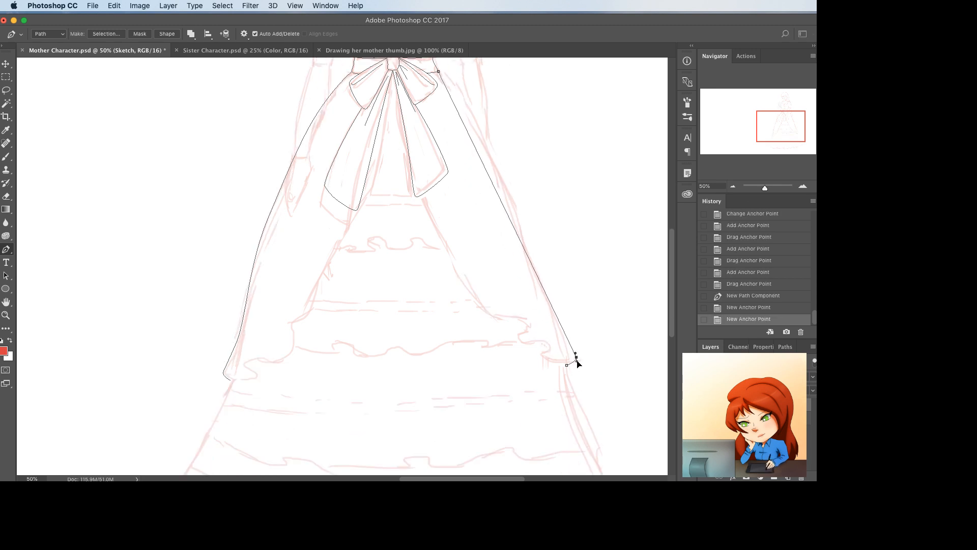
left_click(575, 357, "alt")
scroll(532, 213, "up", 2)
left_click_drag(482, 198, 491, 187)
left_click_drag(559, 347, 552, 343)
left_click(291, 348, "super")
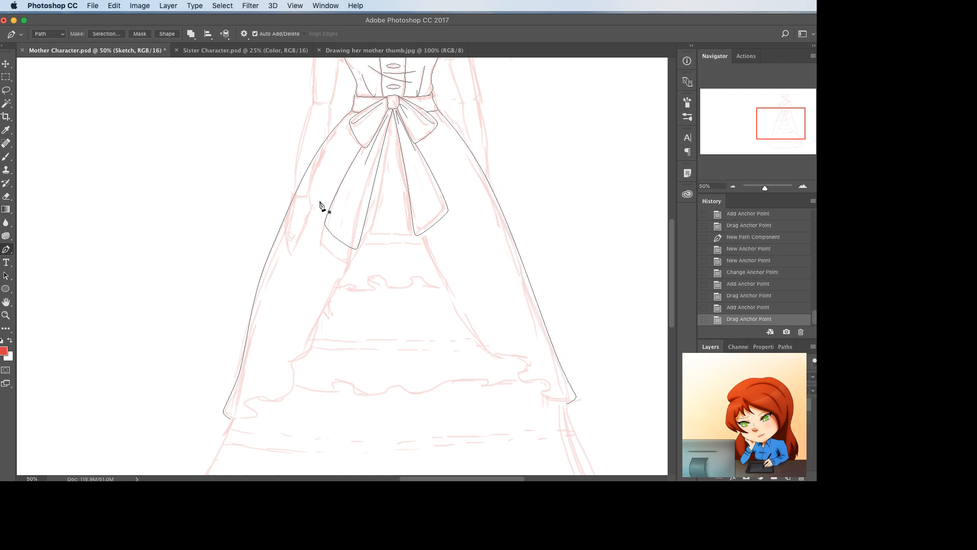
- Hide the sketch layer, nudge the right skirt edge's upper anchor to even out the curve, and show the sketch again
left_click(704, 404)
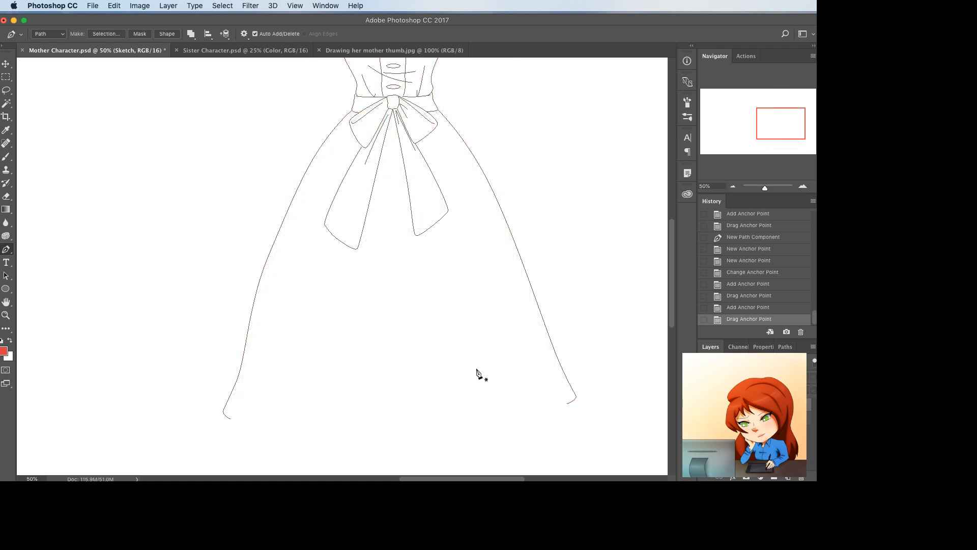
scroll(479, 369, "up", 8)
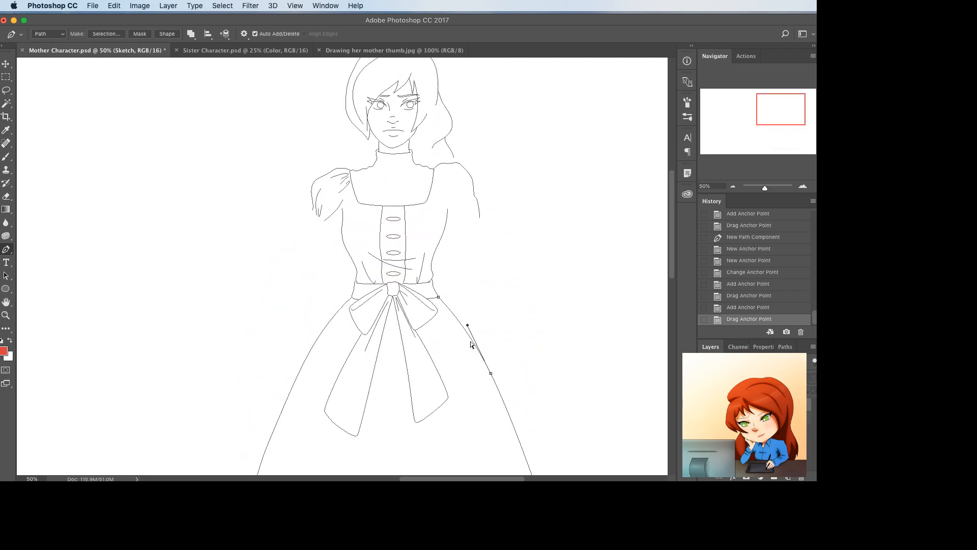
left_click_drag(487, 370, 486, 365)
scroll(507, 338, "down", 4)
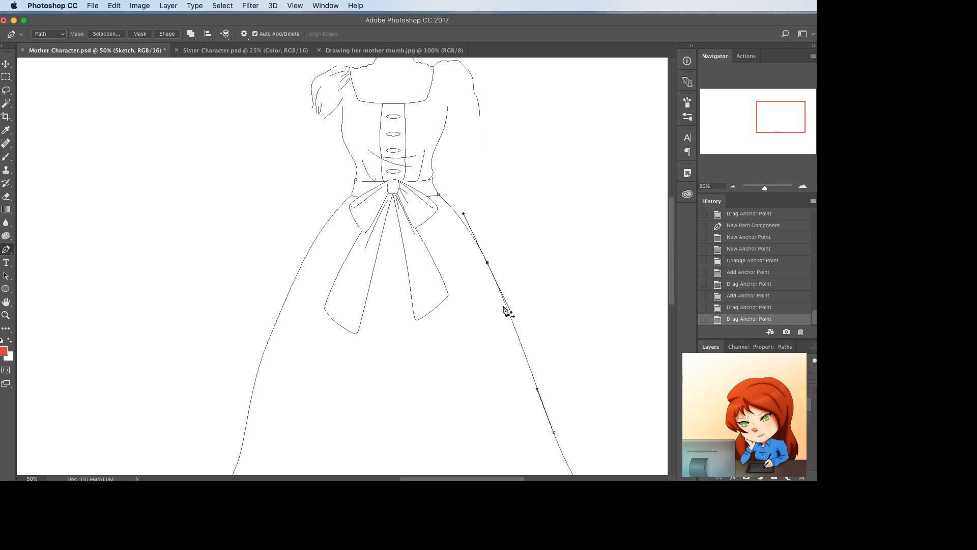
left_click(705, 405)
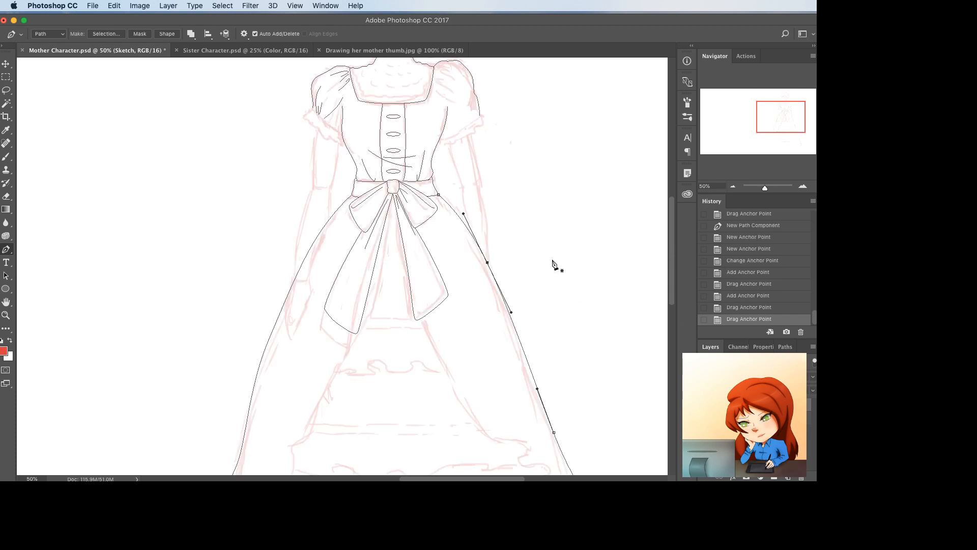
- Draw a straight path across the yoke between the two upper corners of the neckline as the base for its ruffled inner edge
scroll(530, 268, "up", 3)
key("super+plus")
key("super+plus")
key("super+equal")
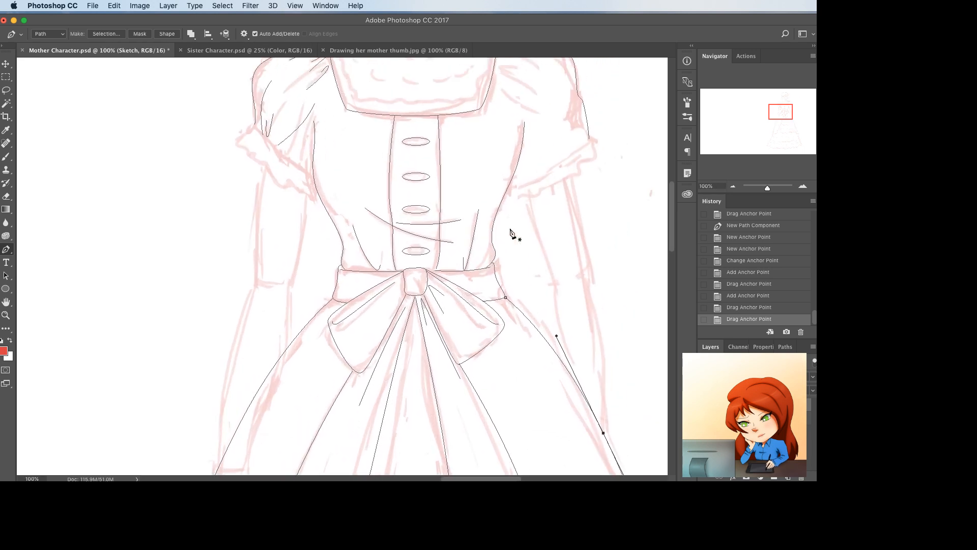
scroll(512, 233, "up", 3)
scroll(514, 233, "up", 2)
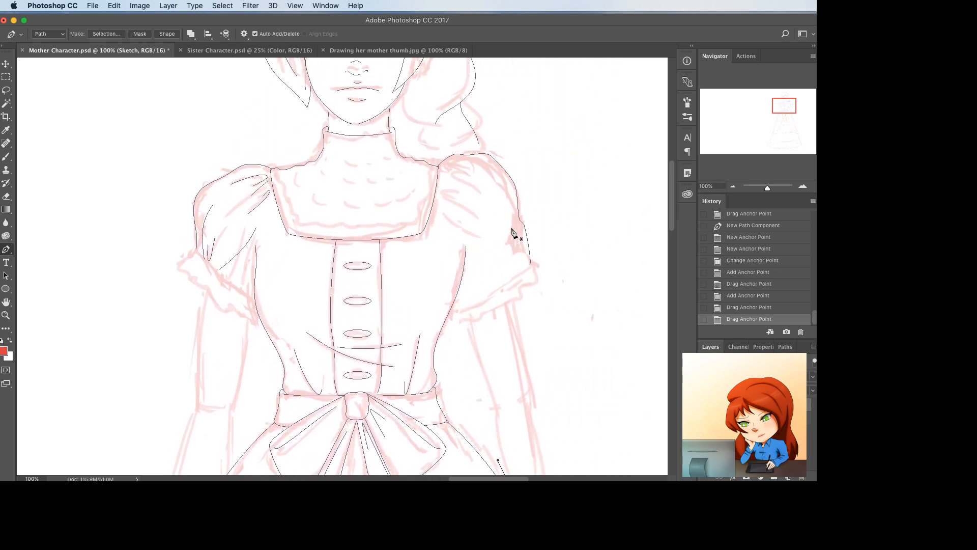
key("super+equal")
key("super+minus")
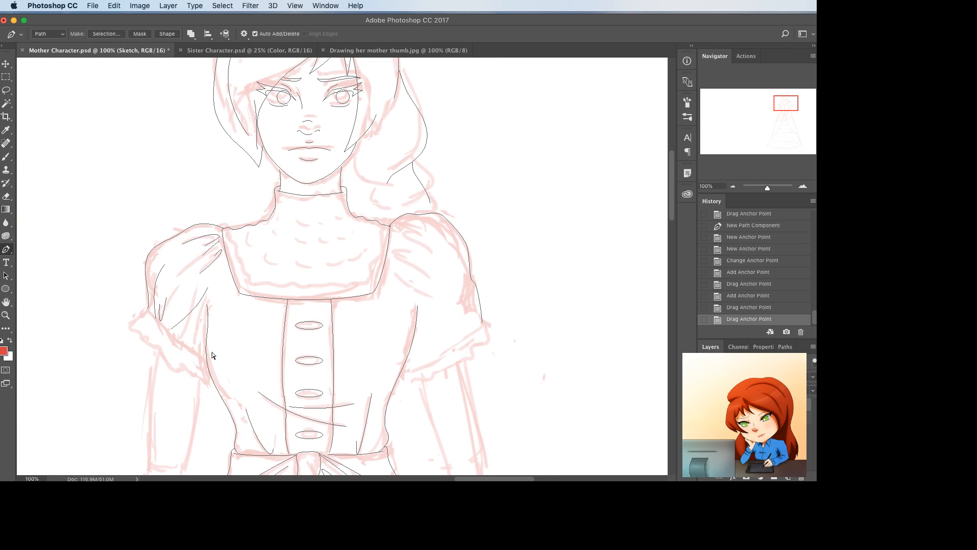
key("super+equal")
scroll(218, 258, "left", 5)
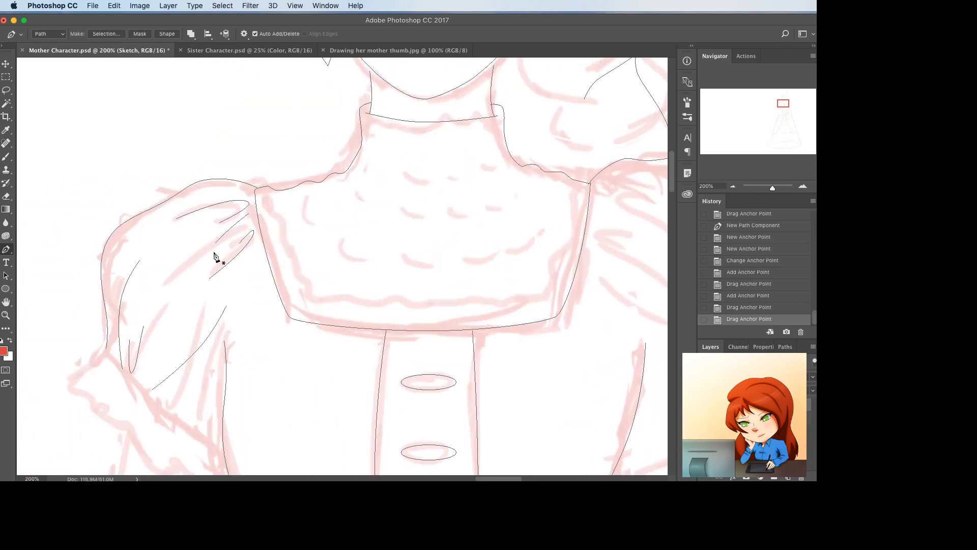
left_click(265, 187)
scroll(356, 306, "right", 2)
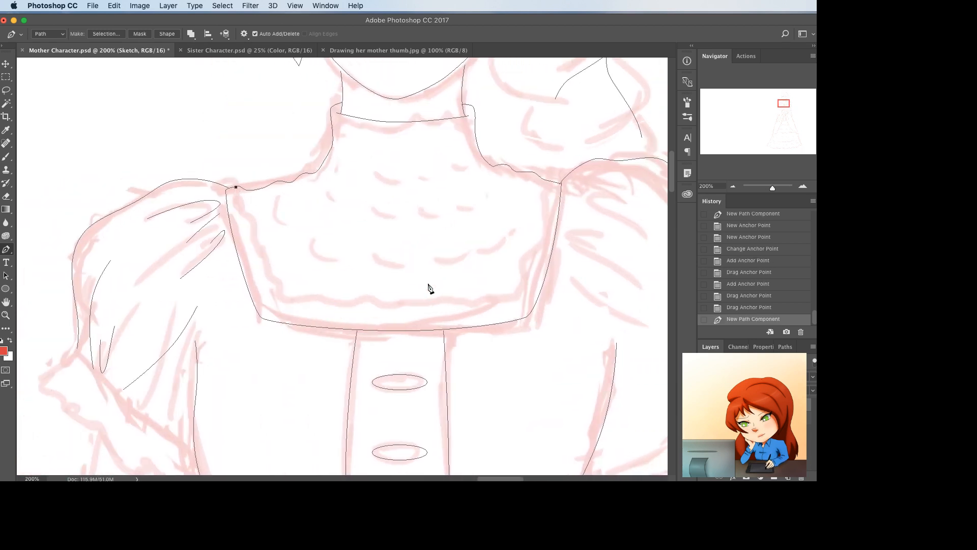
left_click(559, 185)
left_click_drag(558, 187, 559, 184)
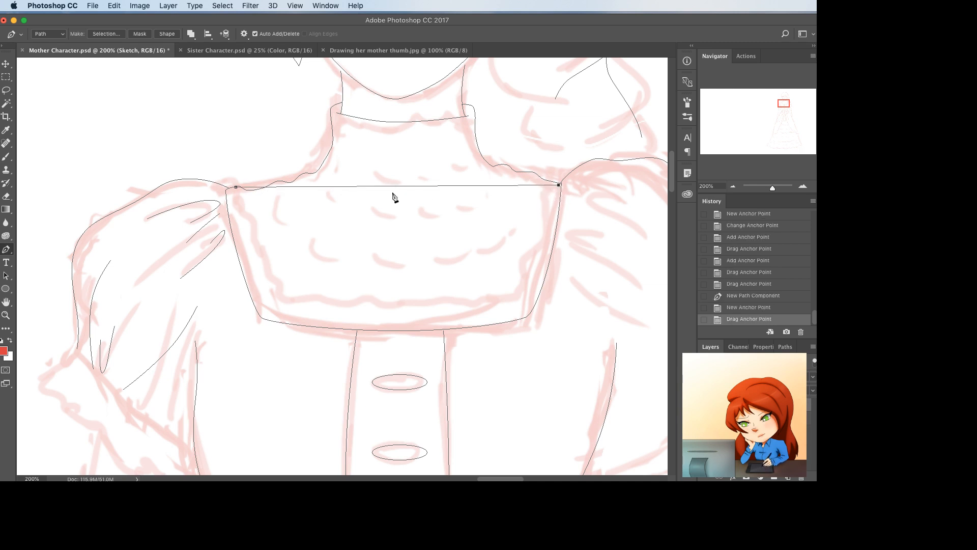
- Pull the path down to the yoke's lower-left corner and shape its left side into a wavy ruffle with added anchor points
left_click(323, 187)
left_click_drag(322, 187, 270, 262)
left_click(276, 290)
left_click(277, 272)
left_click(266, 257)
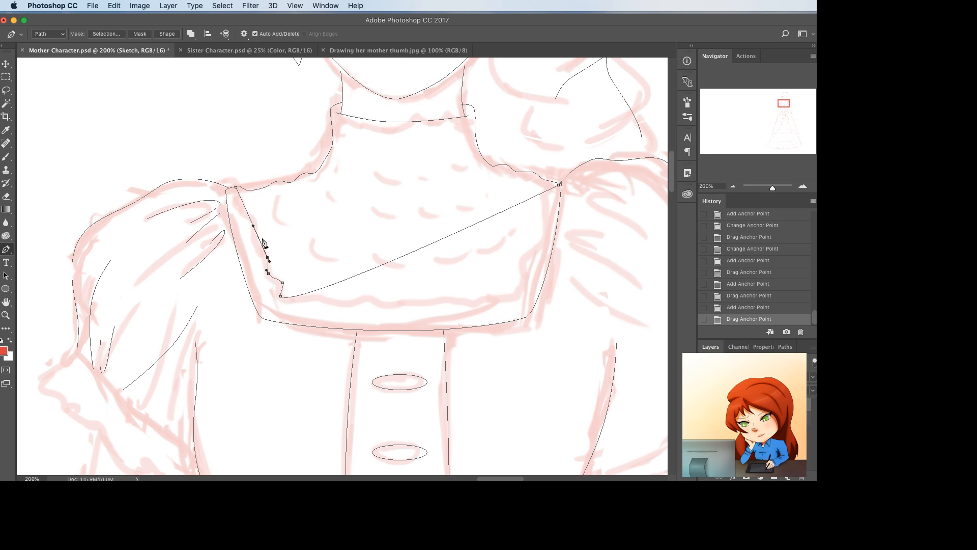
left_click(262, 246)
left_click_drag(262, 247, 240, 188)
left_click(246, 227)
left_click(250, 209)
left_click(242, 199)
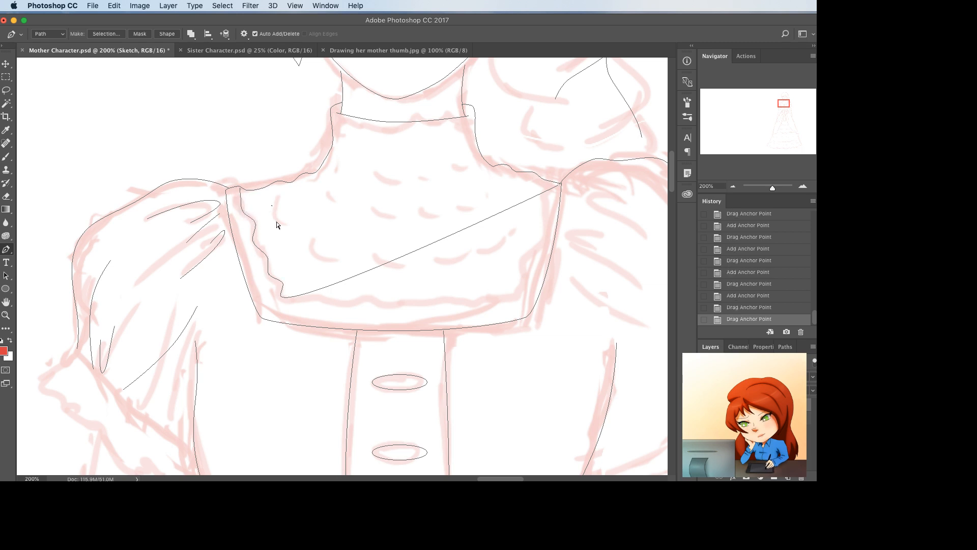
- Extend the ruffle along the yoke's bottom edge, adding anchor points to form small waves from the lower-left corner toward the right
left_click(282, 288, "super")
left_click_drag(283, 284, 388, 303)
left_click(296, 301)
left_click(316, 293)
left_click(311, 301)
left_click(310, 301)
left_click(351, 293)
left_click(392, 291)
left_click(388, 304)
left_click(449, 301)
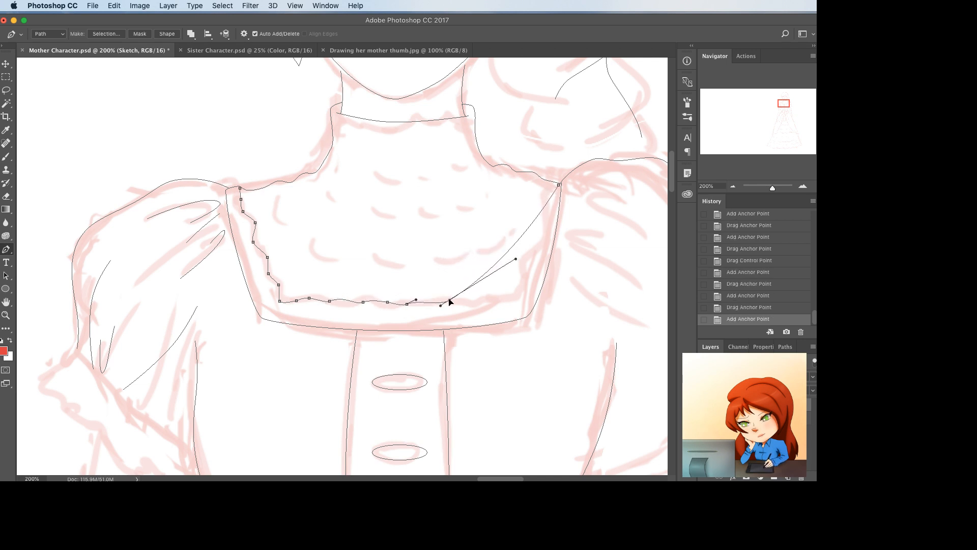
left_click_drag(449, 299, 483, 303)
left_click(427, 303)
left_click(473, 285)
- Shape the ruffle's right side into waves running up to the neckline's upper-right corner, and finish the path
left_click_drag(483, 304, 549, 182)
left_click(500, 287)
left_click(529, 278)
left_click(527, 260)
left_click(541, 241)
left_click(552, 202)
left_click(583, 217, "super")
- Hide the sketch layer and refine the ruffle's anchors near its upper-right end and the wave in its bottom edge
scroll(545, 246, "down", 1)
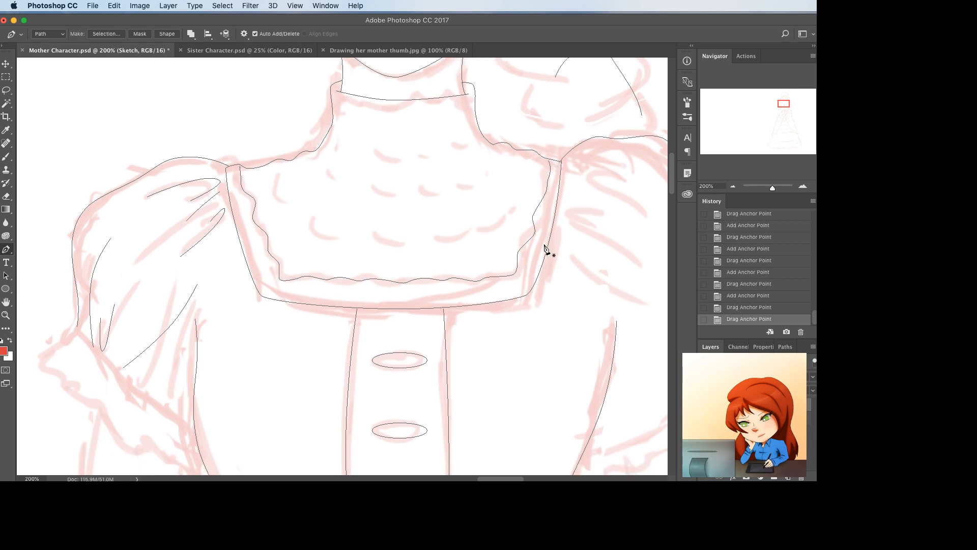
scroll(326, 198, "left", 5)
scroll(325, 199, "up", 2)
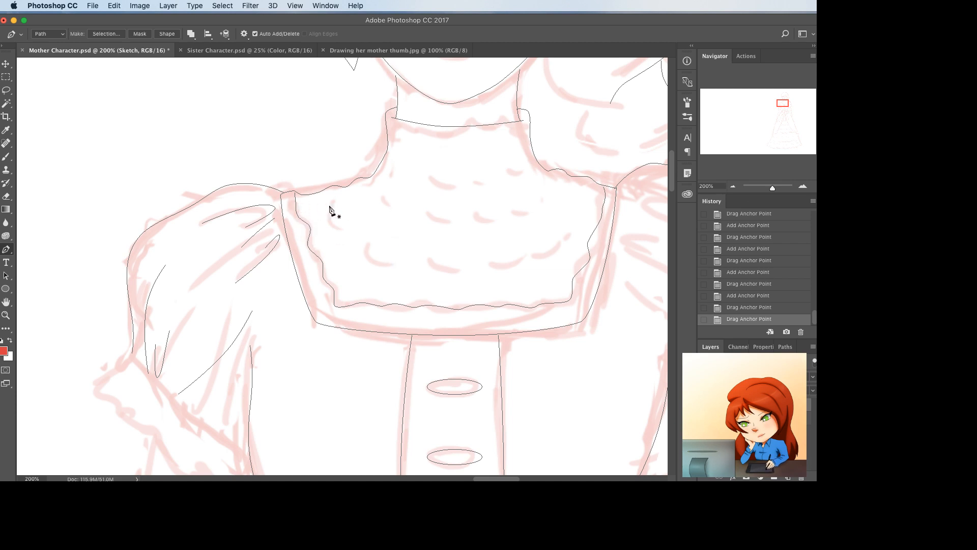
left_click(704, 405)
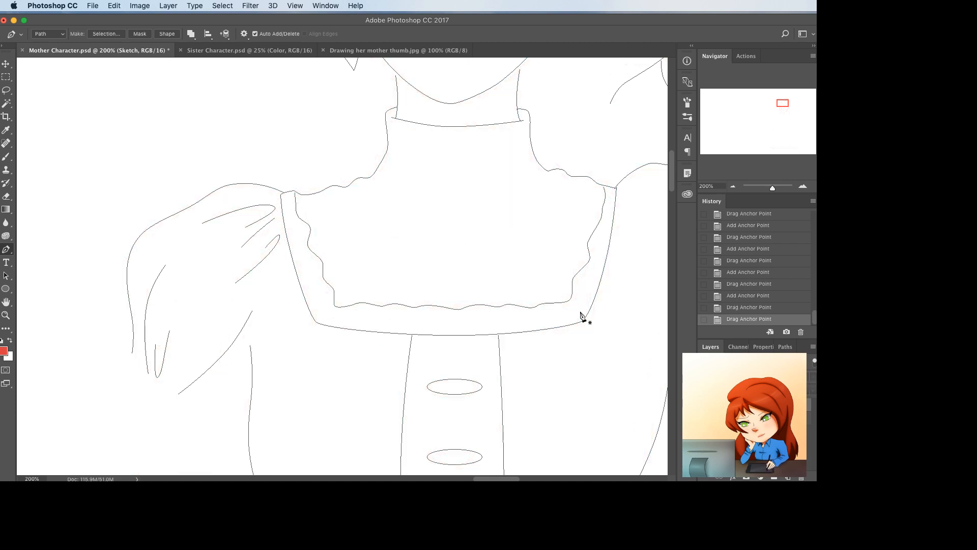
scroll(477, 266, "up", 2)
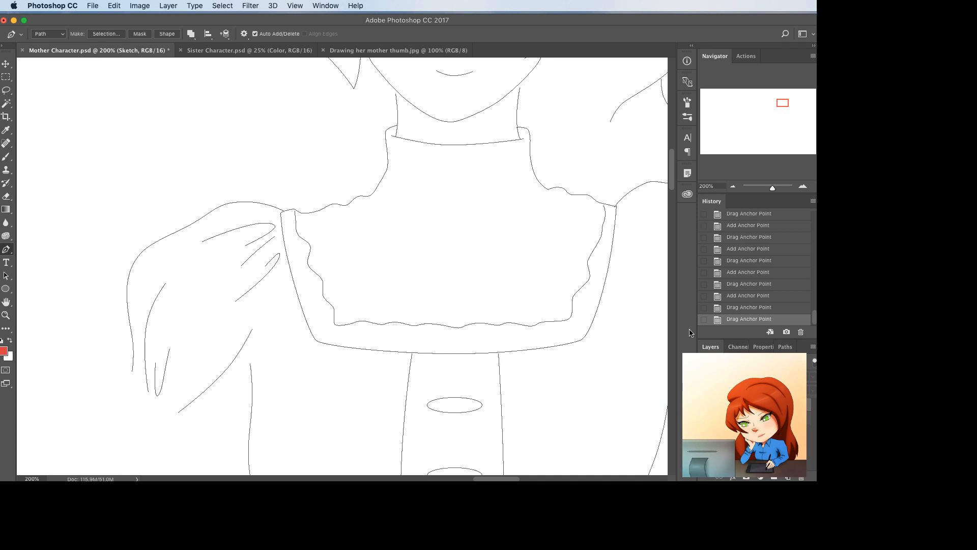
left_click(604, 224, "super")
left_click_drag(604, 224, 597, 223)
key("Return")
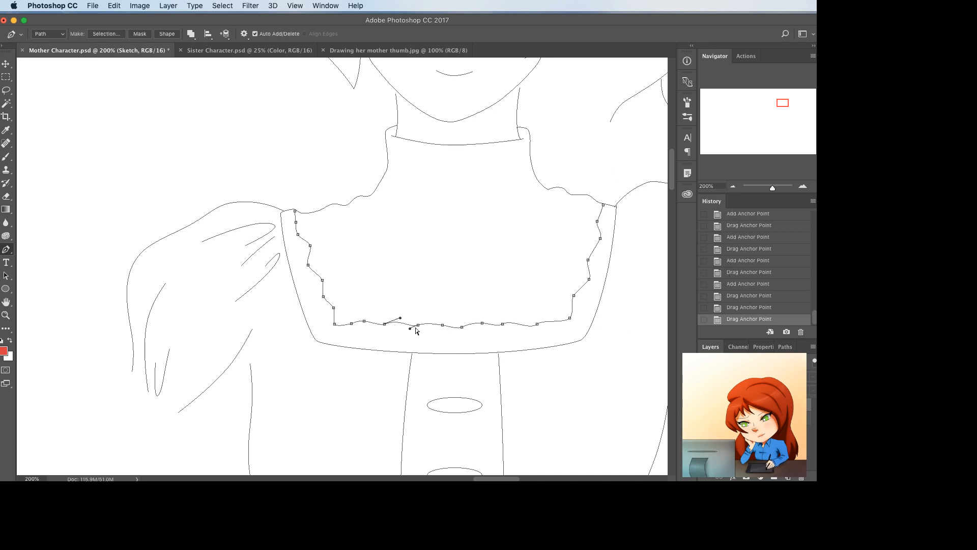
left_click_drag(415, 331, 418, 322)
- Draw two downward-curving fold lines across the yoke below the collar, the second wider and lower than the first
key("super+minus")
key("super+minus")
key("super+minus")
key("super+minus")
key("super+minus")
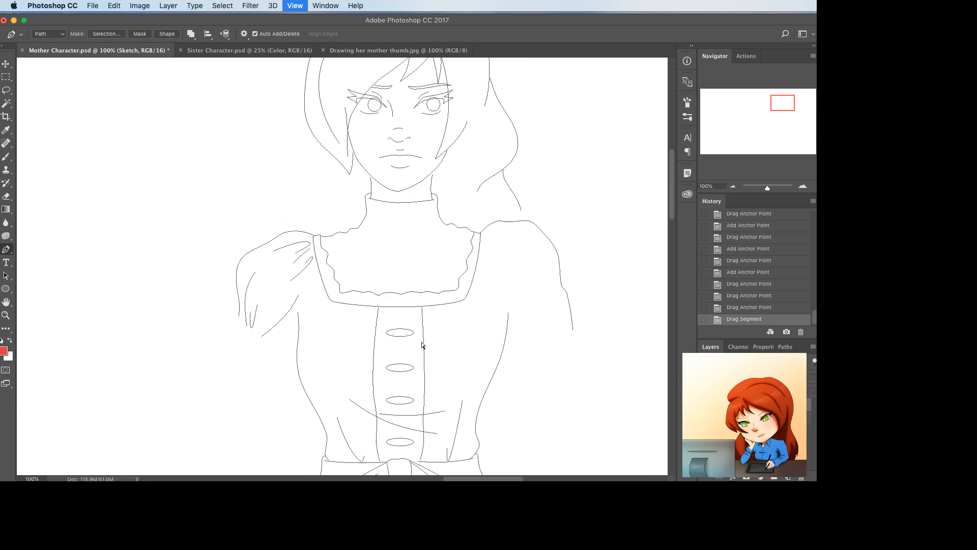
scroll(400, 348, "up", 4)
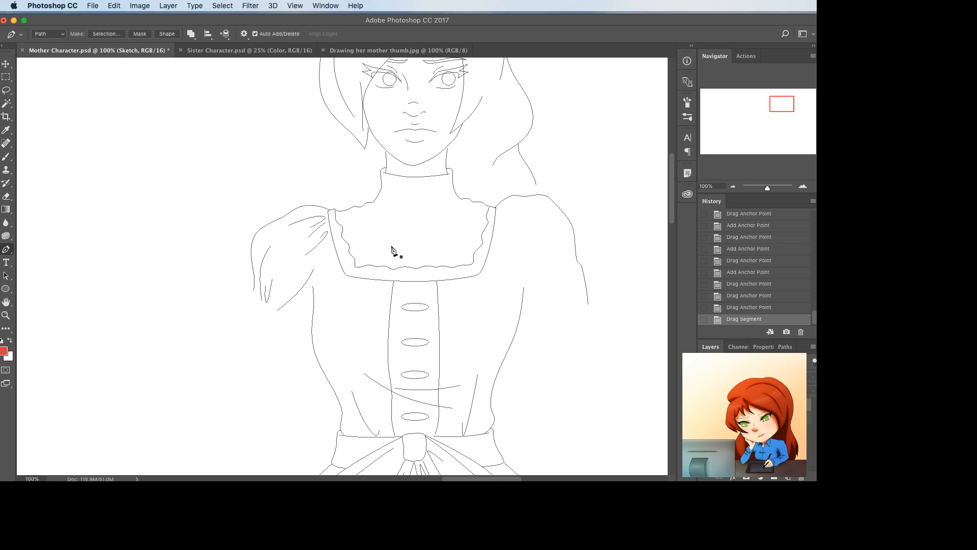
scroll(410, 224, "up", 2)
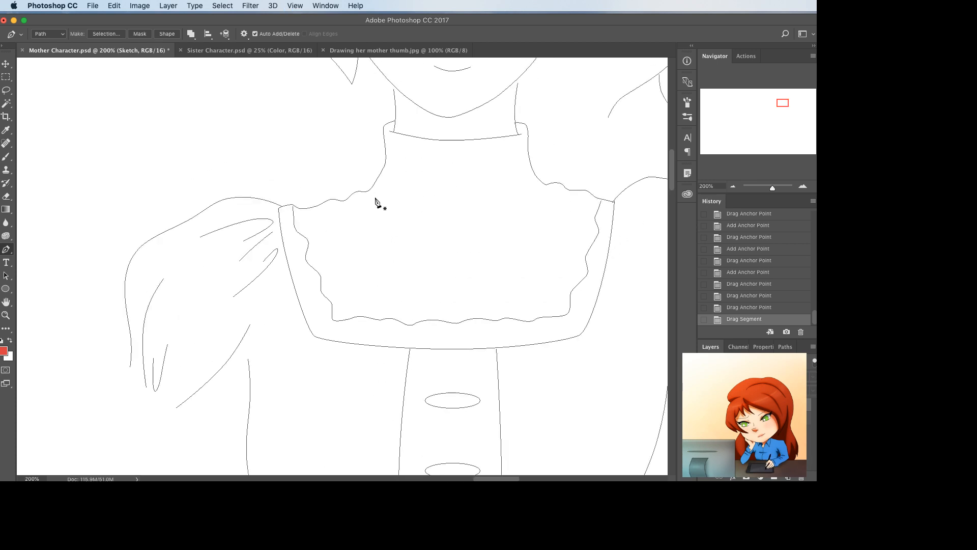
left_click(376, 197)
left_click(536, 195)
left_click_drag(466, 196, 446, 258)
left_click(348, 220)
left_click(560, 233)
left_click(460, 227)
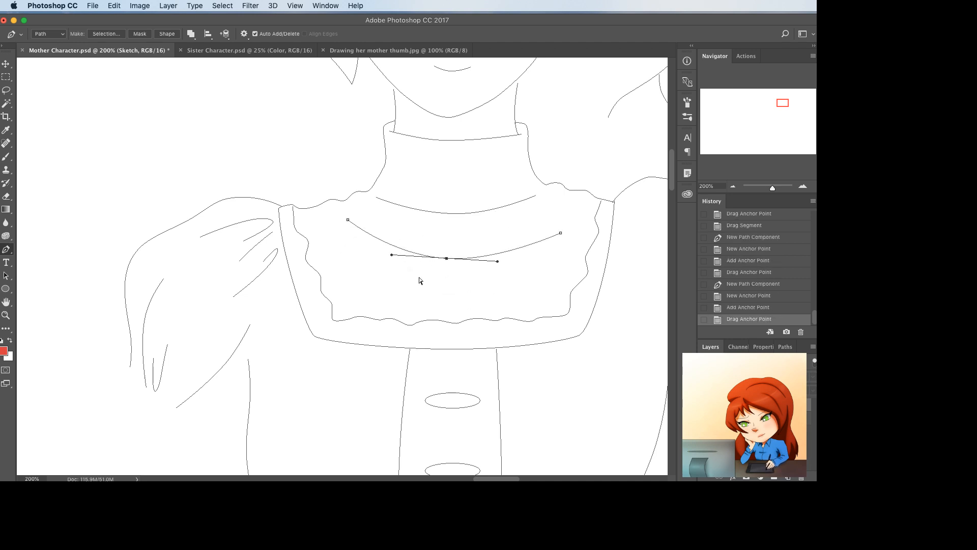
- Draw a third, wider fold line just above the yoke's bottom ruffle, adjusting its end points and evening out its curve
left_click(322, 234)
left_click(568, 270)
left_click(440, 249)
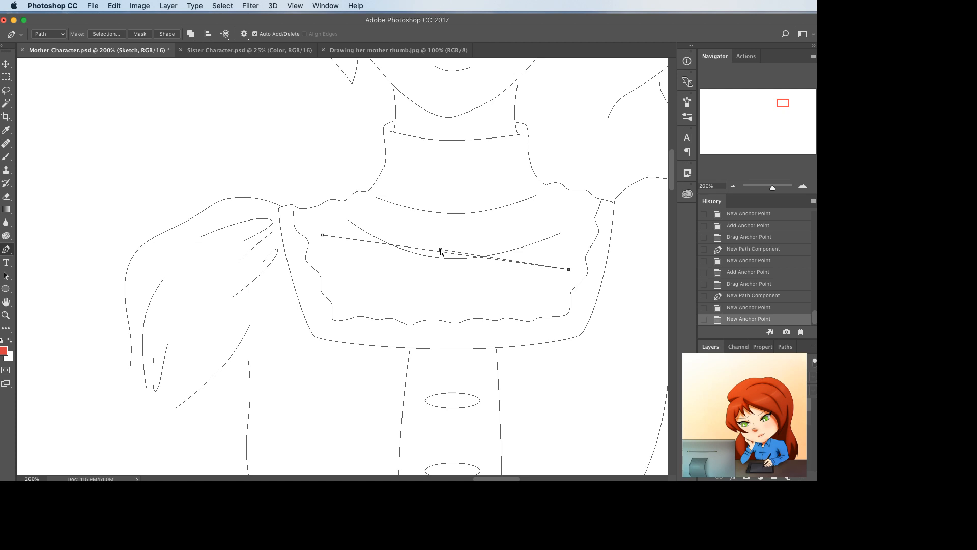
key("BackSpace")
left_click_drag(436, 250, 443, 304)
left_click_drag(326, 239, 319, 245)
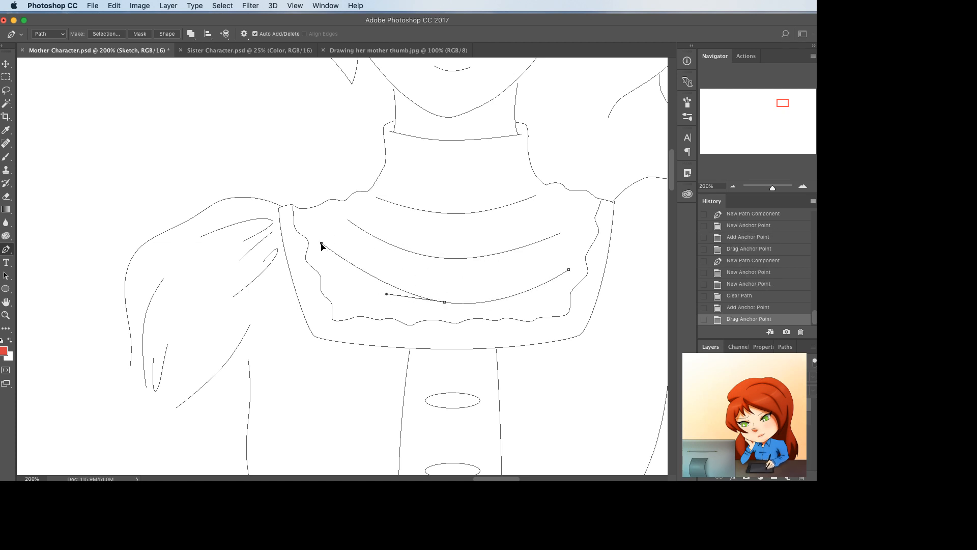
left_click_drag(569, 270, 578, 251)
left_click(406, 293)
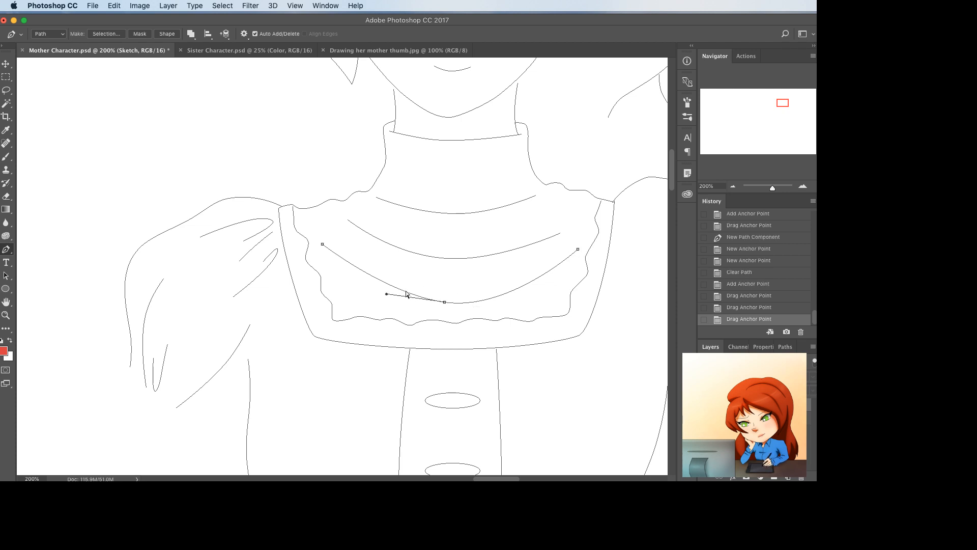
left_click_drag(384, 296, 375, 303)
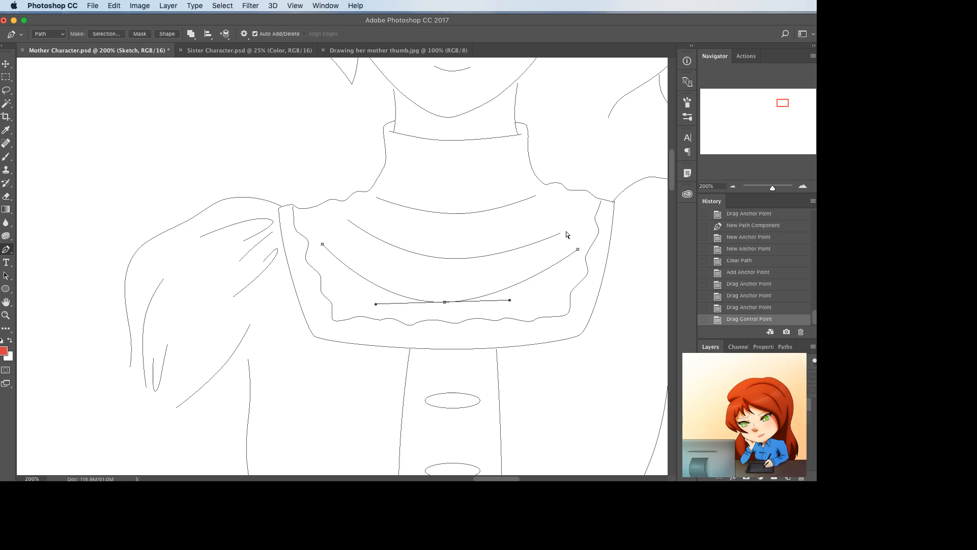
- Raise the right end of the yoke's middle fold line slightly and bring the whole figure into view for checking
left_click_drag(560, 233, 560, 226)
left_click(504, 226, "super")
key("super+minus")
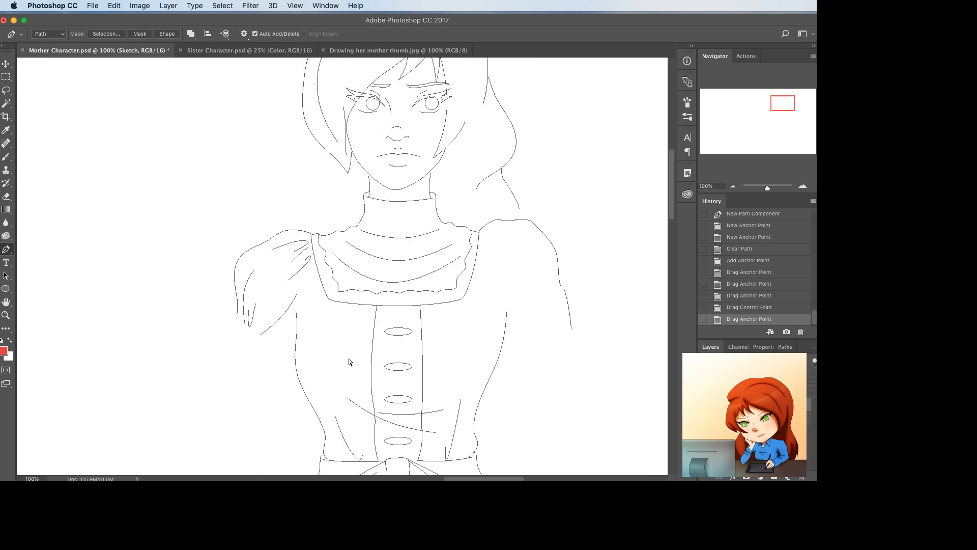
key("super+minus")
key("super+minus")
key("super+minus")
key("super+minus")
key("super+minus")
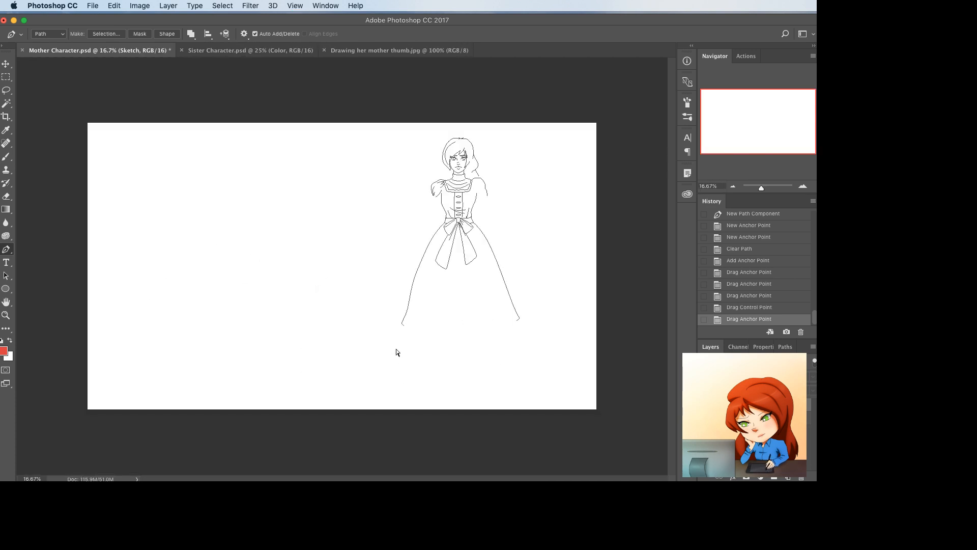
- Delete the three long curved fold lines from the yoke between the collar and the ruffled trim
key("super+plus")
key("super+plus")
key("super+plus")
key("super+plus")
key("super+plus")
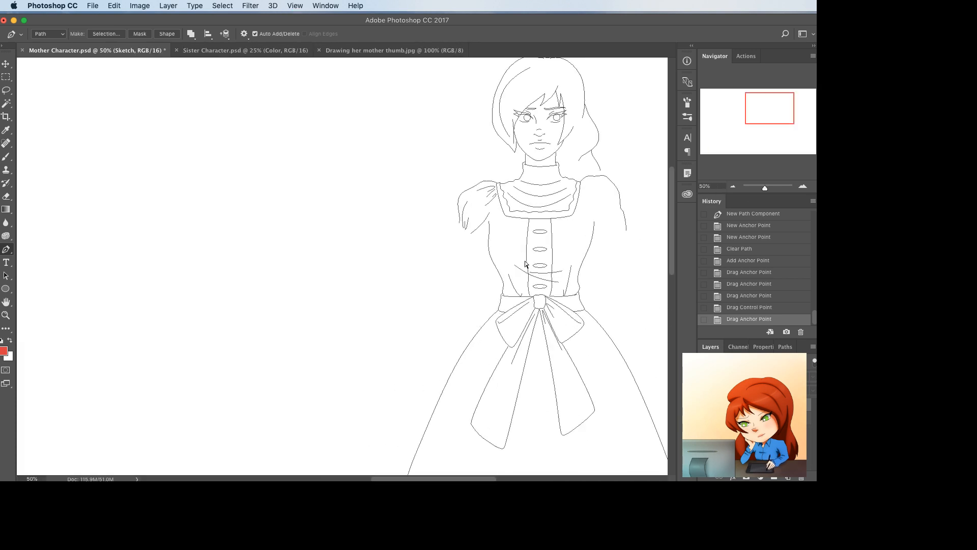
scroll(526, 263, "up", 5)
scroll(526, 264, "right", 4)
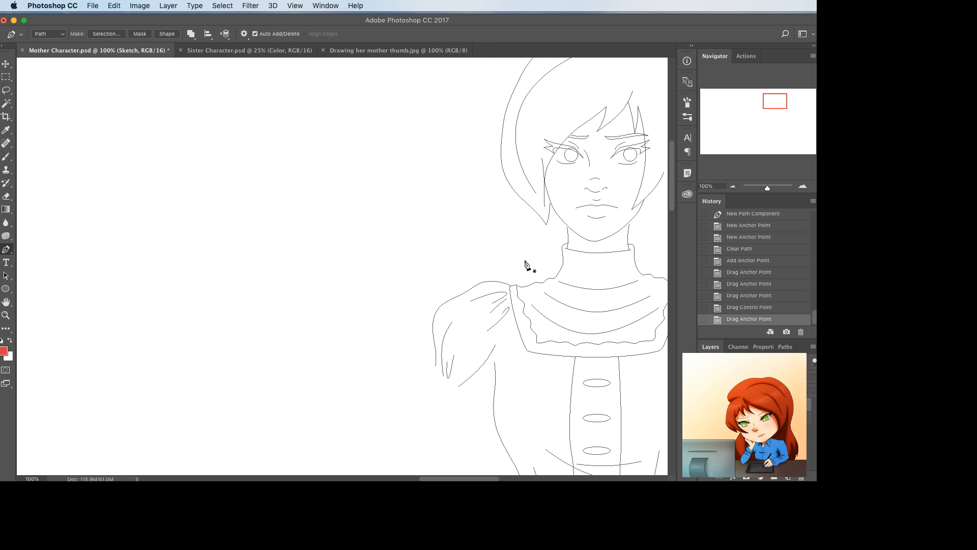
scroll(525, 265, "right", 5)
scroll(525, 265, "down", 4)
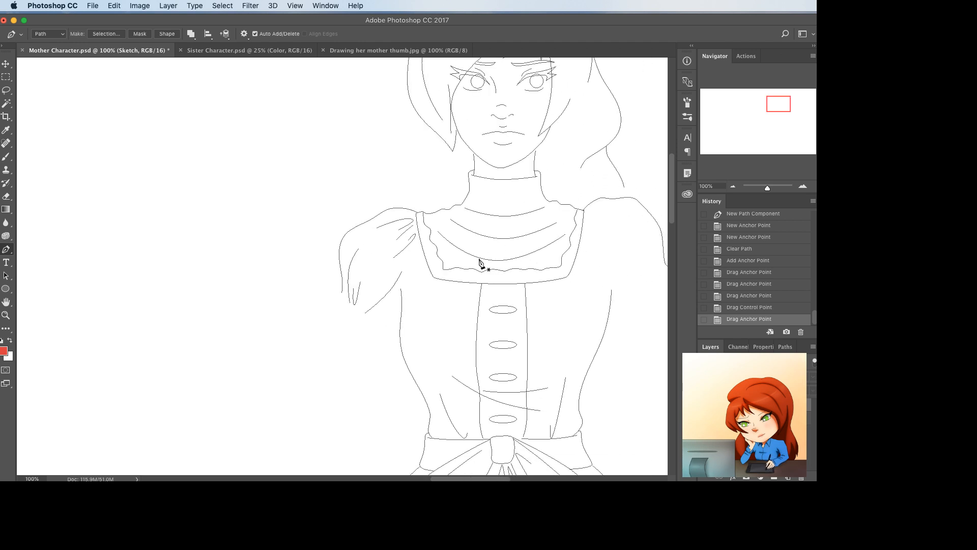
scroll(478, 263, "right", 1)
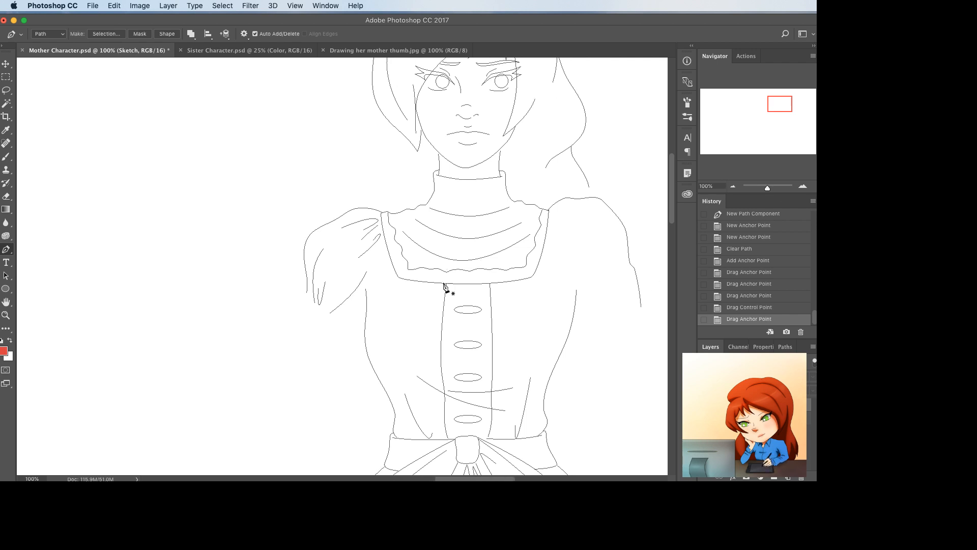
key("super+equal")
scroll(453, 332, "up", 2)
scroll(453, 331, "right", 1)
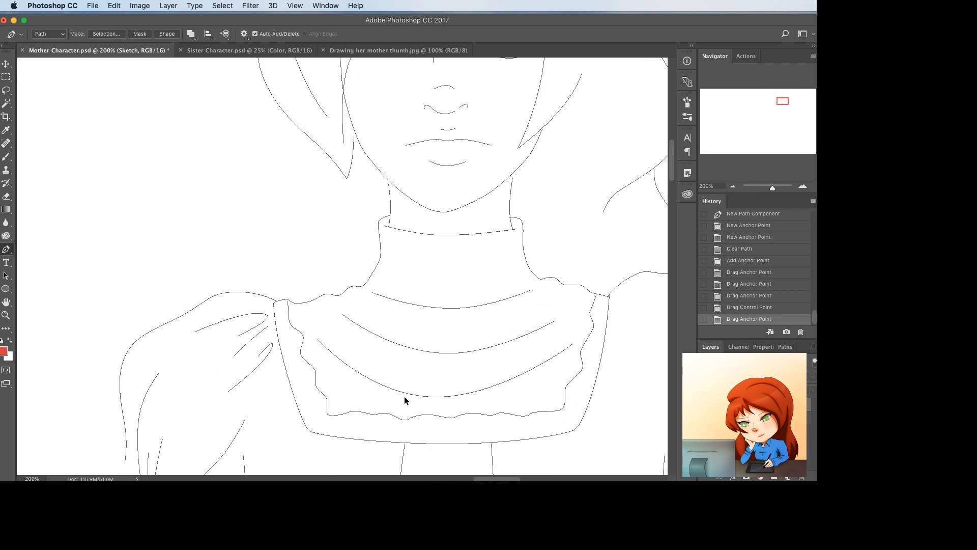
left_click(417, 350, "alt+shift+super")
key("BackSpace")
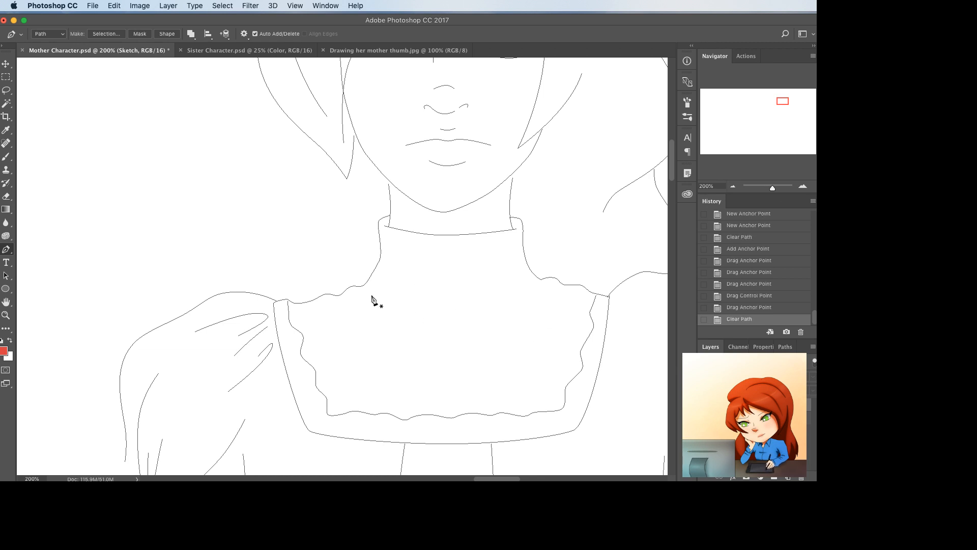
- Draw a row of three short downward-curving ruffle lines across the yoke just below the collar
left_click(418, 285)
left_click(454, 290)
left_click(436, 288)
left_click_drag(436, 288, 435, 295)
left_click(466, 288)
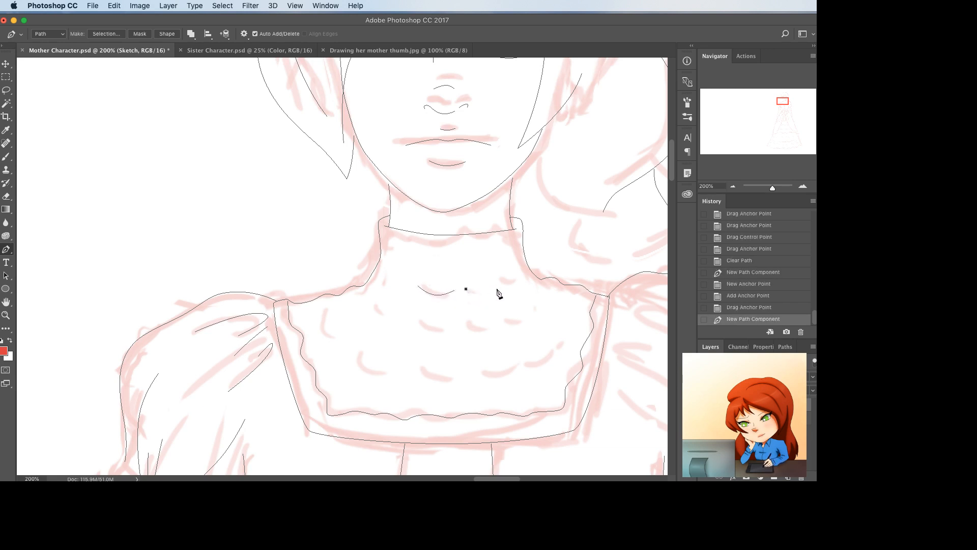
left_click(501, 288)
left_click(481, 289)
left_click_drag(482, 289, 483, 294)
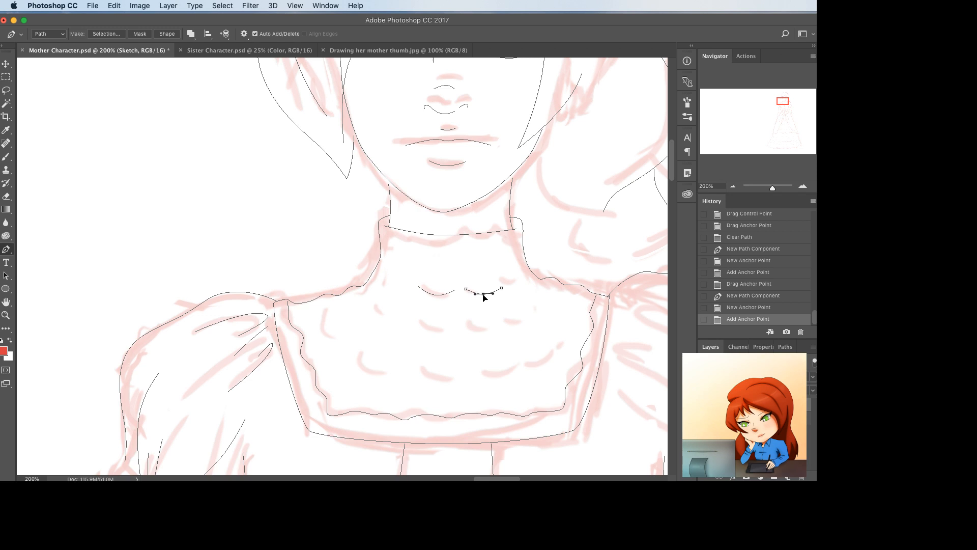
left_click(374, 277)
left_click(406, 286)
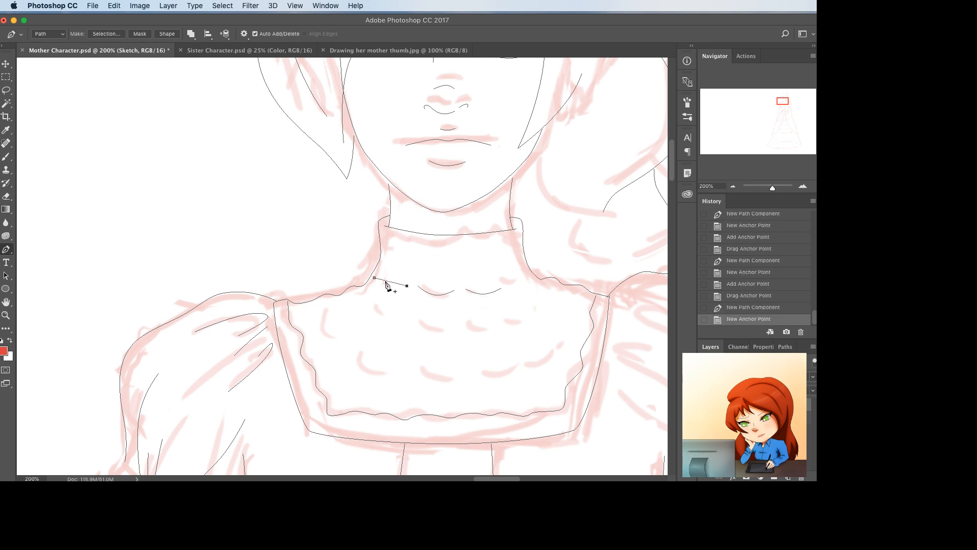
left_click(388, 281)
left_click_drag(389, 281, 383, 286)
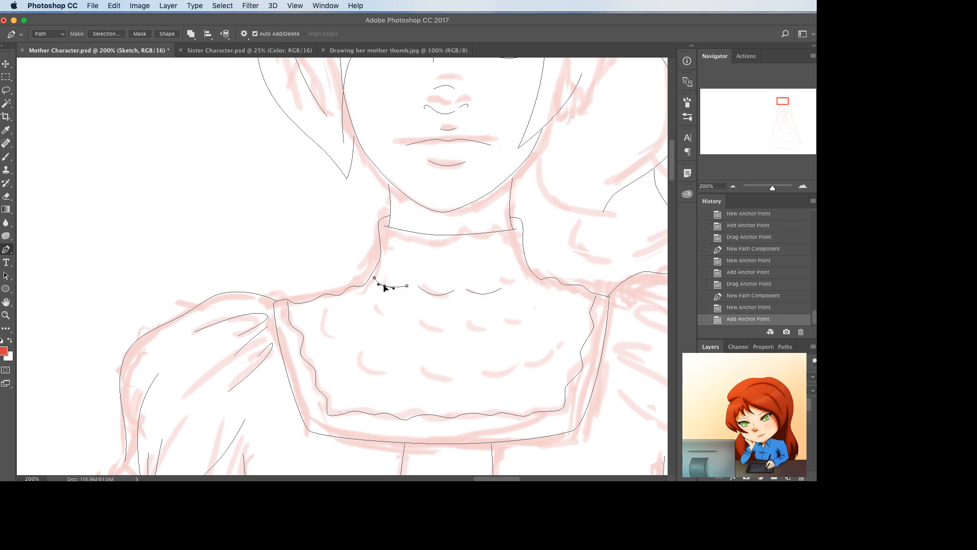
- Start a second, lower row of ruffle lines with two short downward curves on the left half of the yoke
left_click(341, 308)
left_click(378, 322)
left_click(361, 316)
left_click_drag(362, 318, 363, 324)
left_click(387, 326)
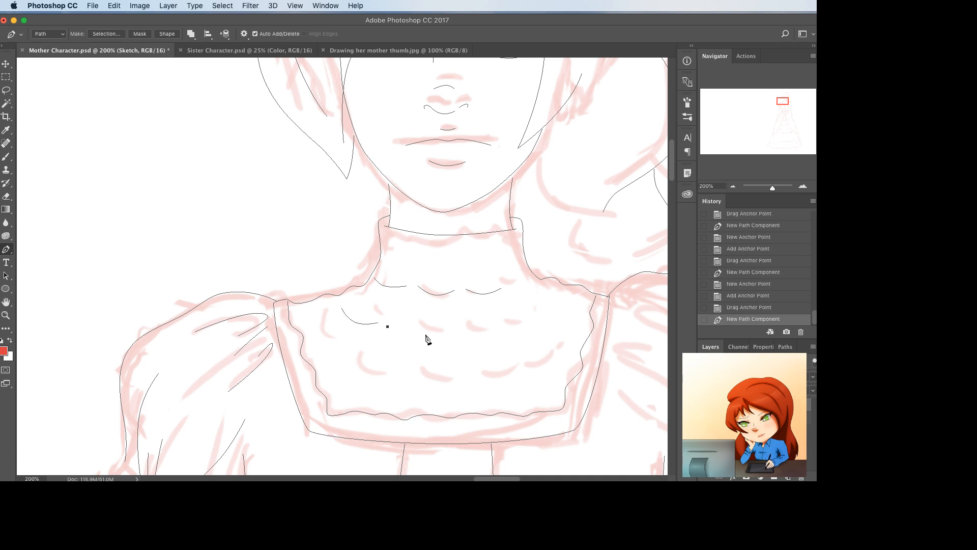
left_click(439, 332)
left_click(413, 329)
left_click_drag(413, 331, 413, 339)
- Complete the second row with two curved ruffle lines on the yoke's right half, slanting the outermost one upward
left_click(470, 340, "super")
left_click(456, 331)
left_click(500, 330)
left_click(478, 331)
left_click_drag(478, 331, 481, 337)
key("Return")
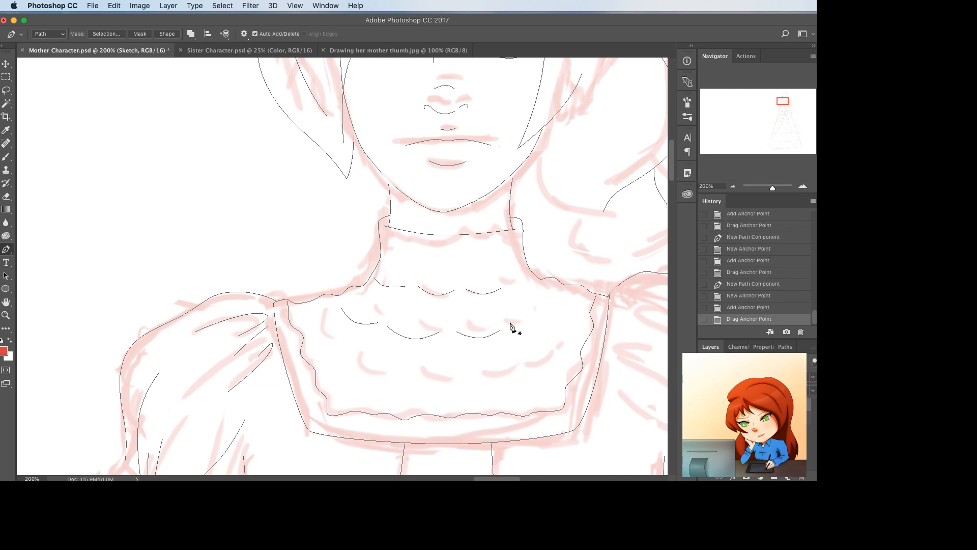
left_click(511, 321)
left_click(546, 296)
left_click(529, 309)
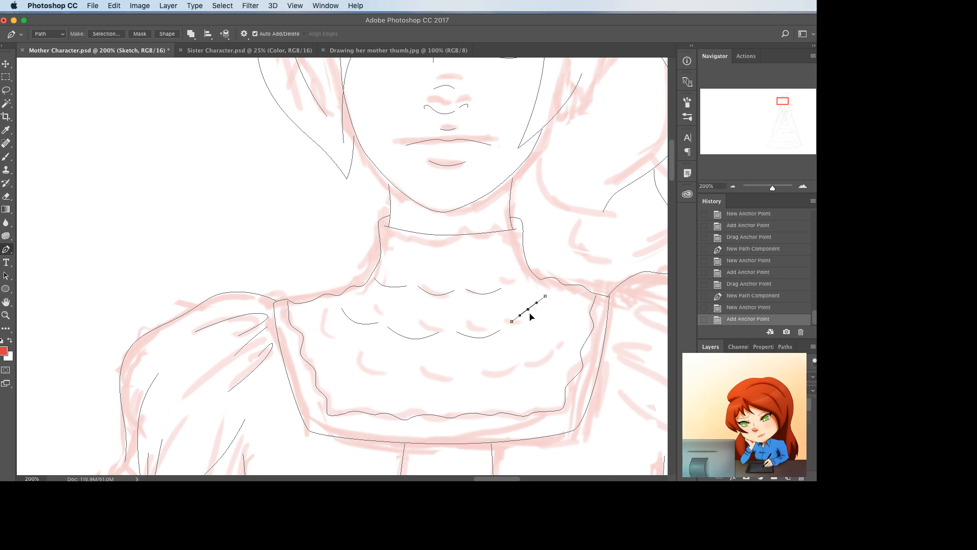
left_click_drag(528, 309, 525, 319)
- Save the mother character file and glance at the Sister Character.psd drawing for comparison
key("ctrl+s")
key("ctrl+Tab")
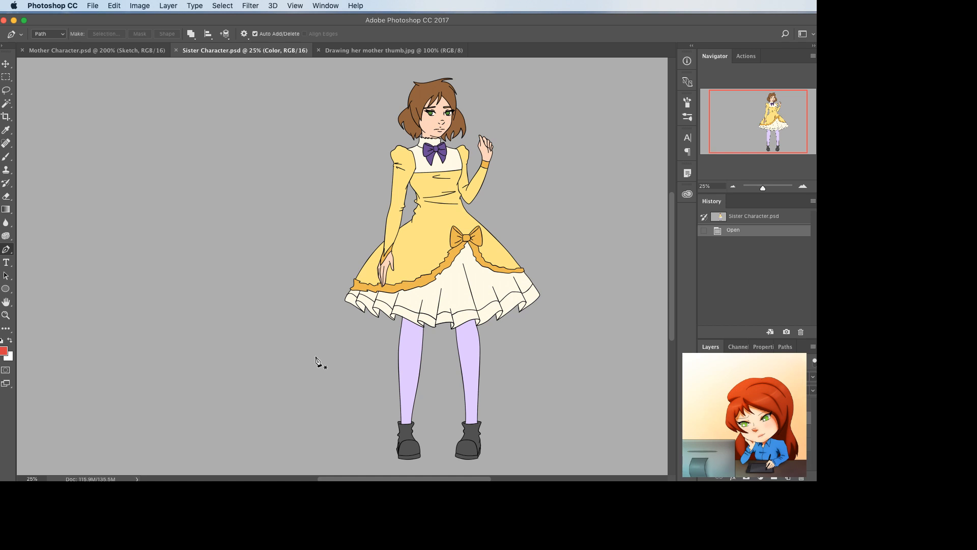
key("ctrl+shift+Tab")
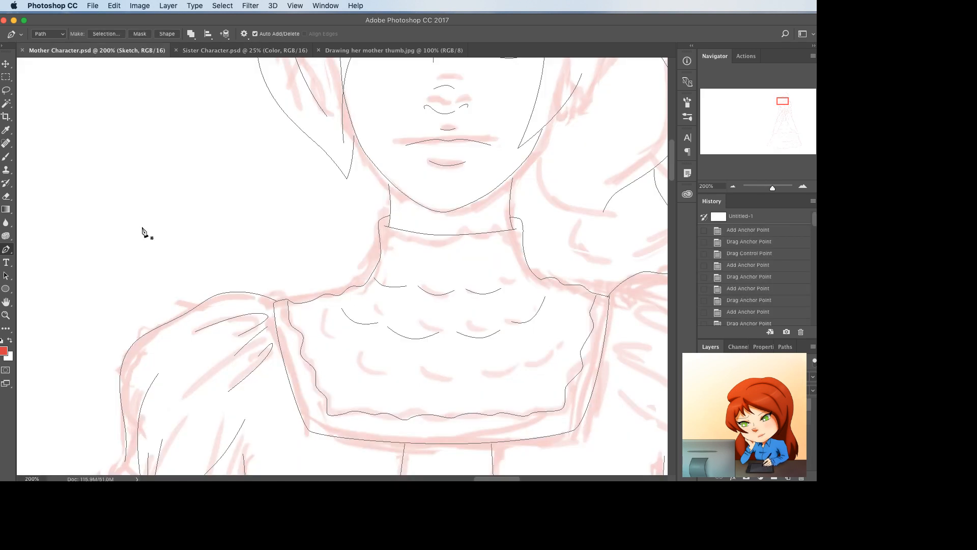
- Hide the sketch layer and shift the middle and right curves of the top ruffle row slightly to the right
scroll(404, 245, "down", 3)
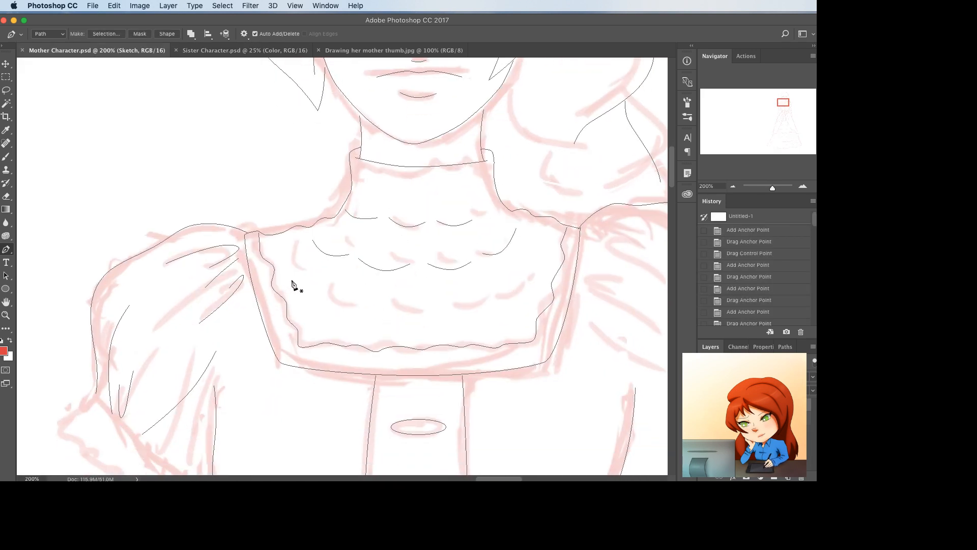
left_click(704, 405)
scroll(615, 377, "up", 3)
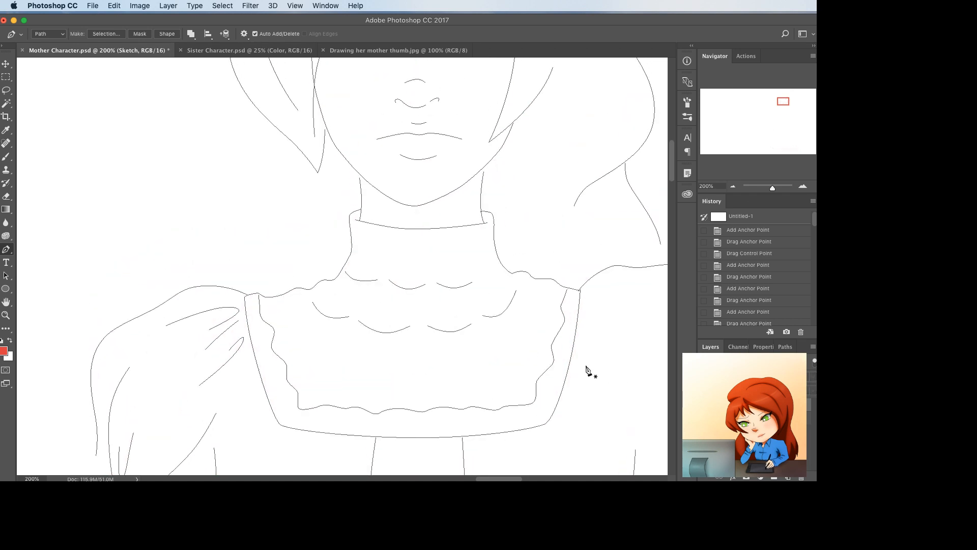
left_click_drag(464, 289, 483, 286)
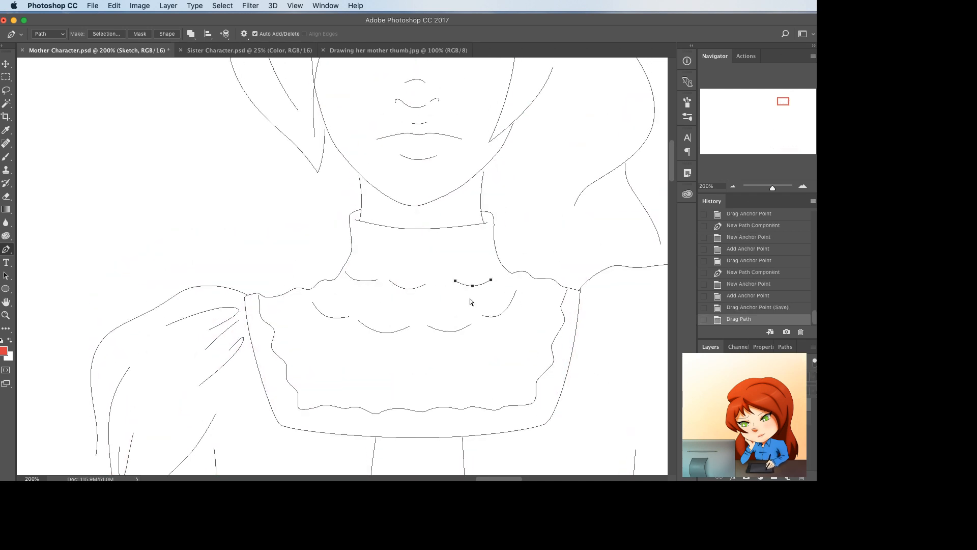
mouse_move(416, 291)
left_mouse_down()
mouse_move(422, 286)
mouse_move(422, 305)
left_mouse_up()
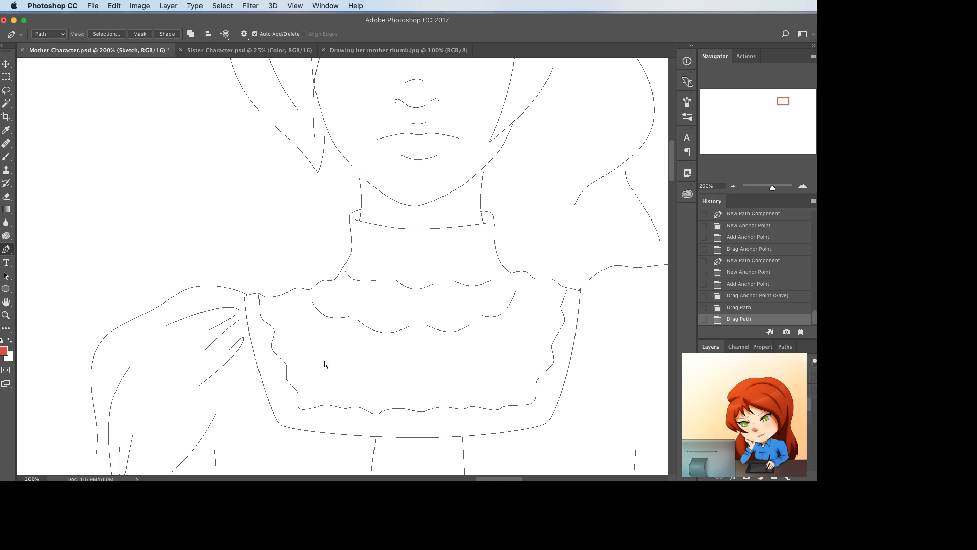
- Draw a third row of four wider ruffle curves across the yoke above the bottom trim, following its rounded shape
left_click(278, 321)
left_click_drag(300, 350, 284, 346)
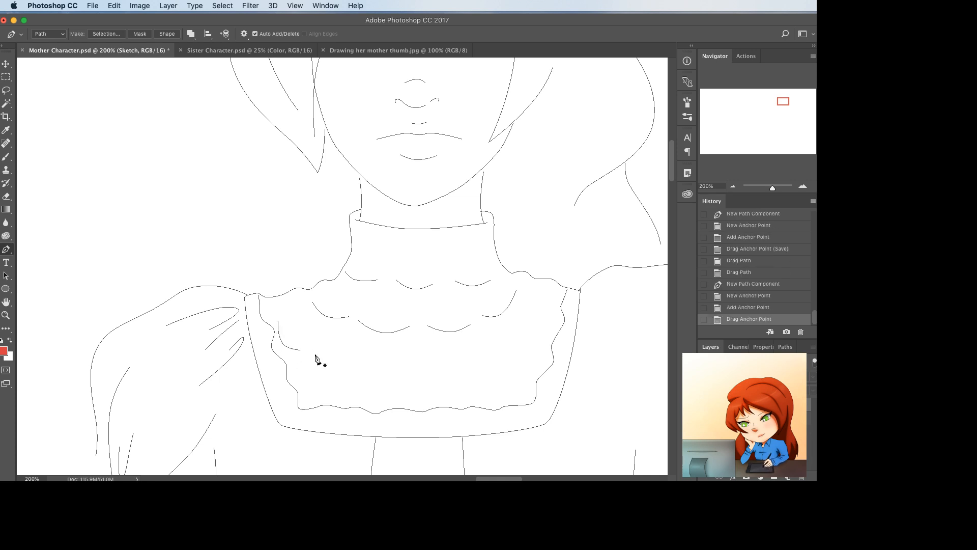
left_click(318, 355)
left_click_drag(363, 367, 341, 374)
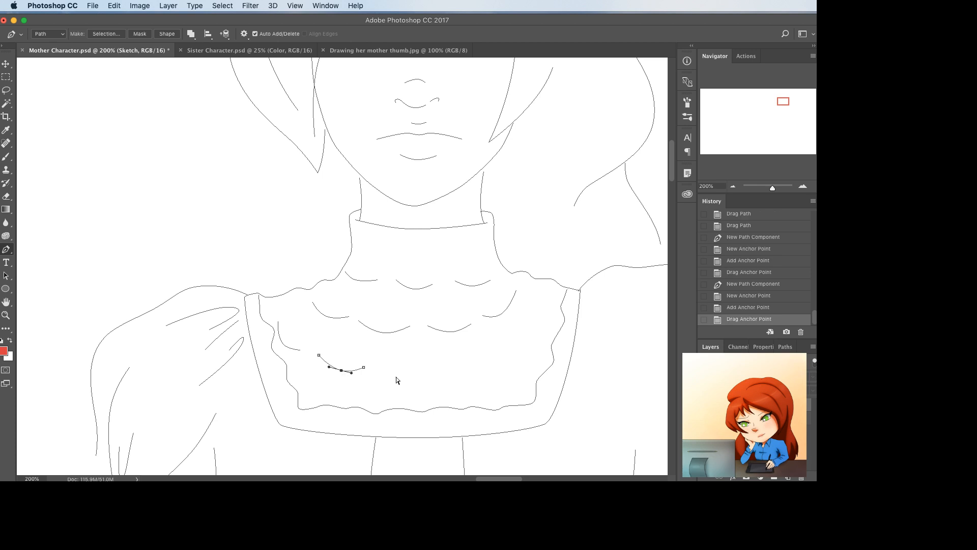
left_click(397, 369)
left_click_drag(457, 365, 436, 375)
left_click(490, 360)
left_click(539, 328)
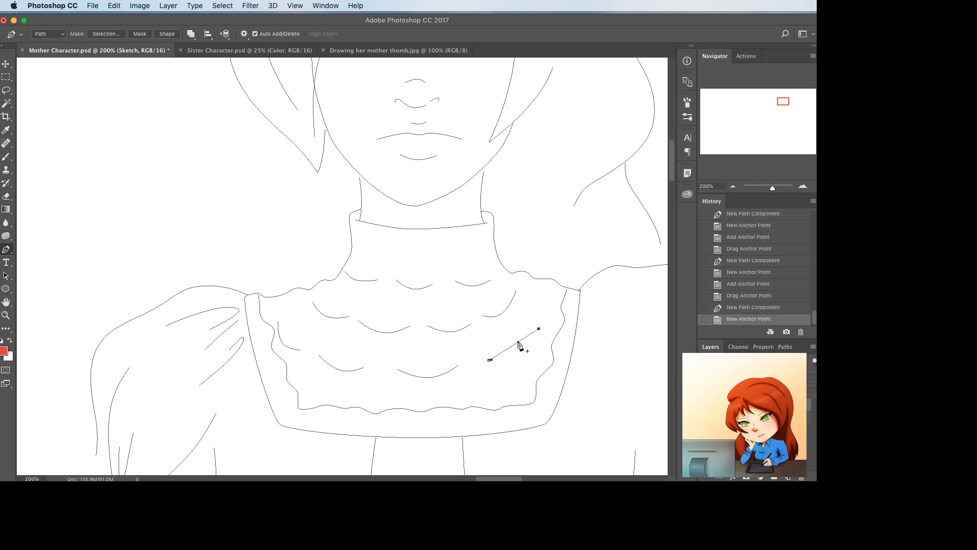
left_click_drag(519, 346, 526, 354)
left_click(537, 393, "super")
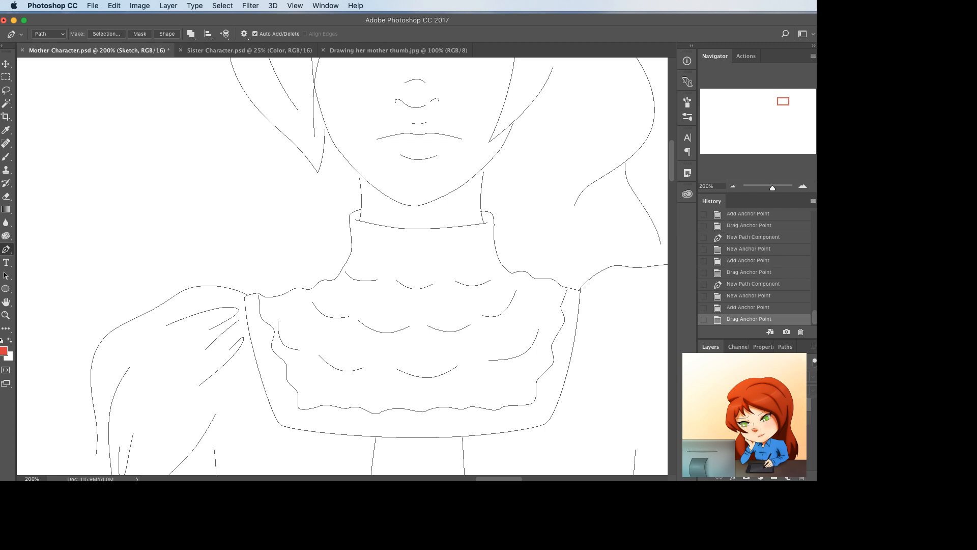
- Check the yoke ruffles against the whole figure and examine the sketched bow and skirt below
key("super+minus")
key("super+minus")
key("super+minus")
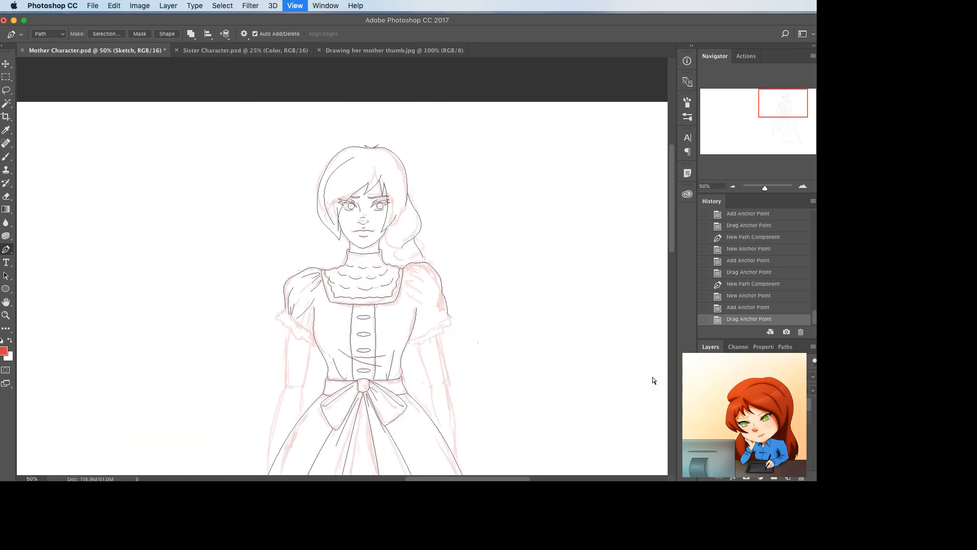
key("super+minus")
key("super+minus")
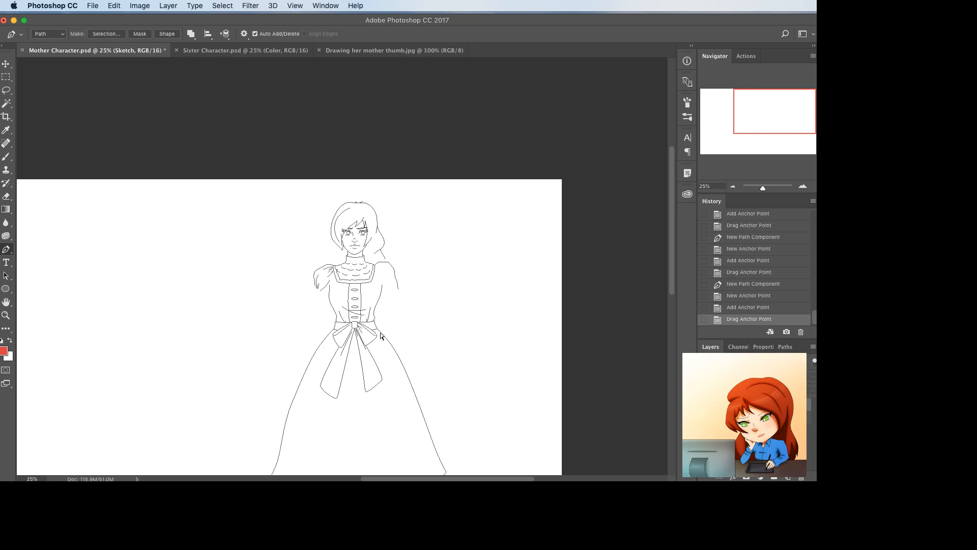
scroll(402, 321, "down", 3)
key("super+plus")
key("super+plus")
key("super+plus")
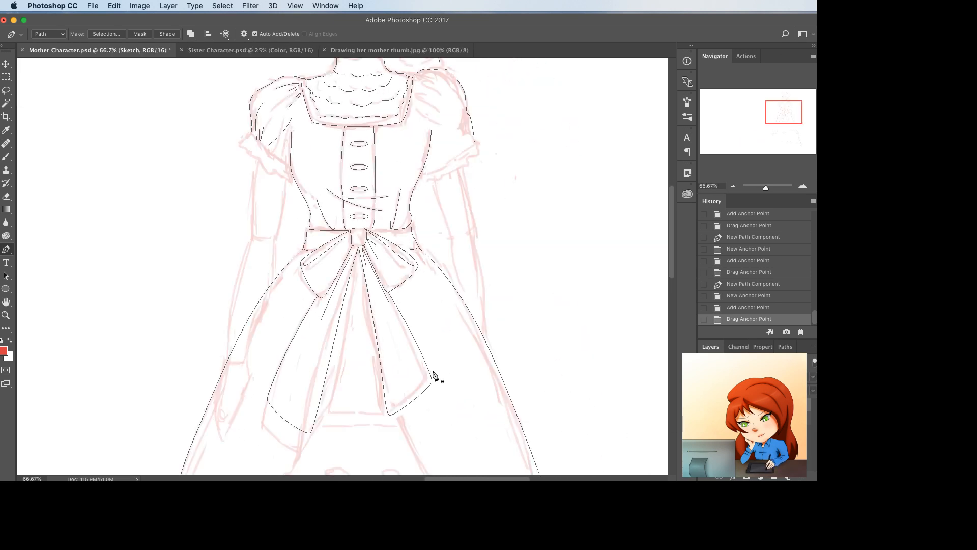
scroll(433, 374, "down", 5)
scroll(433, 374, "left", 3)
key("super+plus")
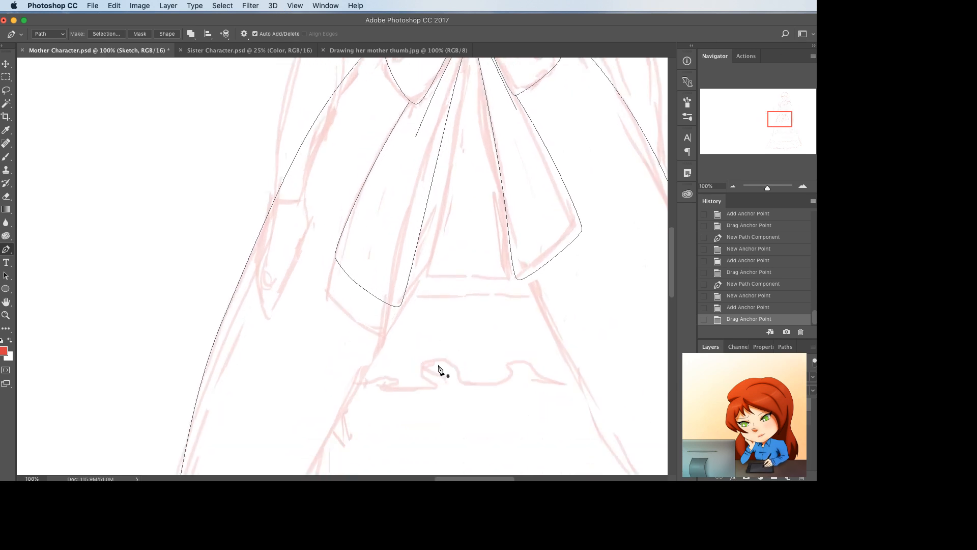
scroll(436, 371, "down", 3)
scroll(414, 200, "up", 1)
scroll(420, 204, "up", 3)
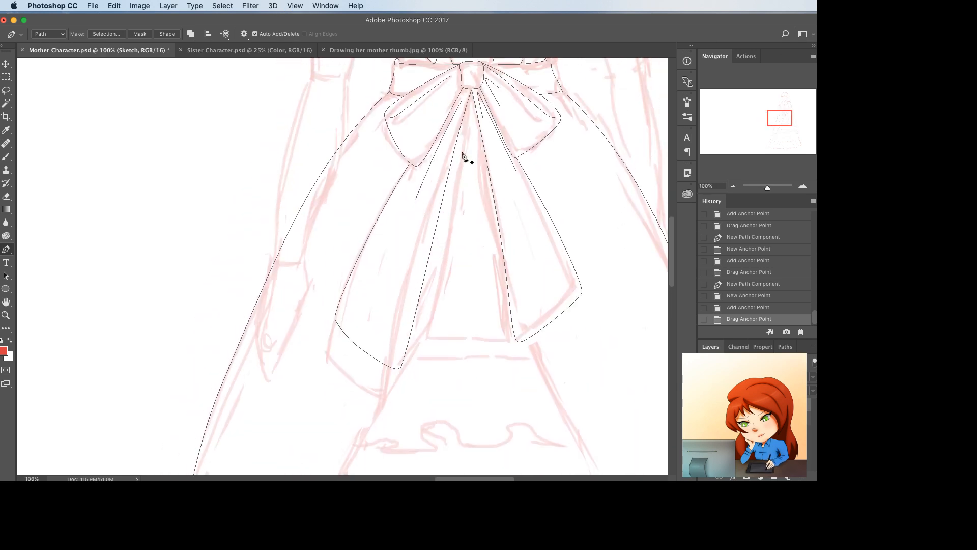
- Draw a curved skirt line from just below the bow's knot down to the left hem corner of the outer skirt
left_click(471, 97)
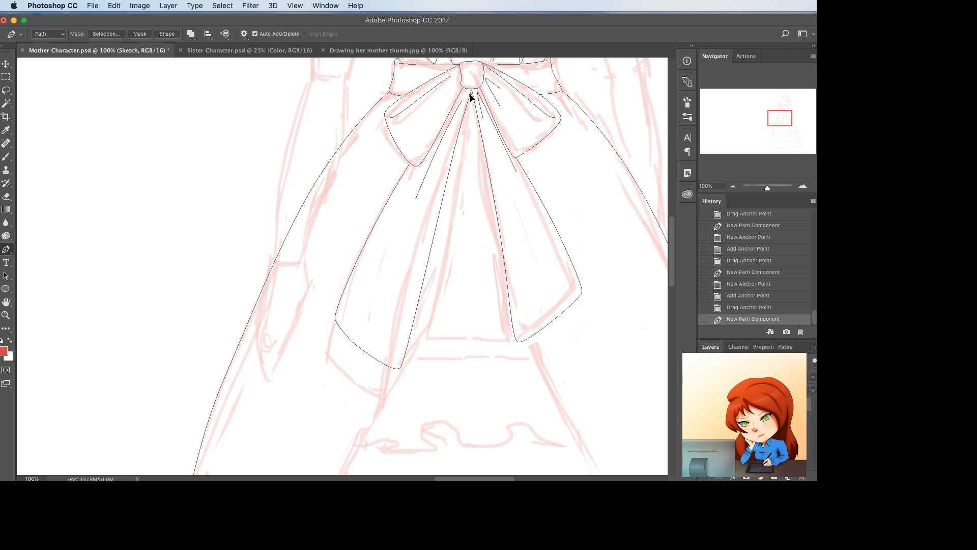
left_click_drag(471, 95, 469, 120)
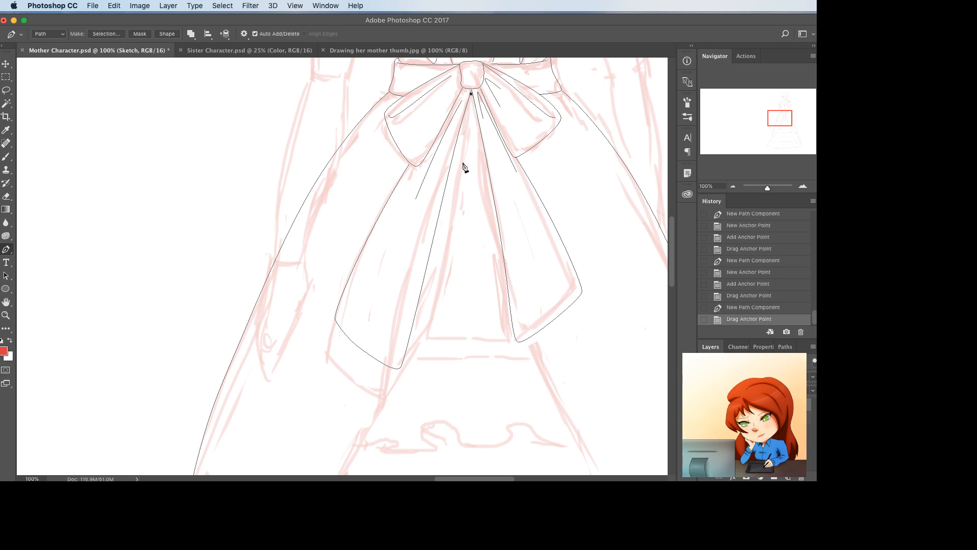
key("super+minus")
scroll(449, 285, "down", 4)
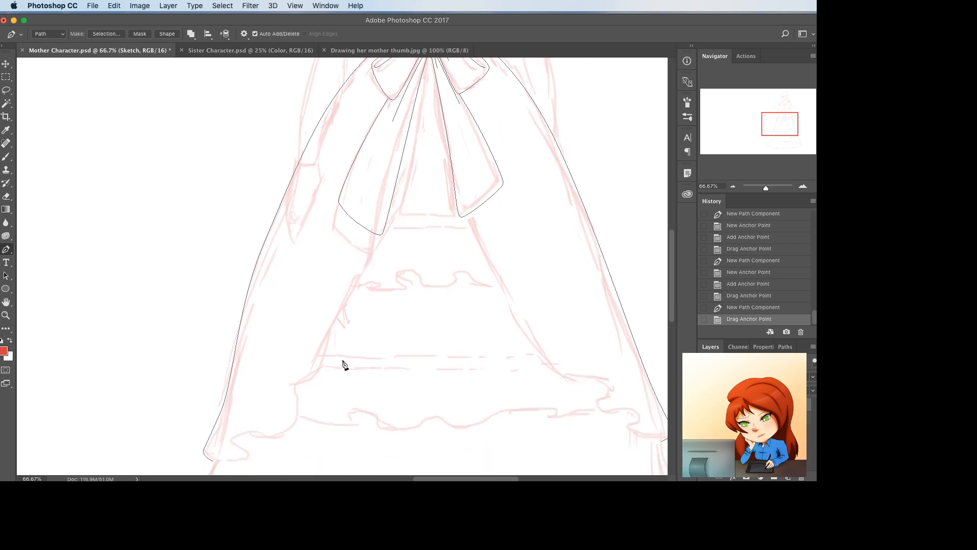
scroll(294, 413, "down", 1)
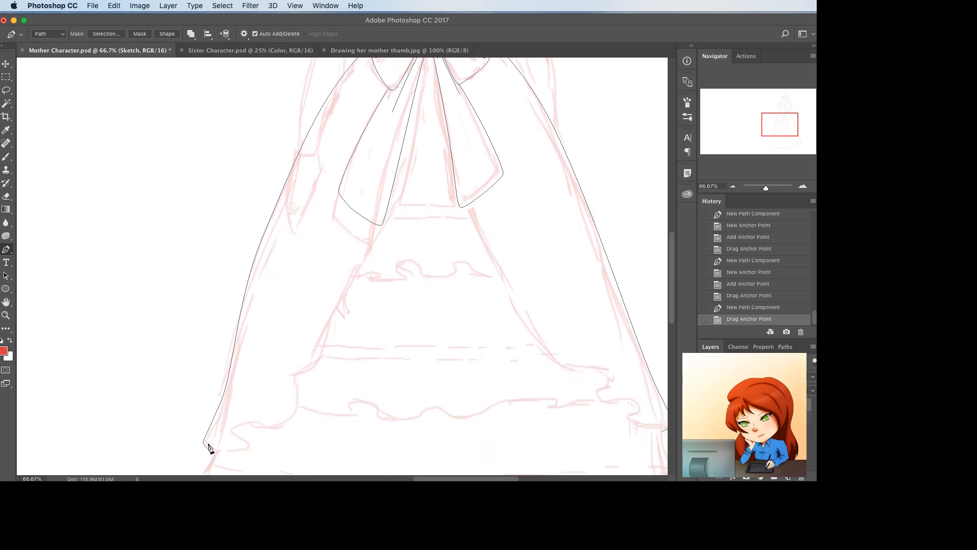
left_click(208, 444)
left_click(214, 429)
left_click_drag(214, 429, 239, 438)
left_click(254, 432)
- Reshape the lower outer edge of the puffed sleeve on the right by adjusting its anchor points
scroll(455, 339, "up", 10)
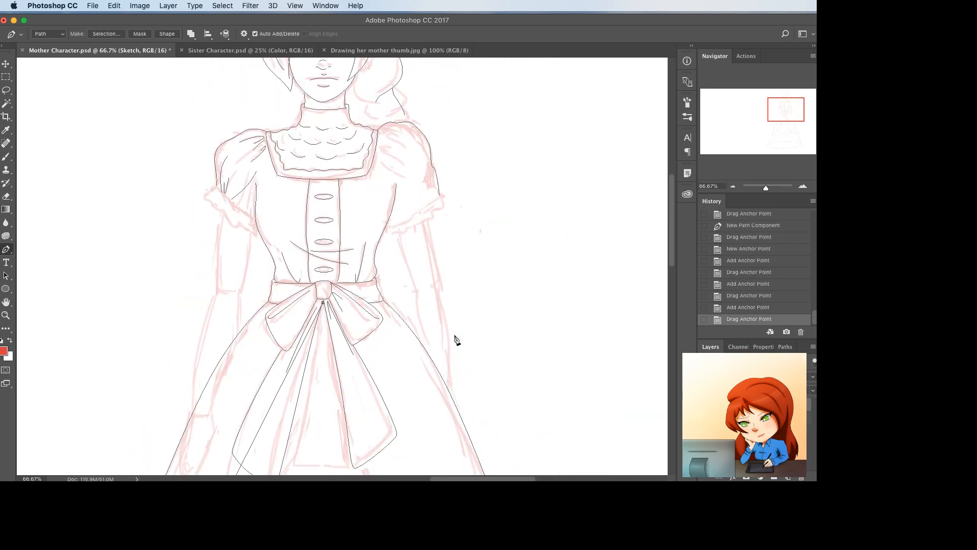
scroll(455, 339, "up", 10)
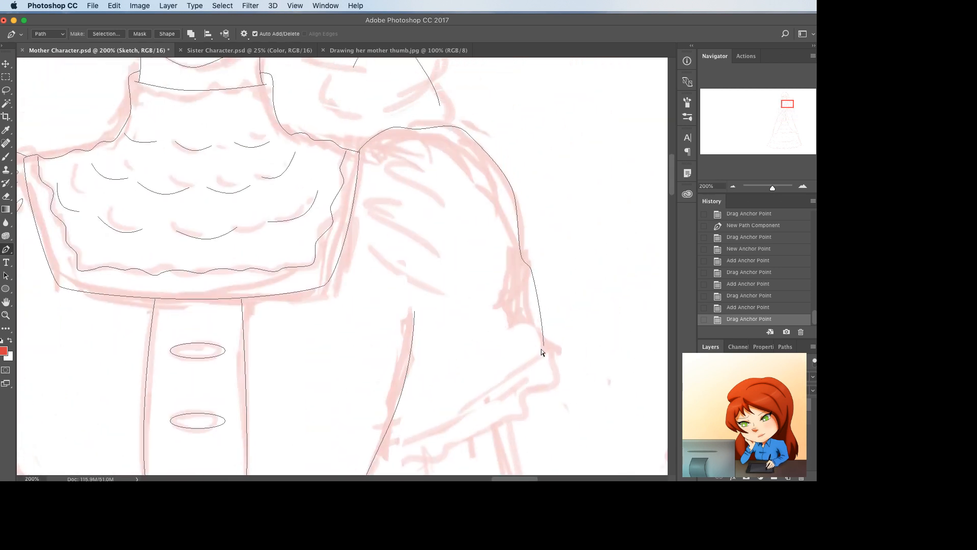
left_click_drag(542, 345, 538, 294)
scroll(545, 261, "left", 10)
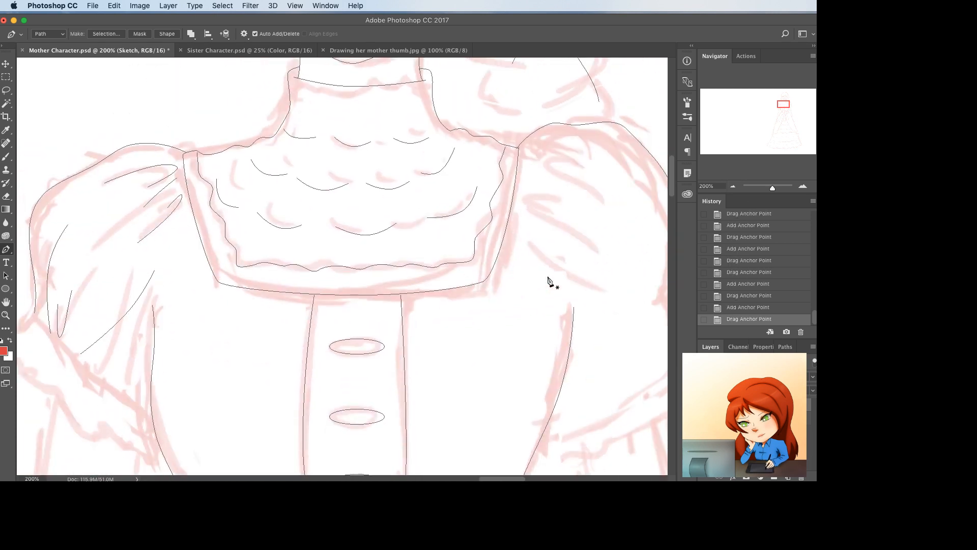
- Delete the uneven lower outer segments of the puffed sleeve path on the right, keeping the smooth shoulder curve
scroll(548, 281, "right", 7)
scroll(548, 280, "up", 2)
left_click_drag(616, 368, 538, 300)
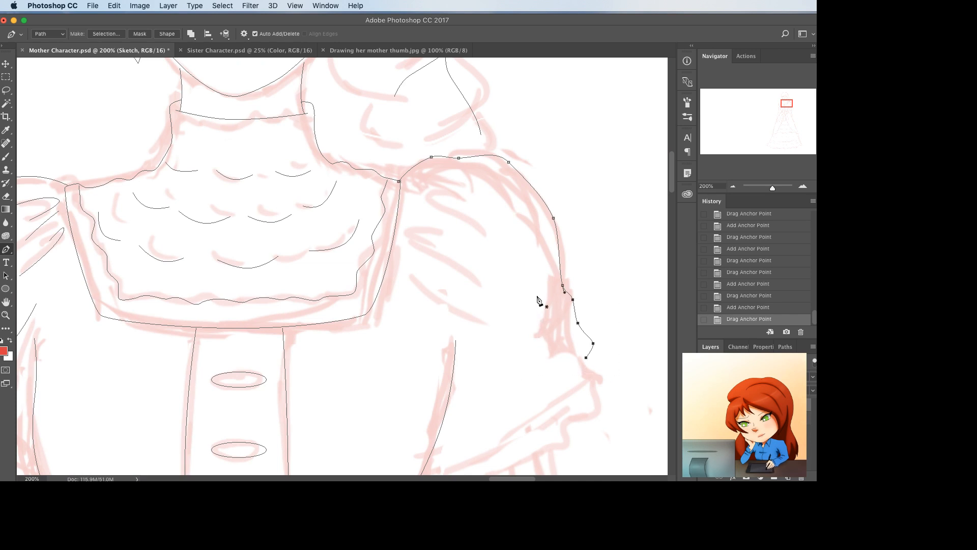
key("BackSpace")
- Draw a straight horizontal guide path from the left sleeve's lower outer corner across to the right sleeve's outer side
scroll(541, 310, "left", 8)
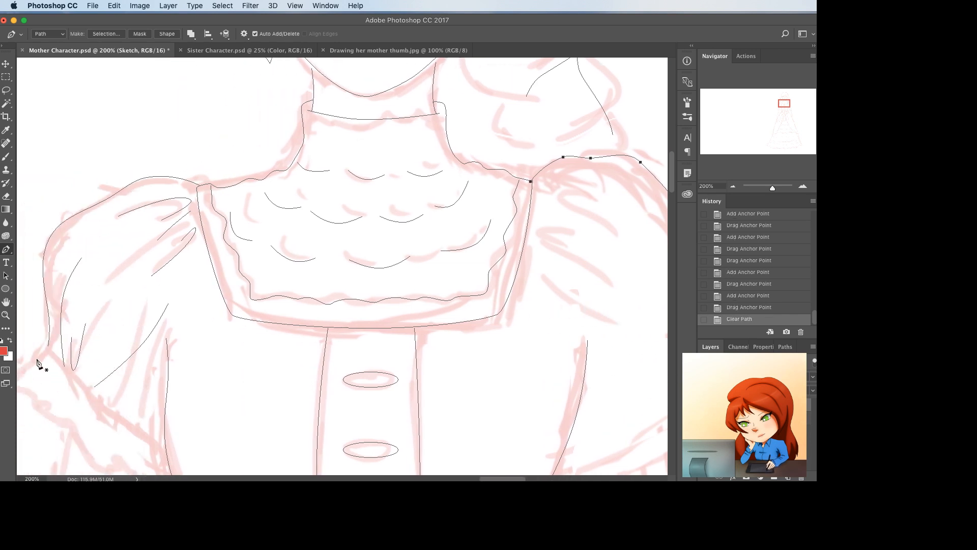
left_click(39, 355)
scroll(467, 310, "right", 8)
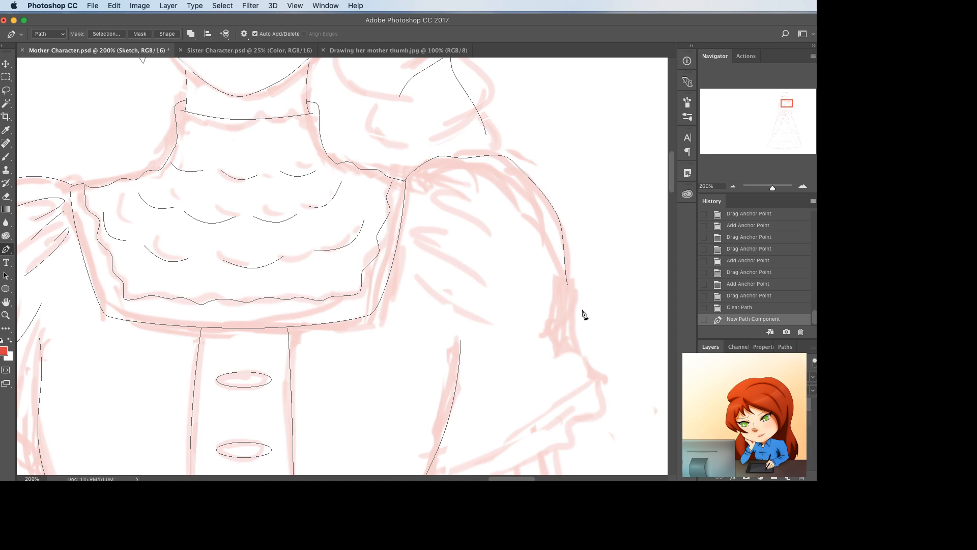
left_click(583, 321, "shift")
scroll(553, 299, "left", 6)
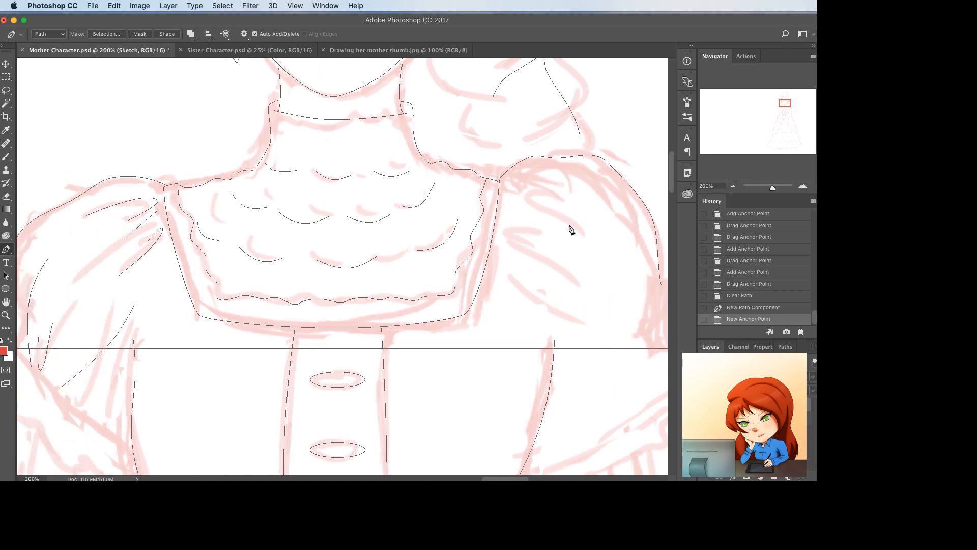
- Draw a second horizontal guide path from the top of the left sleeve to the right sleeve and delete it
left_click(108, 175)
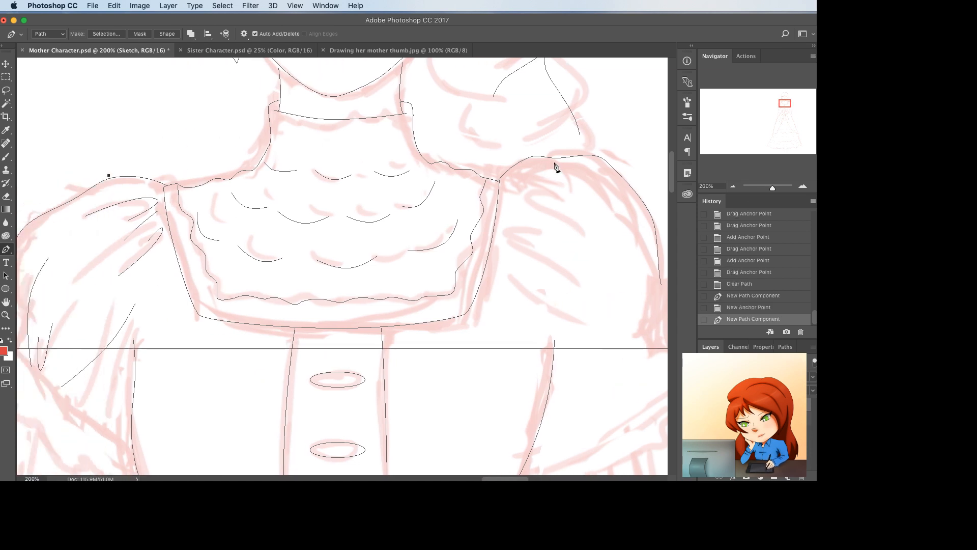
left_click(637, 168, "shift")
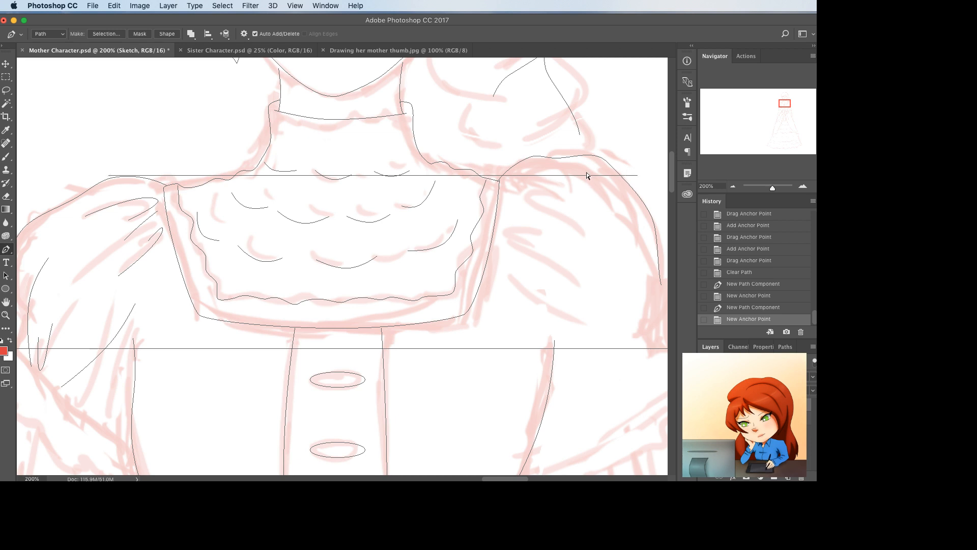
key("BackSpace")
scroll(586, 177, "right", 2)
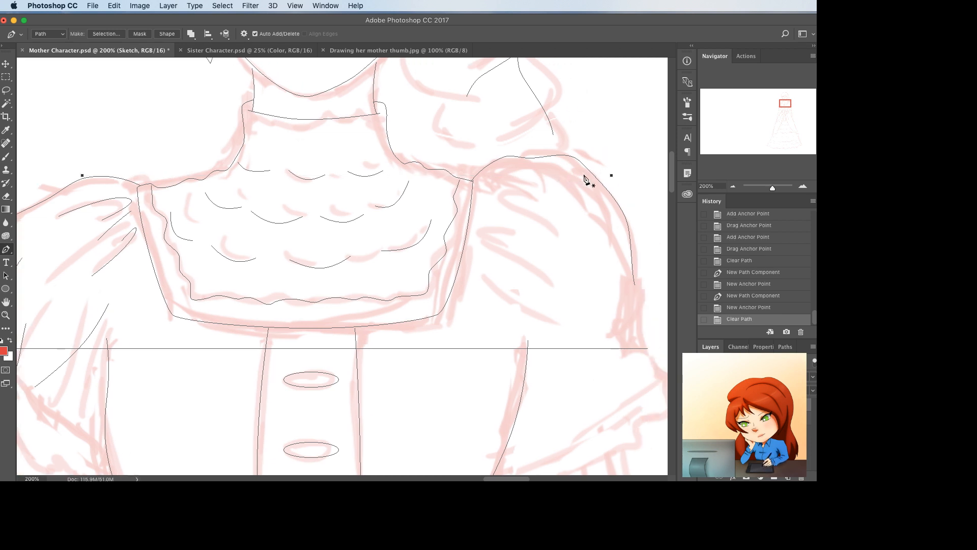
scroll(585, 179, "down", 3)
key("BackSpace")
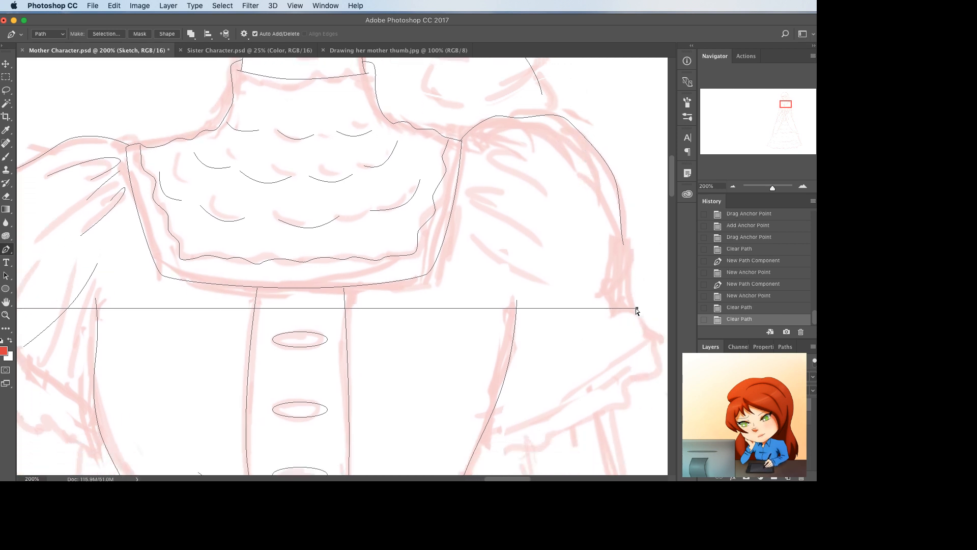
- Raise the right end of the remaining guide path toward the right sleeve's edge and delete that guide
left_click_drag(636, 308, 630, 283)
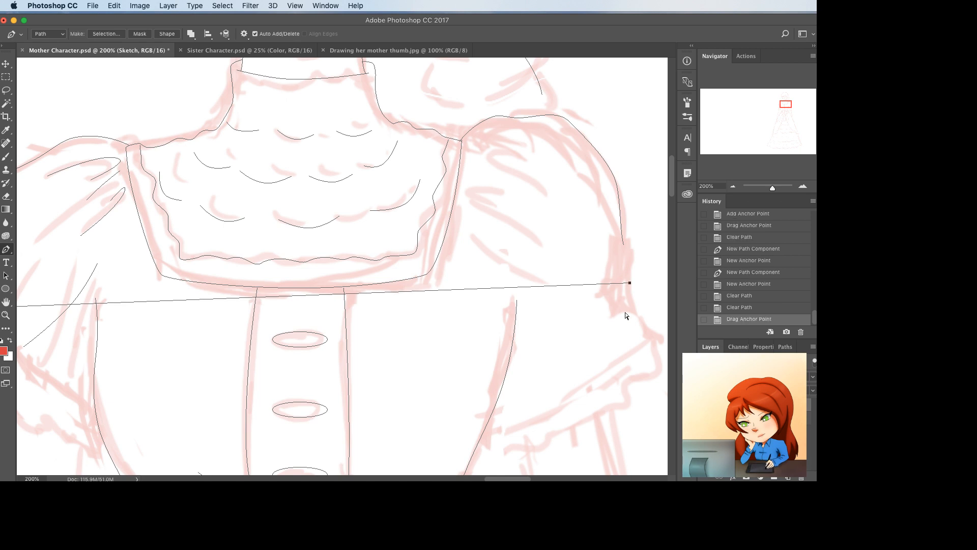
key("BackSpace")
key("BackSpace")
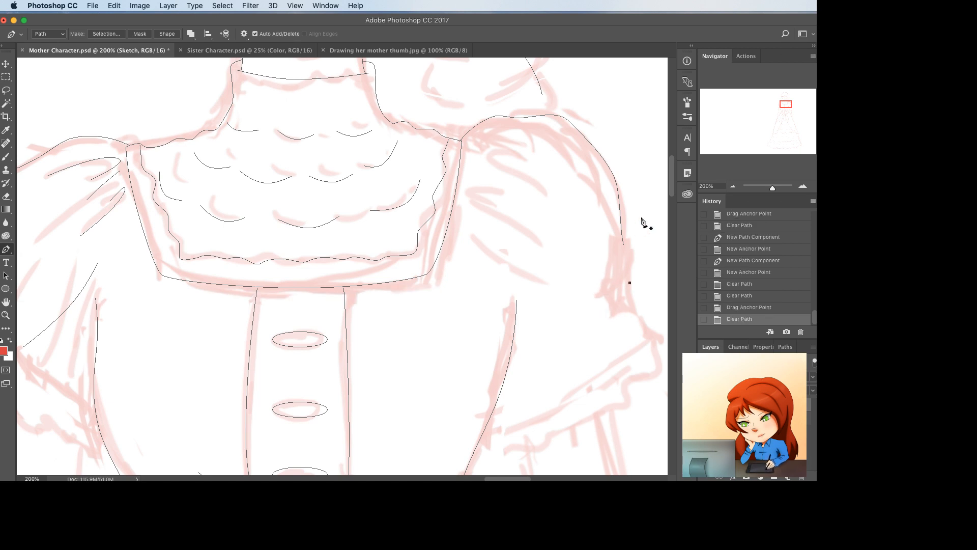
- Extend the right sleeve's outer edge slightly downward and shape the new segment into a small outward bulge
left_click(623, 249)
left_click(624, 275)
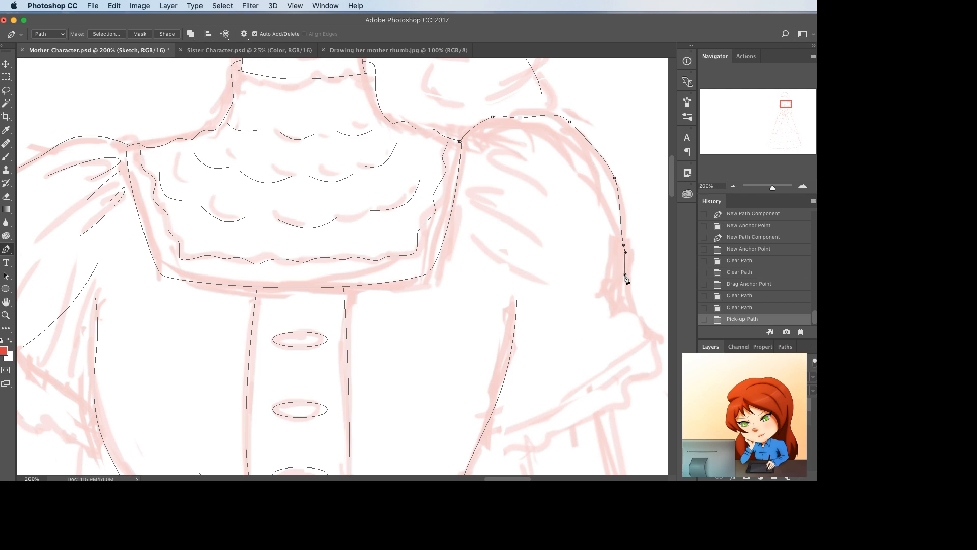
left_click(624, 261)
left_click_drag(625, 260, 631, 256)
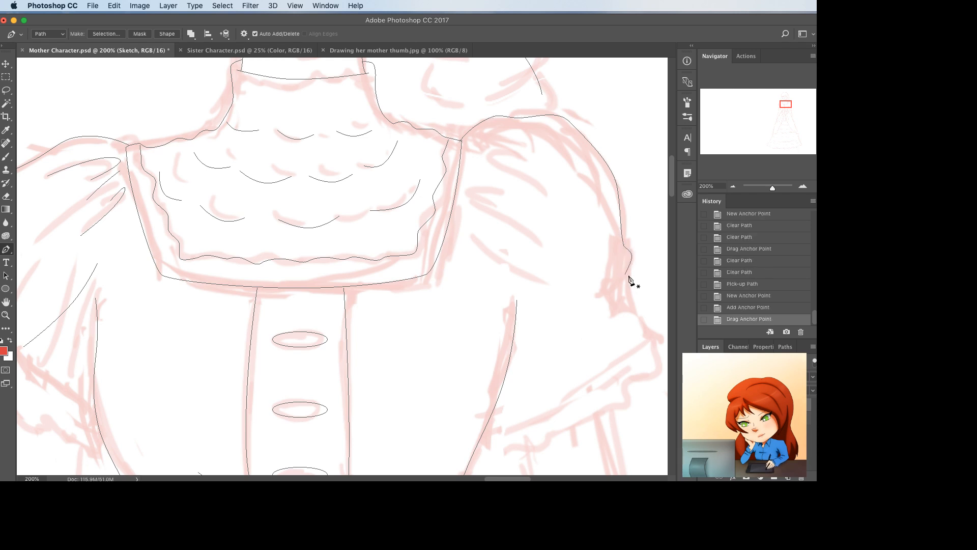
- Draw a curved lower hem on the right sleeve from its outer bulge inward to the bodice side
left_click(625, 273)
left_click(513, 319)
left_click_drag(513, 319, 515, 330)
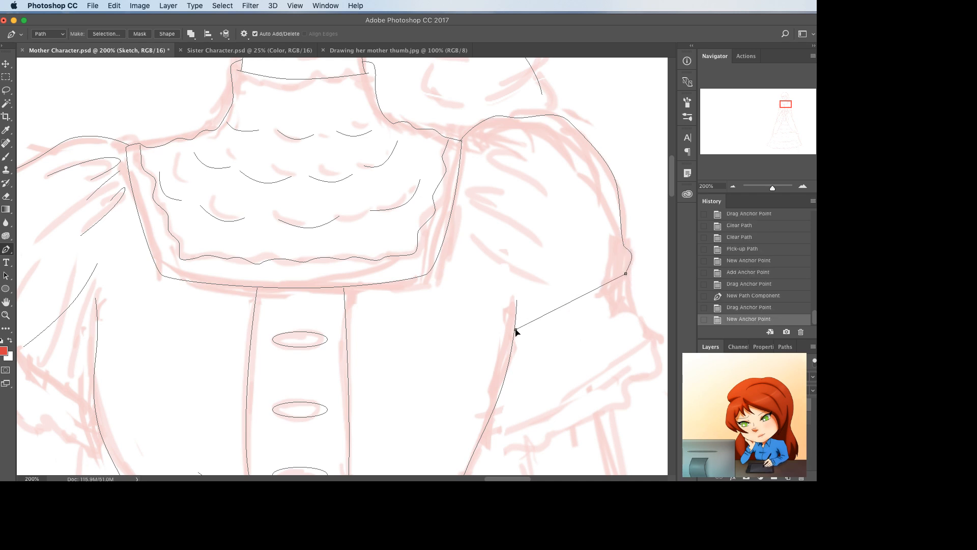
left_click_drag(569, 304, 577, 320)
- Continue the left sleeve's outline from its lower outer end along a curved hem to the bodice side
scroll(582, 358, "left", 5)
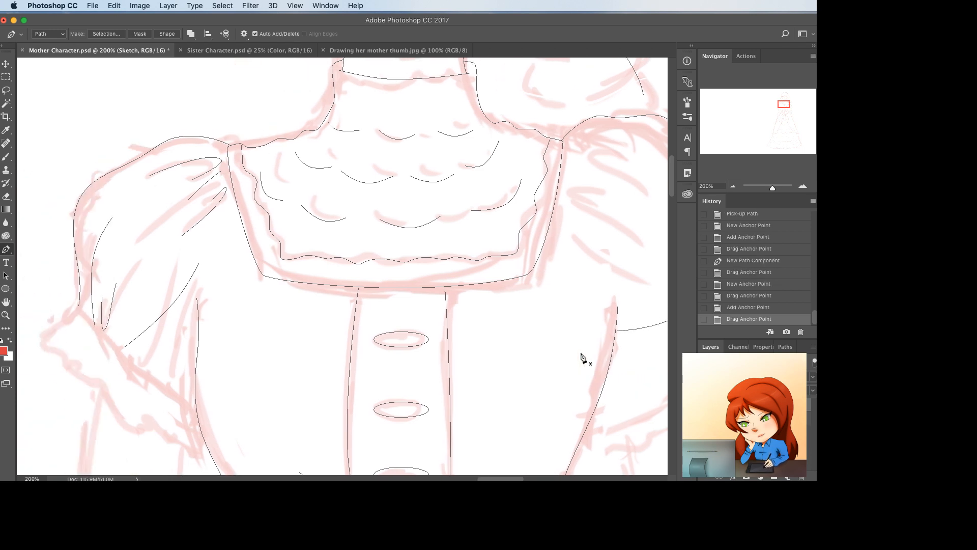
left_click(78, 306)
left_click(178, 383)
left_click_drag(184, 386, 128, 363)
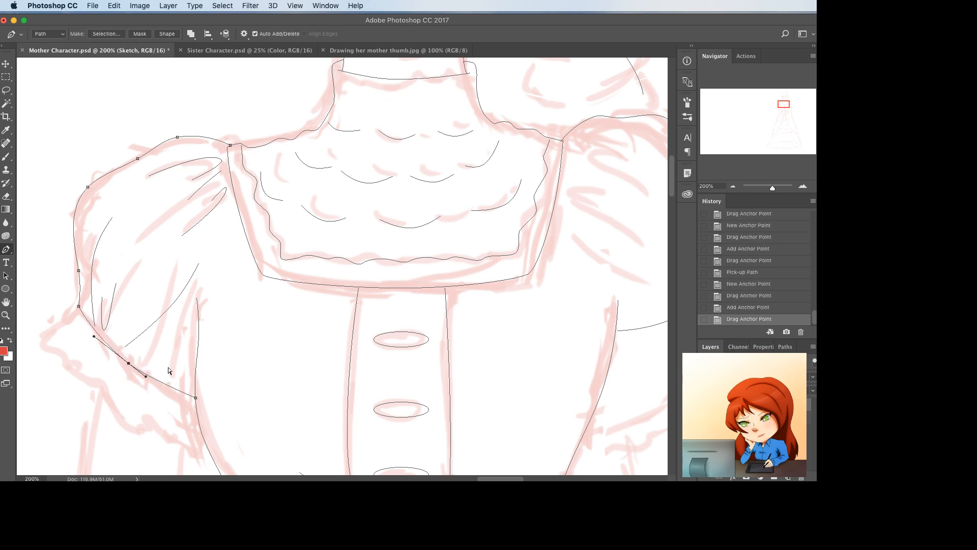
- With the sketch temporarily hidden, lower the right sleeve hem's inner end on the bodice and rebuild its curve to mirror the left sleeve
left_click(703, 404)
key("super+minus")
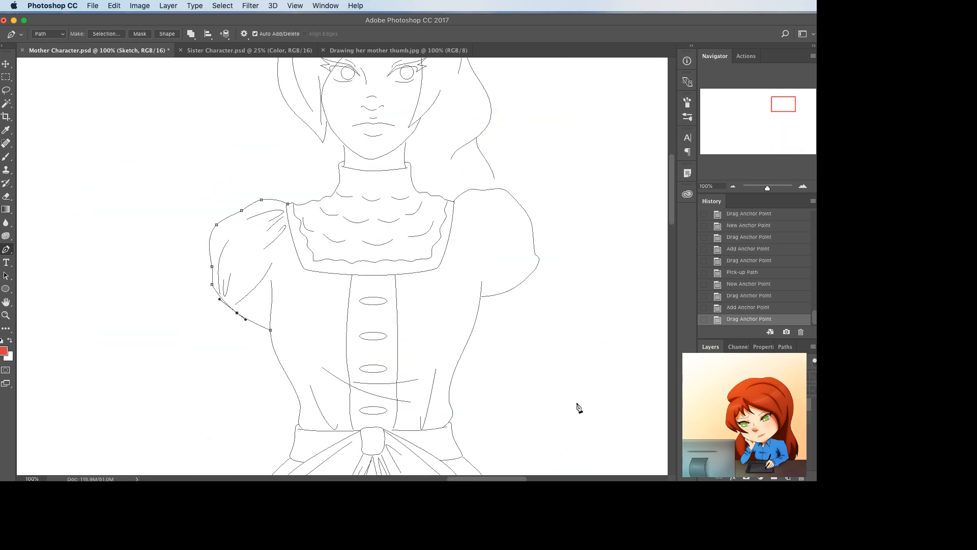
left_click(511, 350, "super")
left_click_drag(480, 296, 528, 283)
left_click(511, 289)
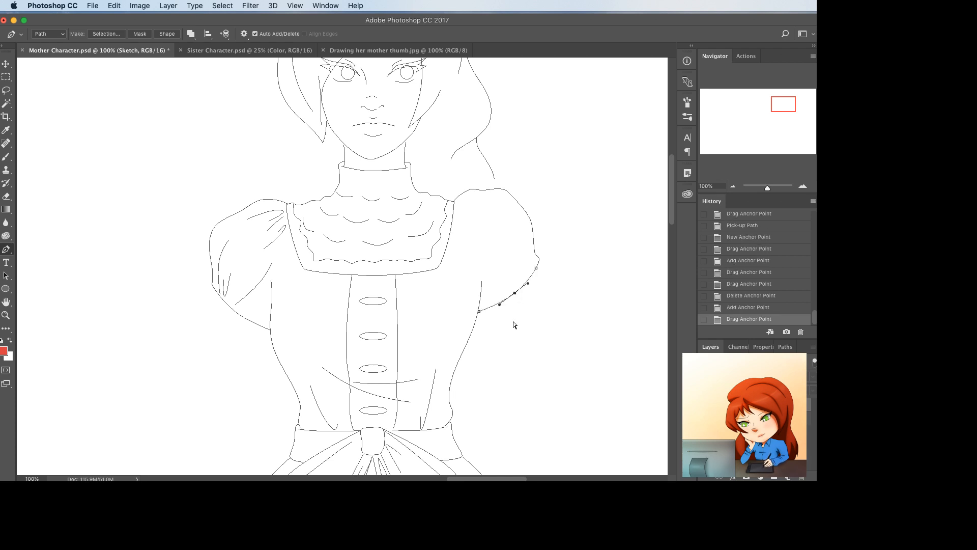
left_click(705, 405)
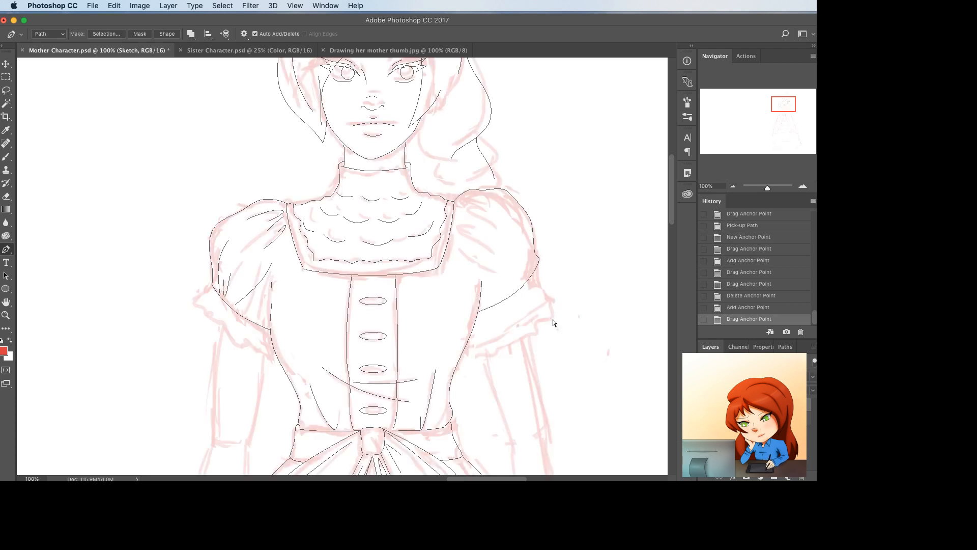
- Draw the base outline of a ruffle below the right sleeve's hem, from the sleeve's outer corner to the bodice side
key("super+plus")
scroll(511, 305, "right", 5)
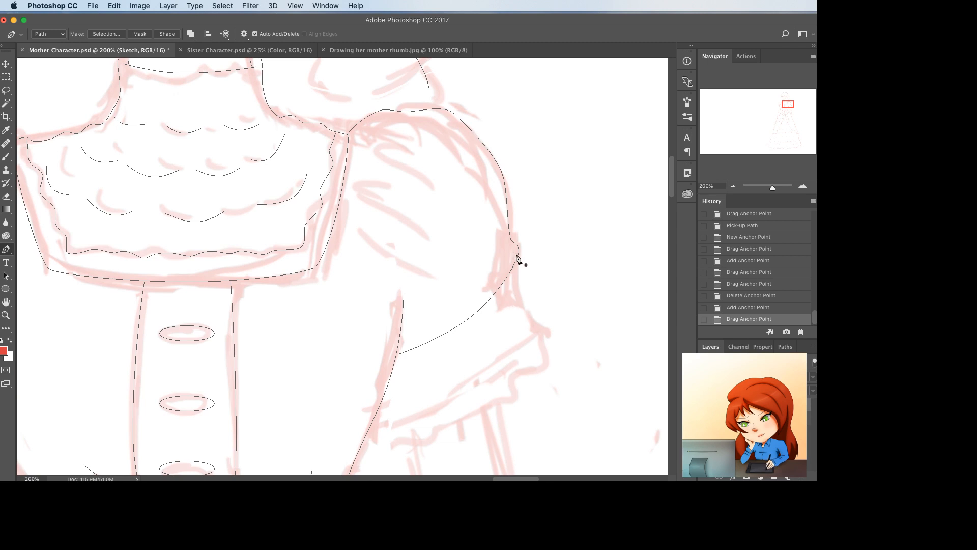
left_click(517, 255)
left_click(526, 287)
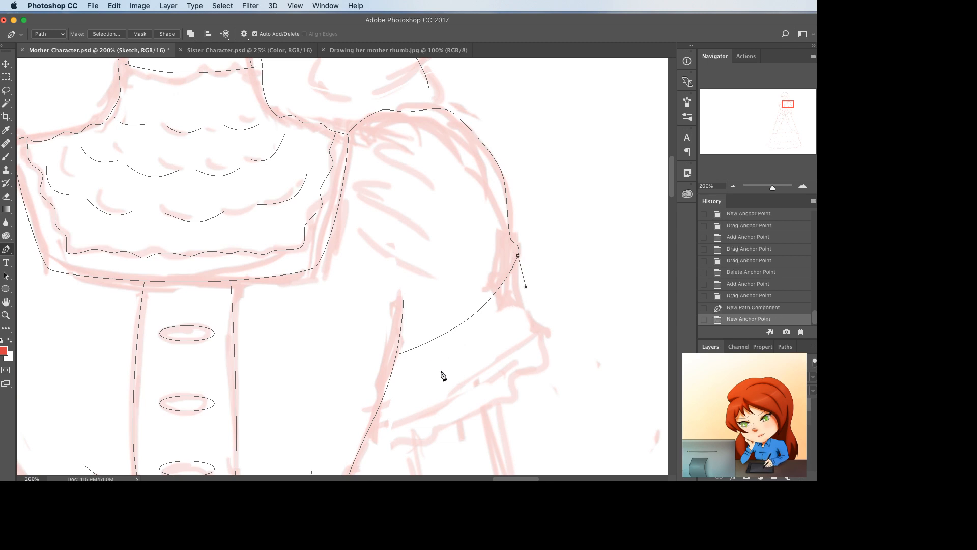
left_click(413, 376)
left_click_drag(413, 376, 522, 265)
- Add and adjust anchor points along the right sleeve's ruffle to form a wavy lower edge
left_click(405, 366)
left_click(402, 377)
left_click(436, 359)
left_click(449, 359)
left_click(465, 342)
left_click(492, 332)
left_click(501, 316)
left_click(524, 295)
left_click(525, 260)
left_click(553, 262, "super")
left_click_drag(415, 416, 466, 378)
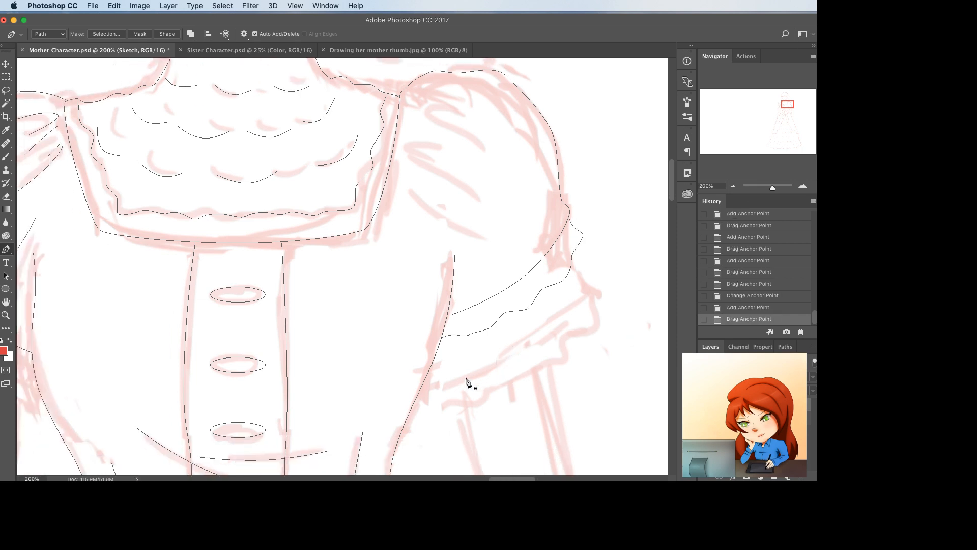
- Draw the straight base outline of a ruffle below the left sleeve's hem, from its outer corner to the bodice side
scroll(468, 383, "down", 1)
scroll(468, 383, "left", 10)
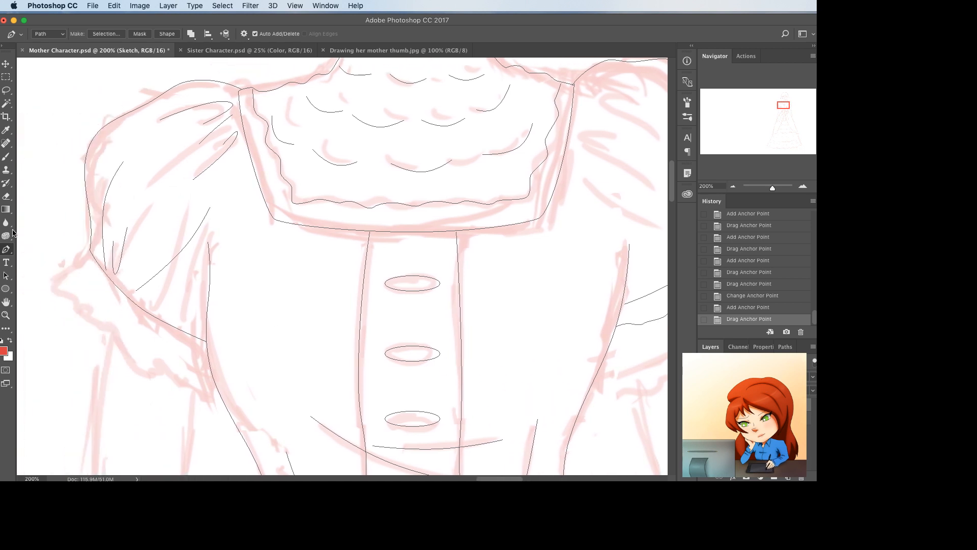
left_click(89, 250)
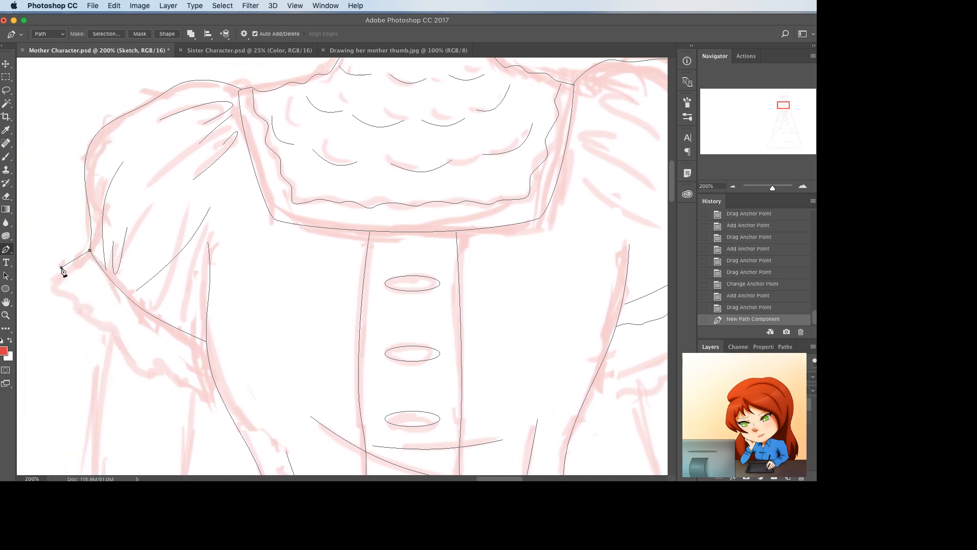
left_click(61, 267)
left_click(190, 367)
left_click_drag(190, 367, 210, 362, "super")
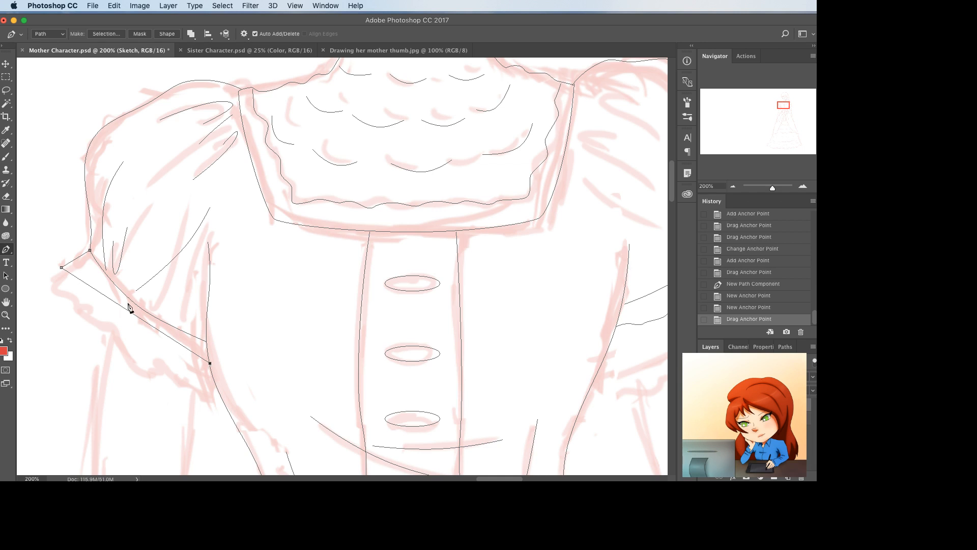
- Add and shift anchor points along the left sleeve's ruffle to turn its lower edge into waves
left_click_drag(65, 273, 202, 366)
left_click(79, 290)
left_click(95, 295)
left_click(97, 309)
key("super+z")
left_click(107, 314)
left_click(127, 319)
key("super+z")
left_click(122, 316)
left_click(139, 334)
left_click(162, 342)
left_click(171, 358)
left_click(195, 366)
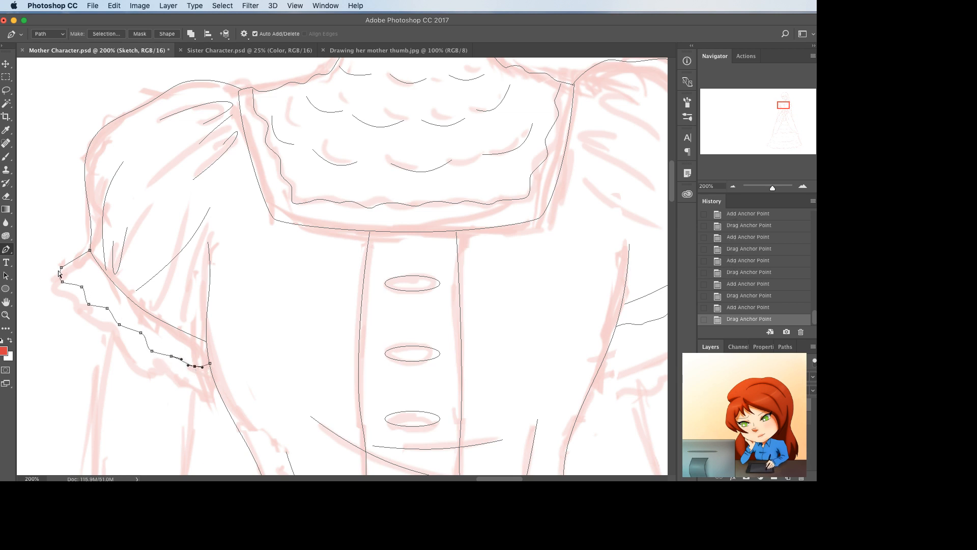
- Reshape the outer corner of the left sleeve's ruffle into a rounded curve and finish the path
left_click_drag(61, 268, 59, 261)
mouse_move(60, 261)
left_mouse_down()
mouse_move(52, 263)
mouse_move(78, 255)
mouse_move(65, 279)
left_mouse_up()
left_click(78, 254)
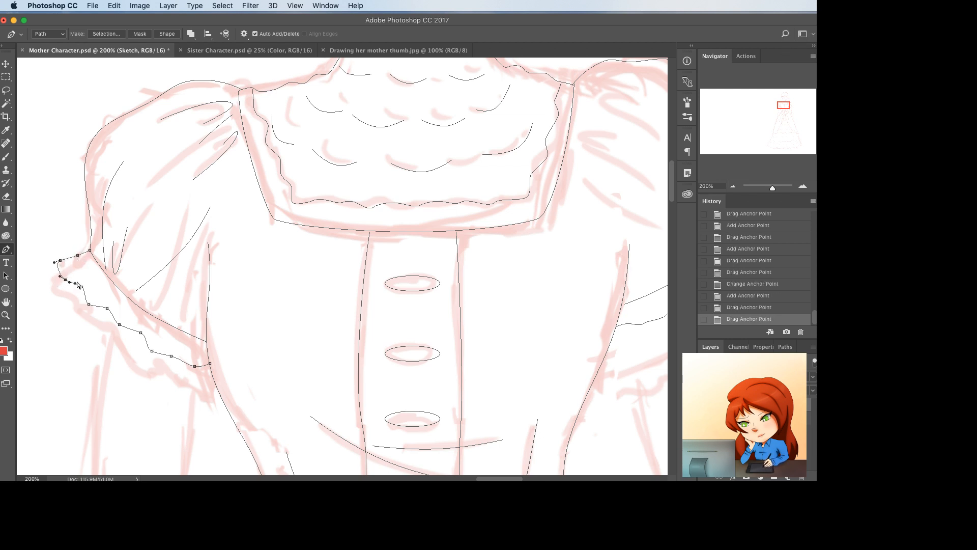
left_click(209, 269, "super")
- Draw a hooked fold line inside the right sleeve, starting near its outer bulge and running down toward the hem
scroll(293, 280, "right", 5)
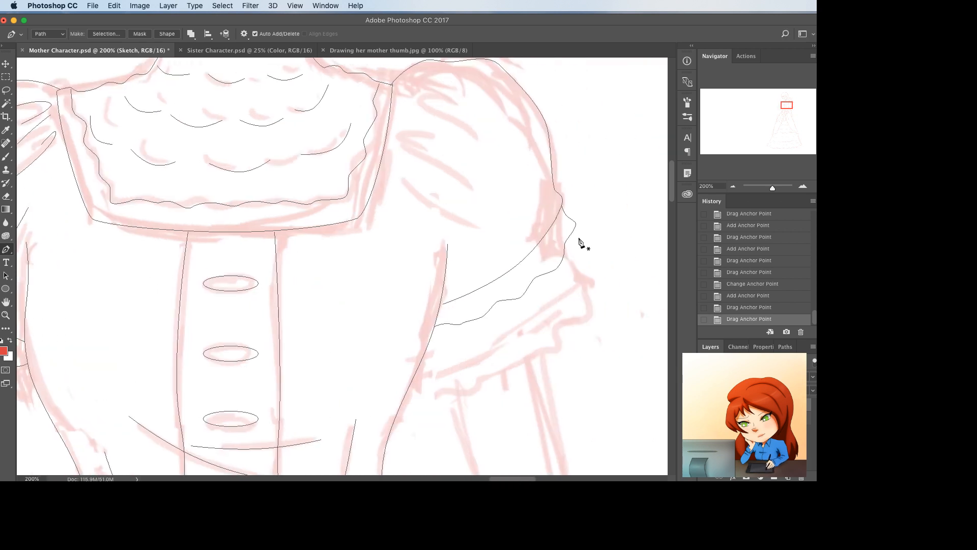
left_click(538, 189)
left_click(514, 222)
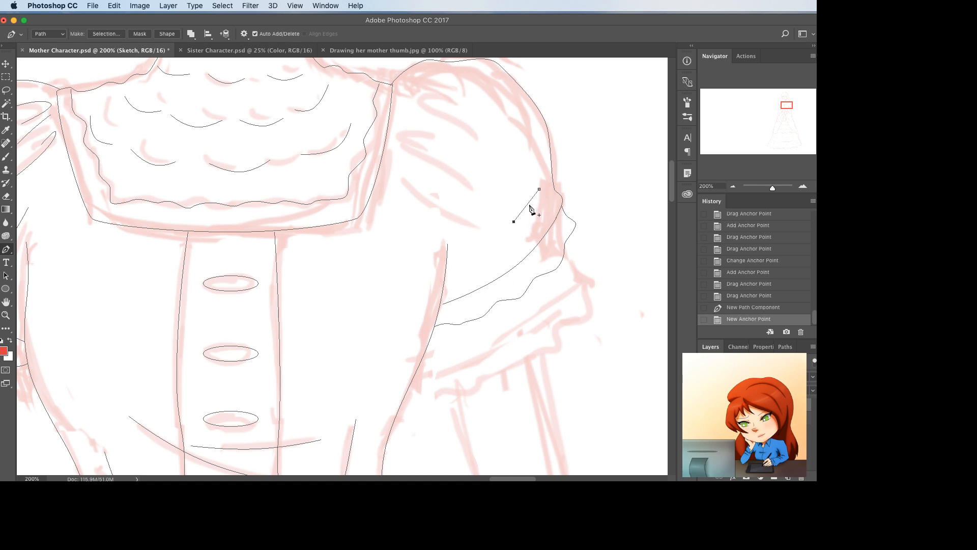
left_click_drag(527, 204, 509, 245)
left_click(487, 221, "super")
- Draw a pointed fold line near the right sleeve's shoulder seam, opening outward and down across the puff
scroll(478, 206, "up", 2)
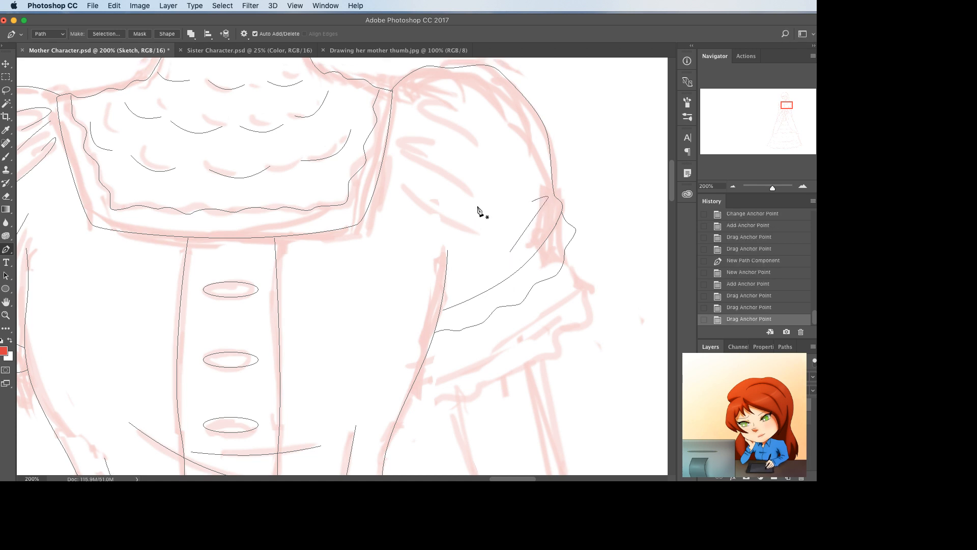
scroll(429, 142, "left", 2)
left_click(485, 130)
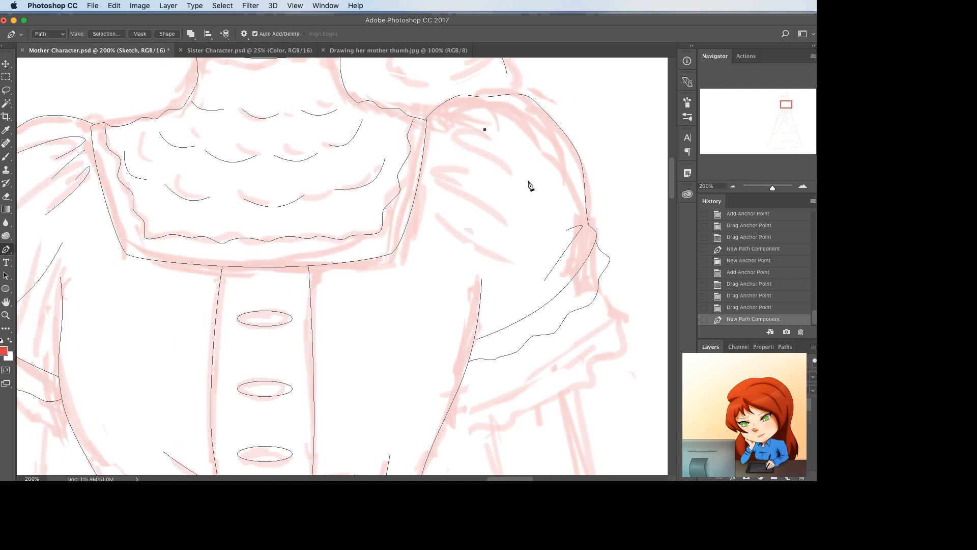
left_click(528, 182)
left_click_drag(495, 144, 452, 122)
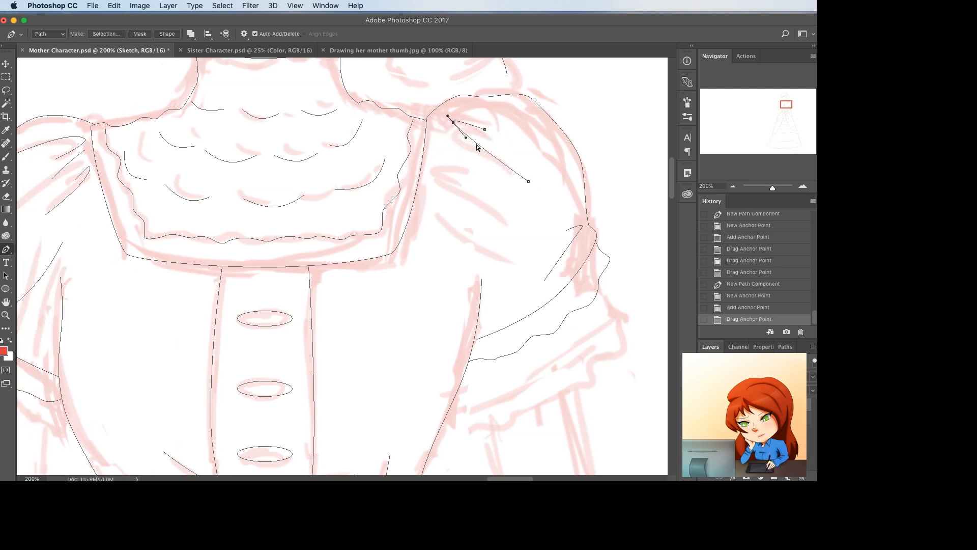
- Draw two curved fold lines down the inner part of the right sleeve, one below the shoulder fold and one beside the yoke
left_click(451, 137)
left_click(489, 227)
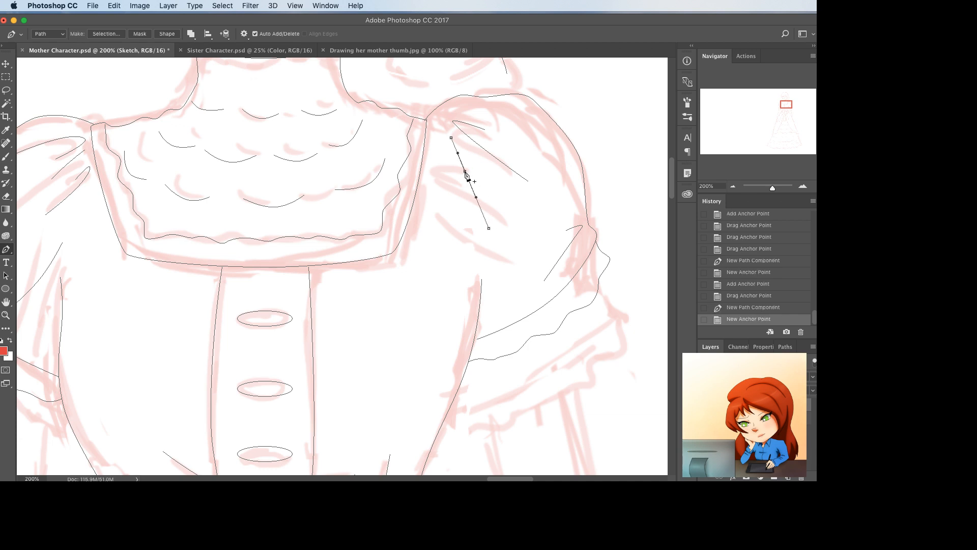
left_click_drag(469, 182, 461, 181)
left_click(435, 200)
left_click(495, 264)
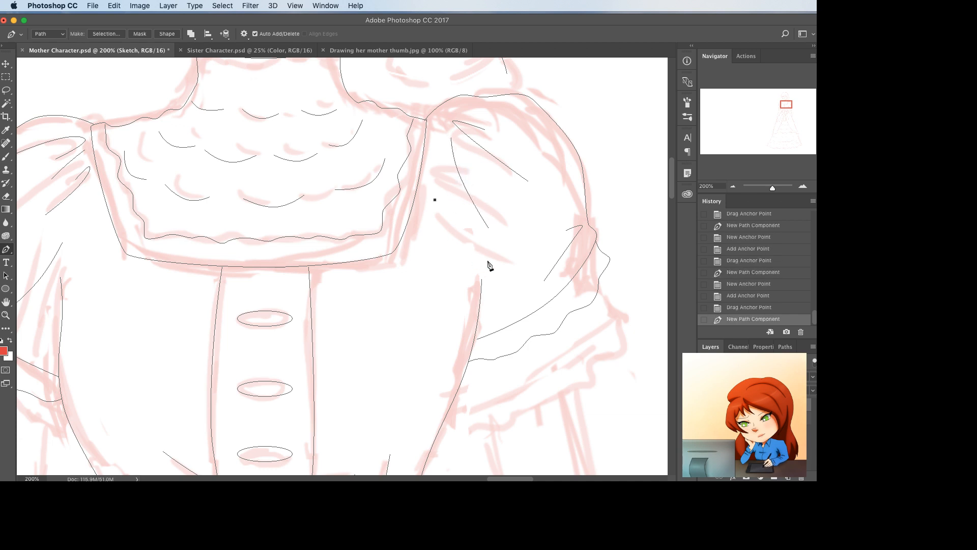
left_click_drag(472, 240, 452, 244)
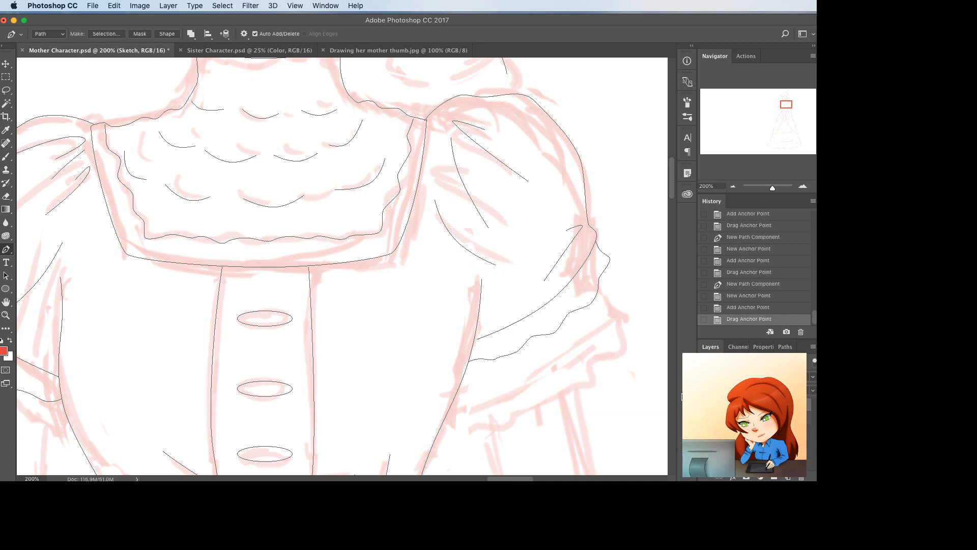
- Hide the sketch and inspect the clean line art of the yoke and both sleeves
left_click(703, 405)
scroll(585, 373, "left", 2)
scroll(585, 373, "up", 3)
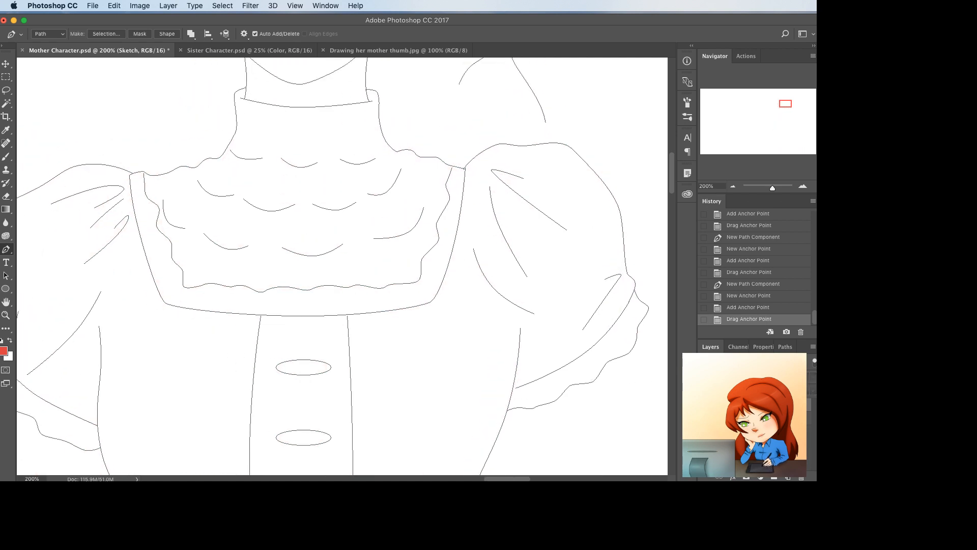
- Show the sketch, draw a fold line from the right sleeve's inner side down to its hem, and shorten the hooked fold near the outer bulge
left_click(704, 405)
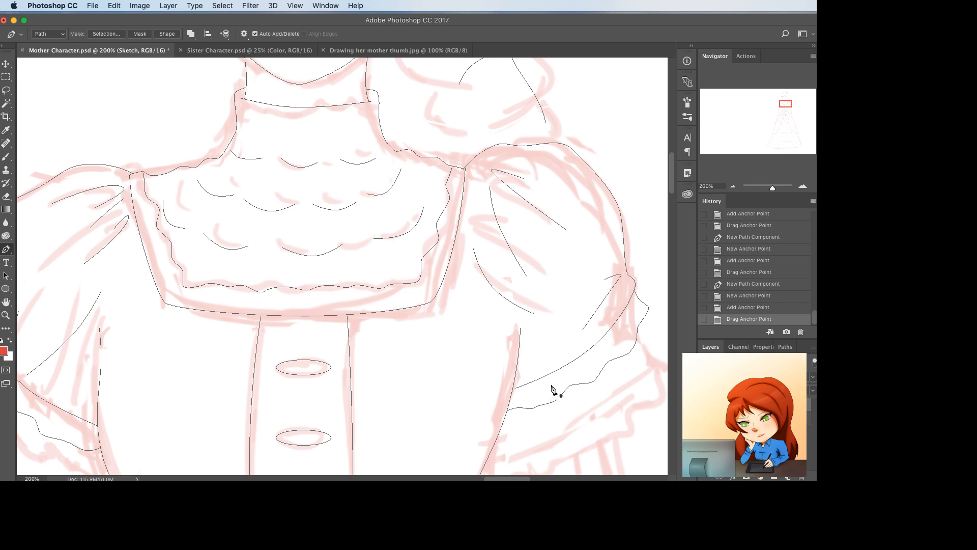
scroll(547, 388, "left", 2)
left_click(560, 341)
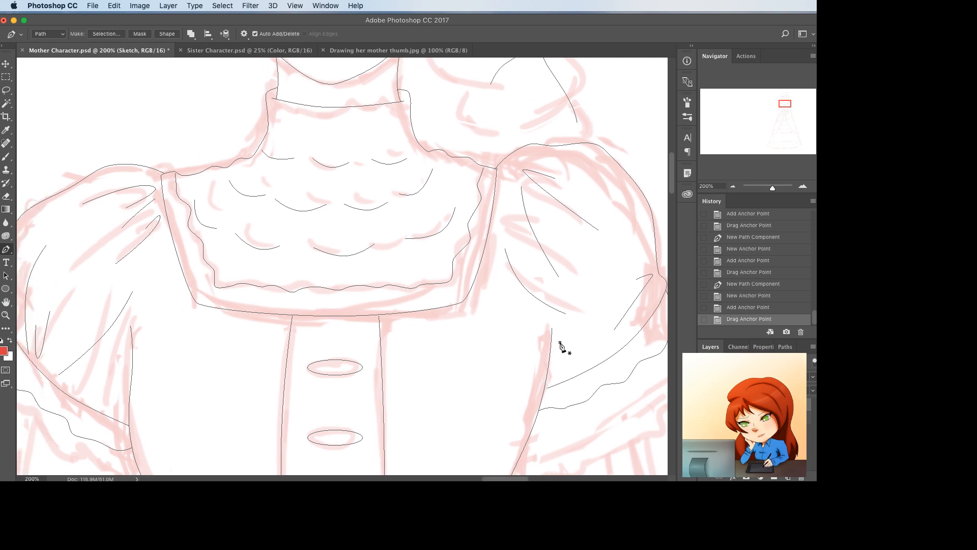
left_click(607, 350)
left_click_drag(593, 348, 626, 309)
- Hide the sketch and delete the hooked fold line near the right sleeve's outer bulge
left_click(704, 405)
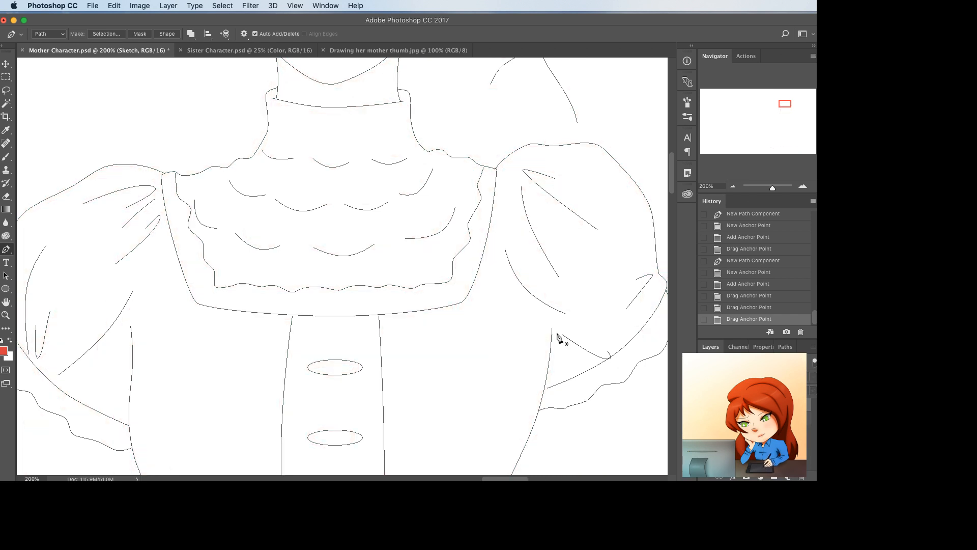
key("super+minus")
key("super+minus")
key("super+minus")
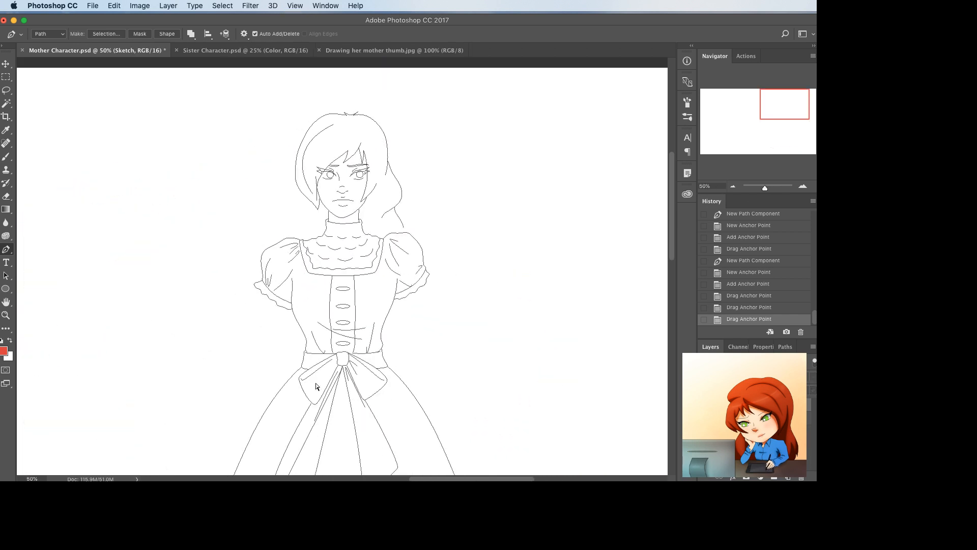
key("super+plus")
key("super+plus")
scroll(614, 279, "right", 5)
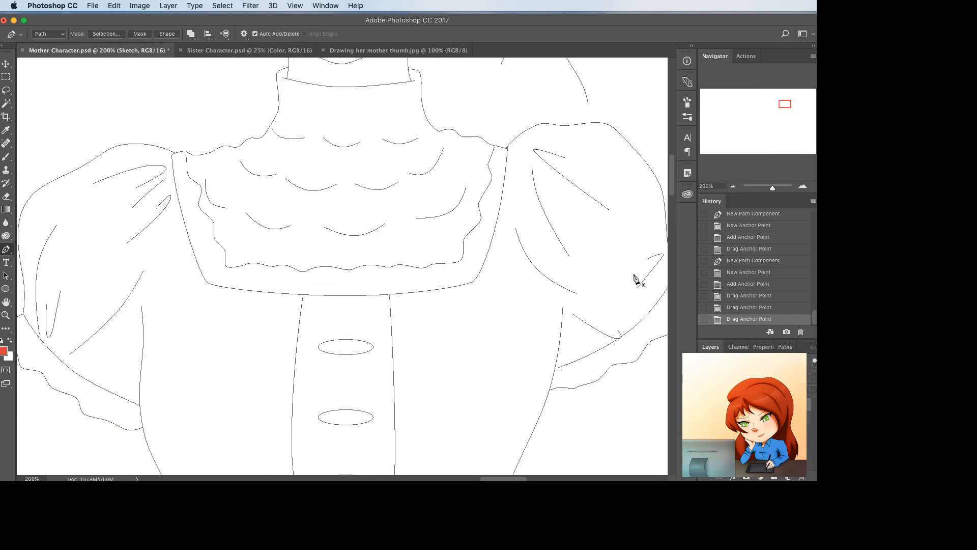
key("BackSpace")
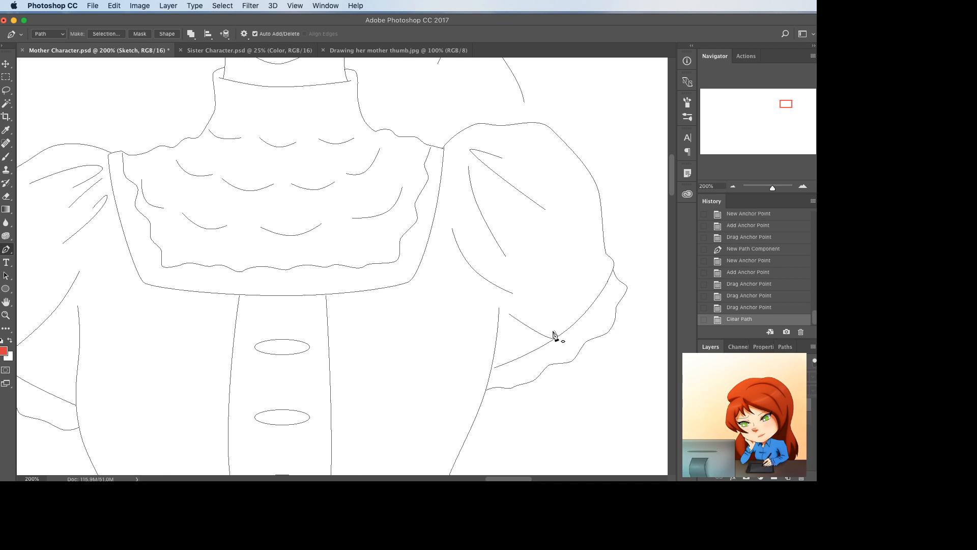
- Adjust the right sleeve's lower fold line so its tip meets the hem and its hook extends further up
left_click(557, 336, "super")
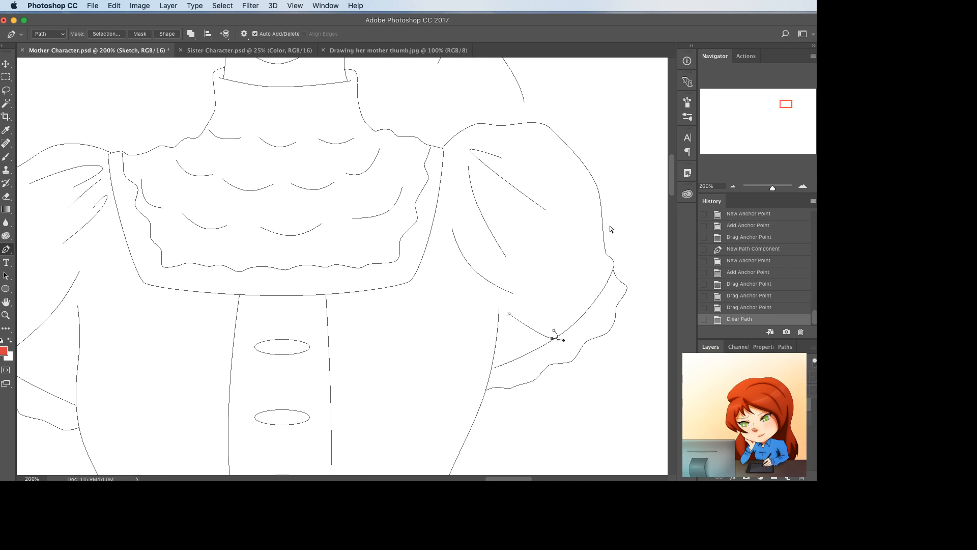
left_click(605, 255, "super")
mouse_move(557, 336)
left_mouse_down()
mouse_move(547, 310)
mouse_move(557, 334)
left_mouse_up()
- Draw a short curved fold line rising inward from the outer part of the right sleeve's hem
left_click(572, 268)
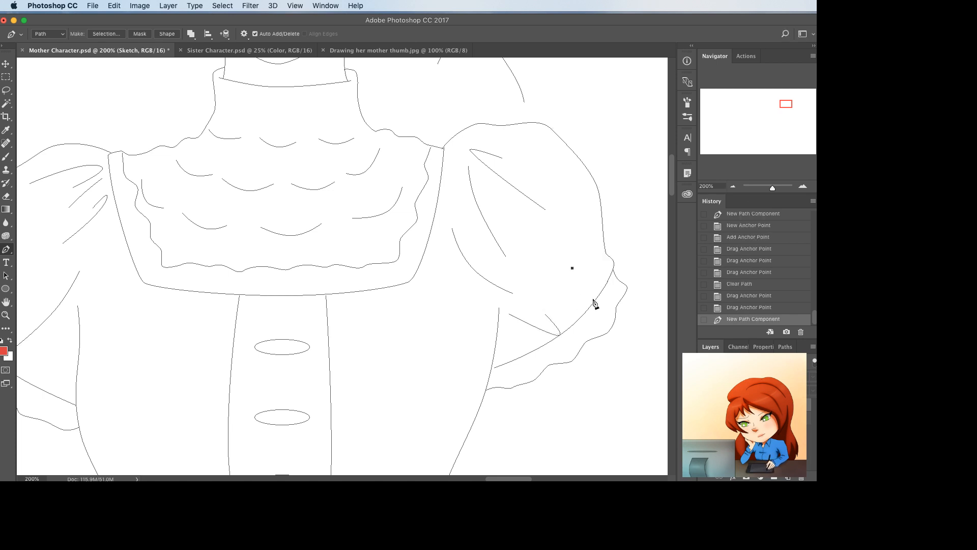
left_click(594, 300)
left_click(583, 284)
left_click_drag(583, 285, 586, 283)
left_click(557, 269, "ctrl")
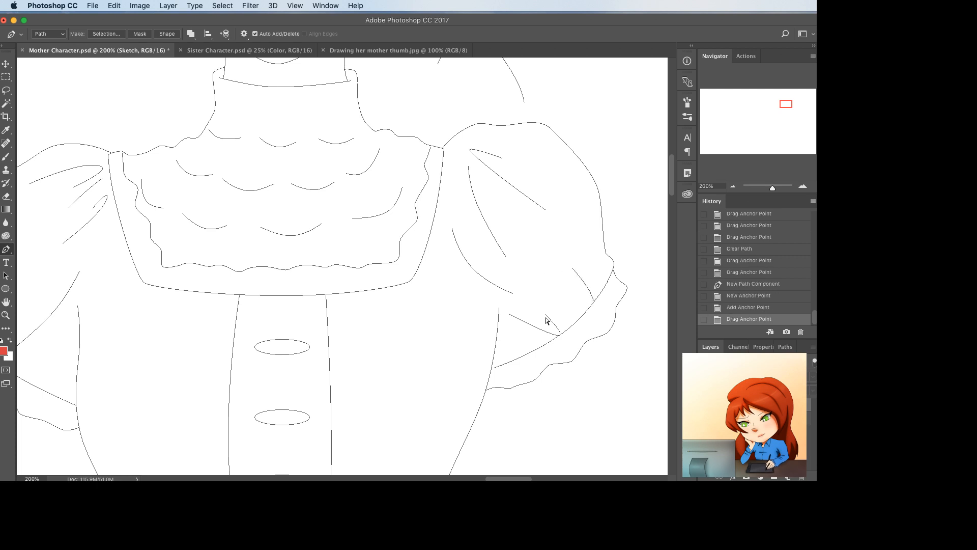
- Reshape the right sleeve's lower hooked fold into a longer, flatter line reaching outward along the hem
left_click(561, 333, "ctrl")
left_click_drag(560, 335, 511, 306)
left_click(568, 327, "alt")
left_click_drag(569, 327, 599, 294)
- Draw a curved fold line down the outer side of the right sleeve toward the hem, and save the document
left_click(593, 240)
left_click(596, 286)
left_click_drag(593, 241, 583, 222)
left_click(590, 261)
left_click_drag(591, 260, 596, 259)
left_click(566, 235, "super")
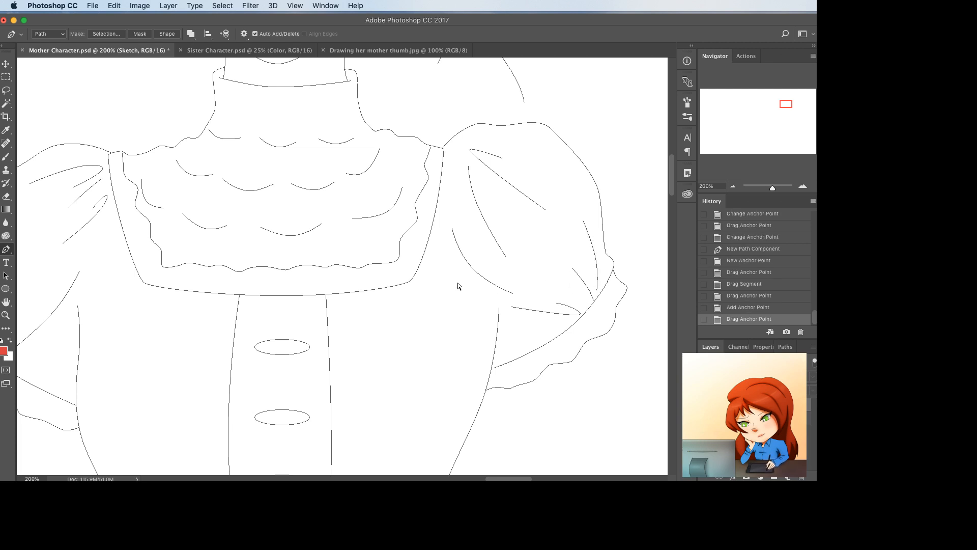
key("ctrl+s")
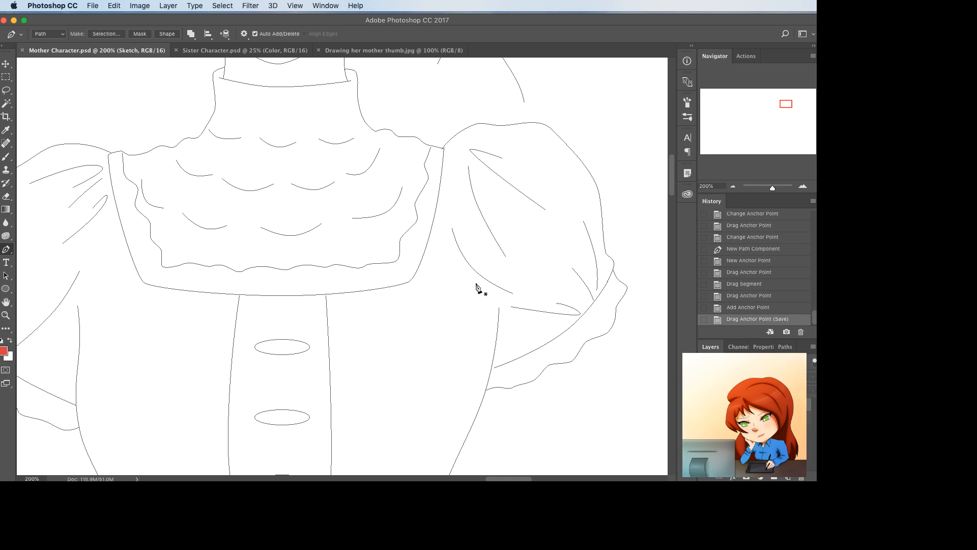
scroll(476, 287, "down", 3)
scroll(476, 287, "left", 3)
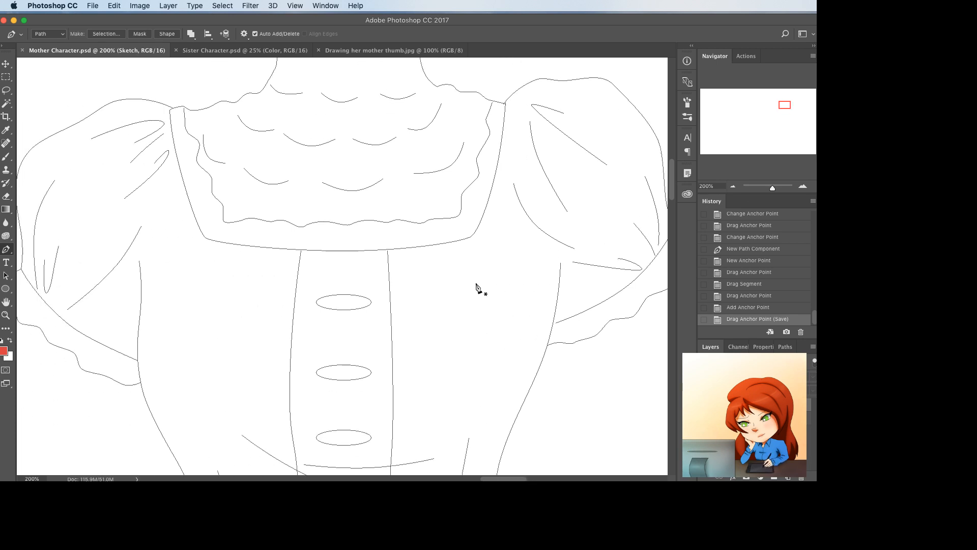
scroll(476, 288, "right", 2)
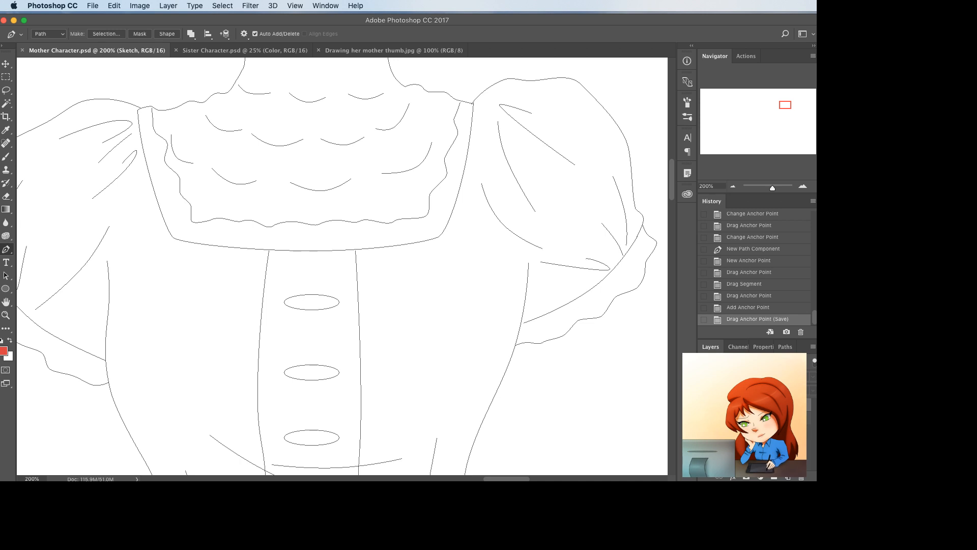
- Switch to OBS and check its Stream settings
key("super+Tab")
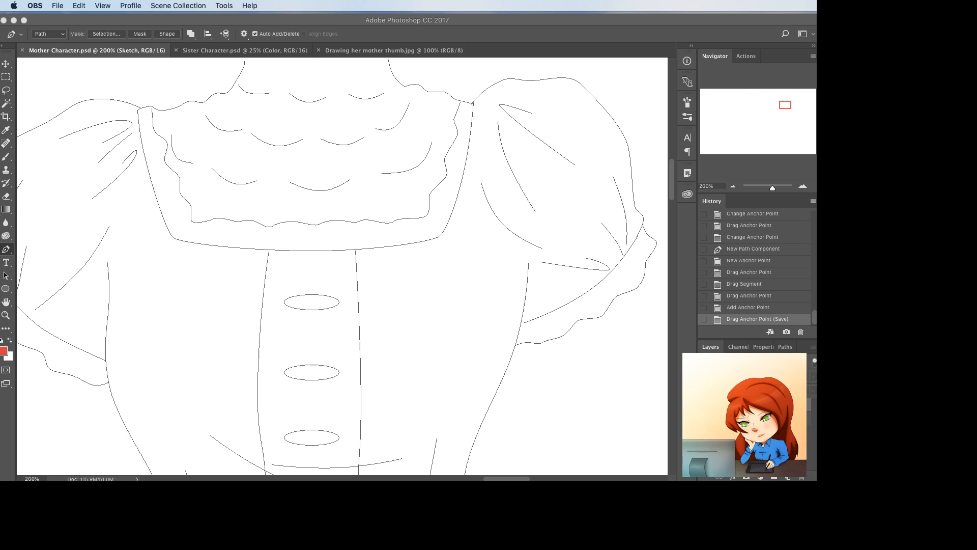
left_click_drag(814, 338, 895, 228)
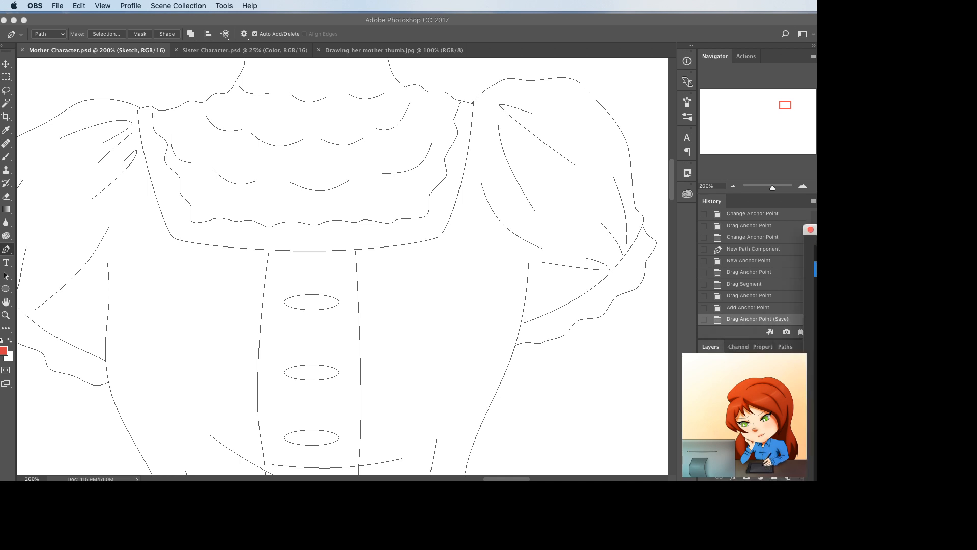
left_click_drag(814, 229, 129, 195)
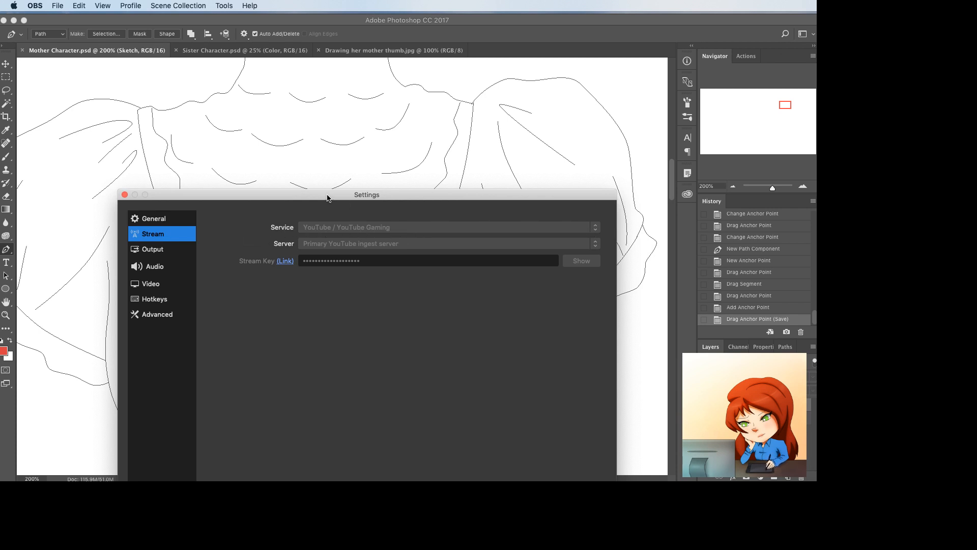
left_click_drag(329, 198, 915, 201)
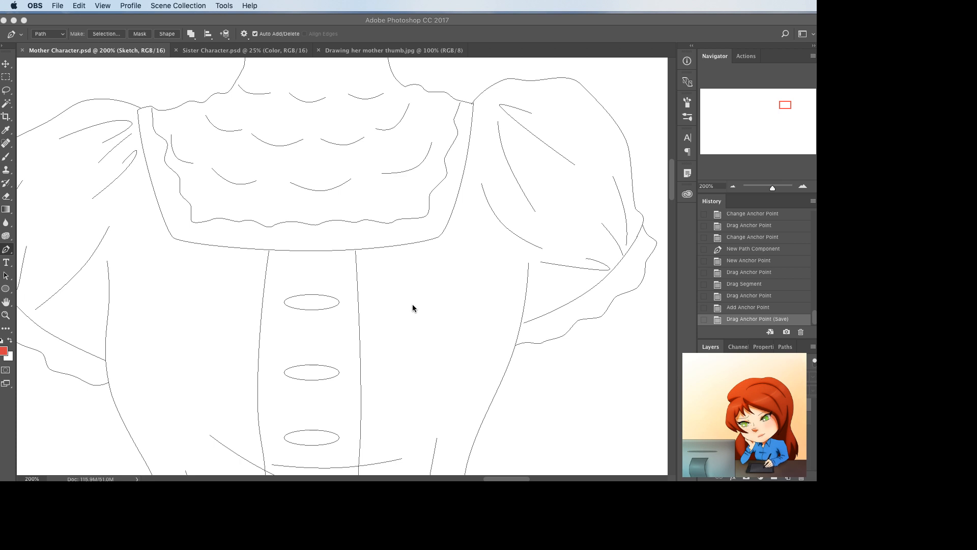
- Show the sketch and draw the outer contour of the left upper arm from the sleeve ruffle down to the elbow
left_click(705, 404)
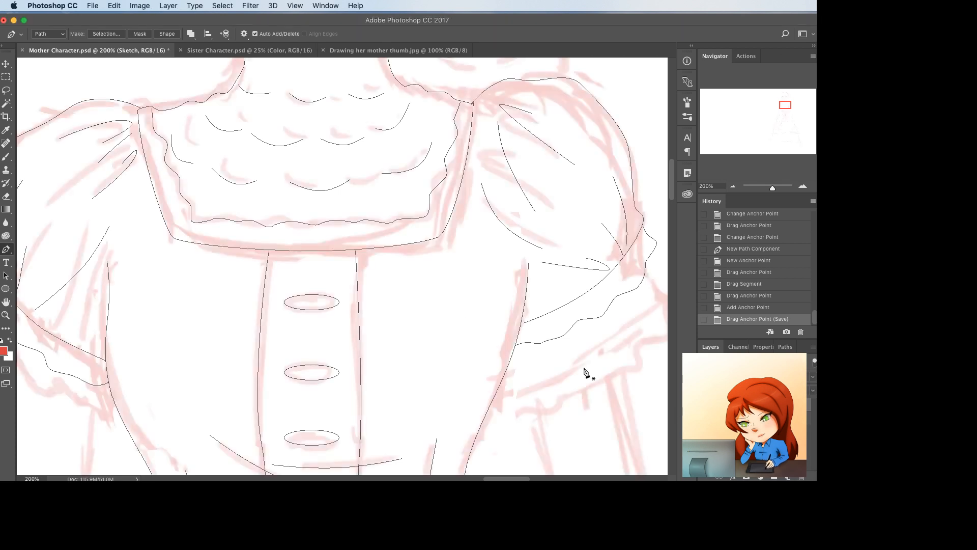
left_click_drag(611, 380, 586, 366)
key("super+minus")
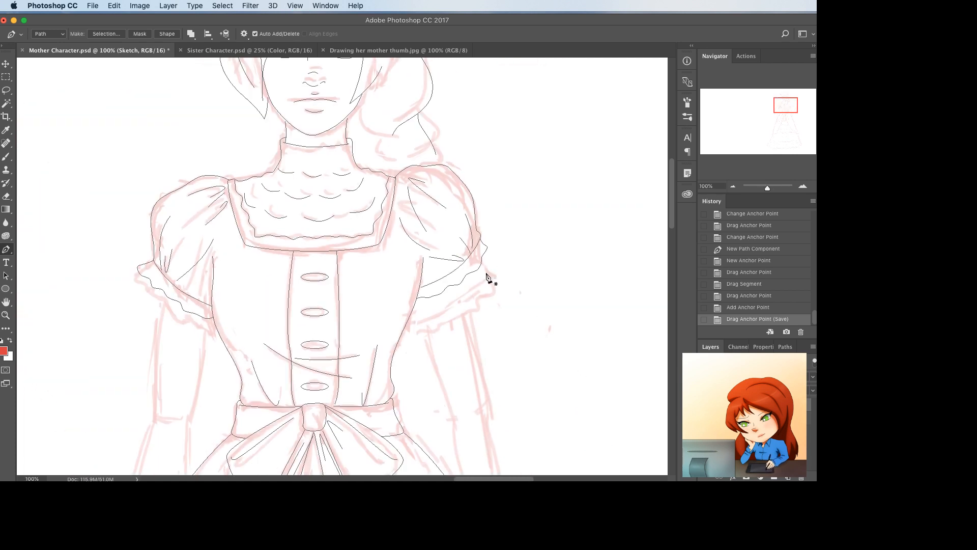
scroll(478, 275, "left", 5)
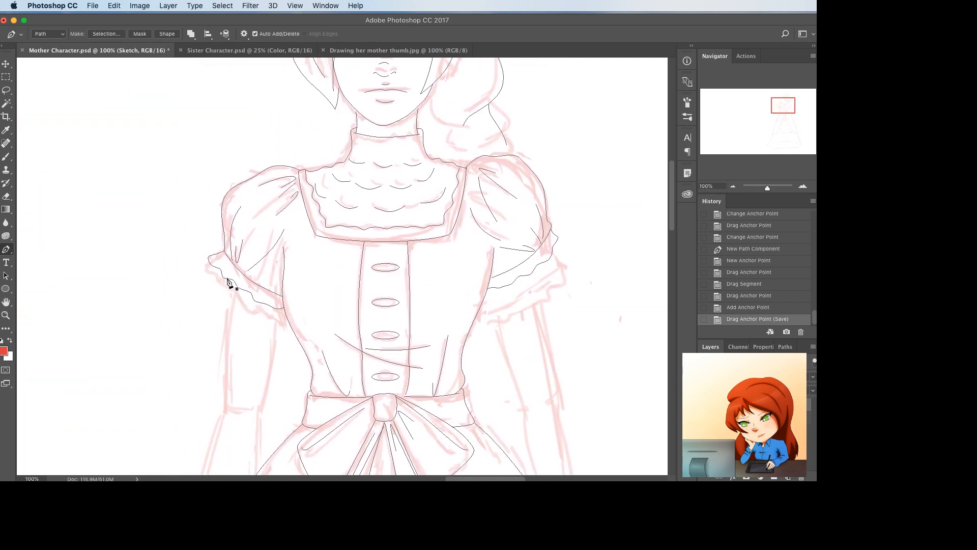
left_click(227, 279)
scroll(226, 312, "down", 3)
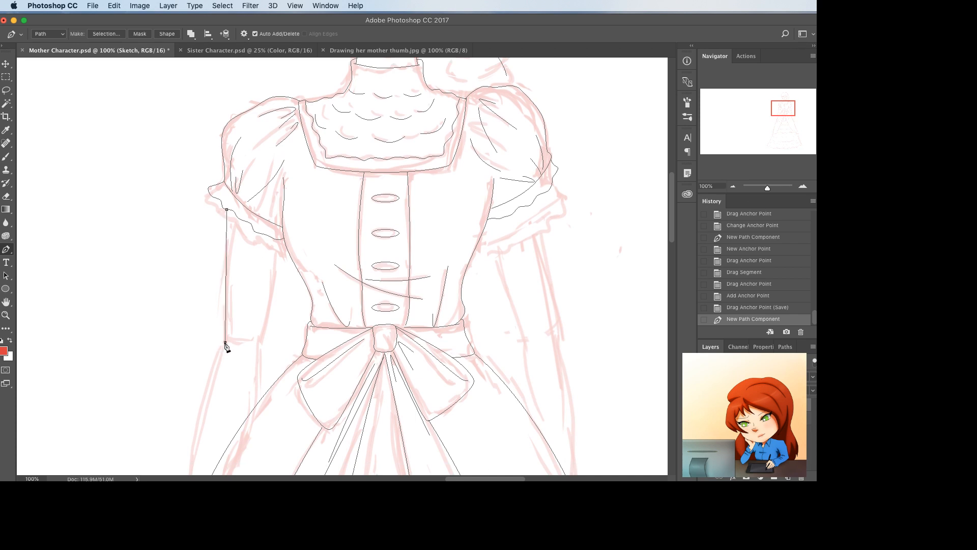
left_click(225, 342)
left_click_drag(225, 263, 220, 264)
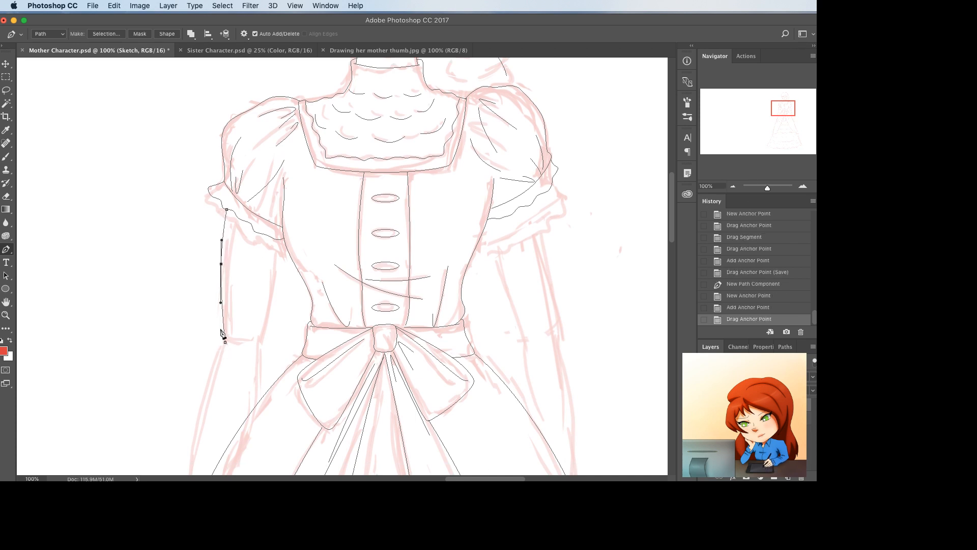
left_click(223, 314)
left_click_drag(223, 315, 225, 315)
left_click(242, 301, "super")
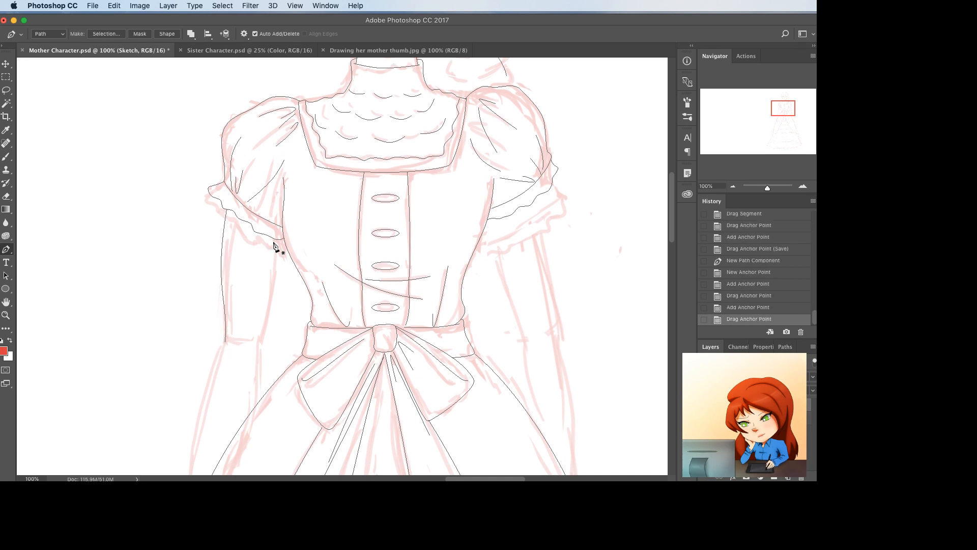
- Draw the slightly curved inner contour of the left upper arm from the ruffle's inner end down to the elbow
left_click(283, 242)
left_click_drag(283, 243, 283, 242)
left_click(263, 341)
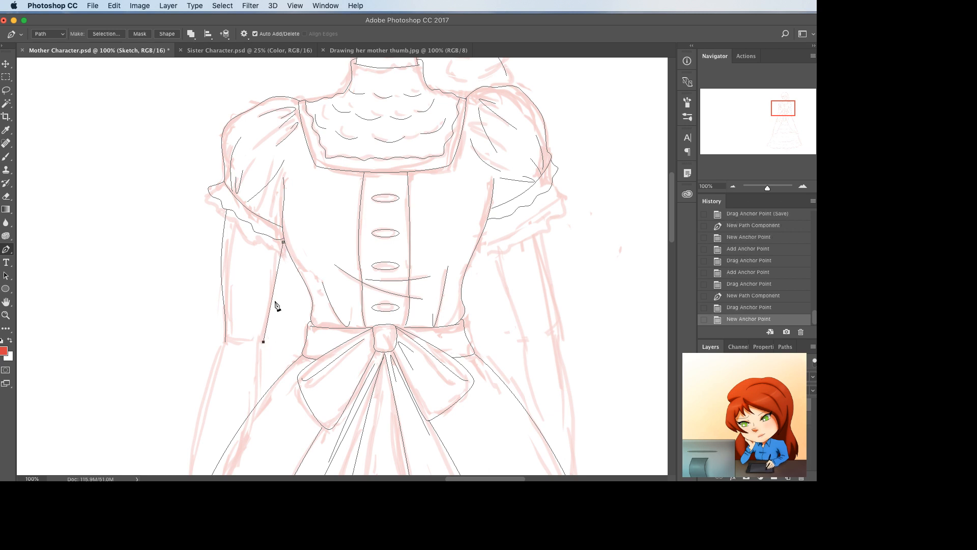
left_click(273, 290)
left_click(274, 292)
left_click_drag(273, 293, 275, 290)
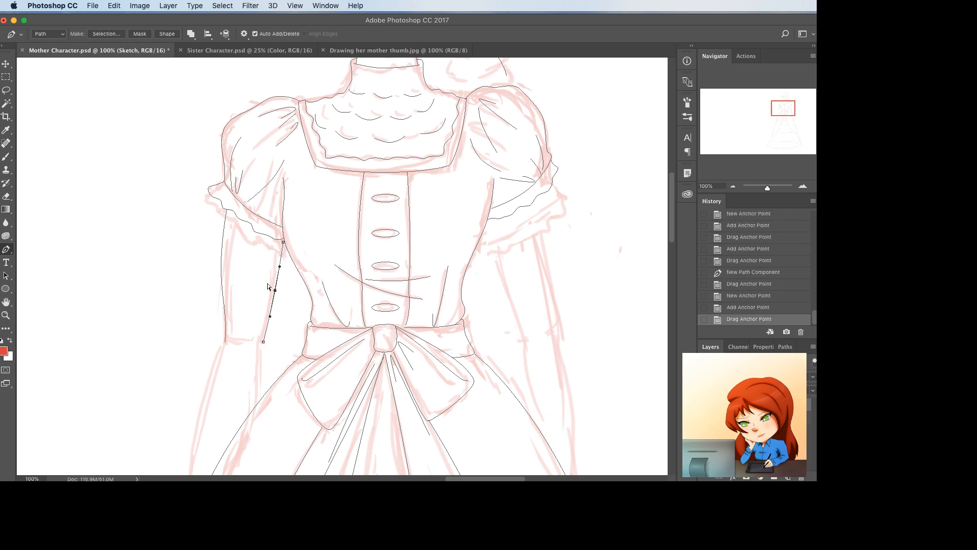
- Pull the outer contour of the left upper arm inward to make it straighter
left_click(222, 263, "super")
left_click_drag(221, 263, 226, 262)
left_click(247, 319, "super")
- Extend the left arm's outer contour from the elbow down the forearm to the skirt edge, curving it gently
scroll(259, 349, "down", 5)
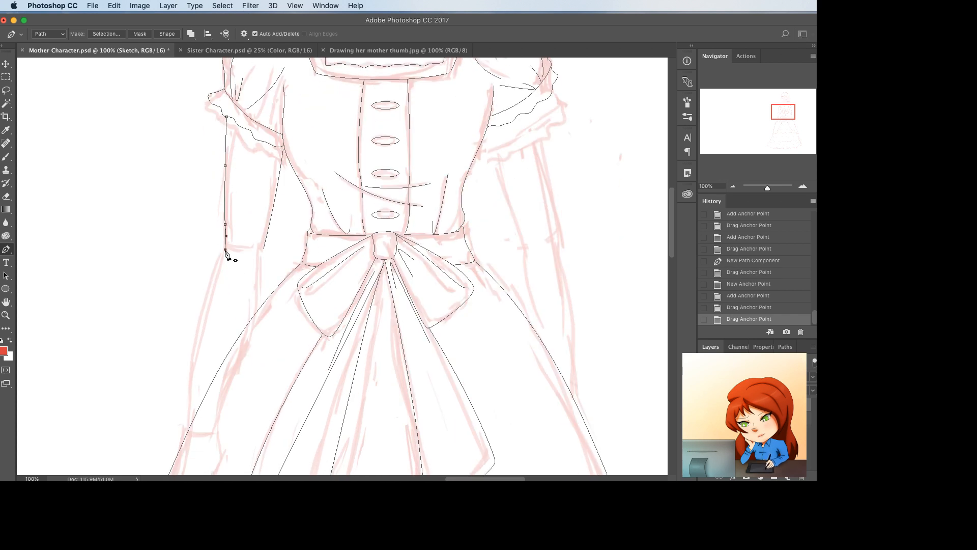
left_click(225, 249)
left_click(201, 403)
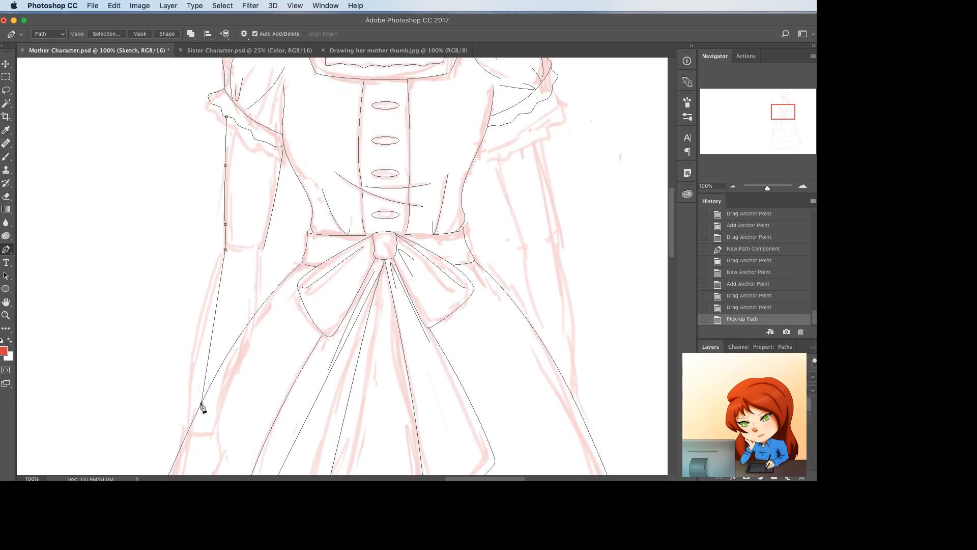
left_click(214, 309)
left_click_drag(215, 310, 211, 310)
left_click_drag(225, 249, 222, 260)
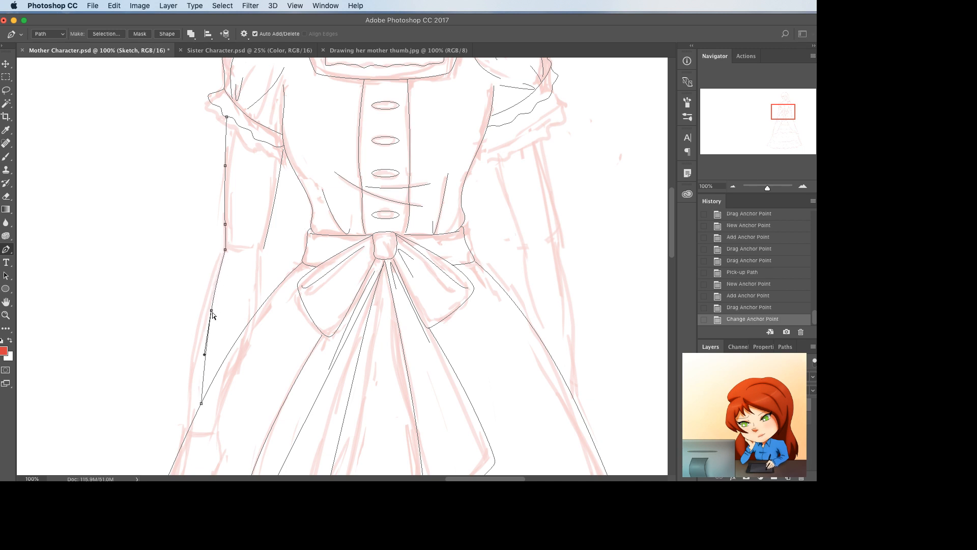
left_click_drag(212, 309, 213, 293)
left_click(204, 370)
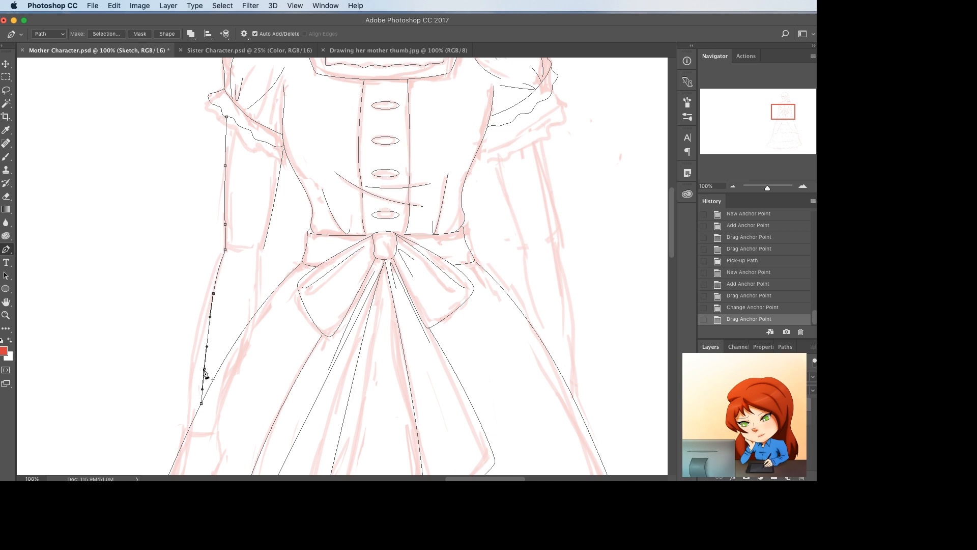
left_click_drag(204, 370, 206, 364)
left_click(245, 268, "super")
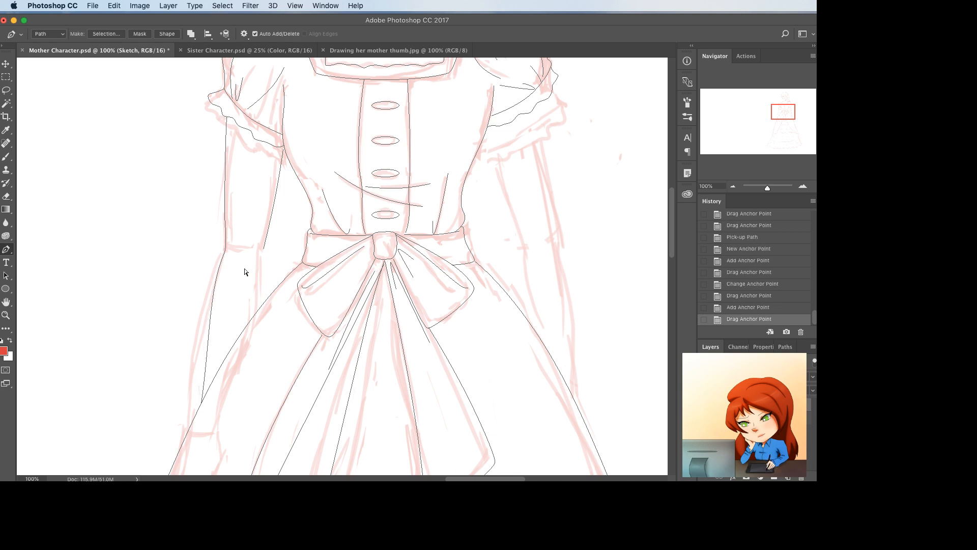
- Extend the left arm's inner contour from the elbow down to the skirt edge and smooth its bend at the elbow
left_click(263, 250)
left_click(258, 307)
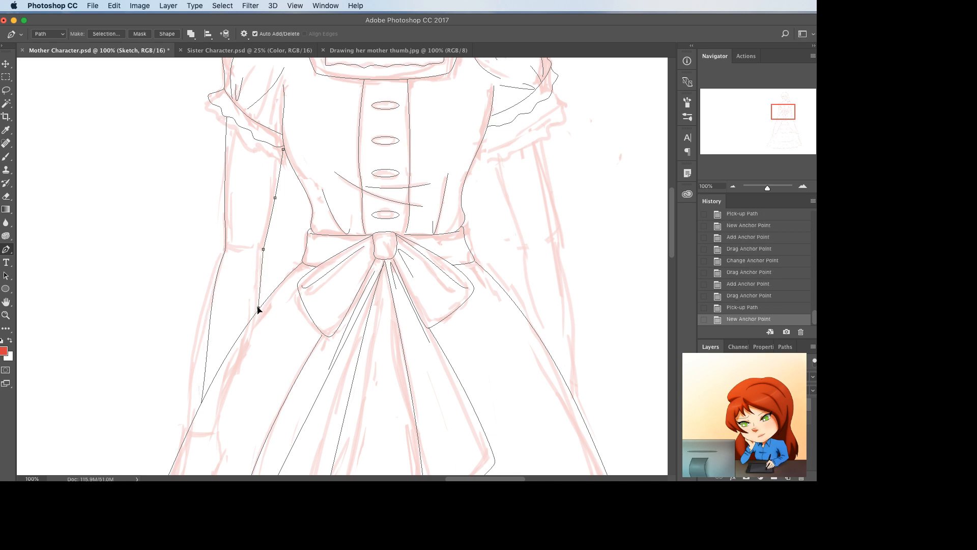
left_click_drag(258, 308, 259, 310)
left_click(263, 250, "alt")
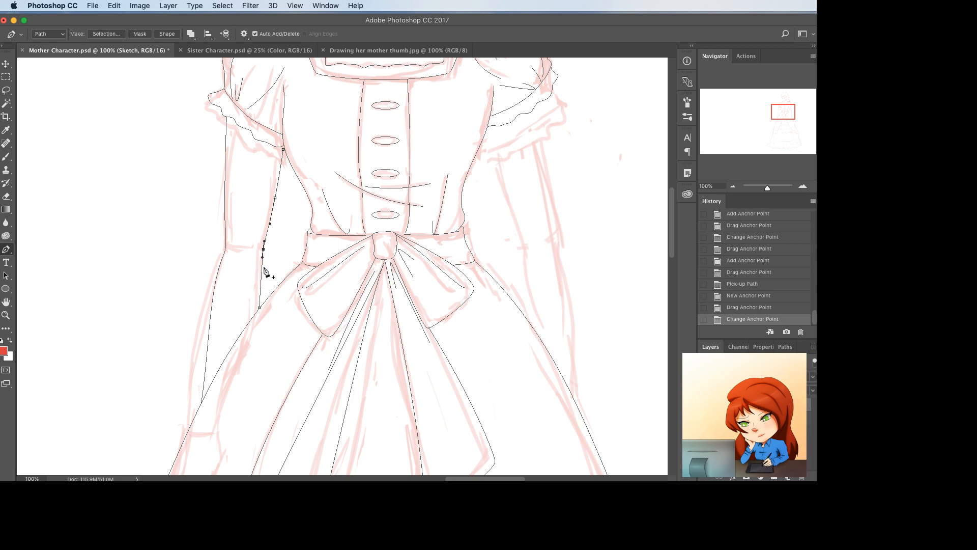
left_click_drag(263, 250, 264, 278)
left_click(265, 275)
left_click(295, 260, "super")
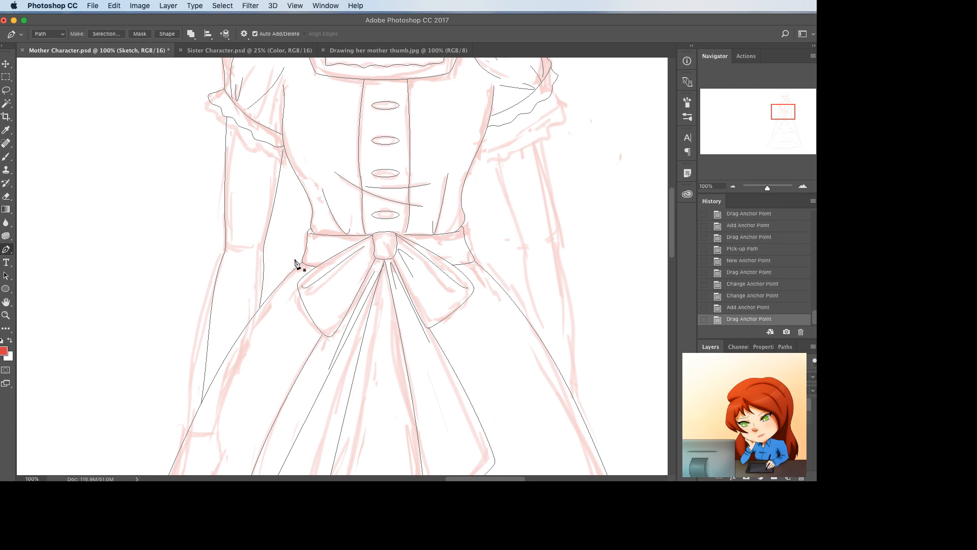
- Draw the right arm's inner contour from the sleeve ruffle to the skirt edge, bending it at the elbow and curving both segments slightly
scroll(296, 260, "right", 3)
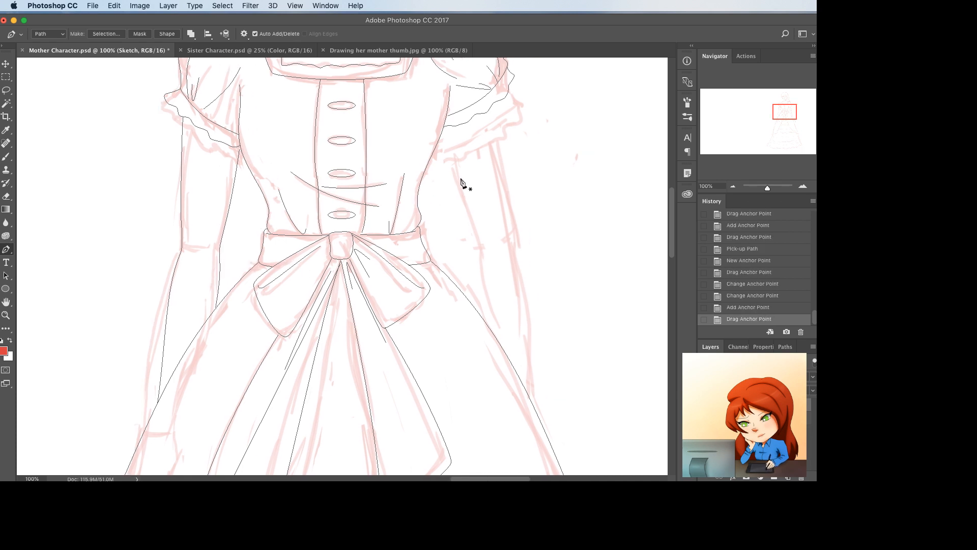
left_click(447, 125)
left_click(466, 297)
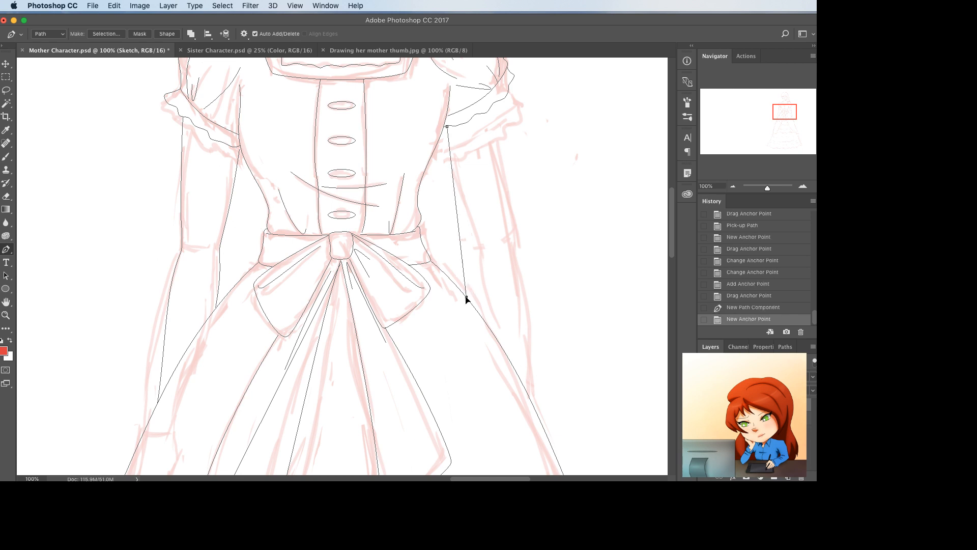
left_click(459, 228)
left_click_drag(459, 229, 465, 244)
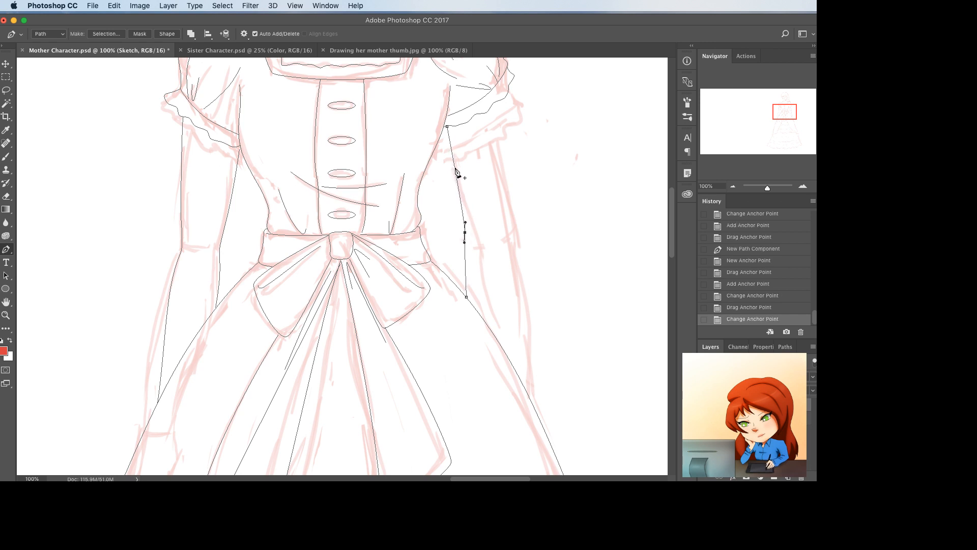
left_click_drag(454, 170, 451, 170)
left_click(464, 260)
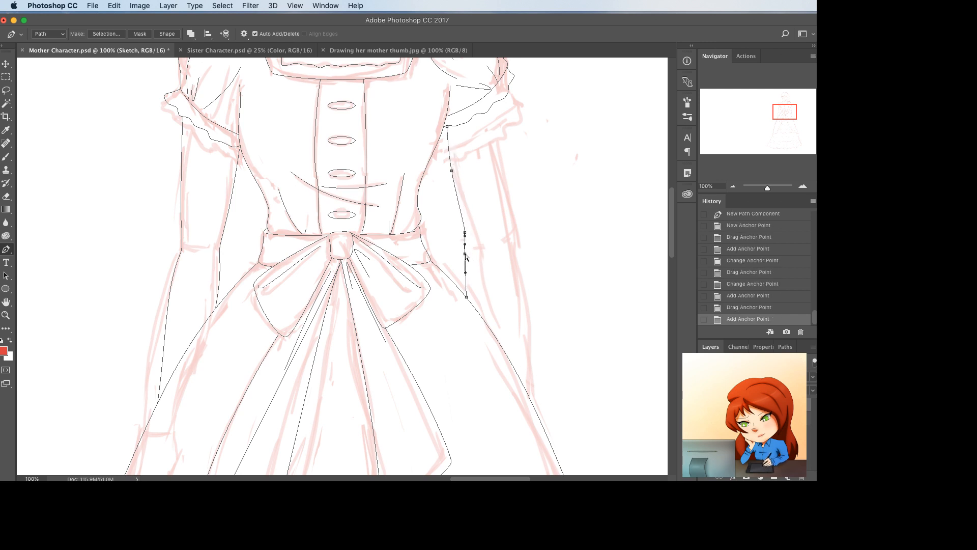
key("Escape")
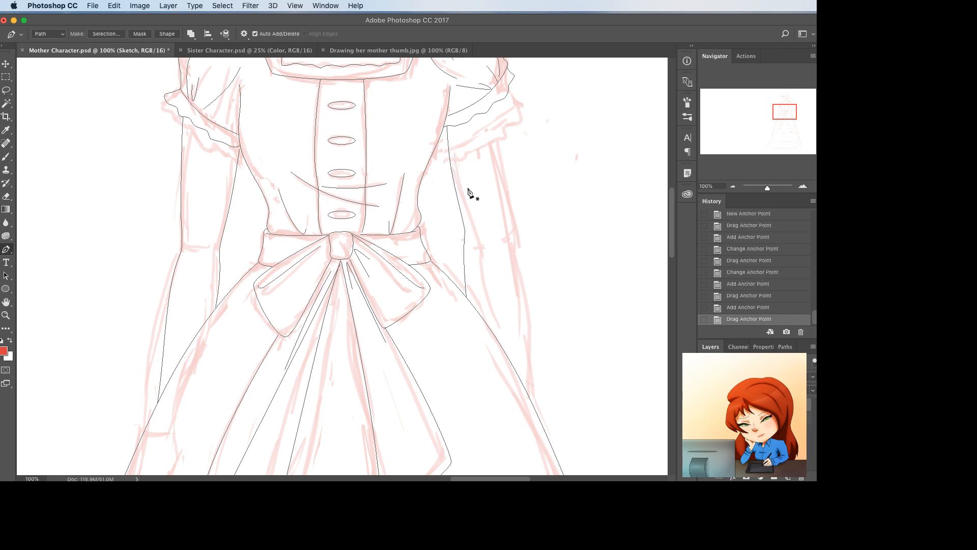
- Draw the right arm's outer contour from the sleeve ruffle to the skirt edge with a slight corner at the elbow
left_click(498, 101)
left_click(502, 342)
left_click_drag(502, 342, 511, 364)
left_click(505, 235)
left_click(506, 235, "alt")
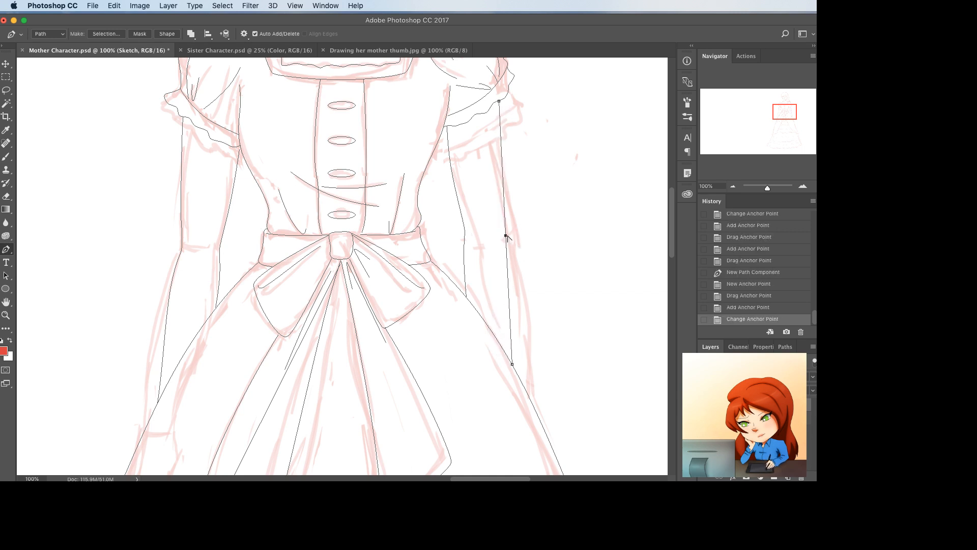
left_click_drag(506, 236, 503, 230)
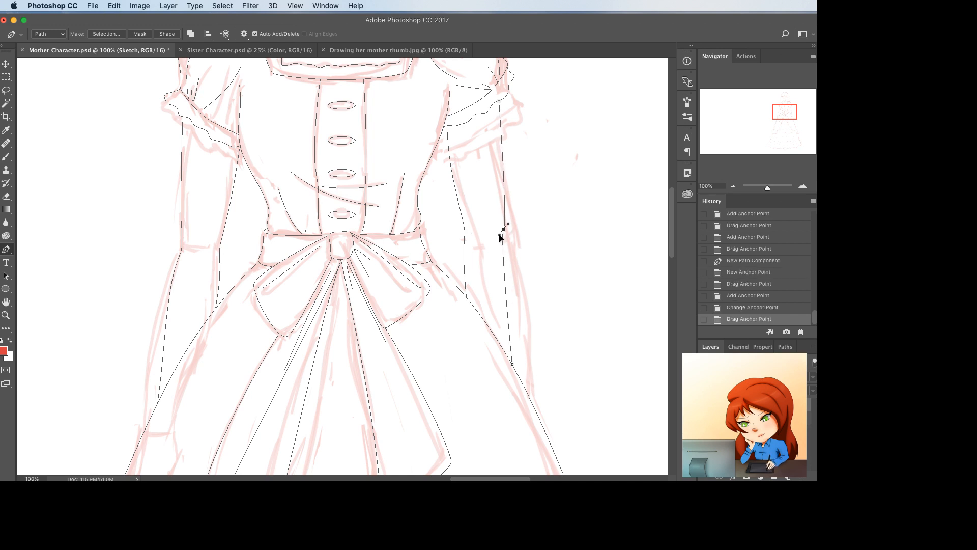
left_click(504, 234, "alt")
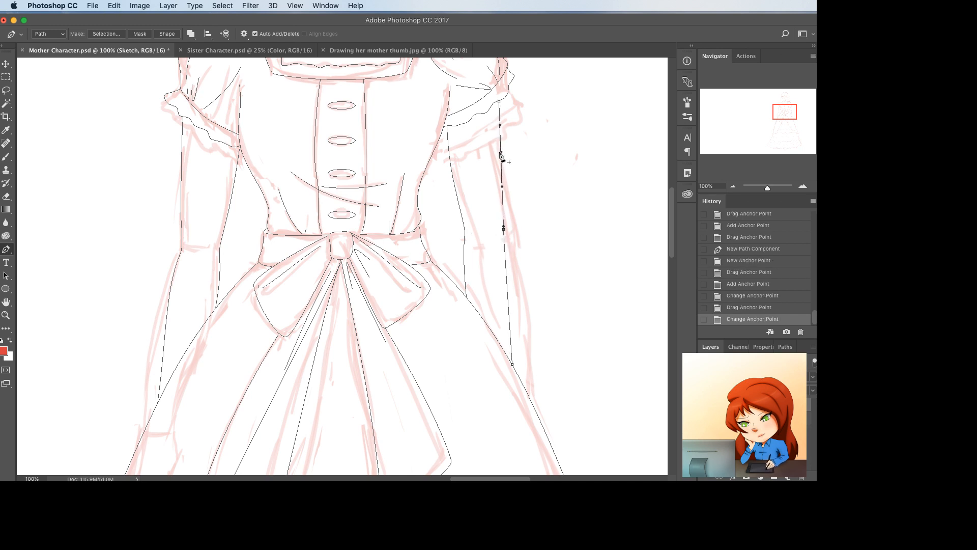
- Bow the upper arm and forearm segments of the right arm's outer contour gently outward
left_click(502, 152)
left_click_drag(501, 153, 504, 156)
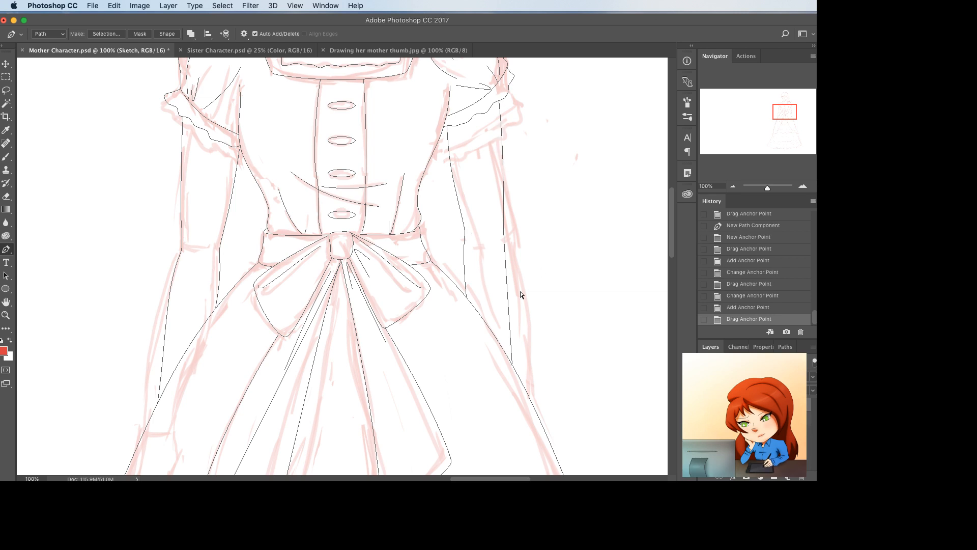
left_click(508, 283)
left_click_drag(508, 284, 513, 278)
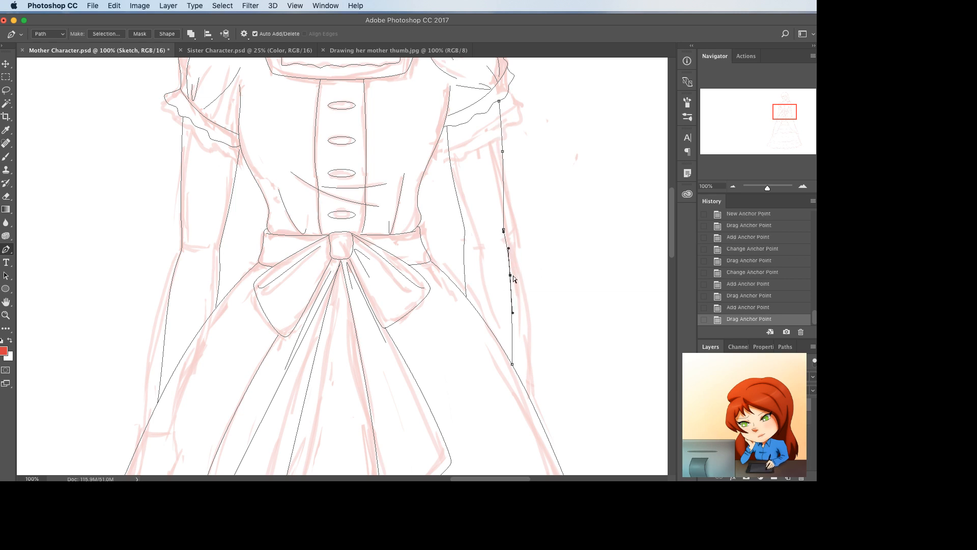
- Hide the sketch and raise the outer and inner elbow points of the left arm
scroll(548, 275, "down", 2)
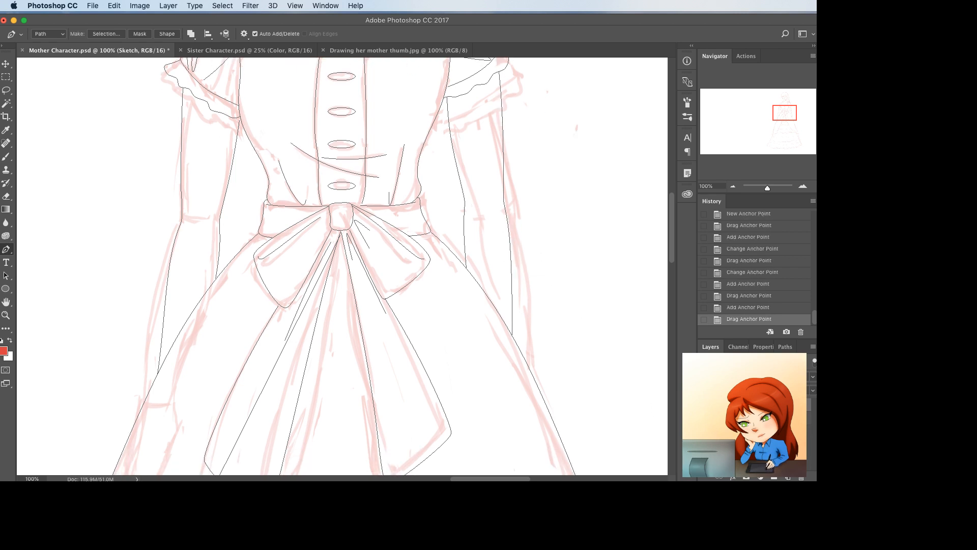
left_click(704, 404)
scroll(306, 339, "up", 7)
scroll(158, 391, "up", 3)
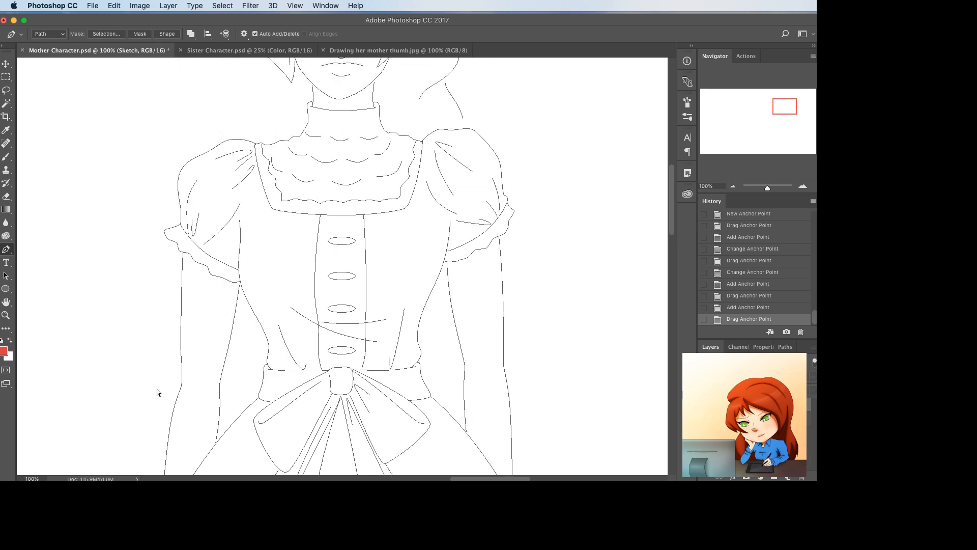
left_click(178, 387, "super")
left_click_drag(180, 387, 182, 344)
left_click(197, 345, "super")
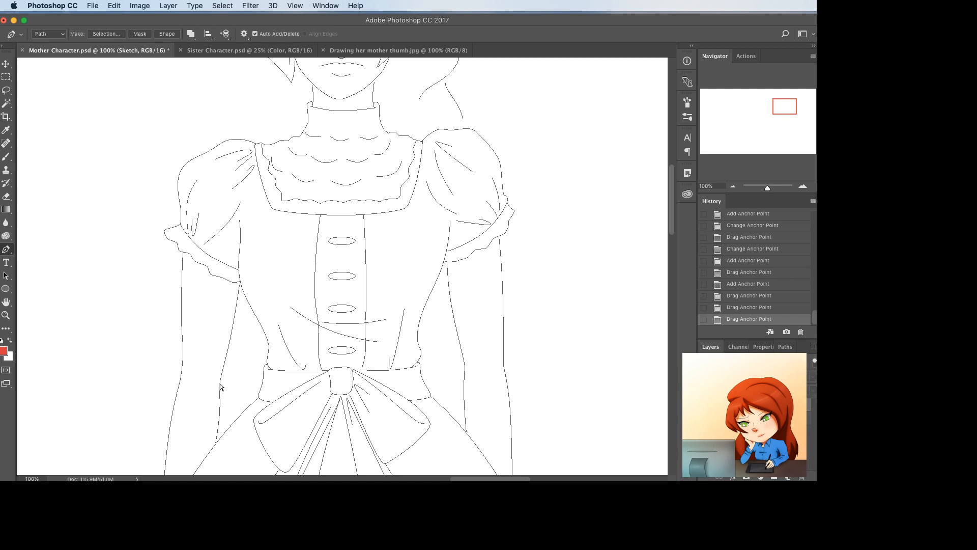
left_click(221, 387, "super")
left_click_drag(221, 375, 222, 374)
left_click(256, 377, "super")
scroll(256, 377, "down", 1)
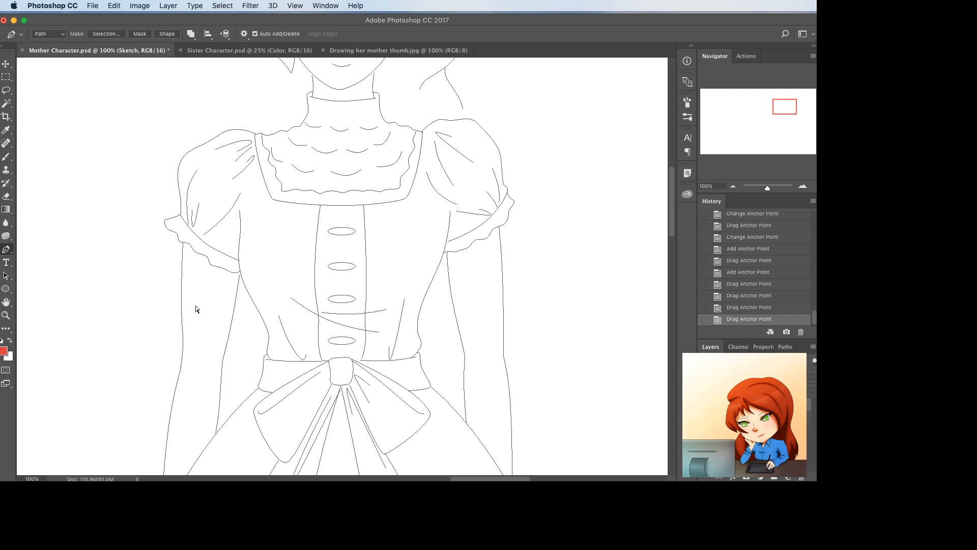
- Show the sketch again and straighten the mouth line by moving both corners slightly outward and up
key("super+minus")
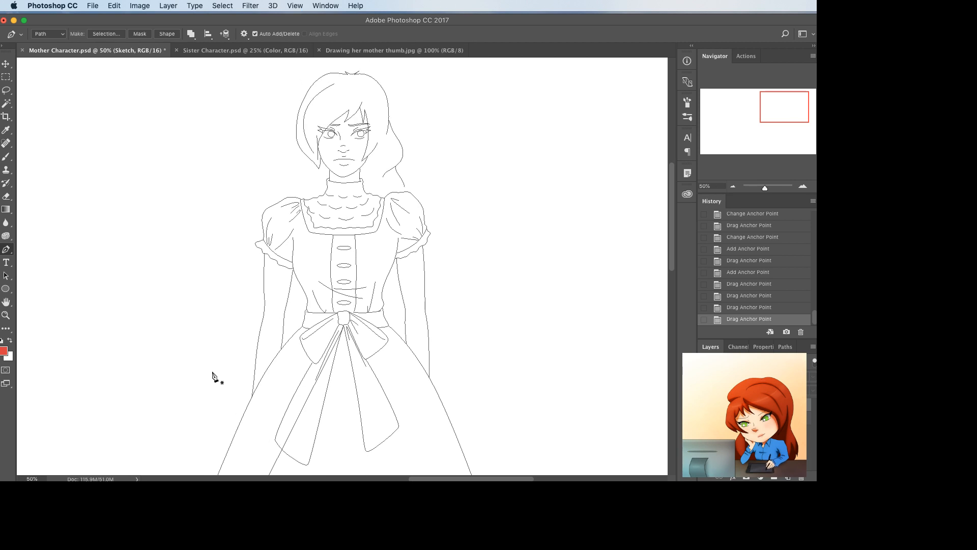
scroll(538, 388, "left", 5)
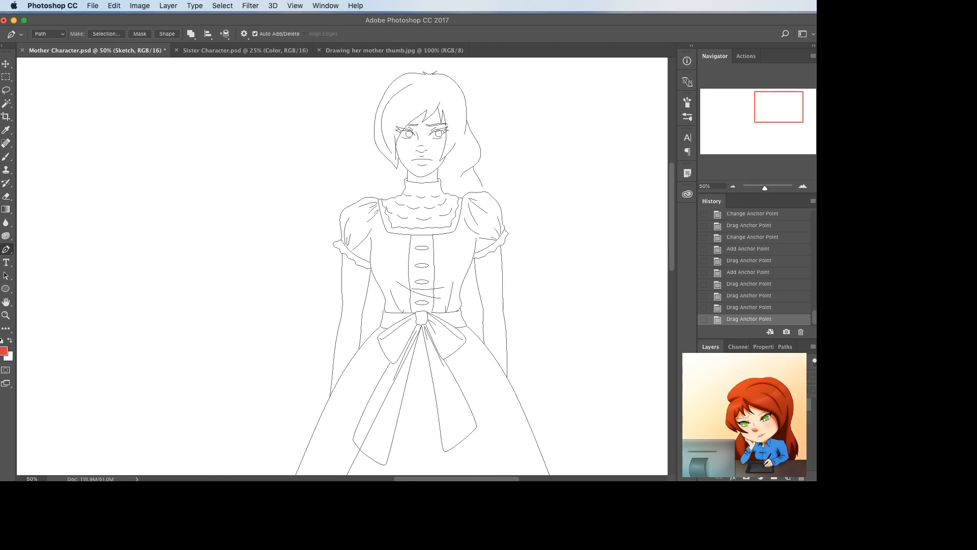
left_click(704, 404)
scroll(511, 350, "up", 2)
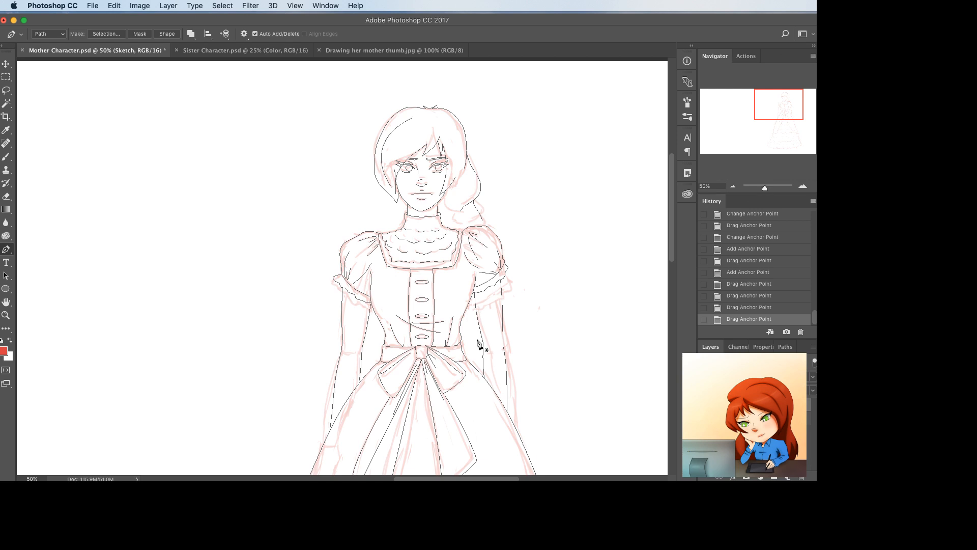
key("super+plus")
key("super+plus")
key("super+plus")
key("super+plus")
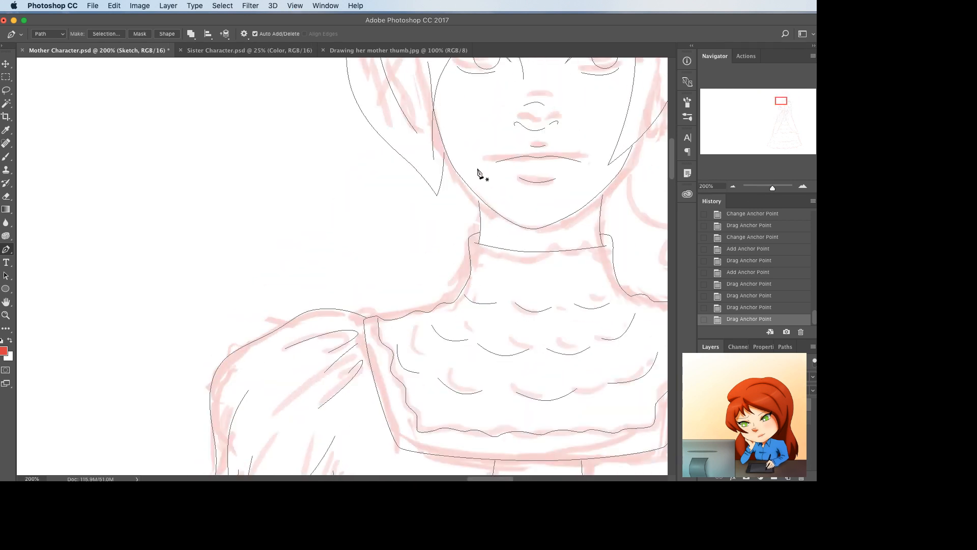
left_click(496, 162, "super")
left_click_drag(497, 162, 494, 158)
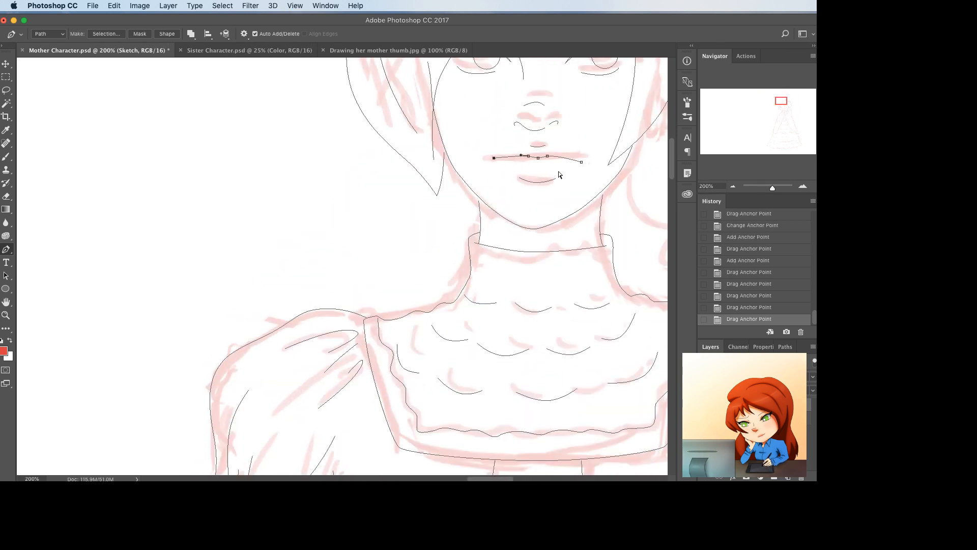
left_click_drag(579, 160, 583, 157)
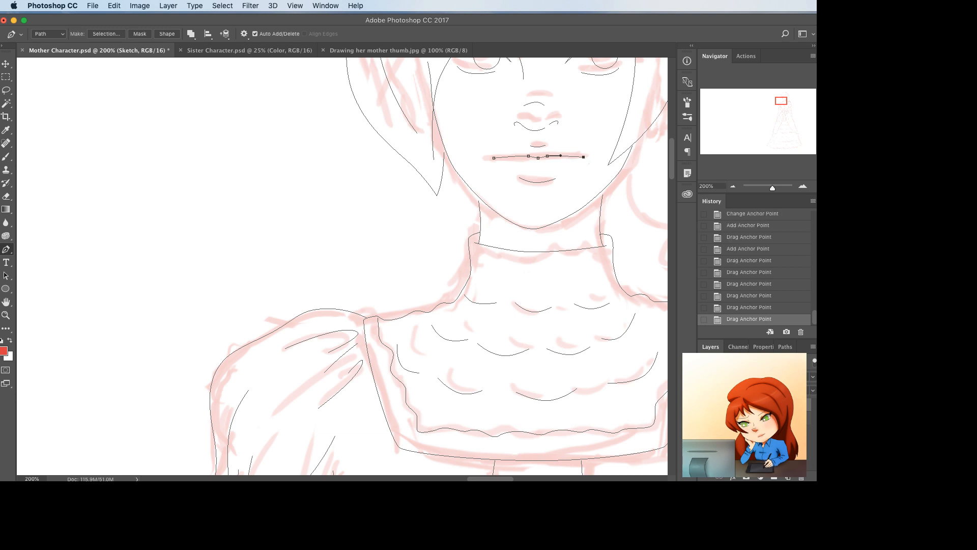
- Hide the sketch and raise both corners of the mouth line to give the face a slight smile
key("super+minus")
key("super+minus")
key("super+minus")
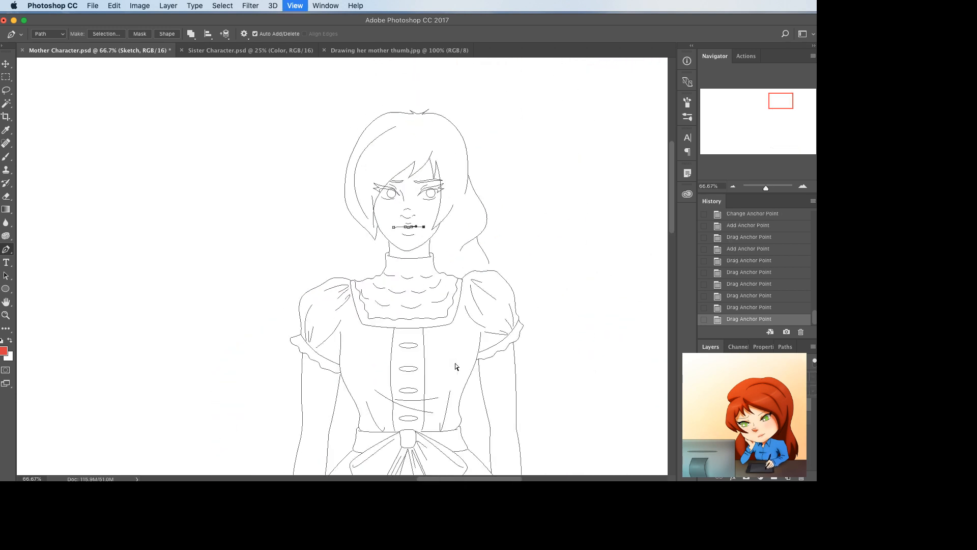
key("super+plus")
key("super+plus")
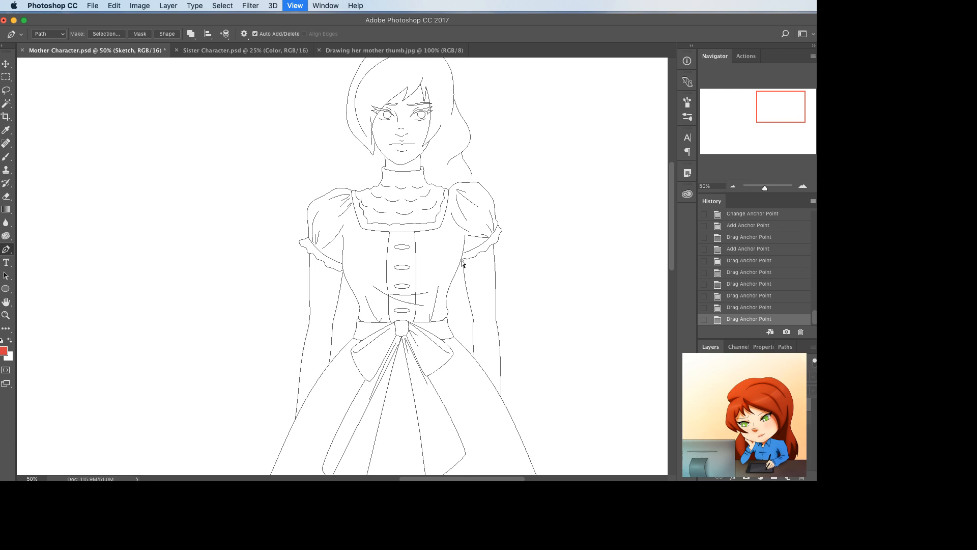
scroll(463, 263, "up", 3)
key("super+plus")
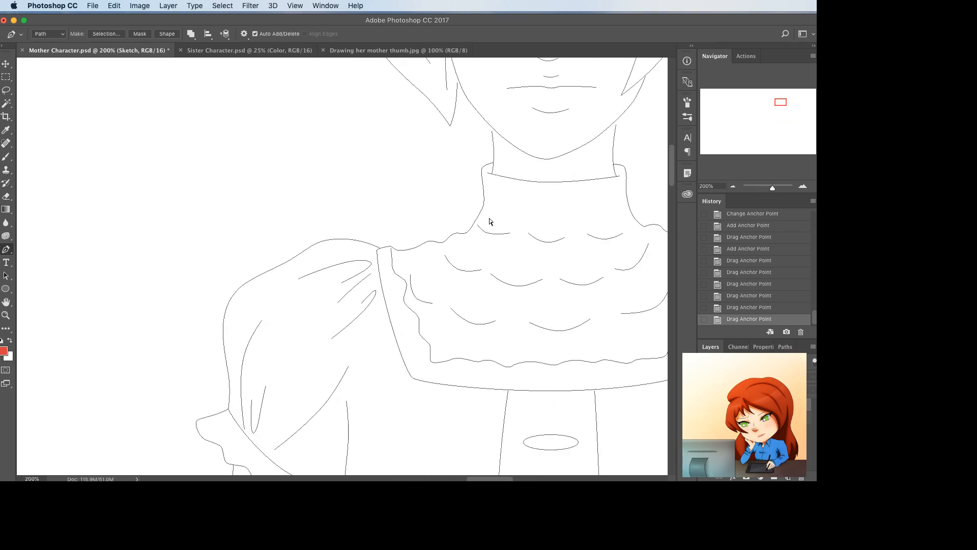
scroll(490, 219, "up", 5)
left_click(447, 217, "super")
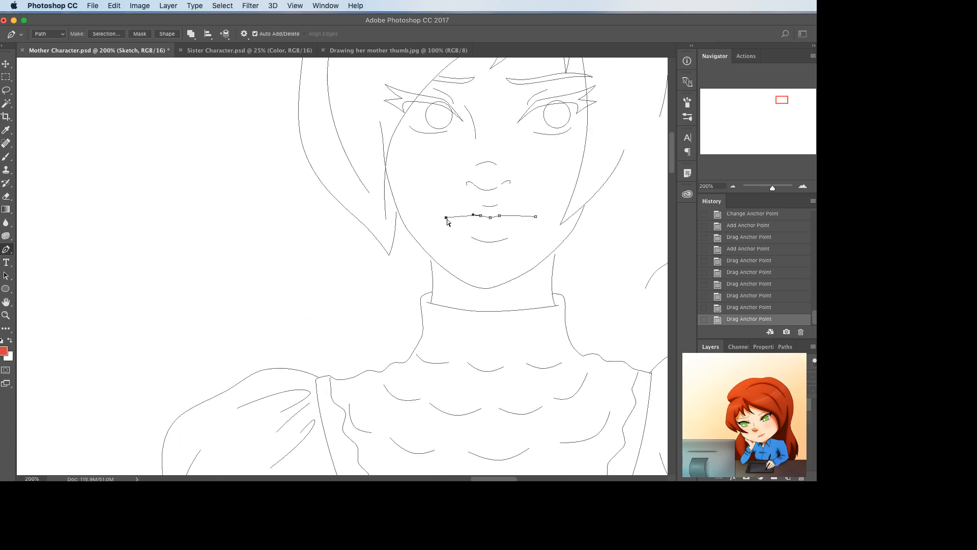
left_click_drag(446, 217, 446, 211)
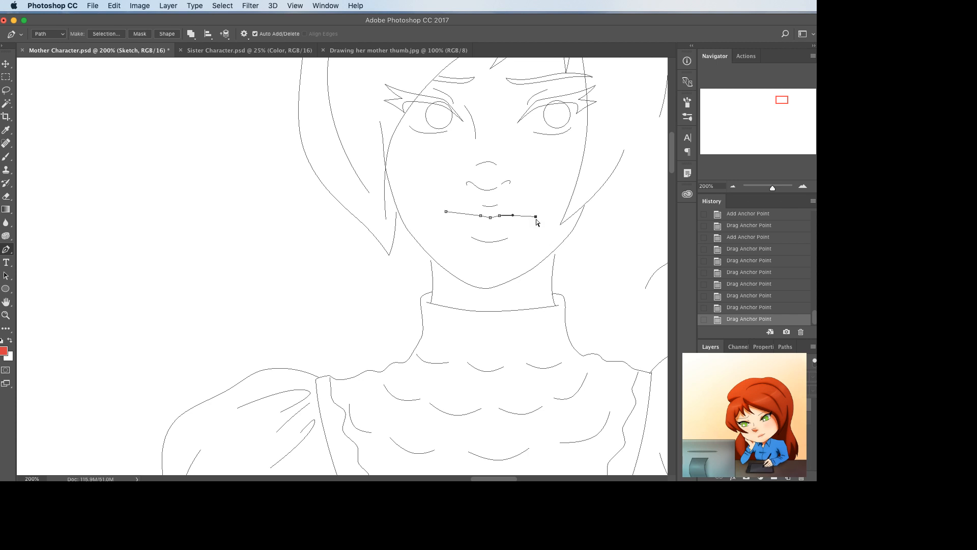
left_click_drag(537, 218, 536, 209)
- Lower the middle of the mouth line slightly to deepen its curve
key("super+minus")
key("super+minus")
key("super+minus")
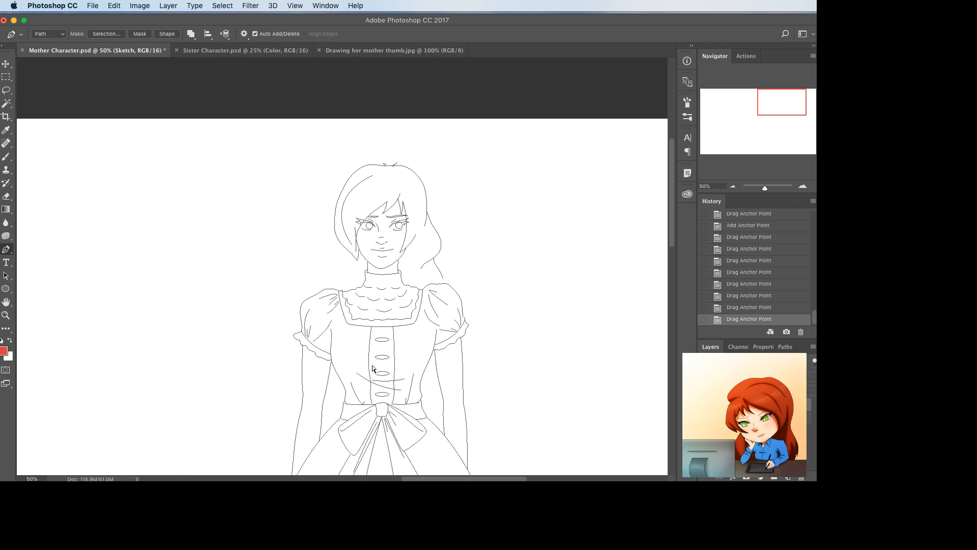
key("super+plus")
key("super+plus")
key("super+plus")
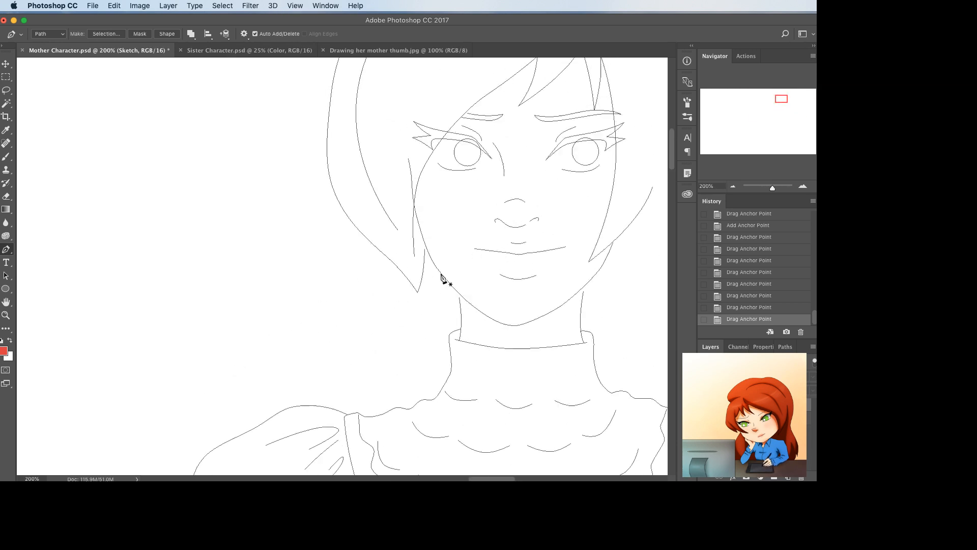
left_click_drag(519, 259, 517, 262)
key("super+minus")
key("super+minus")
key("super+minus")
key("super+minus")
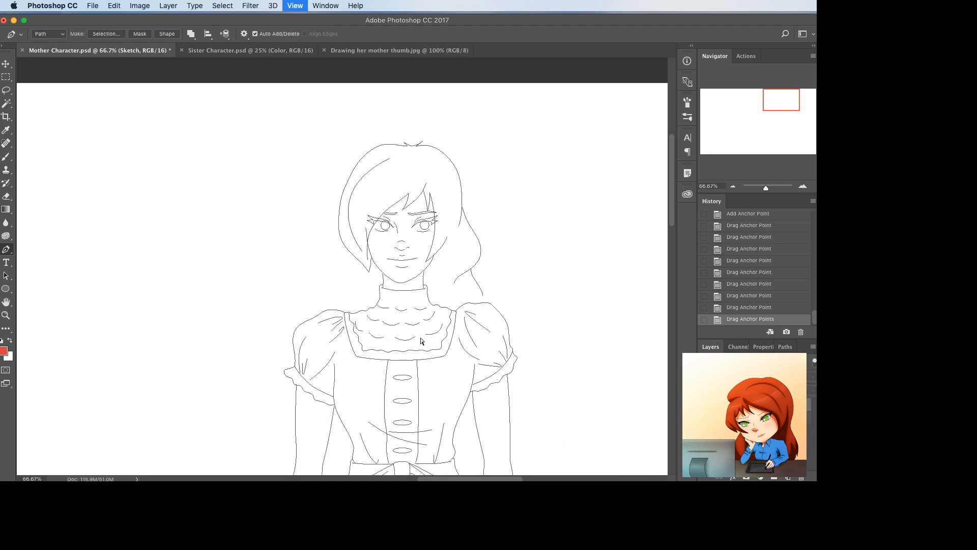
- Show the sketch behind the paths again and save the document
key("super+minus")
scroll(560, 425, "down", 3)
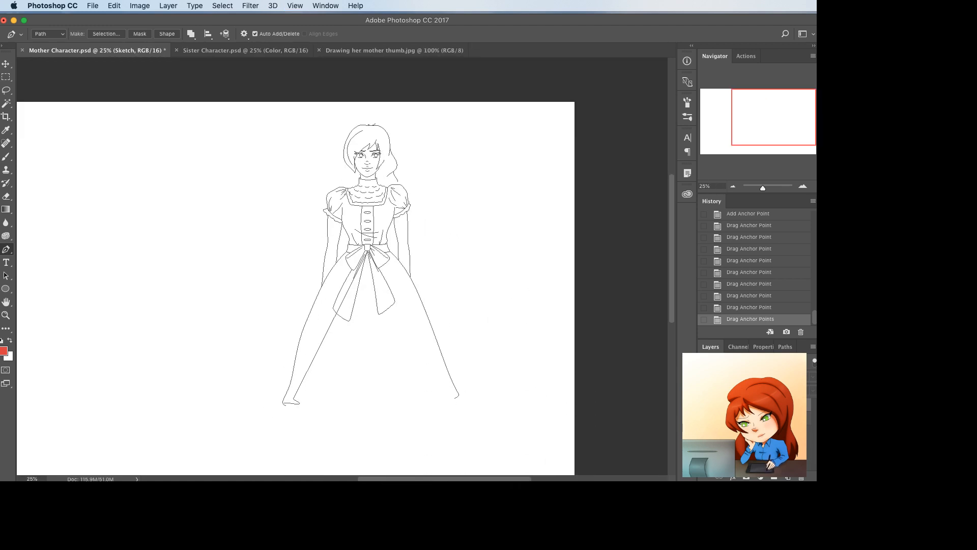
scroll(358, 372, "down", 2)
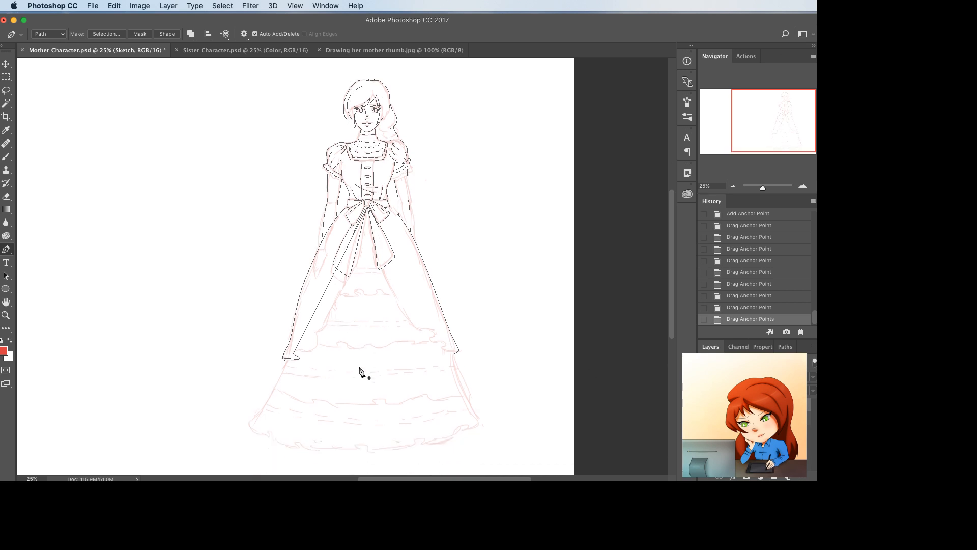
left_click(704, 404)
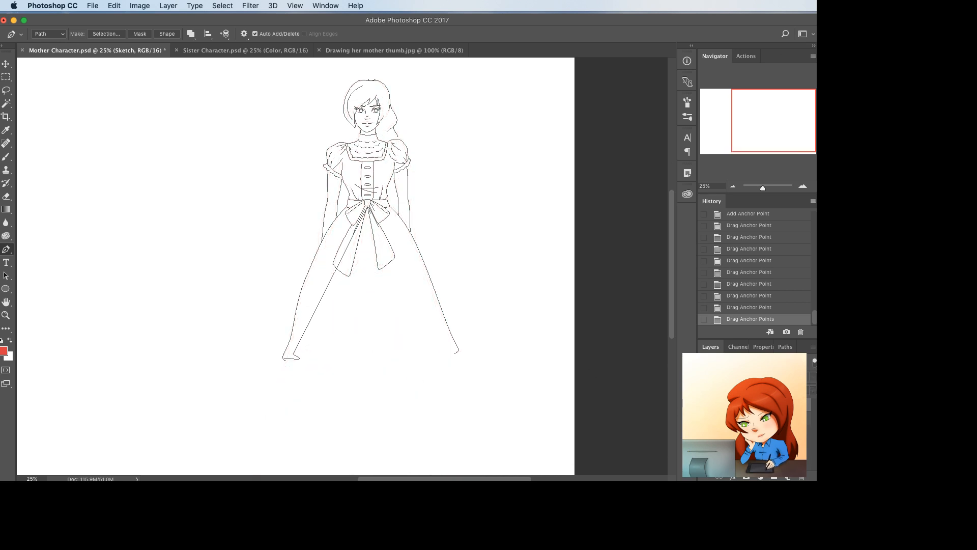
key("super+comma")
key("super+equal")
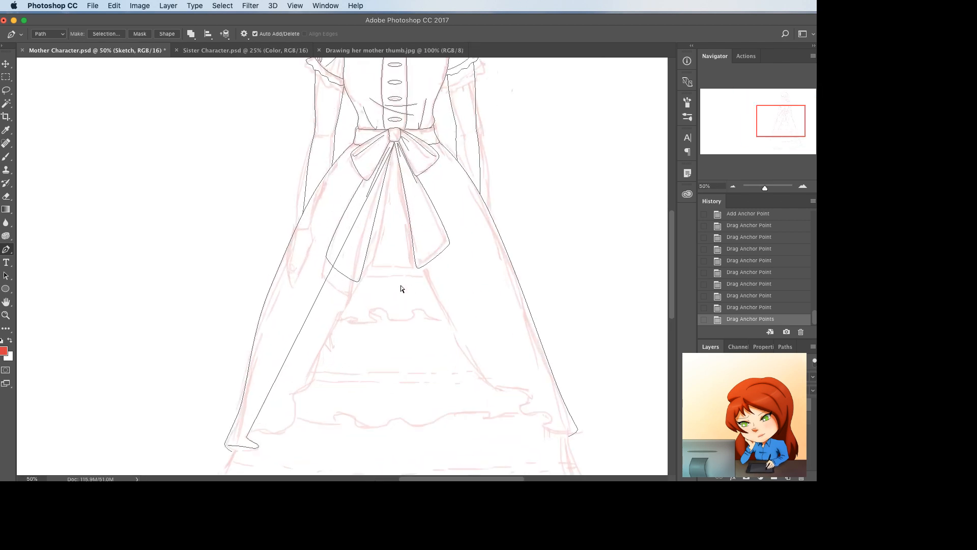
key("super+s")
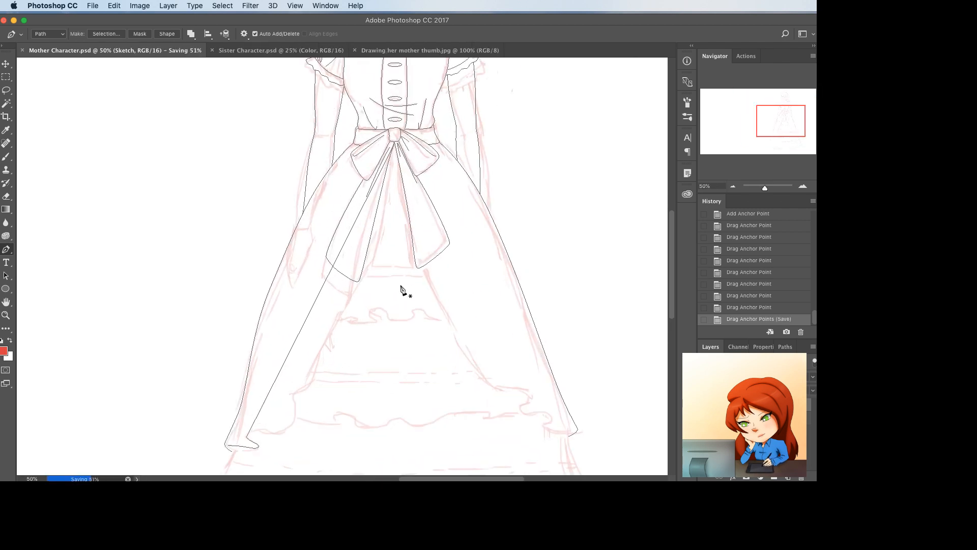
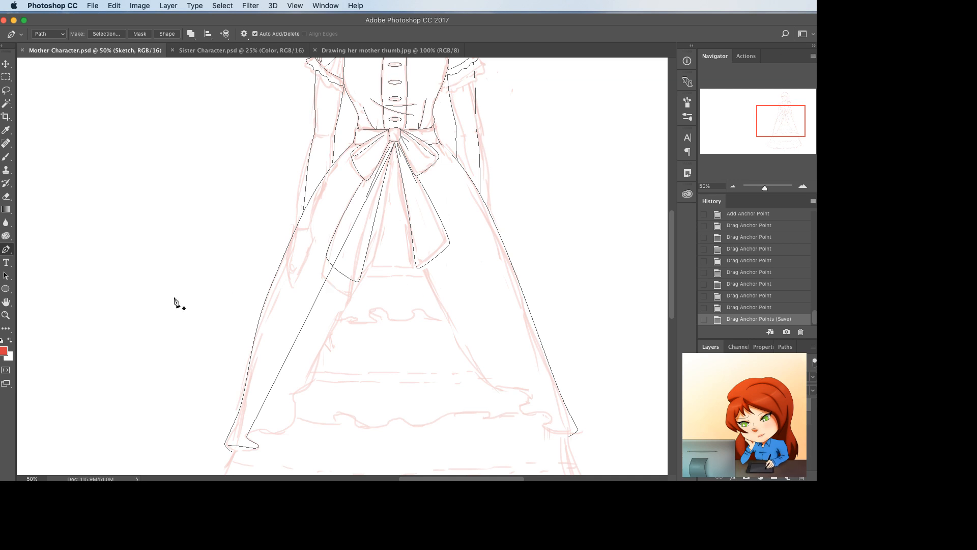
scroll(346, 296, "down", 1)
key("super+equal")
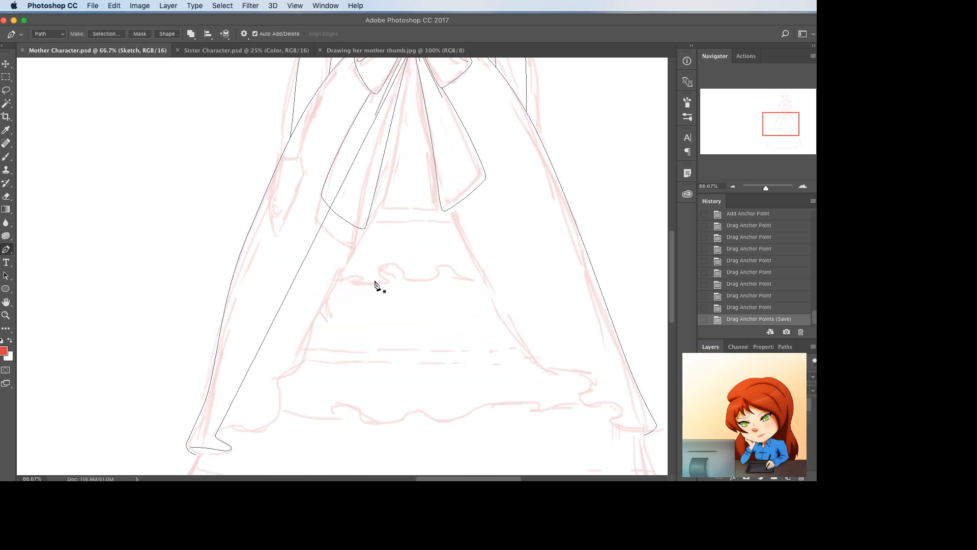
- Bend the overskirt's left inner edge onto the sketch line, from the bow down to the ruffle, using added anchor points
left_click(323, 222)
left_click_drag(323, 223, 362, 243)
left_click(401, 123)
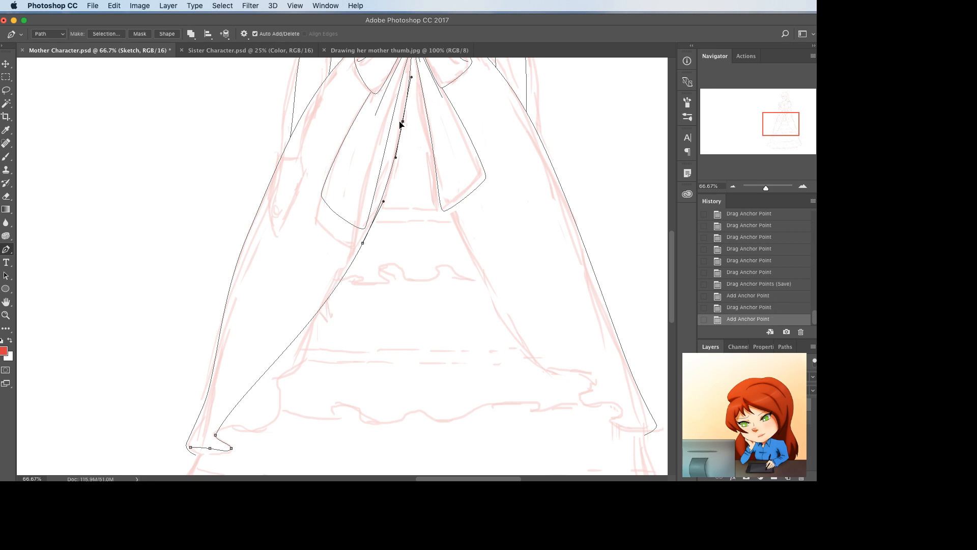
left_click_drag(401, 124, 398, 125)
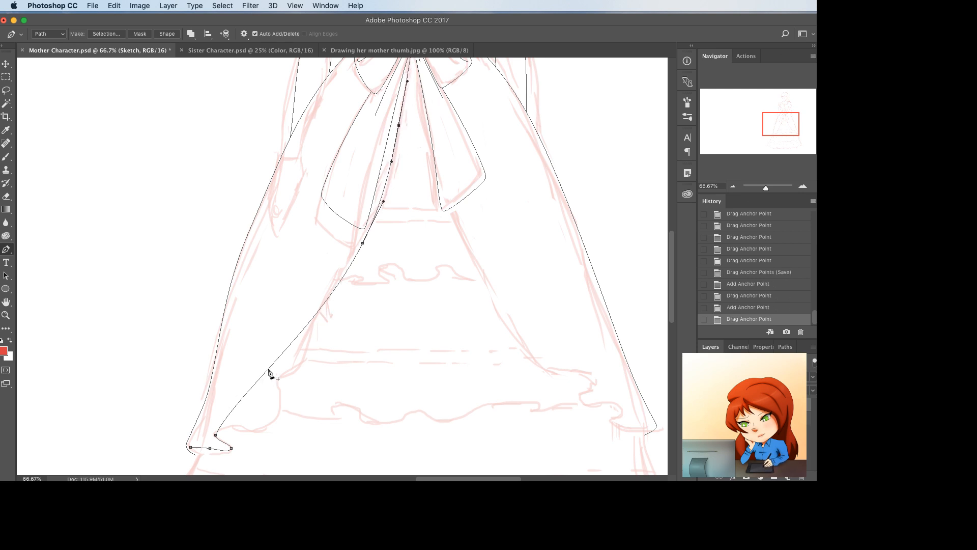
left_click_drag(265, 370, 299, 369)
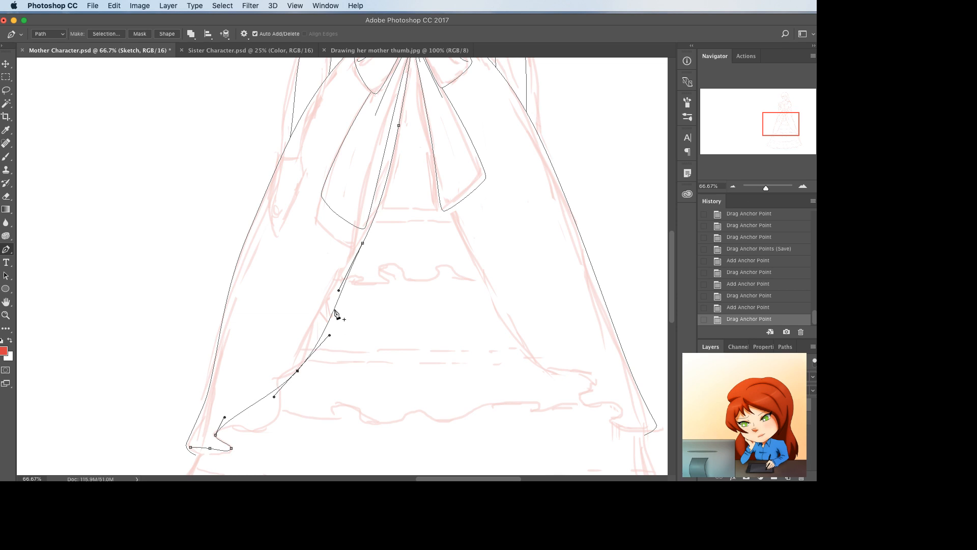
left_click_drag(336, 312, 314, 369)
- Shape the wavy ruffle at the lower end of the left inner edge, checking it with the sketch briefly hidden
left_click_drag(248, 399, 275, 420)
left_click(297, 371, "super")
left_click_drag(296, 370, 280, 377)
left_click_drag(299, 341, 279, 384)
left_click(299, 367)
left_click(323, 405, "super")
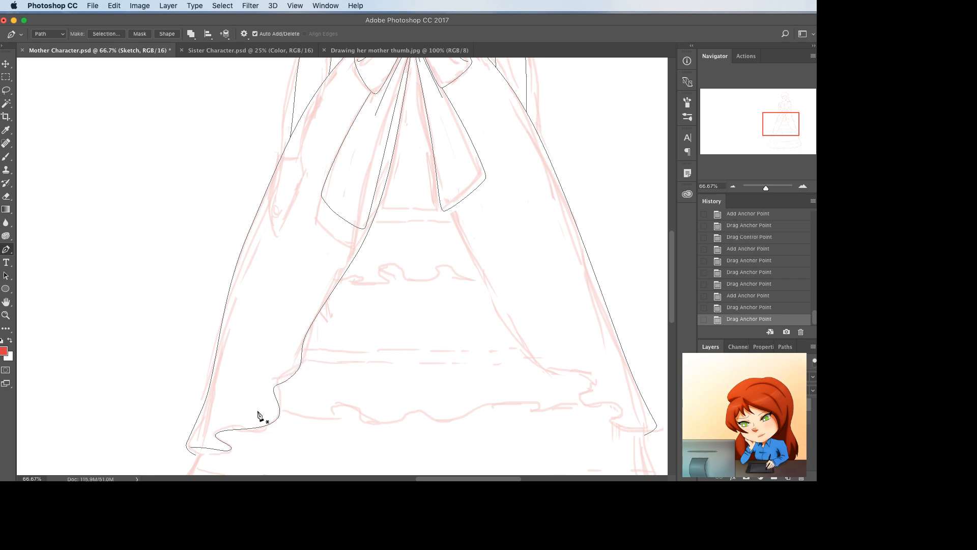
left_click(704, 405)
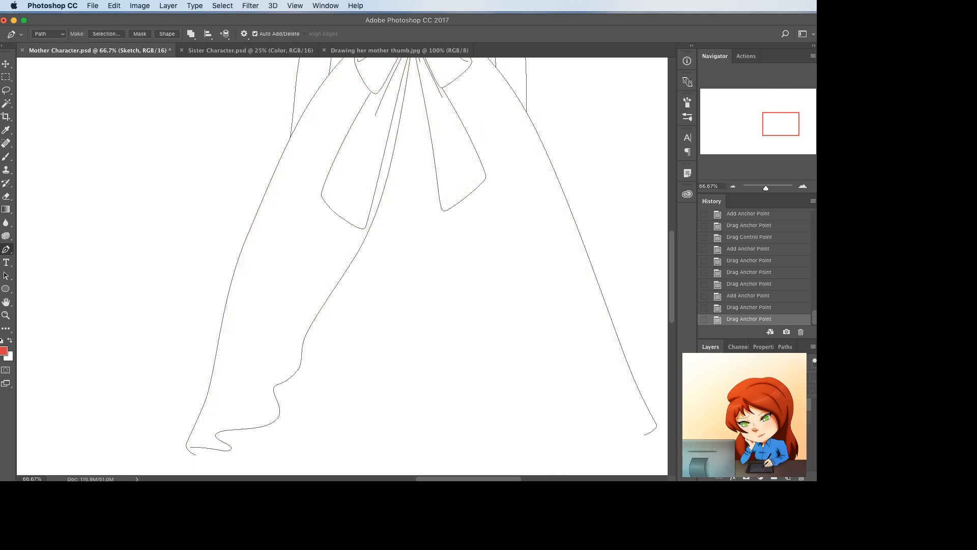
key("super+comma")
- Duplicate the left inner edge path, flip the copy horizontally and place it as the overskirt's right inner edge
scroll(471, 231, "down", 2)
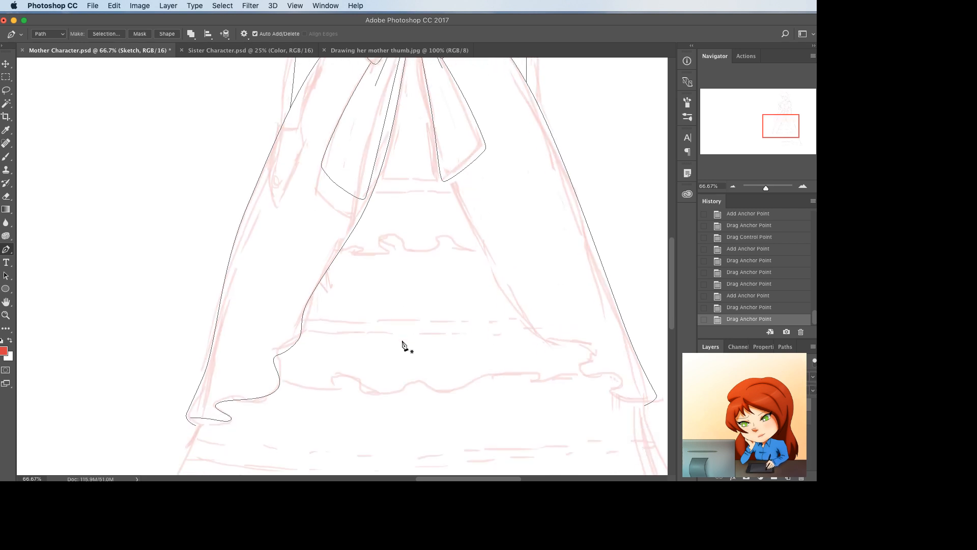
left_click_drag(292, 344, 357, 345)
key("super+t")
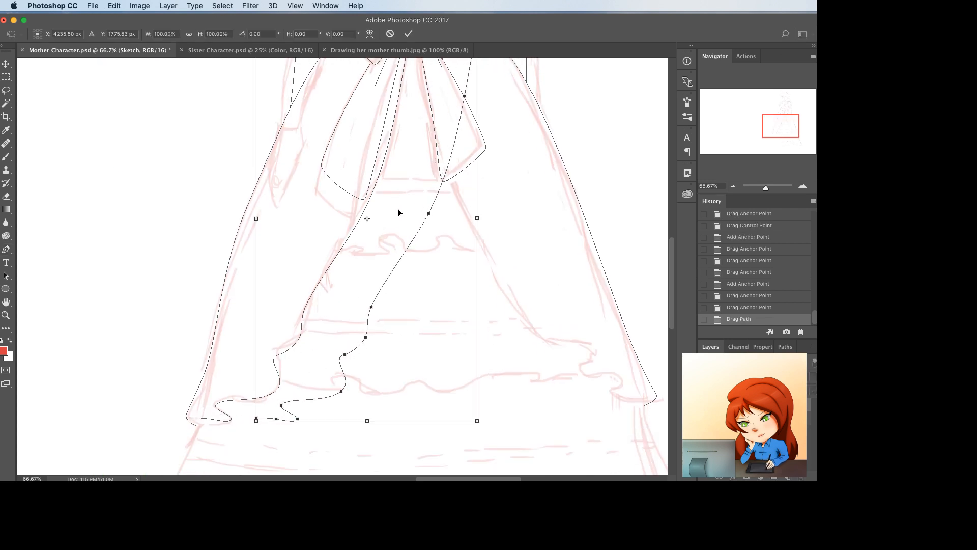
right_click(404, 202)
left_click(456, 329)
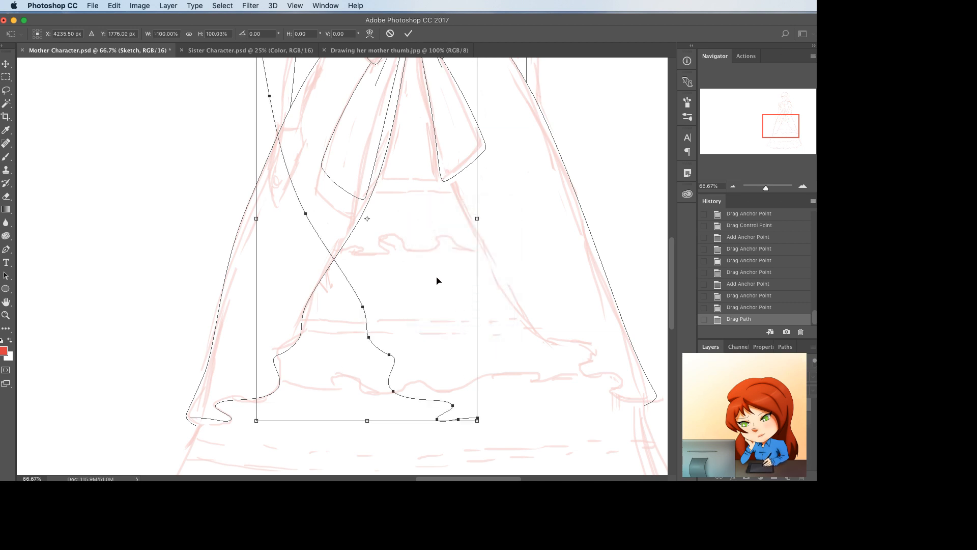
scroll(436, 281, "up", 3)
left_click_drag(407, 264, 554, 268)
key("Return")
scroll(555, 268, "down", 2)
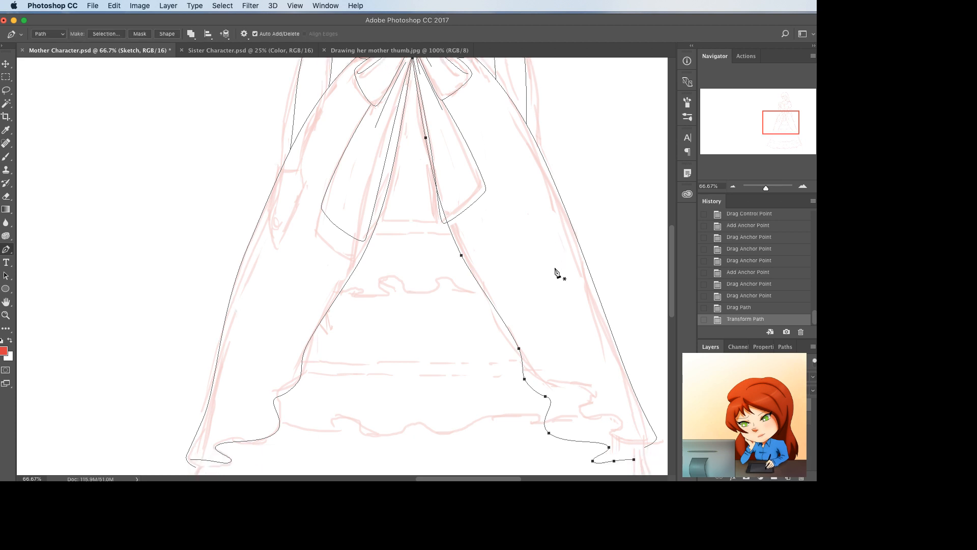
scroll(598, 345, "right", 1)
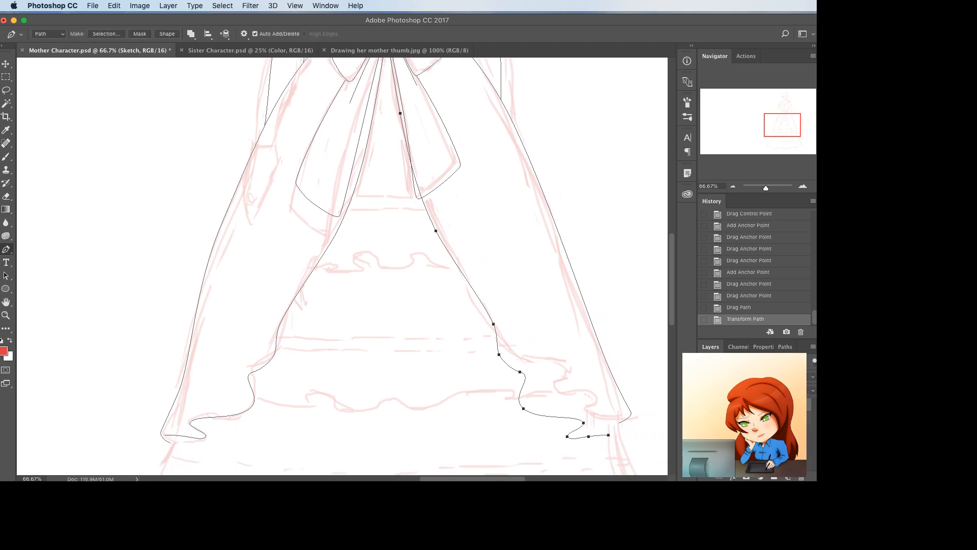
- Hide the sketch and add an anchor point on the mirrored edge where it meets the lower tip of the right bow tail
left_click(703, 405)
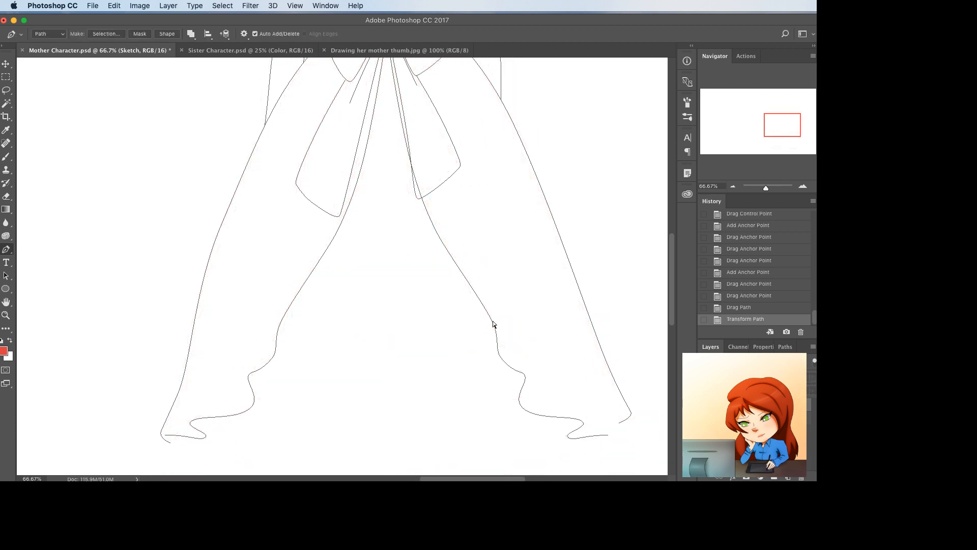
scroll(402, 246, "up", 2)
left_click(420, 254, "super")
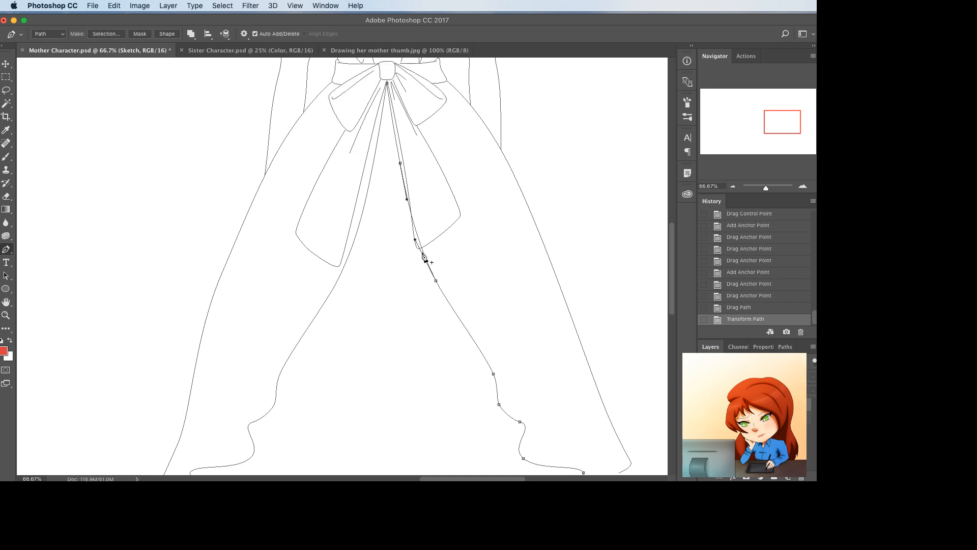
left_click(423, 256)
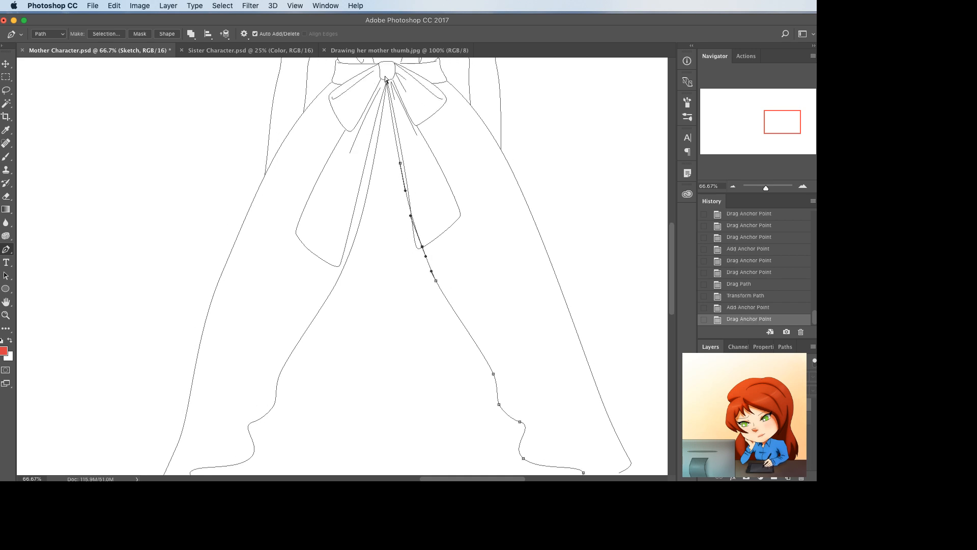
scroll(400, 191, "left", 2)
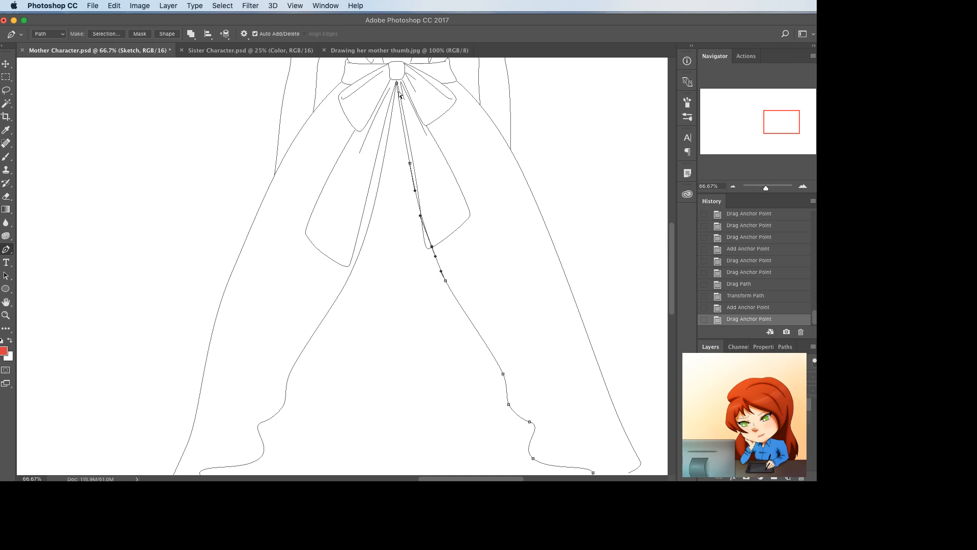
- Delete the part of the mirrored edge overlapping the right bow tail and curve that tail's inner edge slightly inward
left_click(463, 247, "super")
left_click(410, 175, "super")
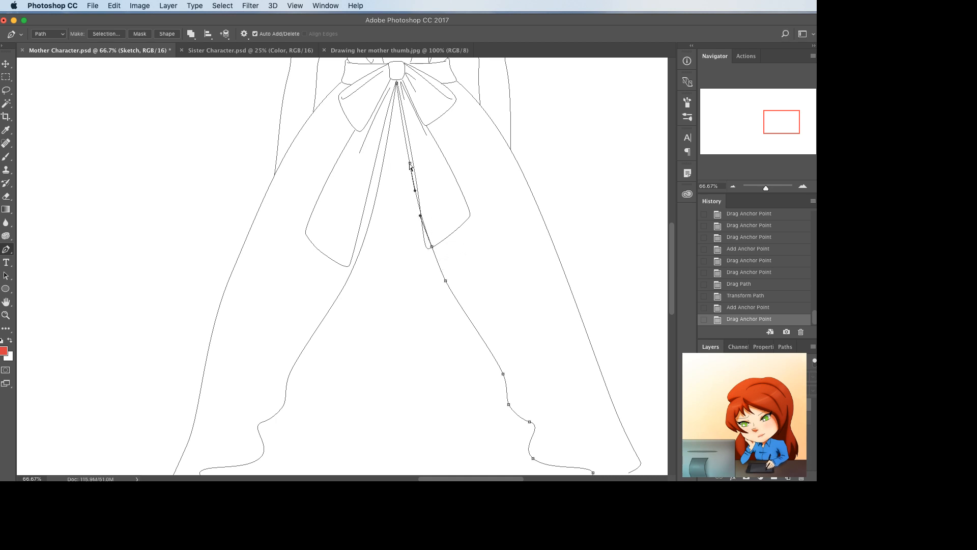
left_click(397, 84, "shift+super")
key("Delete")
scroll(408, 148, "up", 1)
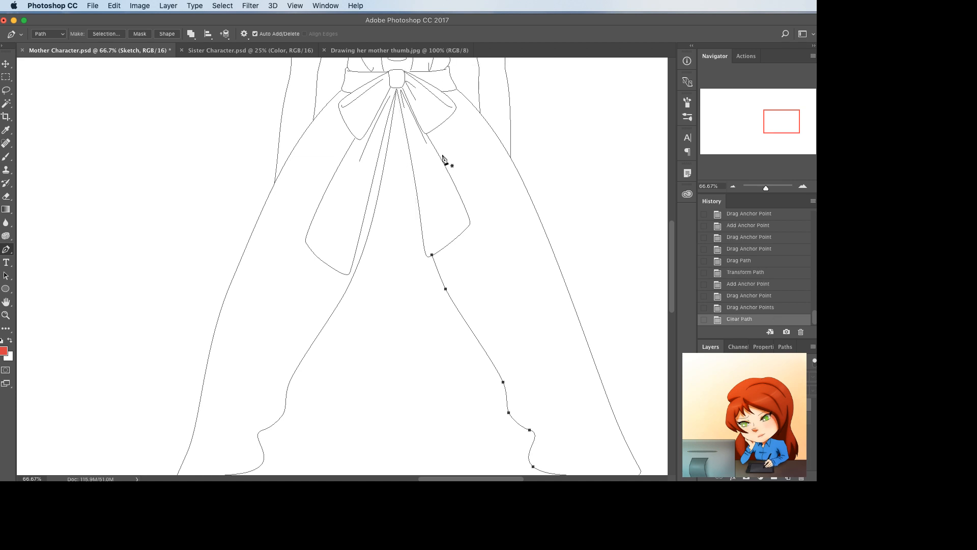
left_click(416, 190, "super")
left_click_drag(415, 190, 410, 192)
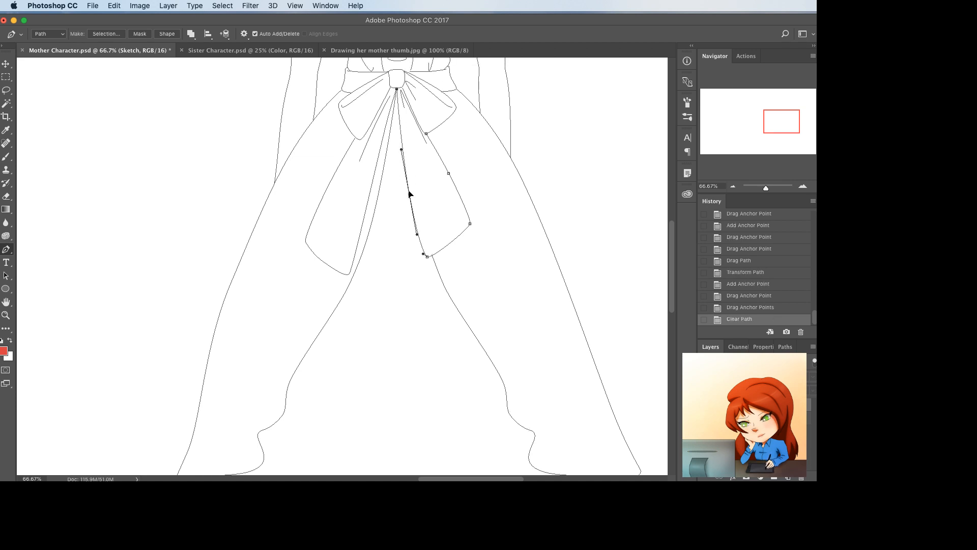
- Reshape the right inner edge's ruffle by moving and adding anchor points so its folds differ from the left side
scroll(458, 180, "down", 5)
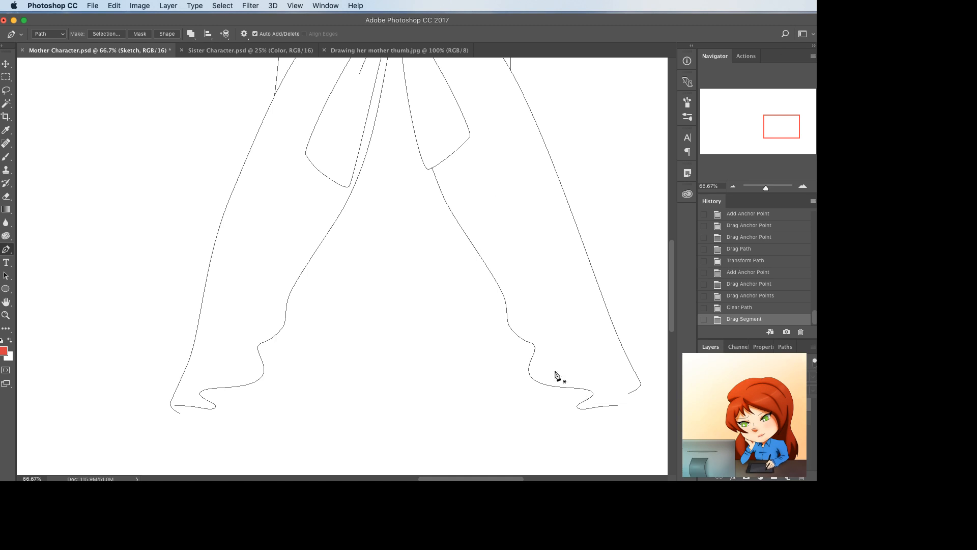
left_click(532, 355, "super")
left_click_drag(508, 322, 525, 306)
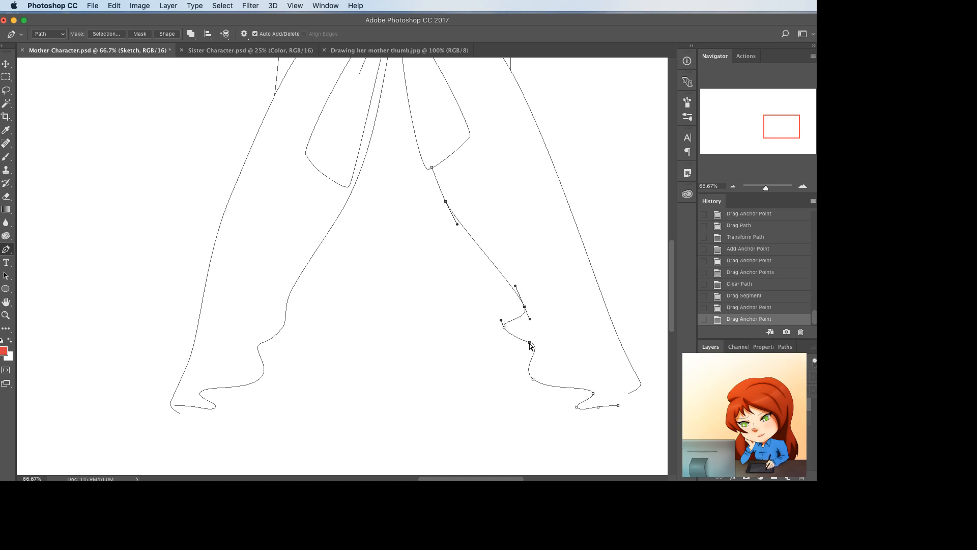
left_click_drag(530, 345, 632, 394)
left_click(551, 386)
left_click(621, 400)
left_click(605, 441, "super")
scroll(602, 435, "left", 1)
scroll(601, 435, "down", 2)
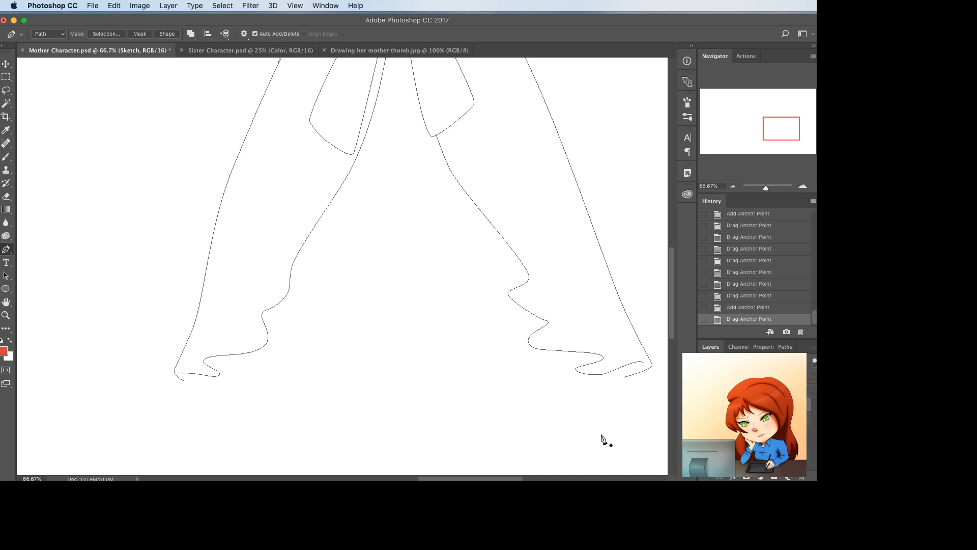
scroll(602, 436, "right", 2)
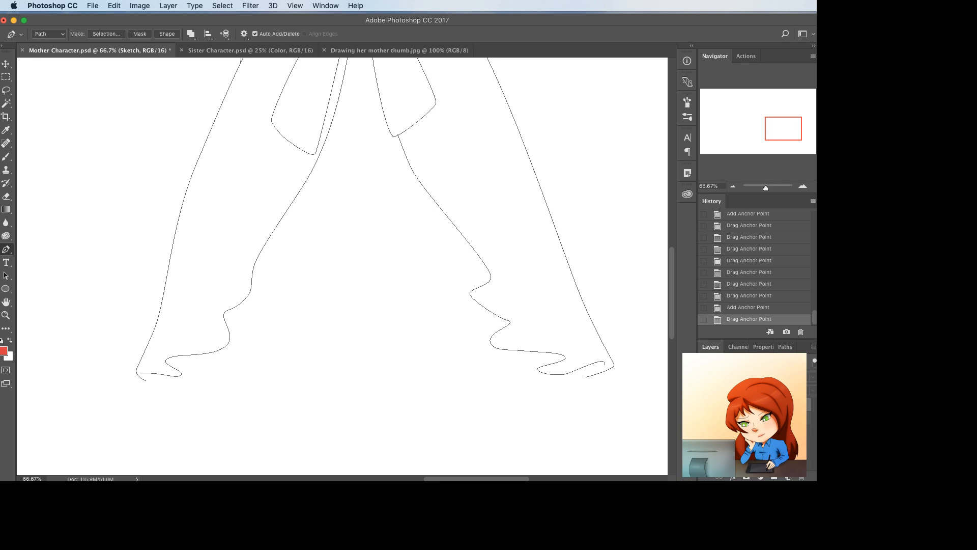
- Show the sketch, outline the lower skirt with straight path segments from the left overskirt hem around to the right one, and save
left_click(704, 404)
scroll(504, 363, "up", 5)
scroll(361, 285, "down", 5)
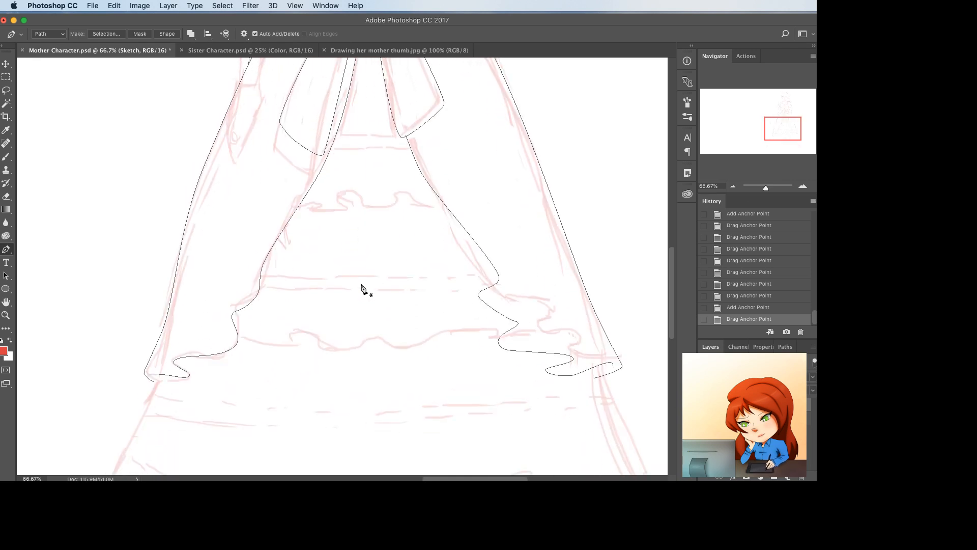
scroll(362, 285, "down", 5)
key("super+minus")
scroll(312, 268, "down", 2)
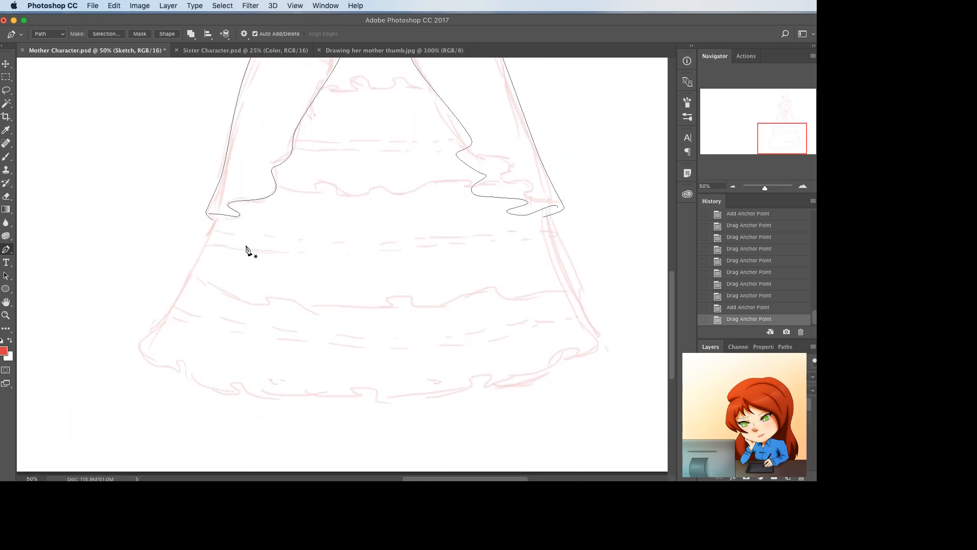
left_click(216, 216)
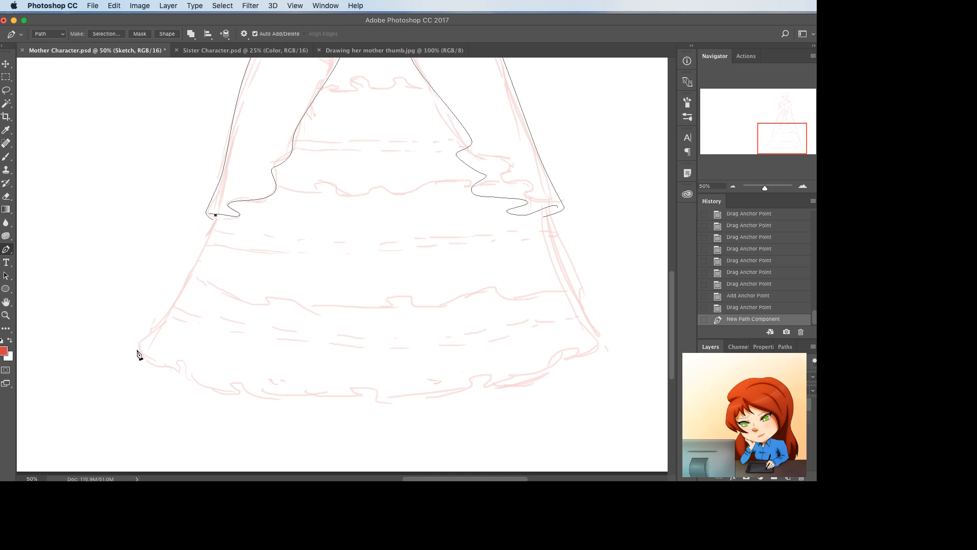
left_click(138, 348)
left_click(596, 350)
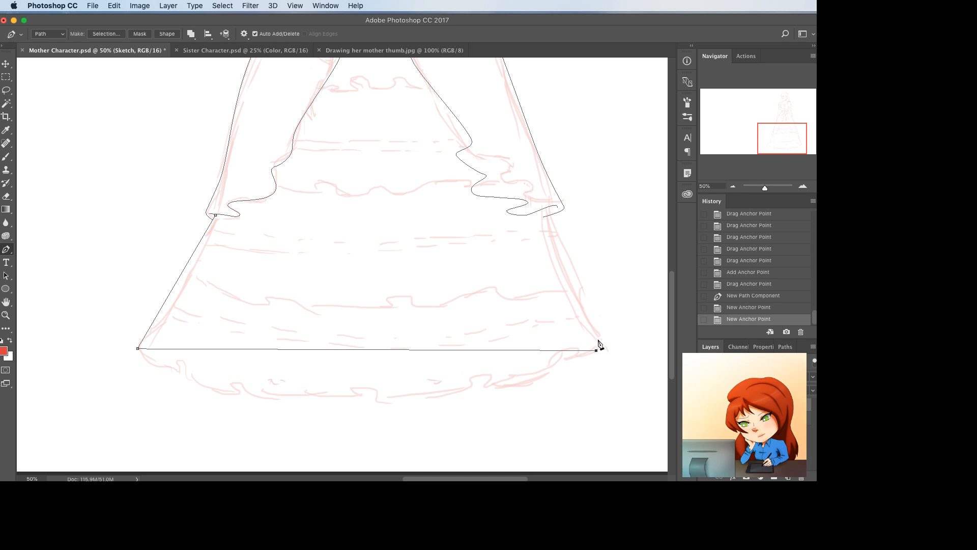
left_click(541, 211)
left_click(541, 211, "super")
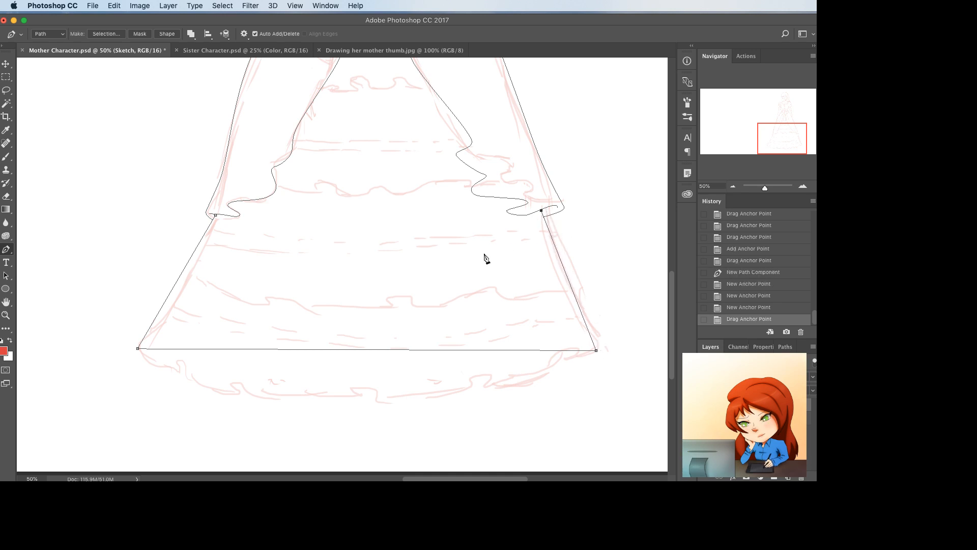
key("super+plus")
key("super+s")
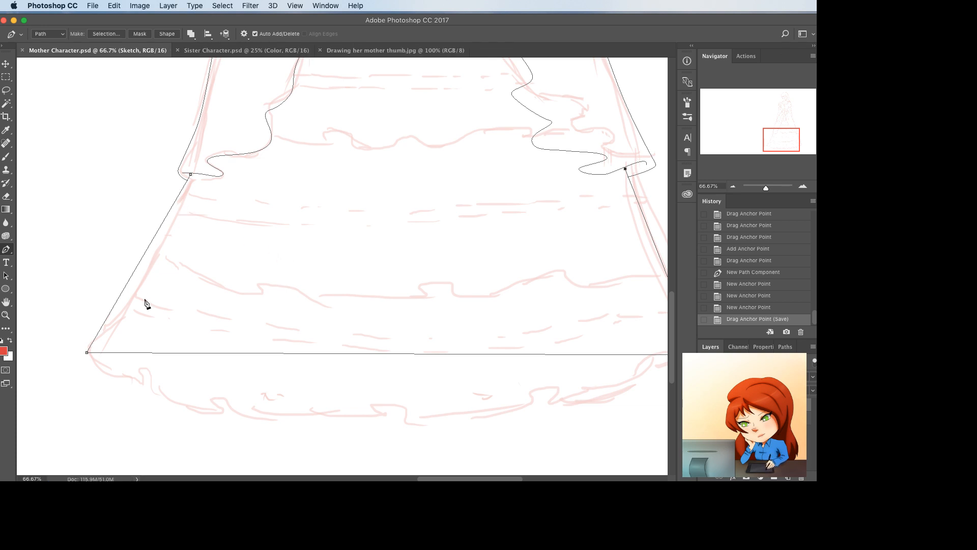
- Curve the lower skirt's left side along the sketch and shape a small rounded fold at its bottom-left corner
left_click_drag(138, 283, 144, 285)
left_click_drag(88, 352, 140, 382)
left_click(106, 329)
left_click(100, 365)
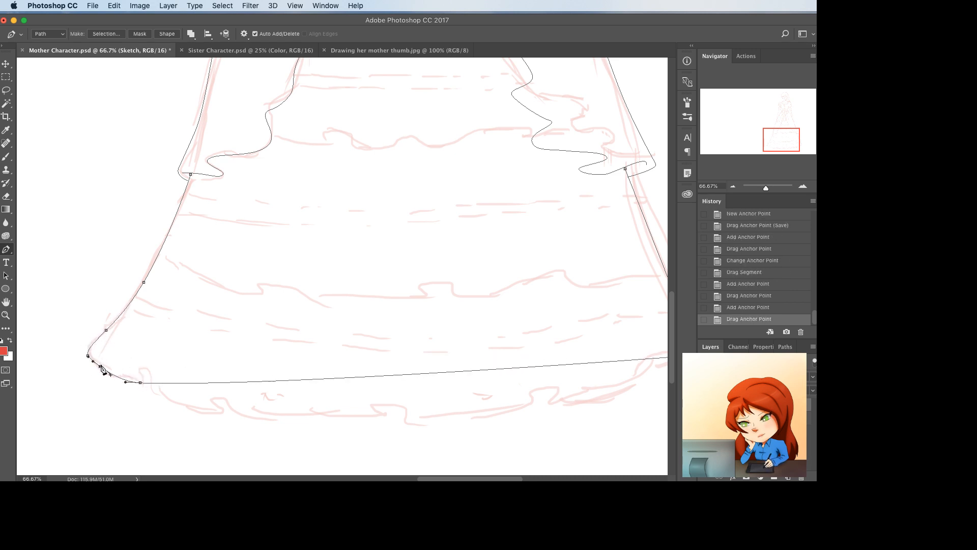
left_click(101, 366, "alt")
left_click(87, 355, "alt")
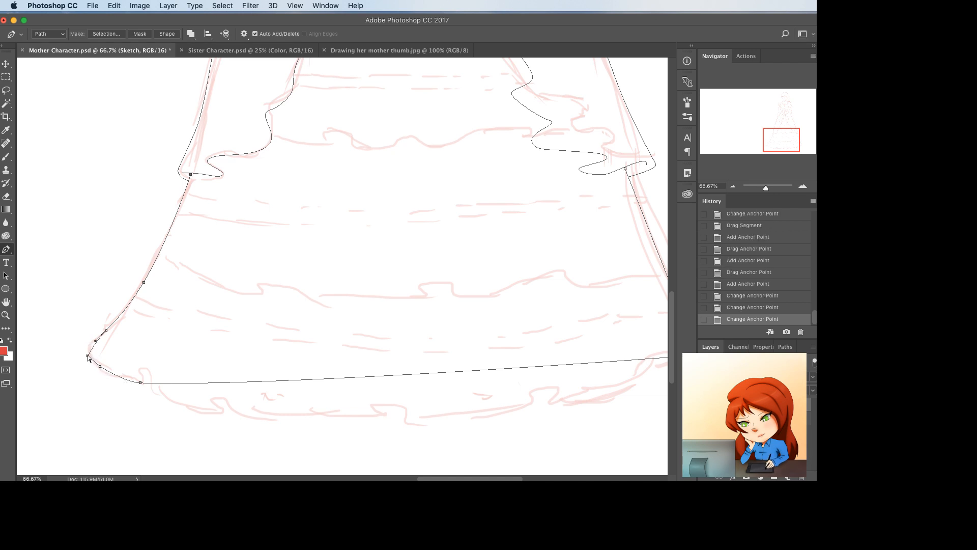
mouse_move(88, 357)
left_mouse_down()
mouse_move(106, 359)
mouse_move(89, 345)
left_mouse_up()
left_click(93, 344)
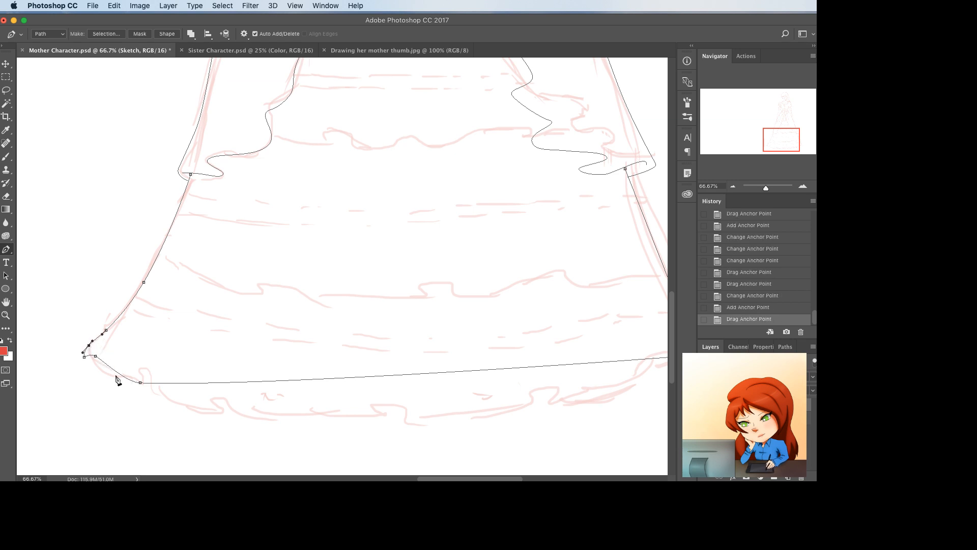
- Pull the skirt's hem down to the sketch and form two small ruffle folds along its left part
left_click_drag(140, 382, 308, 417)
left_click(163, 384)
left_click(178, 375)
left_click(248, 413)
left_click(255, 399)
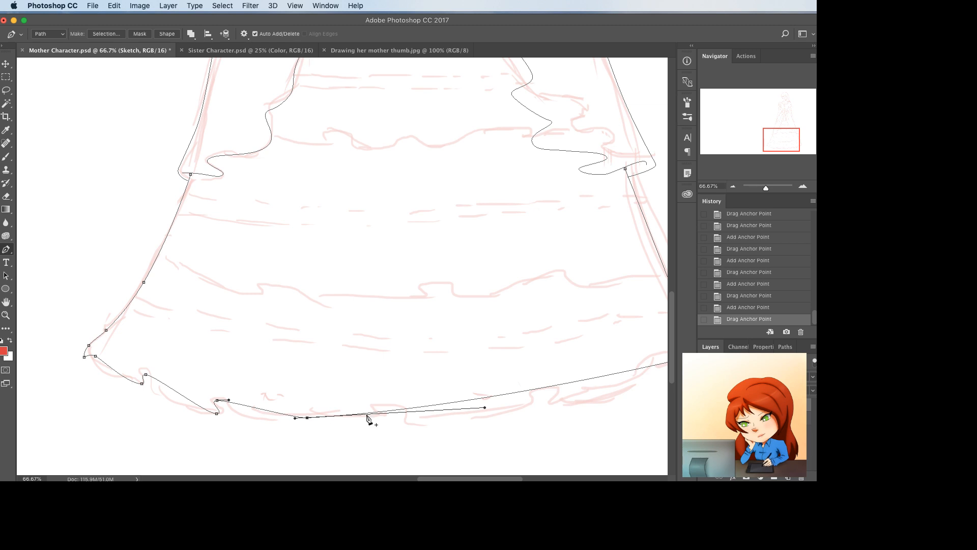
- Undo a stray anchor point and shape the raised ruffle fold in the middle of the skirt's hem
left_click(344, 409)
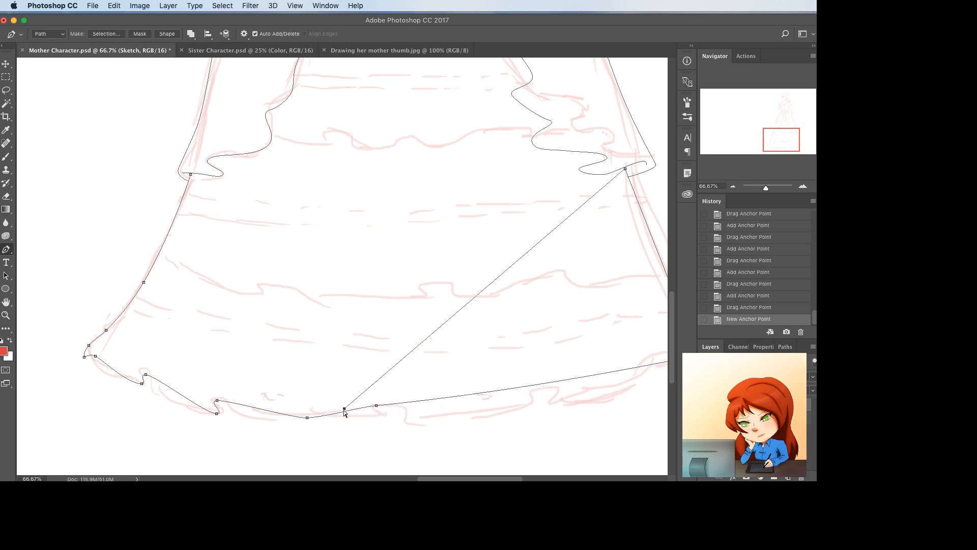
key("super+z")
left_click(343, 411)
left_click_drag(343, 411, 366, 417)
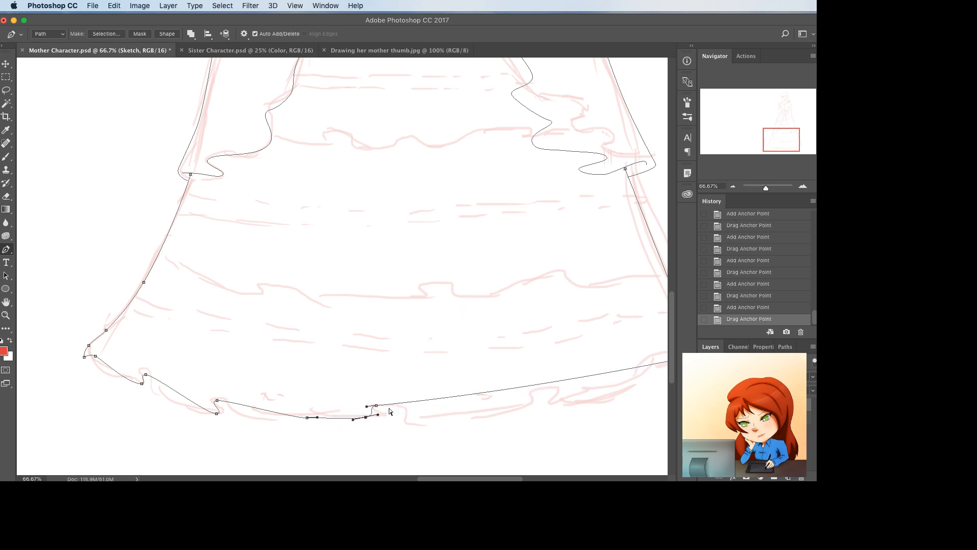
left_click(427, 400)
mouse_move(427, 401)
left_mouse_down()
mouse_move(411, 421)
mouse_move(418, 410)
left_mouse_up()
left_click(402, 414)
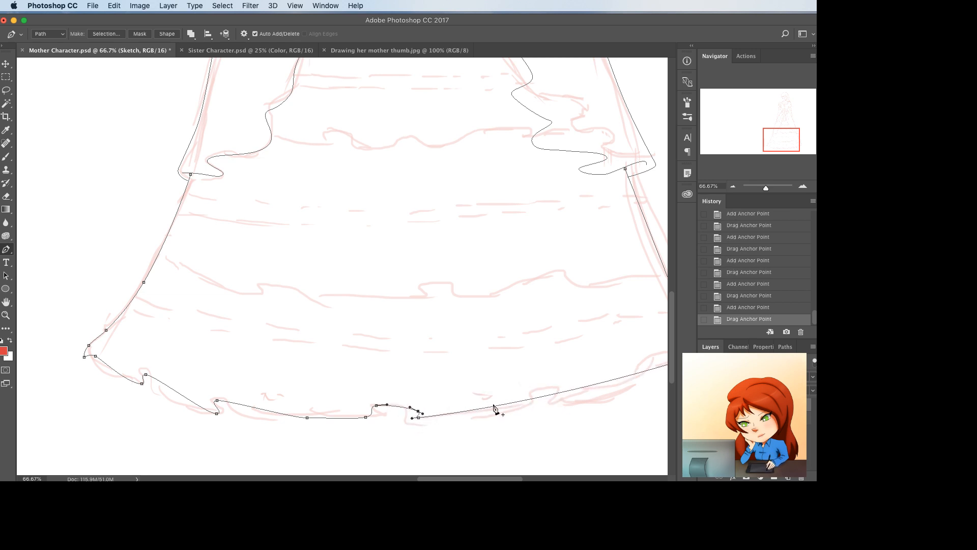
- Form two ruffle folds along the right part of the hem and round the skirt's bottom-right corner
left_click(493, 405)
left_click_drag(493, 405, 599, 321)
scroll(544, 392, "right", 5)
left_click(490, 384)
left_click(493, 396)
left_click(582, 358)
left_click(587, 366)
left_click(601, 336)
left_click(608, 329)
left_click(570, 415, "super")
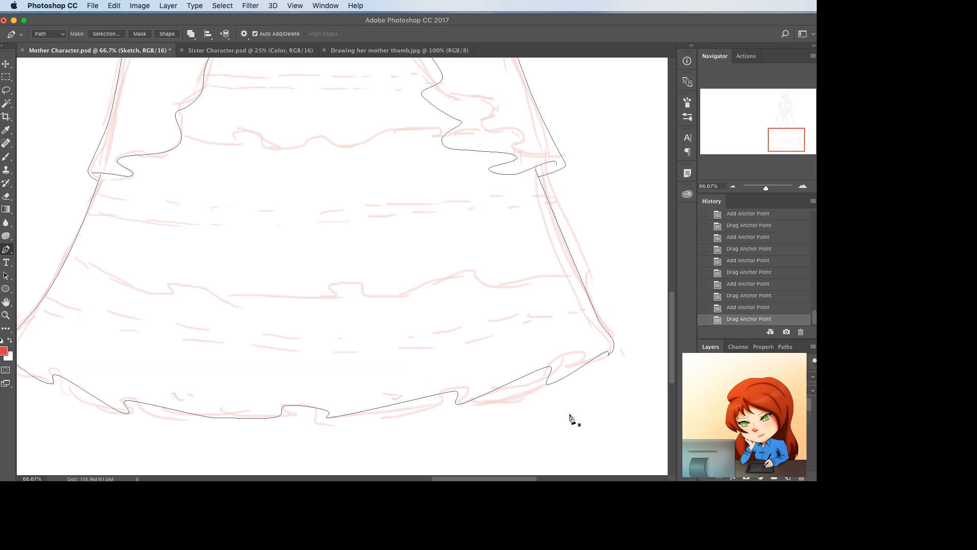
- Hide the sketch layer and reshape the two ruffle folds on the left part of the hem so they curl under
scroll(571, 418, "left", 5)
scroll(571, 418, "up", 1)
left_click(704, 404)
scroll(52, 390, "up", 1)
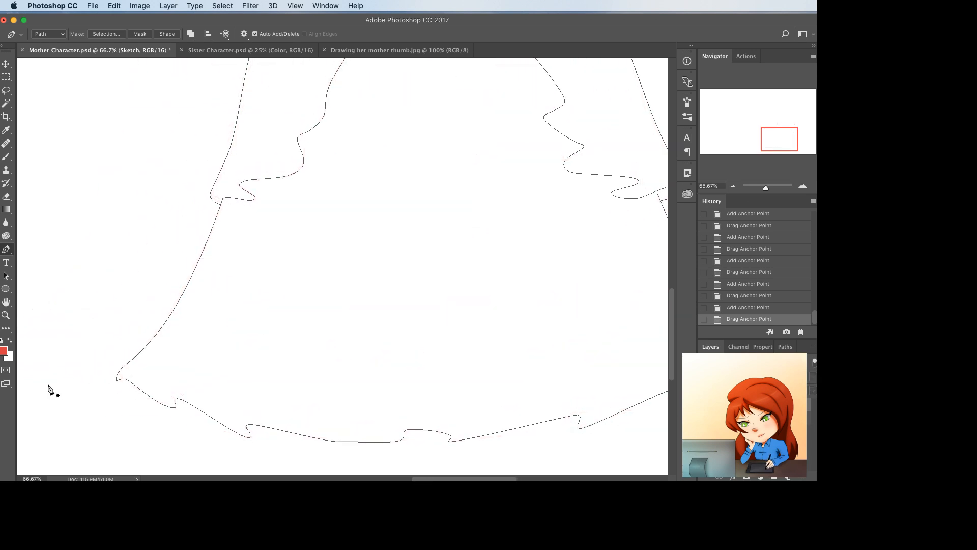
scroll(53, 390, "left", 1)
mouse_move(193, 398)
left_mouse_down()
mouse_move(200, 412)
mouse_move(192, 401)
left_mouse_up()
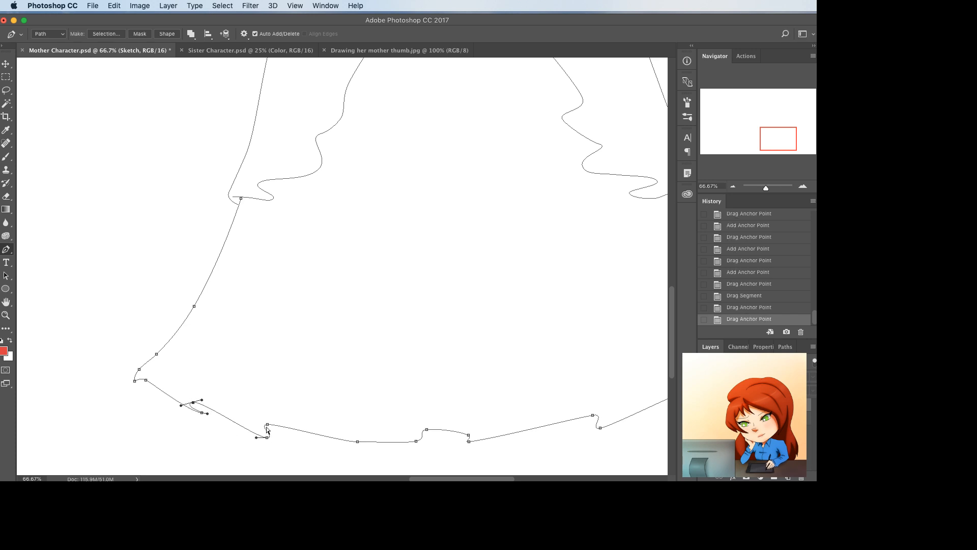
left_click_drag(266, 425, 262, 429)
left_click_drag(266, 437, 279, 420)
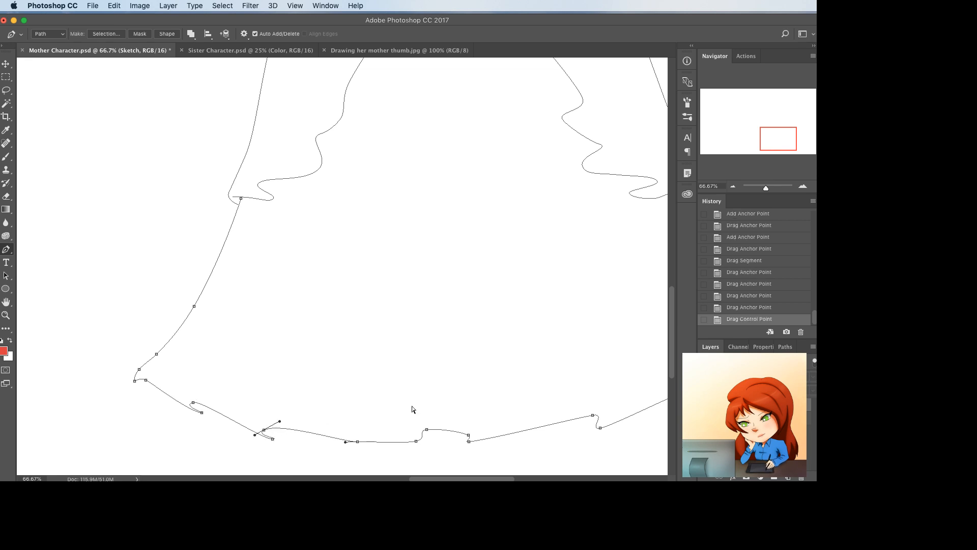
- Round both ends of the raised ruffle fold mid-hem and refine the skirt's bottom-left corner
left_click_drag(427, 429, 410, 434)
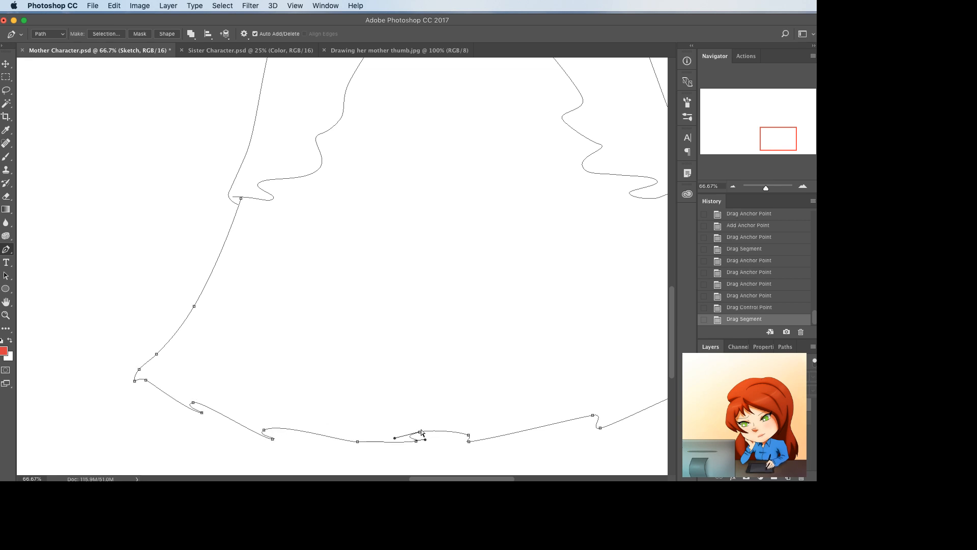
left_click(444, 426, "super")
left_click_drag(470, 437, 464, 429)
left_click(464, 457, "ctrl")
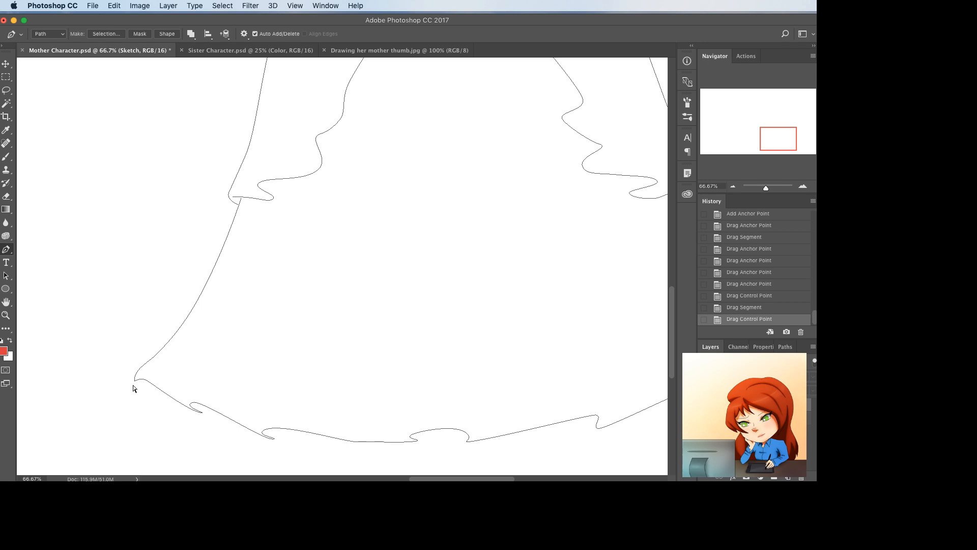
left_click_drag(134, 382, 141, 383)
scroll(182, 402, "right", 5)
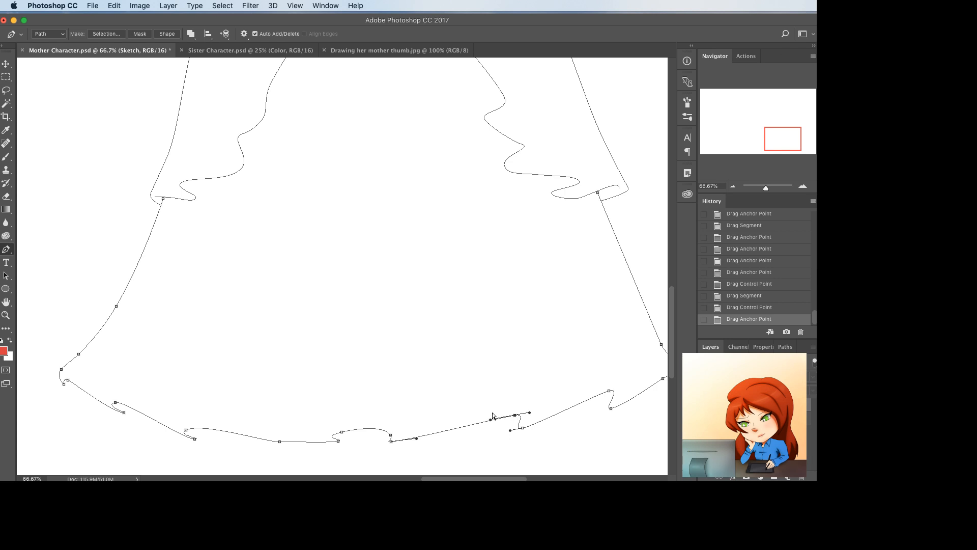
- Reshape the two ruffle folds on the right part of the hem into rounded curls and save the document
left_click_drag(490, 420, 530, 413)
left_click(615, 392, "super")
left_click_drag(623, 386, 583, 390)
left_click(578, 413)
scroll(610, 423, "right", 4)
left_click(568, 394, "super")
left_click(574, 378, "super")
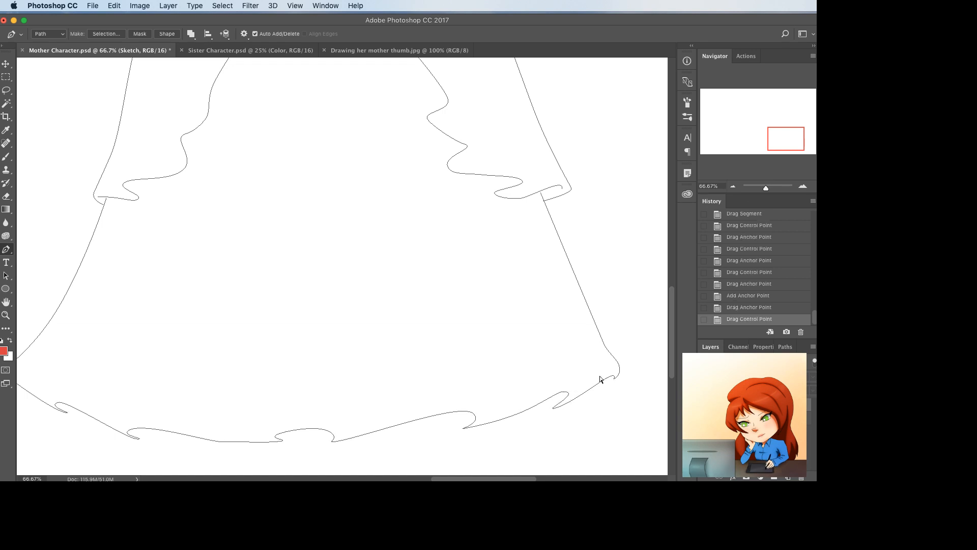
key("super+s")
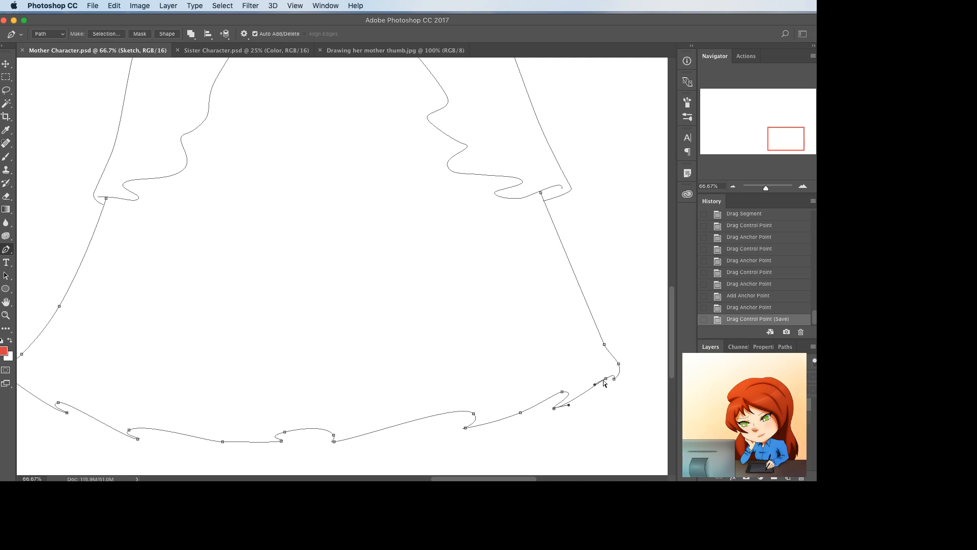
- Sharpen the tip of the rightmost hem fold and curve the hem between it and the bottom-right corner with an added anchor point
left_click_drag(601, 385, 620, 372)
scroll(595, 410, "left", 5)
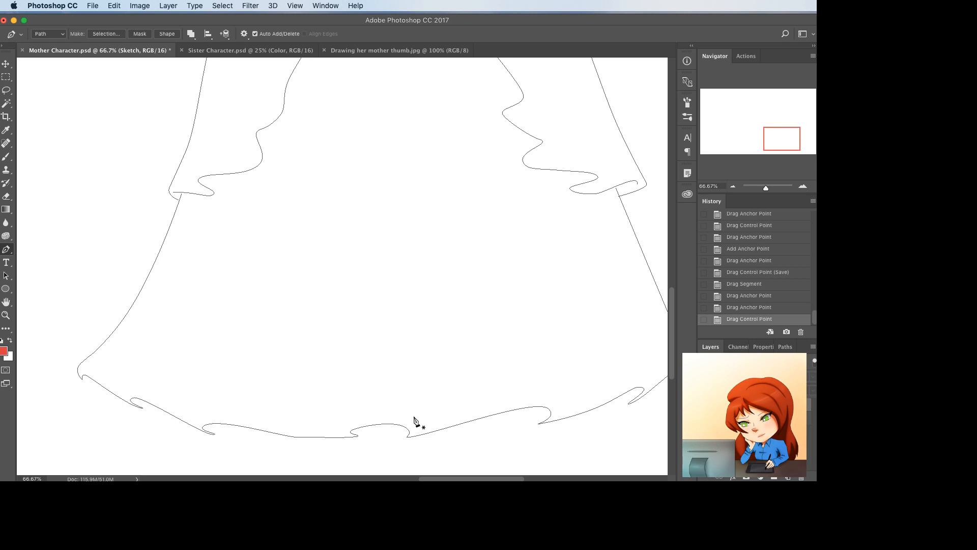
scroll(413, 422, "right", 3)
left_click(578, 403, "alt")
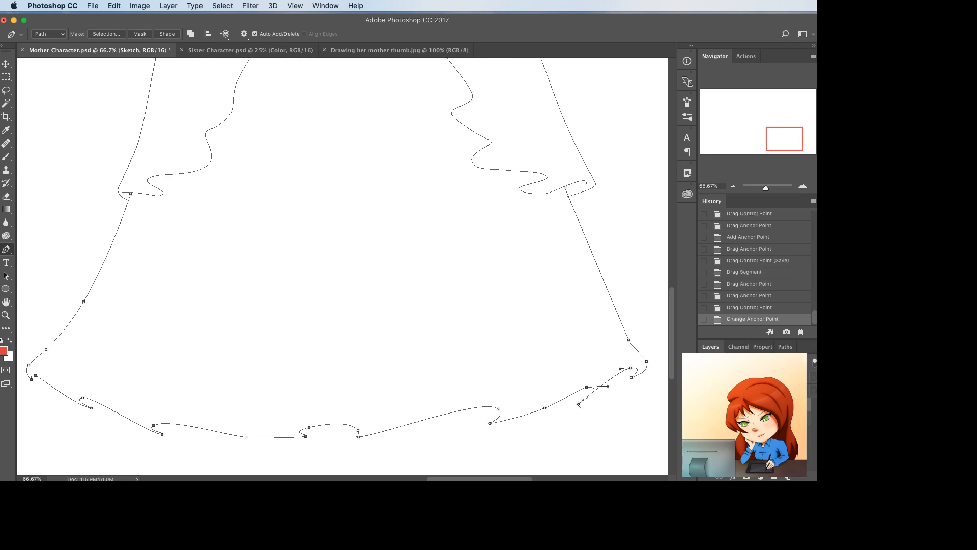
left_click(605, 384)
left_click_drag(604, 383, 611, 385)
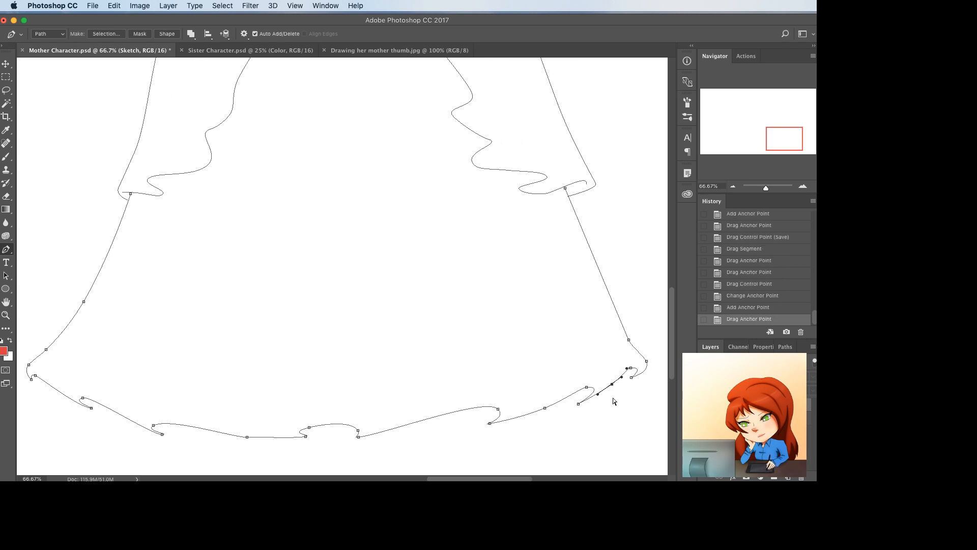
left_click(617, 408, "super")
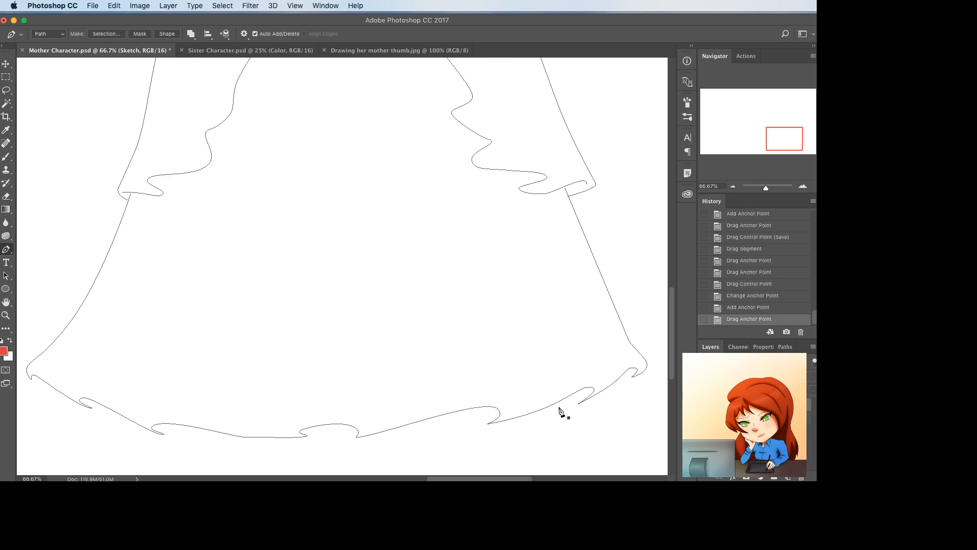
- Try drawing two pleat lines up from the left ruffle folds, bending the first one into a curve
left_click(79, 397)
left_click(121, 281)
left_click_drag(121, 281, 143, 264, "super")
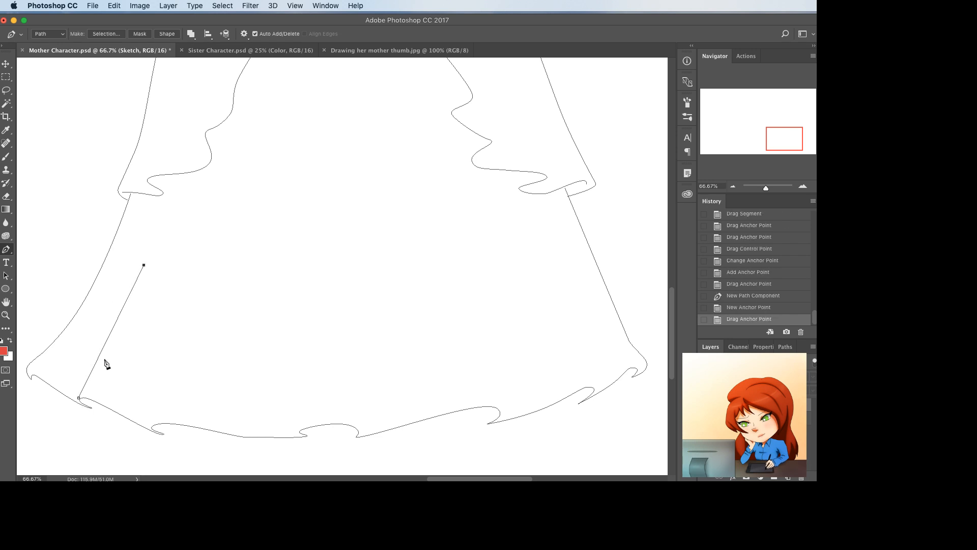
left_click(113, 327)
left_click_drag(113, 327, 116, 332, "super")
left_click(62, 359, "super")
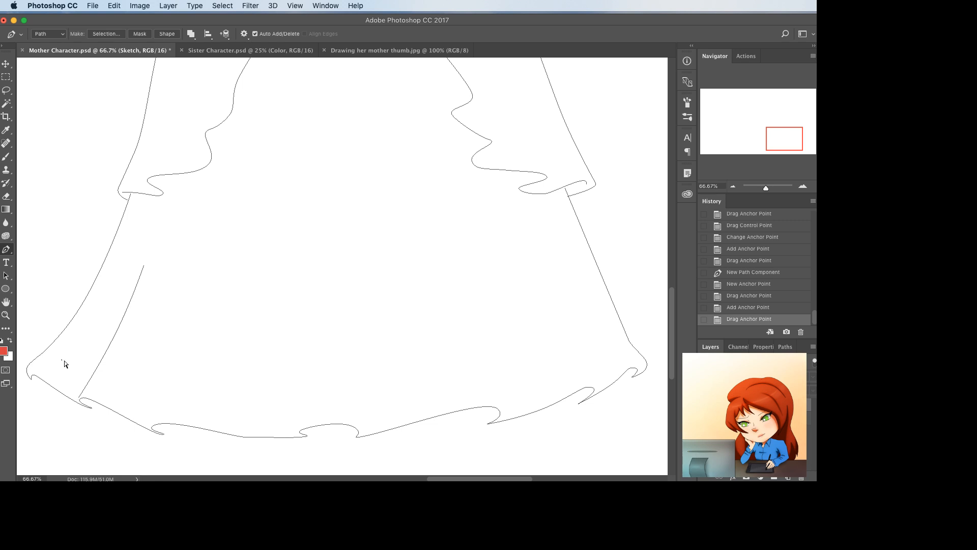
left_click(152, 425)
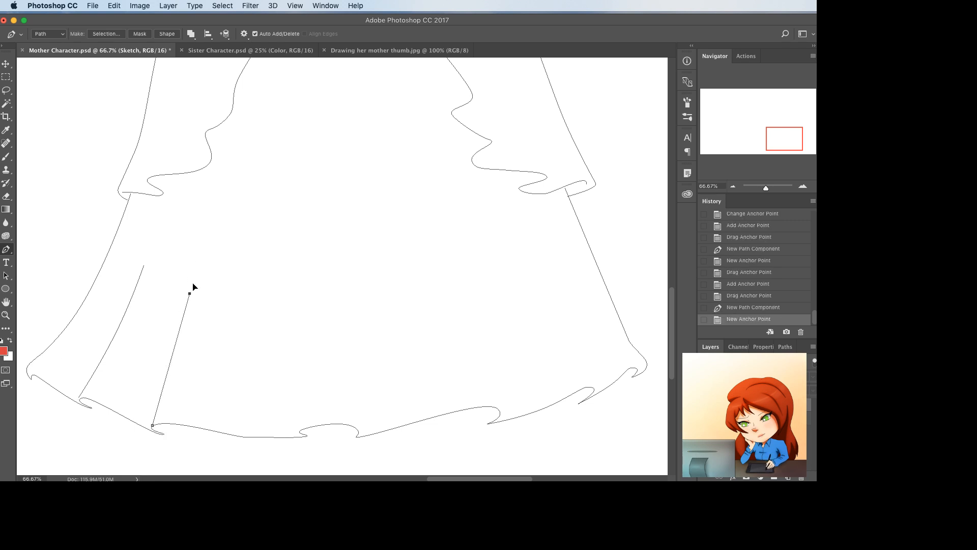
left_click(199, 187)
left_click_drag(199, 186, 206, 189)
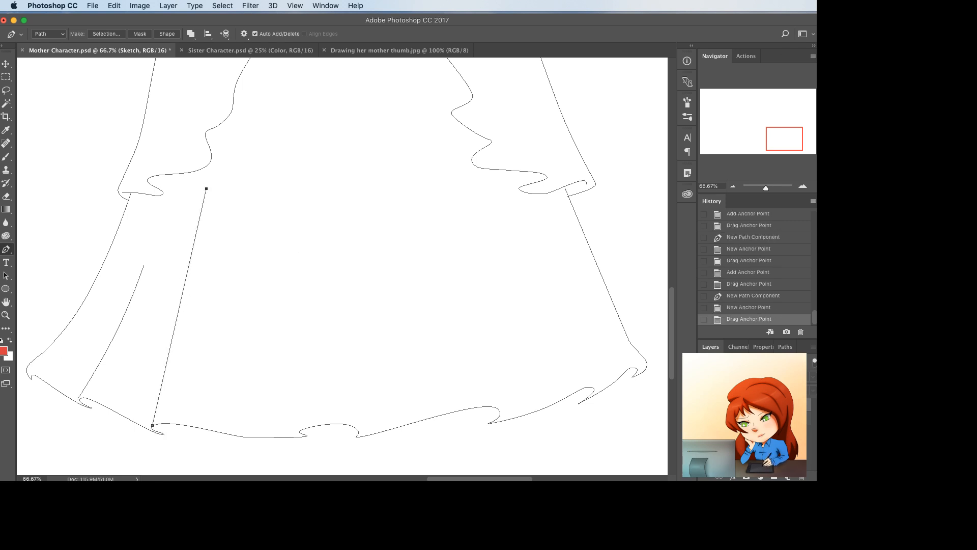
- Show the sketch layer again and delete the two pleat lines above the left ruffle folds
left_click(704, 404)
scroll(360, 351, "up", 3)
scroll(160, 284, "up", 1)
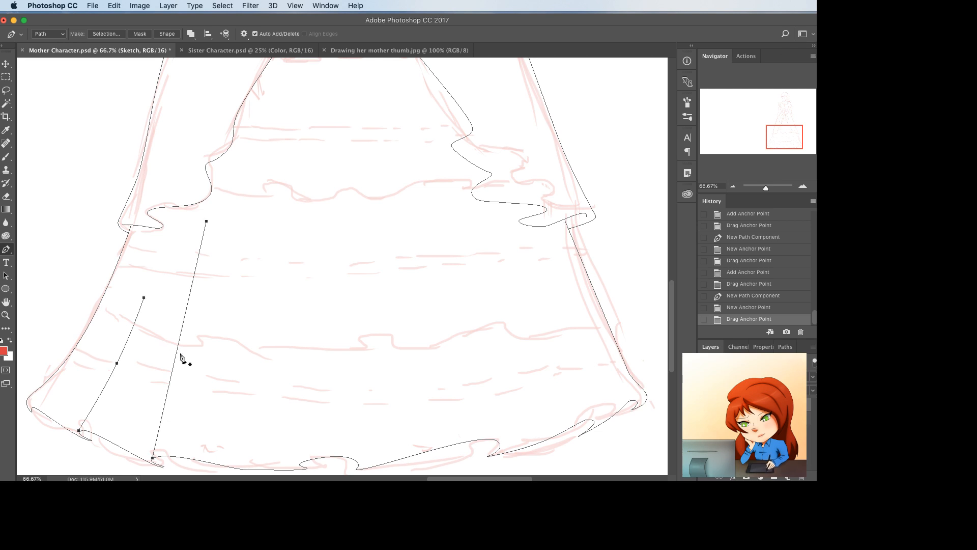
key("BackSpace")
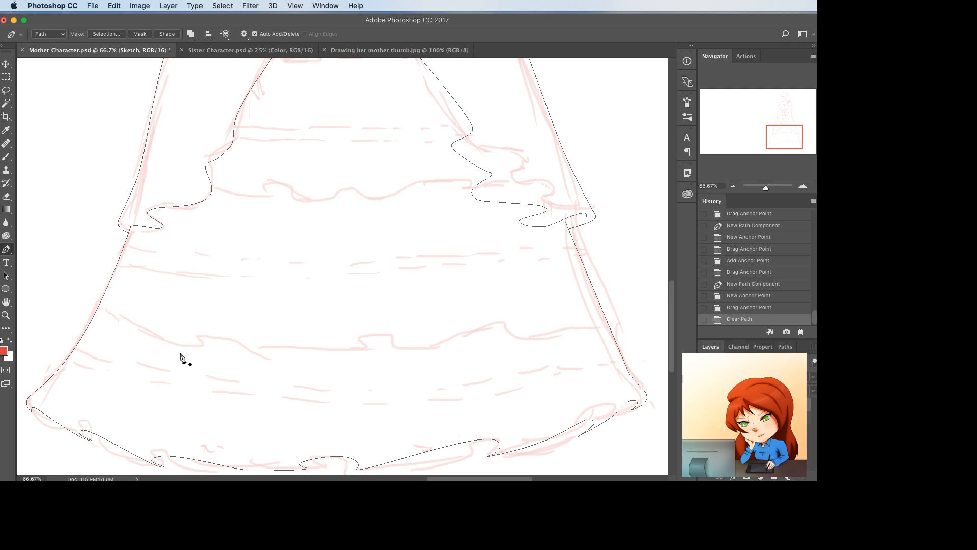
- Draw a trim line across the lower skirt from side to side and curve its left half along the sketch
left_click(72, 351)
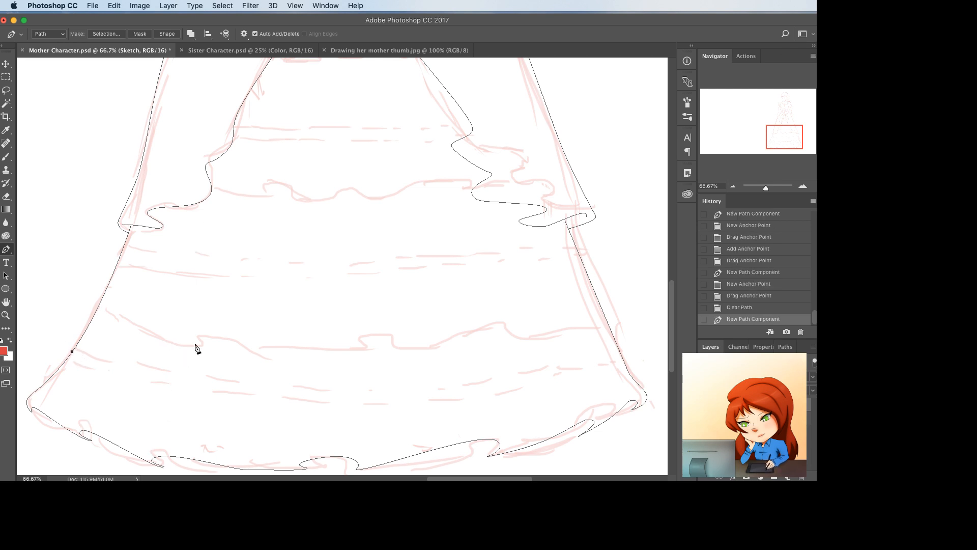
left_click(614, 341)
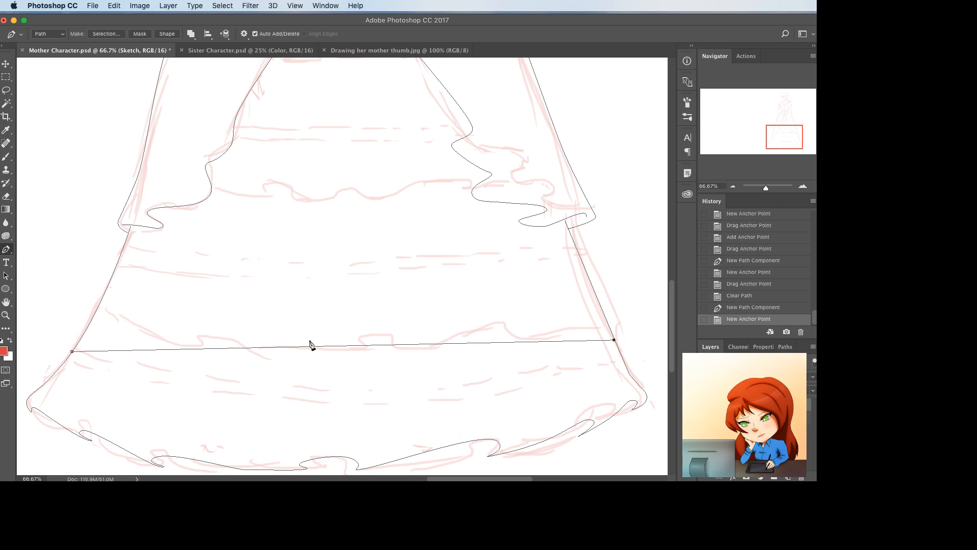
left_click_drag(312, 346, 321, 402)
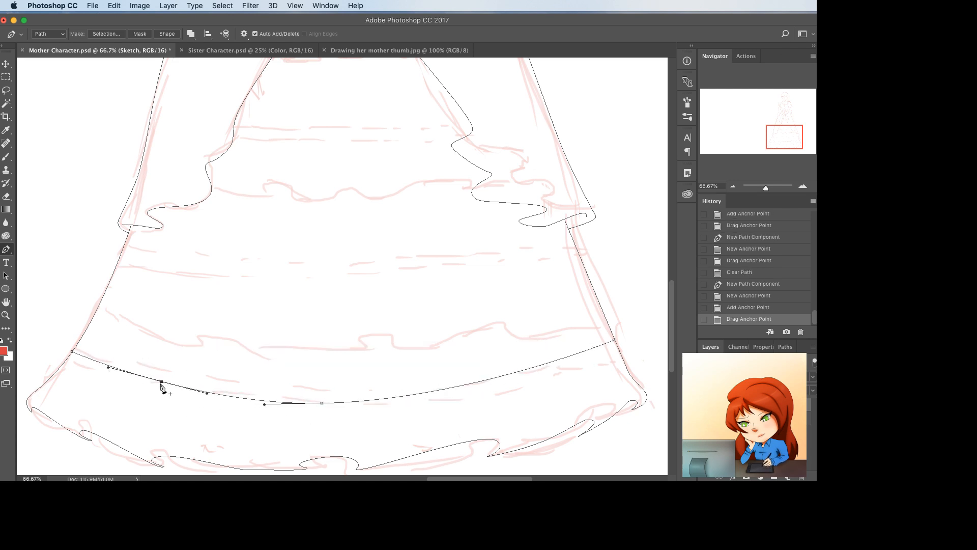
left_click_drag(159, 385, 157, 375)
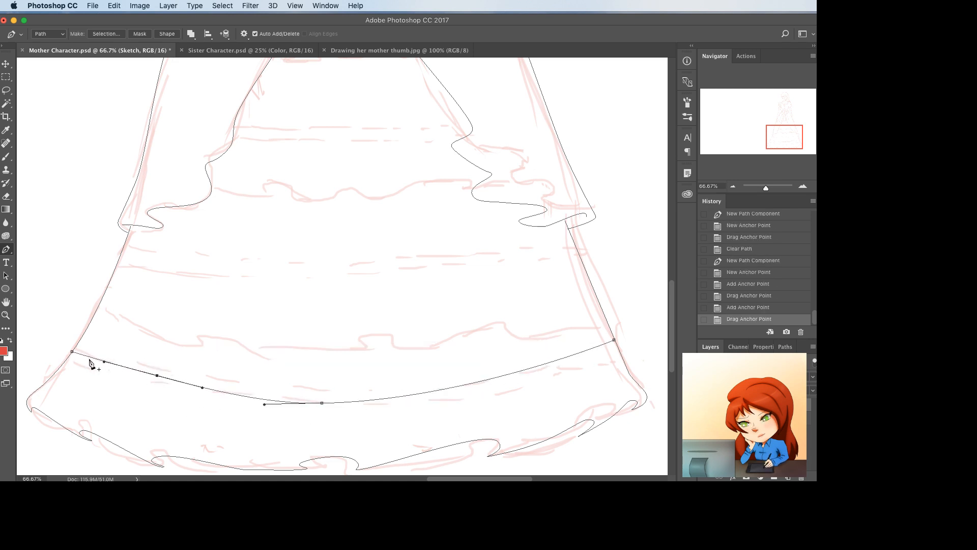
mouse_move(91, 358)
left_mouse_down()
mouse_move(83, 349)
mouse_move(88, 355)
left_mouse_up()
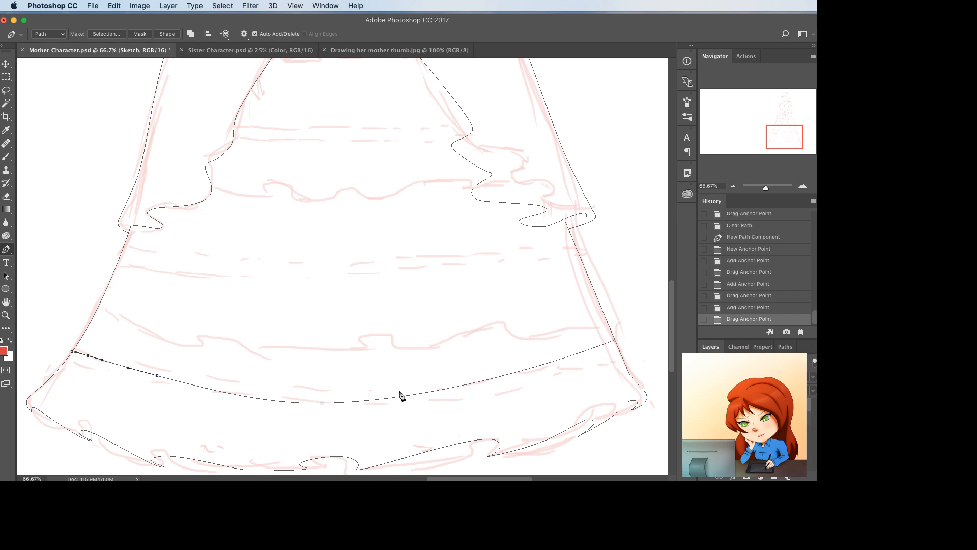
- Shape the right half of the trim line with added anchor points, giving it a slight wave near the skirt's right side
left_click_drag(401, 395, 409, 398)
left_click(501, 381)
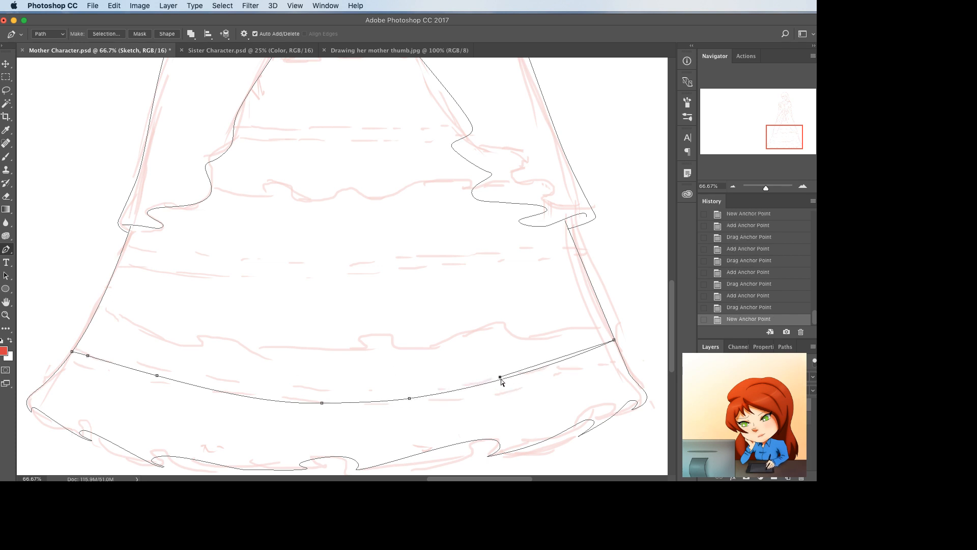
key("super+z")
left_click(501, 379)
left_click_drag(501, 380, 542, 370)
left_click(537, 365)
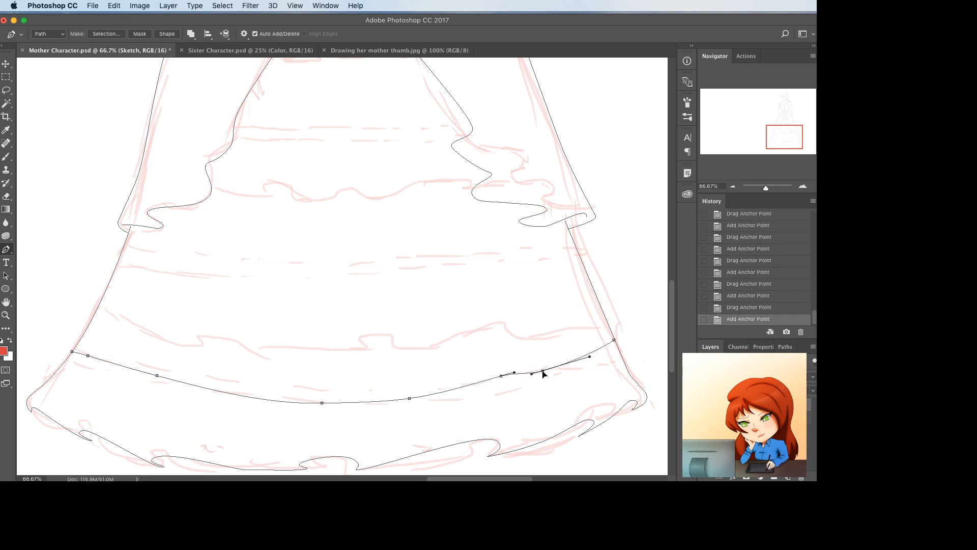
left_click(599, 348)
left_click_drag(599, 348, 601, 344)
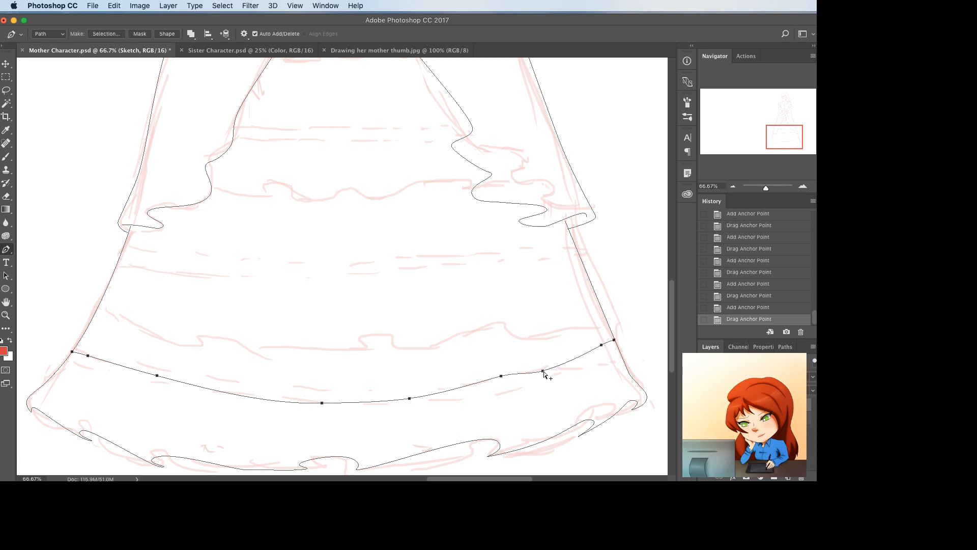
- Duplicate the trim line slightly above the original, add a matching wave on the left, and fit the copy's ends to the skirt's sides
left_click_drag(544, 374, 543, 364)
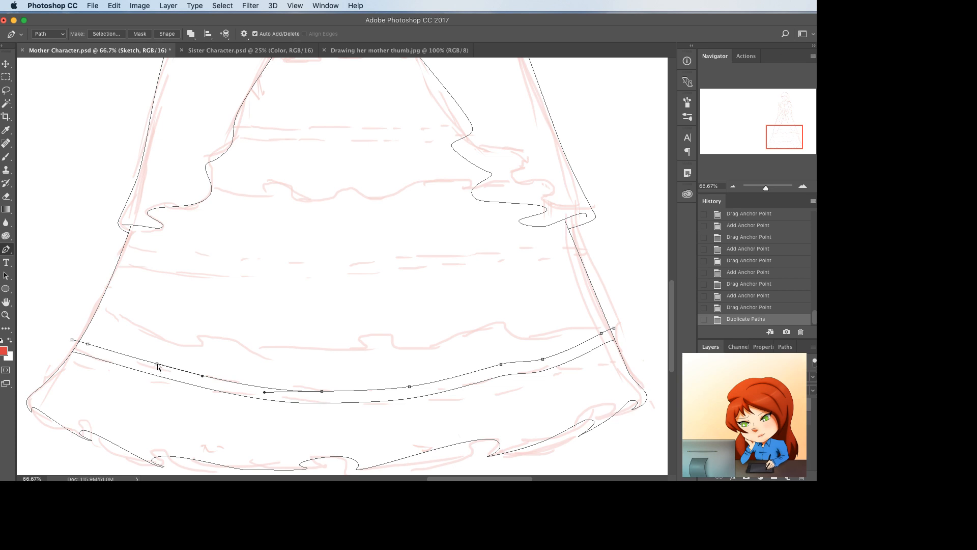
left_click_drag(157, 364, 198, 361)
left_click(108, 360)
left_click(109, 349, "super")
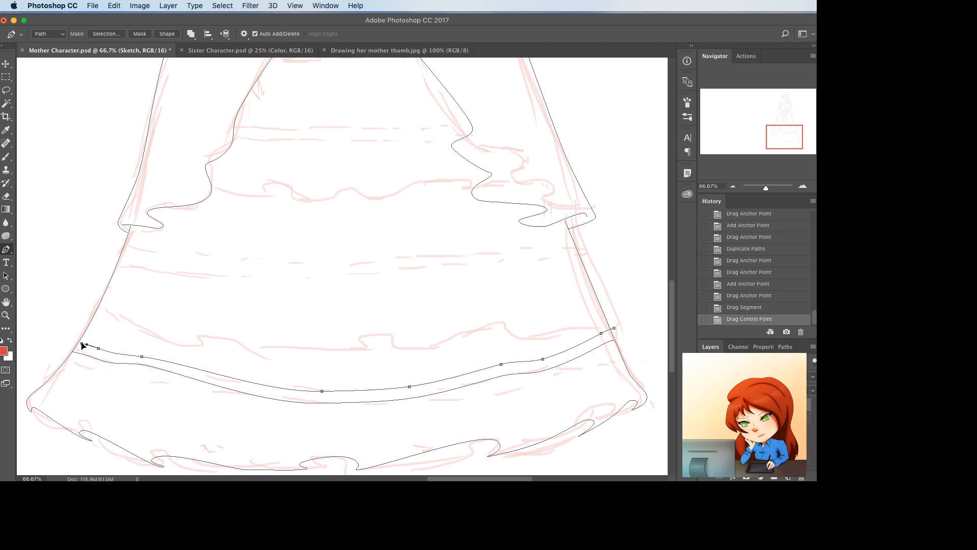
left_click_drag(77, 344, 76, 342)
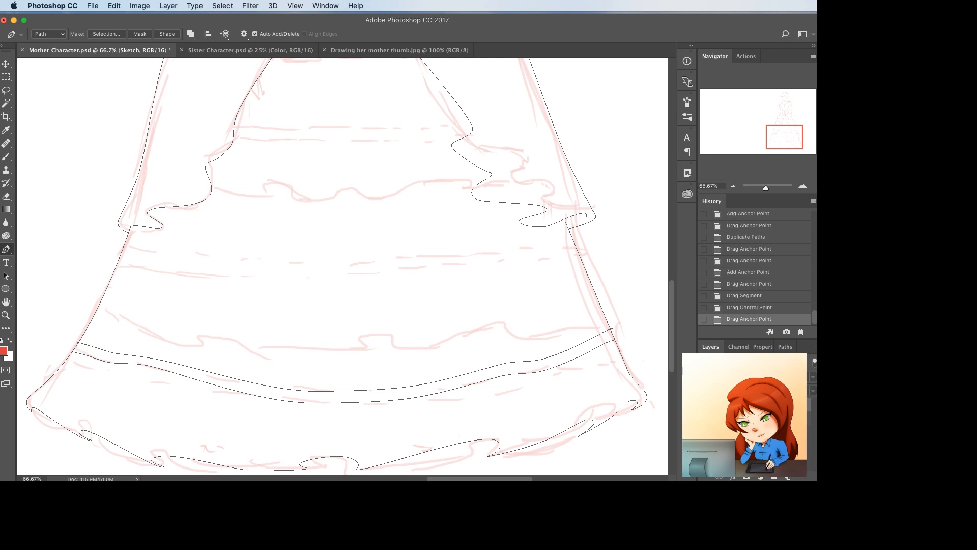
left_click(705, 404)
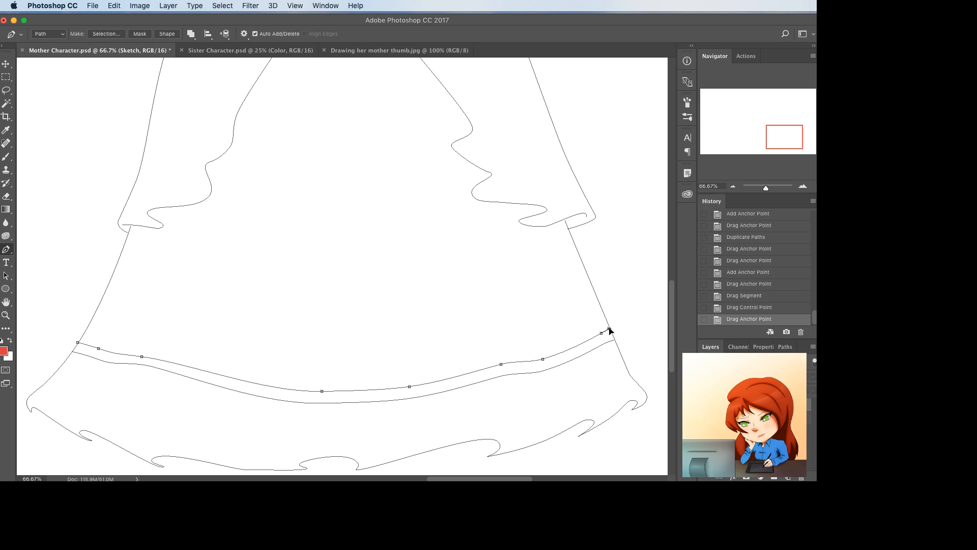
left_click_drag(609, 328, 610, 329)
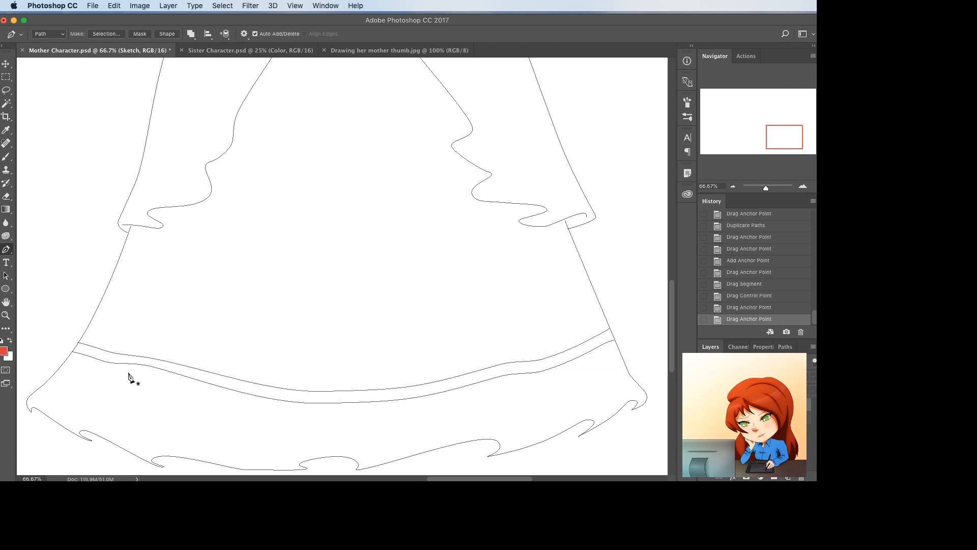
- Show the sketch again and remove the skirt's side outline segments between the upper ruffle and the double trim line on both sides
key("super+comma")
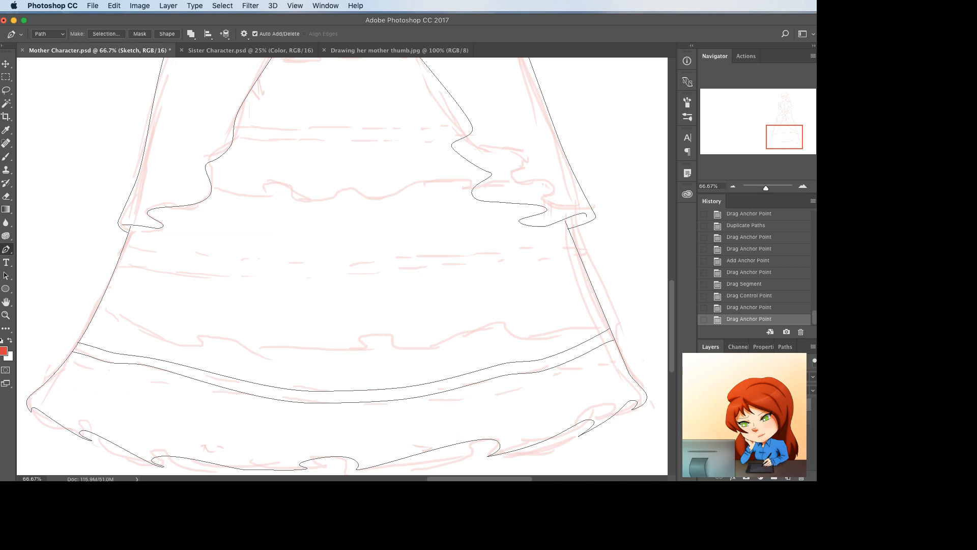
scroll(641, 424, "left", 2)
scroll(351, 338, "up", 3)
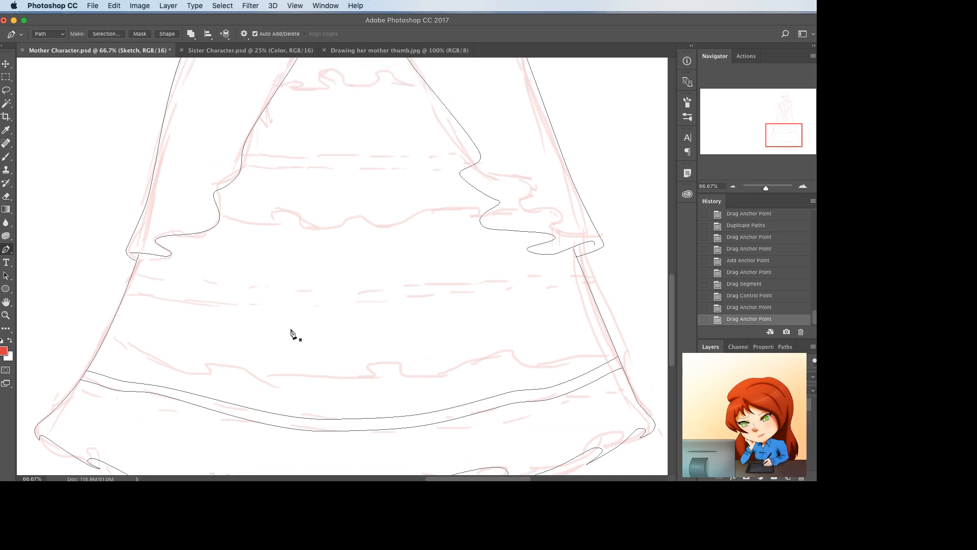
left_click(105, 336)
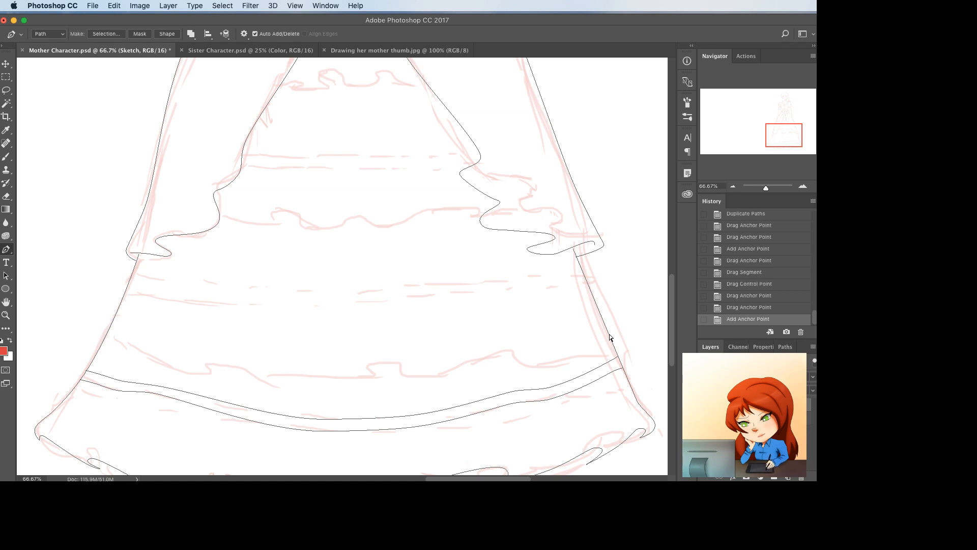
left_click(592, 305)
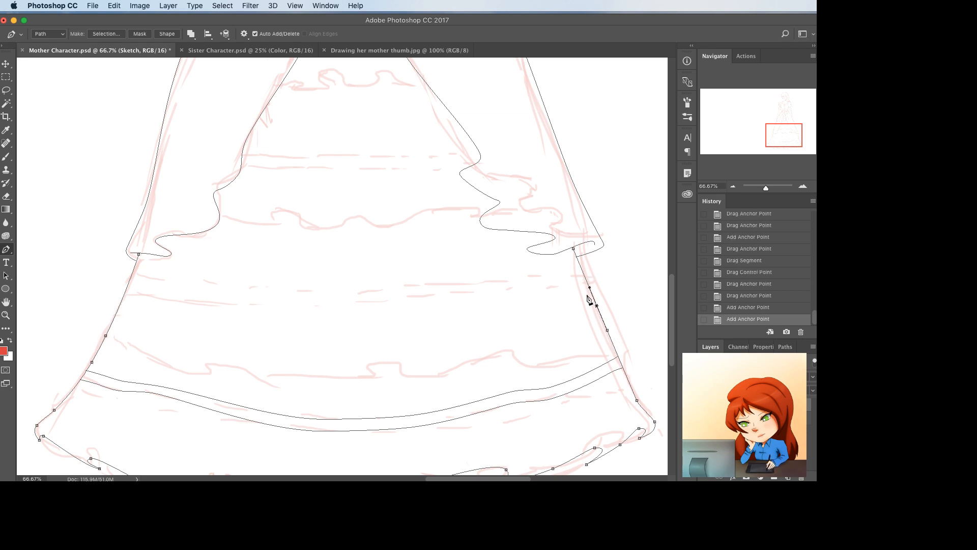
key("BackSpace")
left_click(120, 296, "ctrl")
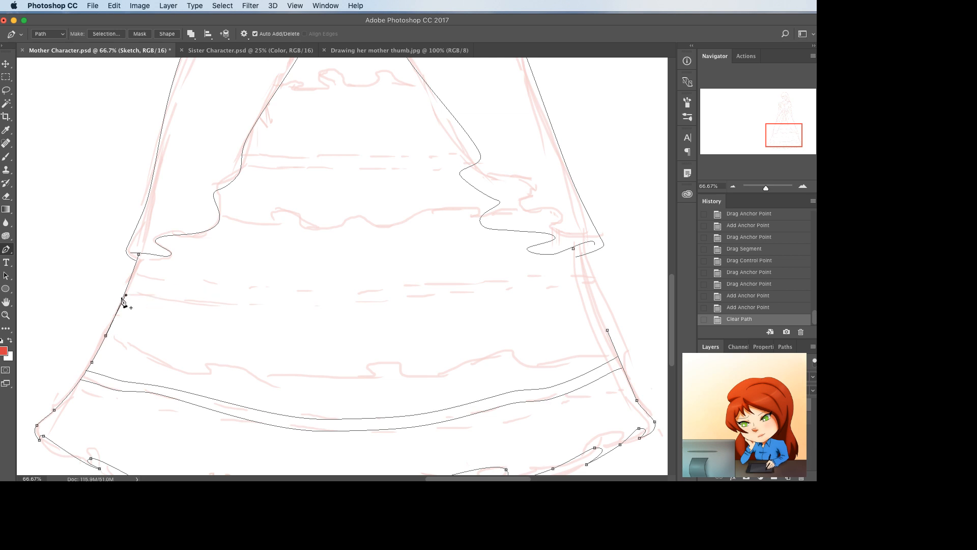
key("BackSpace")
- Redraw the skirt's left side below the upper ruffle as a curve flaring outward into a rounded tier corner, and save the document
left_click(138, 254)
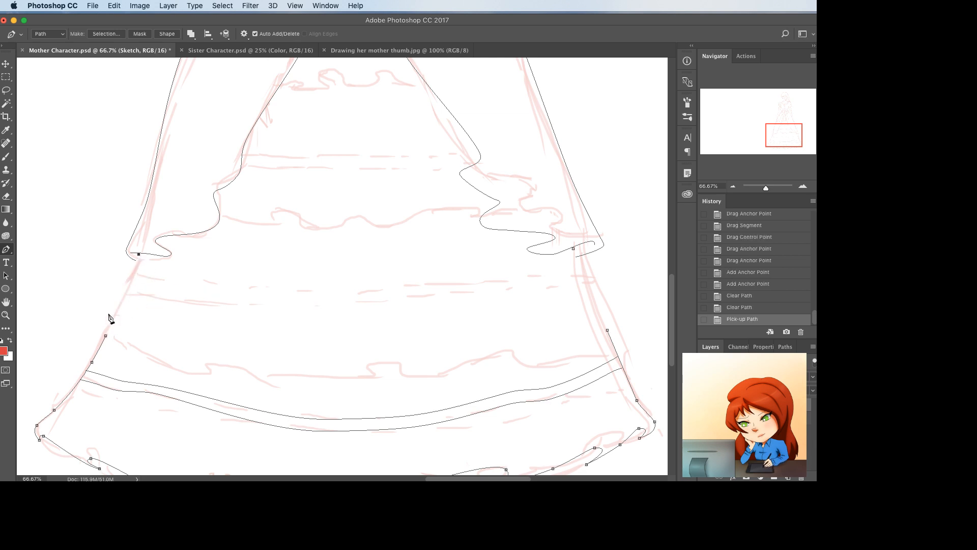
left_click(95, 321)
left_click(105, 336)
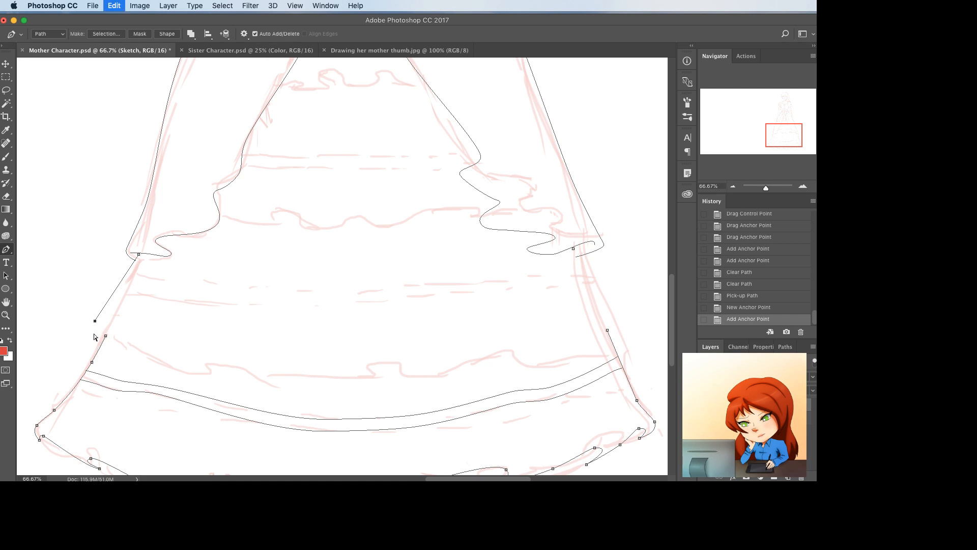
mouse_move(95, 321)
left_mouse_down()
mouse_move(91, 330)
mouse_move(113, 310)
mouse_move(108, 316)
left_mouse_up()
left_click(94, 321, "alt")
left_click(102, 316)
key("super+s")
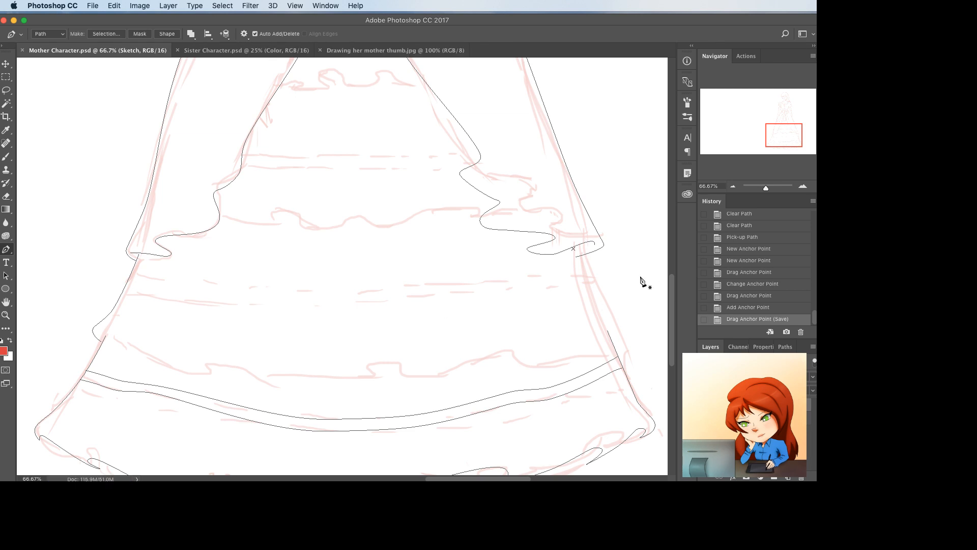
- Draw the matching flared tier edge on the skirt's right side and curve it back in to the lower outline
left_click(573, 249)
left_click(628, 327)
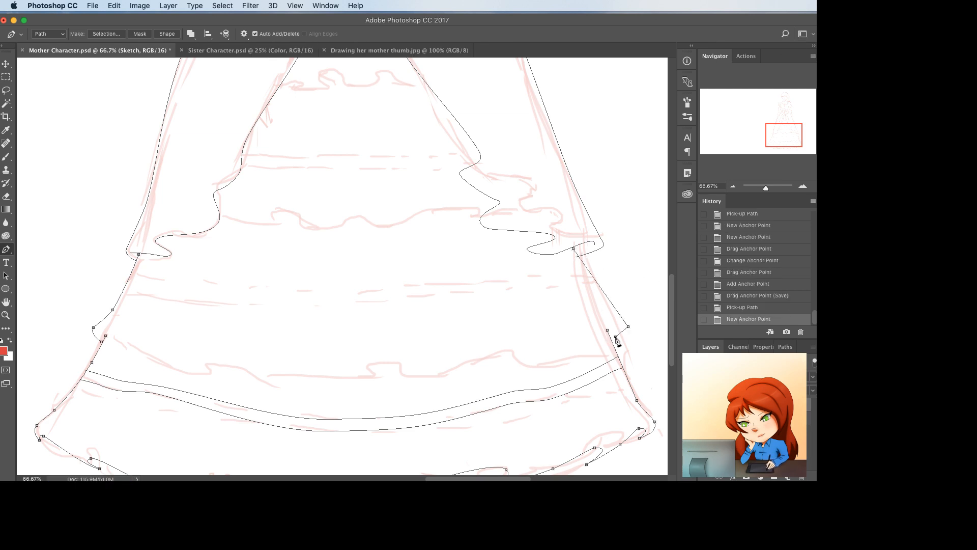
mouse_move(609, 335)
left_mouse_down()
mouse_move(631, 330)
mouse_move(624, 317)
mouse_move(625, 326)
left_mouse_up()
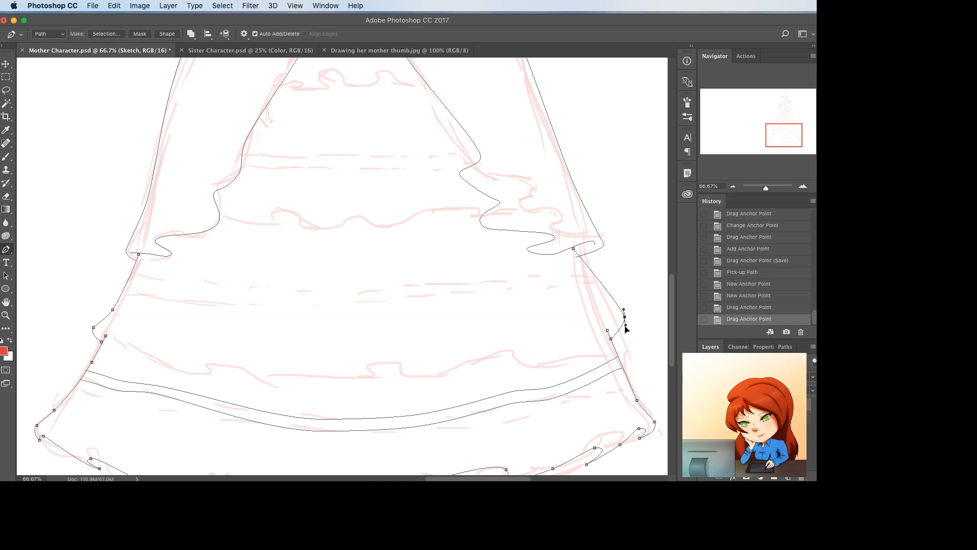
left_click(593, 273)
left_click_drag(593, 273, 592, 279)
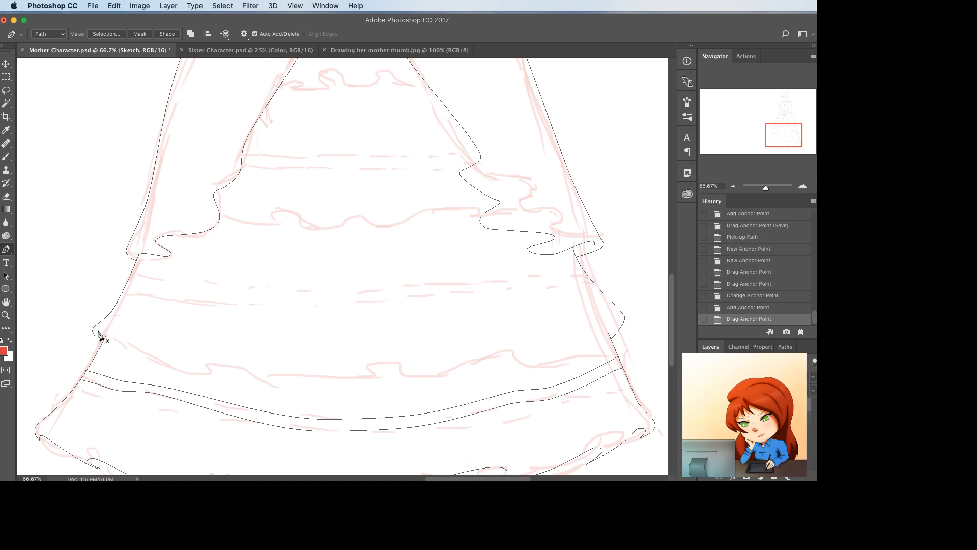
- Draw the tier's hem line between the two flared corners and shape its left part with a ruffle fold along the sketch
left_click(98, 333)
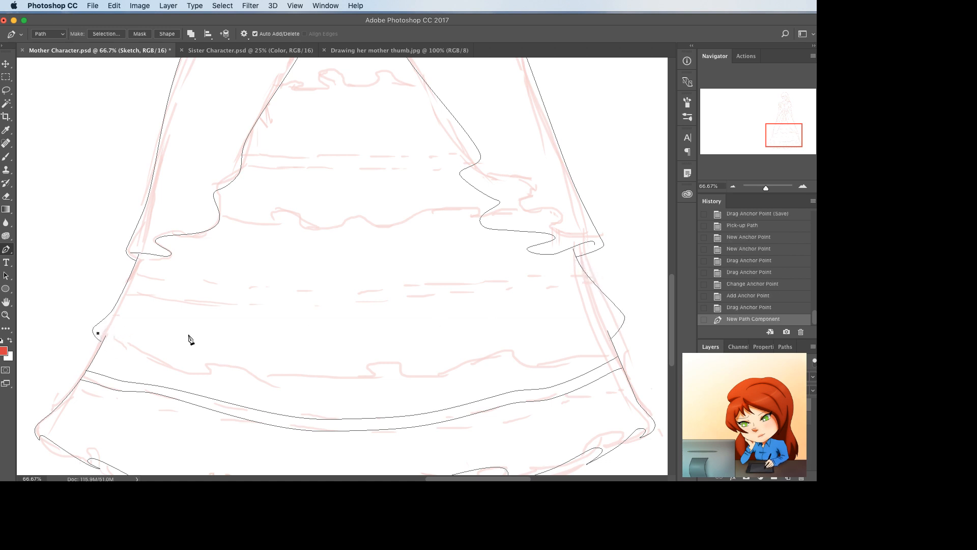
left_click(615, 328)
left_click_drag(157, 333, 208, 375)
left_click_drag(144, 356, 121, 342)
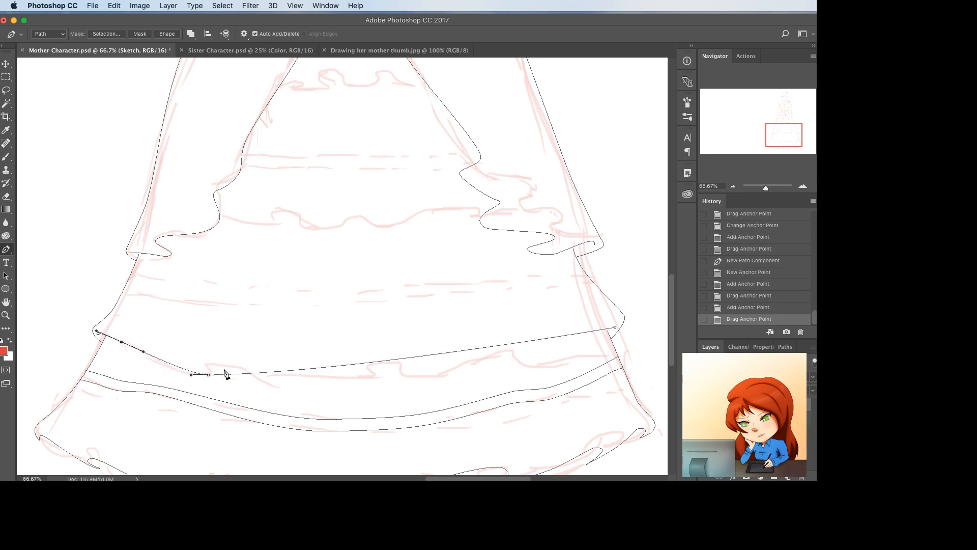
left_click_drag(225, 373, 208, 362)
left_click_drag(258, 359, 296, 377)
- Shape the right part of the tier's hem with a ruffle fold and curve its end up to the right corner
left_click(390, 369)
left_click_drag(391, 368, 528, 359)
left_click(433, 370)
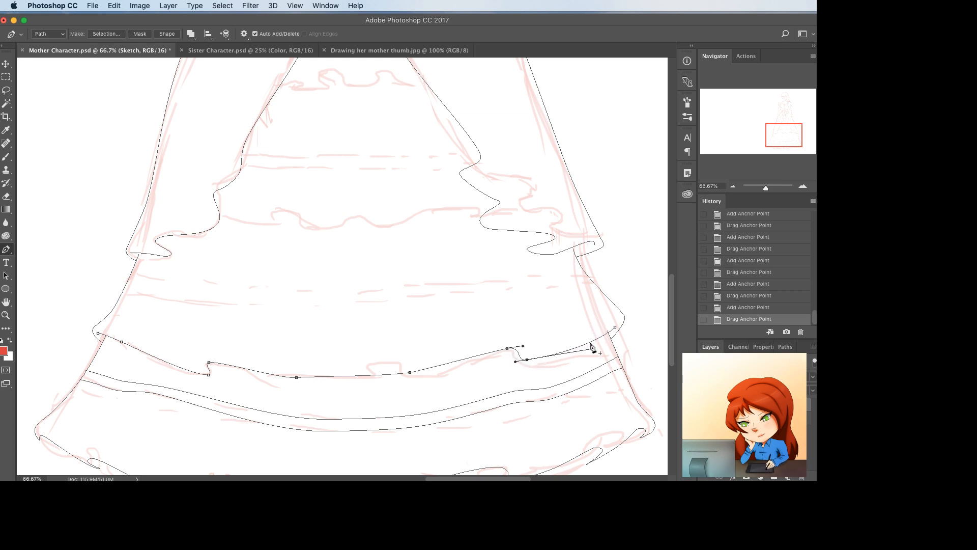
left_click(592, 335)
left_click_drag(592, 336, 599, 333)
- Form the tier hem's central ruffle fold, deleting the surplus anchor points and rounding its top between two corners
left_click(325, 376)
mouse_move(326, 376)
left_mouse_down()
mouse_move(326, 367)
mouse_move(388, 363)
mouse_move(388, 379)
mouse_move(373, 366)
mouse_move(312, 383)
mouse_move(328, 383)
left_mouse_up()
left_click(367, 371)
left_click(325, 368)
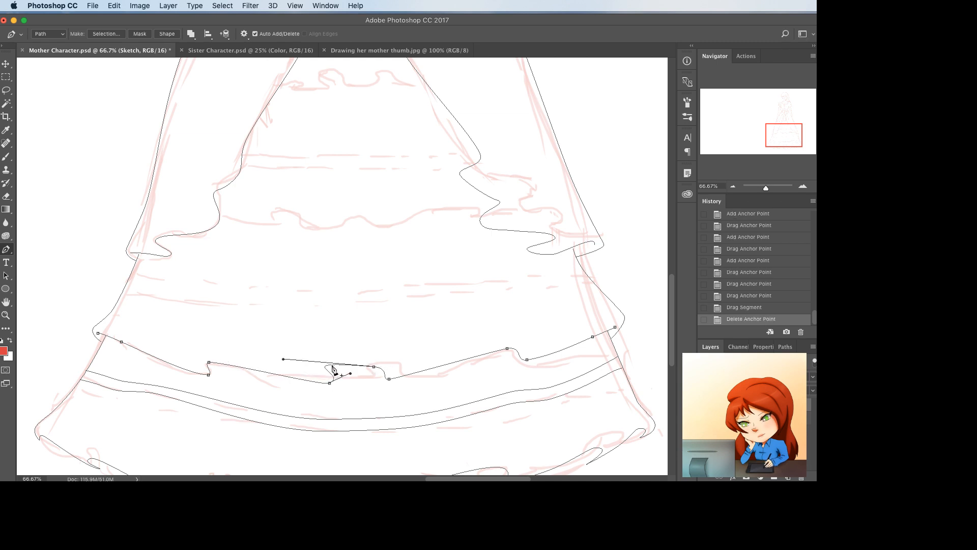
left_click(373, 367)
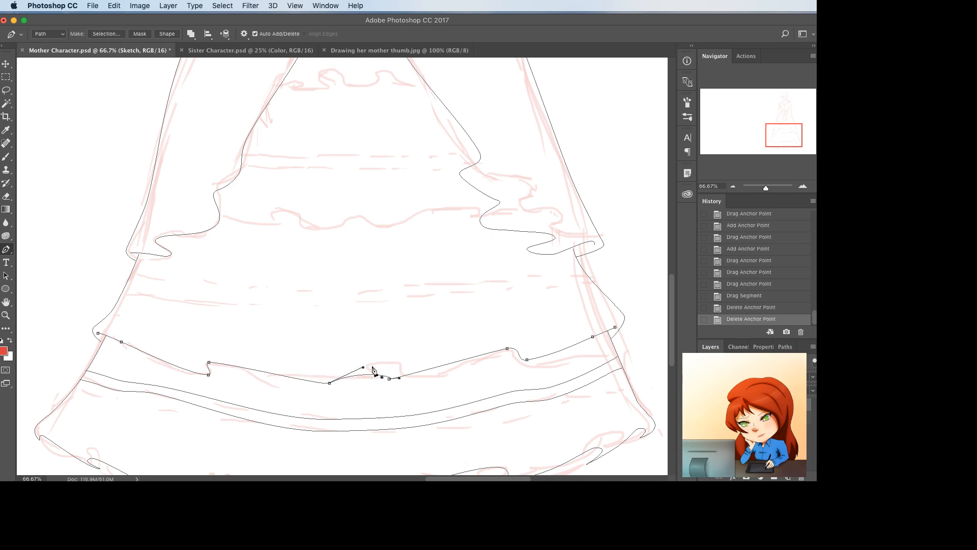
left_click_drag(398, 376, 313, 368)
left_click_drag(374, 370, 401, 368)
left_click(413, 337, "super")
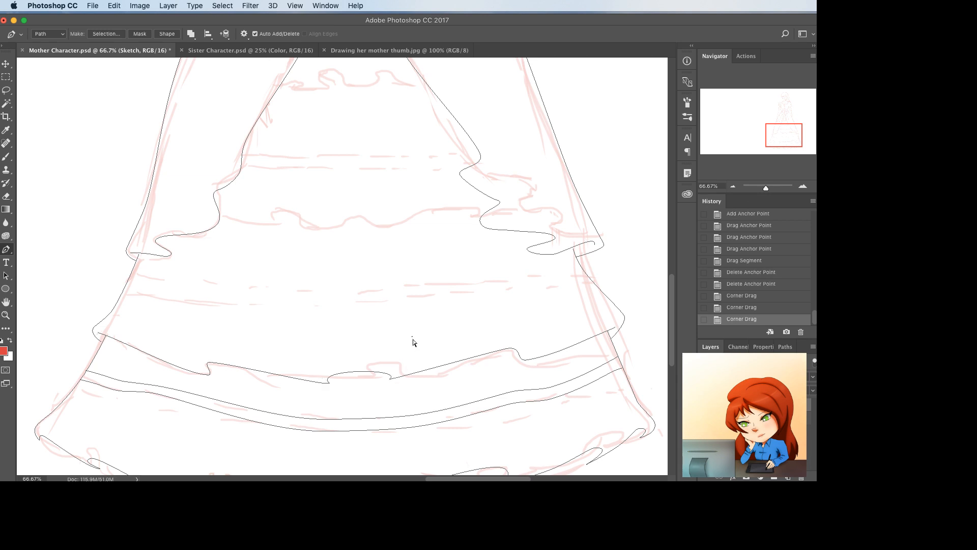
- Reshape the left and right folds of the tier's hem so they curl over more roundly
left_click_drag(209, 375, 224, 350)
left_click(209, 363, "super")
left_click(324, 372, "ctrl")
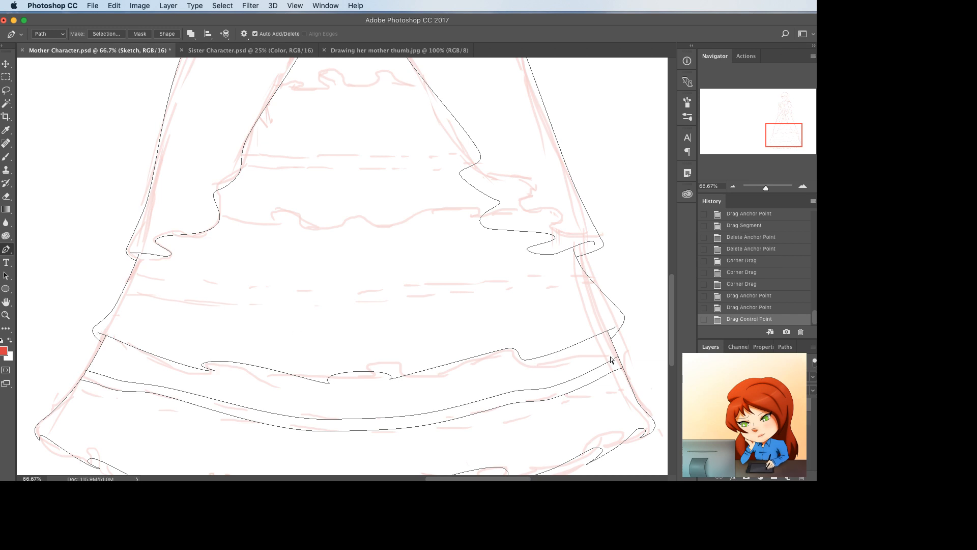
left_click_drag(508, 348, 529, 347)
left_click(564, 322, "super")
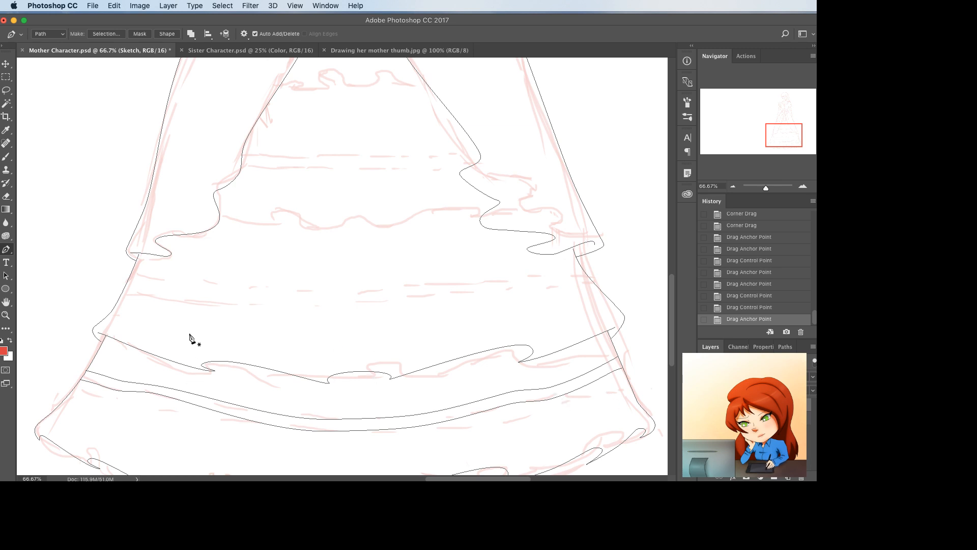
- Draw a slightly curved pleat line rising from the left fold of the tier's hem
left_click(200, 365)
left_click(228, 312)
left_click_drag(218, 331, 222, 329)
left_click(339, 324, "super")
- Draw two pleat lines rising from the ends of the central fold, making the right one longer
scroll(338, 311, "down", 4)
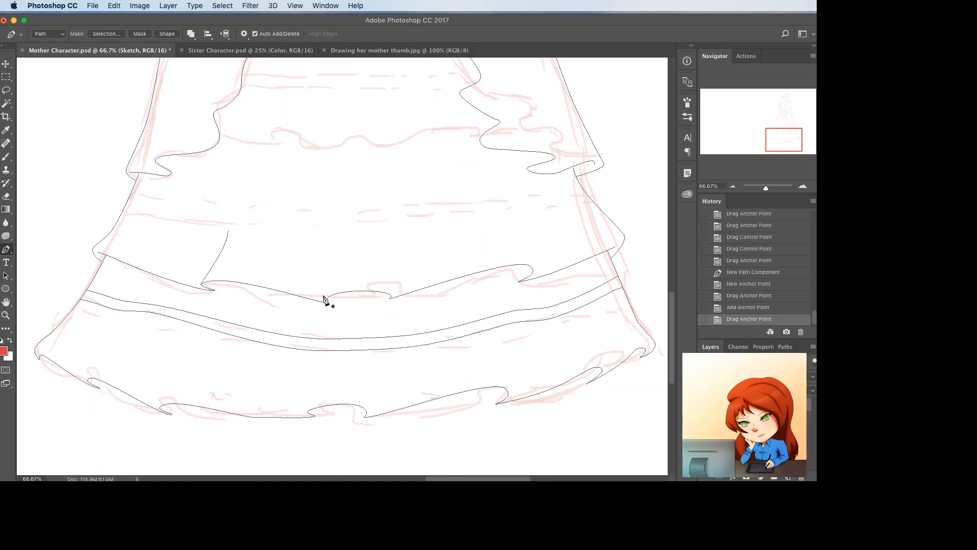
left_click_drag(325, 298, 337, 266)
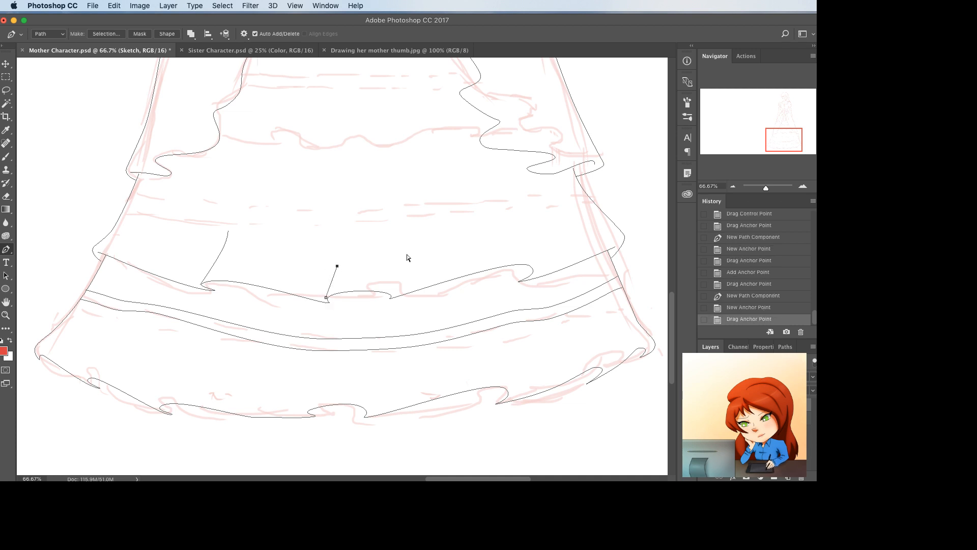
left_click(385, 261)
left_click(390, 291)
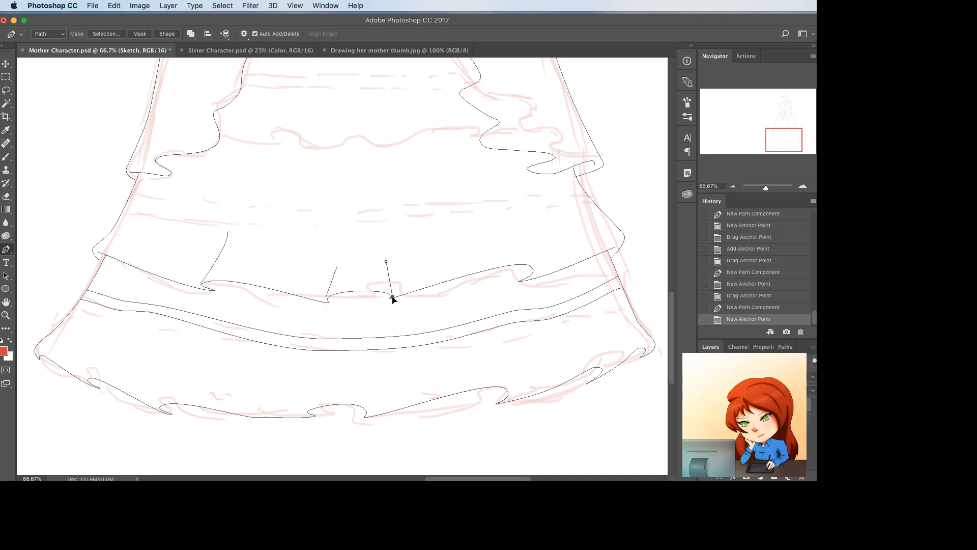
left_click_drag(392, 299, 393, 297)
left_click_drag(386, 261, 383, 241)
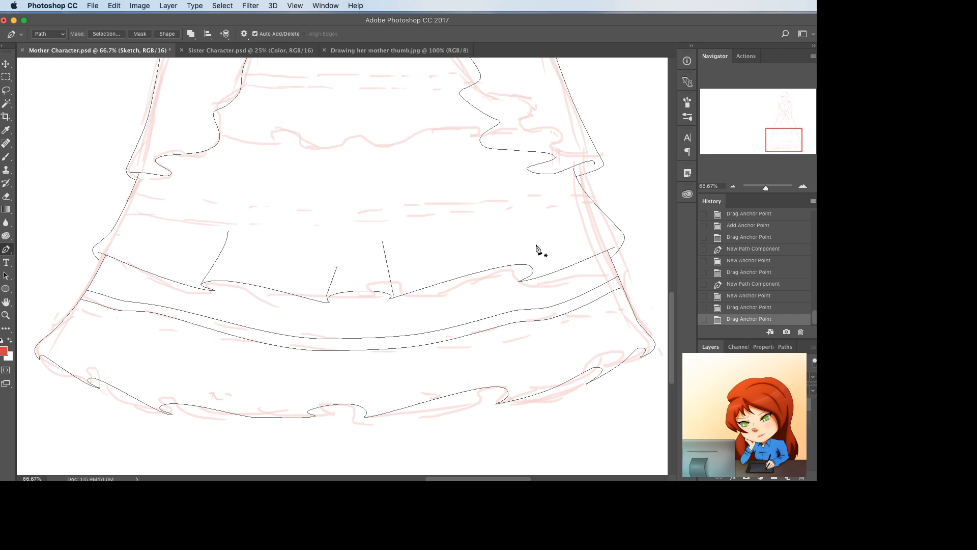
- Draw a pleat line rising from the right fold of the tier's hem and bend it slightly
left_click(517, 237)
left_click(535, 272)
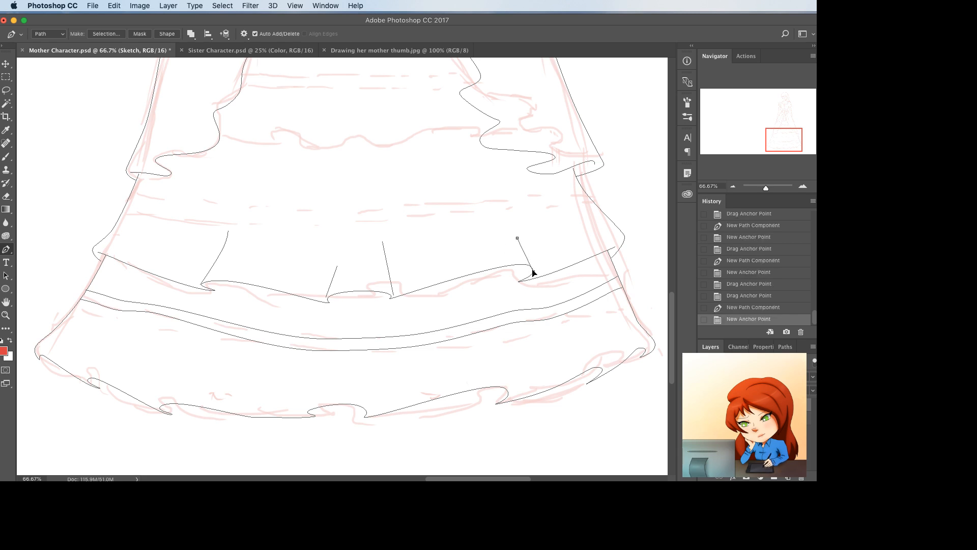
left_click_drag(532, 270, 526, 251)
left_click(525, 253)
left_click(546, 236, "super")
- Draw a trim line across the tier's upper edge from side to side, sagging at the middle with a gentle wave on the right
scroll(377, 262, "up", 3)
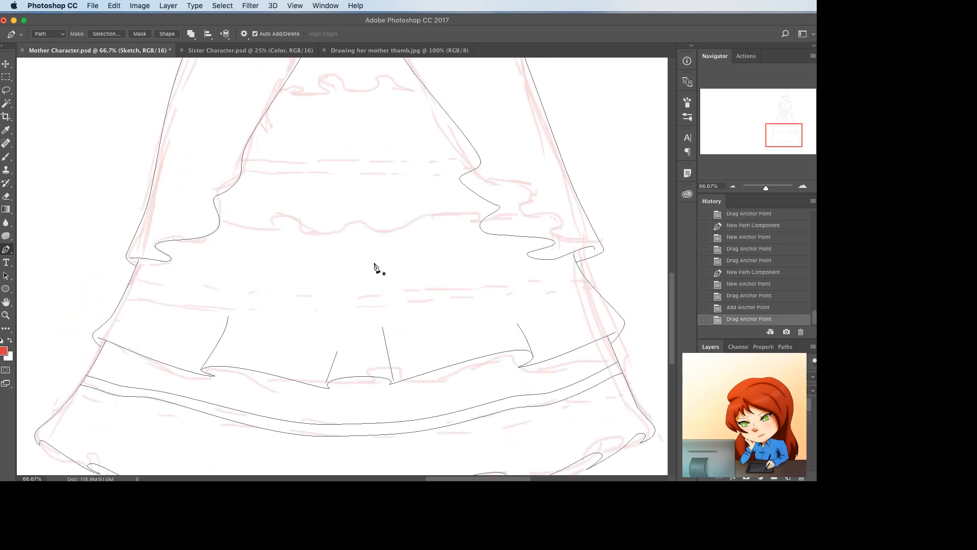
left_click(132, 275)
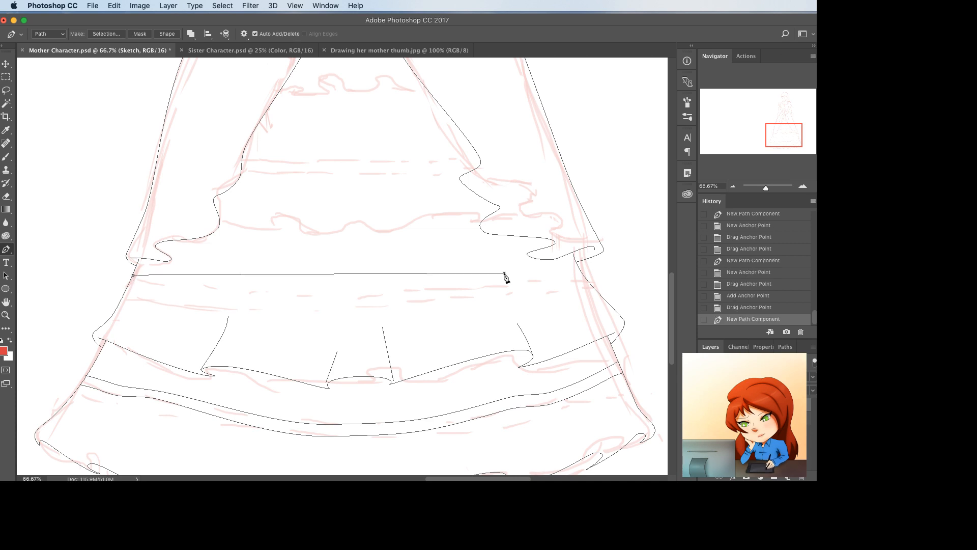
left_click(574, 273)
left_click_drag(573, 274, 577, 267)
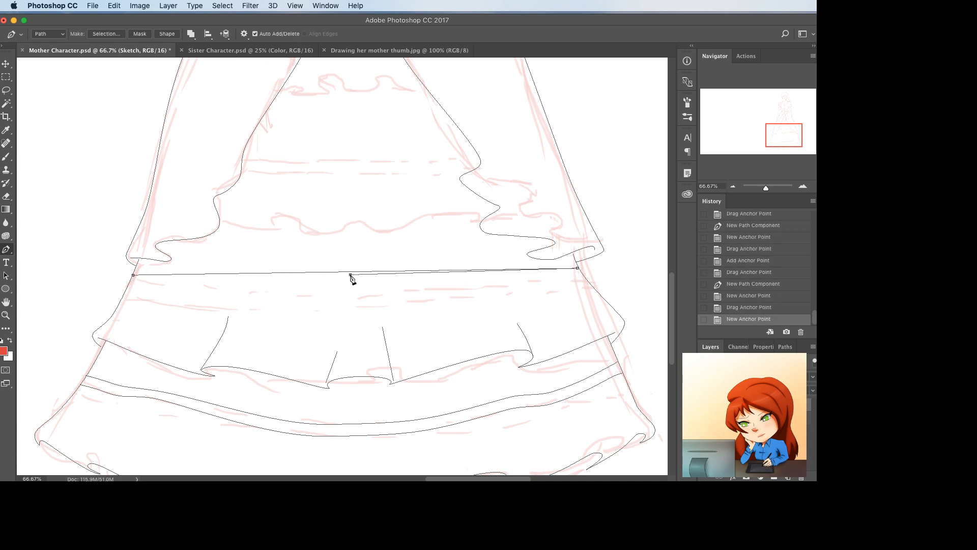
left_click(354, 272)
left_click_drag(354, 273, 353, 290)
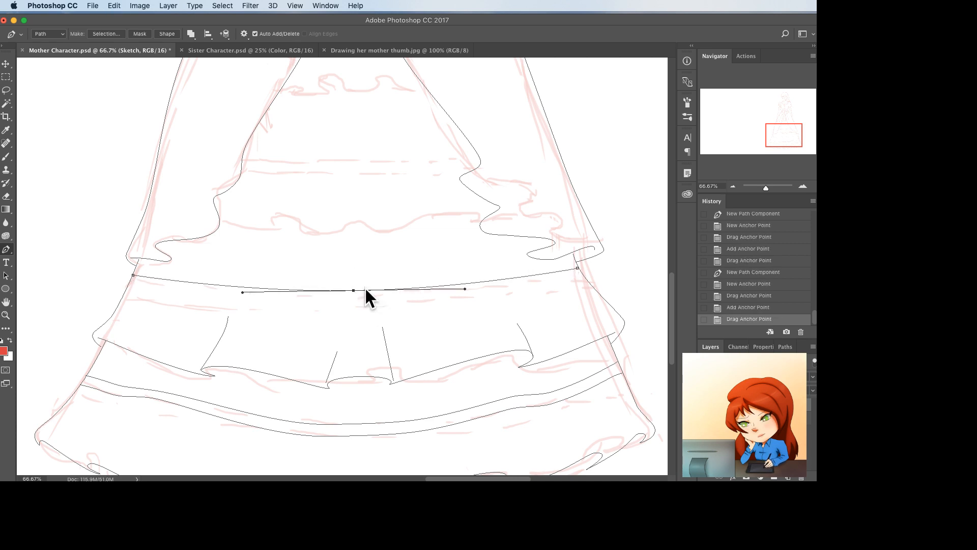
left_click_drag(441, 288, 452, 274)
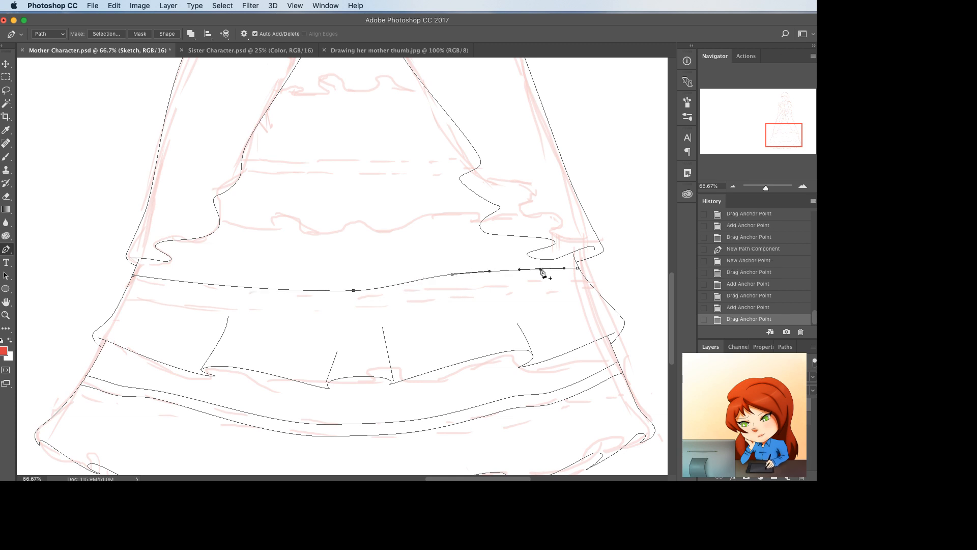
left_click(539, 276)
- Raise the trim line's left half into a wave, duplicate the line slightly above, and fit the copy's ends to the skirt's sides
mouse_move(244, 286)
left_mouse_down()
mouse_move(198, 273)
mouse_move(242, 271)
left_mouse_up()
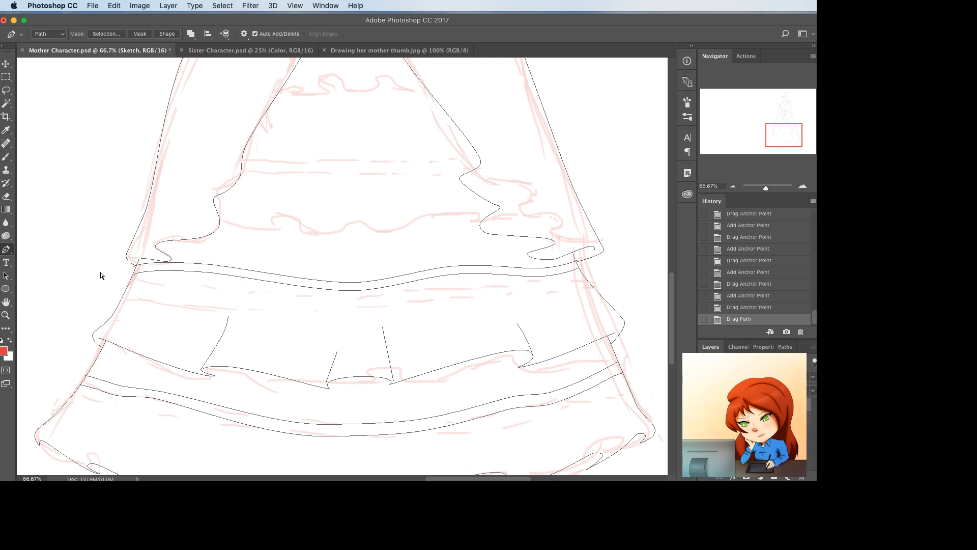
left_click(134, 270)
left_click_drag(137, 270, 138, 270)
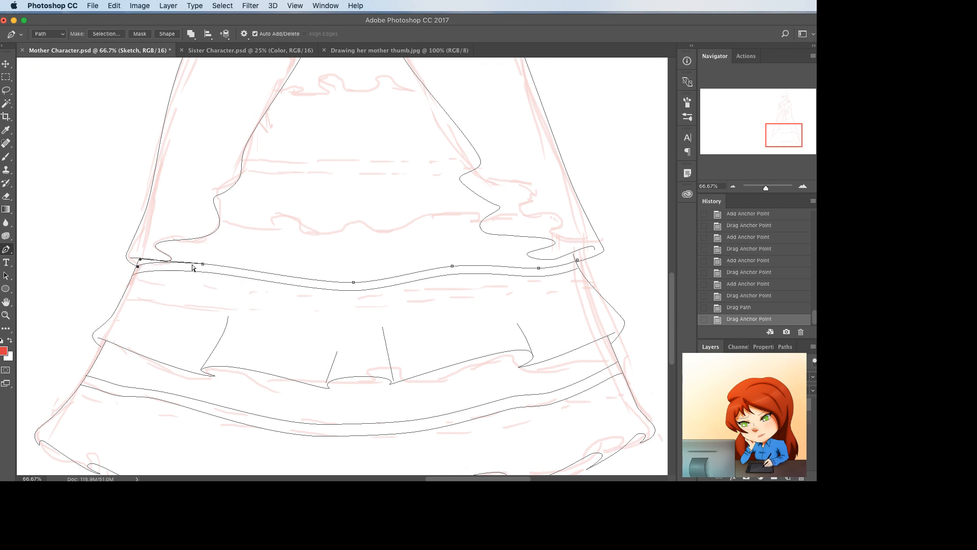
left_click_drag(577, 262, 607, 269)
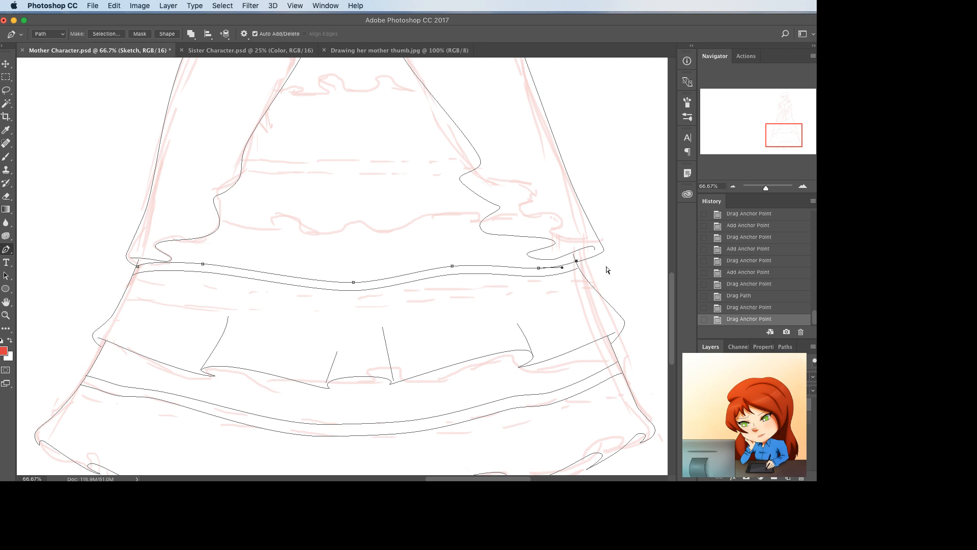
- Draw a base line for the next tier's hem across the skirt between the left and right front ruffle edges
scroll(517, 305, "up", 4)
scroll(517, 305, "left", 2)
scroll(338, 302, "up", 2)
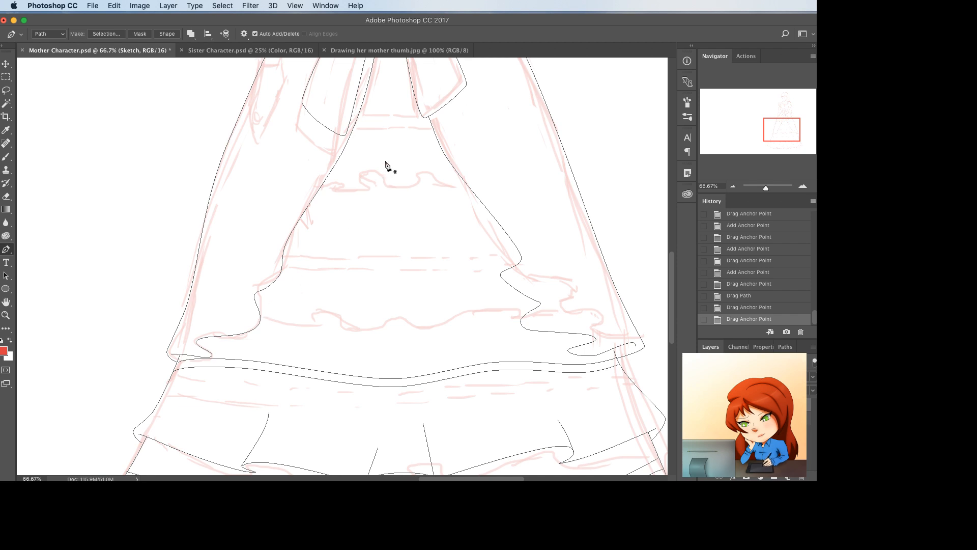
scroll(387, 163, "up", 3)
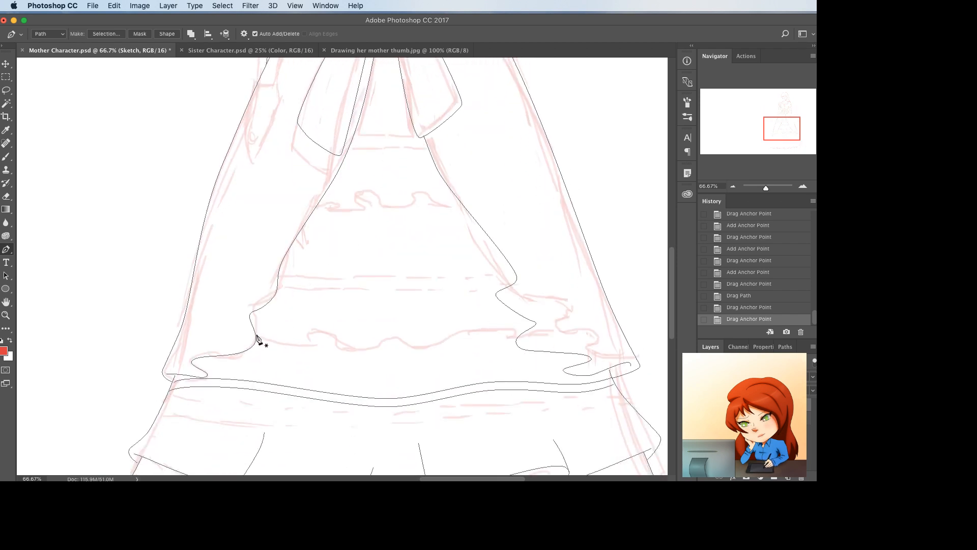
left_click(255, 330)
left_click(501, 331)
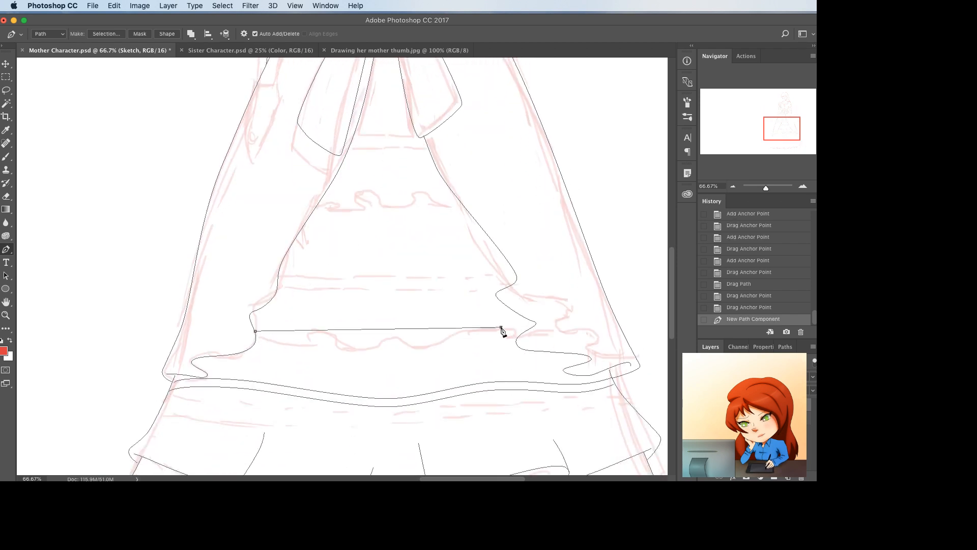
- Draw a Pen path across the skirt between the overskirt's ruffle edges and bend its left end into a small fold
left_click_drag(502, 331, 524, 332)
left_click_drag(334, 332, 289, 331)
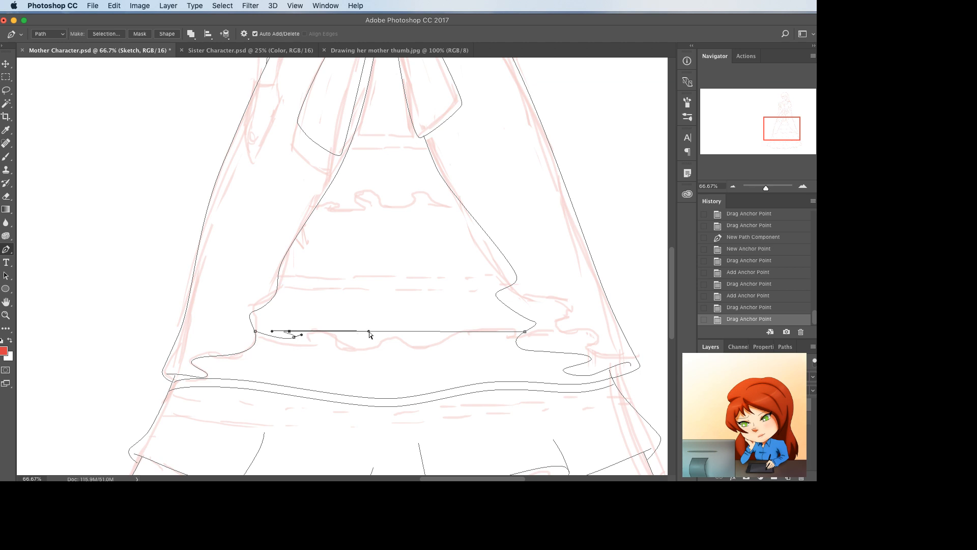
left_click_drag(370, 334, 346, 318)
left_click(360, 339)
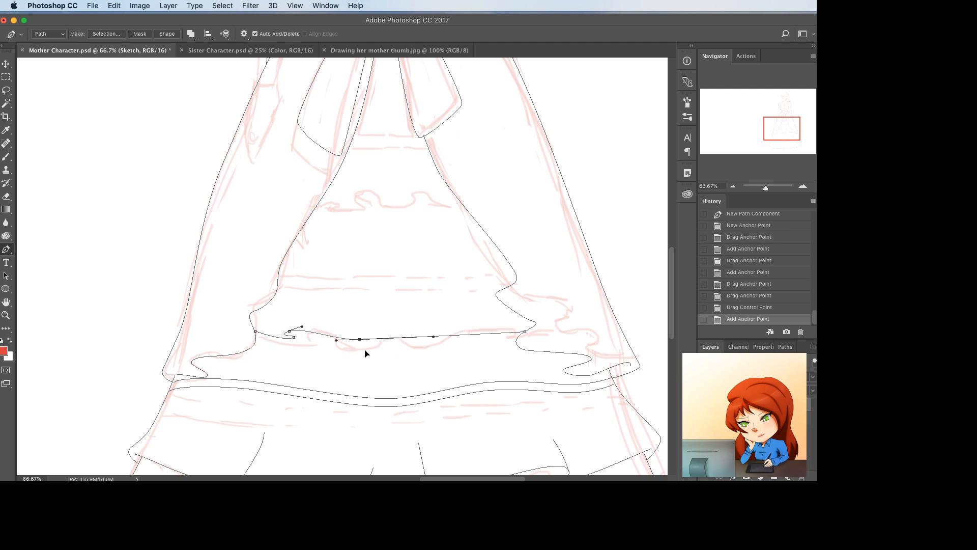
- Add and move anchor points in the middle of the hem path to form a raised ruffle fold
left_click_drag(365, 350, 409, 346)
left_click(410, 334)
left_click(410, 335)
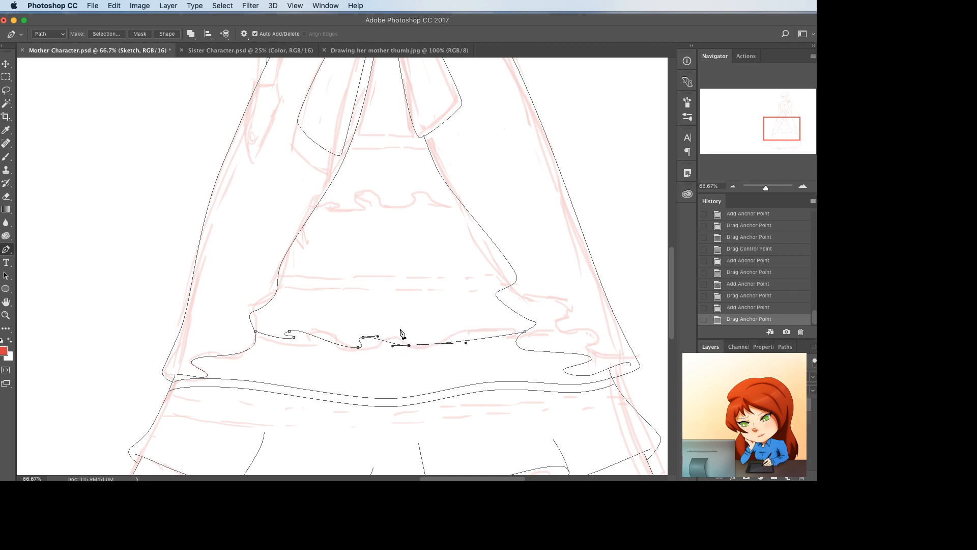
left_click(400, 334)
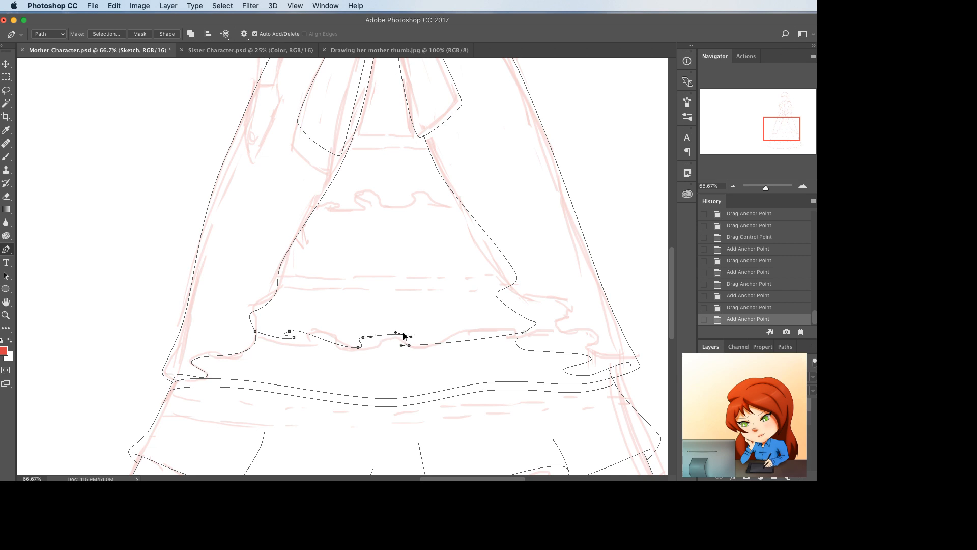
mouse_move(403, 333)
left_mouse_down()
mouse_move(371, 332)
mouse_move(367, 349)
mouse_move(401, 346)
left_mouse_up()
- Curve the right part of the ruffle hem along the sketch and smooth the curves of its middle fold
left_click(372, 344, "super")
left_click(465, 341)
left_click_drag(465, 341, 510, 333)
left_click(515, 329)
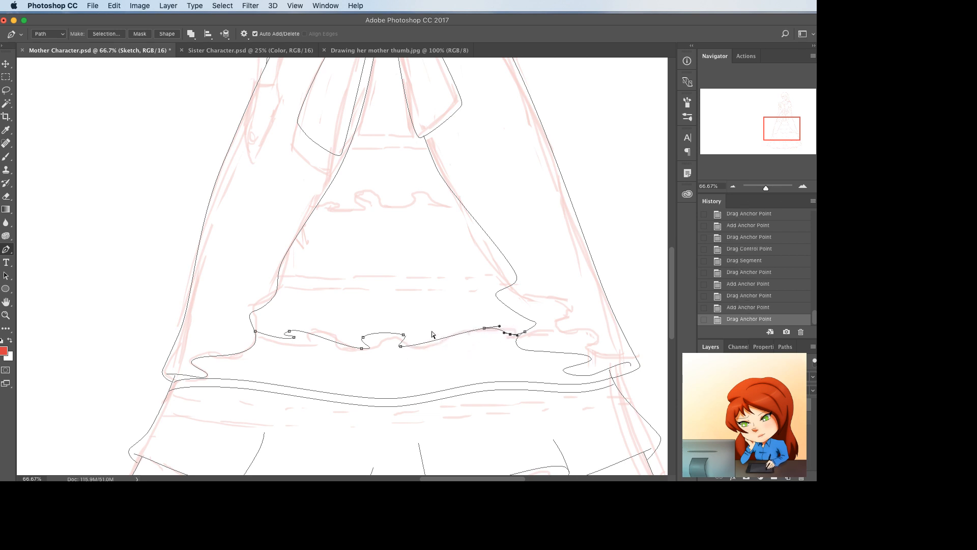
left_click(431, 331, "super")
left_click(404, 335, "super")
left_click_drag(408, 338, 406, 345)
left_click(401, 346, "super")
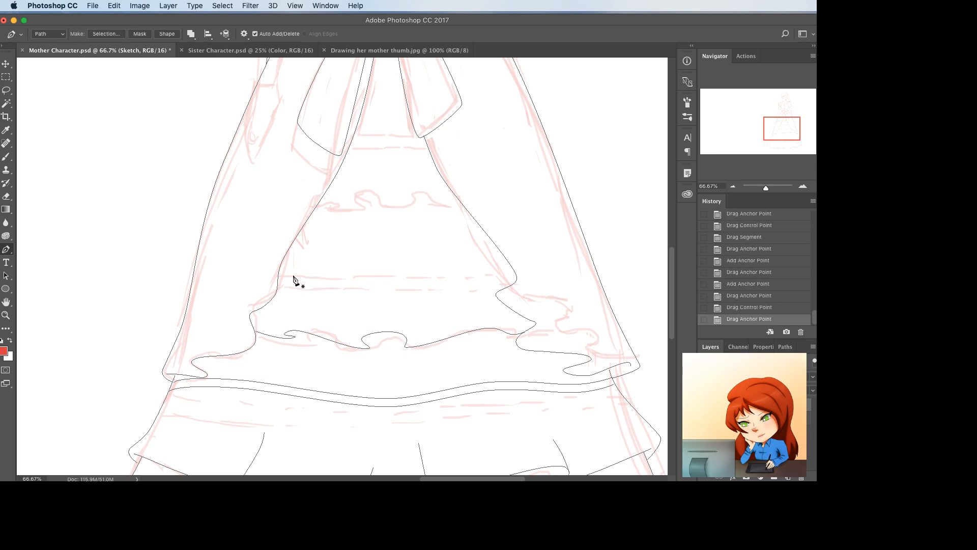
- Draw a gently waved trim line across the skirt above the ruffle and place a parallel copy just below it
left_click(276, 277)
left_click(505, 275)
left_click_drag(506, 275, 515, 274)
left_click_drag(276, 278, 278, 275)
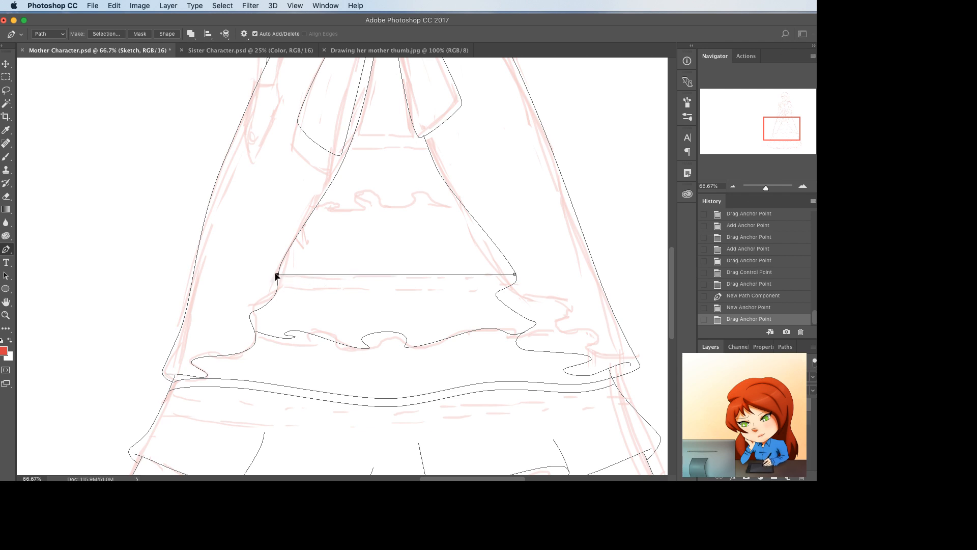
left_click(347, 275)
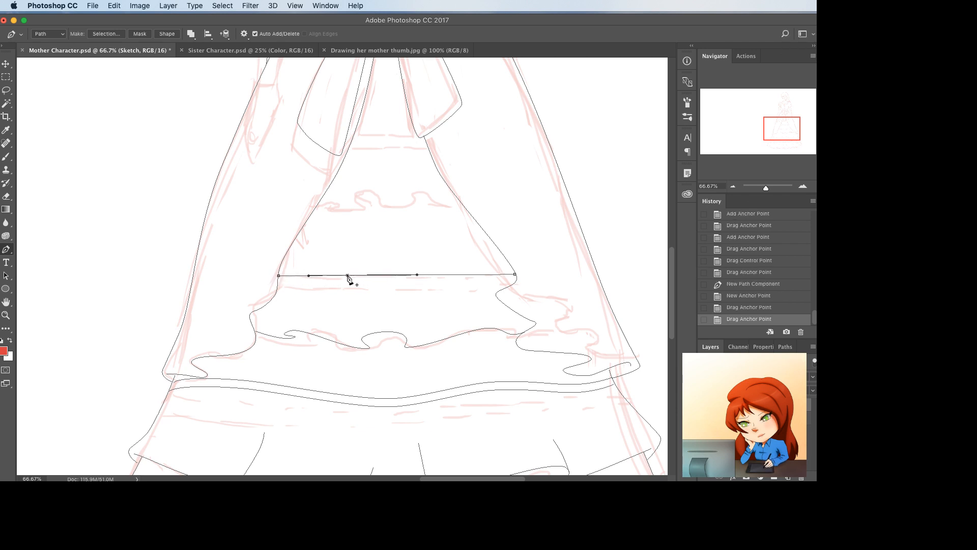
left_click_drag(348, 276, 396, 275)
left_click(396, 278)
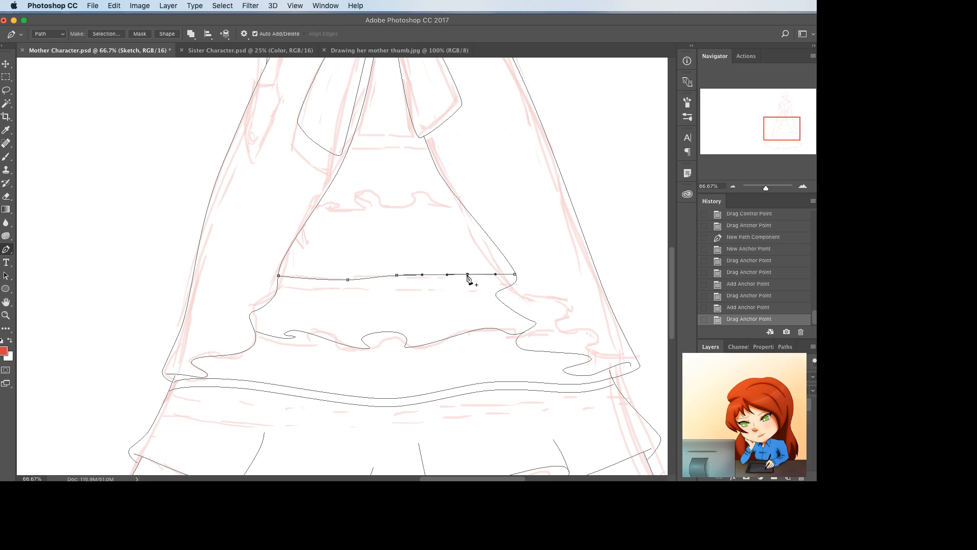
left_click(469, 274)
left_click_drag(469, 274, 448, 289)
- Save the document and review the traced skirt lines without the sketch layer
key("super+s")
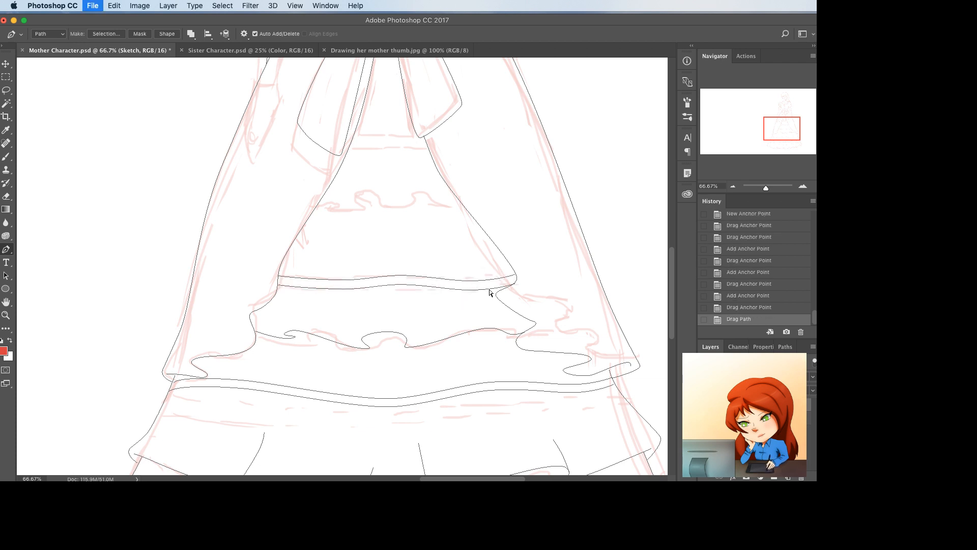
scroll(554, 288, "up", 2)
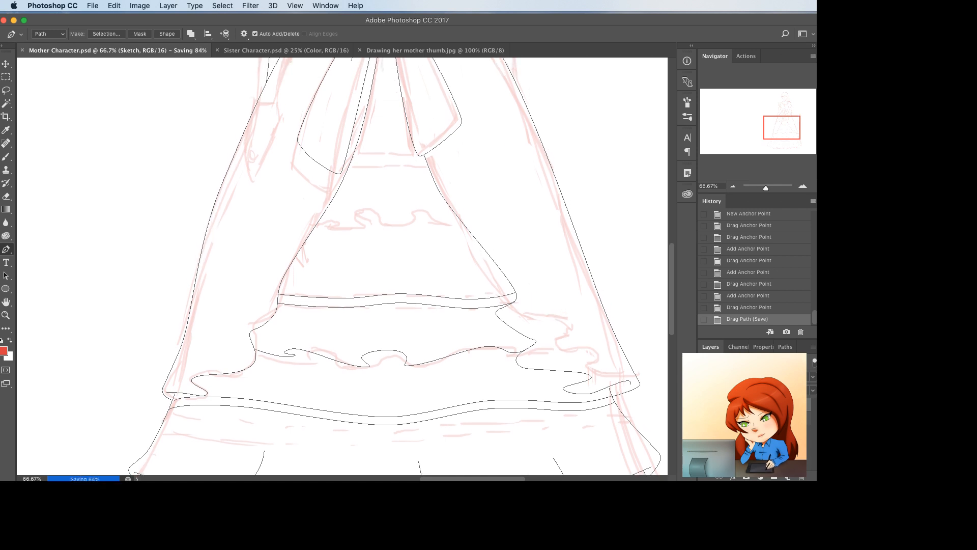
scroll(558, 388, "down", 8)
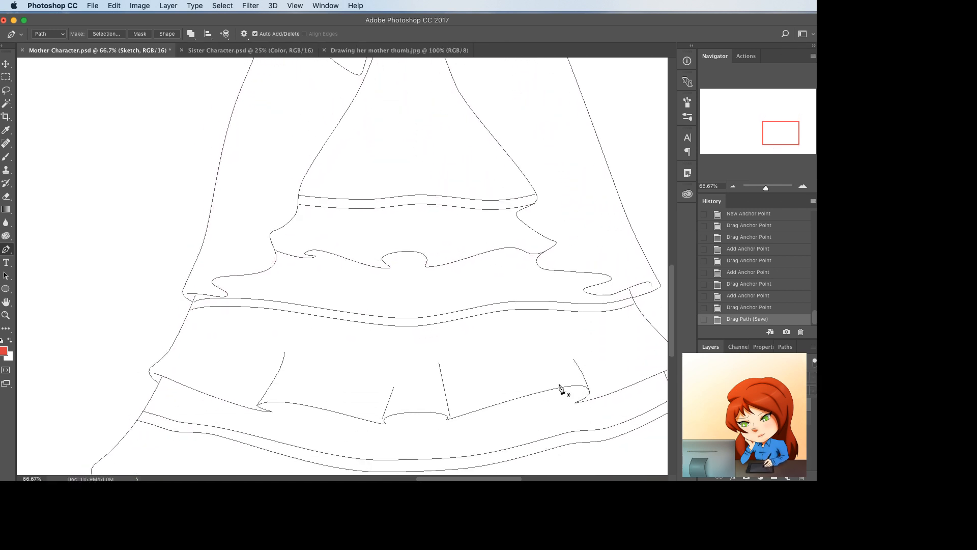
scroll(560, 390, "up", 10)
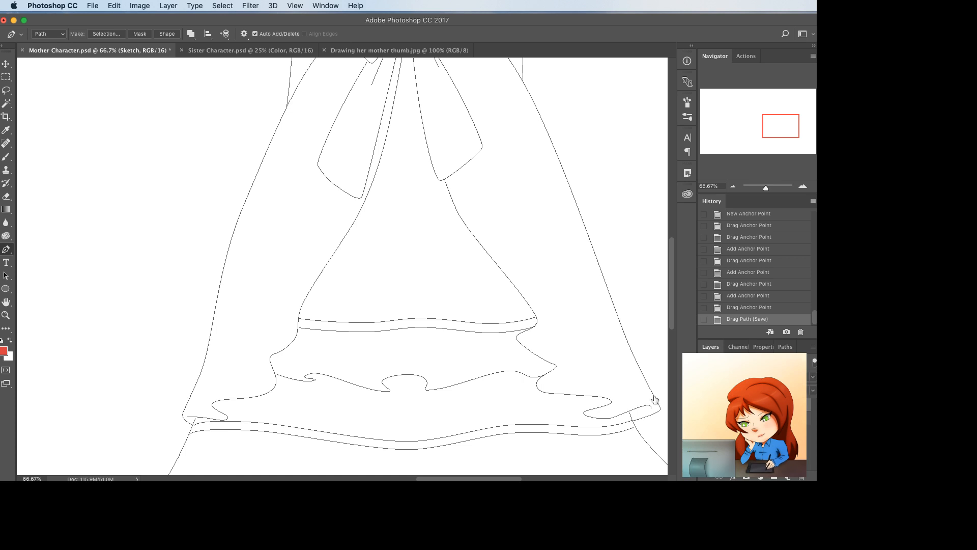
- Draw a Pen path across the skirt's narrow upper tier and shape it into a ruffled hem with waves near both ends
left_click(484, 248)
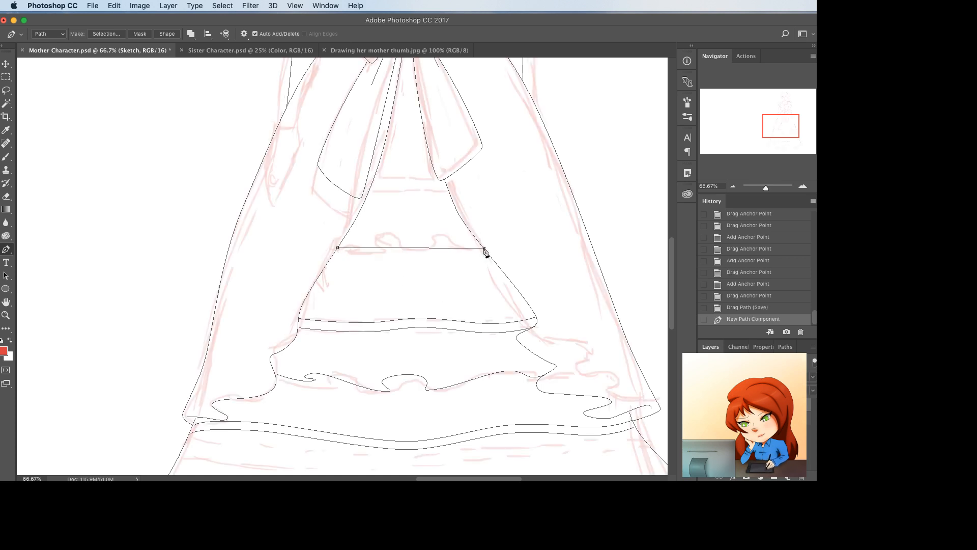
left_click(391, 247)
left_click_drag(392, 248, 343, 241)
left_click(379, 250)
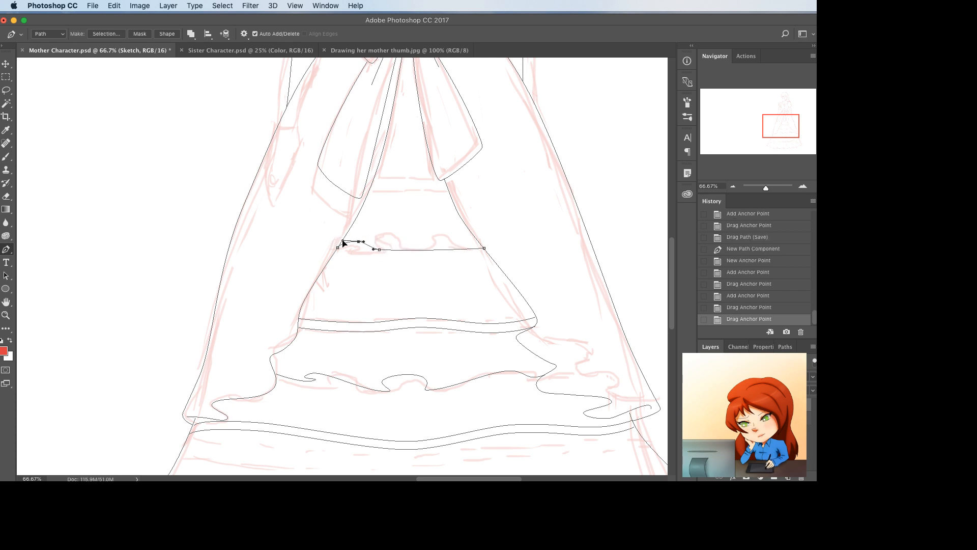
left_click(411, 250)
left_click_drag(411, 249, 447, 245)
left_click(458, 241)
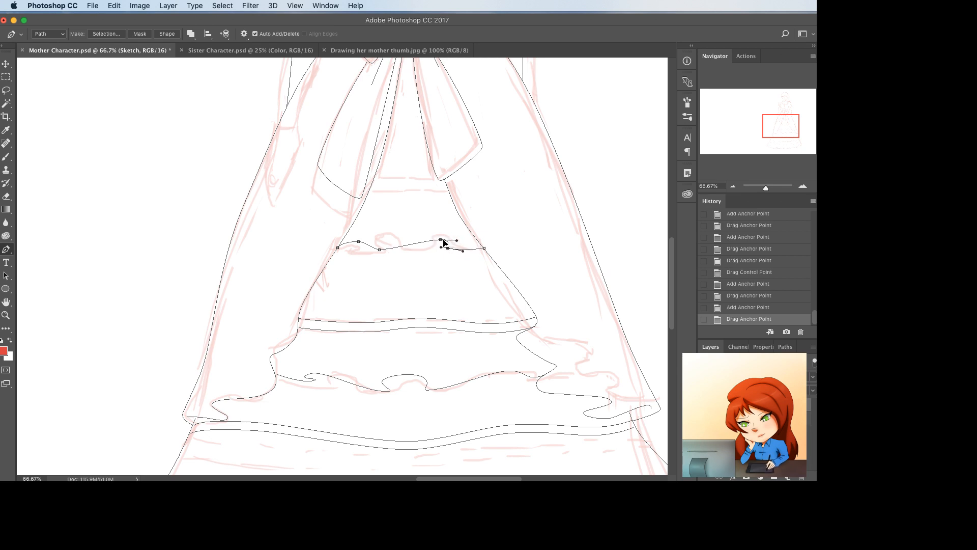
key("Escape")
- Draw a slightly curved trim band of two parallel lines beneath the bow tails and fit its ends to the skirt edges
left_click(370, 188)
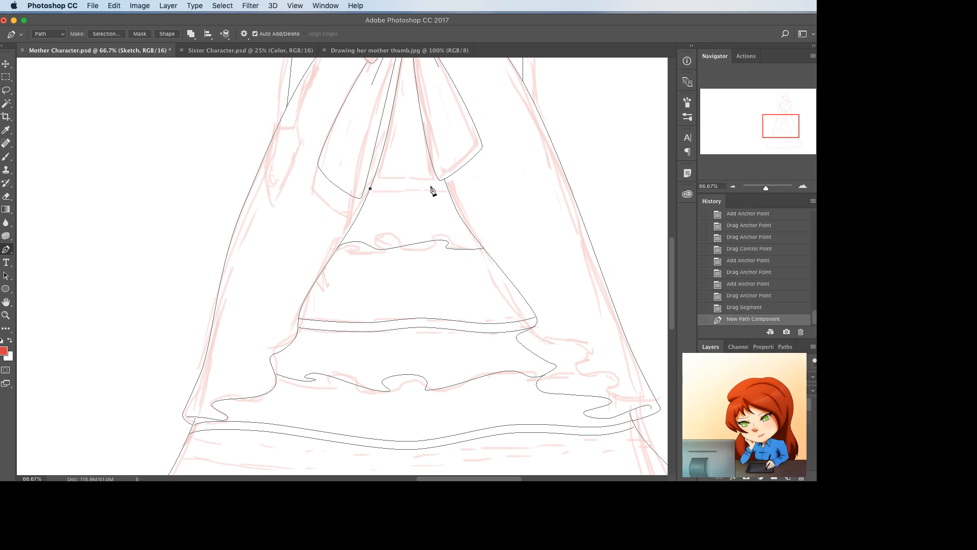
left_click(438, 190)
left_click_drag(438, 189, 374, 181)
left_click(394, 189)
left_click(429, 191)
key("Delete")
left_click(424, 193)
left_click(426, 203, "super")
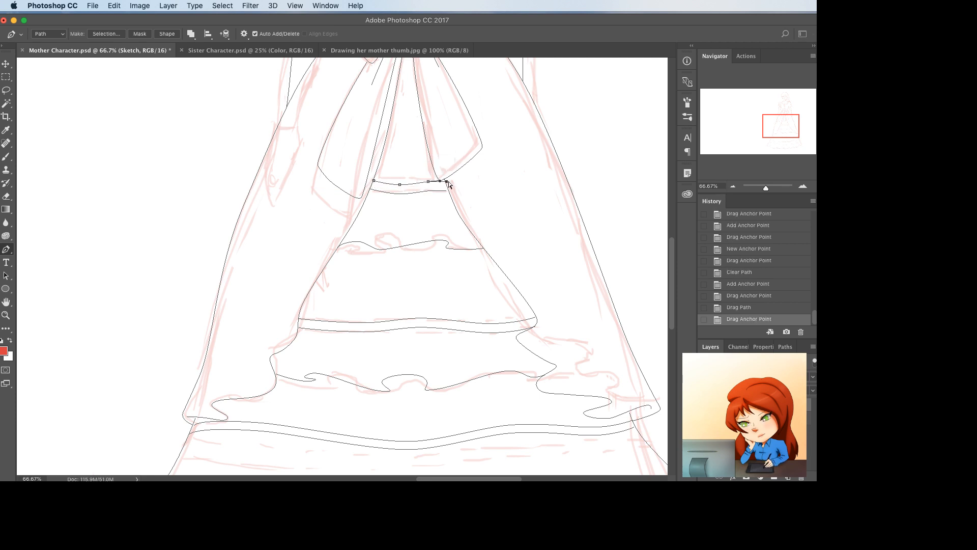
left_click_drag(446, 181, 446, 181)
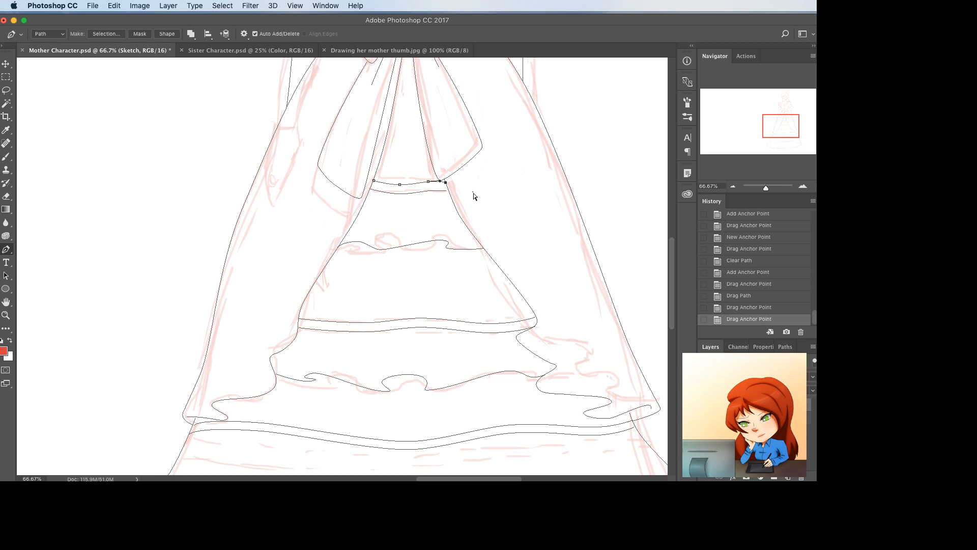
- Trace the right fold of the upper tier's ruffle hem and draw a crease line rising from it
left_click_drag(443, 244, 360, 244)
left_click(448, 259, "super")
left_click(445, 248)
left_click(443, 246)
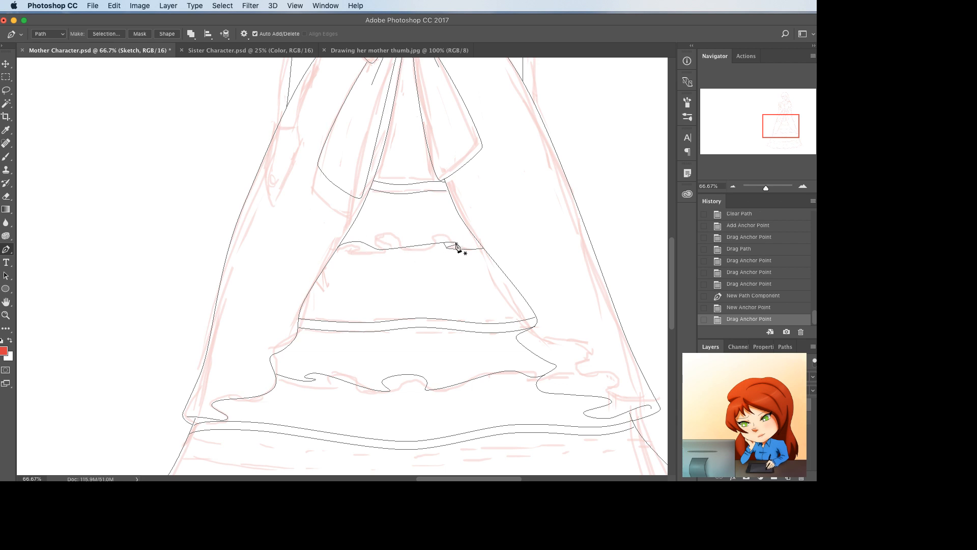
left_click(456, 243)
left_click_drag(449, 220, 345, 244)
- Trace the left fold of the upper tier's ruffle hem and draw a curved crease line rising from it
left_click(364, 244)
left_click(360, 232, "super")
left_click(352, 248)
left_click(376, 231, "super")
left_click(345, 237)
left_click(364, 212)
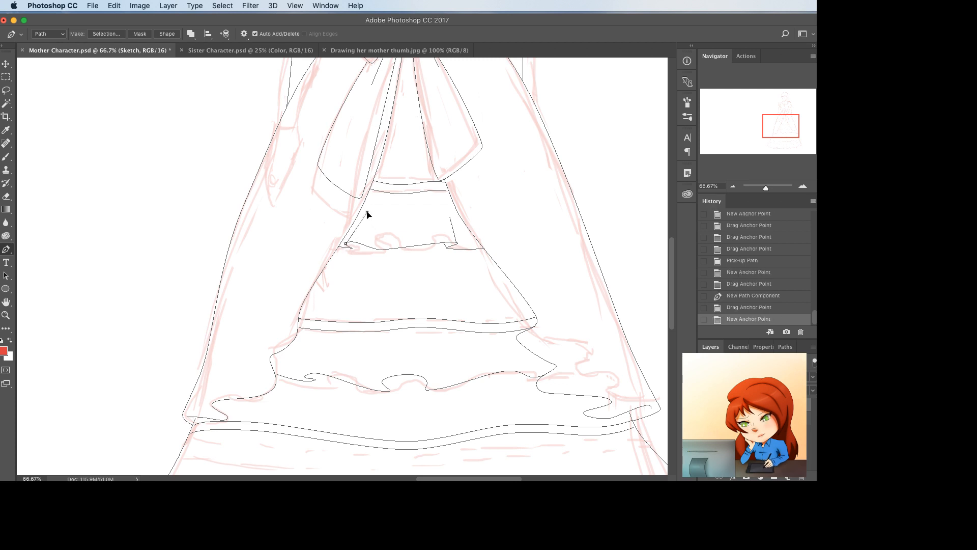
left_click_drag(365, 211, 349, 235)
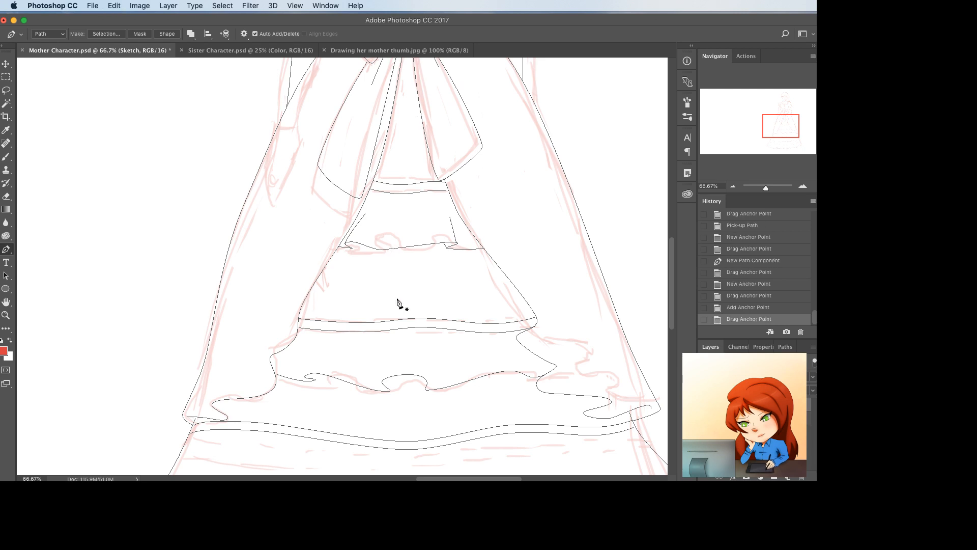
- Draw a curved crease line rising from the left fold of the ruffle on the tier below
scroll(377, 333, "down", 3)
left_click(304, 320)
left_click(311, 291)
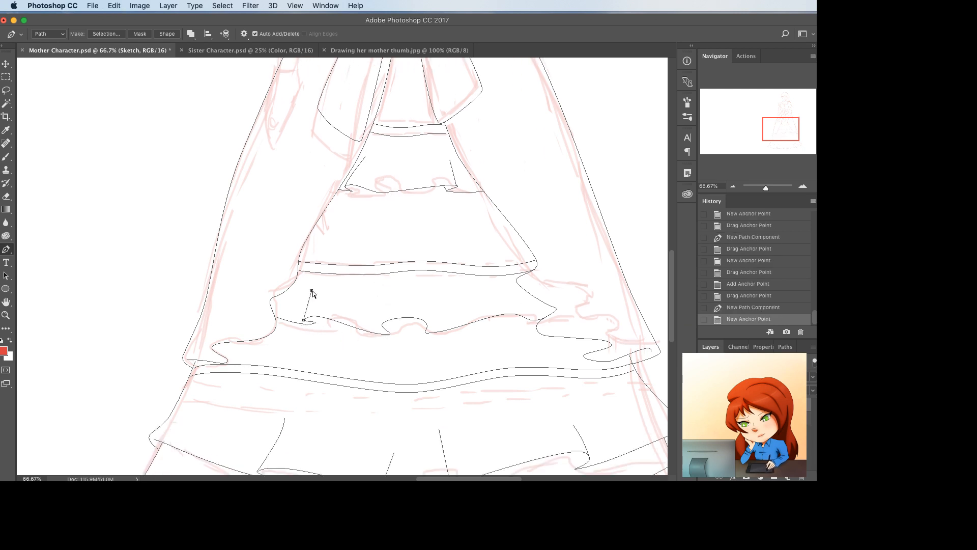
left_click_drag(314, 282, 306, 305)
key("Escape")
- Draw a curved crease line rising from the left side of that ruffle's middle fold
left_click(382, 326)
left_click(387, 293)
mouse_move(387, 293)
left_mouse_down()
mouse_move(395, 278)
mouse_move(386, 278)
mouse_move(395, 279)
mouse_move(386, 302)
left_mouse_up()
left_click(388, 302)
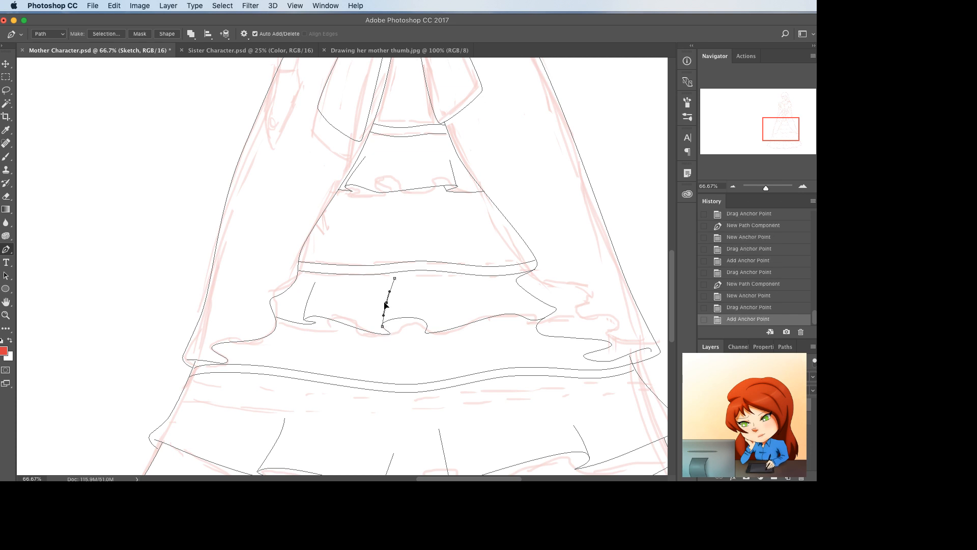
left_click(419, 293, "super")
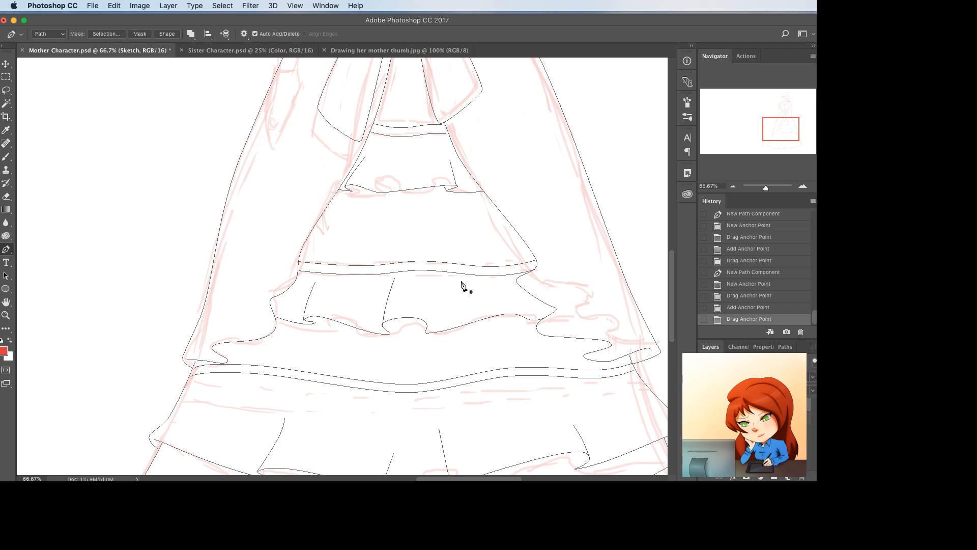
- Draw a curved crease line on the right side of the middle fold and adjust its position to meet the hem
left_click(422, 294)
left_click(424, 328)
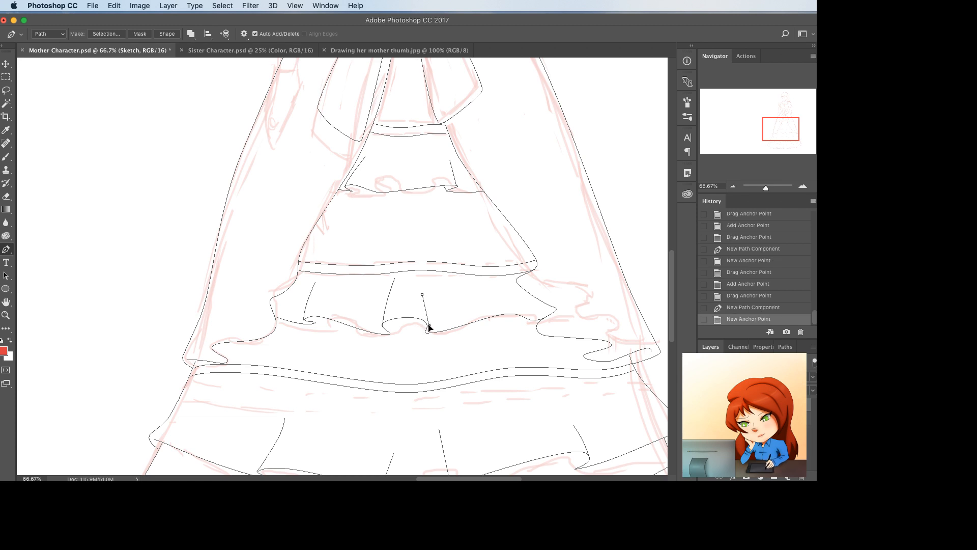
left_click_drag(428, 327, 426, 308)
left_click(428, 314)
left_click(483, 291, "super")
scroll(488, 292, "down", 3)
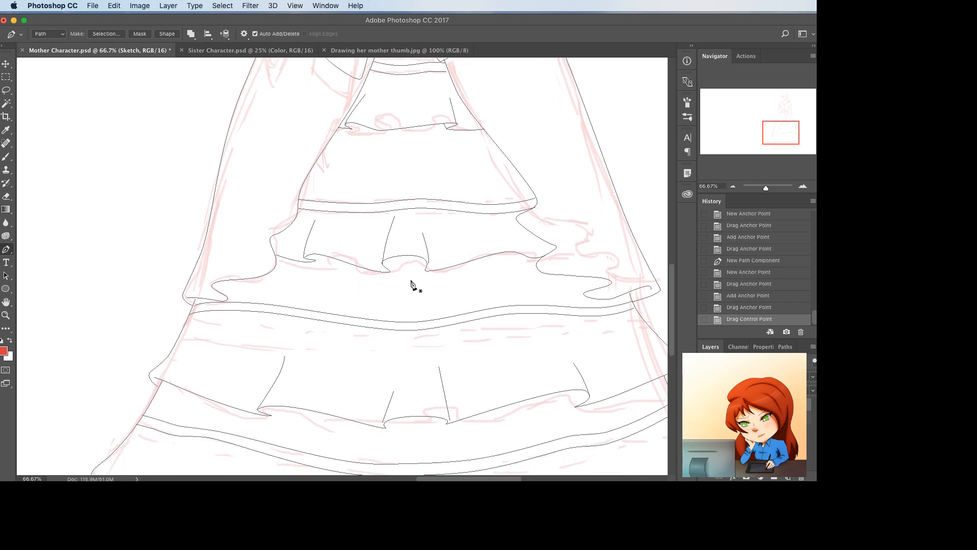
left_click(382, 264, "super")
left_click_drag(381, 263, 428, 251)
- Reshape the right end of the middle fold on the wide lower ruffle and add a short inner fold line
scroll(448, 235, "down", 5)
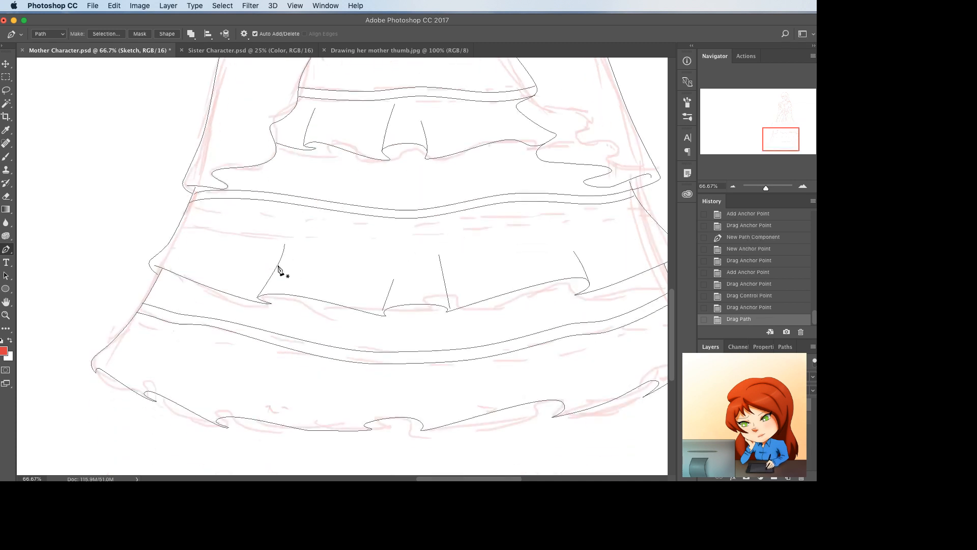
scroll(474, 314, "right", 3)
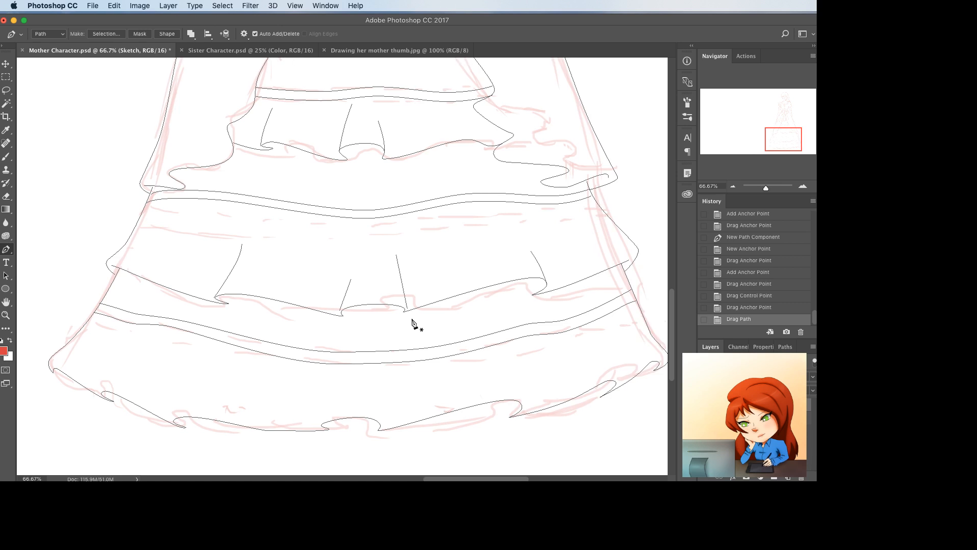
left_click_drag(404, 312, 406, 286)
left_click(394, 316)
left_click(406, 310)
left_click(400, 288)
- Draw a short inner fold line closing the right fold of the wide lower ruffle
left_click(534, 278, "super")
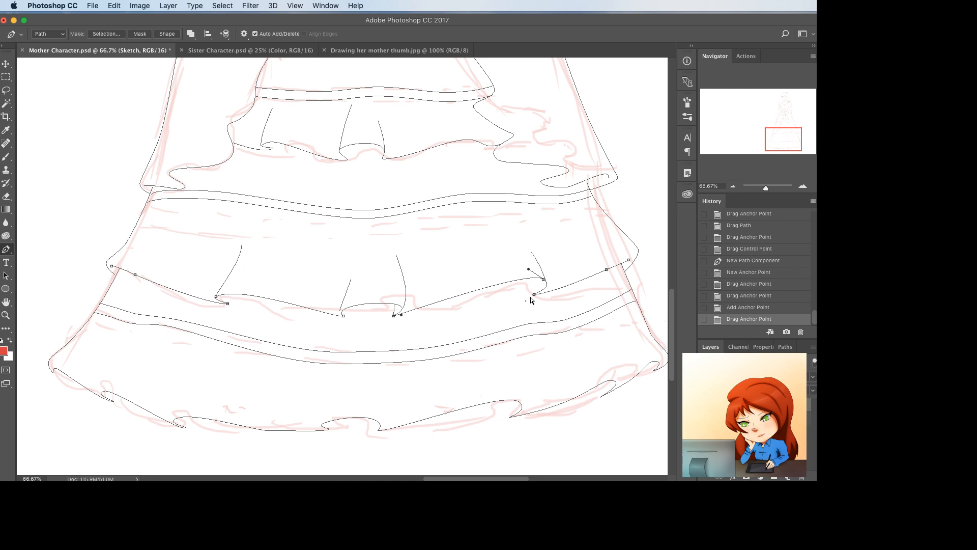
left_click(532, 296)
left_click(529, 280)
left_click_drag(528, 280, 530, 296)
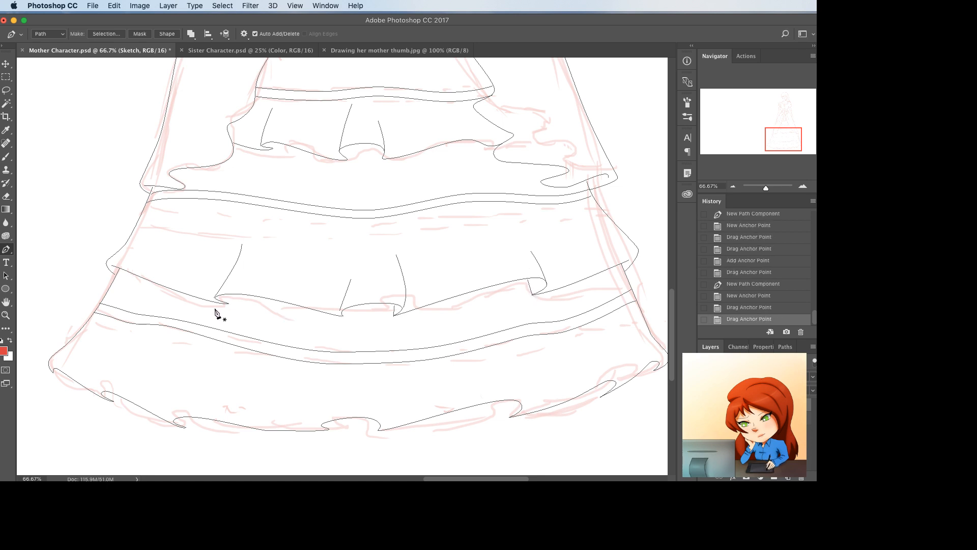
- Move the anchor points at the left end of the lower ruffle's hem to curl it at the skirt edge
left_click(147, 279, "super")
left_click(134, 272, "super")
left_click_drag(134, 273, 121, 266)
left_click(119, 268, "super")
left_click(256, 289, "super")
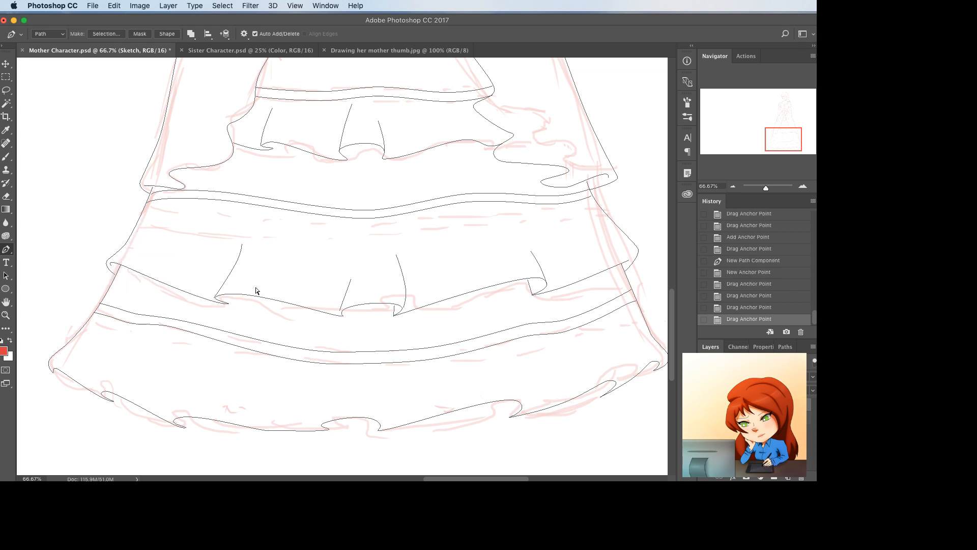
- Draw short inner fold lines closing the left fold and the left side of the middle fold on the lower ruffle
left_click(227, 304)
left_click(242, 298)
left_click_drag(235, 301, 229, 295)
key("super+z")
left_click(390, 322, "super")
left_click(344, 316)
left_click(356, 309)
left_click_drag(356, 309, 345, 312)
- Draw short inner fold lines on both sides of the middle fold along the skirt's bottom hem
scroll(377, 331, "down", 3)
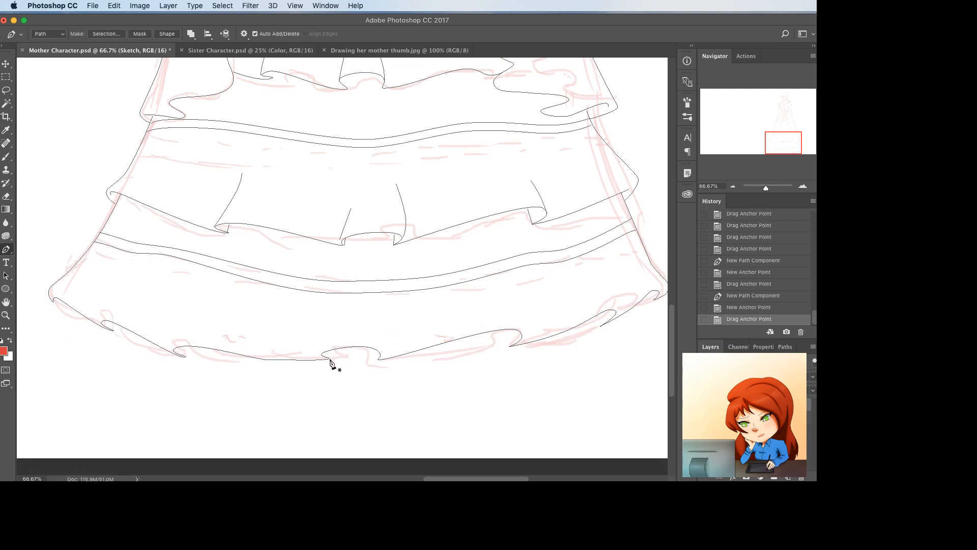
left_click(330, 359)
left_click(333, 355)
left_click_drag(330, 352, 328, 349)
left_click(376, 358)
left_click(361, 347)
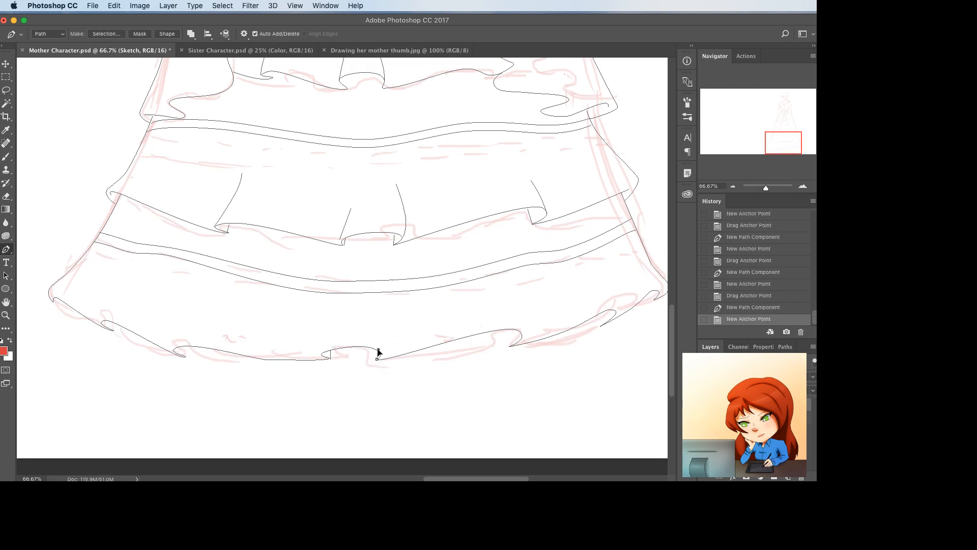
- Draw fold lines up from the two right-hand folds of the bottom ruffle and cut a gap in the outer line
left_click_drag(510, 346, 506, 289)
left_click(581, 282, "super")
left_click(614, 311)
left_click(597, 284)
left_click_drag(598, 284, 580, 262)
left_click(593, 278)
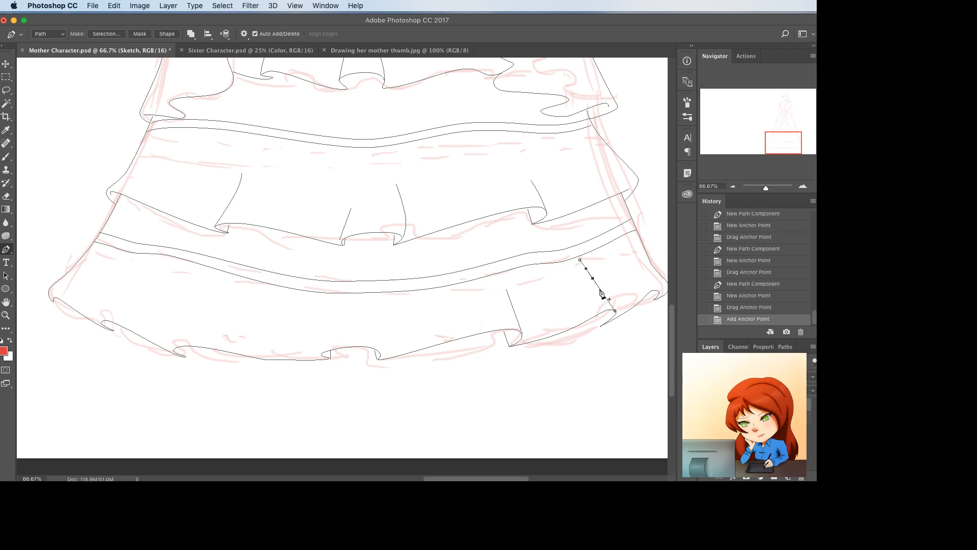
left_click(601, 291)
key("BackSpace")
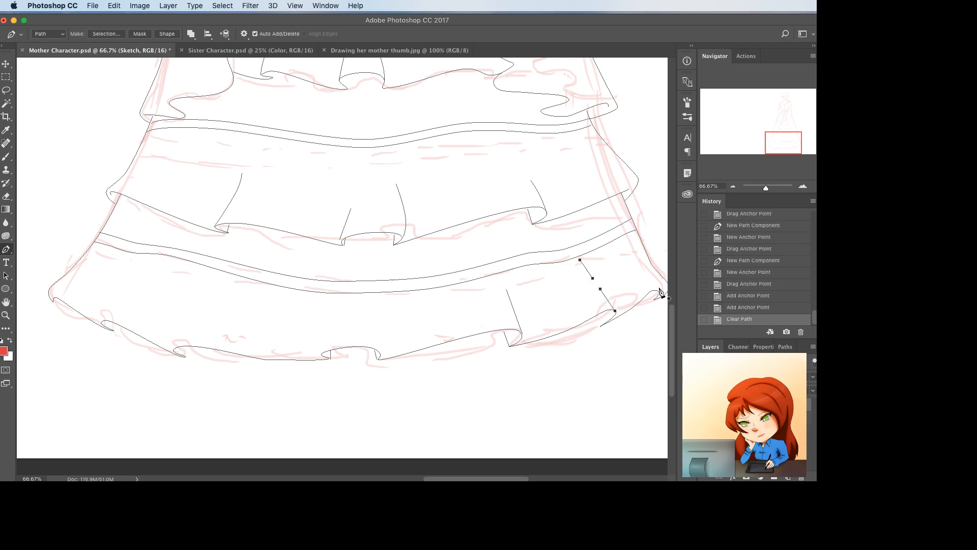
- Draw a slightly curved fold line running up from the bottom ruffle's right corner
left_click(660, 292)
left_click_drag(627, 250, 637, 271)
left_click(641, 270)
left_click(569, 294, "super")
- Draw a short fold line rising from the leftmost hem fold of the bottom ruffle
scroll(569, 294, "left", 4)
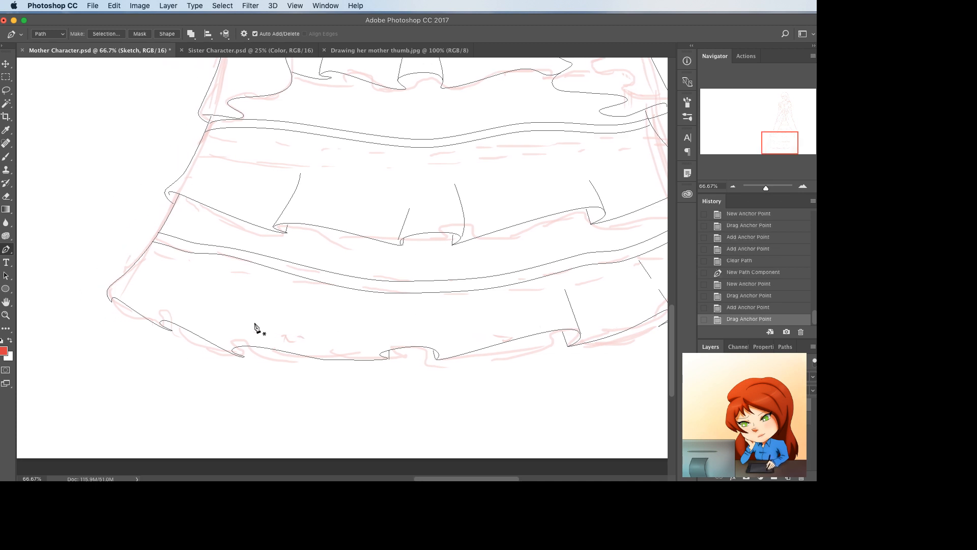
left_click(159, 322)
left_click_drag(178, 294, 177, 298)
- Draw a long fold line up from the second hem fold on the left and delete its middle segment
left_click(232, 348)
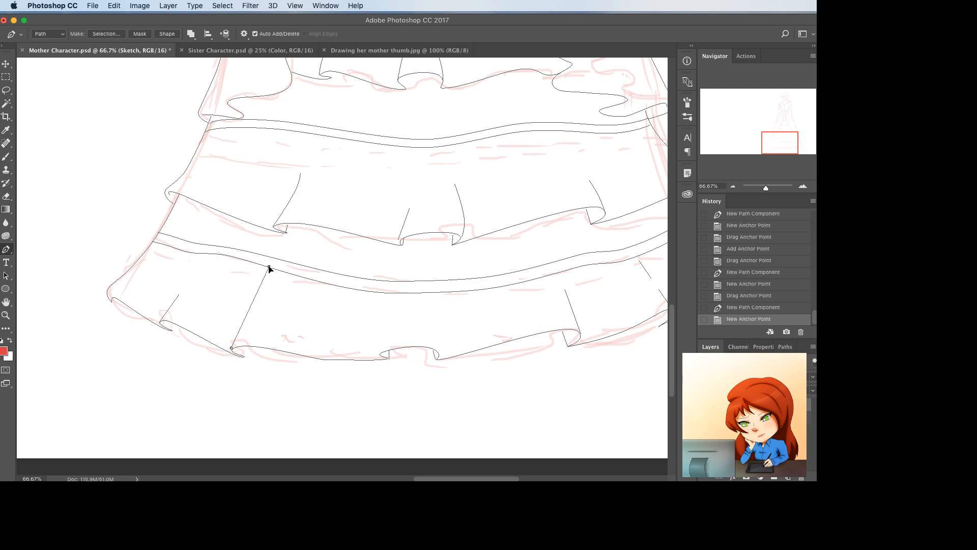
left_click_drag(268, 272, 268, 274)
left_click(256, 297)
left_click(246, 317)
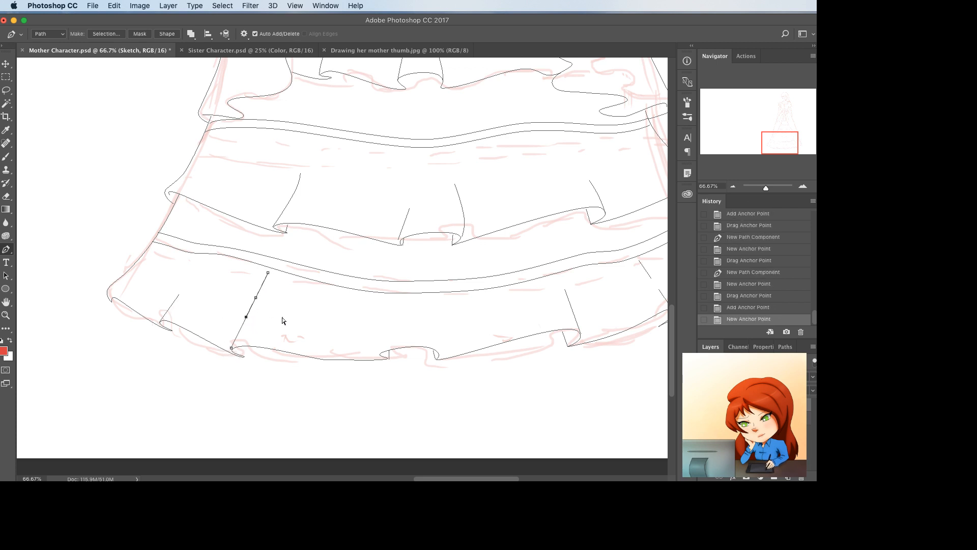
left_click(737, 312)
left_click(249, 312)
left_click(253, 306, "super")
key("Delete")
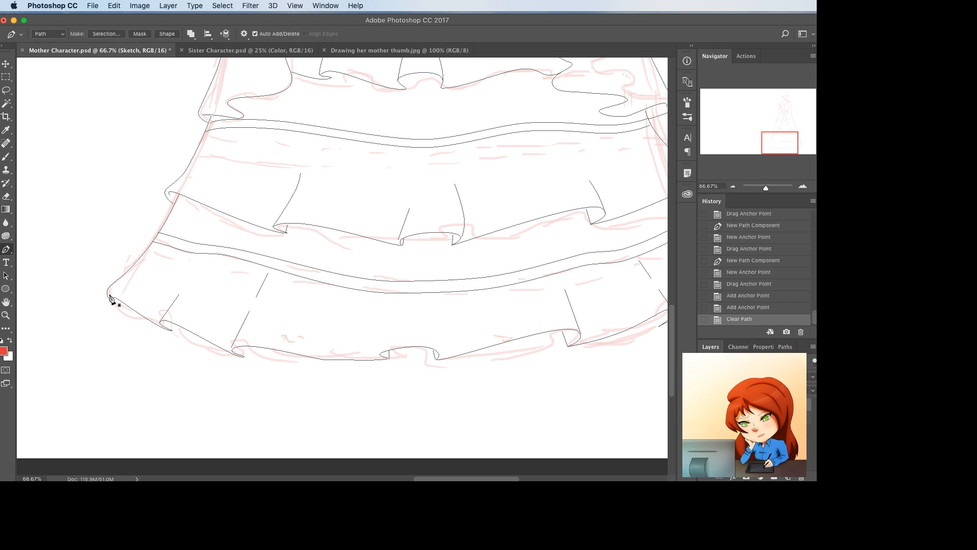
- Draw a fold line from the bottom ruffle's left corner up along the skirt edge
left_click_drag(110, 295, 148, 257)
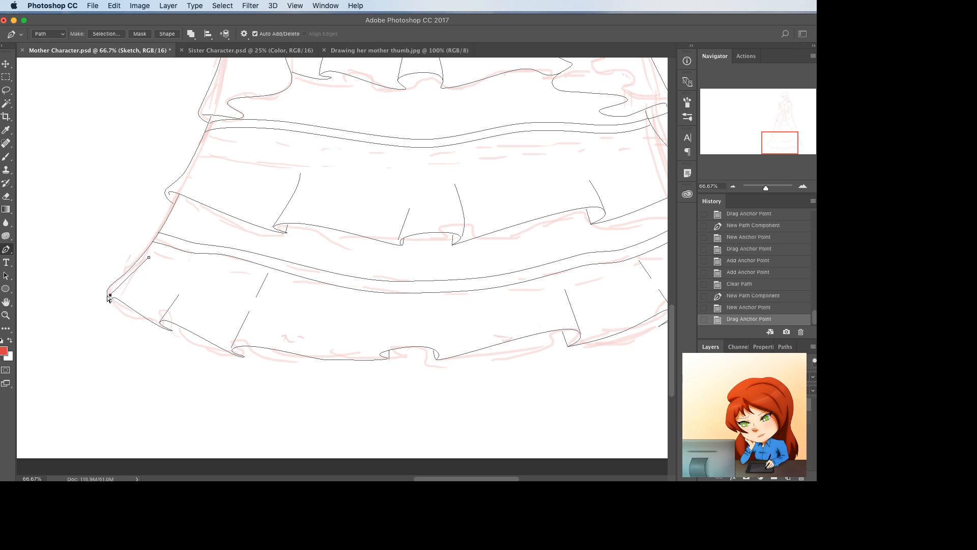
left_click_drag(108, 295, 110, 297)
left_click(307, 260, "super")
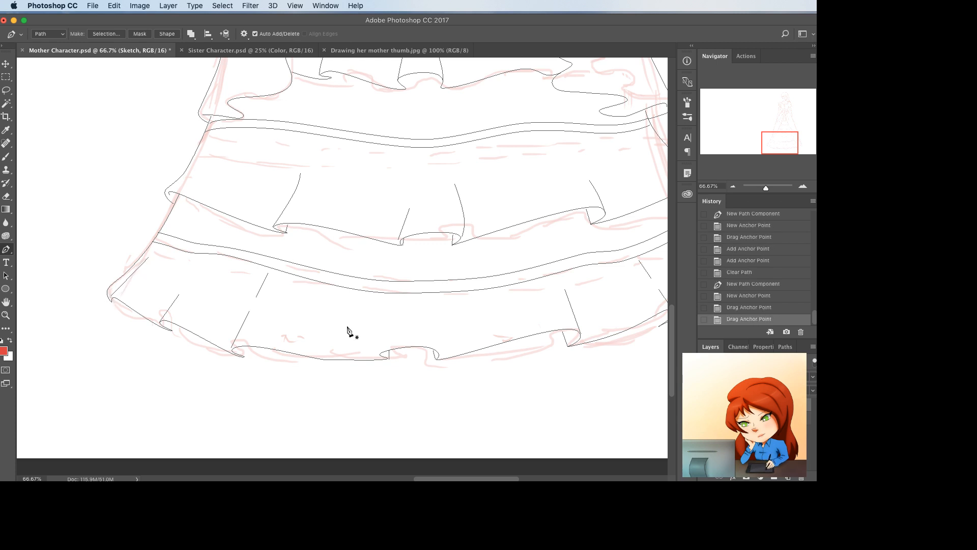
- Draw short fold lines rising from both sides of the bottom ruffle's middle fold
left_click(379, 353)
left_click(386, 321)
left_click_drag(386, 322, 391, 314)
left_click(427, 332)
key("super+z")
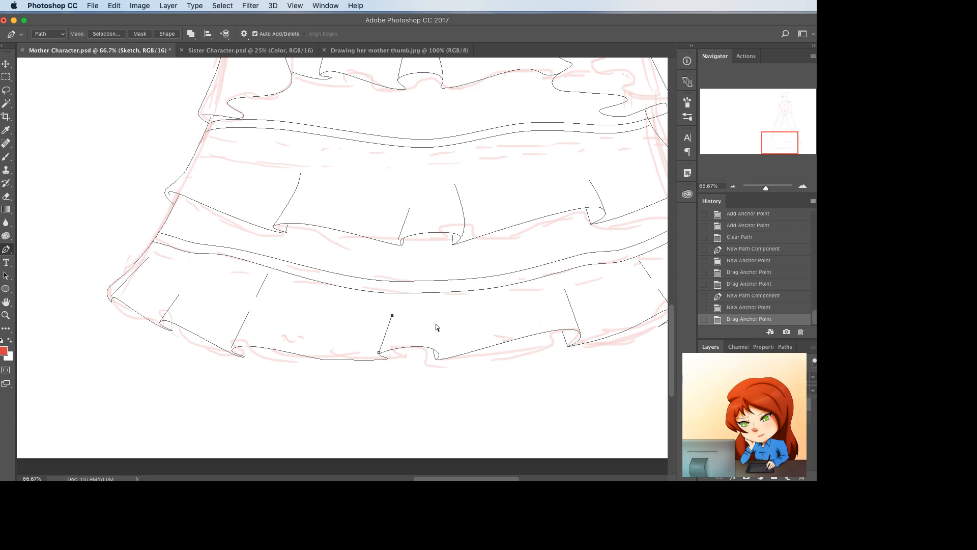
left_click(428, 329)
left_click_drag(439, 354, 397, 369)
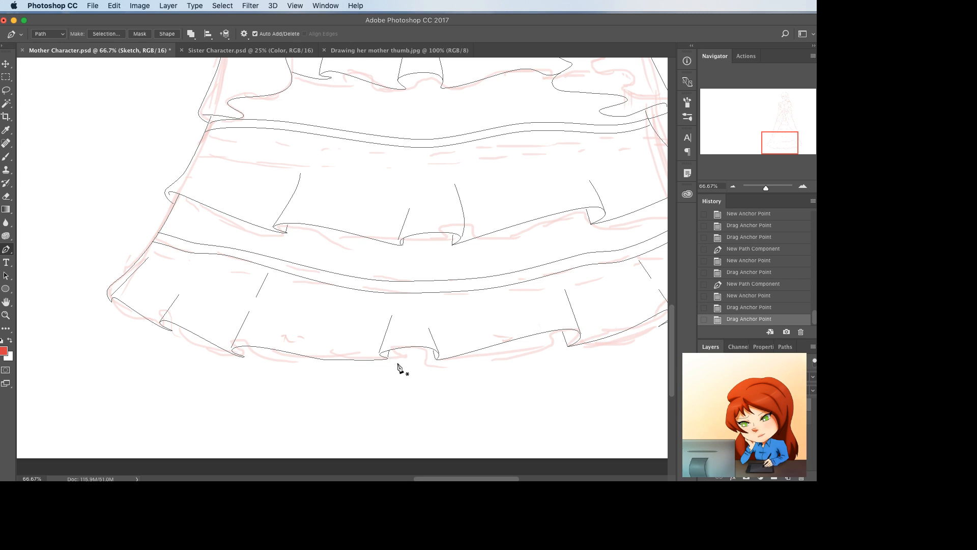
- Hide the rough sketch layer and save the document with the whole figure in view
key("super+minus")
key("super+minus")
left_click(704, 405)
key("super+minus")
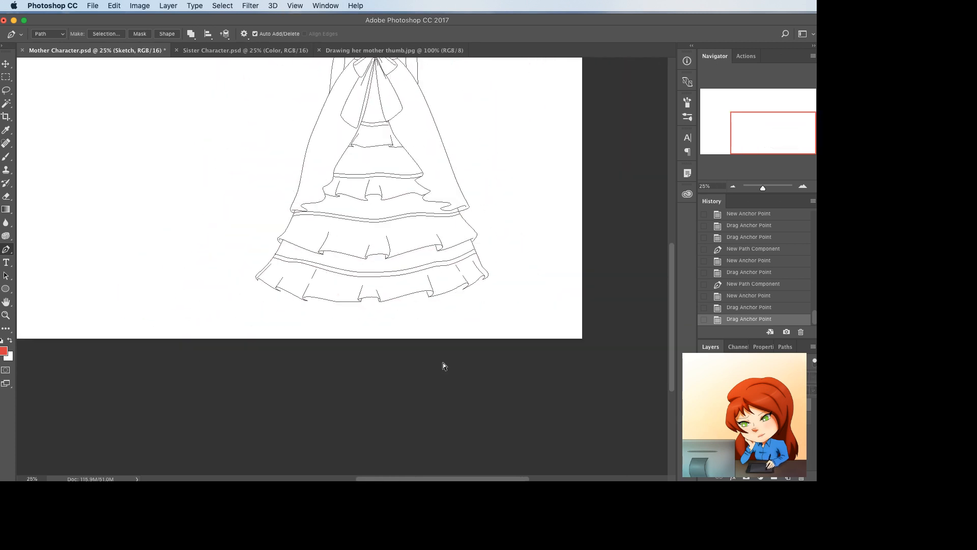
key("super+minus")
key("super+s")
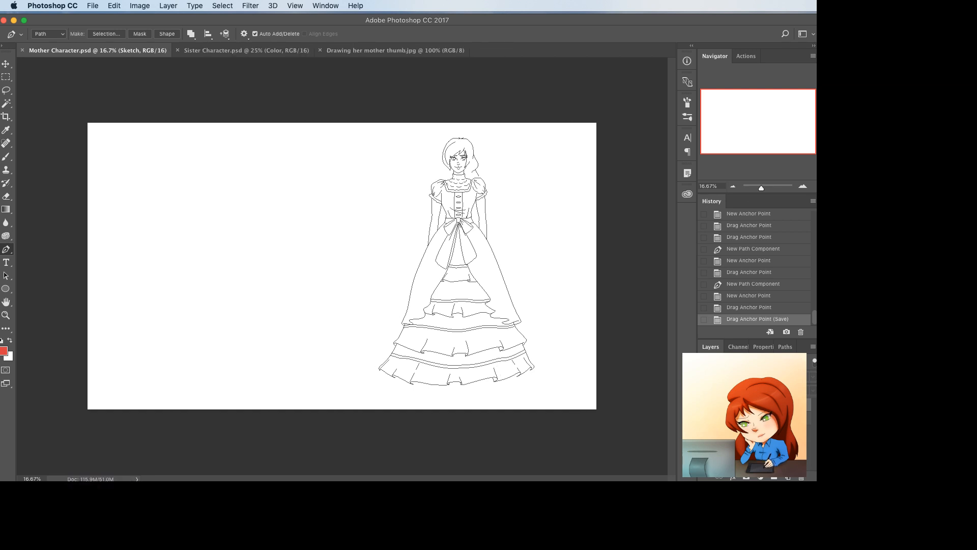
- Create a new layer named Line and set the Brush to default black at 100% opacity
key("super+shift+n")
type("Line")
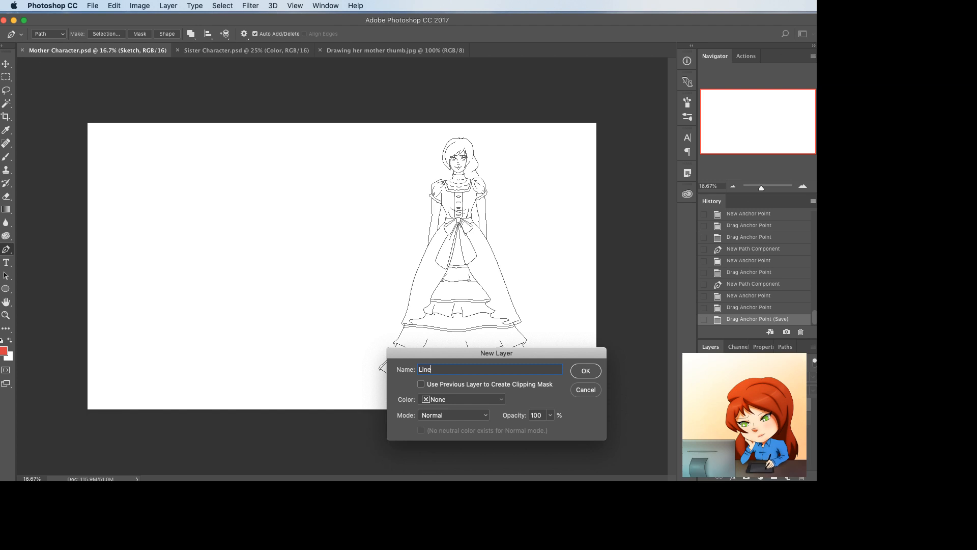
key("Return")
key("d")
key("b")
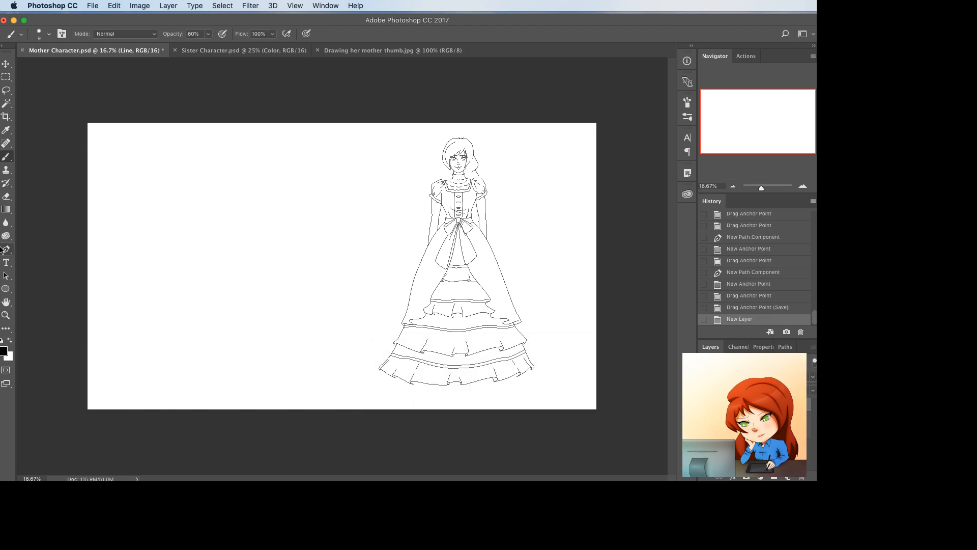
left_click(208, 34)
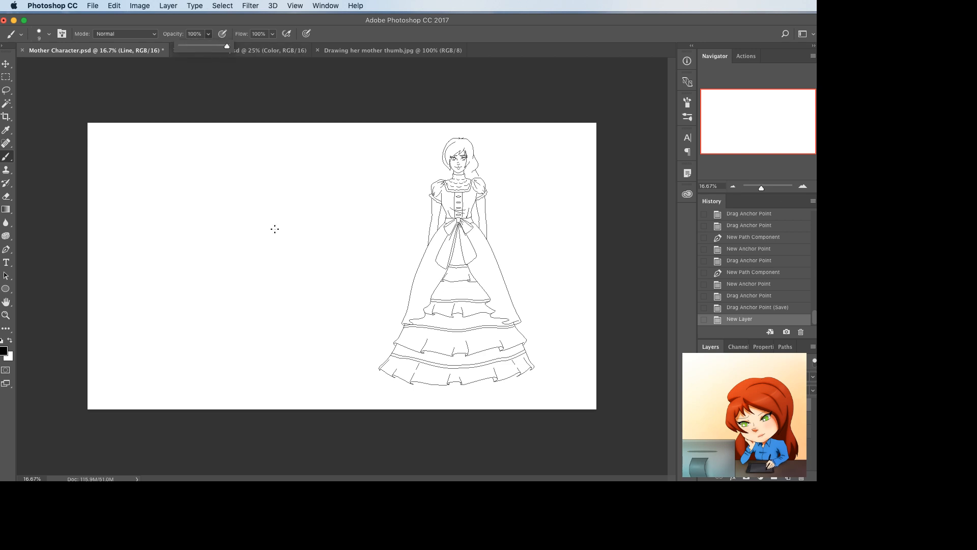
- Try stroking the character's path with a 4 px brush on the Line layer, and undo the stroke
right_click(247, 187)
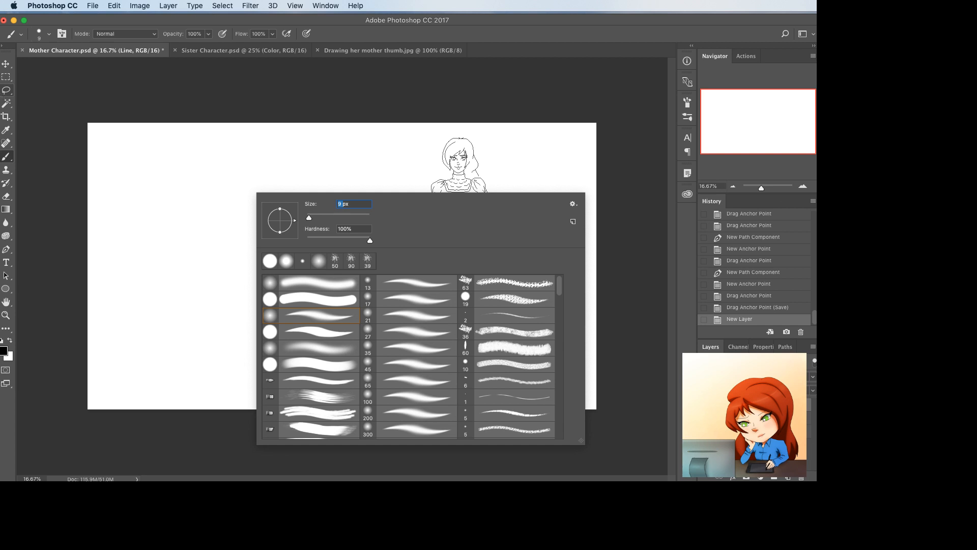
type("4")
key("Return")
key("Return")
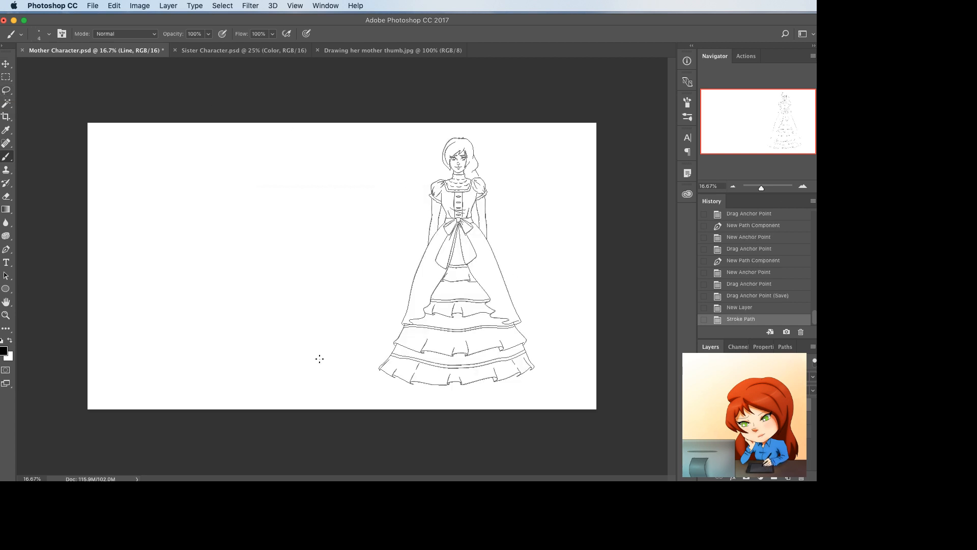
key("p")
right_click(320, 249)
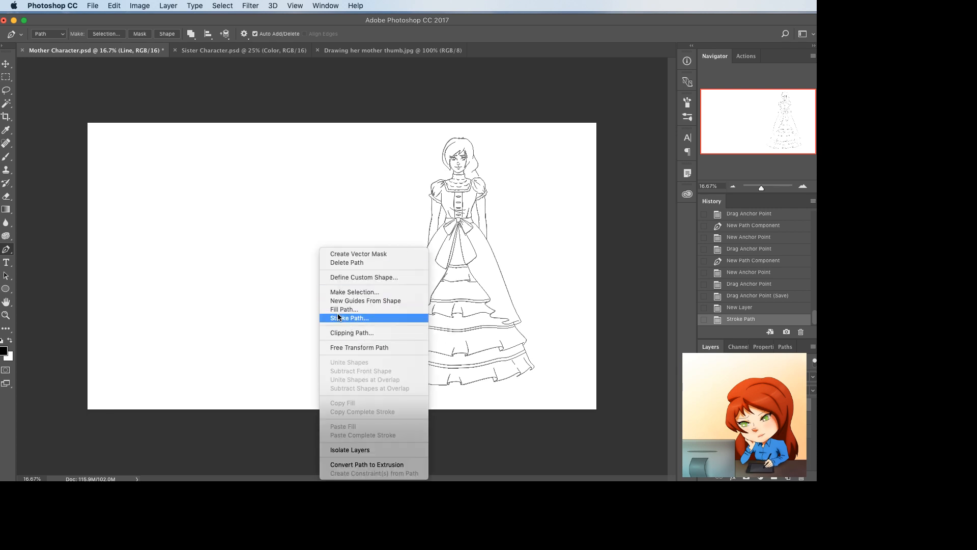
left_click(338, 317)
left_click(476, 360)
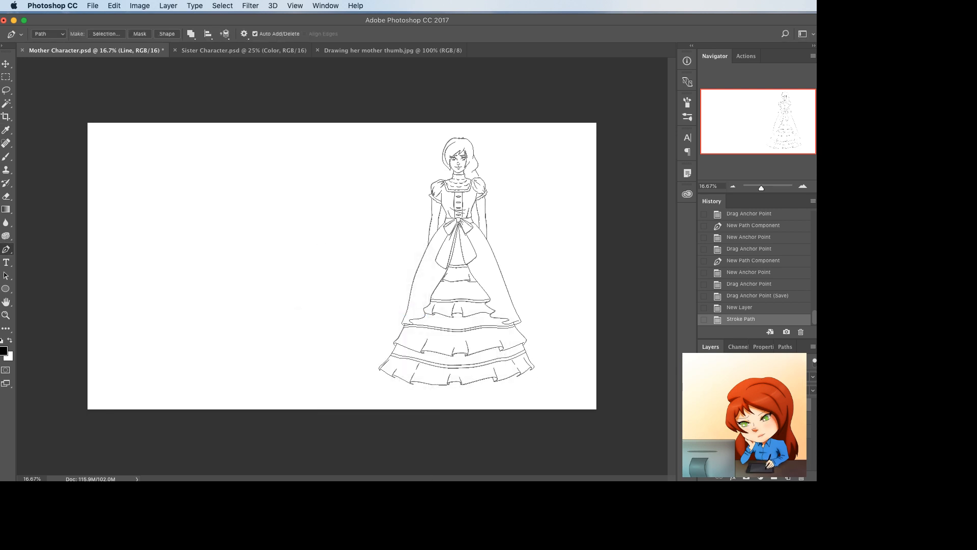
key("super+z")
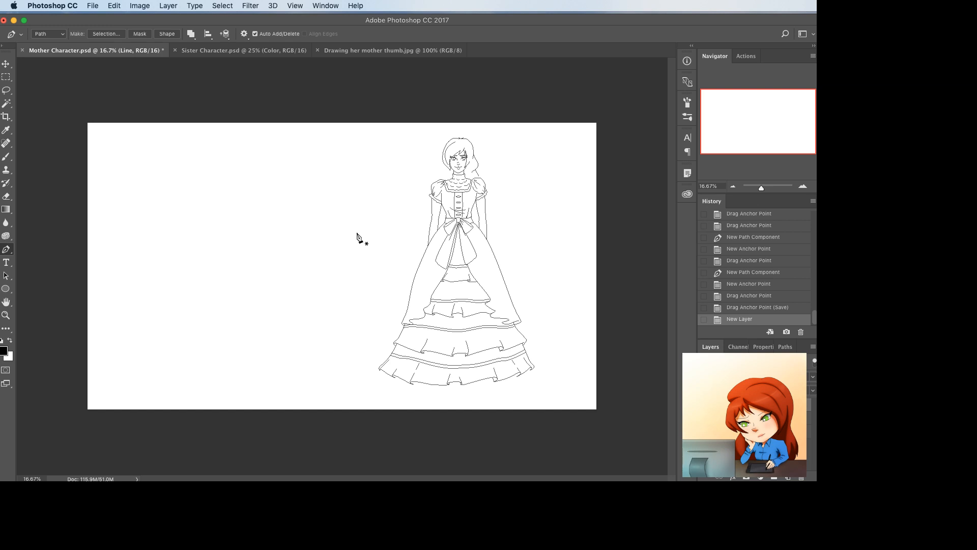
- Stroke the character's path with a 5 px brush, then stroke it again with Simulate Pressure turned off
key("b")
key("Return")
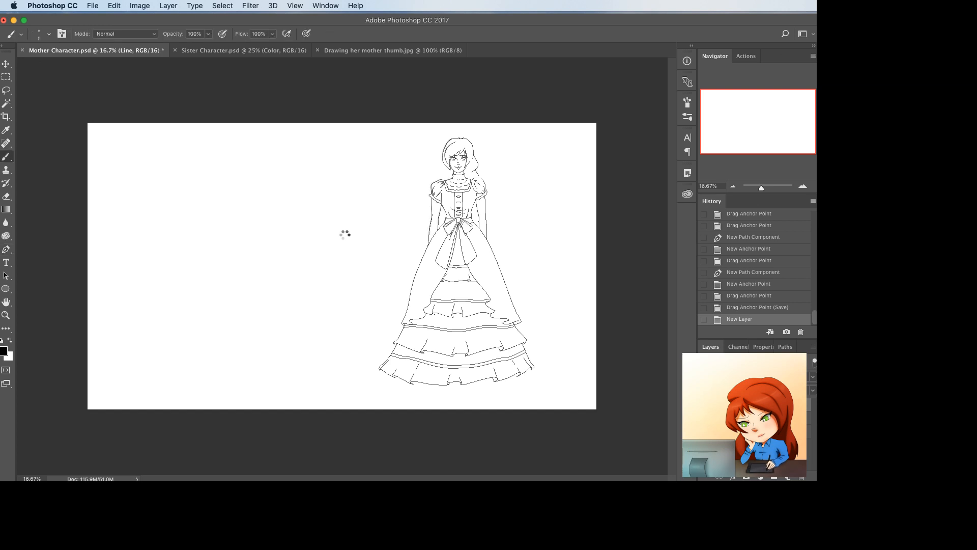
key("p")
right_click(312, 194)
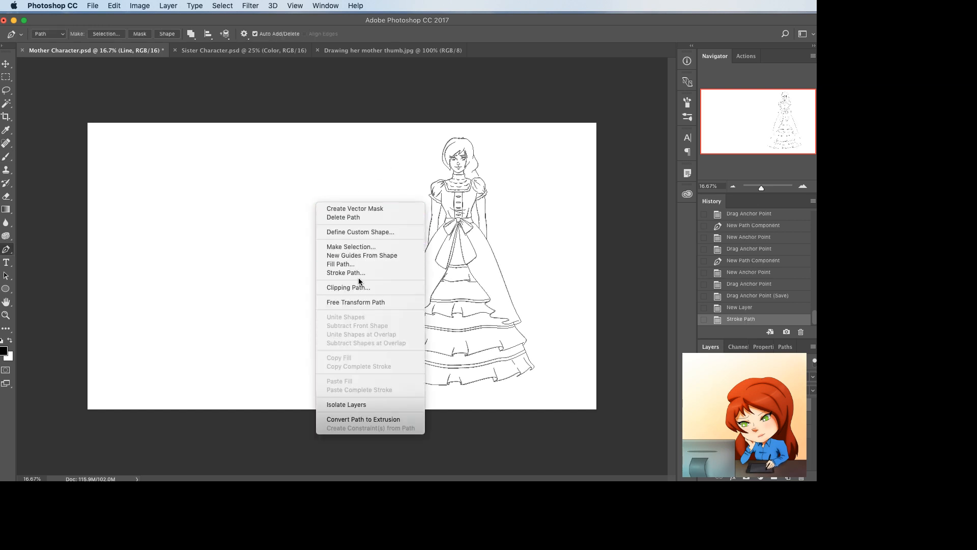
left_click(359, 271)
left_click(307, 355)
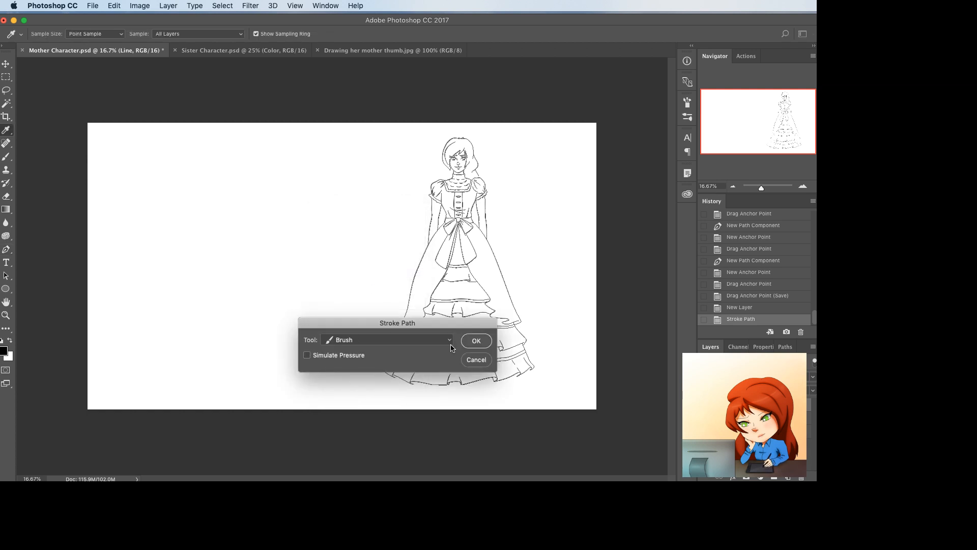
key("Return")
key("Return")
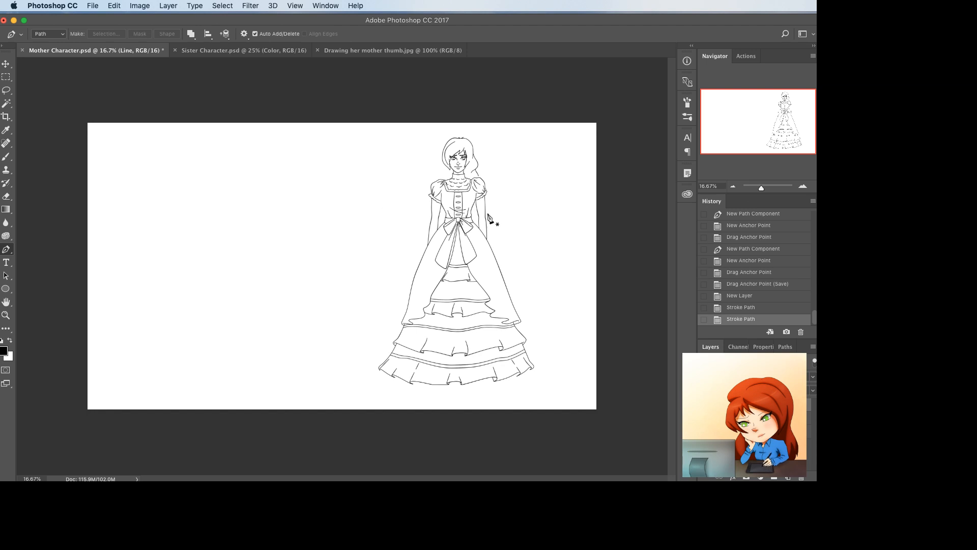
- Inspect the stroked lines up close and revert the document to the state before both path strokes
key("super+plus")
key("super+plus")
key("super+plus")
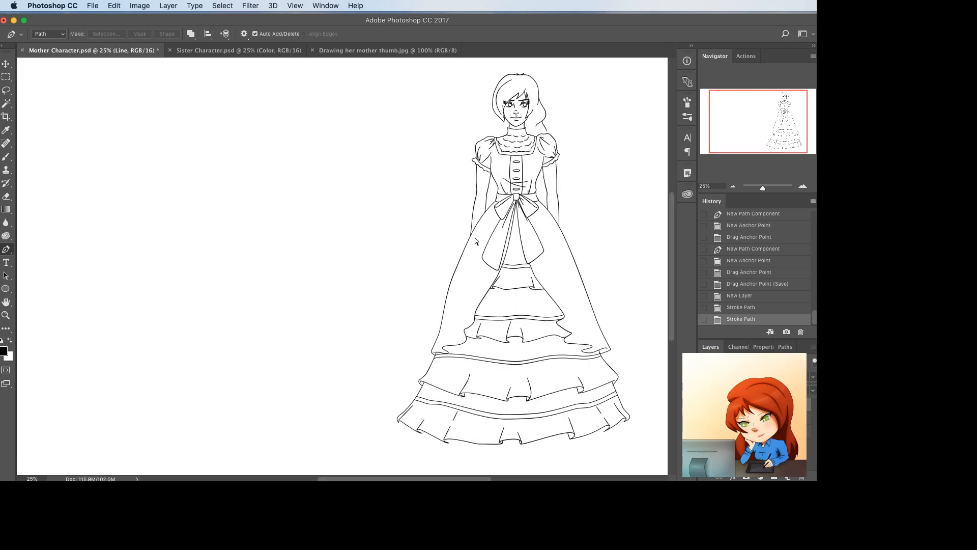
scroll(509, 229, "right", 5)
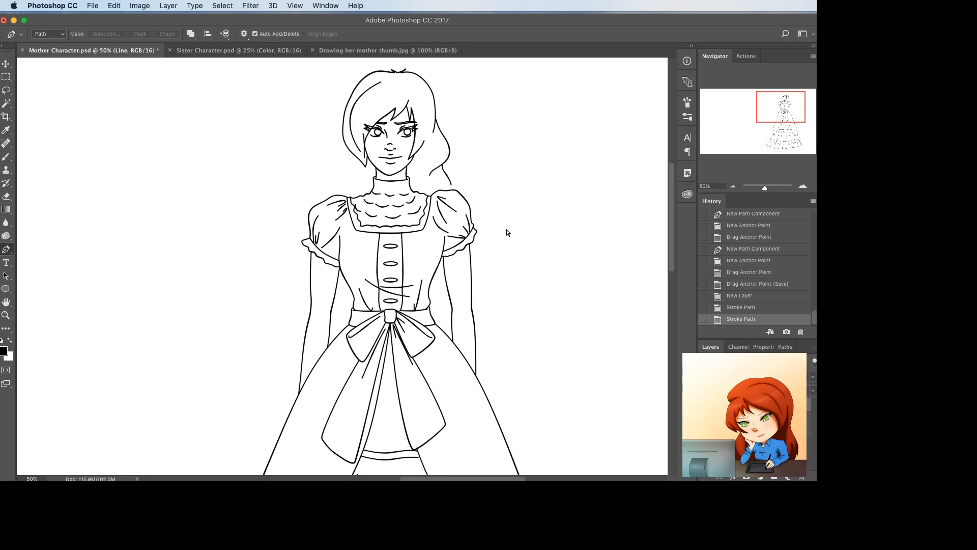
key("super+plus")
scroll(603, 271, "up", 1)
left_click(747, 300)
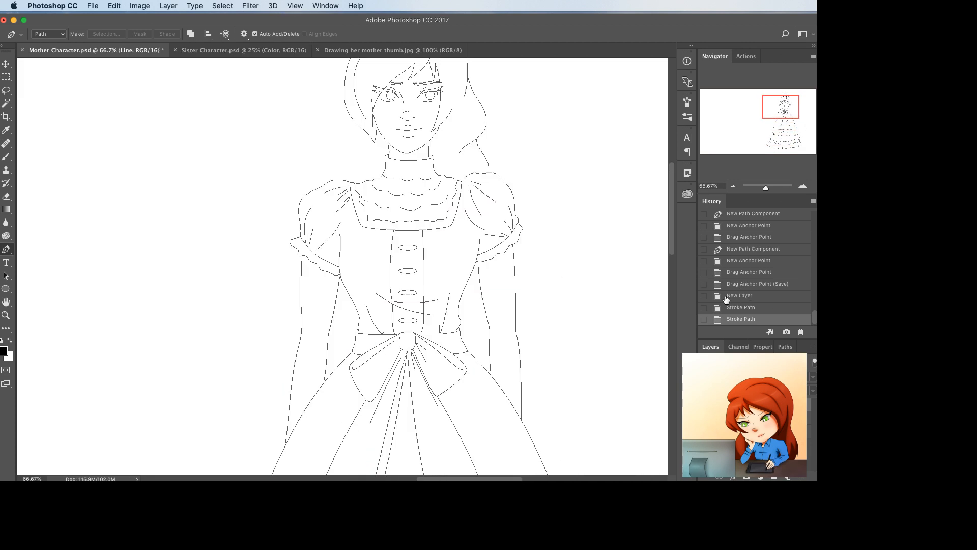
- Try adjusting the wavy hair lock's lower end and adding a short curve between collar and shoulder, and delete that curve
scroll(534, 243, "up", 3)
left_click_drag(488, 249, 492, 240)
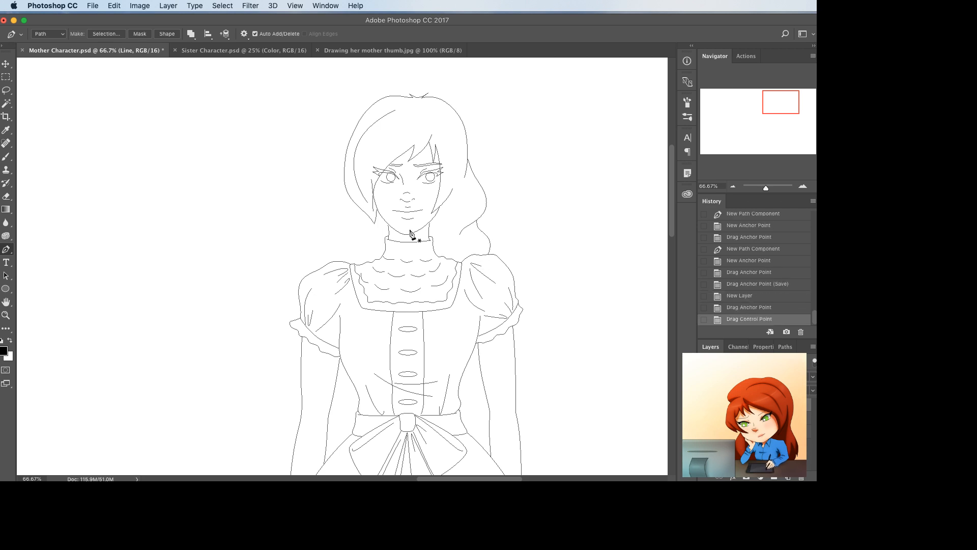
left_click(435, 243)
left_click(461, 251)
left_click(441, 248)
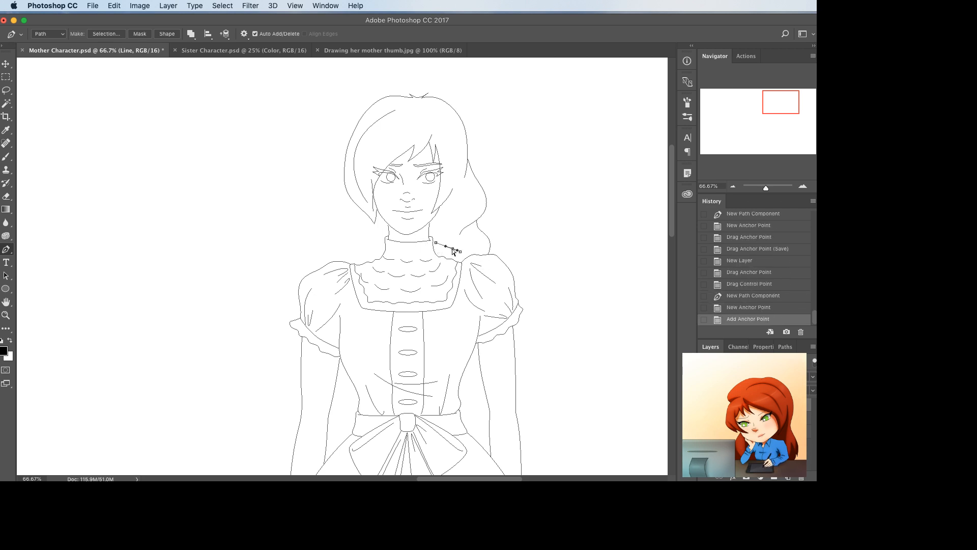
left_click_drag(447, 252, 452, 247)
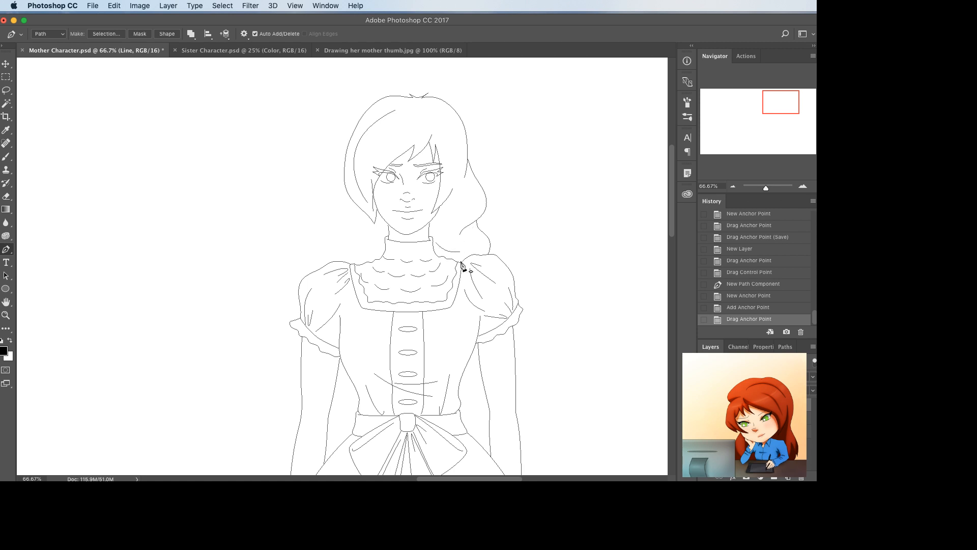
key("Delete")
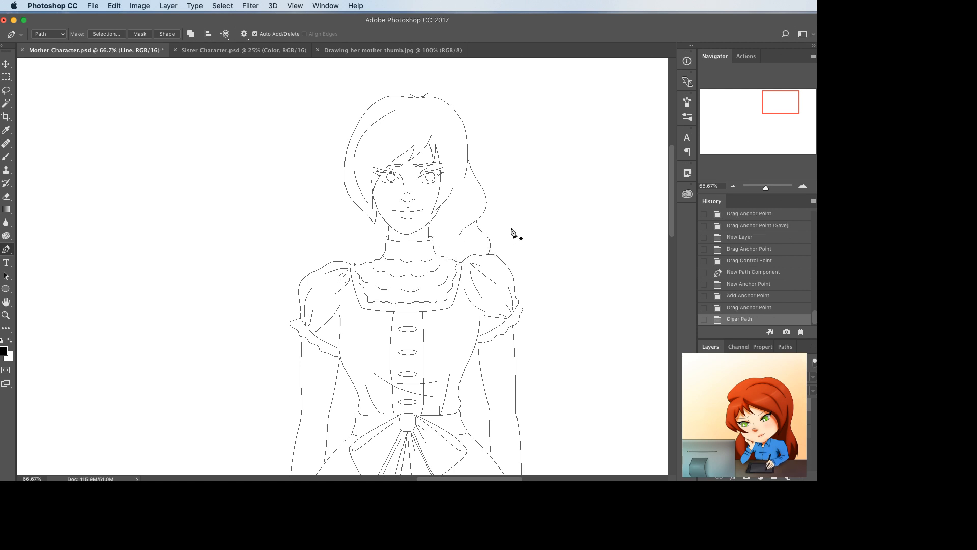
- Delete the wavy hair lock path hanging beside the neck on the right
left_click_drag(515, 239, 469, 213)
left_click_drag(505, 232, 456, 204)
key("Delete")
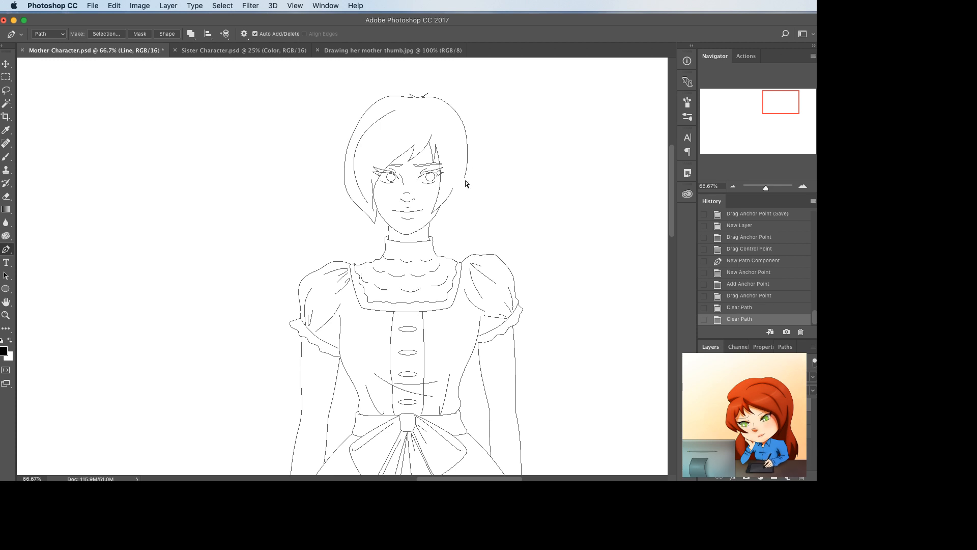
- Extend the head's outer hair outline down to the puffed sleeve on the right and curve the new segment
left_click(457, 197)
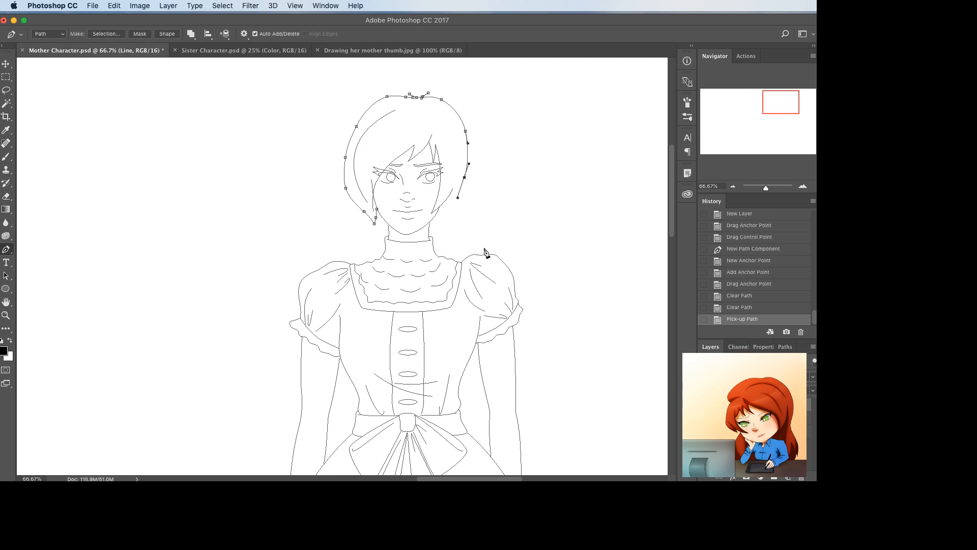
left_click(486, 255)
left_click(469, 213)
left_click_drag(469, 213, 480, 229)
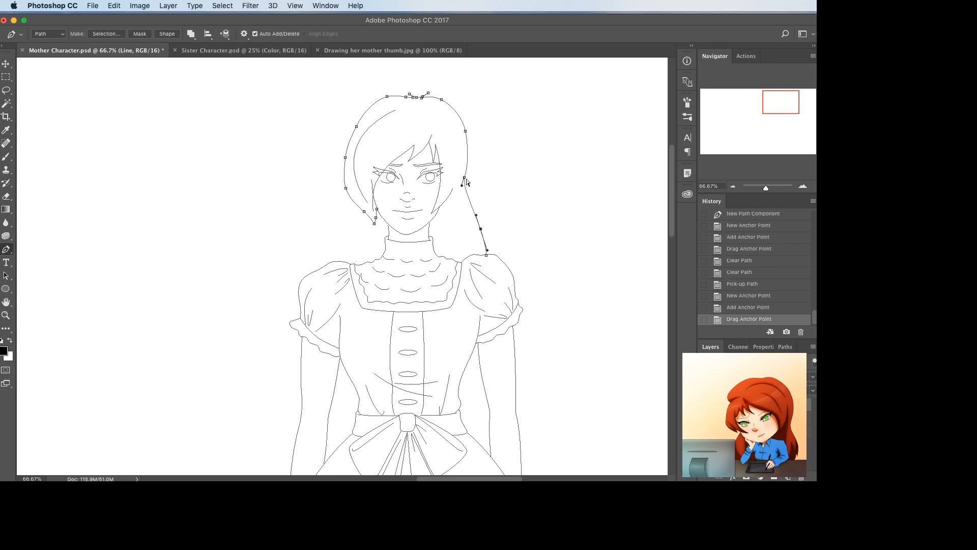
mouse_move(464, 177)
left_mouse_down()
mouse_move(468, 169)
mouse_move(467, 179)
left_mouse_up()
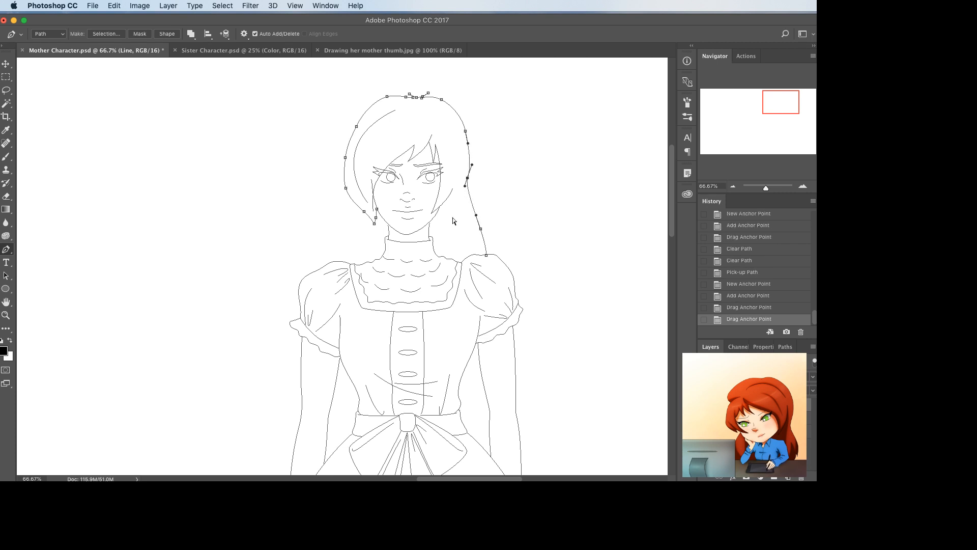
- Draw the left-hand hair outline from the side of the head down to the puffed sleeve and curve it with added anchor points
left_click(453, 218, "super")
left_click(345, 192)
left_click(326, 262)
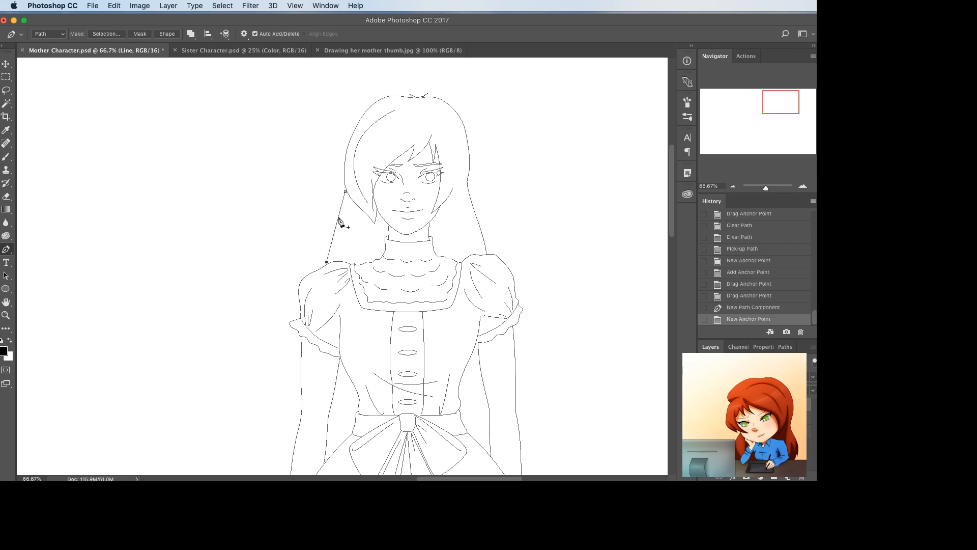
left_click(340, 210)
left_click_drag(339, 211, 327, 264)
left_click(332, 243)
- Try adding a curved hair line on each side of the waist, running from beside the bodice down to the sash
scroll(560, 229, "down", 3)
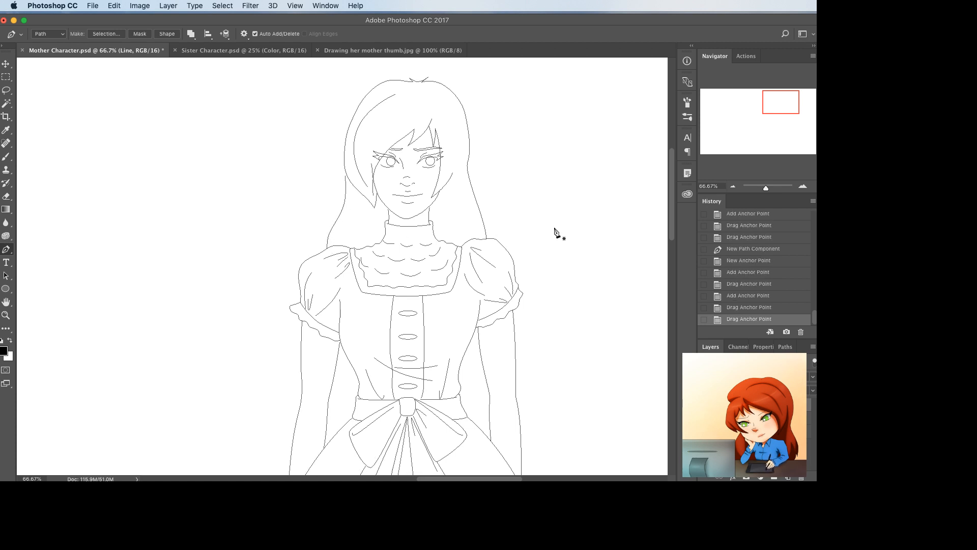
left_click(479, 316)
left_click(461, 363)
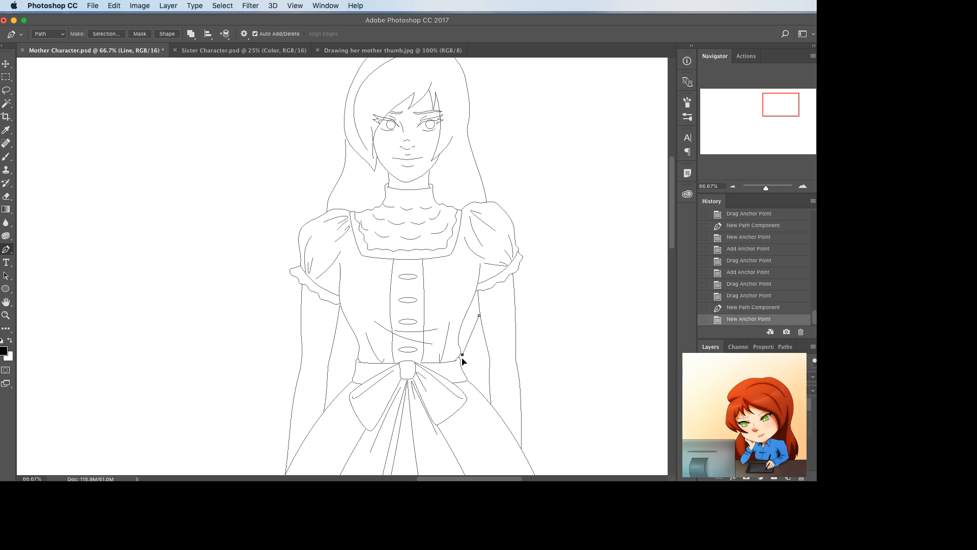
left_click_drag(461, 367, 480, 316)
left_click(470, 341)
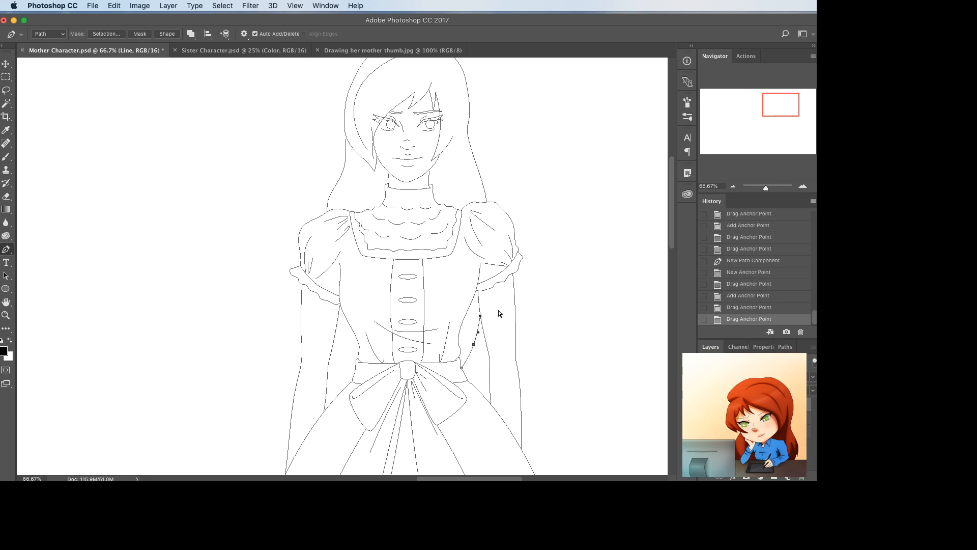
left_click(498, 310, "super")
left_click(337, 320)
left_click(343, 375)
left_click_drag(343, 375, 340, 339)
left_click(348, 346)
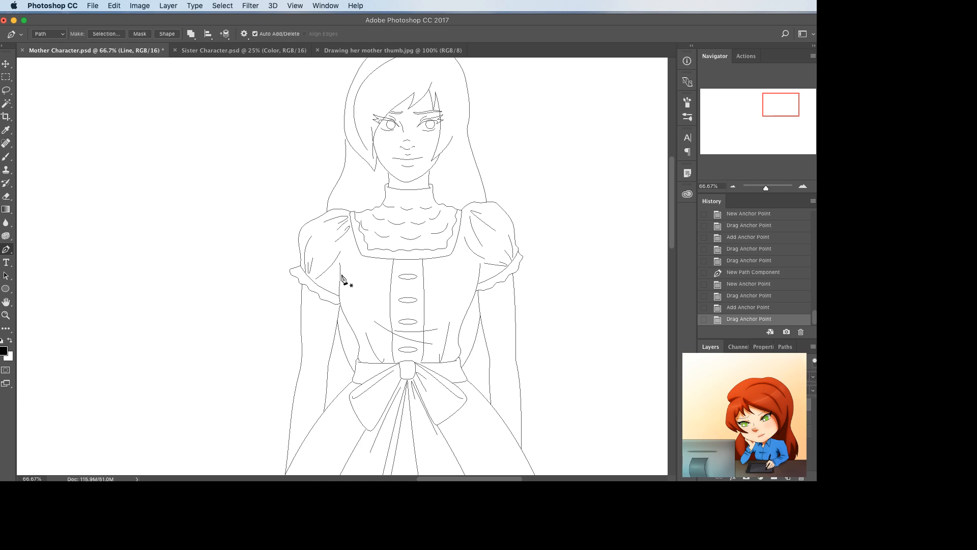
- Delete the curved hair lines on both sides of the waist
key("super+minus")
key("super+minus")
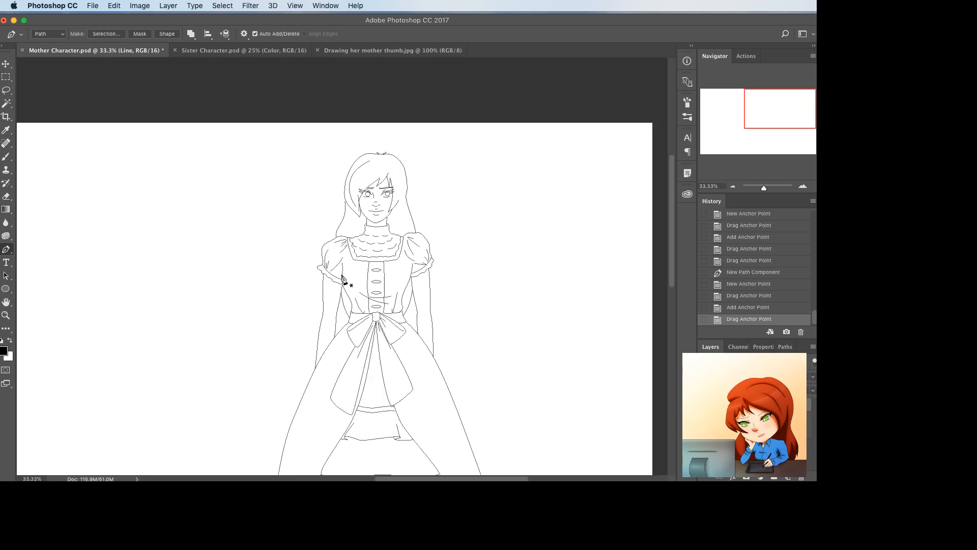
key("super+plus")
key("super+plus")
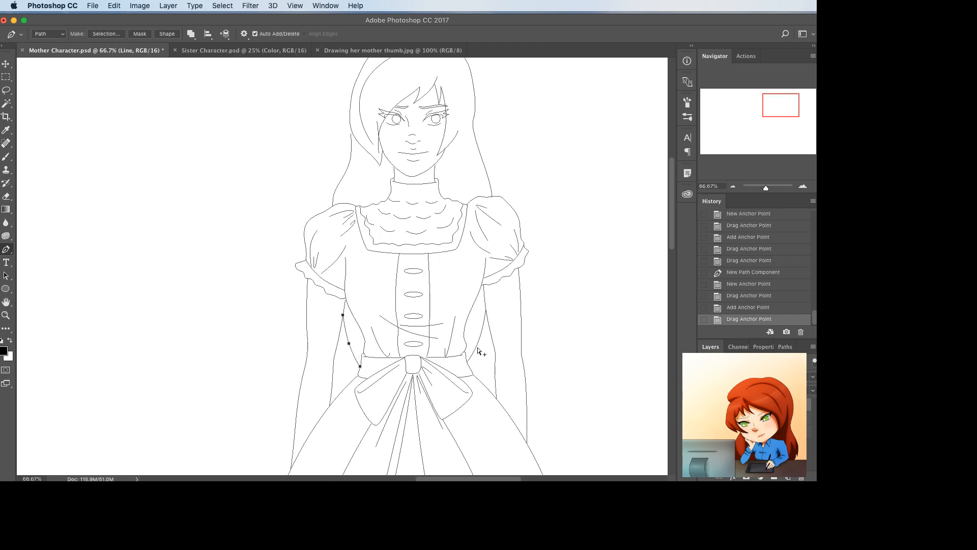
key("BackSpace")
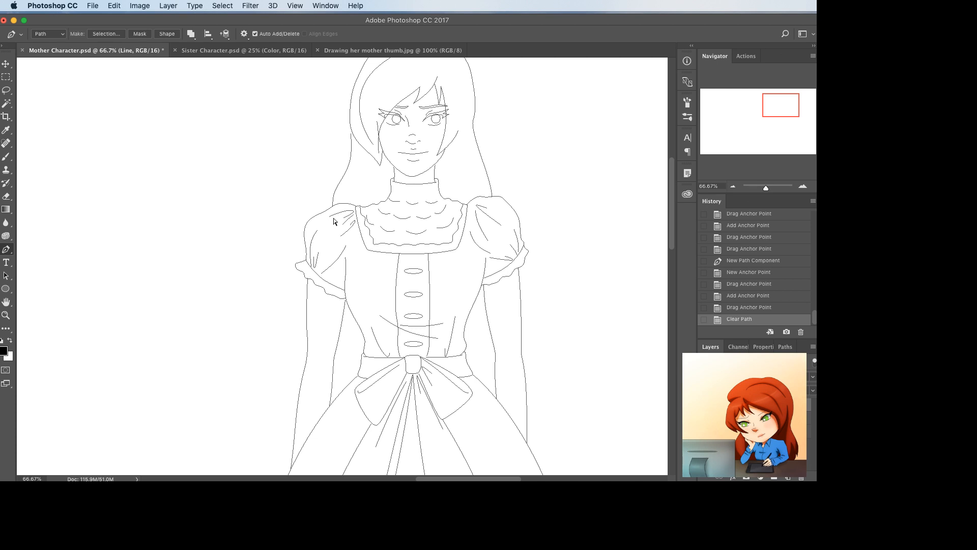
- Reshape the long hair outlines on both sides by moving their anchor points between the head and the puffed sleeves
left_click_drag(336, 204, 338, 186)
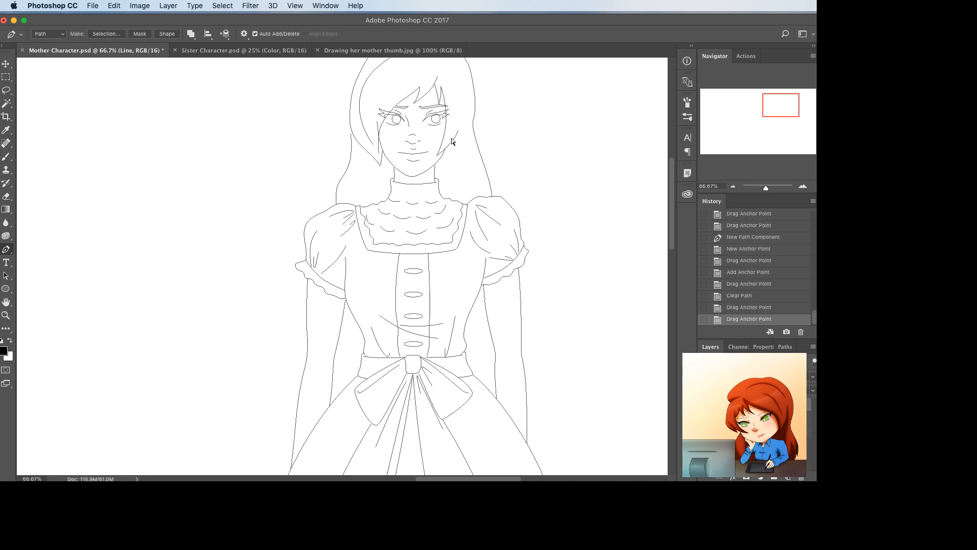
left_click_drag(349, 129, 351, 130)
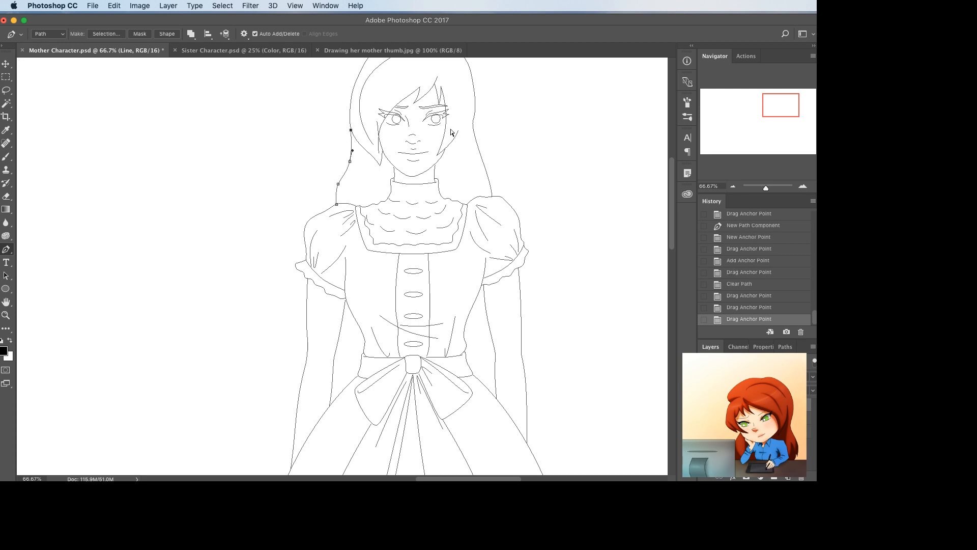
left_click(490, 134, "super")
left_click(481, 155, "super")
left_click_drag(473, 120, 473, 116)
left_click_drag(486, 170, 486, 162)
key("Return")
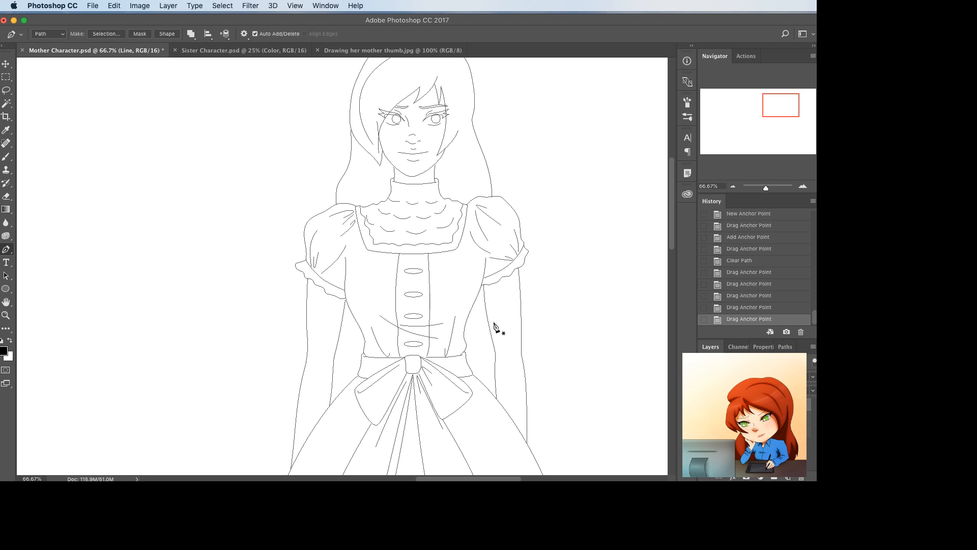
- Remove an anchor point from the left-hand hair outline and smooth the remaining curve above the sleeve
left_click(344, 160)
mouse_move(344, 160)
left_mouse_down()
mouse_move(338, 204)
mouse_move(332, 181)
mouse_move(348, 160)
left_mouse_up()
left_click(489, 134, "super")
- Try stroking the line art paths with the Brush and undo the stroke
key("b")
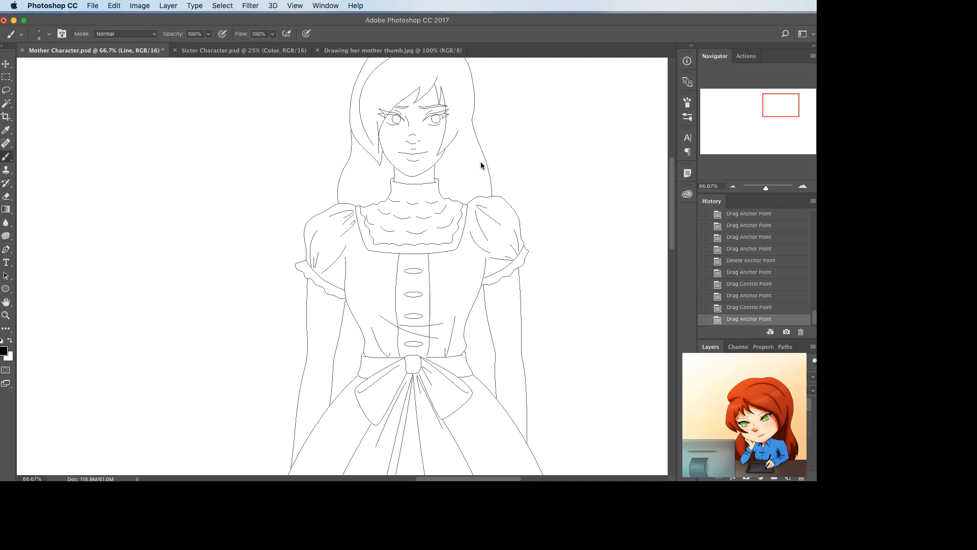
key("Return")
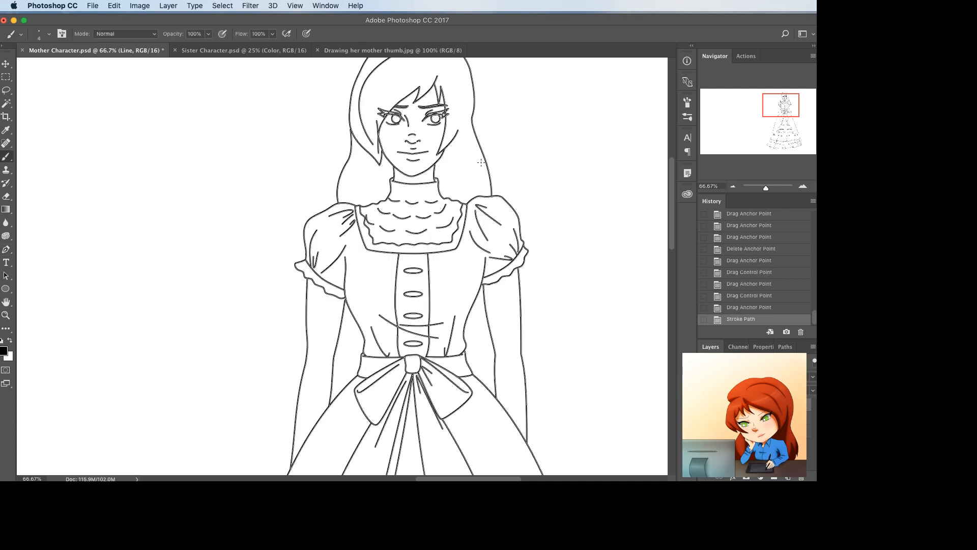
key("ctrl+z")
- Adjust the anchor and control points of both neck lines between the jaw and the high collar
key("super+plus")
left_click_drag(407, 133, 409, 185)
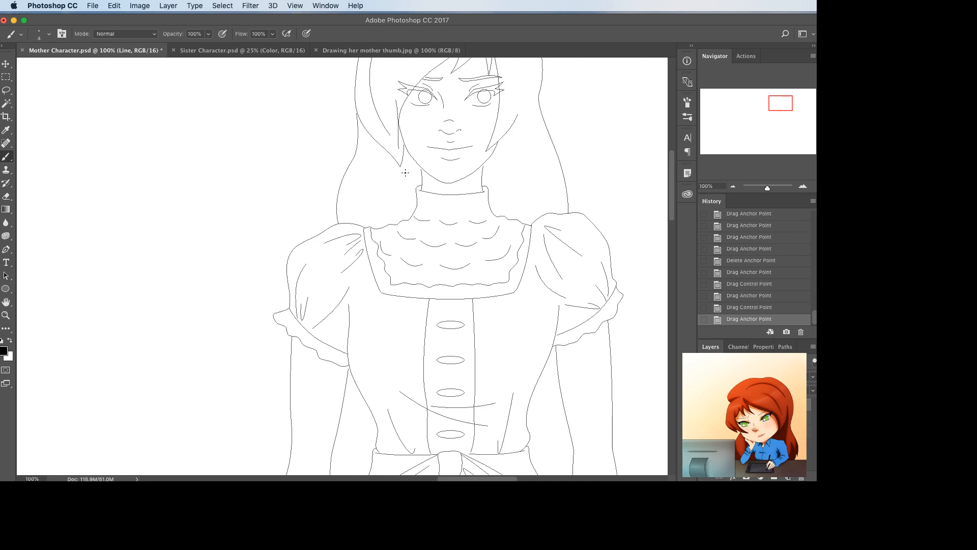
key("p")
left_click(421, 169, "super")
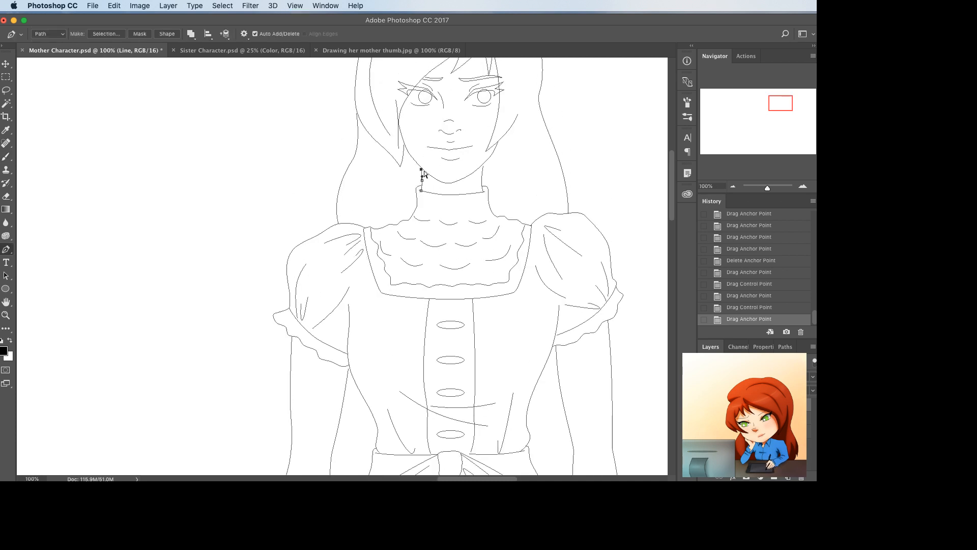
left_click_drag(423, 170, 492, 189)
left_click(481, 169, "ctrl")
scroll(443, 197, "up", 3)
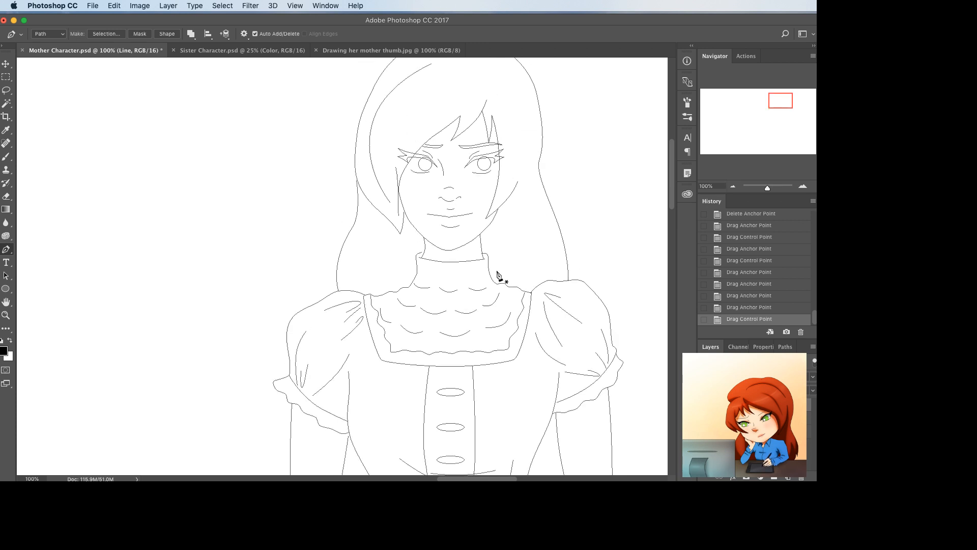
- Save the mother character document with the whole figure in view
key("super+minus")
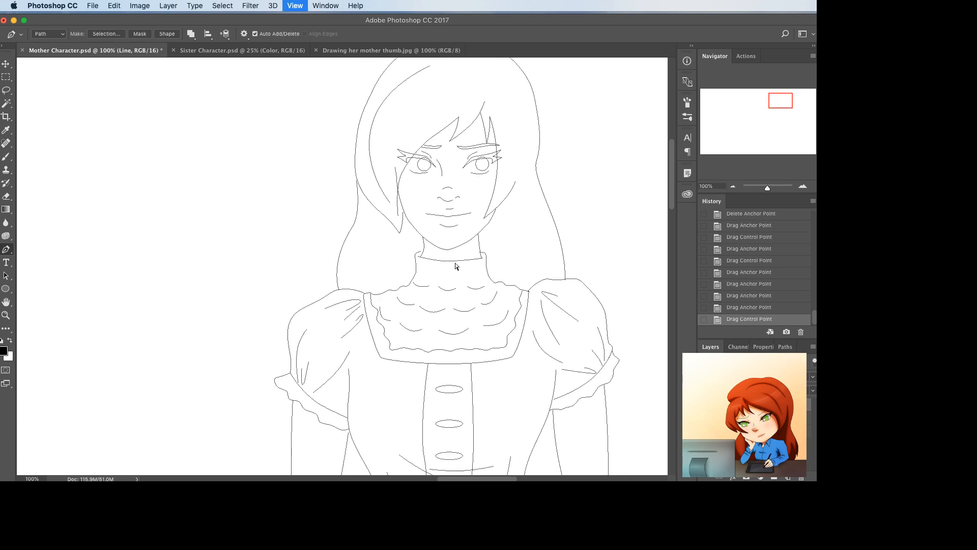
key("super+minus")
key("super+minus")
key("super+minus")
key("super+minus")
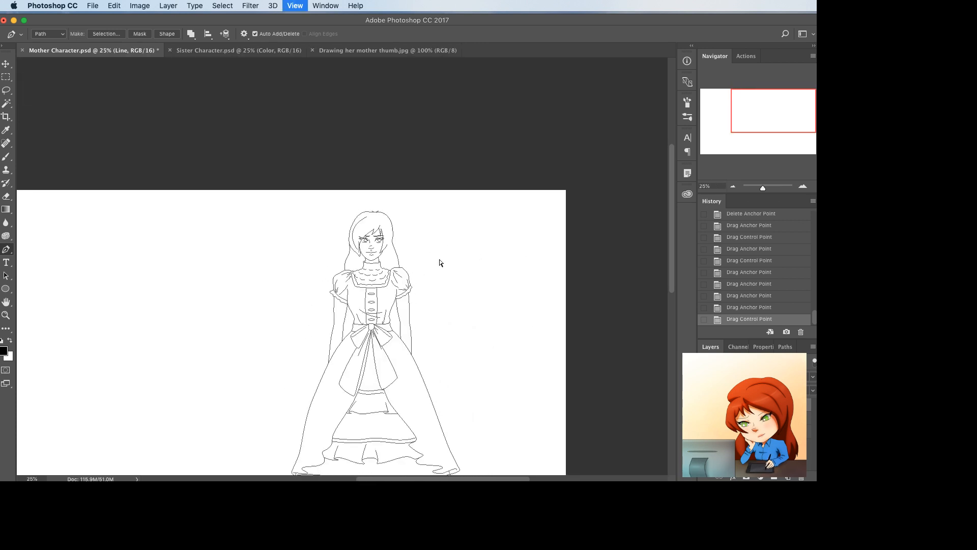
key("super+s")
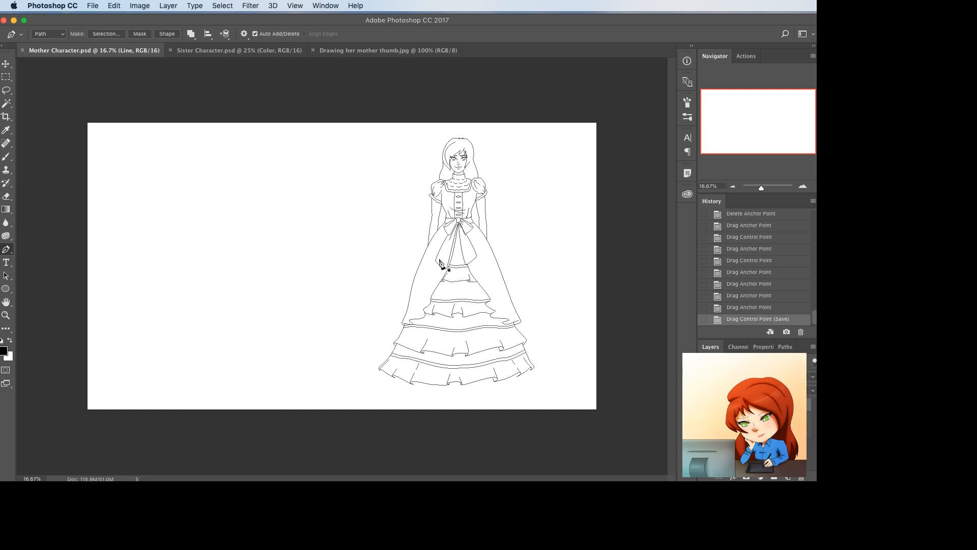
- Stroke all line art paths on the Line layer with the Brush at size 5
key("super+equal")
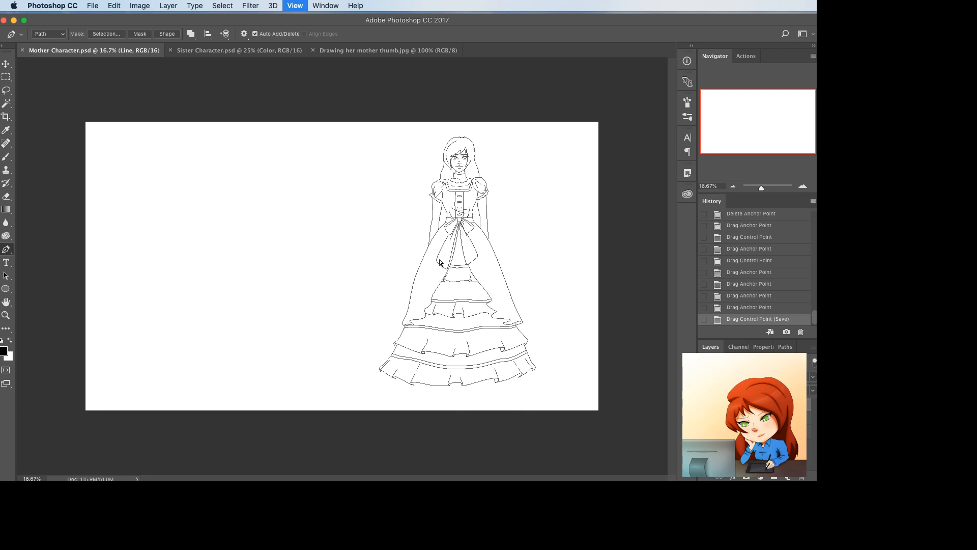
key("super+equal")
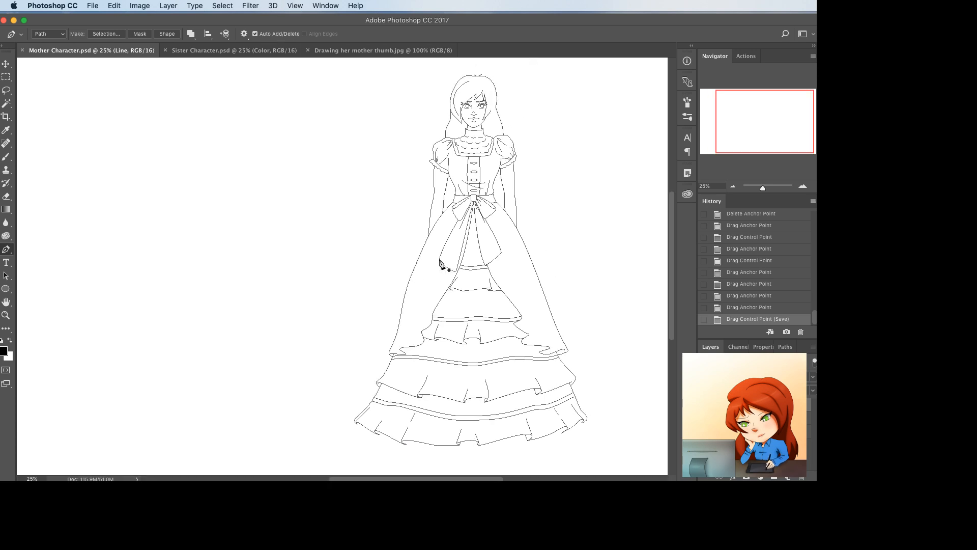
key("b")
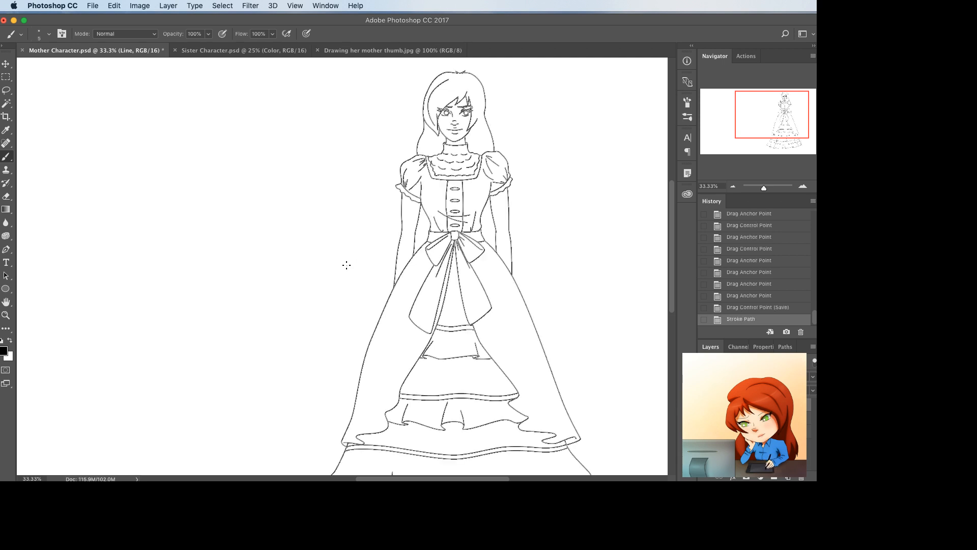
- Stroke the same paths a second time using the Brush with Simulate Pressure enabled
key("p")
right_click(329, 201)
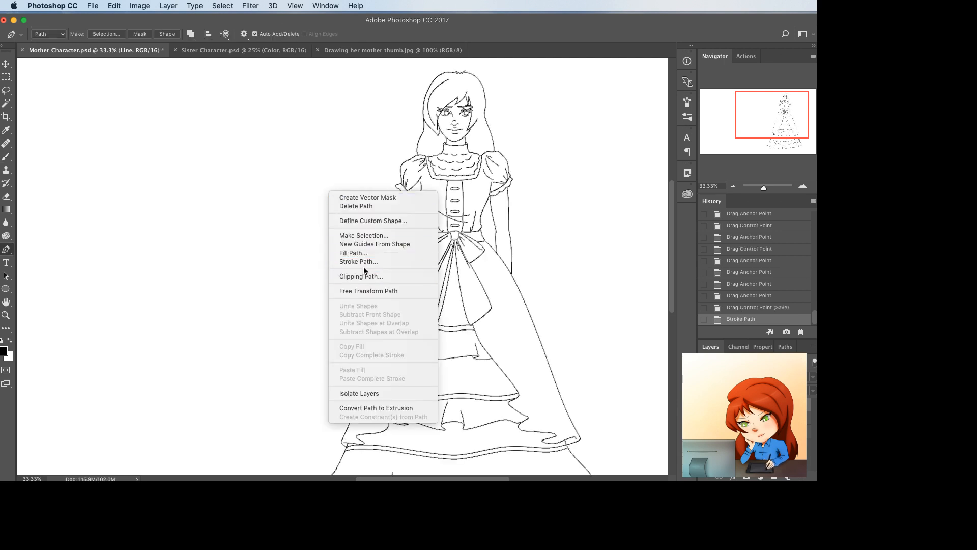
left_click(363, 261)
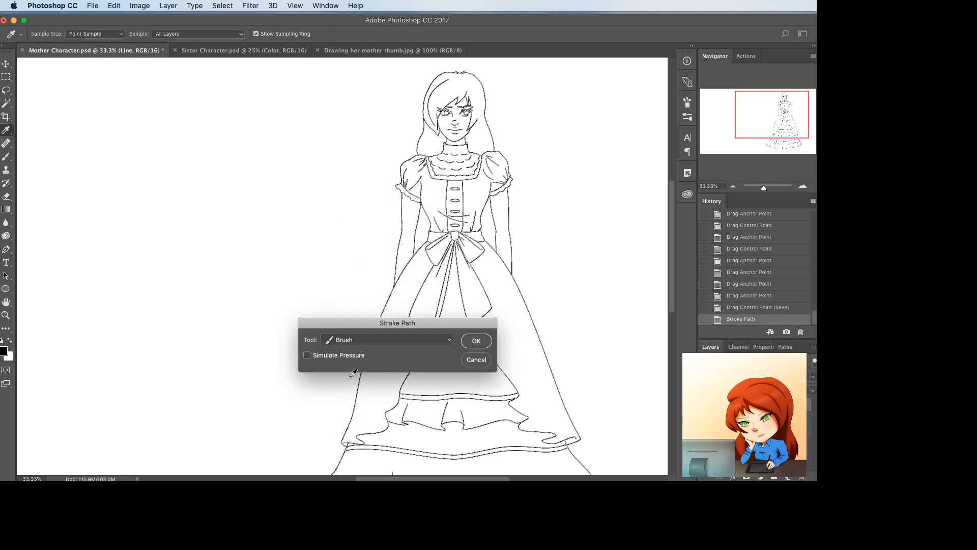
left_click(307, 355)
left_click(474, 340)
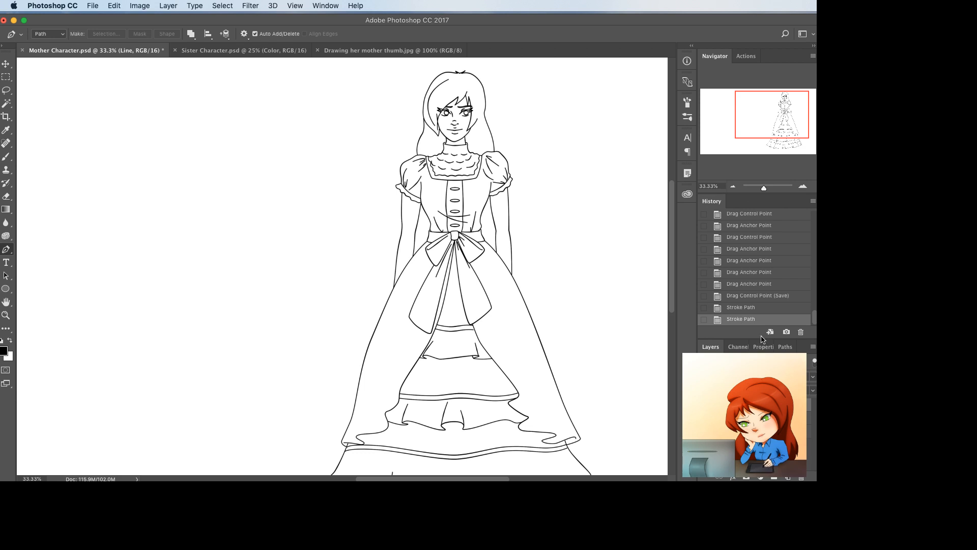
- Select the eyelash subpaths and fill them with the foreground color in Normal mode at 100% opacity
left_click(785, 347)
left_click(745, 361)
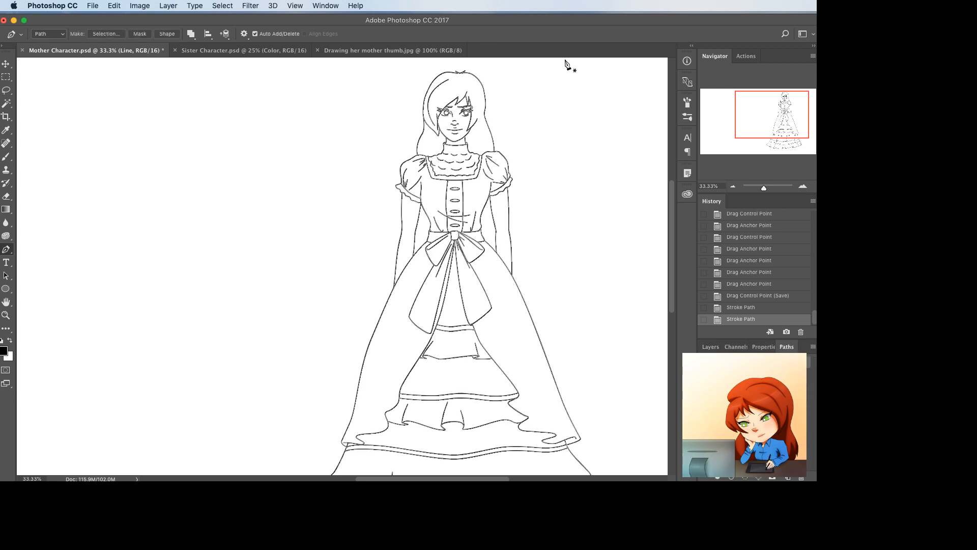
left_click(471, 110, "super")
key("super+z")
right_click(570, 102)
left_click(596, 163)
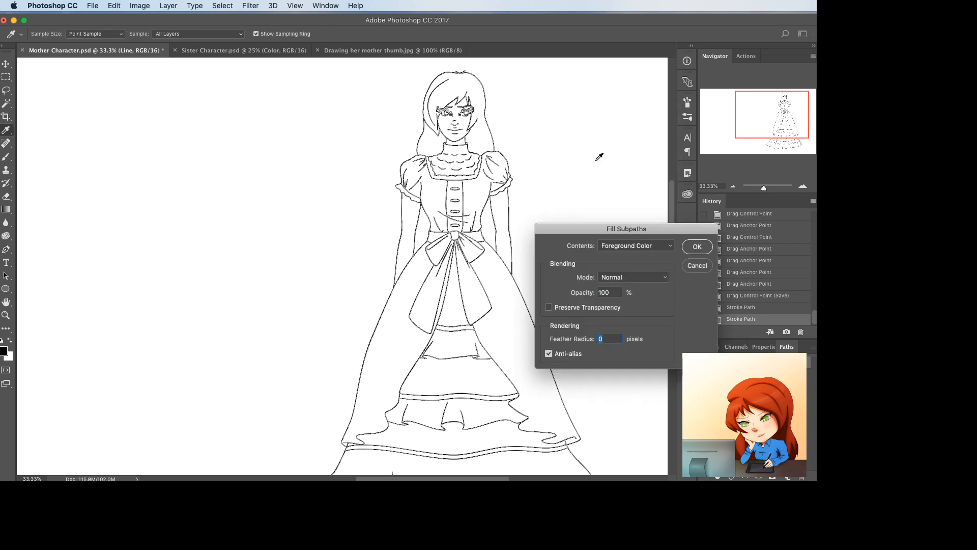
key("Return")
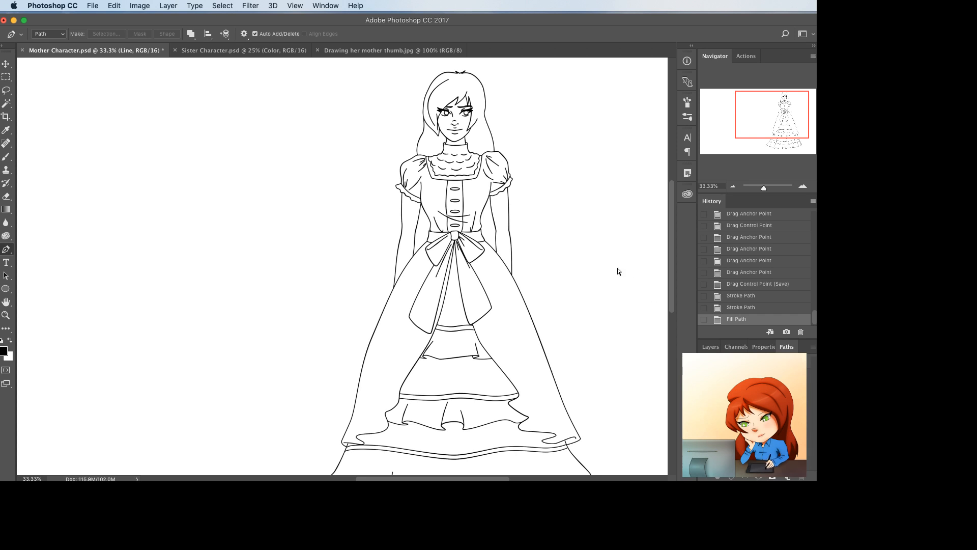
- Try painting a short vertical fold line with the Brush beneath the wide band on the lower skirt and undo it
key("super+minus")
scroll(427, 305, "down", 2)
scroll(427, 305, "down", 2)
key("super+plus")
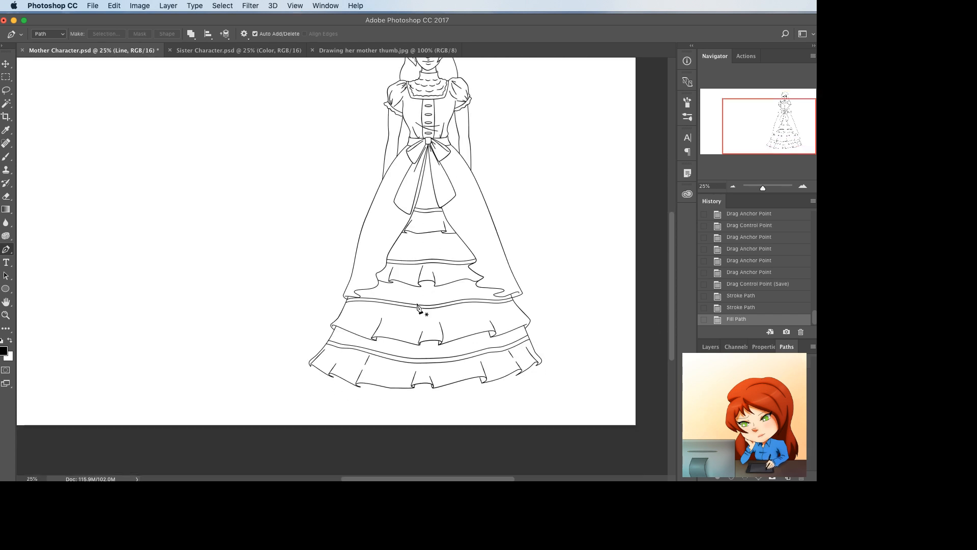
key("super+plus")
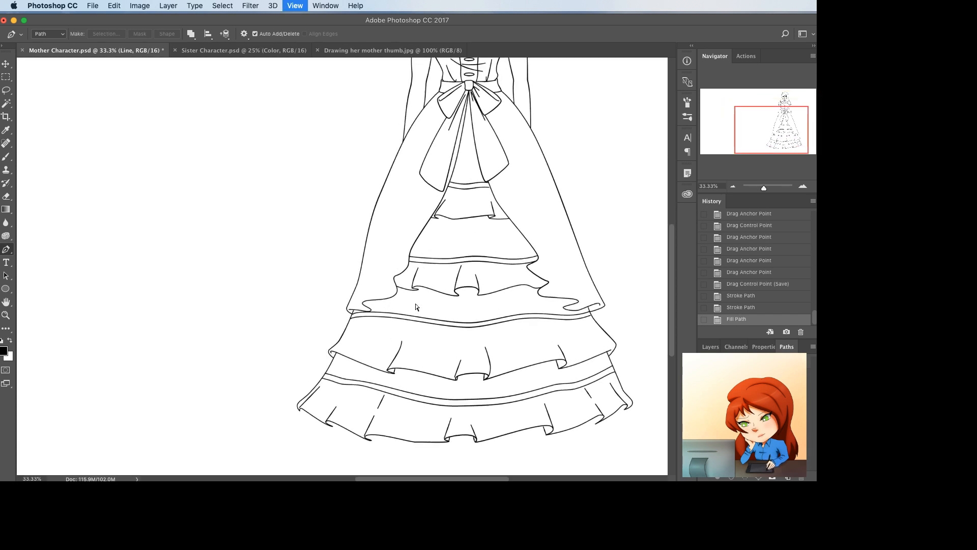
scroll(460, 379, "down", 4)
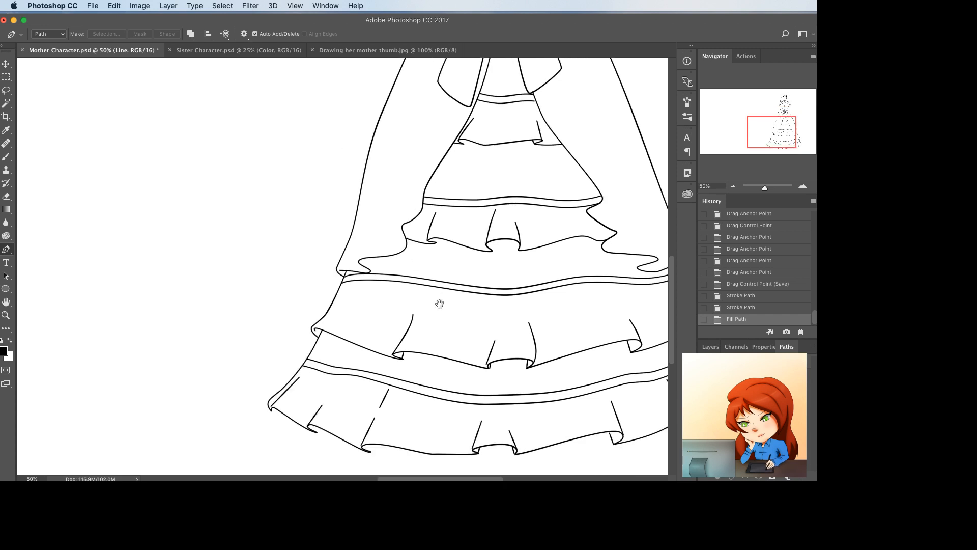
key("b")
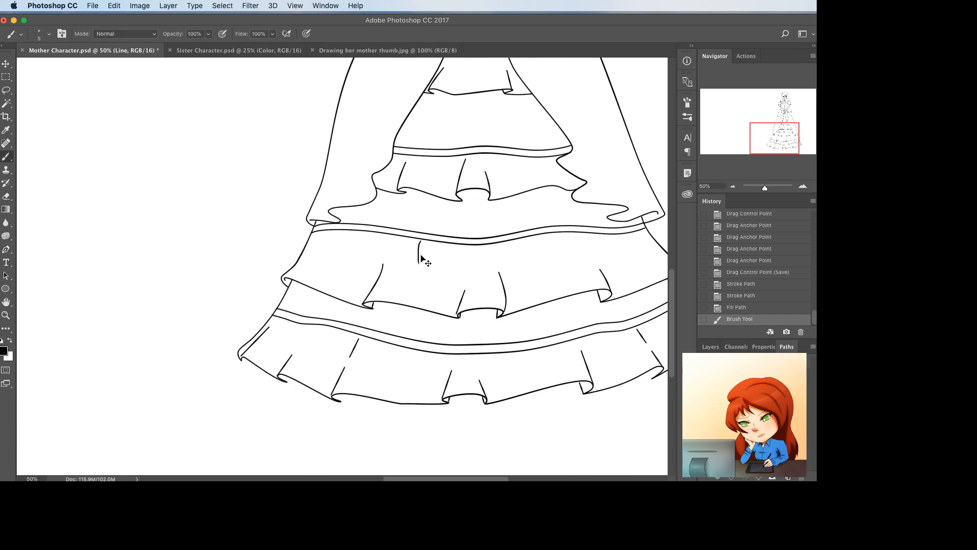
key("super+z")
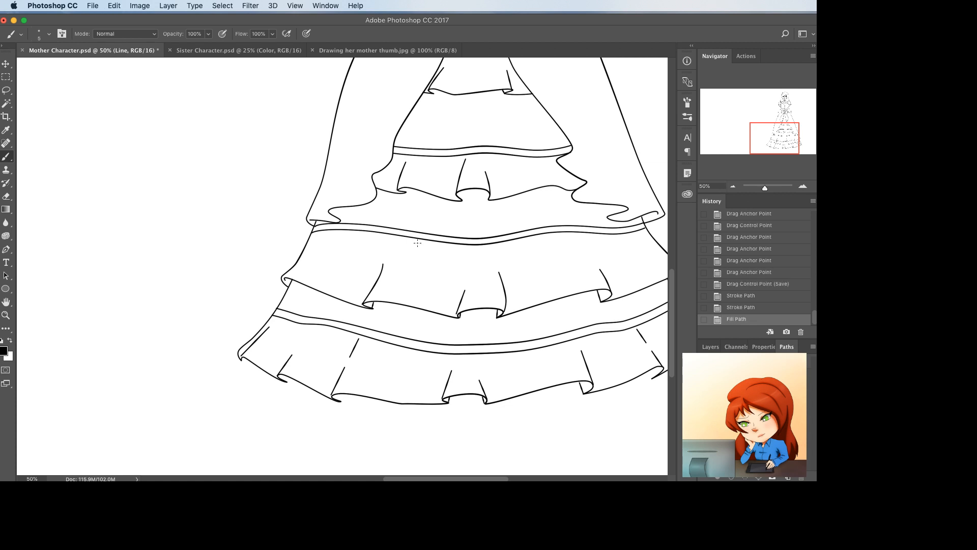
key("super+plus")
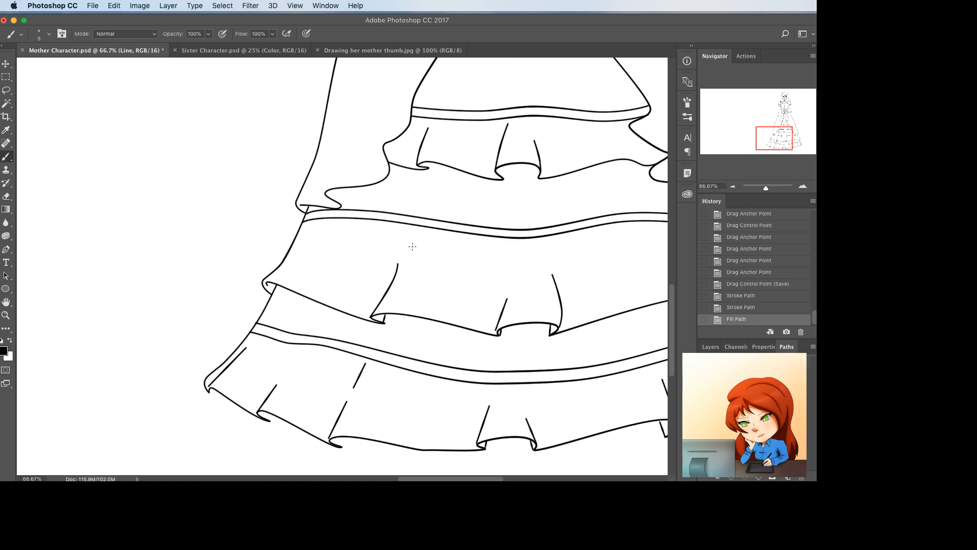
left_click_drag(417, 274, 363, 242)
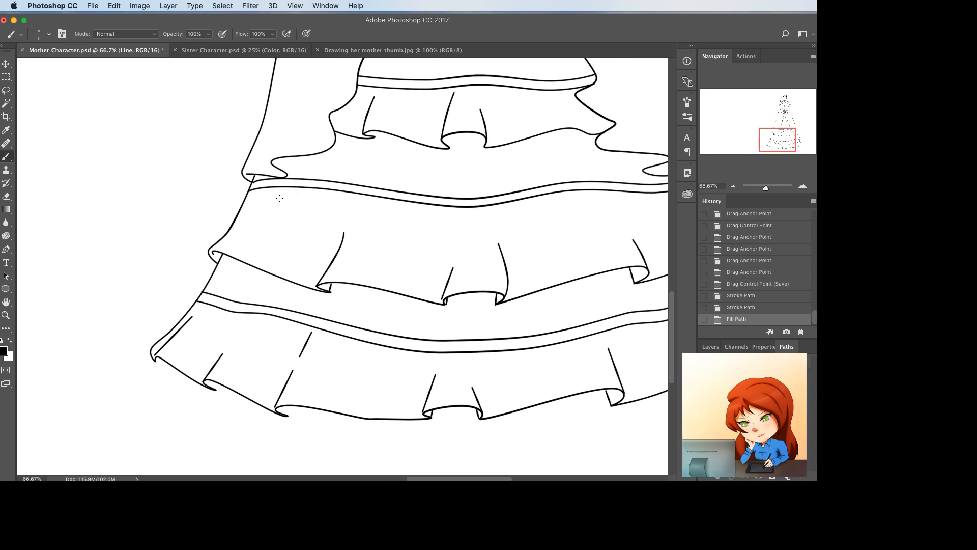
- Paint short fold lines with the Brush along the underside of the wide band on the second-lowest skirt tier
left_click_drag(278, 195, 277, 217)
left_click_drag(335, 198, 333, 214)
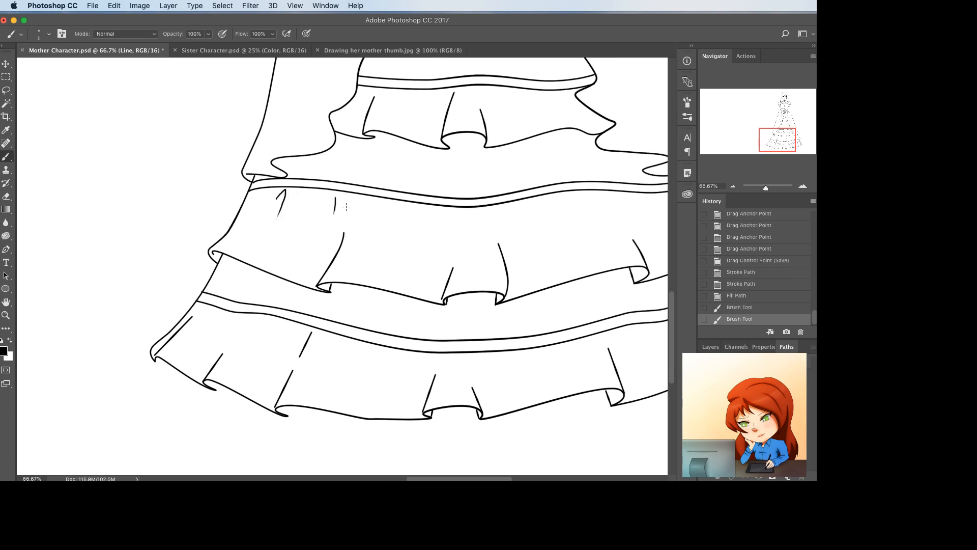
left_click_drag(410, 214, 415, 236)
key("super+z")
left_click_drag(405, 201, 415, 261)
mouse_move(479, 211)
left_mouse_down()
mouse_move(480, 224)
mouse_move(546, 235)
left_mouse_up()
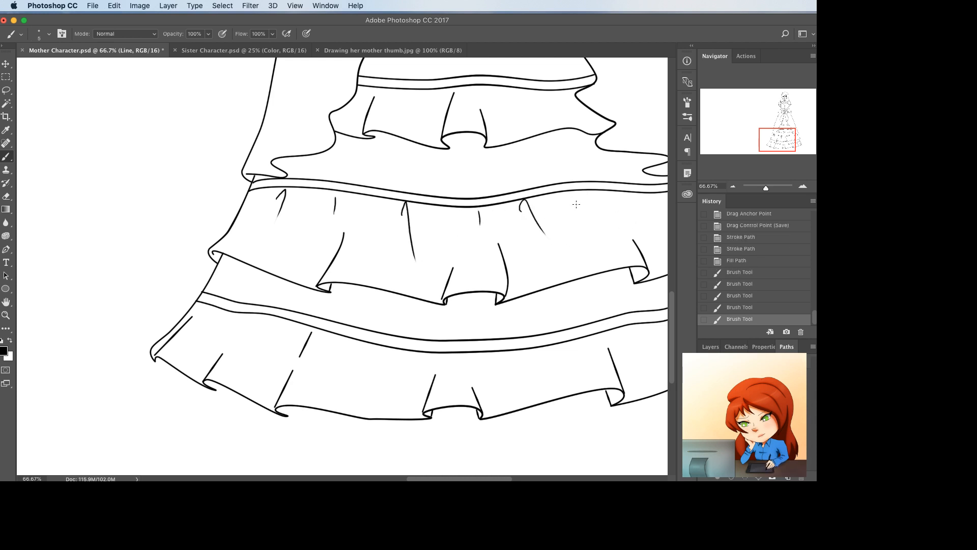
mouse_move(575, 203)
left_mouse_down()
mouse_move(607, 230)
mouse_move(511, 238)
mouse_move(508, 213)
mouse_move(525, 248)
left_mouse_up()
key("super+z")
key("super+z")
left_click_drag(508, 212, 519, 235)
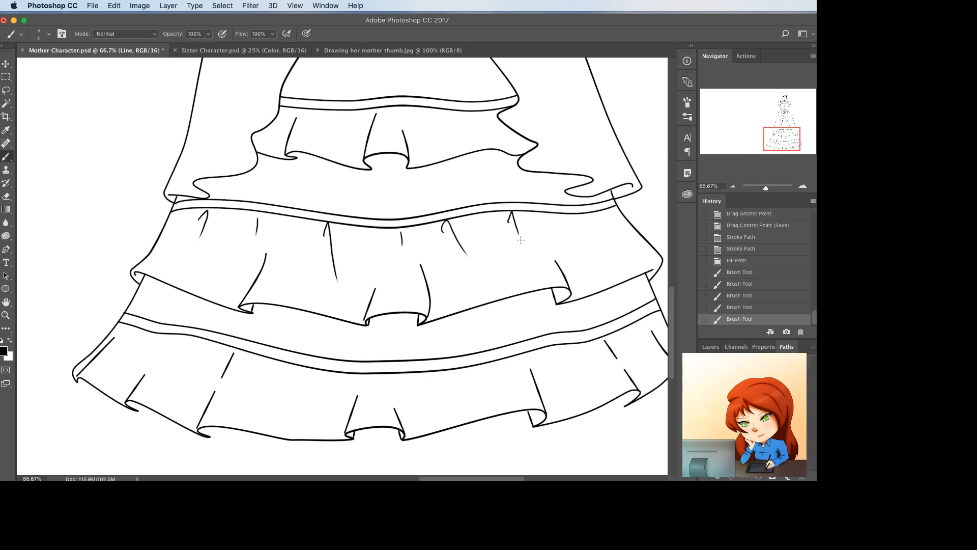
left_click_drag(571, 216, 592, 242)
key("super+z")
- Paint short fold lines with the Brush beneath the band of the lowest skirt ruffle, across its full width
left_click_drag(472, 270, 549, 213)
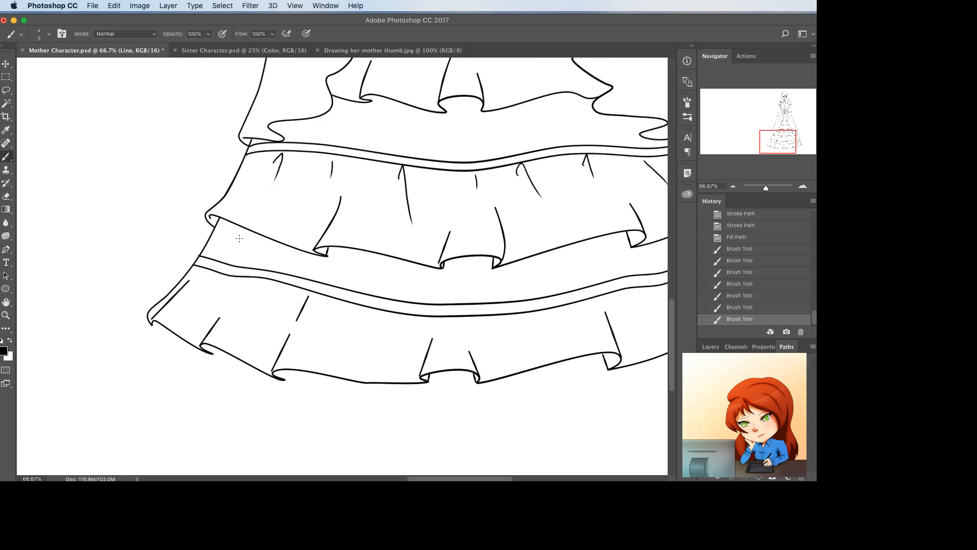
mouse_move(214, 277)
left_mouse_down()
mouse_move(203, 294)
mouse_move(244, 290)
left_mouse_up()
left_click_drag(335, 307, 323, 328)
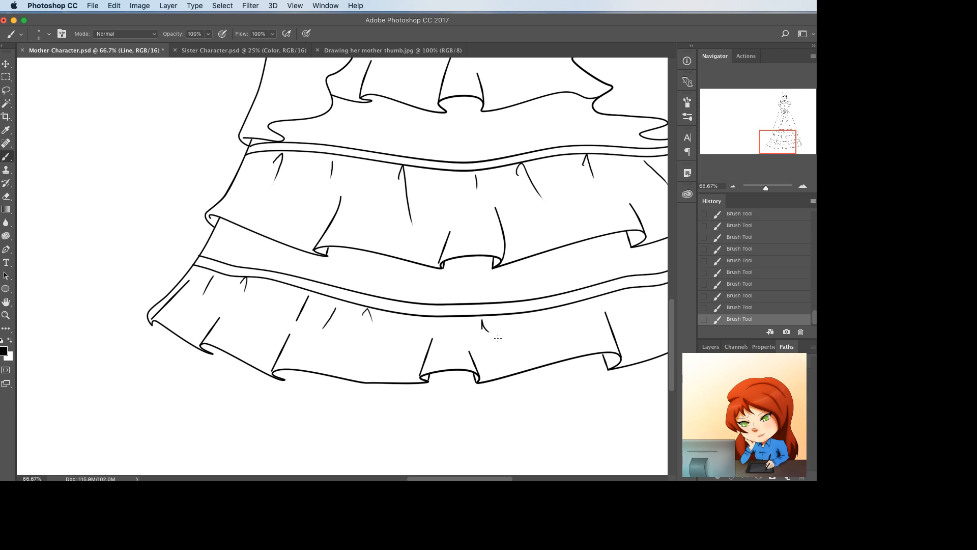
left_click_drag(575, 317, 532, 318)
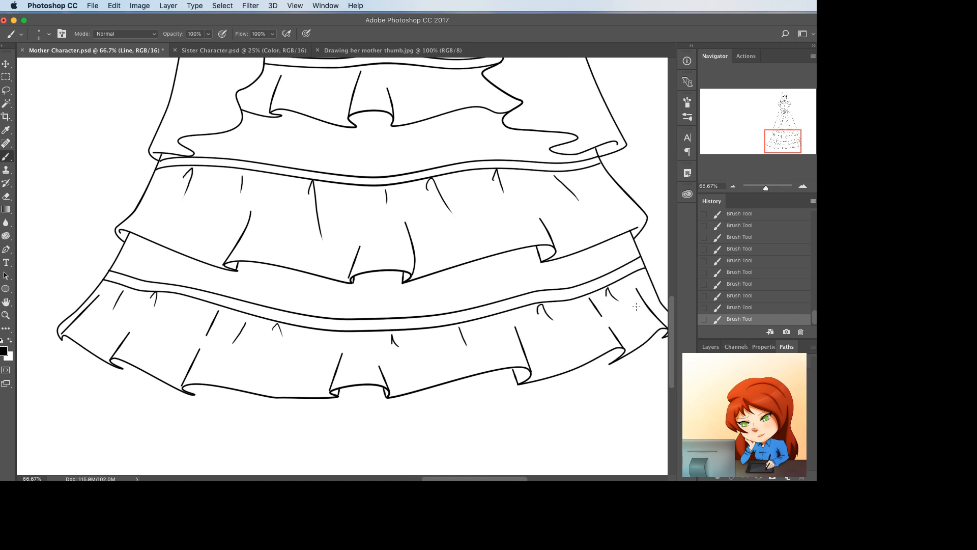
- Paint small fold lines with the Brush beneath the bands of the two upper skirt ruffles
scroll(636, 307, "up", 10)
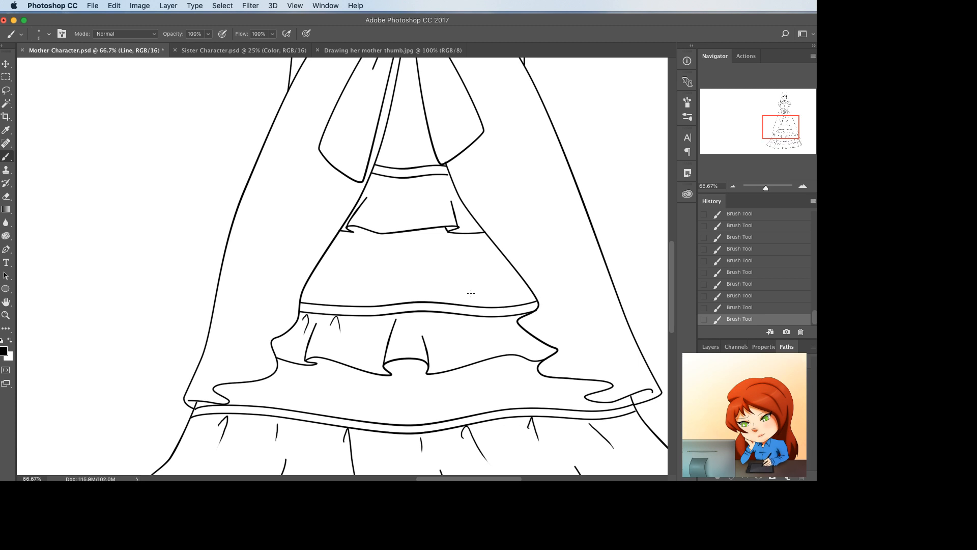
left_click_drag(413, 321, 416, 314)
key("super+z")
left_click_drag(487, 320, 499, 328)
left_click_drag(469, 320, 474, 337)
mouse_move(373, 177)
left_mouse_down()
mouse_move(375, 189)
mouse_move(431, 194)
left_mouse_up()
left_click_drag(498, 162, 523, 322)
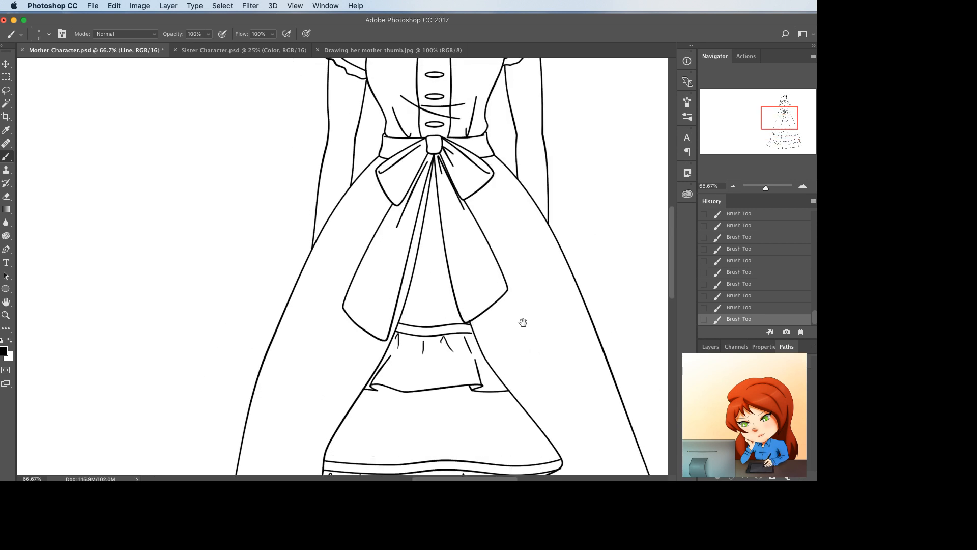
- Try selecting the two side areas of the overskirt on the Line layer with the Magic Wand and clear the selection
key("super+minus")
key("super+minus")
key("super+minus")
key("super+minus")
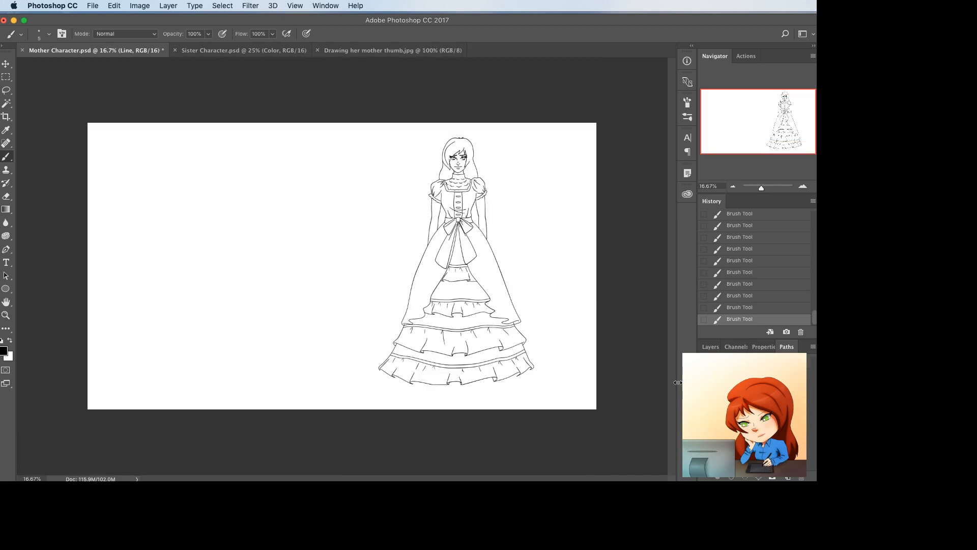
key("super+plus")
left_click(711, 347)
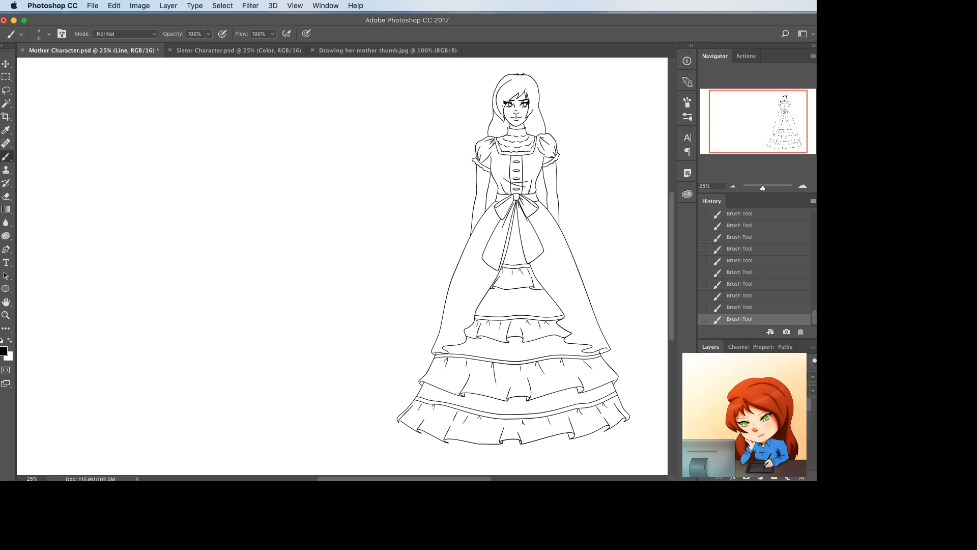
key("w")
scroll(455, 175, "right", 3)
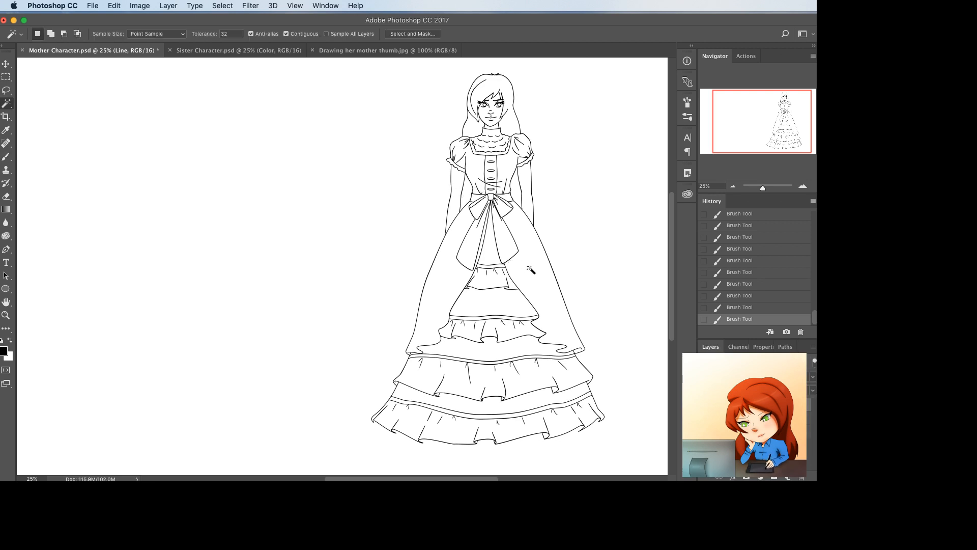
left_click(531, 269)
left_click(451, 281, "shift")
key("super+d")
- Colorize the white background on Layer 0 with Hue/Saturation at hue 292, saturation 25 and lightness -20
left_click(748, 431)
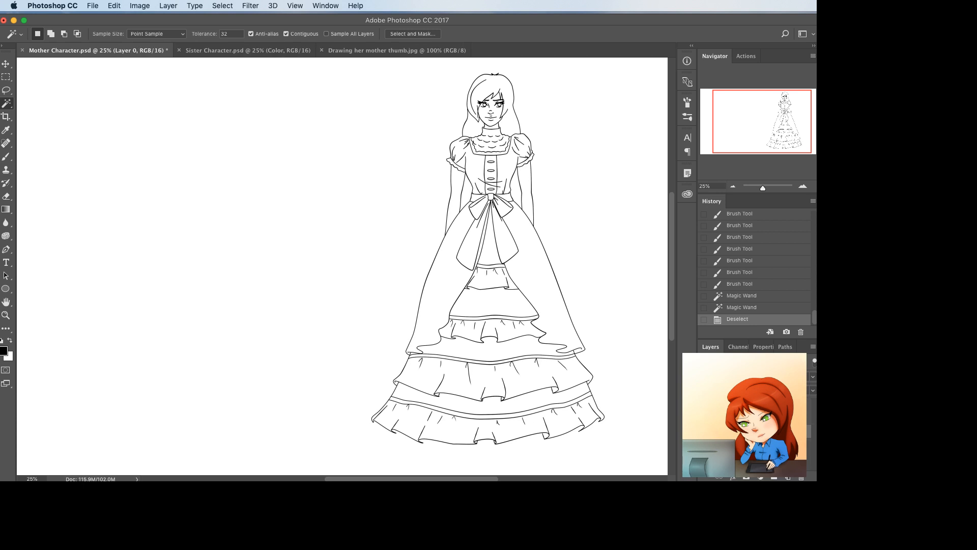
key("super+u")
left_click(731, 406)
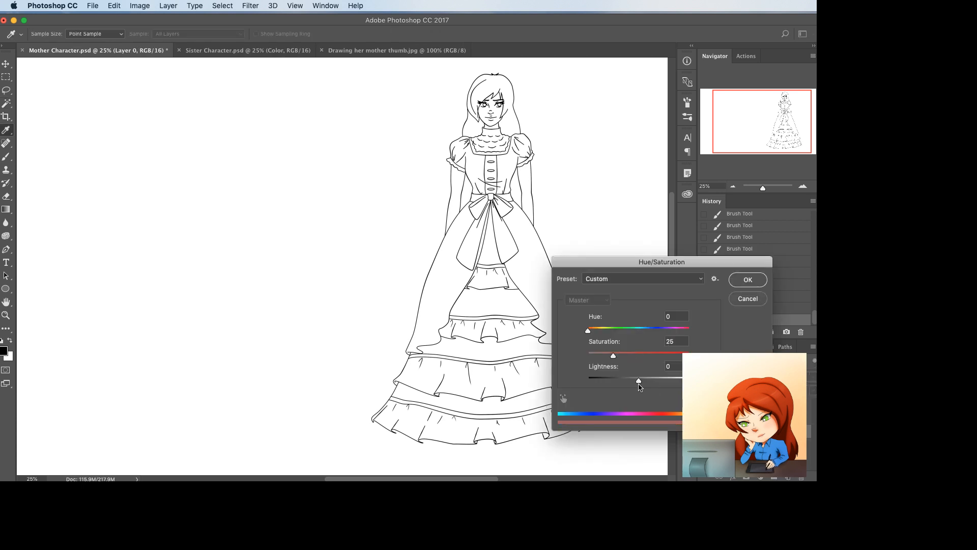
left_click_drag(639, 382, 629, 382)
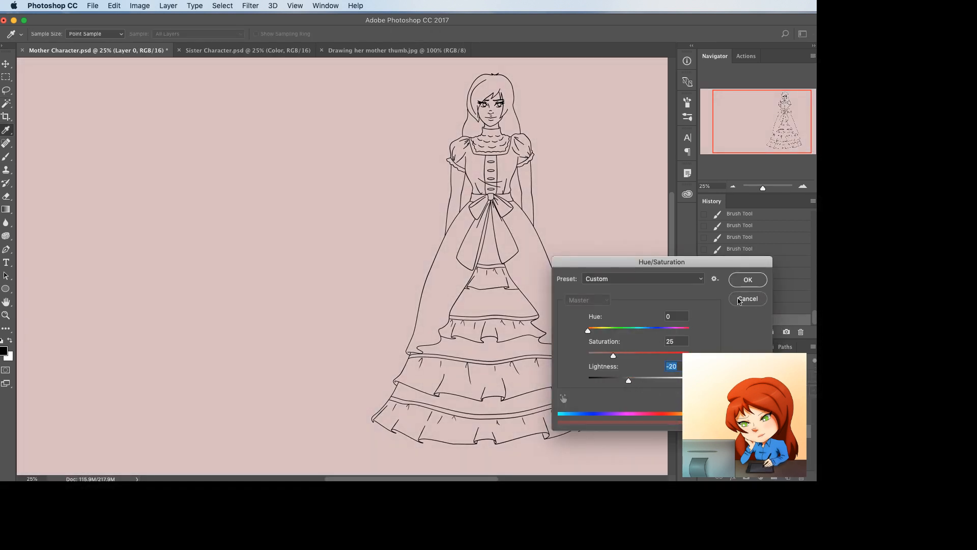
left_click(670, 330)
left_click(743, 280)
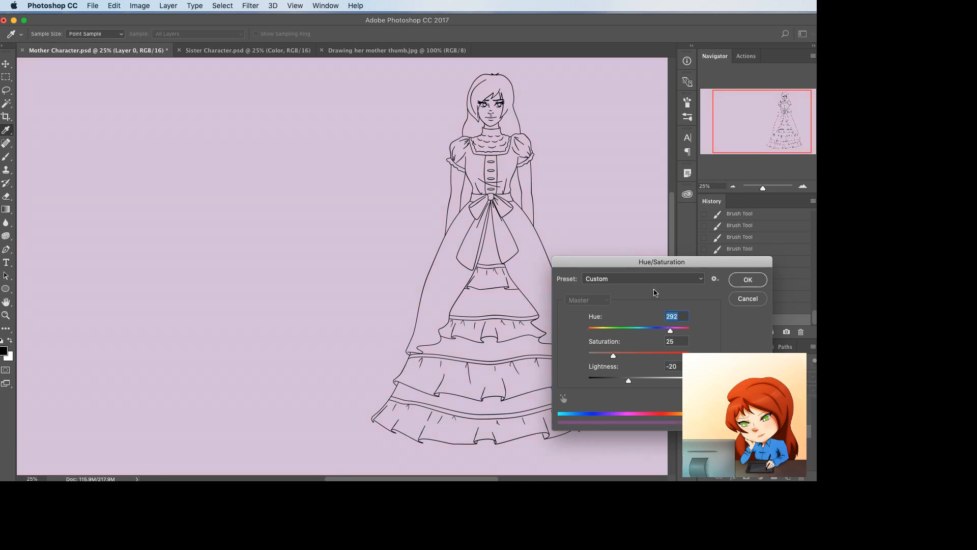
- Select all hair areas on the Line layer with the Magic Wand and expand the selection using the recorded action
scroll(587, 293, "right", 2)
left_click(753, 405)
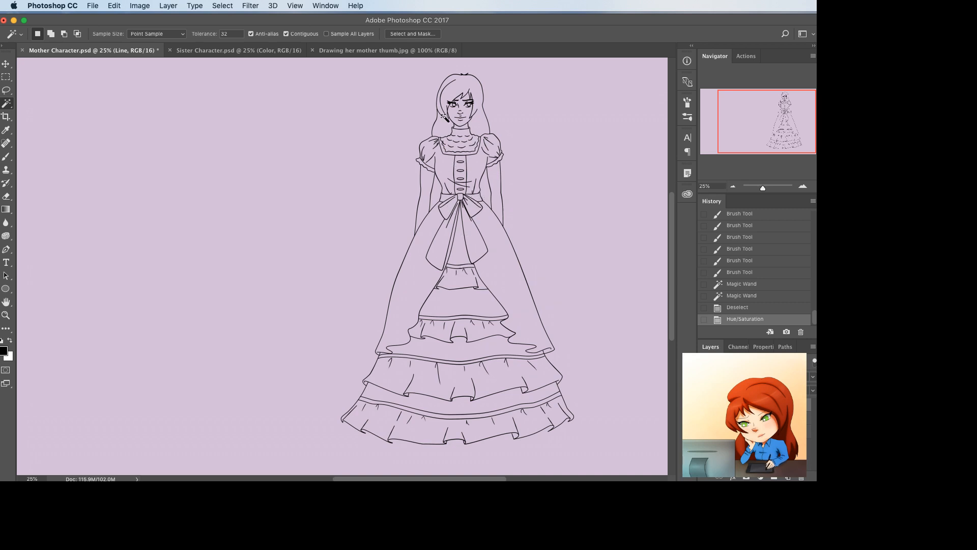
left_click(456, 87)
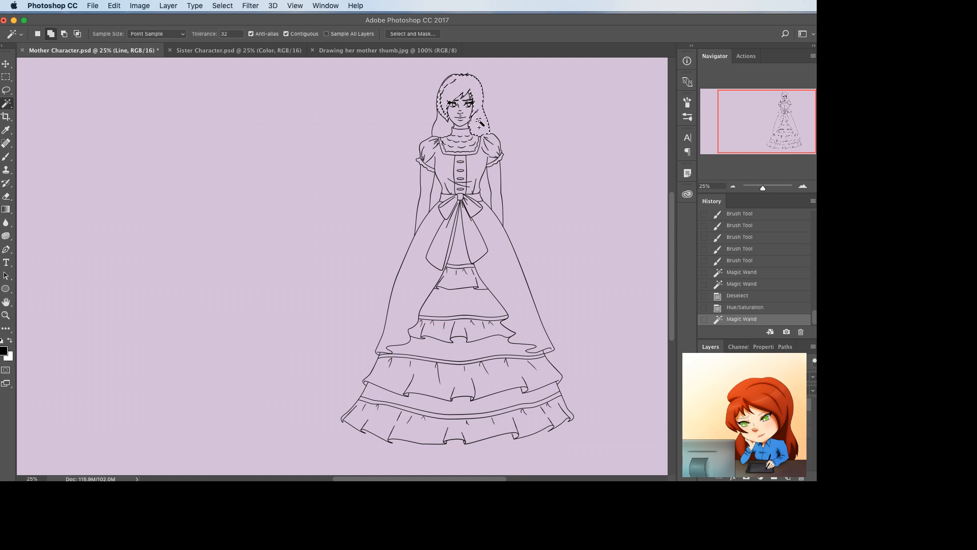
left_click(444, 128, "shift")
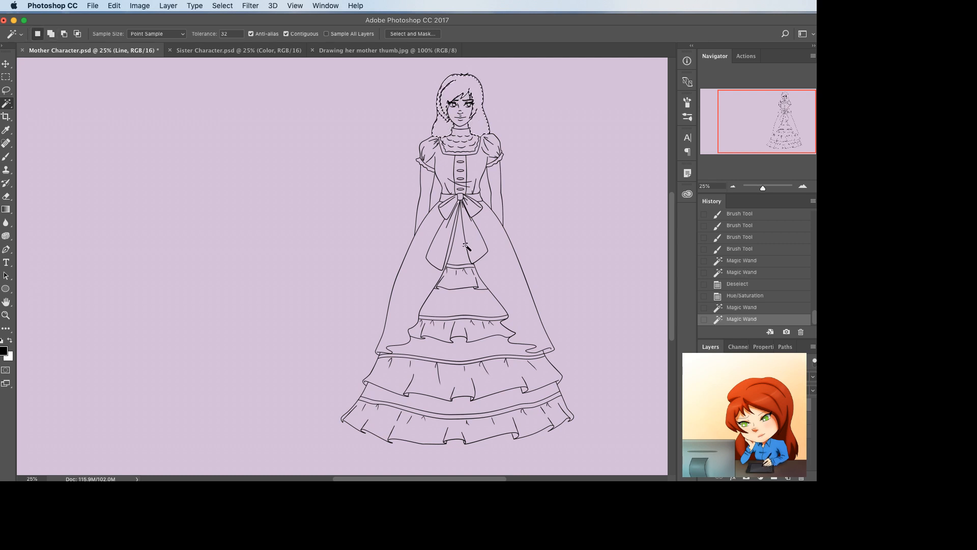
key("F2")
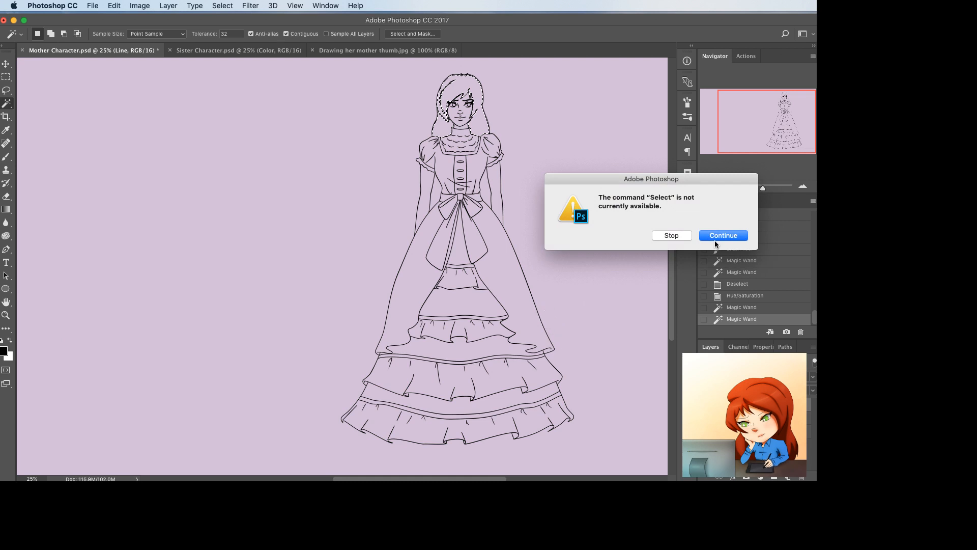
left_click(726, 236)
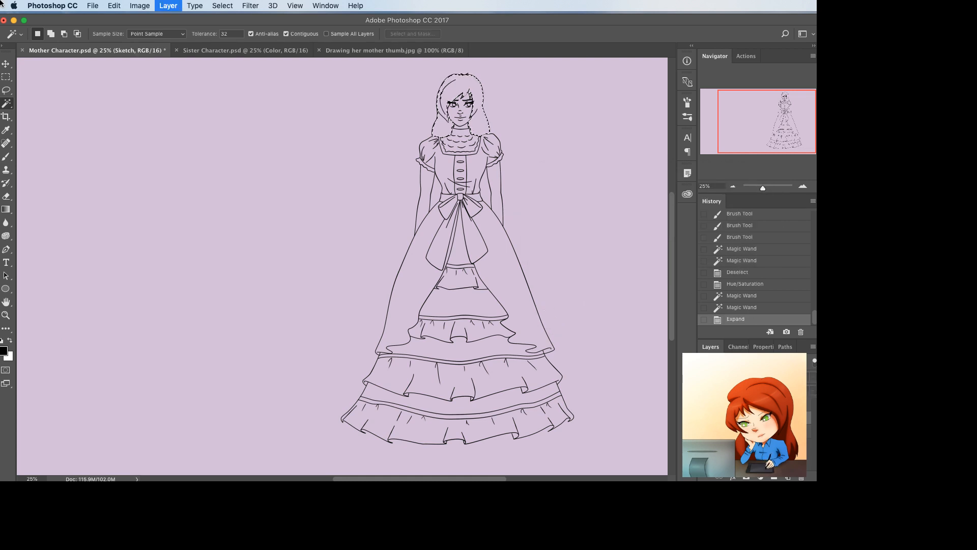
- Create a new layer named Color above the Sketch layer
key("super+shift+n")
type("Color")
key("Return")
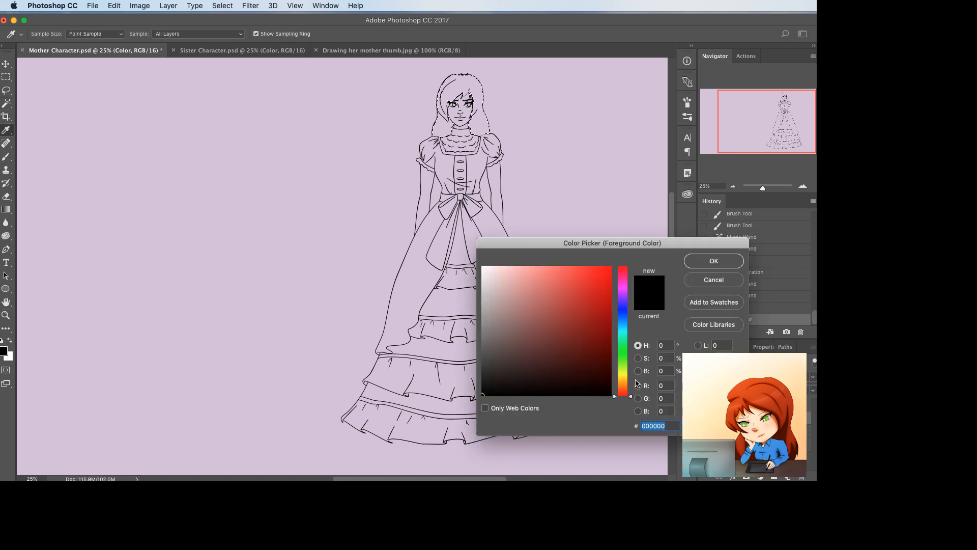
- Try filling the hair selection with the dark grey-brown #2e2b29 on the Color layer, keeping the selection active
left_click(621, 386)
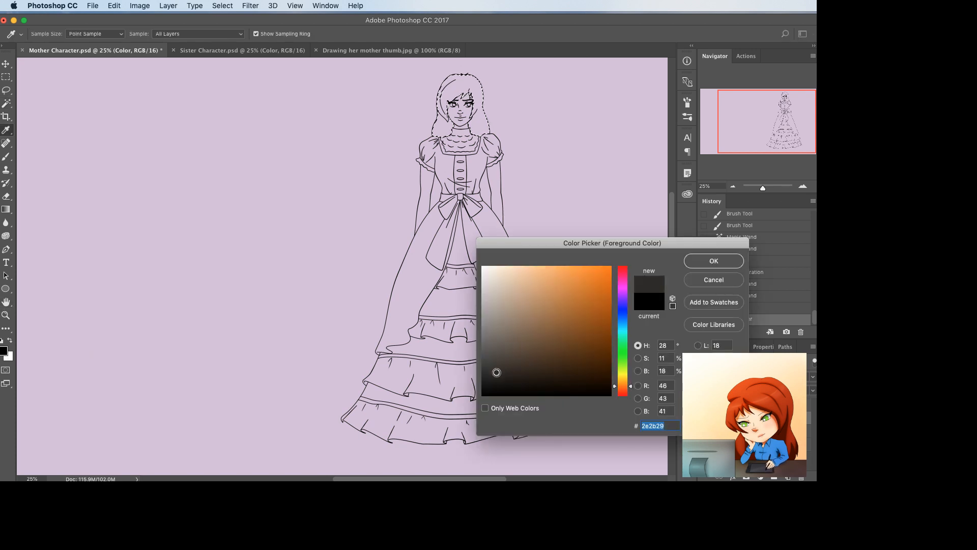
left_click(713, 261)
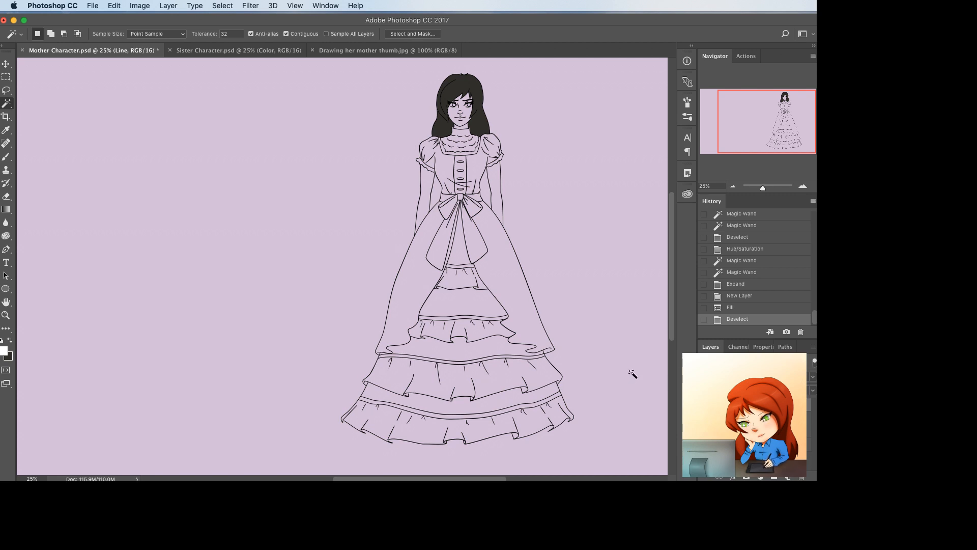
key("super+z")
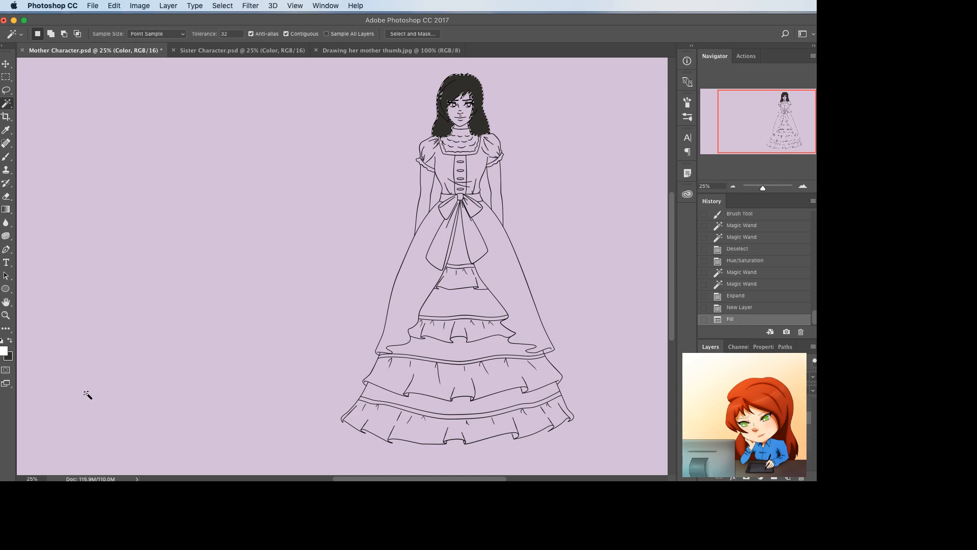
- Try filling the hair selection with the light orange background color #ebab5f and undo the fill
left_click(8, 360)
left_click_drag(562, 303, 540, 283)
left_click_drag(630, 388, 629, 386)
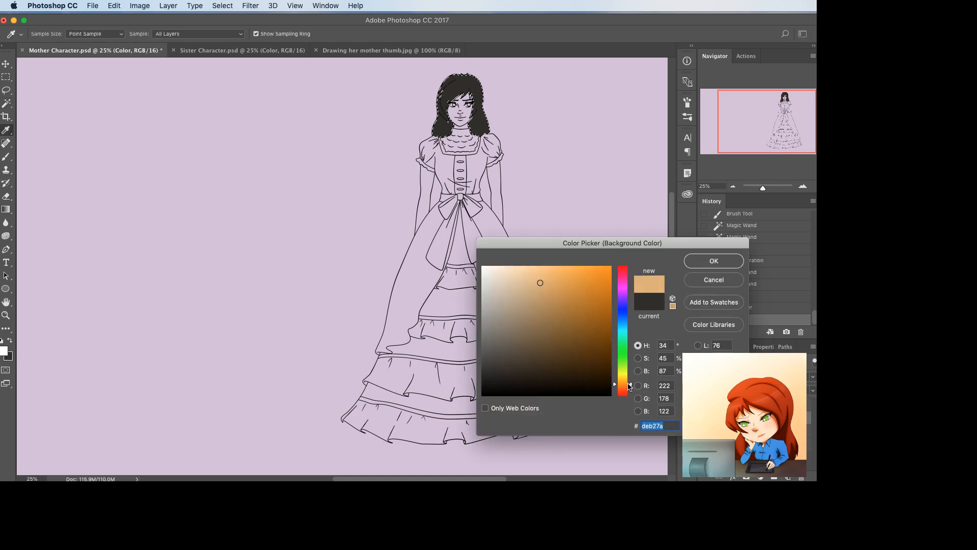
left_click(557, 275)
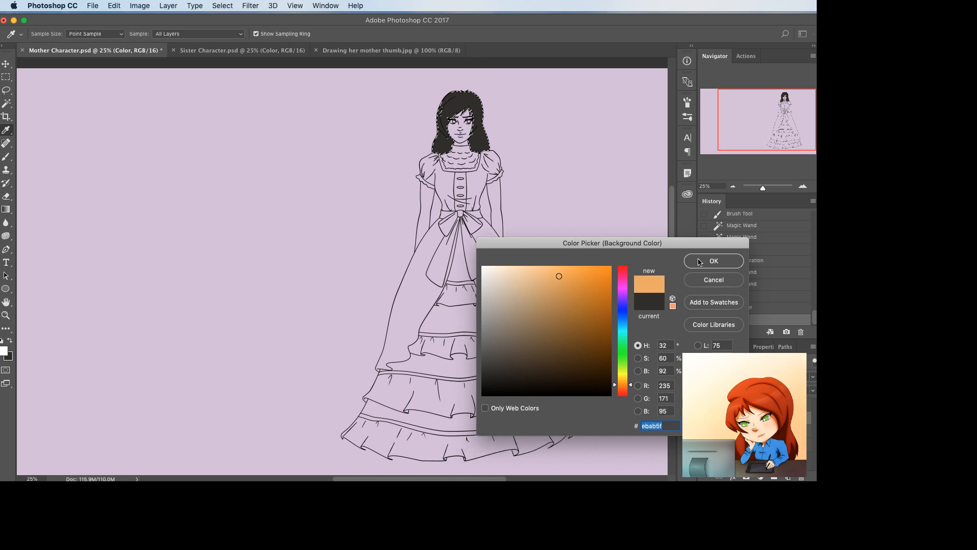
left_click(713, 261)
key("super+BackSpace")
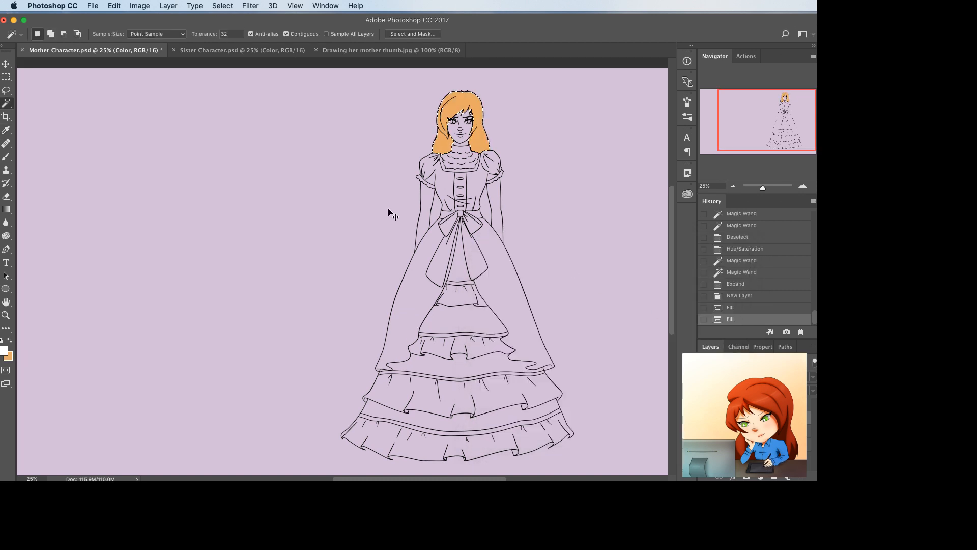
key("super+z")
- Try filling the hair selection with a darker orange-brown background color, keeping the selection active
key("i")
left_click(9, 356)
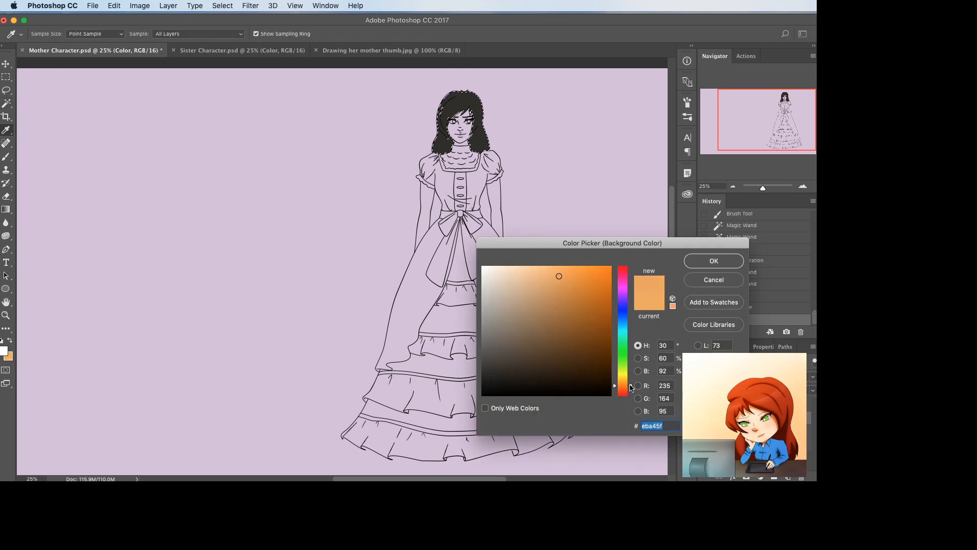
left_click(568, 304)
left_click(688, 262)
key("w")
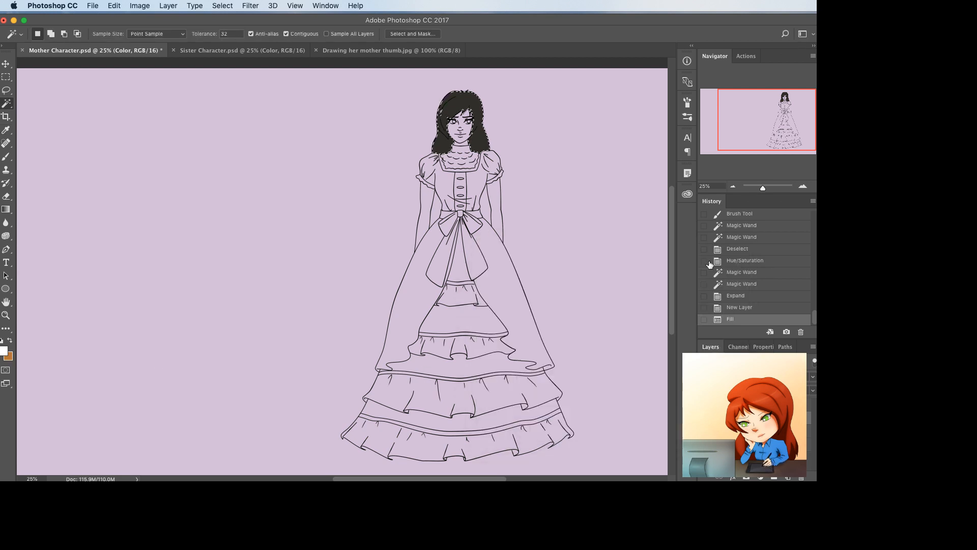
key("super+BackSpace")
key("super+BackSpace")
key("super+d")
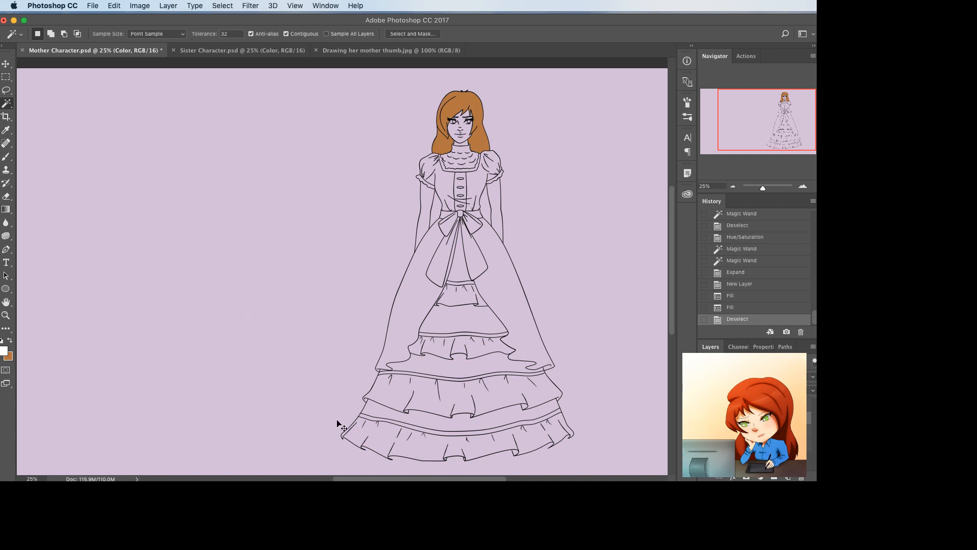
key("super+z")
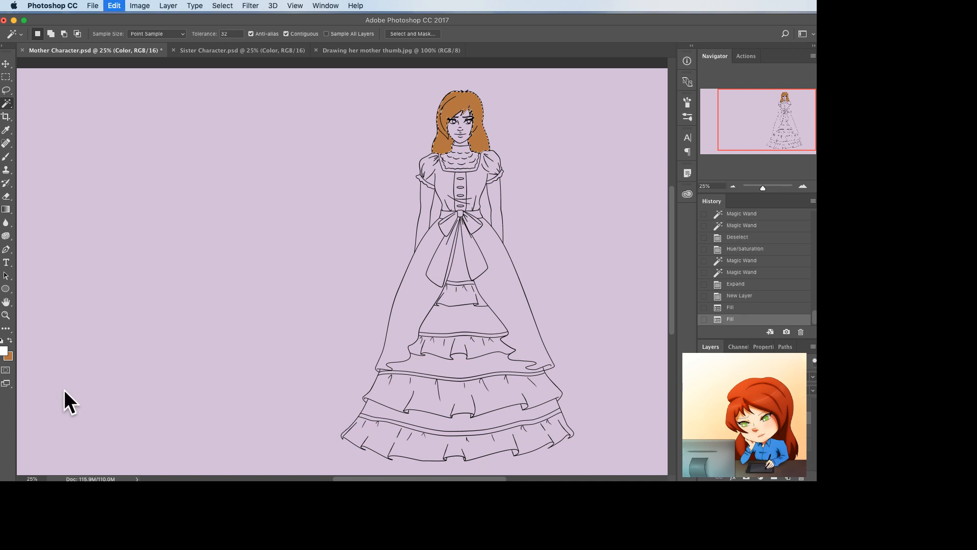
- Set the background color to a pale golden yellow, fill the hair selection with it and deselect
left_click(8, 358)
left_click_drag(573, 287, 561, 275)
left_click(630, 384)
left_click_drag(630, 384, 630, 383)
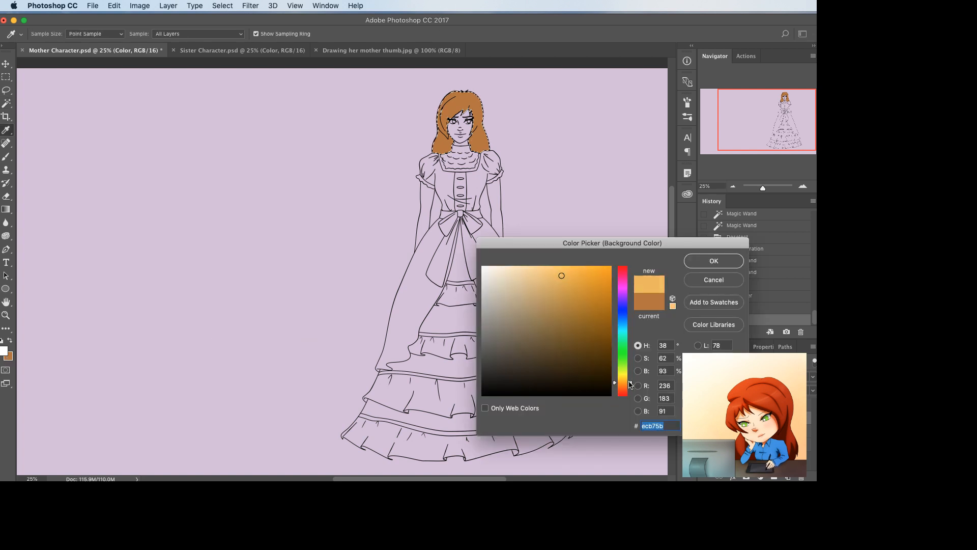
left_click(542, 267)
left_click(688, 259)
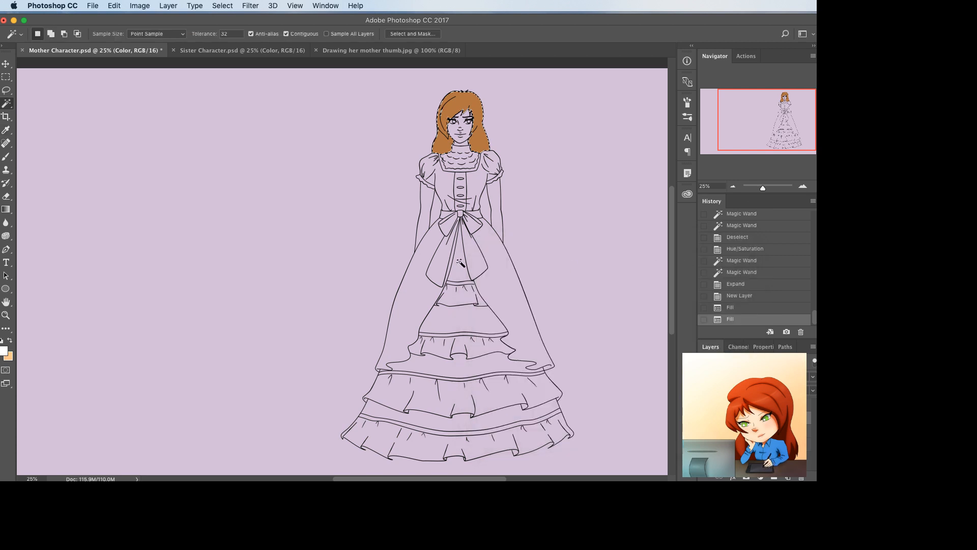
key("super+BackSpace")
key("super+d")
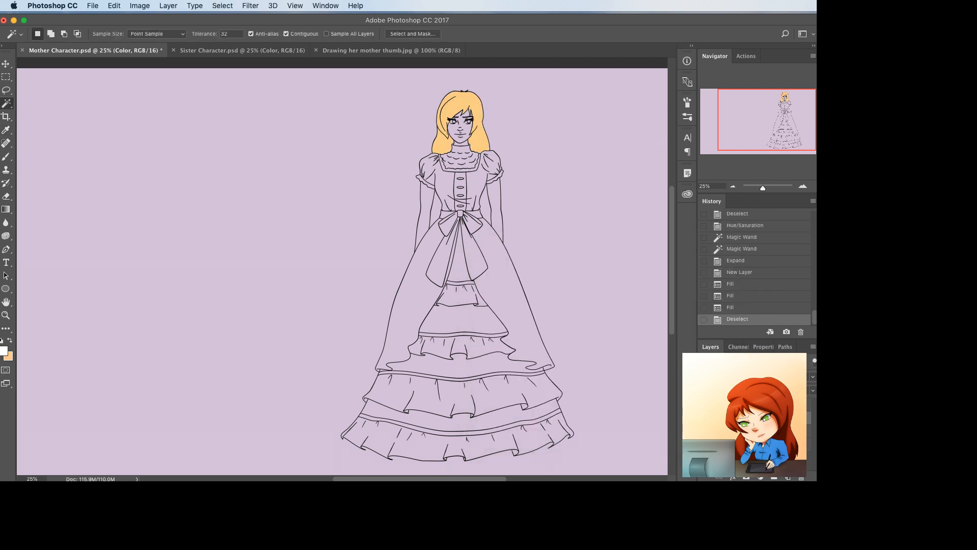
- Select the ruffled neckline and the upper underskirt panels on the Line layer with the Magic Wand
left_click(747, 405)
left_click(459, 154)
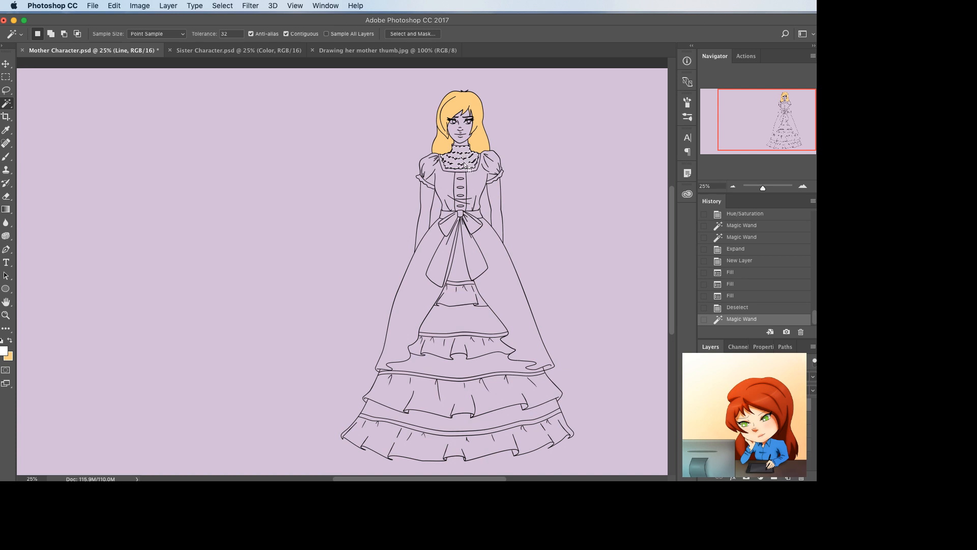
left_click(451, 274)
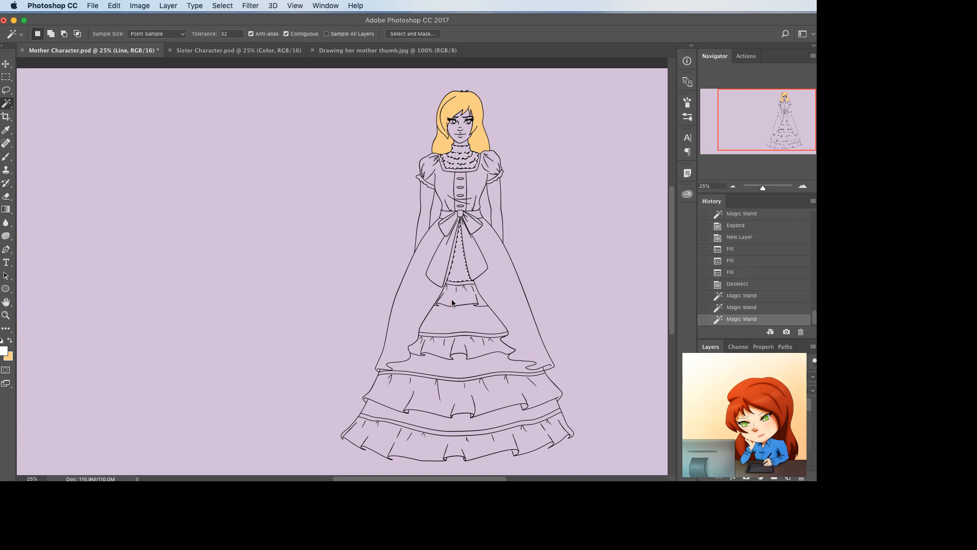
left_click(461, 290)
left_click(461, 282)
left_click(458, 323)
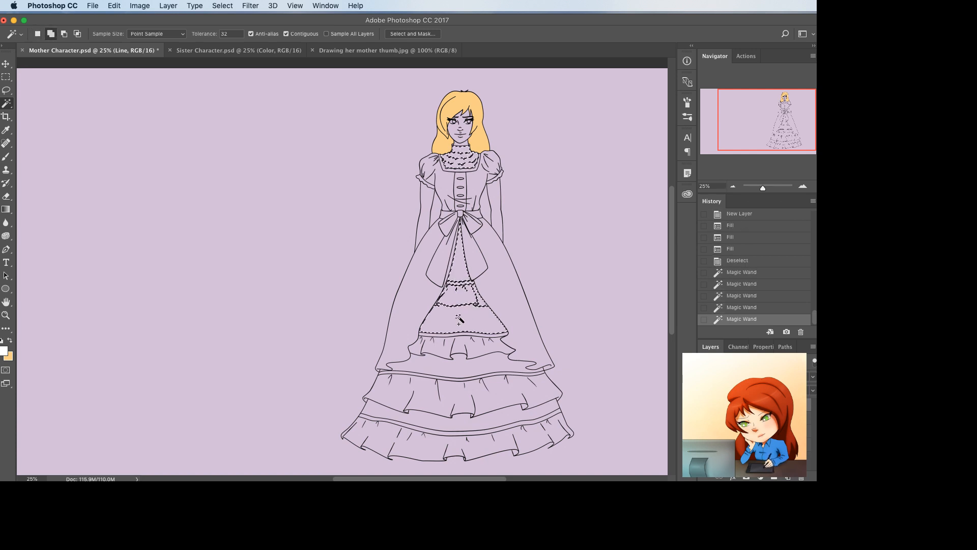
- Add the lower ruffled tiers of the underskirt to the selection and expand it, making the Color layer active
left_click(461, 346)
left_click(456, 356)
left_click(448, 368)
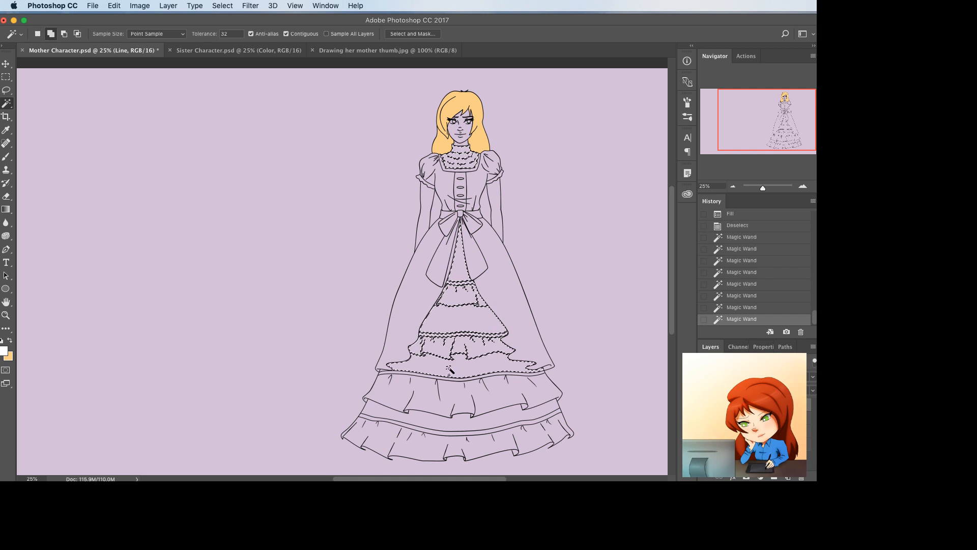
left_click(446, 395)
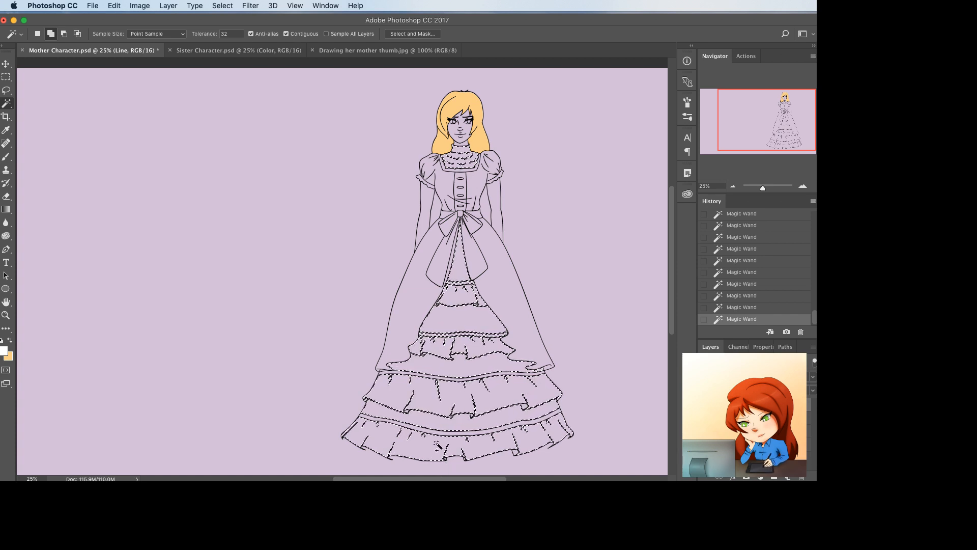
left_click(440, 434, "shift")
left_click(440, 433, "shift")
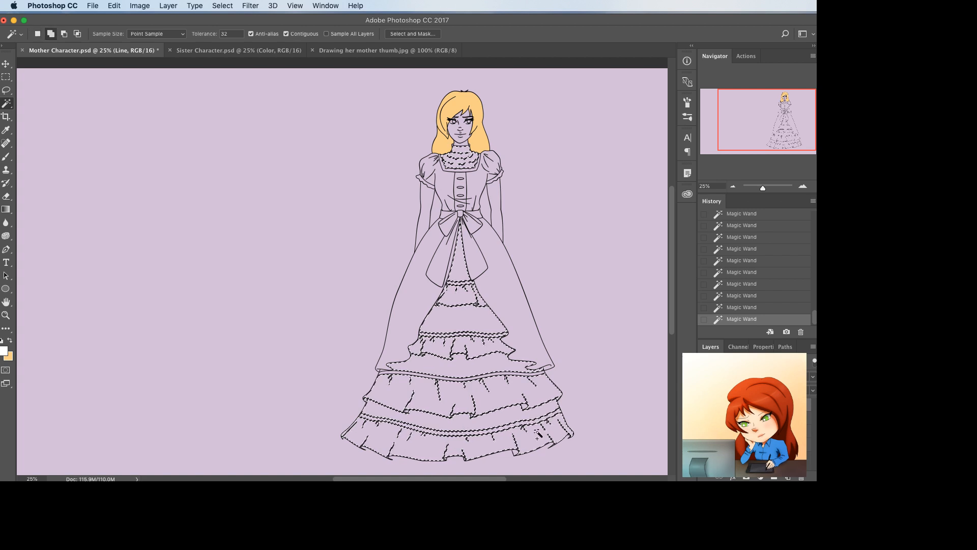
left_click(562, 423, "shift")
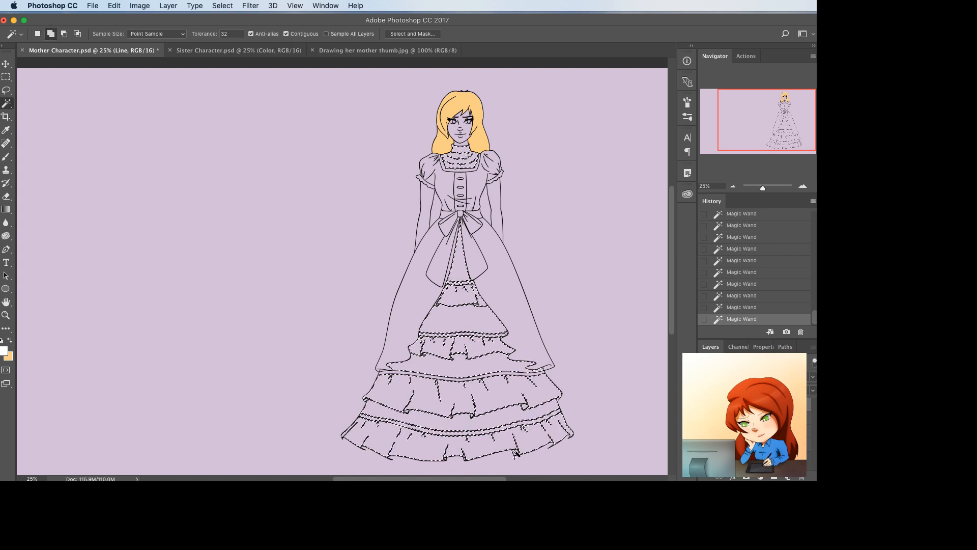
key("F2")
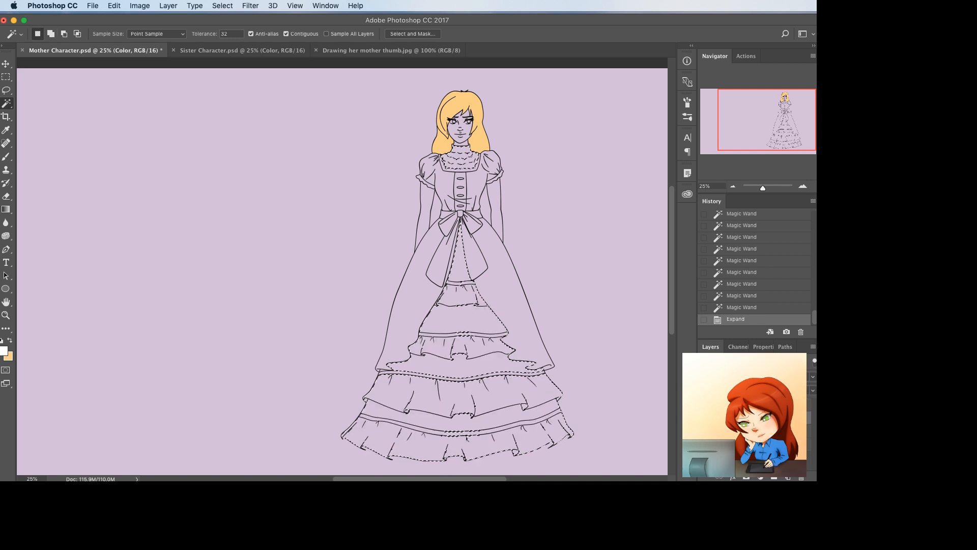
- Set the background color to white, fill the neckline and underskirt selection with it on the Color layer and deselect
left_click(8, 356)
left_click_drag(526, 282, 490, 266)
left_click(713, 261)
key("super+BackSpace")
key("super+d")
- Select the missed narrow band between the underskirt tiers on the Line layer, expand it, fill it with white on the Color layer and deselect
left_click(753, 404)
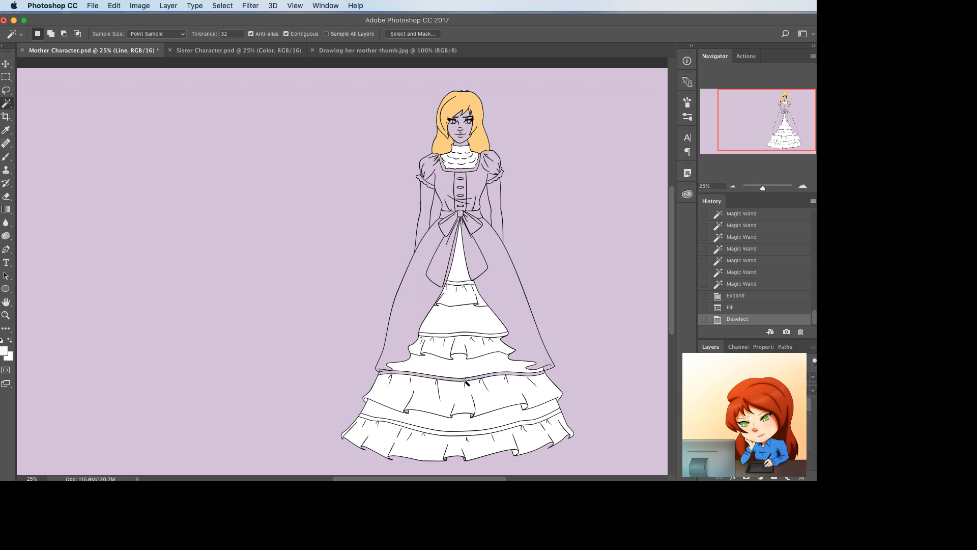
left_click(463, 379)
key("F2")
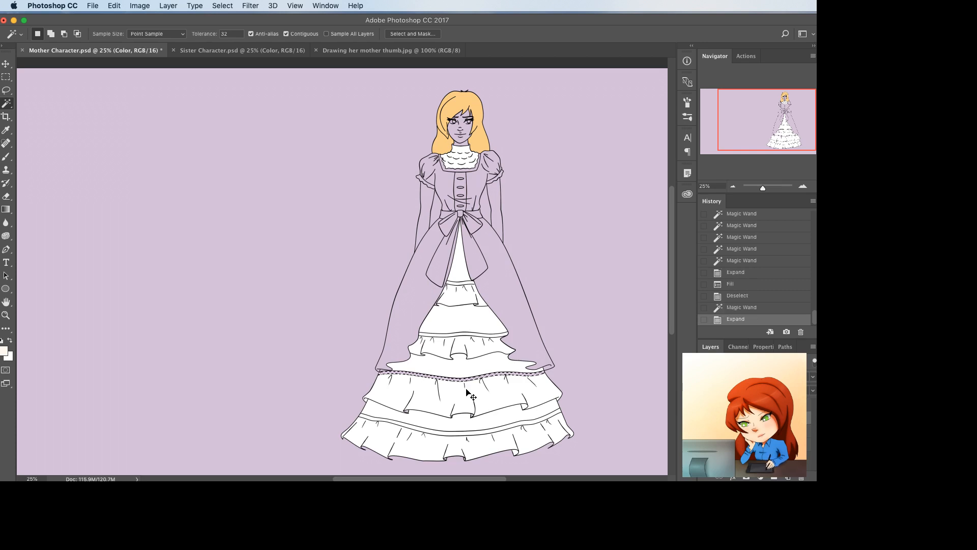
key("super+BackSpace")
key("super+d")
- Select both overskirt panels and the bow's loops and tails on the Line layer with the Magic Wand
left_click(753, 405)
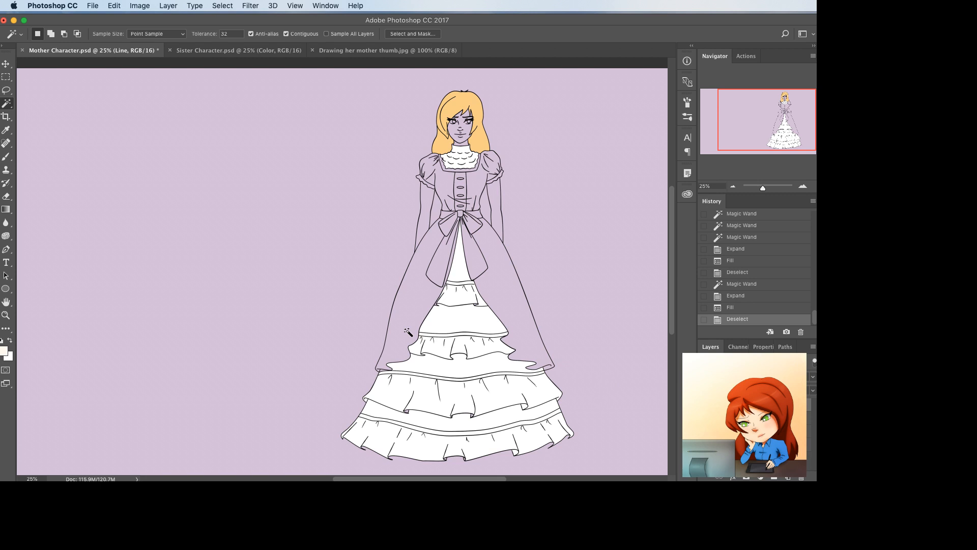
left_click(407, 330)
left_click(517, 321, "shift")
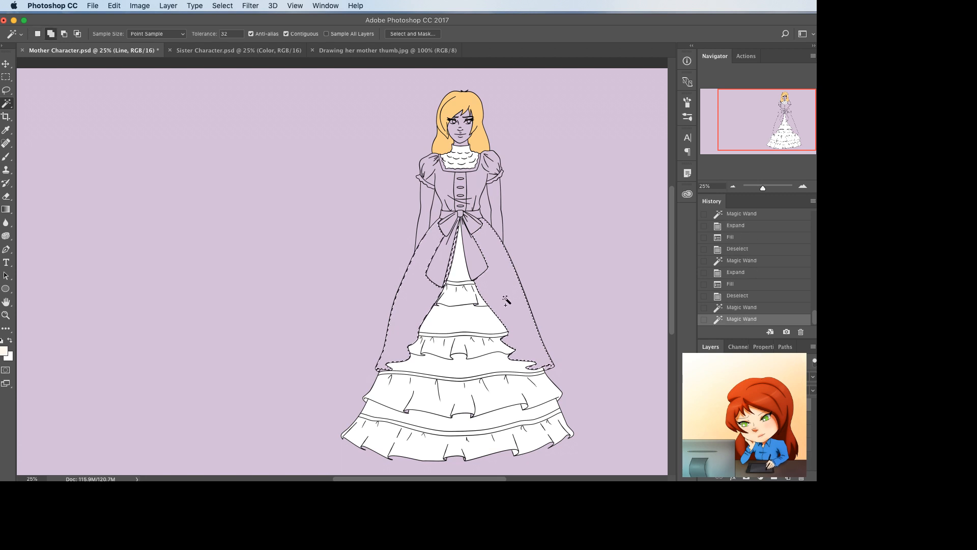
left_click(474, 267, "shift")
left_click(444, 244, "shift")
left_click(447, 225, "shift")
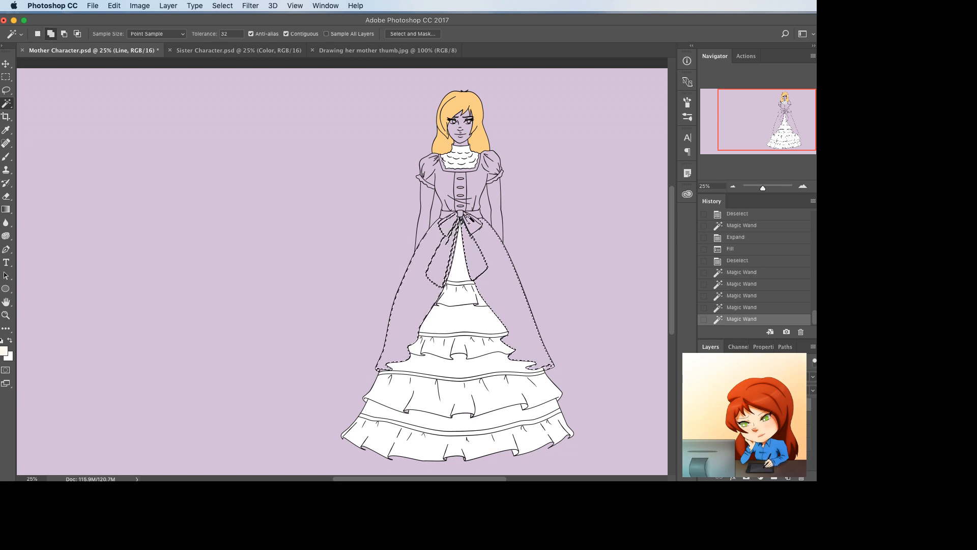
left_click(474, 224, "shift")
- Add the bodice, puffed sleeves and front button strip to the selection and expand it, making the Color layer active
left_click(475, 191, "shift")
left_click(489, 169, "shift")
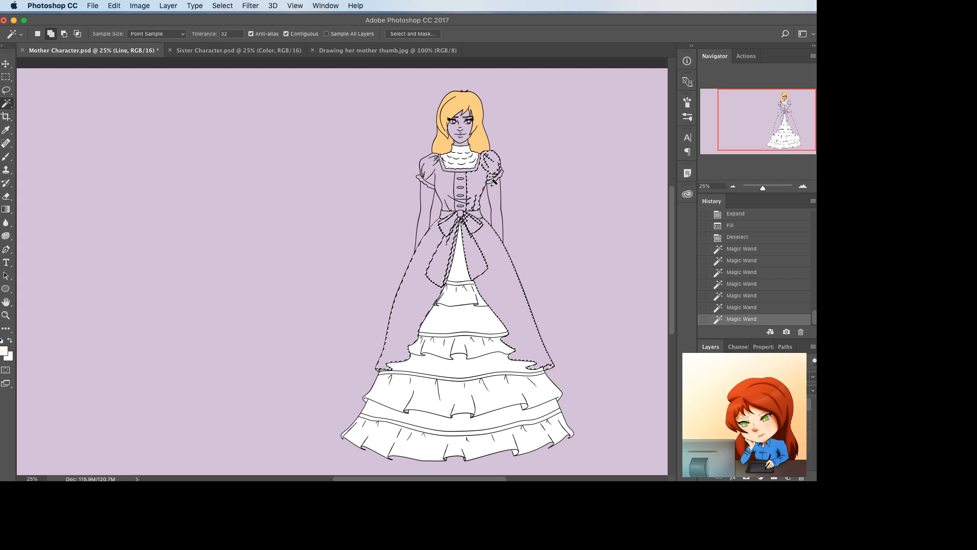
left_click(437, 175, "shift")
left_click(439, 176, "shift")
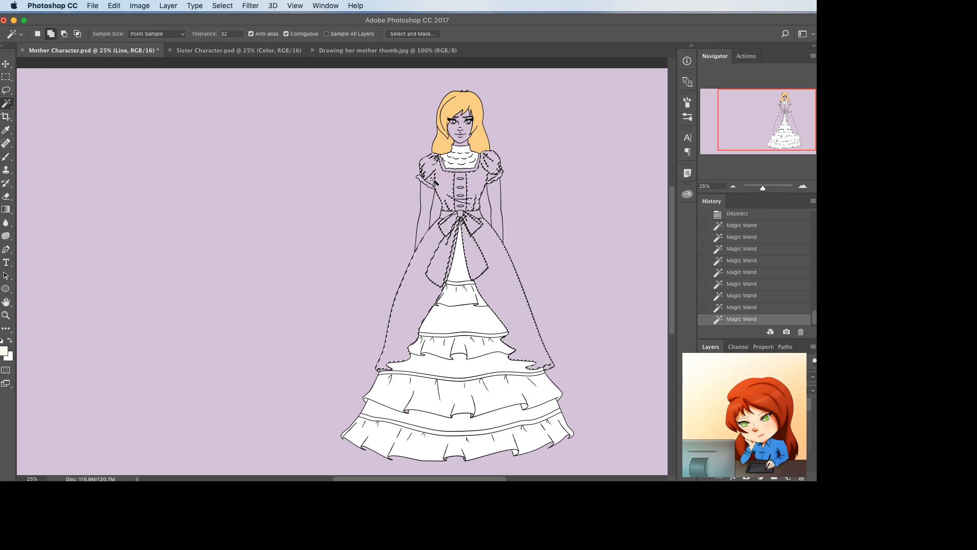
left_click(429, 167, "shift")
left_click(426, 182, "shift")
left_click(453, 171, "shift")
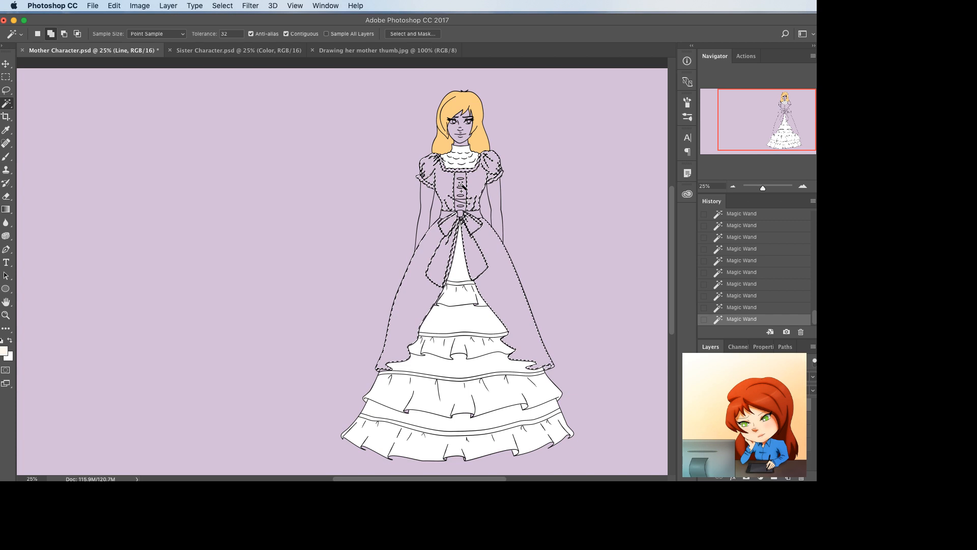
left_click(457, 183, "shift")
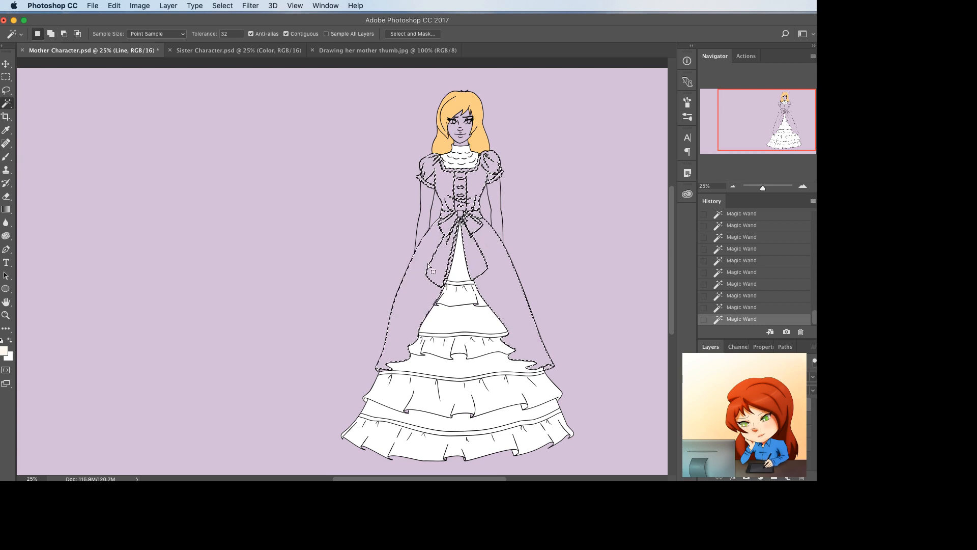
key("F2")
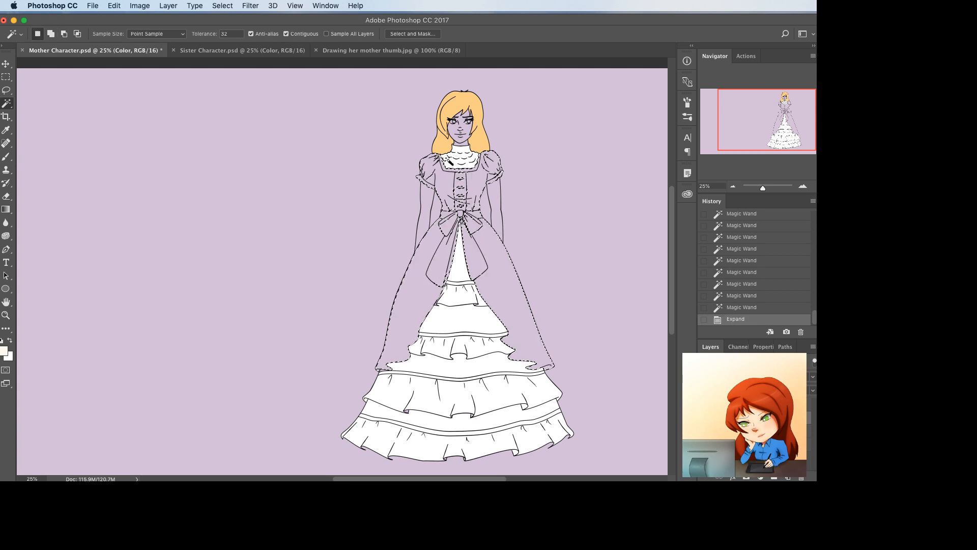
- Try filling the dress selection with the yellow-green #bbce39 on the Color layer and undo the fill
left_click(4, 351)
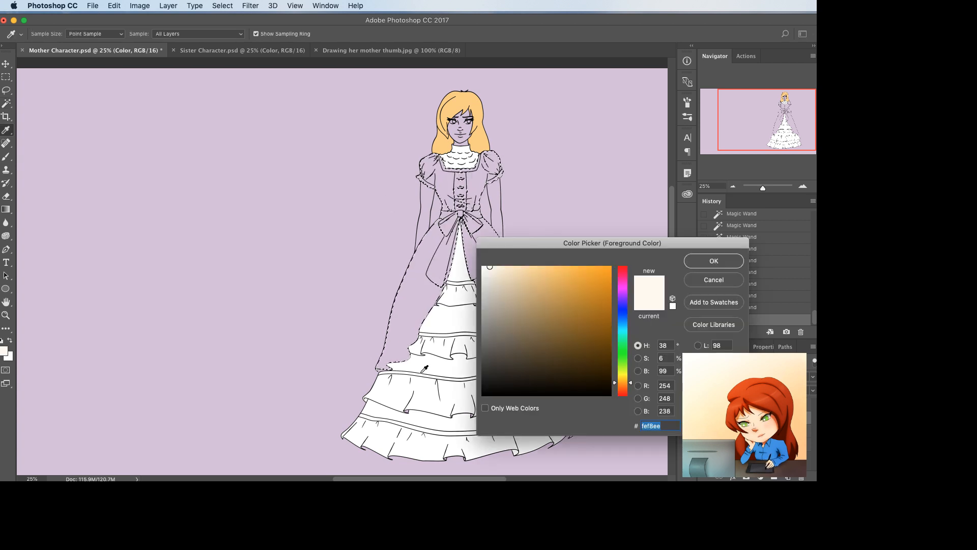
left_click(729, 281)
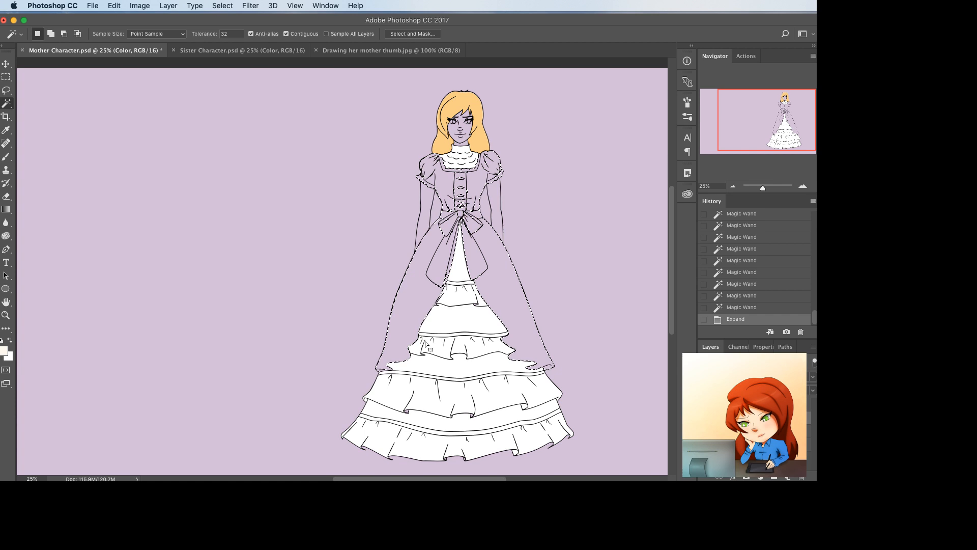
left_click(3, 350)
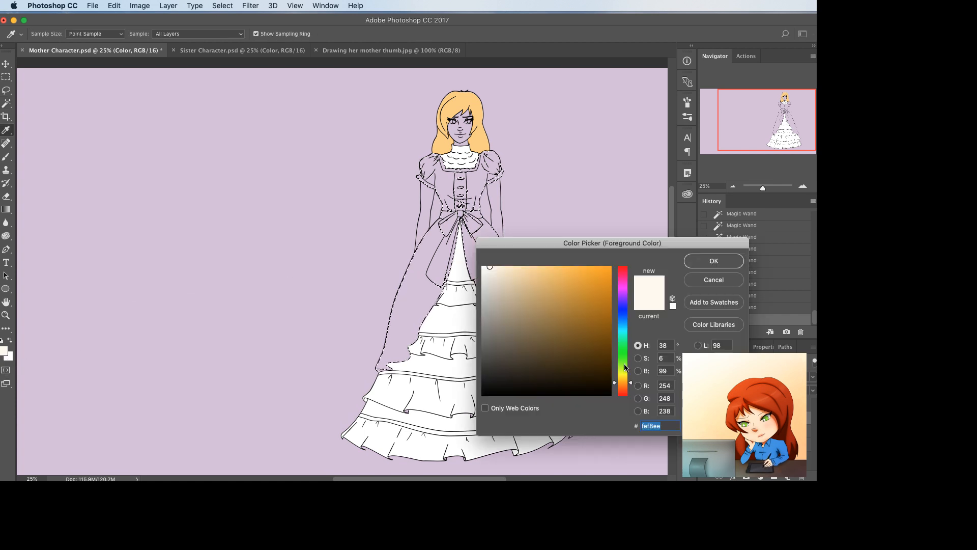
left_click(622, 367)
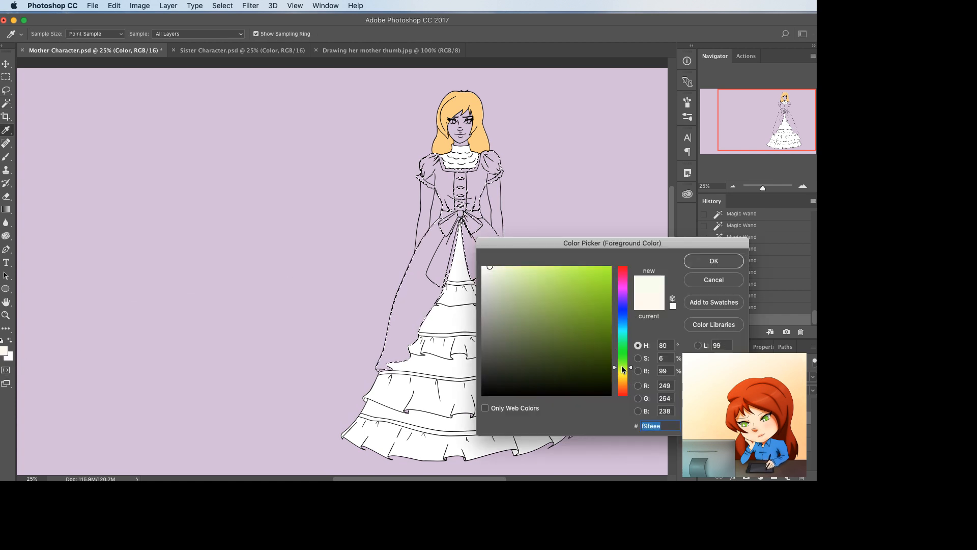
left_click(541, 310)
mouse_move(541, 309)
left_mouse_down()
mouse_move(555, 299)
mouse_move(569, 319)
mouse_move(573, 307)
mouse_move(591, 311)
mouse_move(587, 323)
mouse_move(576, 305)
left_mouse_up()
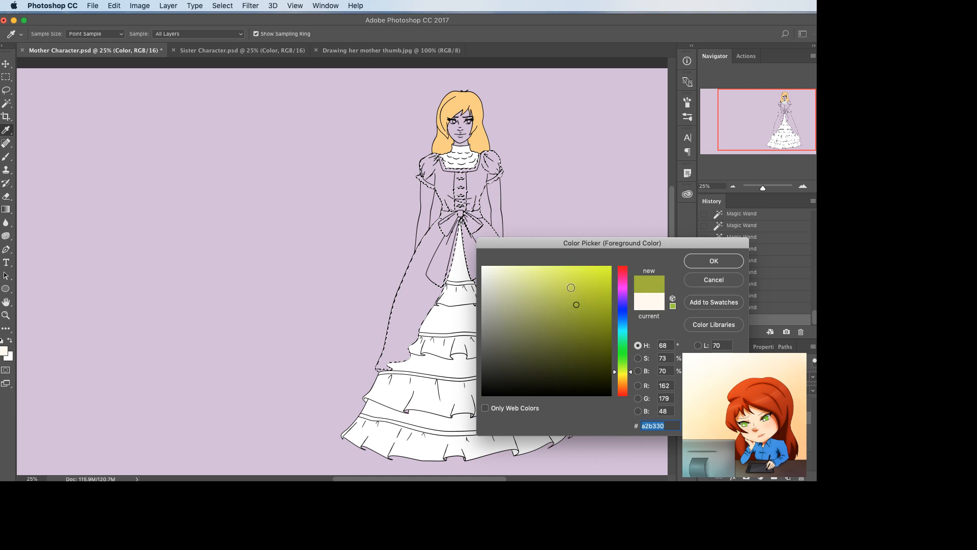
left_click_drag(571, 287, 574, 290)
left_click(713, 261)
key("w")
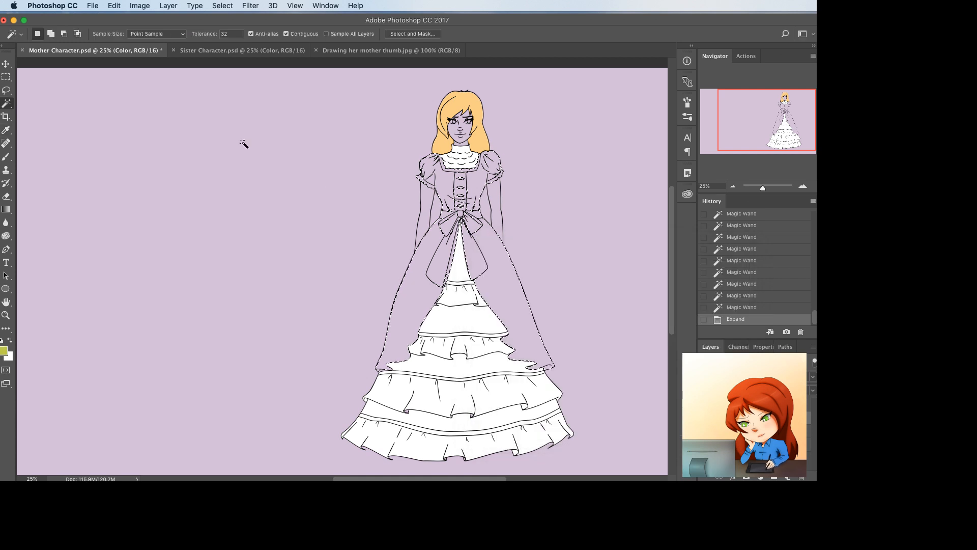
key("x")
key("super+BackSpace")
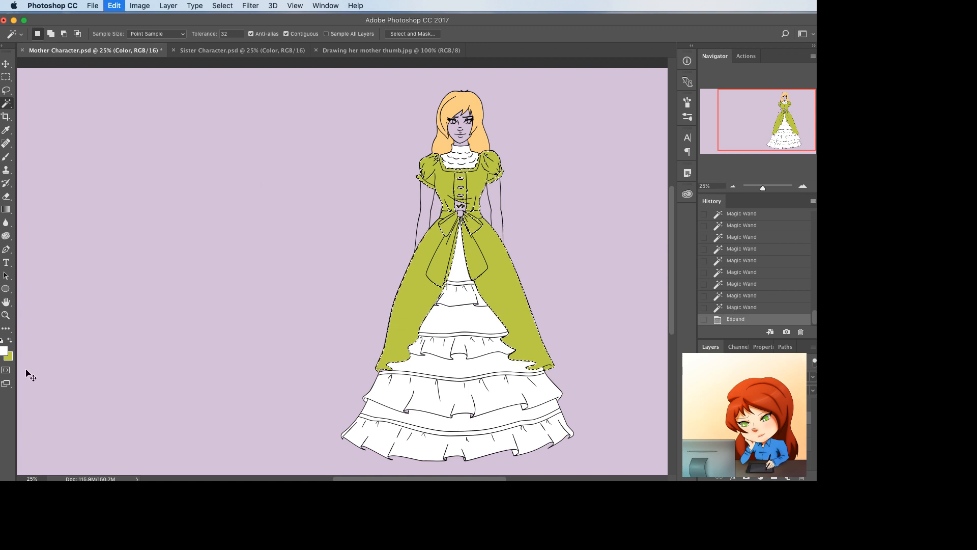
key("super+z")
- Try filling the dress selection with the green background color #58983c and undo the fill
left_click(8, 355)
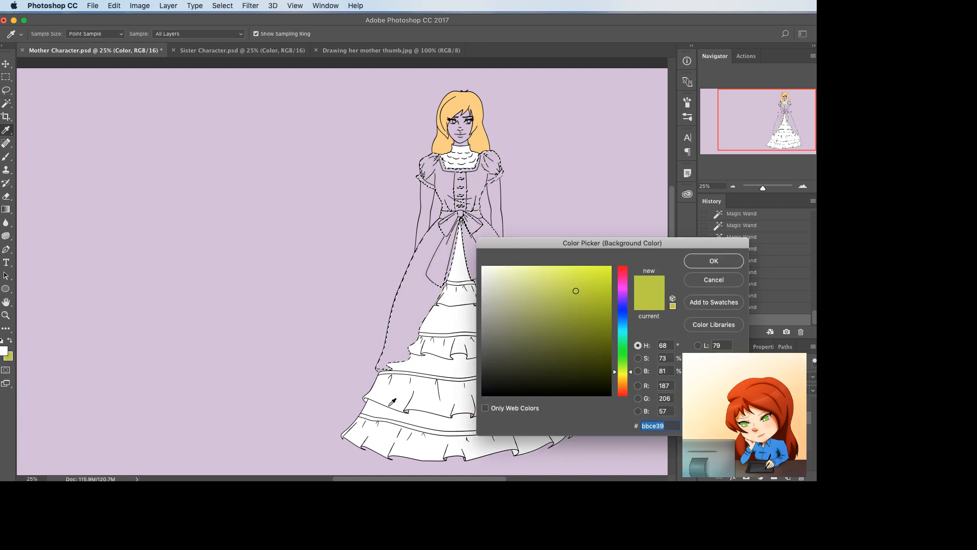
left_click(629, 361)
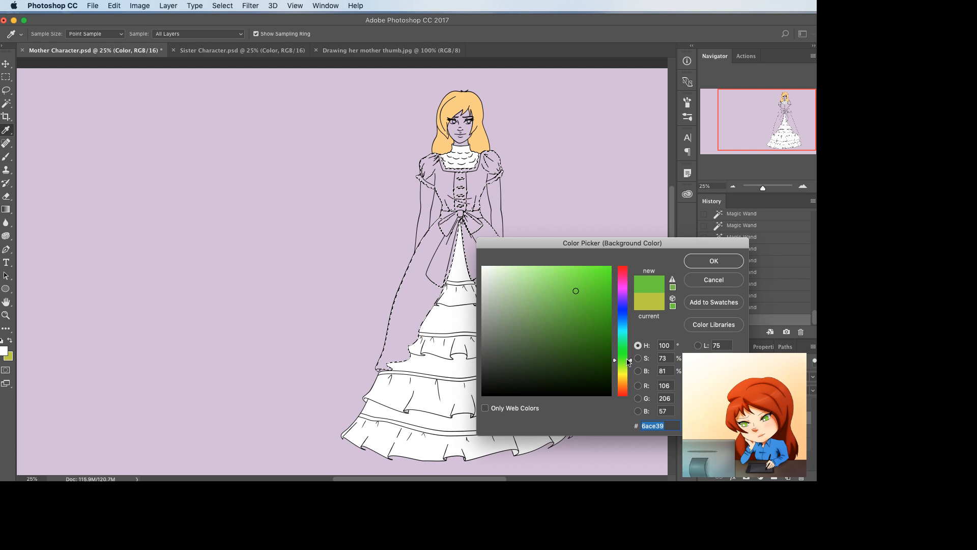
left_click(561, 318)
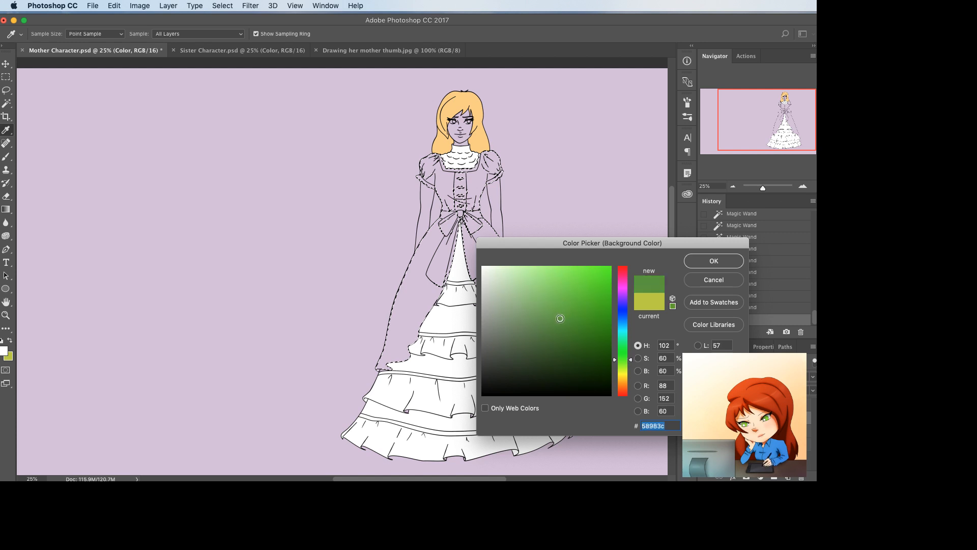
left_click(705, 262)
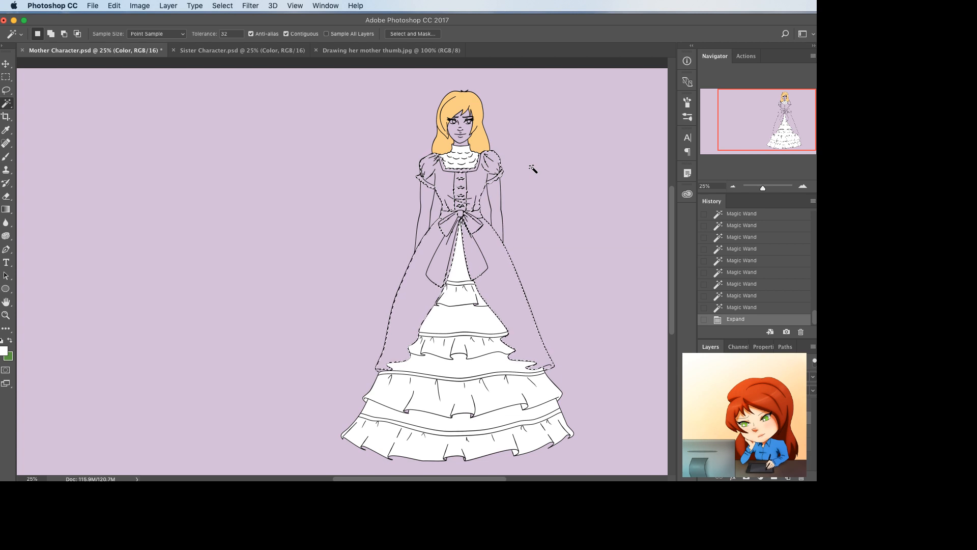
key("super+BackSpace")
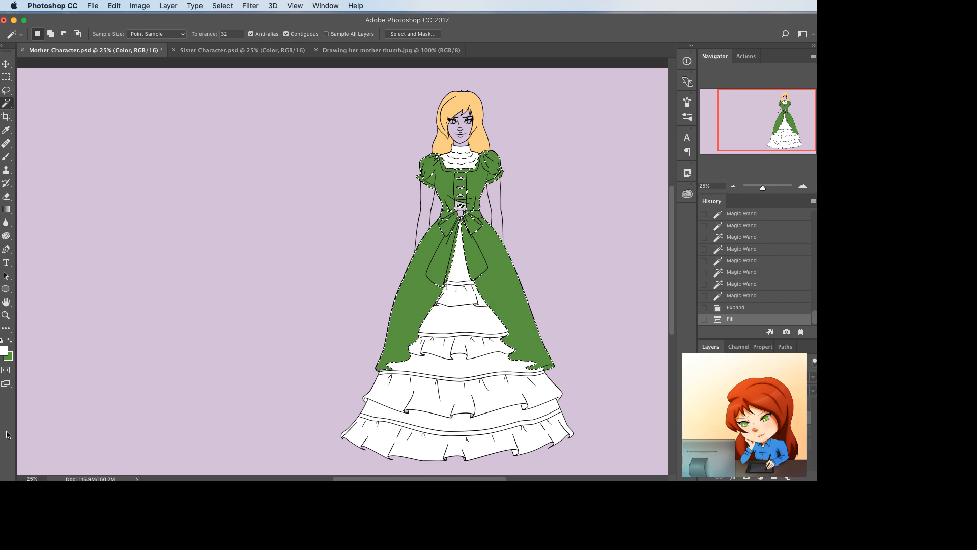
key("super+z")
- Set the background color to the cool green #53aa69, fill the dress selection with it and deselect
left_click(10, 356)
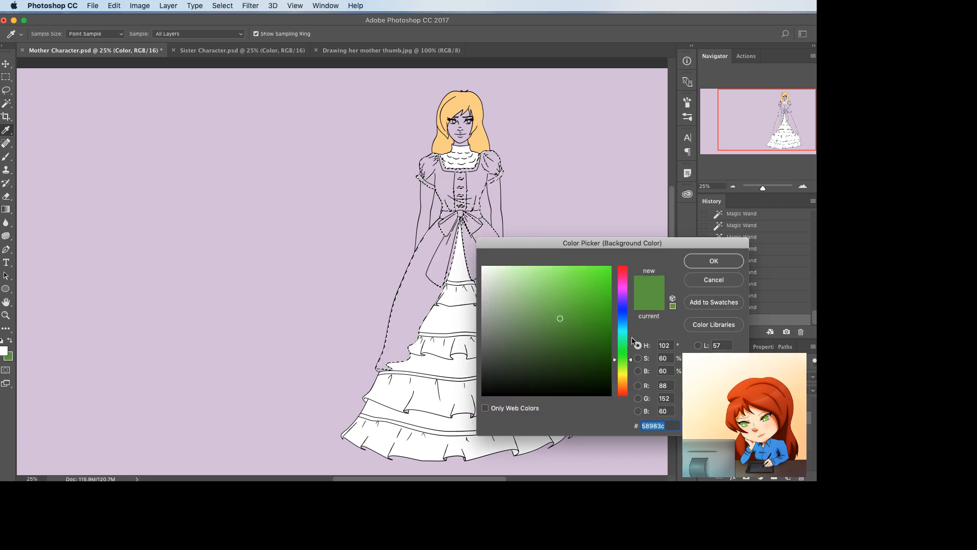
left_click(622, 348)
left_click(549, 309)
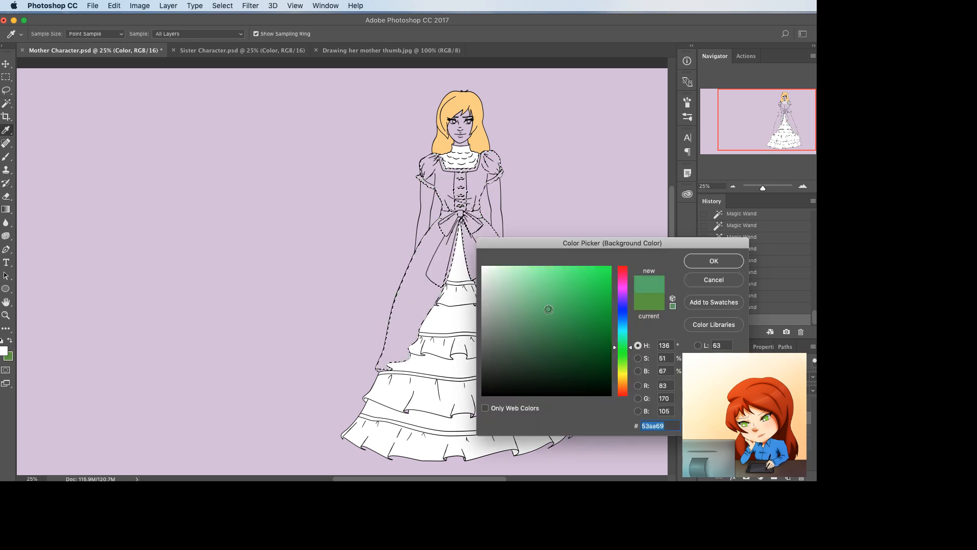
left_click(714, 259)
key("super+BackSpace")
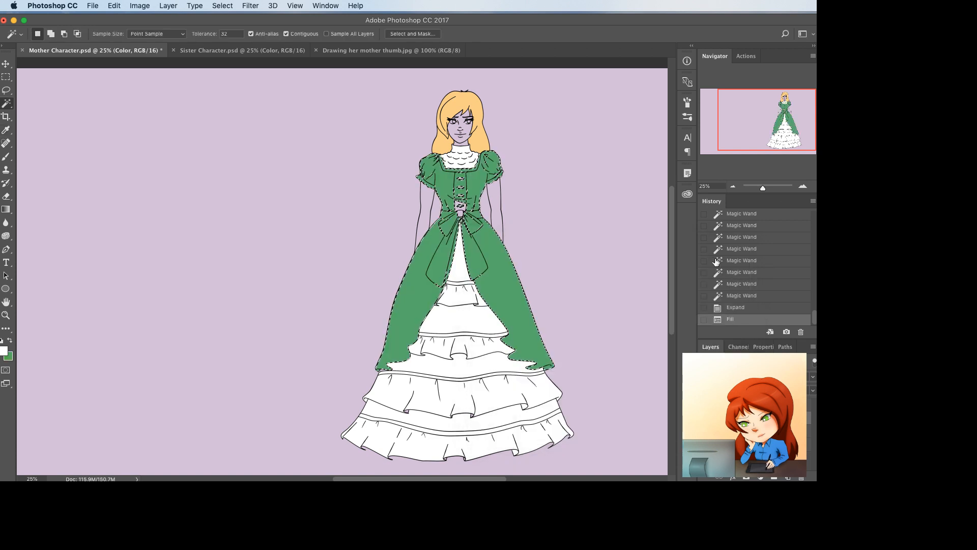
key("super+d")
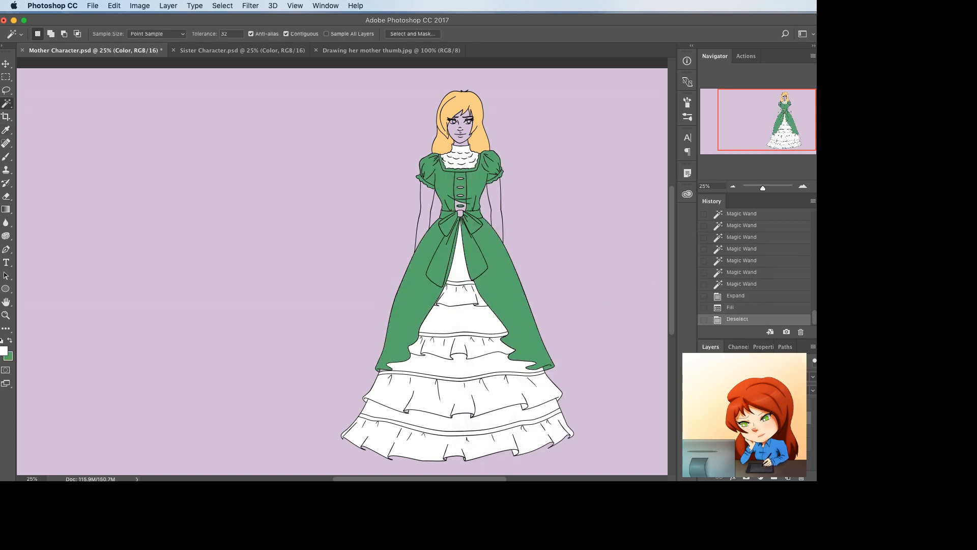
- Select the uncolored gap at the bodice's waist from the Line layer, expand it and fill it with the dress green on the Color layer, then deselect
left_click(744, 405)
left_click(456, 212)
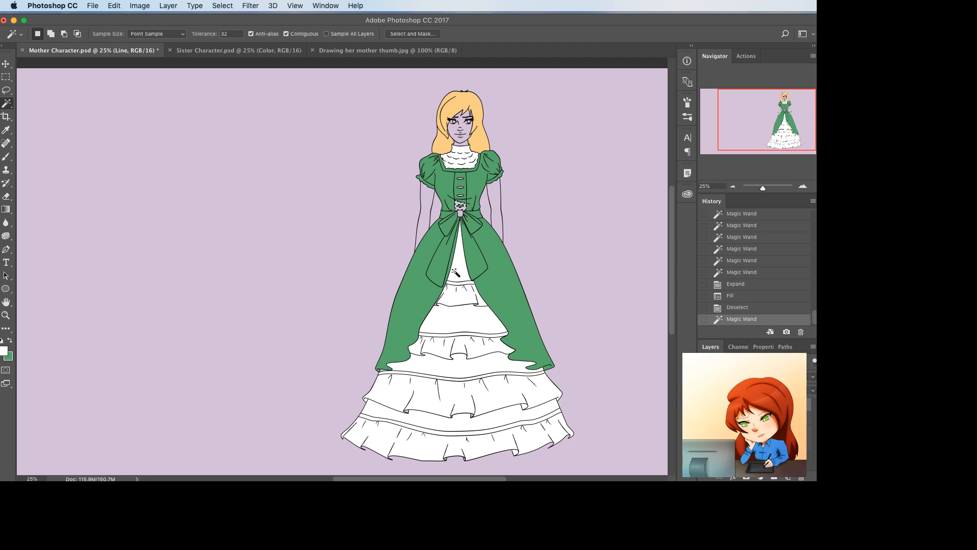
key("F2")
key("super+BackSpace")
key("super+d")
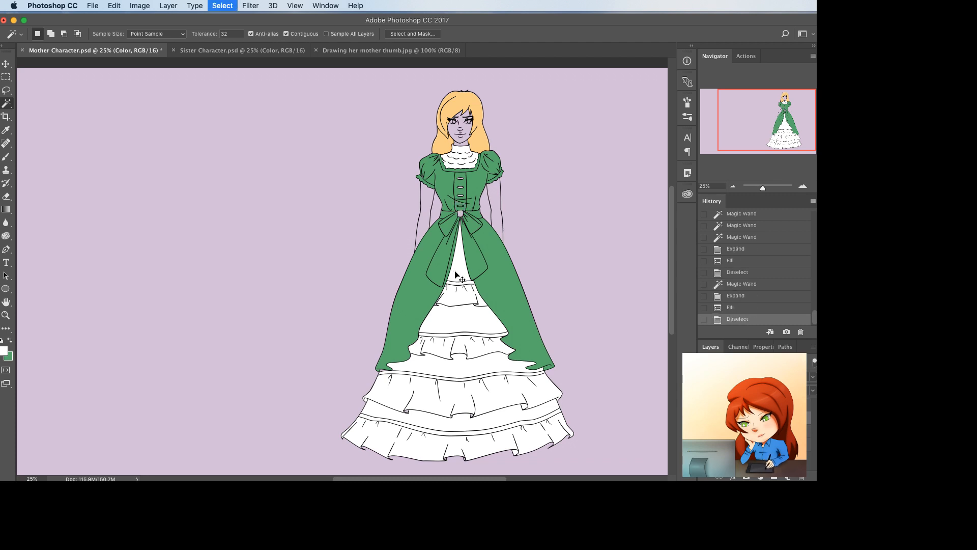
- Hide the line art and select the white underskirt and collar with Color Range at fuzziness 20
left_click(704, 405)
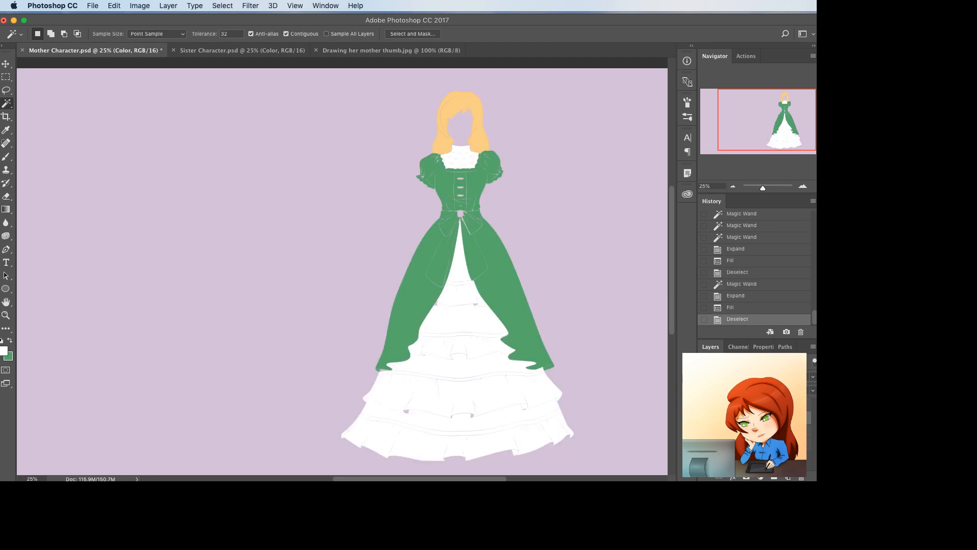
left_click(112, 6)
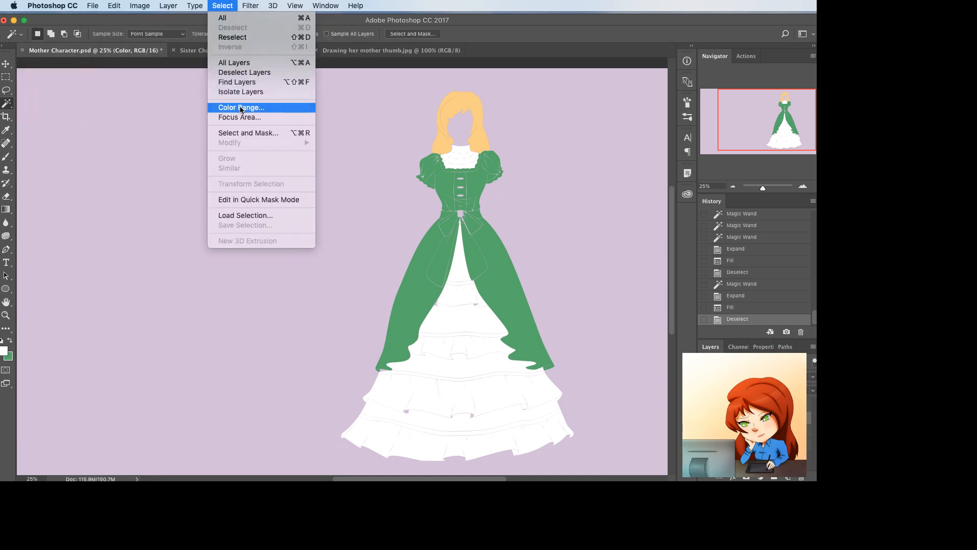
left_click(241, 107)
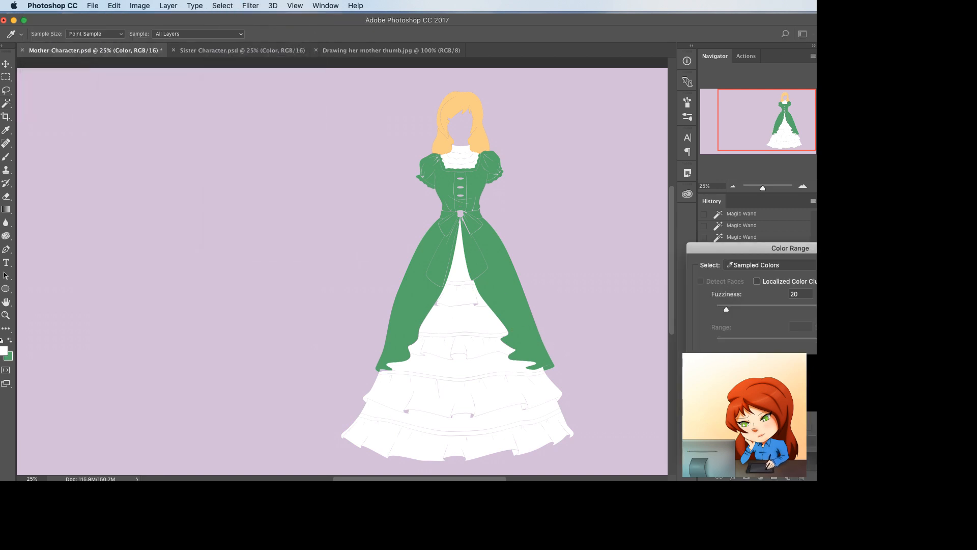
key("Return")
- Colorize the selected white areas with Hue/Saturation at hue 79, saturation 77 and lightness -4
key("super+u")
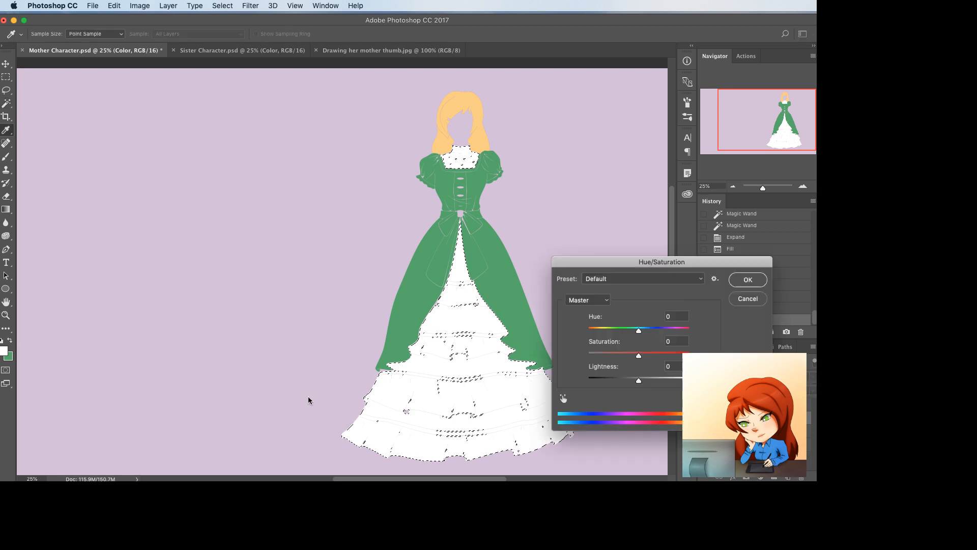
left_click_drag(639, 380, 634, 380)
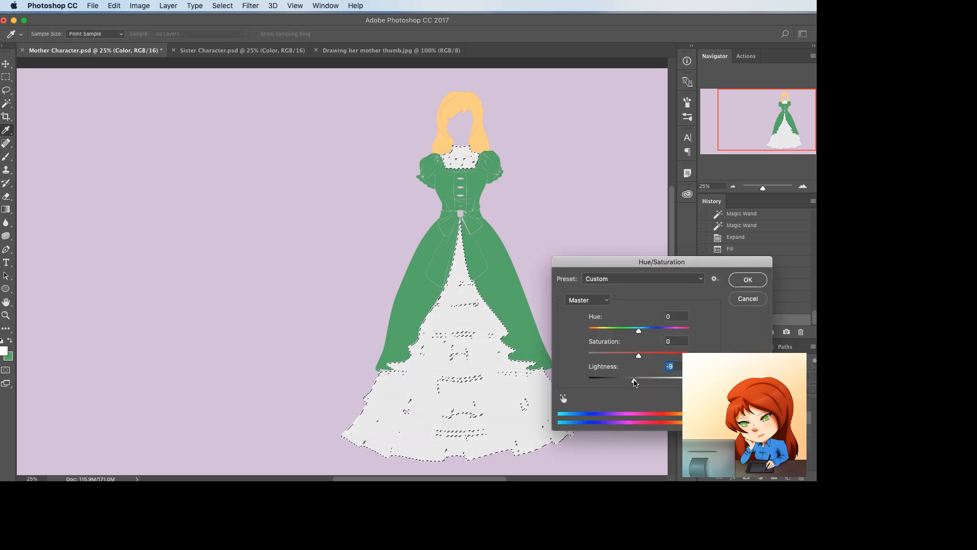
left_click_drag(638, 330, 688, 356)
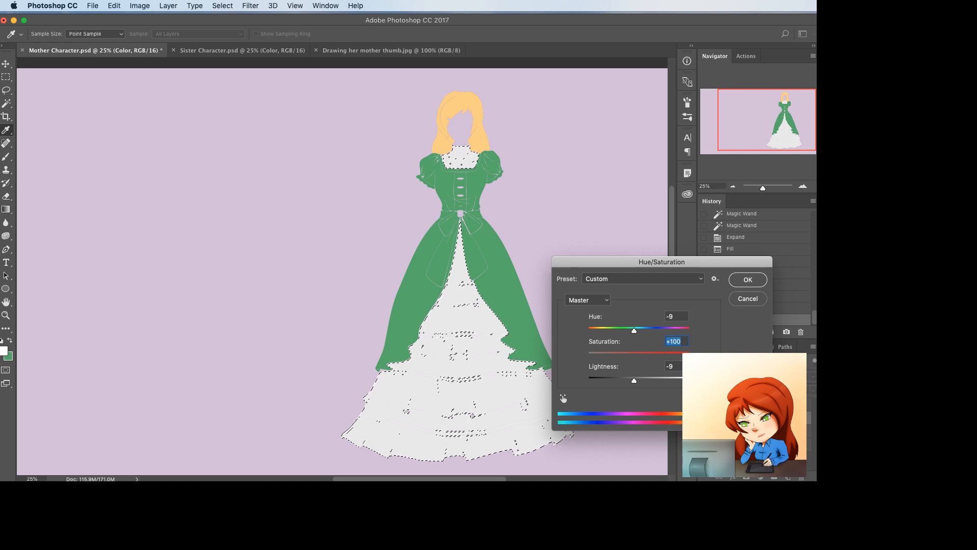
left_click_drag(606, 330, 603, 335)
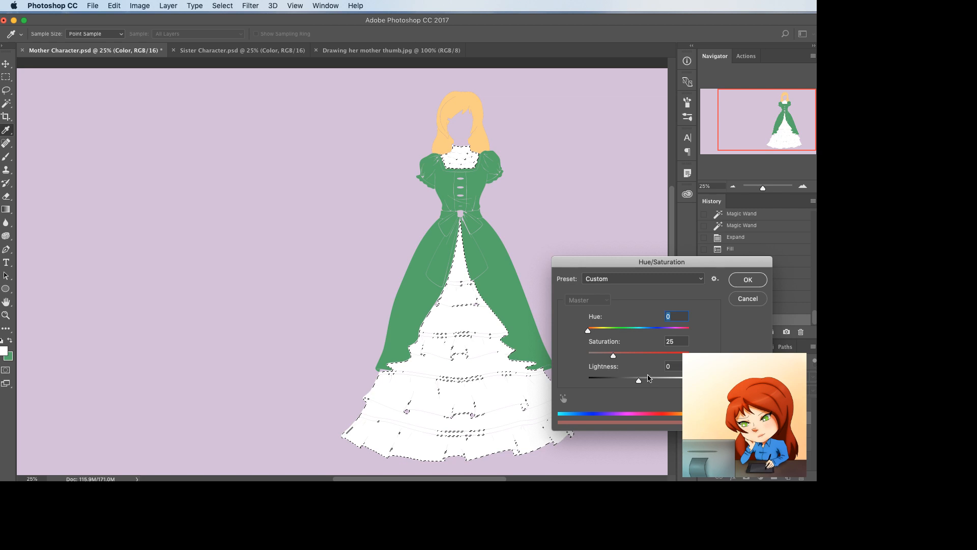
left_click_drag(587, 332, 609, 331)
left_click_drag(613, 355, 666, 356)
left_click_drag(609, 330, 611, 333)
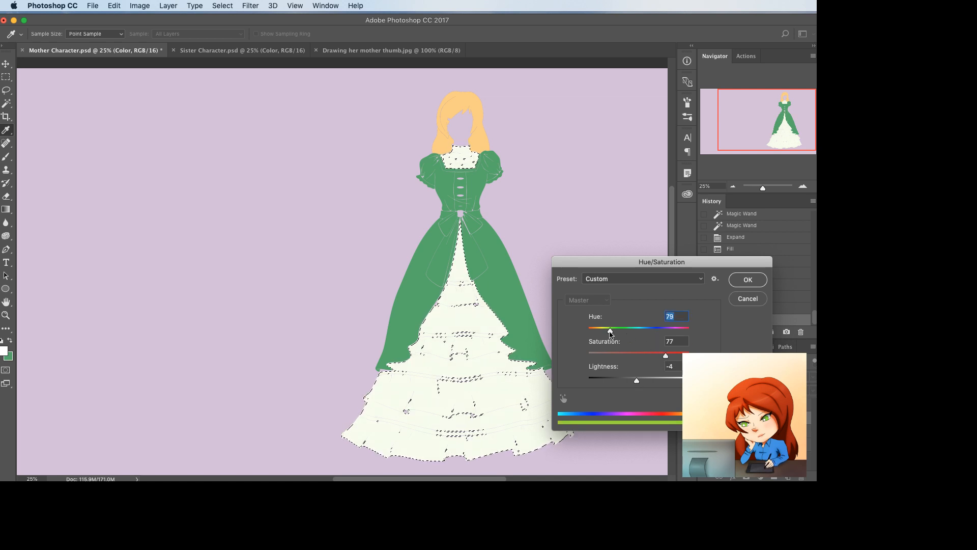
left_click(747, 280)
- Deselect the underskirt and collar, show the line art again and save the file
key("super+d")
left_click(705, 404)
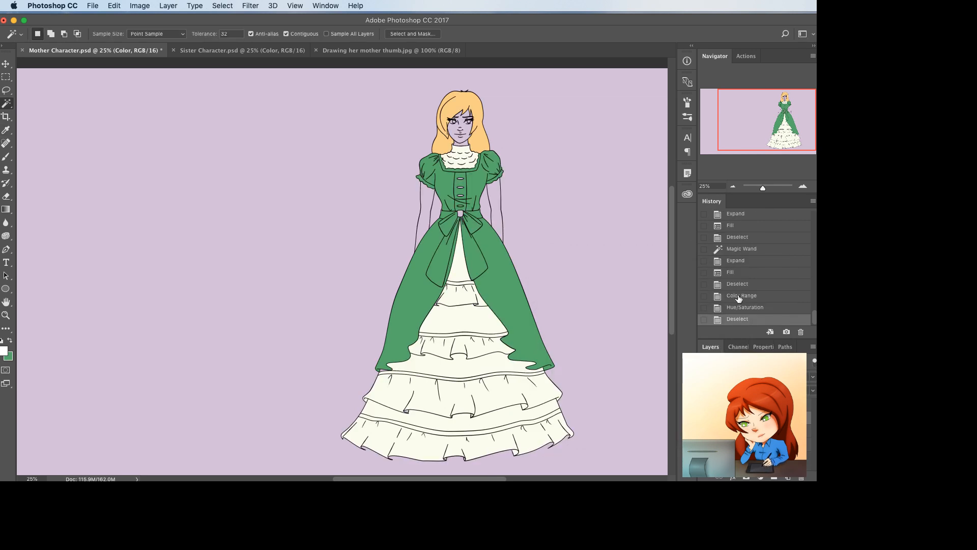
key("super+s")
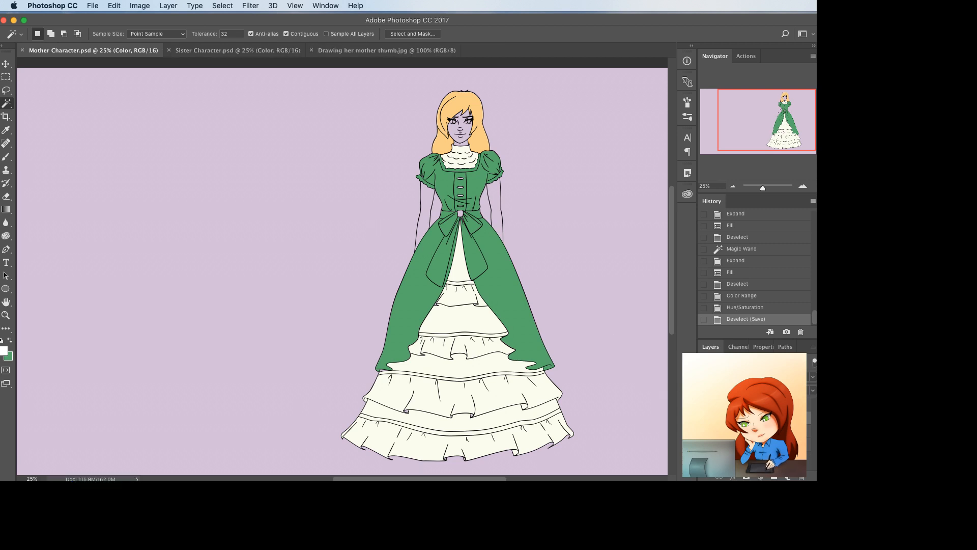
- Select the waistband, bow loops, bow tails and knot on the Line layer, then expand the selection and make the Color layer active
left_click(748, 405)
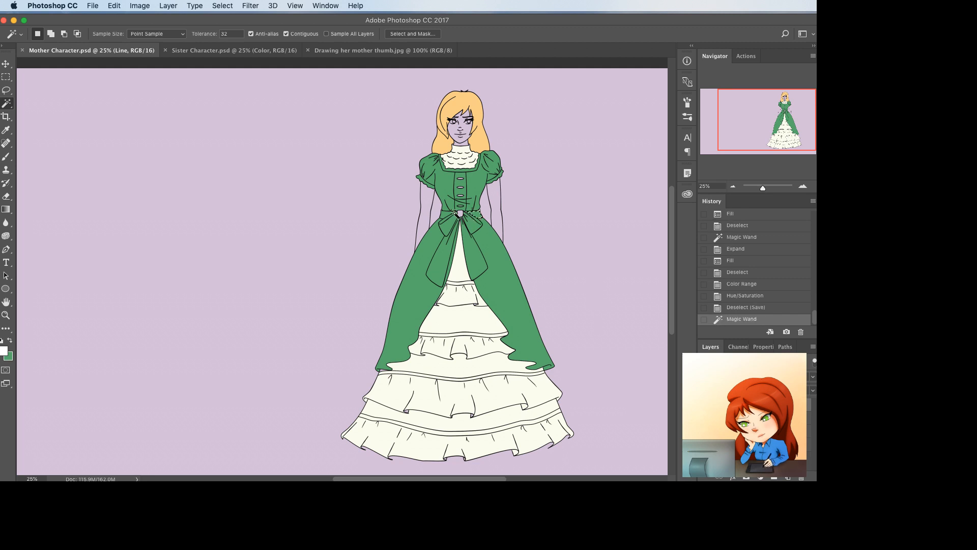
left_click(441, 214)
left_click(444, 214, "shift")
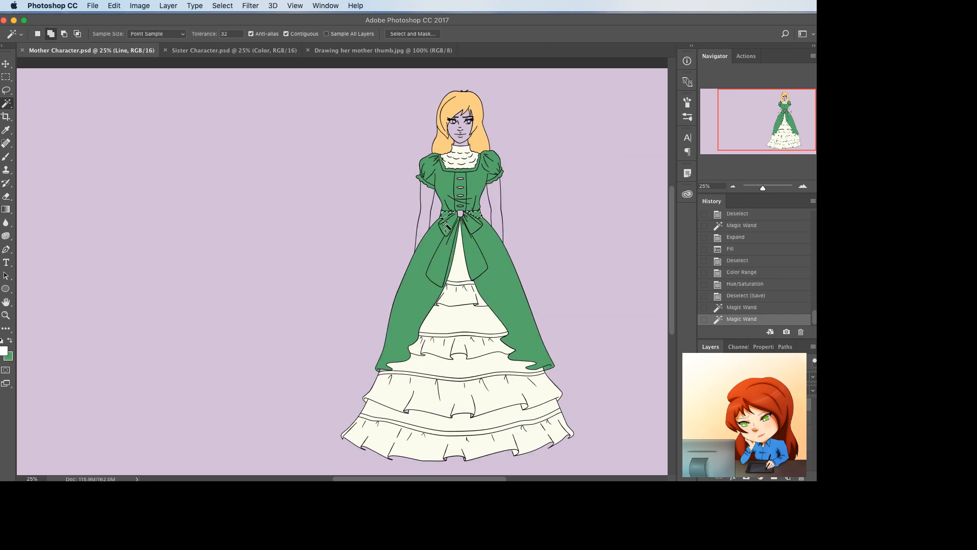
left_click(447, 226, "shift")
left_click(476, 225, "shift")
left_click(474, 250, "shift")
left_click(448, 258, "shift")
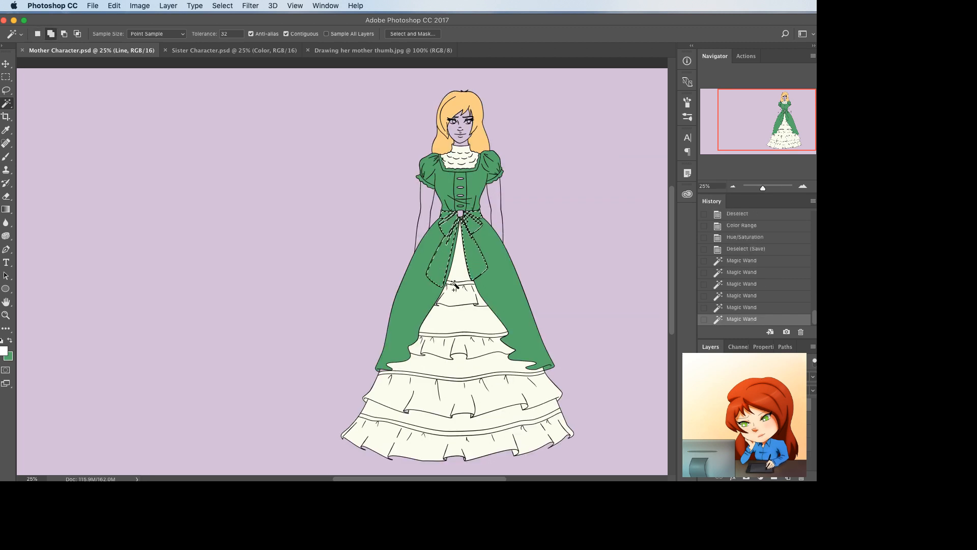
left_click(460, 214, "shift")
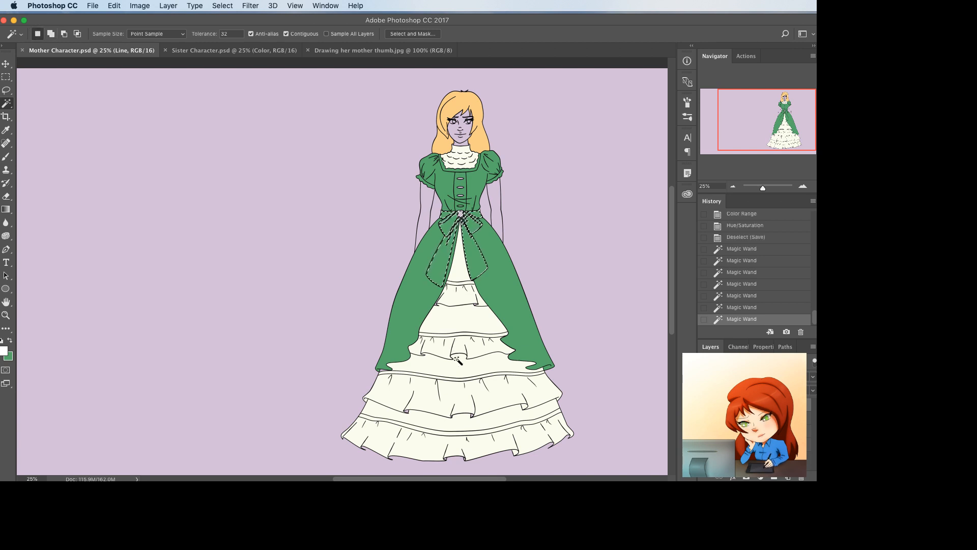
key("F2")
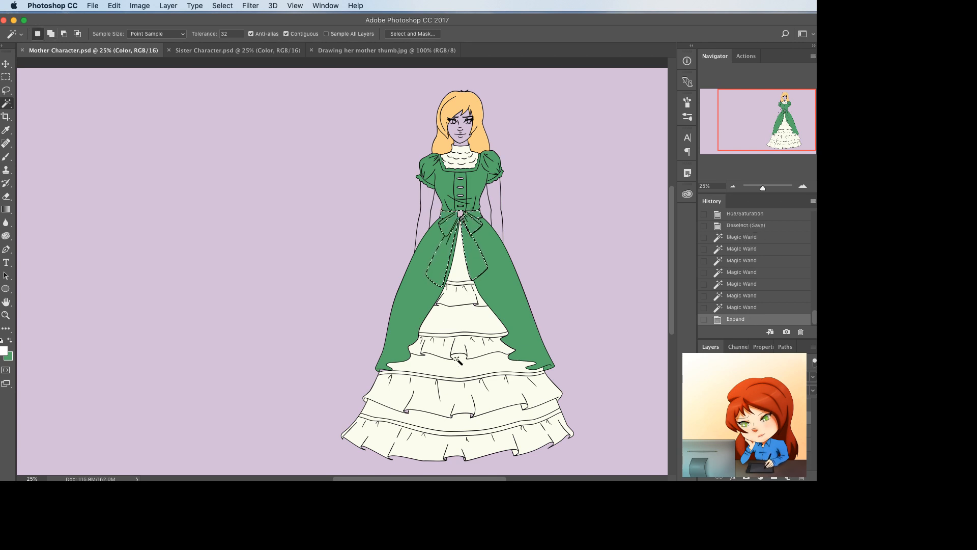
- Try filling the bow selection with the dark gray-purple #575262, then try inverting its existing color, undoing each attempt
left_click(8, 356)
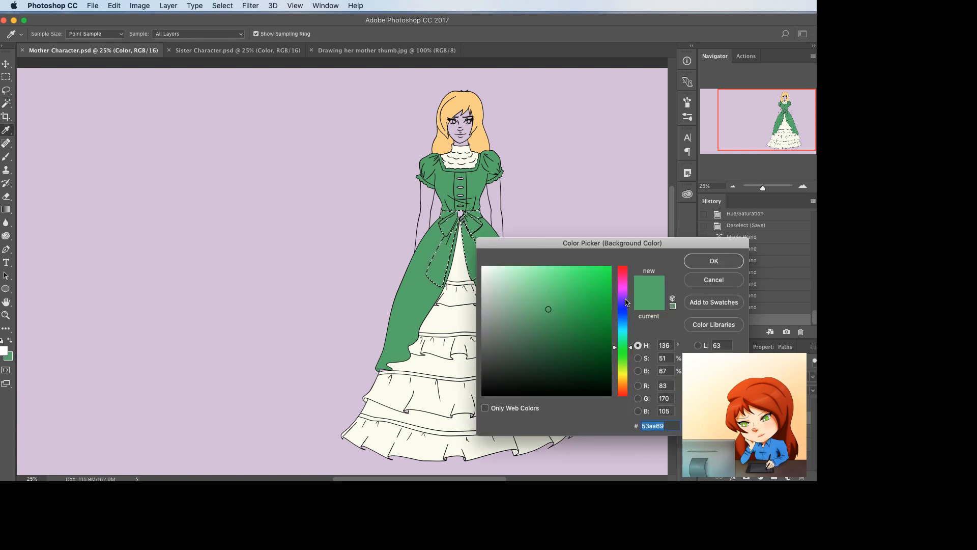
left_click_drag(626, 302, 626, 303)
left_click_drag(493, 344, 503, 346)
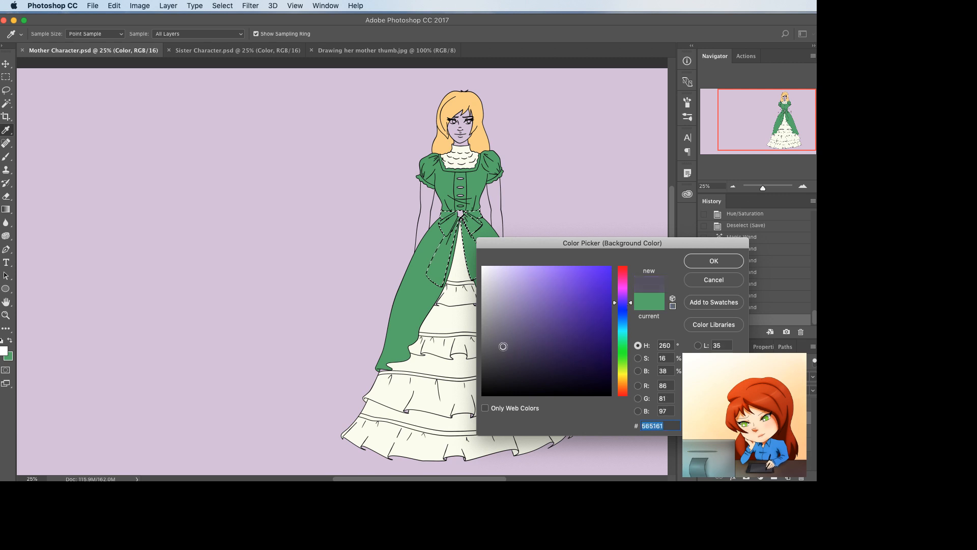
left_click(691, 260)
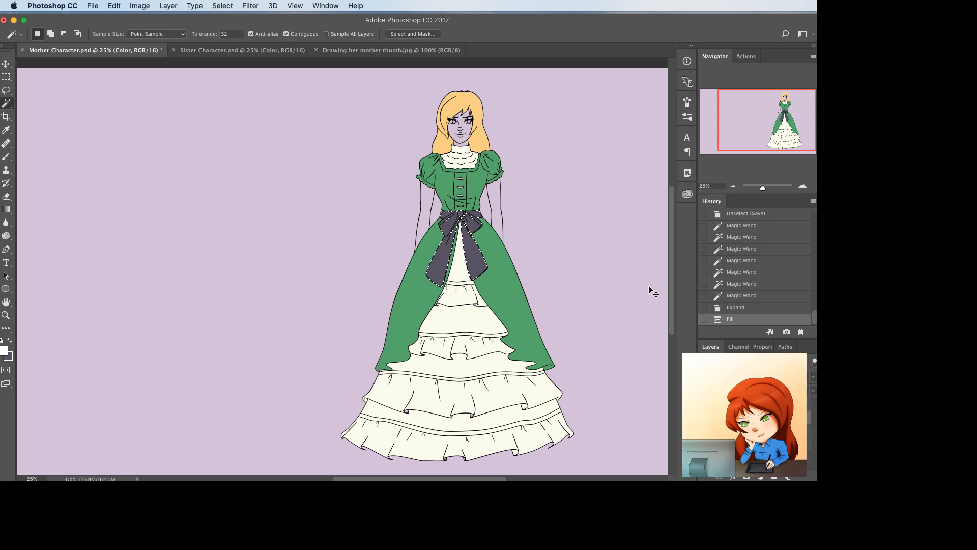
key("super+z")
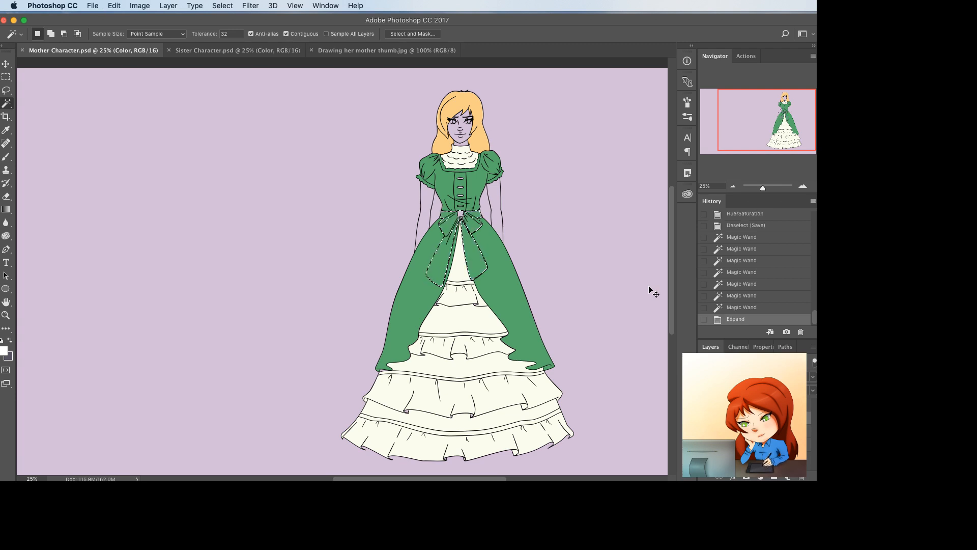
key("super+i")
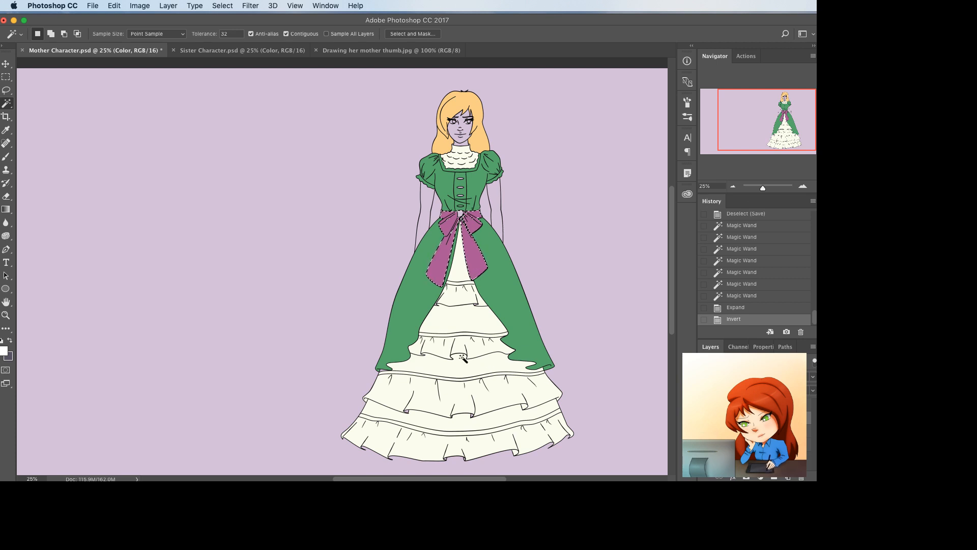
key("super+z")
- Try filling the bow selection with the muted blue #76b1bc and undo the fill
left_click(8, 356)
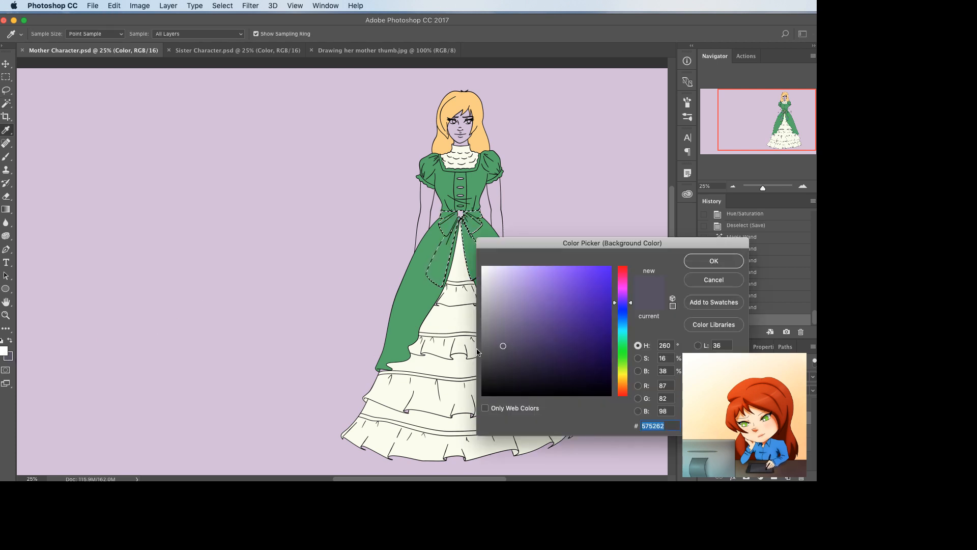
left_click_drag(628, 292, 621, 328)
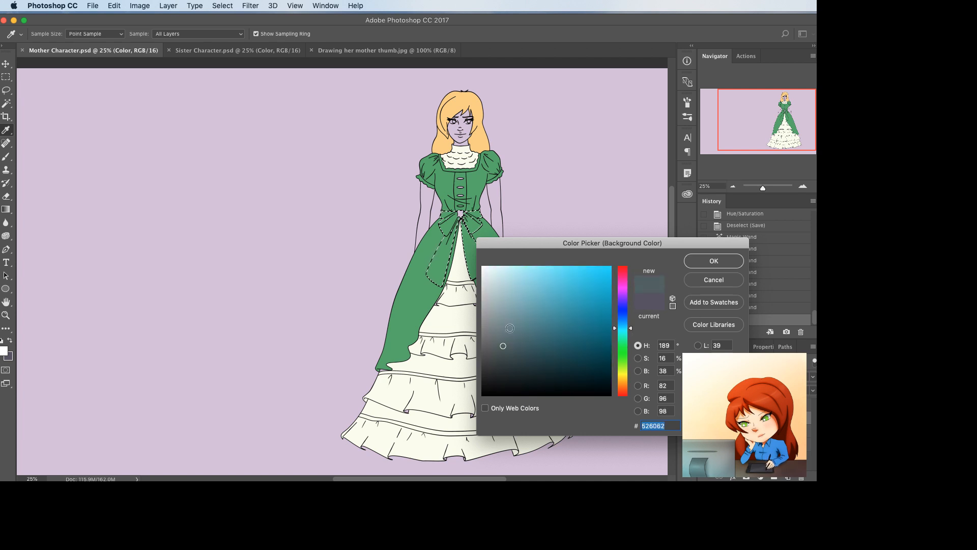
left_click_drag(542, 324, 526, 301)
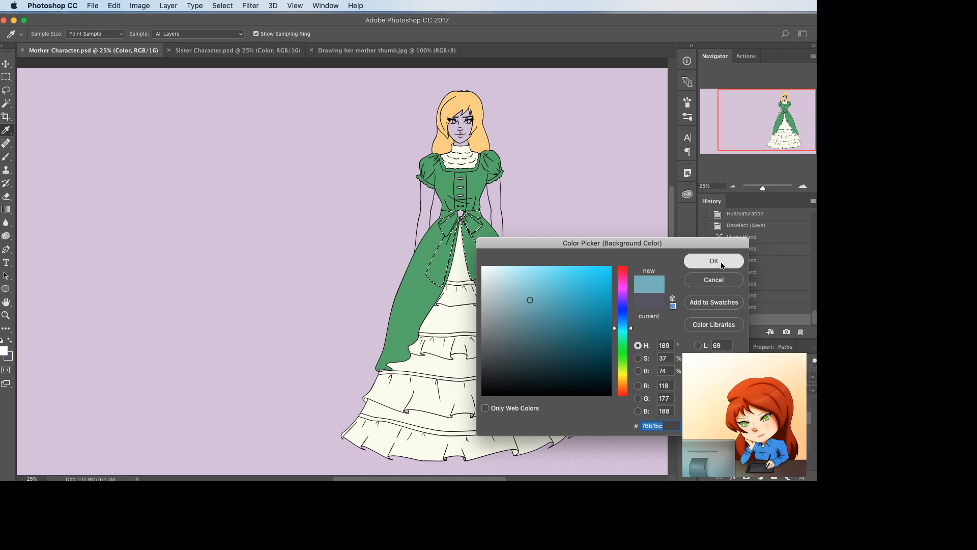
left_click(713, 261)
key("super+BackSpace")
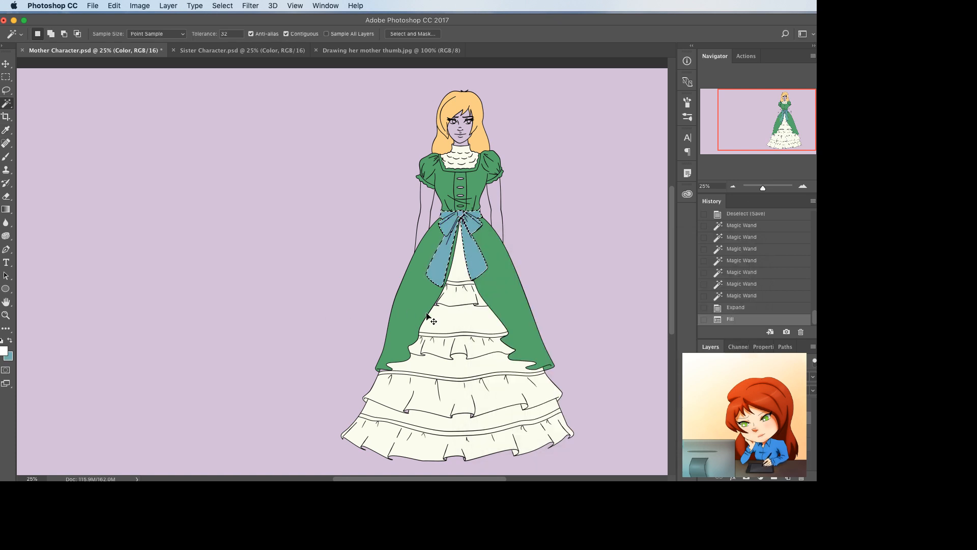
key("super+z")
- Set the background color to the brighter blue #54bfd2, fill the bow selection with it and deselect
left_click(8, 356)
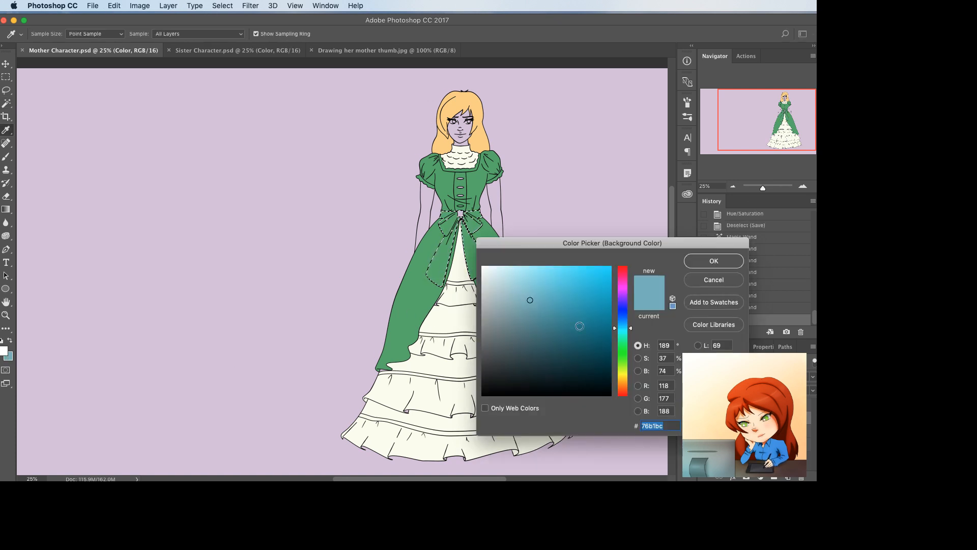
left_click_drag(558, 297, 558, 289)
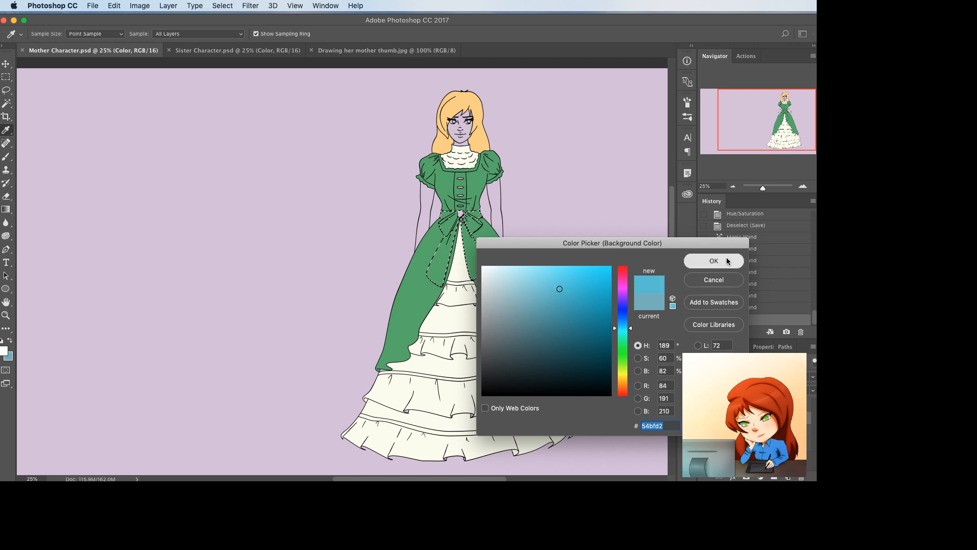
left_click(725, 259)
key("super+BackSpace")
key("super+d")
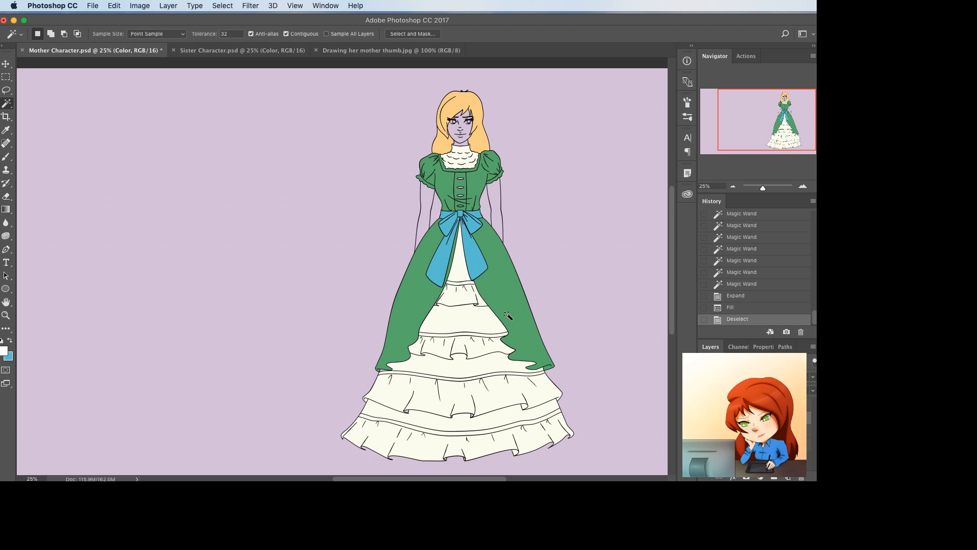
- Restore the bow selection, set the background color to a pale yellow and fill the waistband and bow with it
key("shift+super+d")
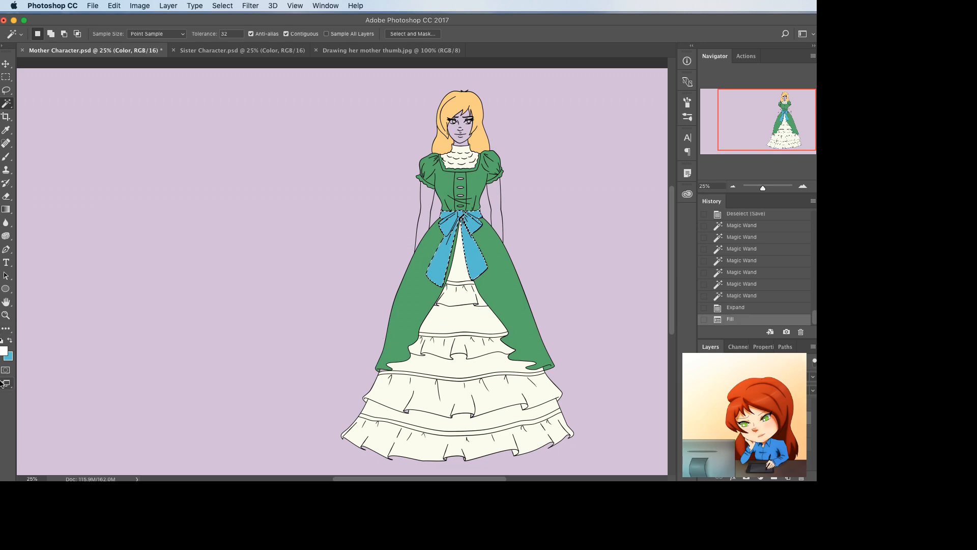
left_click(9, 357)
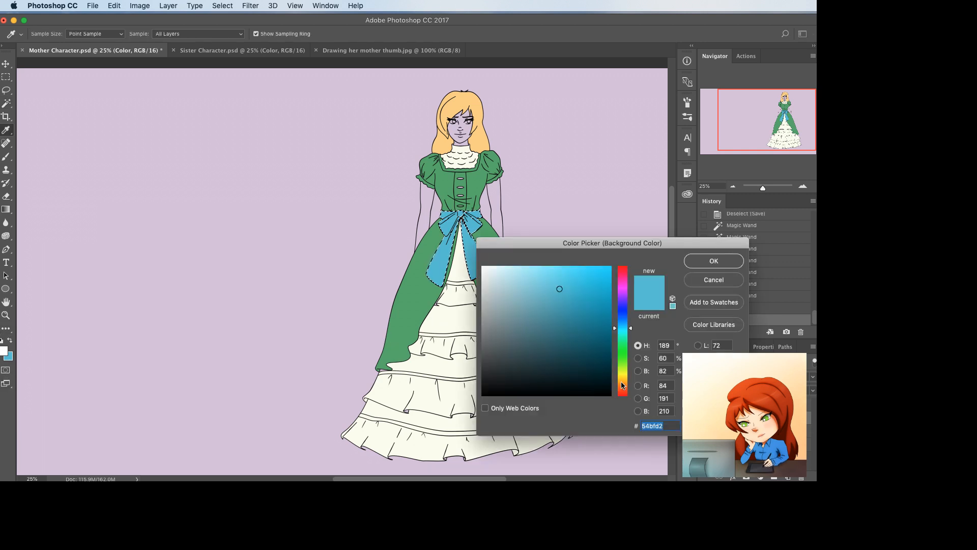
left_click(621, 375)
left_click(538, 266)
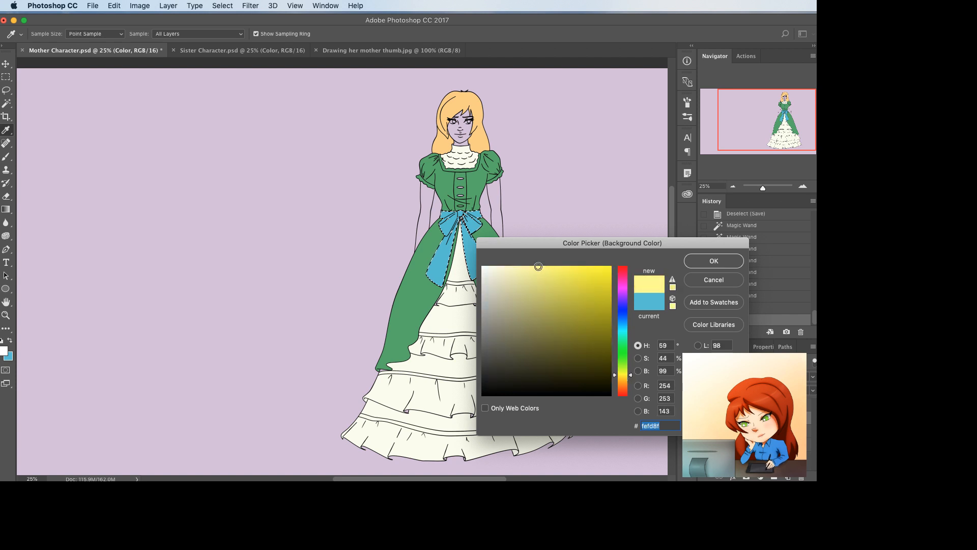
left_click(505, 266)
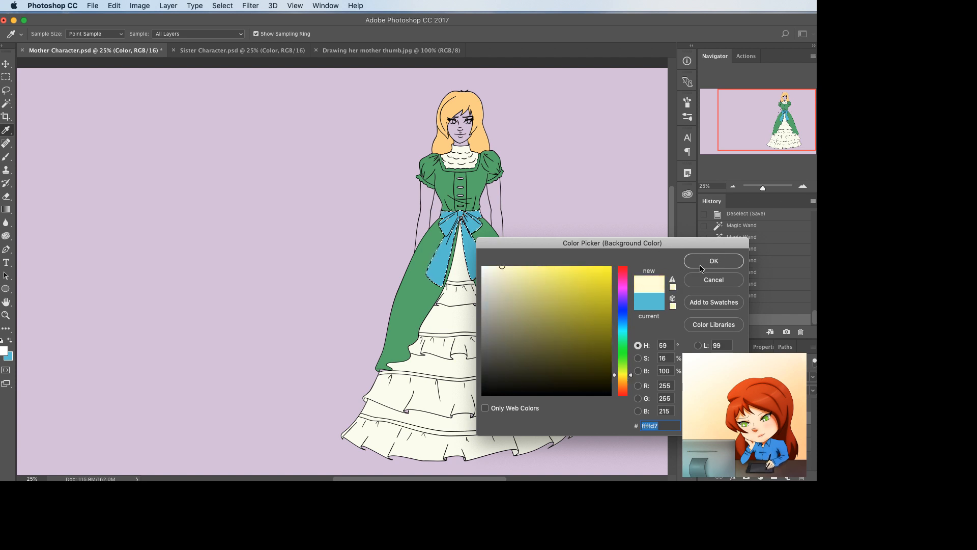
left_click(523, 266)
left_click(696, 263)
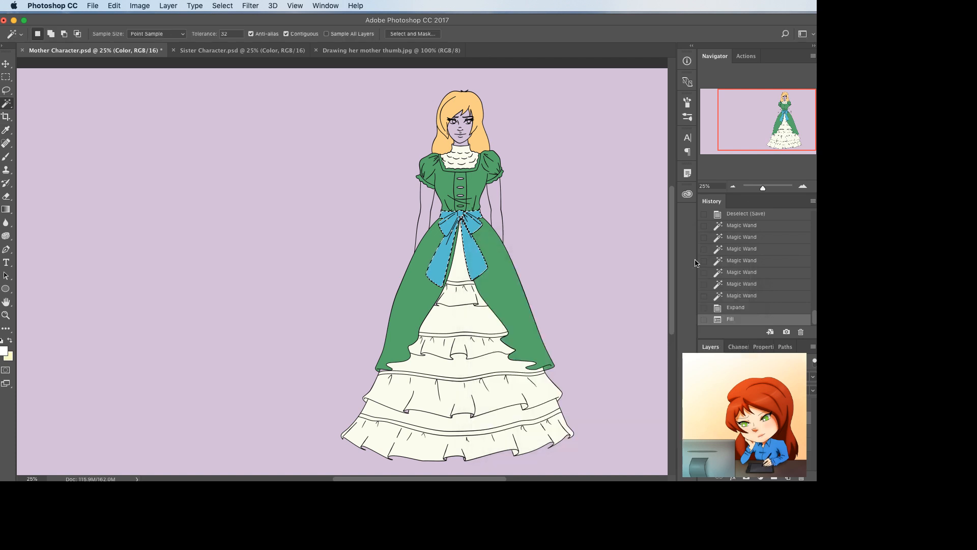
key("super+BackSpace")
key("super+d")
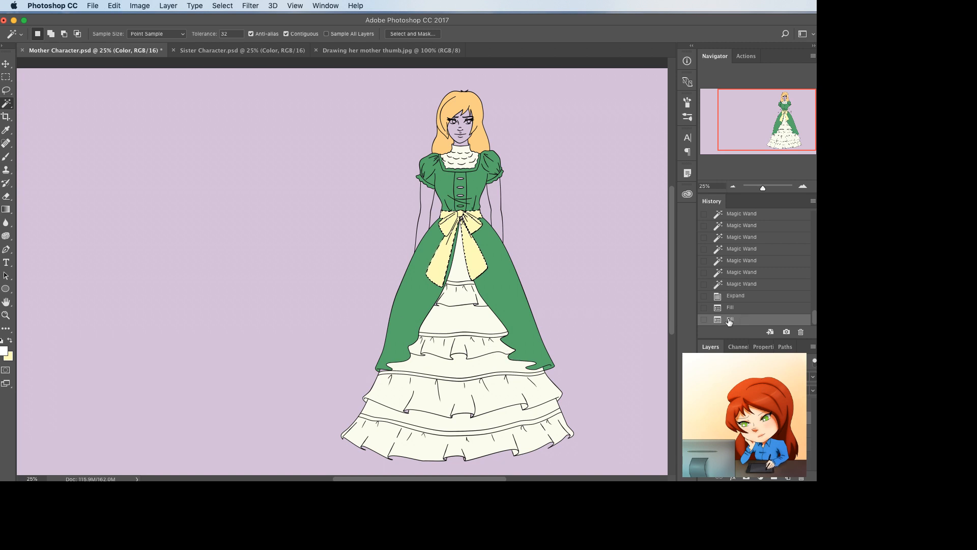
- Revert the waistband and bow fills in the history, try filling the selection with pink-purple #cd6fd0 and undo it
left_click(733, 307)
left_click(743, 296)
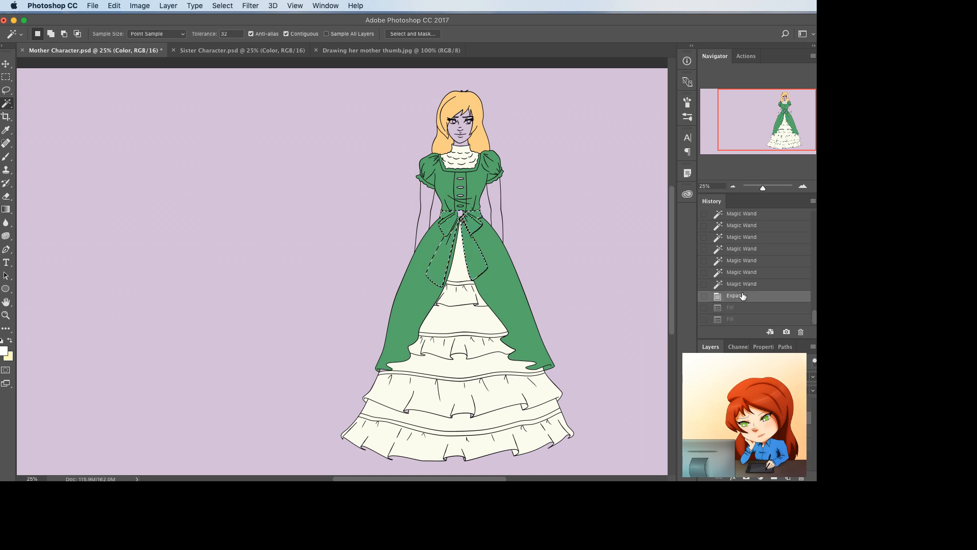
left_click(4, 350)
left_click(624, 289)
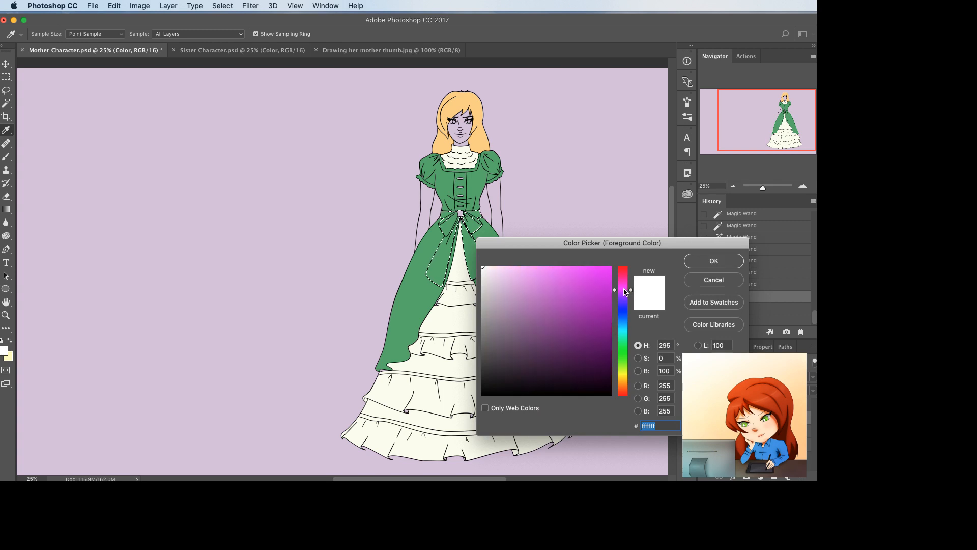
left_click_drag(524, 290, 542, 290)
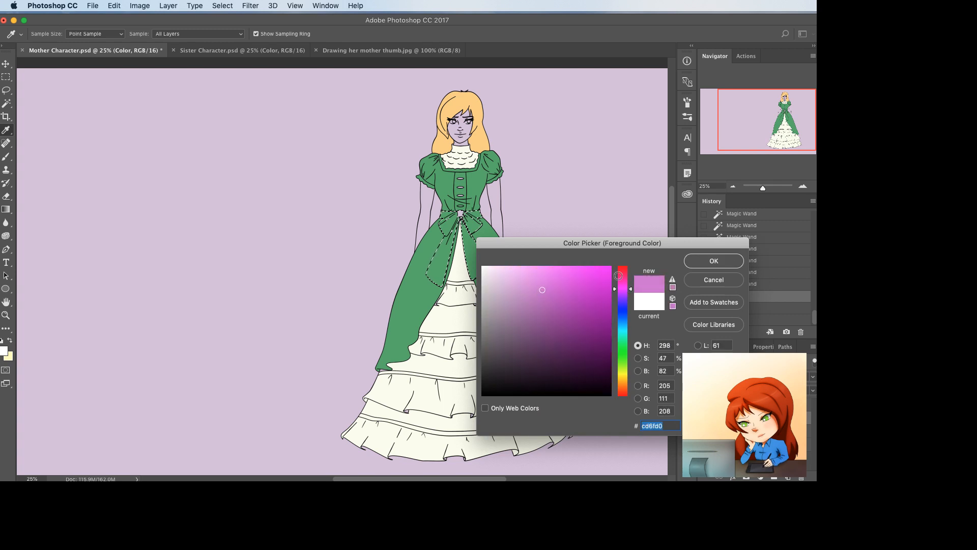
left_click(714, 261)
key("x")
key("super+BackSpace")
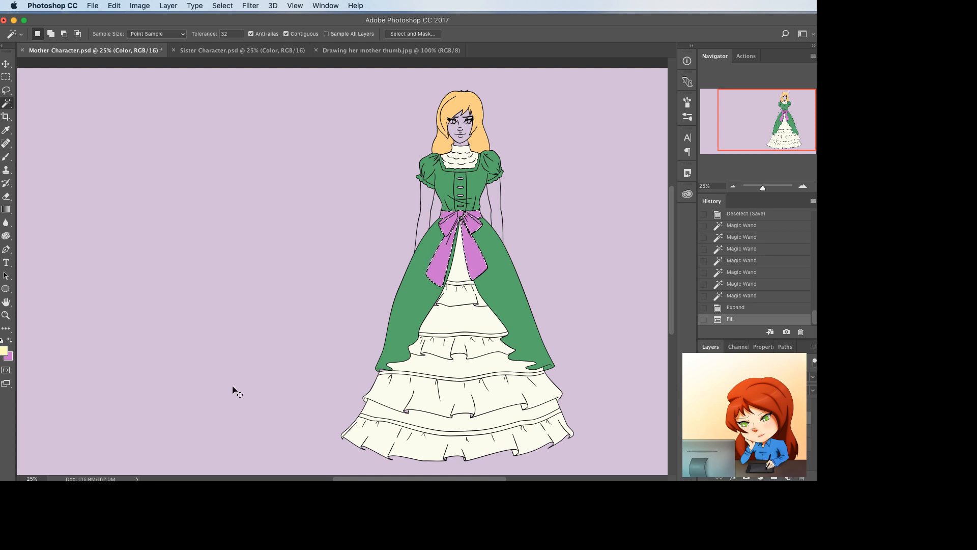
key("super+z")
- Try filling the bow selection with the muted purple #926f93 and undo the fill
left_click(8, 356)
mouse_move(497, 336)
left_mouse_down()
mouse_move(499, 318)
mouse_move(513, 321)
left_mouse_up()
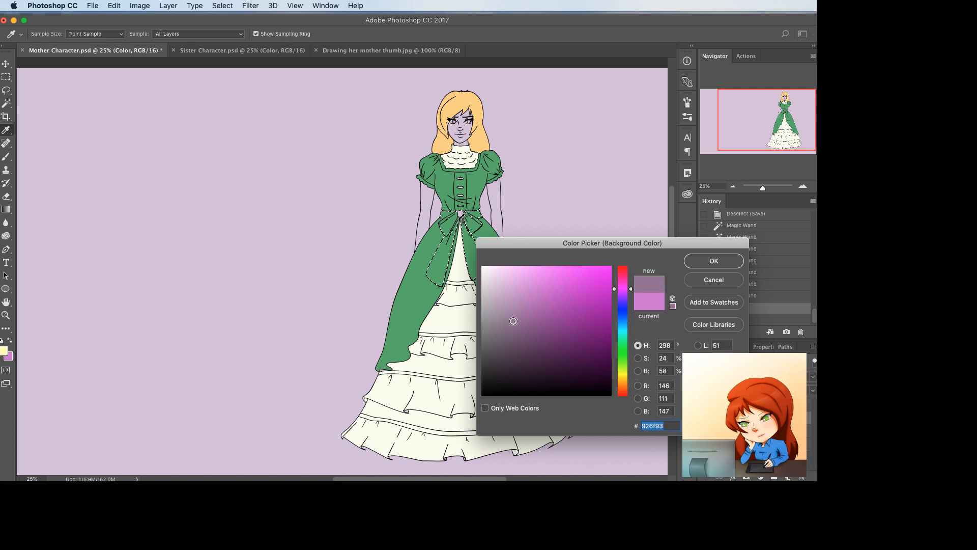
left_click(721, 263)
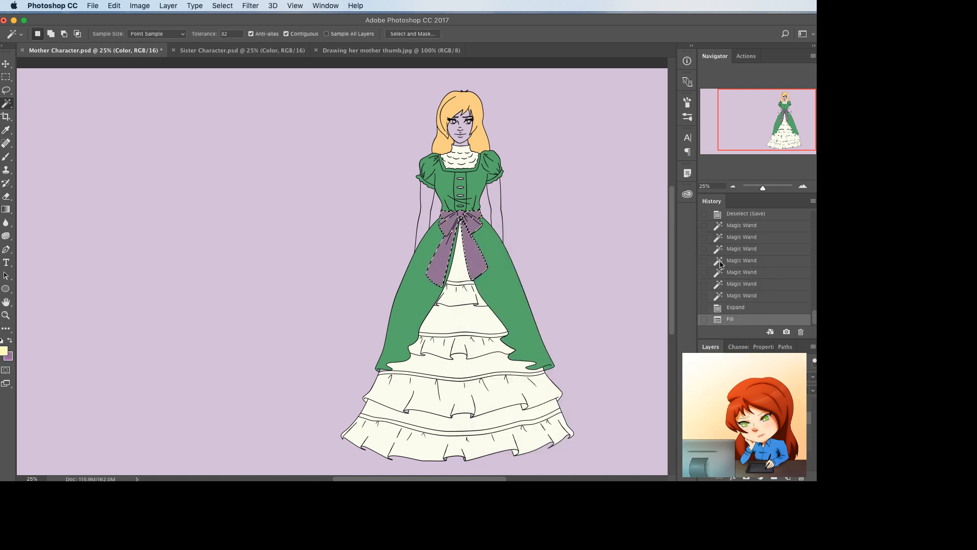
key("super+z")
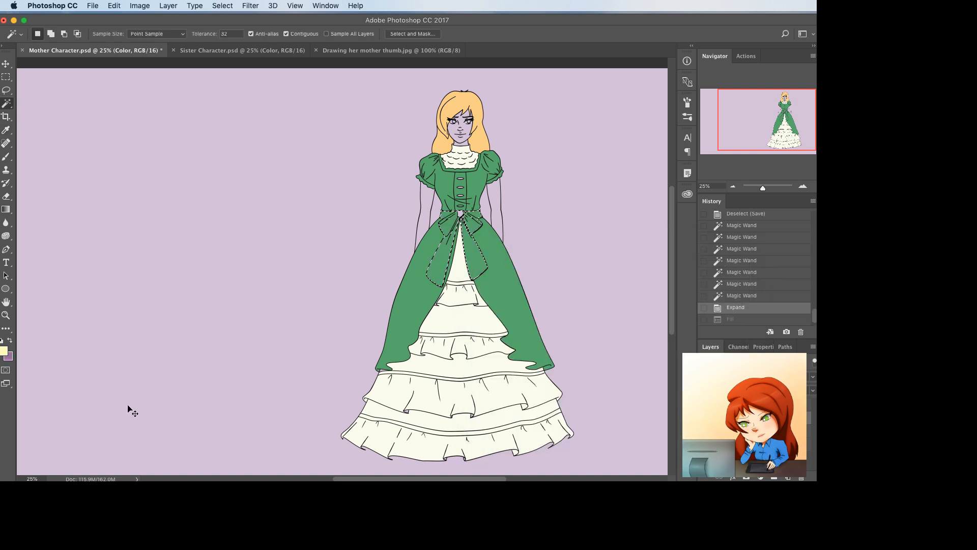
- Set the background color to a darker shade of the dress green, fill the waistband and bow with it and deselect
left_click(8, 357)
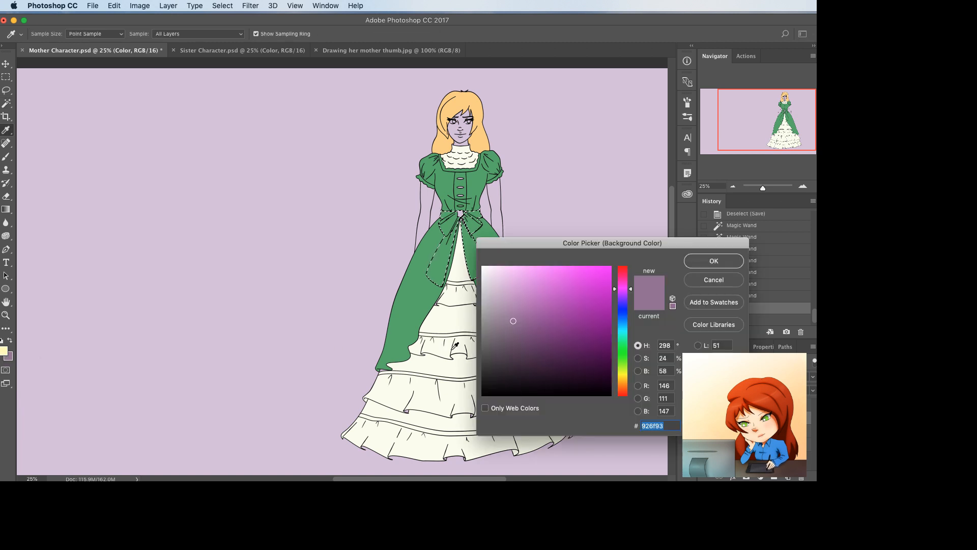
left_click(438, 247)
mouse_move(552, 333)
left_mouse_down()
mouse_move(569, 348)
mouse_move(551, 351)
left_mouse_up()
left_click(713, 261)
key("super+BackSpace")
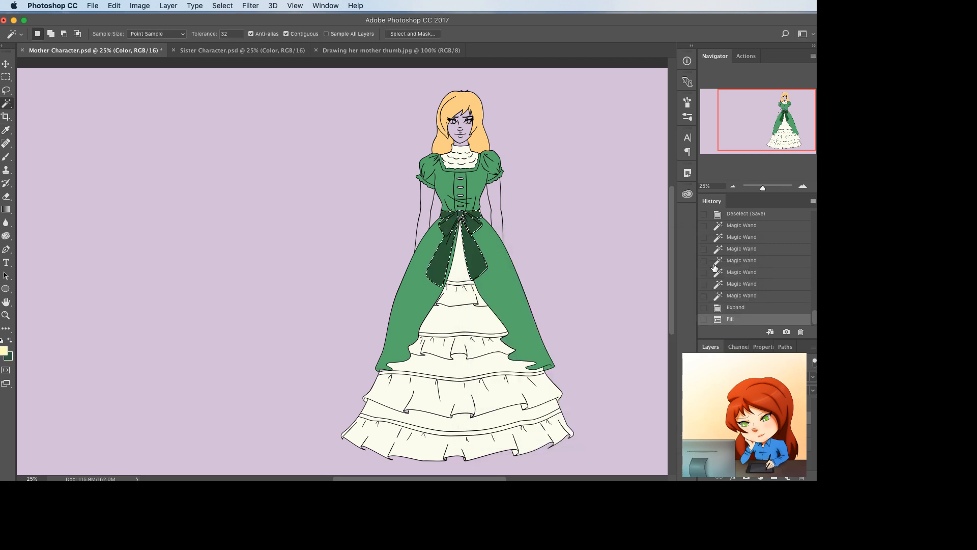
key("super+d")
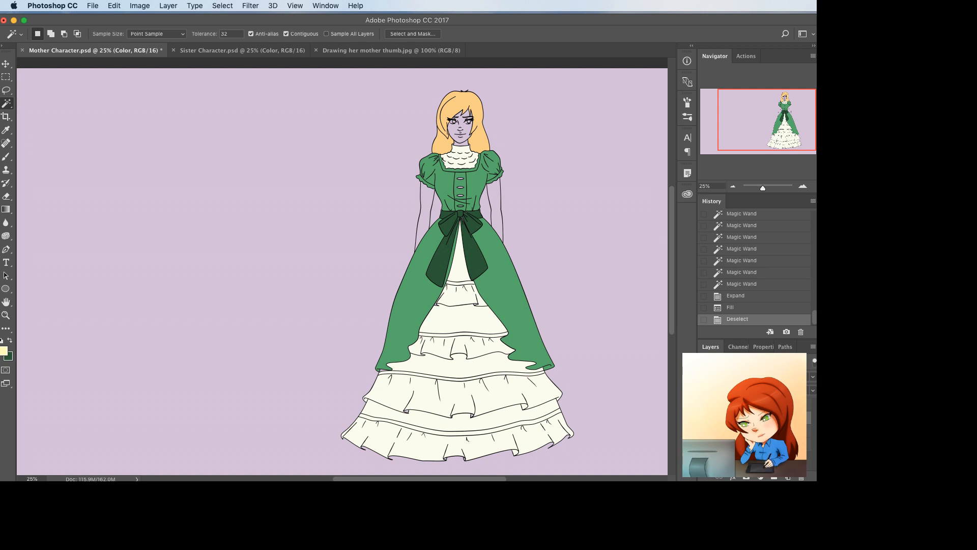
- Select the face, neck and both arms on the Line layer, expand the selection and switch to the Color layer
left_click(758, 404)
scroll(452, 147, "up", 1)
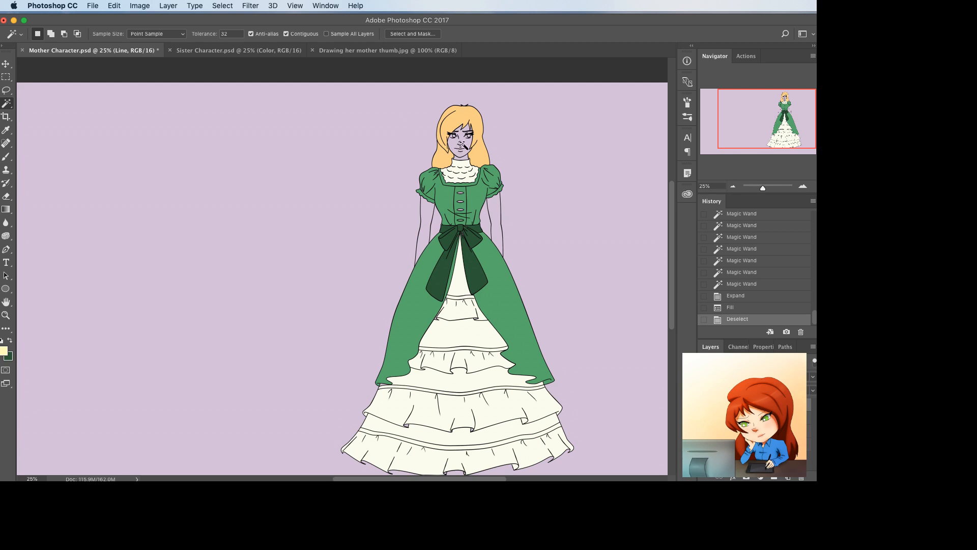
left_click(463, 144)
left_click(461, 158, "shift")
left_click(496, 205, "shift")
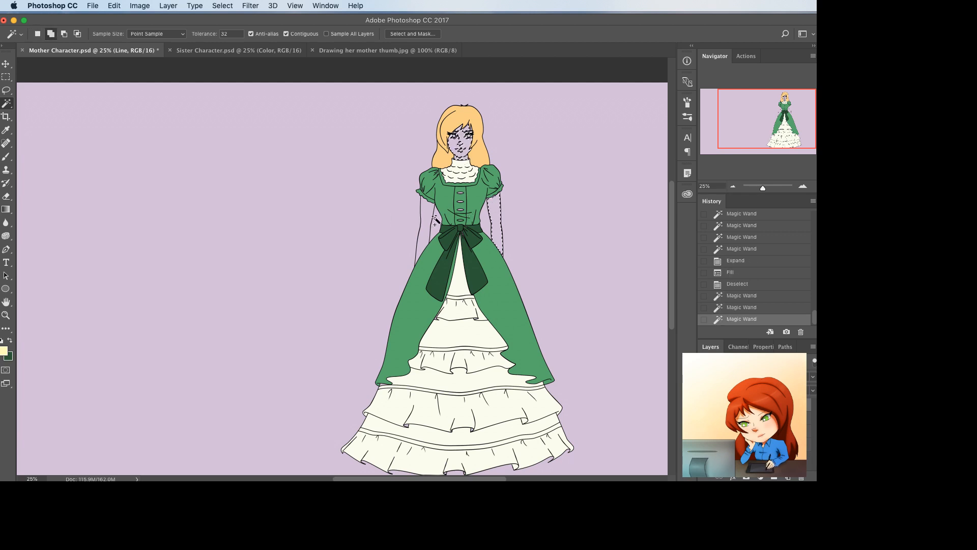
left_click(428, 227, "shift")
key("F2")
key("alt+bracketleft")
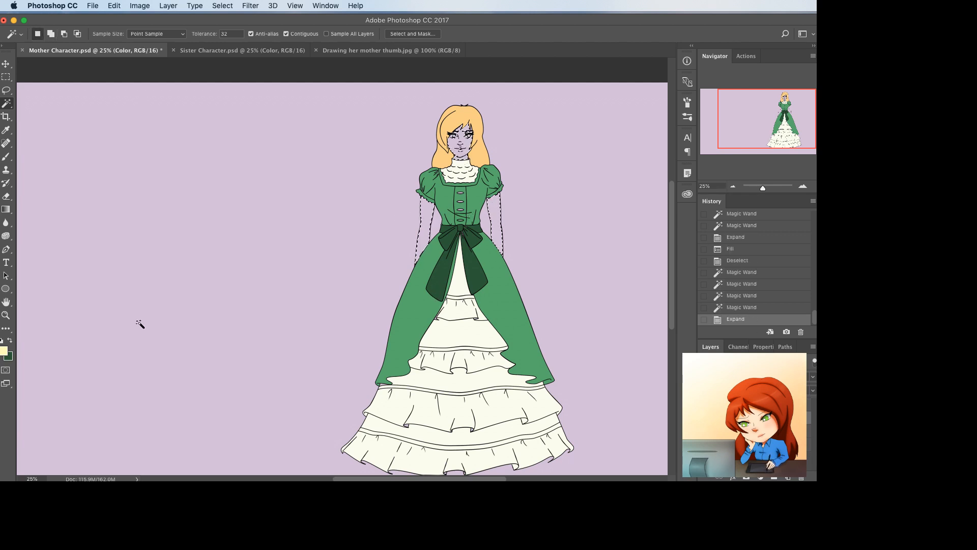
- Set the foreground color to pale peach #feeed7, fill the skin selection with it and deselect
left_click(4, 351)
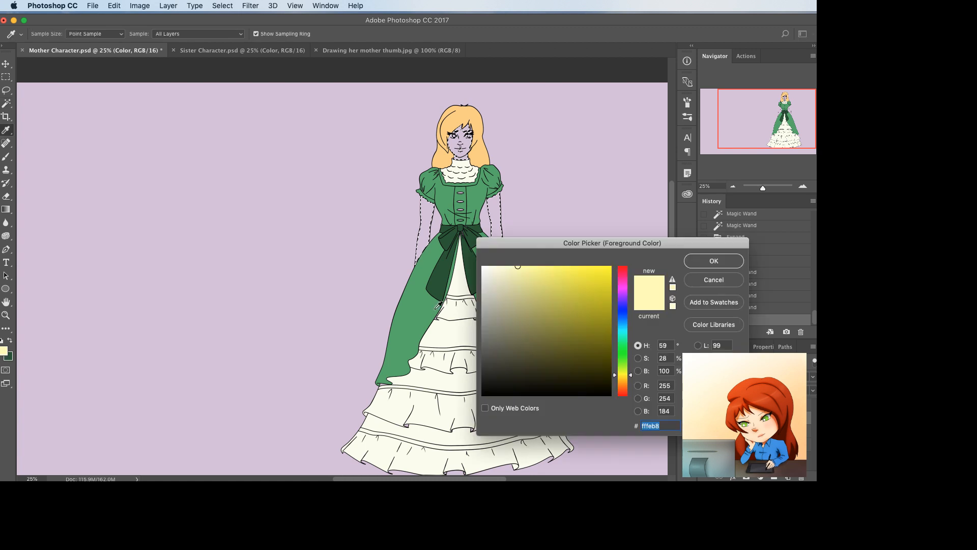
left_click(626, 383)
left_click_drag(498, 280, 499, 266)
left_click(708, 260)
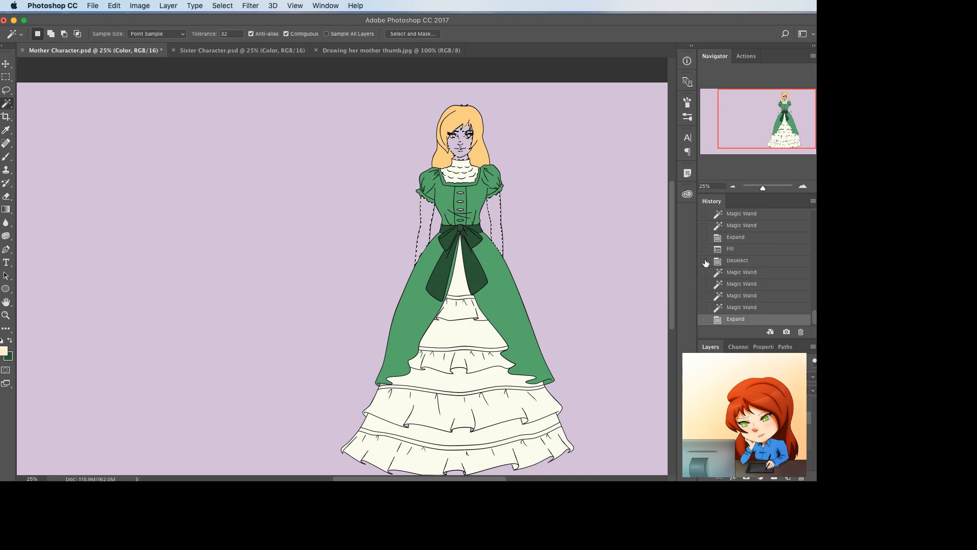
key("alt+BackSpace")
key("x")
key("super+d")
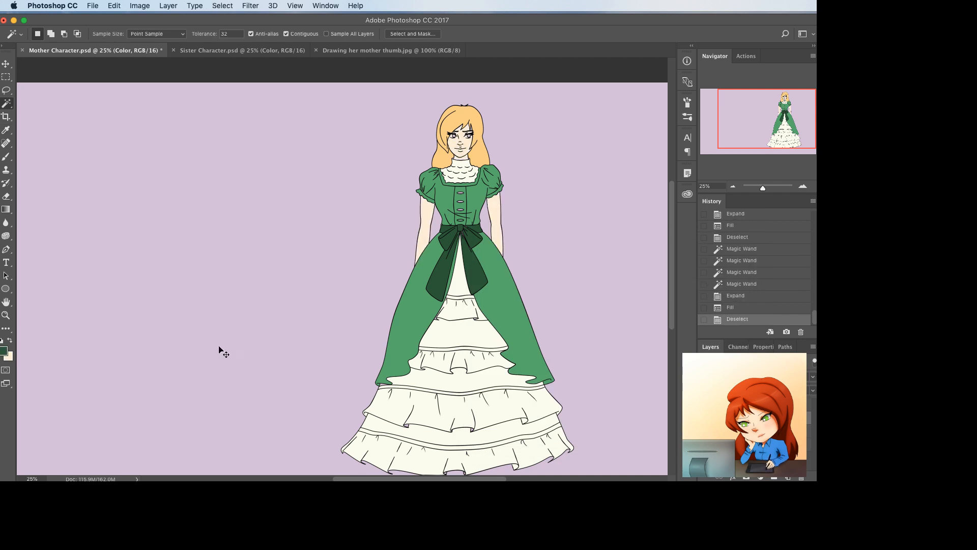
- Restore the skin selection, fill it with the pinker peach #fee9d7, deselect and activate the Line layer
key("super+z")
left_click(8, 357)
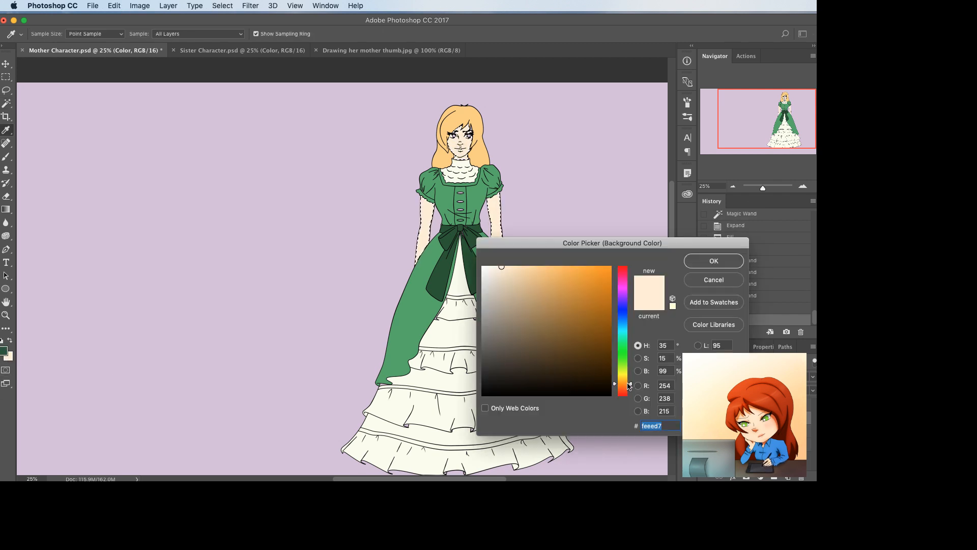
left_click_drag(629, 385, 630, 388)
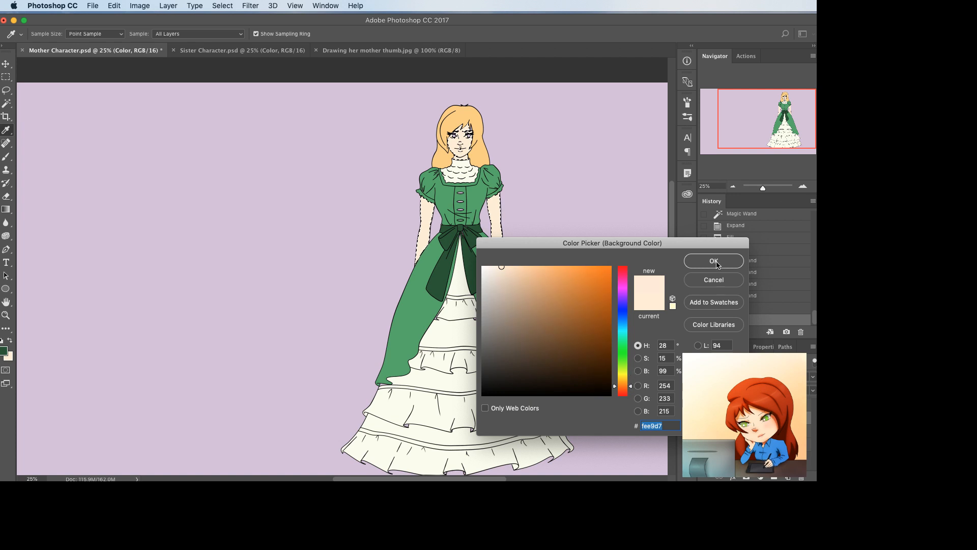
left_click(715, 261)
key("super+BackSpace")
key("super+d")
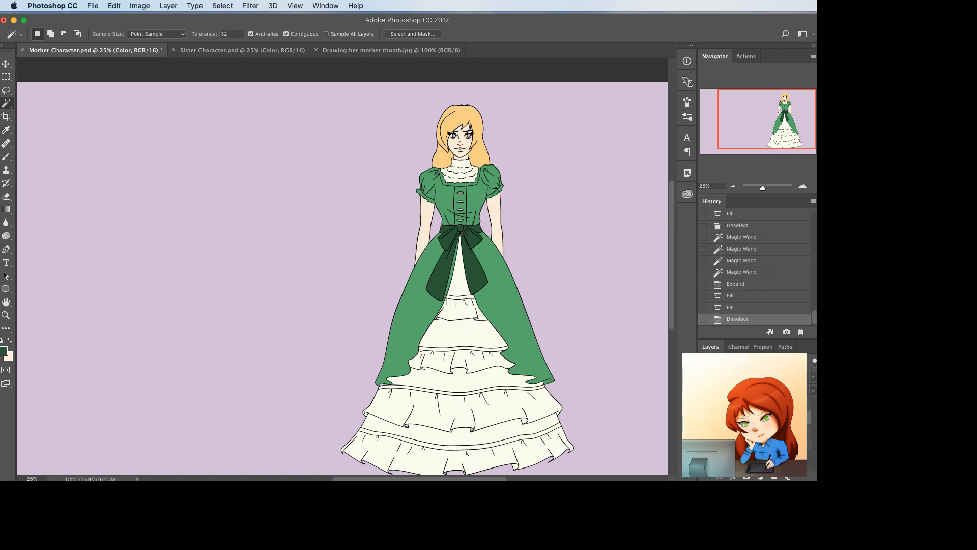
left_click(753, 404)
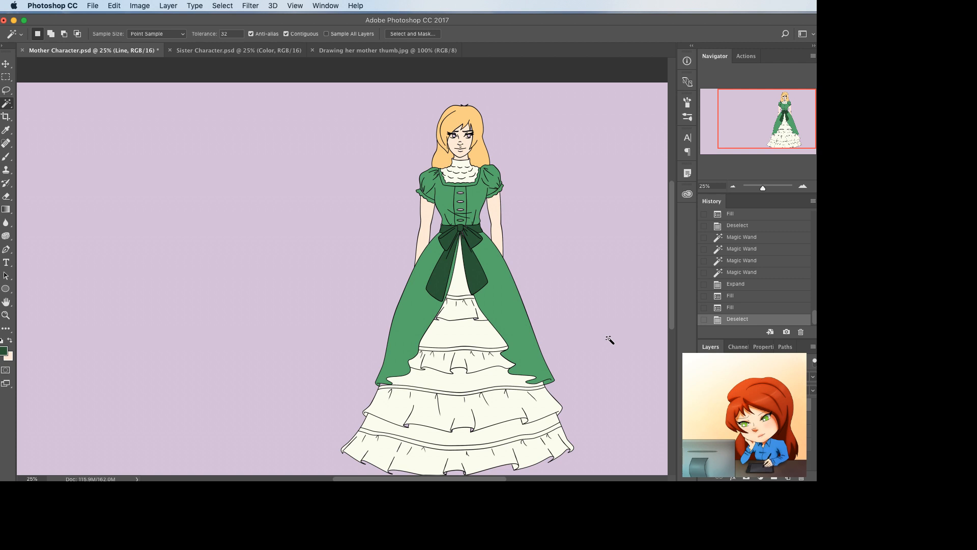
- Look at the Sister Character and mother thumbnail documents for color reference, and return to the Mother Character document
left_click(206, 50)
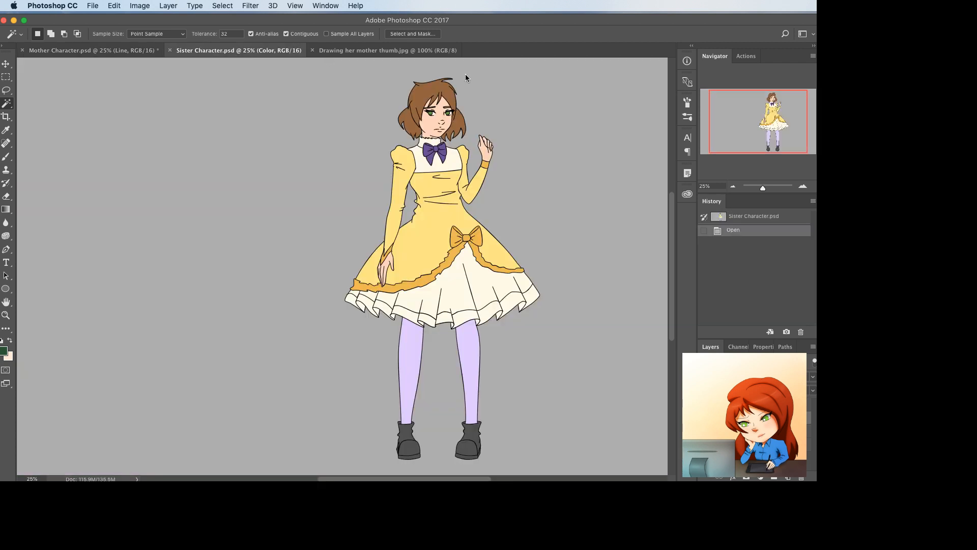
left_click(401, 51)
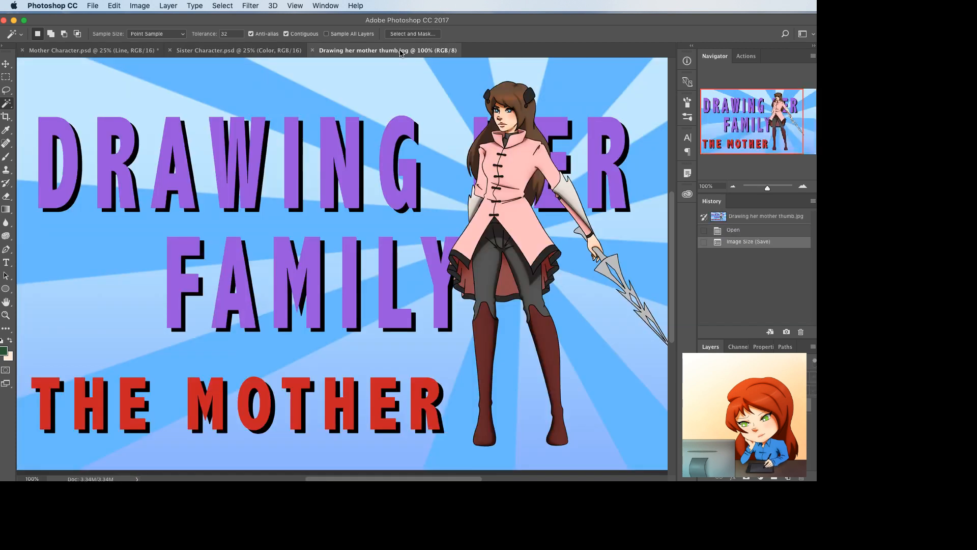
left_click(106, 51)
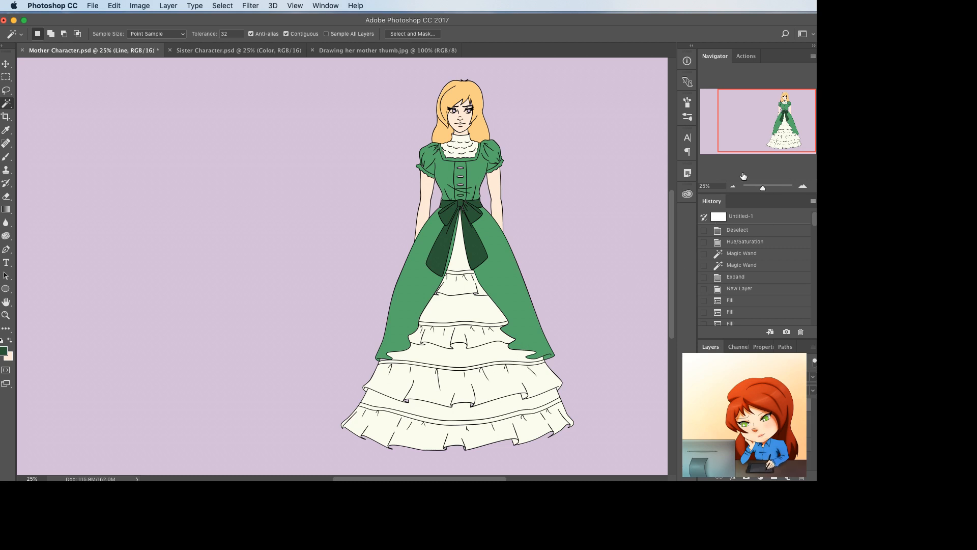
- Select both irises of the mother character on the Line layer, expand the selection and switch to the Color layer
key("super+equal")
key("super+equal")
left_click_drag(781, 103, 787, 97)
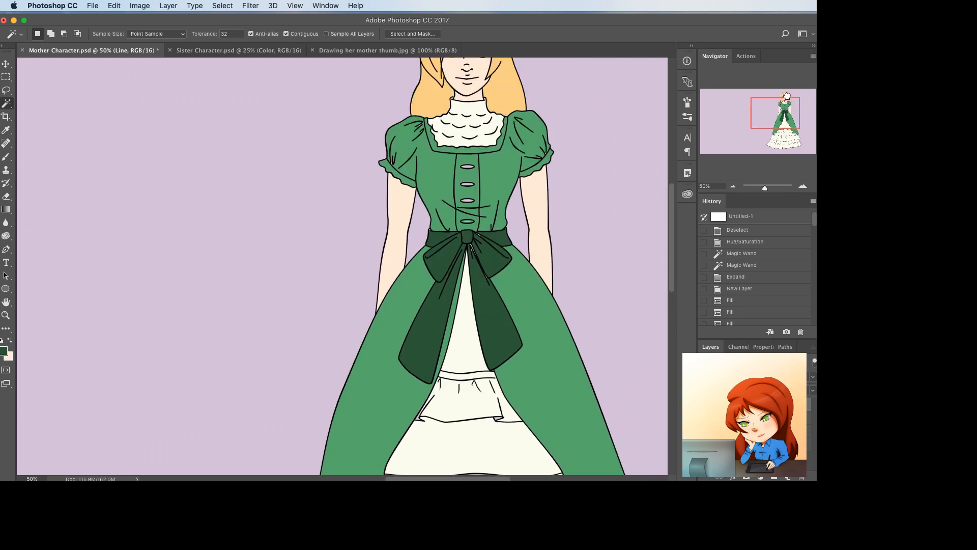
key("super+equal")
left_click_drag(461, 234, 459, 253)
scroll(458, 252, "up", 3)
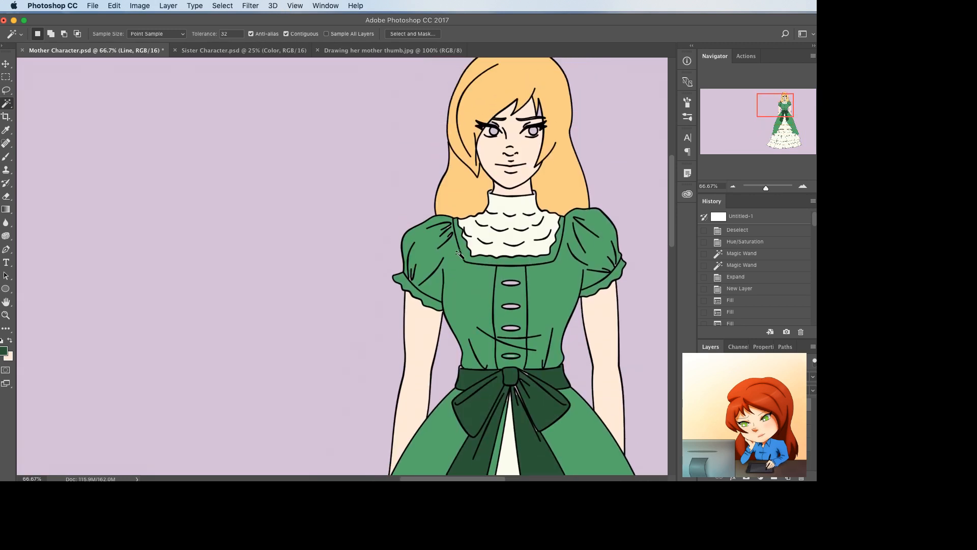
left_click(532, 142)
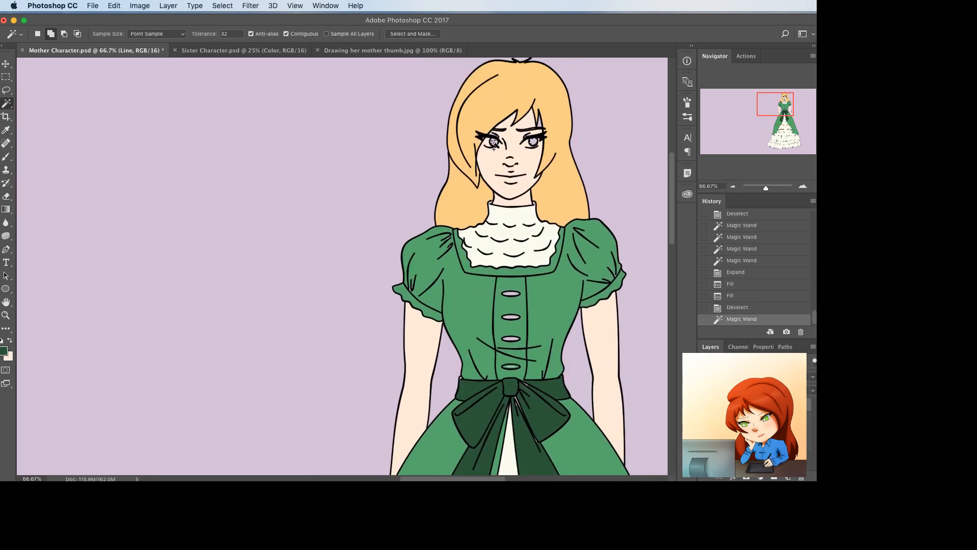
left_click(494, 142, "shift")
key("F2")
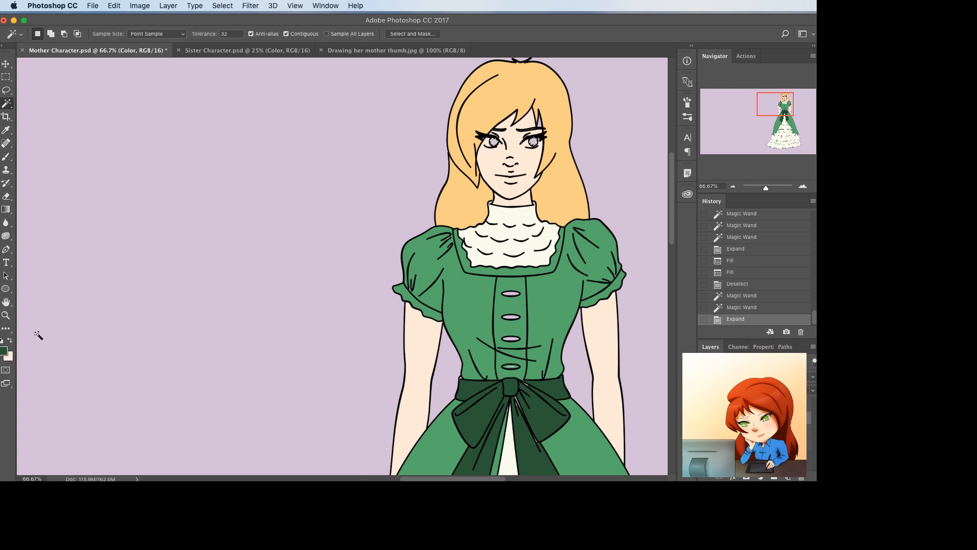
- Choose the bright blue #4ab1ec, fill the irises with it and deselect
left_click(4, 350)
mouse_move(620, 322)
left_mouse_down()
mouse_move(622, 333)
mouse_move(621, 323)
left_mouse_up()
left_click(573, 273)
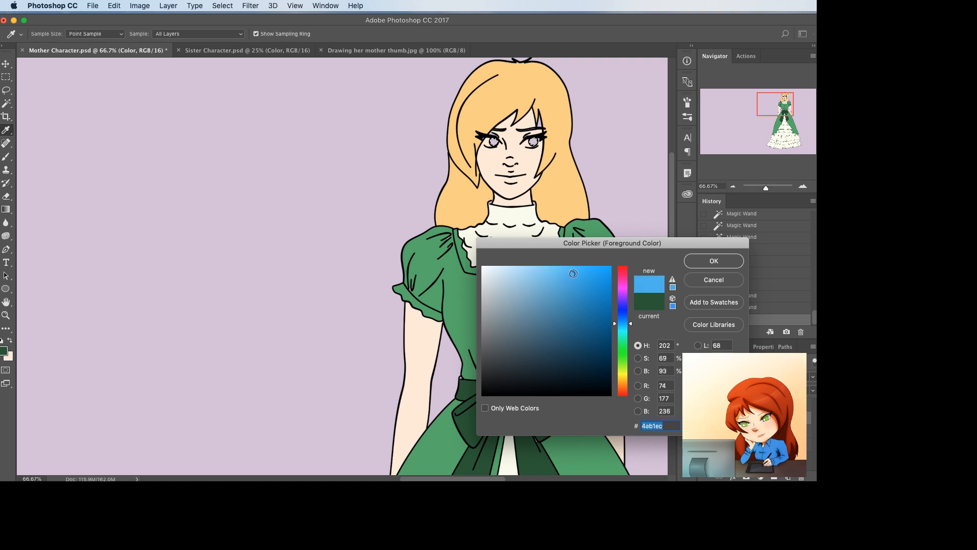
left_click(729, 260)
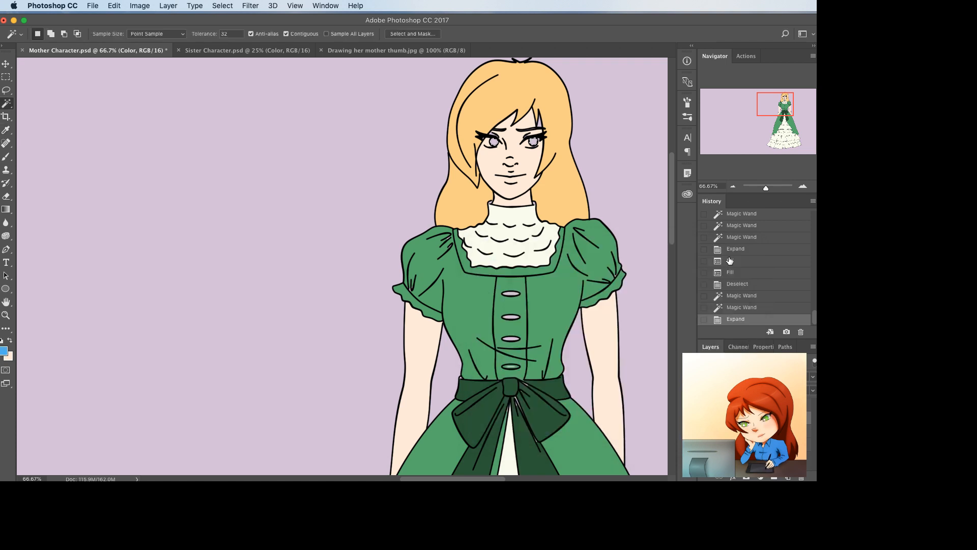
key("x")
key("super+BackSpace")
key("super+d")
- Select all the hair sections on the Line layer, expand the selection and switch to the Color layer
key("super+minus")
key("super+minus")
key("super+minus")
key("super+minus")
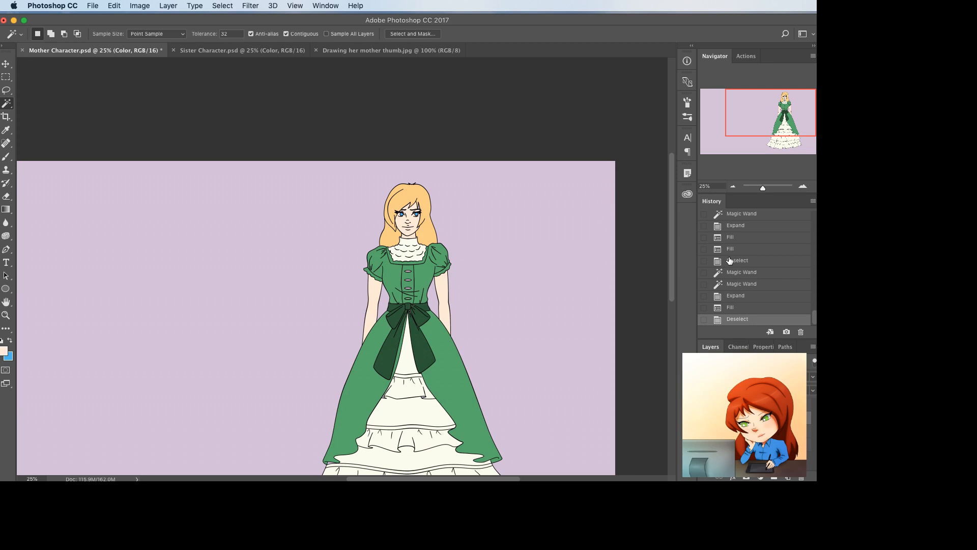
scroll(498, 316, "down", 5)
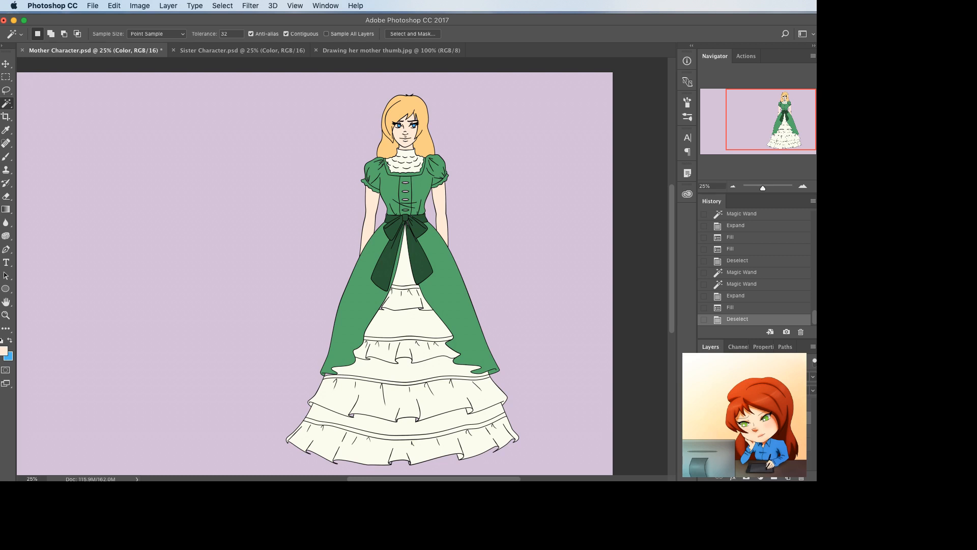
left_click(747, 405)
left_click(413, 105)
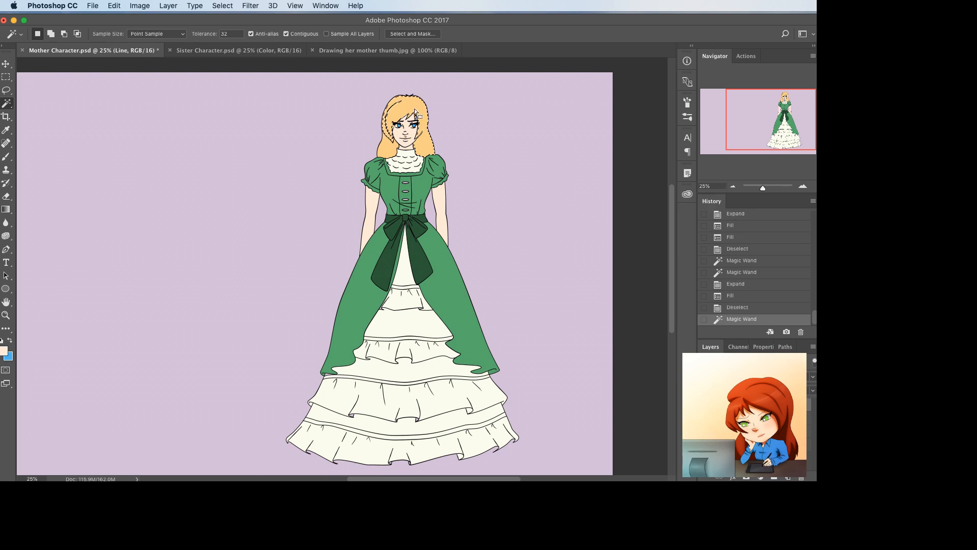
left_click(379, 154, "shift")
key("F2")
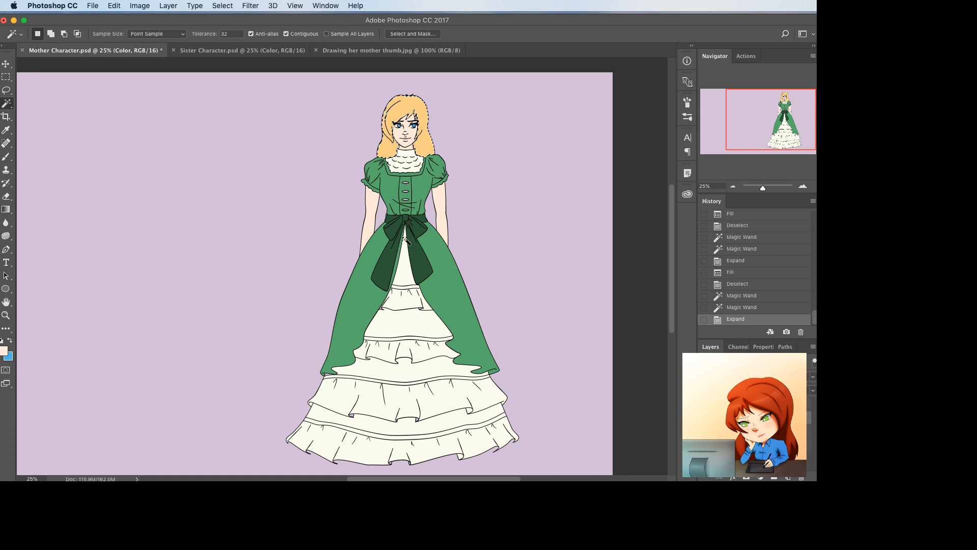
key("F2")
- Choose the dark gray #3b3b3a, fill the selected hair sections with it on the Color layer and deselect
left_click(5, 350)
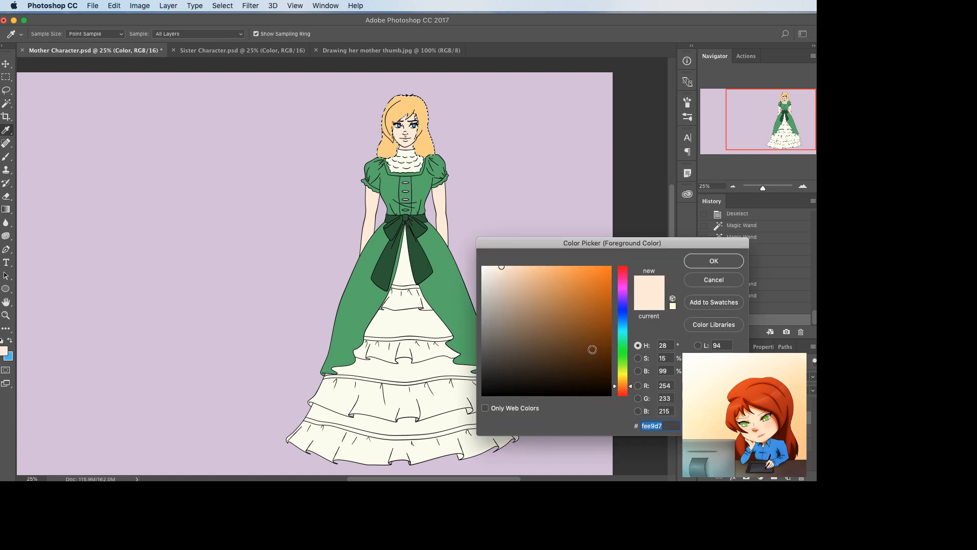
left_click_drag(509, 366, 484, 366)
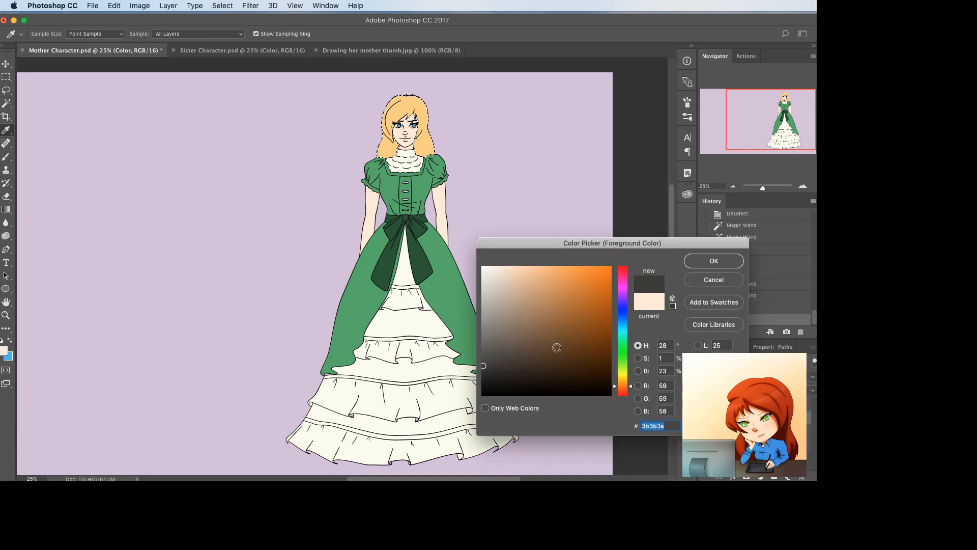
left_click(710, 266)
key("x")
key("super+BackSpace")
key("ctrl+d")
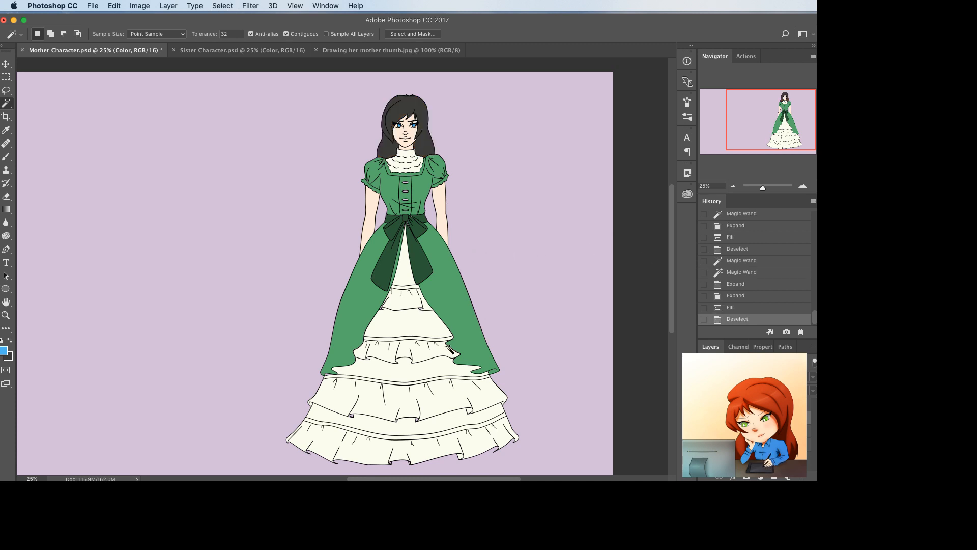
- Select the four oval buttons on the bodice on the Line layer, expand the selection and switch to the Color layer
key("ctrl+plus")
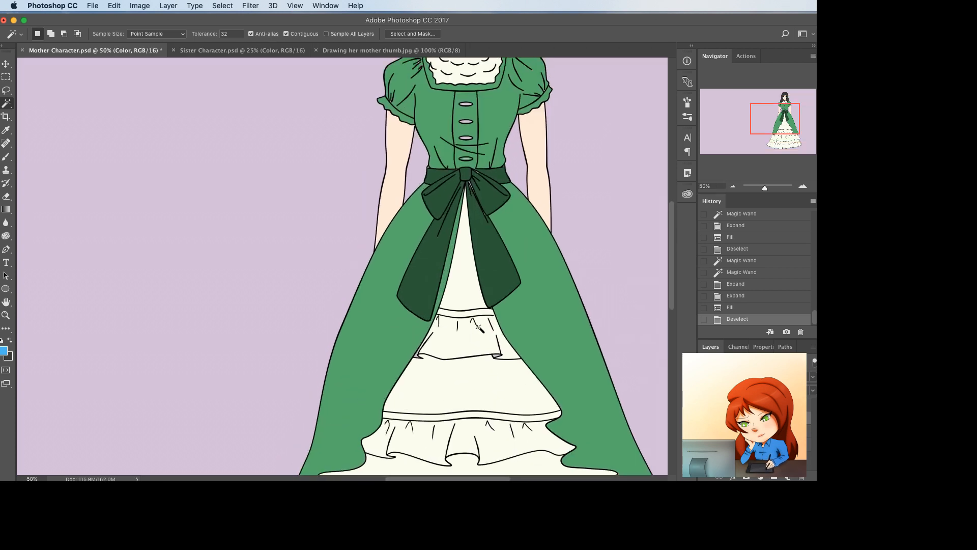
key("ctrl+plus")
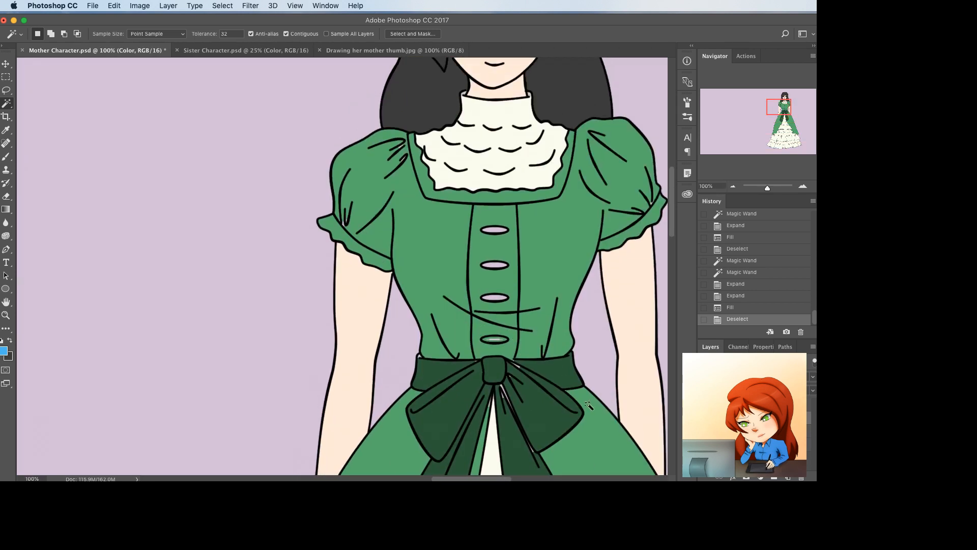
left_click(745, 404)
left_click(496, 229)
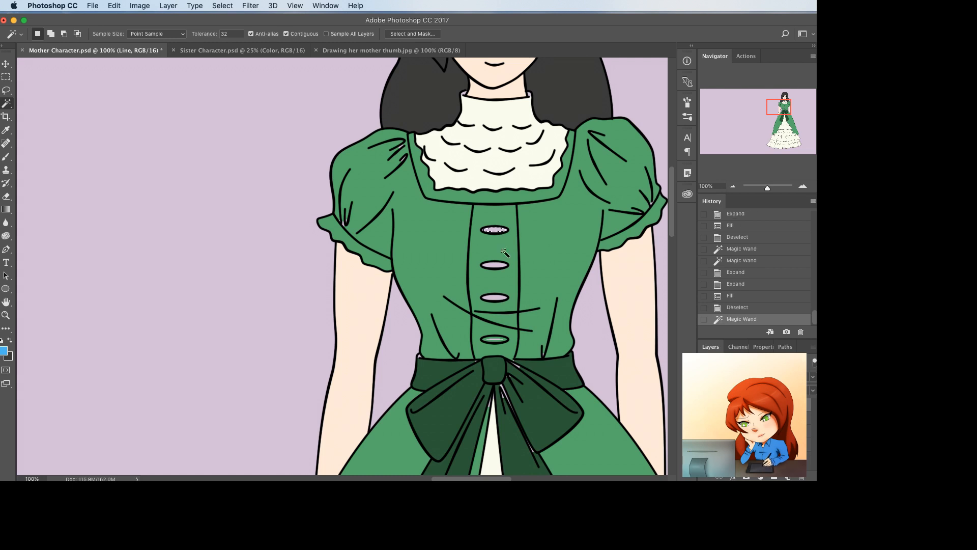
left_click(496, 264, "shift")
left_click(493, 299, "shift")
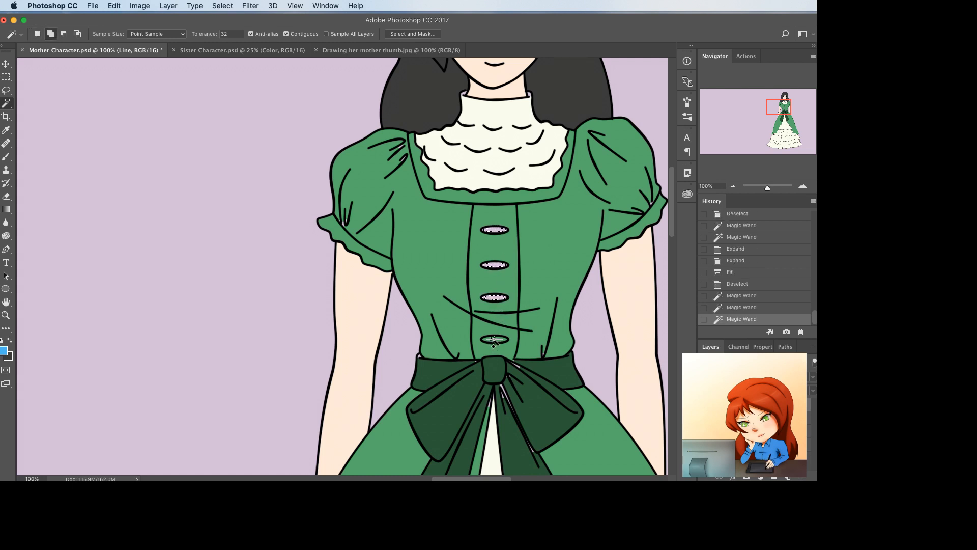
left_click(491, 341, "shift")
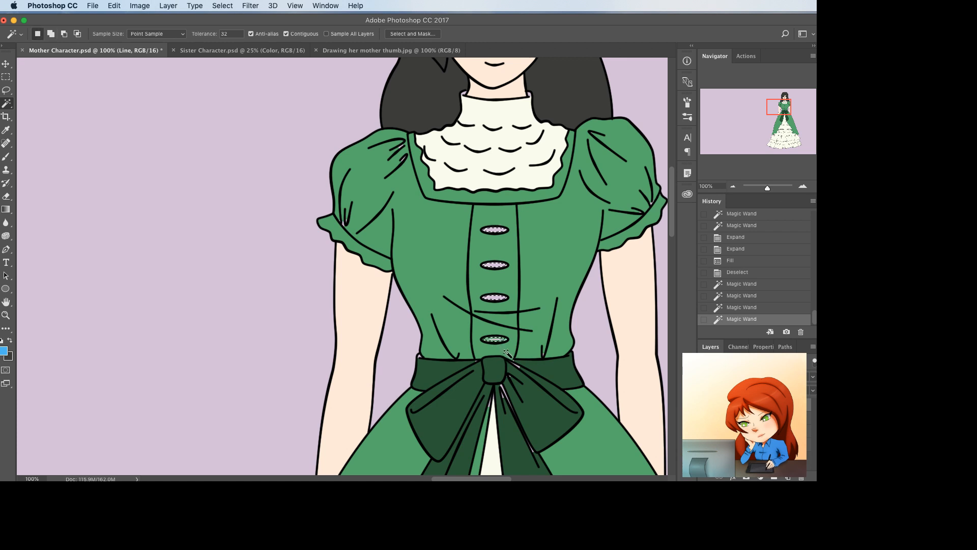
key("alt+bracketright")
key("F2")
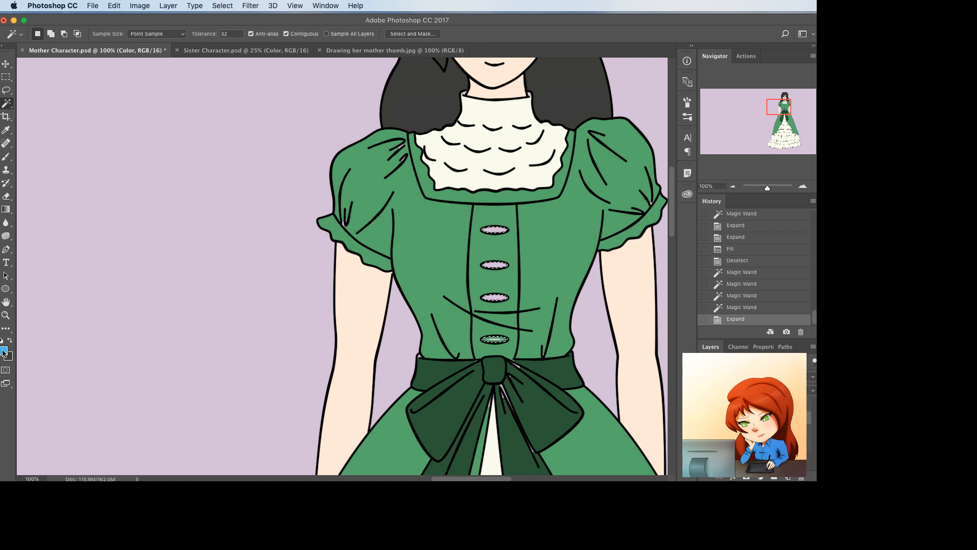
- Fill the selected dress buttons with the default black and deselect
key("i")
left_click(454, 417)
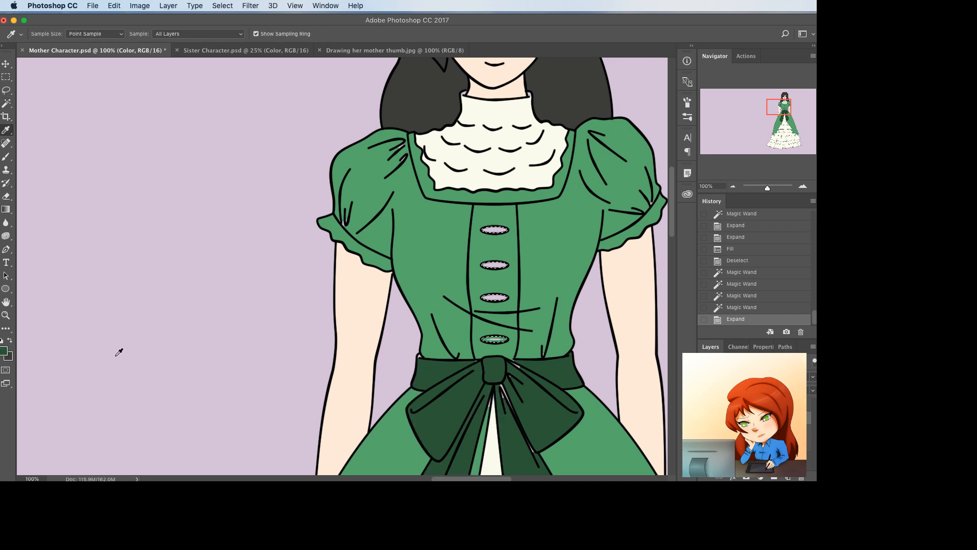
key("d")
key("x")
key("super+BackSpace")
key("super+d")
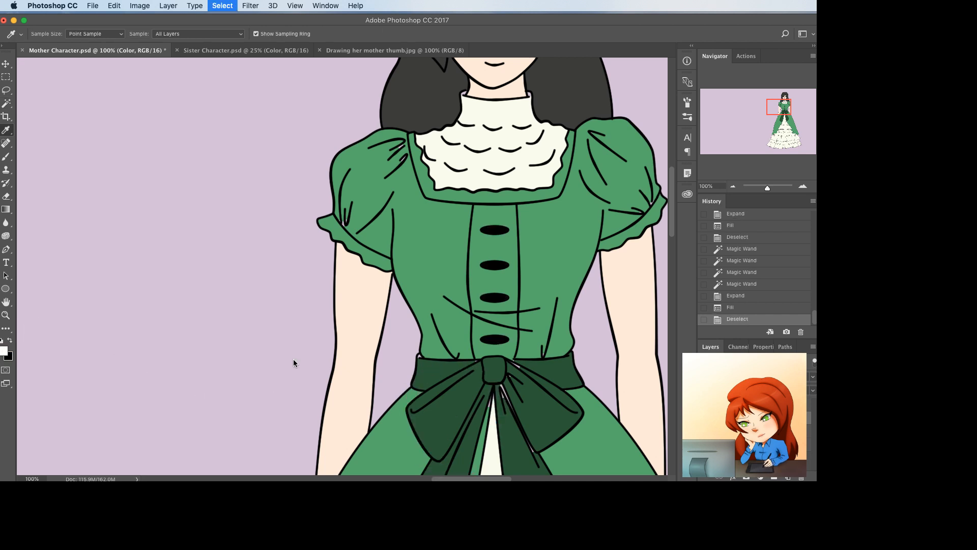
- Review the colored mother character as a whole and examine the bodice up close
key("super+minus")
key("super+minus")
key("super+minus")
key("super+minus")
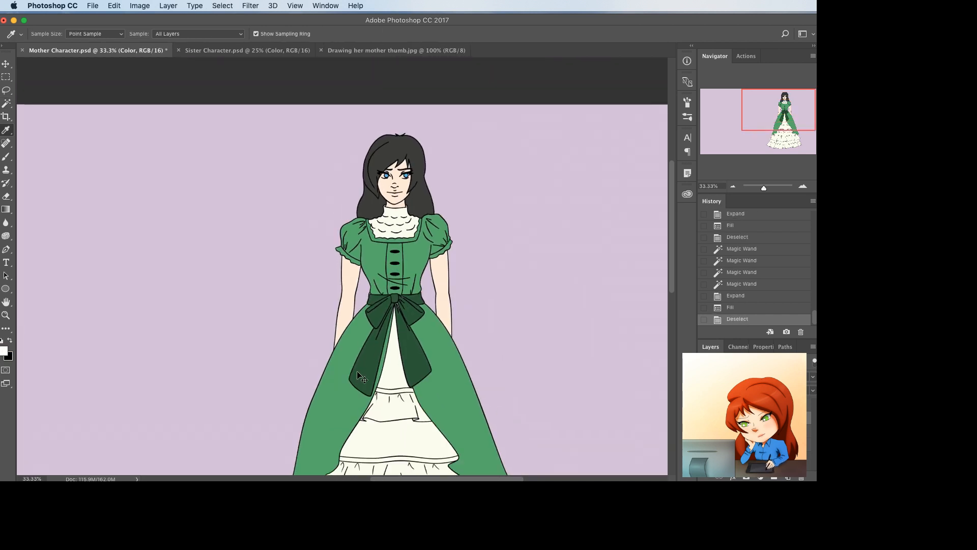
scroll(380, 359, "down", 4)
scroll(379, 361, "up", 3)
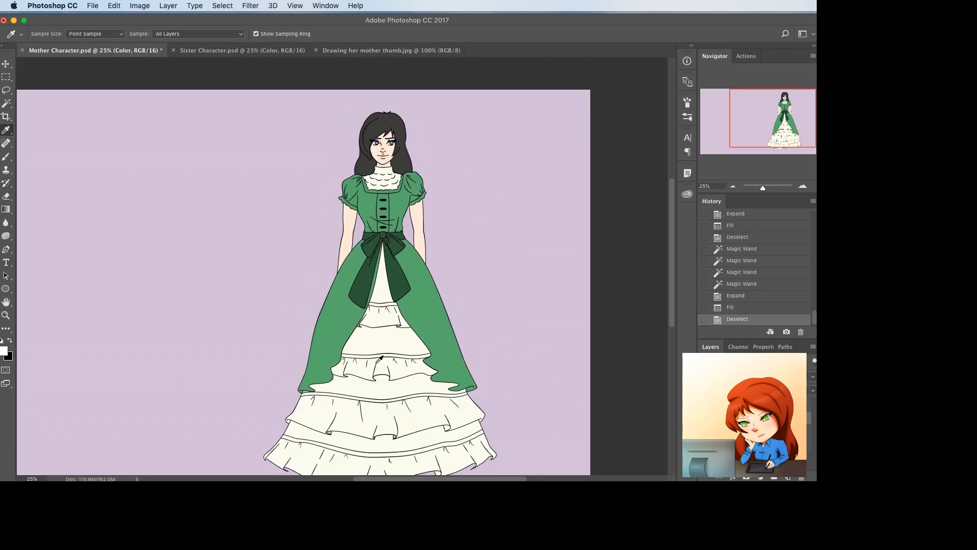
key("super+plus")
key("super+plus")
key("super+plus")
left_click_drag(489, 206, 451, 332)
key("super+plus")
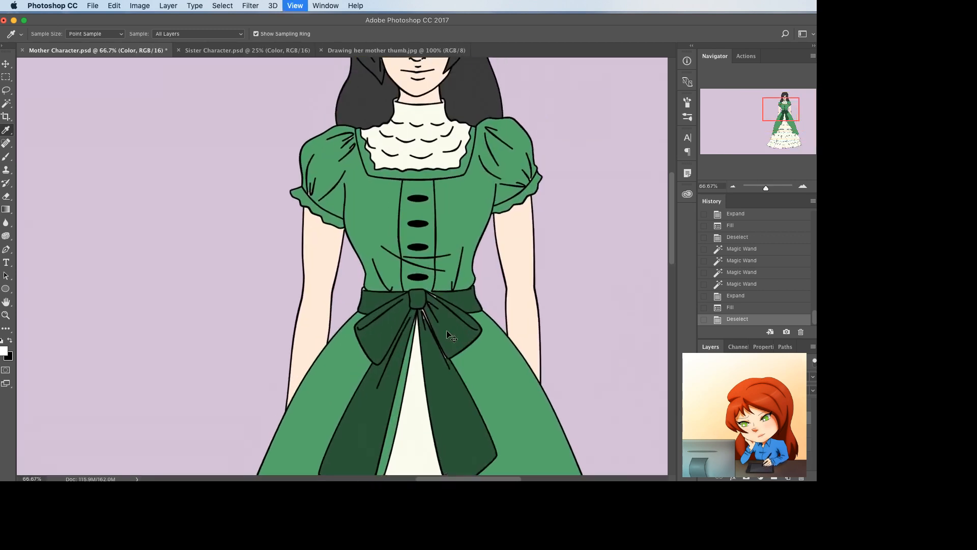
left_click_drag(483, 286, 472, 331)
- Select the neckline trim and both sleeve ruffles on the Line layer, expand the selection twice and switch to the Color layer
left_click(753, 404)
key("w")
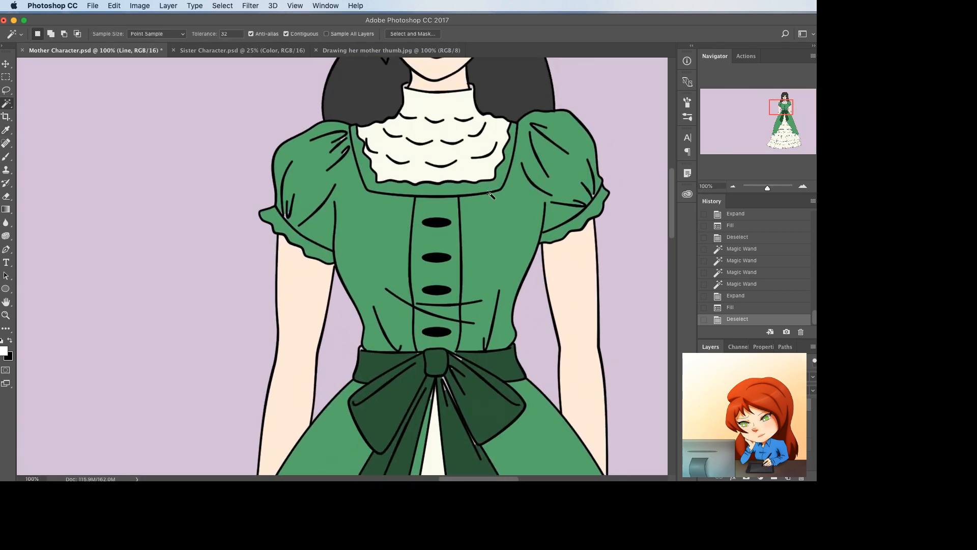
left_click(567, 234)
key("super+z")
left_click(564, 231)
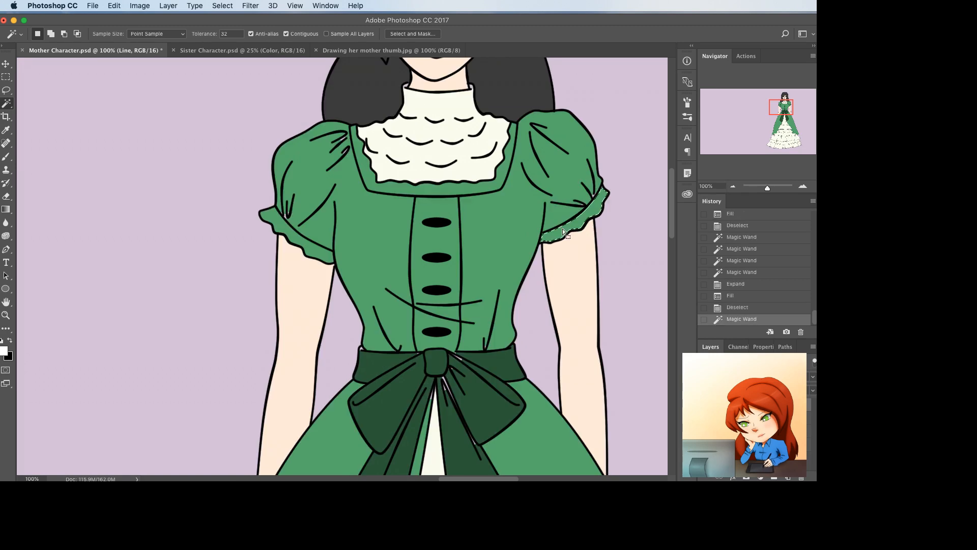
left_click(485, 184, "shift")
left_click(320, 253, "shift")
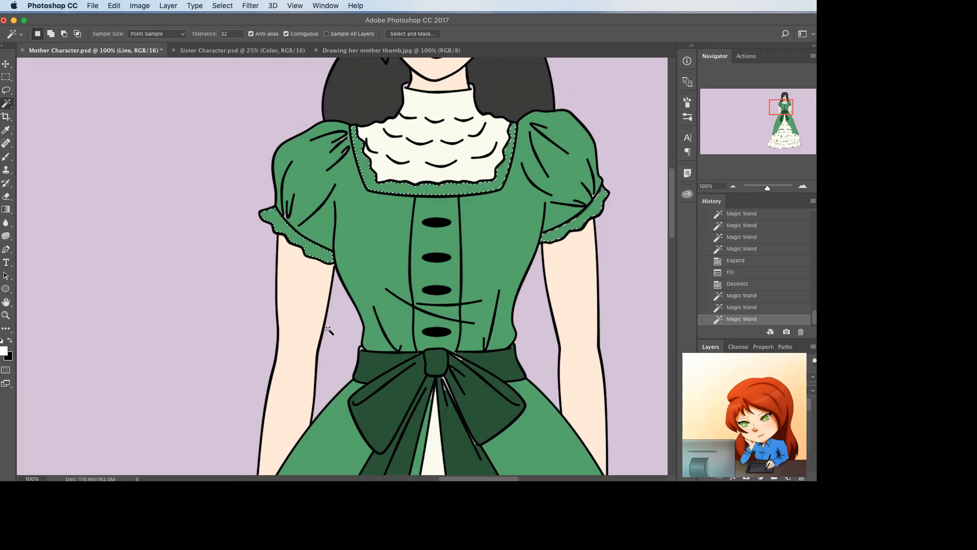
key("F2")
key("F2")
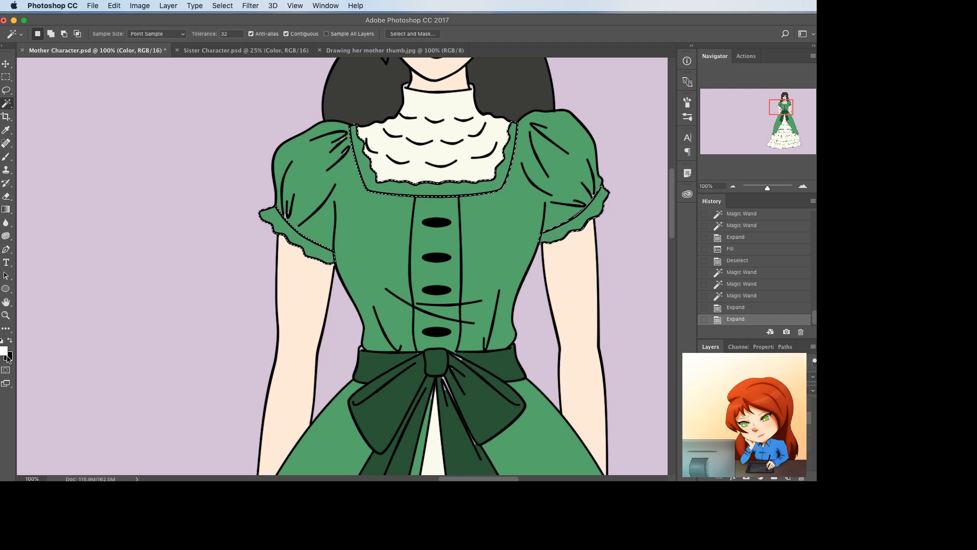
- Set the background color to light green #ccfa90, fill the neckline trim and sleeve ruffles with it and deselect
left_click(9, 356)
left_click(622, 373)
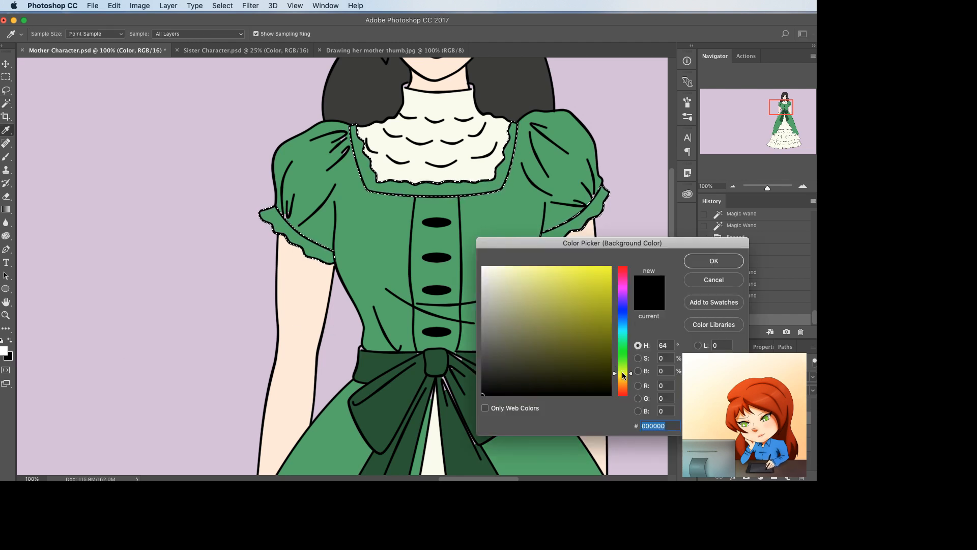
left_click_drag(622, 372, 621, 363)
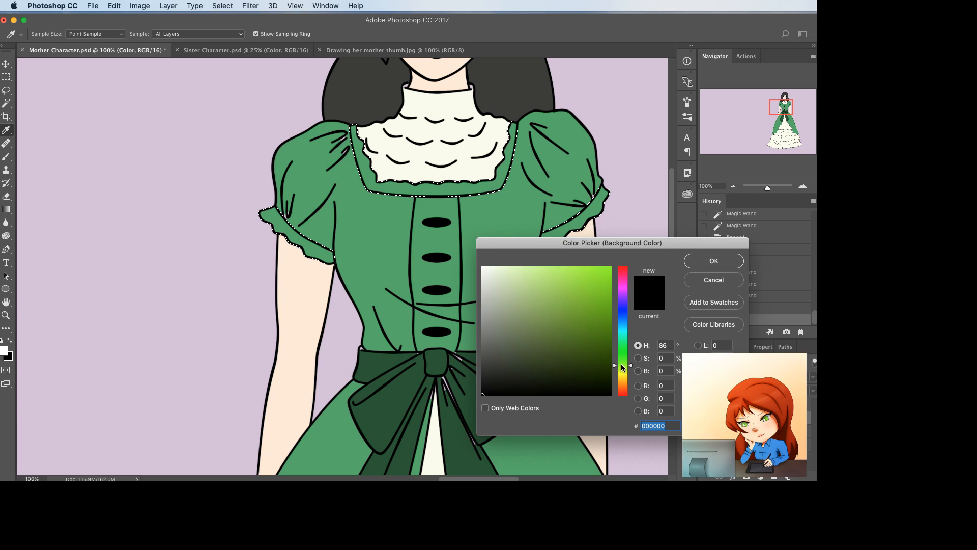
left_click_drag(554, 277, 535, 267)
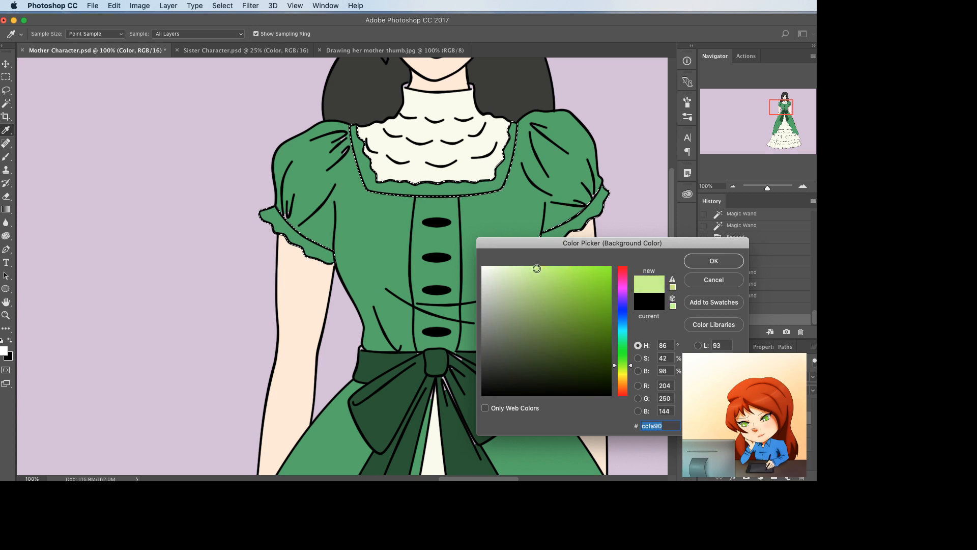
left_click(713, 261)
key("super+BackSpace")
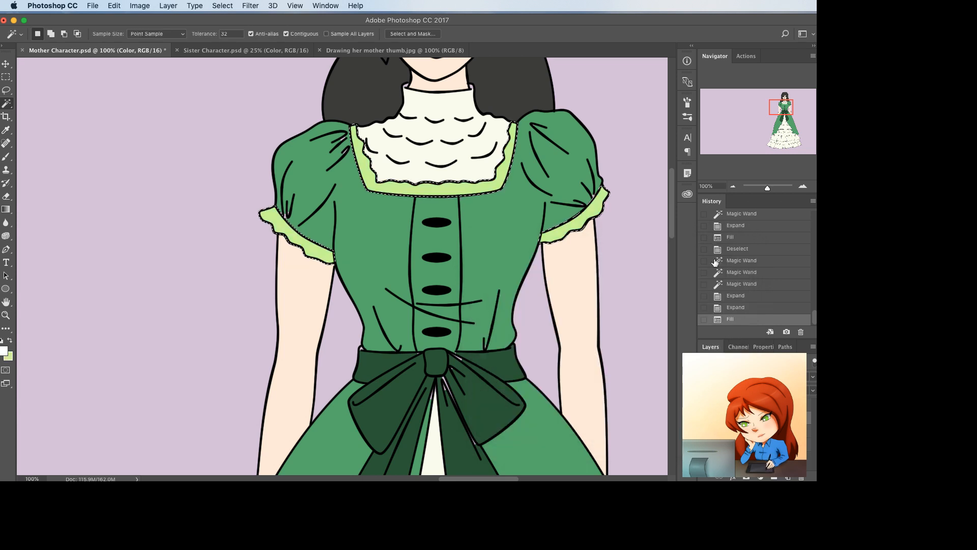
key("super+d")
- Save the Mother Character document with the whole figure in view
key("super+minus")
key("super+minus")
key("super+minus")
key("super+minus")
key("super+minus")
key("super+minus")
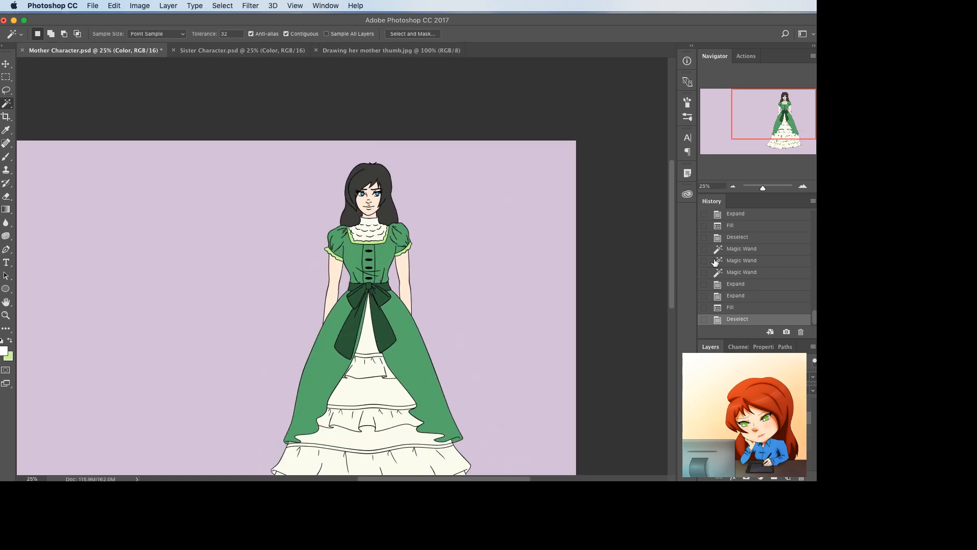
key("super+s")
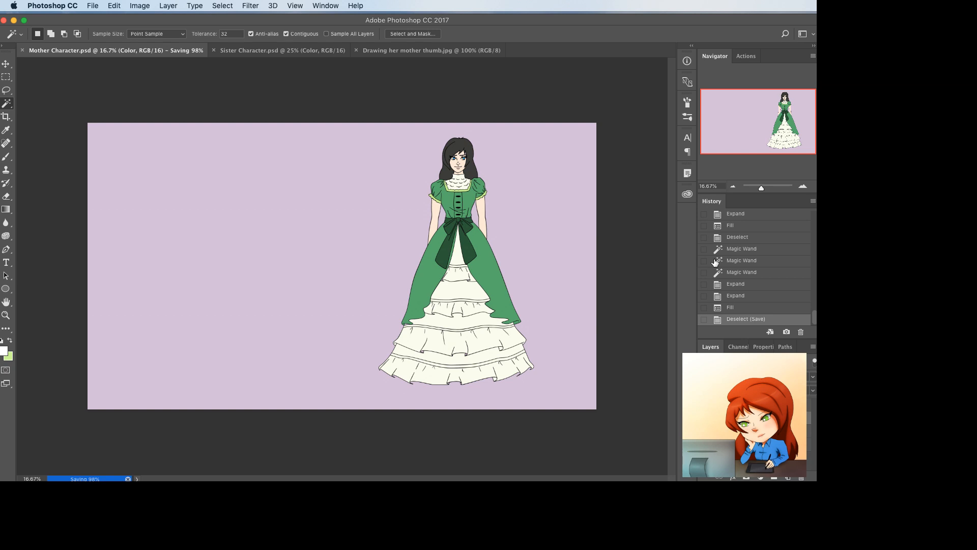
- Examine the colored mother character from the skirt ruffles up to the face
key("super+plus")
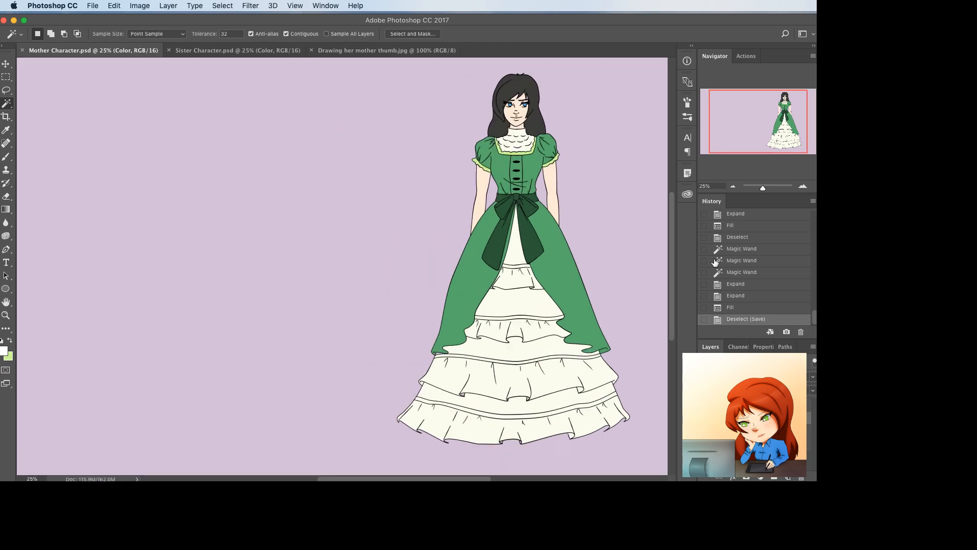
key("super+plus")
scroll(466, 252, "right", 3)
scroll(465, 252, "down", 2)
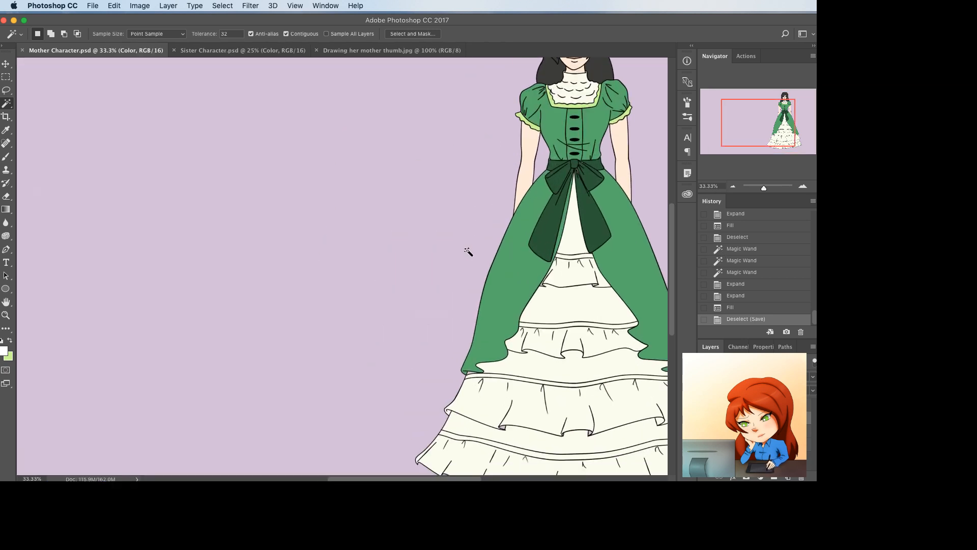
scroll(466, 252, "down", 2)
scroll(465, 252, "right", 4)
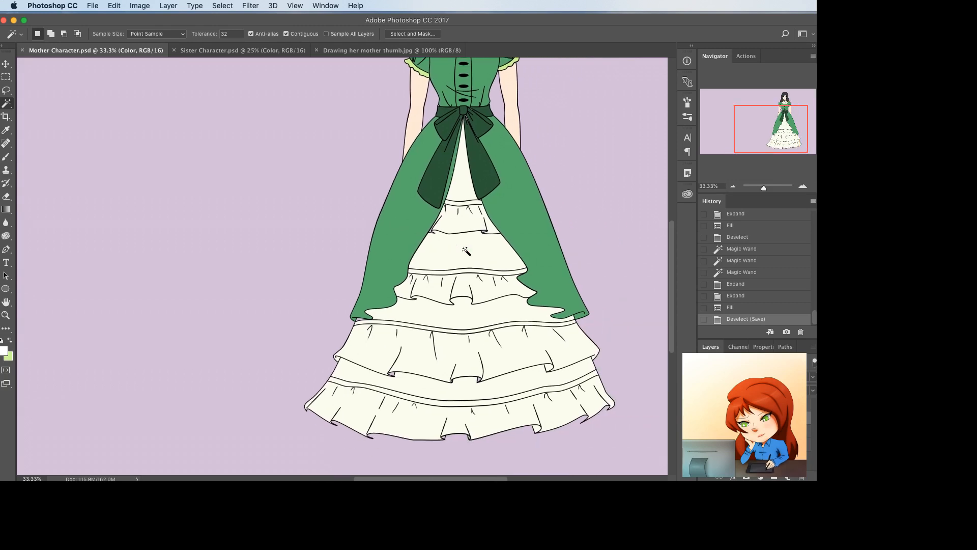
scroll(465, 252, "up", 7)
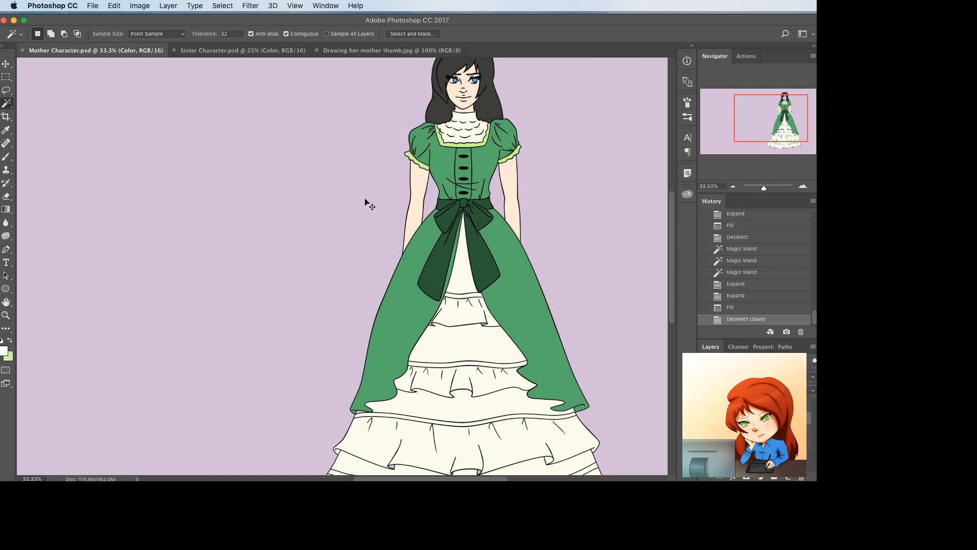
key("super+minus")
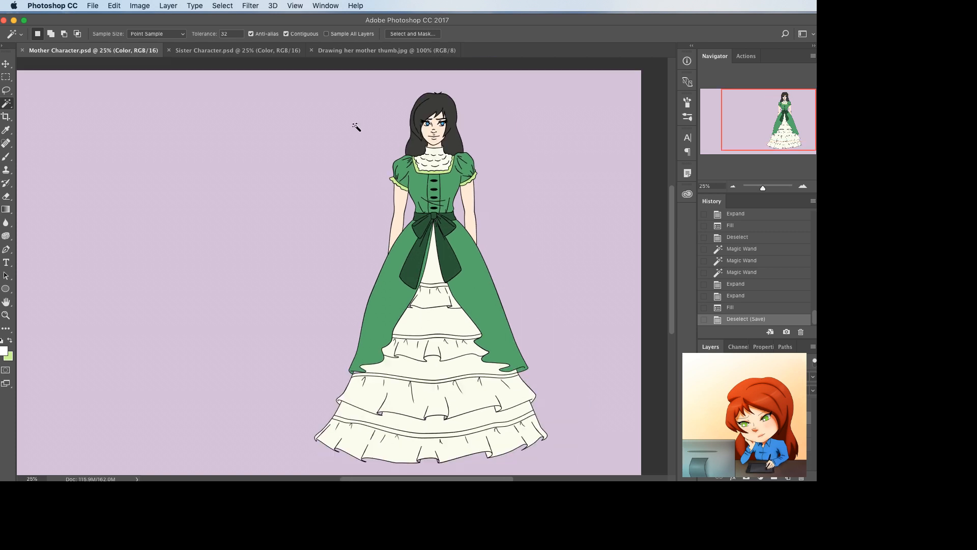
- Compare with the mother thumbnail and Sister Character documents, and return to the Mother Character document
left_click(351, 50)
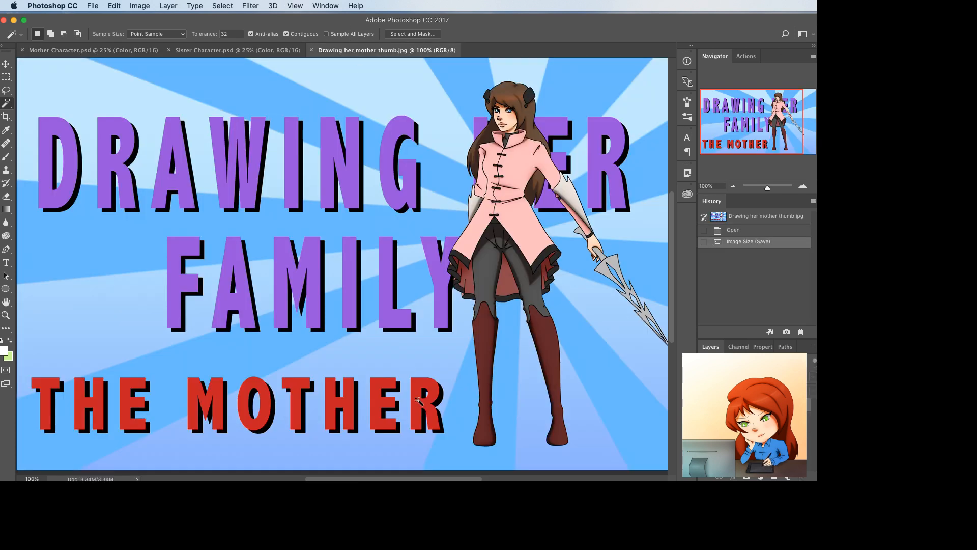
left_click(251, 52)
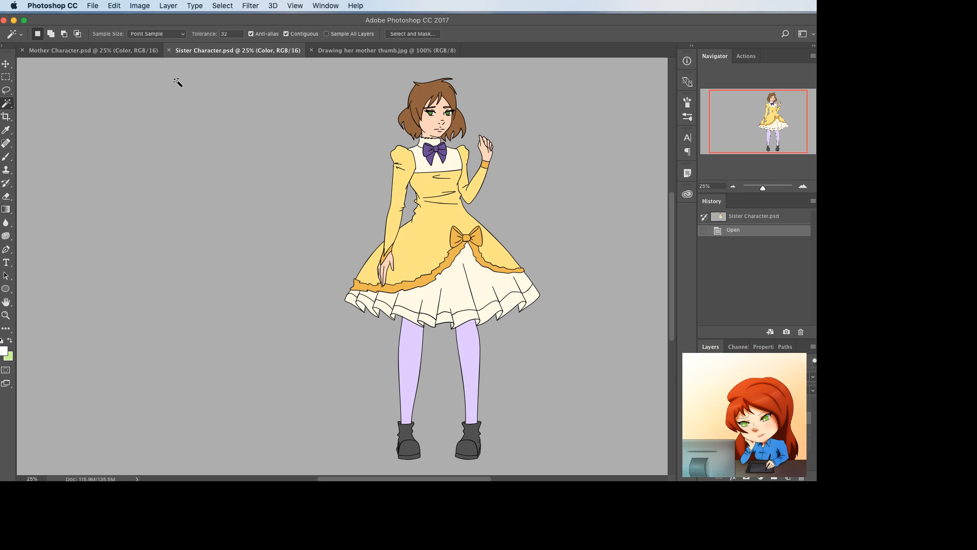
left_click(104, 50)
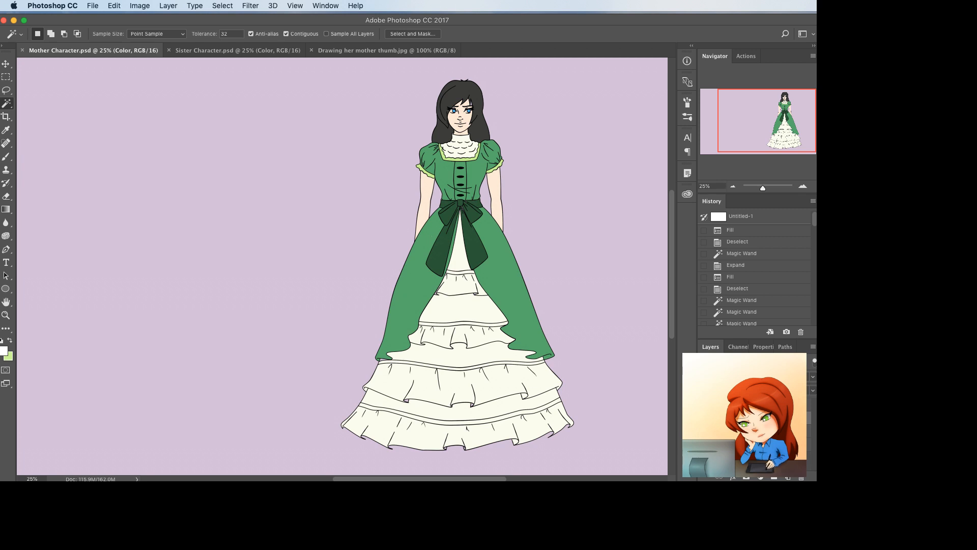
- On the Line layer, close the open folds at the left end of the bottom skirt ruffle with short black brush strokes
key("super+plus")
key("super+plus")
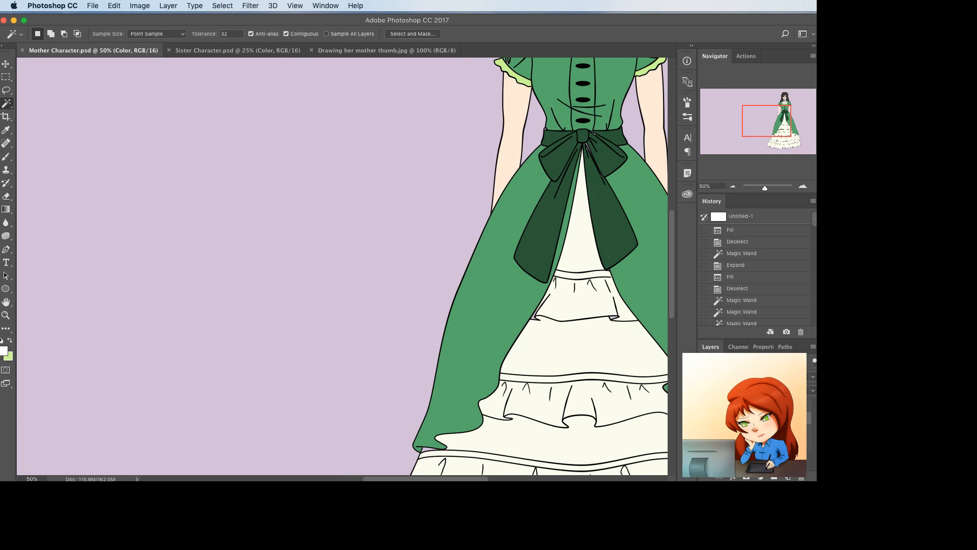
scroll(552, 226, "down", 10)
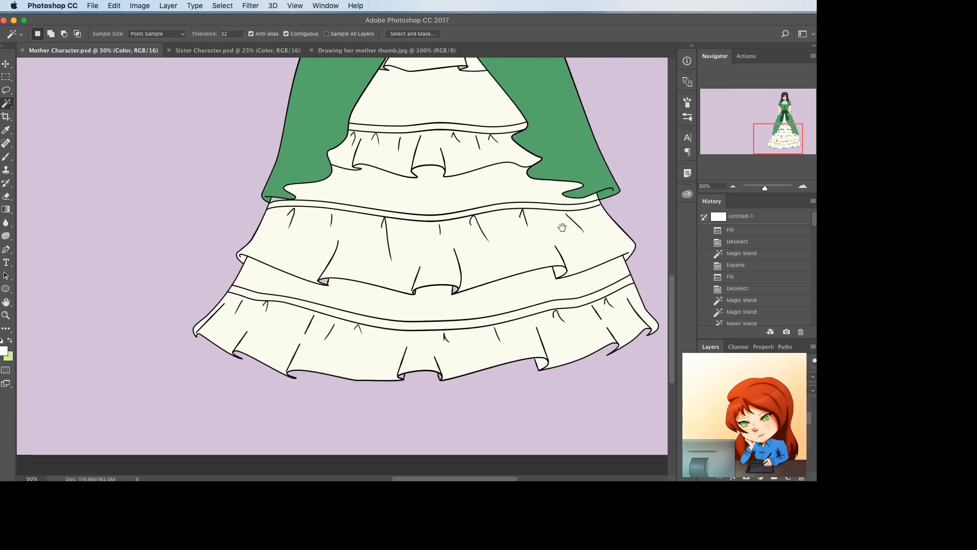
key("super+plus")
left_click(753, 405)
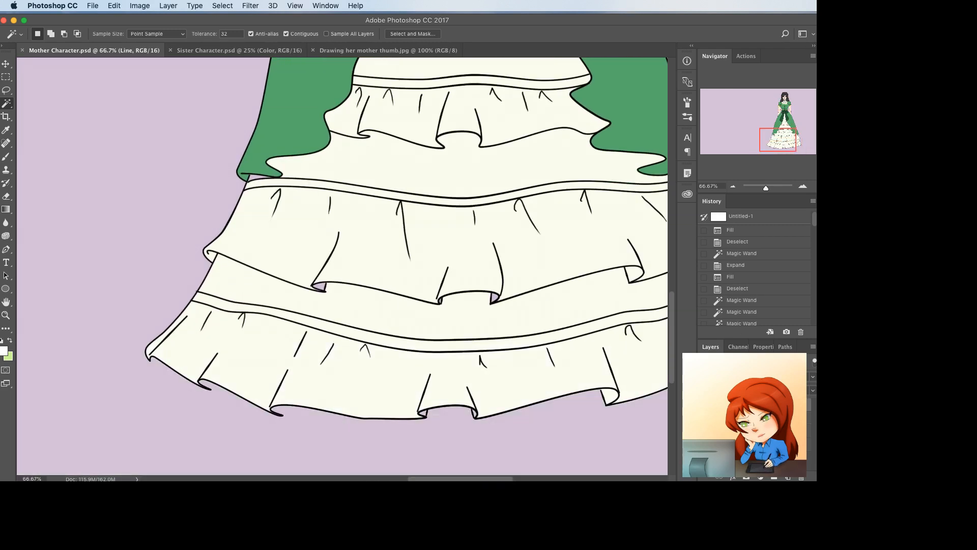
key("d")
key("b")
left_click_drag(283, 413, 286, 405)
key("super+z")
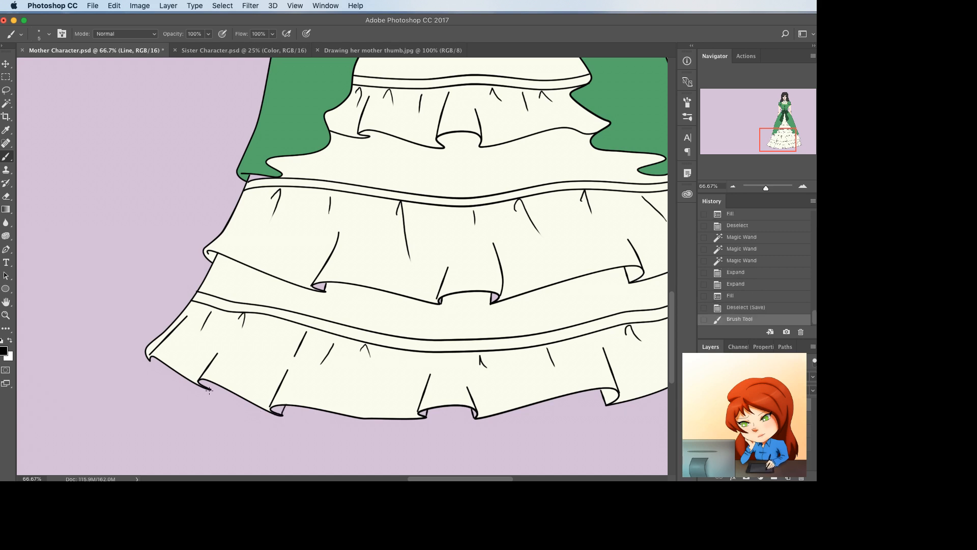
left_click_drag(209, 389, 211, 386)
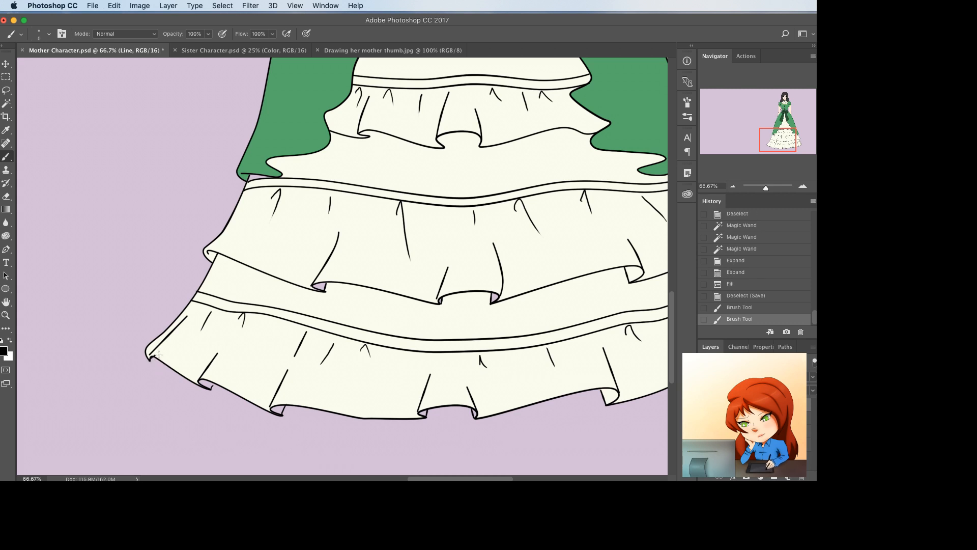
left_click_drag(156, 358, 151, 356)
- Close the two open folds at the right end of the bottom ruffle with black brush strokes and save the document
scroll(183, 306, "right", 8)
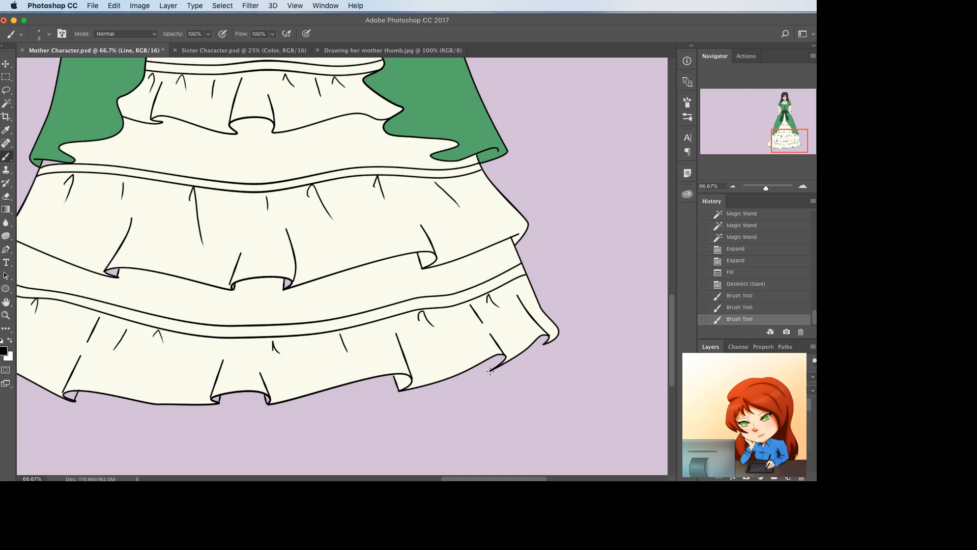
left_click_drag(490, 371, 488, 358)
key("super+z")
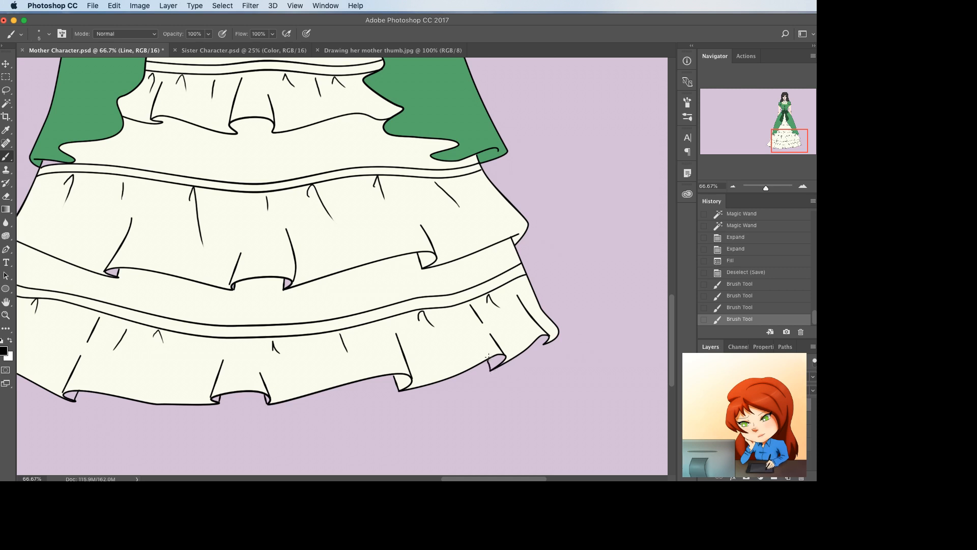
left_click_drag(542, 346, 547, 340)
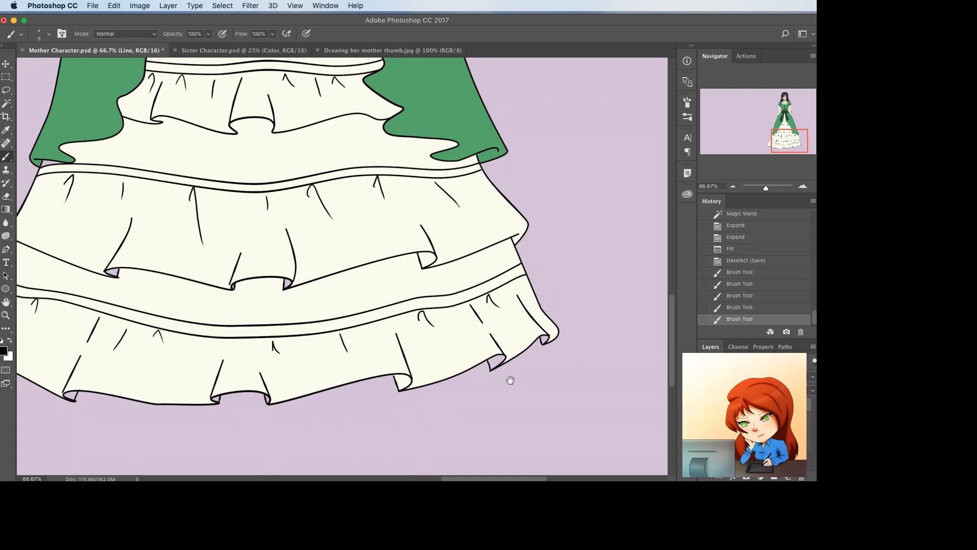
key("super+s")
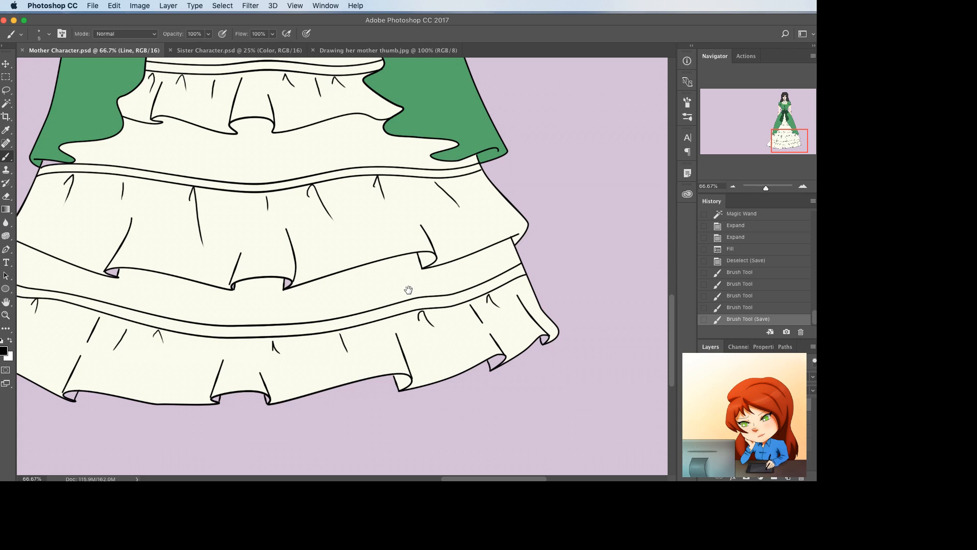
- Hide the Line layer and select the skin with Color Range, sampling the face at fuzziness 20
left_click_drag(409, 290, 502, 314)
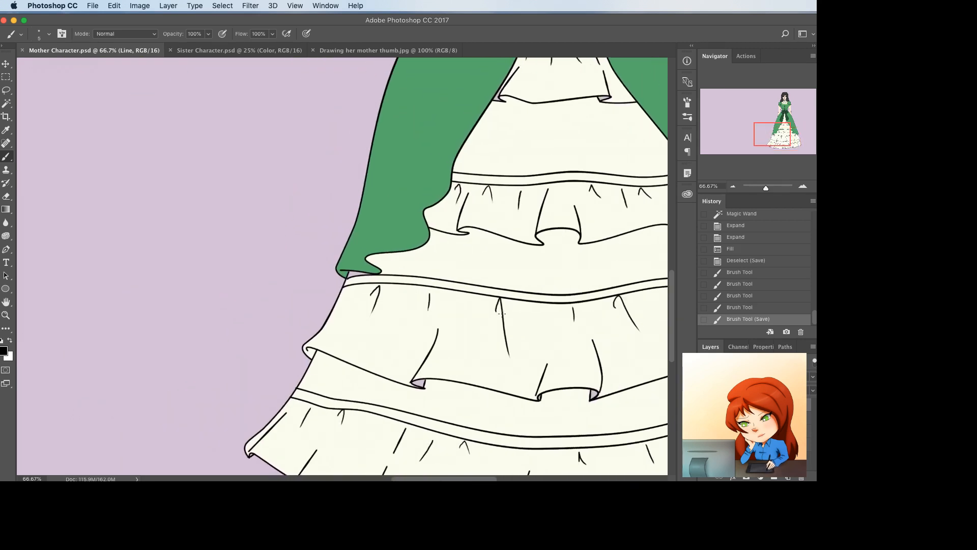
key("super+minus")
key("super+minus")
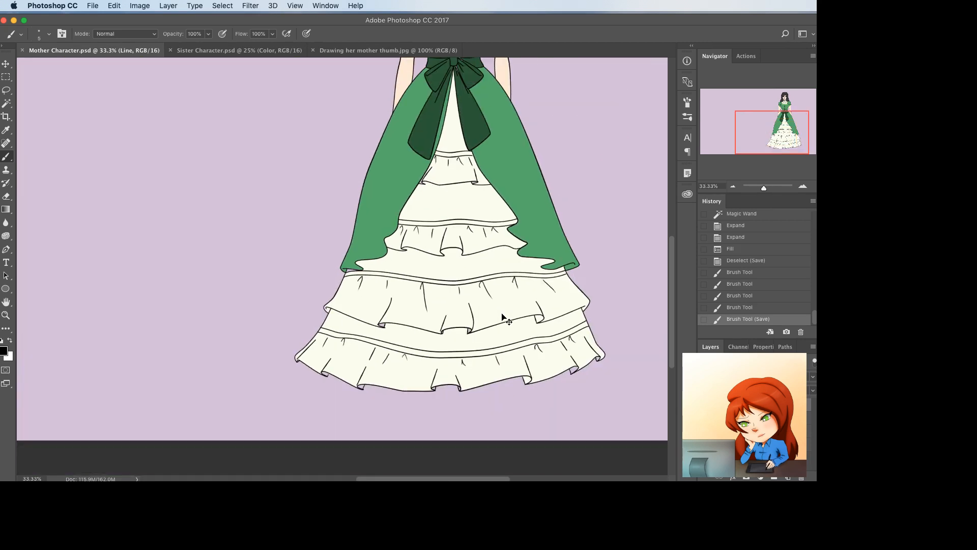
key("super+minus")
scroll(427, 255, "down", 4)
scroll(426, 164, "up", 7)
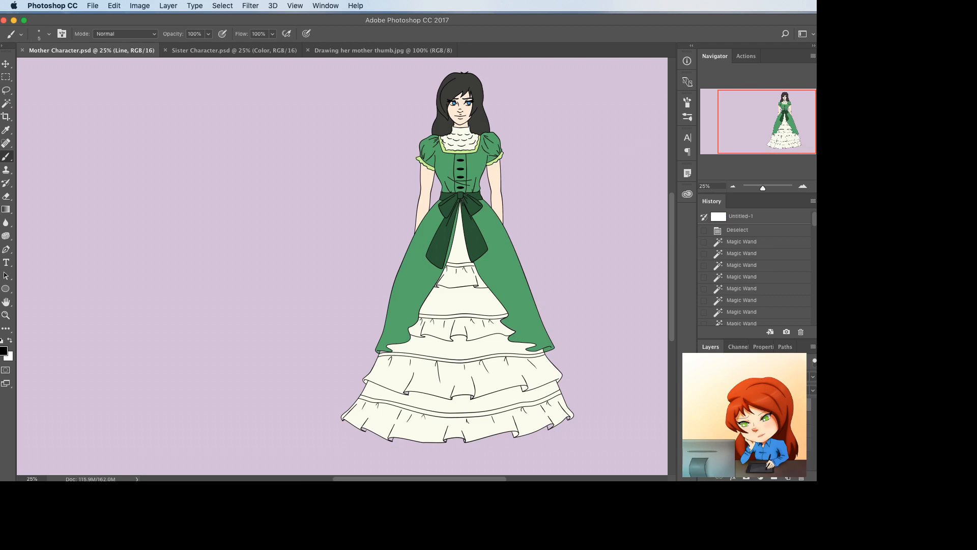
key("w")
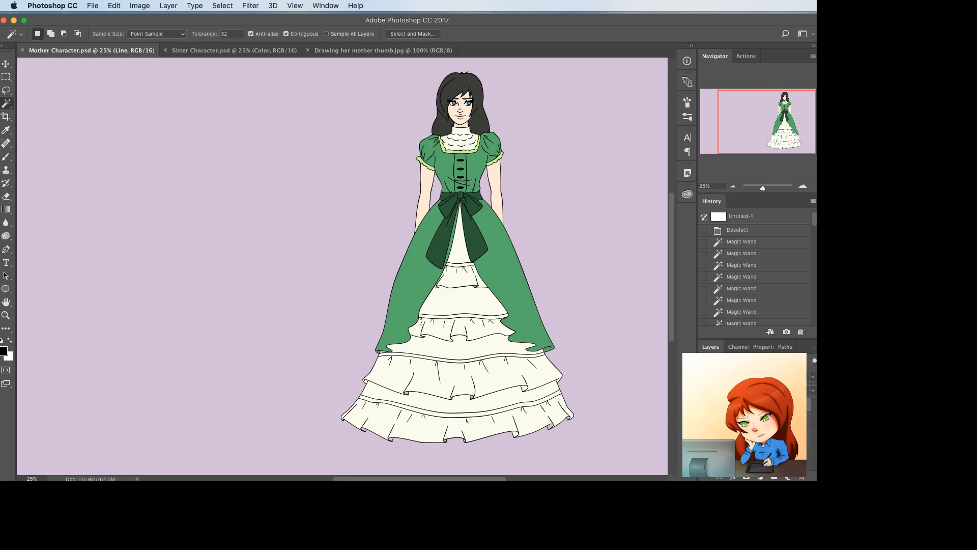
left_click(705, 405)
left_click(225, 6)
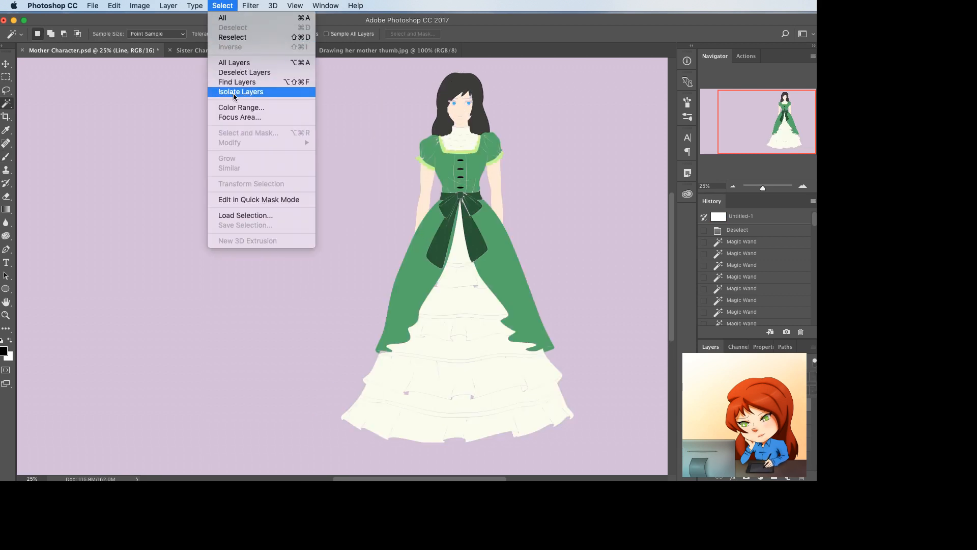
left_click(239, 107)
left_click(466, 108)
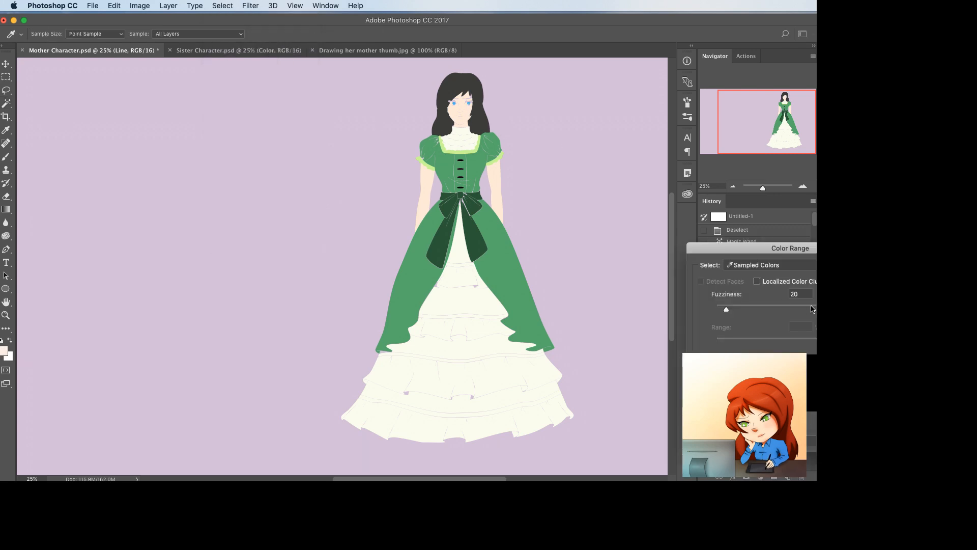
key("Return")
key("w")
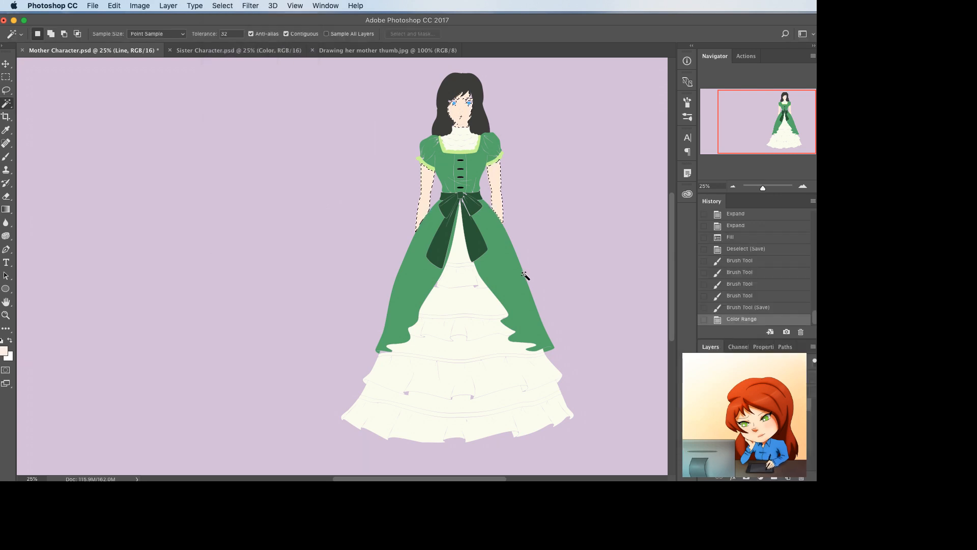
- On the Color layer, colorize the selected skin with hue 25, saturation 90 and a slightly reduced lightness, and deselect
key("ctrl+plus")
scroll(504, 229, "up", 3)
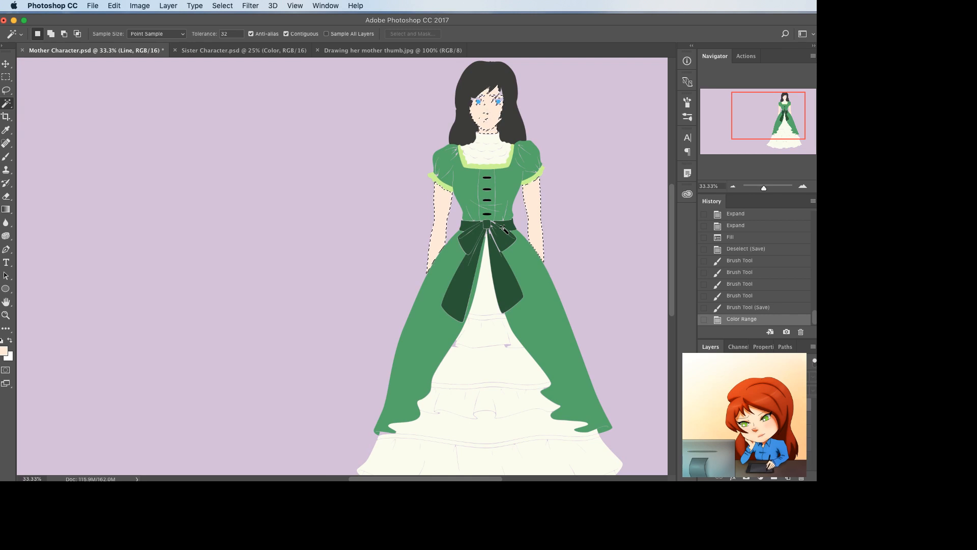
scroll(504, 229, "right", 2)
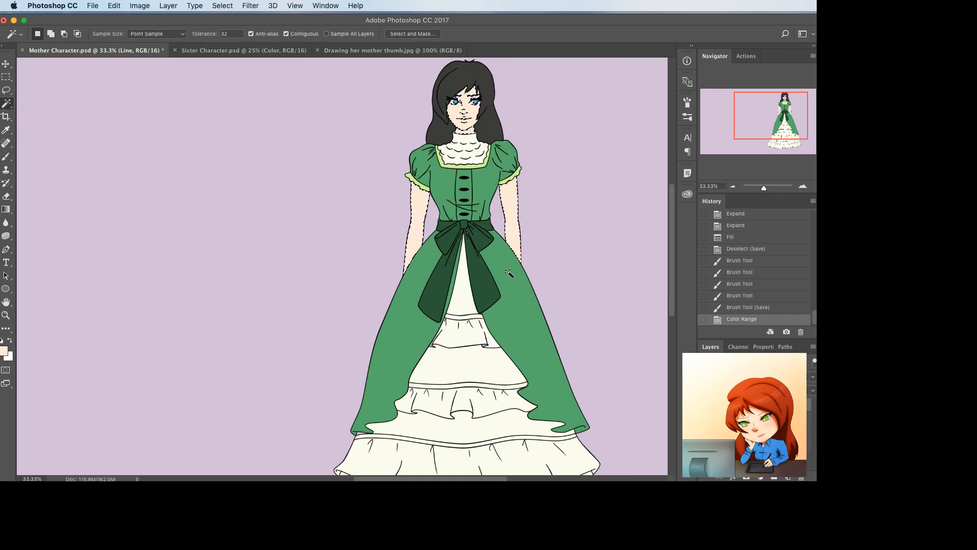
left_click(747, 418)
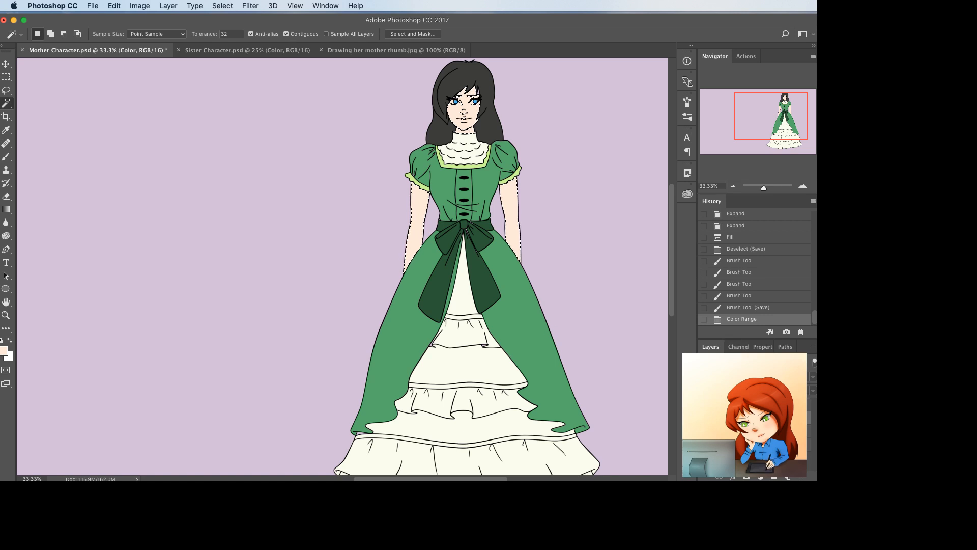
key("super+u")
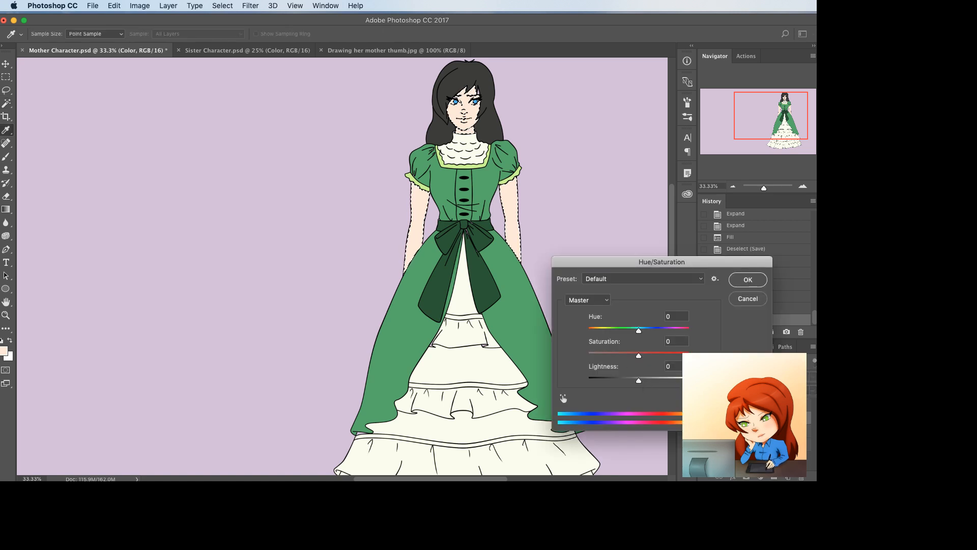
left_click(733, 398)
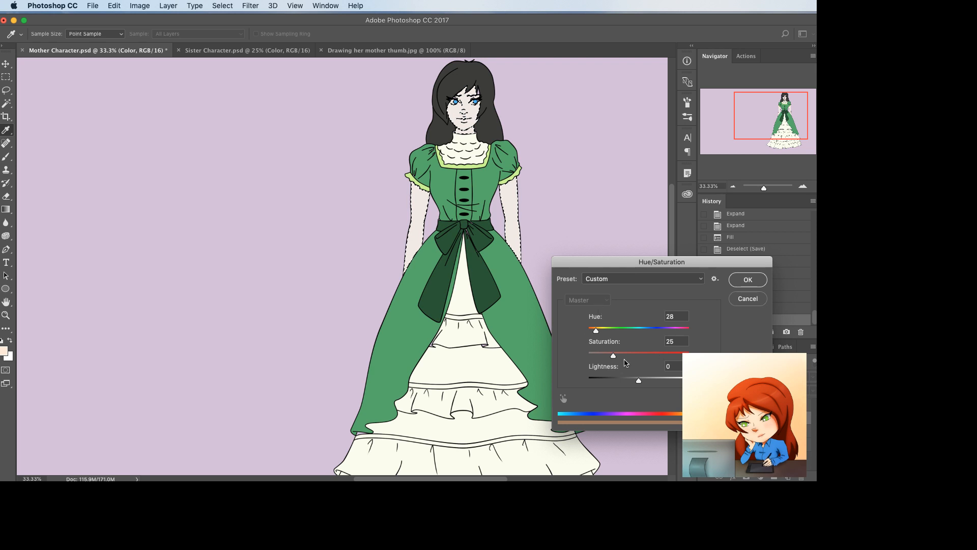
left_click_drag(615, 356, 636, 383)
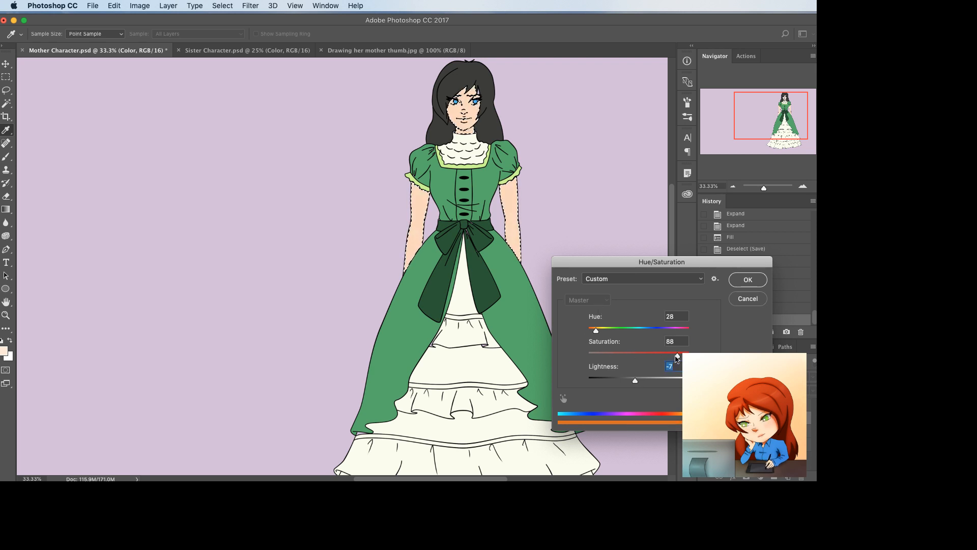
left_click_drag(676, 356, 678, 356)
left_click_drag(596, 334, 596, 334)
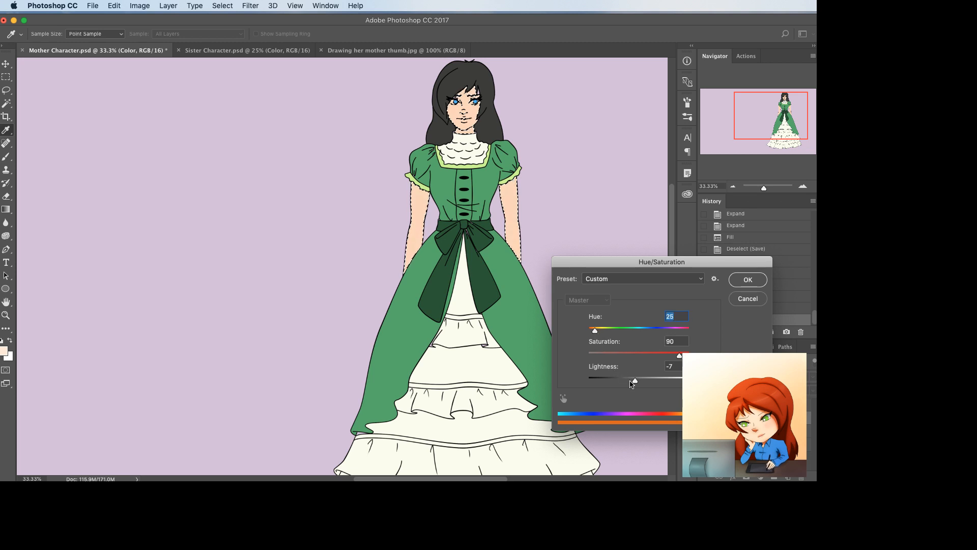
left_click_drag(635, 383, 635, 383)
left_click(740, 282)
key("ctrl+d")
key("w")
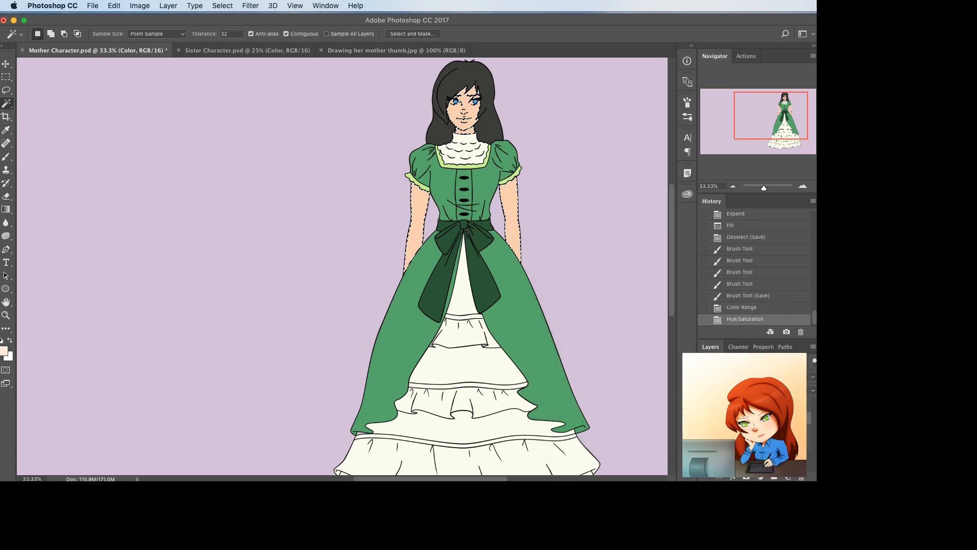
- Compare the figure before and after the skin recolor through its history states, ending on the latest state
key("ctrl+minus")
key("ctrl+minus")
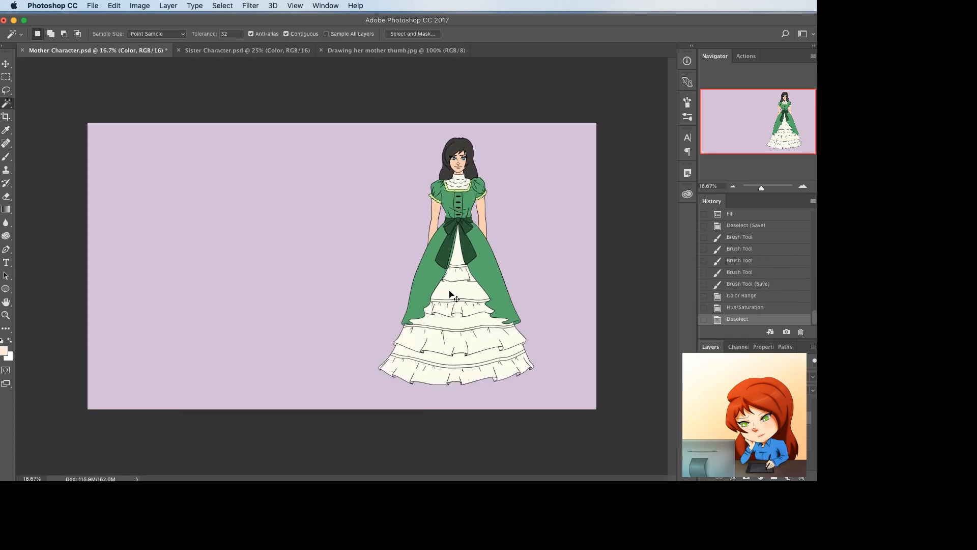
left_click(752, 284)
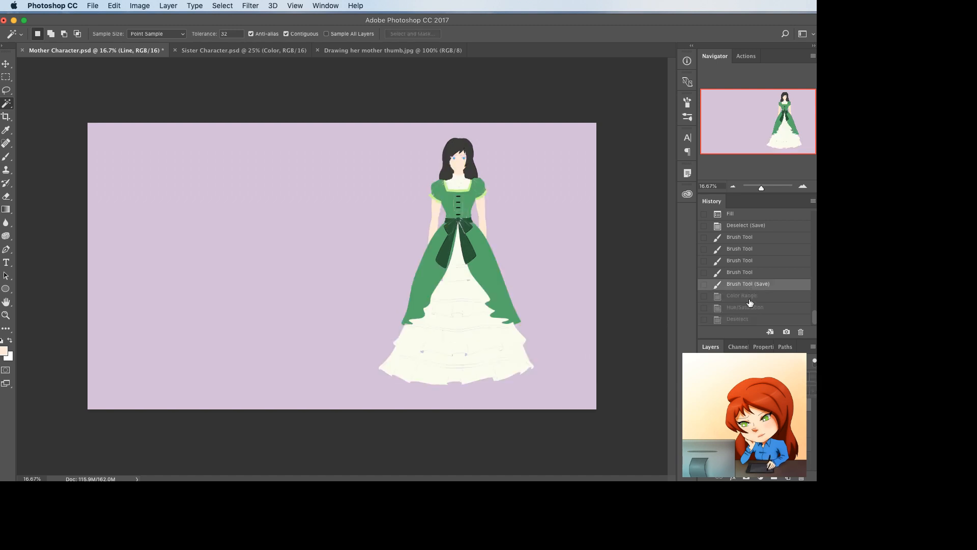
left_click(740, 273)
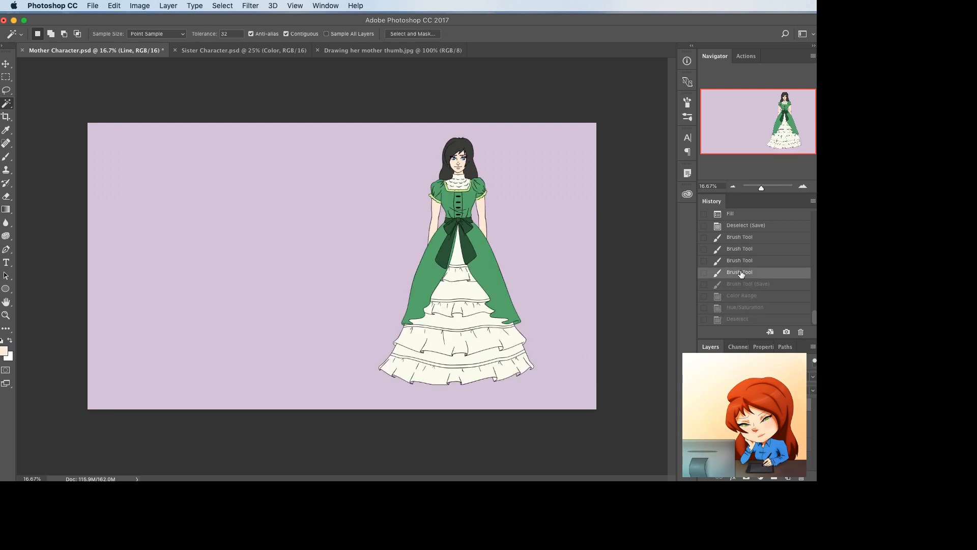
left_click(741, 321)
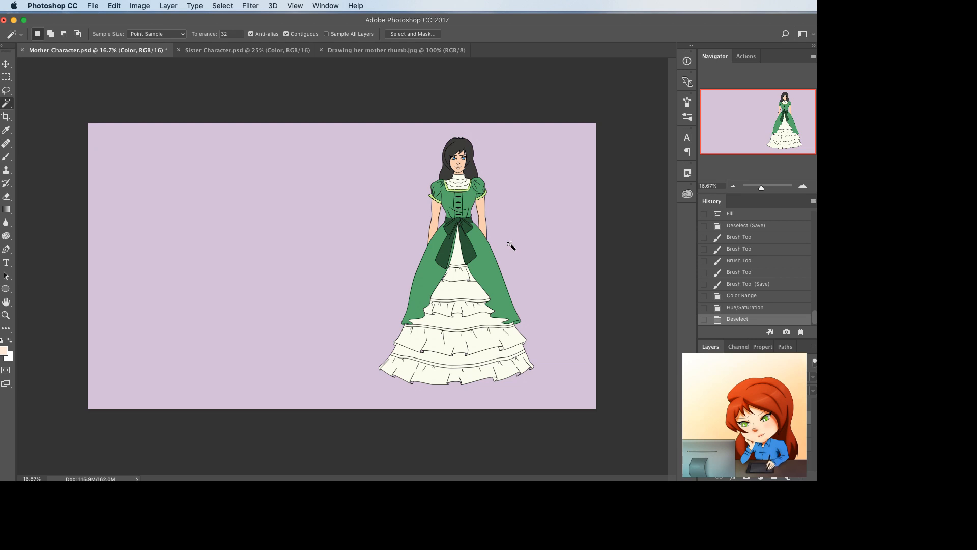
- Select the small gap between the hair strands beside the eye, expand it and fill it with the sampled skin color on the Color layer
key("super+plus")
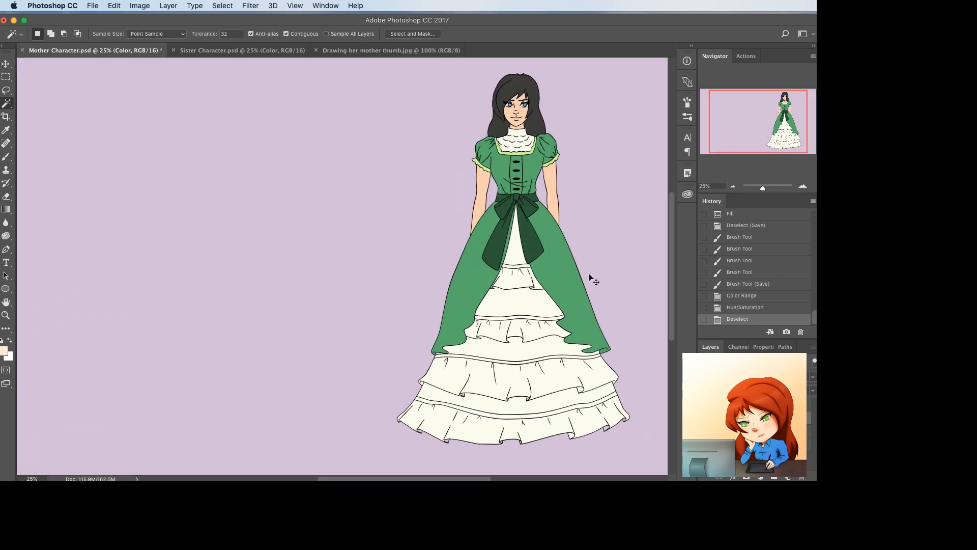
left_click_drag(589, 276, 515, 275)
key("super+plus")
key("super+equal")
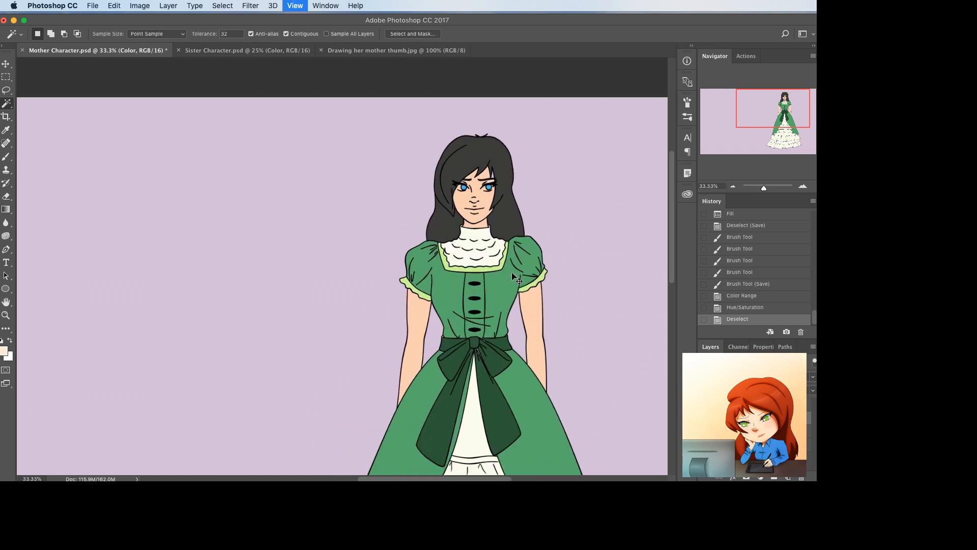
left_click(748, 404)
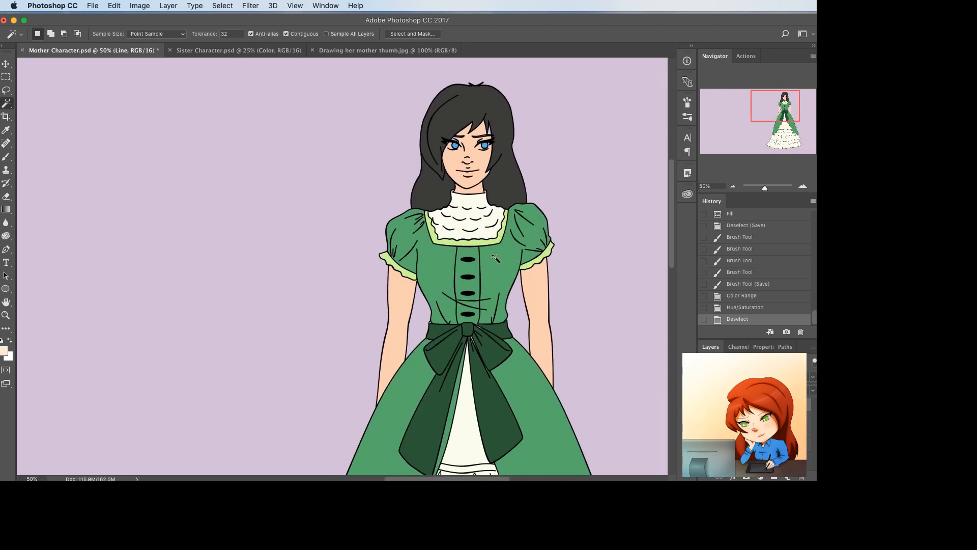
key("super+equal")
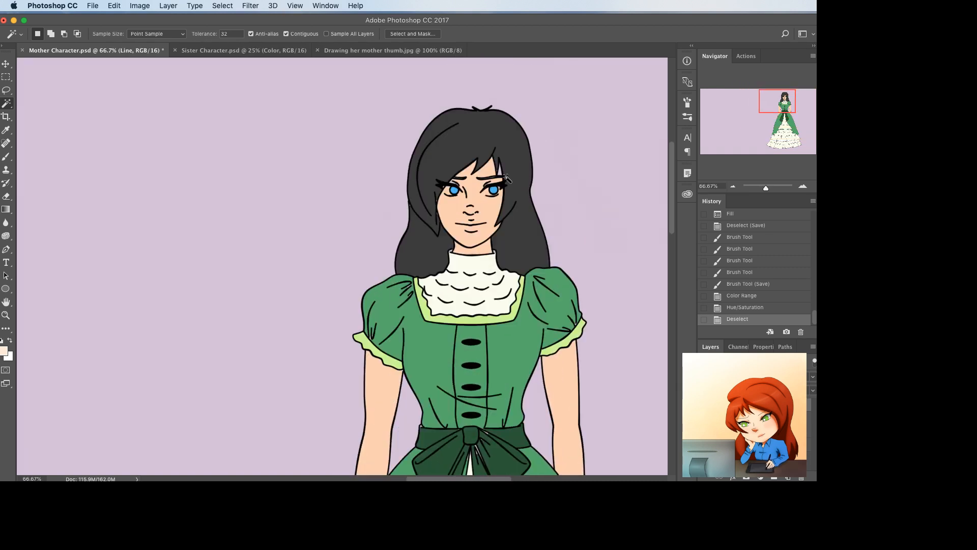
left_click(500, 172)
key("F2")
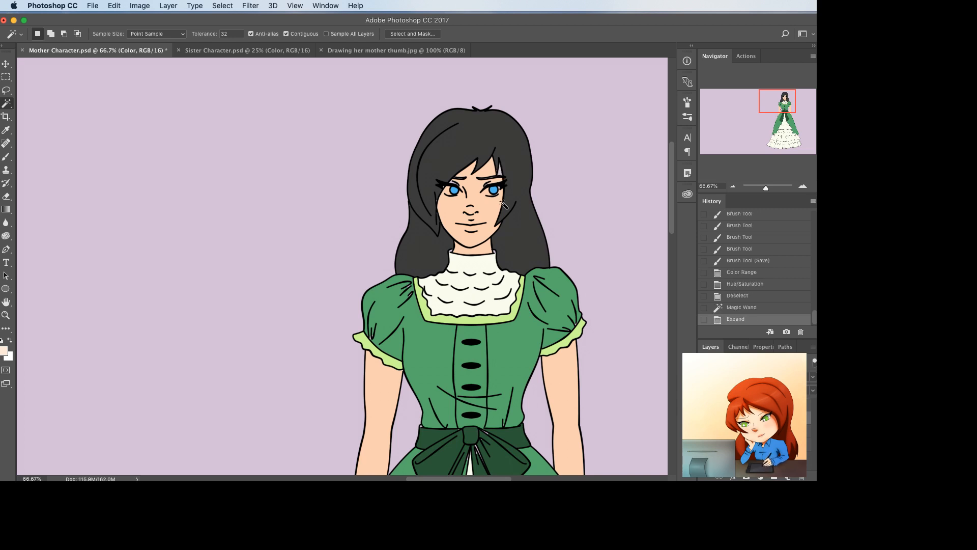
key("i")
left_click(483, 172)
key("x")
key("super+BackSpace")
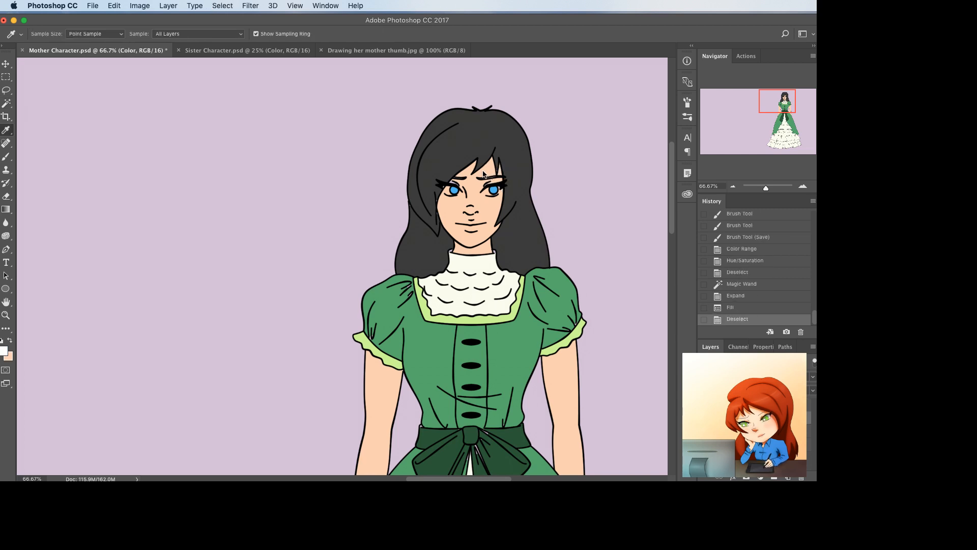
- Compare the mother character's colors with the character in the Drawing her mother thumb image
key("ctrl+Tab")
key("ctrl+Tab")
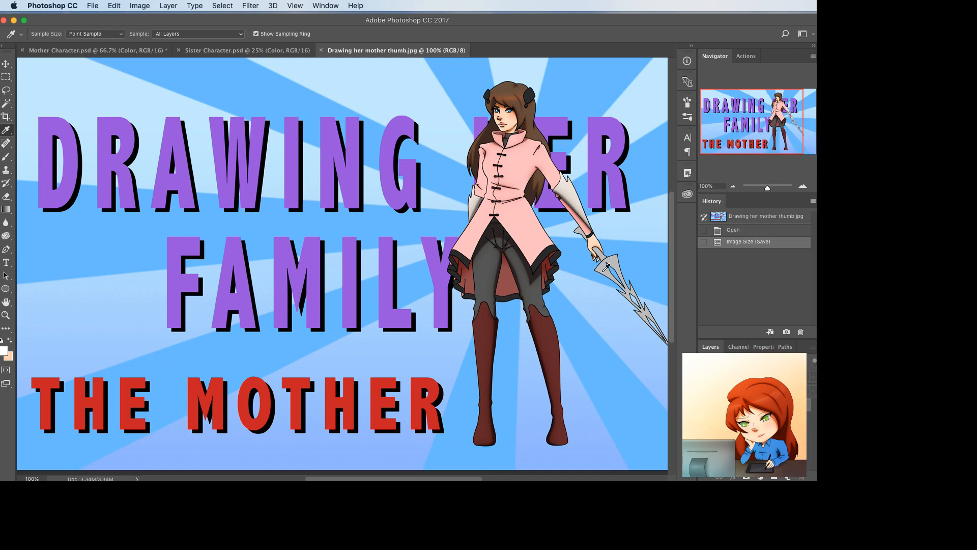
key("ctrl+Tab")
scroll(512, 315, "down", 5)
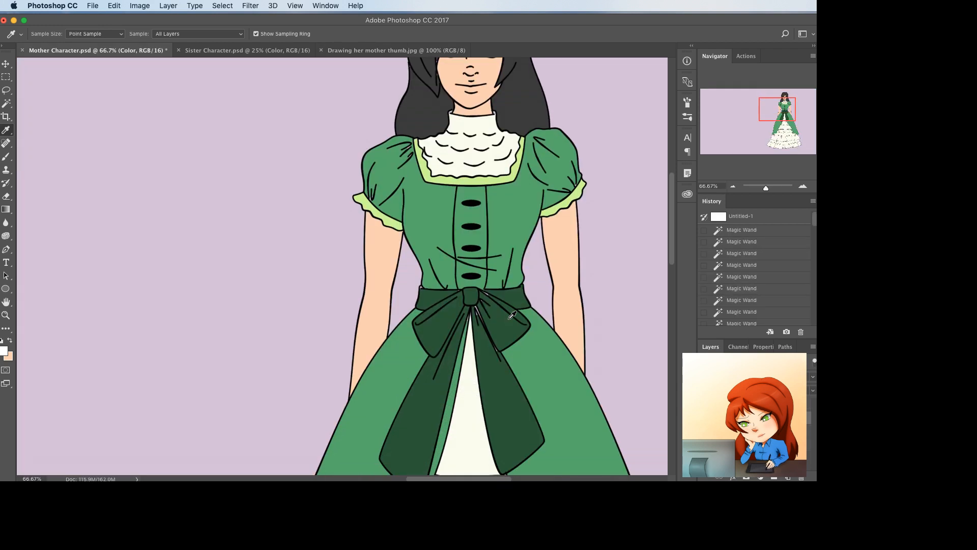
scroll(511, 315, "up", 4)
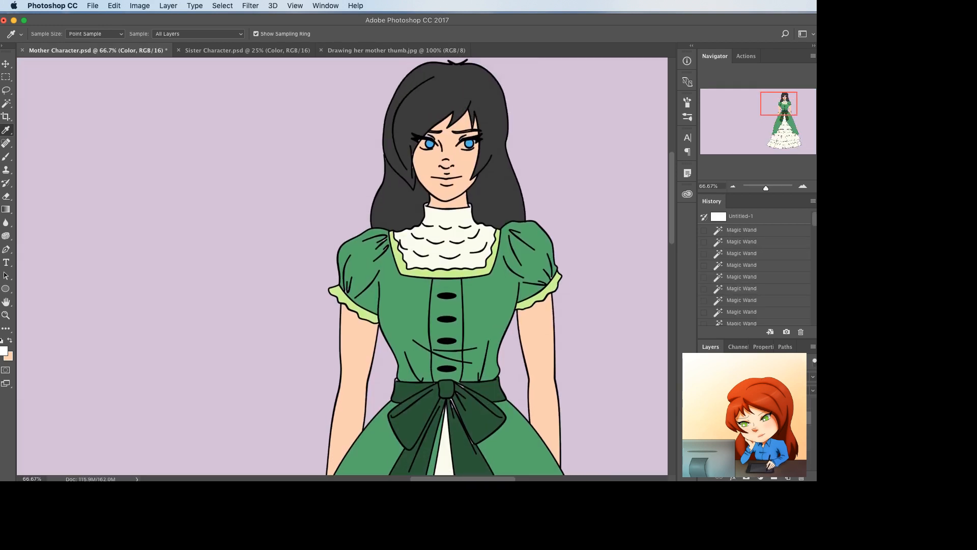
- On the Color layer, brush the sampled dark green into the missed slivers around the bow's knot and loops
key("w")
scroll(442, 336, "down", 6)
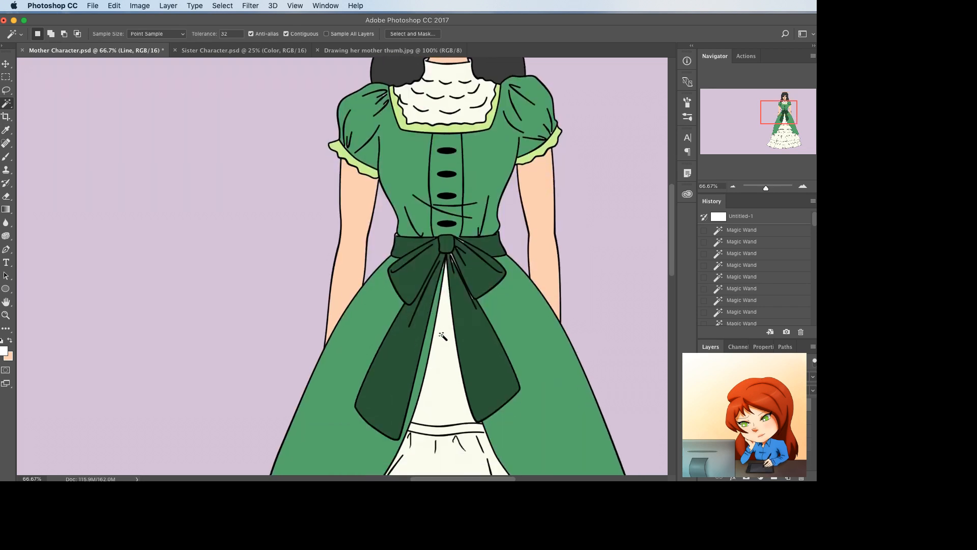
key("super+plus")
left_click_drag(412, 249, 352, 226)
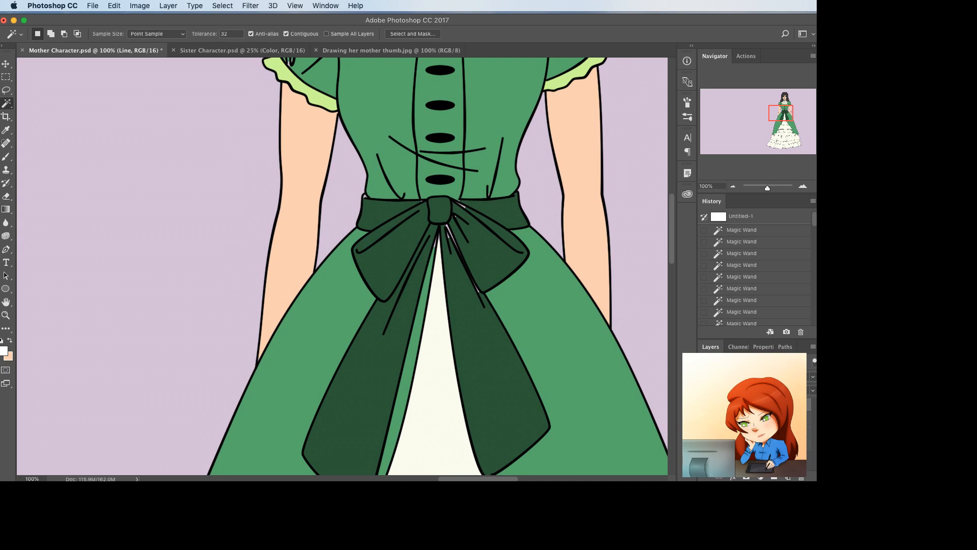
left_click(755, 418)
key("b")
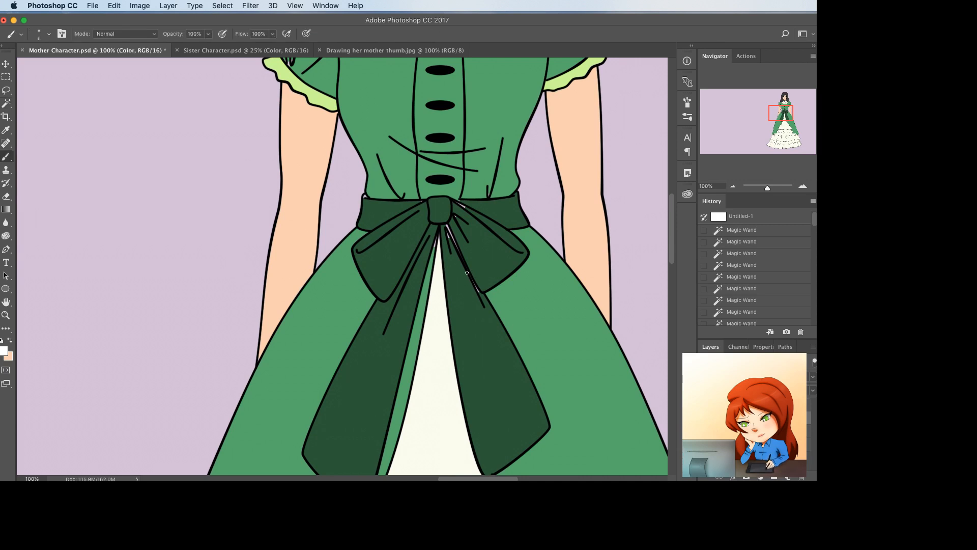
left_click(448, 226, "alt")
mouse_move(450, 225)
left_mouse_down()
mouse_move(462, 204)
mouse_move(478, 282)
mouse_move(429, 255)
left_mouse_up()
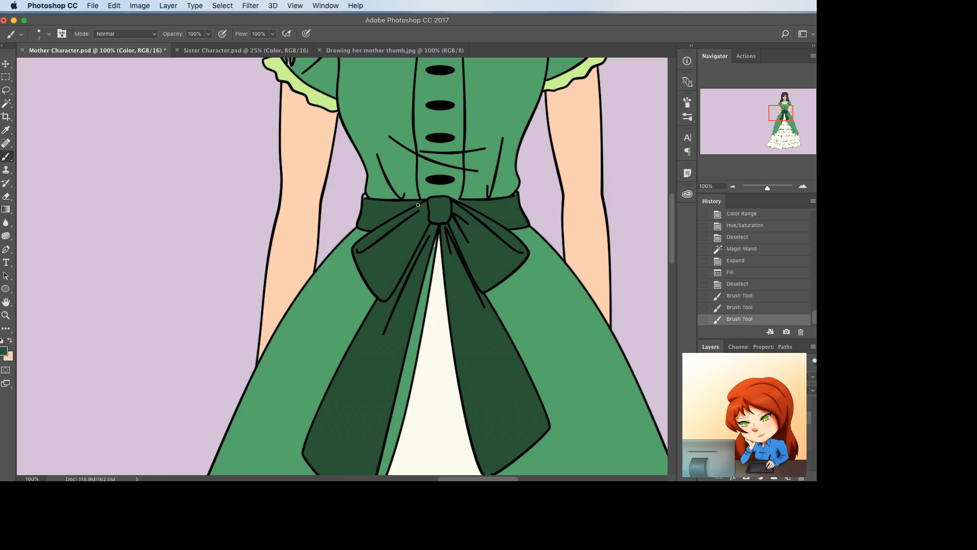
left_click_drag(418, 204, 470, 198)
- Touch up the corners and upper edge of the waist sash with the sampled dress green and sash green
left_click(378, 194, "alt")
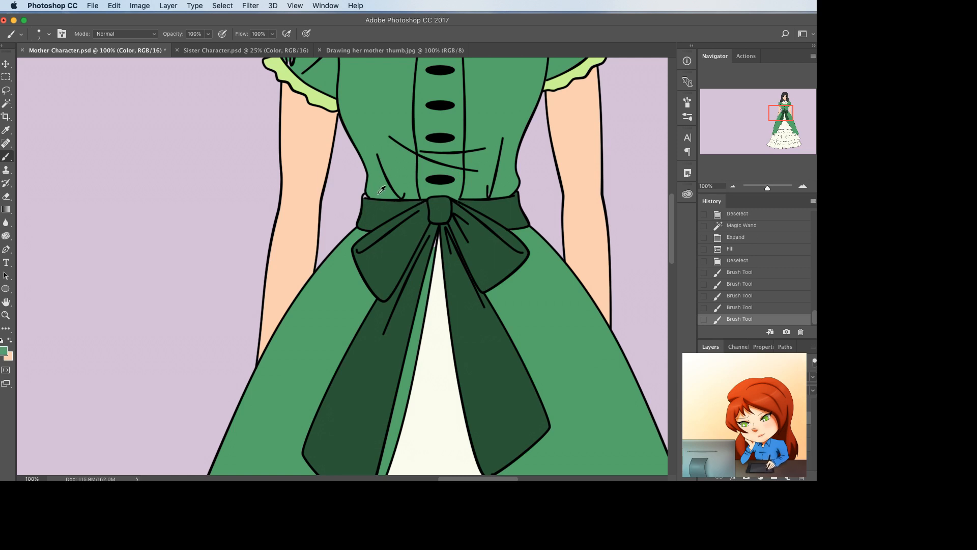
left_click(369, 204, "alt")
left_click(367, 198)
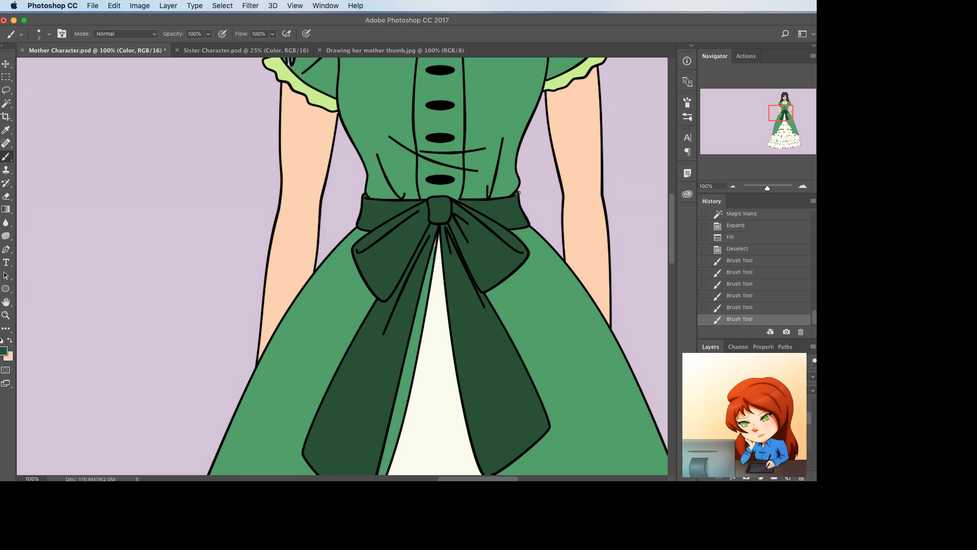
left_click(504, 183, "alt")
left_click(486, 193)
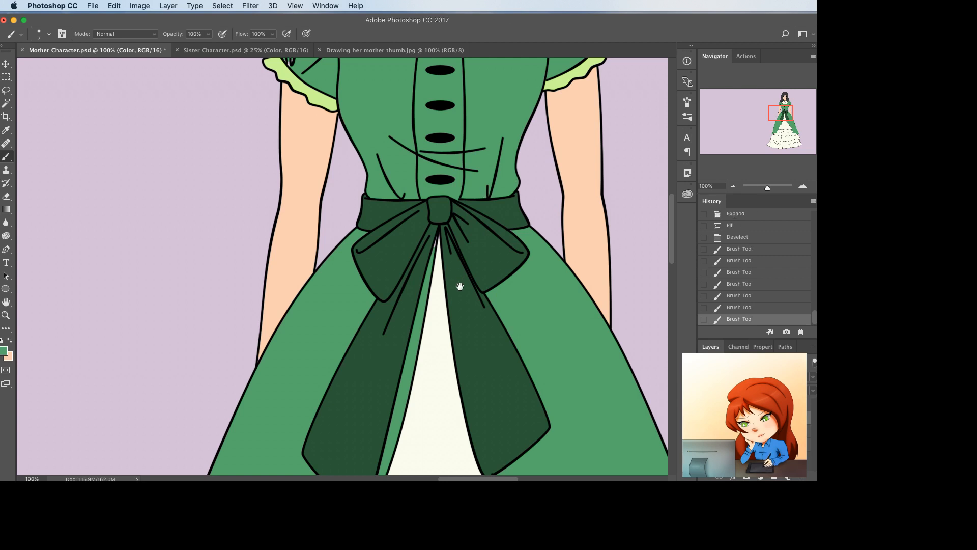
- Paint the sampled dress green into the narrow strip between the bow tail and the white underskirt
scroll(460, 286, "down", 3)
left_click(427, 205, "alt")
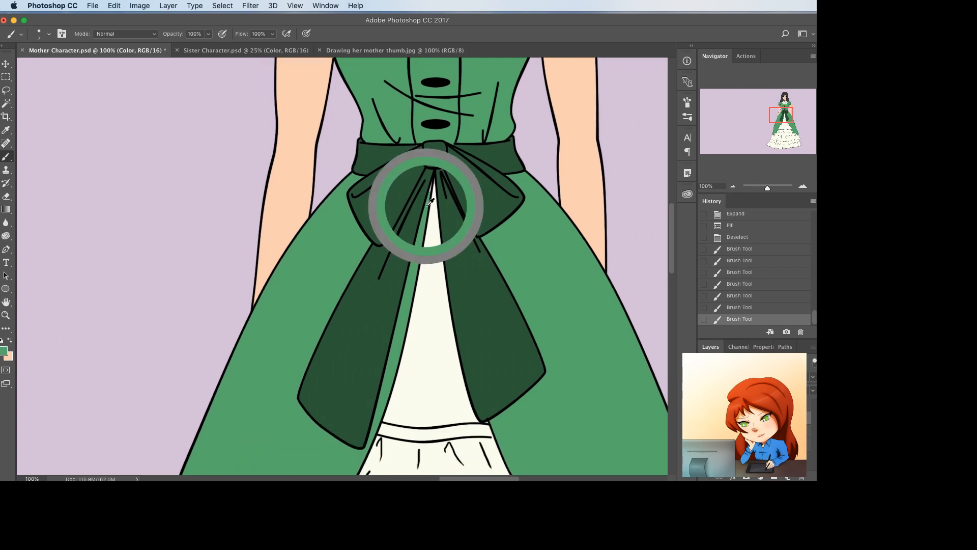
left_click_drag(431, 182, 428, 197)
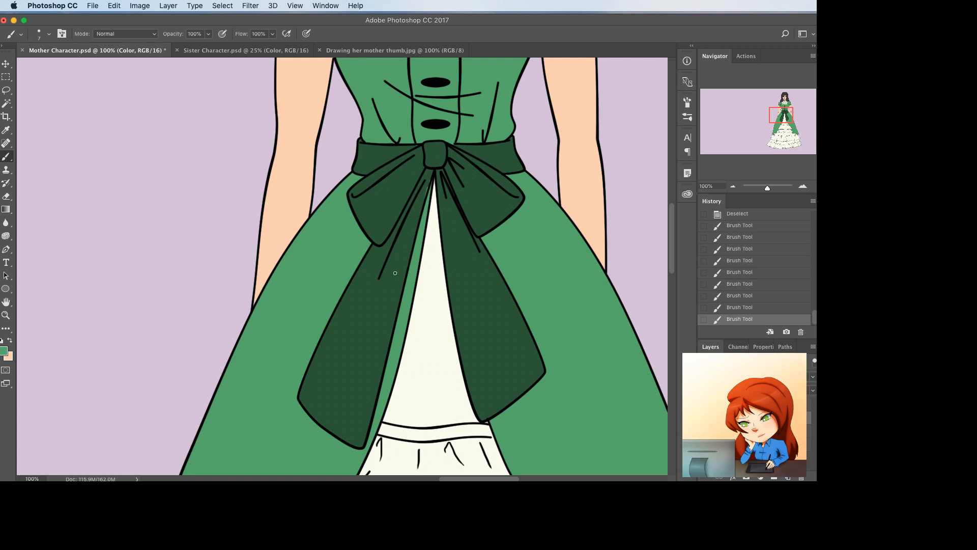
- Fill the missed folds of the underskirt's uppermost ruffle with the sampled off-white, using a 25 px brush
left_click_drag(355, 324, 351, 168)
left_click_drag(310, 355, 369, 229)
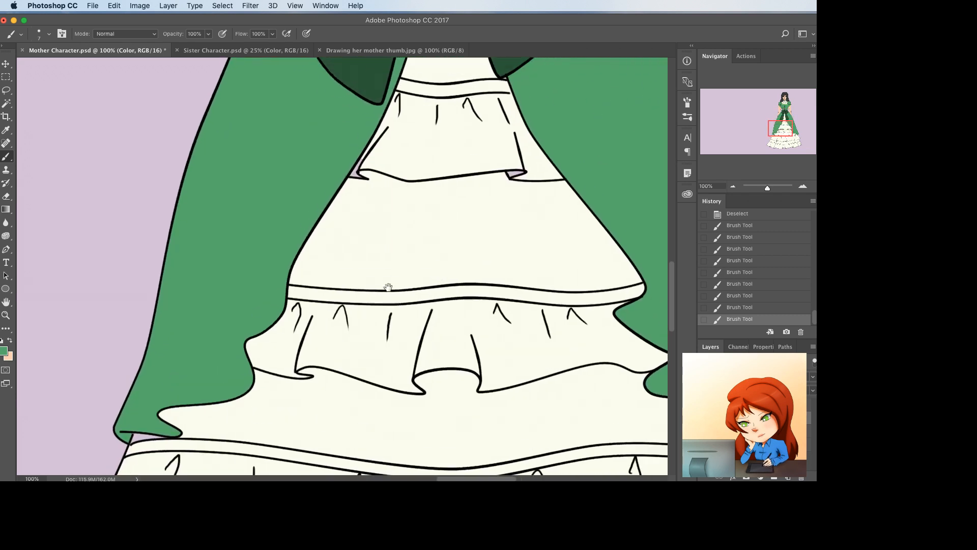
left_click(395, 198, "alt")
key("]")
key("]")
key("]")
key("]")
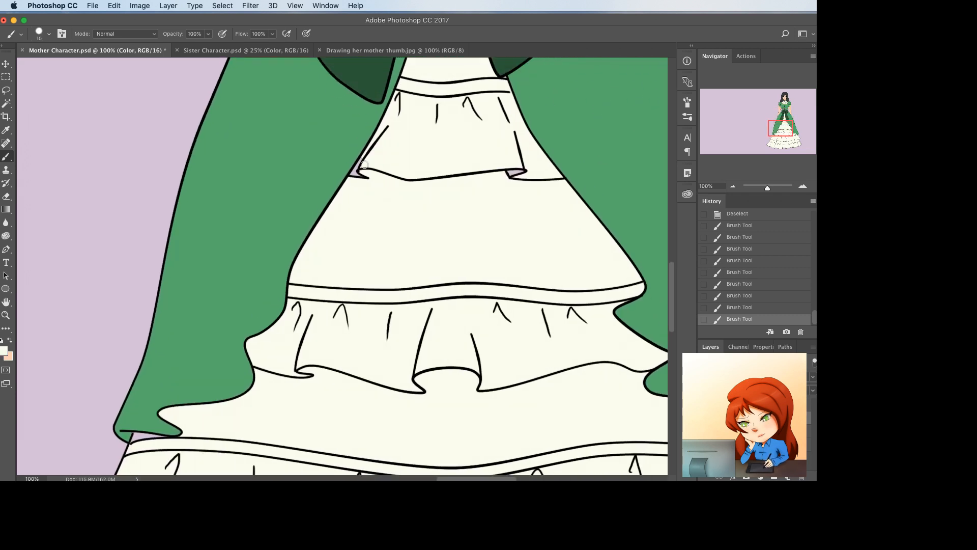
key("bracketright")
left_click(357, 172)
left_click(516, 172)
- Paint off-white into the missed fold gaps along the underskirt's middle ruffle, below the green overskirt
left_click_drag(464, 252, 504, 95)
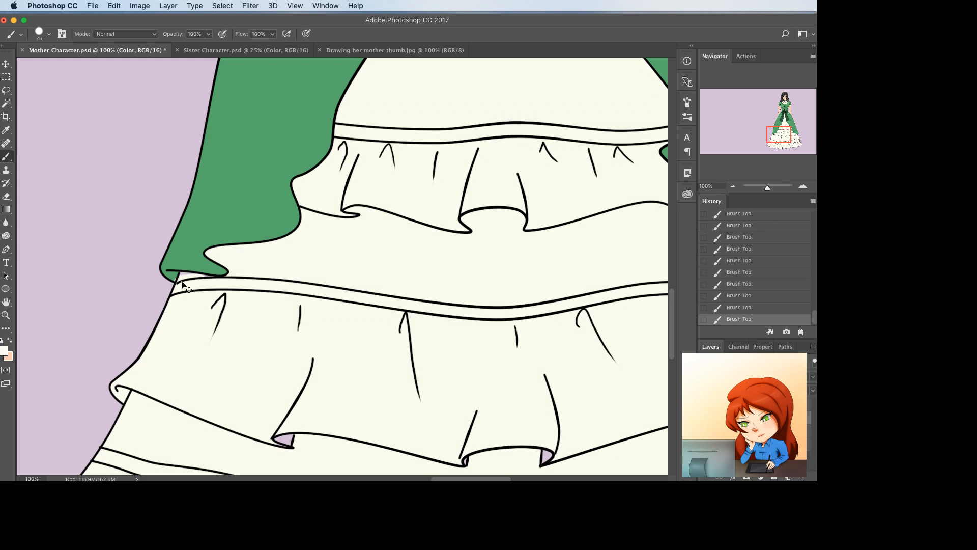
left_click_drag(288, 302, 259, 201)
left_click_drag(261, 337, 249, 340)
mouse_move(489, 334)
left_mouse_down()
mouse_move(351, 278)
mouse_move(378, 303)
left_mouse_up()
left_click(298, 306)
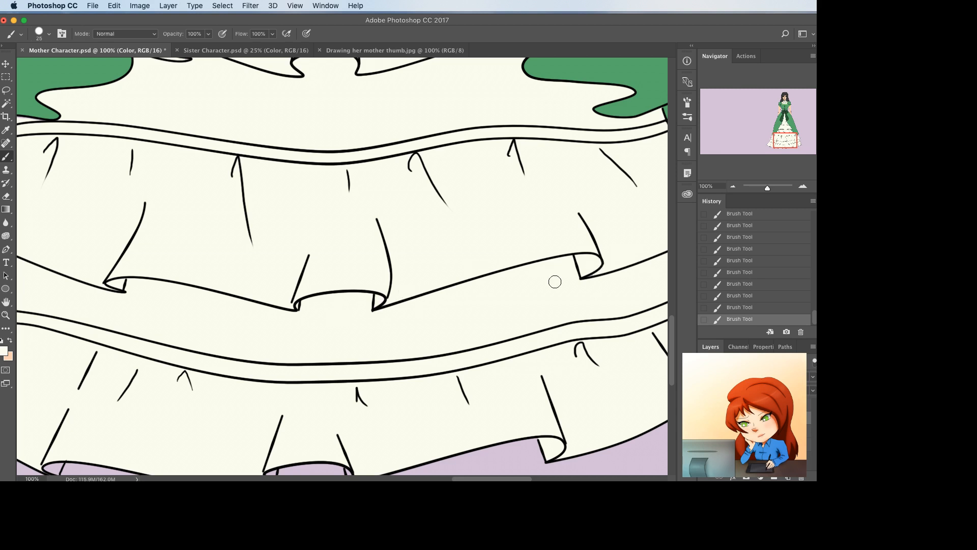
- Paint off-white into the missed folds along the underskirt's lowest ruffle and save the document
left_click_drag(458, 346, 576, 167)
left_click_drag(391, 289, 388, 295)
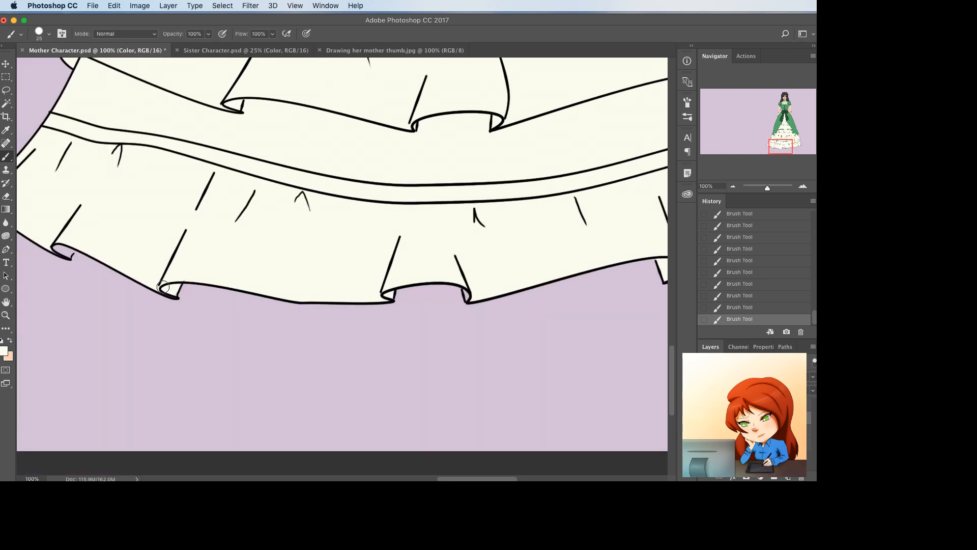
left_click_drag(171, 264, 268, 279)
left_click_drag(167, 264, 155, 264)
left_click_drag(352, 247, 139, 267)
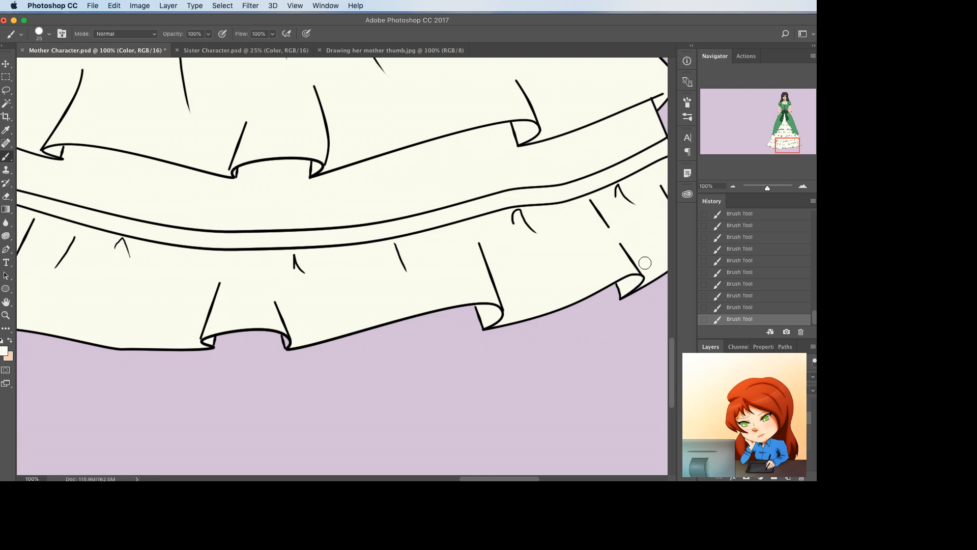
left_click_drag(645, 263, 570, 303)
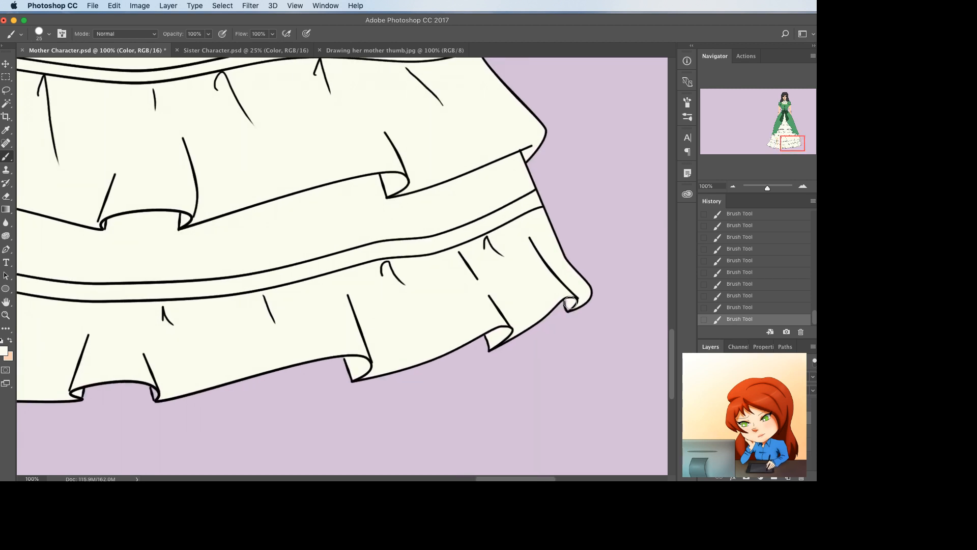
key("super+s")
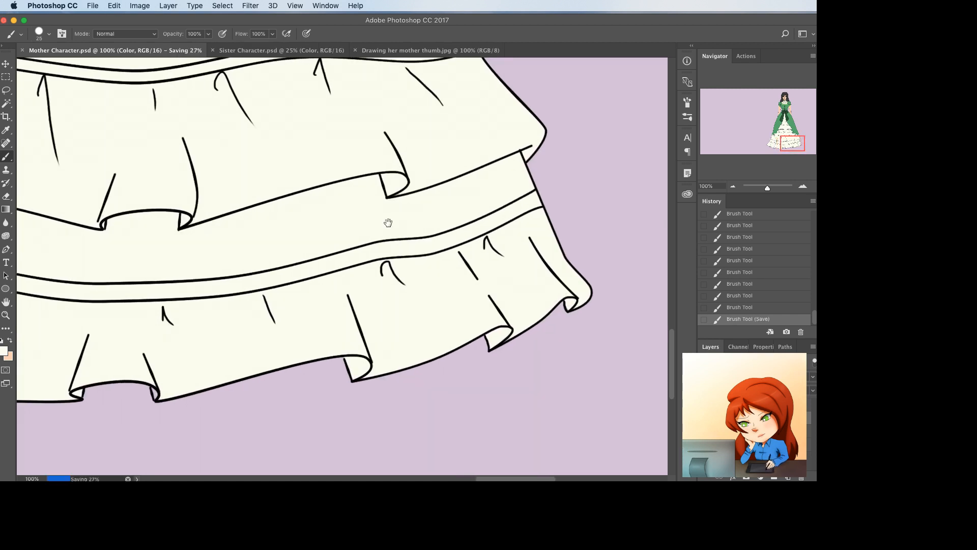
- Brush dark gray over the missed spots in the hair strands beside the face
left_click_drag(388, 222, 407, 425)
left_click_drag(377, 243, 514, 401)
mouse_move(343, 145)
left_mouse_down()
mouse_move(433, 228)
mouse_move(422, 329)
mouse_move(392, 329)
mouse_move(381, 352)
mouse_move(381, 261)
mouse_move(387, 388)
left_mouse_up()
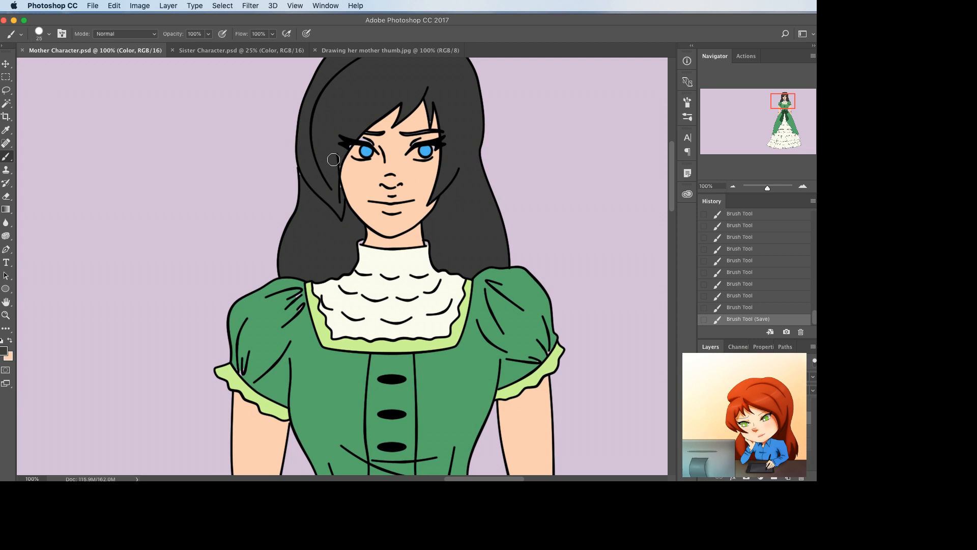
mouse_move(336, 197)
left_mouse_down()
mouse_move(334, 184)
mouse_move(302, 177)
left_mouse_up()
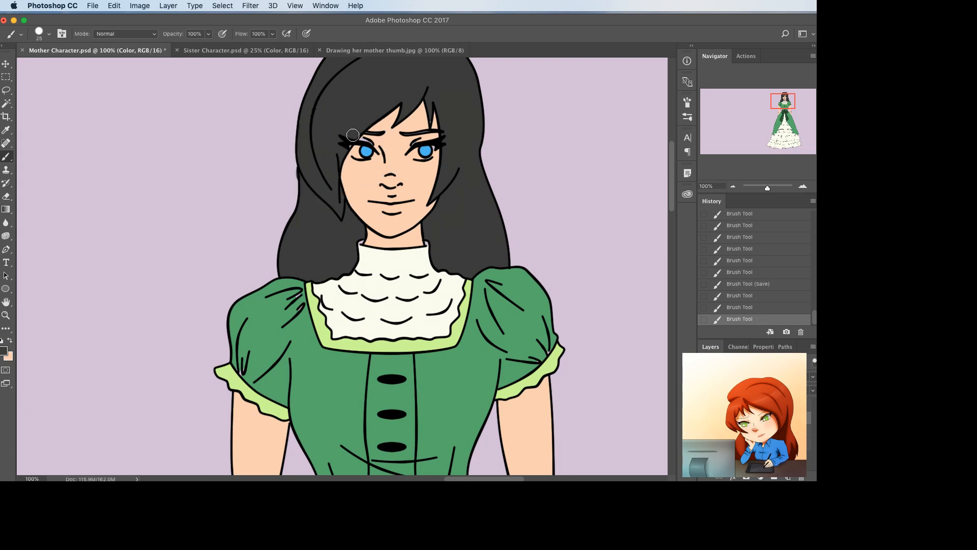
left_click(338, 151)
left_click(338, 152)
- Touch up the color gaps around the eyebrows and fringe with sampled skin and hair colors, reducing the brush to 9 px
left_click(396, 141, "alt")
mouse_move(364, 136)
left_mouse_down()
mouse_move(418, 139)
mouse_move(436, 127)
left_mouse_up()
left_click(450, 115, "alt")
key("super+z")
left_click(429, 123)
key("super+z")
key("bracketleft")
key("bracketleft")
key("bracketleft")
key("bracketleft")
key("bracketleft")
left_click_drag(430, 122, 428, 119)
left_click_drag(362, 131, 367, 126)
- Reset the swatches to white foreground and black background, and save the document
key("d")
key("x")
key("super+s")
key("super+minus")
key("super+minus")
key("super+minus")
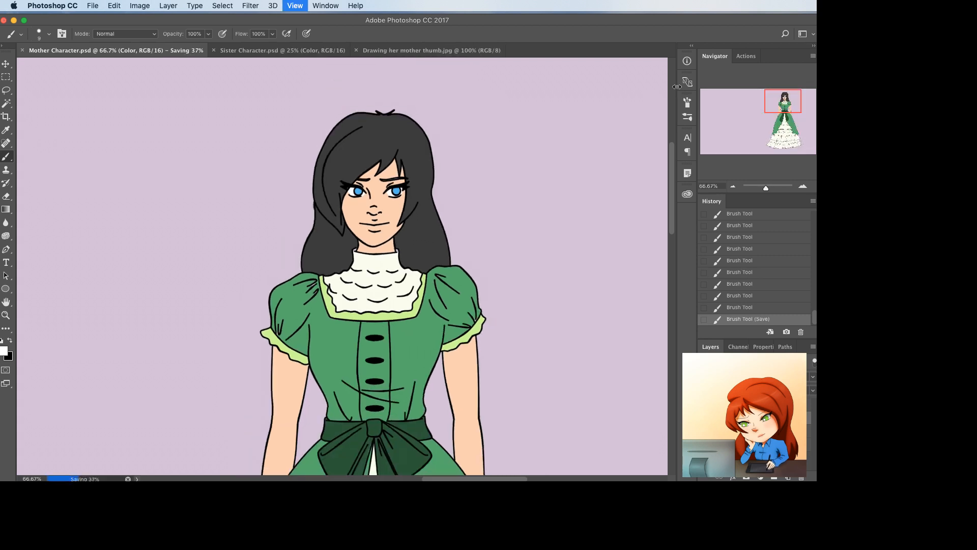
key("super+minus")
key("super+minus")
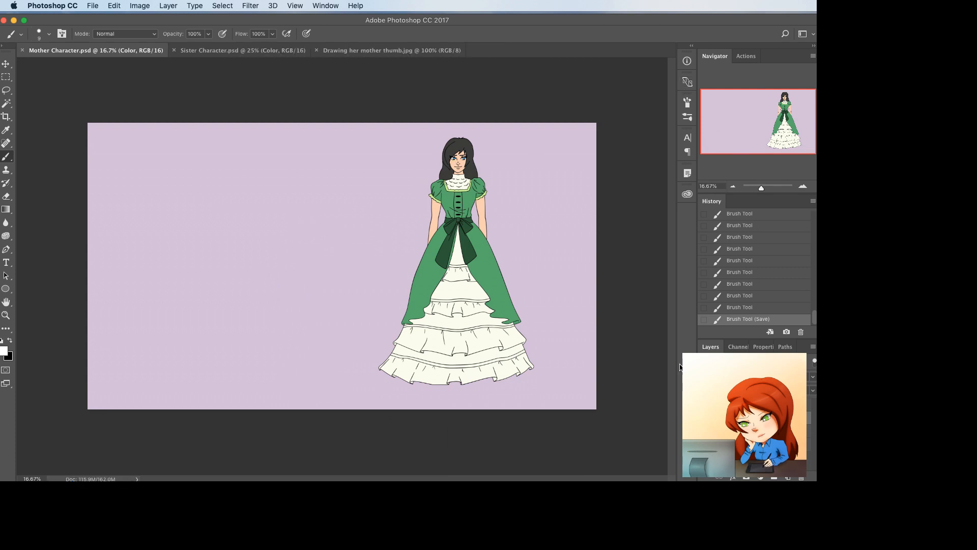
- Hide the Line layer, select the off-white fabric with Color Range at fuzziness 20, and expand the selection
left_click(753, 404)
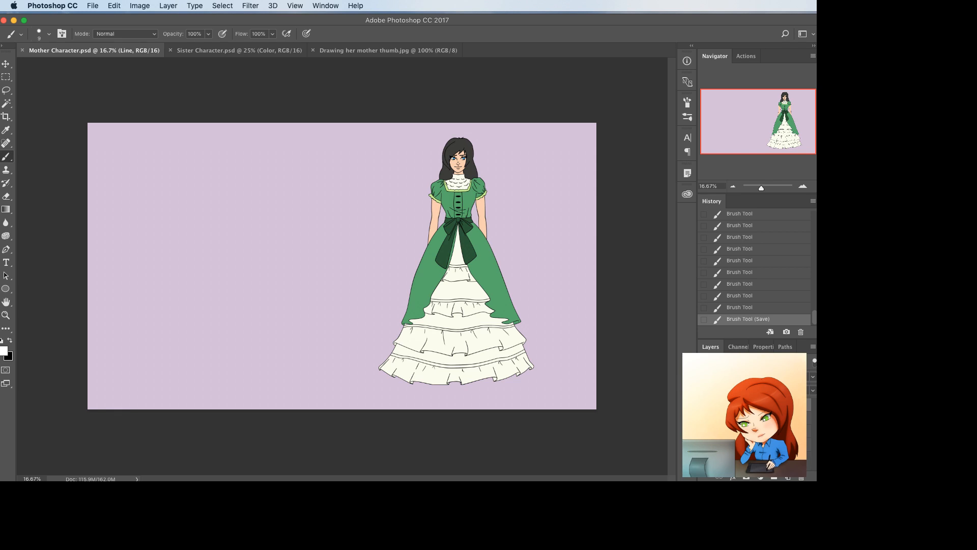
left_click(185, 5)
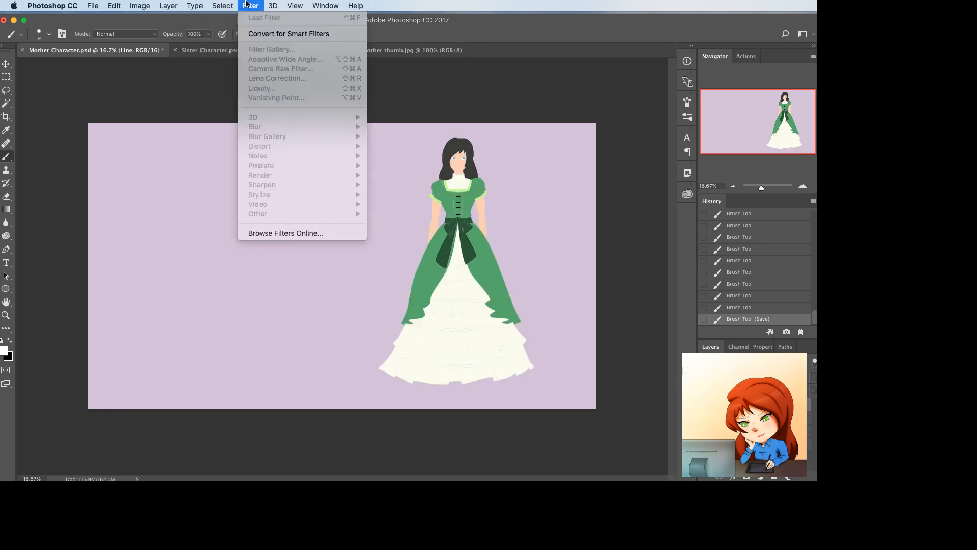
mouse_move(224, 5)
left_click(243, 108)
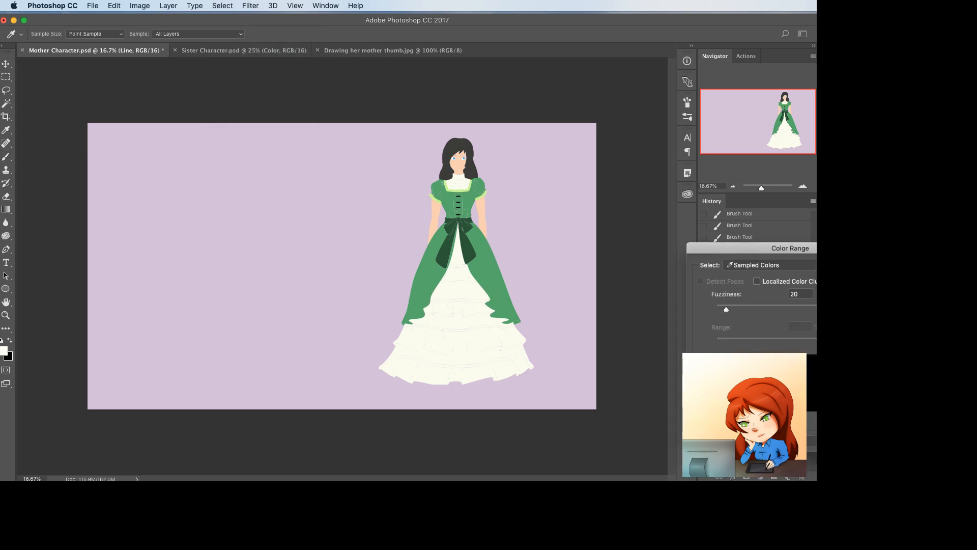
key("Return")
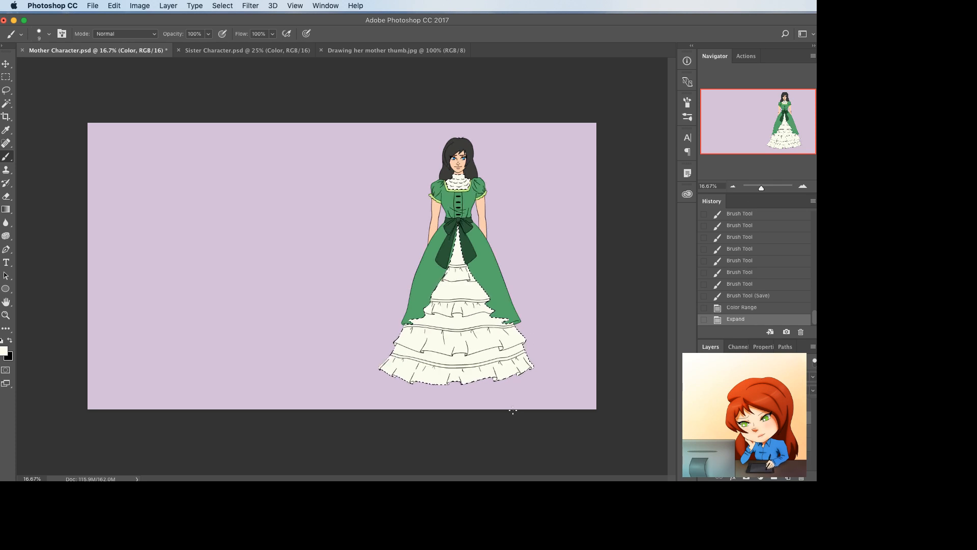
- Try colorizing the selected off-white fabric with hue 360, saturation 100 and lightness +1, and deselect it
key("super+u")
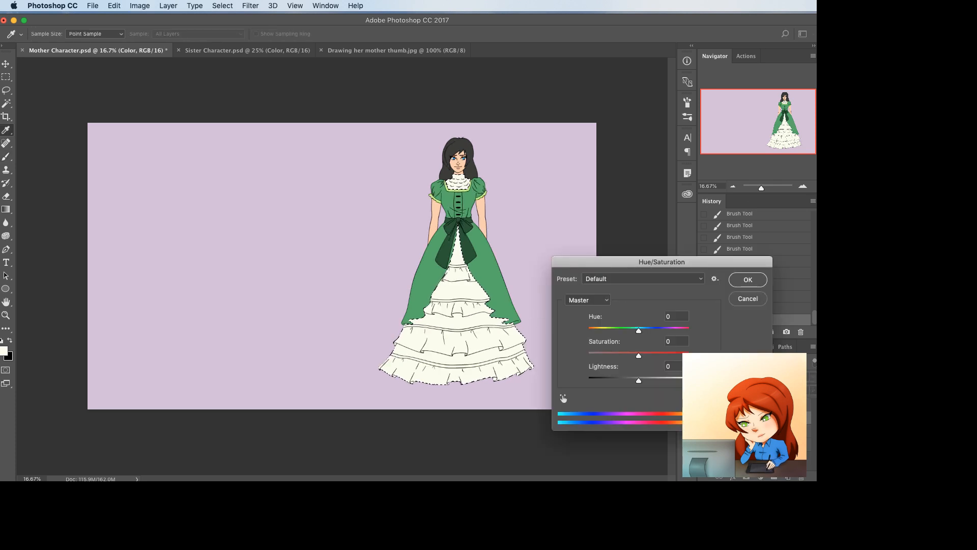
left_click(732, 400)
left_click_drag(639, 381, 635, 387)
left_click_drag(614, 355, 650, 356)
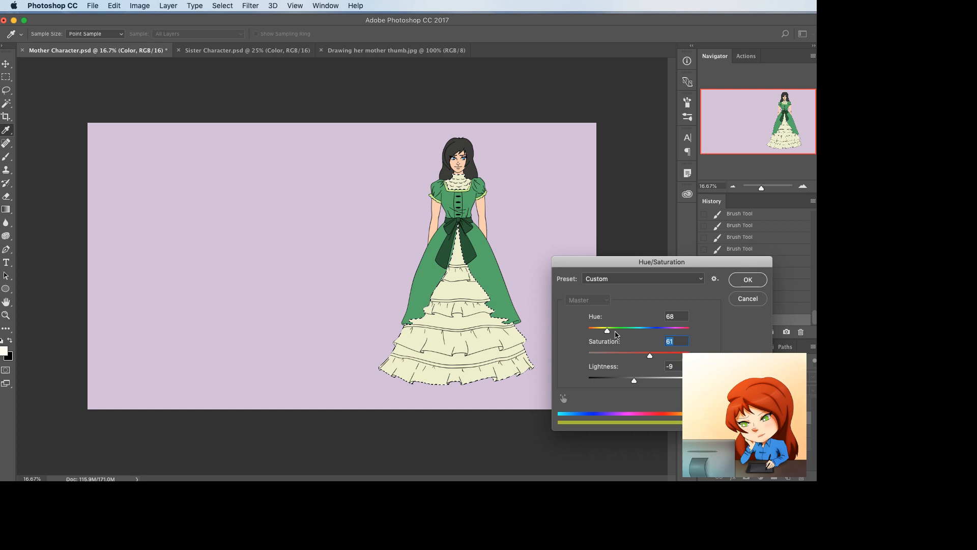
left_click_drag(608, 331, 699, 337)
left_click_drag(634, 380, 691, 358)
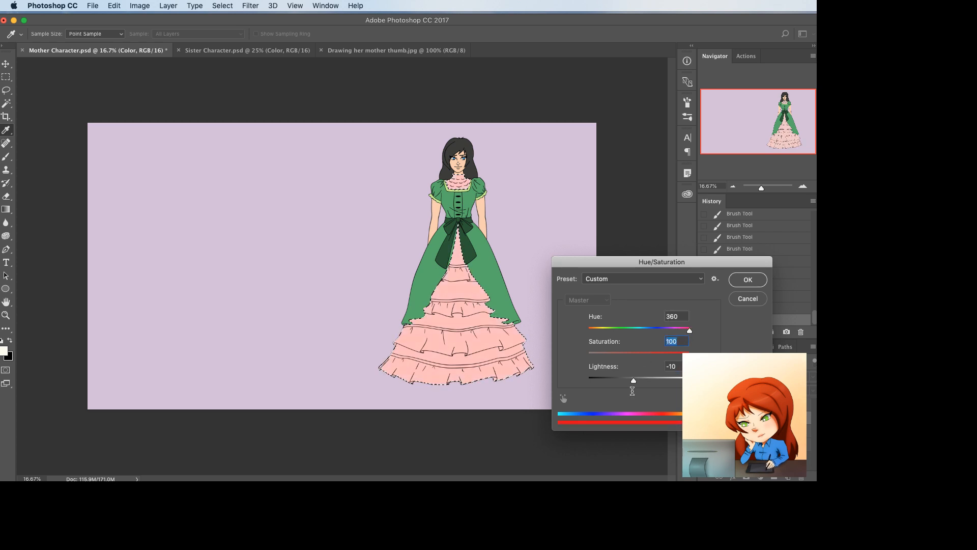
left_click_drag(634, 380, 639, 381)
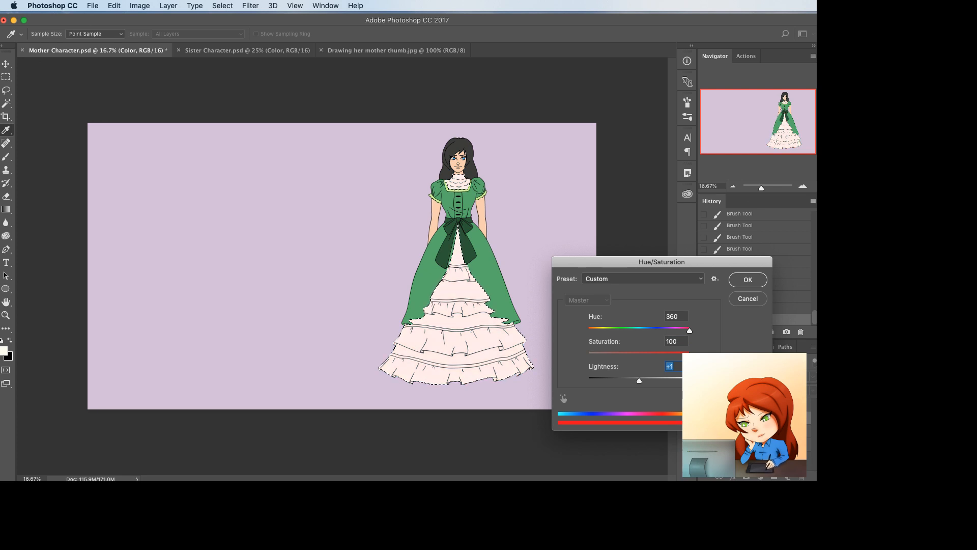
left_click(754, 301)
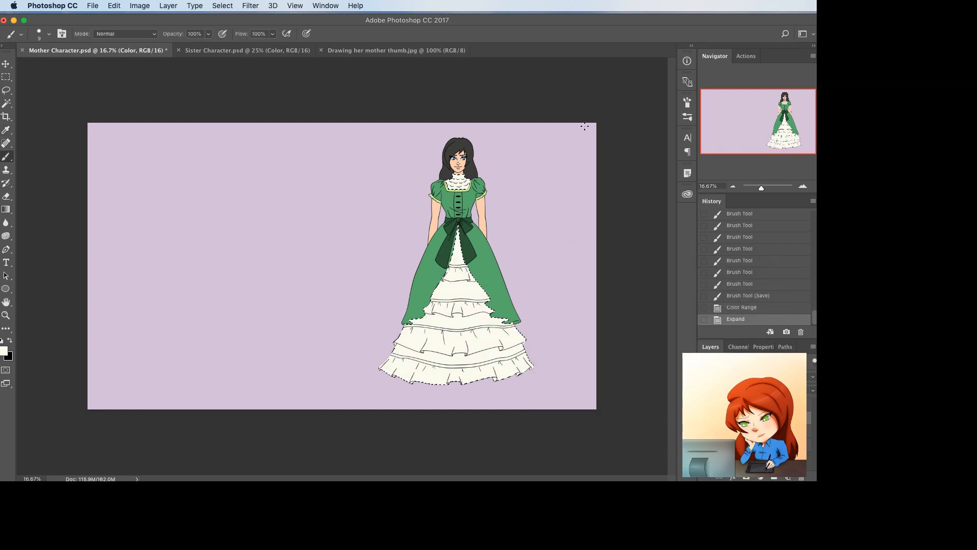
key("ctrl+d")
- Save the mother character document and switch to Safari
key("ctrl+s")
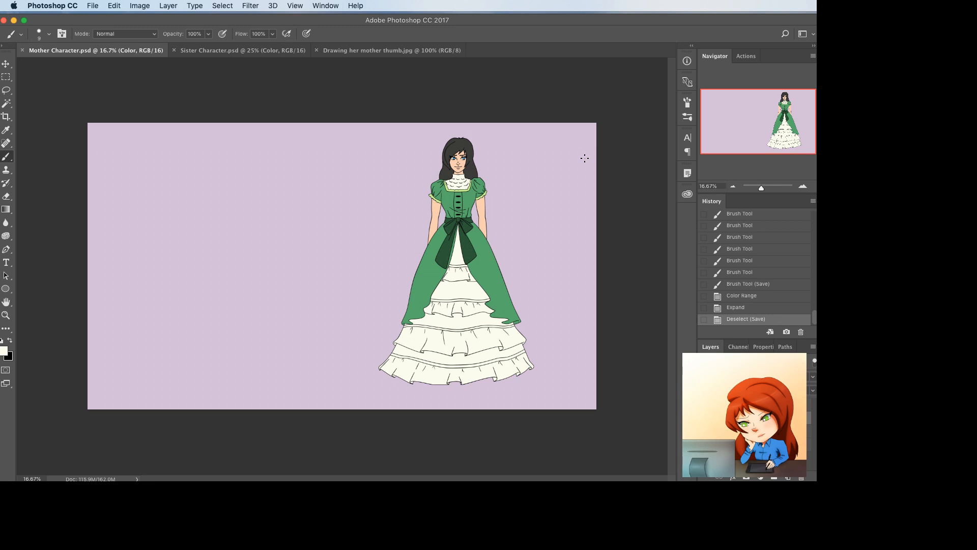
key("super+equal")
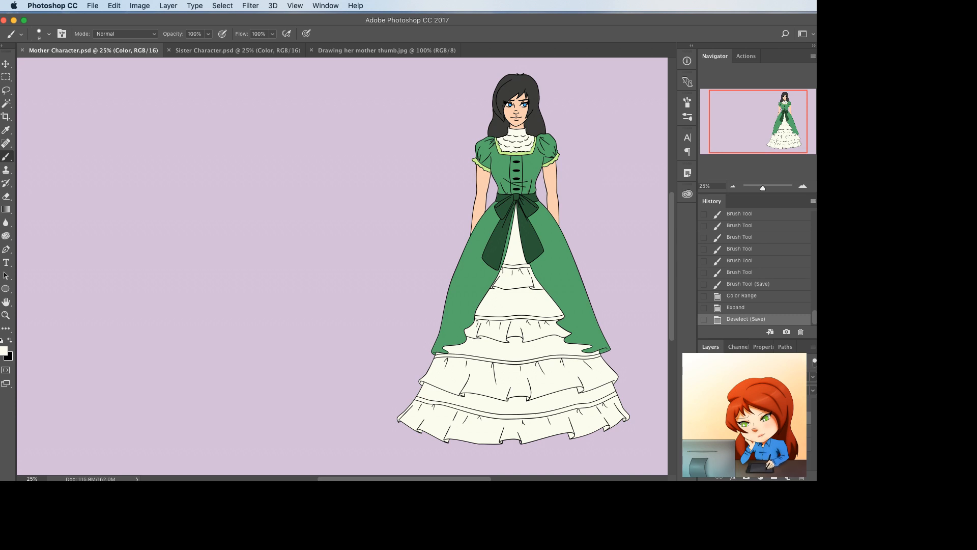
key("super+Tab")
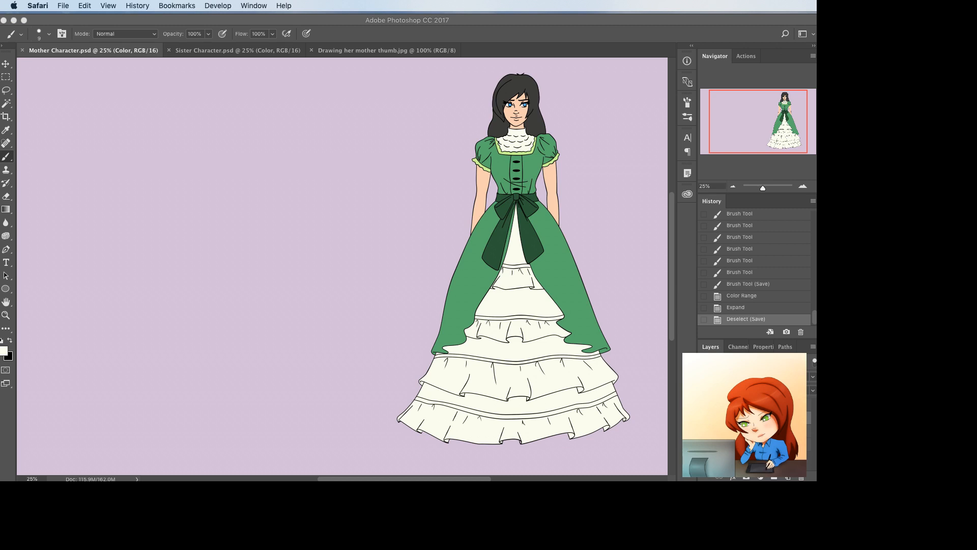